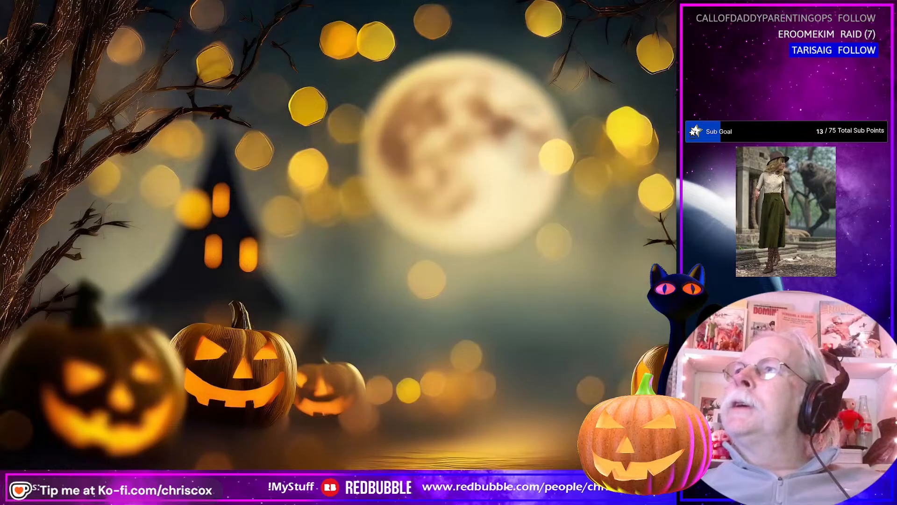
Bring the Planning Projects presentation into view and enlarge its window so the project table is easier to read
{"action": "left_click_drag", "start_coordinate": [675, 140], "coordinate": [427, 22]}
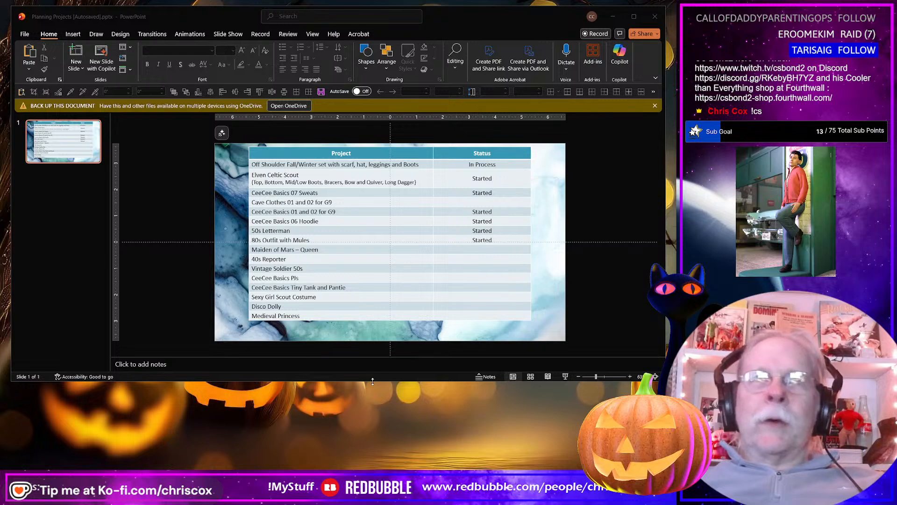
{"action": "left_click_drag", "start_coordinate": [372, 380], "coordinate": [373, 471]}
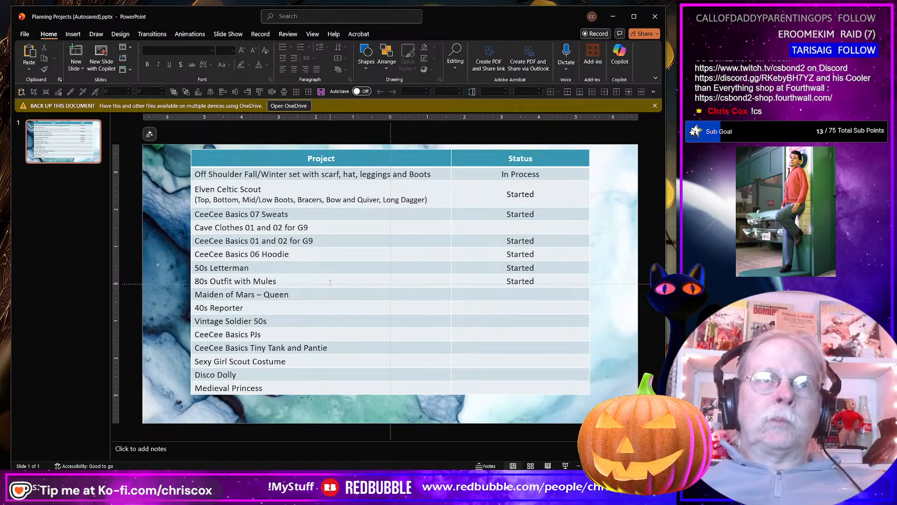
Review the project table, comparing the Elven Celtic Scout, 50s Letterman and CeeCee Basics 01 and 02 for G9 rows
{"action": "left_click", "coordinate": [268, 193]}
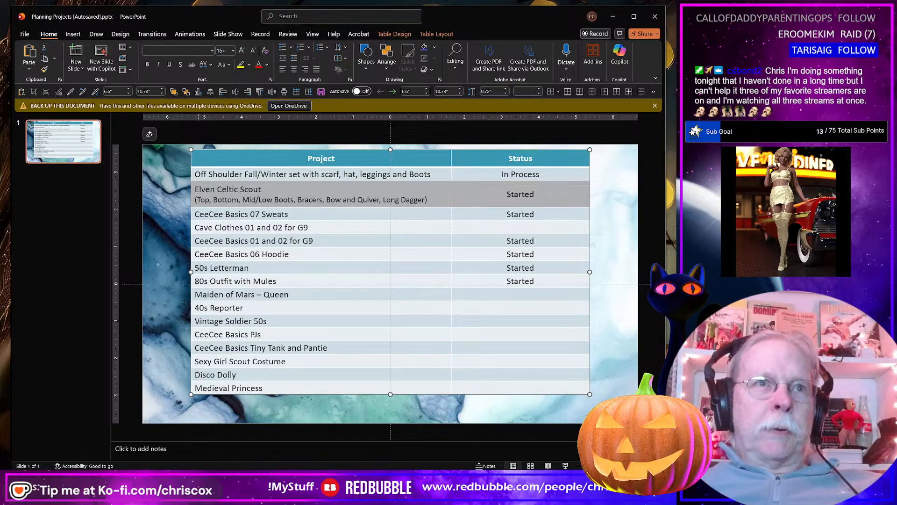
{"action": "left_click", "coordinate": [281, 270]}
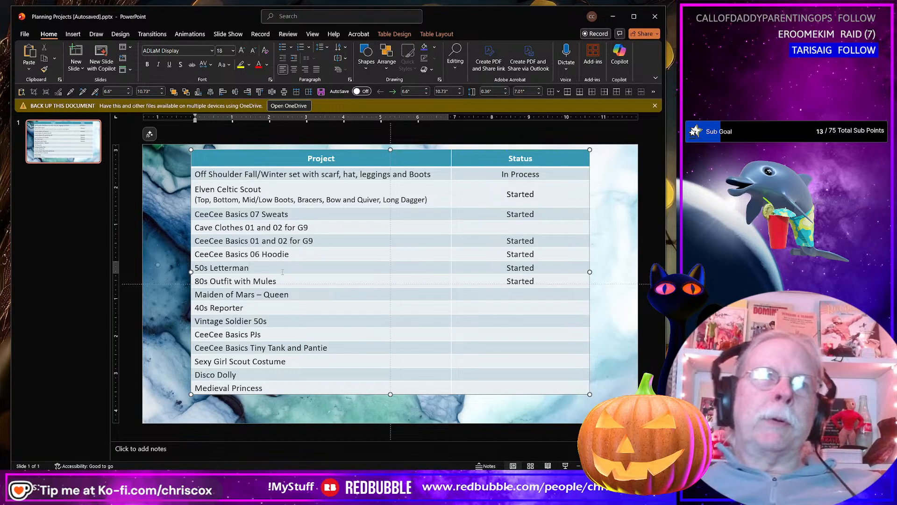
{"action": "left_click_drag", "start_coordinate": [259, 269], "coordinate": [537, 270]}
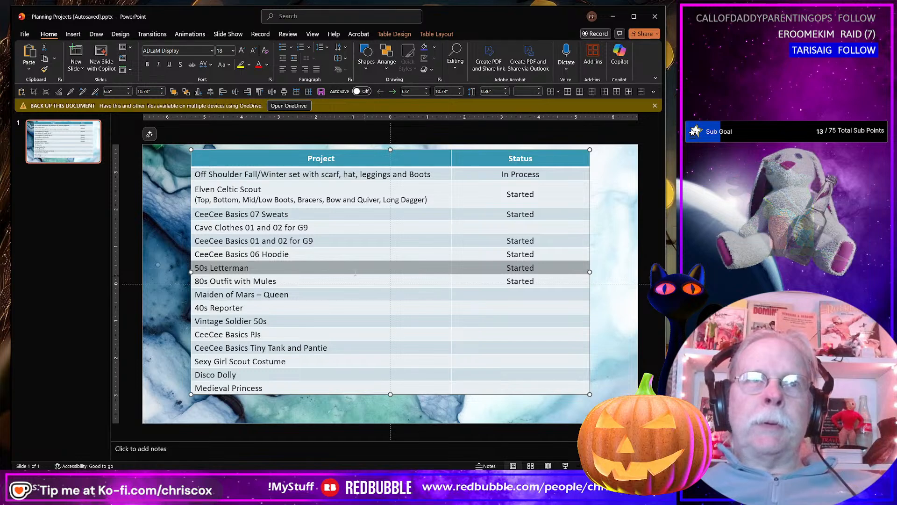
{"action": "left_click", "coordinate": [305, 254]}
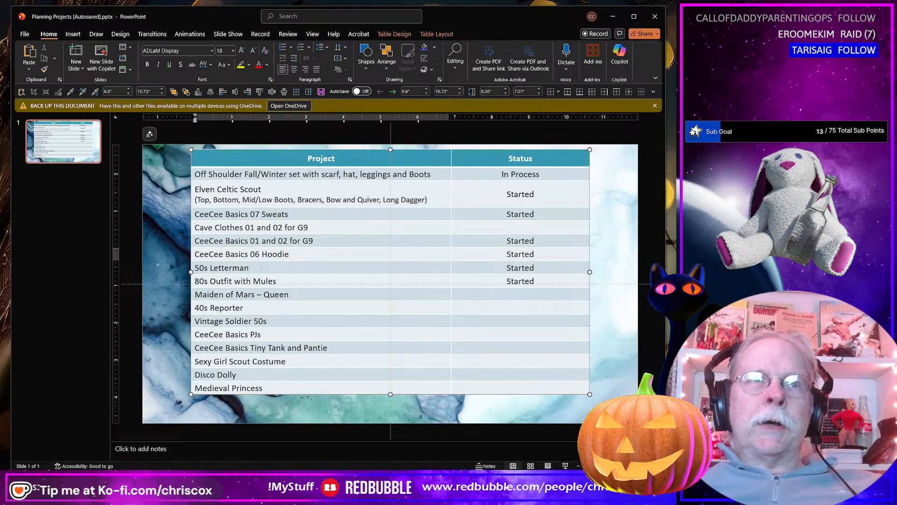
{"action": "left_click_drag", "start_coordinate": [270, 268], "coordinate": [478, 270]}
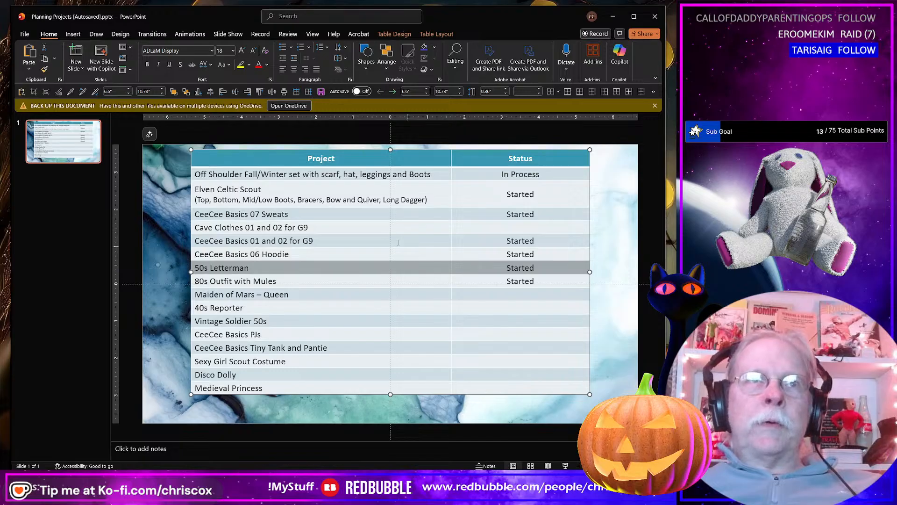
{"action": "left_click_drag", "start_coordinate": [270, 192], "coordinate": [520, 194]}
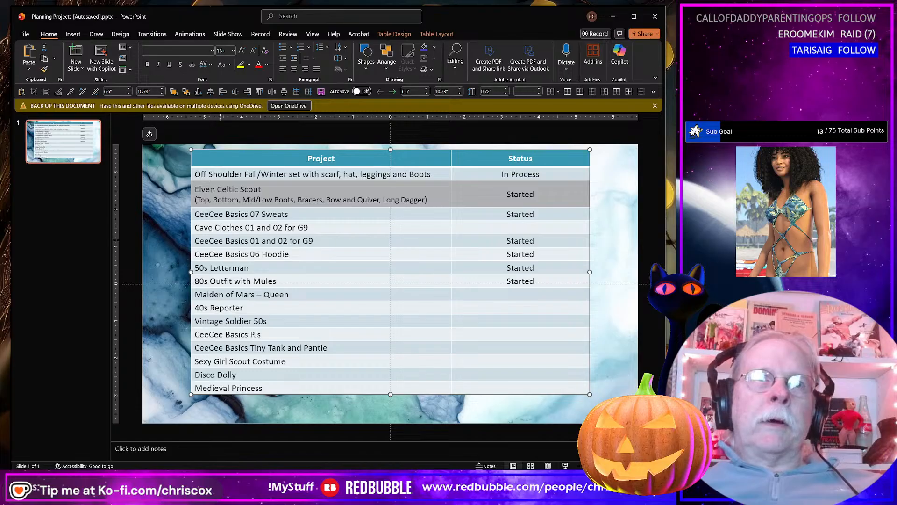
{"action": "left_click_drag", "start_coordinate": [195, 241], "coordinate": [327, 240]}
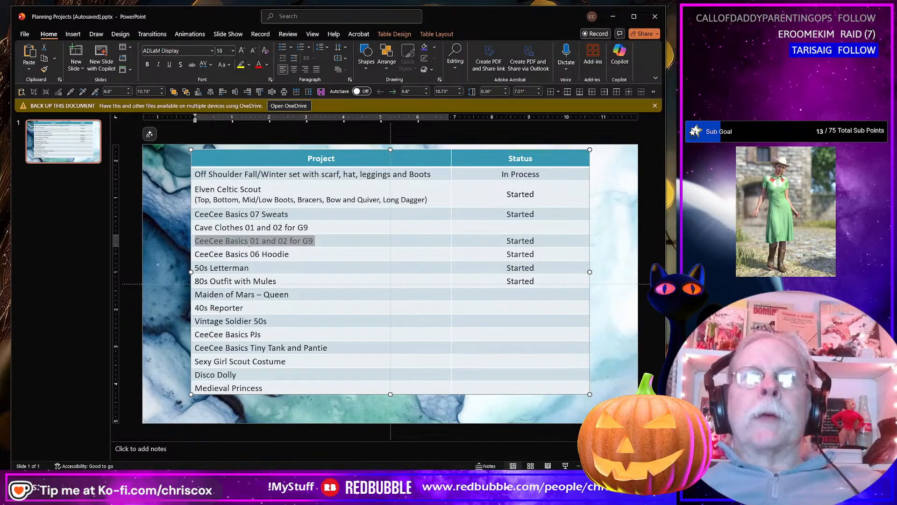
{"action": "left_click", "coordinate": [263, 241]}
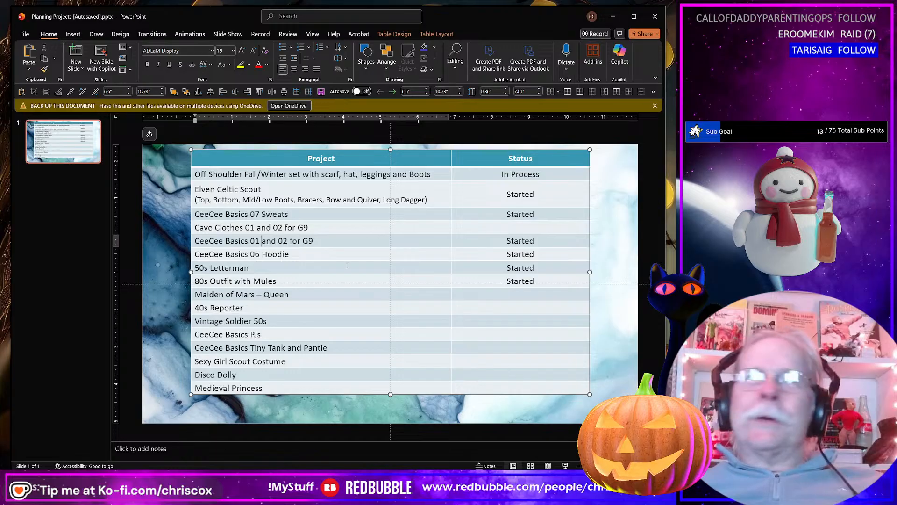
{"action": "left_click_drag", "start_coordinate": [255, 190], "coordinate": [482, 194]}
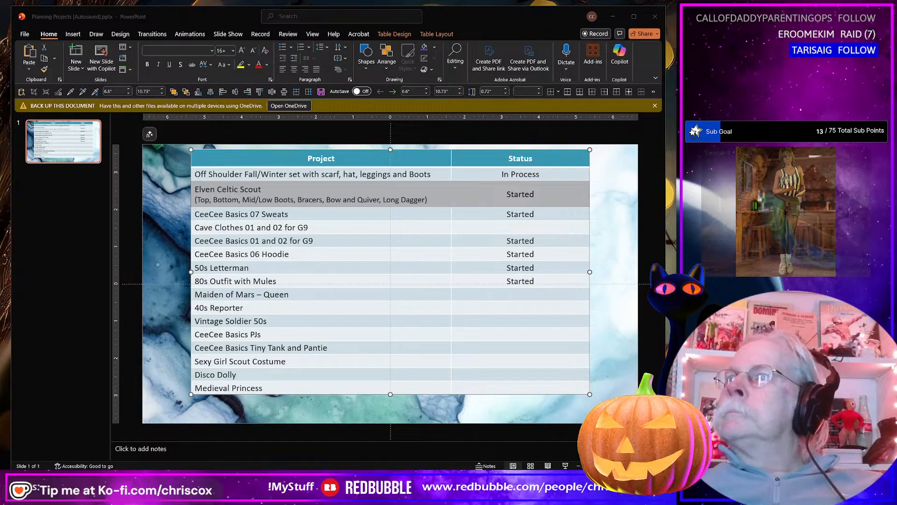
Append G9 to the 50s Letterman project name in the table
{"action": "left_click", "coordinate": [258, 269]}
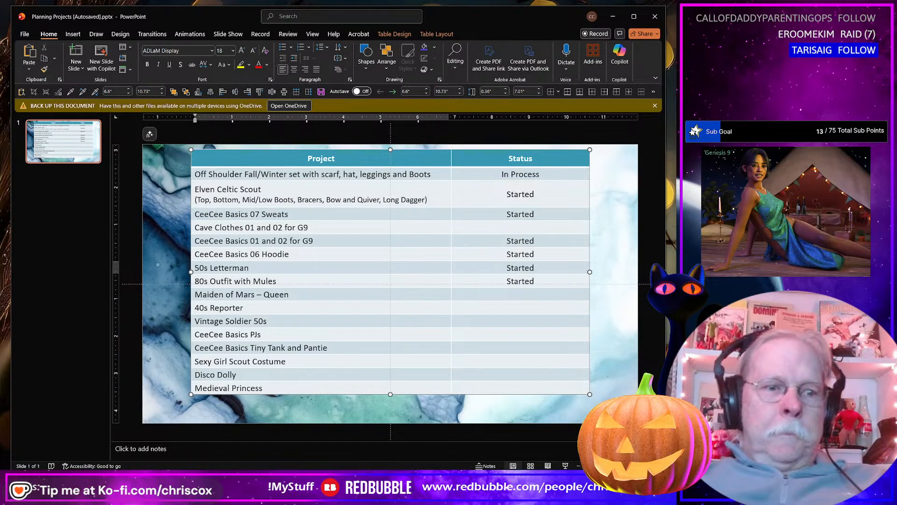
{"action": "type", "text": "G9"}
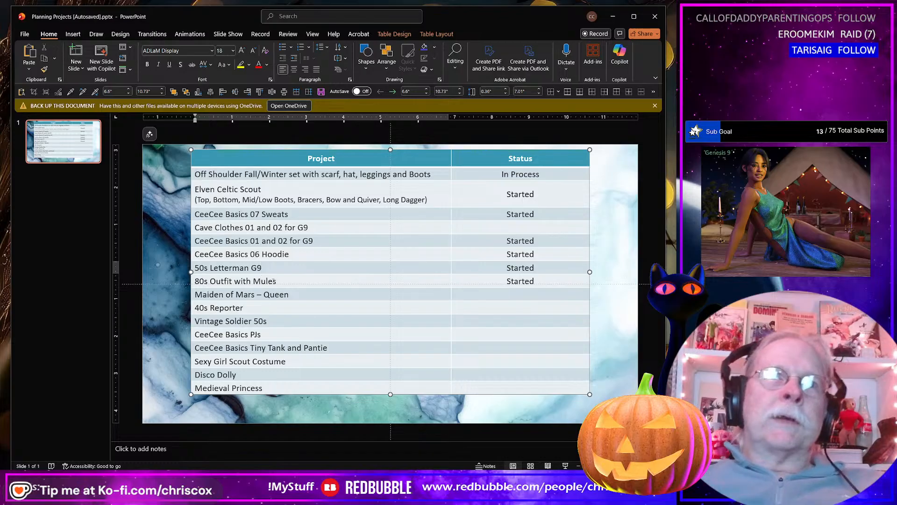
{"action": "left_click", "coordinate": [261, 281]}
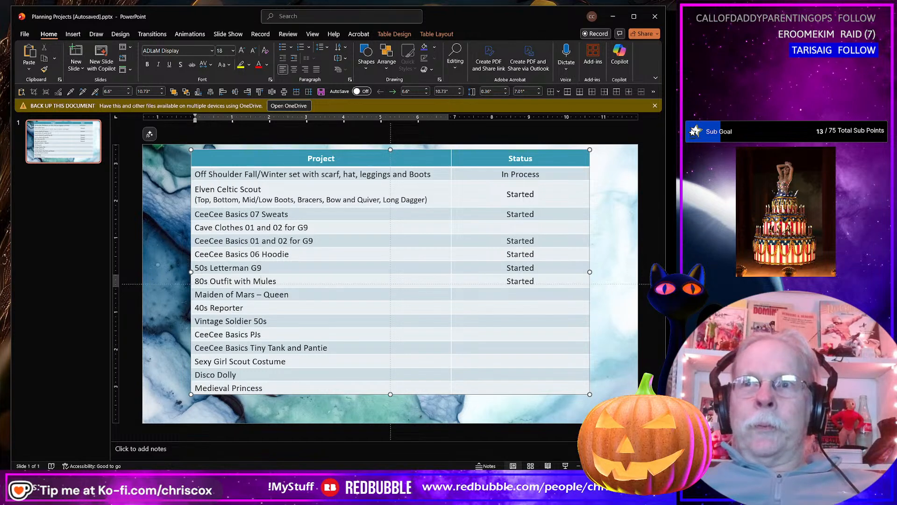
Switch to Marvelous Designer, then move and resize its window to fill the visible screen area
{"action": "key", "text": "alt+Tab"}
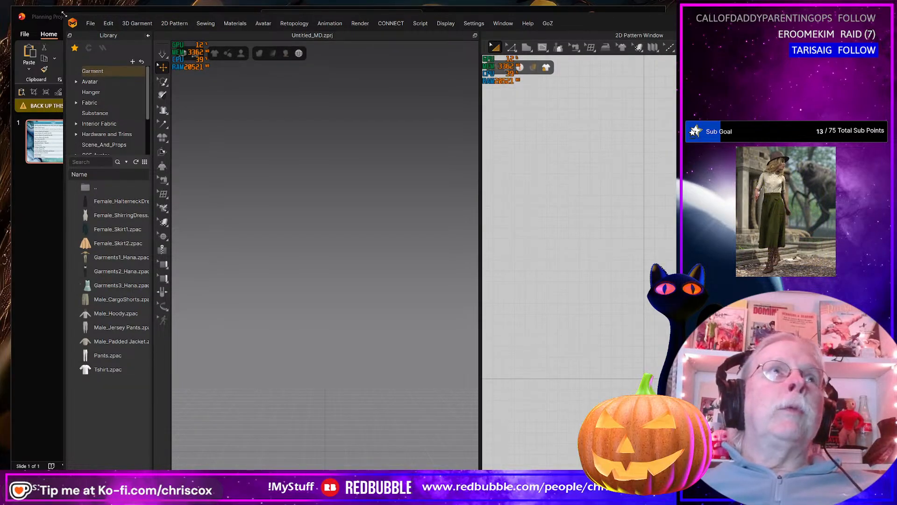
{"action": "left_click_drag", "start_coordinate": [64, 14], "coordinate": [333, 75]}
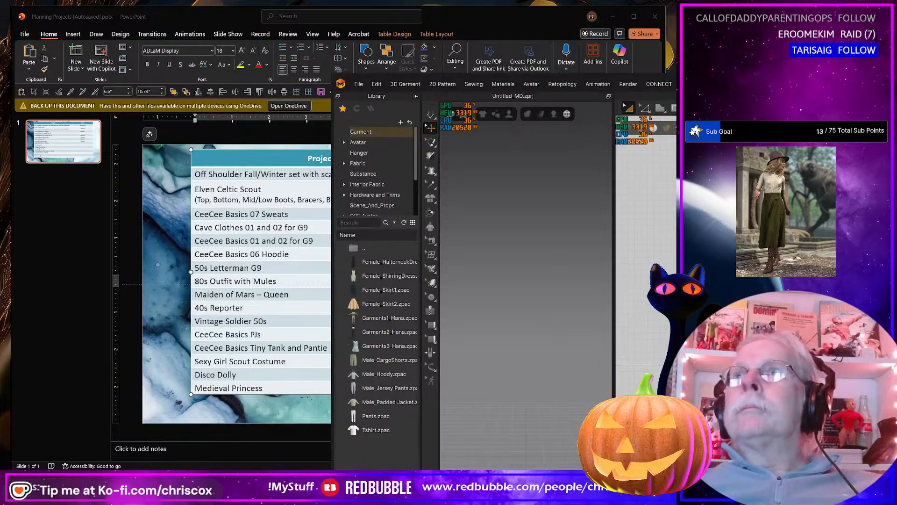
{"action": "left_click_drag", "start_coordinate": [844, 85], "coordinate": [514, 14]}
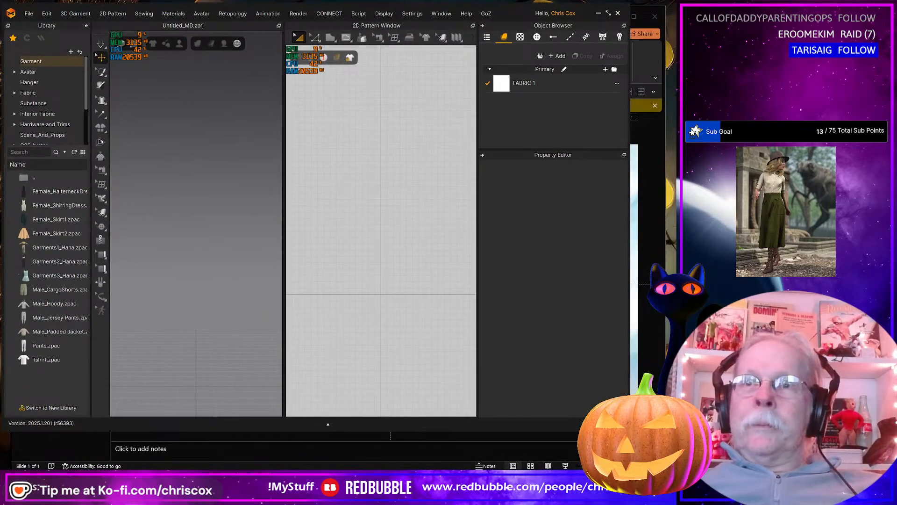
{"action": "left_click_drag", "start_coordinate": [630, 431], "coordinate": [674, 469]}
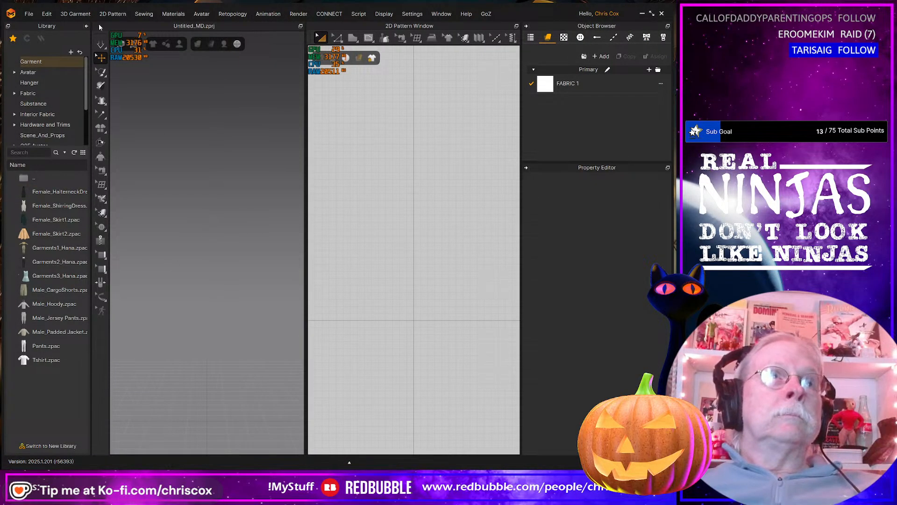
Start opening an existing project file
{"action": "left_click", "coordinate": [28, 14]}
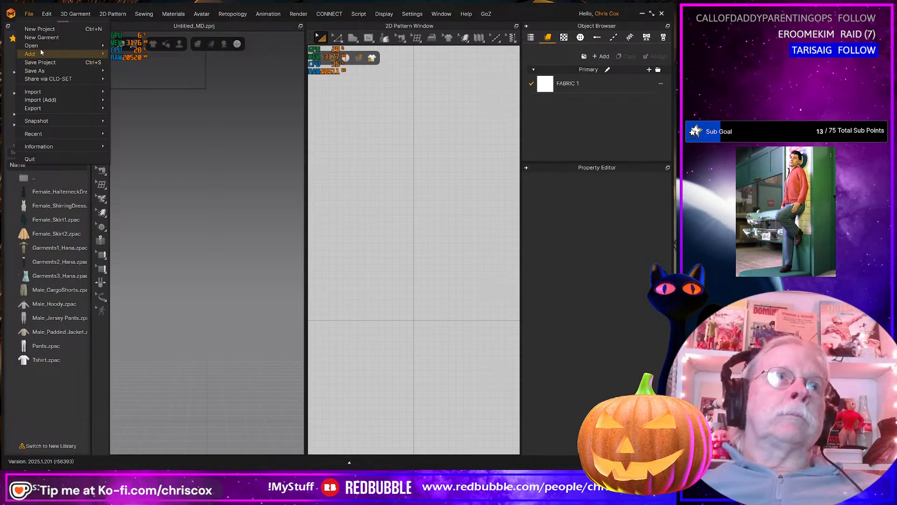
{"action": "mouse_move", "coordinate": [40, 46]}
{"action": "left_click", "coordinate": [133, 46]}
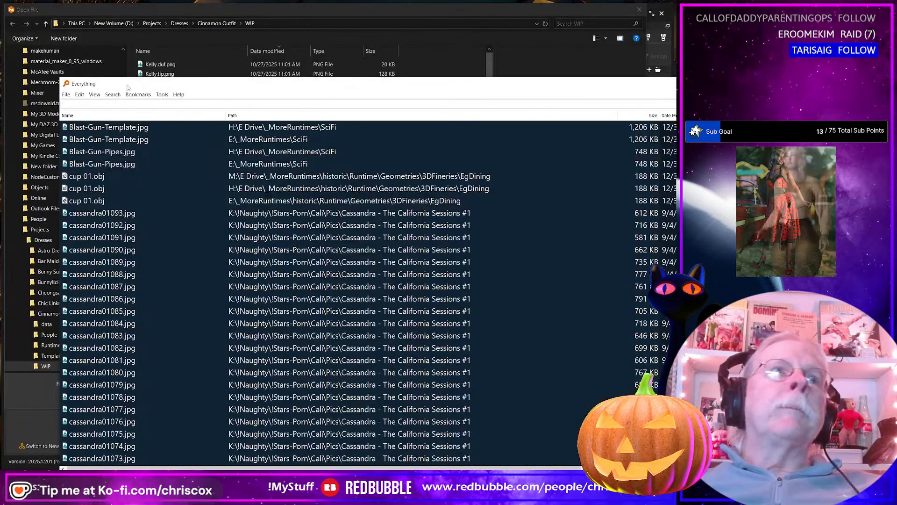
Search for zprj files in Everything, arranging its window and columns so names, paths and modification dates are readable
{"action": "left_click_drag", "start_coordinate": [129, 88], "coordinate": [747, 131]}
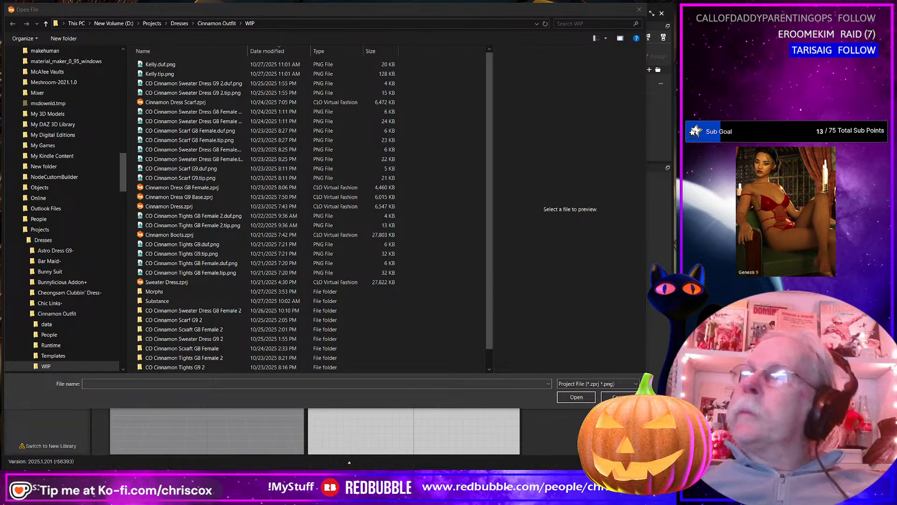
{"action": "left_click_drag", "start_coordinate": [676, 78], "coordinate": [477, 43]}
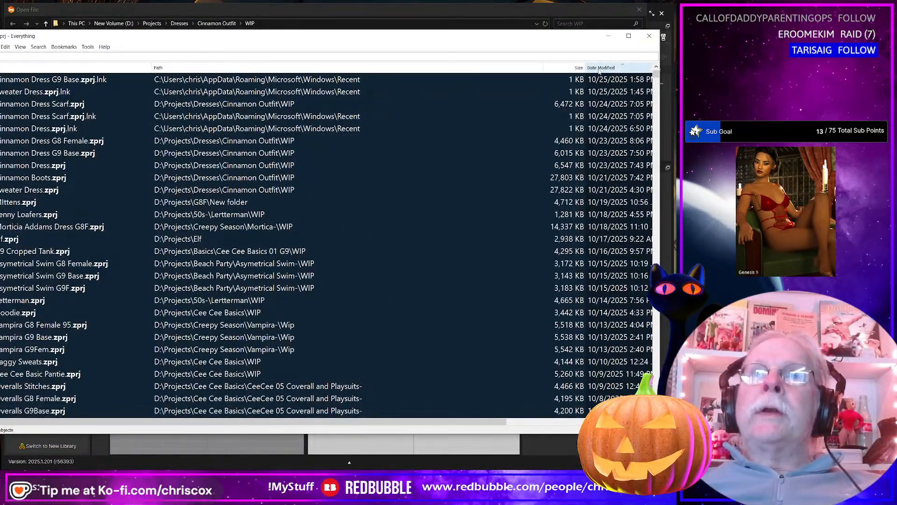
{"action": "left_click_drag", "start_coordinate": [552, 72], "coordinate": [459, 78]}
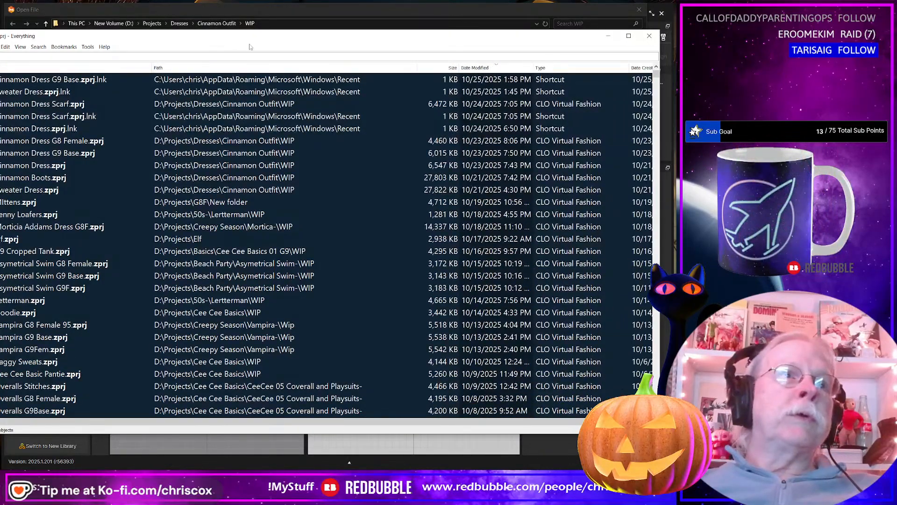
{"action": "left_click_drag", "start_coordinate": [180, 32], "coordinate": [247, 20]}
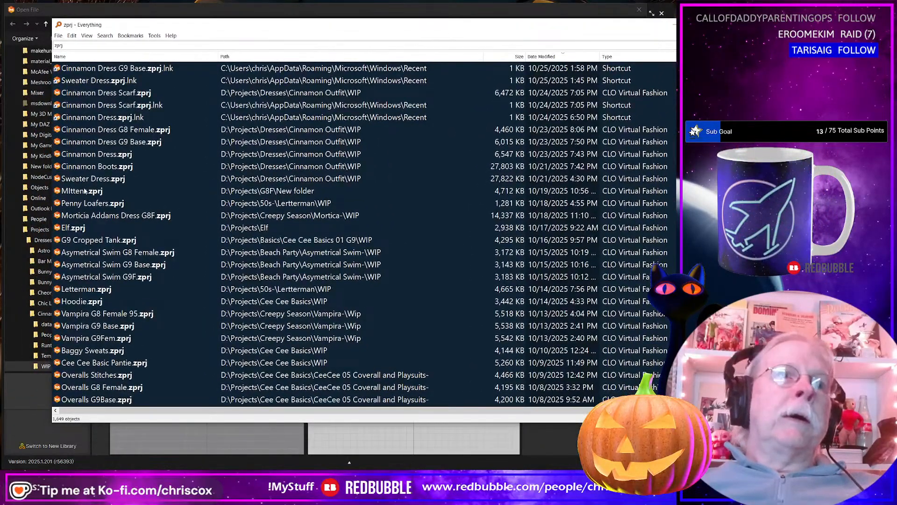
Find the folders holding Letterman.zprj and Elf.zprj in the search results, and dismiss the search window
{"action": "left_click", "coordinate": [84, 289]}
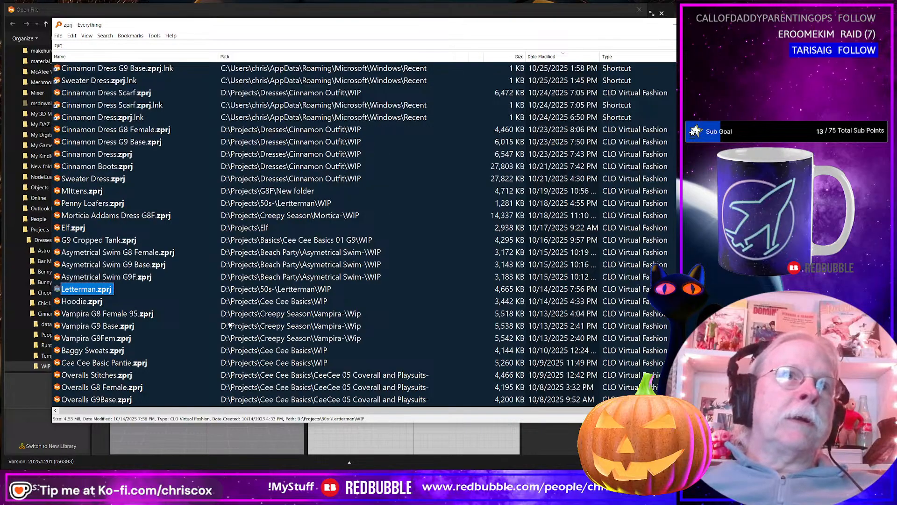
{"action": "key", "text": "Up"}
{"action": "key", "text": "Up"}
{"action": "key", "text": "Up"}
{"action": "key", "text": "Up"}
{"action": "key", "text": "Up"}
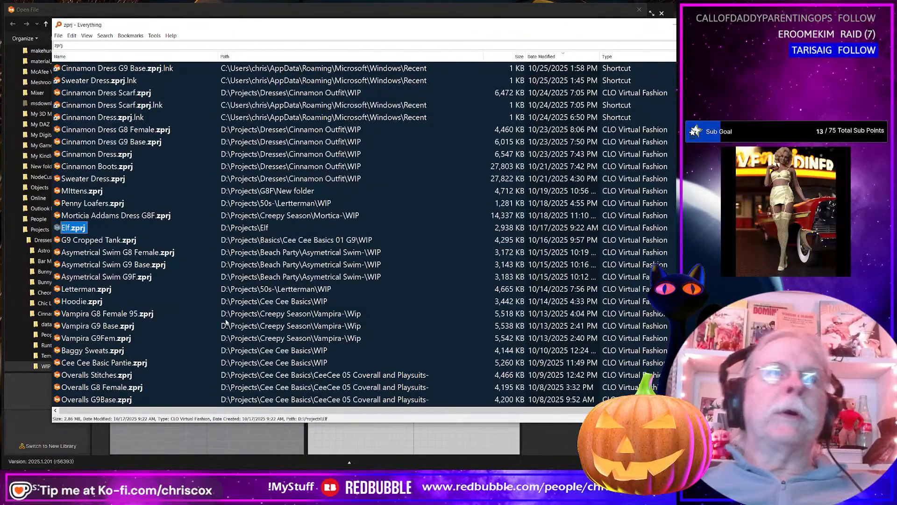
{"action": "left_click", "coordinate": [670, 24]}
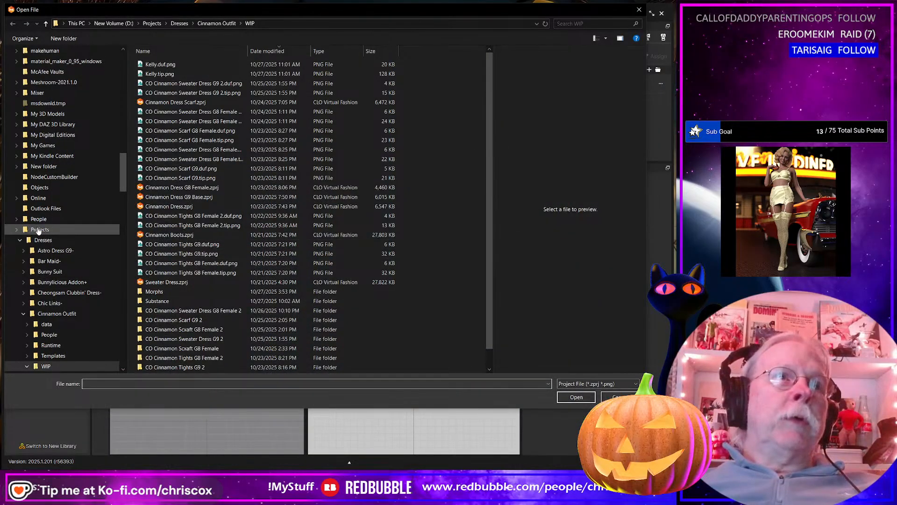
Open Elf.zprj from the Elf folder inside Projects
{"action": "left_click", "coordinate": [40, 230]}
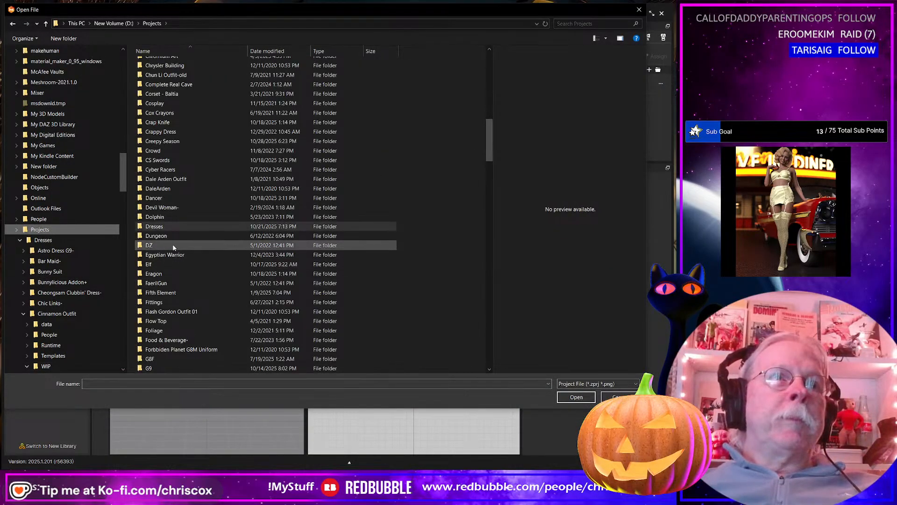
{"action": "left_click", "coordinate": [164, 265]}
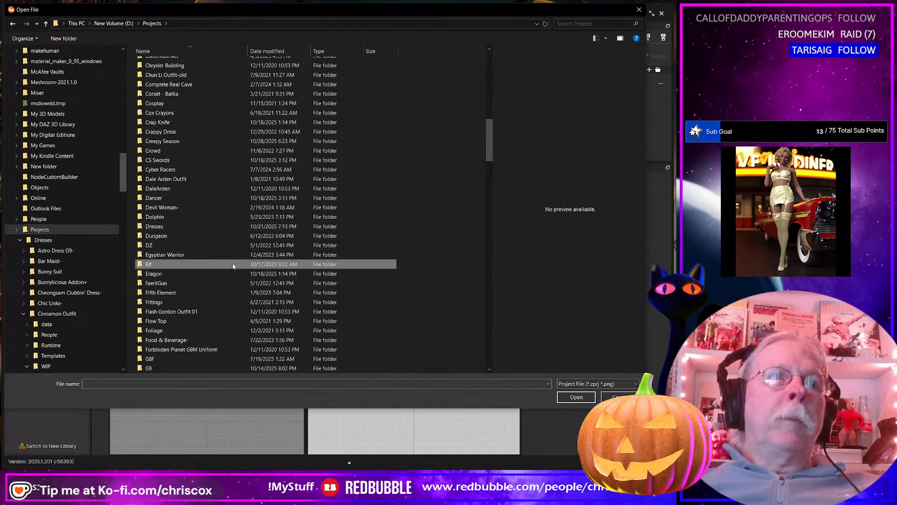
{"action": "double_click", "coordinate": [158, 265]}
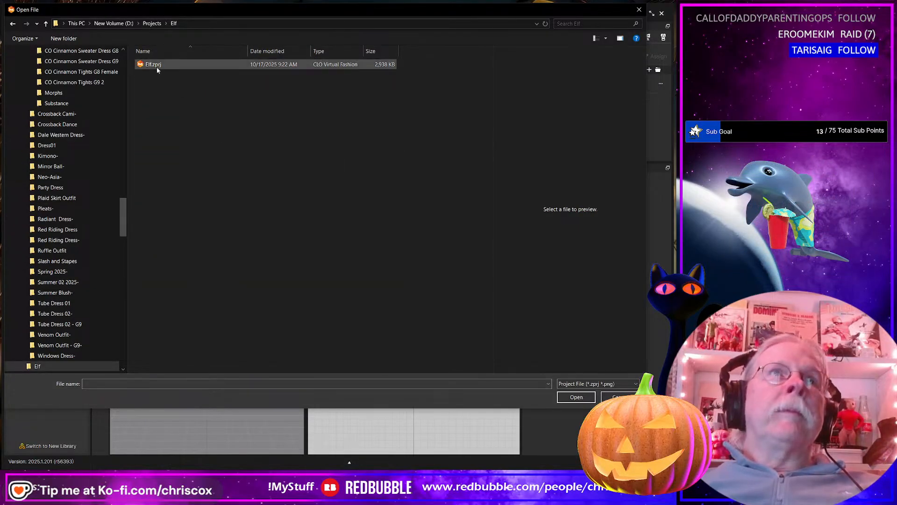
{"action": "double_click", "coordinate": [156, 66]}
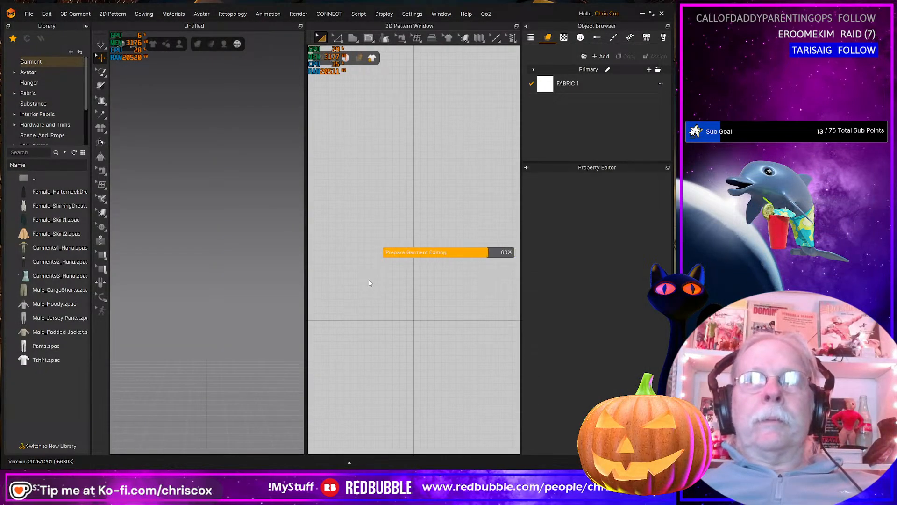
Examine the elf outfit's top and skirt on the avatar along with their 2D pattern pieces
{"action": "right_click_drag", "start_coordinate": [219, 303], "coordinate": [201, 242]}
{"action": "mouse_move", "coordinate": [212, 320]}
{"action": "right_mouse_down"}
{"action": "mouse_move", "coordinate": [206, 298]}
{"action": "mouse_move", "coordinate": [168, 304]}
{"action": "mouse_move", "coordinate": [332, 309]}
{"action": "mouse_move", "coordinate": [156, 310]}
{"action": "mouse_move", "coordinate": [332, 307]}
{"action": "mouse_move", "coordinate": [195, 315]}
{"action": "right_mouse_up"}
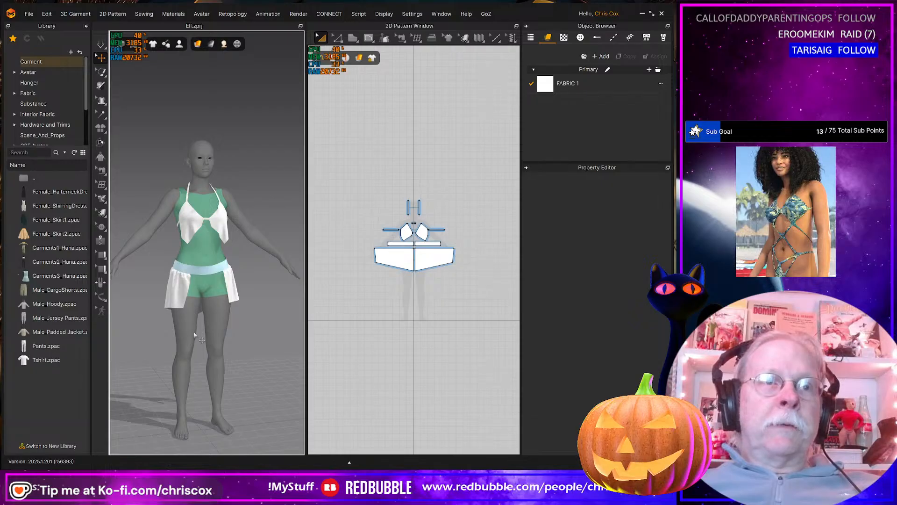
{"action": "mouse_move", "coordinate": [209, 253]}
{"action": "right_mouse_down"}
{"action": "mouse_move", "coordinate": [352, 250]}
{"action": "mouse_move", "coordinate": [70, 247]}
{"action": "mouse_move", "coordinate": [124, 258]}
{"action": "mouse_move", "coordinate": [44, 248]}
{"action": "mouse_move", "coordinate": [250, 254]}
{"action": "mouse_move", "coordinate": [318, 244]}
{"action": "mouse_move", "coordinate": [213, 267]}
{"action": "right_mouse_up"}
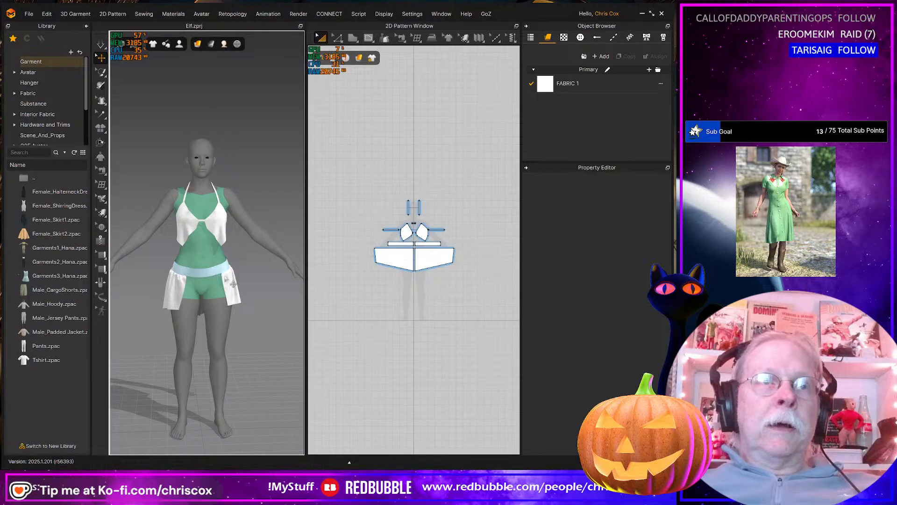
{"action": "left_click_drag", "start_coordinate": [466, 289], "coordinate": [313, 210]}
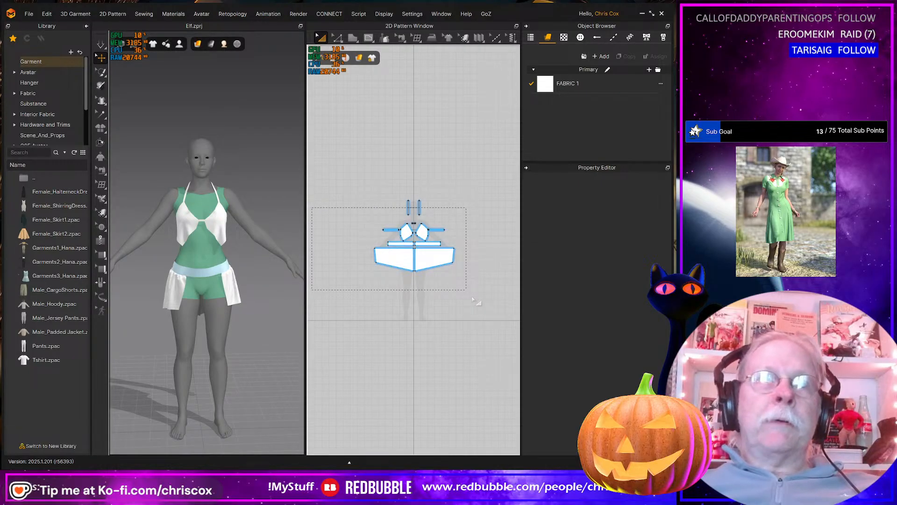
{"action": "scroll", "coordinate": [205, 305], "scroll_direction": "down", "scroll_amount": 2}
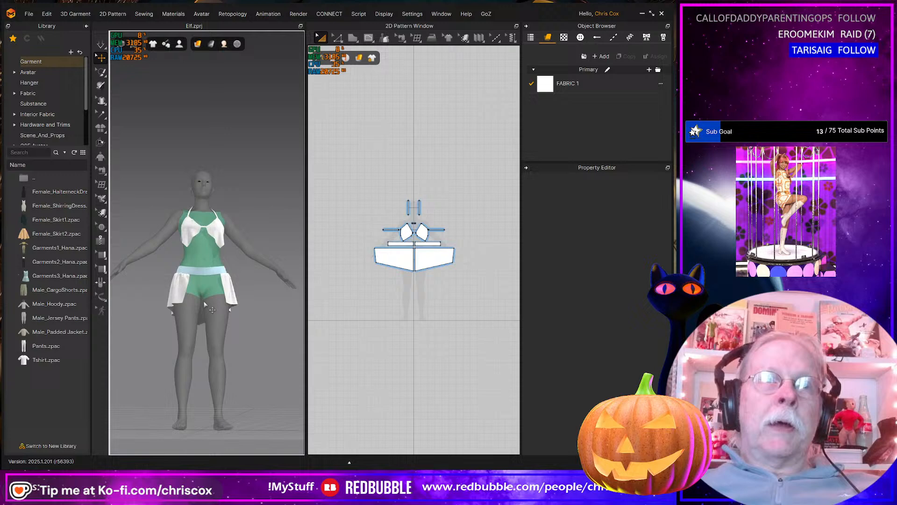
Deactivate both skirt panels together with their sewing and hide them from the avatar
{"action": "left_click", "coordinate": [201, 273]}
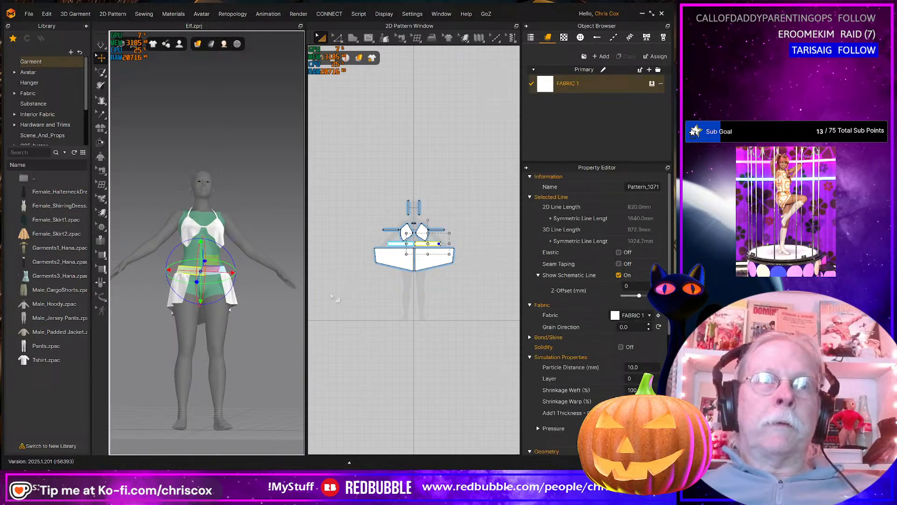
{"action": "left_click", "coordinate": [451, 288]}
{"action": "left_click", "coordinate": [388, 255]}
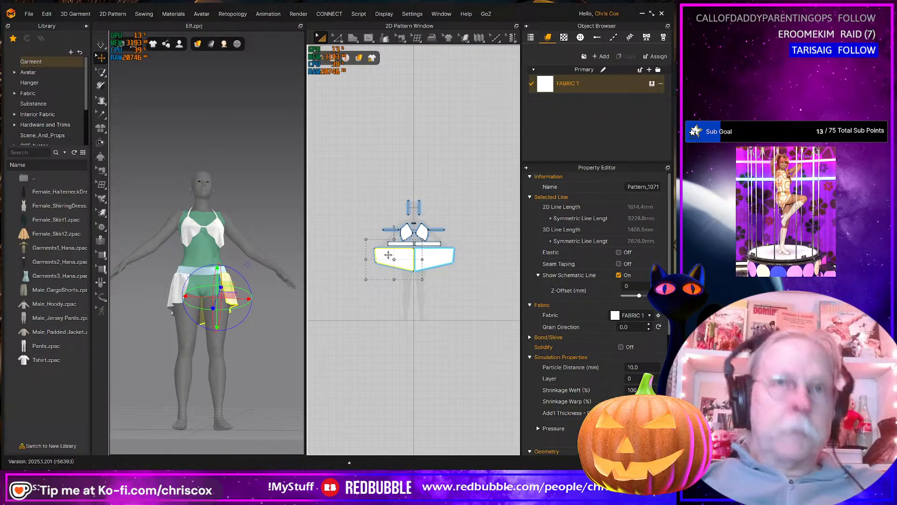
{"action": "right_click", "coordinate": [388, 255]}
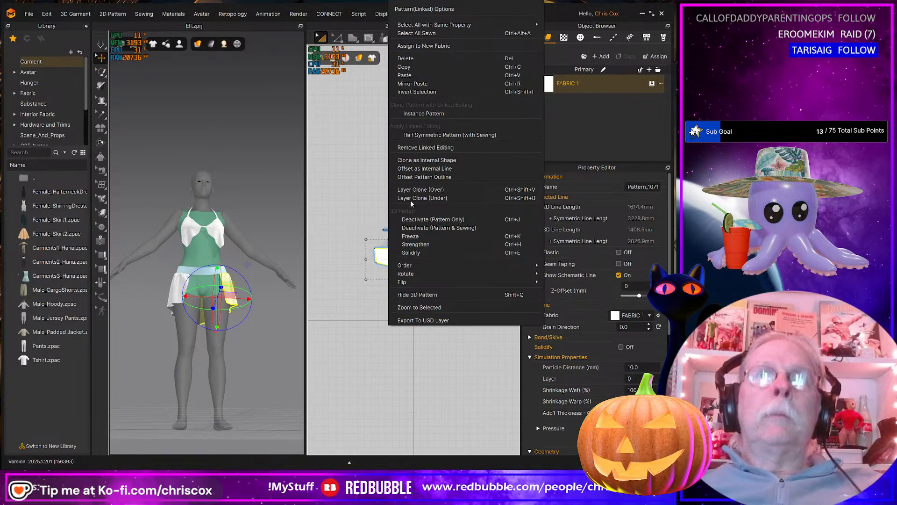
{"action": "left_click", "coordinate": [418, 228]}
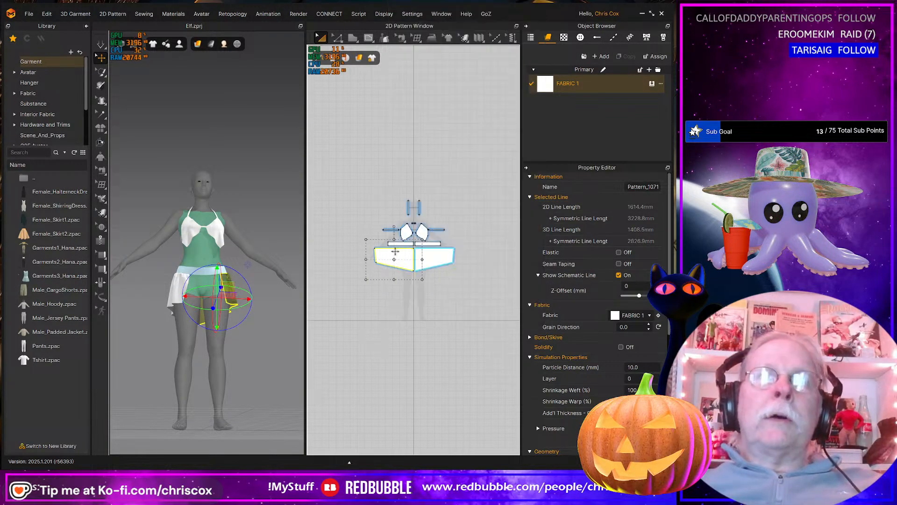
{"action": "left_click", "coordinate": [432, 259], "text": "shift"}
{"action": "right_click", "coordinate": [423, 260]}
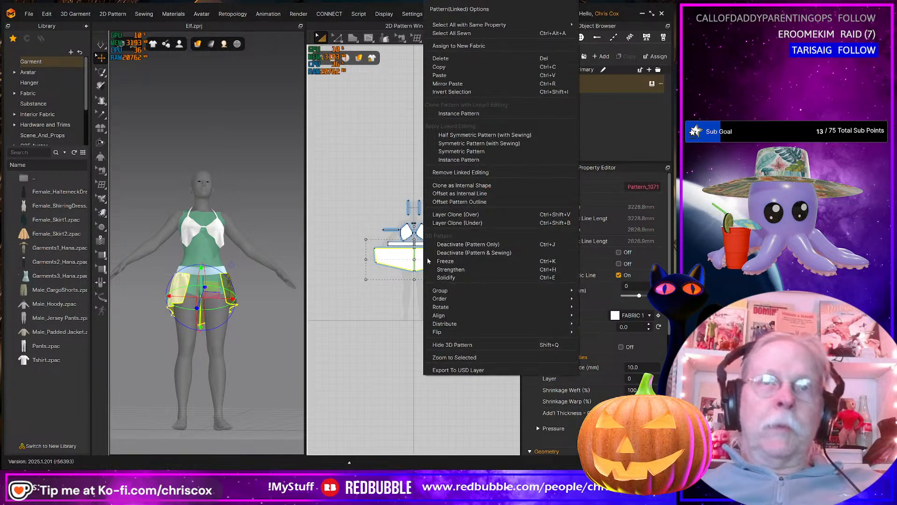
{"action": "left_click", "coordinate": [447, 251]}
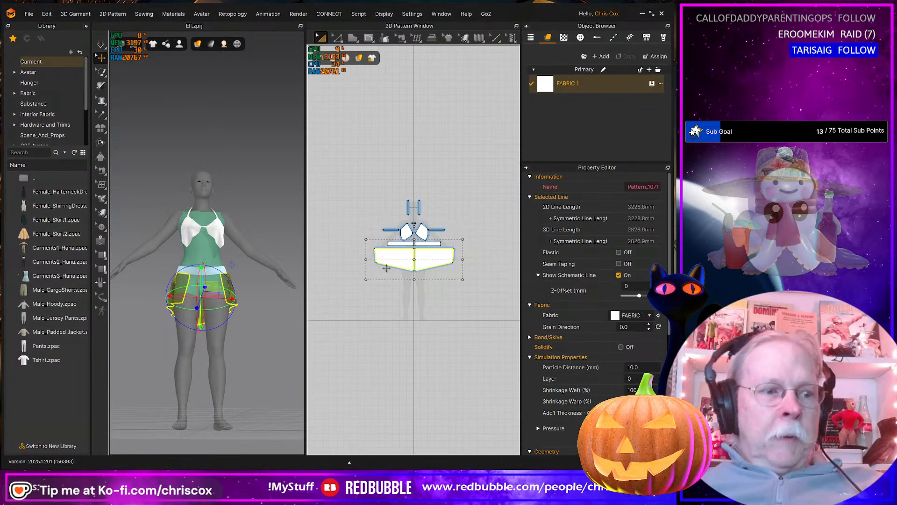
Examine the waistband and the hip area below it from the avatar's front and back
{"action": "scroll", "coordinate": [209, 316], "scroll_direction": "up", "scroll_amount": 5}
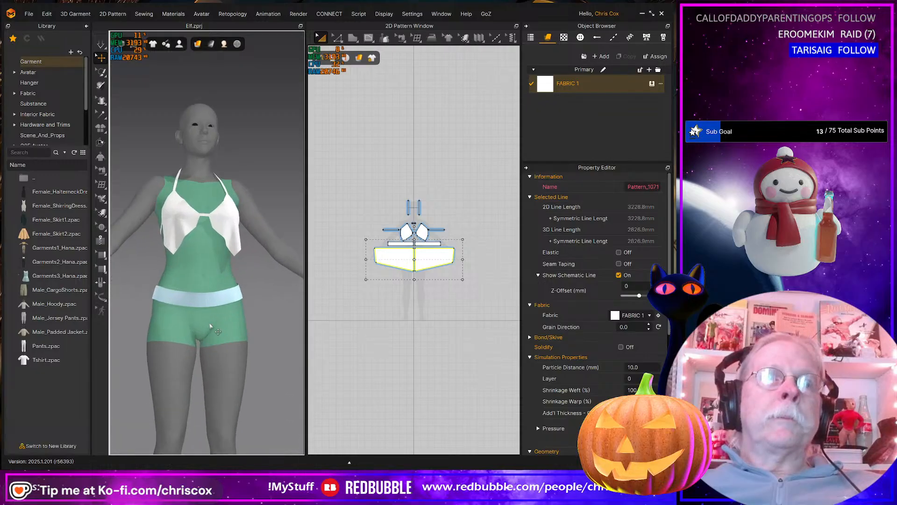
{"action": "right_click_drag", "start_coordinate": [184, 324], "coordinate": [332, 342]}
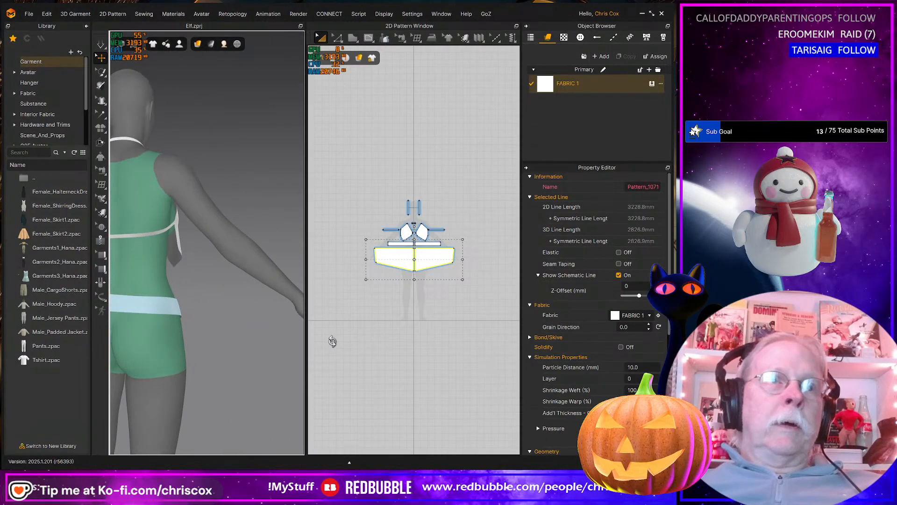
{"action": "right_click_drag", "start_coordinate": [164, 360], "coordinate": [30, 353]}
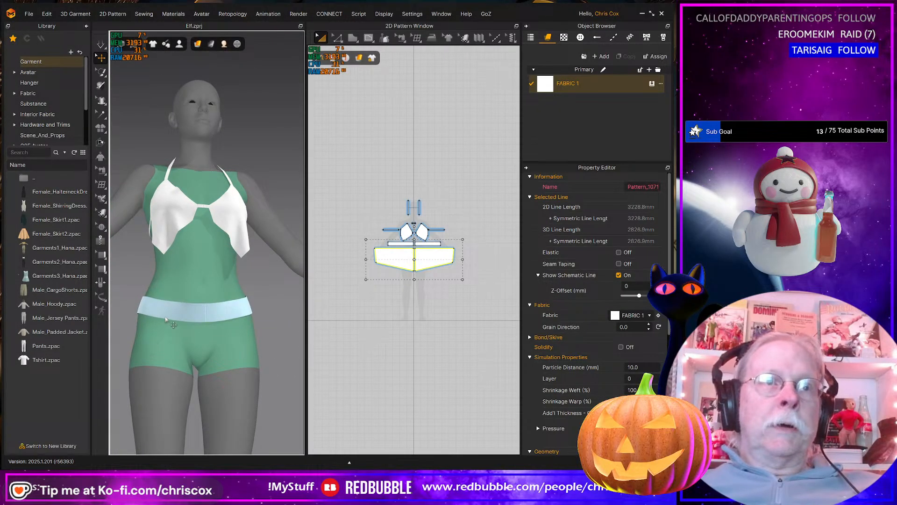
{"action": "mouse_move", "coordinate": [217, 357]}
{"action": "right_mouse_down"}
{"action": "mouse_move", "coordinate": [208, 330]}
{"action": "mouse_move", "coordinate": [219, 343]}
{"action": "right_mouse_up"}
{"action": "scroll", "coordinate": [219, 344], "scroll_direction": "up", "scroll_amount": 4}
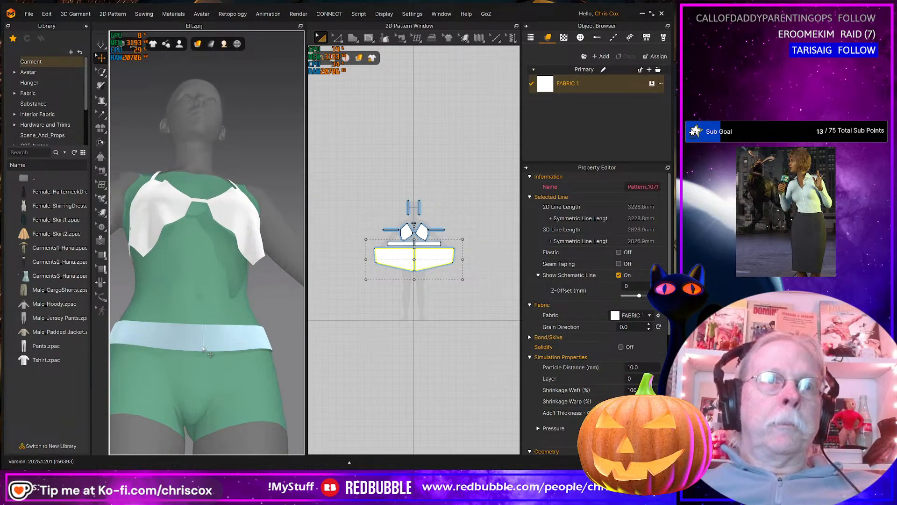
{"action": "scroll", "coordinate": [207, 349], "scroll_direction": "down", "scroll_amount": 3}
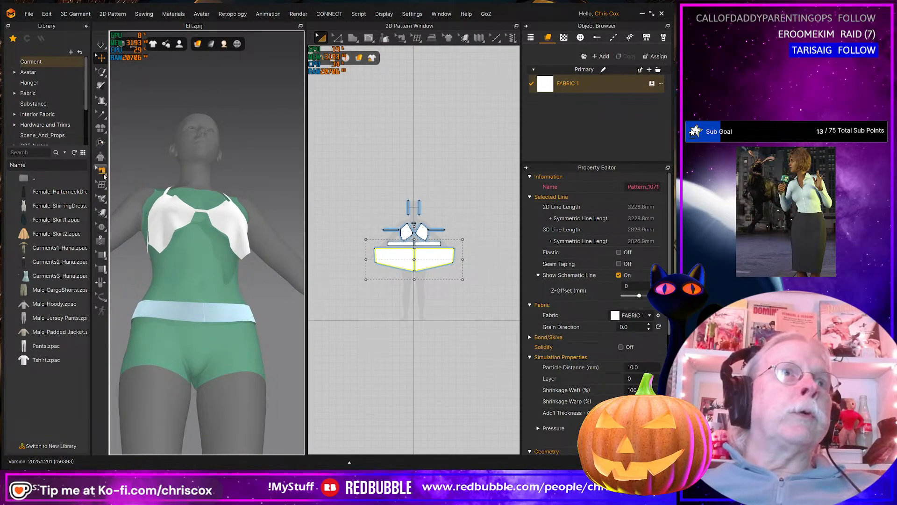
{"action": "left_click", "coordinate": [102, 211]}
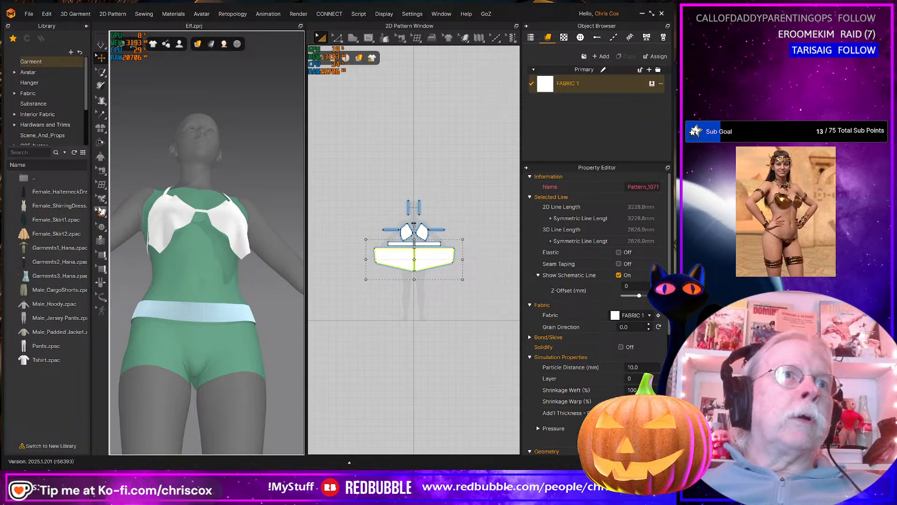
{"action": "mouse_move", "coordinate": [99, 200]}
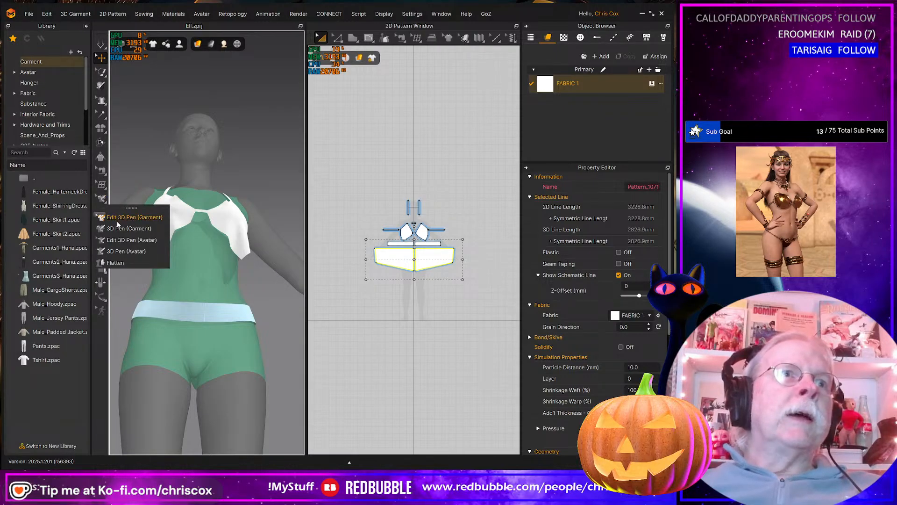
{"action": "left_click", "coordinate": [125, 239]}
{"action": "scroll", "coordinate": [189, 342], "scroll_direction": "up", "scroll_amount": 2}
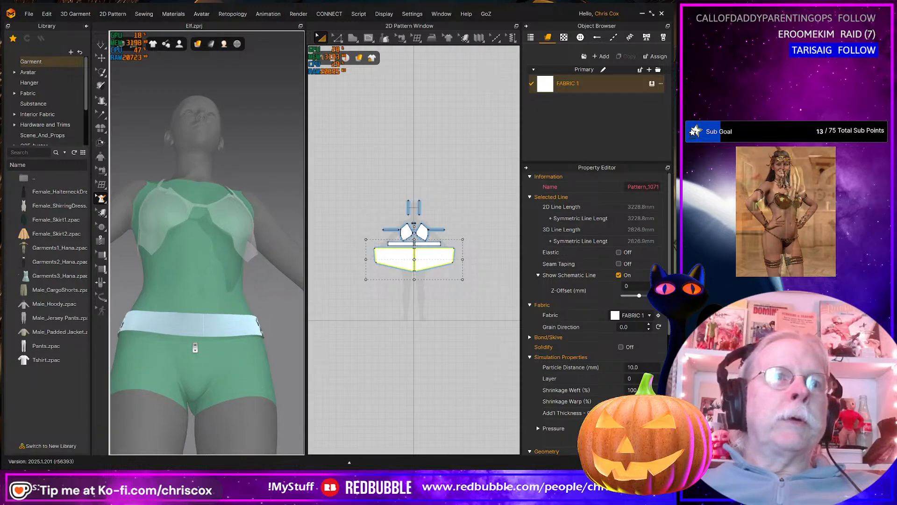
{"action": "scroll", "coordinate": [189, 342], "scroll_direction": "down", "scroll_amount": 2}
{"action": "scroll", "coordinate": [188, 342], "scroll_direction": "up", "scroll_amount": 3}
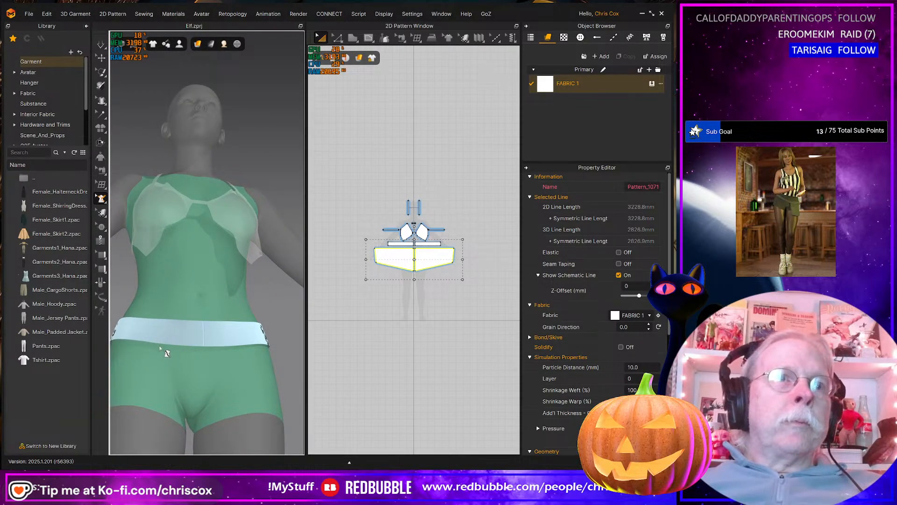
{"action": "left_click", "coordinate": [159, 347]}
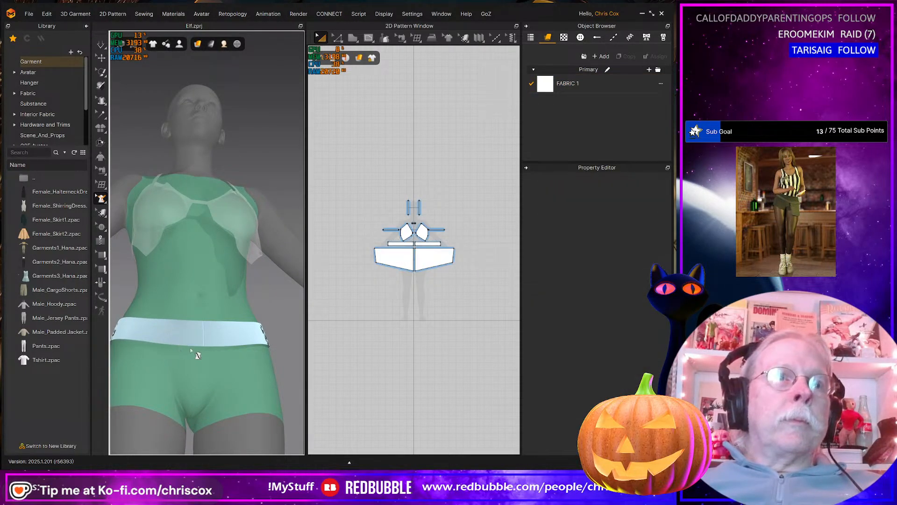
Draw a closed 3D Pen (Avatar) outline for a half front brief, about 104 mm along the waistband and 153 mm down the centre to the crotch
{"action": "mouse_move", "coordinate": [102, 200]}
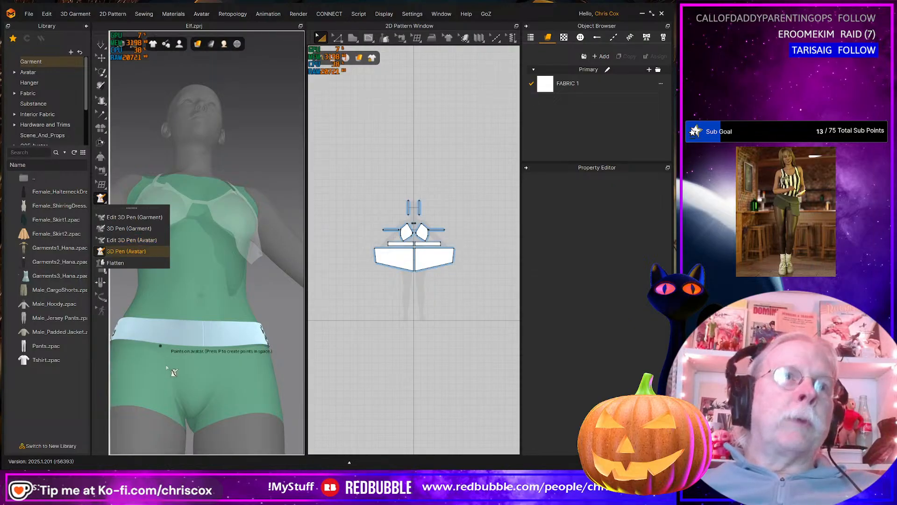
{"action": "left_click", "coordinate": [142, 253]}
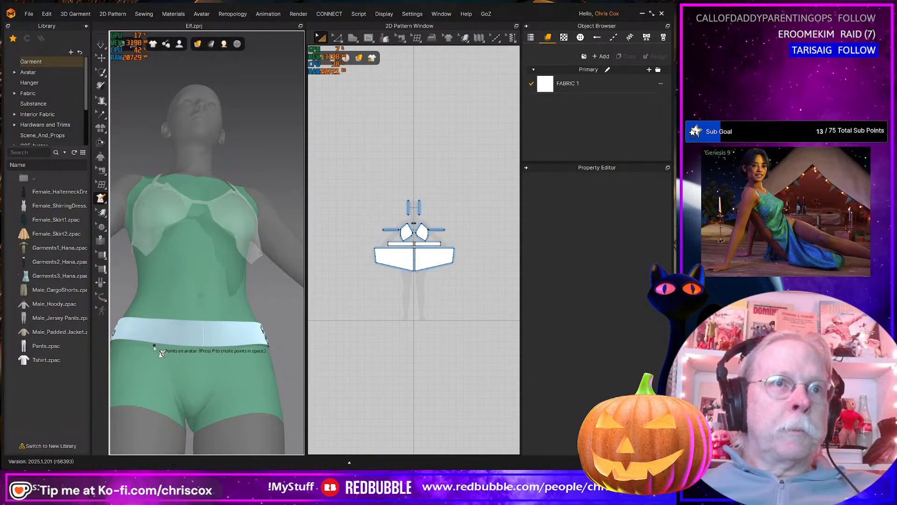
{"action": "left_click", "coordinate": [147, 345]}
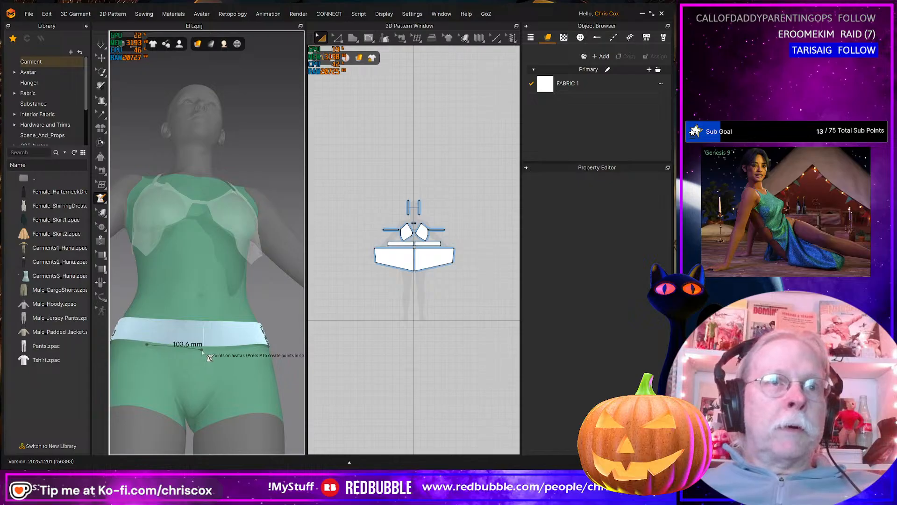
{"action": "right_click_drag", "start_coordinate": [202, 351], "coordinate": [195, 314]}
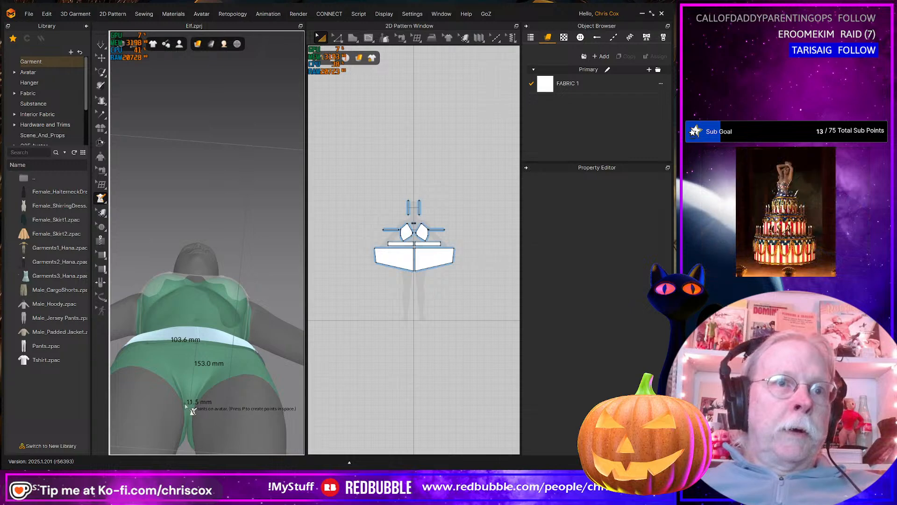
{"action": "left_click", "coordinate": [184, 406]}
{"action": "left_click", "coordinate": [178, 386]}
{"action": "right_click_drag", "start_coordinate": [170, 374], "coordinate": [172, 397]}
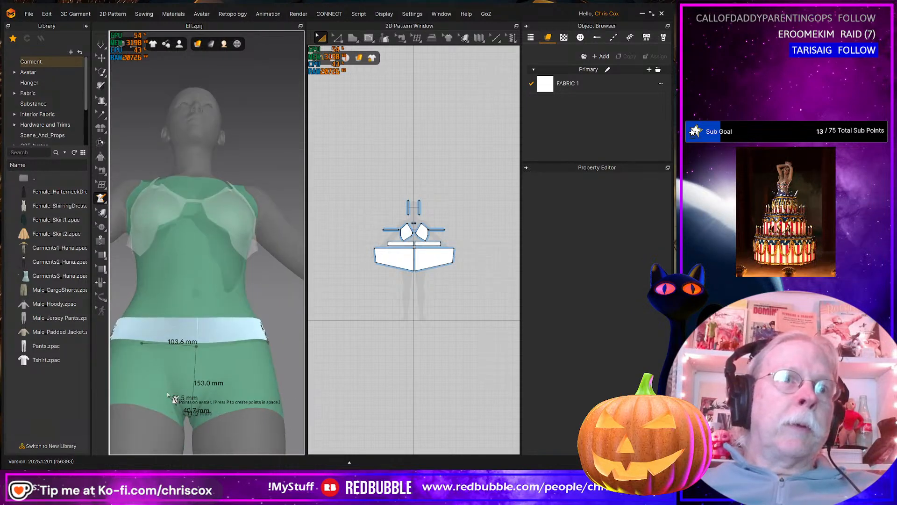
{"action": "left_click", "coordinate": [161, 374]}
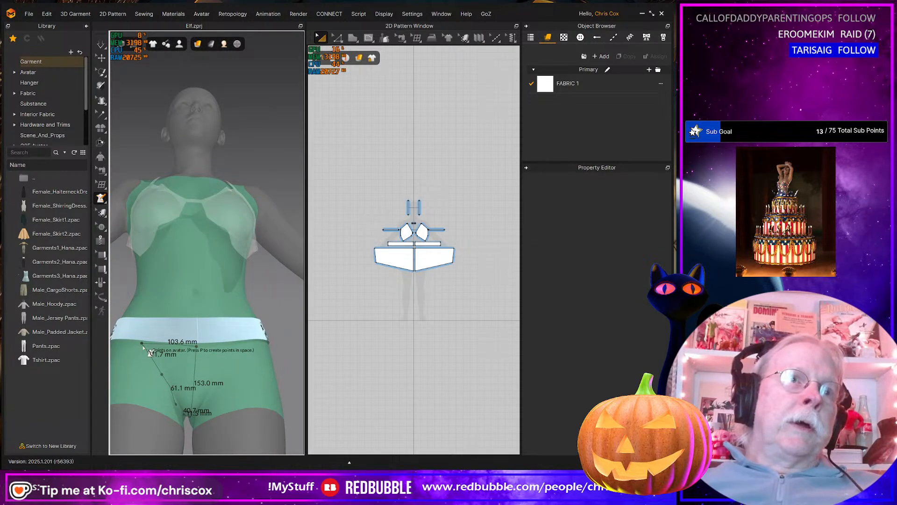
{"action": "left_click", "coordinate": [142, 343]}
Use Edit 3D Pen (Avatar) to shift the front outline's upper centre point, making its top edge about 96.5 mm
{"action": "middle_click_drag", "start_coordinate": [176, 385], "coordinate": [230, 368]}
{"action": "scroll", "coordinate": [175, 367], "scroll_direction": "up", "scroll_amount": 4}
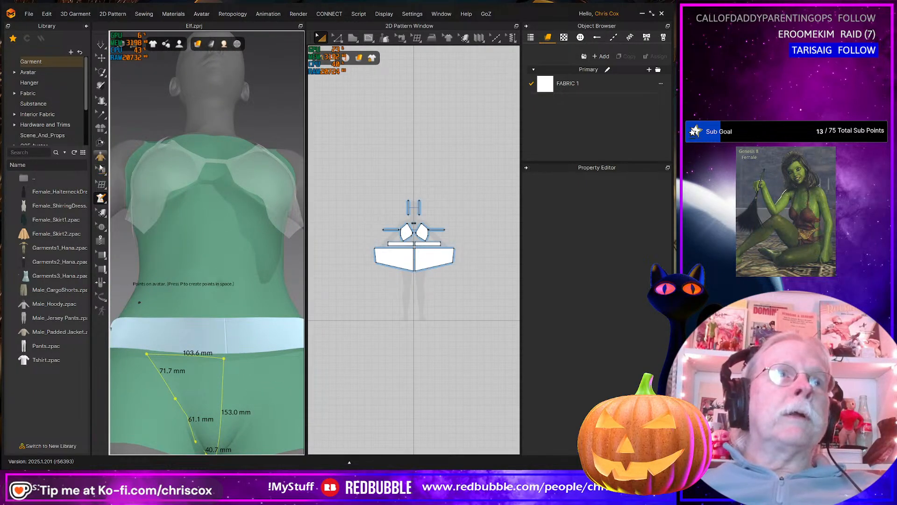
{"action": "left_click", "coordinate": [101, 198]}
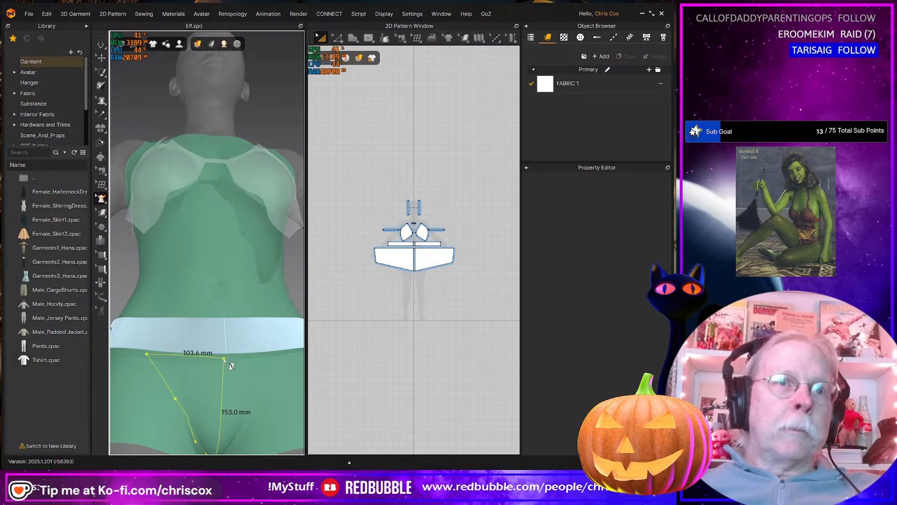
{"action": "left_click_drag", "start_coordinate": [224, 359], "coordinate": [224, 359]}
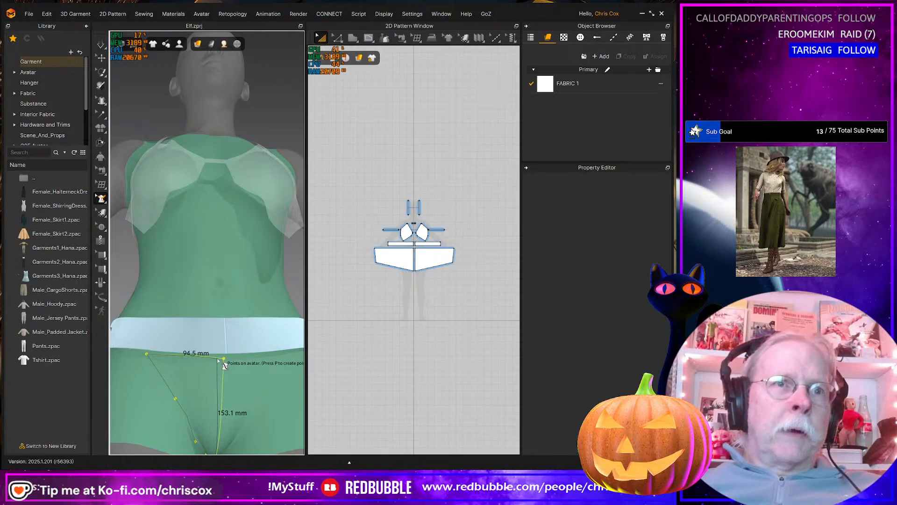
{"action": "right_click_drag", "start_coordinate": [220, 396], "coordinate": [201, 313]}
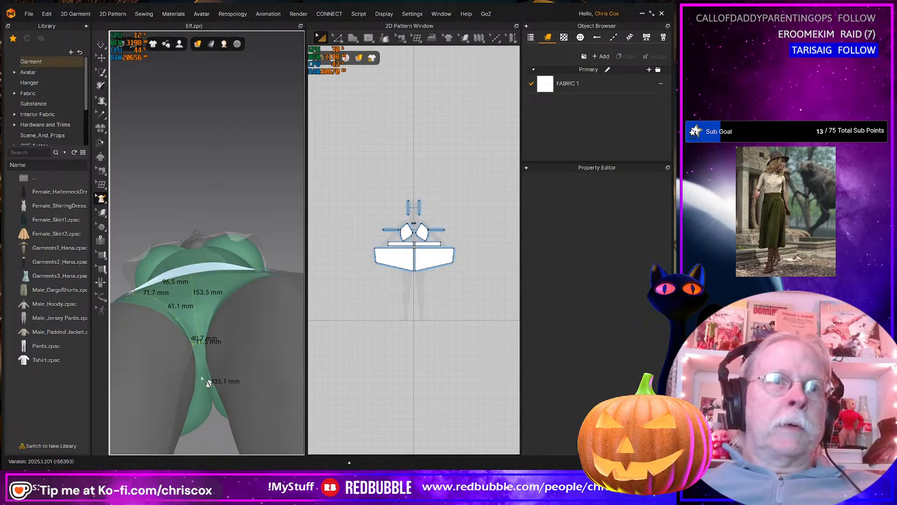
Use 3D Pen (Avatar) to draw a half back brief's crotch edge about 14 mm and leg edge of about 79, 74 and 103 mm up to the waistband
{"action": "right_click_drag", "start_coordinate": [208, 382], "coordinate": [200, 366]}
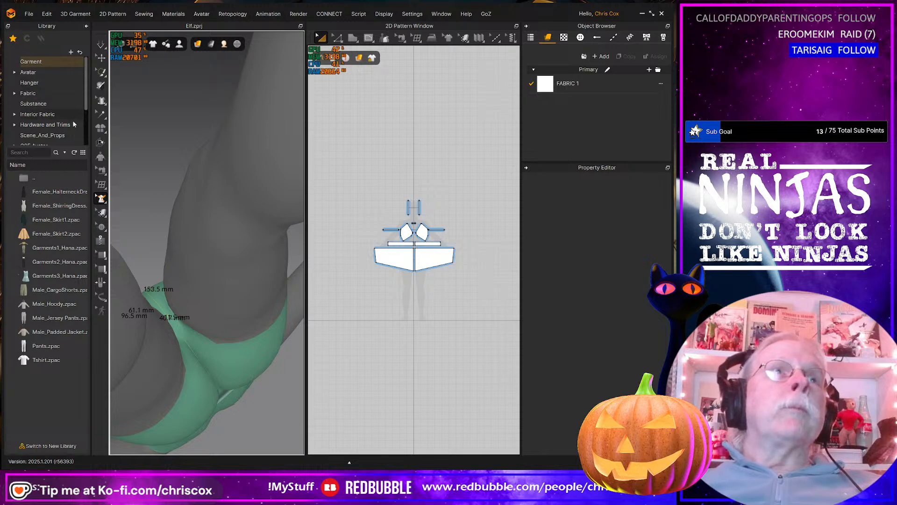
{"action": "left_click", "coordinate": [101, 129]}
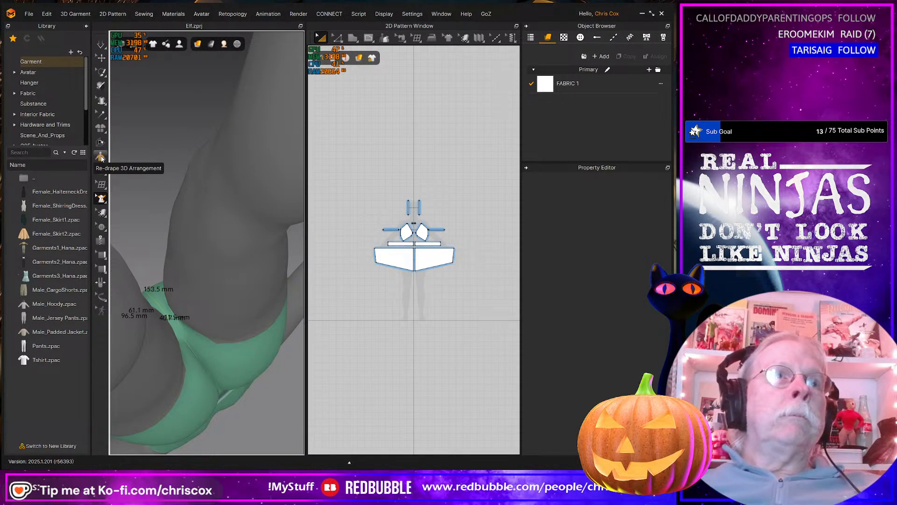
{"action": "left_click", "coordinate": [102, 198]}
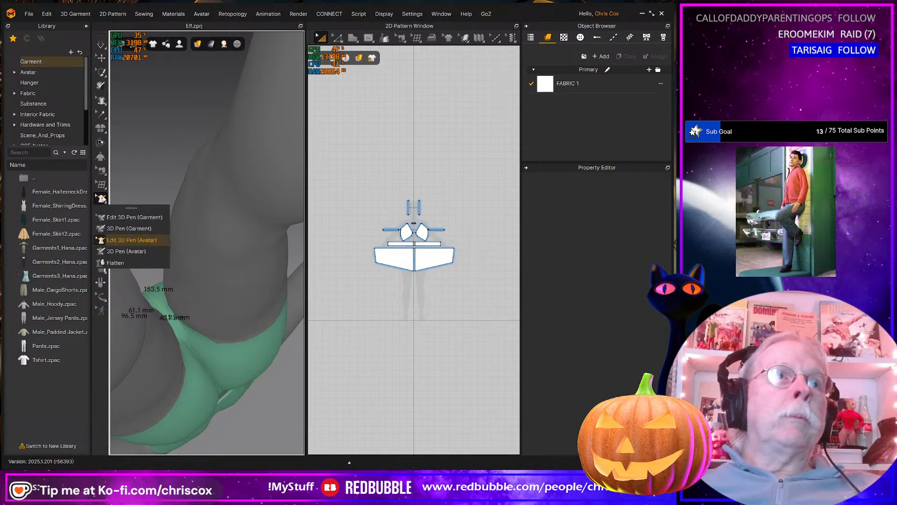
{"action": "left_click", "coordinate": [132, 252]}
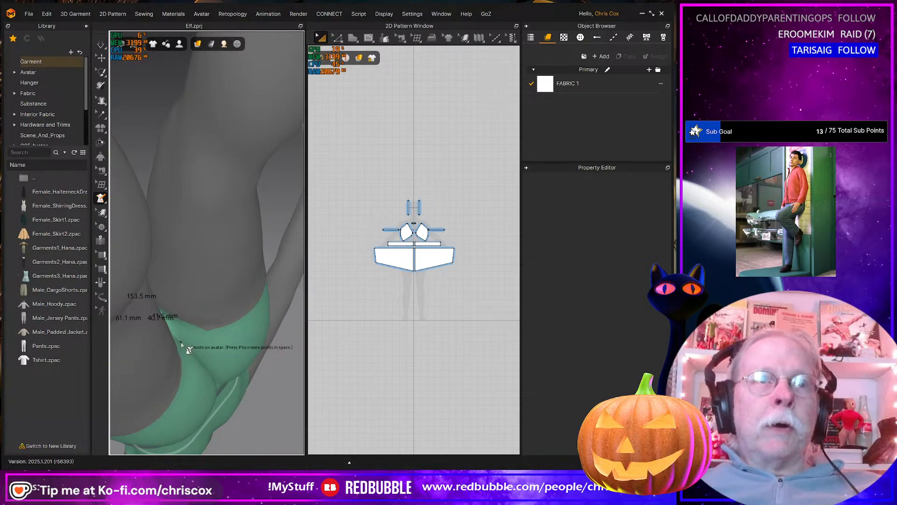
{"action": "left_click", "coordinate": [181, 348]}
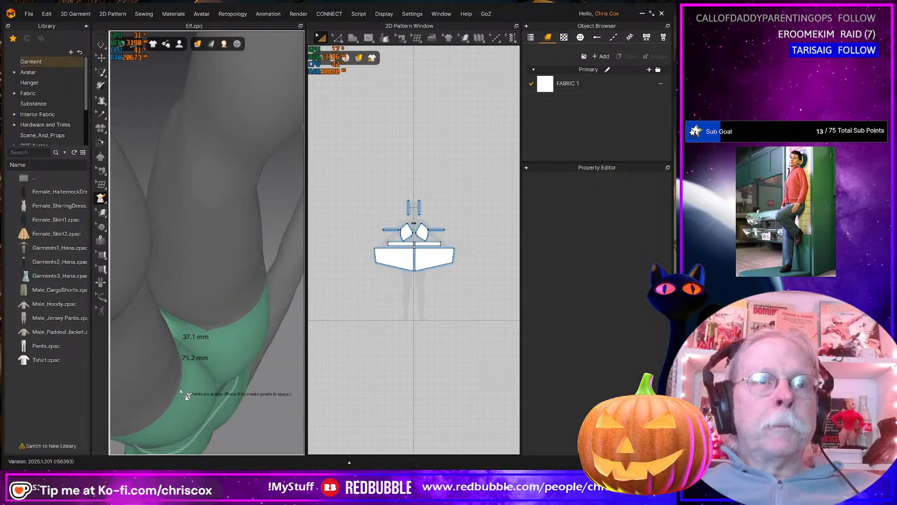
{"action": "right_click_drag", "start_coordinate": [179, 387], "coordinate": [252, 381]}
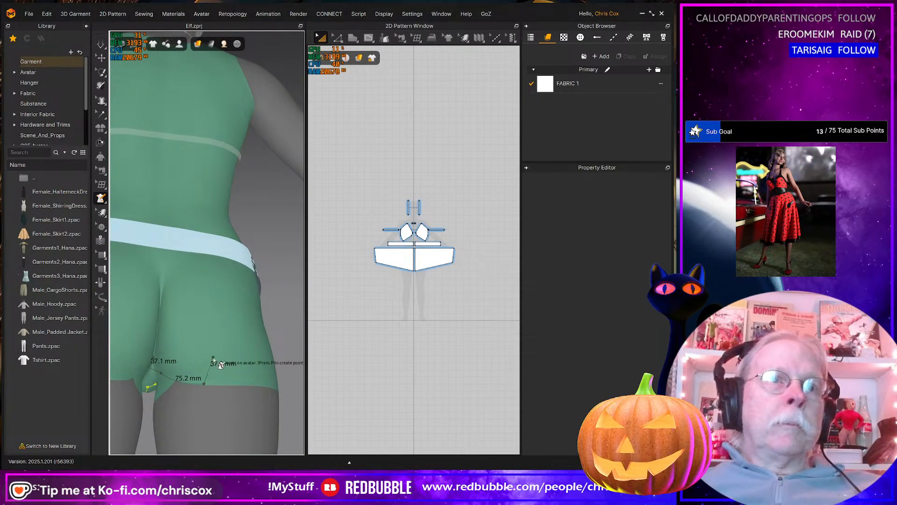
{"action": "right_click_drag", "start_coordinate": [210, 356], "coordinate": [189, 362]}
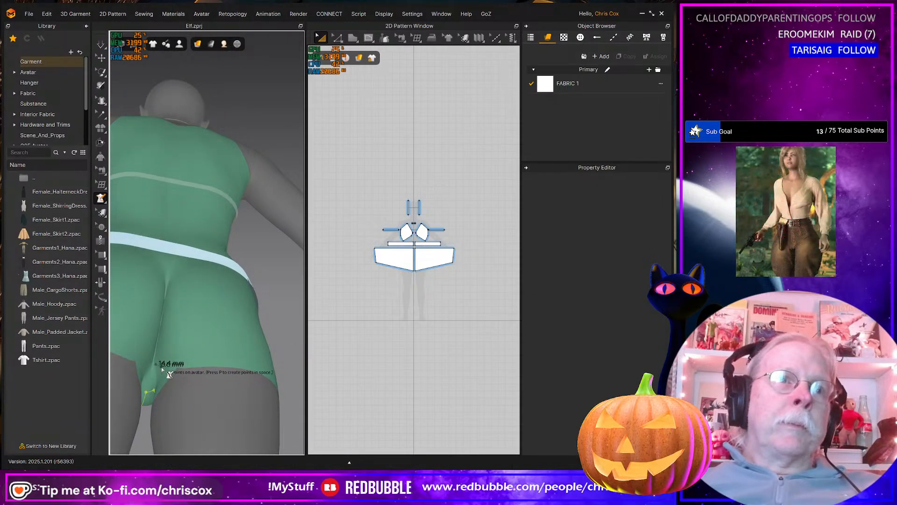
{"action": "right_click_drag", "start_coordinate": [195, 340], "coordinate": [174, 371]}
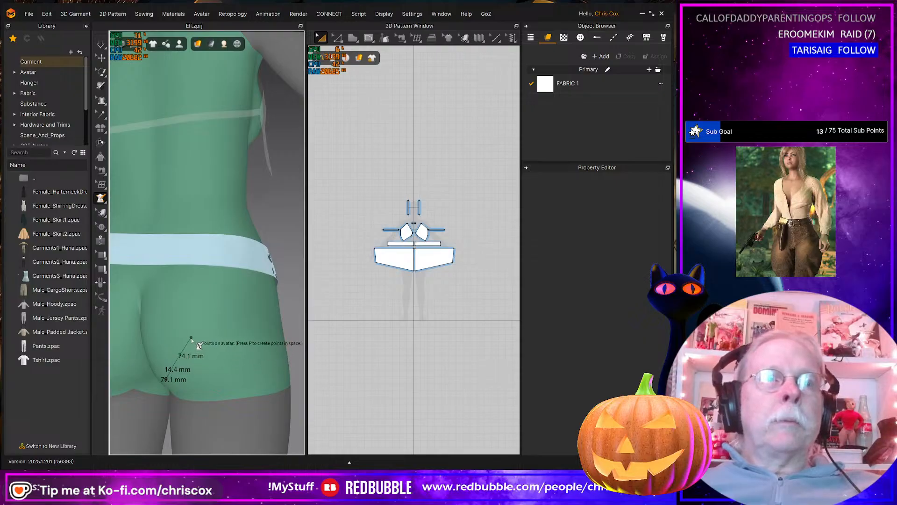
{"action": "left_click", "coordinate": [191, 337]}
{"action": "left_click", "coordinate": [225, 270]}
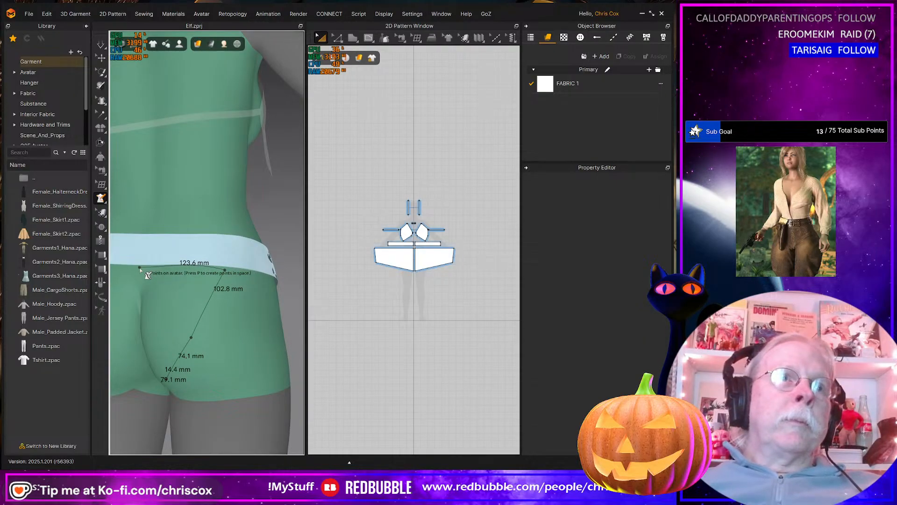
Continue the back outline about 119 mm along the waistband and 92.5 mm down the centre back, closing it at the crotch
{"action": "right_click_drag", "start_coordinate": [147, 275], "coordinate": [149, 255]}
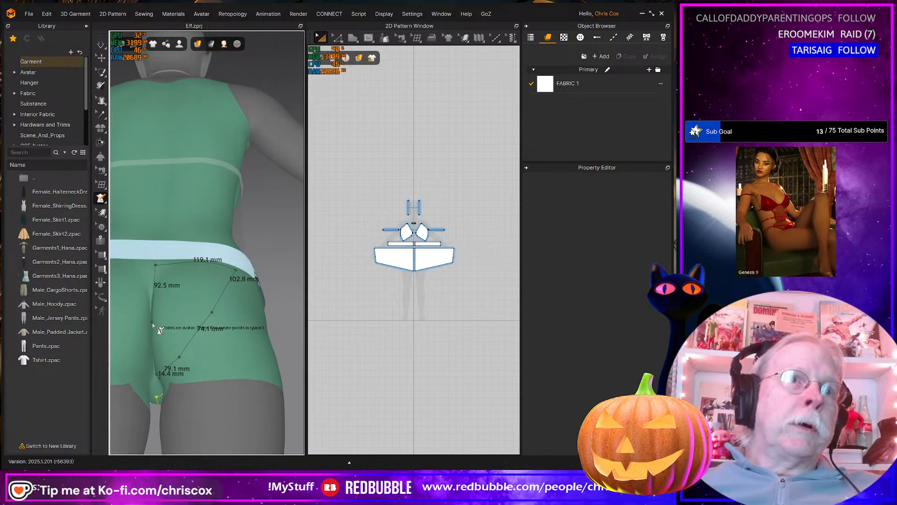
{"action": "right_click_drag", "start_coordinate": [152, 322], "coordinate": [182, 311]}
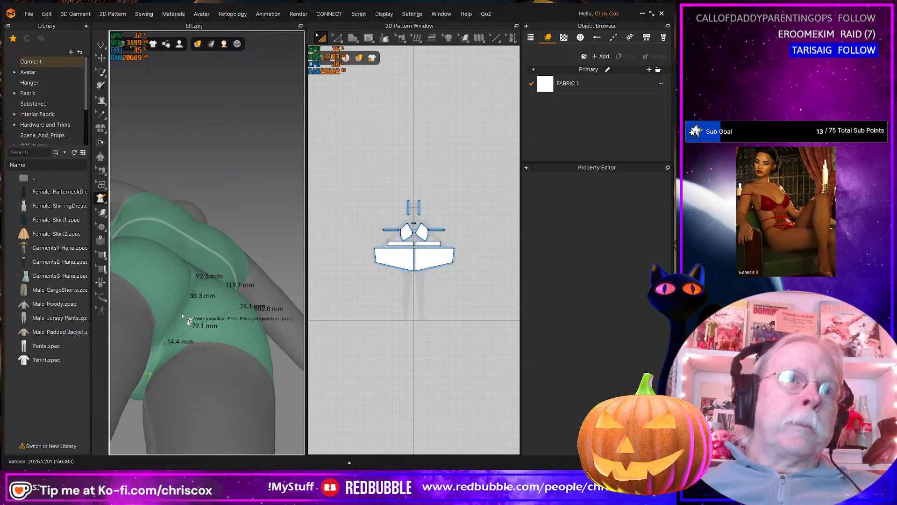
{"action": "left_click", "coordinate": [184, 305]}
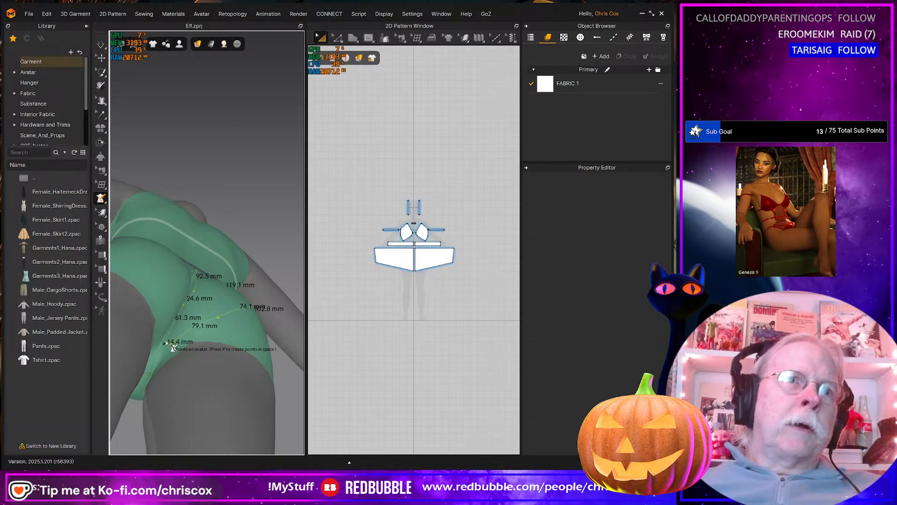
{"action": "right_click_drag", "start_coordinate": [170, 346], "coordinate": [237, 373]}
{"action": "middle_click_drag", "start_coordinate": [237, 373], "coordinate": [257, 374]}
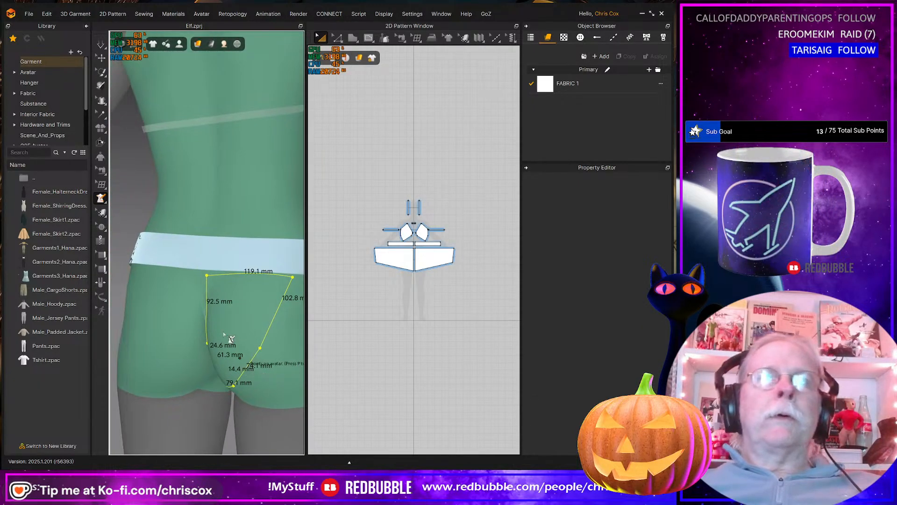
Try to flatten the brief outlines drawn on the avatar into patterns
{"action": "left_click", "coordinate": [103, 201]}
{"action": "left_click", "coordinate": [136, 272]}
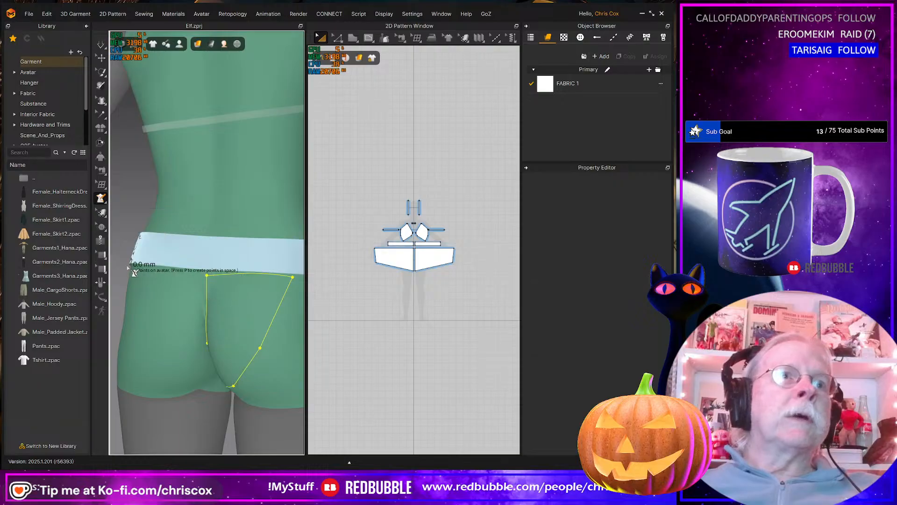
{"action": "left_click", "coordinate": [101, 198]}
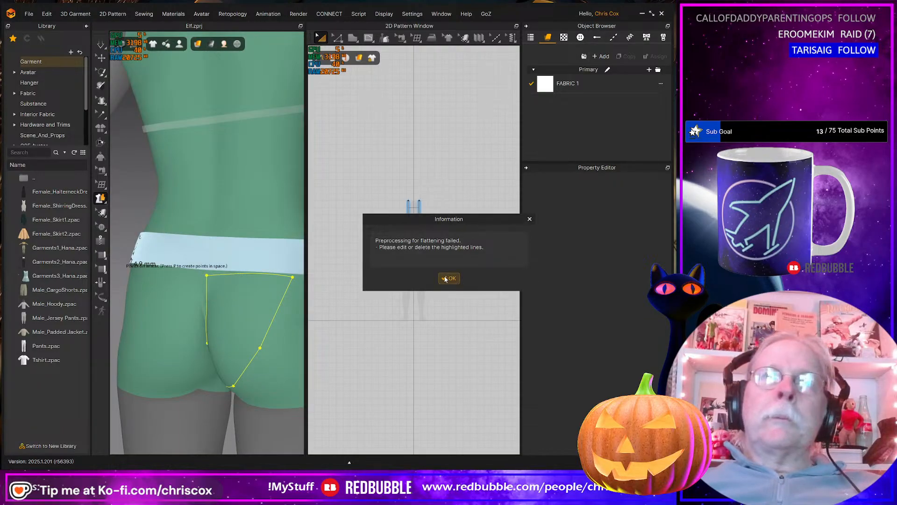
{"action": "left_click", "coordinate": [447, 279]}
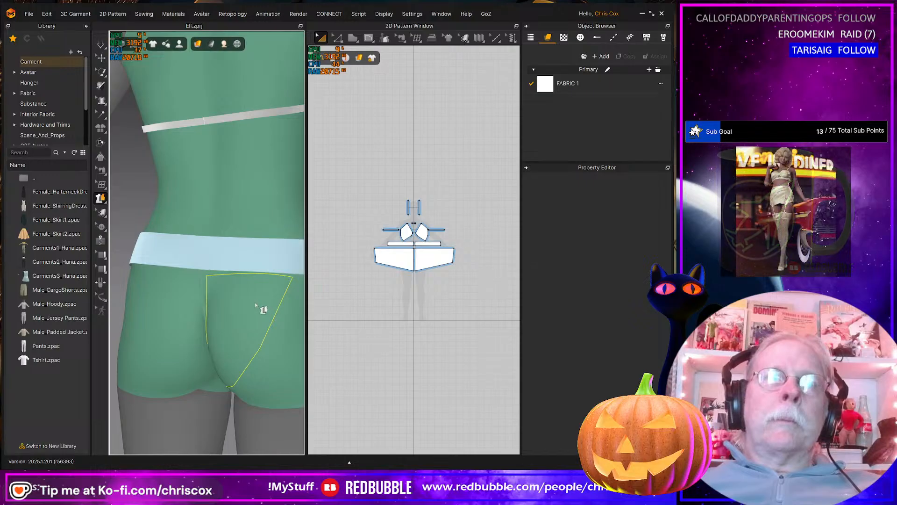
Examine the back and front brief outlines with Flatten active, checking the line points around the crotch for faults
{"action": "right_click_drag", "start_coordinate": [256, 305], "coordinate": [284, 279]}
{"action": "left_click", "coordinate": [99, 202]}
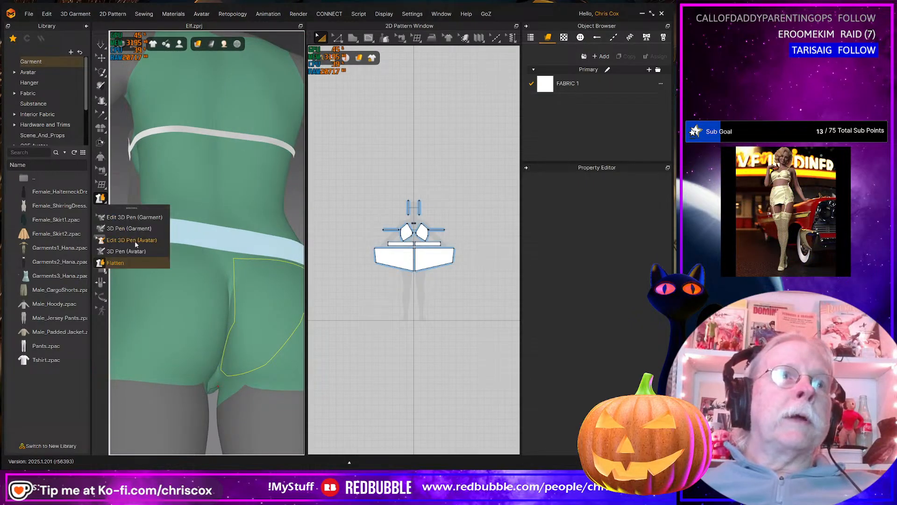
{"action": "right_click_drag", "start_coordinate": [286, 257], "coordinate": [242, 316]}
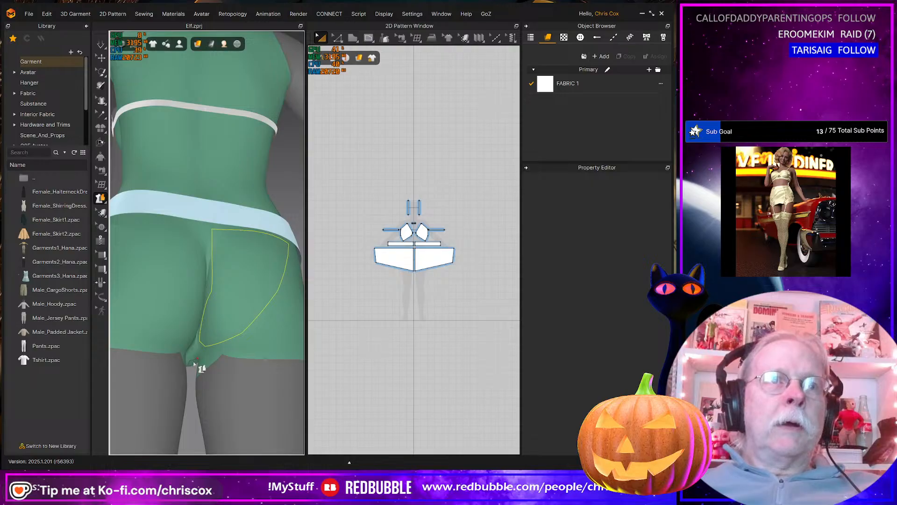
{"action": "right_click_drag", "start_coordinate": [194, 364], "coordinate": [344, 378]}
{"action": "right_click_drag", "start_coordinate": [250, 329], "coordinate": [205, 302]}
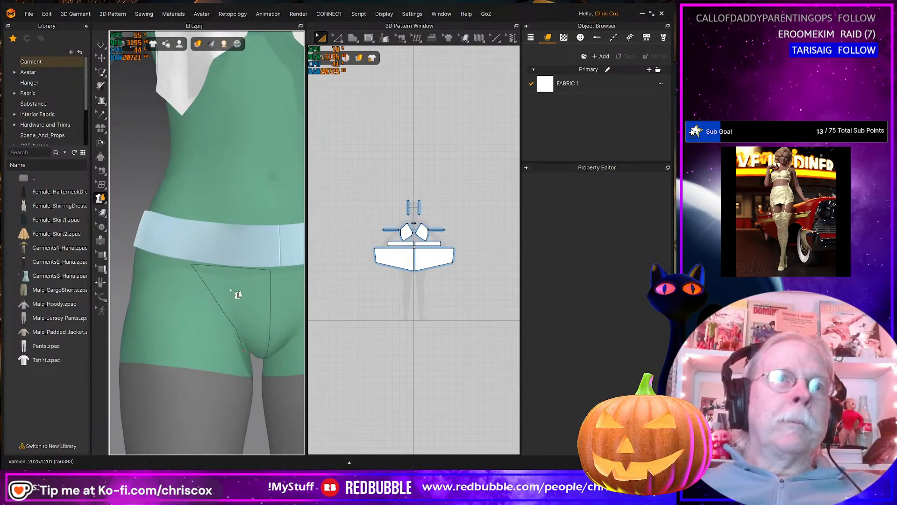
{"action": "left_click", "coordinate": [100, 198]}
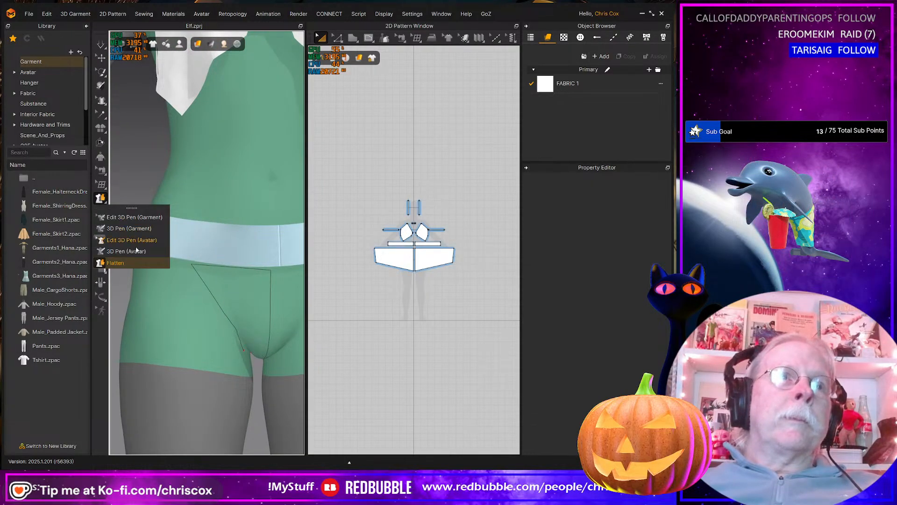
{"action": "left_click", "coordinate": [115, 262]}
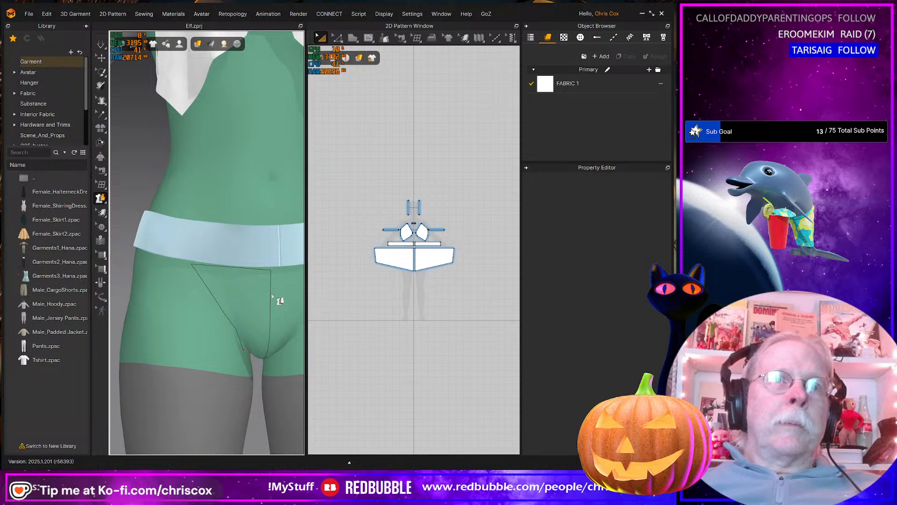
{"action": "scroll", "coordinate": [268, 299], "scroll_direction": "down", "scroll_amount": 2}
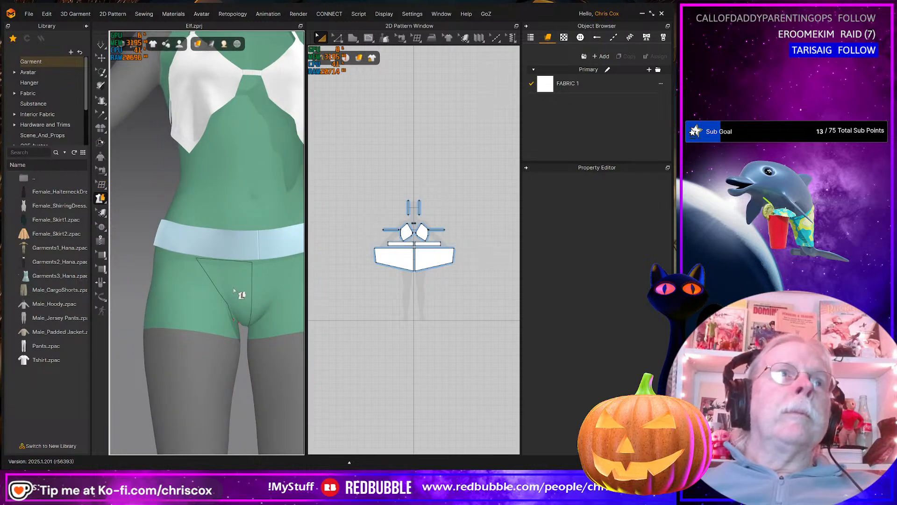
{"action": "right_click_drag", "start_coordinate": [234, 290], "coordinate": [290, 298]}
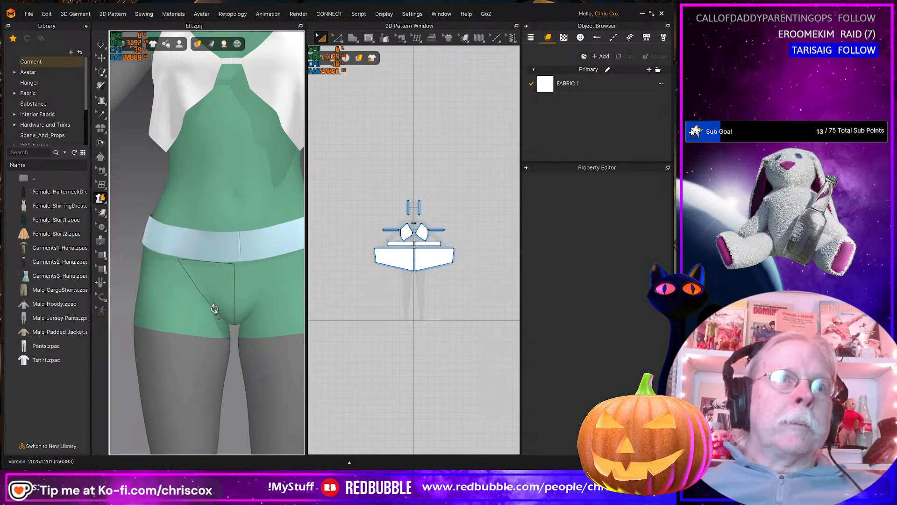
{"action": "right_click_drag", "start_coordinate": [214, 308], "coordinate": [235, 283]}
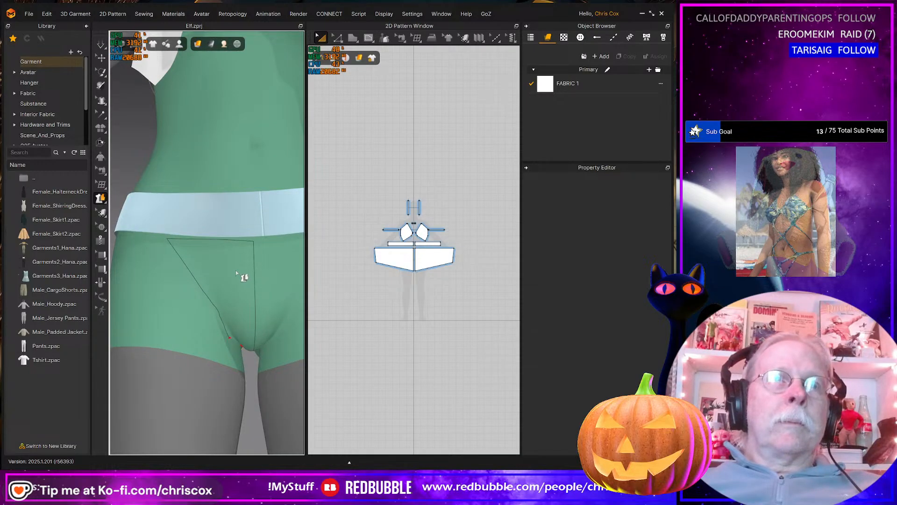
Use Edit 3D Pen (Avatar) to reposition the lower leg-edge point of the front brief outline near the crotch
{"action": "left_click", "coordinate": [99, 185]}
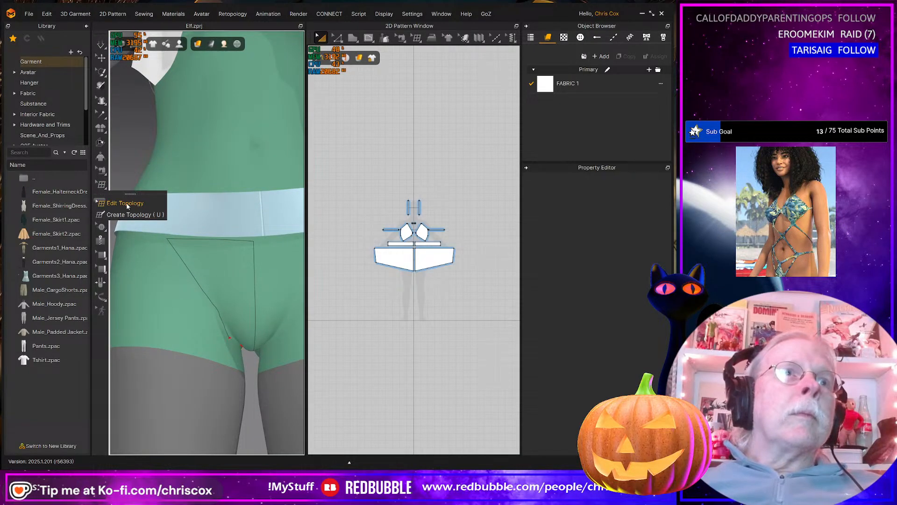
{"action": "left_click", "coordinate": [100, 241]}
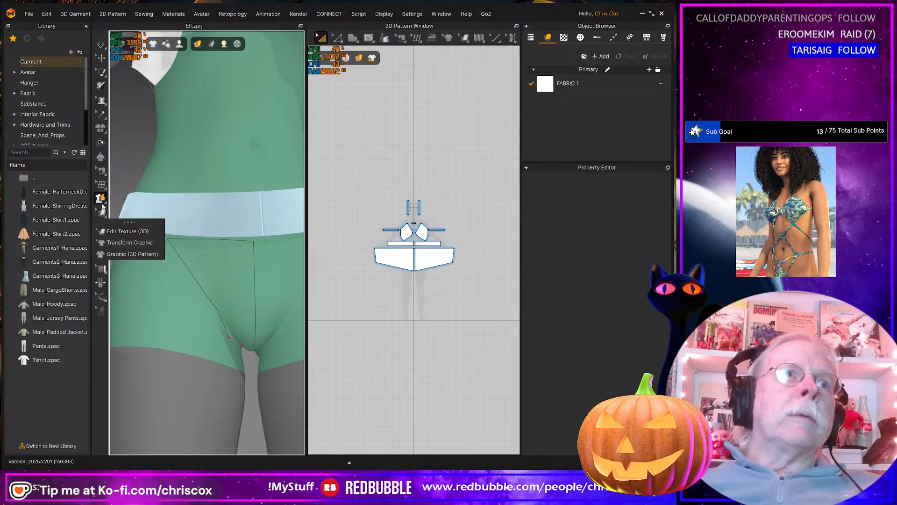
{"action": "left_click", "coordinate": [115, 239]}
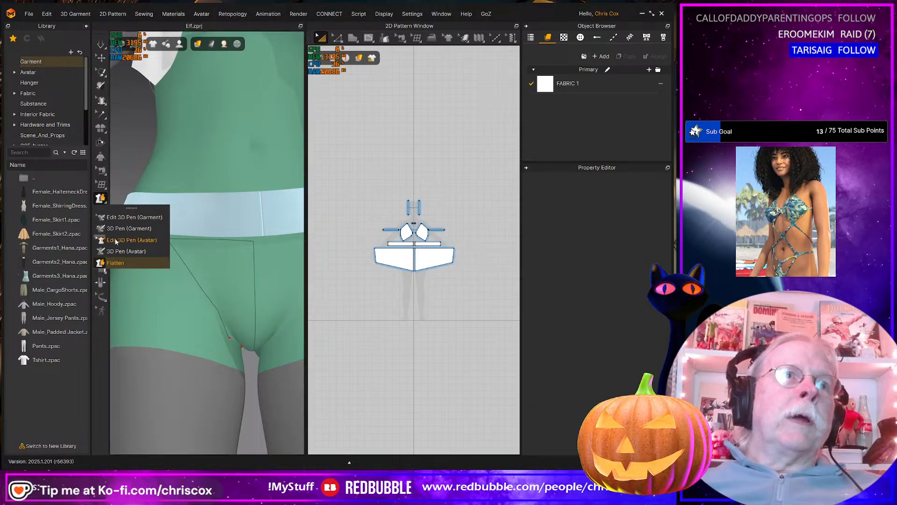
{"action": "right_click_drag", "start_coordinate": [218, 288], "coordinate": [227, 322]}
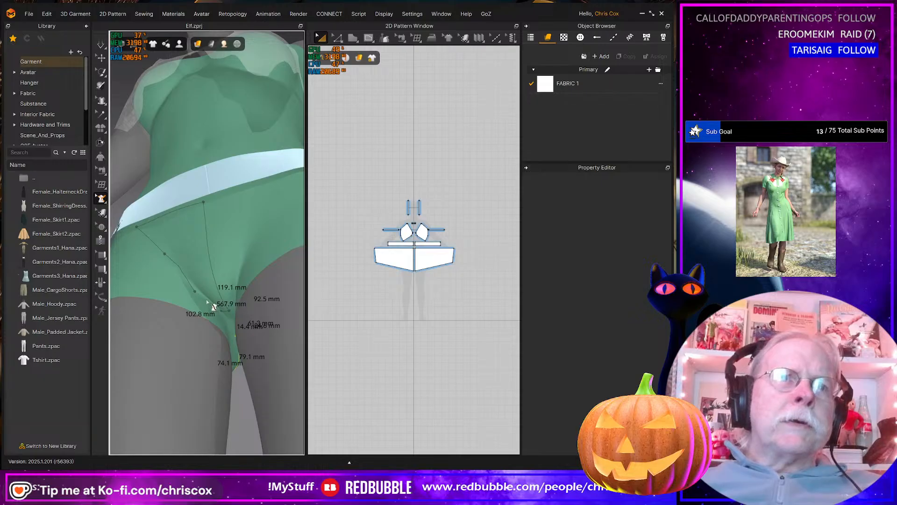
{"action": "left_click_drag", "start_coordinate": [195, 291], "coordinate": [203, 299]}
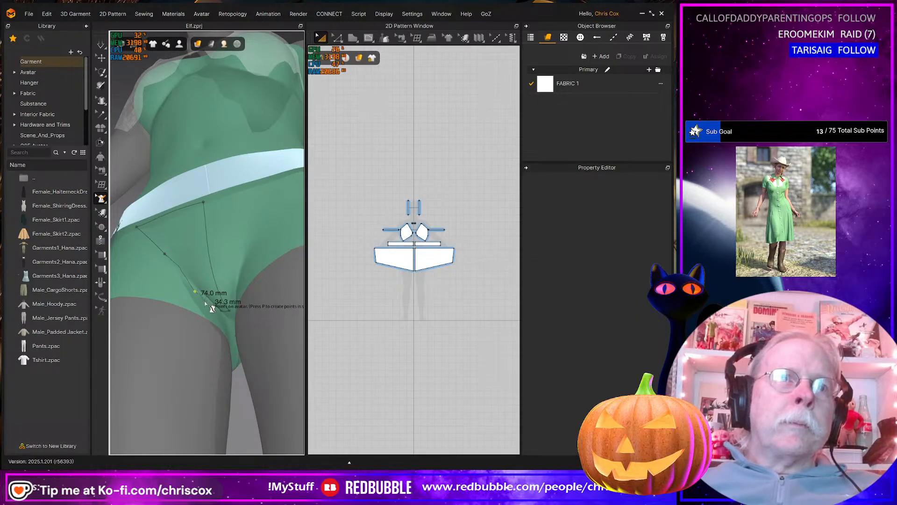
{"action": "scroll", "coordinate": [205, 319], "scroll_direction": "up", "scroll_amount": 2}
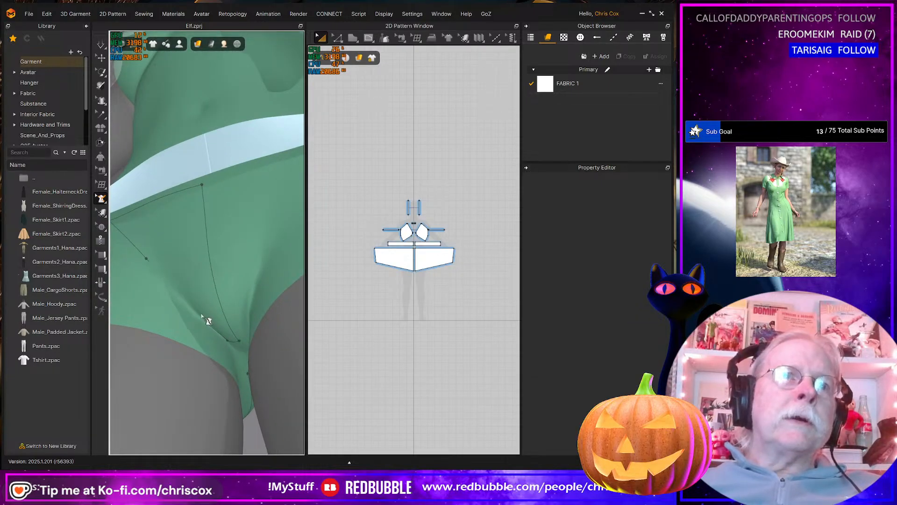
{"action": "right_click", "coordinate": [181, 296]}
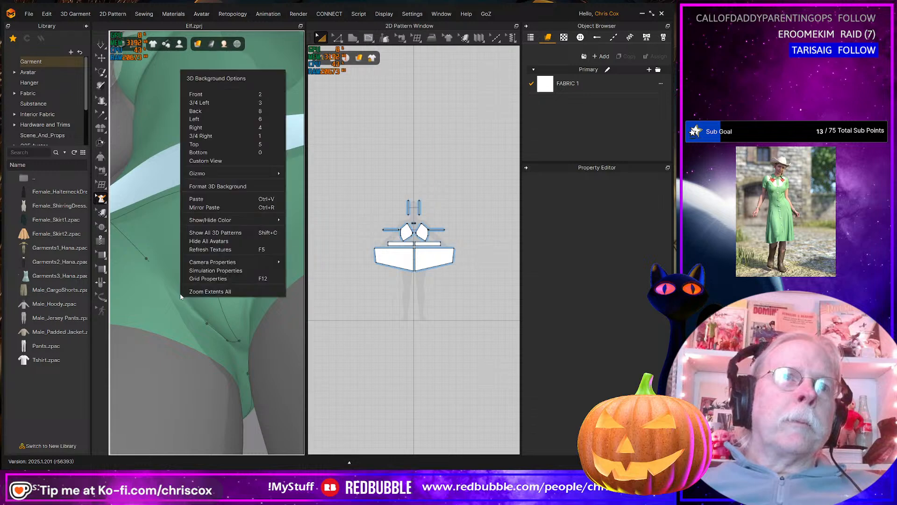
{"action": "left_click", "coordinate": [171, 269]}
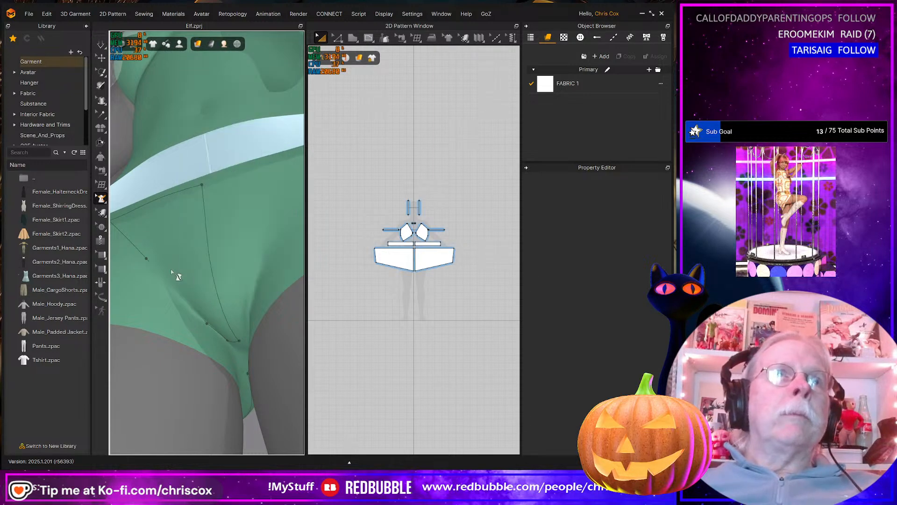
{"action": "mouse_move", "coordinate": [101, 185]}
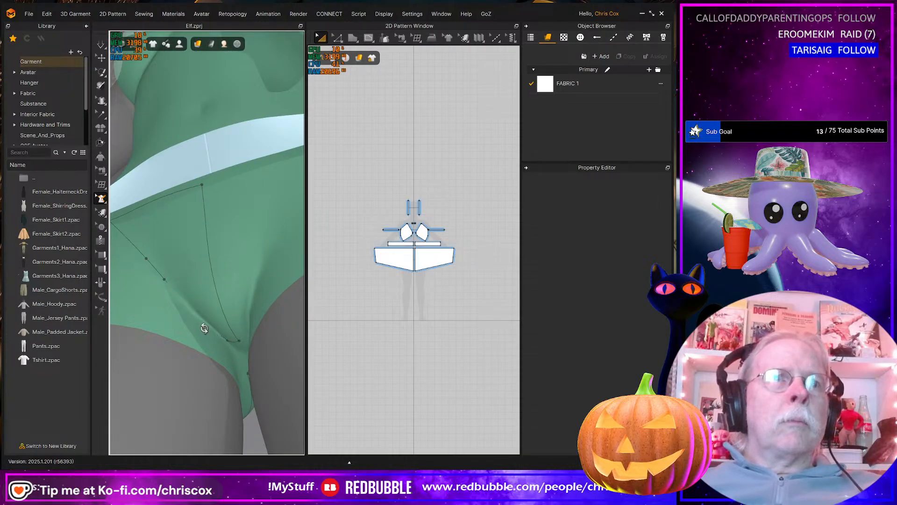
{"action": "right_click_drag", "start_coordinate": [204, 329], "coordinate": [222, 352]}
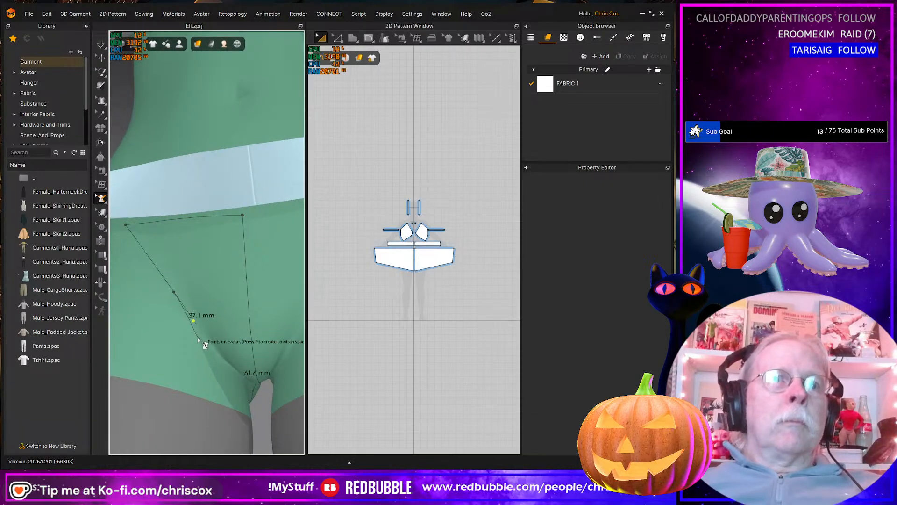
{"action": "left_click", "coordinate": [211, 352]}
{"action": "right_click_drag", "start_coordinate": [220, 371], "coordinate": [211, 337]}
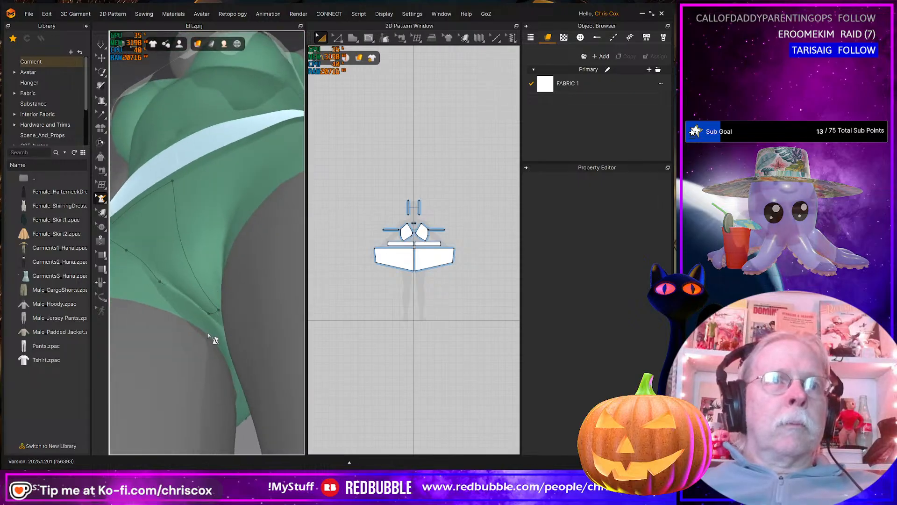
Try to flatten the edited brief outlines on the avatar, checking the front leg edge between attempts
{"action": "left_click", "coordinate": [101, 198]}
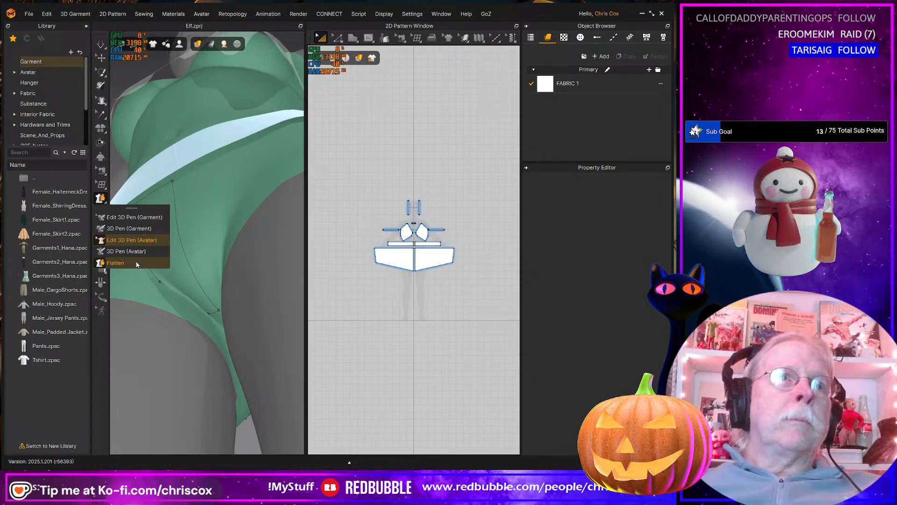
{"action": "left_click", "coordinate": [115, 262]}
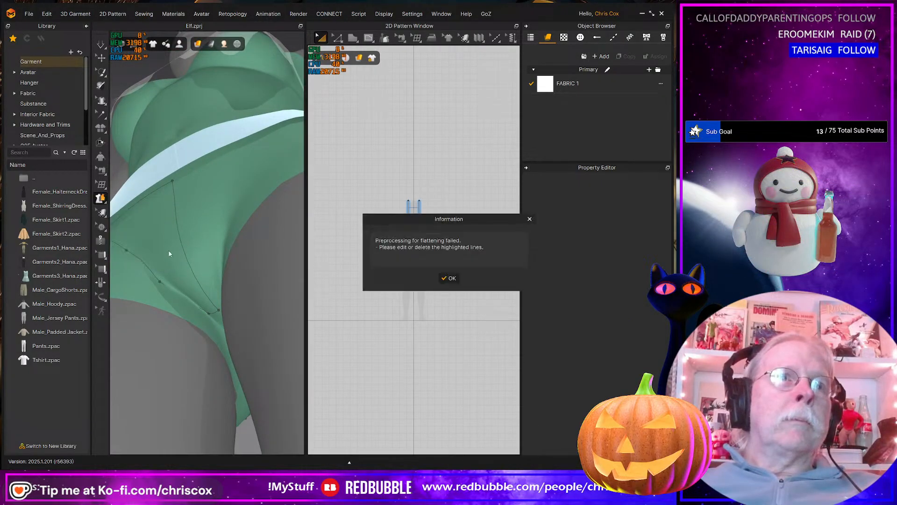
{"action": "left_click", "coordinate": [450, 278]}
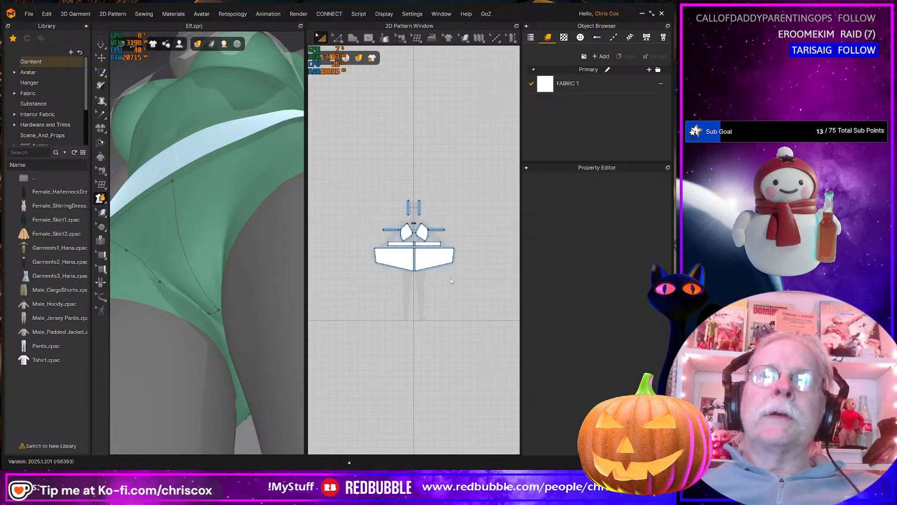
{"action": "right_click_drag", "start_coordinate": [216, 301], "coordinate": [228, 314]}
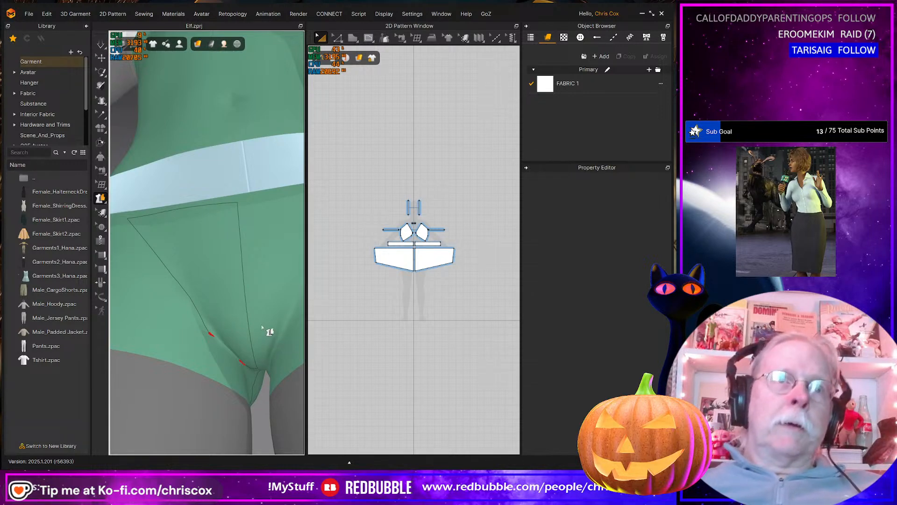
{"action": "scroll", "coordinate": [244, 325], "scroll_direction": "down", "scroll_amount": 3}
{"action": "right_click_drag", "start_coordinate": [253, 324], "coordinate": [226, 335]}
{"action": "left_click", "coordinate": [101, 198]}
{"action": "left_click", "coordinate": [107, 263]}
{"action": "left_click", "coordinate": [231, 332]}
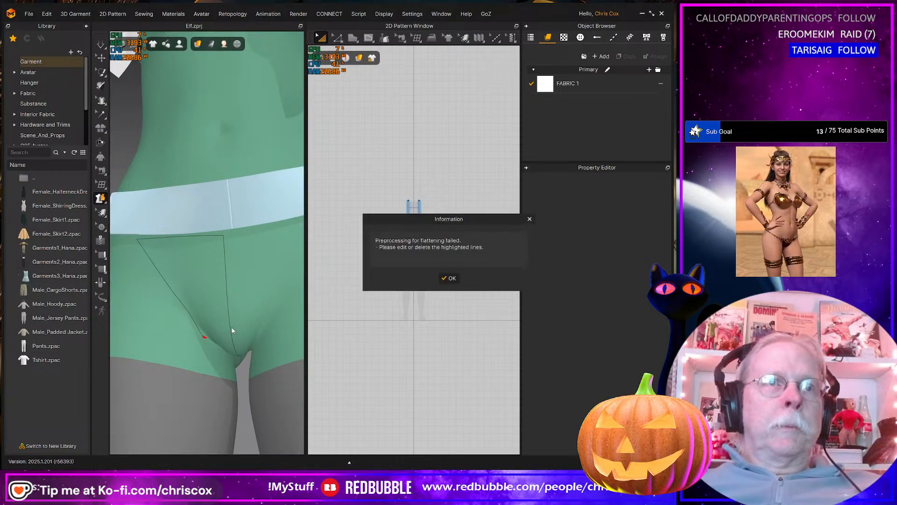
{"action": "left_click", "coordinate": [449, 280]}
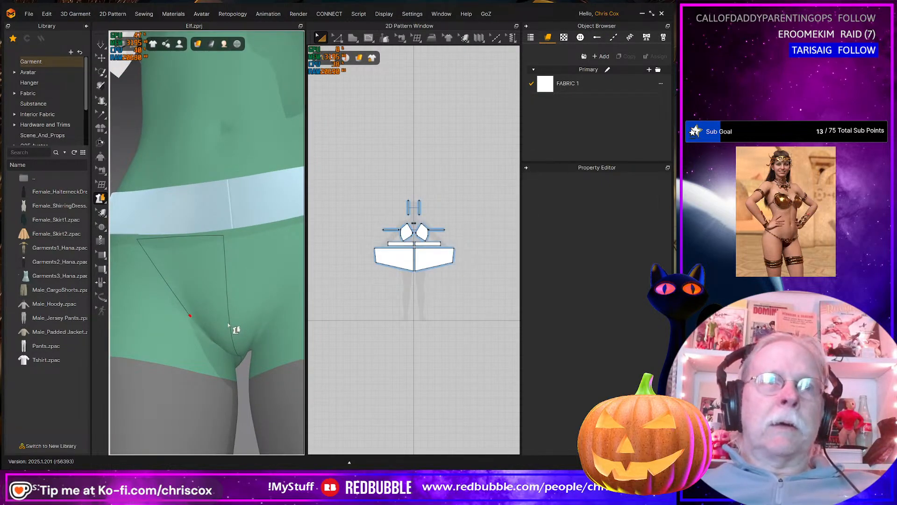
Retry flattening the area enclosed by the front brief outline, dismissing the message after each attempt
{"action": "left_click", "coordinate": [228, 324]}
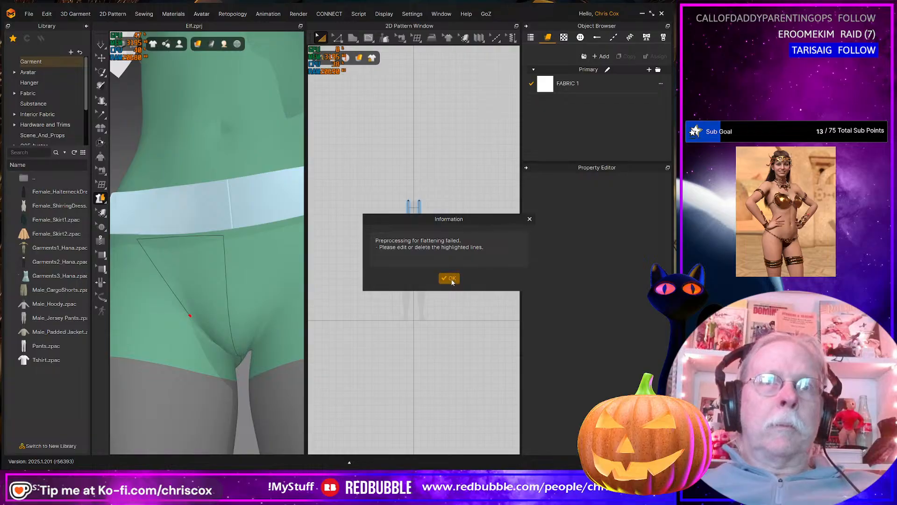
{"action": "left_click", "coordinate": [450, 279]}
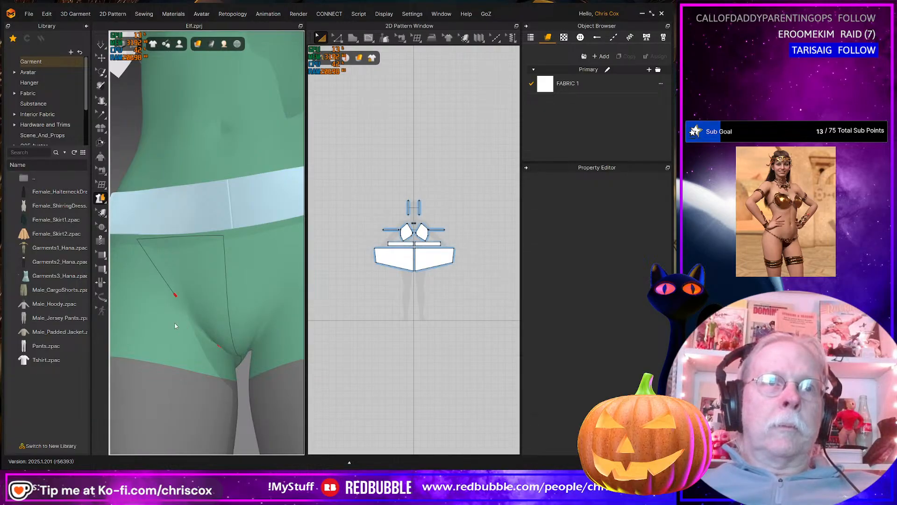
{"action": "left_click", "coordinate": [182, 322]}
{"action": "left_click", "coordinate": [449, 279]}
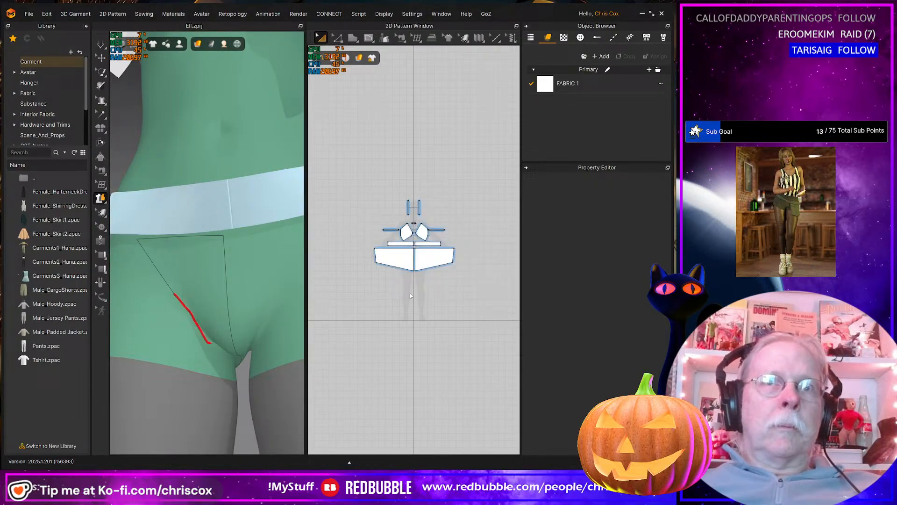
{"action": "left_click", "coordinate": [250, 322]}
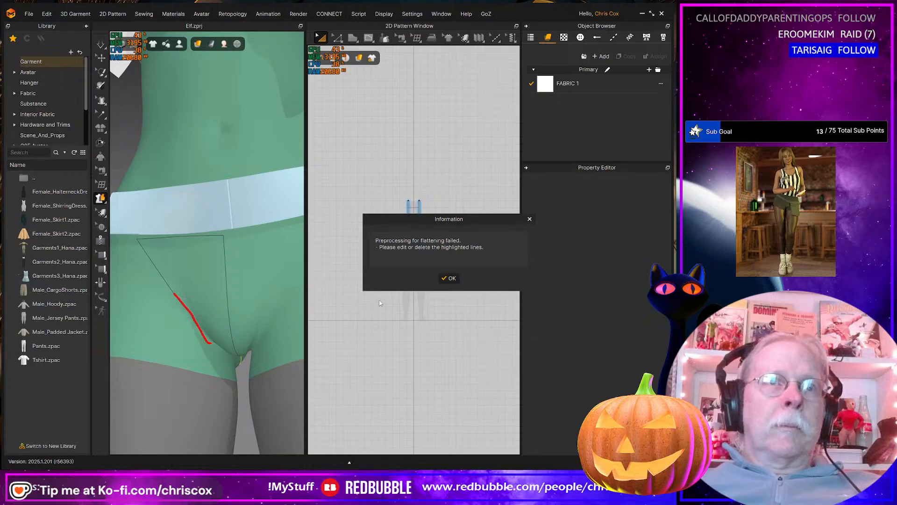
{"action": "left_click", "coordinate": [439, 278]}
{"action": "left_click", "coordinate": [235, 304]}
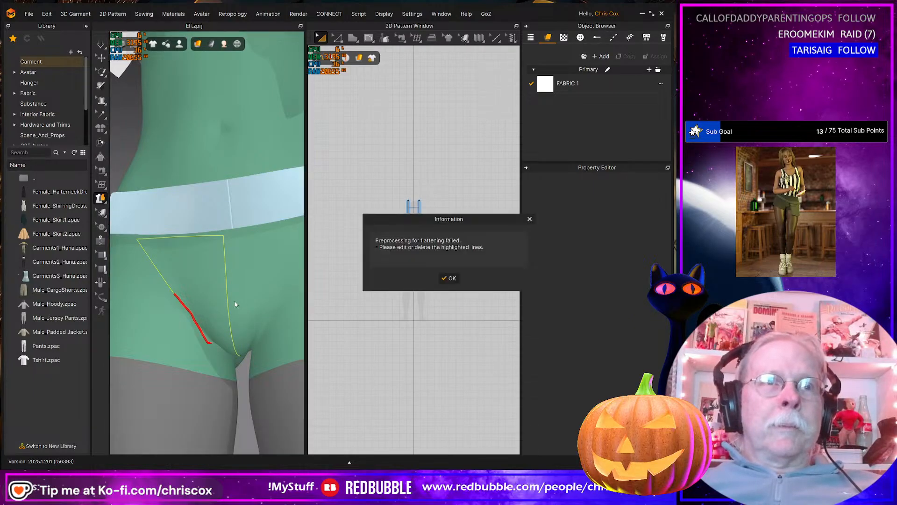
{"action": "left_click", "coordinate": [447, 278]}
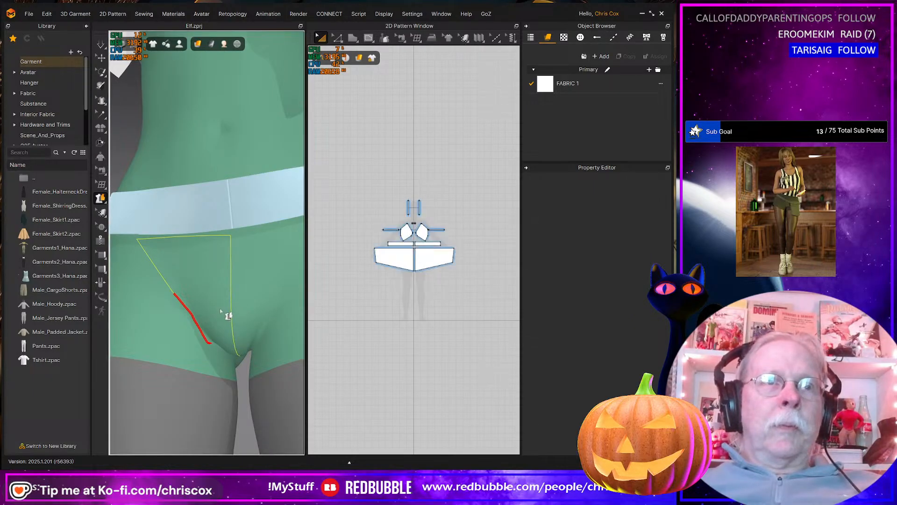
Remove the faulty brief outlines from the avatar and hide the skirt patterns in the 3D view
{"action": "key", "text": "ctrl+z"}
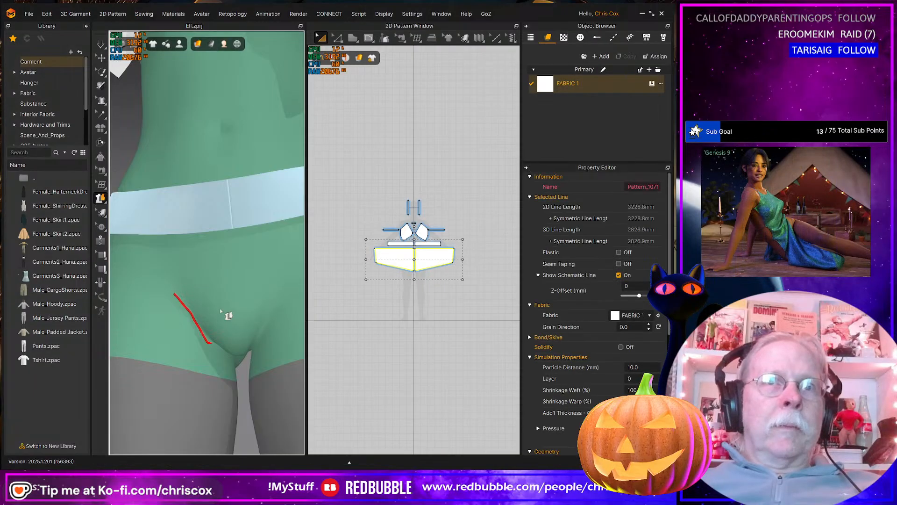
{"action": "right_click_drag", "start_coordinate": [219, 309], "coordinate": [222, 291]}
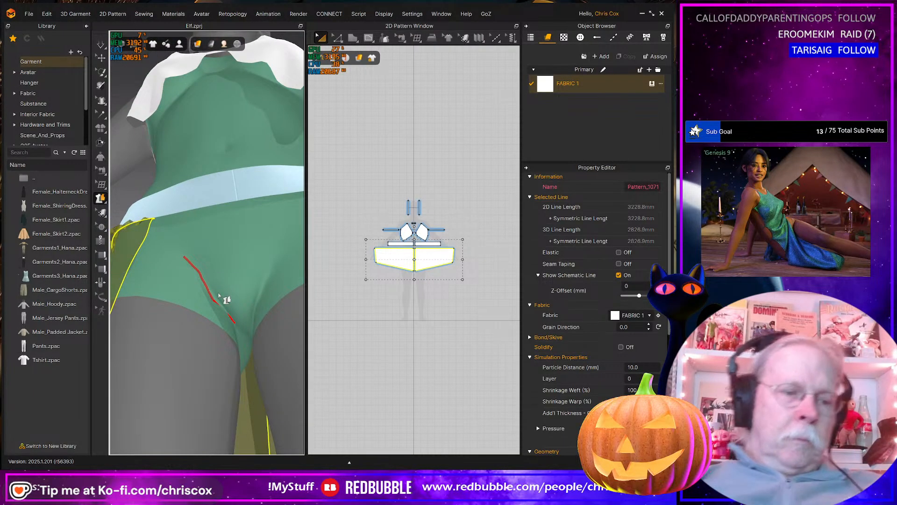
{"action": "key", "text": "shift+q"}
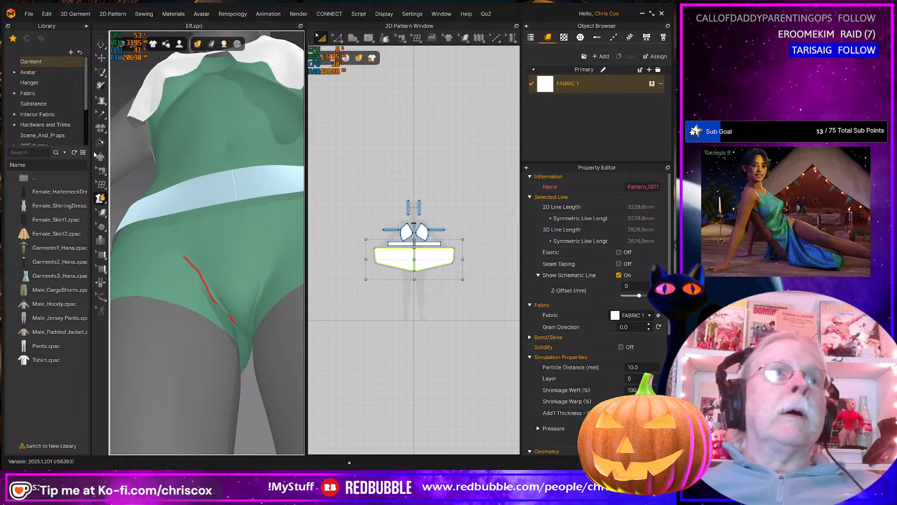
Draw a new front leg edge with 3D Pen (Avatar) from crotch to waistband, in segments of about 14.5, 21.5, 25.6, 39.2, 31.9 and 29.4 mm
{"action": "left_click", "coordinate": [101, 171]}
{"action": "left_click", "coordinate": [104, 213]}
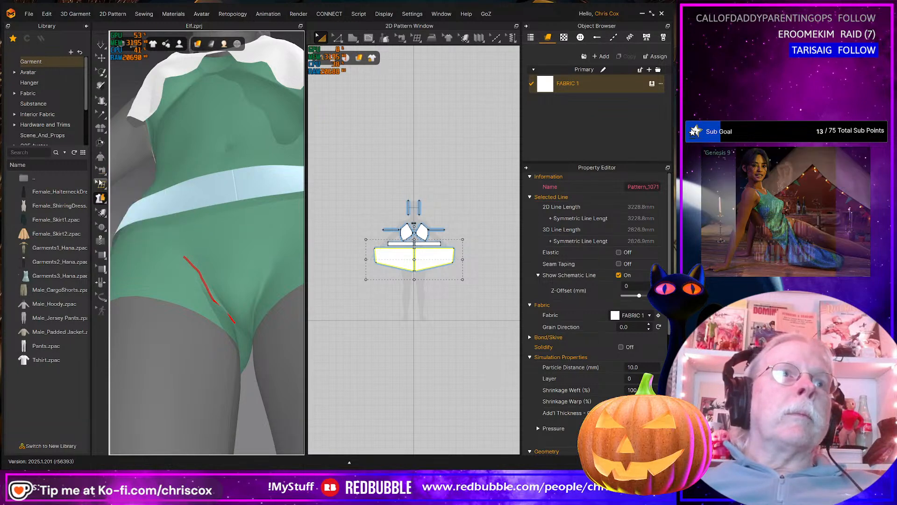
{"action": "left_click", "coordinate": [102, 212]}
{"action": "mouse_move", "coordinate": [104, 201]}
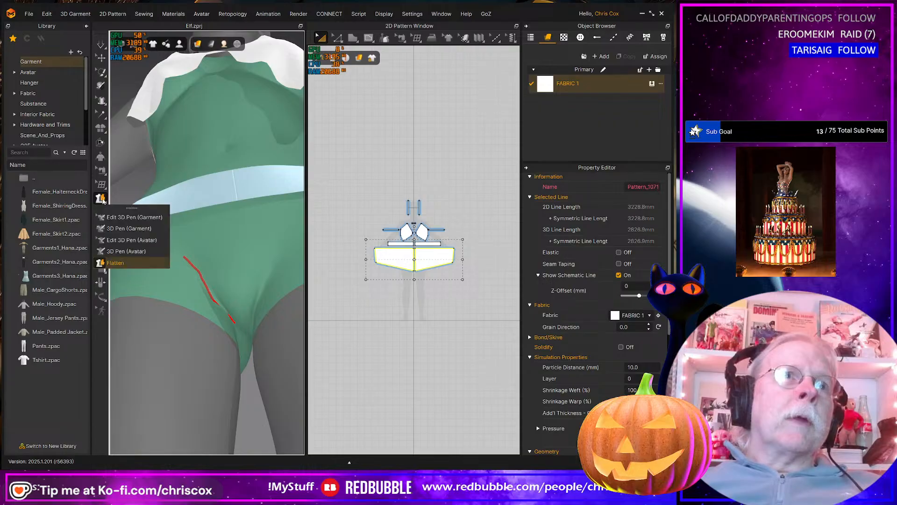
{"action": "left_click", "coordinate": [126, 252]}
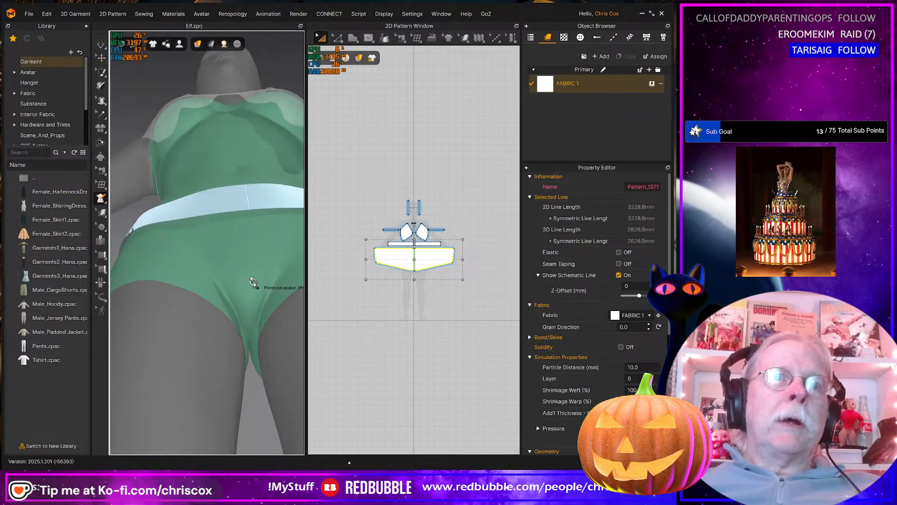
{"action": "left_click", "coordinate": [249, 321]}
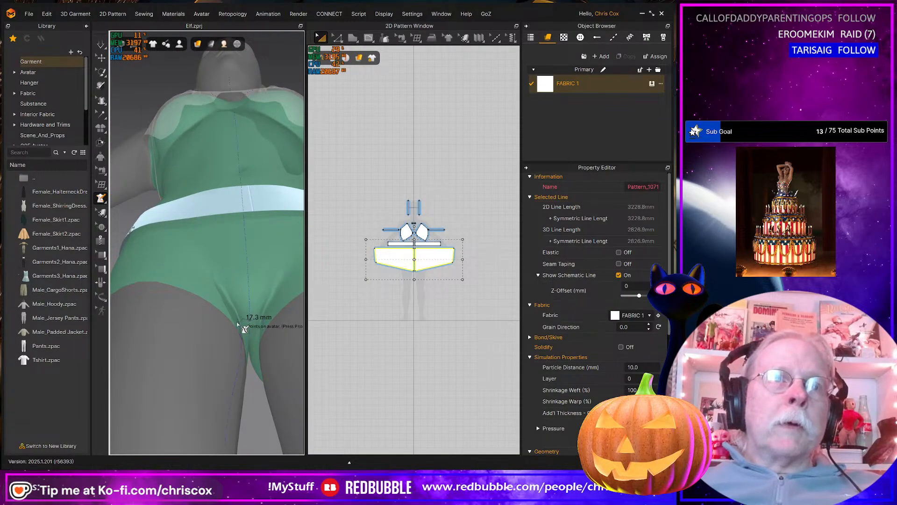
{"action": "right_click_drag", "start_coordinate": [220, 281], "coordinate": [223, 314]}
{"action": "left_click", "coordinate": [217, 301]}
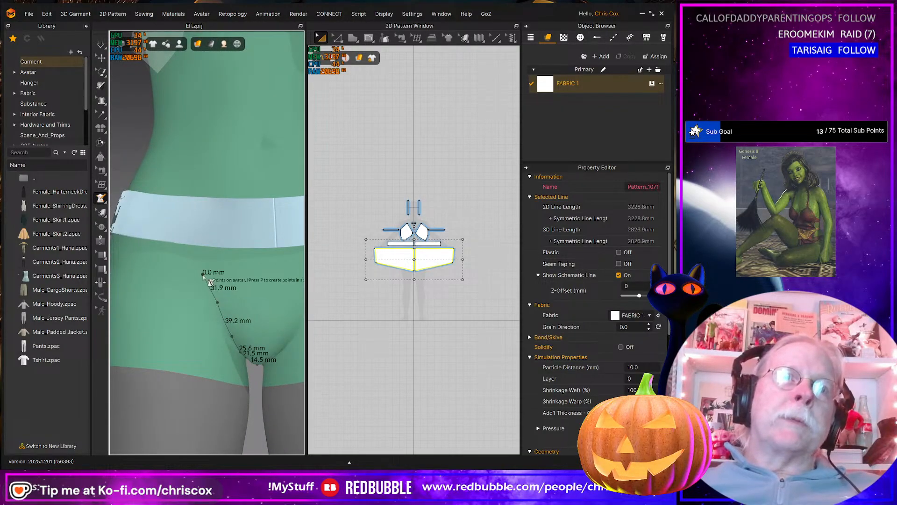
{"action": "left_click", "coordinate": [202, 274]}
{"action": "left_click", "coordinate": [189, 248]}
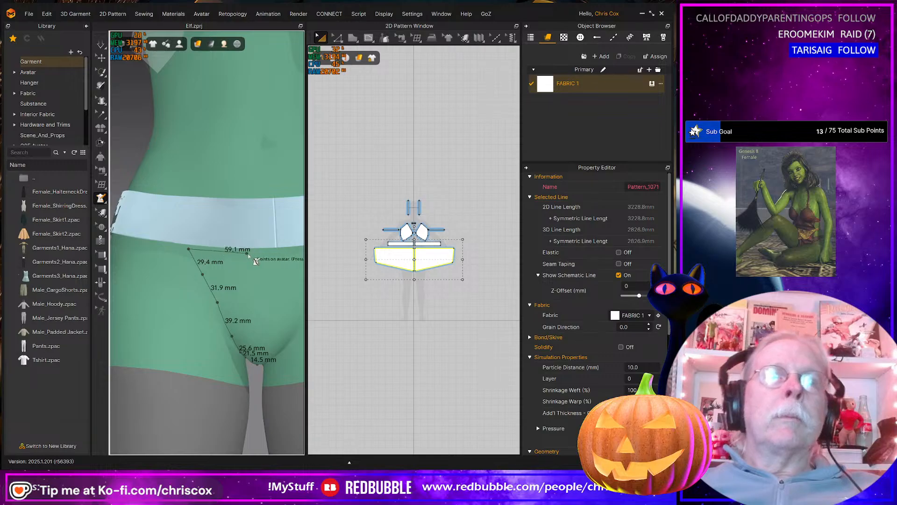
Continue the front outline about 74.3 mm along the waistband and 83.3 and 58.6 mm down the centre front, closing it at the crotch
{"action": "mouse_move", "coordinate": [270, 260]}
{"action": "right_mouse_down"}
{"action": "mouse_move", "coordinate": [261, 247]}
{"action": "mouse_move", "coordinate": [255, 255]}
{"action": "right_mouse_up"}
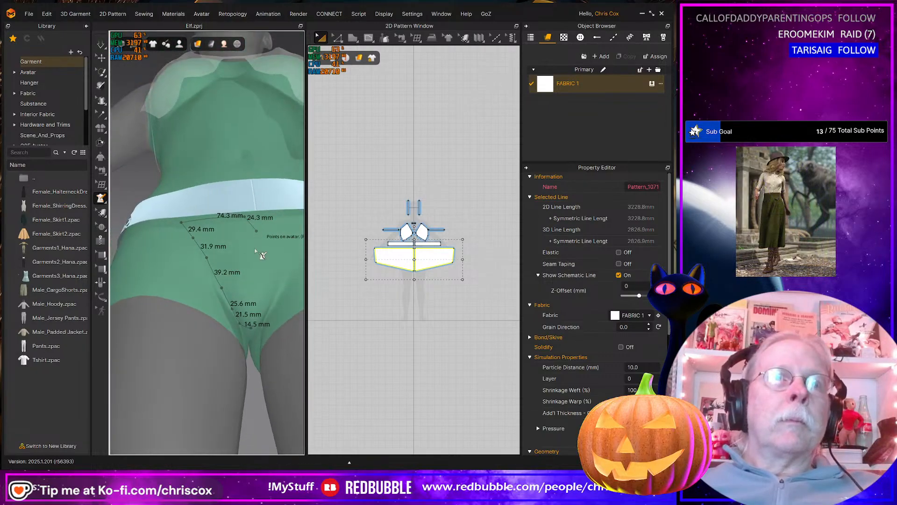
{"action": "left_click", "coordinate": [248, 279]}
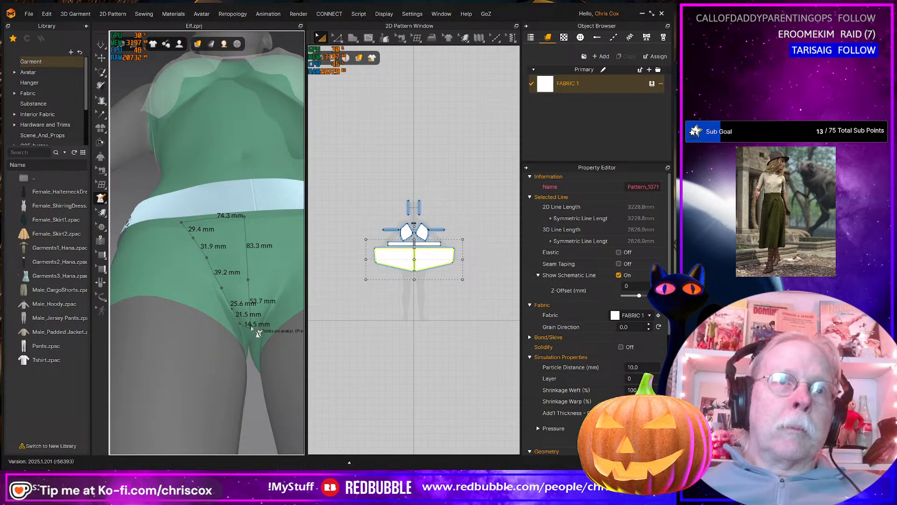
{"action": "left_click", "coordinate": [251, 328]}
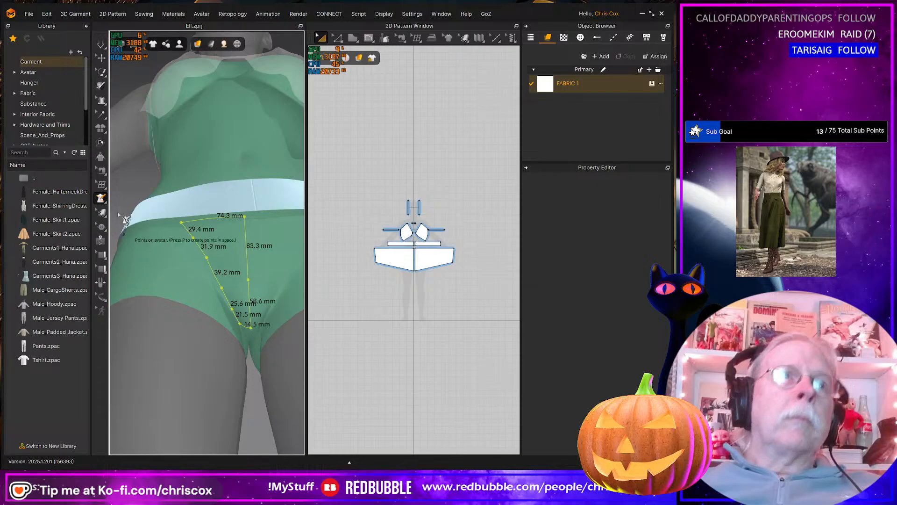
Flatten the closed half front brief outline into a 2D pattern
{"action": "left_click", "coordinate": [101, 169]}
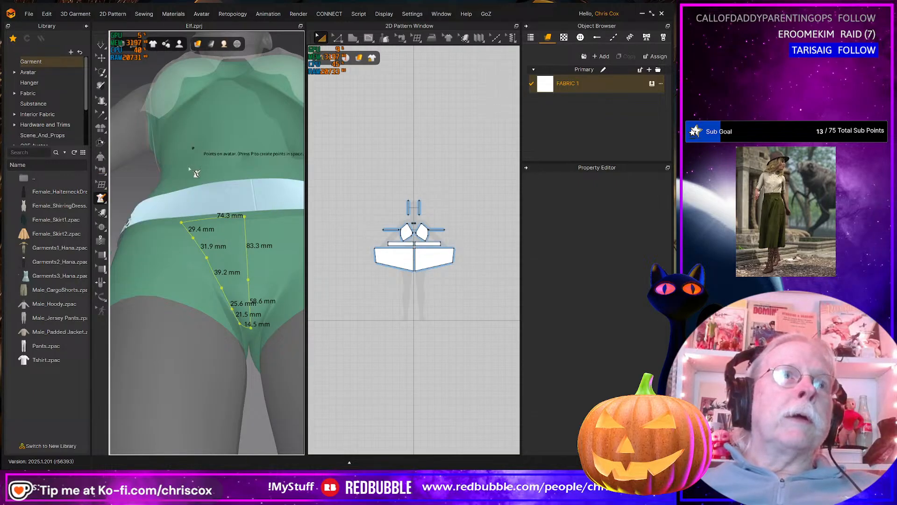
{"action": "left_click", "coordinate": [101, 197]}
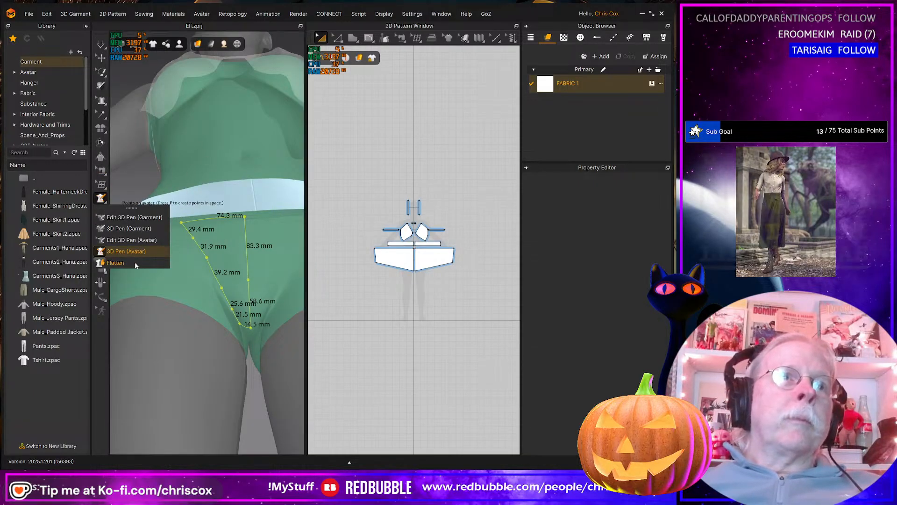
{"action": "left_click", "coordinate": [116, 263]}
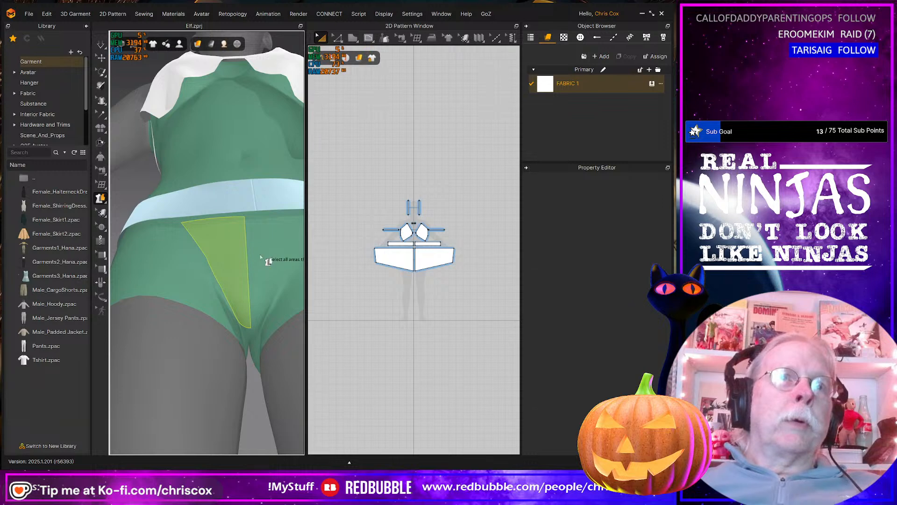
{"action": "key", "text": "Return"}
Draw the back leg edge with 3D Pen (Avatar) from crotch to waistband, in segments of about 17.3, 44.9, 50, 60.3, 48.4 and 35.8 mm
{"action": "right_click_drag", "start_coordinate": [233, 260], "coordinate": [240, 289]}
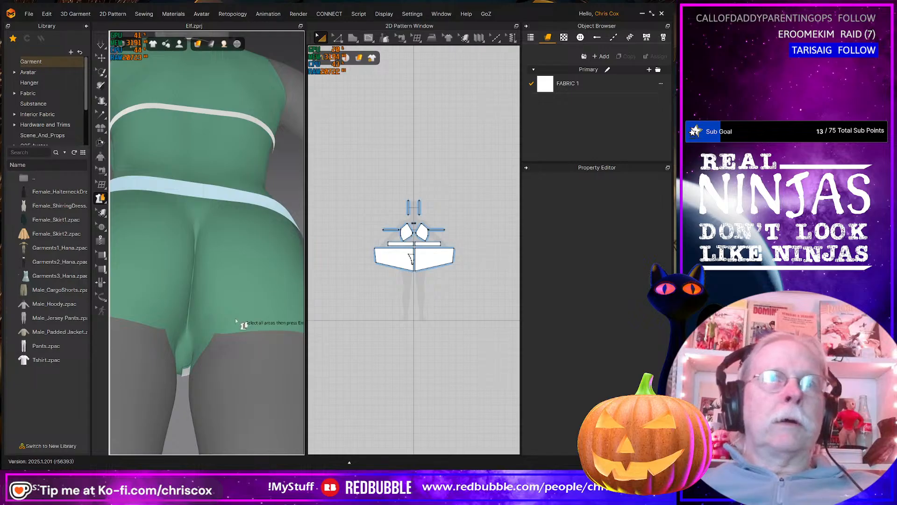
{"action": "left_click", "coordinate": [100, 201]}
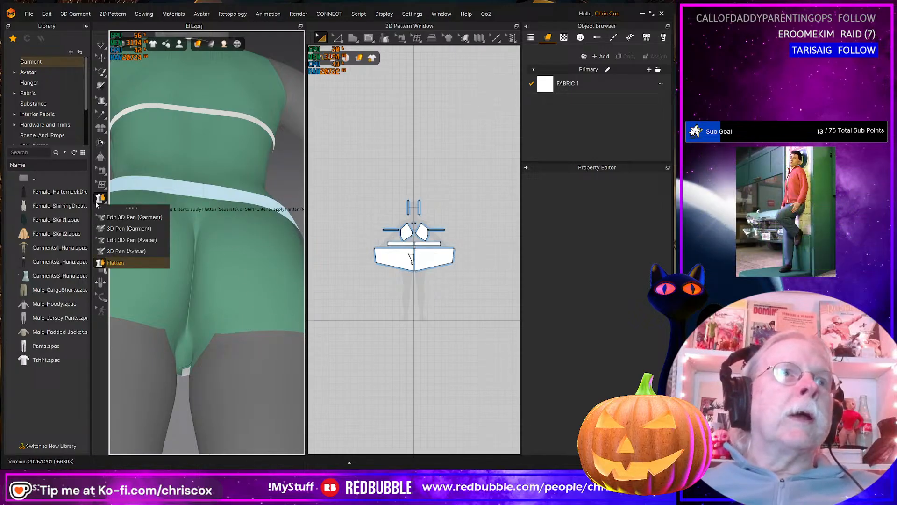
{"action": "left_click", "coordinate": [117, 241]}
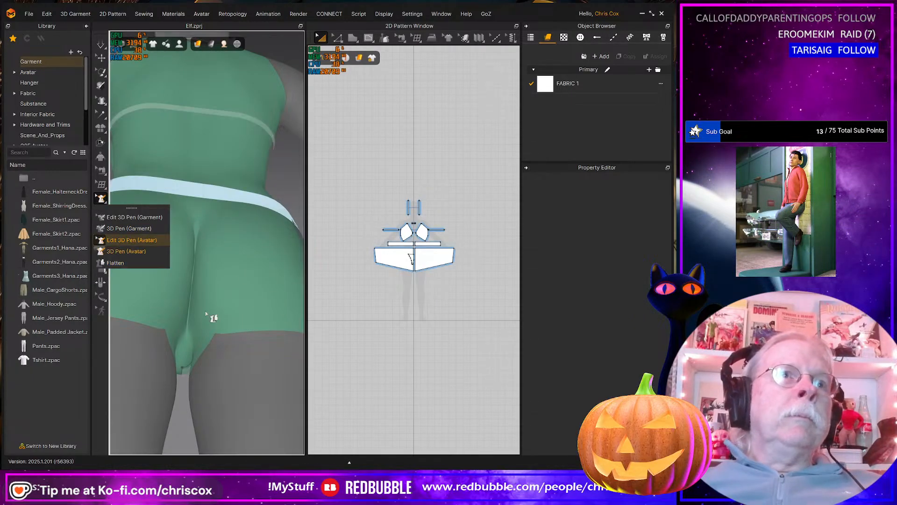
{"action": "right_click_drag", "start_coordinate": [206, 311], "coordinate": [209, 318]}
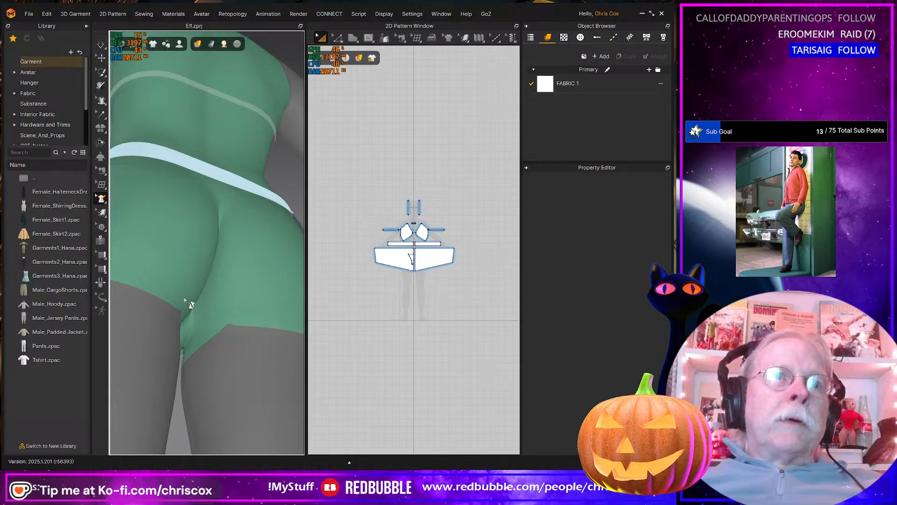
{"action": "left_click", "coordinate": [102, 198]}
{"action": "left_click", "coordinate": [127, 253]}
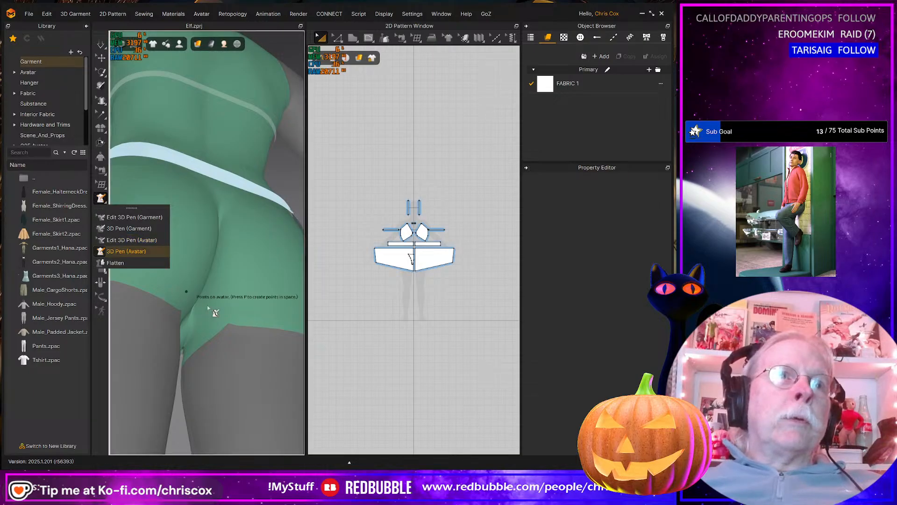
{"action": "right_click_drag", "start_coordinate": [206, 305], "coordinate": [200, 324]}
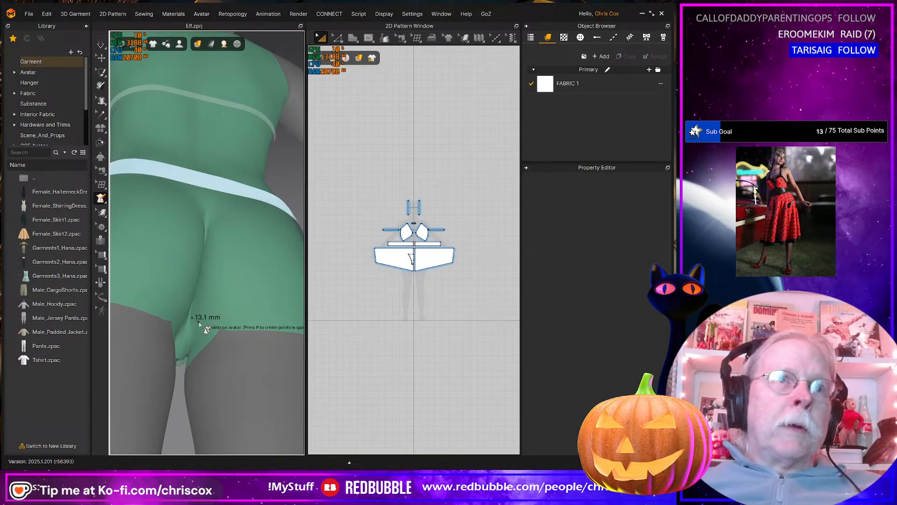
{"action": "left_click", "coordinate": [193, 318]}
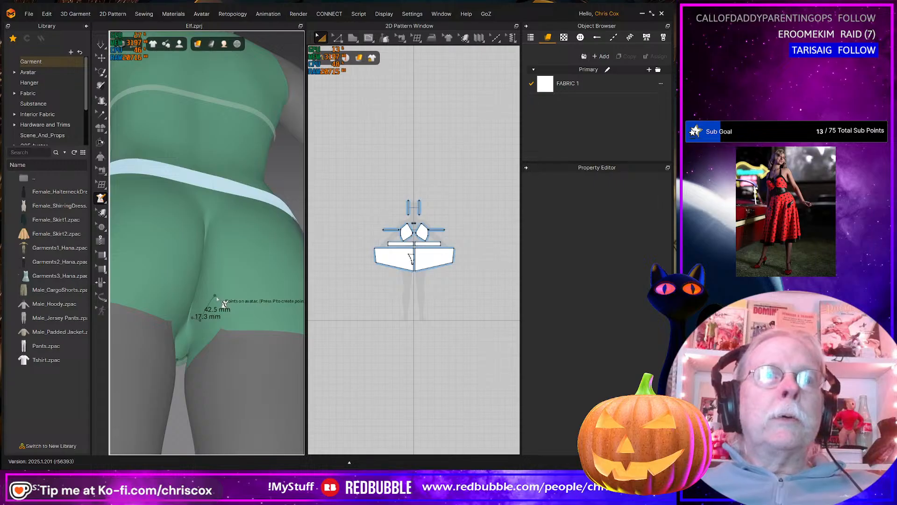
{"action": "key", "text": "8"}
{"action": "left_click", "coordinate": [224, 302]}
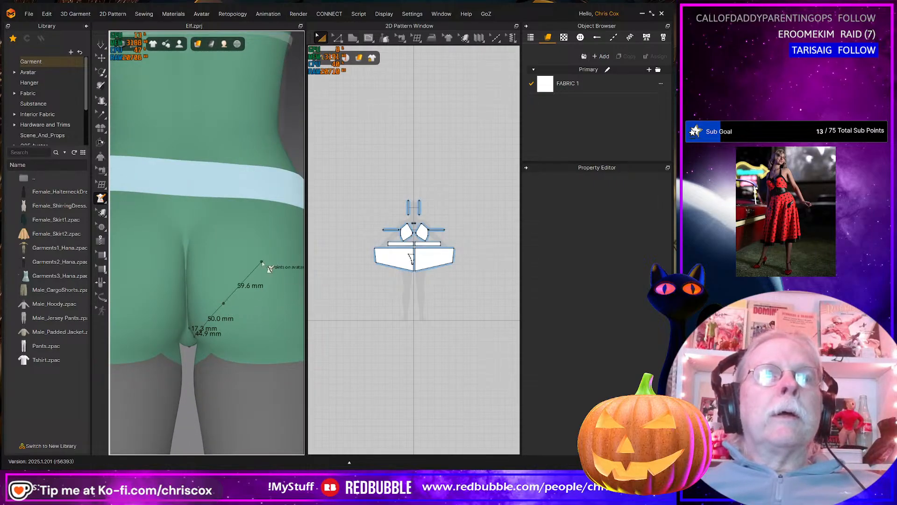
{"action": "left_click", "coordinate": [261, 260]}
{"action": "left_click", "coordinate": [283, 228]}
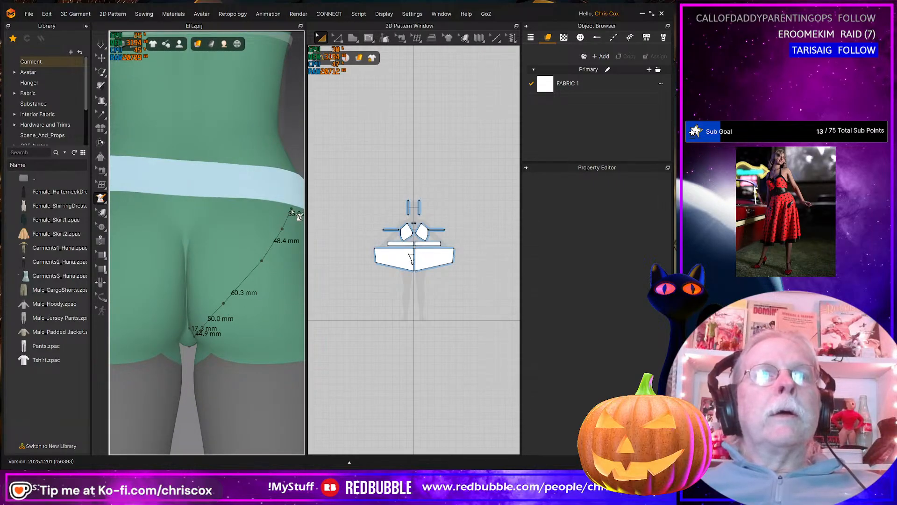
Continue the back outline about 115.3 mm along the waistband and down the centre back in short segments, closing it at the crotch
{"action": "left_click", "coordinate": [191, 202]}
{"action": "left_click", "coordinate": [195, 246]}
{"action": "left_click", "coordinate": [191, 271]}
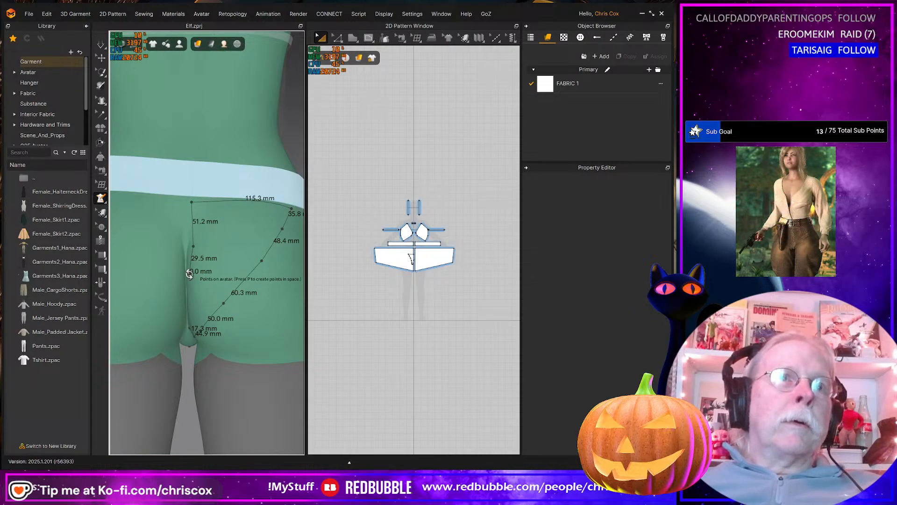
{"action": "right_click_drag", "start_coordinate": [190, 274], "coordinate": [209, 249]}
{"action": "left_click", "coordinate": [213, 264]}
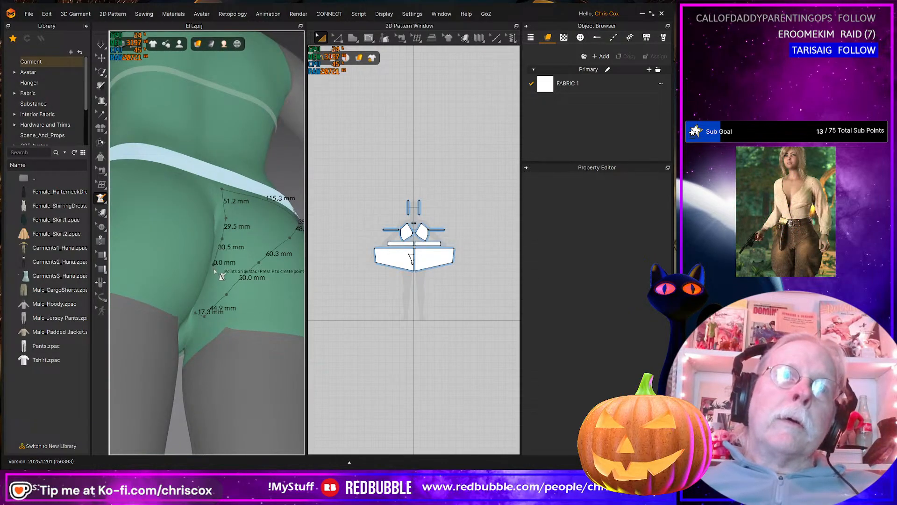
{"action": "left_click", "coordinate": [212, 283]}
{"action": "left_click", "coordinate": [210, 294]}
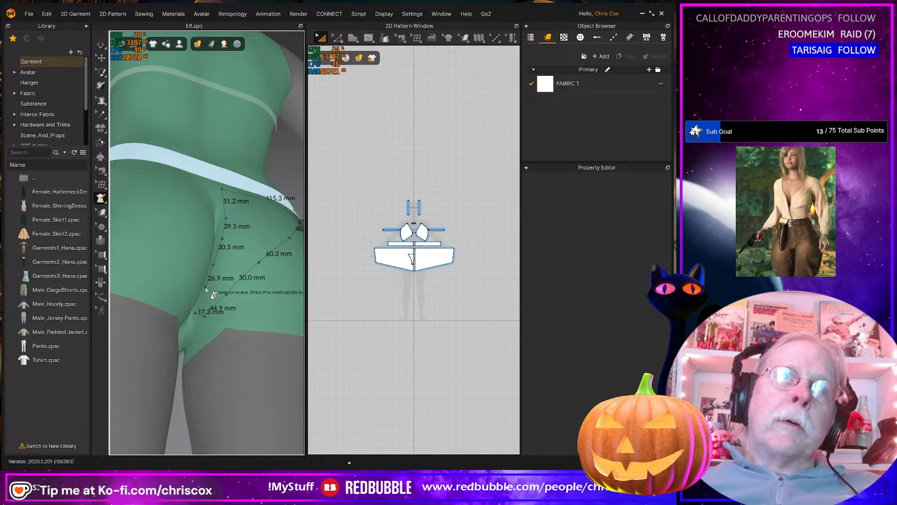
{"action": "left_click", "coordinate": [203, 321]}
Flatten the closed half back brief outline into a 2D pattern
{"action": "right_click_drag", "start_coordinate": [203, 320], "coordinate": [121, 225]}
{"action": "left_click", "coordinate": [101, 198]}
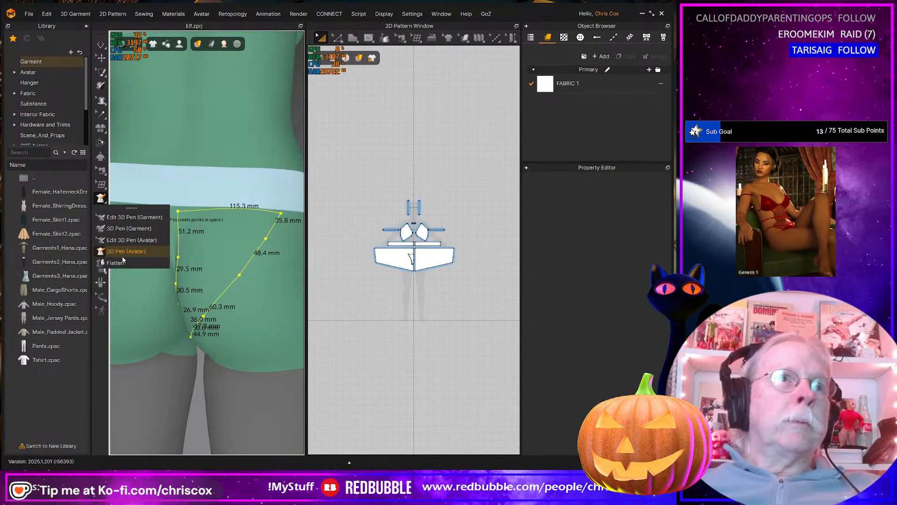
{"action": "left_click", "coordinate": [115, 262]}
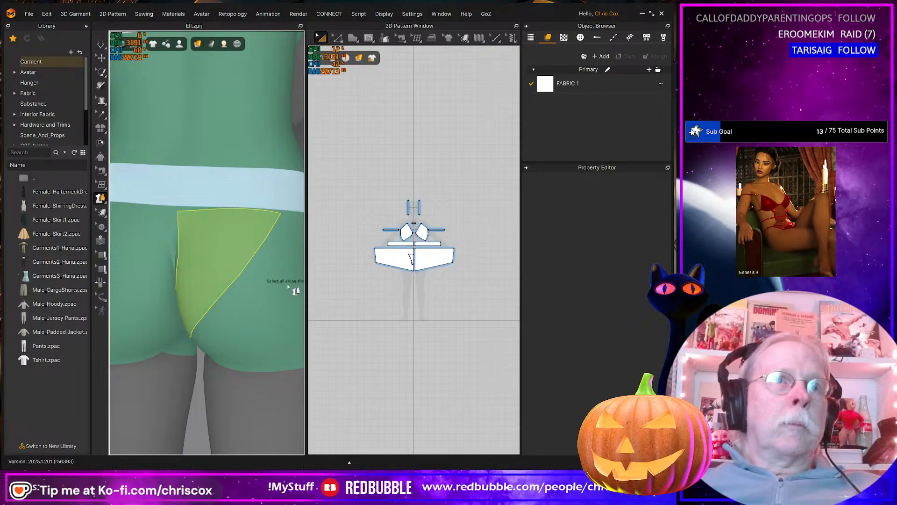
{"action": "key", "text": "Return"}
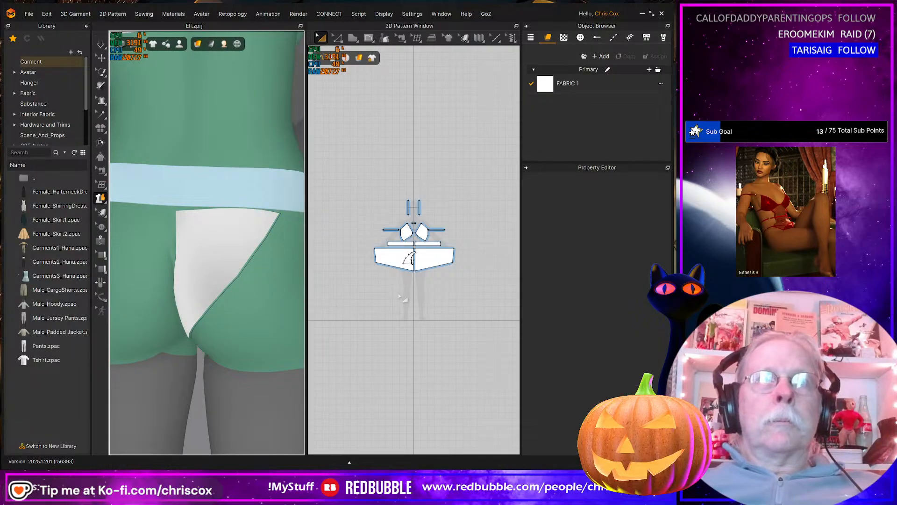
Move the flattened half back brief pattern off the skirt pattern into the empty area below it
{"action": "scroll", "coordinate": [371, 284], "scroll_direction": "up", "scroll_amount": 5}
{"action": "middle_click_drag", "start_coordinate": [427, 280], "coordinate": [368, 330]}
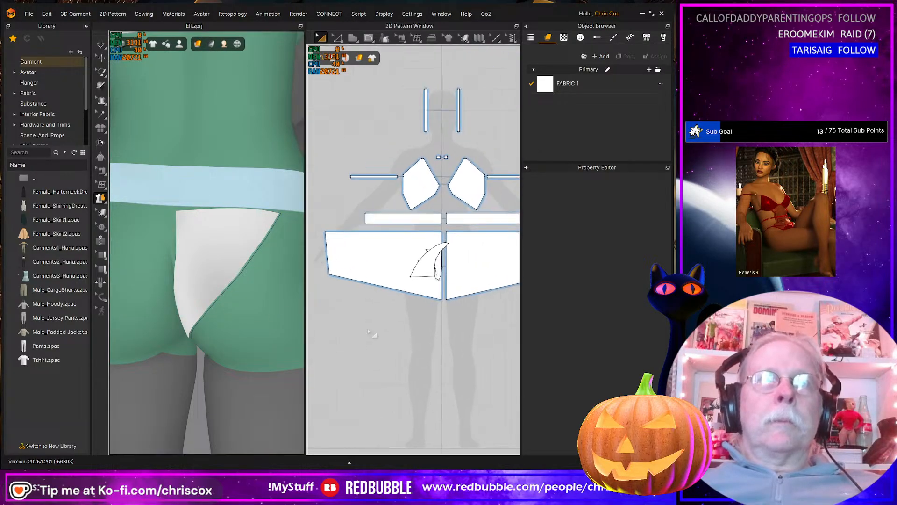
{"action": "left_click_drag", "start_coordinate": [420, 270], "coordinate": [375, 372]}
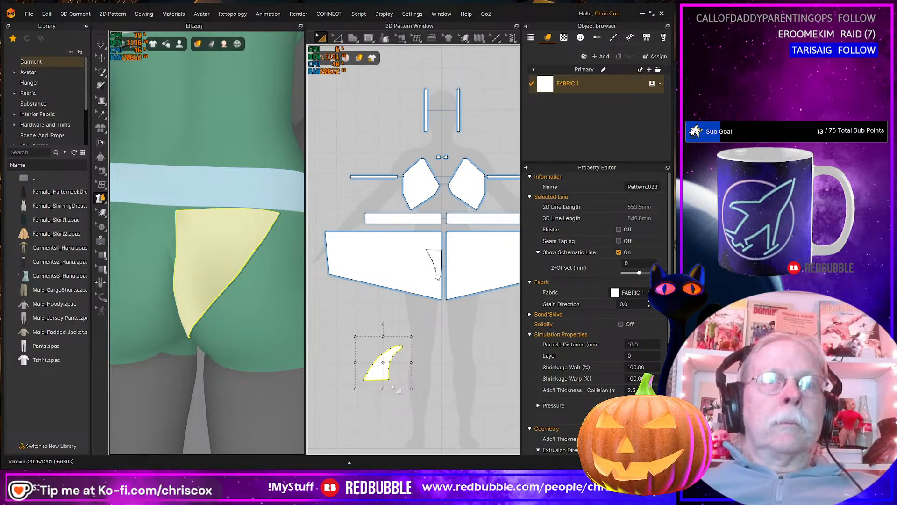
Rotate the half back brief pattern about 180 degrees in 2D so its waist edge faces up
{"action": "mouse_move", "coordinate": [205, 357]}
{"action": "right_mouse_down"}
{"action": "mouse_move", "coordinate": [228, 347]}
{"action": "mouse_move", "coordinate": [217, 337]}
{"action": "mouse_move", "coordinate": [202, 344]}
{"action": "right_mouse_up"}
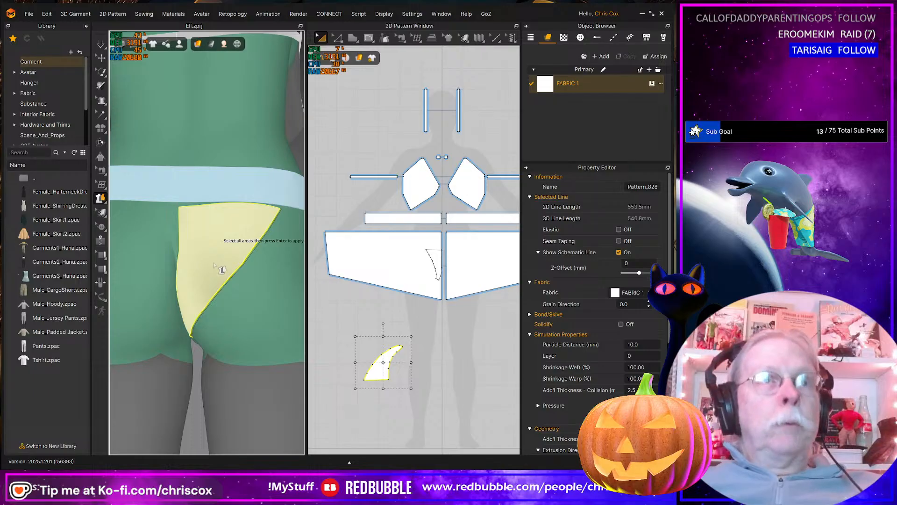
{"action": "key", "text": "Return"}
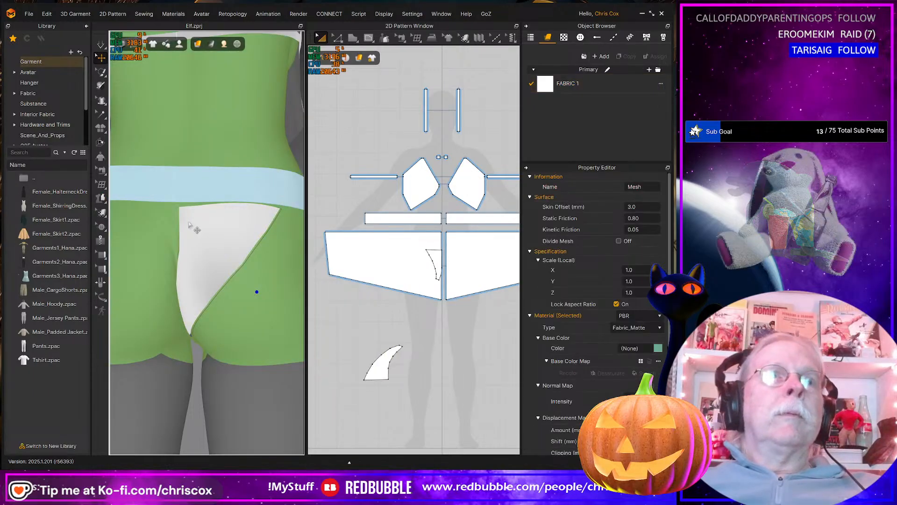
{"action": "left_click", "coordinate": [187, 221]}
{"action": "left_click_drag", "start_coordinate": [383, 323], "coordinate": [388, 417]}
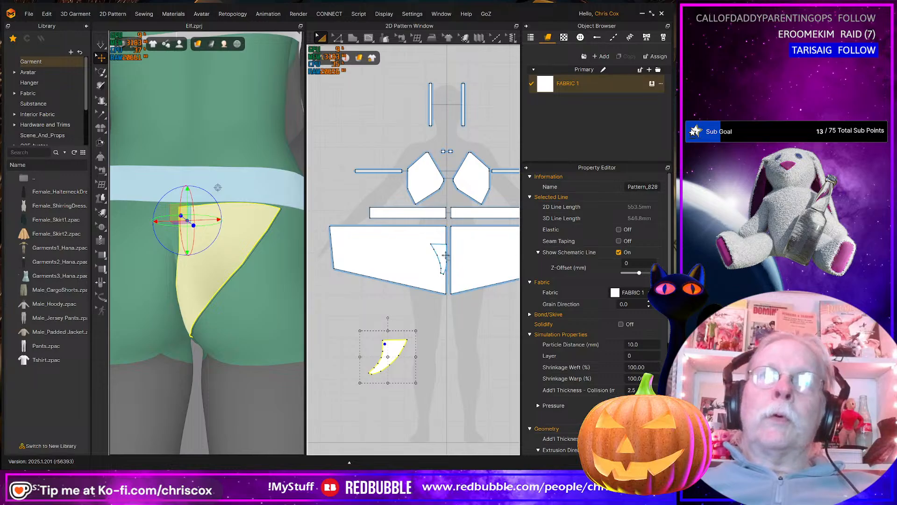
Move the half front brief pattern off the skirt and space it beside the half back pattern
{"action": "left_click_drag", "start_coordinate": [446, 255], "coordinate": [394, 344]}
{"action": "scroll", "coordinate": [367, 367], "scroll_direction": "up", "scroll_amount": 4}
{"action": "left_click", "coordinate": [399, 346], "text": "shift"}
{"action": "left_click", "coordinate": [414, 366]}
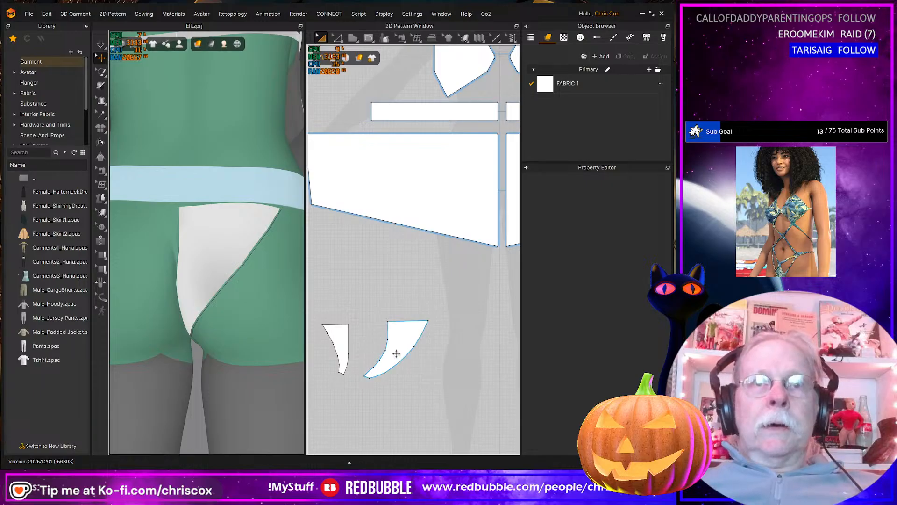
{"action": "left_click", "coordinate": [396, 354]}
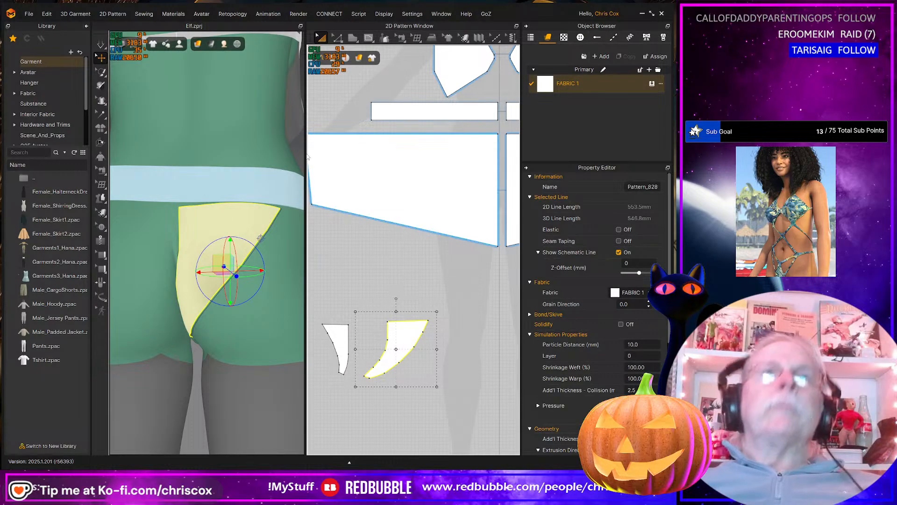
{"action": "left_click_drag", "start_coordinate": [398, 333], "coordinate": [410, 337]}
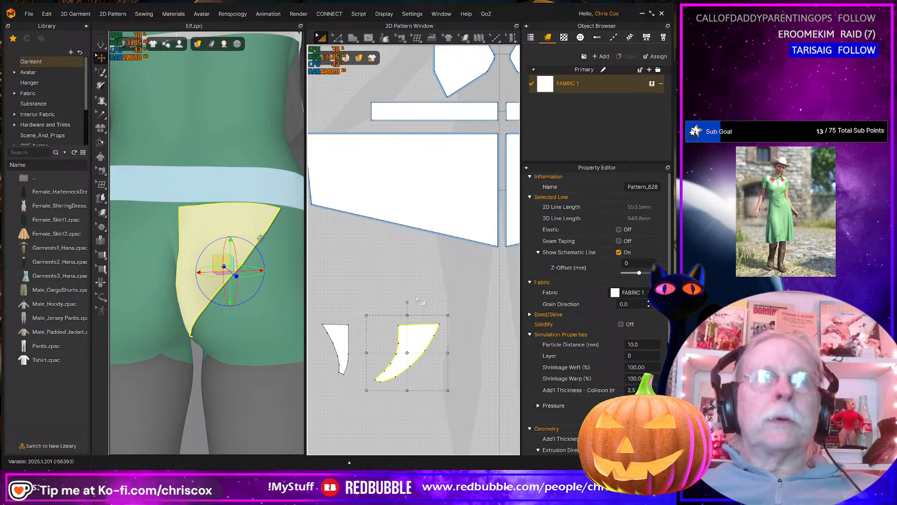
Draw a straight-sided Polygon pattern over the half back piece, about 115 mm along the waist and 269 mm down the leg side
{"action": "left_click", "coordinate": [203, 176]}
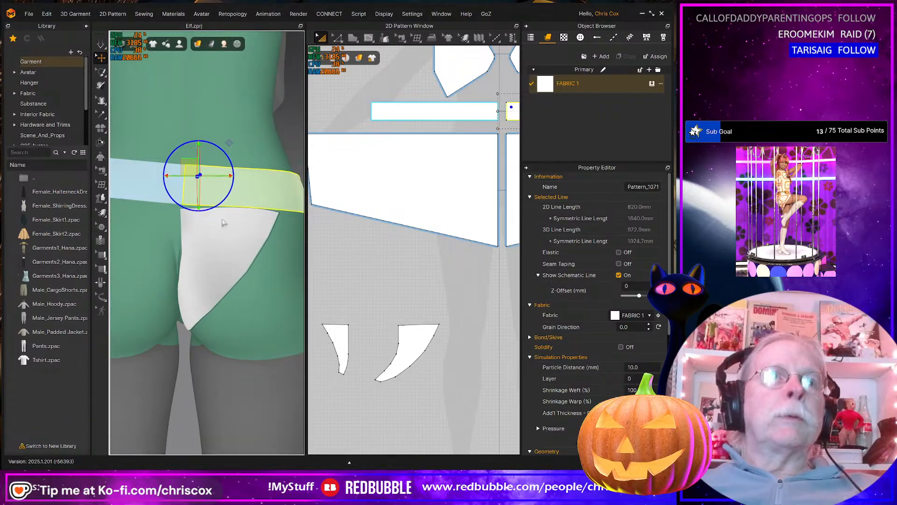
{"action": "left_click", "coordinate": [369, 37]}
{"action": "mouse_move", "coordinate": [353, 39]}
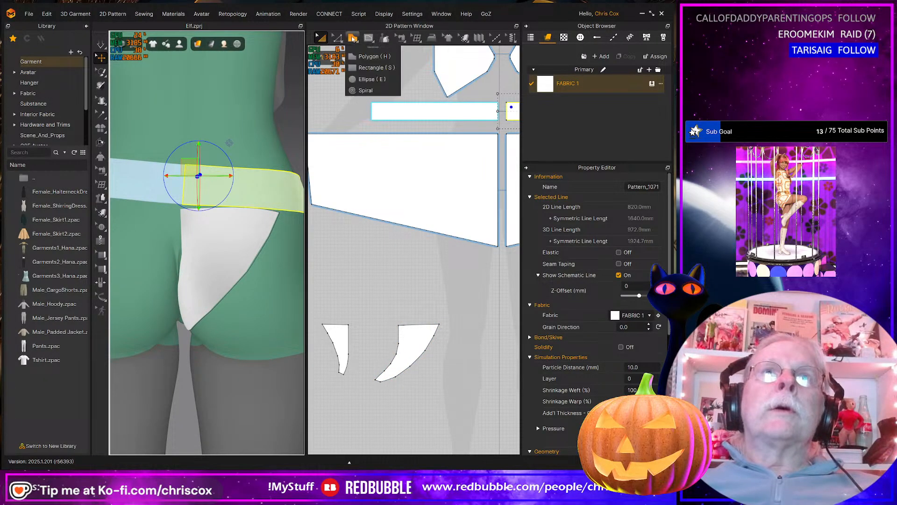
{"action": "left_click", "coordinate": [363, 56]}
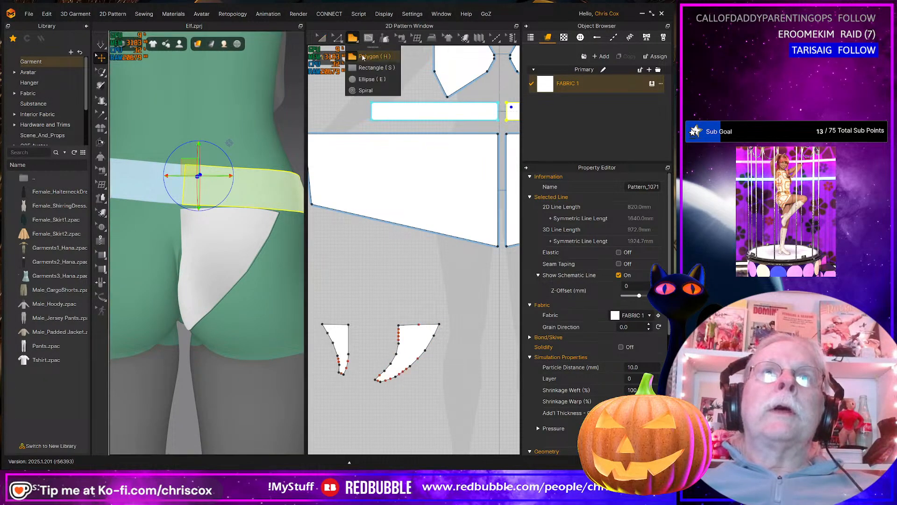
{"action": "left_click", "coordinate": [398, 323]}
{"action": "left_click", "coordinate": [439, 324]}
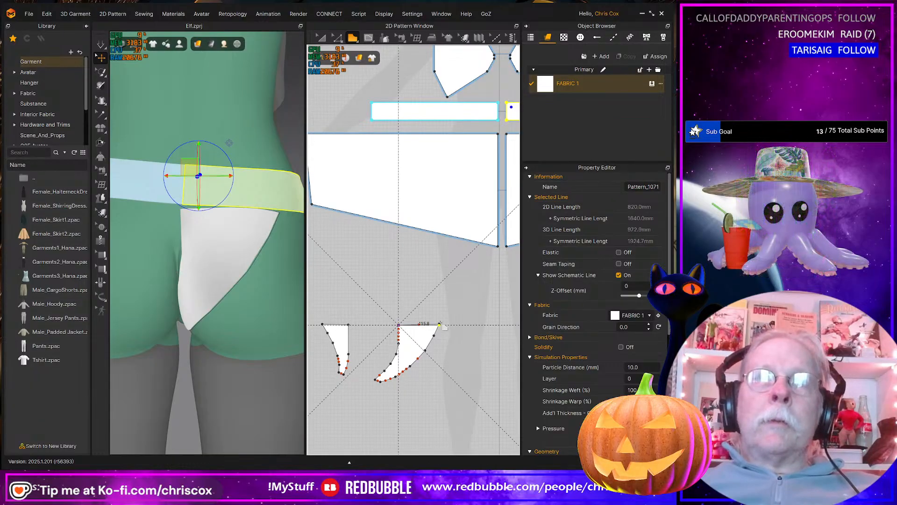
{"action": "left_click", "coordinate": [405, 413]}
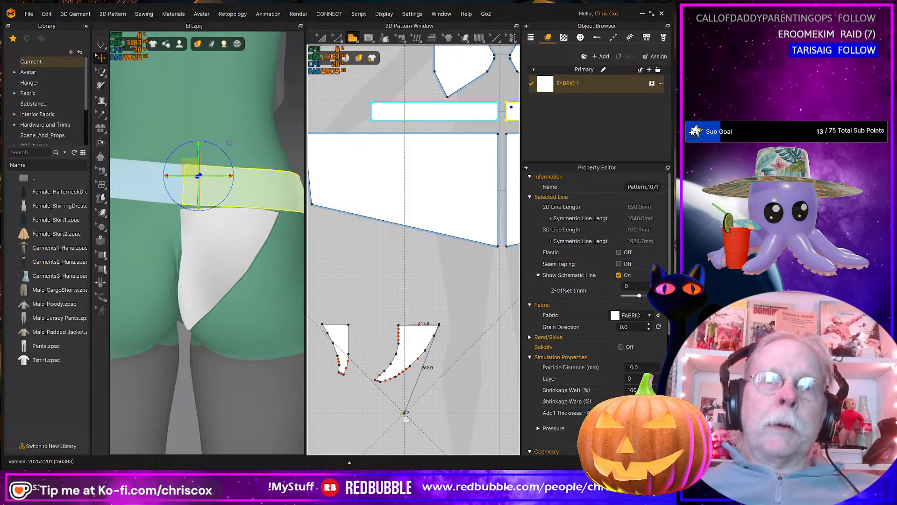
{"action": "left_click", "coordinate": [399, 325]}
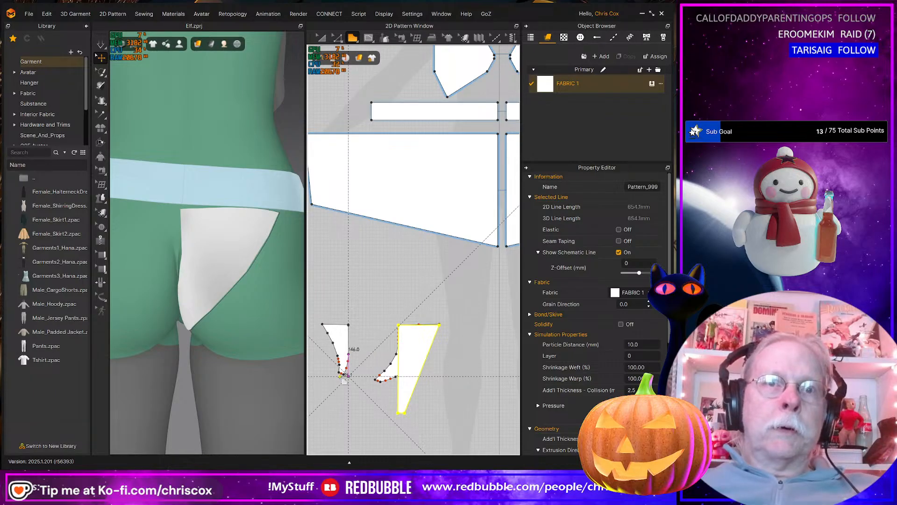
Draw a Polygon over the half front piece, about 146 mm at the centre, 25.1 mm at the crotch, 157 mm at the leg and 74.3 mm at the waist
{"action": "left_click", "coordinate": [344, 374]}
{"action": "left_click", "coordinate": [322, 324]}
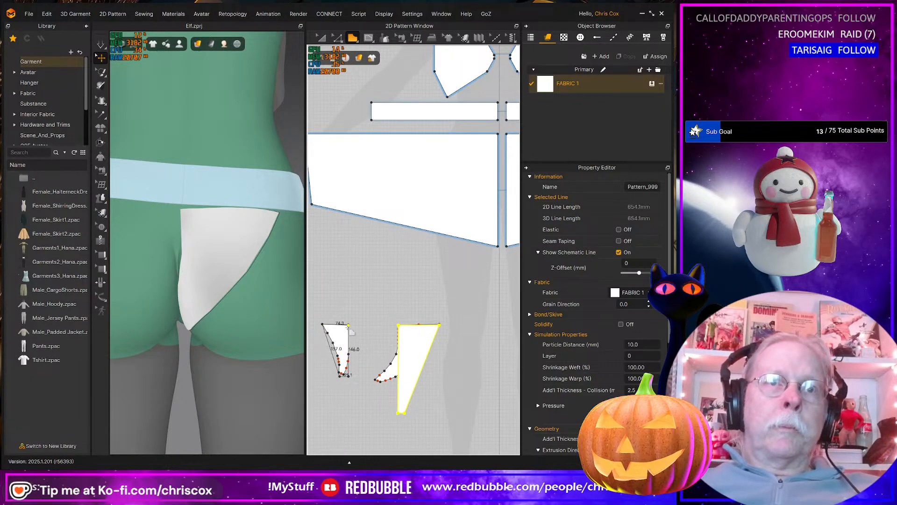
{"action": "left_click", "coordinate": [348, 325]}
Try to shorten the front brief polygon's crotch edge to 15 mm in the End direction, and undo it
{"action": "scroll", "coordinate": [369, 359], "scroll_direction": "down", "scroll_amount": 2}
{"action": "scroll", "coordinate": [369, 360], "scroll_direction": "up", "scroll_amount": 4}
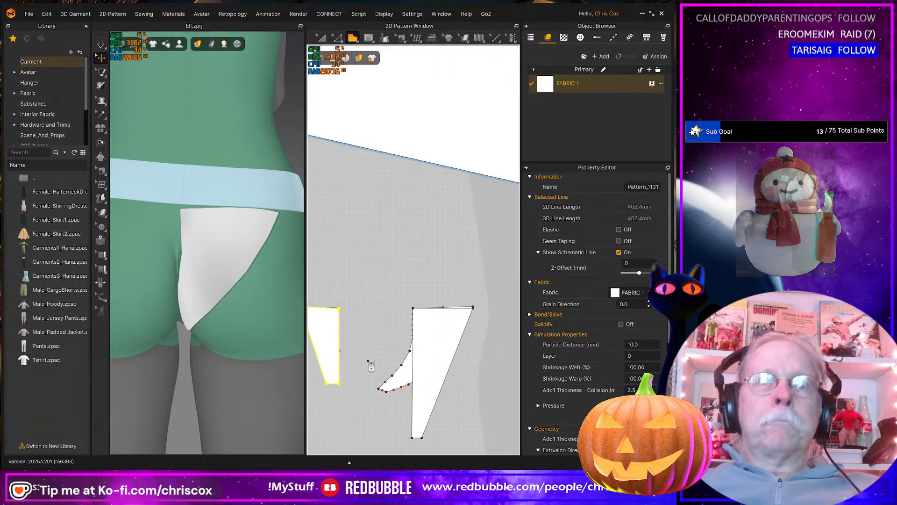
{"action": "middle_click_drag", "start_coordinate": [369, 360], "coordinate": [444, 351]}
{"action": "key", "text": "z"}
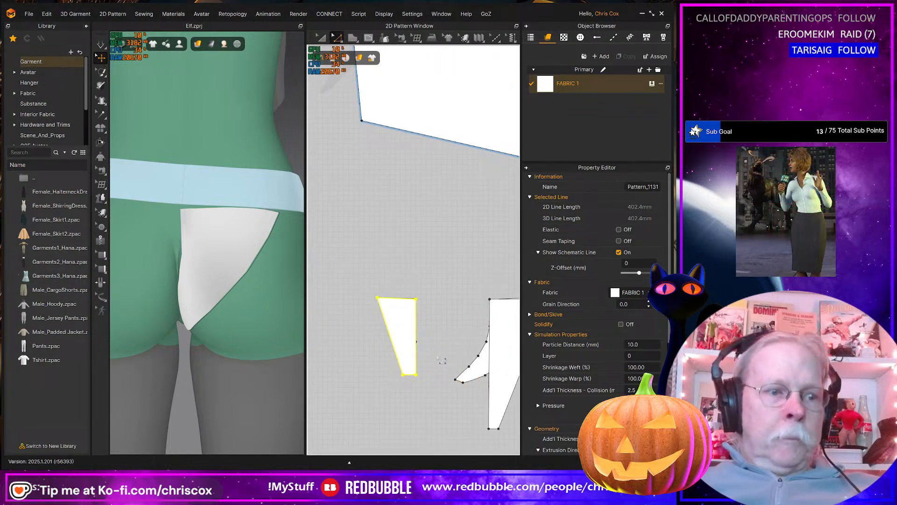
{"action": "left_click", "coordinate": [409, 374]}
{"action": "right_click", "coordinate": [409, 376]}
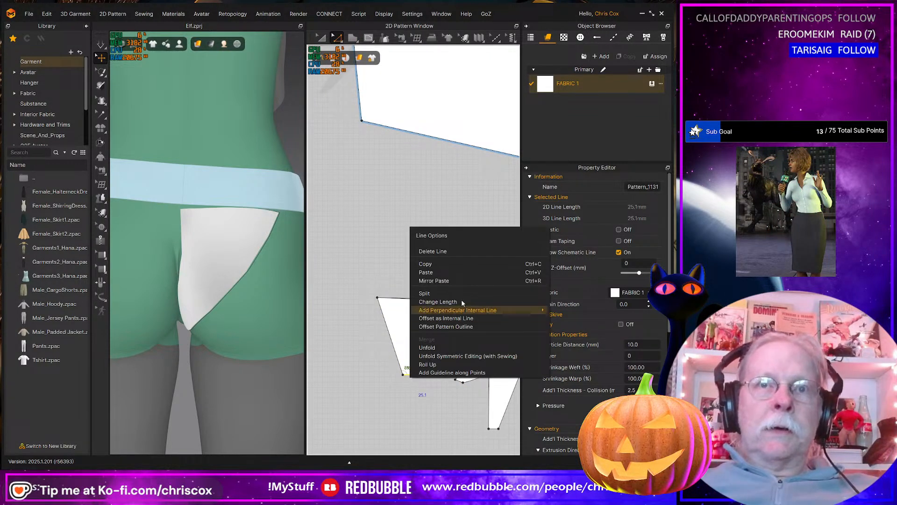
{"action": "left_click", "coordinate": [439, 301]}
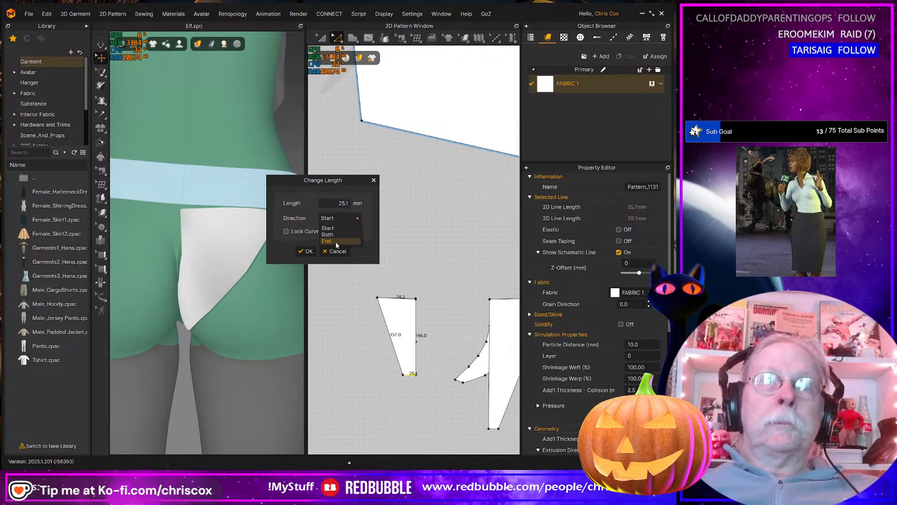
{"action": "left_click", "coordinate": [336, 241]}
{"action": "double_click", "coordinate": [342, 203]}
{"action": "type", "text": "15"}
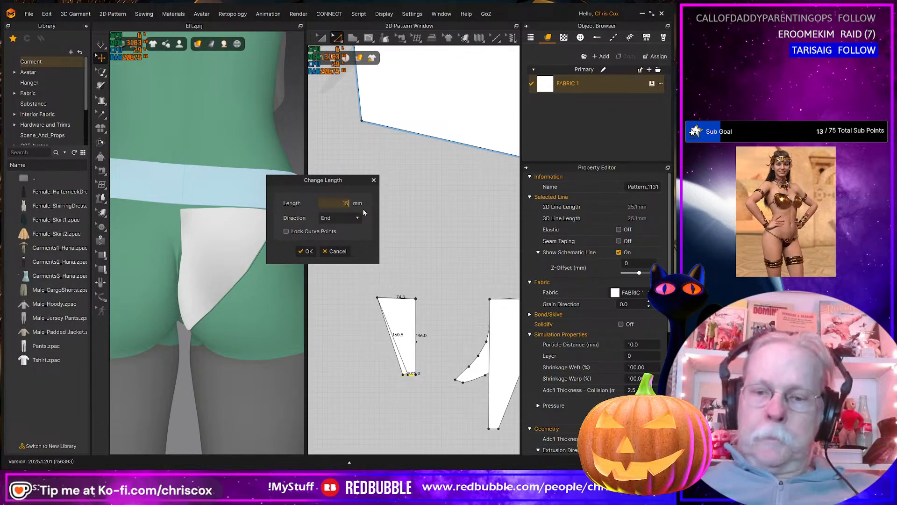
{"action": "key", "text": "Return"}
{"action": "key", "text": "ctrl+z"}
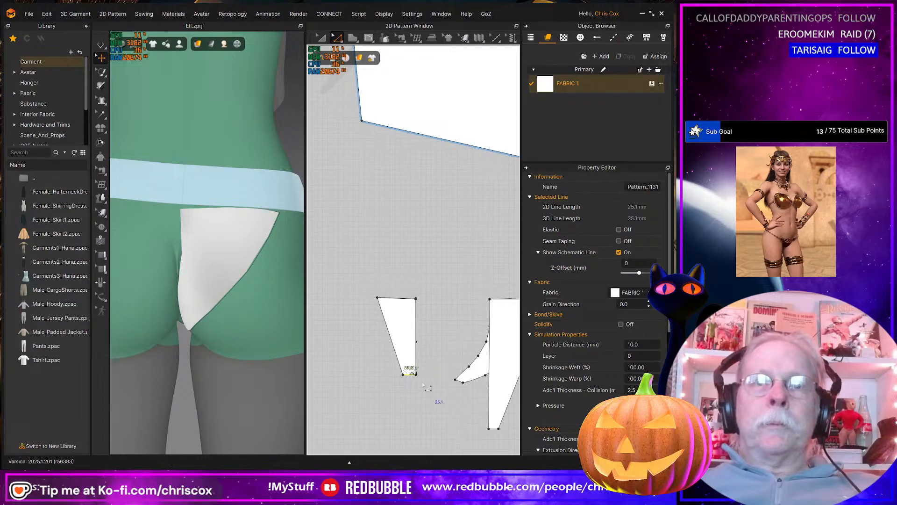
Change the front brief polygon's crotch edge length to 15 mm, with the direction set to End
{"action": "right_click", "coordinate": [409, 376]}
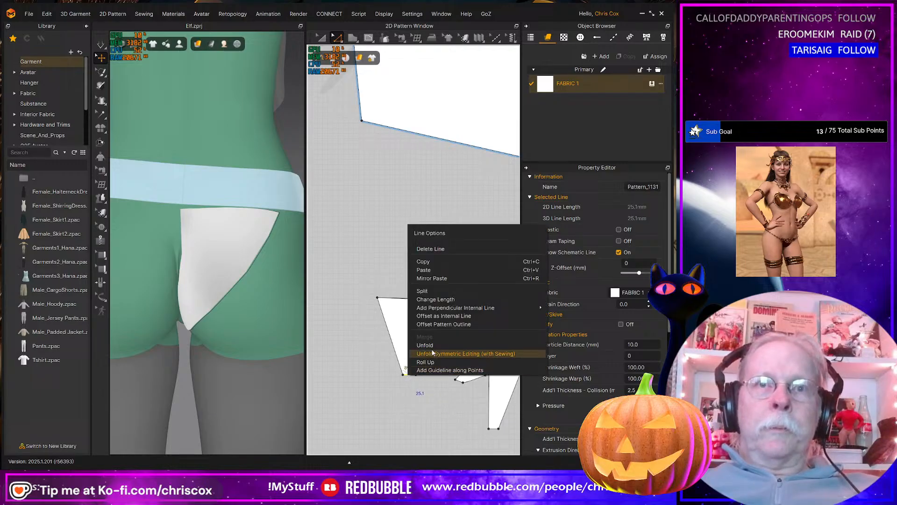
{"action": "left_click", "coordinate": [444, 304]}
{"action": "type", "text": "15"}
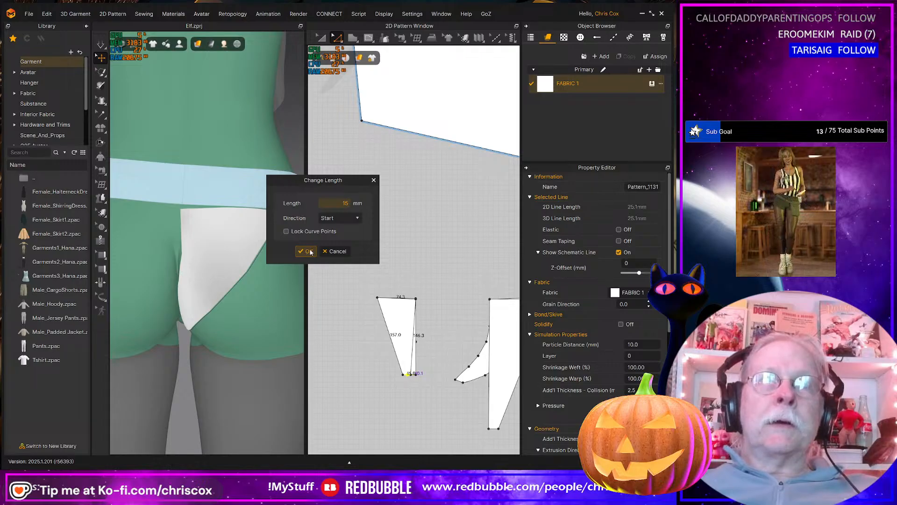
{"action": "left_click", "coordinate": [342, 219]}
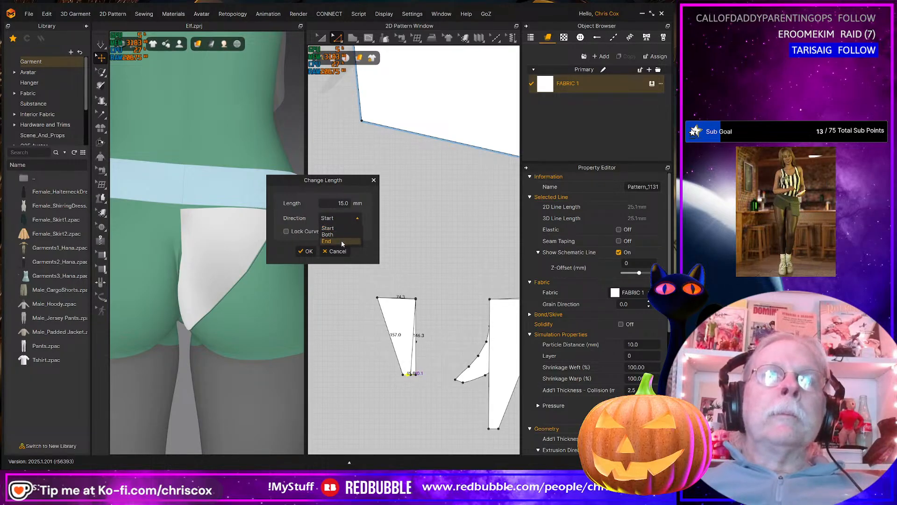
{"action": "left_click", "coordinate": [336, 235]}
{"action": "left_click", "coordinate": [307, 252]}
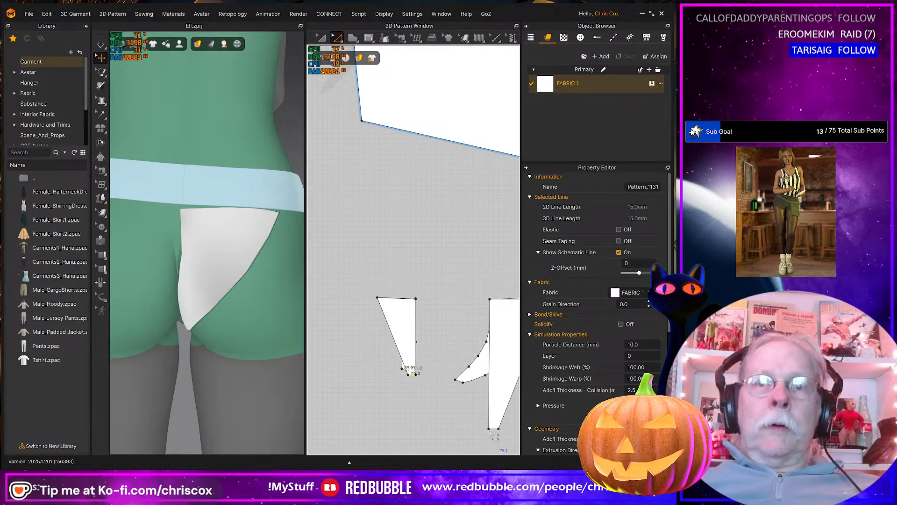
Change the back brief polygon's crotch edge length to 15 mm in the Start direction
{"action": "right_click", "coordinate": [494, 432]}
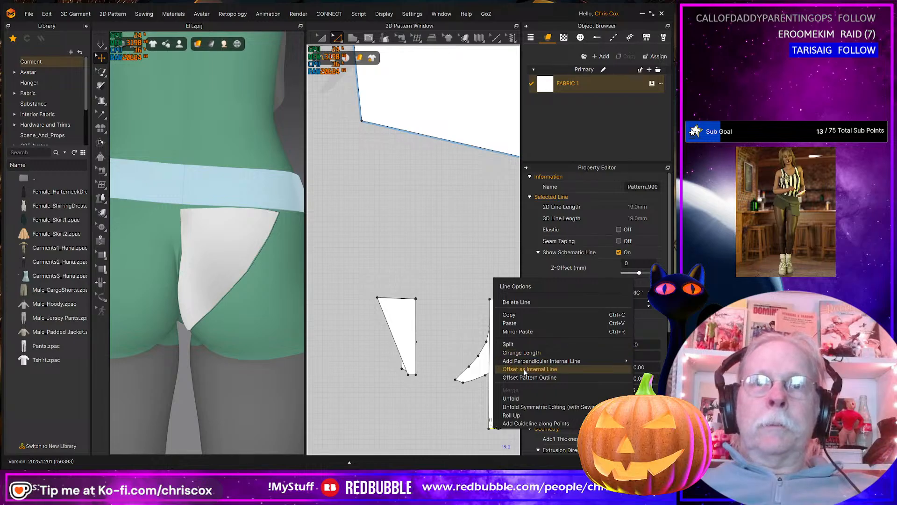
{"action": "left_click", "coordinate": [520, 353]}
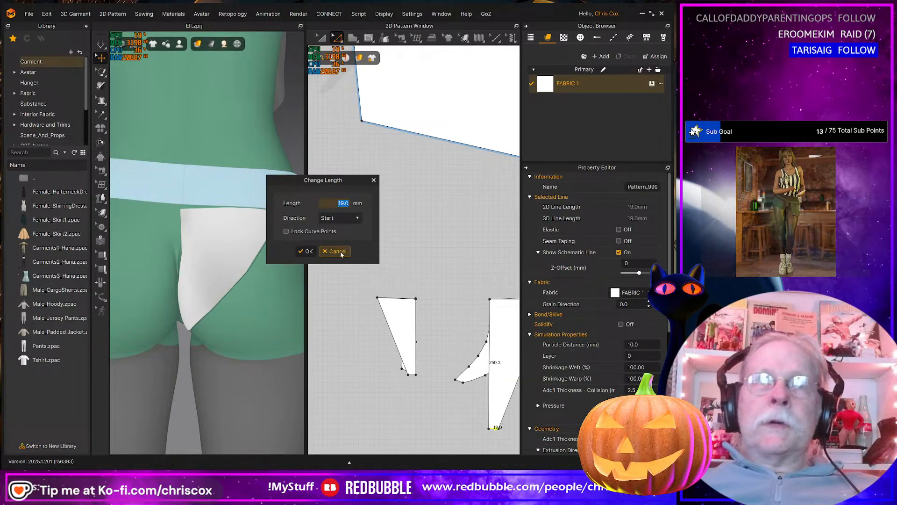
{"action": "type", "text": "15"}
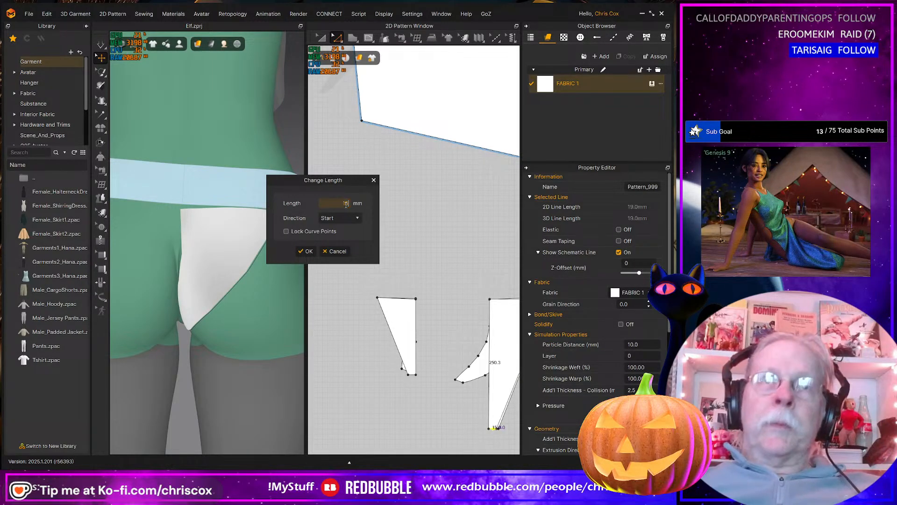
{"action": "left_click", "coordinate": [306, 253]}
Curve the back polygon's leg edge outward to about 272 mm and the front polygon's leg edge inward to about 161.5 mm
{"action": "middle_click_drag", "start_coordinate": [444, 335], "coordinate": [367, 304]}
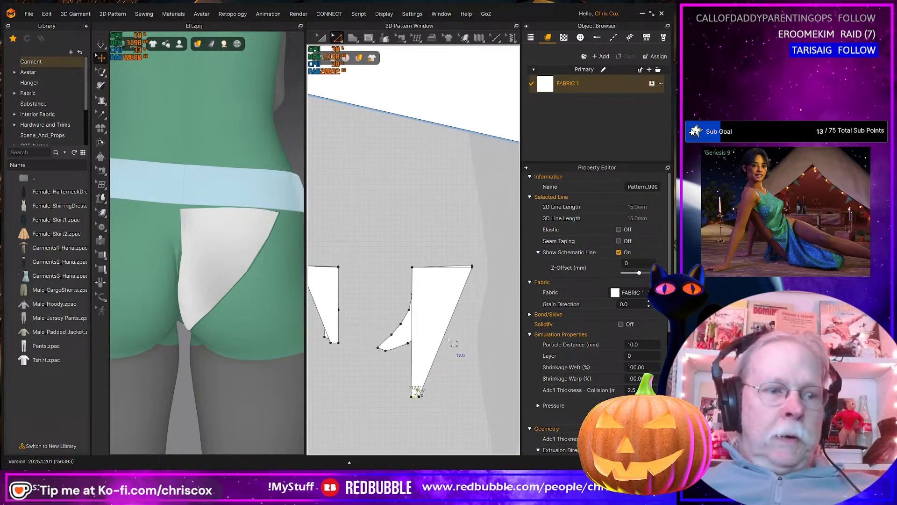
{"action": "left_click", "coordinate": [454, 337]}
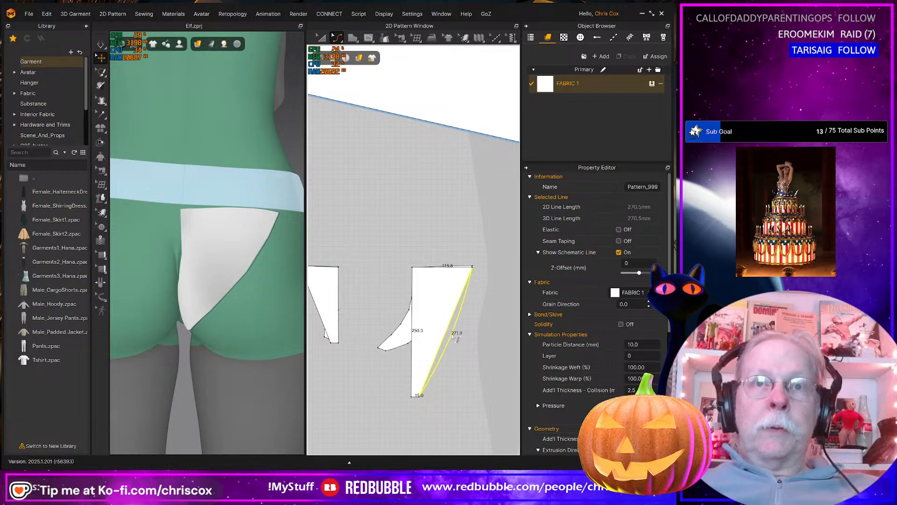
{"action": "left_click_drag", "start_coordinate": [452, 336], "coordinate": [452, 335]}
{"action": "middle_click_drag", "start_coordinate": [405, 329], "coordinate": [484, 337]}
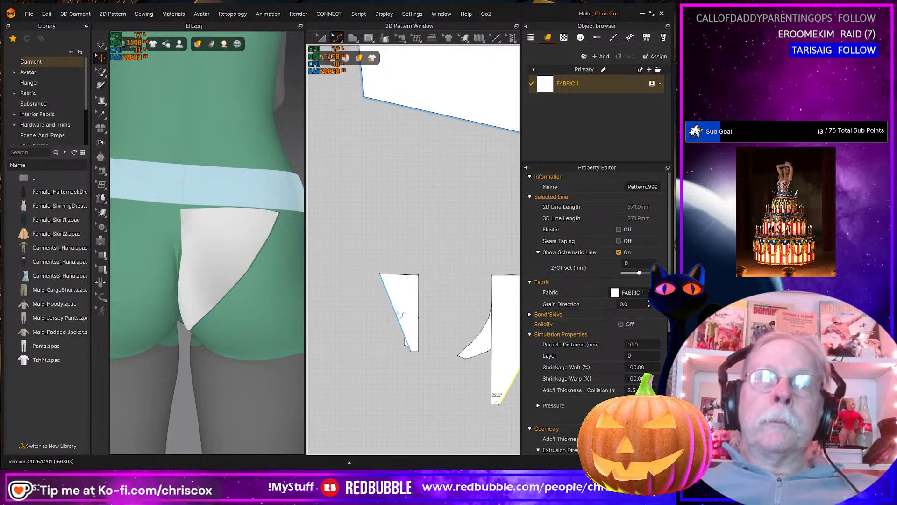
{"action": "left_click", "coordinate": [398, 315]}
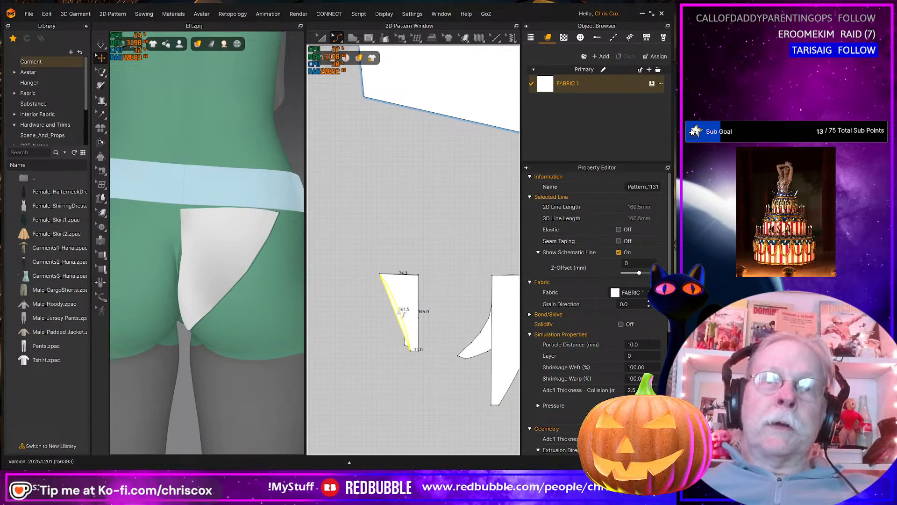
Move the new front and back brief polygons up, clear of the old flattened outlines beneath them
{"action": "scroll", "coordinate": [353, 371], "scroll_direction": "down", "scroll_amount": 3}
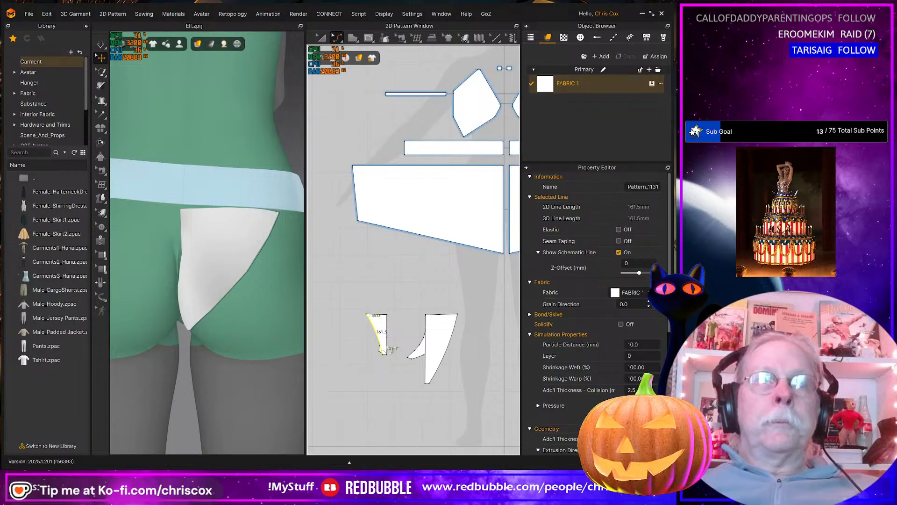
{"action": "key", "text": "a"}
{"action": "left_click", "coordinate": [420, 356]}
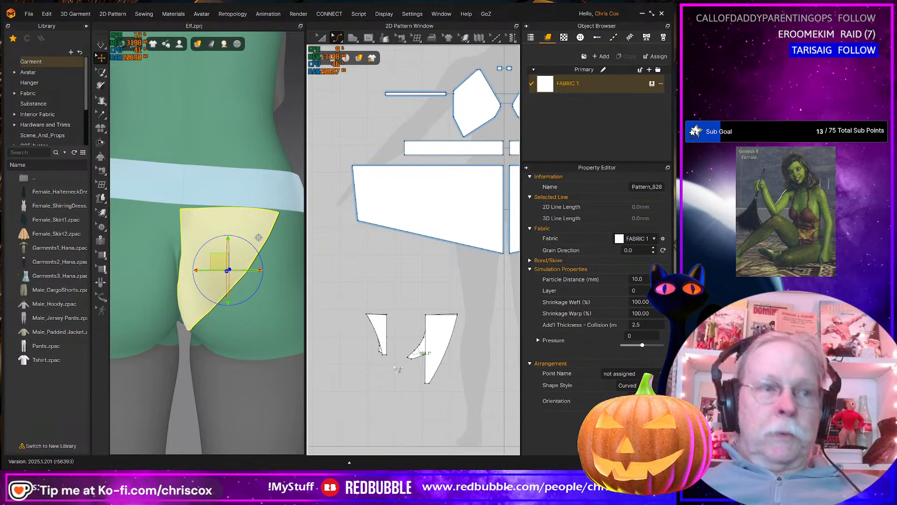
{"action": "left_click_drag", "start_coordinate": [377, 333], "coordinate": [387, 277]}
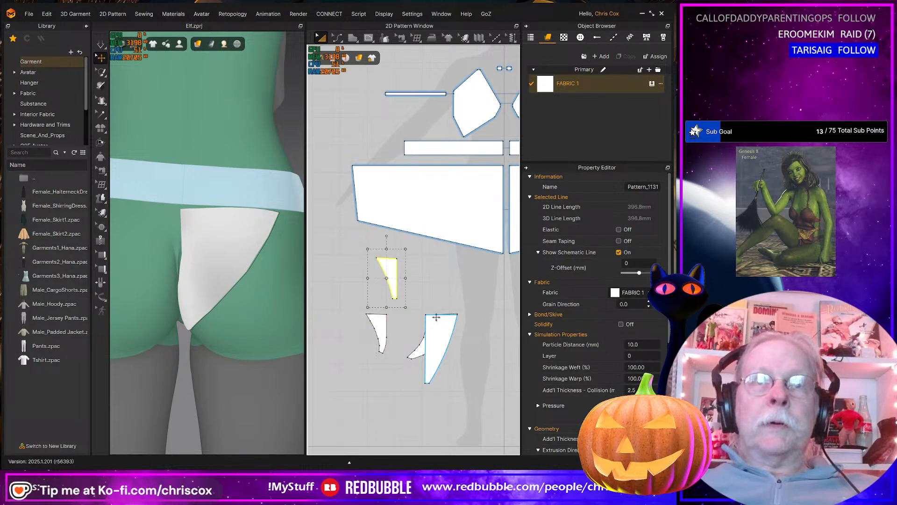
{"action": "left_click_drag", "start_coordinate": [438, 323], "coordinate": [423, 267]}
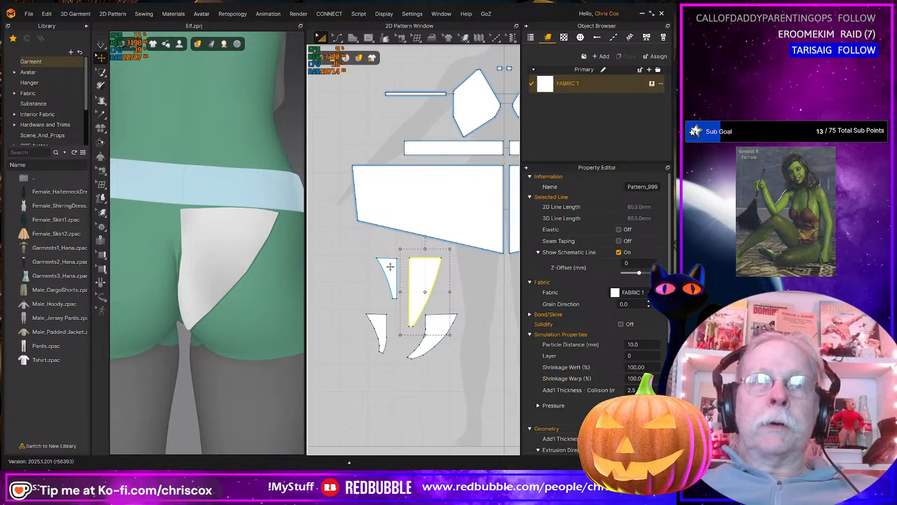
Delete the two old flattened half front and half back brief patterns
{"action": "left_click", "coordinate": [432, 339]}
{"action": "left_click", "coordinate": [377, 339], "text": "shift"}
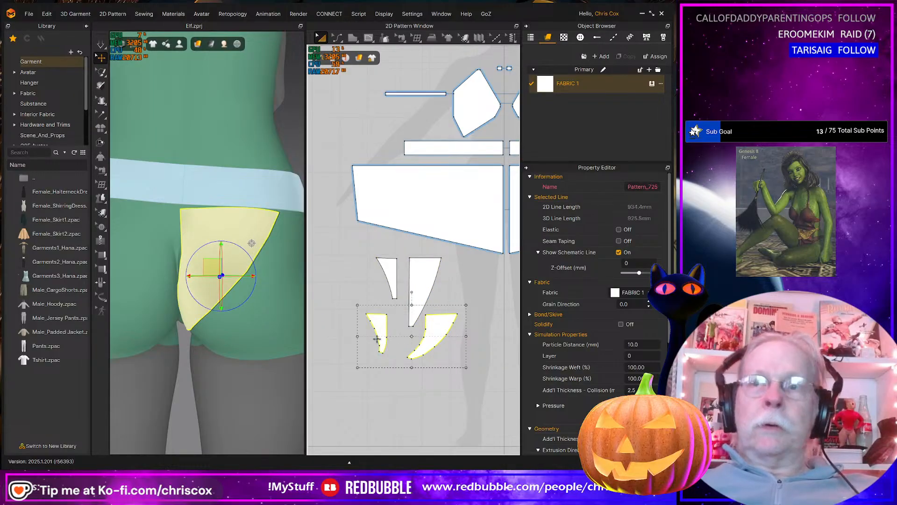
{"action": "key", "text": "Delete"}
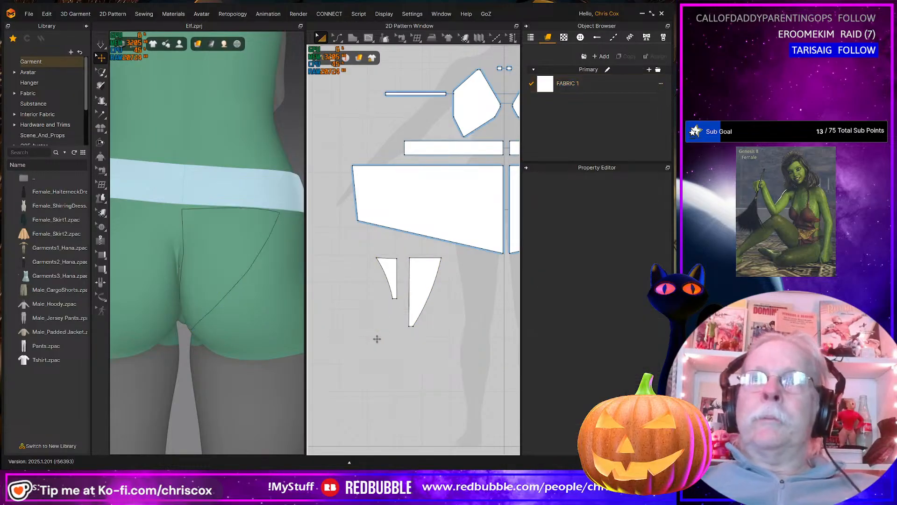
Pull the front brief pattern's outer waist corner outward so the waist edge is about 85 mm long
{"action": "left_click", "coordinate": [388, 273]}
{"action": "scroll", "coordinate": [387, 273], "scroll_direction": "up", "scroll_amount": 3}
{"action": "scroll", "coordinate": [402, 287], "scroll_direction": "up", "scroll_amount": 2}
{"action": "key", "text": "z"}
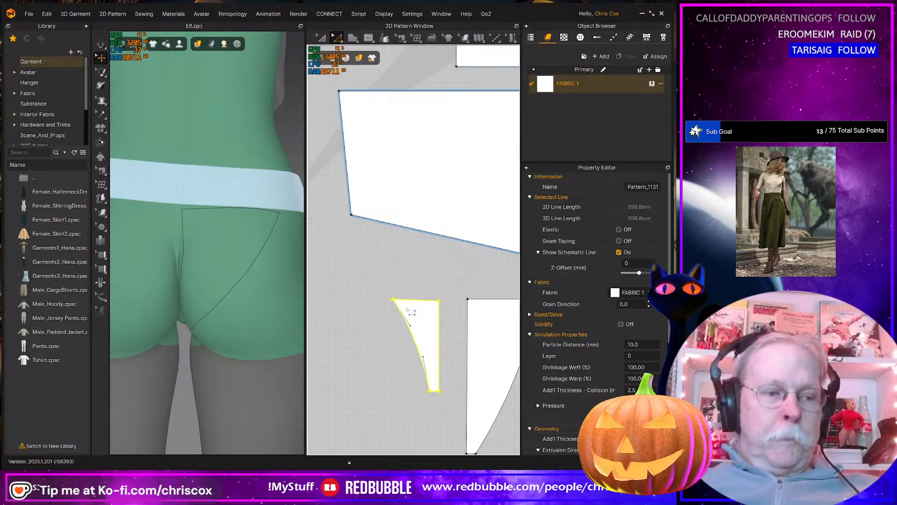
{"action": "left_click", "coordinate": [393, 300]}
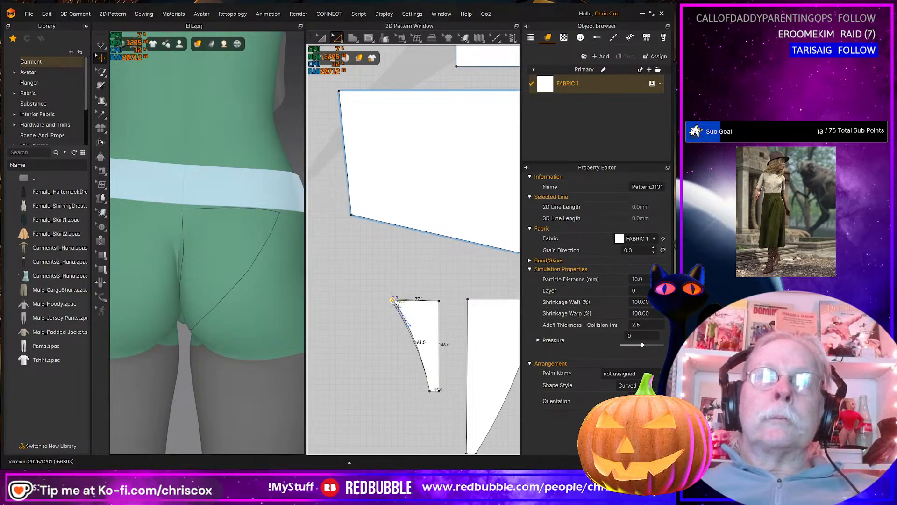
{"action": "left_click_drag", "start_coordinate": [391, 301], "coordinate": [389, 298]}
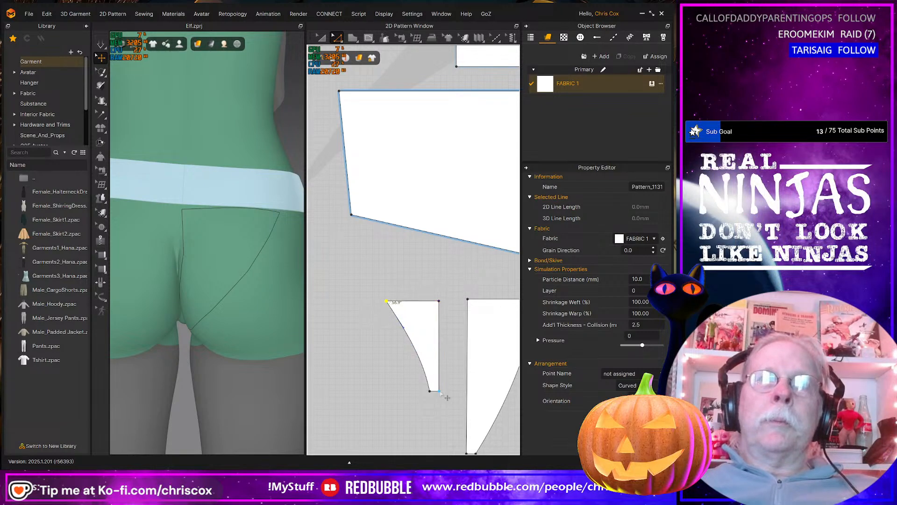
Free-sew the back brief's waist edge to the waistband's lower edge, starting at centre back and covering 115.8 mm
{"action": "scroll", "coordinate": [441, 393], "scroll_direction": "up", "scroll_amount": 3}
{"action": "scroll", "coordinate": [441, 394], "scroll_direction": "down", "scroll_amount": 7}
{"action": "middle_click_drag", "start_coordinate": [455, 388], "coordinate": [415, 380]}
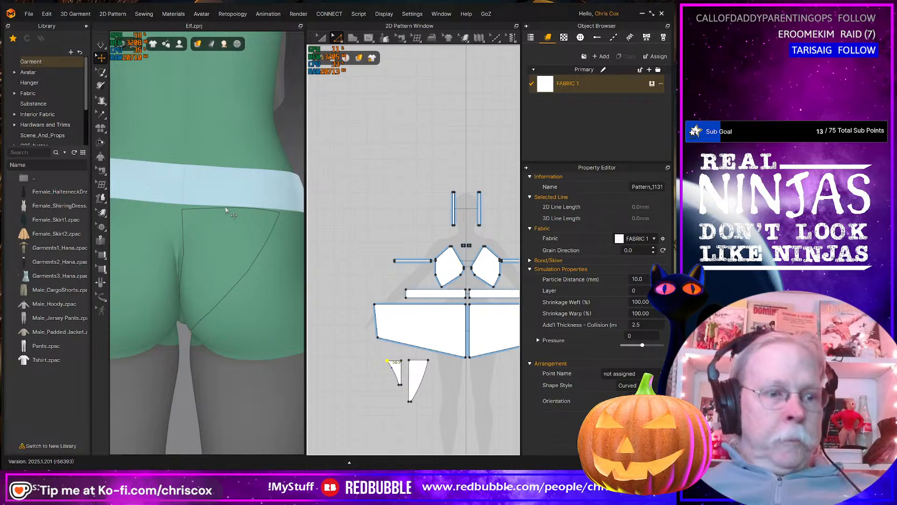
{"action": "left_click", "coordinate": [212, 196]}
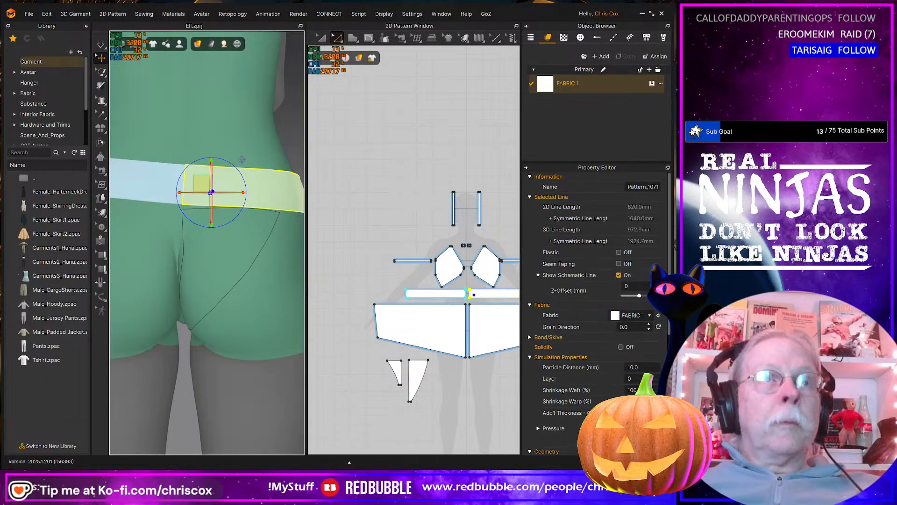
{"action": "middle_click_drag", "start_coordinate": [429, 374], "coordinate": [400, 368]}
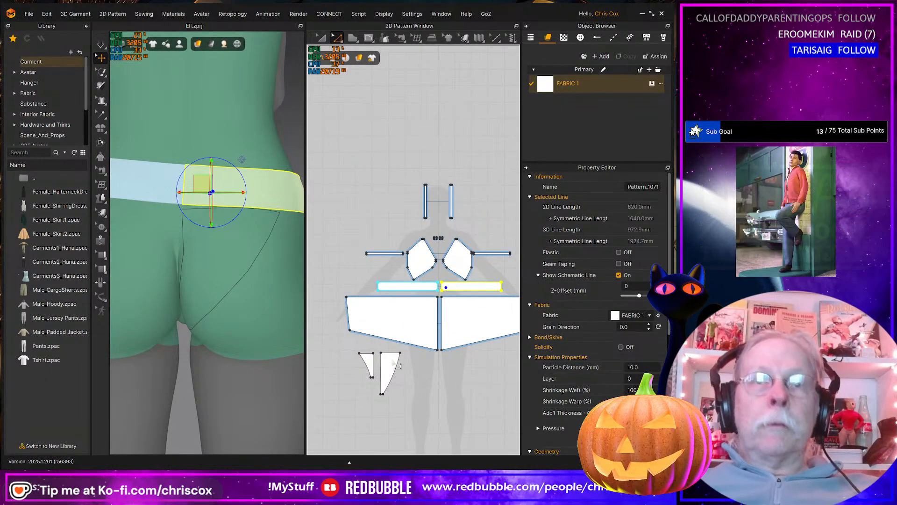
{"action": "key", "text": "m"}
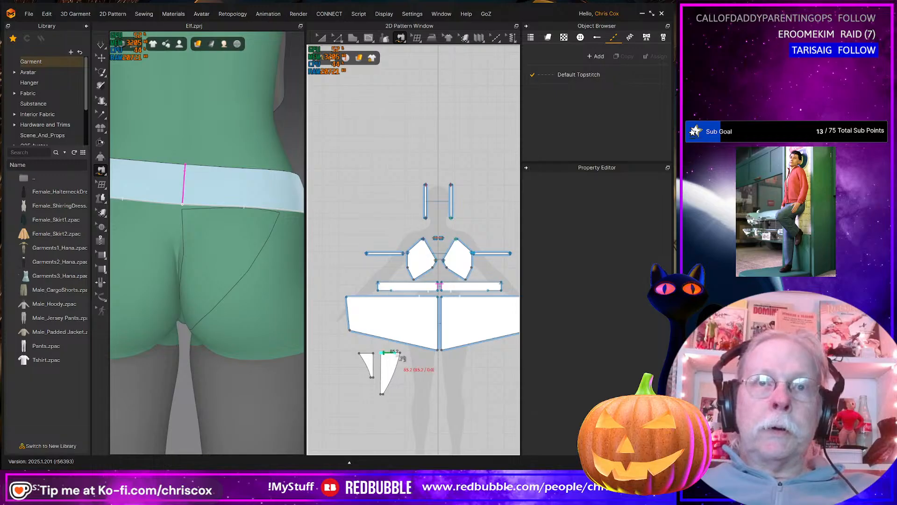
{"action": "left_click", "coordinate": [451, 295]}
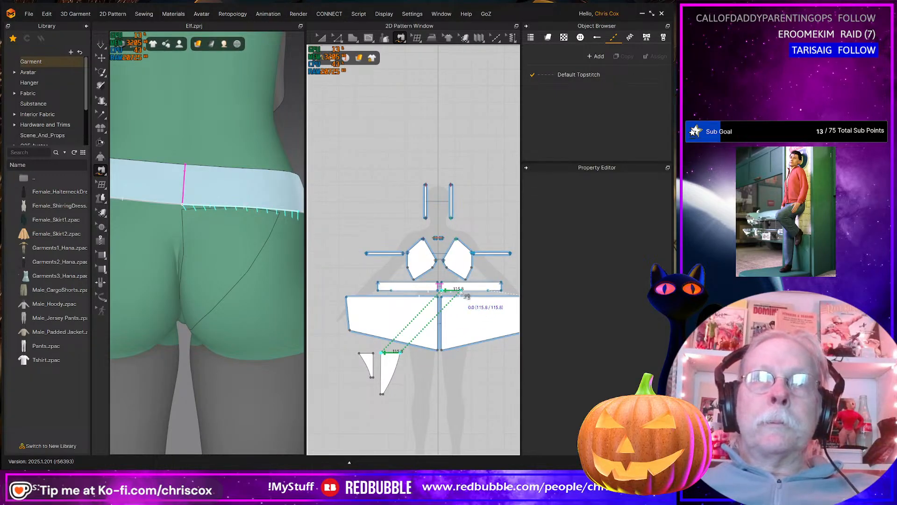
{"action": "left_click", "coordinate": [460, 291]}
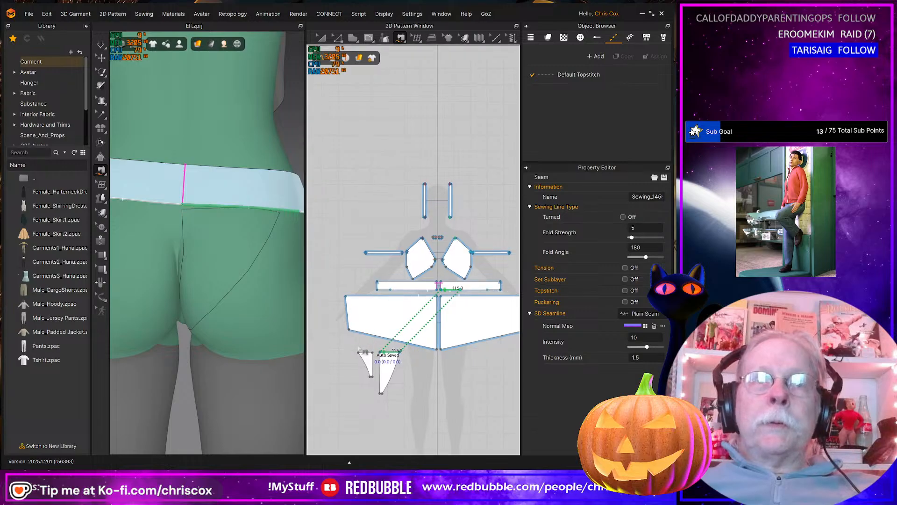
Free-sew the front brief's waist edge to the waistband's lower edge, starting from the band's outer end
{"action": "left_click", "coordinate": [373, 352]}
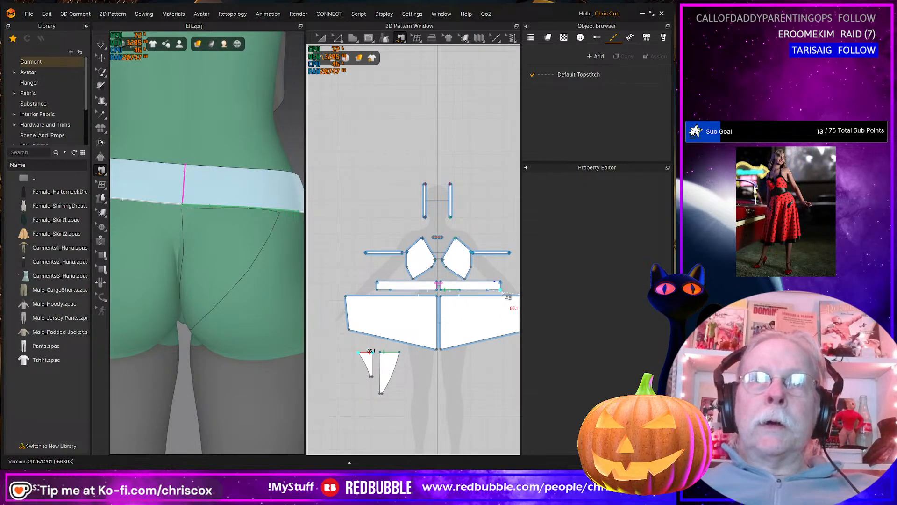
{"action": "left_click", "coordinate": [499, 290]}
{"action": "left_click", "coordinate": [495, 292]}
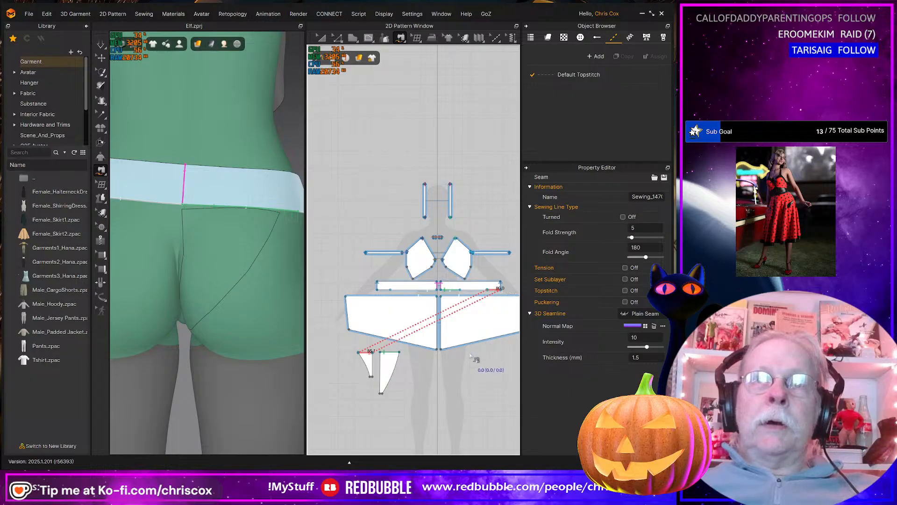
{"action": "middle_click_drag", "start_coordinate": [471, 356], "coordinate": [368, 359]}
{"action": "middle_click_drag", "start_coordinate": [469, 341], "coordinate": [491, 338]}
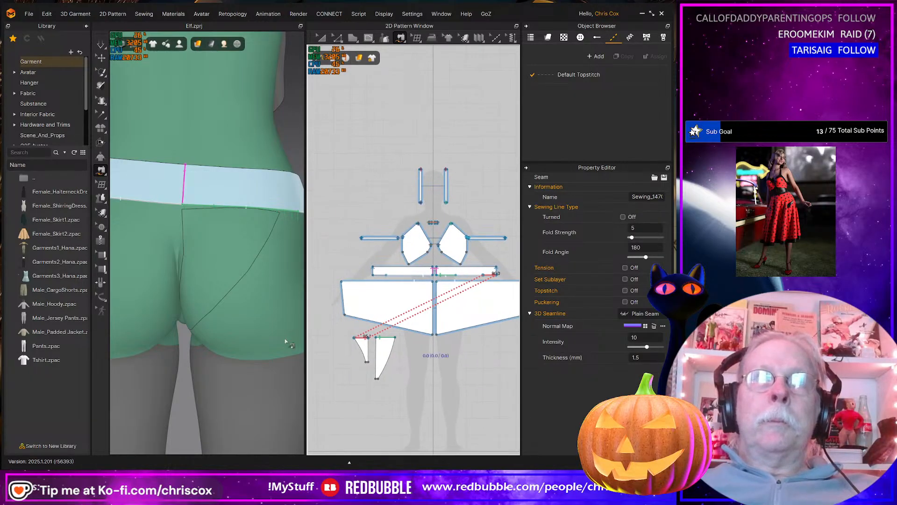
Simulate the front and back brief patterns onto the waistband and pull the back piece's lower end between the avatar's legs
{"action": "scroll", "coordinate": [285, 340], "scroll_direction": "down", "scroll_amount": 4}
{"action": "right_click_drag", "start_coordinate": [254, 340], "coordinate": [333, 337]}
{"action": "scroll", "coordinate": [264, 352], "scroll_direction": "down", "scroll_amount": 5}
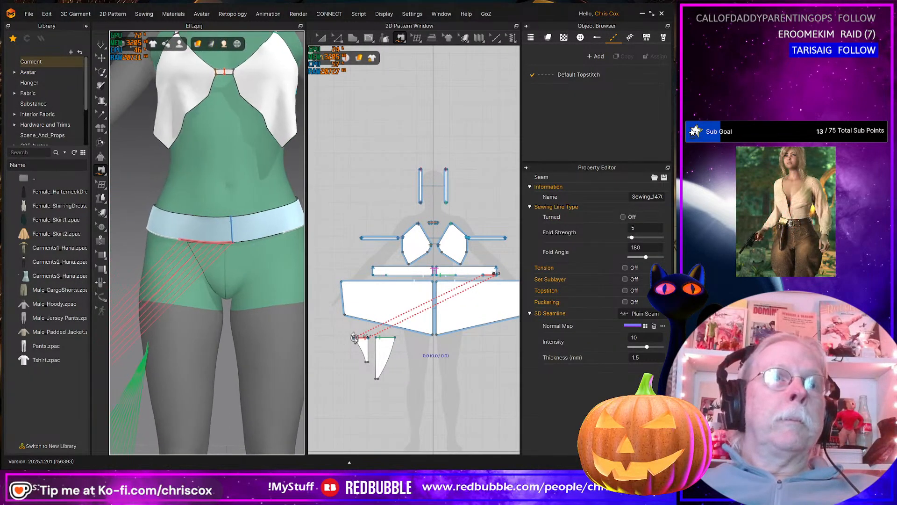
{"action": "scroll", "coordinate": [265, 352], "scroll_direction": "down", "scroll_amount": 4}
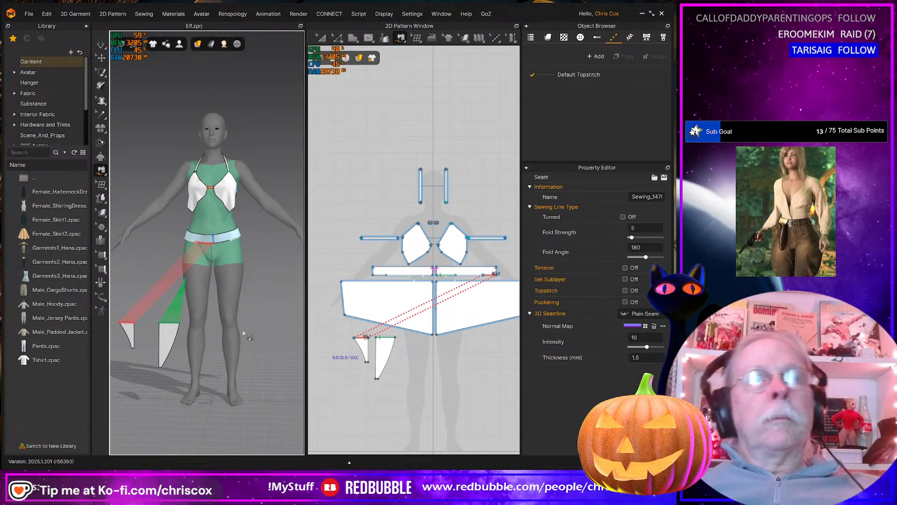
{"action": "key", "text": "space"}
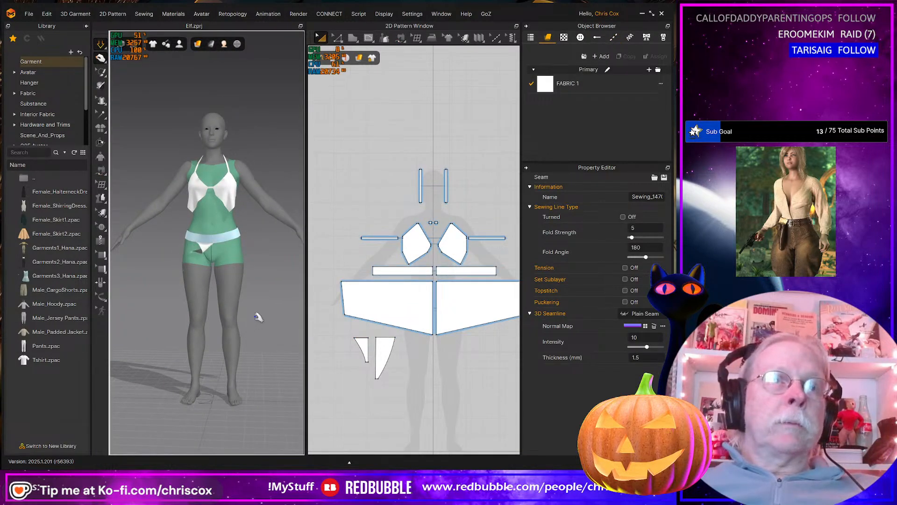
{"action": "right_click_drag", "start_coordinate": [246, 311], "coordinate": [124, 306]}
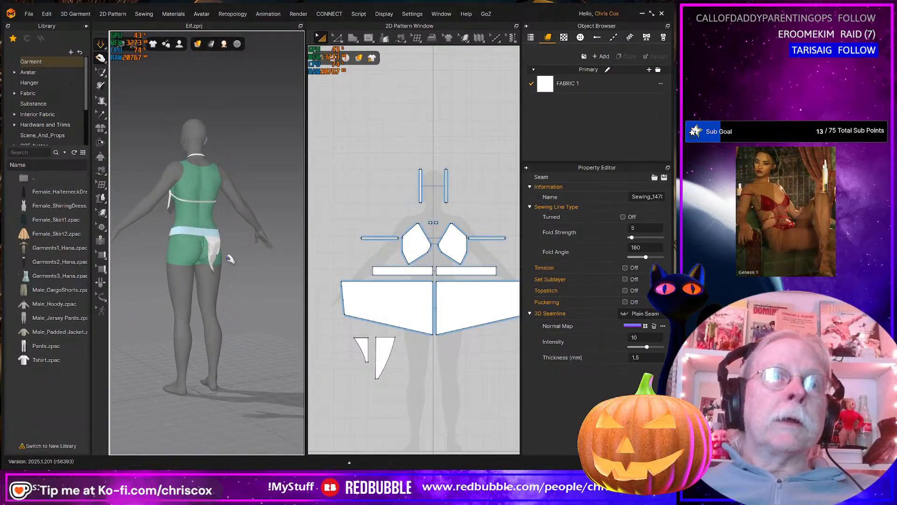
{"action": "left_click", "coordinate": [210, 264]}
{"action": "right_click_drag", "start_coordinate": [213, 275], "coordinate": [365, 311]}
Sew the back brief's short crotch edge to the front brief's short crotch edge and simulate the seam
{"action": "scroll", "coordinate": [390, 410], "scroll_direction": "up", "scroll_amount": 8}
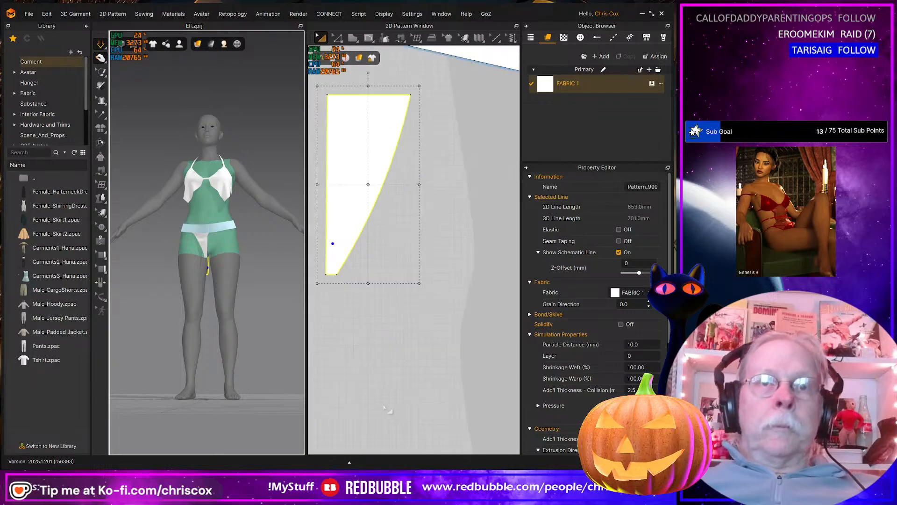
{"action": "middle_click_drag", "start_coordinate": [366, 336], "coordinate": [465, 383]}
{"action": "key", "text": "n"}
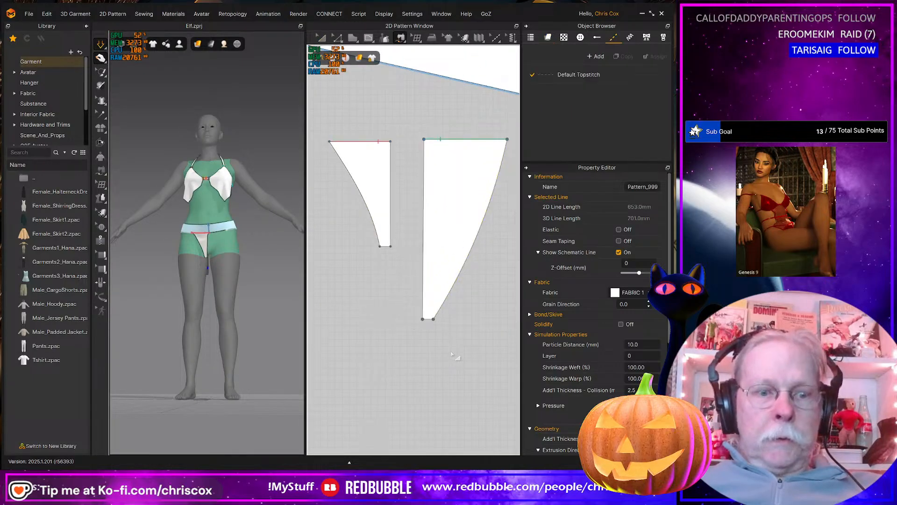
{"action": "left_click", "coordinate": [429, 317]}
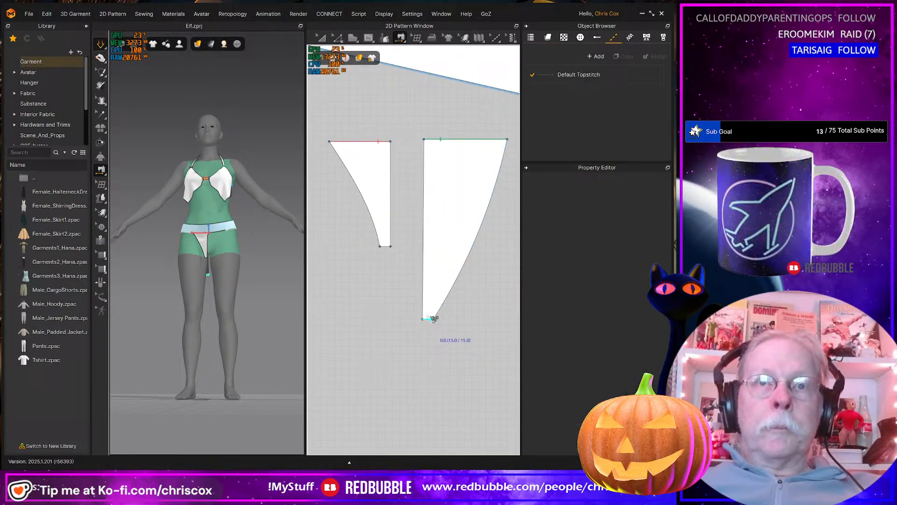
{"action": "left_click", "coordinate": [383, 253]}
{"action": "key", "text": "space"}
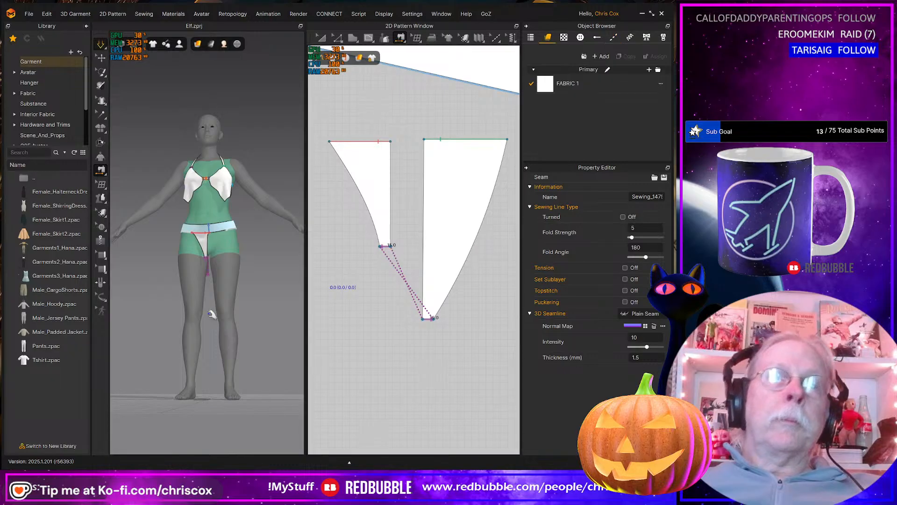
Copy the front and back brief halves together and mirror-paste them as symmetric patterns beside the originals
{"action": "right_click_drag", "start_coordinate": [207, 306], "coordinate": [243, 314]}
{"action": "left_click", "coordinate": [383, 221]}
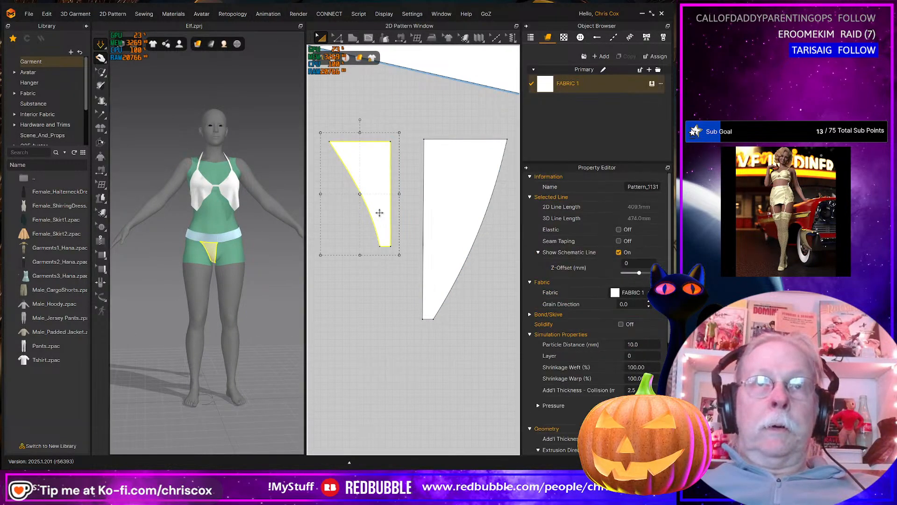
{"action": "left_click", "coordinate": [449, 220], "text": "shift"}
{"action": "scroll", "coordinate": [453, 223], "scroll_direction": "down", "scroll_amount": 3}
{"action": "scroll", "coordinate": [454, 223], "scroll_direction": "down", "scroll_amount": 4}
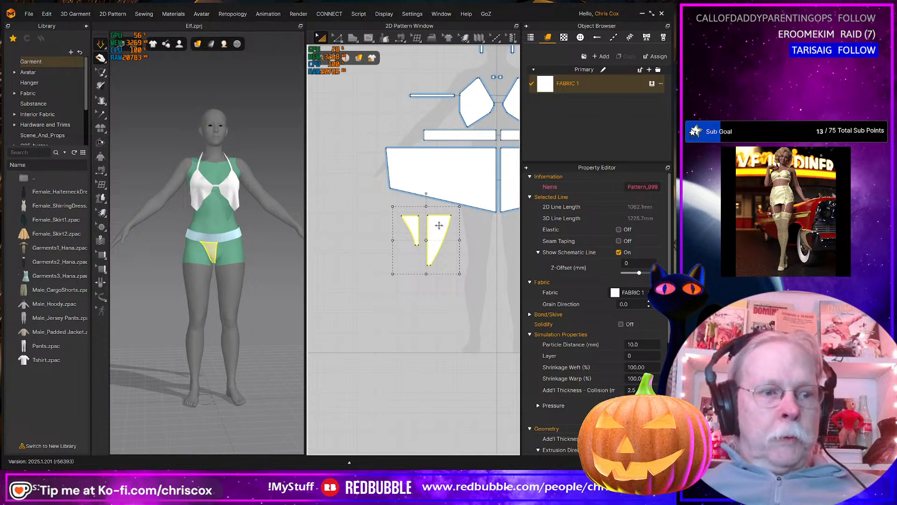
{"action": "key", "text": "ctrl+c"}
{"action": "key", "text": "ctrl+r"}
{"action": "left_click", "coordinate": [490, 266]}
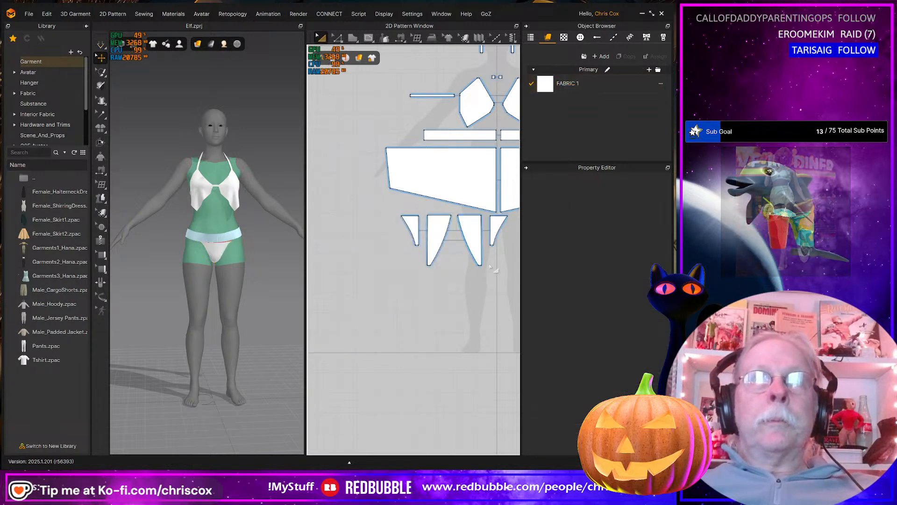
Sew the centre back edges of the two back briefs and the centre front edges of the two front briefs, and simulate
{"action": "key", "text": "n"}
{"action": "left_click", "coordinate": [482, 234]}
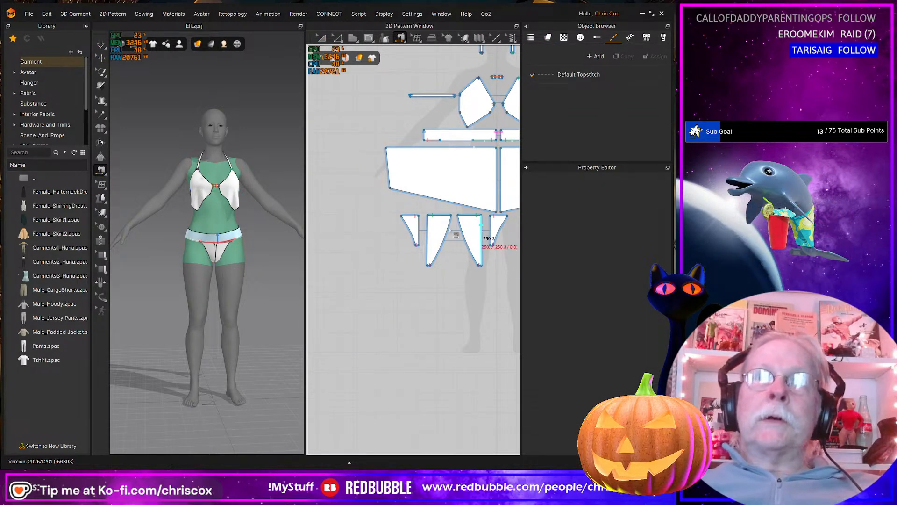
{"action": "left_click", "coordinate": [427, 238]}
{"action": "left_click", "coordinate": [419, 225]}
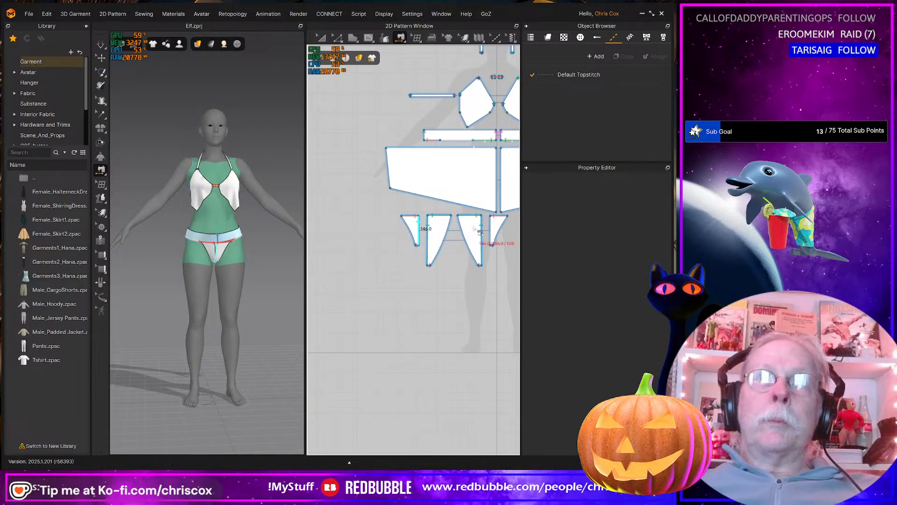
{"action": "left_click", "coordinate": [490, 227]}
{"action": "key", "text": "space"}
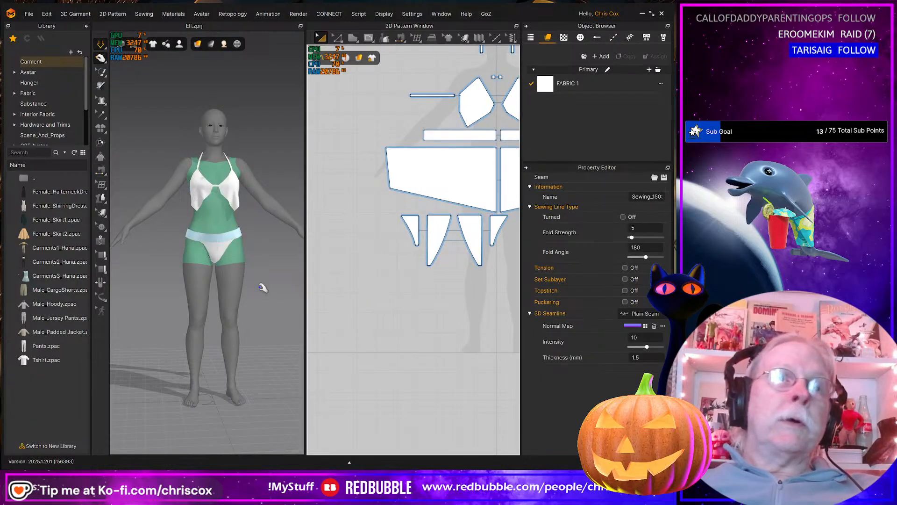
Adjust the back brief and both waistband halves at the avatar's back while the simulation runs
{"action": "right_click_drag", "start_coordinate": [261, 287], "coordinate": [282, 298]}
{"action": "left_click", "coordinate": [197, 257]}
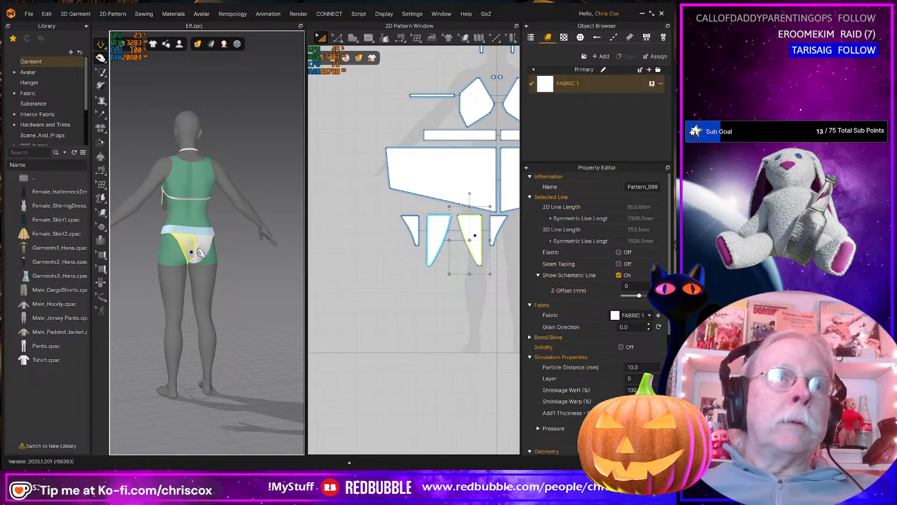
{"action": "scroll", "coordinate": [198, 251], "scroll_direction": "up", "scroll_amount": 2}
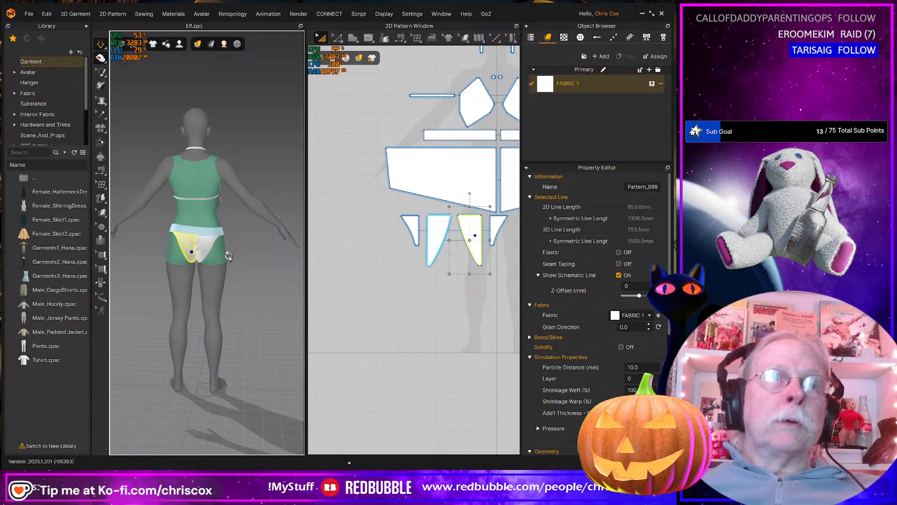
{"action": "left_click", "coordinate": [190, 234]}
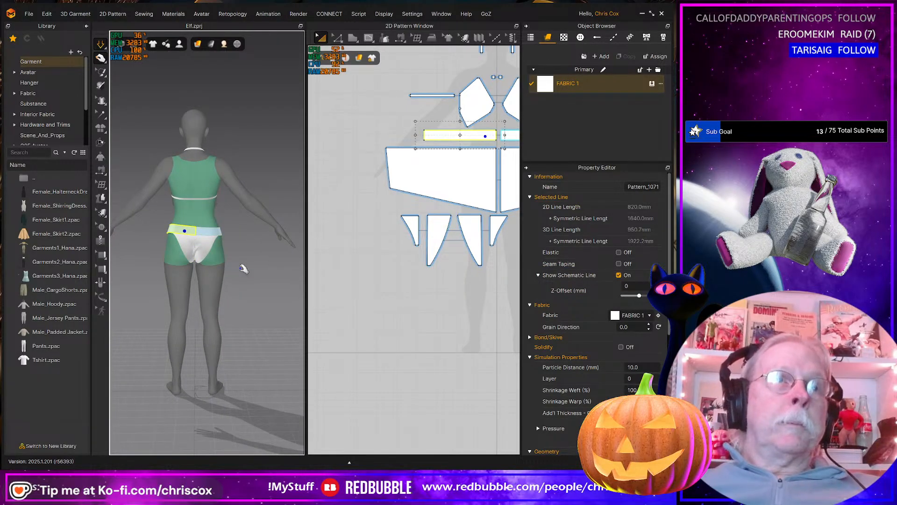
{"action": "left_click", "coordinate": [213, 234]}
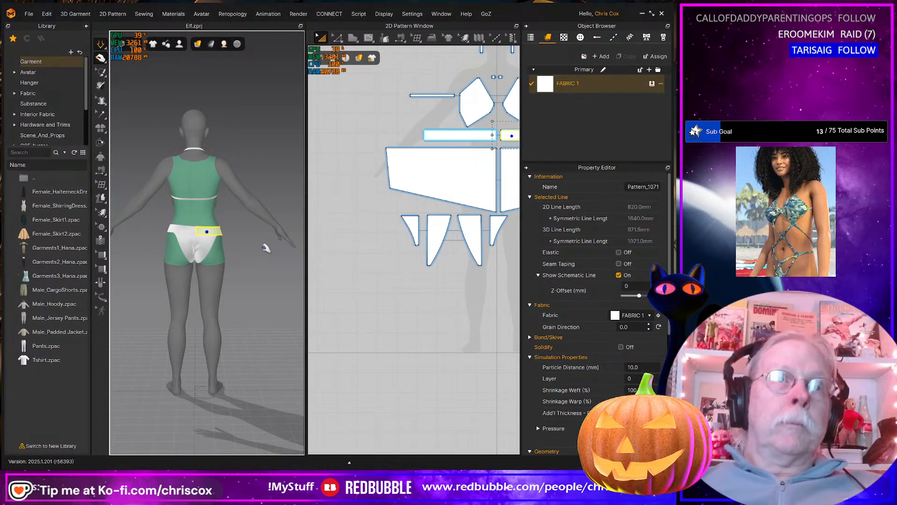
Strengthen both waistband halves and pull the band and back brief into place at the avatar's back during simulation
{"action": "key", "text": "b"}
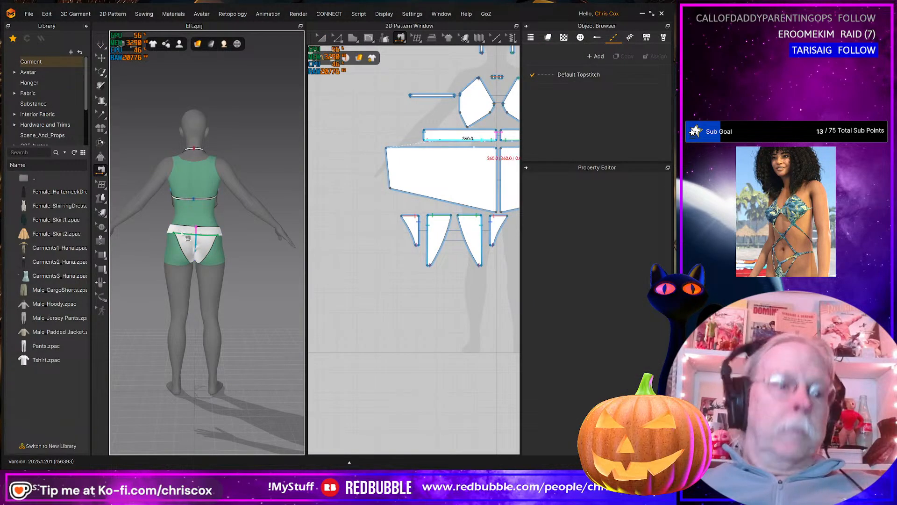
{"action": "key", "text": "q"}
{"action": "left_click", "coordinate": [181, 231]}
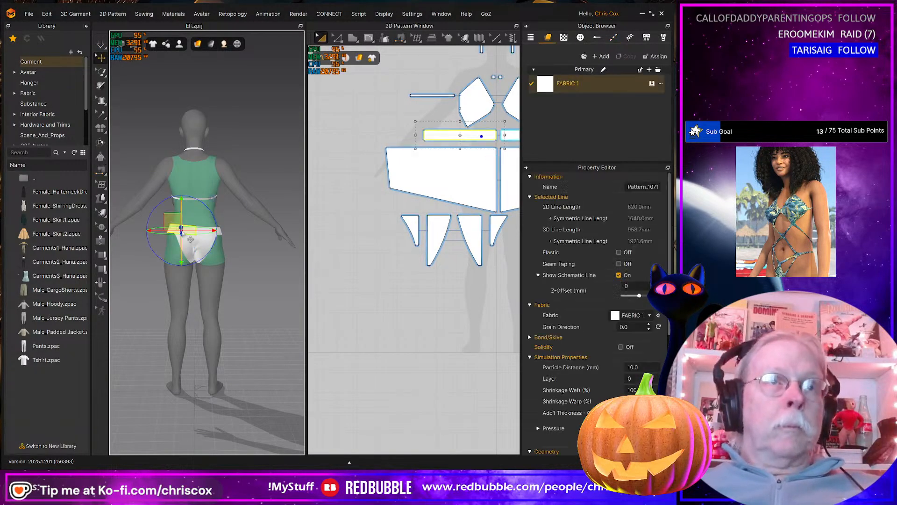
{"action": "left_click", "coordinate": [222, 235], "text": "shift"}
{"action": "key", "text": "space"}
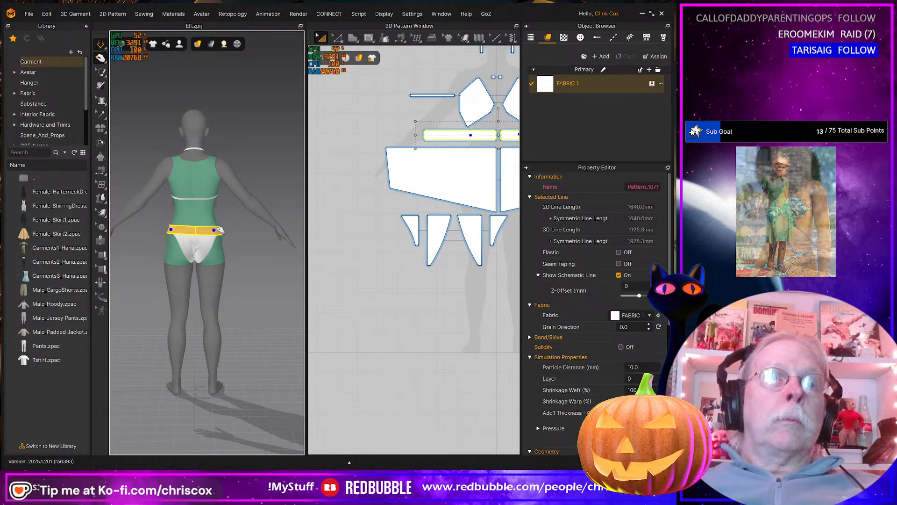
{"action": "left_click_drag", "start_coordinate": [210, 230], "coordinate": [218, 221]}
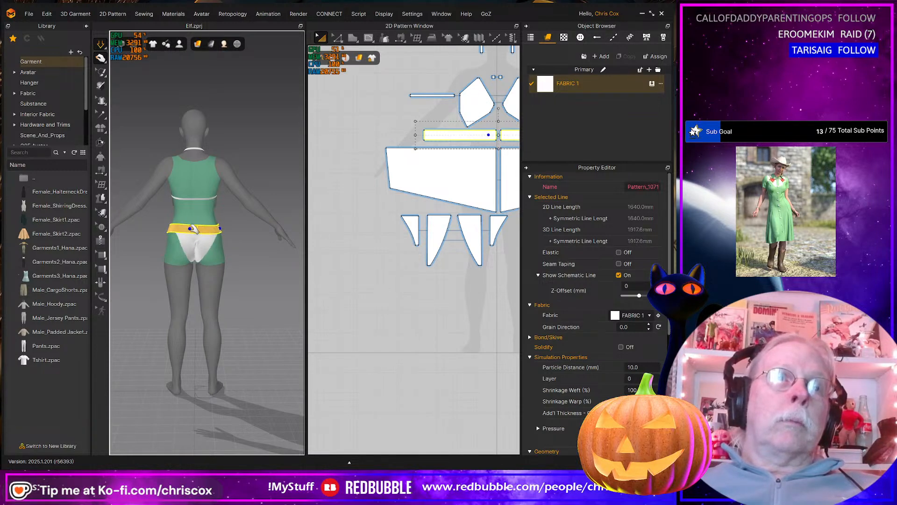
{"action": "left_click", "coordinate": [192, 263]}
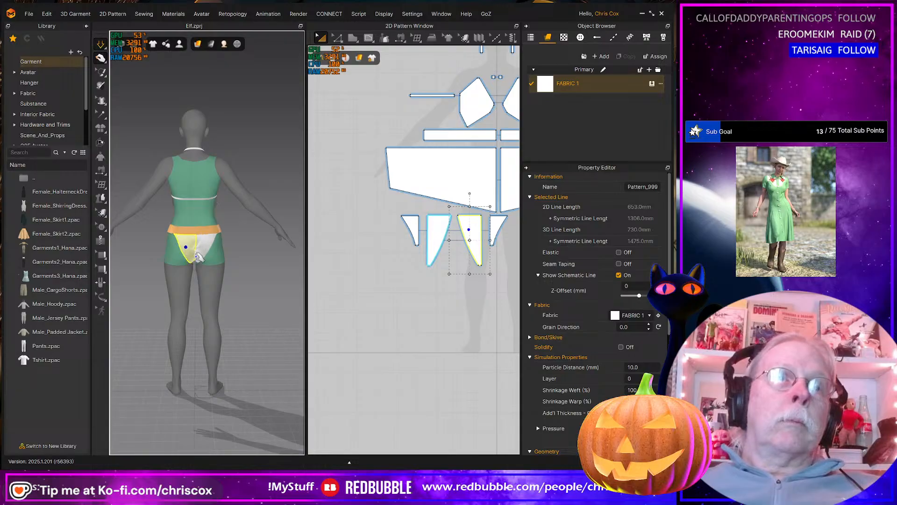
Adjust the front of the waistband and the front brief around the centre and crotch while the simulation runs
{"action": "right_click_drag", "start_coordinate": [217, 254], "coordinate": [74, 254]}
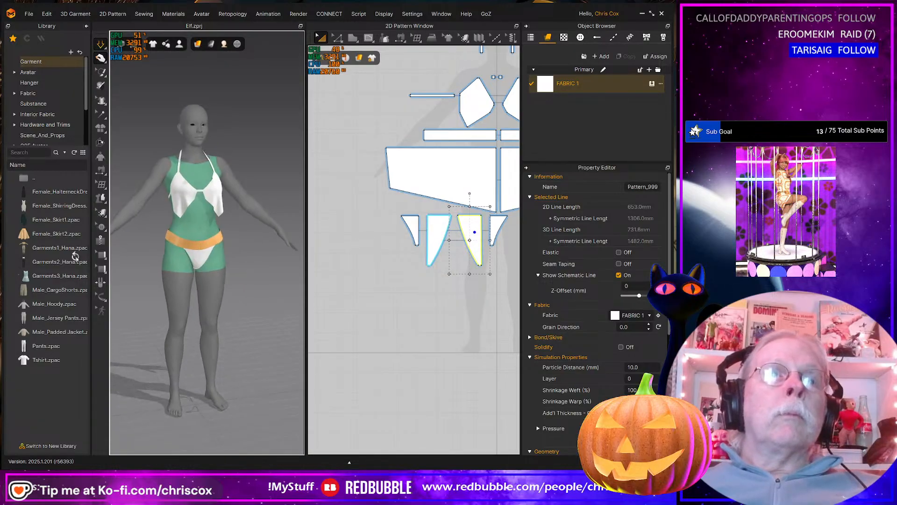
{"action": "scroll", "coordinate": [204, 271], "scroll_direction": "up", "scroll_amount": 6}
{"action": "right_click_drag", "start_coordinate": [230, 296], "coordinate": [234, 300]}
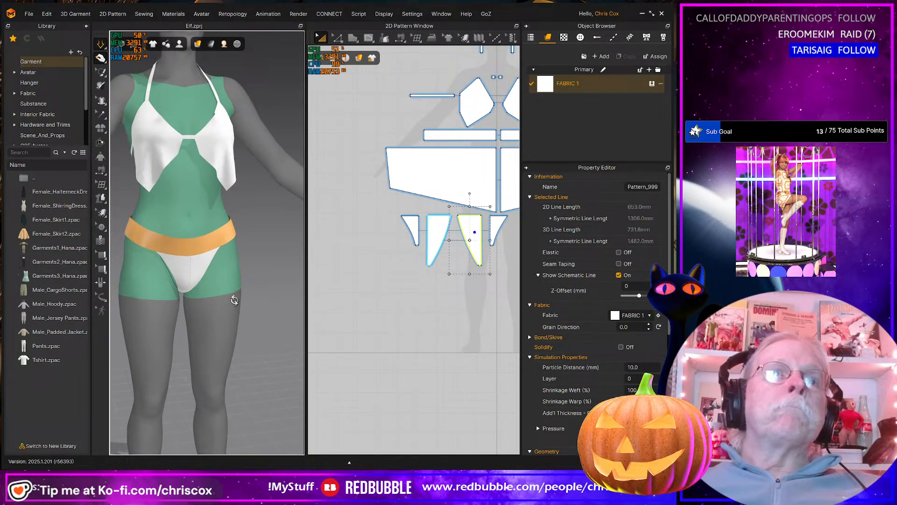
{"action": "left_click", "coordinate": [174, 238]}
{"action": "left_click", "coordinate": [186, 238]}
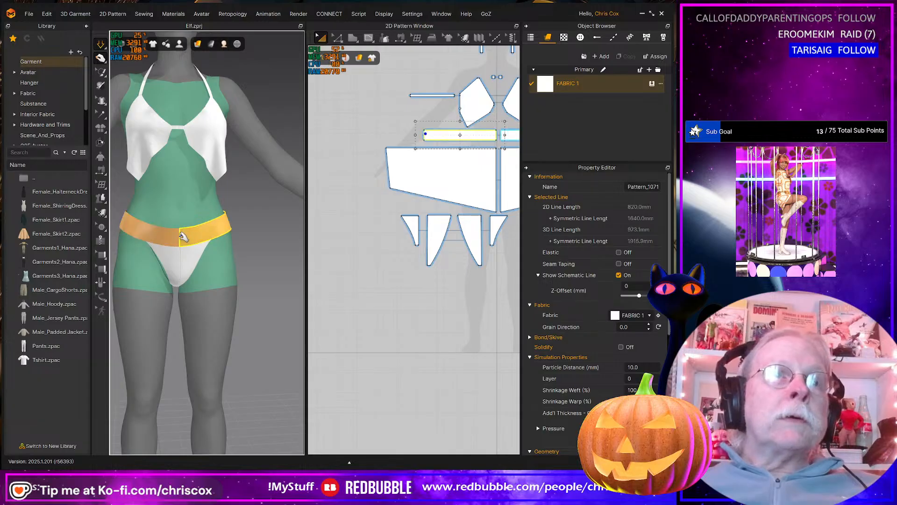
{"action": "left_click", "coordinate": [184, 290]}
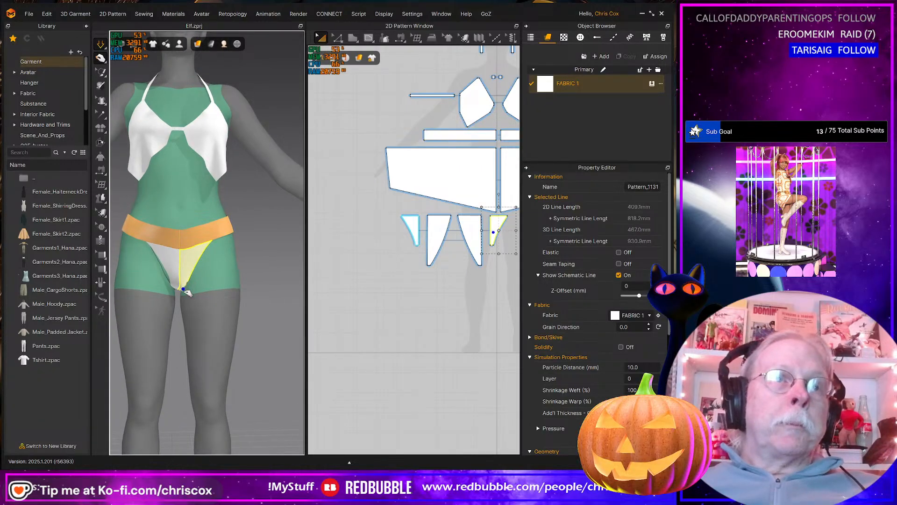
{"action": "left_click", "coordinate": [173, 281]}
{"action": "right_click_drag", "start_coordinate": [176, 303], "coordinate": [186, 280]}
{"action": "left_click", "coordinate": [189, 292]}
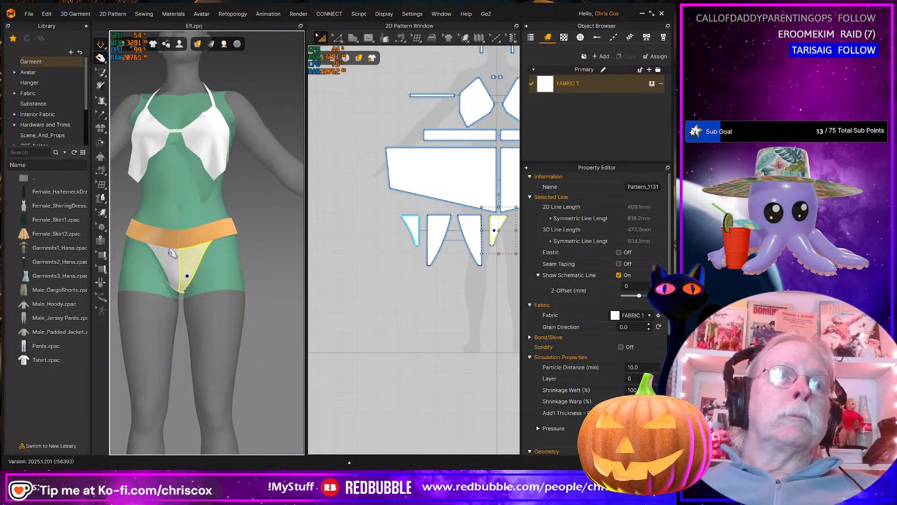
{"action": "mouse_move", "coordinate": [187, 264]}
{"action": "right_mouse_down"}
{"action": "mouse_move", "coordinate": [202, 276]}
{"action": "mouse_move", "coordinate": [189, 281]}
{"action": "right_mouse_up"}
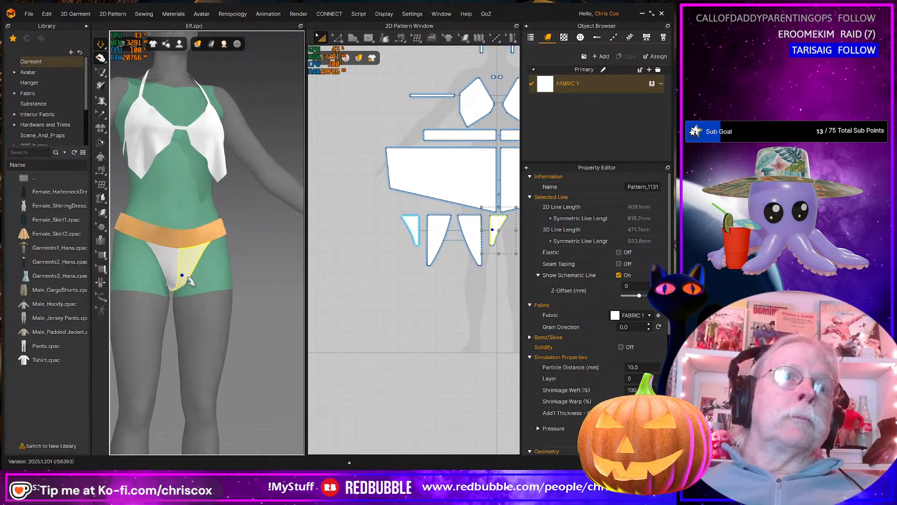
{"action": "left_click", "coordinate": [180, 229]}
{"action": "left_click", "coordinate": [192, 236]}
{"action": "scroll", "coordinate": [194, 238], "scroll_direction": "down", "scroll_amount": 5}
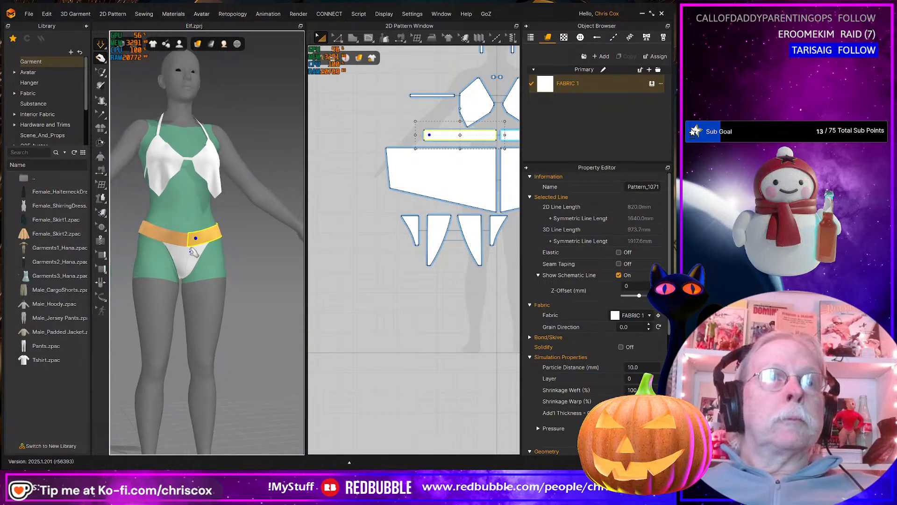
{"action": "right_click_drag", "start_coordinate": [196, 238], "coordinate": [205, 258]}
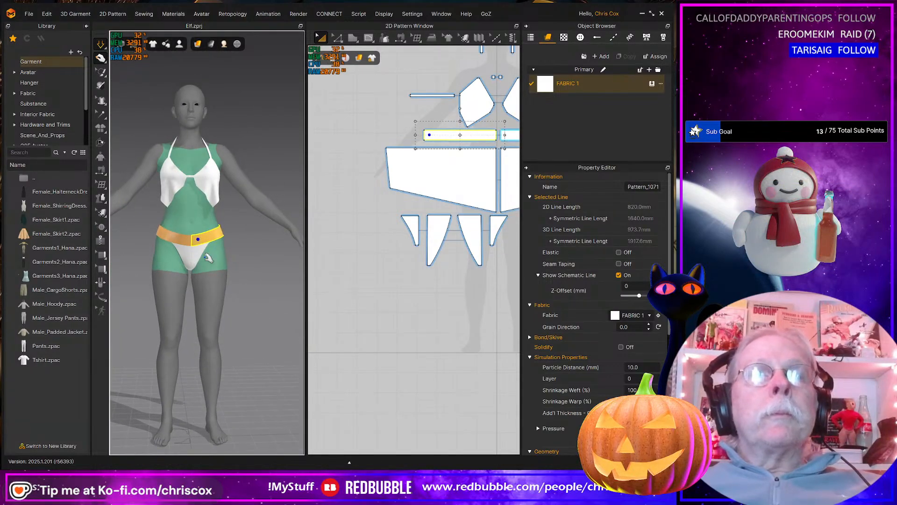
Show both hidden skirt panels in 3D again and activate them so they drape from the waistband in the running simulation
{"action": "left_click", "coordinate": [461, 186]}
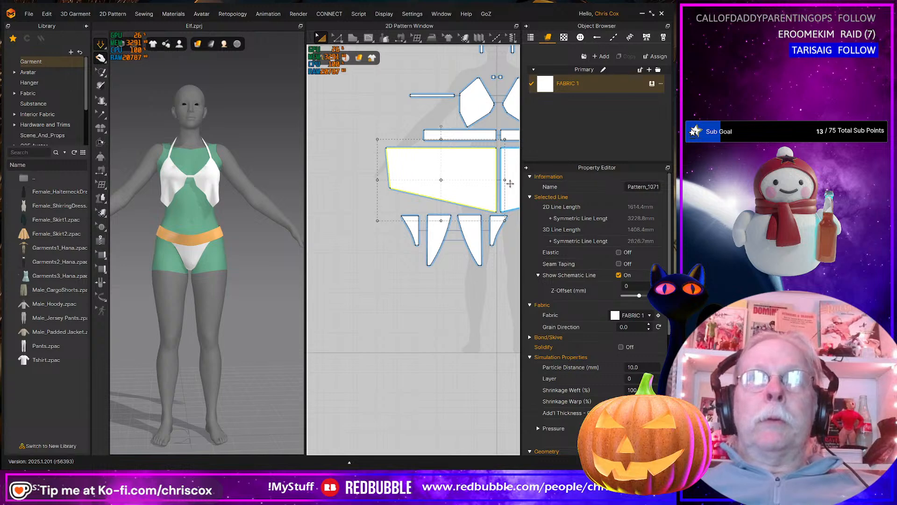
{"action": "left_click", "coordinate": [510, 184], "text": "shift"}
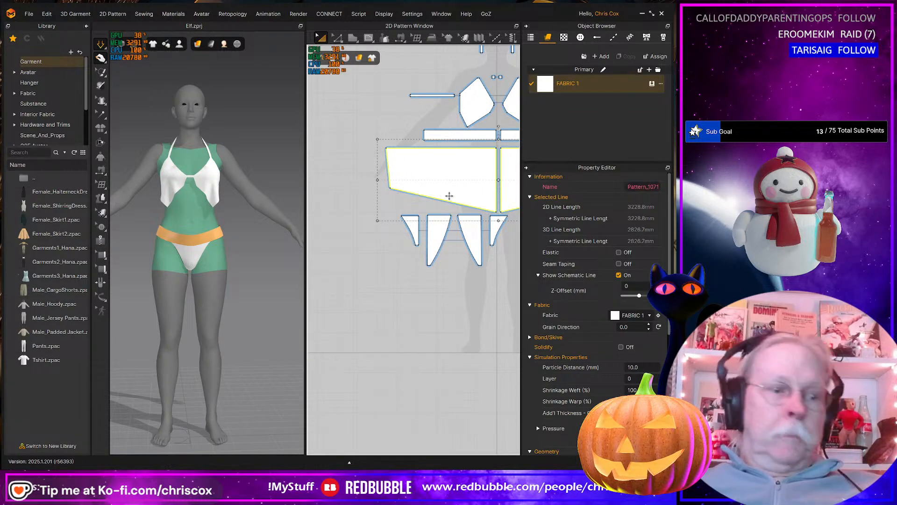
{"action": "key", "text": "shift+q"}
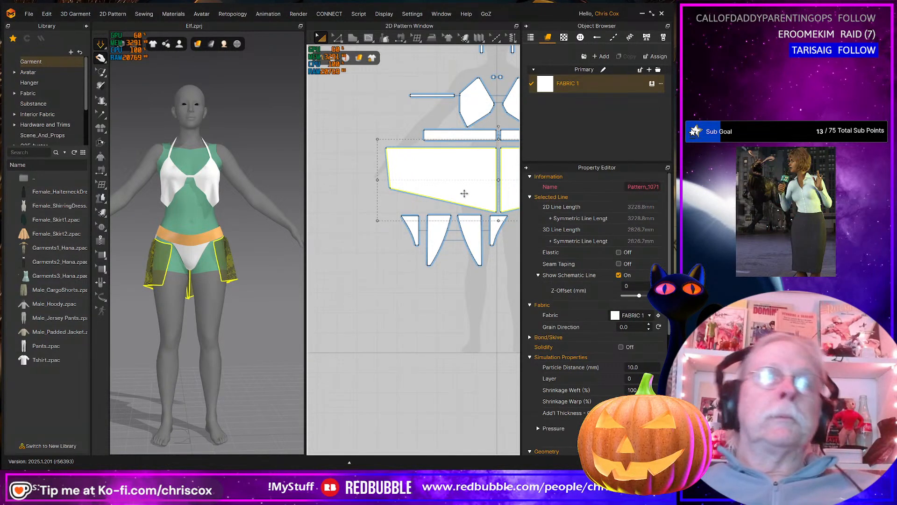
{"action": "right_click", "coordinate": [467, 188]}
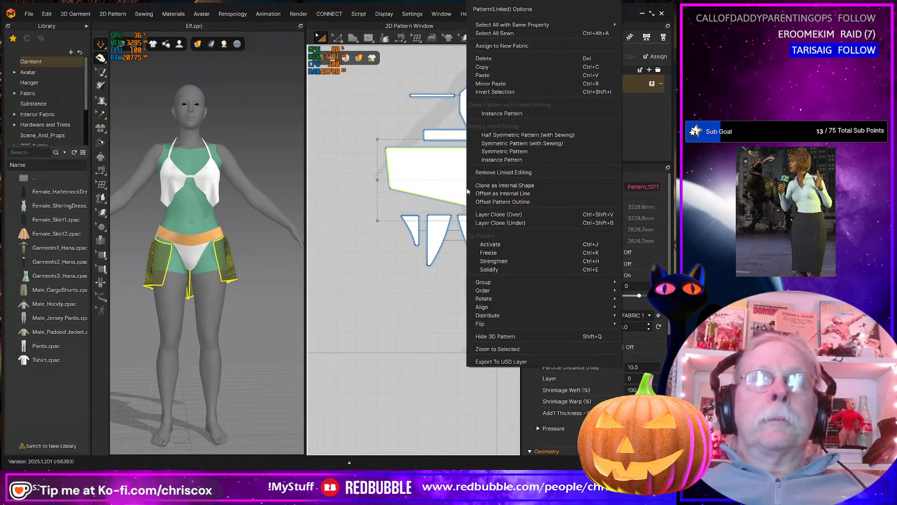
{"action": "left_click", "coordinate": [496, 253]}
{"action": "right_click_drag", "start_coordinate": [205, 299], "coordinate": [234, 317]}
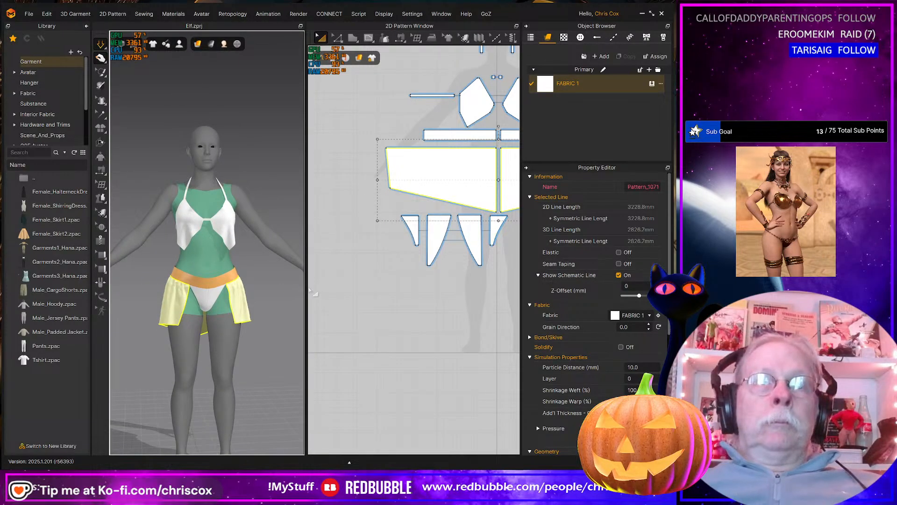
Widen the 3D window and examine how the skirt, briefs and top sit on the avatar alongside their 2D patterns
{"action": "left_click_drag", "start_coordinate": [305, 287], "coordinate": [381, 261]}
{"action": "scroll", "coordinate": [308, 267], "scroll_direction": "down", "scroll_amount": 3}
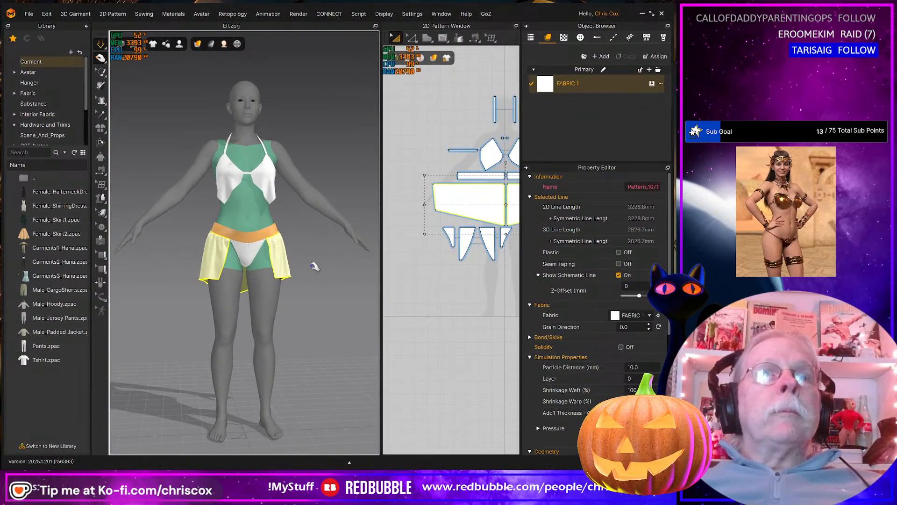
{"action": "scroll", "coordinate": [309, 270], "scroll_direction": "up", "scroll_amount": 5}
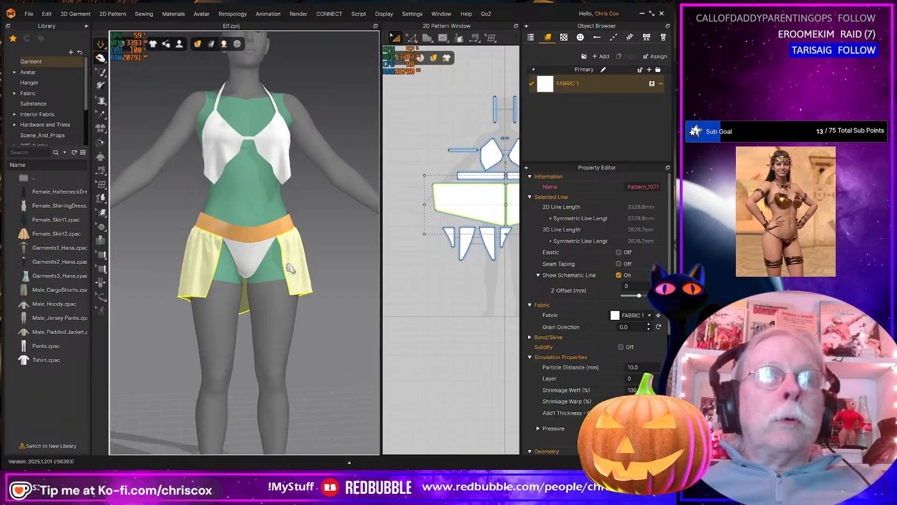
{"action": "mouse_move", "coordinate": [289, 268]}
{"action": "right_mouse_down"}
{"action": "mouse_move", "coordinate": [327, 272]}
{"action": "mouse_move", "coordinate": [295, 270]}
{"action": "right_mouse_up"}
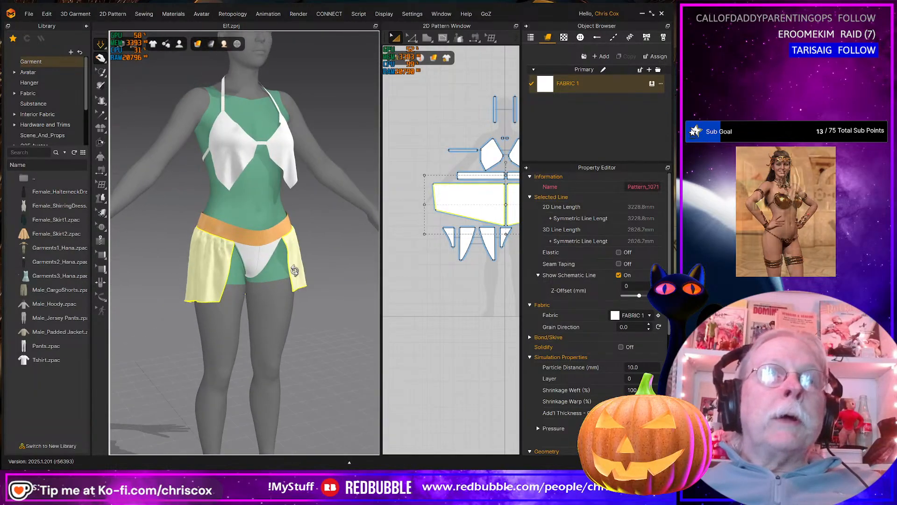
{"action": "left_click", "coordinate": [234, 179]}
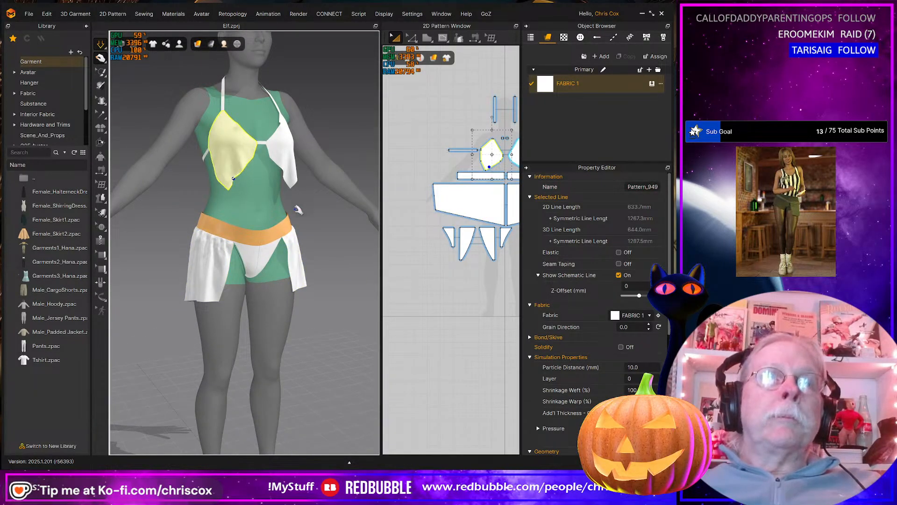
{"action": "scroll", "coordinate": [297, 210], "scroll_direction": "down", "scroll_amount": 3}
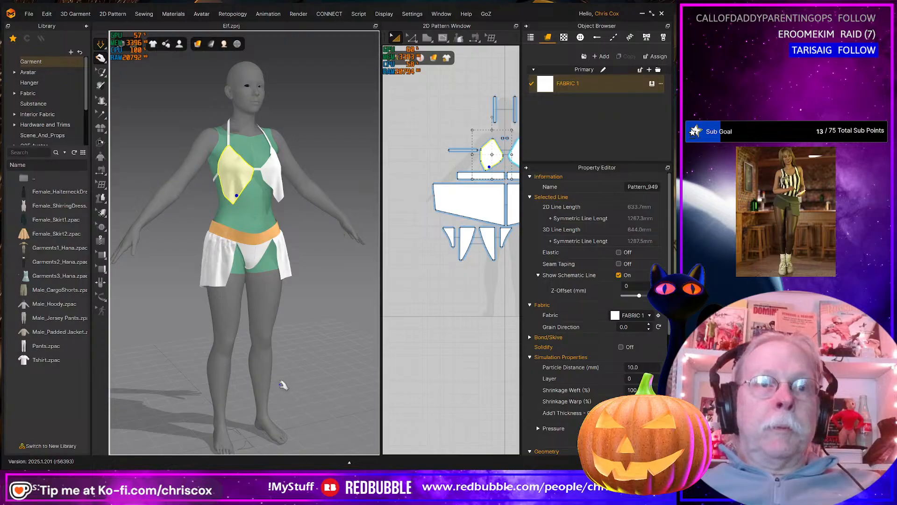
{"action": "middle_click_drag", "start_coordinate": [283, 385], "coordinate": [276, 351]}
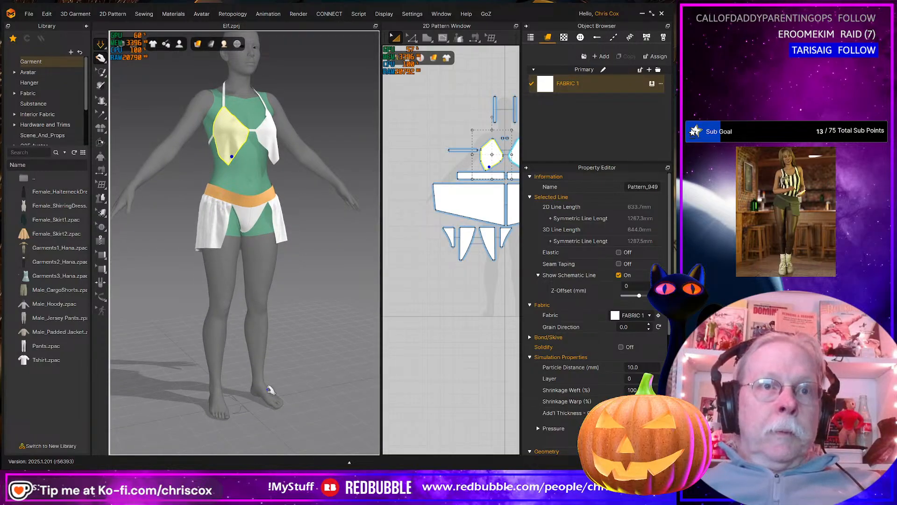
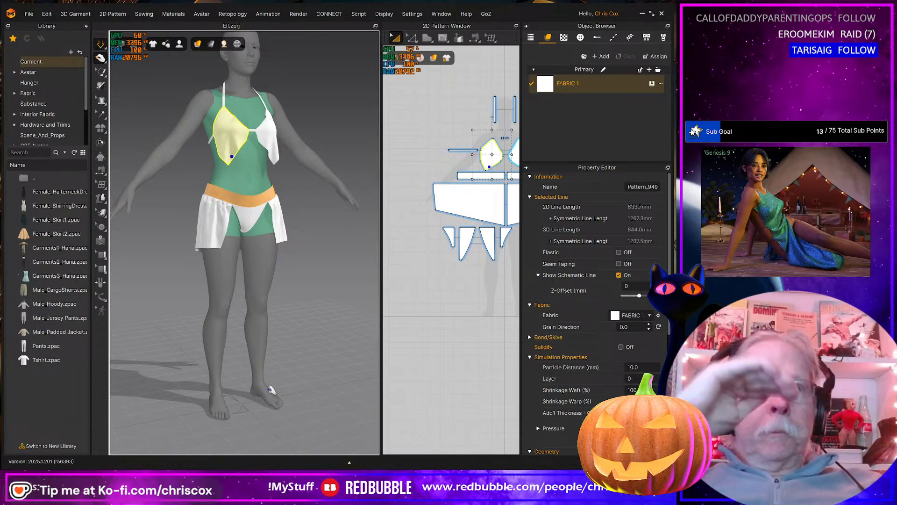
{"action": "middle_click_drag", "start_coordinate": [438, 345], "coordinate": [396, 343]}
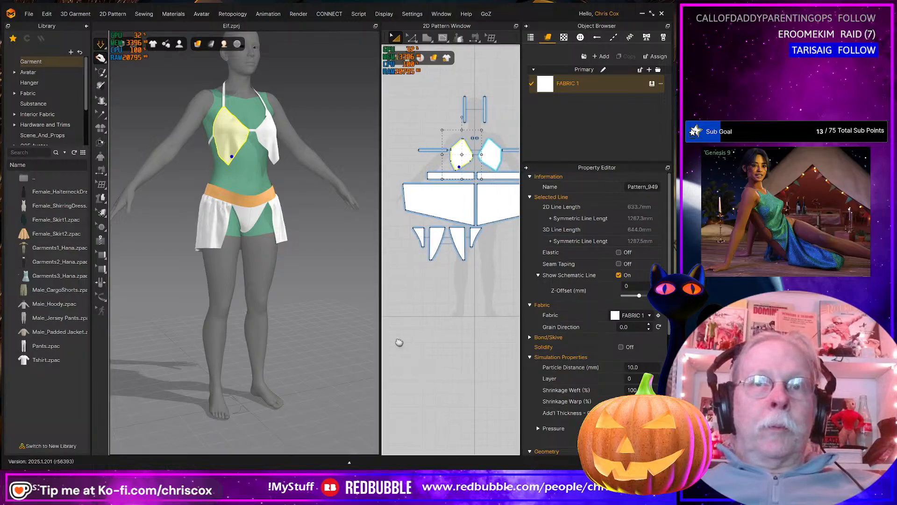
{"action": "scroll", "coordinate": [448, 330], "scroll_direction": "up", "scroll_amount": 5}
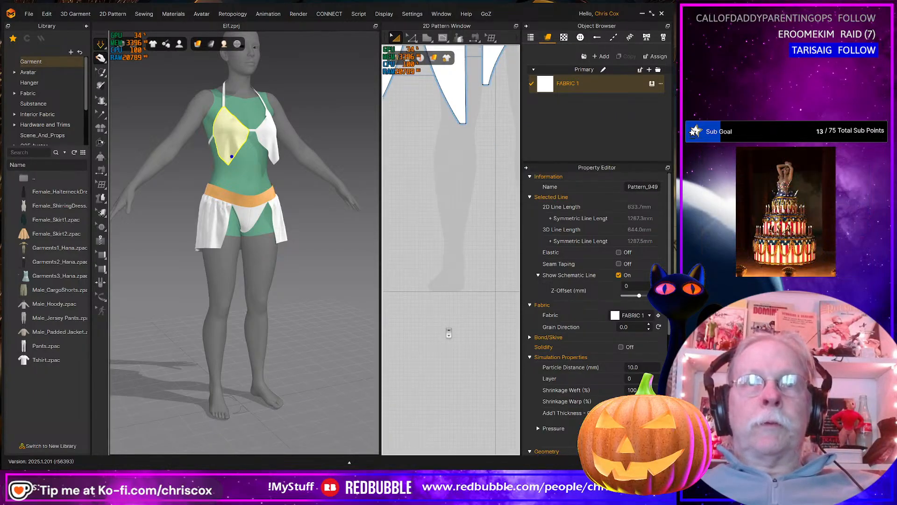
{"action": "scroll", "coordinate": [440, 306], "scroll_direction": "down", "scroll_amount": 3}
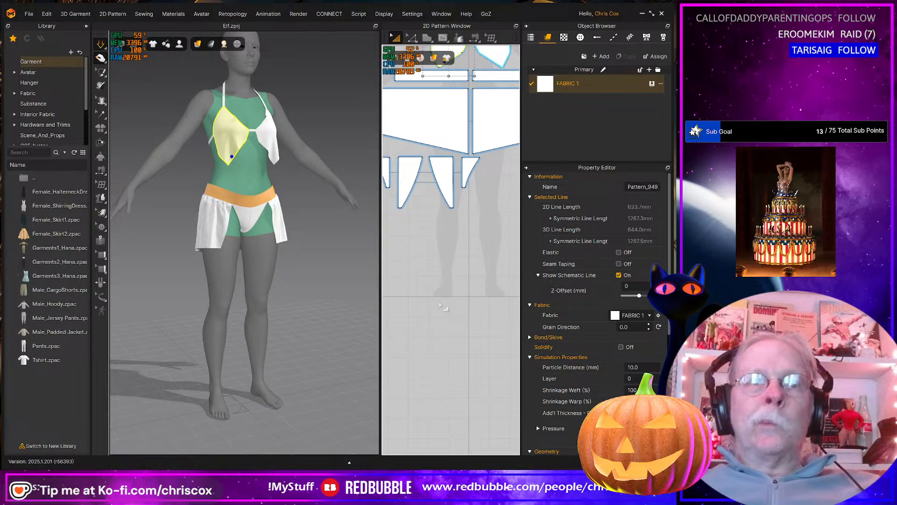
{"action": "right_click_drag", "start_coordinate": [326, 305], "coordinate": [290, 311]}
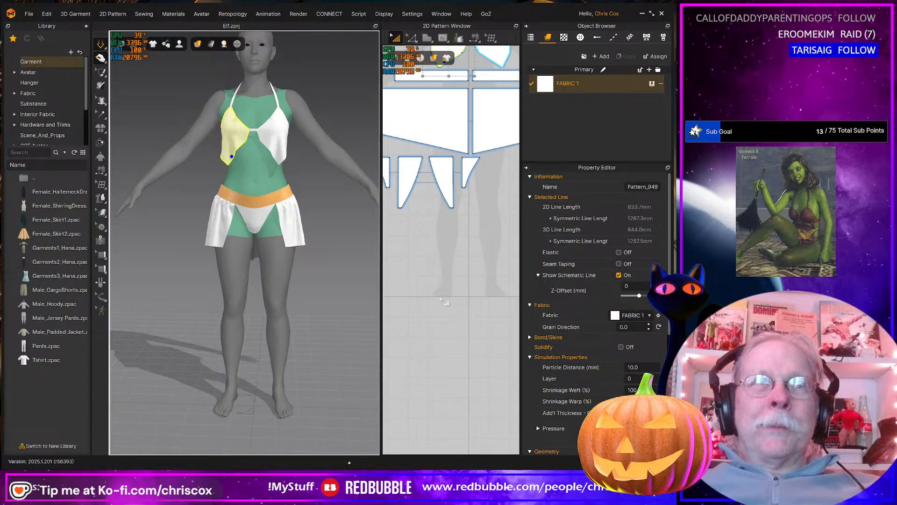
{"action": "right_click_drag", "start_coordinate": [281, 324], "coordinate": [298, 315]}
{"action": "scroll", "coordinate": [452, 314], "scroll_direction": "down", "scroll_amount": 5}
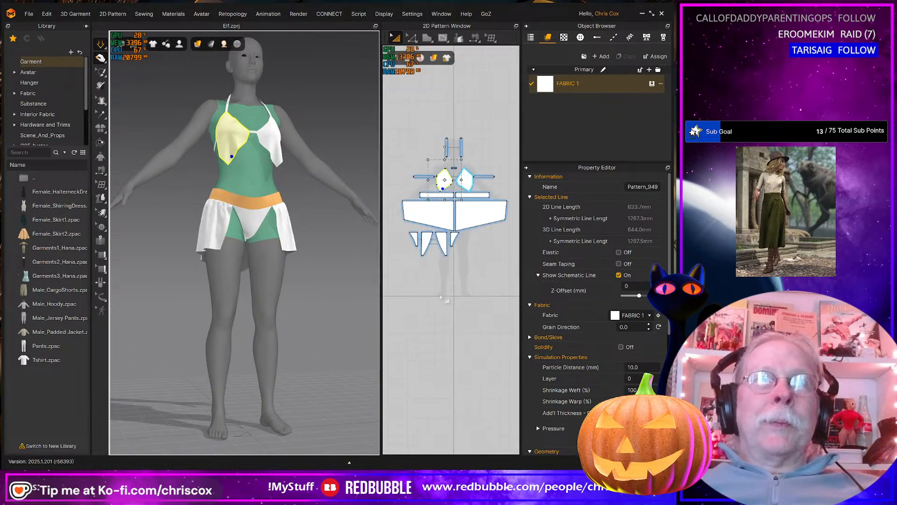
{"action": "scroll", "coordinate": [451, 312], "scroll_direction": "up", "scroll_amount": 5}
{"action": "middle_click_drag", "start_coordinate": [434, 287], "coordinate": [430, 398]}
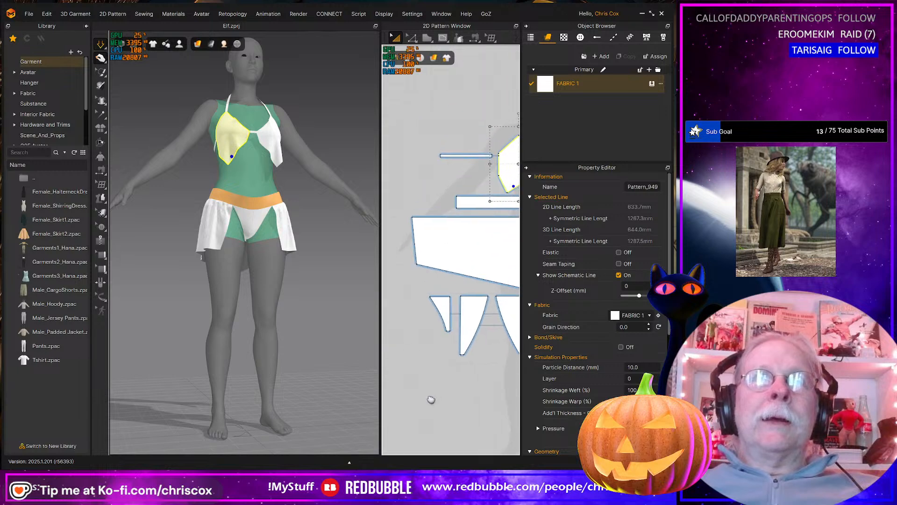
{"action": "middle_click_drag", "start_coordinate": [450, 240], "coordinate": [518, 264]}
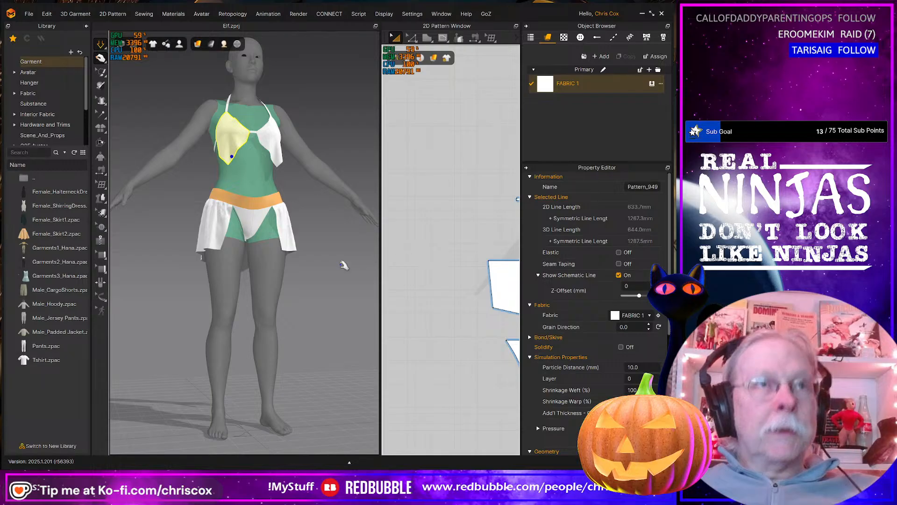
Draw a narrow upright rectangular pattern piece for the forearm in the empty area beside the skirt panel
{"action": "right_click_drag", "start_coordinate": [151, 176], "coordinate": [195, 201]}
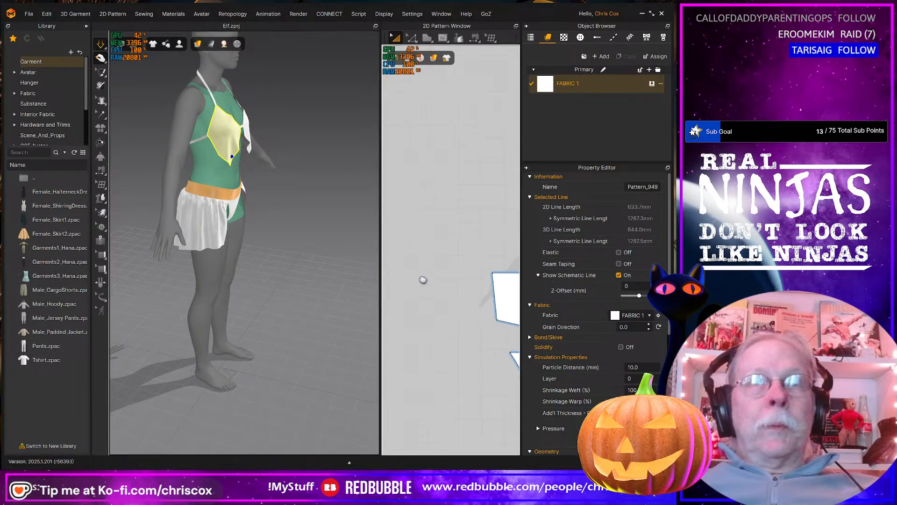
{"action": "middle_click_drag", "start_coordinate": [437, 235], "coordinate": [442, 277]}
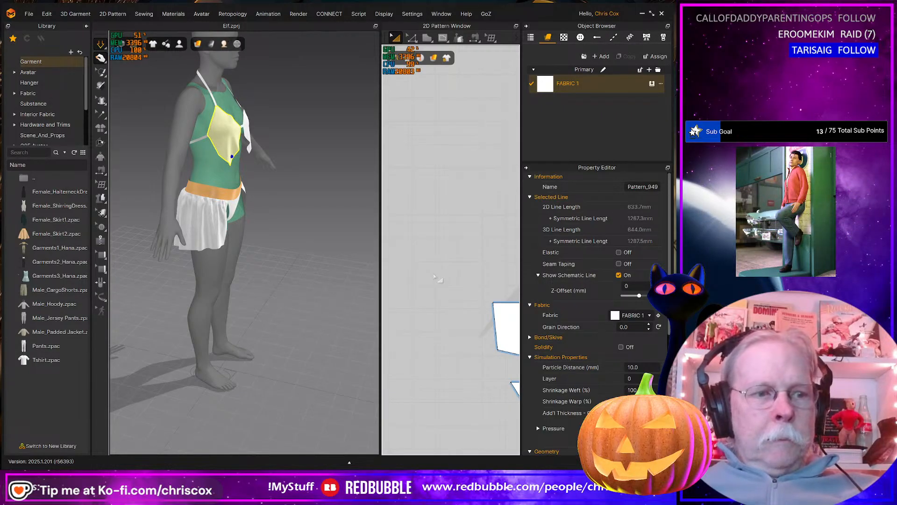
{"action": "key", "text": "s"}
{"action": "left_click_drag", "start_coordinate": [441, 264], "coordinate": [457, 307]}
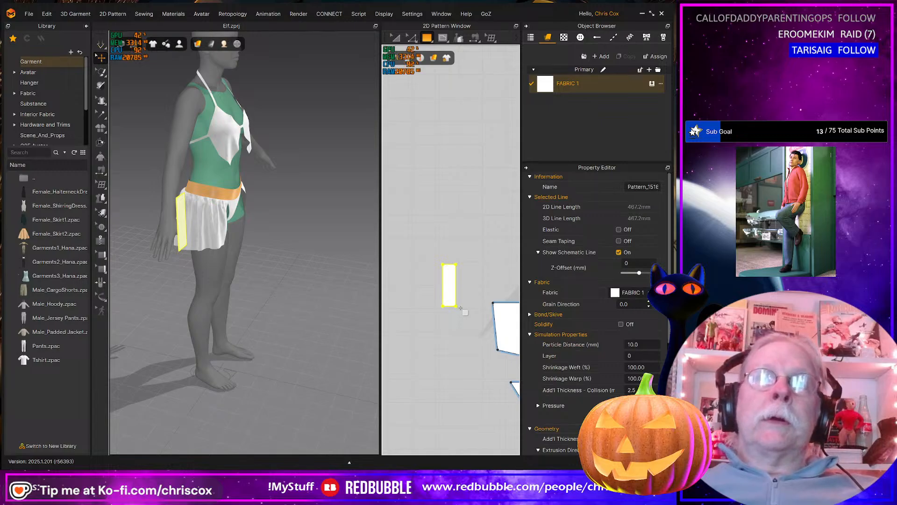
{"action": "scroll", "coordinate": [461, 308], "scroll_direction": "up", "scroll_amount": 3}
{"action": "right_click_drag", "start_coordinate": [463, 310], "coordinate": [488, 346]}
Move the rectangle's two upper corners outward so the piece tapers towards its lower edge
{"action": "key", "text": "z"}
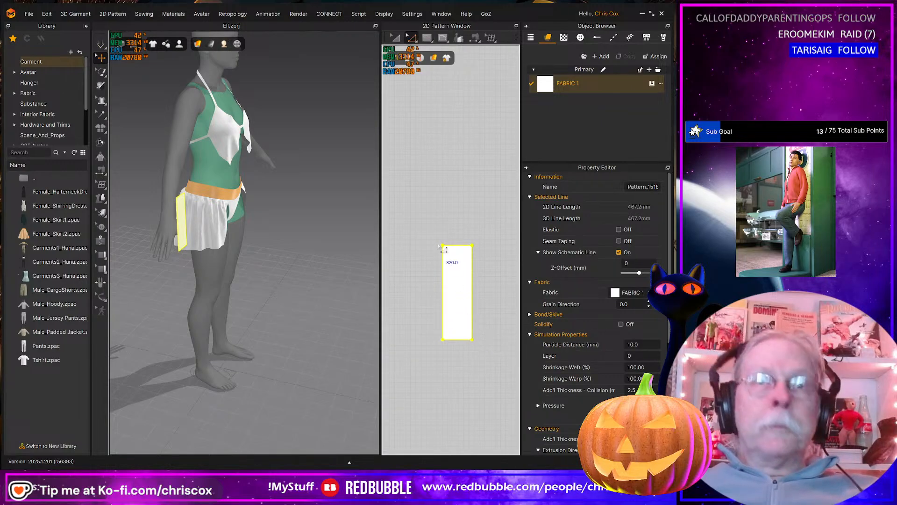
{"action": "left_click", "coordinate": [443, 246]}
{"action": "left_click_drag", "start_coordinate": [443, 246], "coordinate": [477, 245]}
{"action": "middle_click_drag", "start_coordinate": [481, 248], "coordinate": [457, 253]}
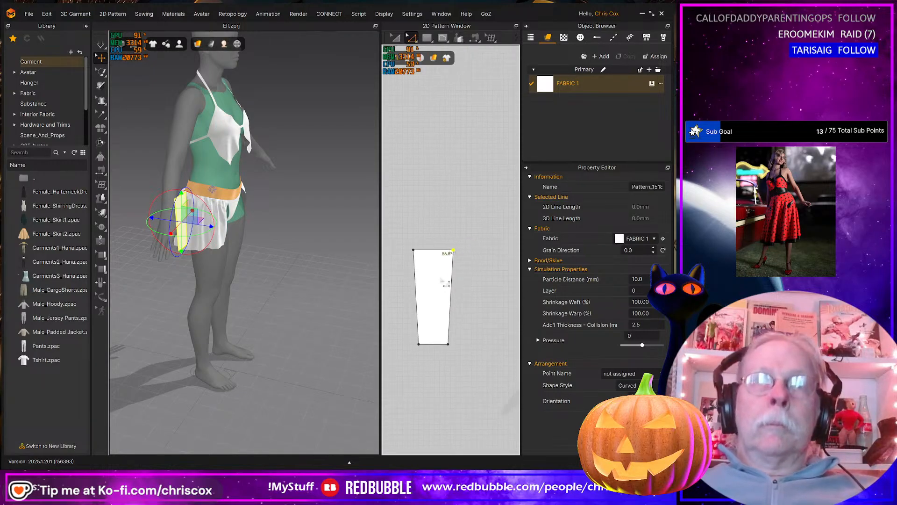
Try placing a pasted copy of the tapered piece beside the original, and undo it
{"action": "key", "text": "a"}
{"action": "left_click", "coordinate": [436, 286]}
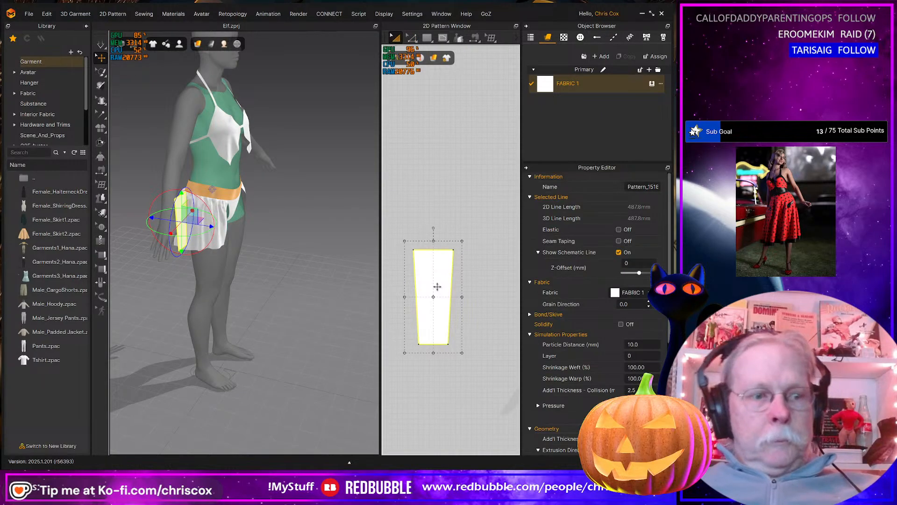
{"action": "key", "text": "ctrl+c"}
{"action": "key", "text": "ctrl+v"}
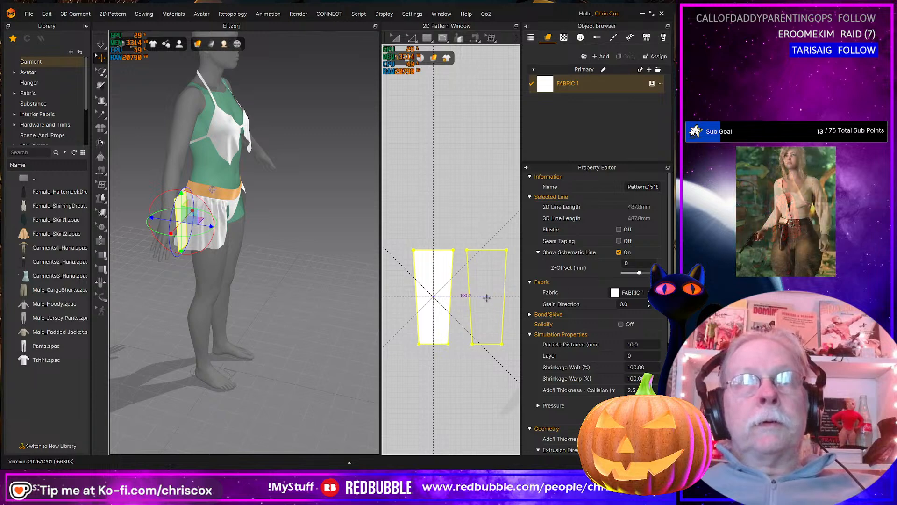
{"action": "left_click", "coordinate": [490, 303]}
{"action": "key", "text": "ctrl+z"}
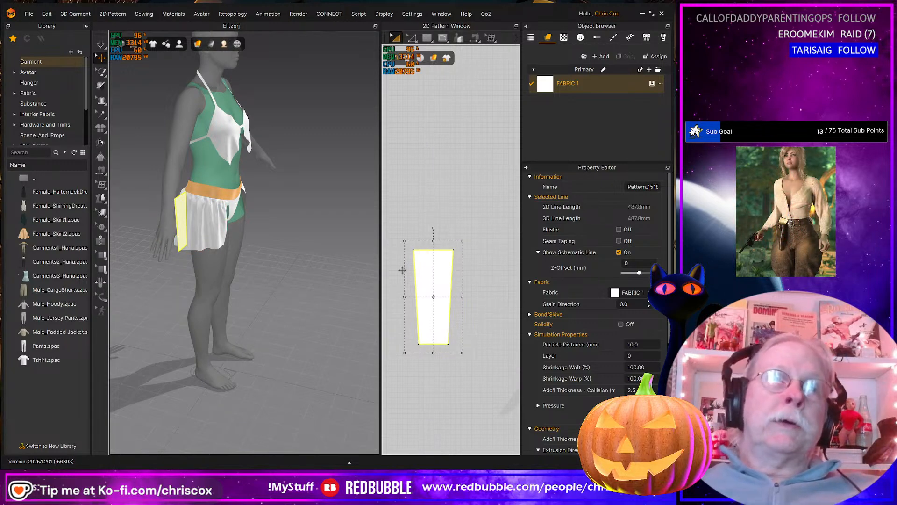
Rotate the tapered piece in 3D to face forward and tilt it to match the slope of the avatar's right arm
{"action": "left_click", "coordinate": [189, 206]}
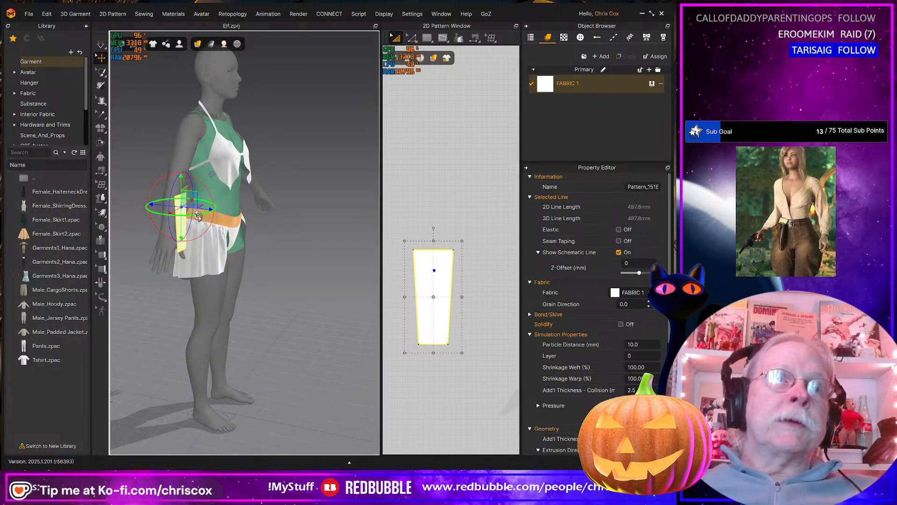
{"action": "left_click_drag", "start_coordinate": [186, 214], "coordinate": [165, 211]}
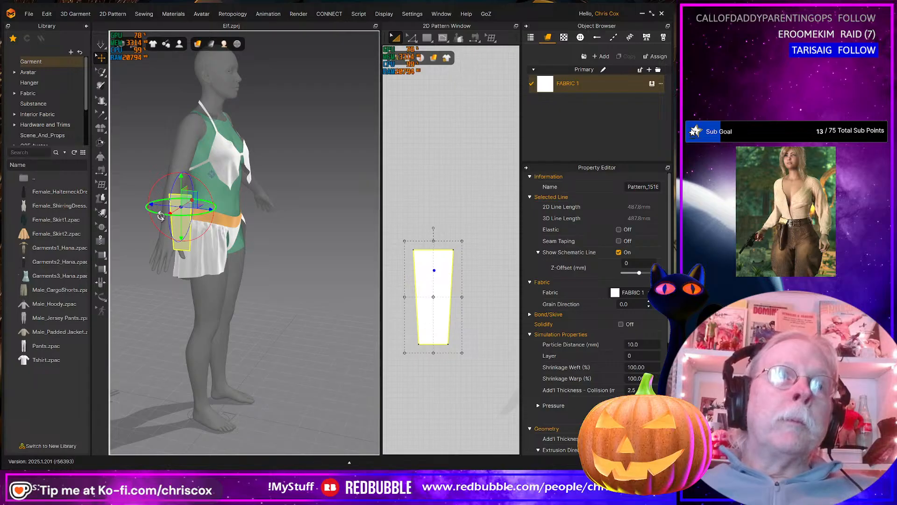
{"action": "right_click_drag", "start_coordinate": [226, 247], "coordinate": [210, 207]}
{"action": "left_click_drag", "start_coordinate": [195, 174], "coordinate": [230, 218]}
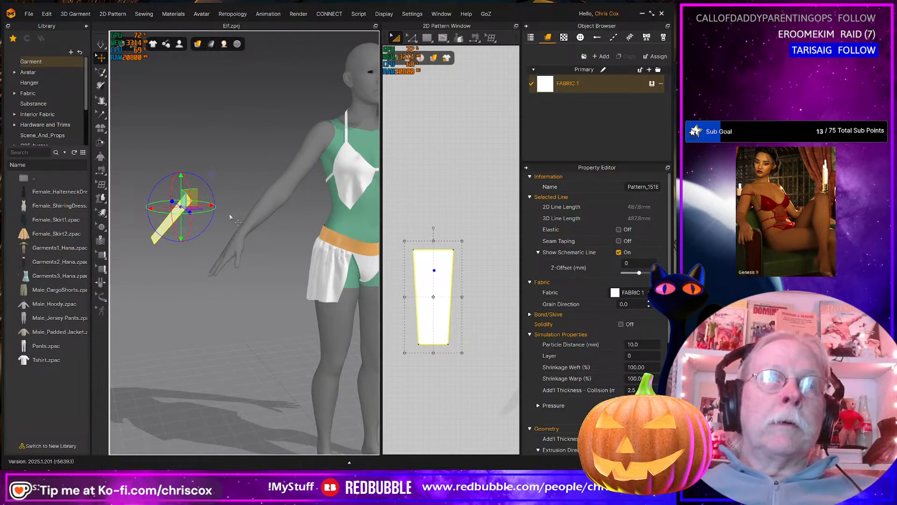
Move the tilted piece in front of the avatar's right forearm near the wrist and refine its rotation from several angles
{"action": "left_click_drag", "start_coordinate": [191, 197], "coordinate": [280, 201]}
{"action": "right_click_drag", "start_coordinate": [280, 219], "coordinate": [332, 237]}
{"action": "left_click_drag", "start_coordinate": [186, 158], "coordinate": [138, 160]}
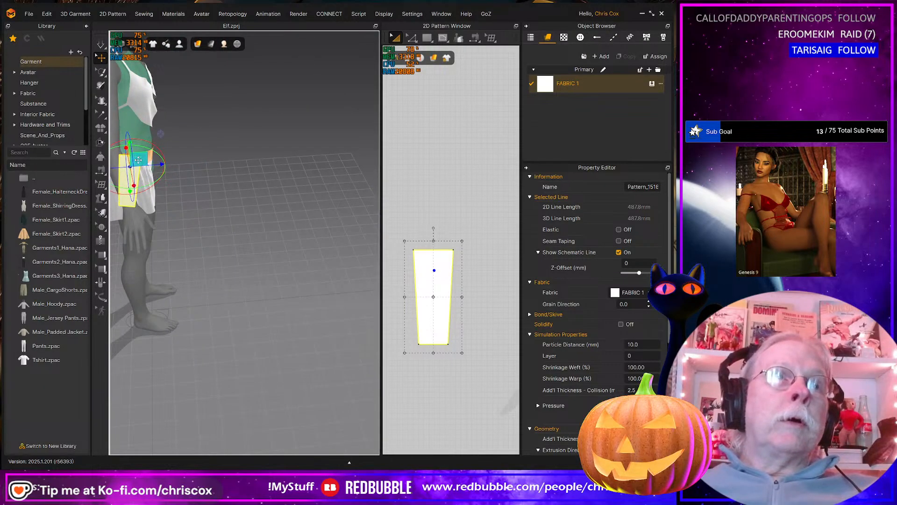
{"action": "left_click_drag", "start_coordinate": [156, 180], "coordinate": [164, 172]}
{"action": "right_click_drag", "start_coordinate": [163, 155], "coordinate": [144, 160]}
{"action": "left_click_drag", "start_coordinate": [144, 154], "coordinate": [138, 150]}
{"action": "right_click_drag", "start_coordinate": [144, 159], "coordinate": [96, 112]}
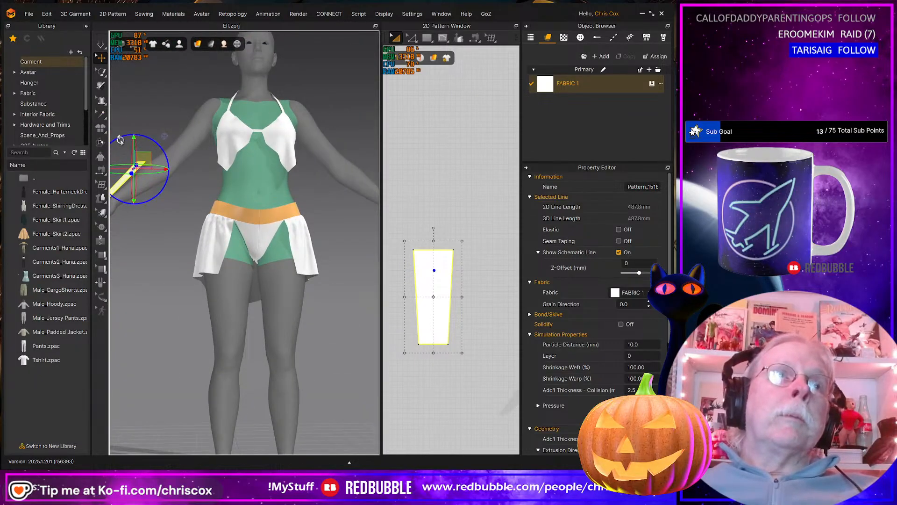
{"action": "right_click_drag", "start_coordinate": [120, 143], "coordinate": [219, 149]}
{"action": "left_click_drag", "start_coordinate": [225, 156], "coordinate": [225, 155]}
{"action": "right_click_drag", "start_coordinate": [225, 156], "coordinate": [245, 207]}
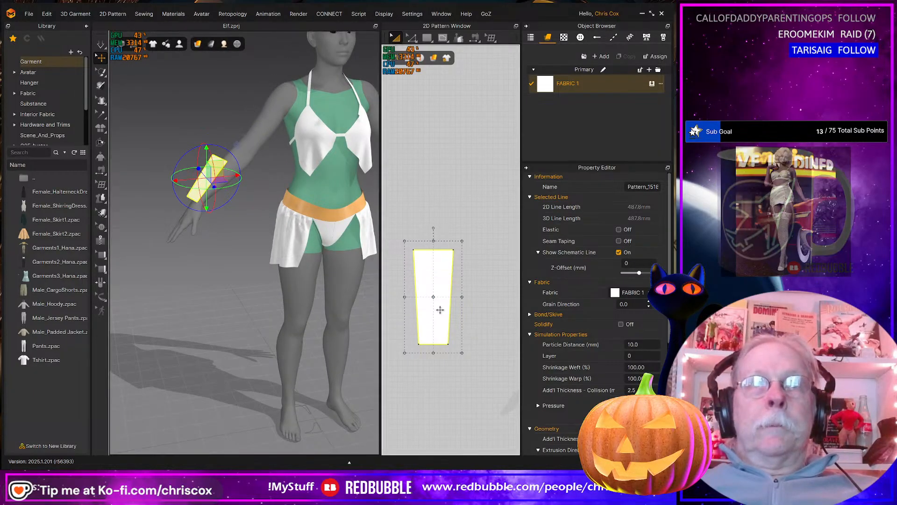
Copy the tapered bracer piece and paste the duplicate just to its left in the 2D pattern layout
{"action": "scroll", "coordinate": [447, 318], "scroll_direction": "down", "scroll_amount": 2}
{"action": "scroll", "coordinate": [447, 318], "scroll_direction": "down", "scroll_amount": 2}
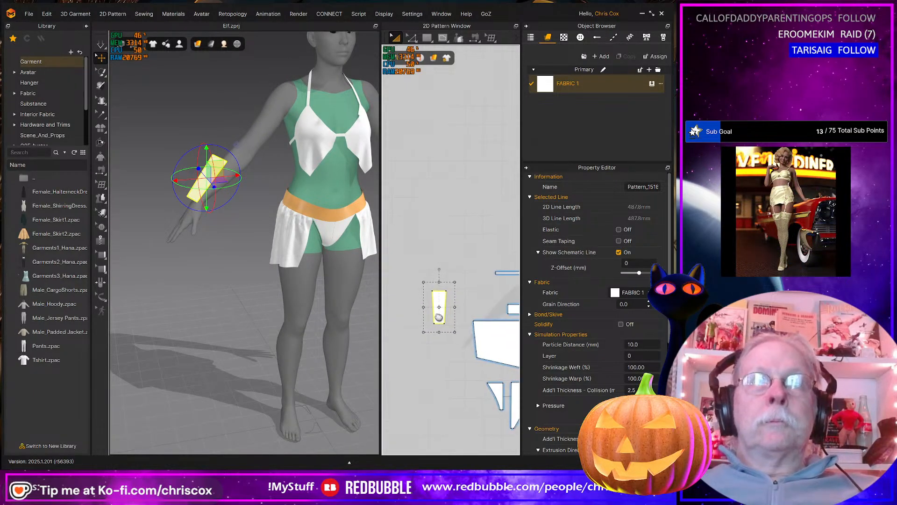
{"action": "right_click_drag", "start_coordinate": [447, 318], "coordinate": [404, 317]}
{"action": "left_click_drag", "start_coordinate": [451, 308], "coordinate": [452, 311]}
{"action": "key", "text": "ctrl+c"}
{"action": "key", "text": "ctrl+v"}
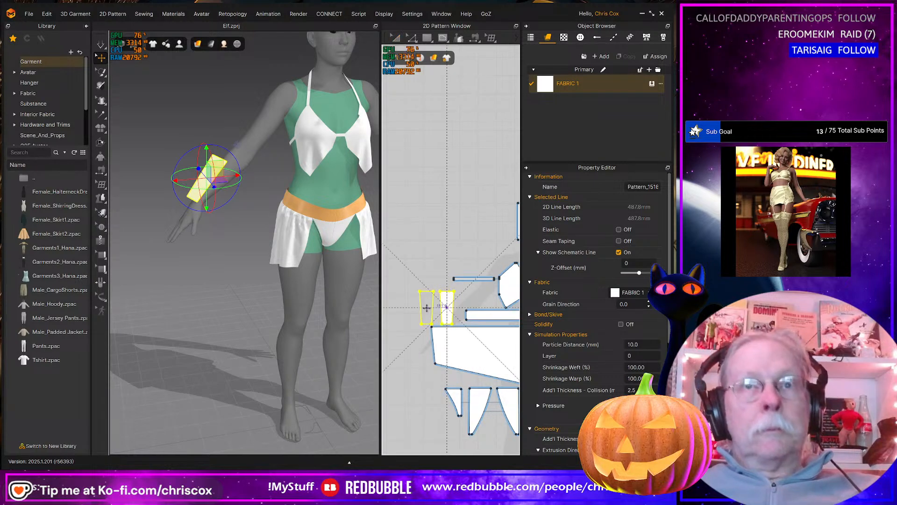
{"action": "left_click", "coordinate": [426, 307]}
Move the copied piece to the inner side of the right forearm in 3D and flip its normal
{"action": "scroll", "coordinate": [250, 266], "scroll_direction": "up", "scroll_amount": 3}
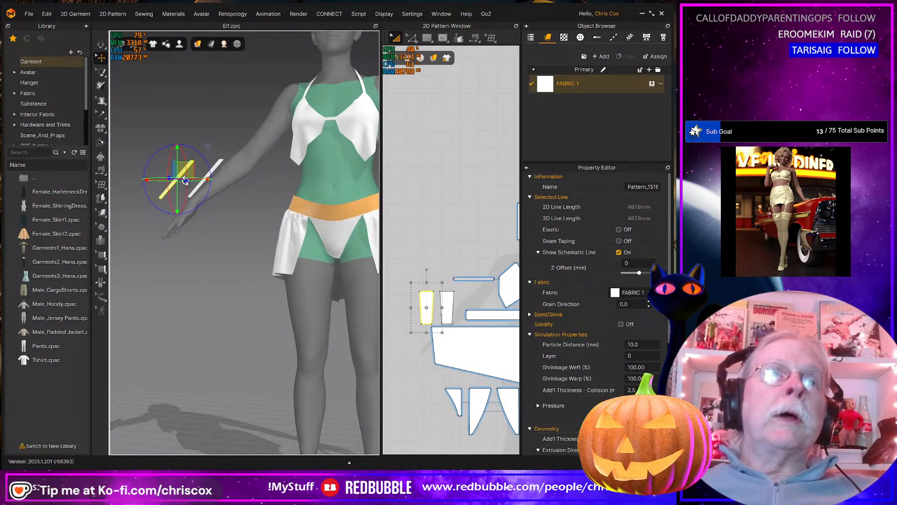
{"action": "left_click_drag", "start_coordinate": [186, 181], "coordinate": [232, 188]}
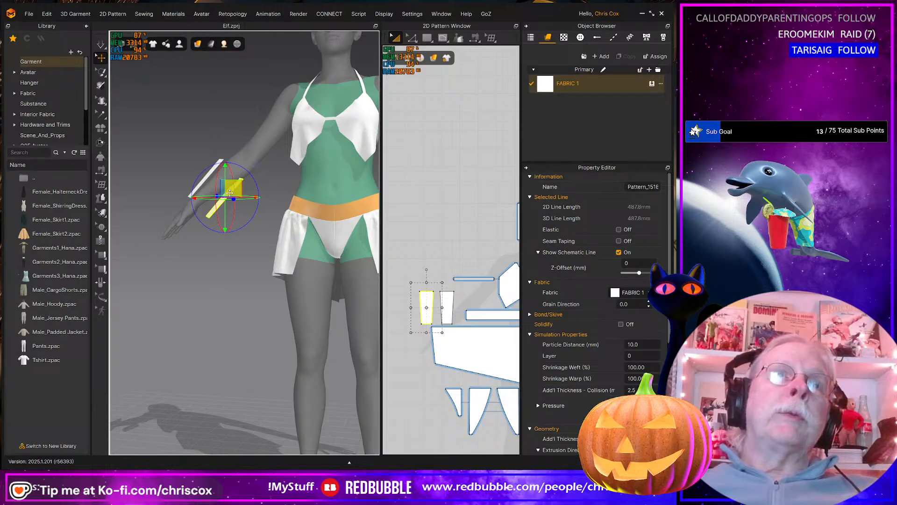
{"action": "mouse_move", "coordinate": [230, 193]}
{"action": "right_mouse_down"}
{"action": "mouse_move", "coordinate": [293, 208]}
{"action": "mouse_move", "coordinate": [236, 192]}
{"action": "right_mouse_up"}
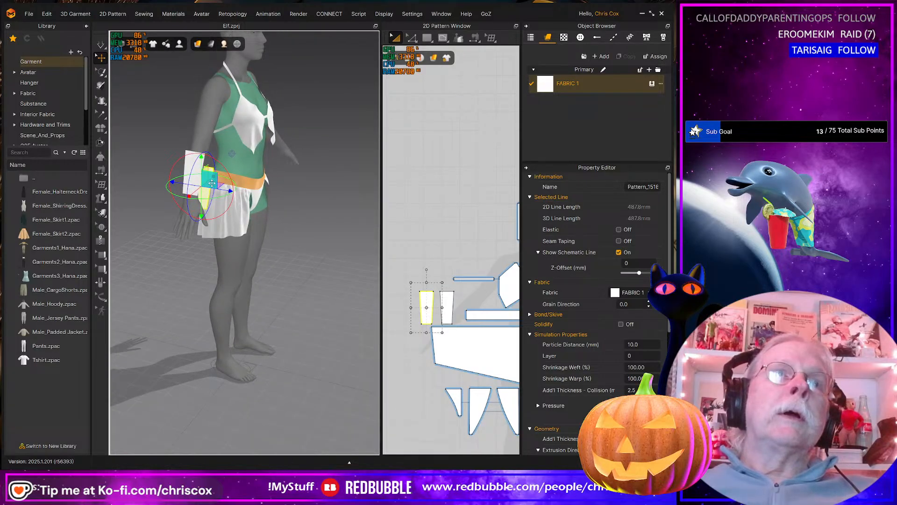
{"action": "left_click_drag", "start_coordinate": [212, 182], "coordinate": [208, 182]}
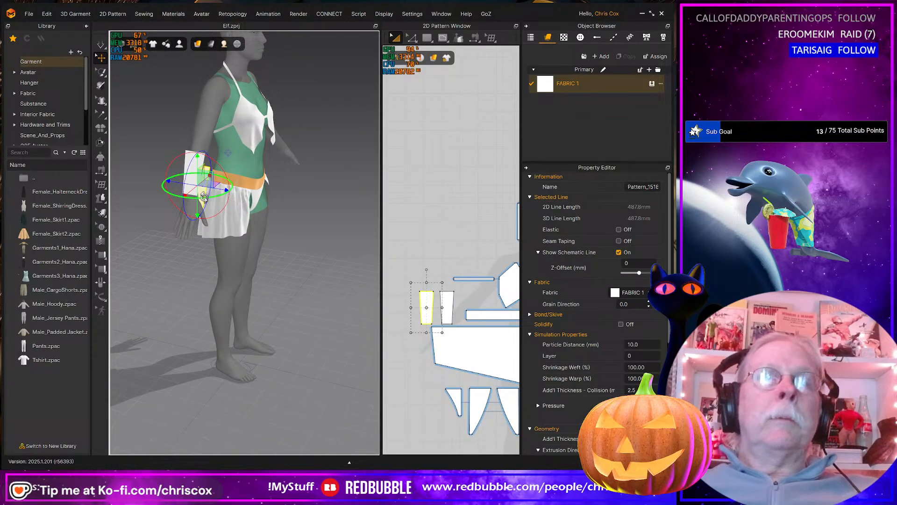
{"action": "right_click", "coordinate": [204, 201]}
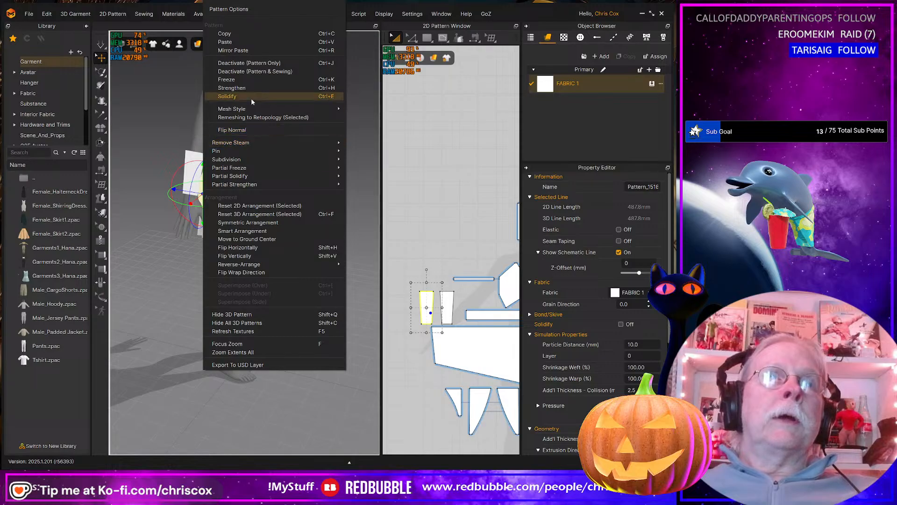
{"action": "left_click", "coordinate": [245, 132]}
{"action": "right_click_drag", "start_coordinate": [234, 195], "coordinate": [199, 227]}
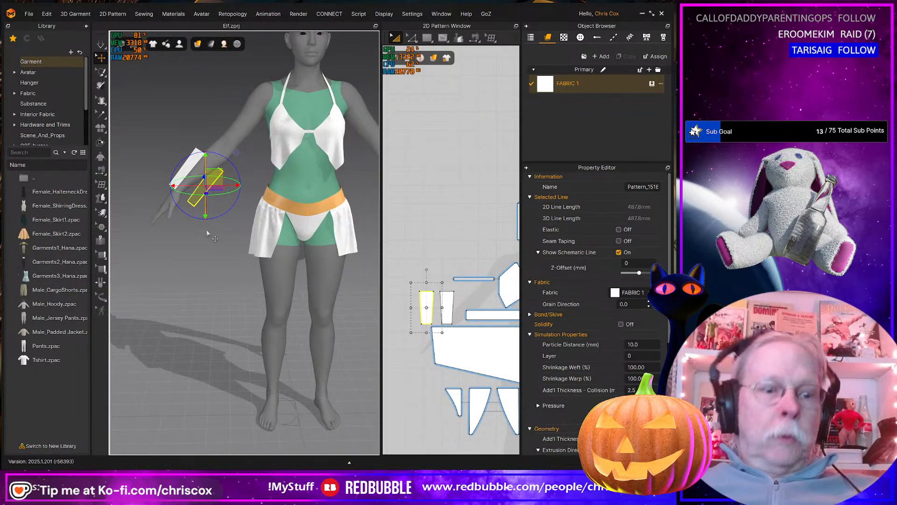
Sew the two bracer pieces together along both pairs of long side edges
{"action": "key", "text": "n"}
{"action": "left_click", "coordinate": [217, 183]}
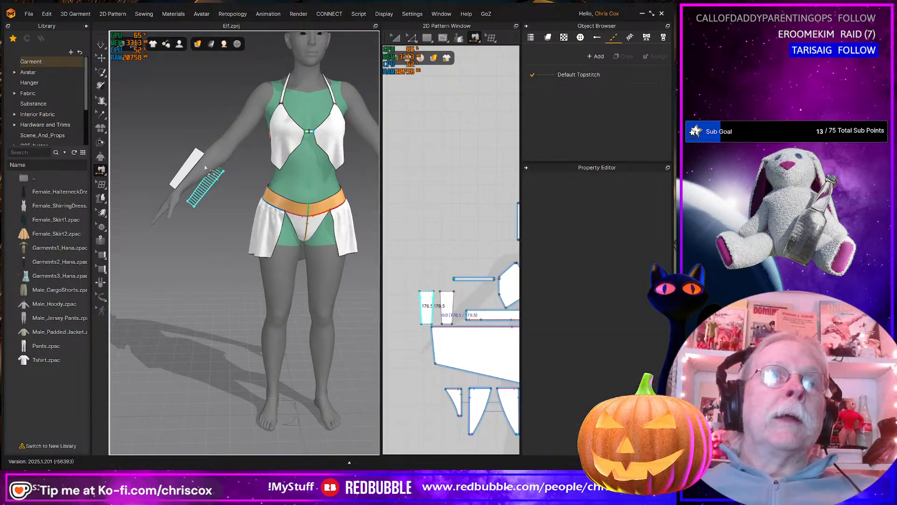
{"action": "left_click", "coordinate": [187, 169]}
{"action": "right_click_drag", "start_coordinate": [186, 169], "coordinate": [312, 205]}
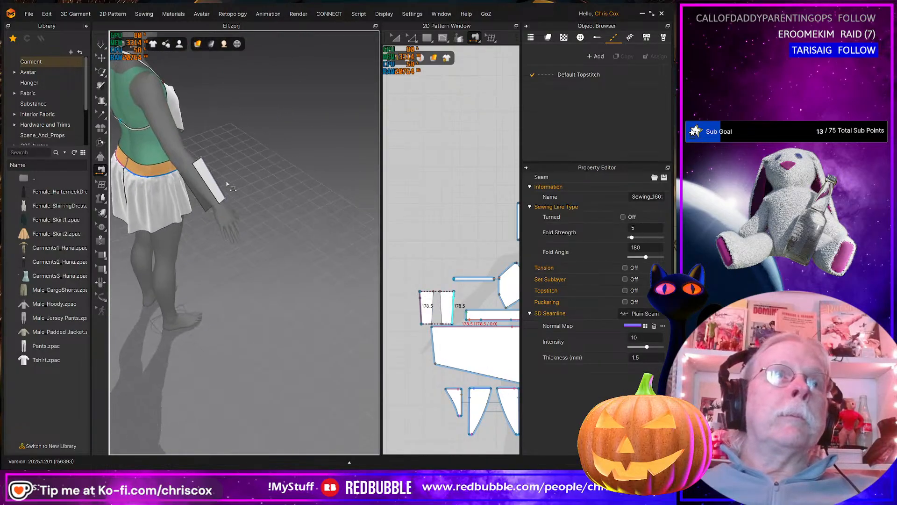
{"action": "left_click", "coordinate": [207, 185]}
{"action": "left_click", "coordinate": [189, 187]}
{"action": "key", "text": "q"}
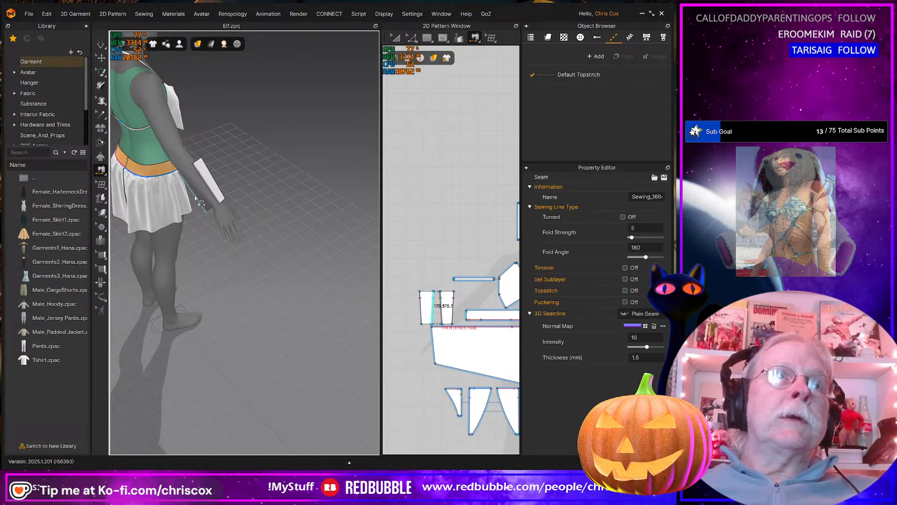
Simulate the sewn bracer so it closes around the avatar's right wrist
{"action": "right_click_drag", "start_coordinate": [190, 187], "coordinate": [107, 196]}
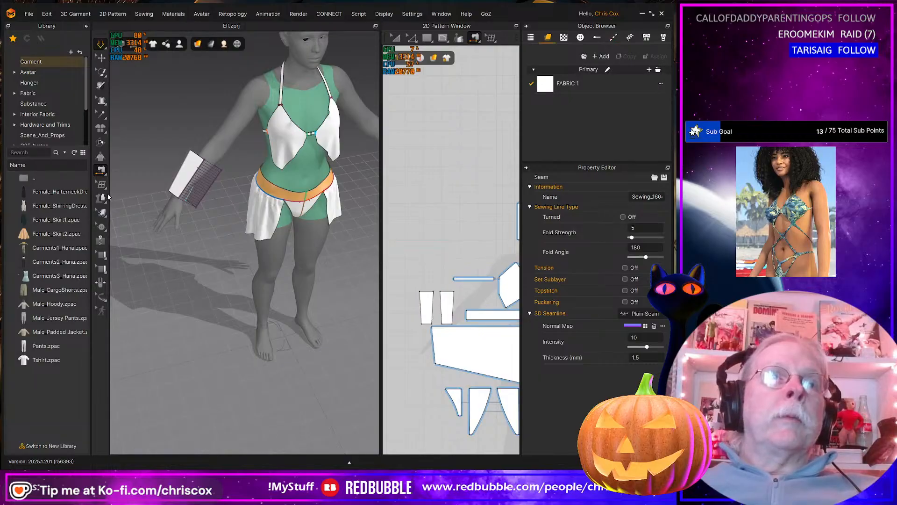
{"action": "mouse_move", "coordinate": [163, 199]}
{"action": "right_mouse_down"}
{"action": "mouse_move", "coordinate": [160, 170]}
{"action": "mouse_move", "coordinate": [118, 182]}
{"action": "mouse_move", "coordinate": [226, 187]}
{"action": "mouse_move", "coordinate": [194, 181]}
{"action": "mouse_move", "coordinate": [153, 202]}
{"action": "right_mouse_up"}
{"action": "scroll", "coordinate": [207, 202], "scroll_direction": "down", "scroll_amount": 4}
{"action": "scroll", "coordinate": [172, 208], "scroll_direction": "up", "scroll_amount": 5}
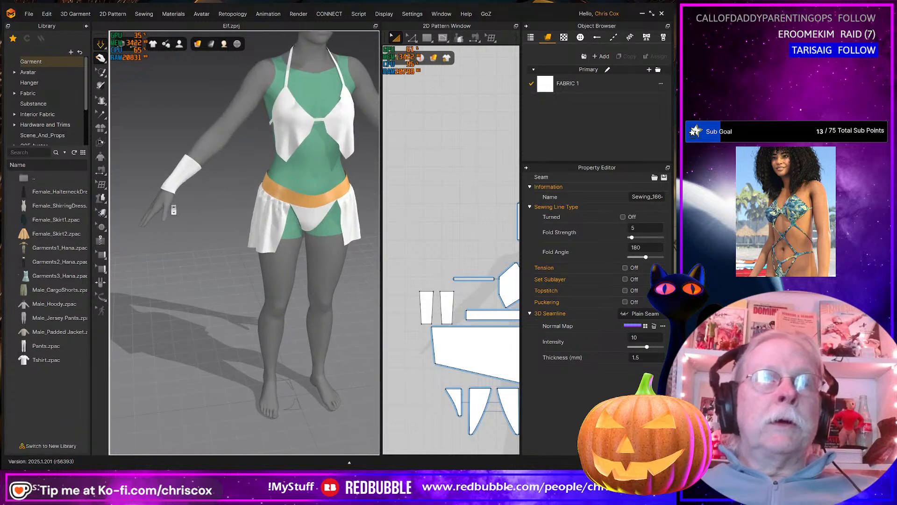
Display the Strain Map on the garments and examine the fit of the wrist bracer
{"action": "middle_click_drag", "start_coordinate": [182, 202], "coordinate": [237, 266]}
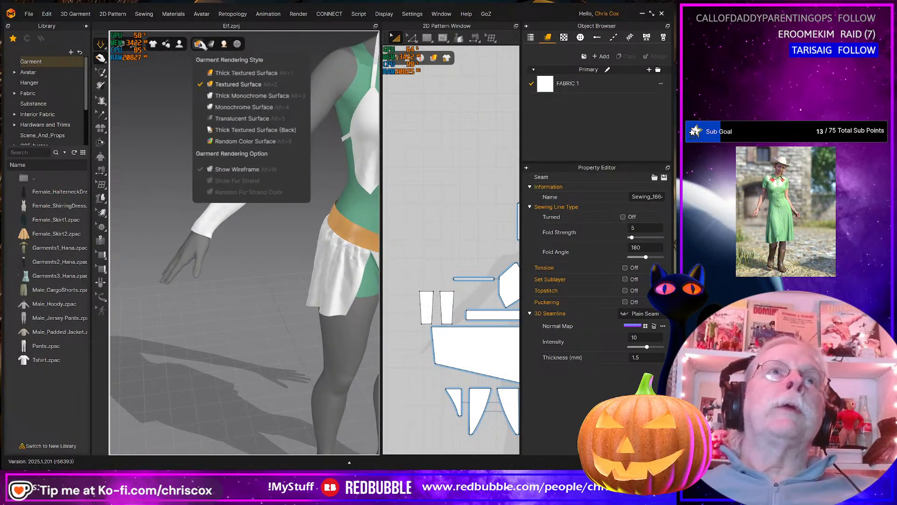
{"action": "mouse_move", "coordinate": [213, 45]}
{"action": "left_click", "coordinate": [236, 83]}
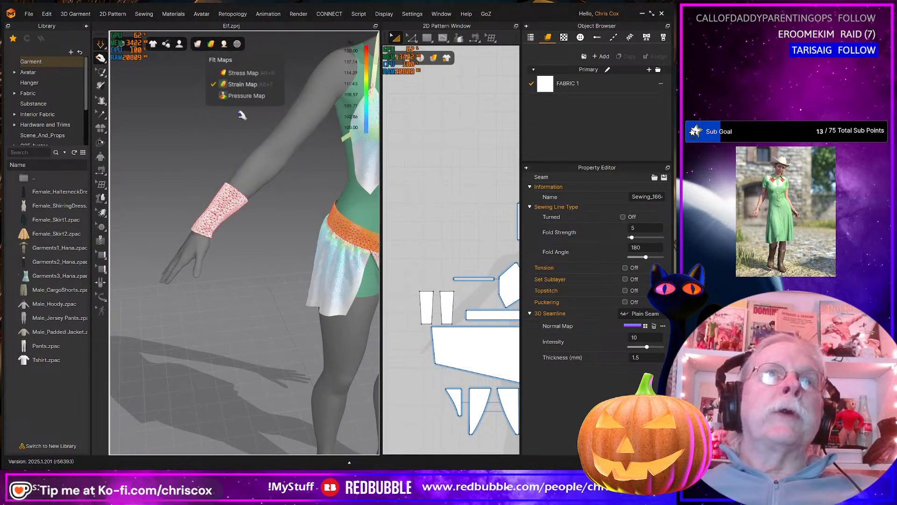
{"action": "right_click_drag", "start_coordinate": [250, 239], "coordinate": [276, 230]}
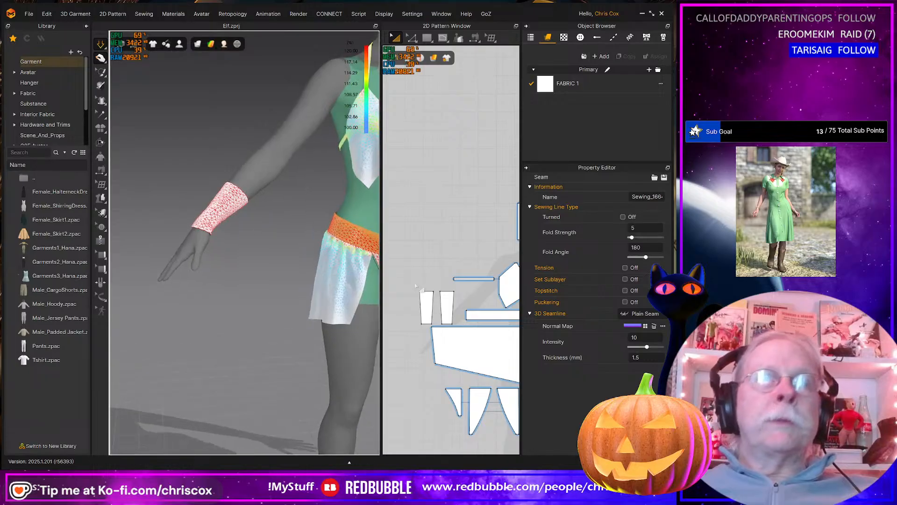
Move both bracer pieces slightly upward in the 2D layout, clear of the large skirt pattern below
{"action": "scroll", "coordinate": [434, 298], "scroll_direction": "down", "scroll_amount": 6}
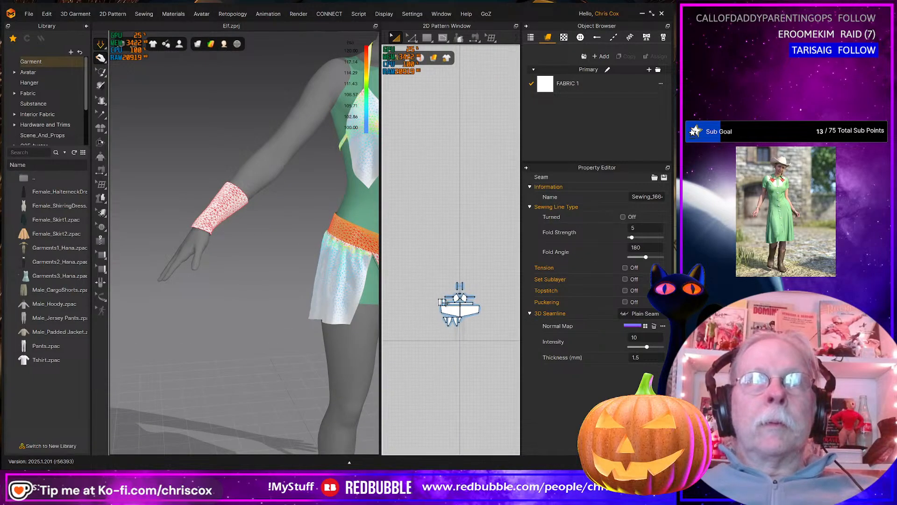
{"action": "scroll", "coordinate": [442, 304], "scroll_direction": "up", "scroll_amount": 3}
{"action": "scroll", "coordinate": [442, 304], "scroll_direction": "up", "scroll_amount": 4}
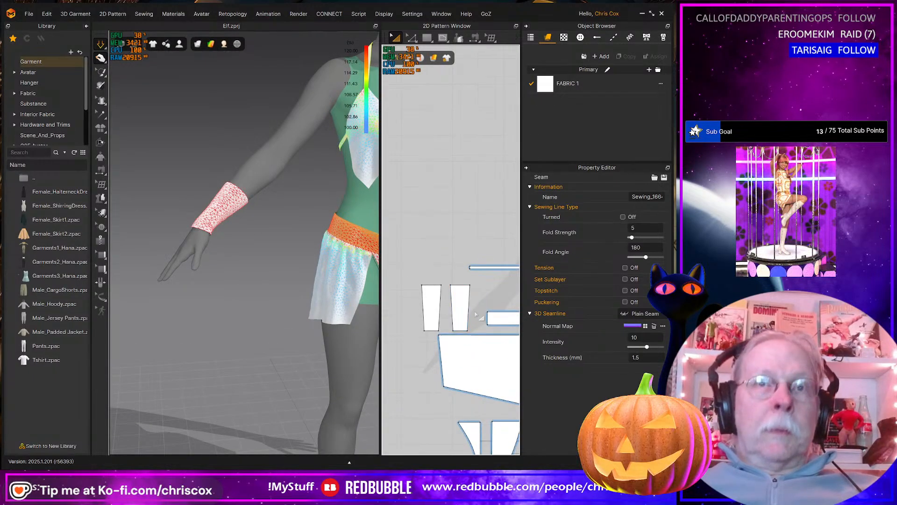
{"action": "left_click", "coordinate": [430, 308]}
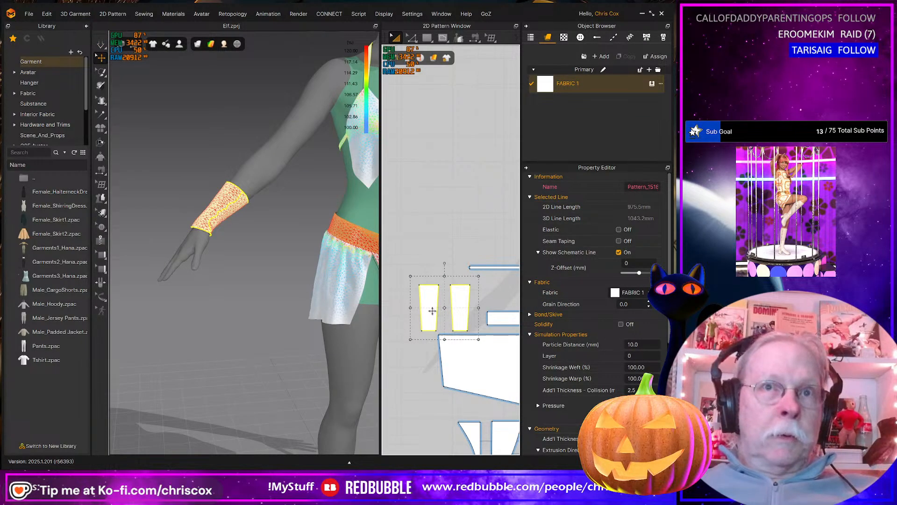
{"action": "left_click_drag", "start_coordinate": [427, 309], "coordinate": [424, 291]}
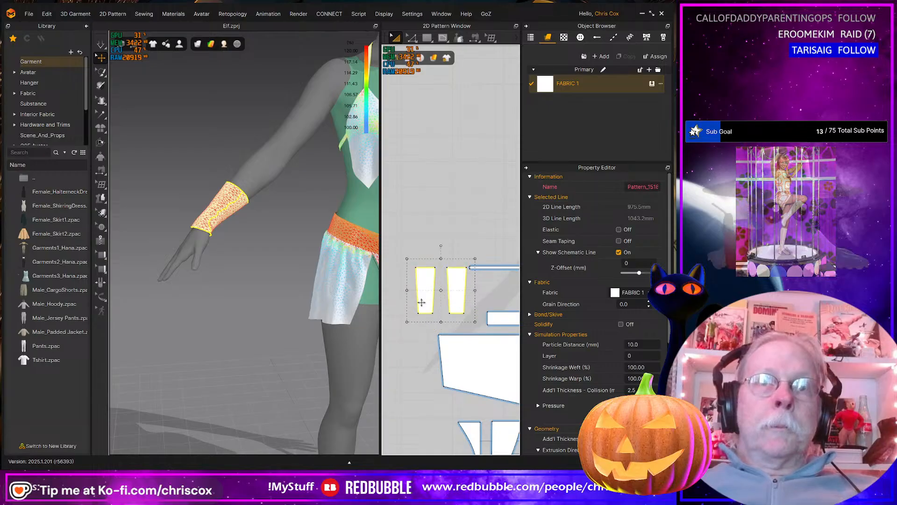
{"action": "left_click", "coordinate": [414, 340]}
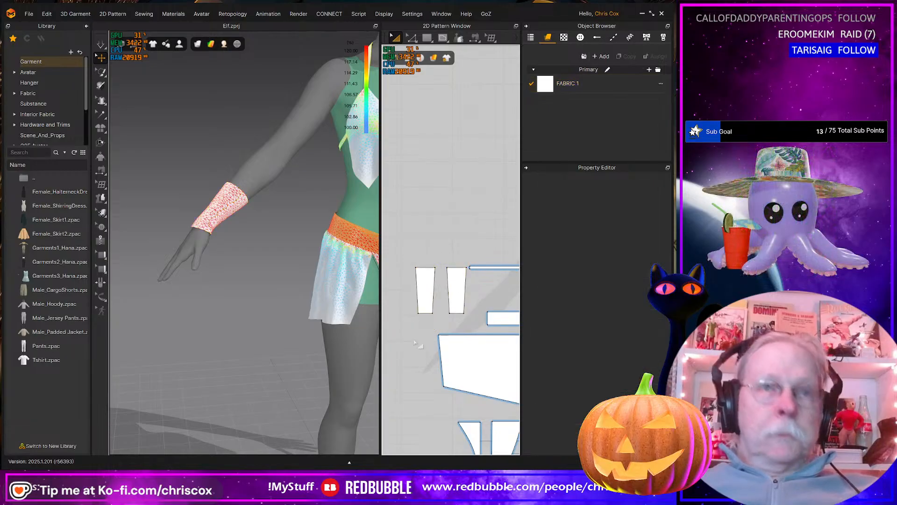
Set the left bracer piece's lower edge length to 65 mm, extending it in both directions
{"action": "left_click", "coordinate": [425, 313]}
{"action": "right_click", "coordinate": [426, 316]}
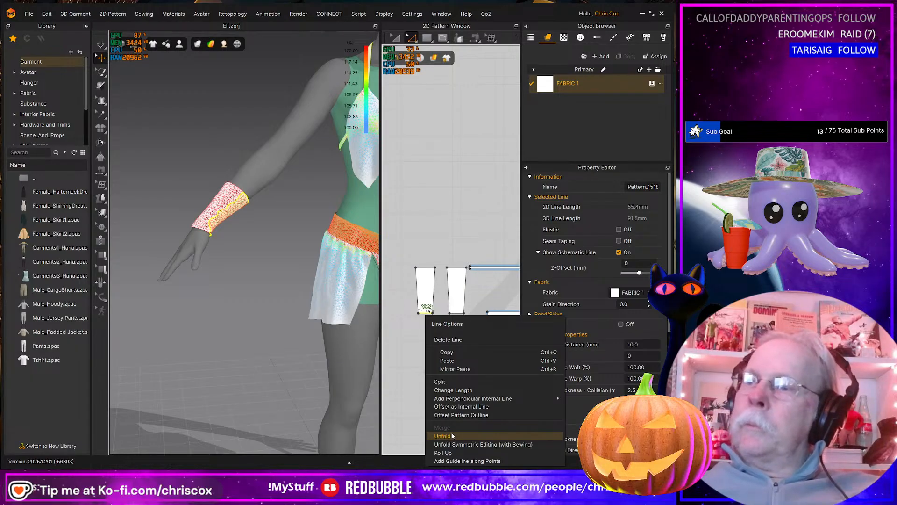
{"action": "left_click", "coordinate": [453, 390]}
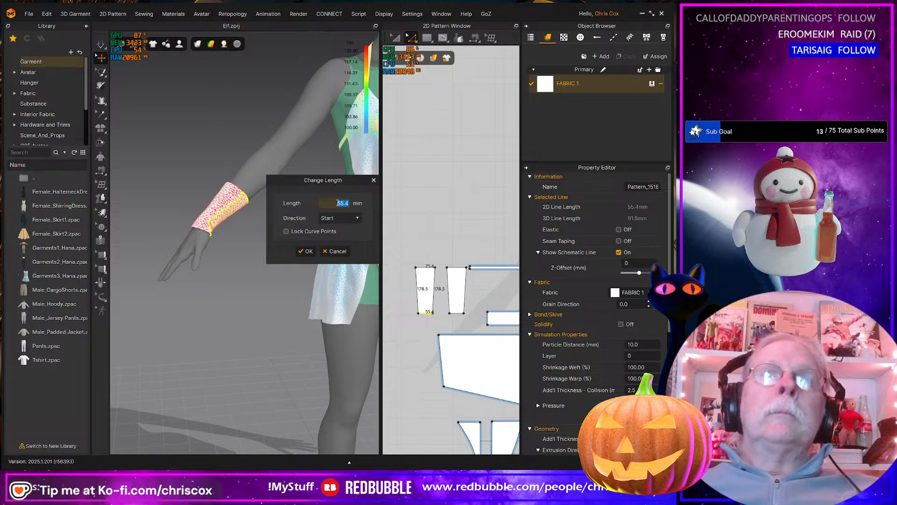
{"action": "left_click", "coordinate": [343, 220]}
{"action": "left_click", "coordinate": [337, 235]}
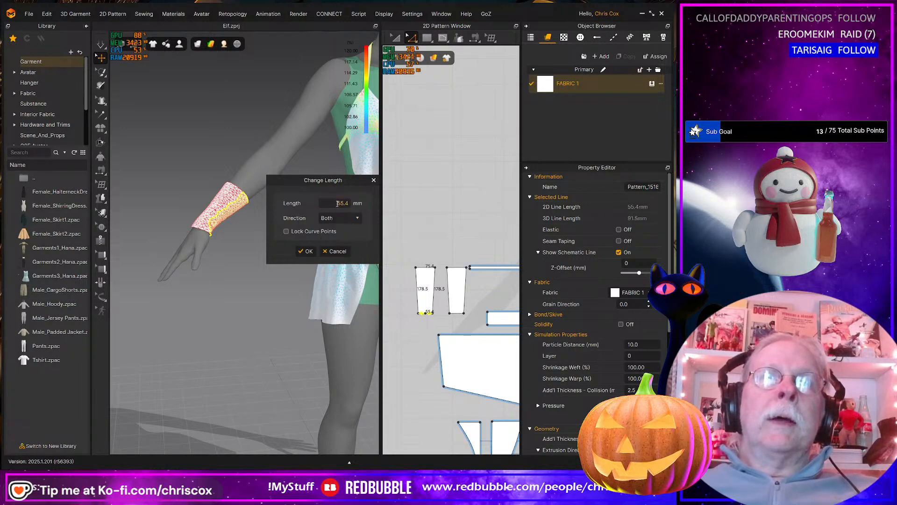
{"action": "type", "text": "65"}
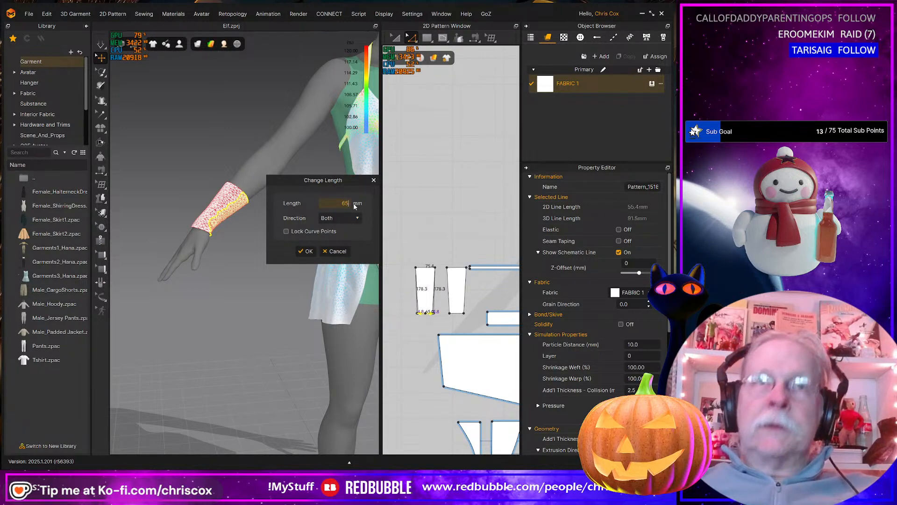
{"action": "left_click", "coordinate": [306, 251]}
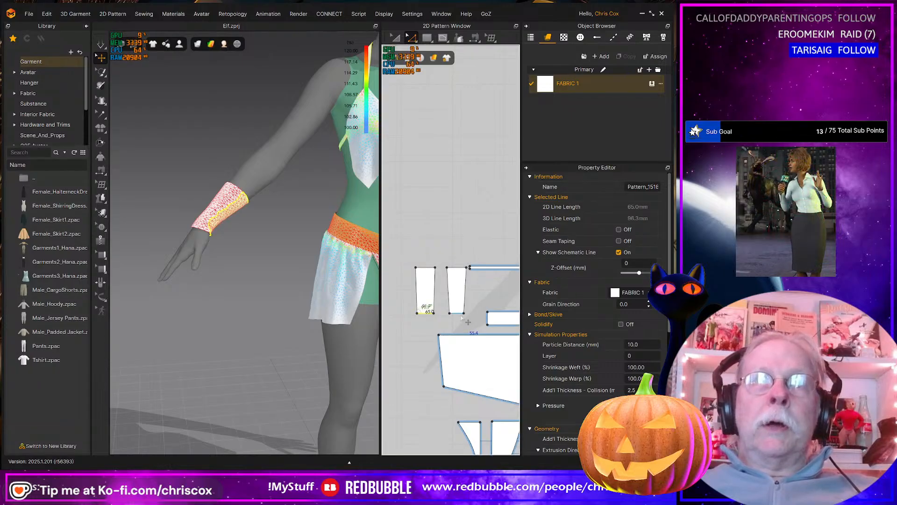
Set the right bracer piece's lower edge length to 65 mm with the direction set to Both
{"action": "right_click", "coordinate": [459, 317]}
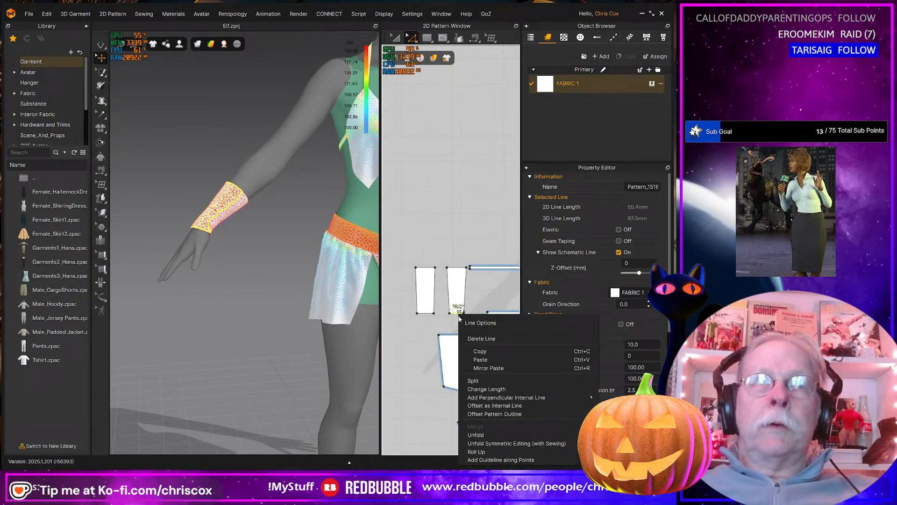
{"action": "left_click", "coordinate": [489, 392]}
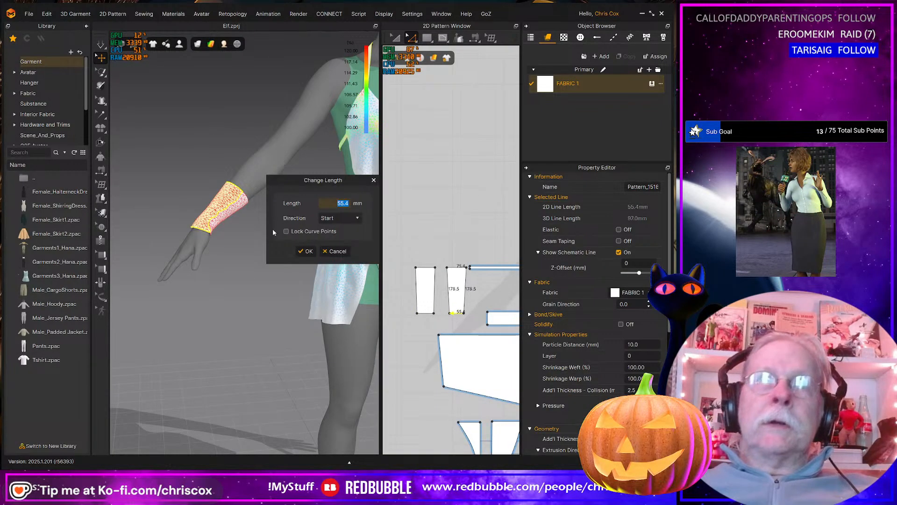
{"action": "left_click", "coordinate": [333, 233]}
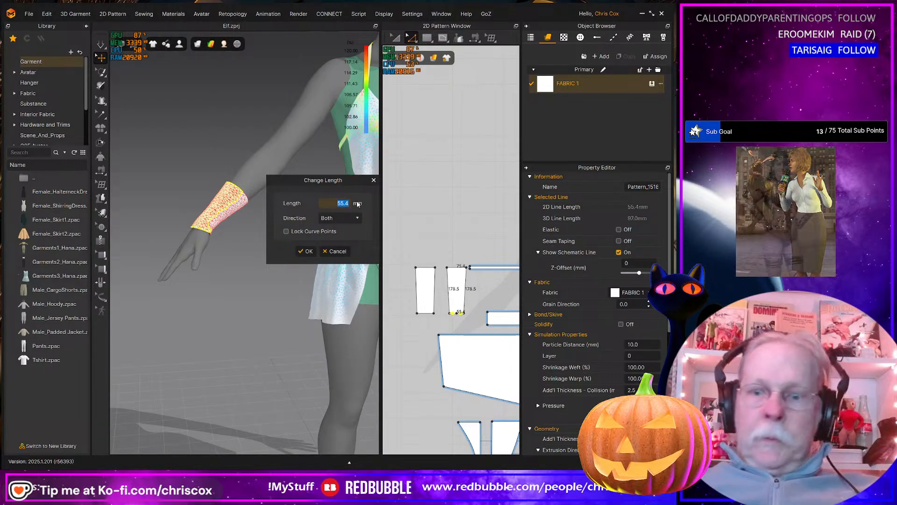
{"action": "type", "text": "65"}
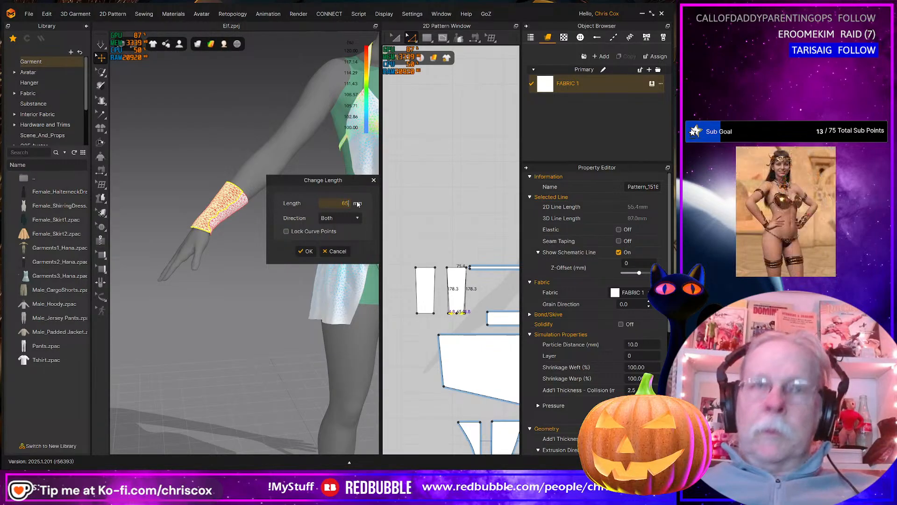
{"action": "left_click", "coordinate": [307, 251]}
Simulate the widened bracer and pull its fabric up along the forearm
{"action": "key", "text": "space"}
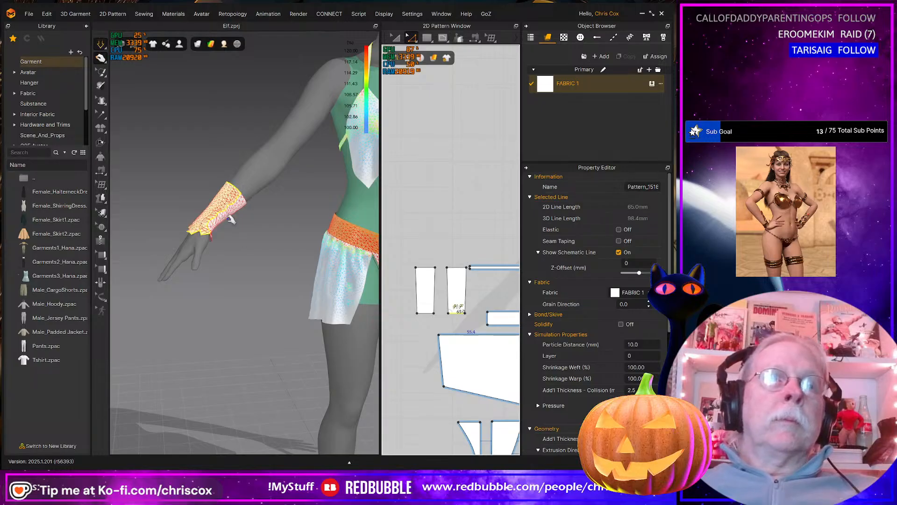
{"action": "left_click_drag", "start_coordinate": [228, 208], "coordinate": [256, 183]}
{"action": "right_click_drag", "start_coordinate": [222, 227], "coordinate": [283, 245]}
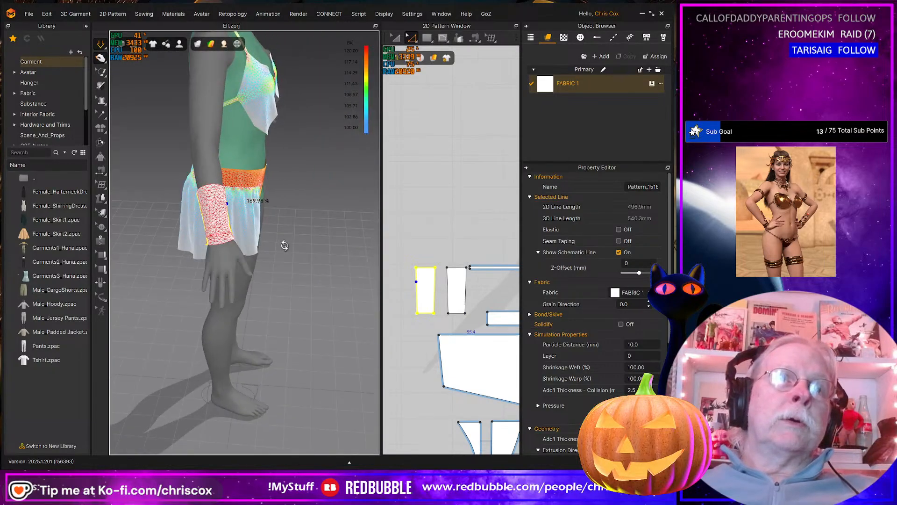
Widen the lower edges of both bracer pieces by moving each piece's two lower corner points slightly outward
{"action": "scroll", "coordinate": [463, 327], "scroll_direction": "up", "scroll_amount": 3}
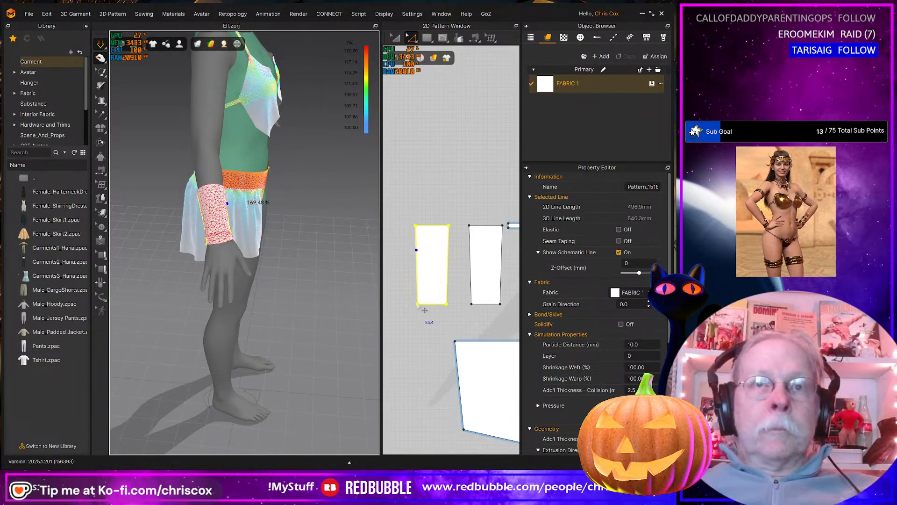
{"action": "left_click_drag", "start_coordinate": [417, 304], "coordinate": [413, 304]}
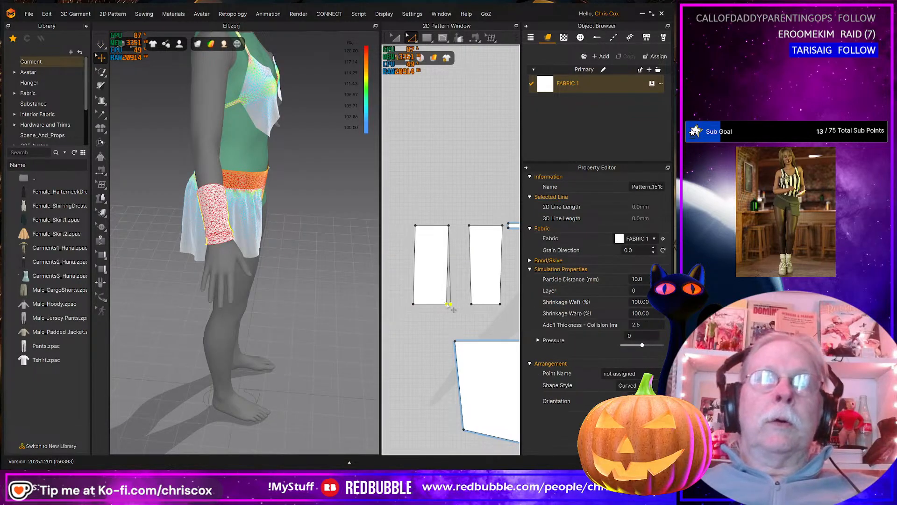
{"action": "left_click_drag", "start_coordinate": [448, 305], "coordinate": [450, 304]}
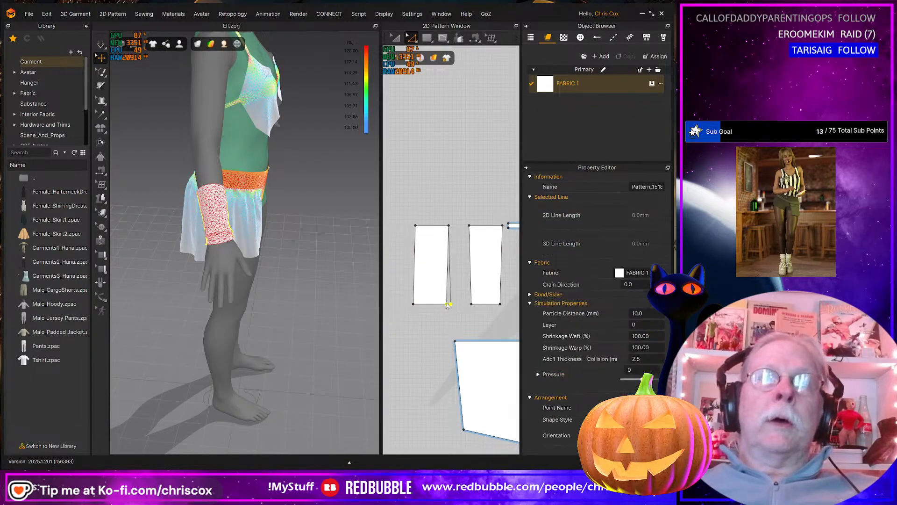
{"action": "left_click", "coordinate": [471, 304]}
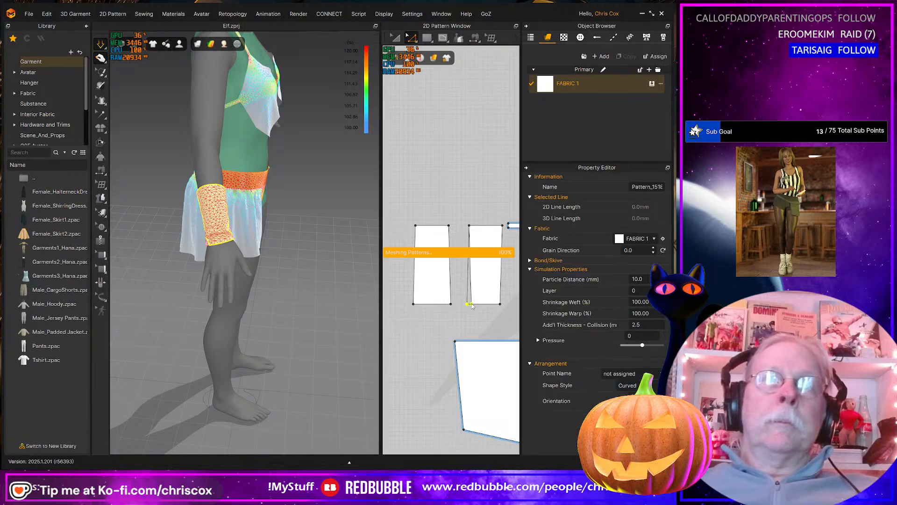
{"action": "left_click", "coordinate": [501, 304]}
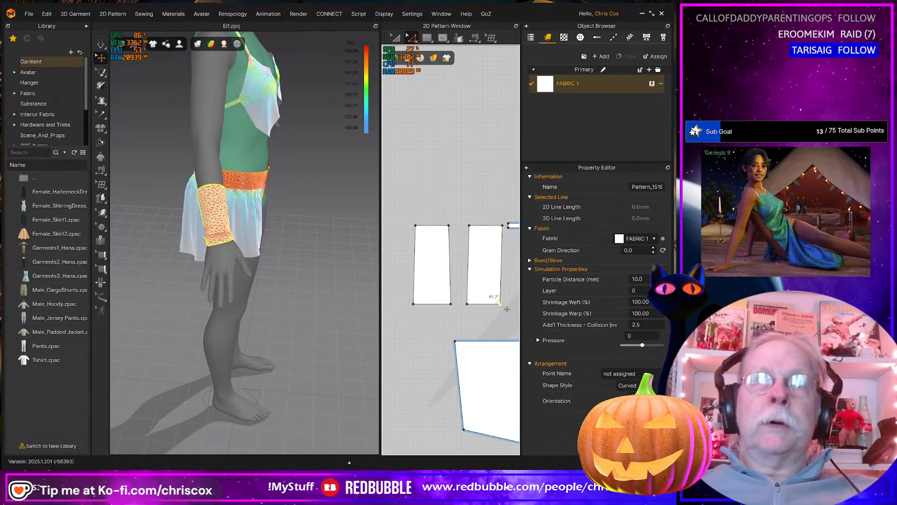
{"action": "left_click_drag", "start_coordinate": [501, 304], "coordinate": [504, 304]}
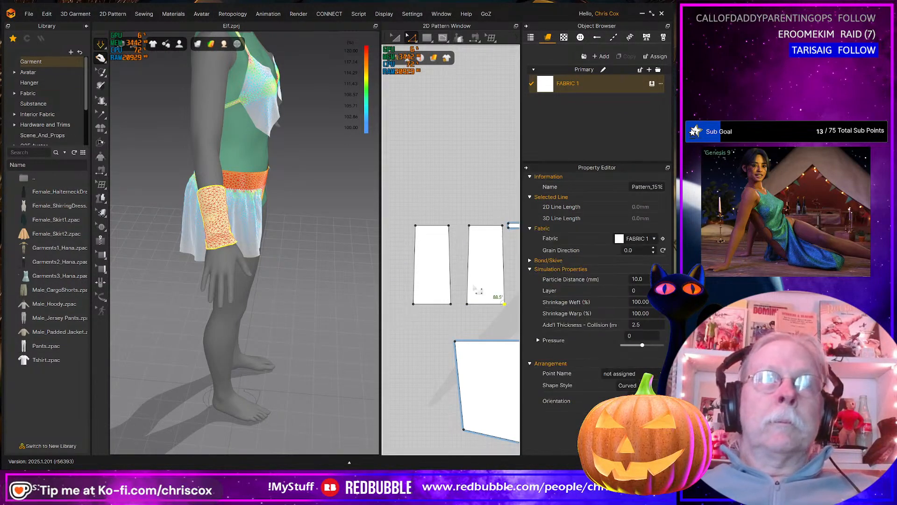
Widen the upper edges of both bracer pieces by moving each piece's two upper corner points slightly outward
{"action": "right_click_drag", "start_coordinate": [373, 245], "coordinate": [210, 262]}
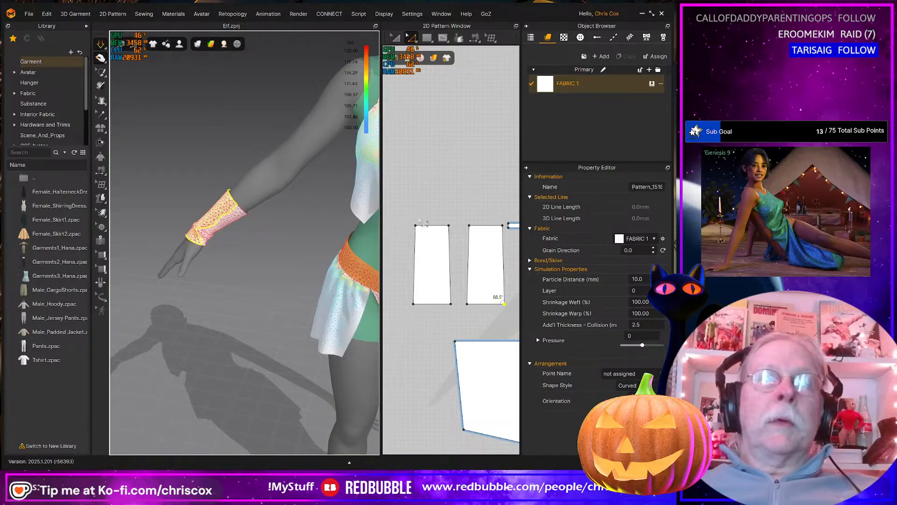
{"action": "left_click", "coordinate": [422, 230]}
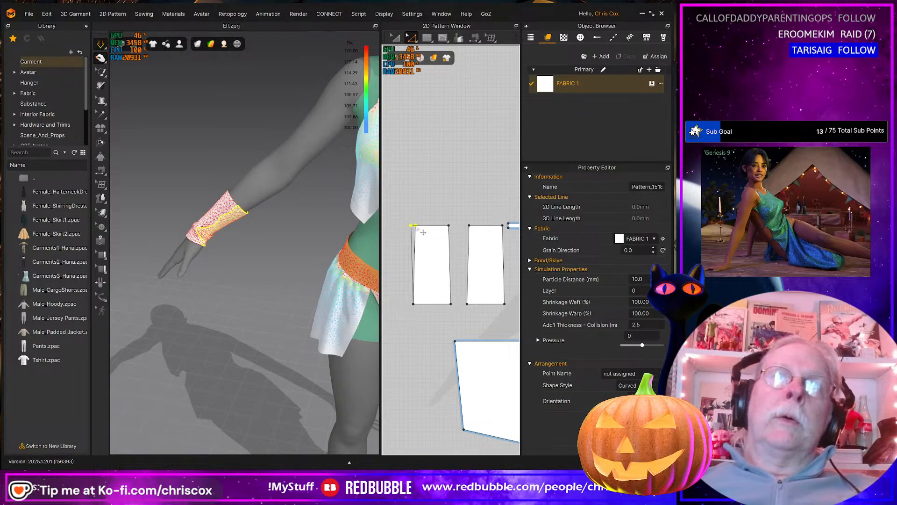
{"action": "left_click_drag", "start_coordinate": [416, 227], "coordinate": [411, 226]}
{"action": "left_click", "coordinate": [449, 225]}
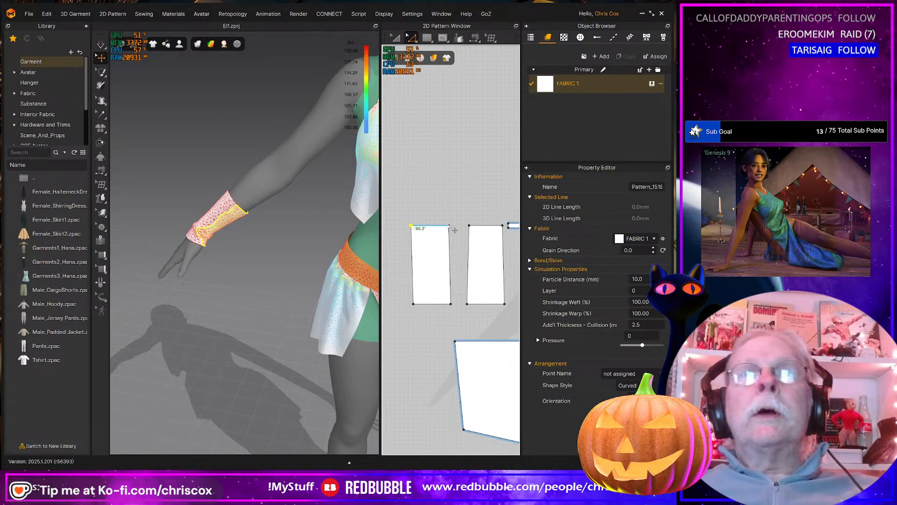
{"action": "key", "text": "Right"}
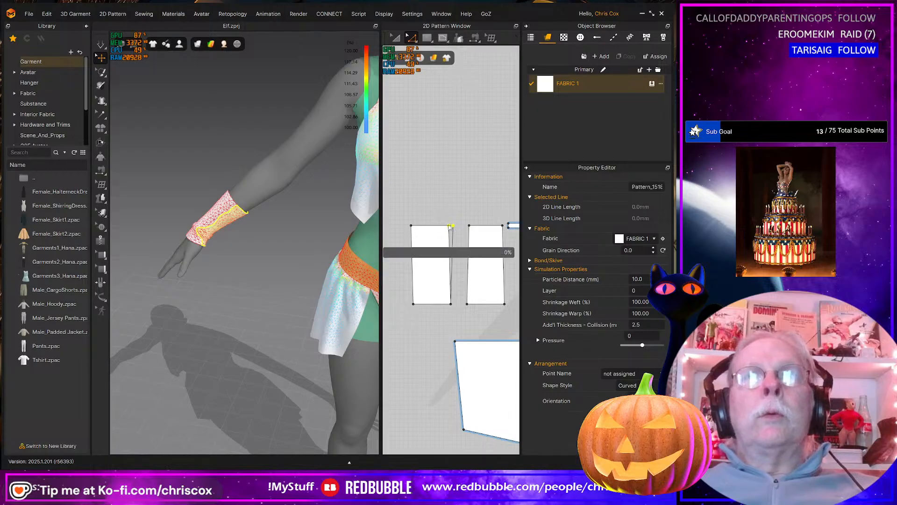
{"action": "left_click", "coordinate": [475, 231]}
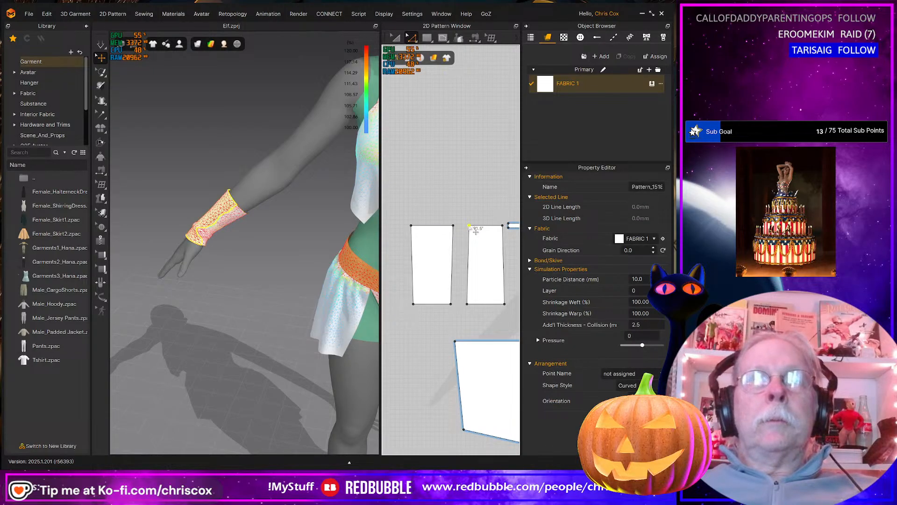
{"action": "key", "text": "Left"}
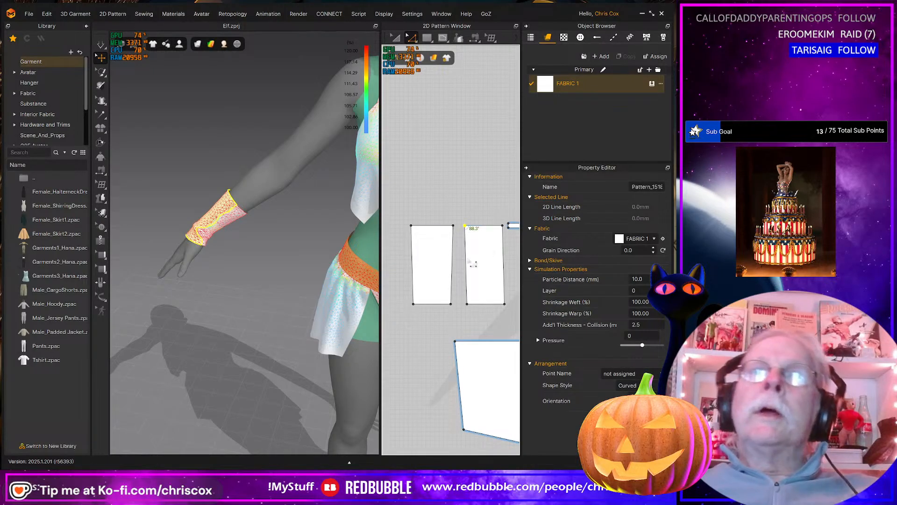
{"action": "middle_click_drag", "start_coordinate": [454, 238], "coordinate": [413, 240]}
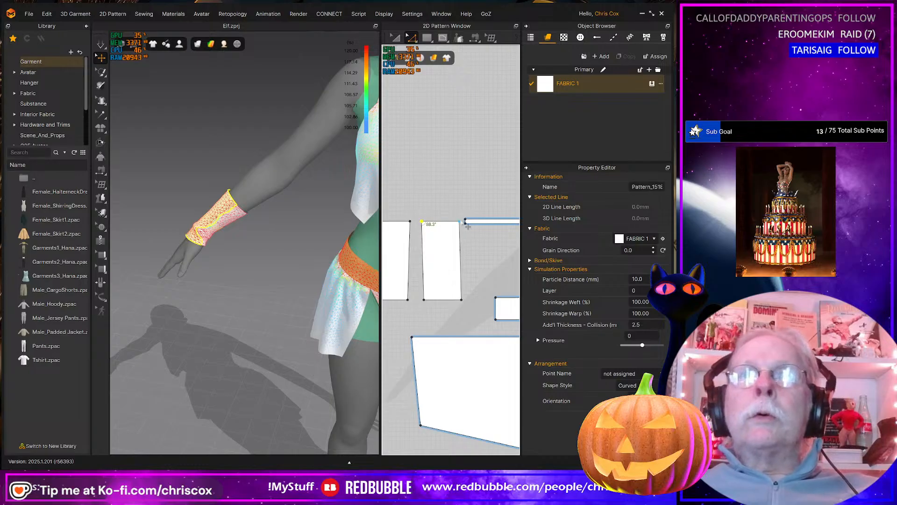
{"action": "key", "text": "Right"}
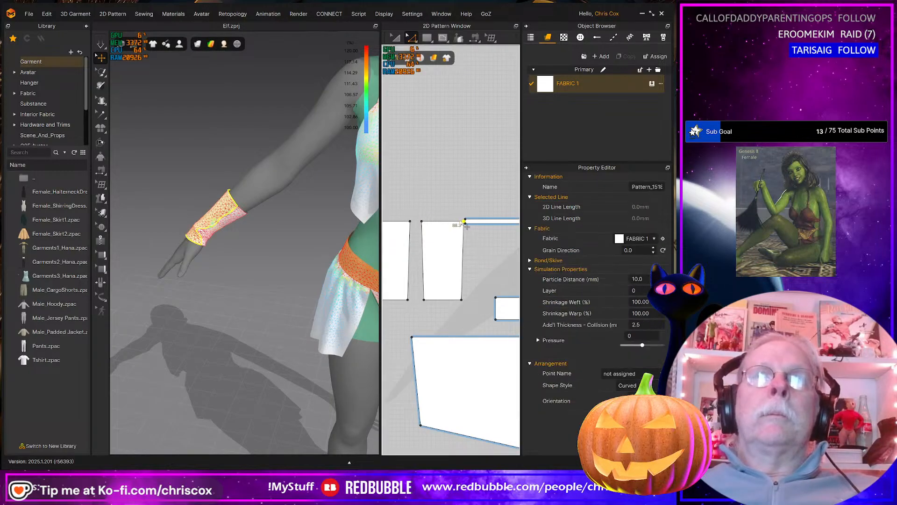
Simulate the widened bracer and tug its upper edge along the forearm to check the fit
{"action": "key", "text": "space"}
{"action": "left_click", "coordinate": [229, 205]}
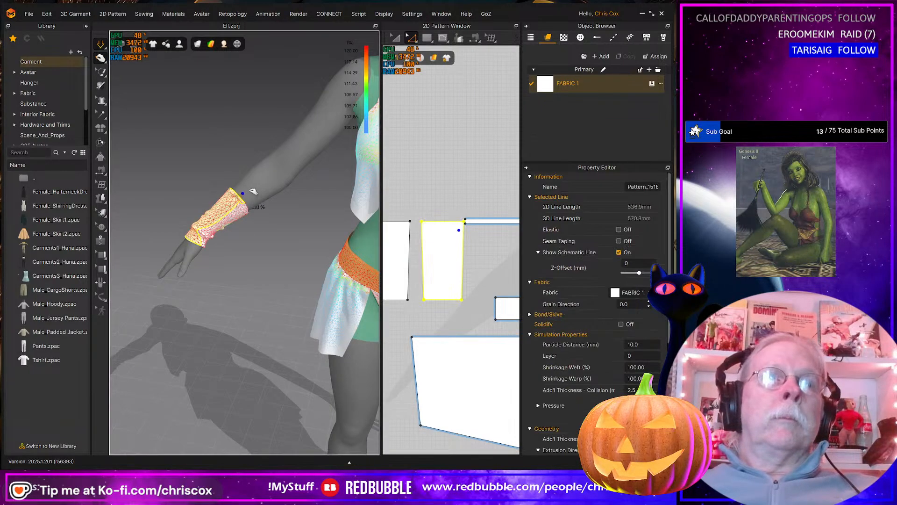
{"action": "right_click_drag", "start_coordinate": [234, 244], "coordinate": [236, 193]}
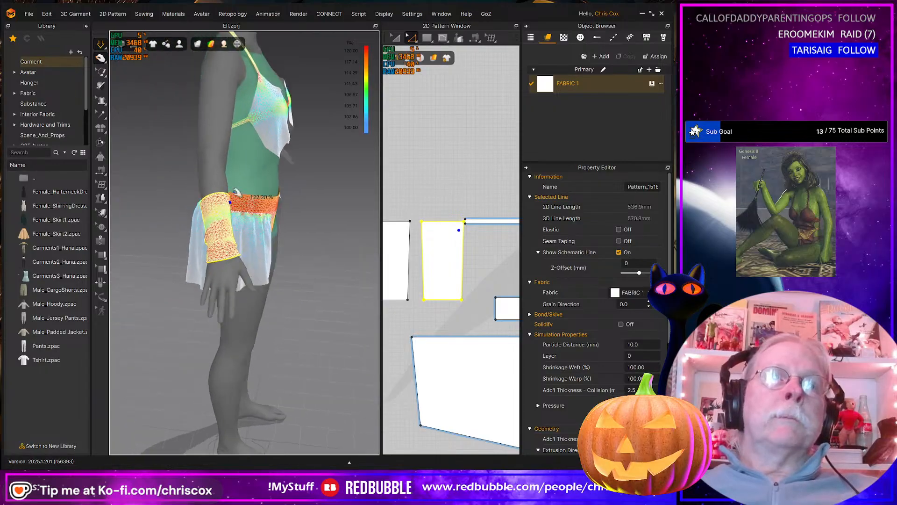
Move the facing upper corner points of the two bracer pieces outward until the pieces almost meet
{"action": "left_click", "coordinate": [411, 222]}
{"action": "key", "text": "Right"}
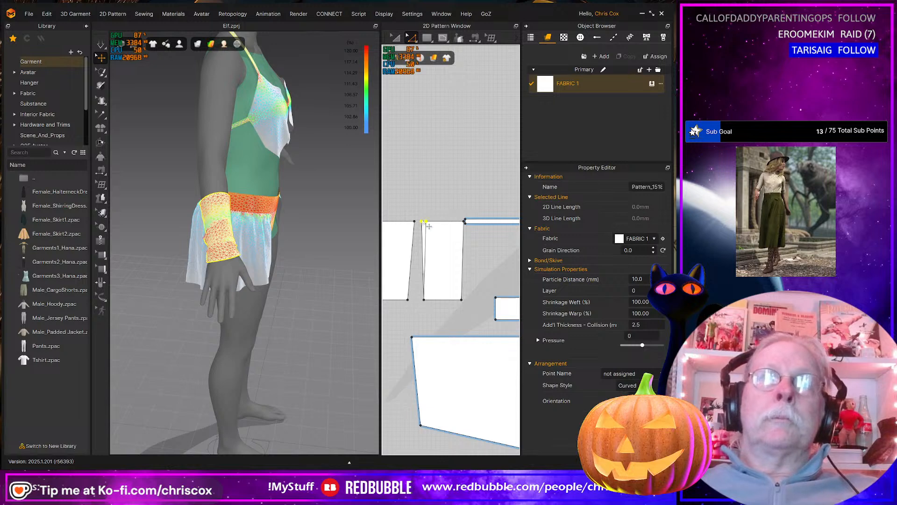
{"action": "left_click_drag", "start_coordinate": [423, 221], "coordinate": [426, 222]}
{"action": "key", "text": "Left"}
{"action": "key", "text": "Left"}
{"action": "key", "text": "Left"}
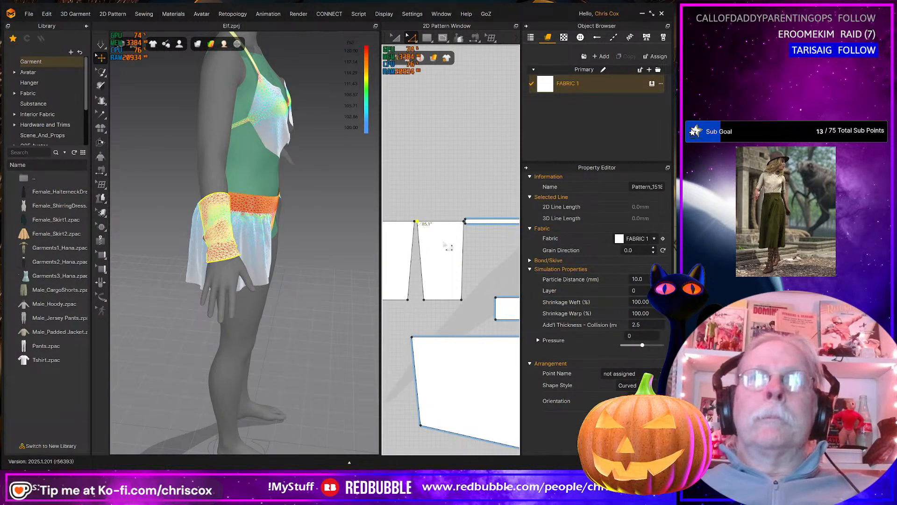
{"action": "middle_click_drag", "start_coordinate": [453, 249], "coordinate": [475, 255]}
Move both bracer pieces upward together in the 2D layout, clear of the narrow strap pattern beside them
{"action": "key", "text": "a"}
{"action": "left_click", "coordinate": [424, 271]}
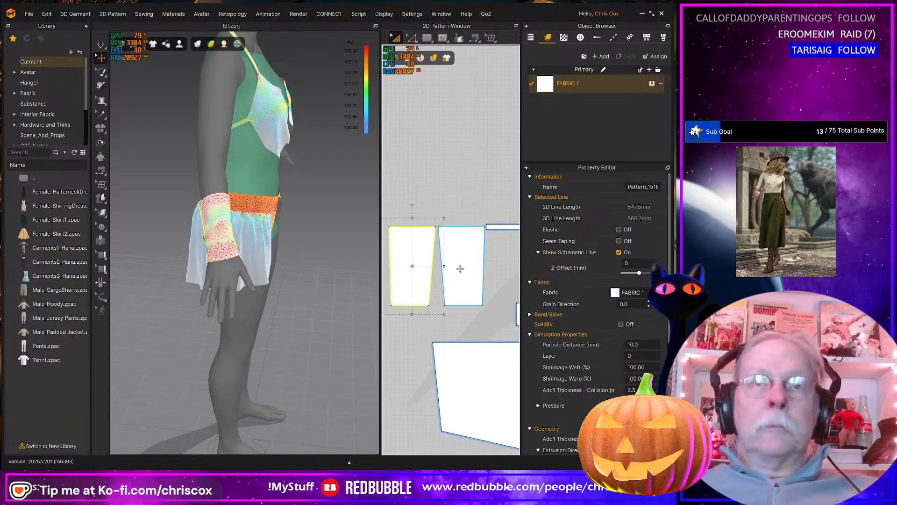
{"action": "left_click", "coordinate": [459, 269], "text": "shift"}
{"action": "left_click_drag", "start_coordinate": [459, 268], "coordinate": [476, 176]}
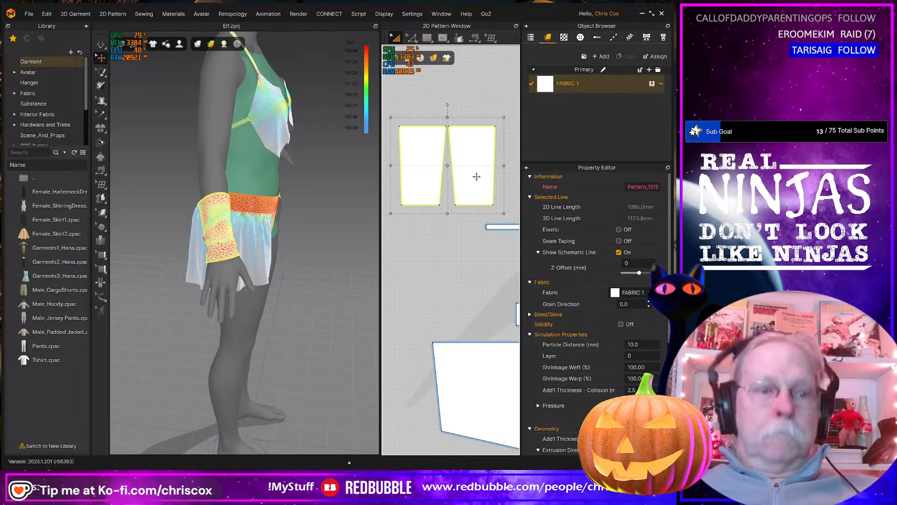
{"action": "middle_click_drag", "start_coordinate": [476, 176], "coordinate": [491, 187]}
Flare the bracer further by moving the outer upper corner point of each piece outward
{"action": "key", "text": "z"}
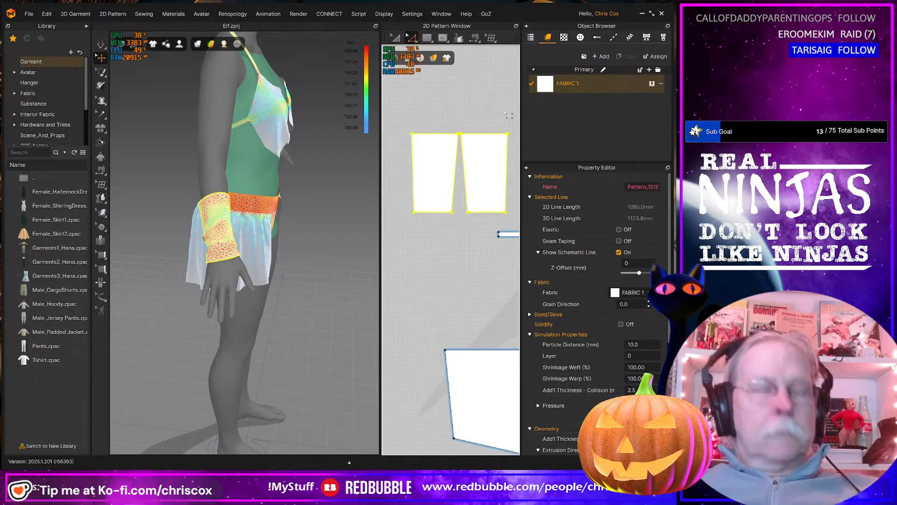
{"action": "left_click", "coordinate": [508, 134]}
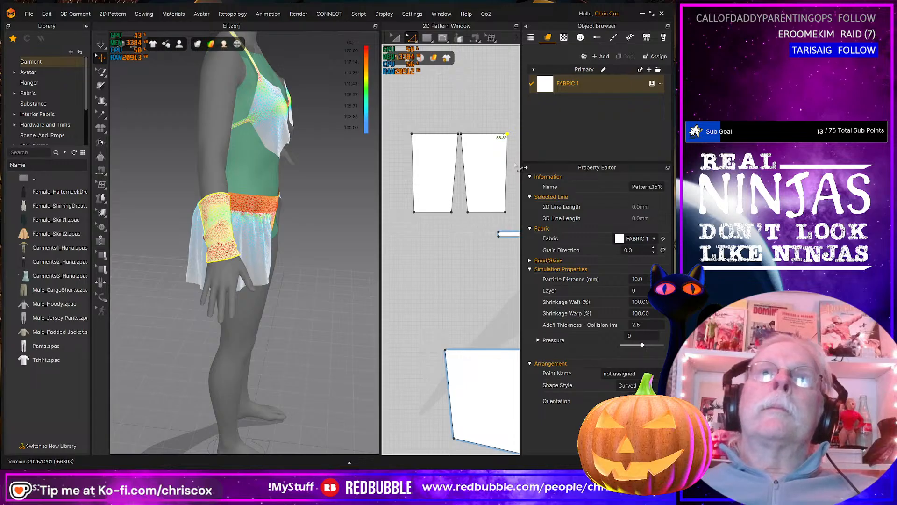
{"action": "left_click_drag", "start_coordinate": [514, 163], "coordinate": [514, 163], "text": "shift"}
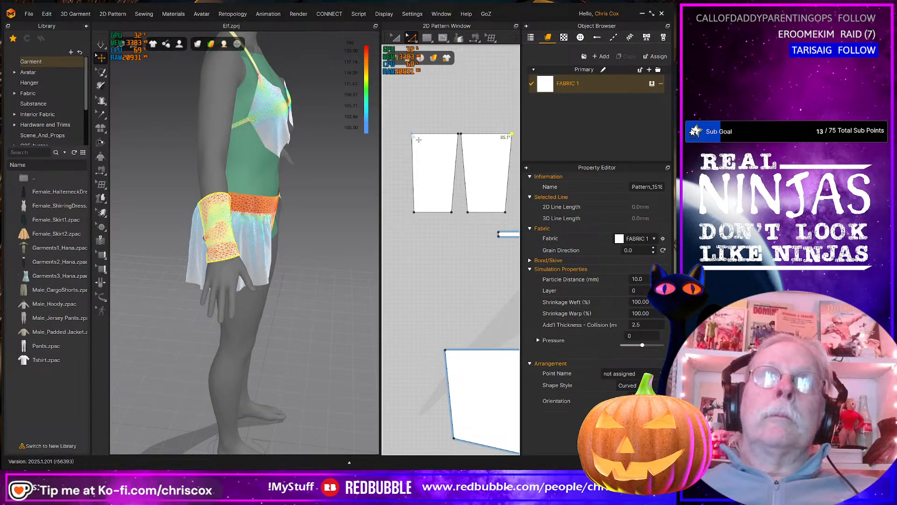
{"action": "key", "text": "Left"}
Simulate the flared bracer and pull its fabric up and around the right forearm until it sits smoothly
{"action": "key", "text": "space"}
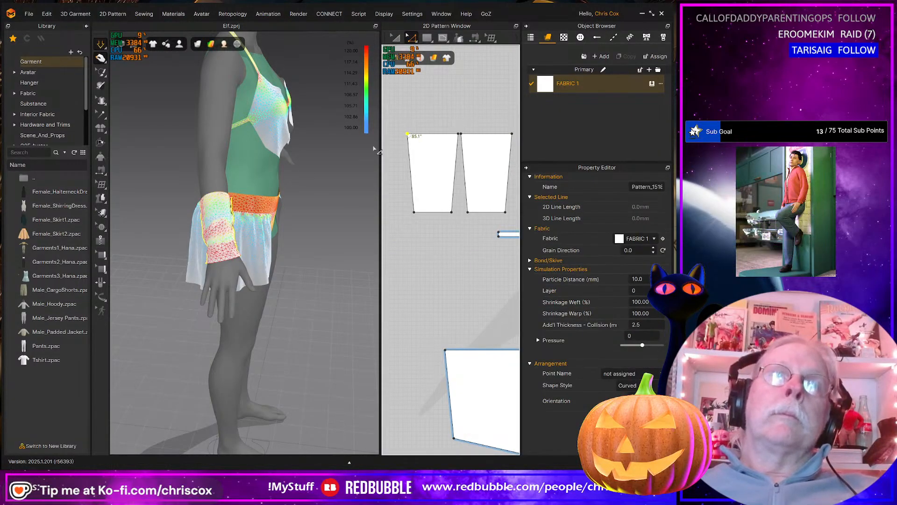
{"action": "right_click_drag", "start_coordinate": [253, 213], "coordinate": [324, 219]}
{"action": "left_click", "coordinate": [244, 201]}
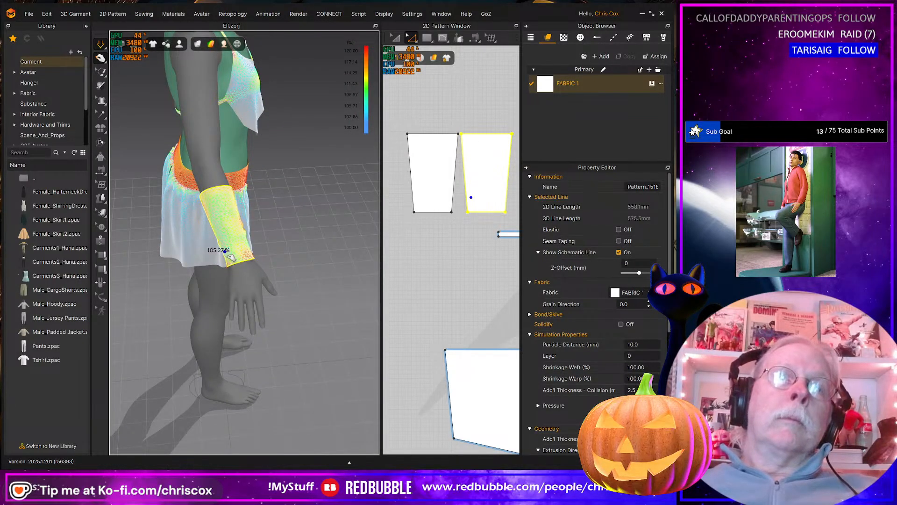
{"action": "left_click_drag", "start_coordinate": [231, 212], "coordinate": [237, 207]}
{"action": "right_click_drag", "start_coordinate": [238, 209], "coordinate": [169, 230]}
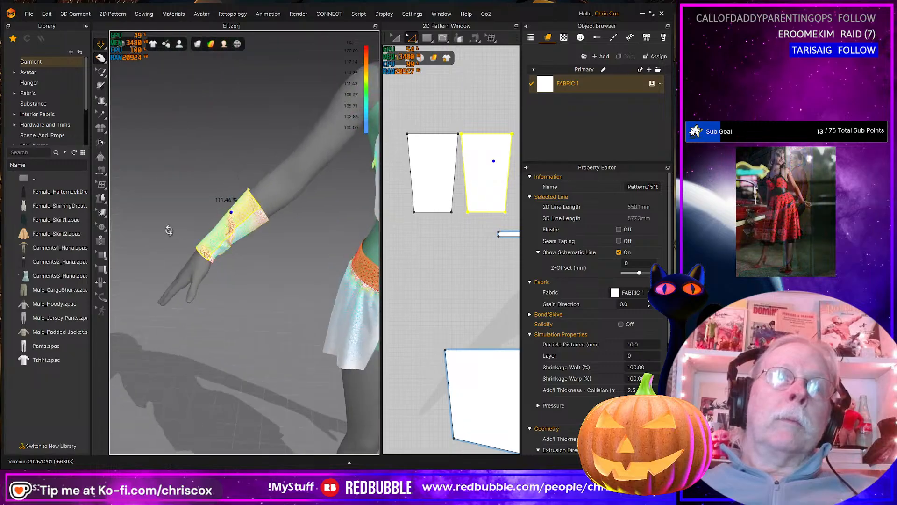
{"action": "left_click_drag", "start_coordinate": [258, 210], "coordinate": [313, 182]}
{"action": "right_click_drag", "start_coordinate": [280, 207], "coordinate": [354, 239]}
{"action": "left_click_drag", "start_coordinate": [220, 206], "coordinate": [206, 179]}
{"action": "right_click_drag", "start_coordinate": [266, 228], "coordinate": [183, 190]}
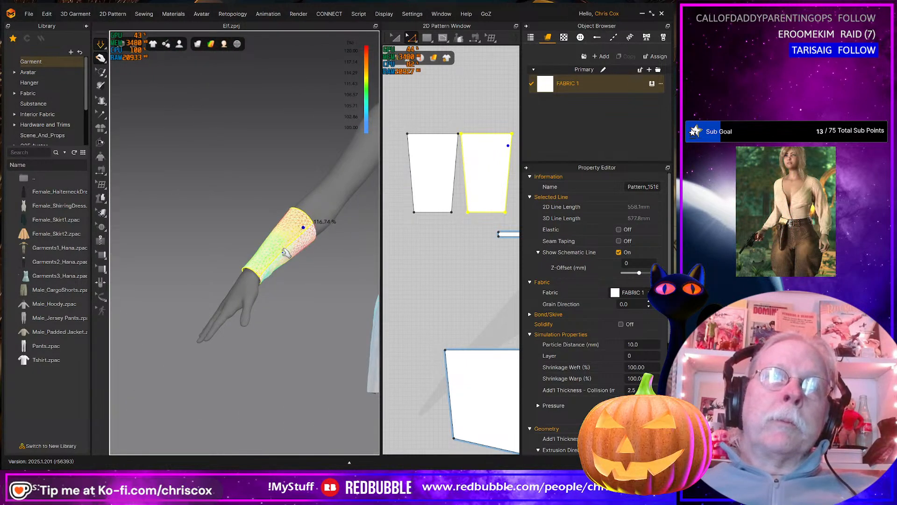
{"action": "right_click_drag", "start_coordinate": [287, 253], "coordinate": [271, 217]}
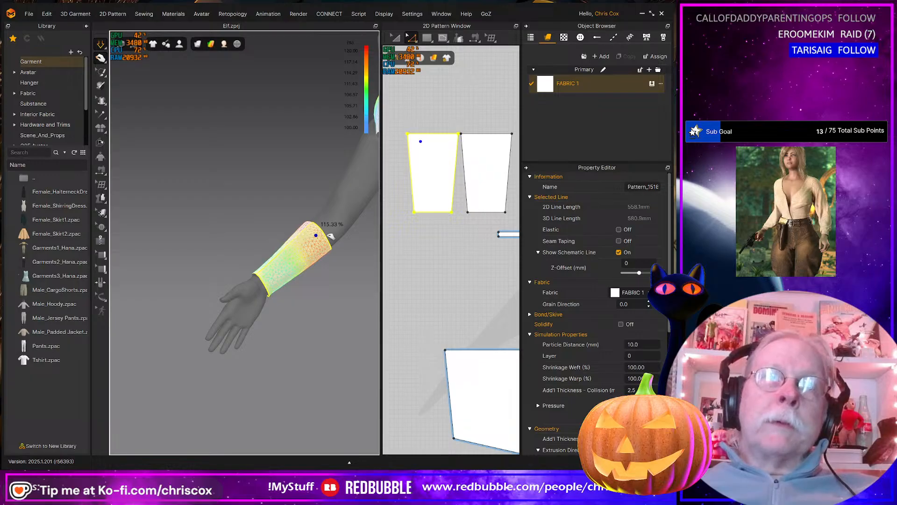
{"action": "left_click_drag", "start_coordinate": [331, 236], "coordinate": [323, 249]}
{"action": "mouse_move", "coordinate": [324, 252]}
{"action": "right_mouse_down"}
{"action": "mouse_move", "coordinate": [300, 237]}
{"action": "mouse_move", "coordinate": [344, 324]}
{"action": "mouse_move", "coordinate": [322, 256]}
{"action": "right_mouse_up"}
{"action": "mouse_move", "coordinate": [296, 236]}
{"action": "left_mouse_down"}
{"action": "mouse_move", "coordinate": [309, 236]}
{"action": "mouse_move", "coordinate": [293, 239]}
{"action": "left_mouse_up"}
{"action": "right_click_drag", "start_coordinate": [293, 239], "coordinate": [243, 242]}
Paste a mirrored copy of both bracer pieces beside the originals in the 2D layout to form the left forearm's bracer
{"action": "scroll", "coordinate": [274, 282], "scroll_direction": "down", "scroll_amount": 8}
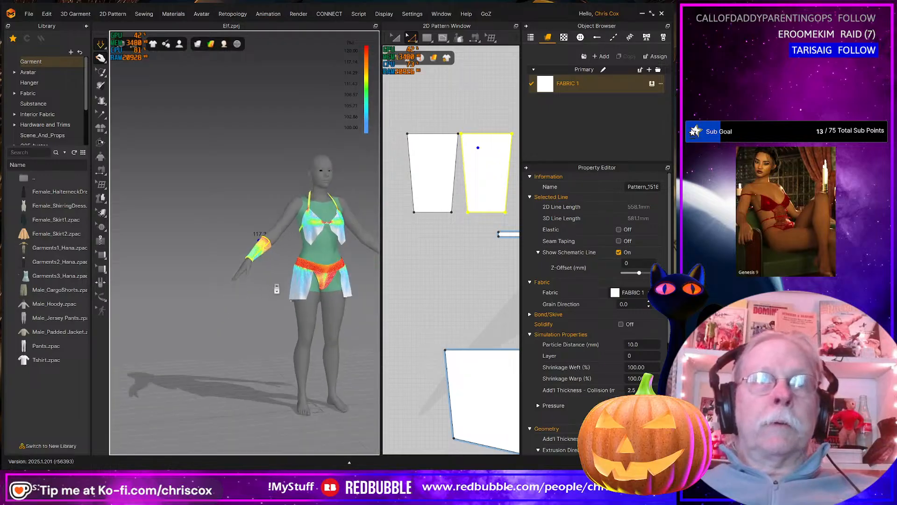
{"action": "middle_click_drag", "start_coordinate": [274, 285], "coordinate": [221, 276]}
{"action": "scroll", "coordinate": [462, 321], "scroll_direction": "down", "scroll_amount": 3}
{"action": "middle_click_drag", "start_coordinate": [479, 313], "coordinate": [442, 325]}
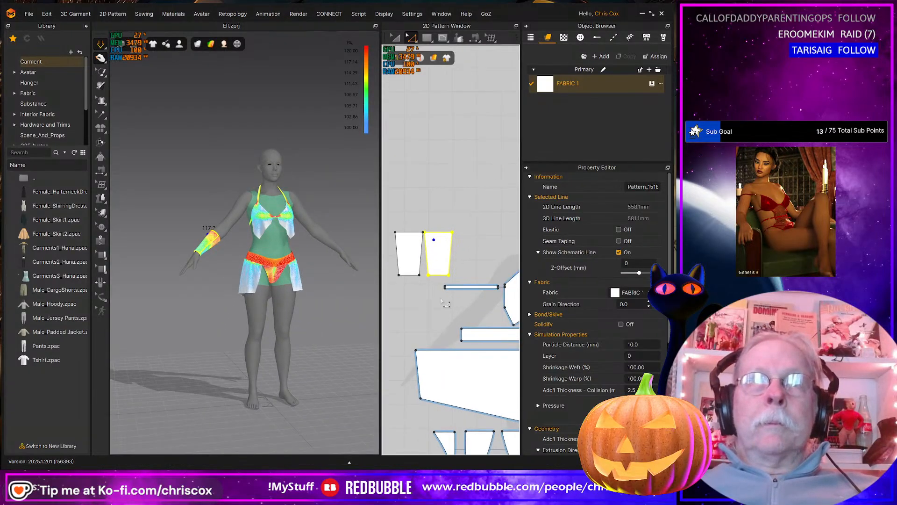
{"action": "scroll", "coordinate": [442, 304], "scroll_direction": "down", "scroll_amount": 4}
{"action": "middle_click_drag", "start_coordinate": [449, 286], "coordinate": [410, 291]}
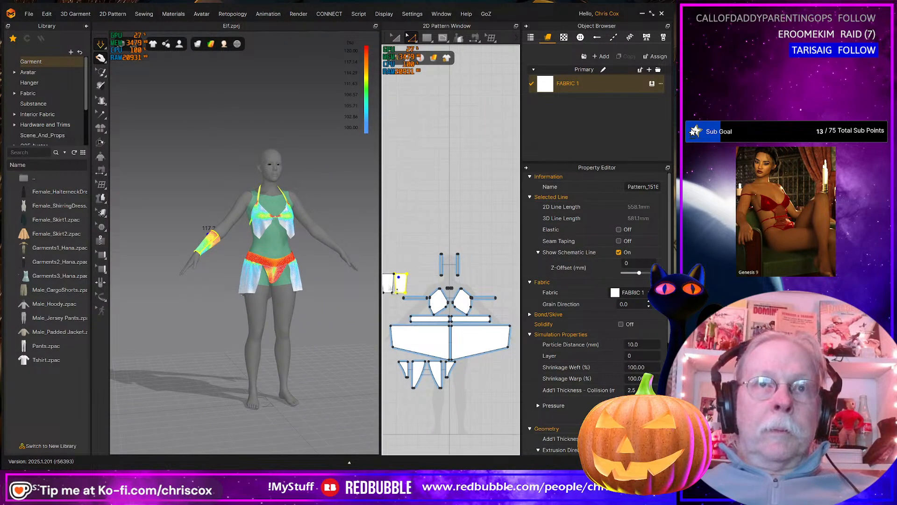
{"action": "key", "text": "a"}
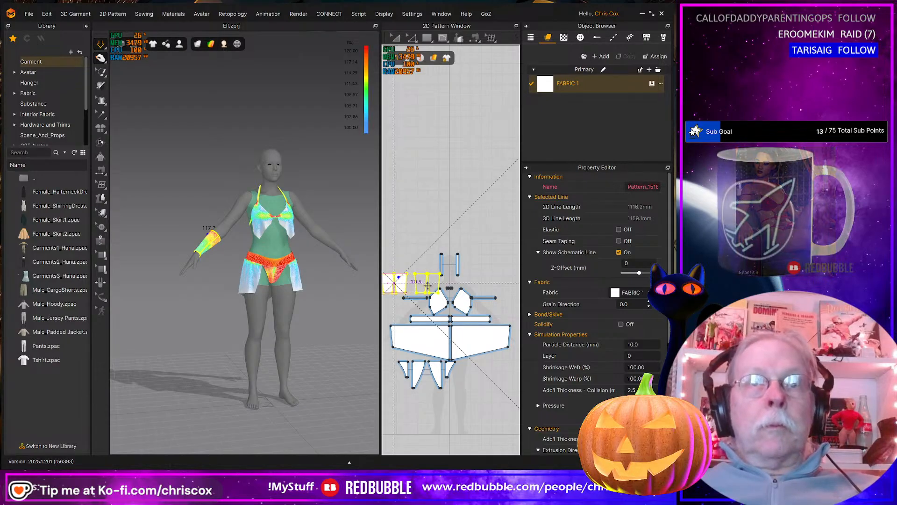
{"action": "left_click", "coordinate": [432, 284]}
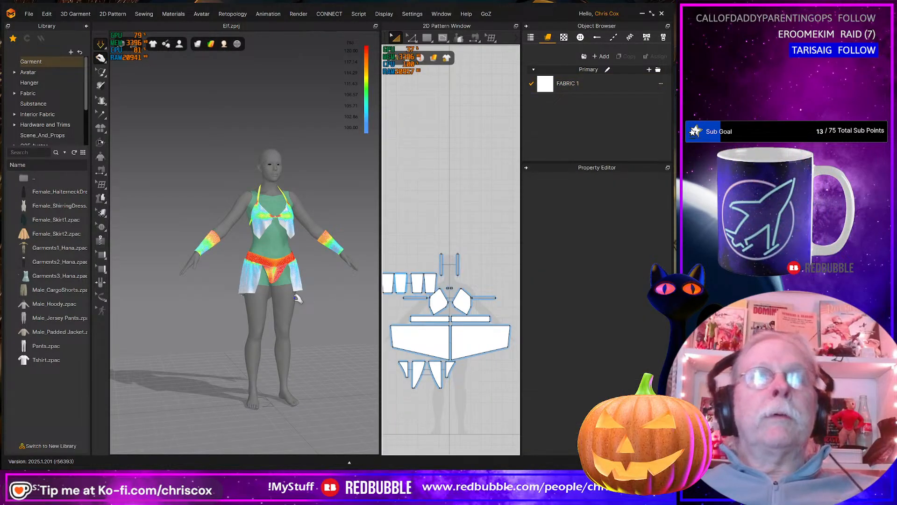
{"action": "mouse_move", "coordinate": [297, 299]}
{"action": "right_mouse_down"}
{"action": "mouse_move", "coordinate": [276, 297]}
{"action": "mouse_move", "coordinate": [313, 293]}
{"action": "mouse_move", "coordinate": [291, 298]}
{"action": "right_mouse_up"}
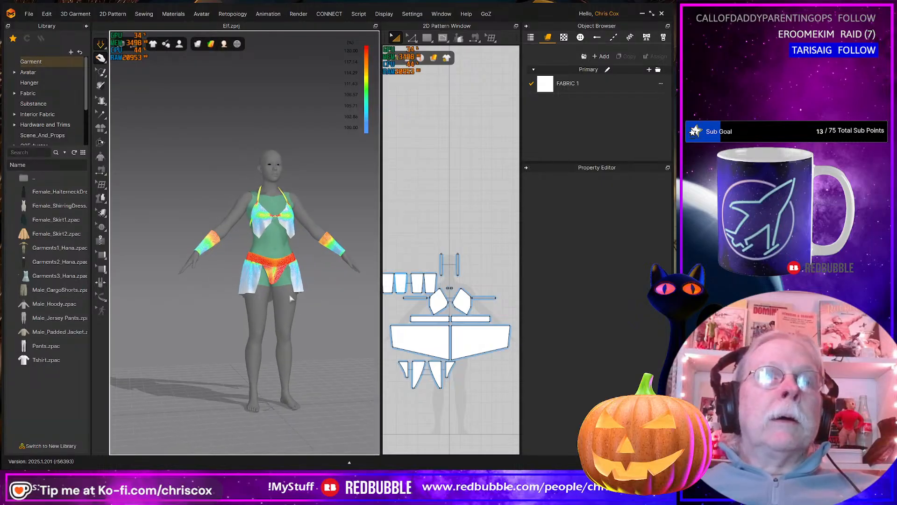
{"action": "scroll", "coordinate": [291, 301], "scroll_direction": "up", "scroll_amount": 4}
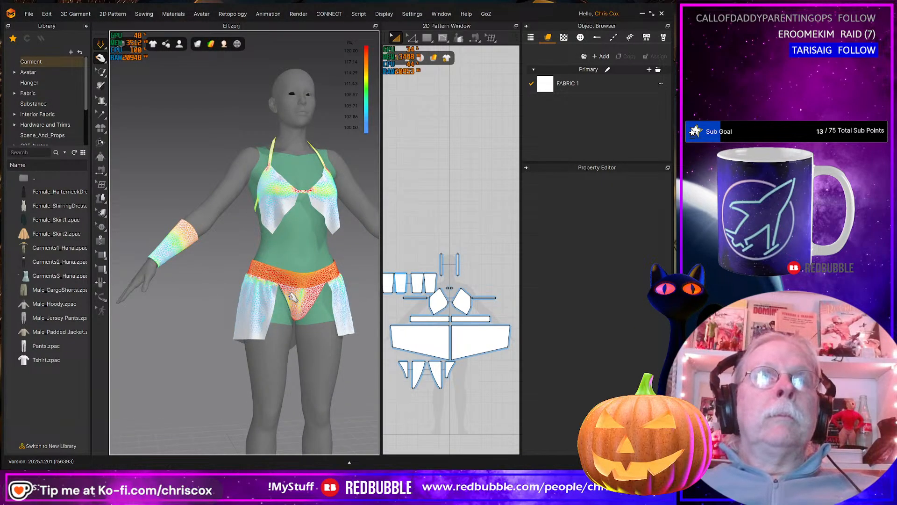
Select all the outfit's pattern pieces and move them together up the 2D layout, clear of the avatar silhouette
{"action": "middle_click_drag", "start_coordinate": [300, 331], "coordinate": [293, 253]}
{"action": "scroll", "coordinate": [293, 254], "scroll_direction": "down", "scroll_amount": 4}
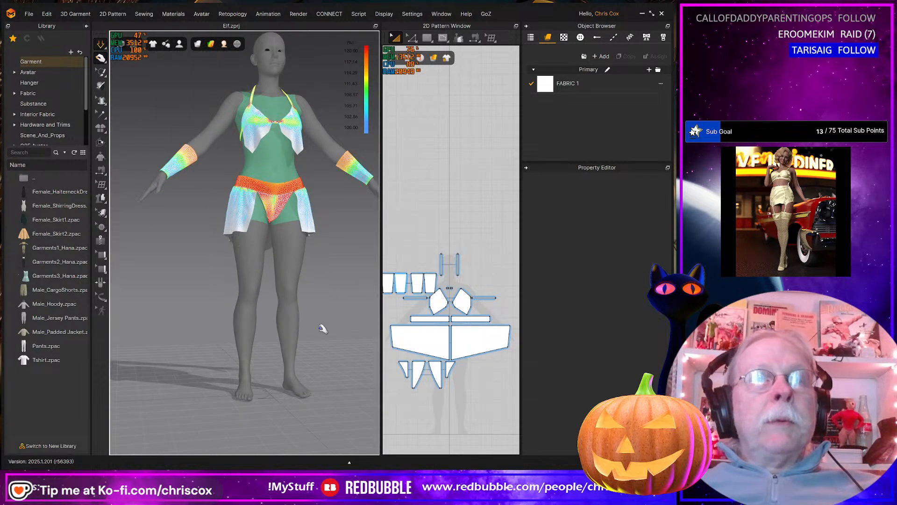
{"action": "scroll", "coordinate": [488, 400], "scroll_direction": "down", "scroll_amount": 3}
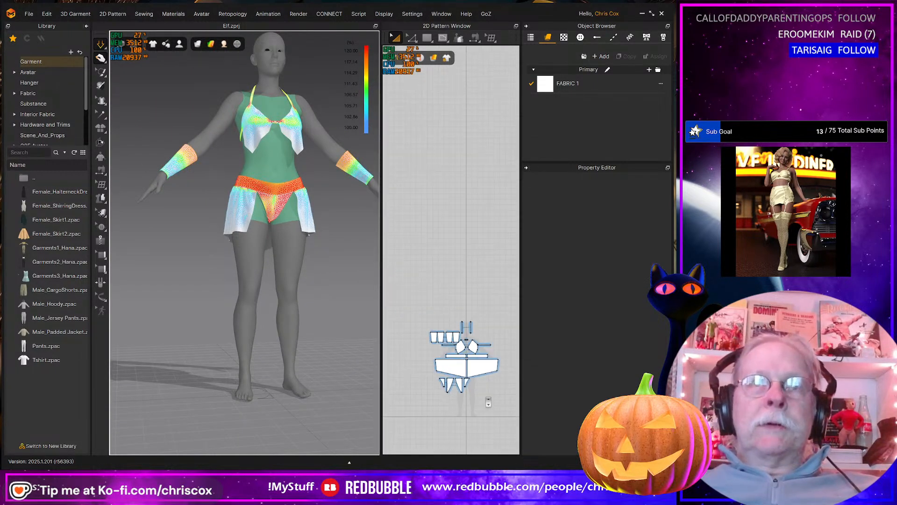
{"action": "left_click_drag", "start_coordinate": [411, 295], "coordinate": [411, 288]}
{"action": "left_click_drag", "start_coordinate": [465, 357], "coordinate": [457, 275]}
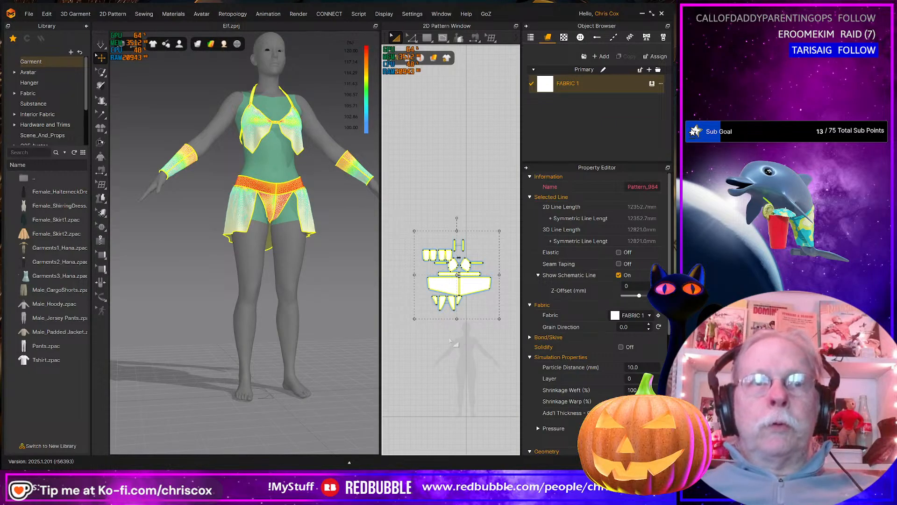
{"action": "right_click_drag", "start_coordinate": [257, 386], "coordinate": [267, 411]}
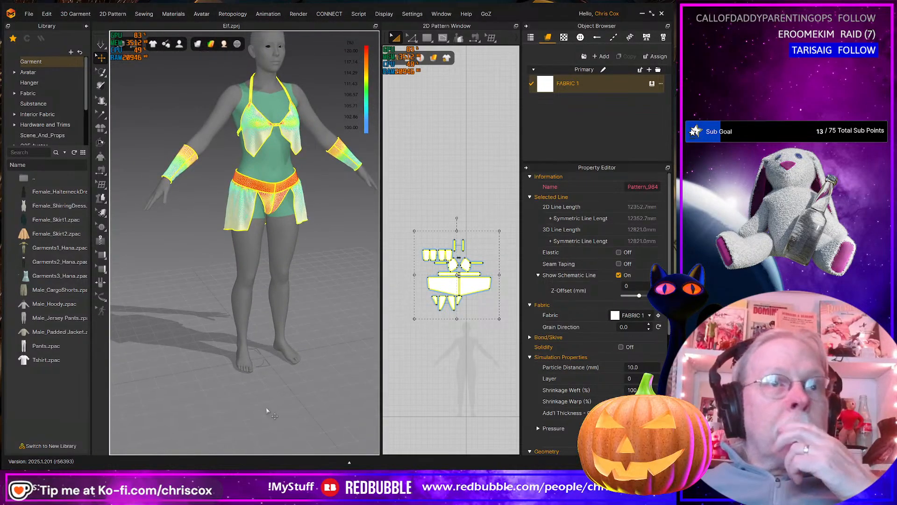
{"action": "scroll", "coordinate": [435, 365], "scroll_direction": "up", "scroll_amount": 5}
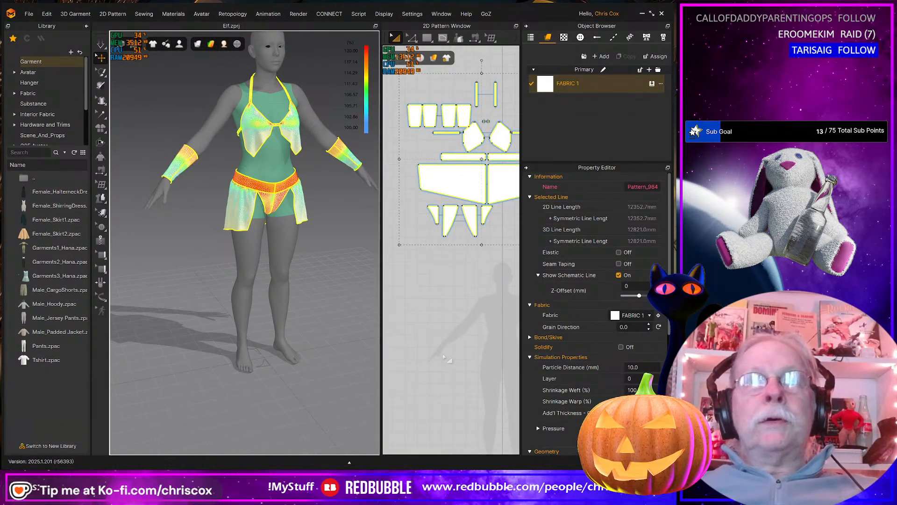
{"action": "middle_click_drag", "start_coordinate": [456, 359], "coordinate": [435, 370]}
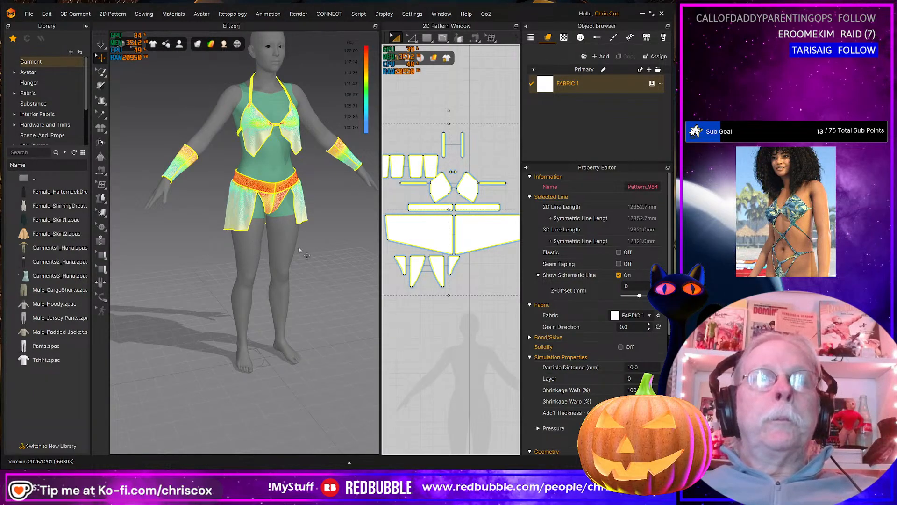
{"action": "scroll", "coordinate": [464, 361], "scroll_direction": "down", "scroll_amount": 4}
{"action": "scroll", "coordinate": [469, 363], "scroll_direction": "up", "scroll_amount": 7}
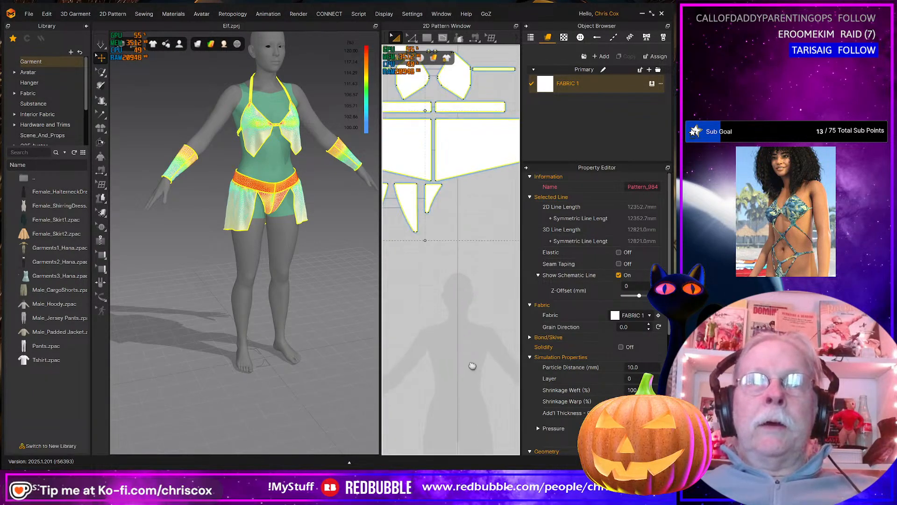
{"action": "middle_click_drag", "start_coordinate": [472, 366], "coordinate": [484, 234]}
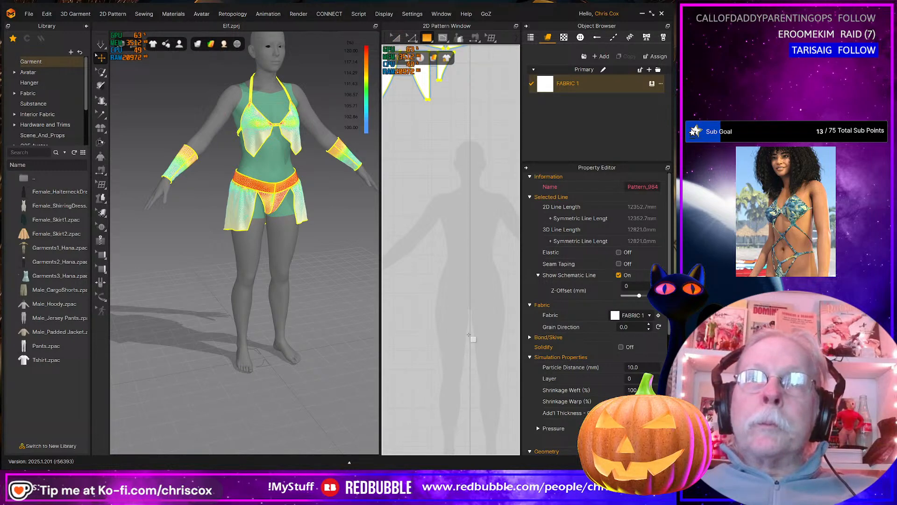
{"action": "left_click_drag", "start_coordinate": [467, 335], "coordinate": [423, 342]}
{"action": "key", "text": "ctrl+z"}
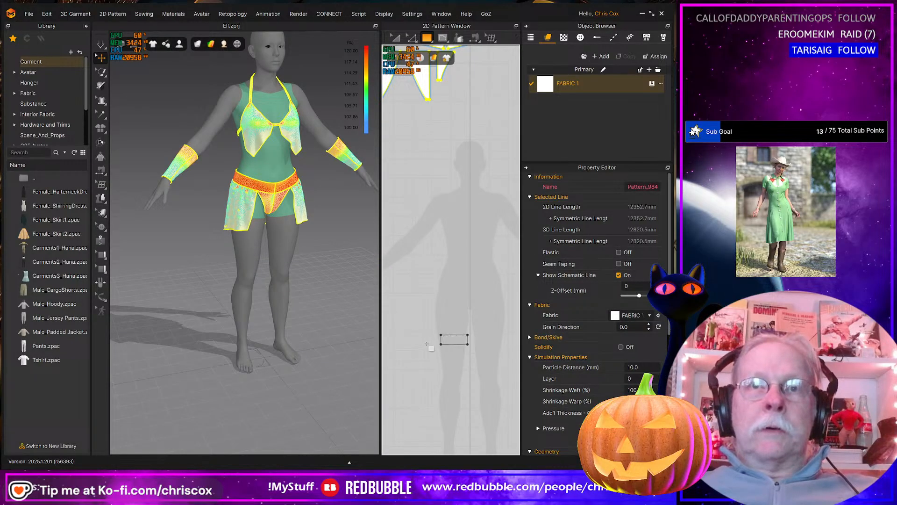
{"action": "left_click_drag", "start_coordinate": [427, 344], "coordinate": [404, 342]}
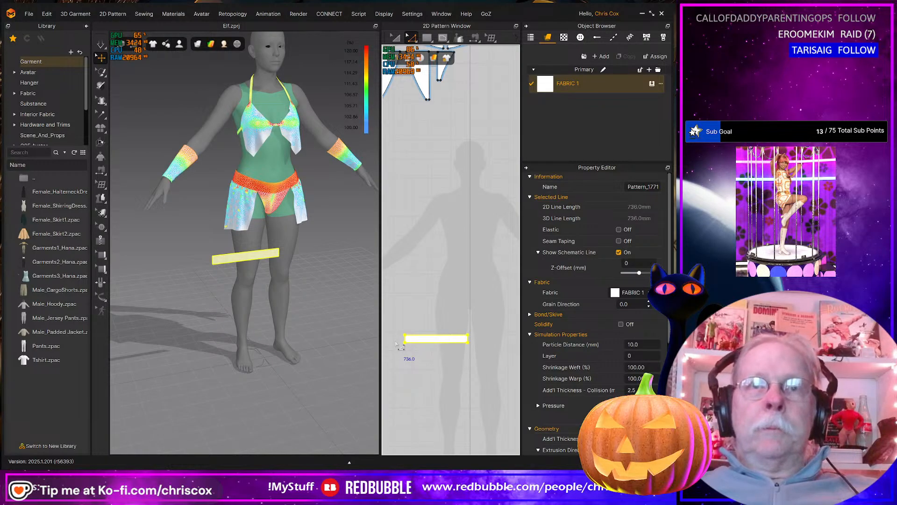
{"action": "key", "text": "ctrl+z"}
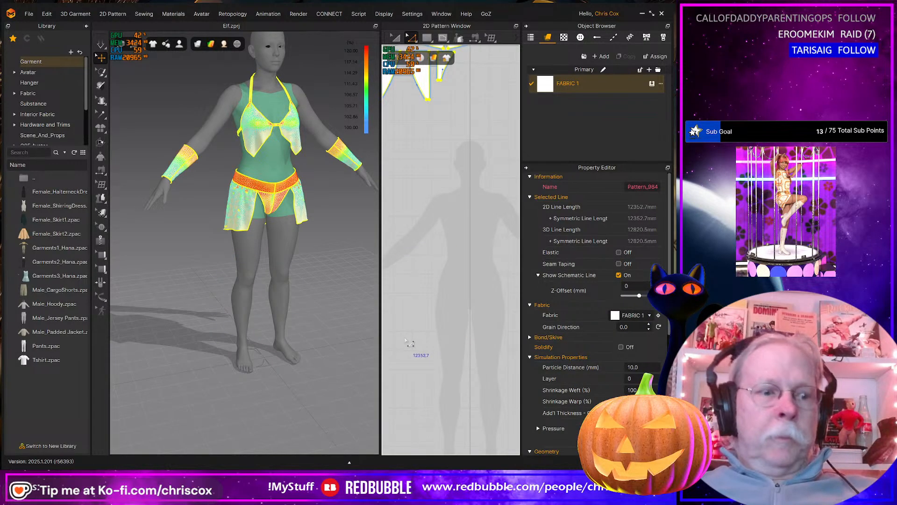
Create a 300 mm wide by 50 mm high rectangular pattern beside the avatar silhouette's thigh in the 2D layout
{"action": "left_click", "coordinate": [406, 336]}
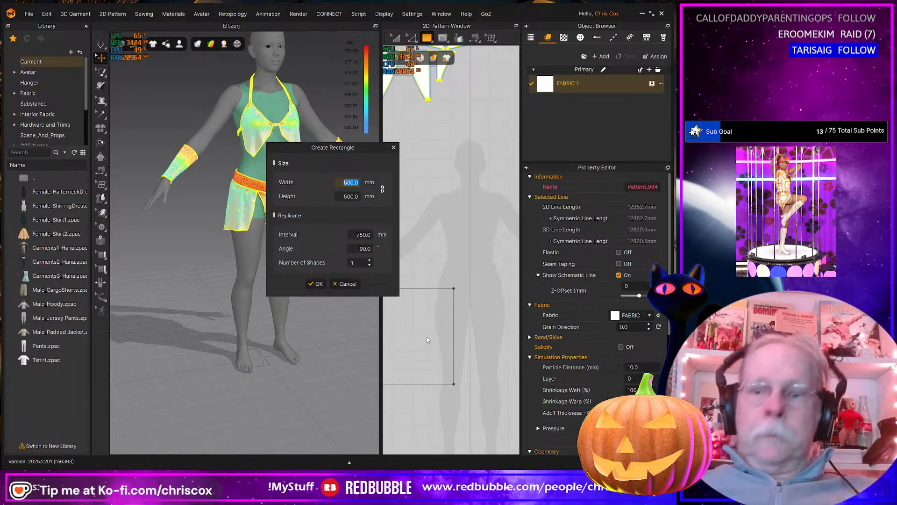
{"action": "type", "text": "300"}
{"action": "type", "text": "50"}
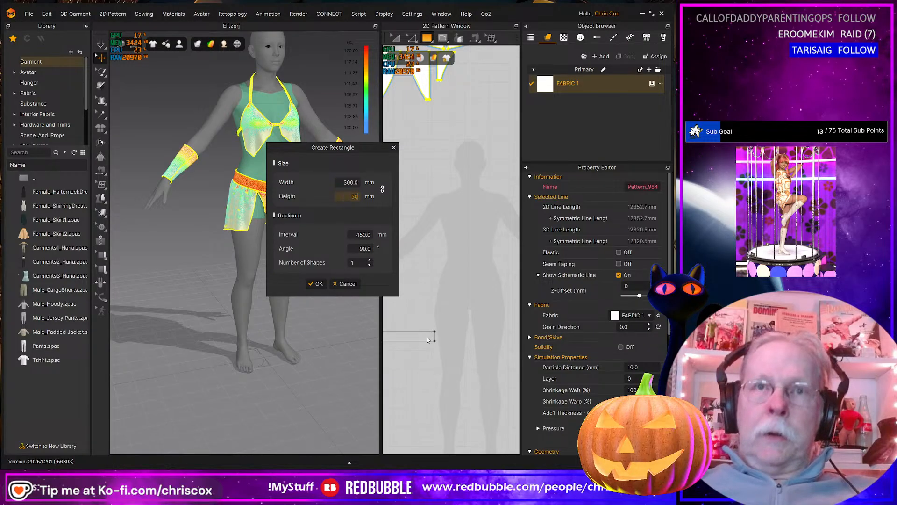
{"action": "left_click", "coordinate": [317, 284]}
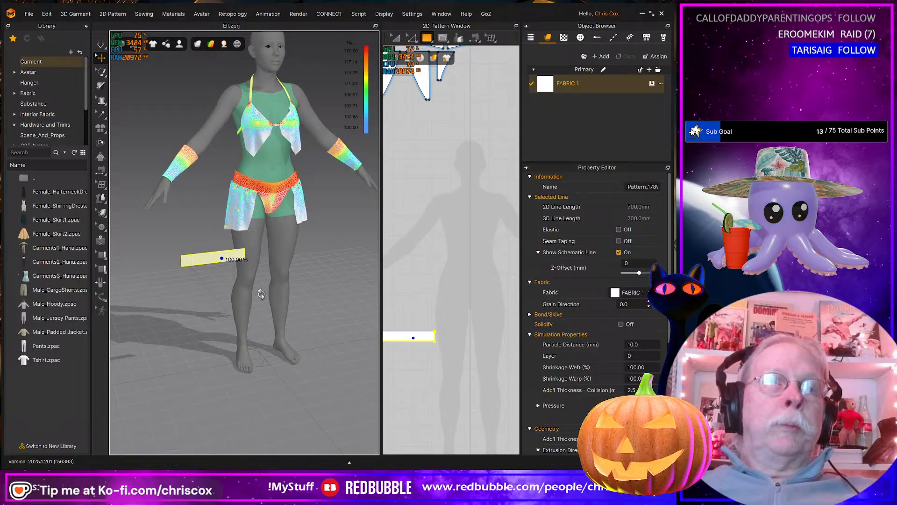
Turn off the strain map display and move the new strip in front of the avatar's right thigh
{"action": "right_click_drag", "start_coordinate": [260, 293], "coordinate": [250, 306]}
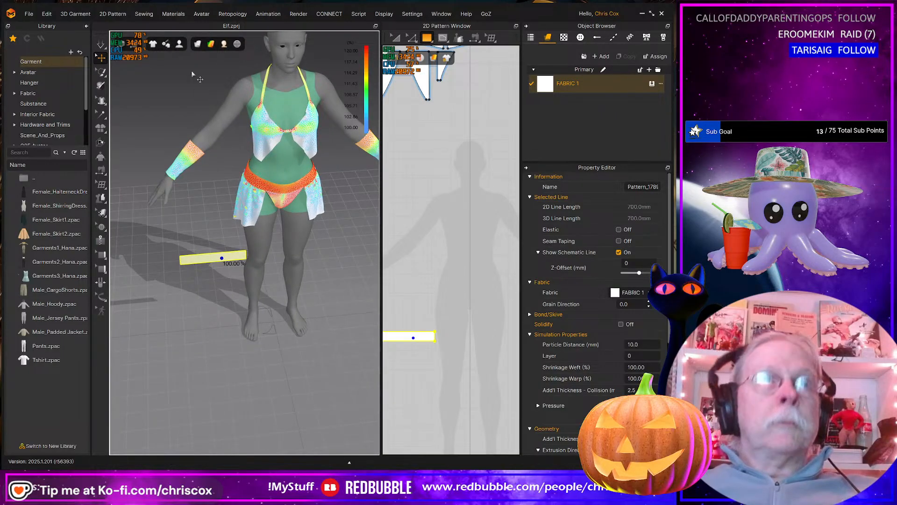
{"action": "mouse_move", "coordinate": [215, 48]}
{"action": "left_click", "coordinate": [229, 84]}
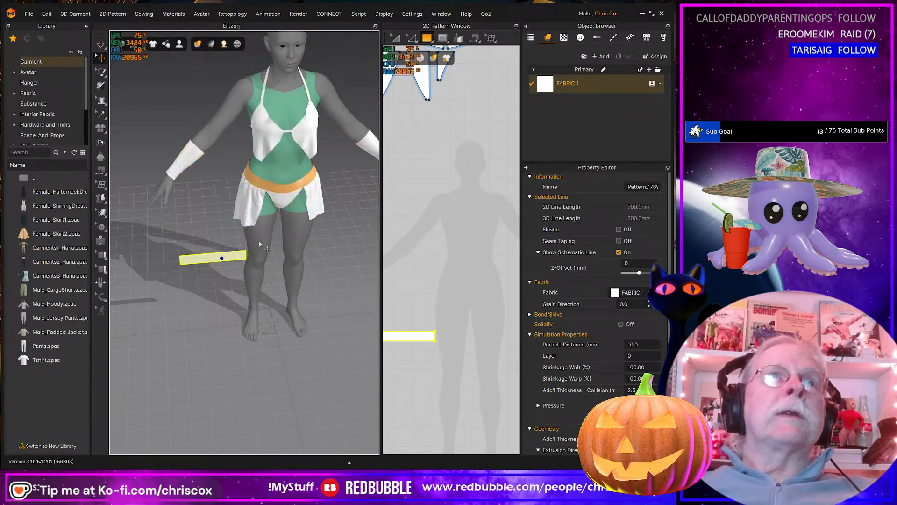
{"action": "left_click", "coordinate": [228, 256]}
{"action": "right_click_drag", "start_coordinate": [237, 267], "coordinate": [241, 286]}
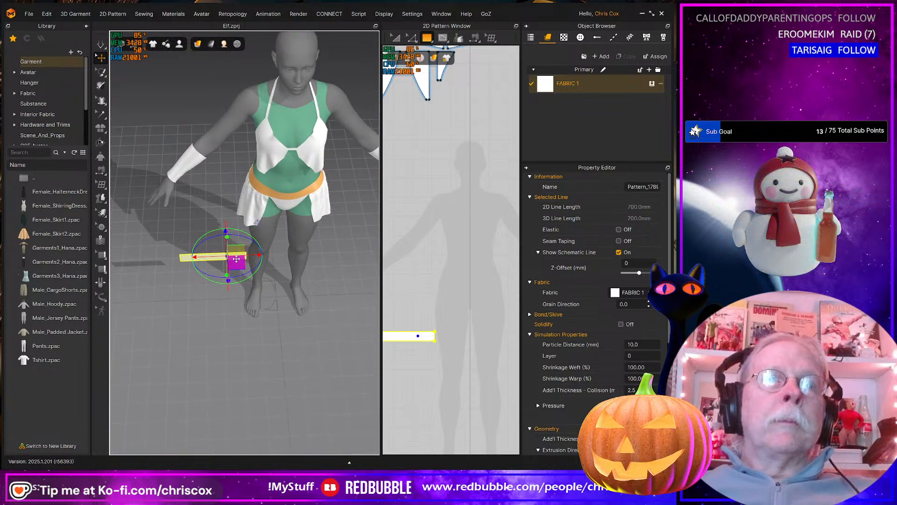
{"action": "left_click_drag", "start_coordinate": [236, 259], "coordinate": [283, 239]}
{"action": "right_click_drag", "start_coordinate": [312, 304], "coordinate": [310, 259]}
Paste a copy of the thigh strip directly above the original in the 2D layout
{"action": "middle_click_drag", "start_coordinate": [412, 374], "coordinate": [450, 372]}
{"action": "left_click", "coordinate": [430, 338]}
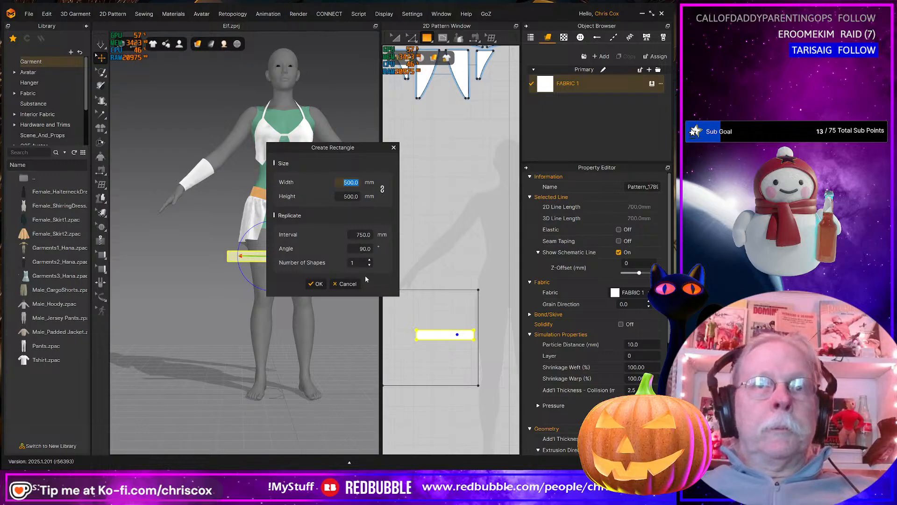
{"action": "left_click", "coordinate": [336, 284]}
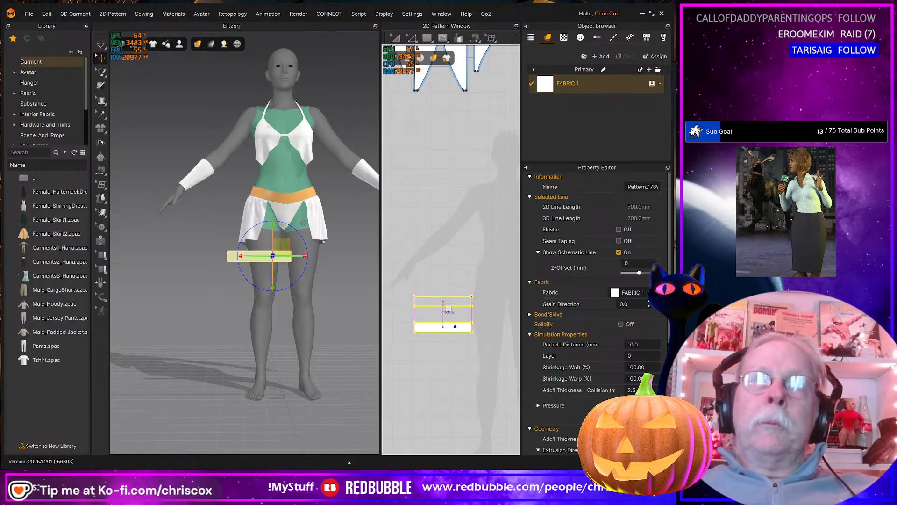
{"action": "left_click", "coordinate": [445, 311]}
Flip the normal of the copied strip and move it behind the right thigh, opposite the front strip
{"action": "right_click_drag", "start_coordinate": [285, 346], "coordinate": [292, 368]}
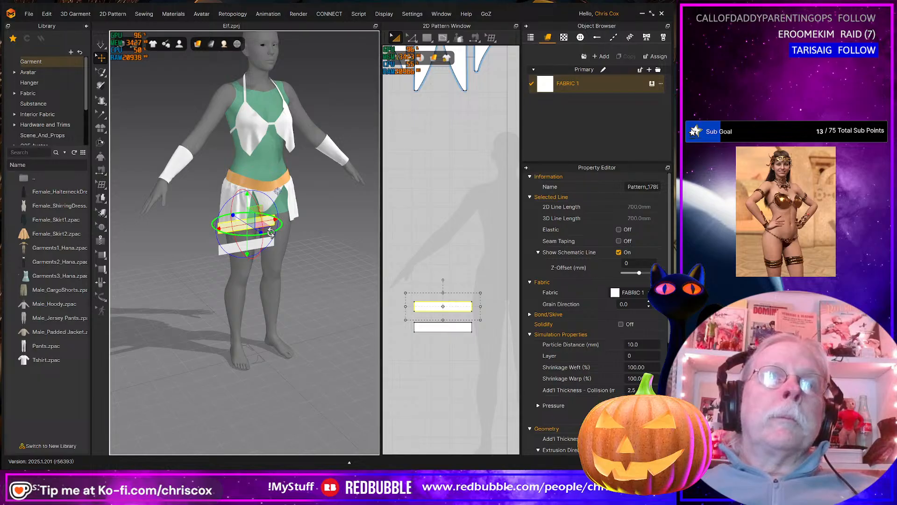
{"action": "right_click", "coordinate": [227, 225]}
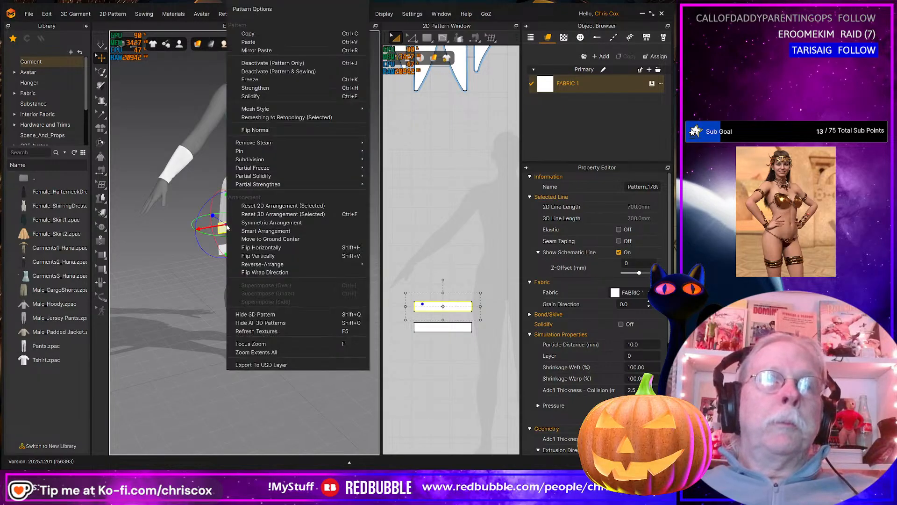
{"action": "left_click", "coordinate": [267, 132]}
{"action": "right_click_drag", "start_coordinate": [222, 295], "coordinate": [267, 262]}
{"action": "left_click_drag", "start_coordinate": [239, 213], "coordinate": [197, 233]}
{"action": "right_click_drag", "start_coordinate": [269, 277], "coordinate": [177, 278]}
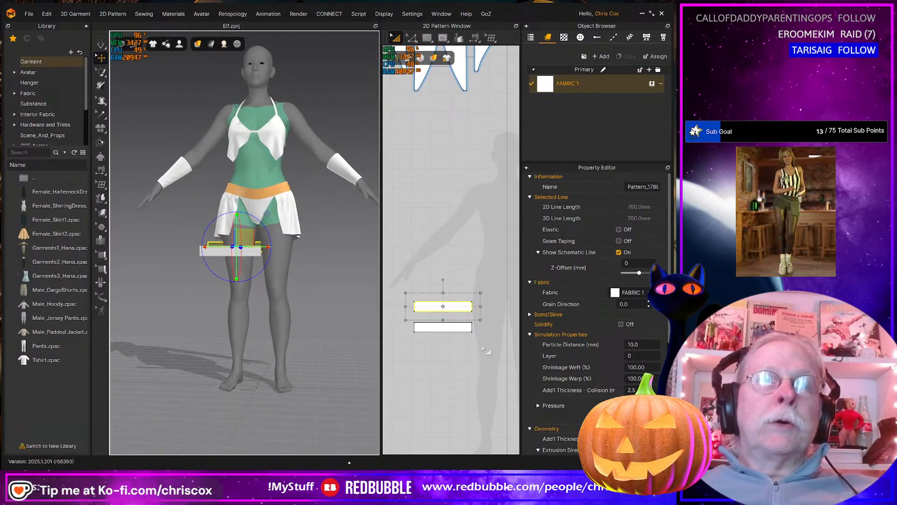
Set the gravity in the simulation properties to 0
{"action": "scroll", "coordinate": [487, 353], "scroll_direction": "up", "scroll_amount": 3}
{"action": "right_click", "coordinate": [328, 345]}
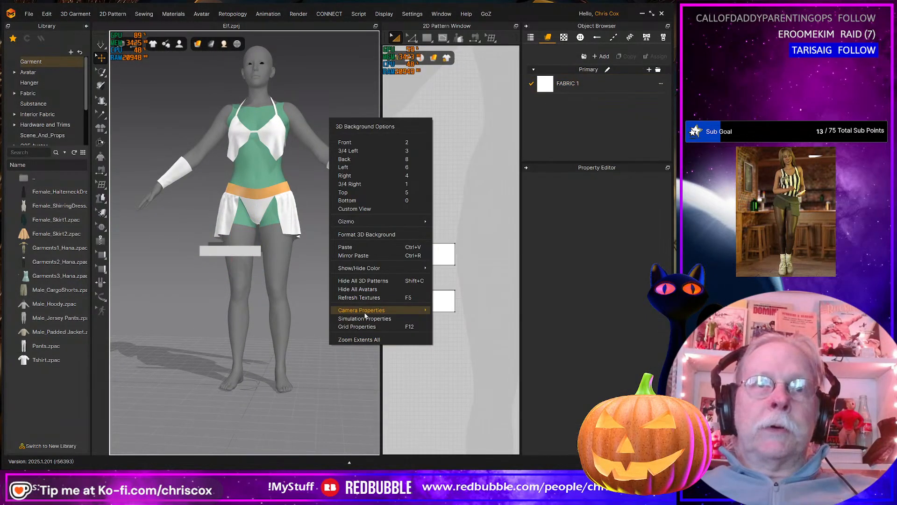
{"action": "left_click", "coordinate": [348, 313]}
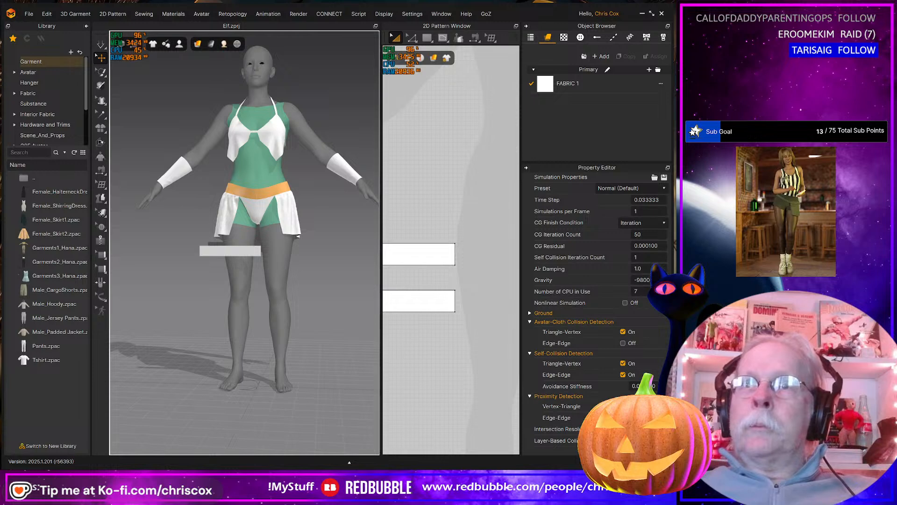
{"action": "left_click", "coordinate": [642, 280]}
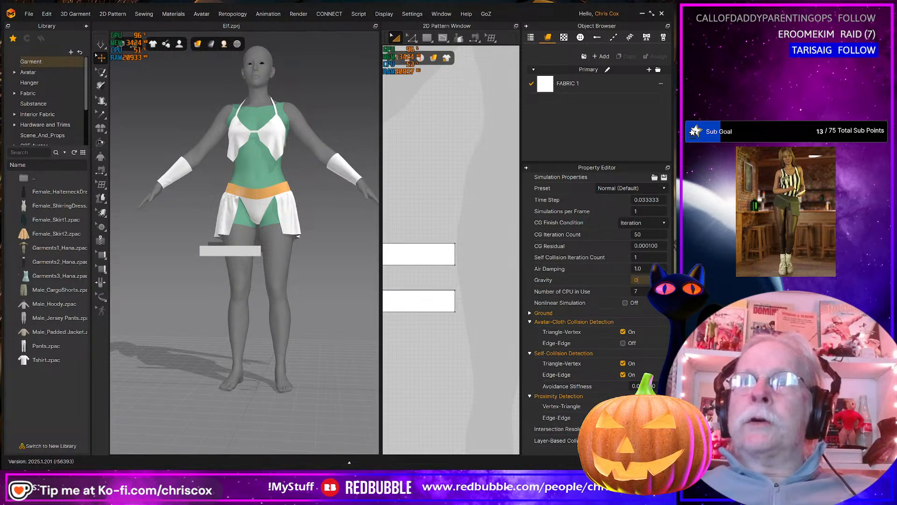
{"action": "type", "text": "0"}
{"action": "key", "text": "Return"}
Sew the short ends of the front strip to the opposite short ends of the back strip, forming a closed band
{"action": "middle_click_drag", "start_coordinate": [457, 321], "coordinate": [511, 327]}
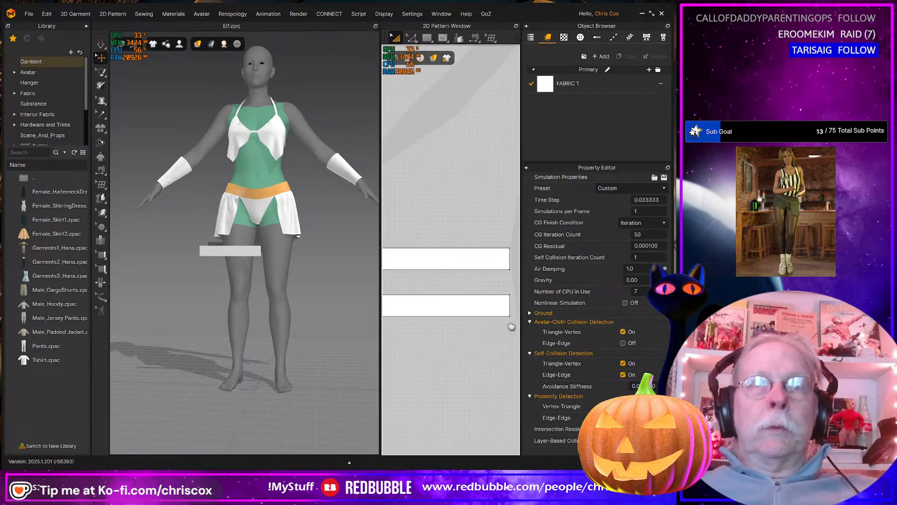
{"action": "right_click_drag", "start_coordinate": [284, 324], "coordinate": [306, 318]}
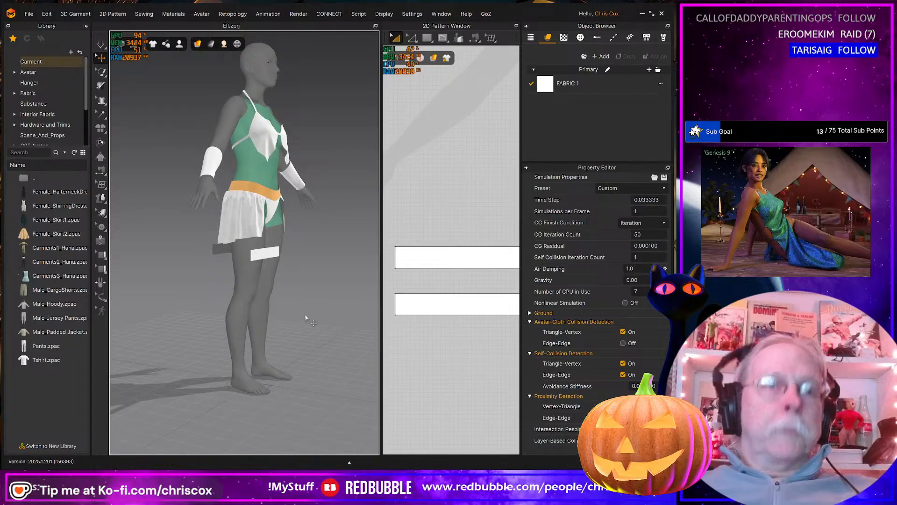
{"action": "key", "text": "n"}
{"action": "left_click", "coordinate": [246, 253]}
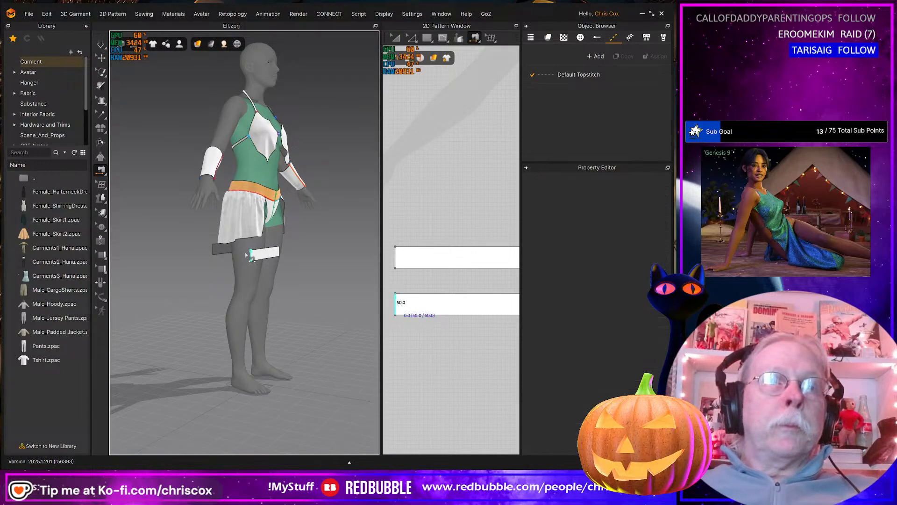
{"action": "left_click", "coordinate": [247, 254]}
{"action": "scroll", "coordinate": [458, 356], "scroll_direction": "down", "scroll_amount": 2}
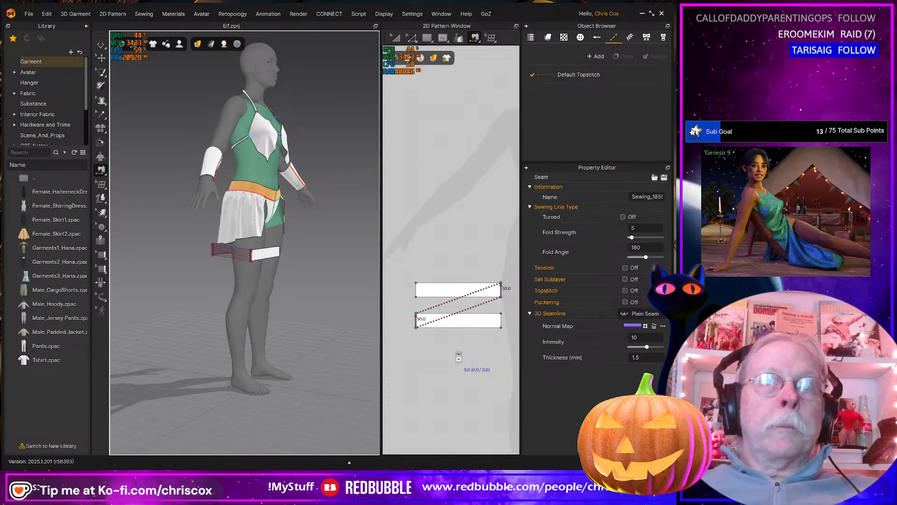
{"action": "middle_click_drag", "start_coordinate": [459, 357], "coordinate": [445, 352]}
{"action": "left_click", "coordinate": [489, 315]}
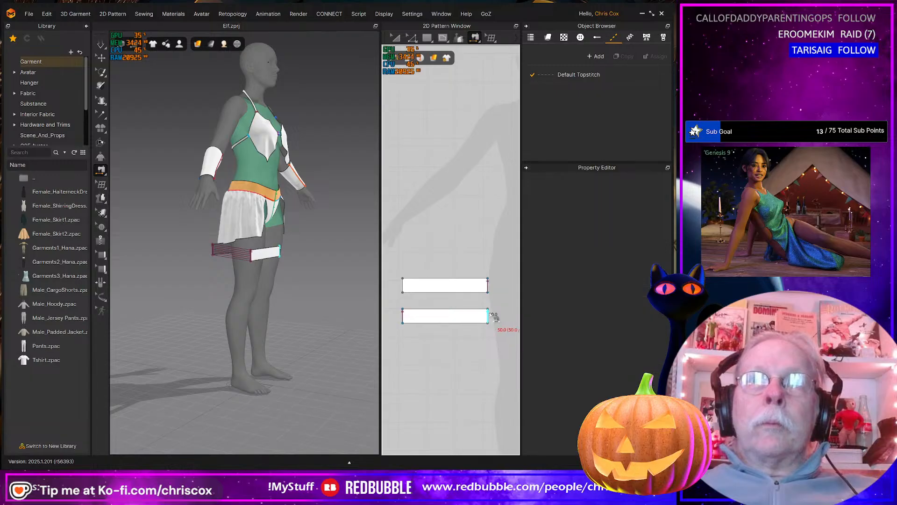
{"action": "left_click", "coordinate": [403, 286]}
Simulate the sewn band until it closes around the right thigh, and display the garment's strain map
{"action": "right_click_drag", "start_coordinate": [321, 310], "coordinate": [266, 303]}
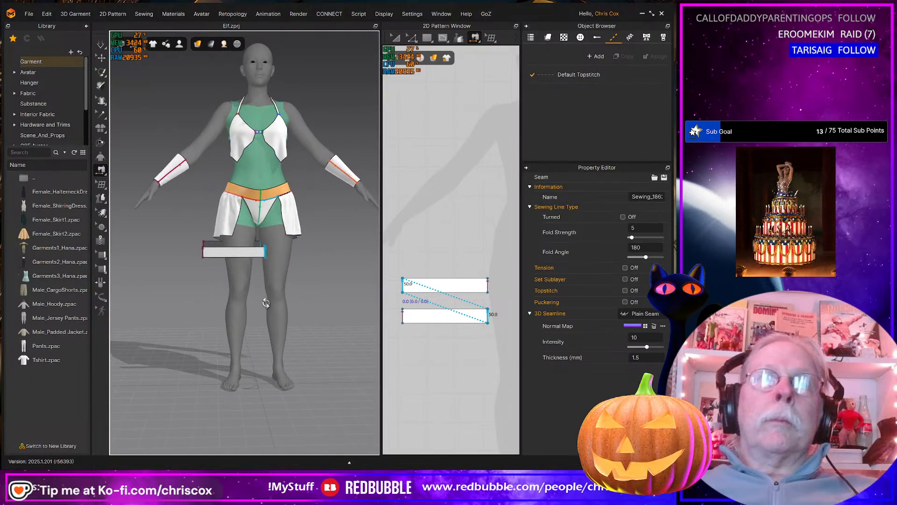
{"action": "key", "text": "space"}
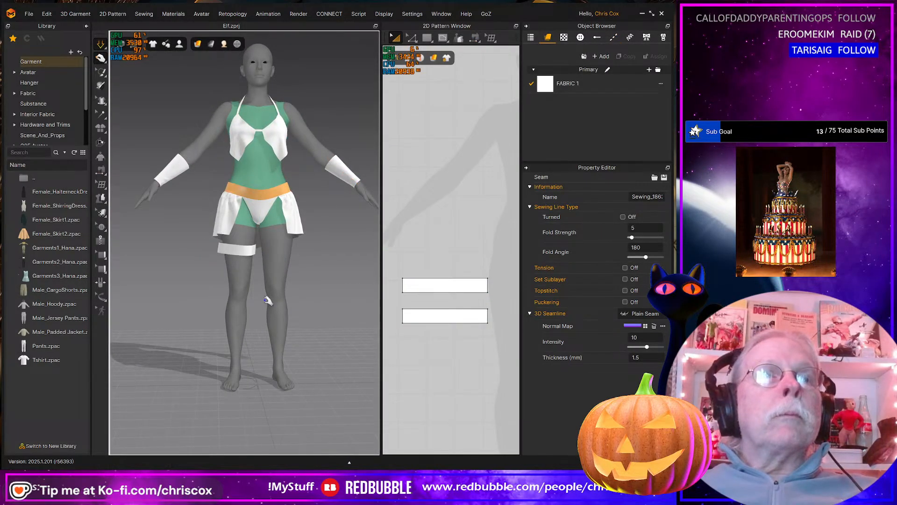
{"action": "key", "text": "space"}
{"action": "mouse_move", "coordinate": [265, 303]}
{"action": "right_mouse_down"}
{"action": "mouse_move", "coordinate": [354, 303]}
{"action": "mouse_move", "coordinate": [265, 305]}
{"action": "right_mouse_up"}
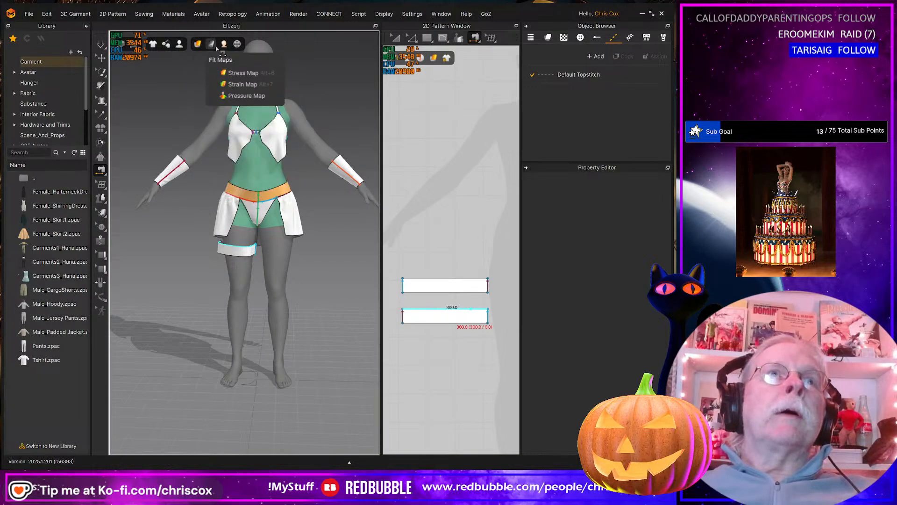
{"action": "mouse_move", "coordinate": [223, 43]}
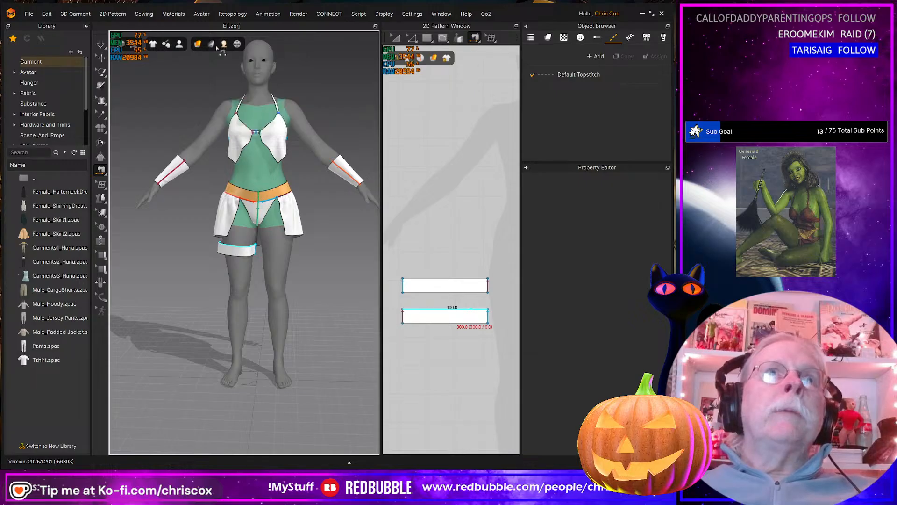
{"action": "left_click", "coordinate": [226, 83]}
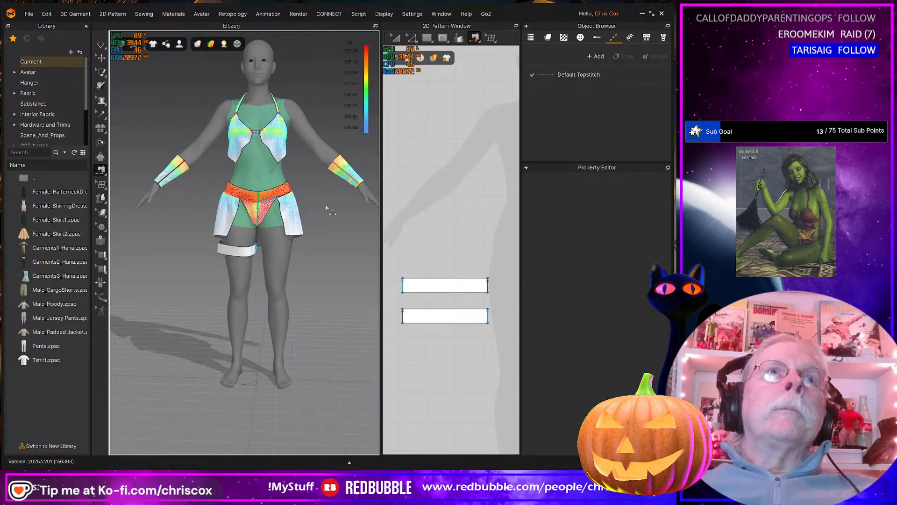
Shorten both thigh band strips by nudging their left short edges inward in small increments while simulating, tightening the band around the right thigh
{"action": "scroll", "coordinate": [445, 363], "scroll_direction": "up", "scroll_amount": 3}
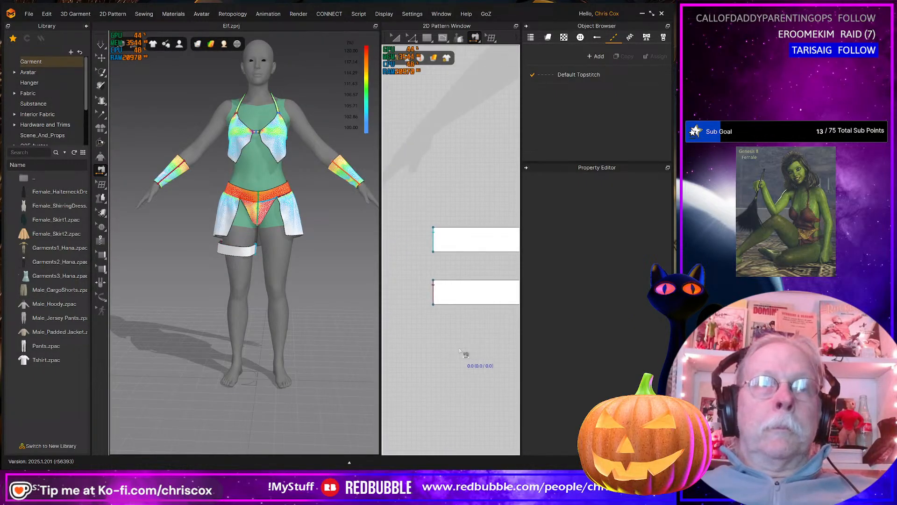
{"action": "key", "text": "z"}
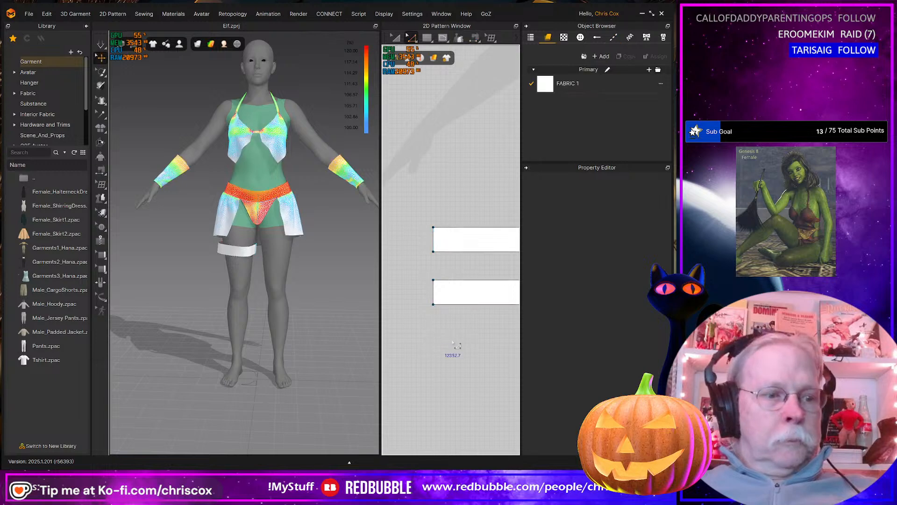
{"action": "left_click_drag", "start_coordinate": [475, 336], "coordinate": [422, 221]}
{"action": "key", "text": "Right"}
{"action": "key", "text": "Right"}
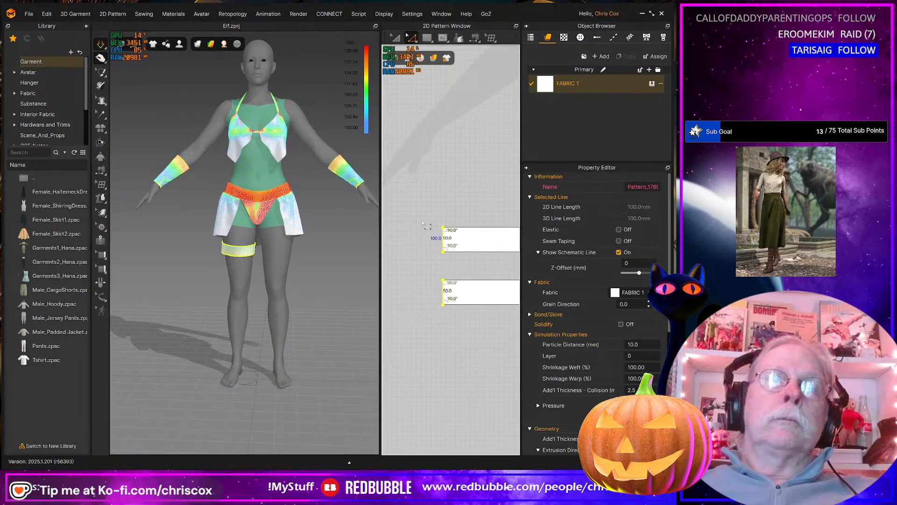
{"action": "left_click_drag", "start_coordinate": [469, 314], "coordinate": [408, 220]}
{"action": "key", "text": "Right"}
{"action": "key", "text": "Right"}
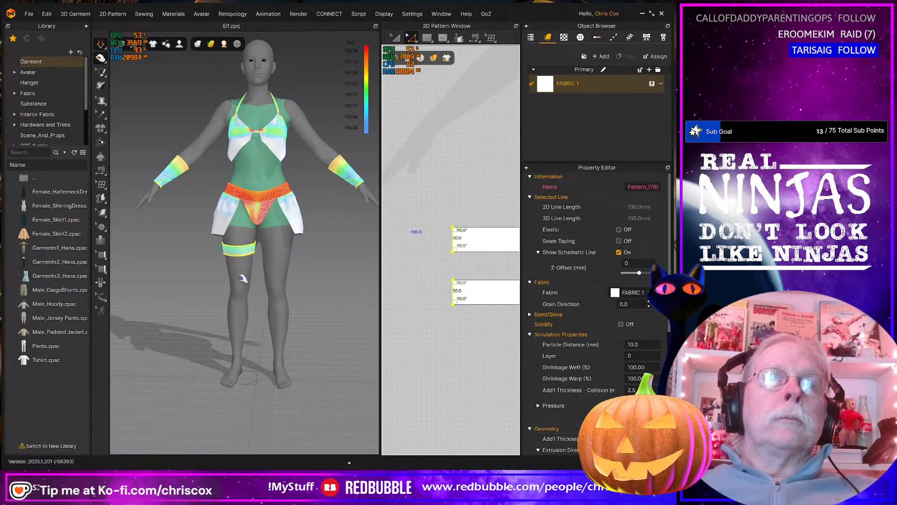
Examine the tightened thigh band's fit and strain from the front, side and close up, together with the complete outfit and pattern layout
{"action": "right_click_drag", "start_coordinate": [369, 260], "coordinate": [237, 272]}
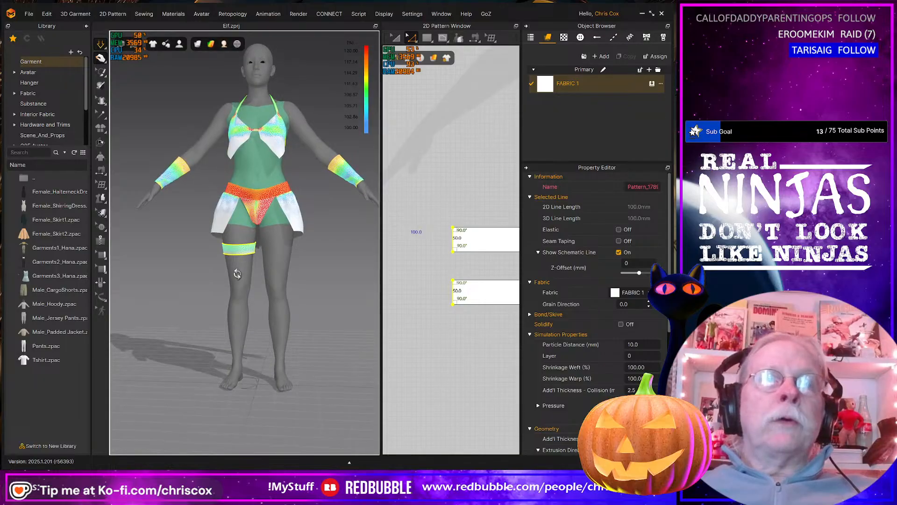
{"action": "mouse_move", "coordinate": [286, 293]}
{"action": "right_mouse_down"}
{"action": "mouse_move", "coordinate": [146, 289]}
{"action": "mouse_move", "coordinate": [363, 287]}
{"action": "mouse_move", "coordinate": [282, 295]}
{"action": "mouse_move", "coordinate": [360, 294]}
{"action": "mouse_move", "coordinate": [289, 293]}
{"action": "right_mouse_up"}
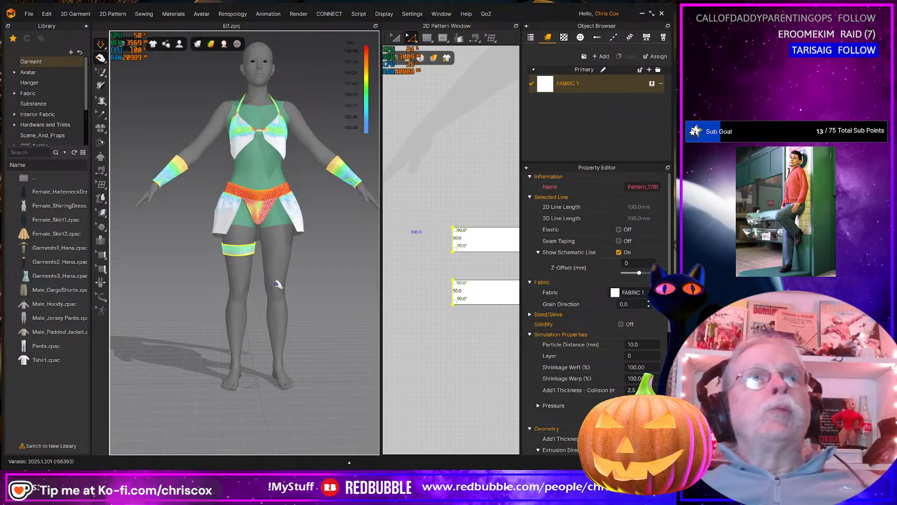
{"action": "right_click_drag", "start_coordinate": [267, 283], "coordinate": [321, 276]}
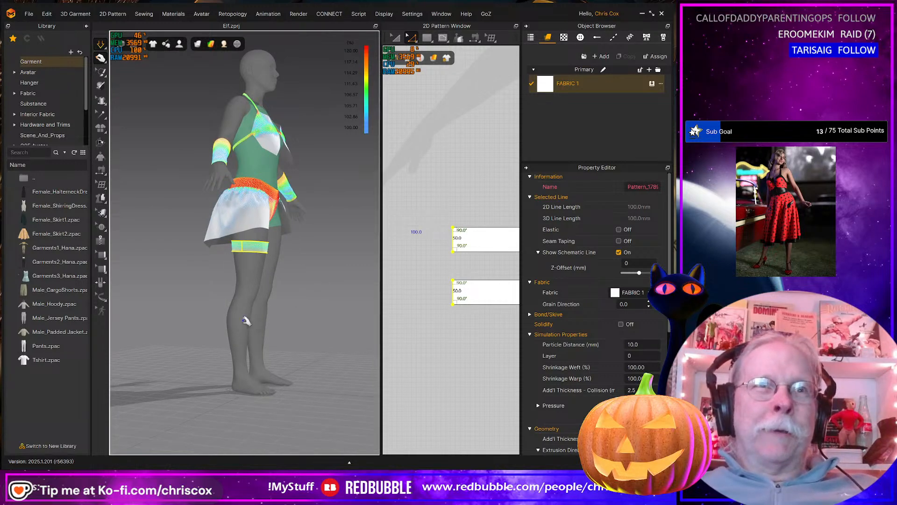
{"action": "key", "text": "2"}
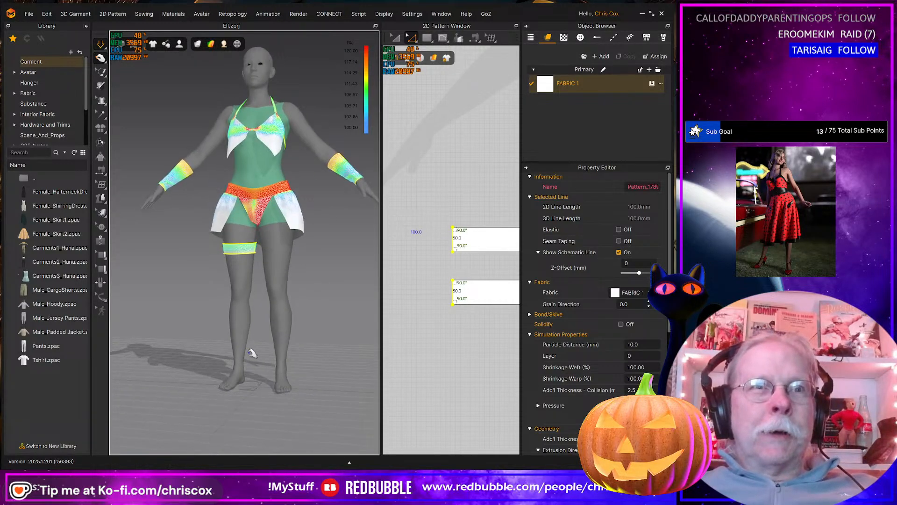
{"action": "right_click_drag", "start_coordinate": [250, 346], "coordinate": [322, 348]}
{"action": "right_click_drag", "start_coordinate": [251, 251], "coordinate": [248, 279]}
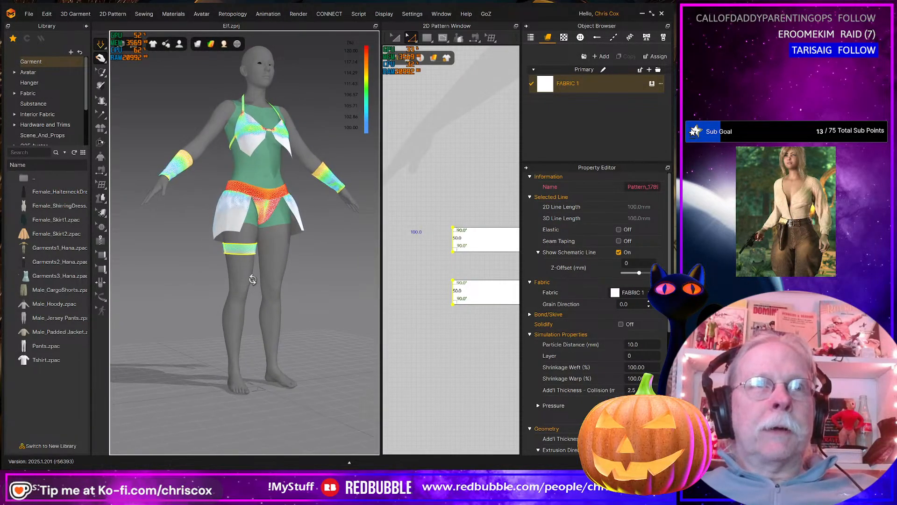
{"action": "scroll", "coordinate": [248, 282], "scroll_direction": "up", "scroll_amount": 5}
{"action": "scroll", "coordinate": [248, 282], "scroll_direction": "up", "scroll_amount": 2}
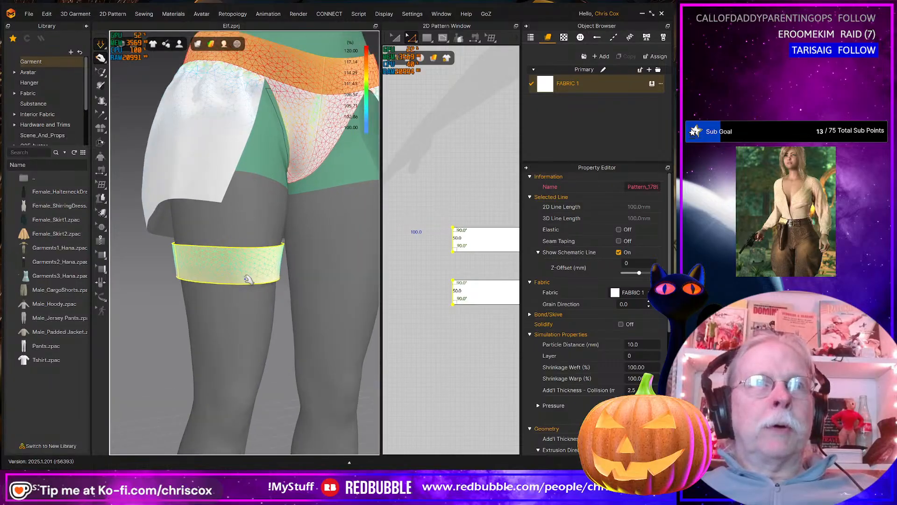
{"action": "right_click_drag", "start_coordinate": [260, 295], "coordinate": [236, 306]}
{"action": "scroll", "coordinate": [267, 301], "scroll_direction": "down", "scroll_amount": 8}
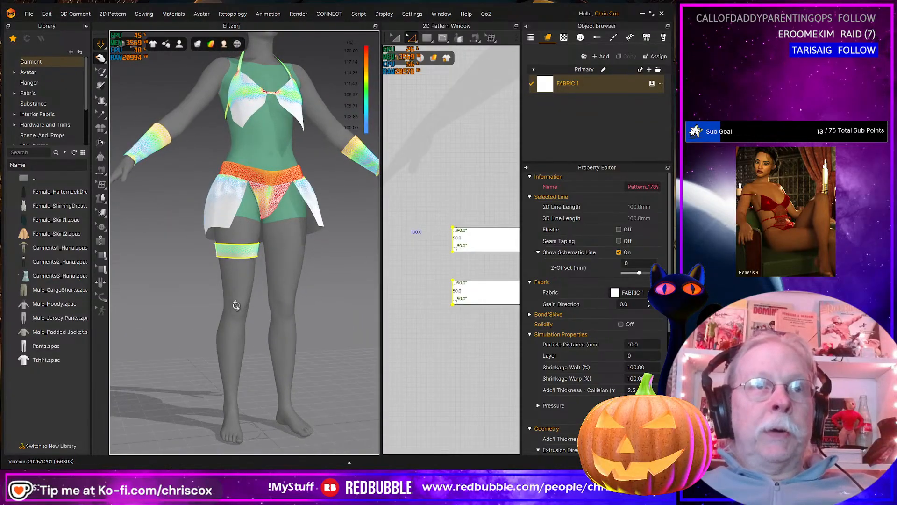
{"action": "scroll", "coordinate": [416, 351], "scroll_direction": "down", "scroll_amount": 5}
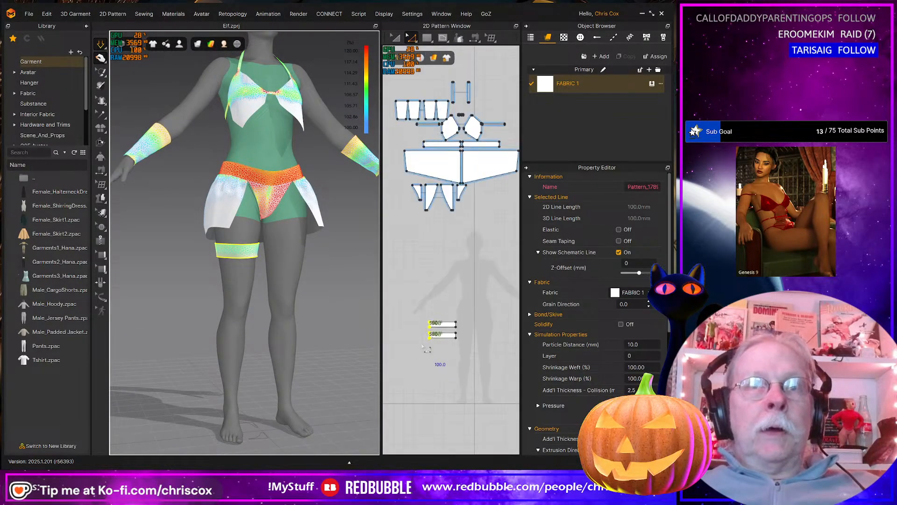
Duplicate the two thigh band pattern pieces and place the copies just below the originals in the 2D pattern layout
{"action": "key", "text": "a"}
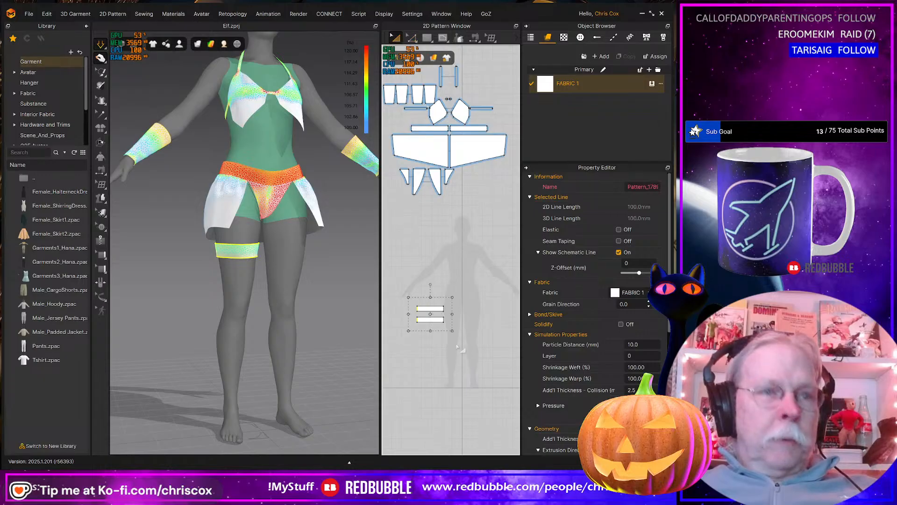
{"action": "left_click", "coordinate": [383, 285]}
{"action": "left_click", "coordinate": [429, 310]}
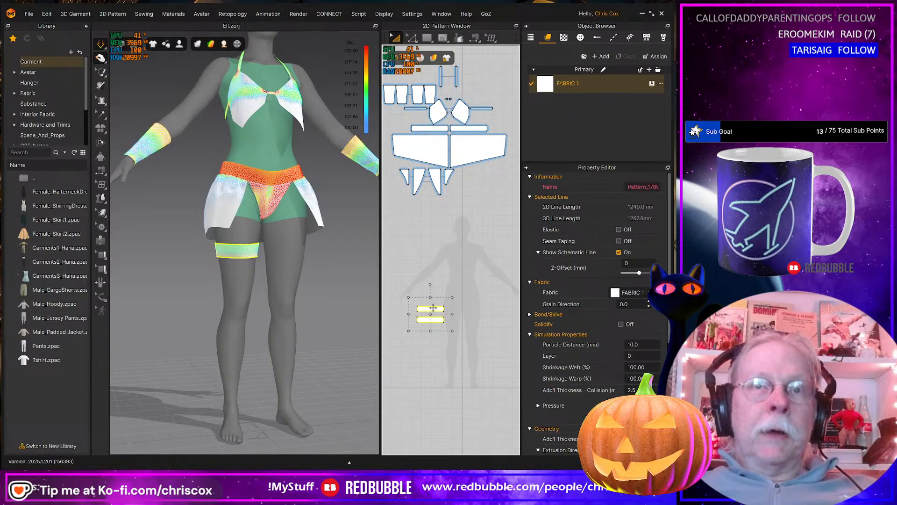
{"action": "left_click_drag", "start_coordinate": [433, 307], "coordinate": [430, 348]}
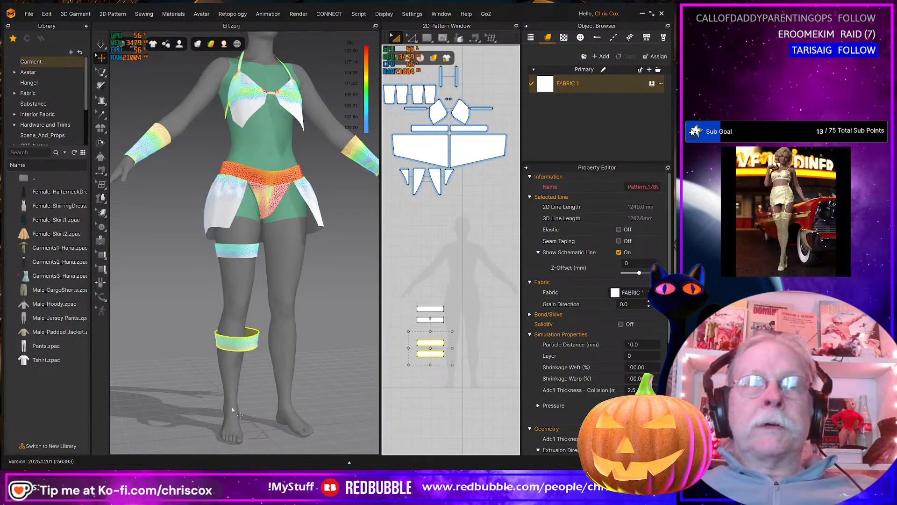
Turn off the strain map display and move both pieces of the copied band around the avatar's right calf
{"action": "right_click_drag", "start_coordinate": [232, 409], "coordinate": [254, 355]}
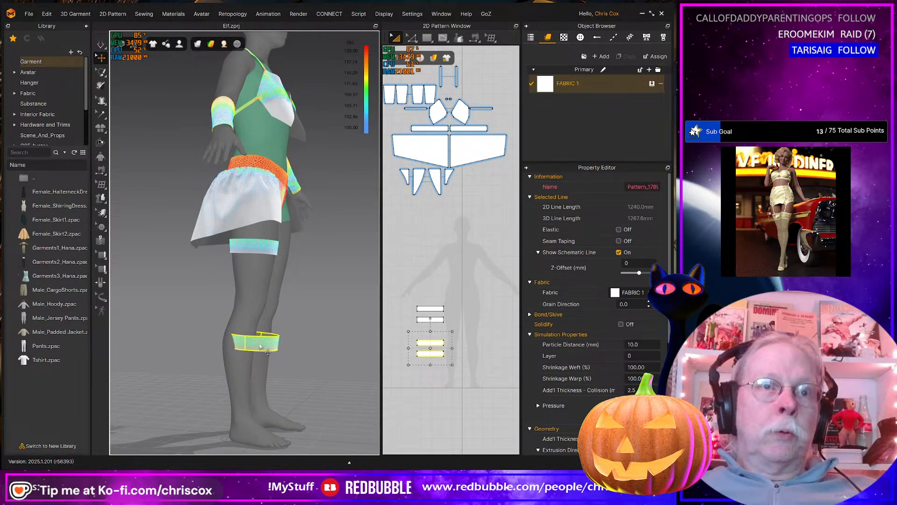
{"action": "left_click", "coordinate": [239, 345]}
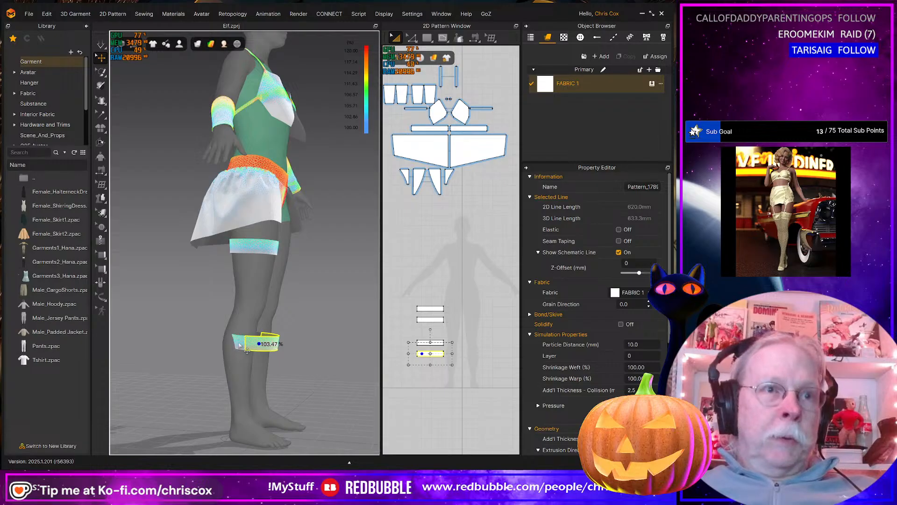
{"action": "left_click", "coordinate": [239, 344], "text": "shift"}
{"action": "mouse_move", "coordinate": [217, 52]}
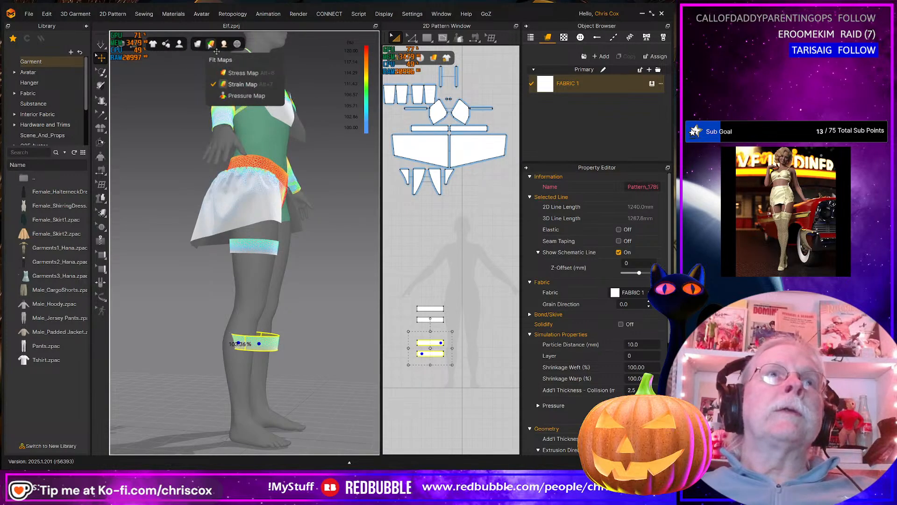
{"action": "left_click", "coordinate": [233, 85]}
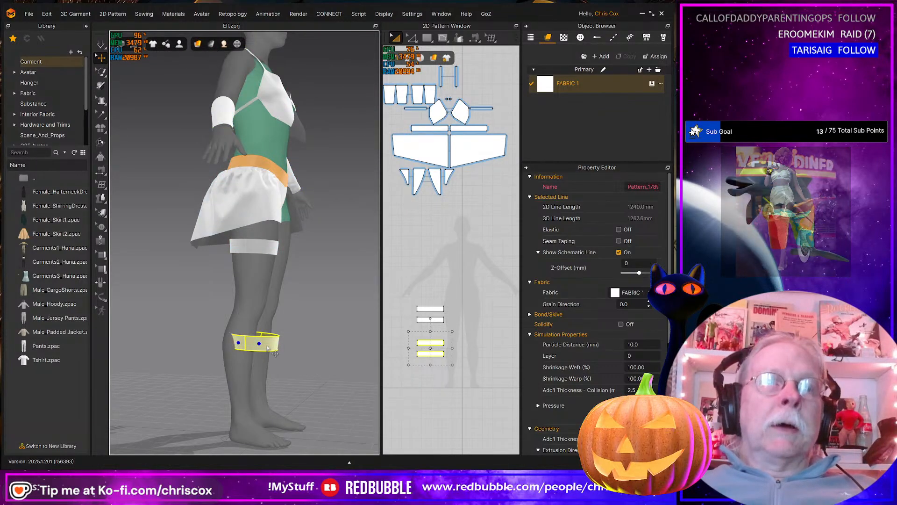
{"action": "left_click", "coordinate": [264, 345]}
{"action": "right_click_drag", "start_coordinate": [283, 353], "coordinate": [277, 340]}
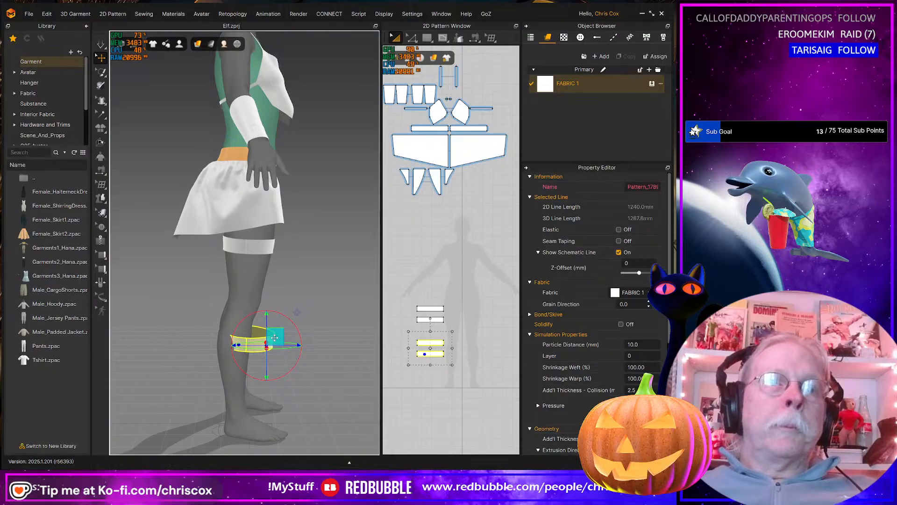
{"action": "left_click_drag", "start_coordinate": [274, 337], "coordinate": [258, 349]}
Raise the lower long edges of both copied band pieces to make each piece about 30 mm high
{"action": "scroll", "coordinate": [421, 387], "scroll_direction": "up", "scroll_amount": 5}
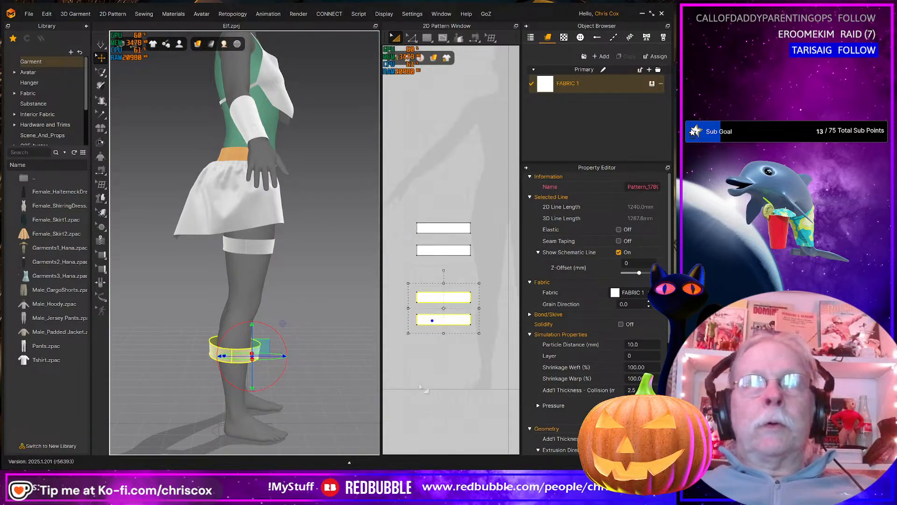
{"action": "scroll", "coordinate": [420, 387], "scroll_direction": "up", "scroll_amount": 3}
{"action": "key", "text": "z"}
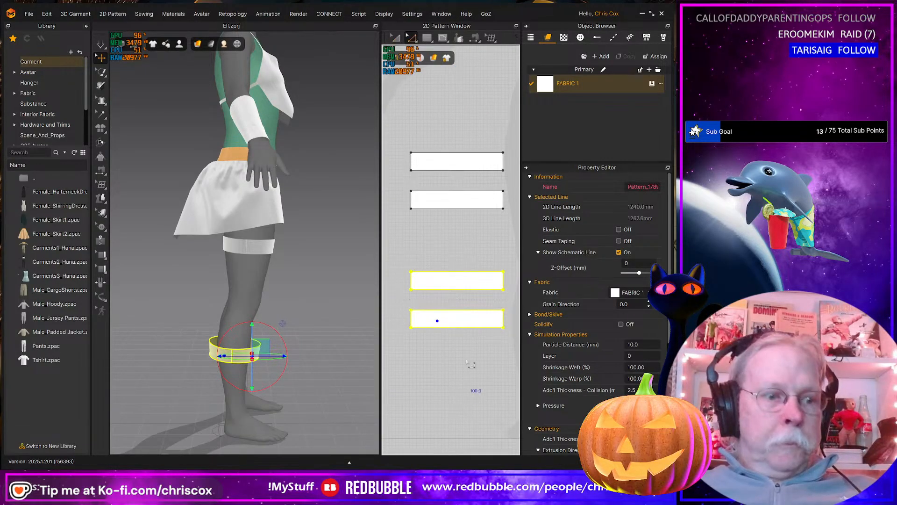
{"action": "left_click", "coordinate": [461, 327]}
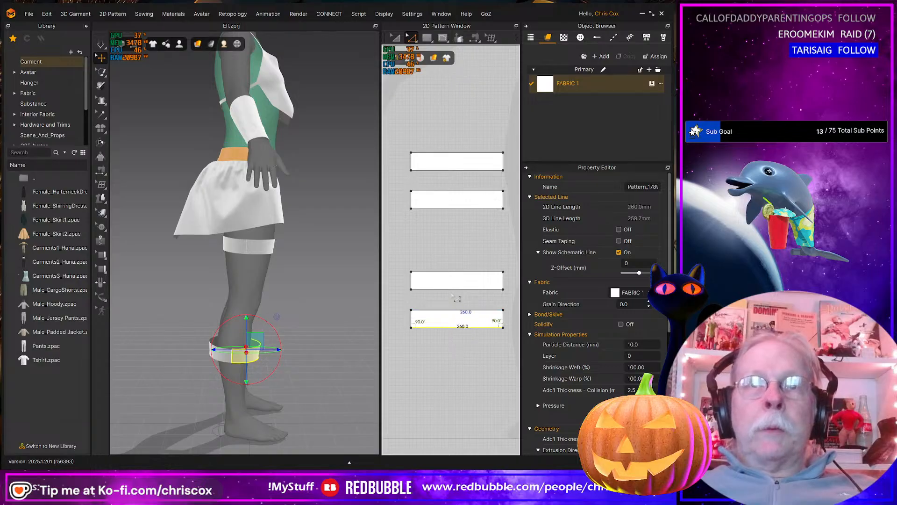
{"action": "left_click", "coordinate": [467, 289], "text": "shift"}
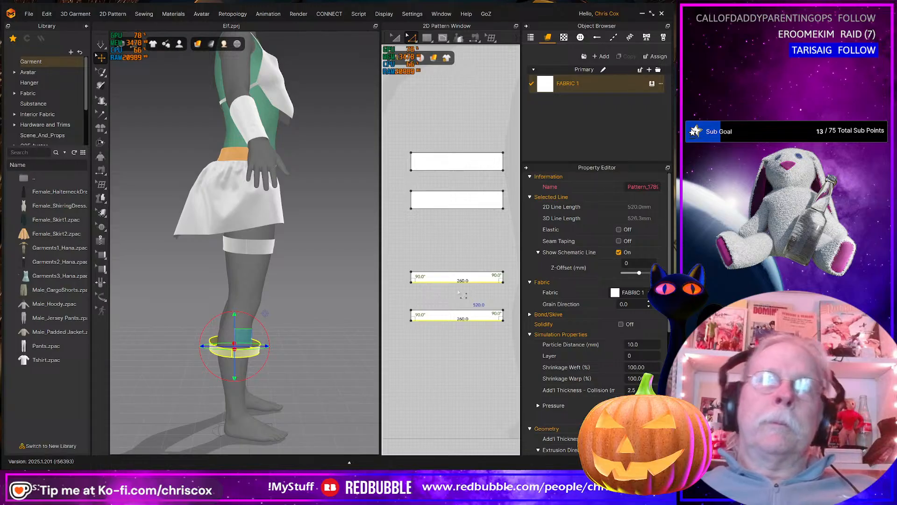
Nudge one short edge of both calf band pieces inward to about 200 mm length and simulate the fit
{"action": "left_click_drag", "start_coordinate": [395, 255], "coordinate": [422, 332]}
{"action": "key", "text": "Right"}
{"action": "key", "text": "Right"}
{"action": "key", "text": "Right"}
{"action": "key", "text": "Right"}
{"action": "key", "text": "Right"}
{"action": "key", "text": "Right"}
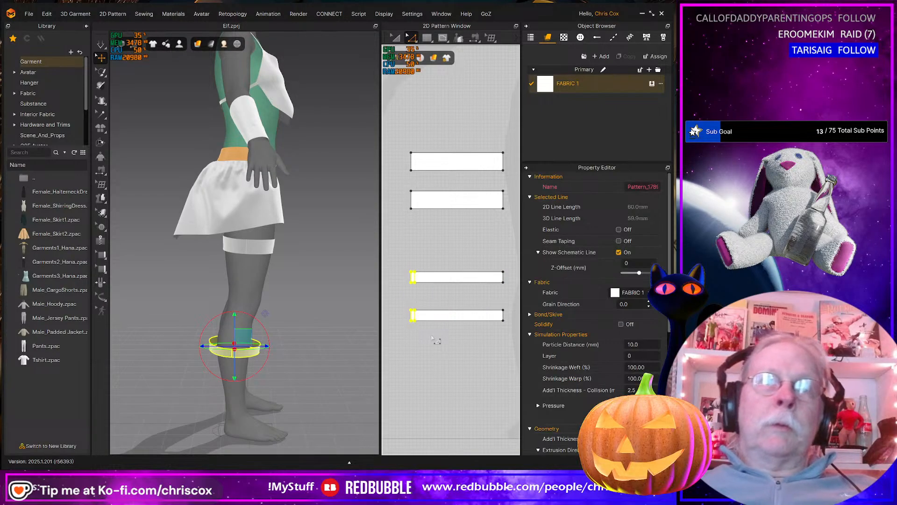
{"action": "key", "text": "Right"}
{"action": "key", "text": "Right"}
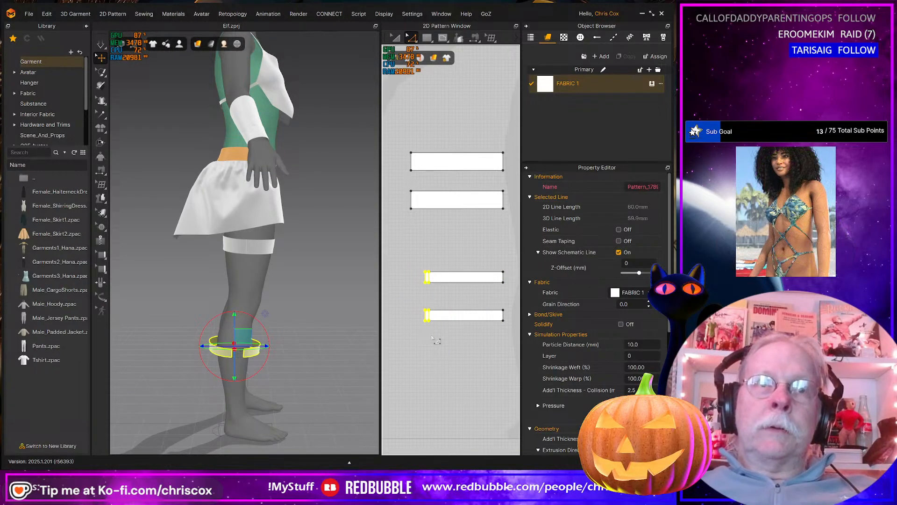
{"action": "key", "text": "q"}
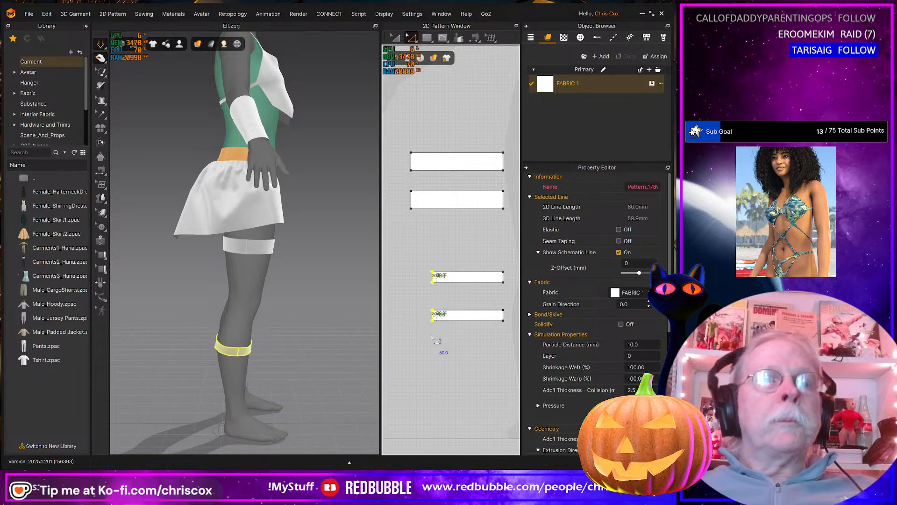
Select both pieces of the simulated calf band and reposition the band slightly lower on the avatar's right leg
{"action": "right_click_drag", "start_coordinate": [369, 362], "coordinate": [240, 387]}
{"action": "key", "text": "w"}
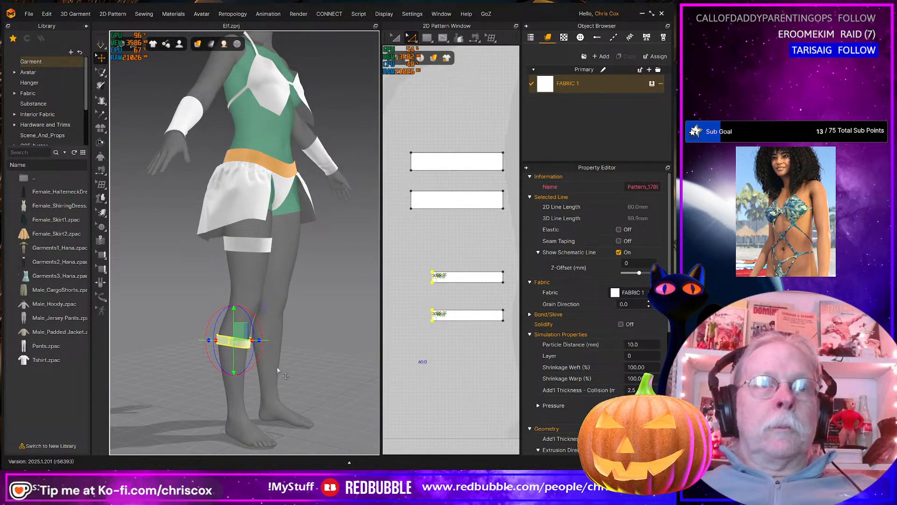
{"action": "key", "text": "q"}
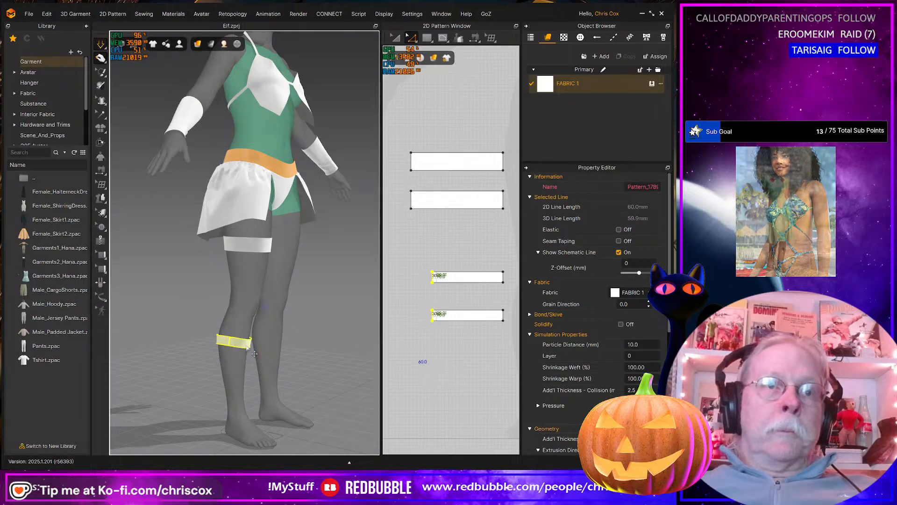
{"action": "left_click", "coordinate": [248, 357]}
{"action": "right_click_drag", "start_coordinate": [246, 358], "coordinate": [210, 363]}
{"action": "left_click", "coordinate": [223, 360], "text": "shift"}
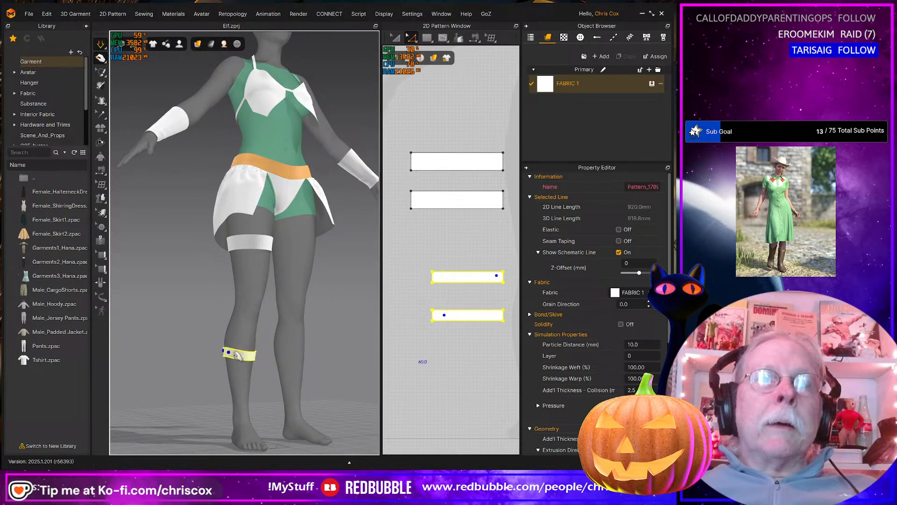
{"action": "mouse_move", "coordinate": [236, 355]}
{"action": "right_mouse_down"}
{"action": "mouse_move", "coordinate": [256, 348]}
{"action": "mouse_move", "coordinate": [228, 367]}
{"action": "right_mouse_up"}
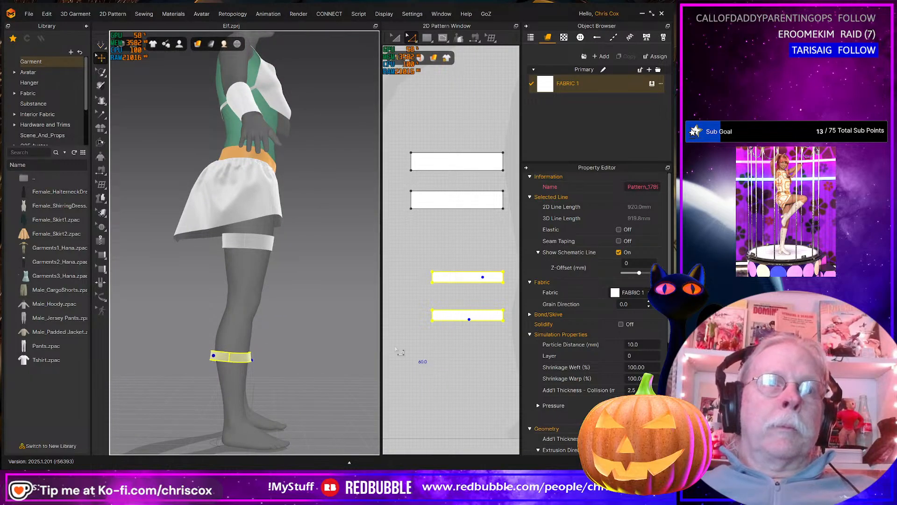
Shorten both calf band pieces further to about 180 mm from the same short edge and simulate them again
{"action": "left_click_drag", "start_coordinate": [451, 336], "coordinate": [423, 265]}
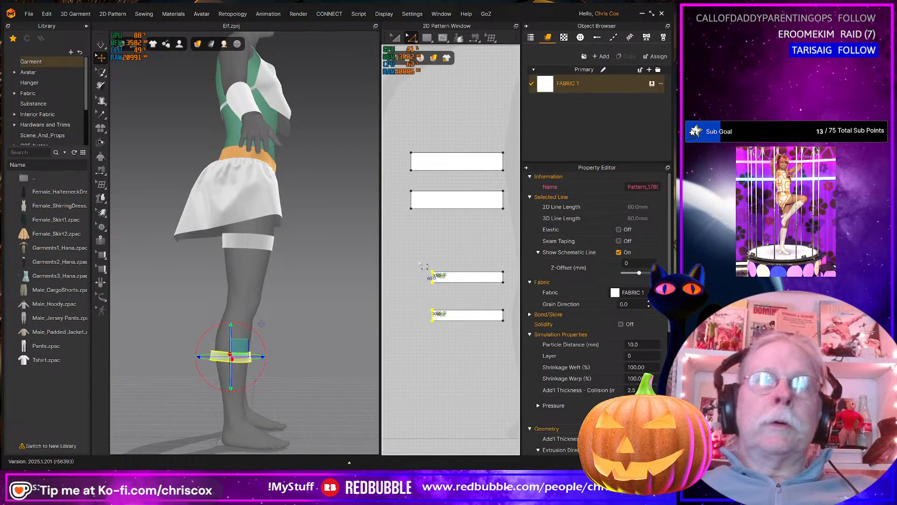
{"action": "key", "text": "Right"}
{"action": "key", "text": "space"}
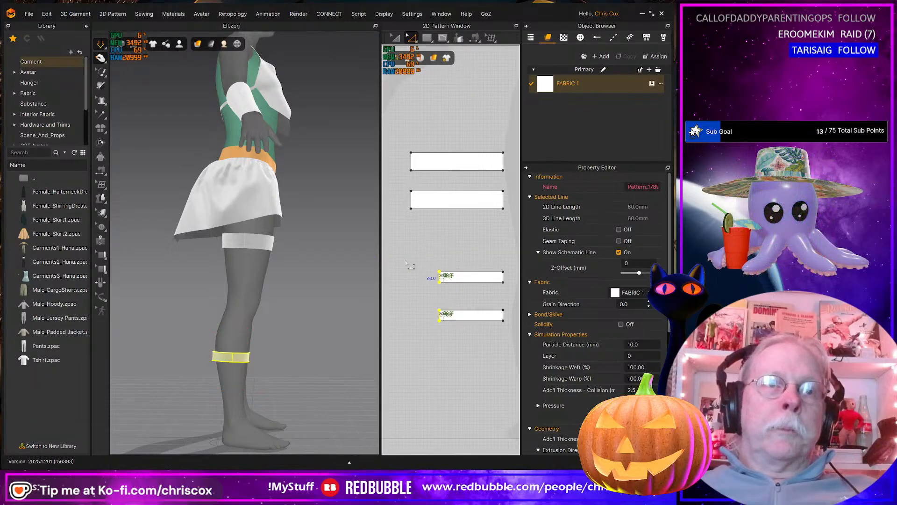
{"action": "right_click_drag", "start_coordinate": [307, 312], "coordinate": [262, 313]}
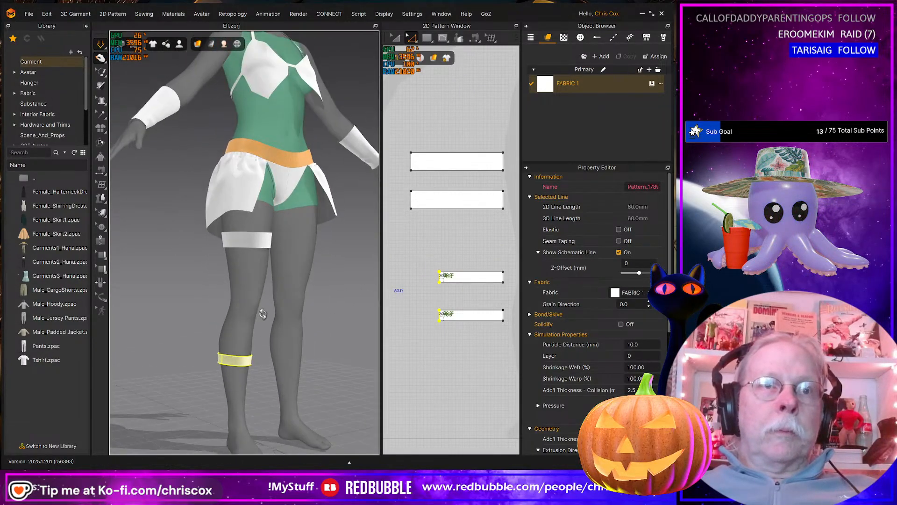
{"action": "scroll", "coordinate": [268, 345], "scroll_direction": "down", "scroll_amount": 3}
{"action": "right_click_drag", "start_coordinate": [268, 344], "coordinate": [263, 326]}
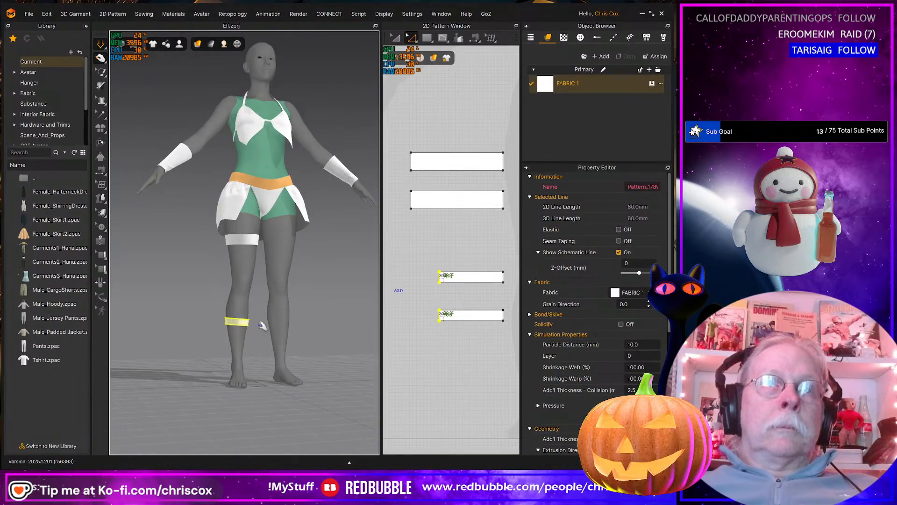
Create symmetric copies of all four thigh and calf band pieces for the other leg, placed beside the originals
{"action": "scroll", "coordinate": [507, 348], "scroll_direction": "down", "scroll_amount": 3}
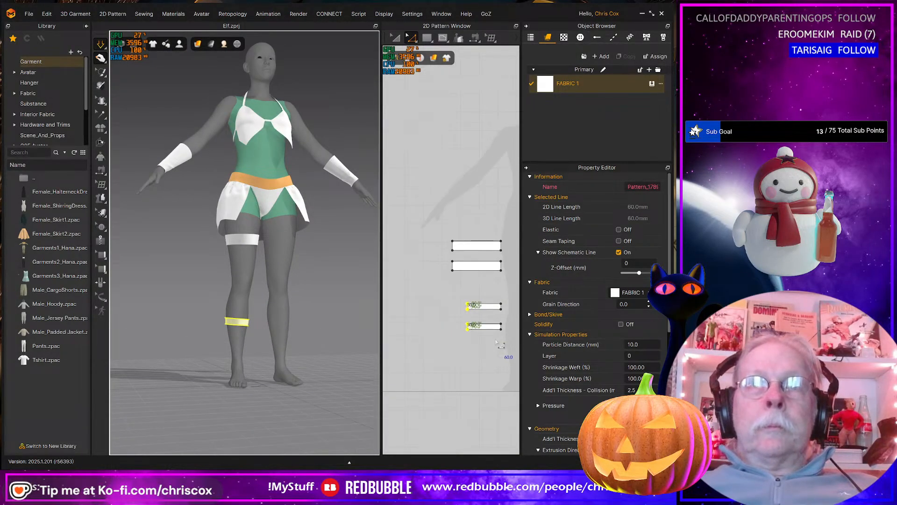
{"action": "right_click_drag", "start_coordinate": [504, 342], "coordinate": [454, 342]}
{"action": "left_click_drag", "start_coordinate": [465, 325], "coordinate": [395, 220]}
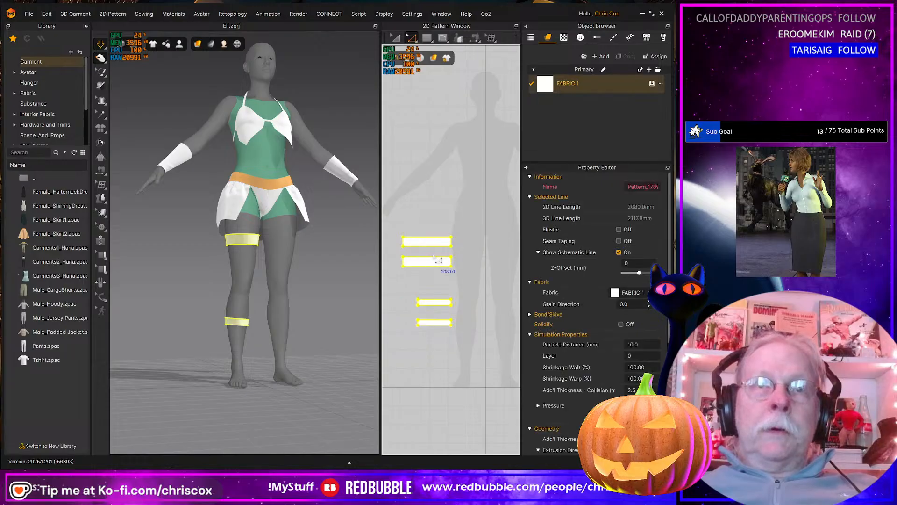
{"action": "key", "text": "ctrl+d"}
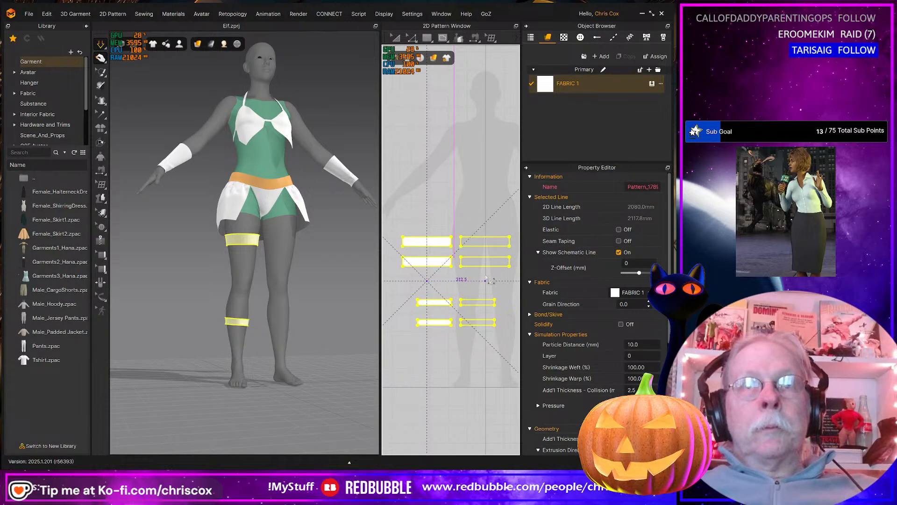
{"action": "left_click", "coordinate": [485, 281]}
{"action": "right_click_drag", "start_coordinate": [300, 315], "coordinate": [293, 331]}
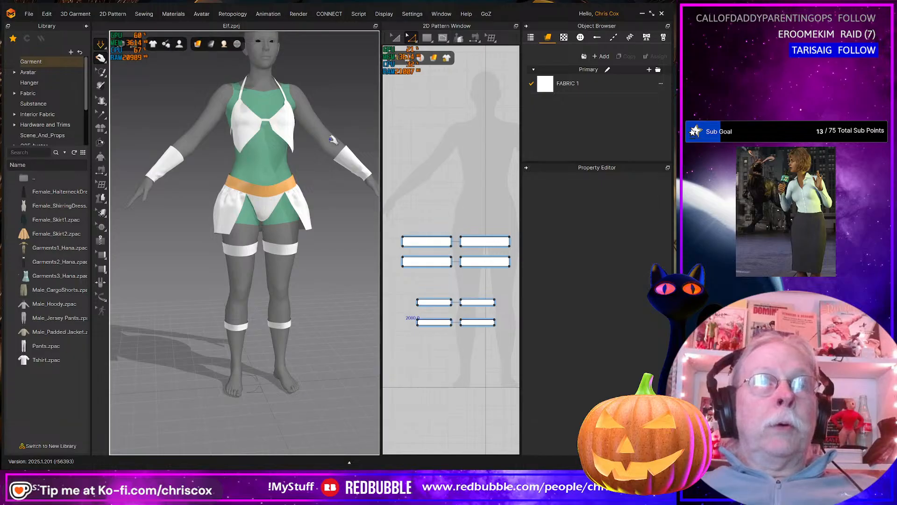
{"action": "right_click_drag", "start_coordinate": [456, 198], "coordinate": [461, 236]}
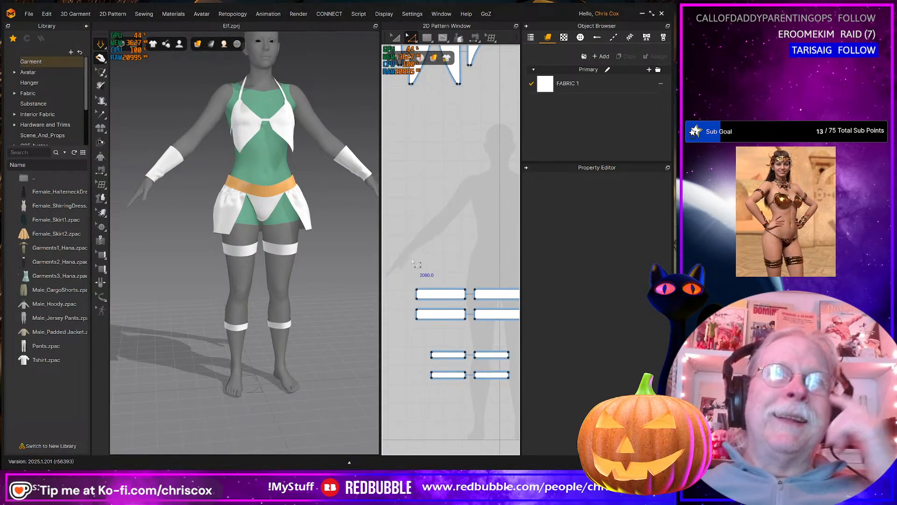
{"action": "scroll", "coordinate": [427, 260], "scroll_direction": "down", "scroll_amount": 2}
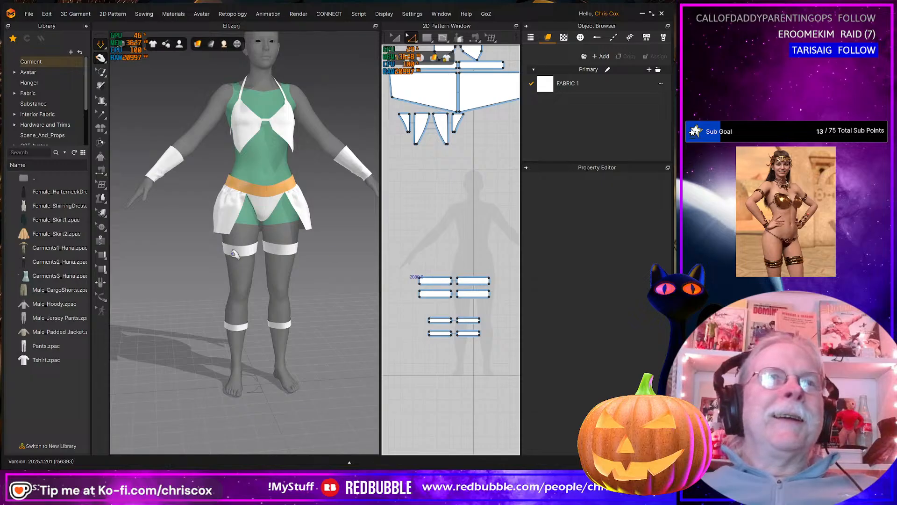
{"action": "mouse_move", "coordinate": [234, 253]}
{"action": "right_mouse_down"}
{"action": "mouse_move", "coordinate": [345, 242]}
{"action": "mouse_move", "coordinate": [237, 252]}
{"action": "right_mouse_up"}
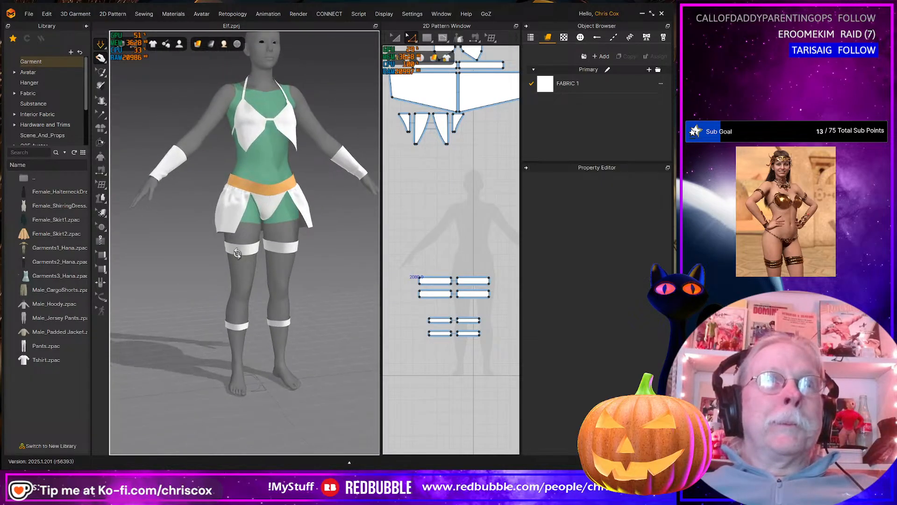
{"action": "right_click_drag", "start_coordinate": [429, 249], "coordinate": [440, 275]}
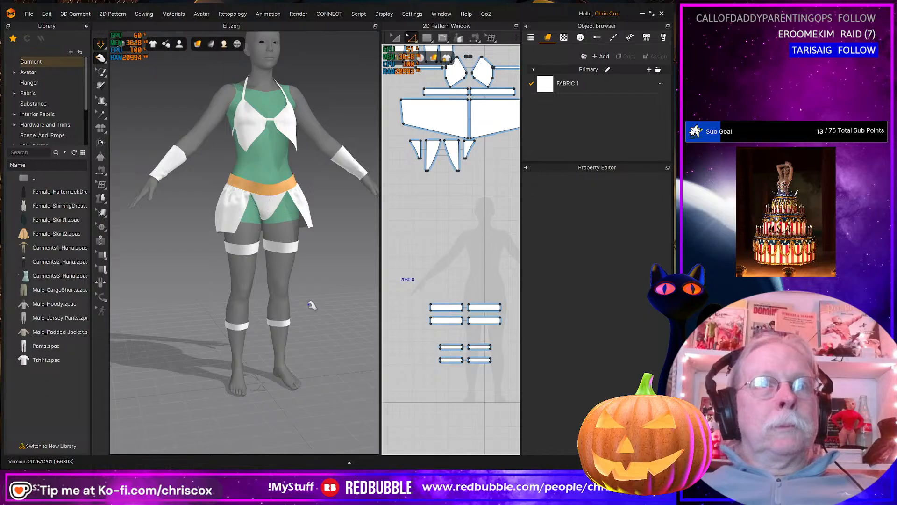
{"action": "scroll", "coordinate": [460, 292], "scroll_direction": "up", "scroll_amount": 4}
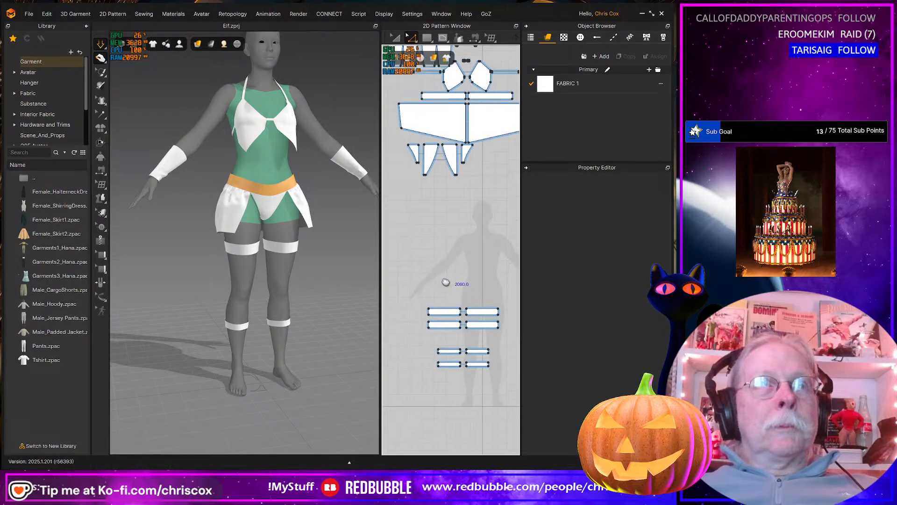
{"action": "scroll", "coordinate": [461, 337], "scroll_direction": "down", "scroll_amount": 2}
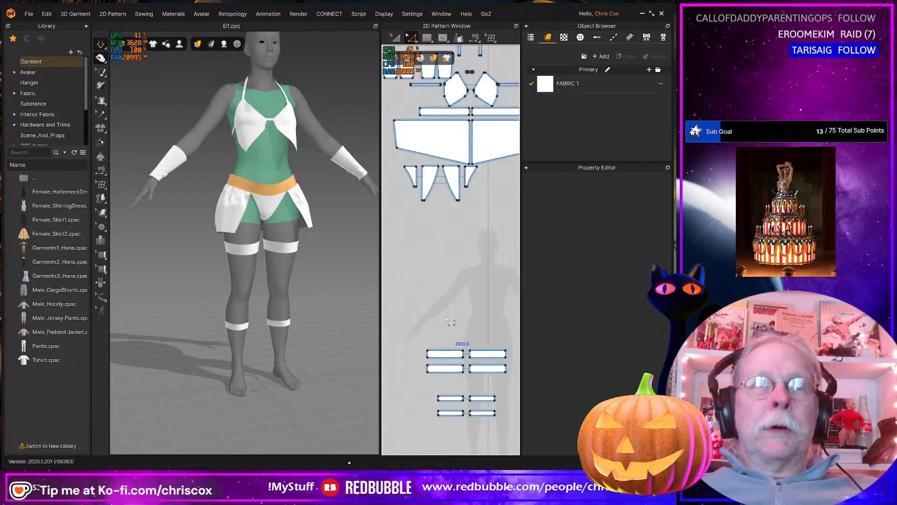
Select the lower calf band piece of the avatar's right leg for transforming in the 2D pattern layout
{"action": "left_click", "coordinate": [244, 327]}
{"action": "right_click_drag", "start_coordinate": [243, 330], "coordinate": [215, 336]}
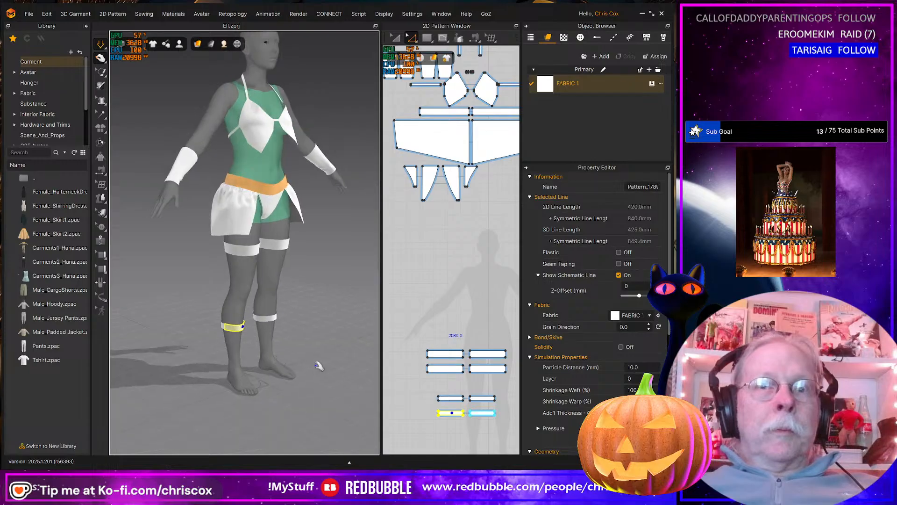
{"action": "key", "text": "a"}
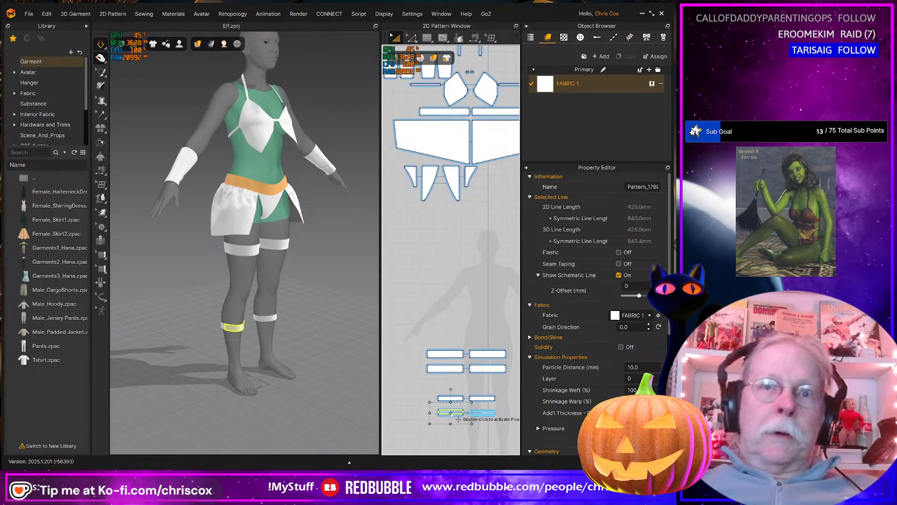
{"action": "left_click_drag", "start_coordinate": [450, 415], "coordinate": [451, 413]}
{"action": "key", "text": "Up"}
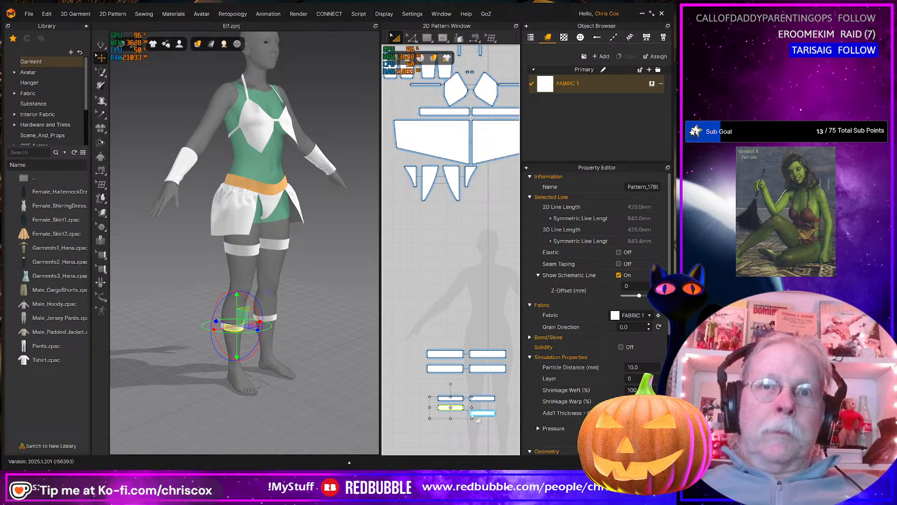
{"action": "key", "text": "Down"}
{"action": "key", "text": "Down"}
{"action": "key", "text": "Down"}
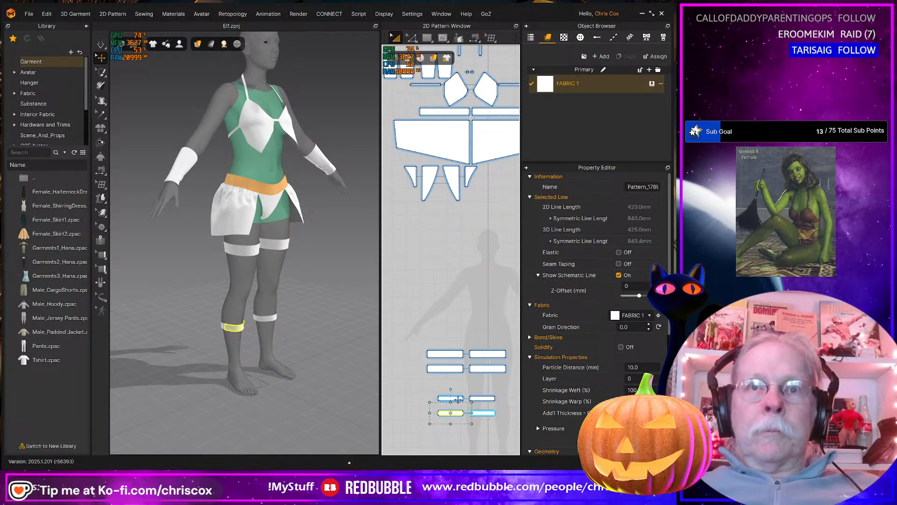
Add the matching upper calf band piece to the selection and paste copies of both above the thigh band patterns
{"action": "left_click", "coordinate": [456, 398], "text": "shift"}
{"action": "key", "text": "ctrl+c"}
{"action": "key", "text": "ctrl+v"}
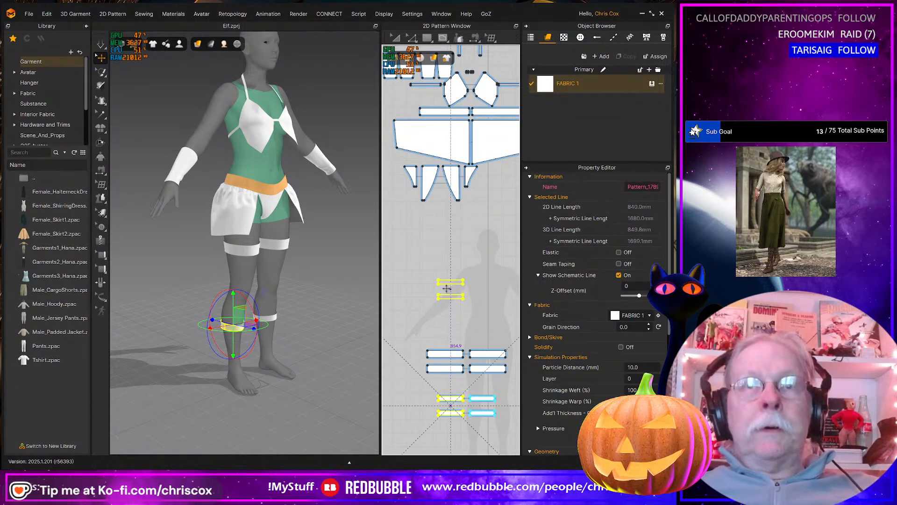
{"action": "left_click", "coordinate": [448, 287]}
Move the copied band pieces around the avatar's right upper arm in 3D
{"action": "right_click_drag", "start_coordinate": [367, 310], "coordinate": [318, 292]}
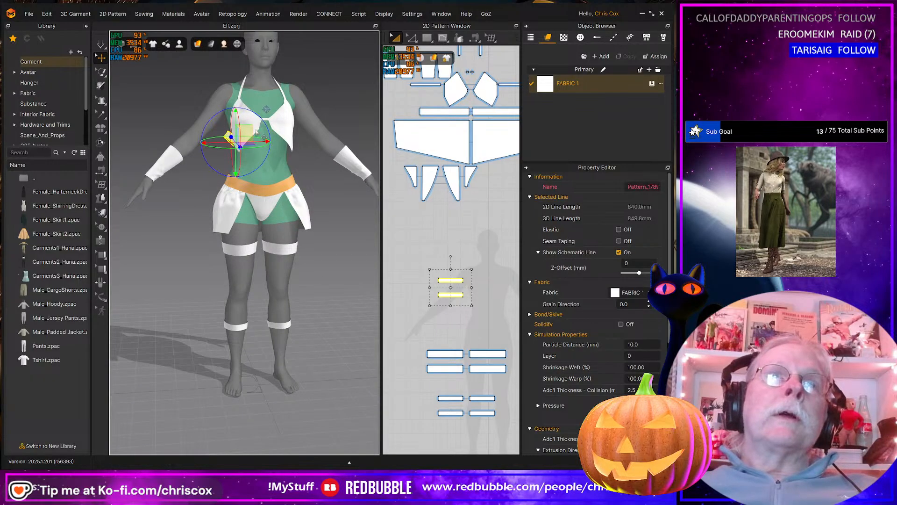
{"action": "left_click_drag", "start_coordinate": [245, 131], "coordinate": [220, 108]}
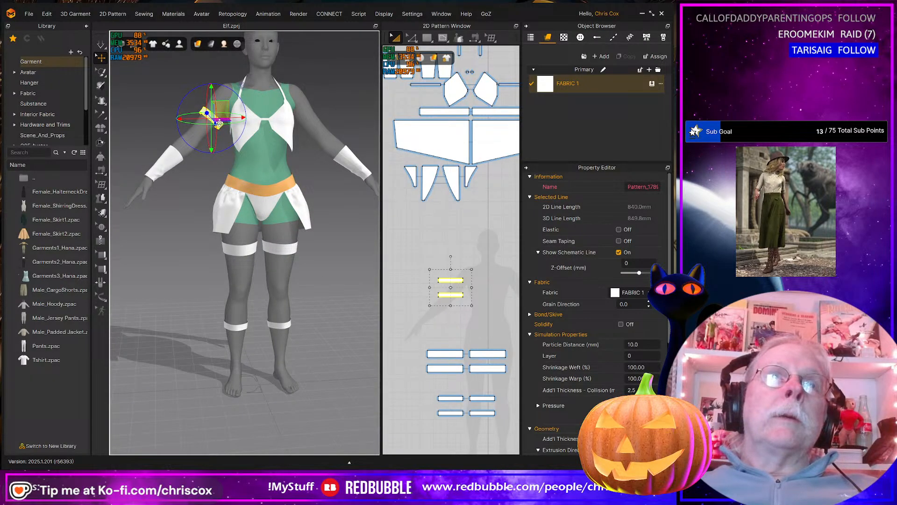
{"action": "right_click_drag", "start_coordinate": [210, 112], "coordinate": [257, 140]}
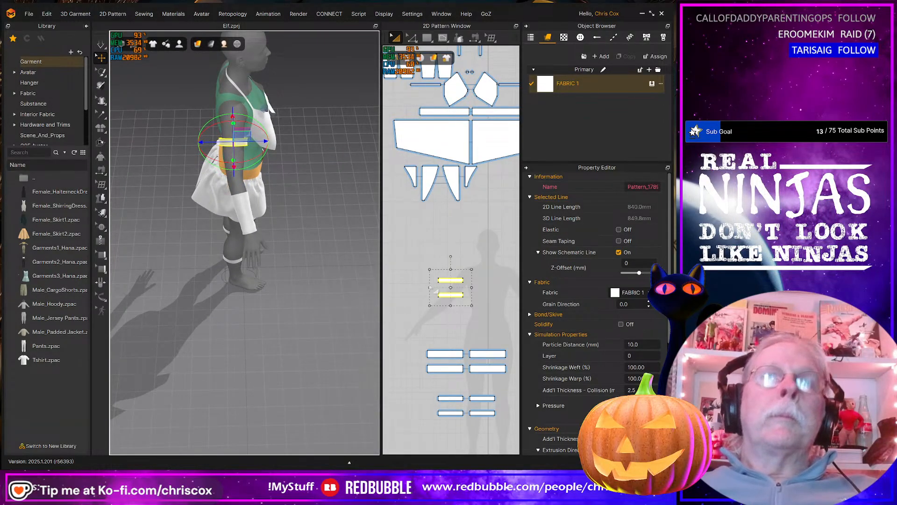
{"action": "scroll", "coordinate": [432, 287], "scroll_direction": "up", "scroll_amount": 5}
{"action": "right_click_drag", "start_coordinate": [303, 297], "coordinate": [219, 250]}
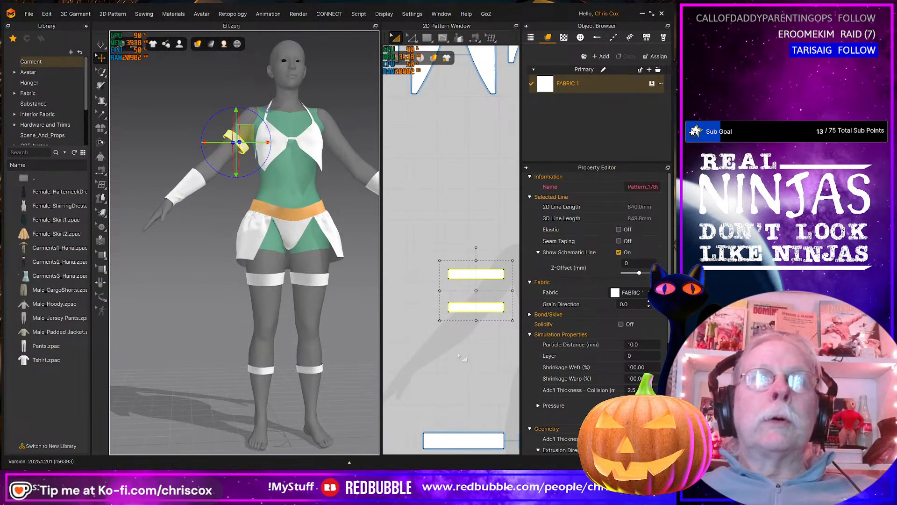
Narrow both armband pieces to 20 mm by moving their lower long edges upward
{"action": "middle_click_drag", "start_coordinate": [465, 360], "coordinate": [443, 352]}
{"action": "scroll", "coordinate": [444, 347], "scroll_direction": "up", "scroll_amount": 5}
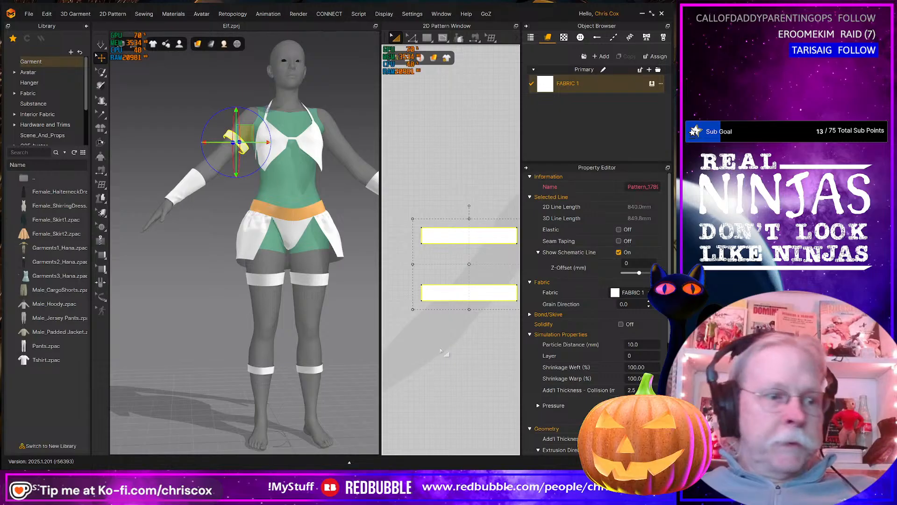
{"action": "left_click", "coordinate": [465, 300]}
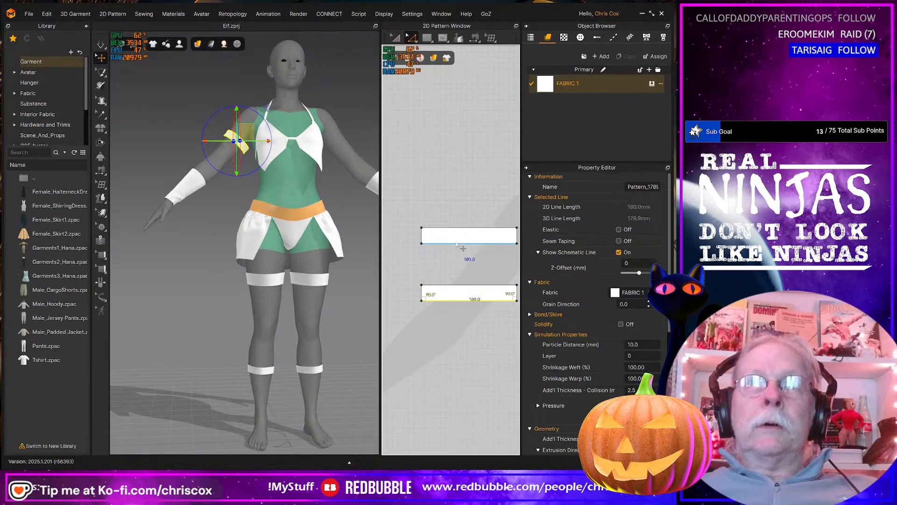
{"action": "left_click", "coordinate": [462, 243], "text": "shift"}
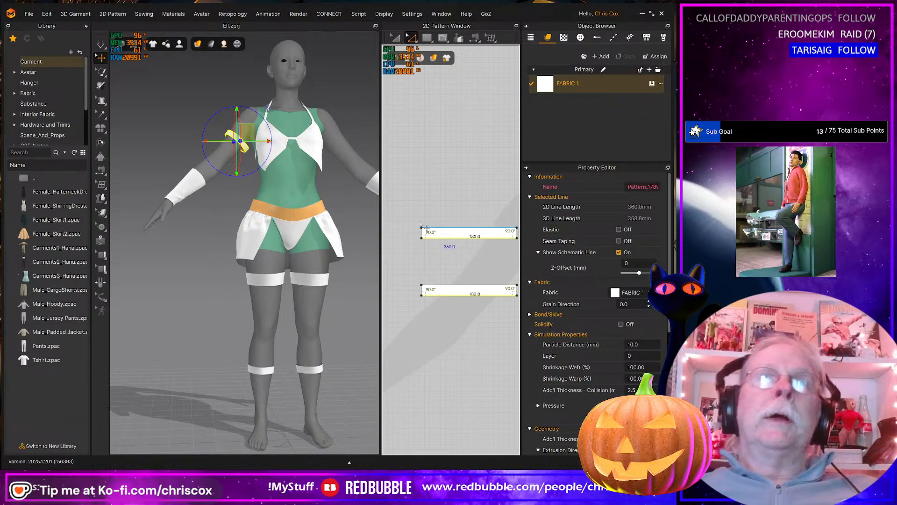
Shorten both armband pieces by nudging one short edge of each inward, and simulate the fit on the arm
{"action": "left_click_drag", "start_coordinate": [411, 216], "coordinate": [434, 306]}
{"action": "key", "text": "Right"}
{"action": "key", "text": "Right"}
{"action": "key", "text": "Right"}
{"action": "key", "text": "Right"}
{"action": "key", "text": "Right"}
{"action": "key", "text": "Right"}
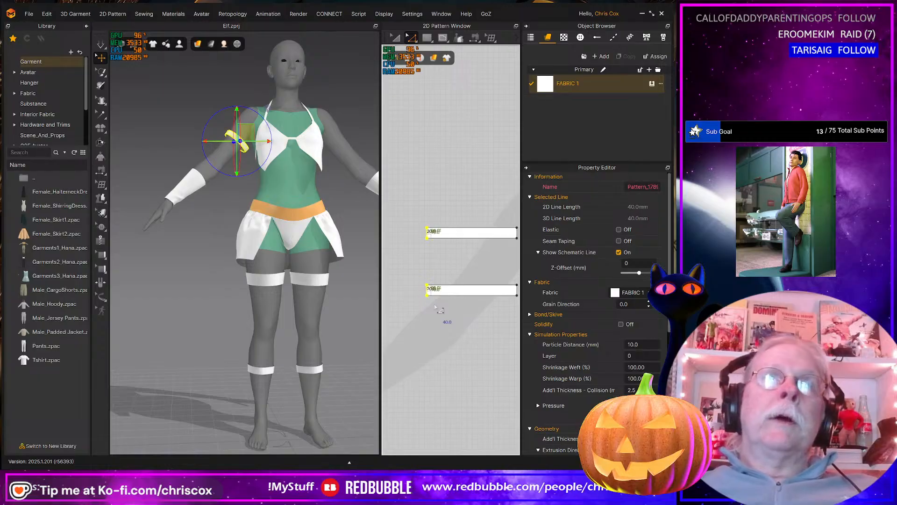
{"action": "key", "text": "space"}
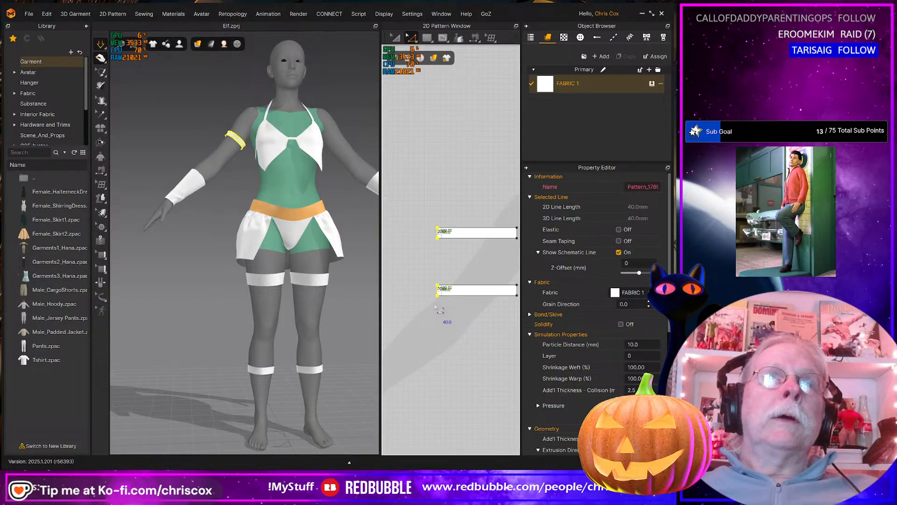
Display the garment's strain map to check how tightly the new armband and other bands fit
{"action": "right_click_drag", "start_coordinate": [207, 259], "coordinate": [266, 219]}
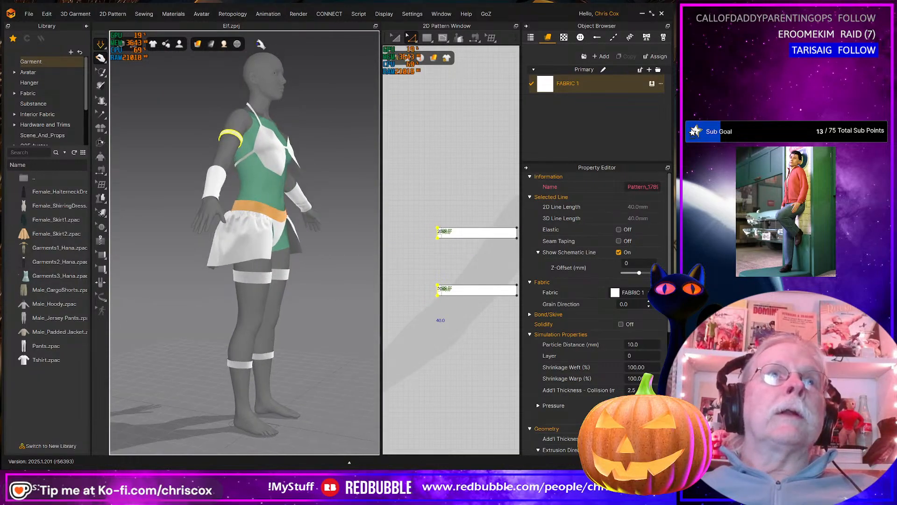
{"action": "mouse_move", "coordinate": [225, 43]}
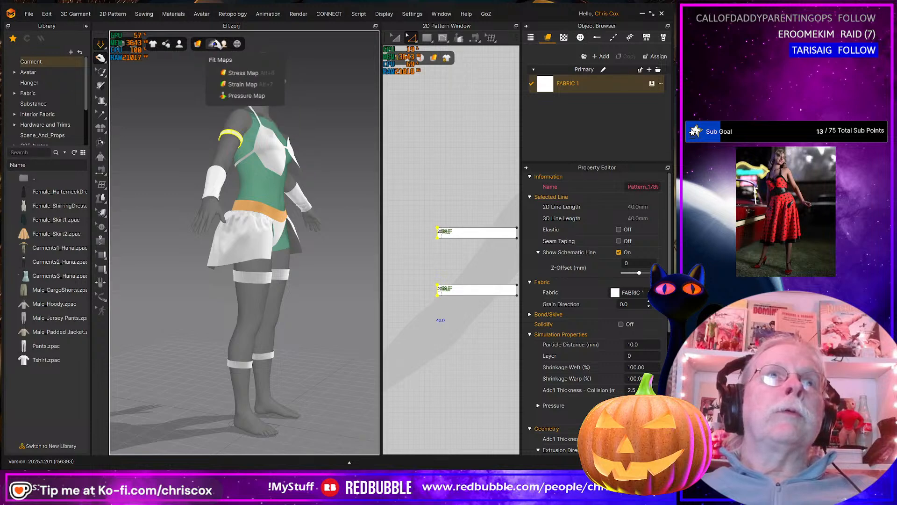
{"action": "left_click", "coordinate": [241, 84]}
{"action": "key", "text": "2"}
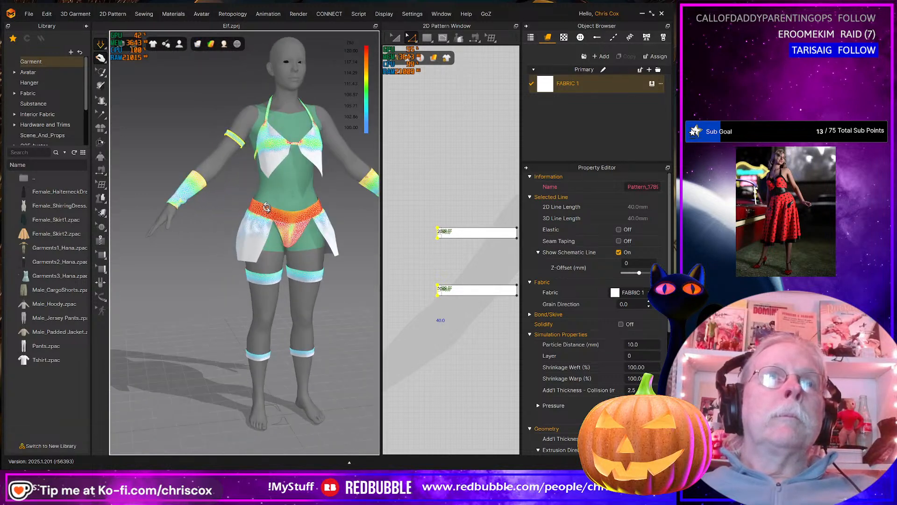
{"action": "mouse_move", "coordinate": [277, 348]}
{"action": "right_mouse_down"}
{"action": "mouse_move", "coordinate": [339, 345]}
{"action": "mouse_move", "coordinate": [264, 364]}
{"action": "mouse_move", "coordinate": [262, 356]}
{"action": "right_mouse_up"}
Nudge one short edge of both calf band pieces slightly inward while the simulation refits the bands
{"action": "scroll", "coordinate": [467, 367], "scroll_direction": "down", "scroll_amount": 3}
{"action": "middle_click_drag", "start_coordinate": [469, 313], "coordinate": [476, 212]}
{"action": "middle_click_drag", "start_coordinate": [463, 380], "coordinate": [459, 299]}
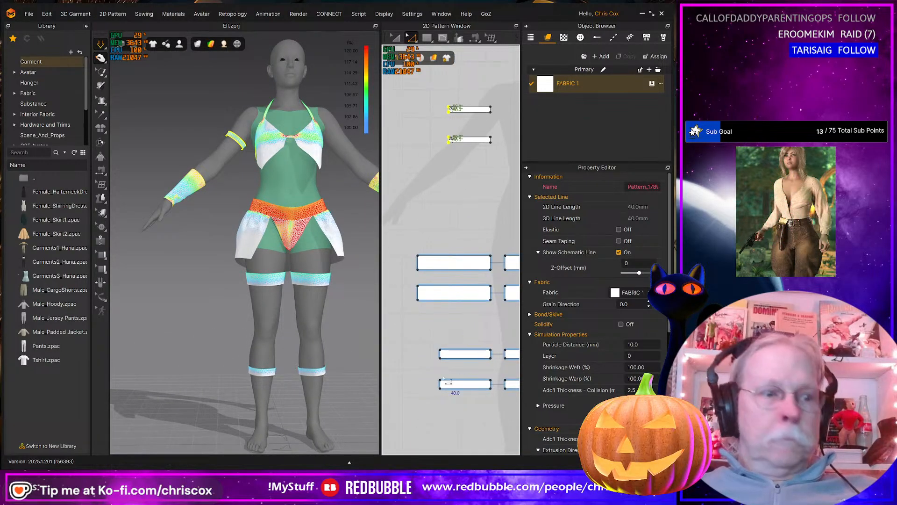
{"action": "left_click_drag", "start_coordinate": [450, 413], "coordinate": [432, 346]}
{"action": "key", "text": "Right"}
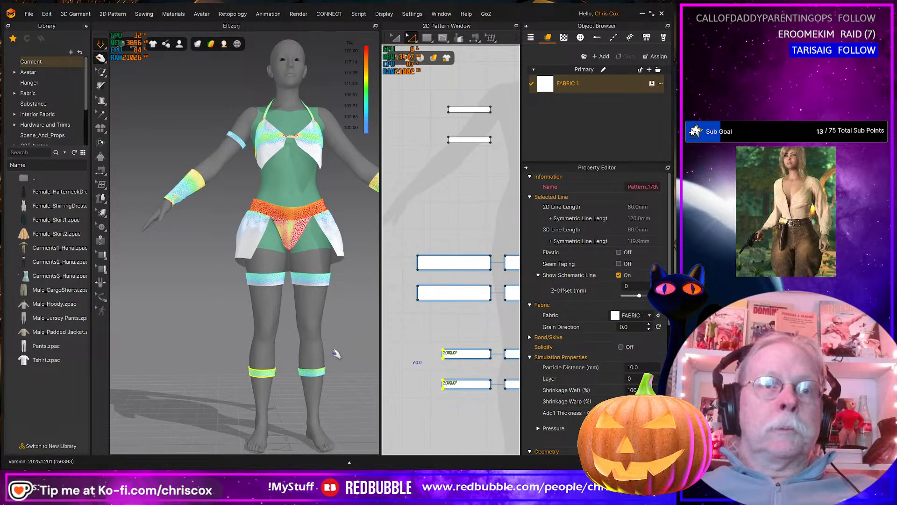
{"action": "mouse_move", "coordinate": [291, 361]}
{"action": "right_mouse_down"}
{"action": "mouse_move", "coordinate": [414, 363]}
{"action": "mouse_move", "coordinate": [301, 360]}
{"action": "right_mouse_up"}
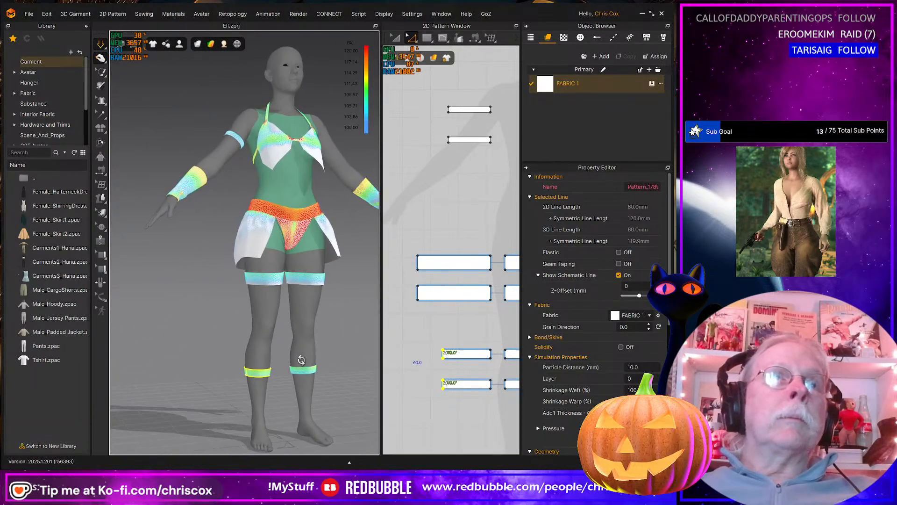
Create symmetric copies of both armband pieces for the other arm, placed beside the originals
{"action": "scroll", "coordinate": [318, 349], "scroll_direction": "down", "scroll_amount": 2}
{"action": "scroll", "coordinate": [318, 349], "scroll_direction": "down", "scroll_amount": 2}
{"action": "middle_click_drag", "start_coordinate": [507, 169], "coordinate": [498, 237]}
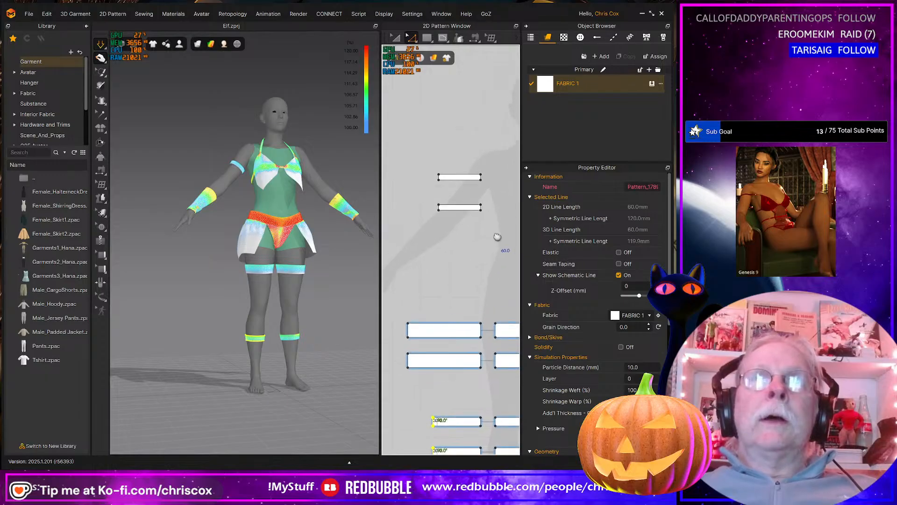
{"action": "left_click", "coordinate": [477, 220]}
{"action": "left_click_drag", "start_coordinate": [434, 150], "coordinate": [434, 152]}
{"action": "middle_click_drag", "start_coordinate": [477, 204], "coordinate": [442, 267]}
{"action": "key", "text": "ctrl+v"}
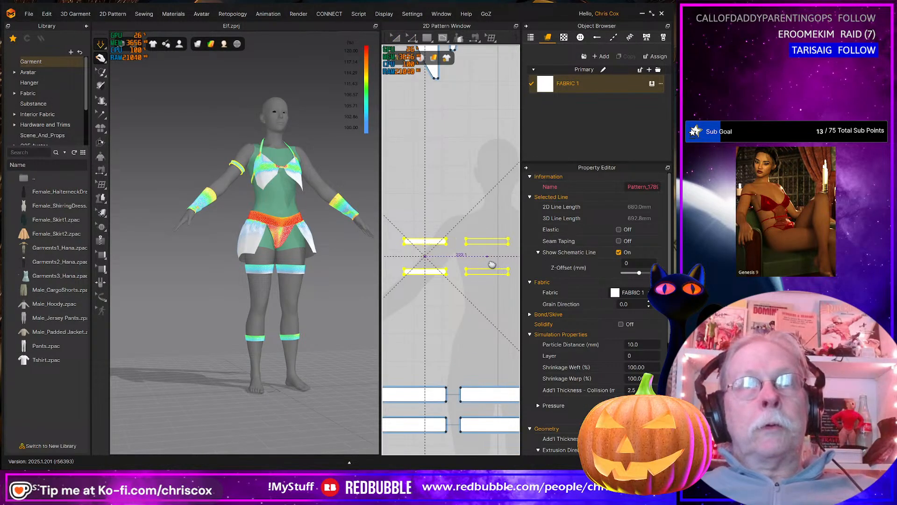
{"action": "left_click", "coordinate": [466, 272]}
Examine the strain on the arm, thigh and calf bands from the front and side of the avatar
{"action": "mouse_move", "coordinate": [336, 281]}
{"action": "right_mouse_down"}
{"action": "mouse_move", "coordinate": [321, 270]}
{"action": "mouse_move", "coordinate": [334, 285]}
{"action": "right_mouse_up"}
{"action": "scroll", "coordinate": [334, 292], "scroll_direction": "down", "scroll_amount": 2}
{"action": "scroll", "coordinate": [332, 298], "scroll_direction": "up", "scroll_amount": 5}
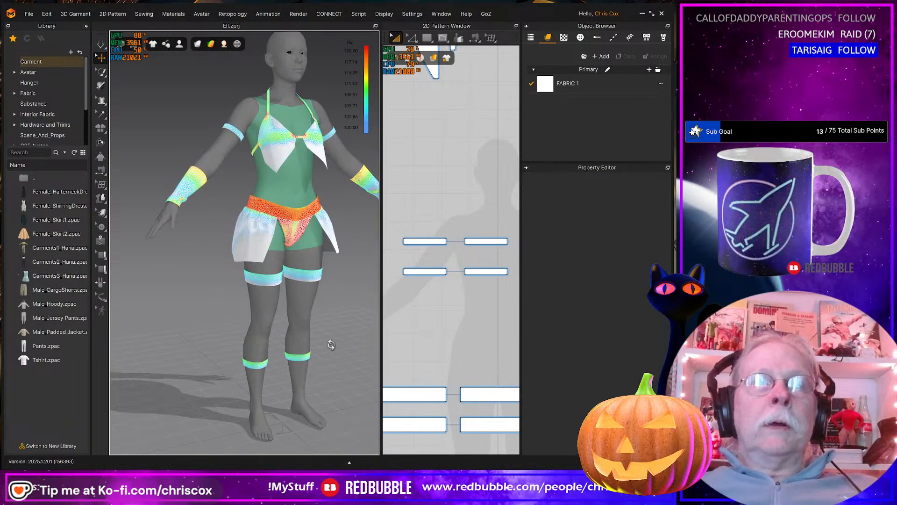
{"action": "right_click_drag", "start_coordinate": [330, 344], "coordinate": [371, 338]}
{"action": "middle_click_drag", "start_coordinate": [324, 356], "coordinate": [322, 290]}
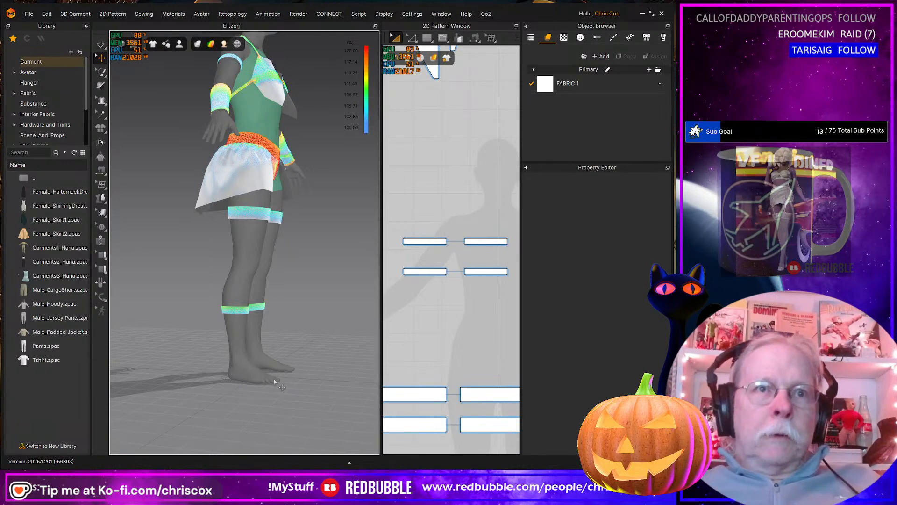
{"action": "right_click_drag", "start_coordinate": [276, 382], "coordinate": [293, 366]}
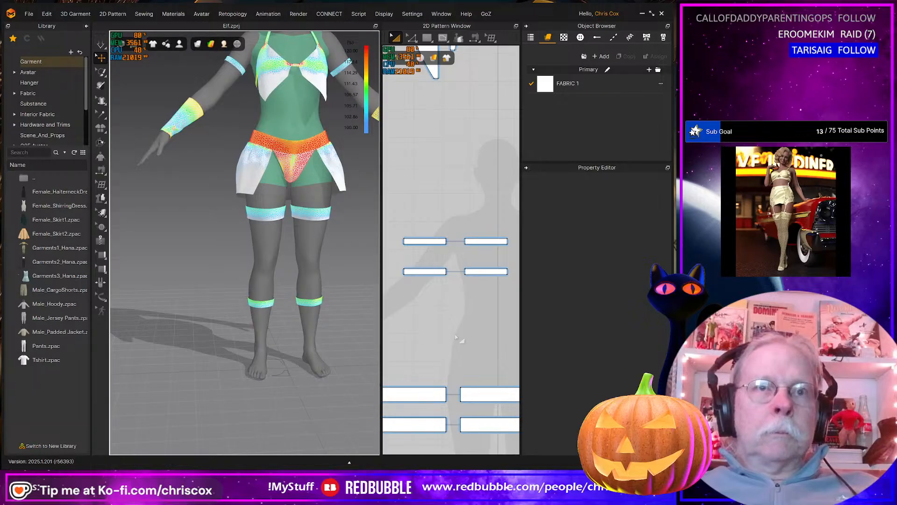
{"action": "scroll", "coordinate": [456, 337], "scroll_direction": "down", "scroll_amount": 4}
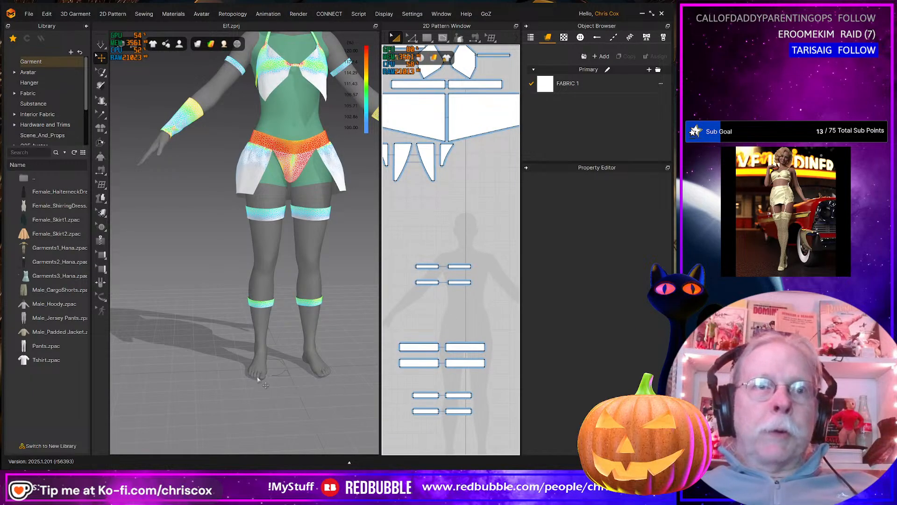
{"action": "right_click_drag", "start_coordinate": [265, 385], "coordinate": [327, 388]}
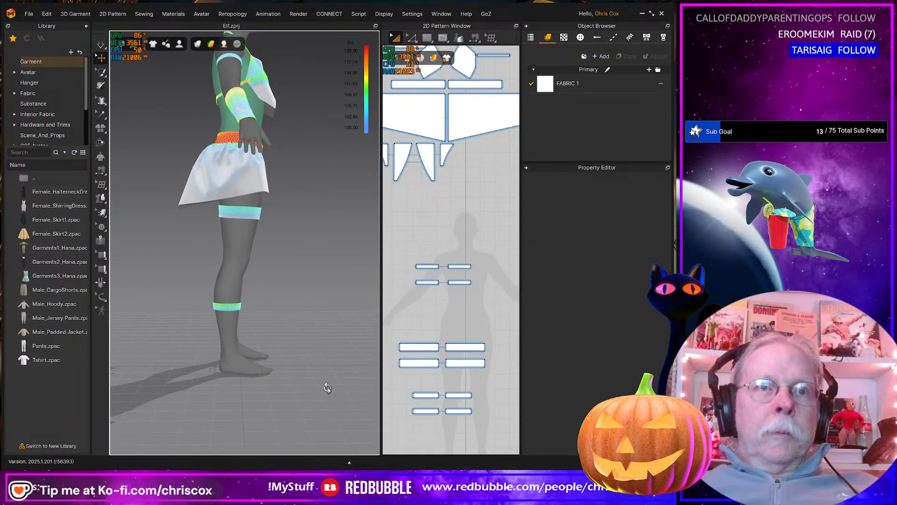
Draw an upright rectangle pattern with a perimeter of about 442 mm below the calf band patterns, near the silhouette's foot
{"action": "scroll", "coordinate": [477, 369], "scroll_direction": "down", "scroll_amount": 5}
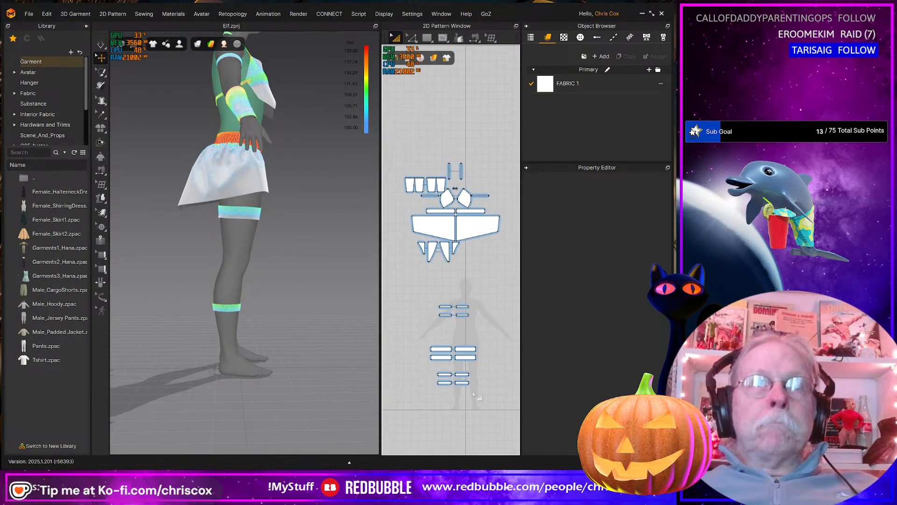
{"action": "right_click_drag", "start_coordinate": [474, 395], "coordinate": [470, 389]}
{"action": "scroll", "coordinate": [454, 398], "scroll_direction": "up", "scroll_amount": 3}
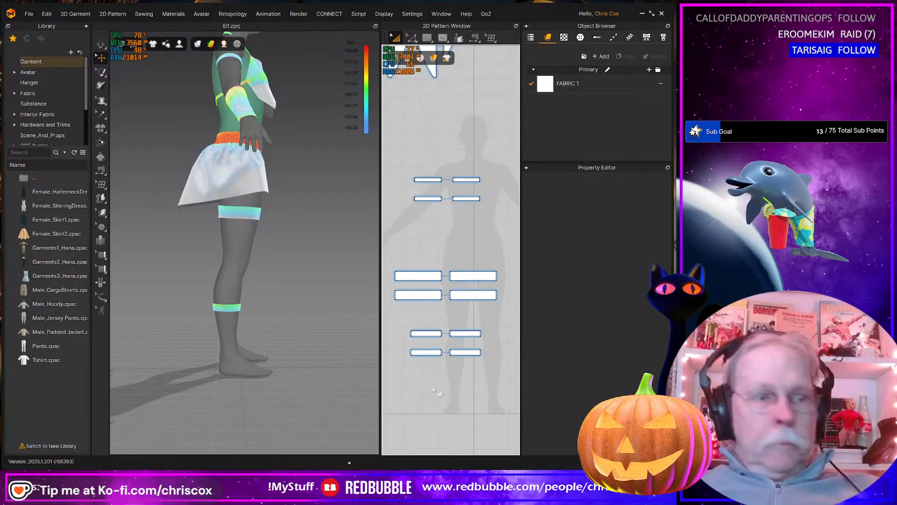
{"action": "mouse_move", "coordinate": [432, 387]}
{"action": "left_mouse_down"}
{"action": "mouse_move", "coordinate": [433, 412]}
{"action": "mouse_move", "coordinate": [445, 413]}
{"action": "left_mouse_up"}
Turn off the strain map so the garment displays its plain fabric
{"action": "right_click_drag", "start_coordinate": [291, 355], "coordinate": [266, 338]}
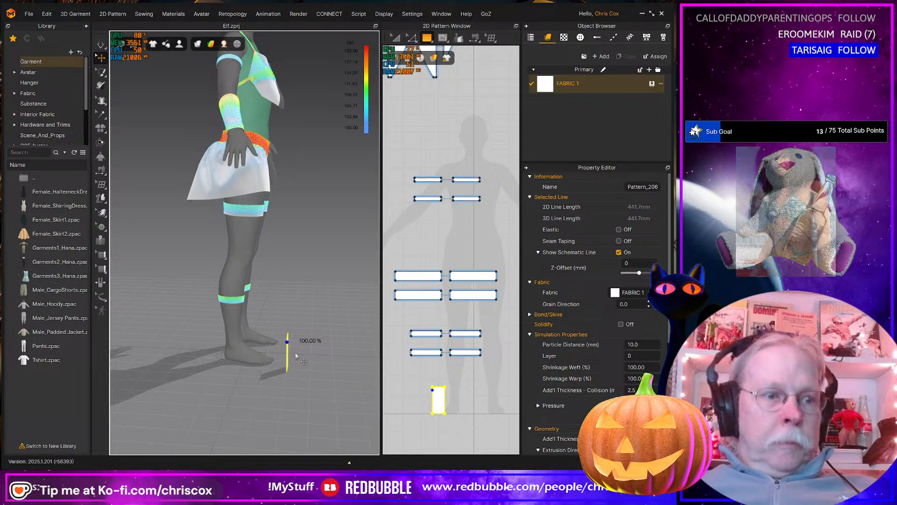
{"action": "left_click", "coordinate": [211, 44]}
{"action": "left_click", "coordinate": [232, 85]}
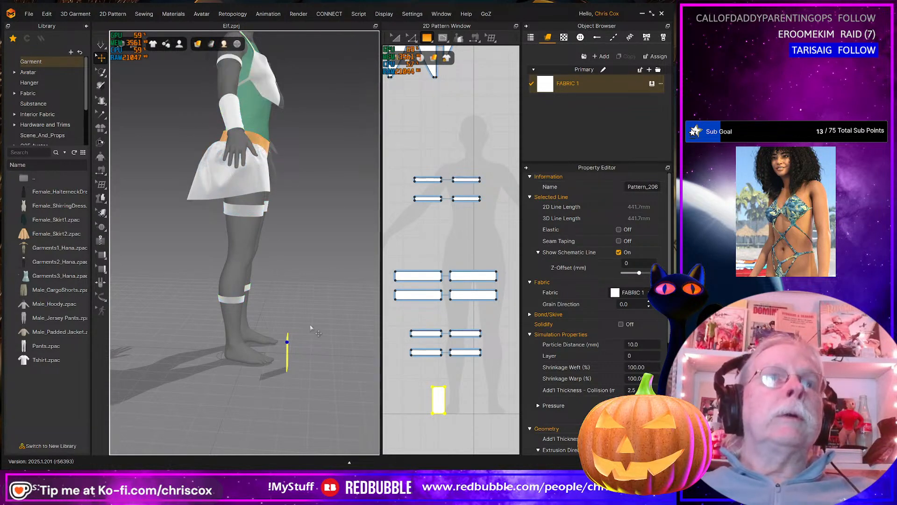
Rotate the rectangle pattern flat and position it beneath the avatar's foot
{"action": "left_click", "coordinate": [288, 356]}
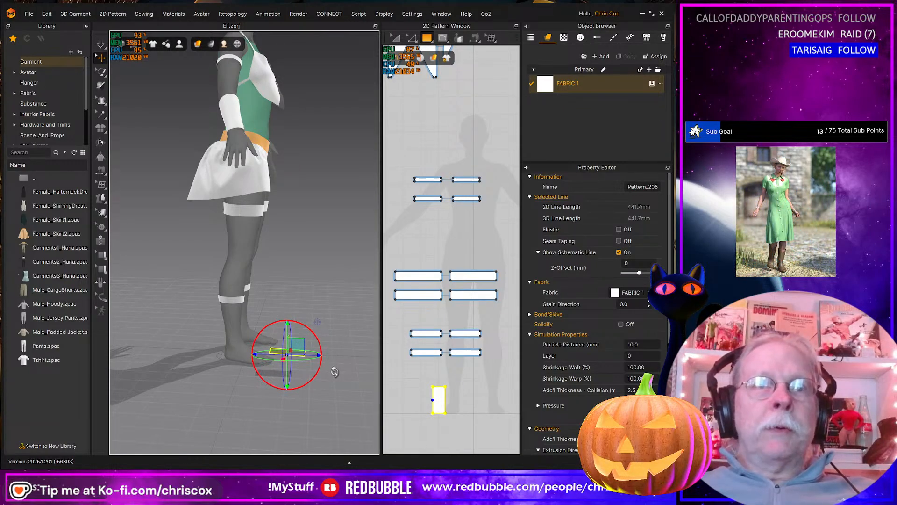
{"action": "right_click_drag", "start_coordinate": [332, 371], "coordinate": [303, 352]}
{"action": "left_click_drag", "start_coordinate": [303, 352], "coordinate": [304, 358]}
{"action": "left_click_drag", "start_coordinate": [322, 358], "coordinate": [325, 357]}
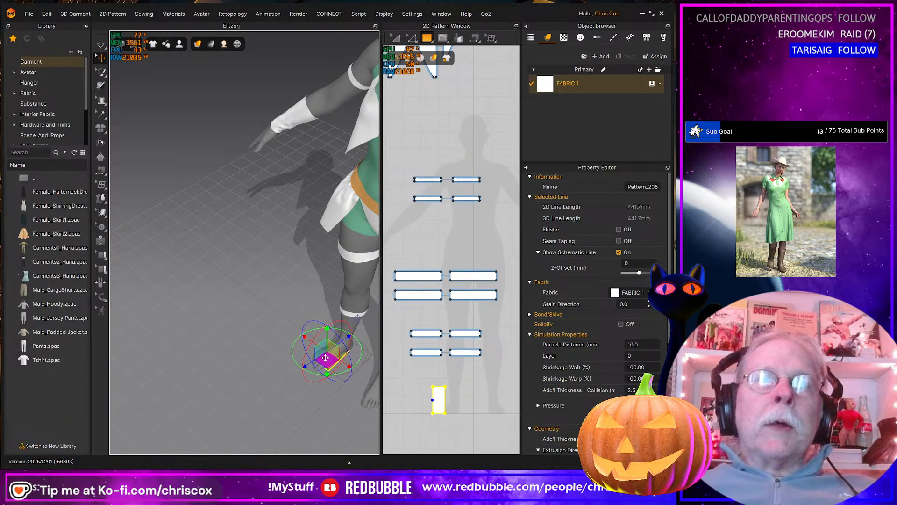
Simulate the sole rectangle briefly and inspect its position against the foot from the front and side
{"action": "right_click_drag", "start_coordinate": [325, 357], "coordinate": [247, 406]}
{"action": "scroll", "coordinate": [360, 374], "scroll_direction": "up", "scroll_amount": 3}
{"action": "scroll", "coordinate": [360, 373], "scroll_direction": "down", "scroll_amount": 5}
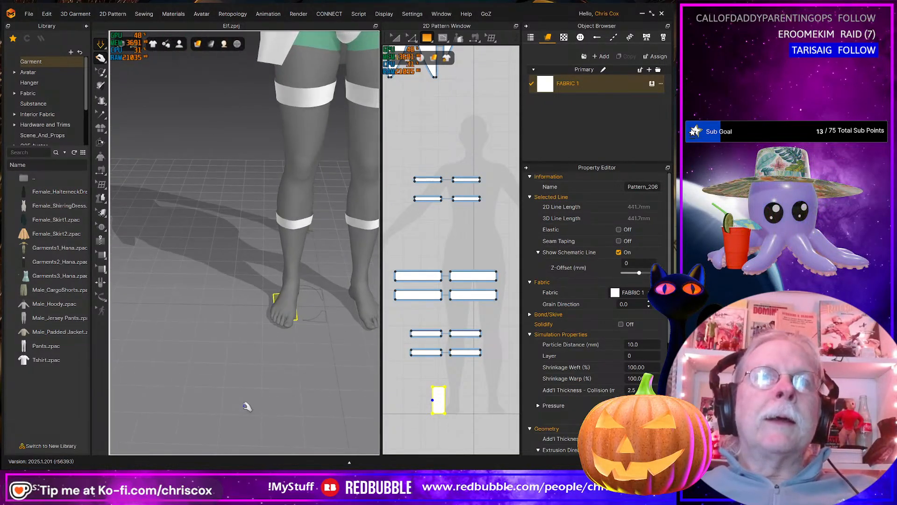
{"action": "key", "text": "space"}
{"action": "scroll", "coordinate": [256, 394], "scroll_direction": "down", "scroll_amount": 3}
{"action": "scroll", "coordinate": [256, 394], "scroll_direction": "up", "scroll_amount": 6}
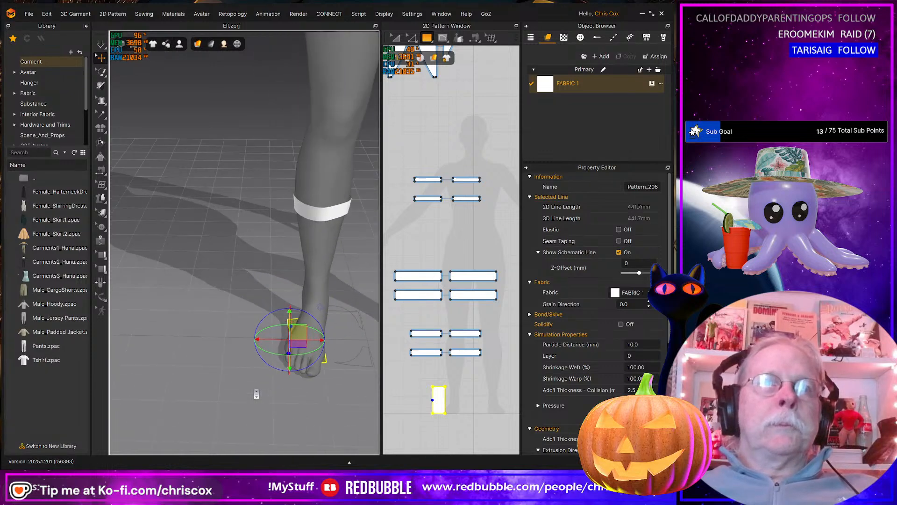
{"action": "middle_click_drag", "start_coordinate": [310, 382], "coordinate": [309, 361]}
{"action": "right_click_drag", "start_coordinate": [307, 352], "coordinate": [367, 332]}
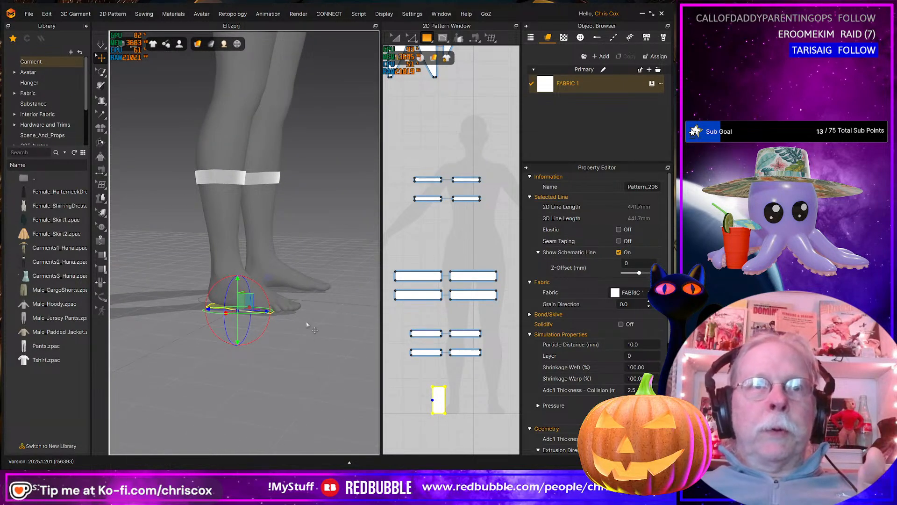
{"action": "mouse_move", "coordinate": [299, 348]}
{"action": "right_mouse_down"}
{"action": "mouse_move", "coordinate": [307, 334]}
{"action": "mouse_move", "coordinate": [308, 351]}
{"action": "right_mouse_up"}
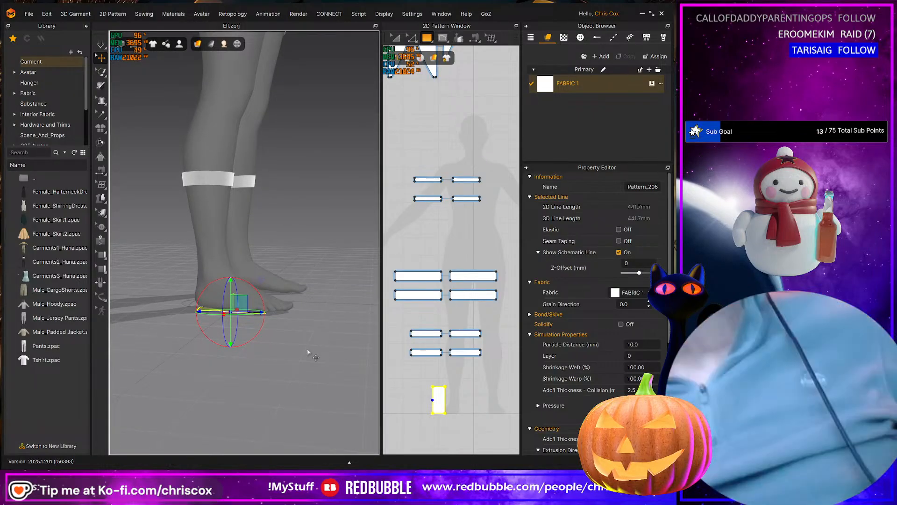
Set the ground height to -10 in the simulation properties
{"action": "right_click", "coordinate": [308, 351]}
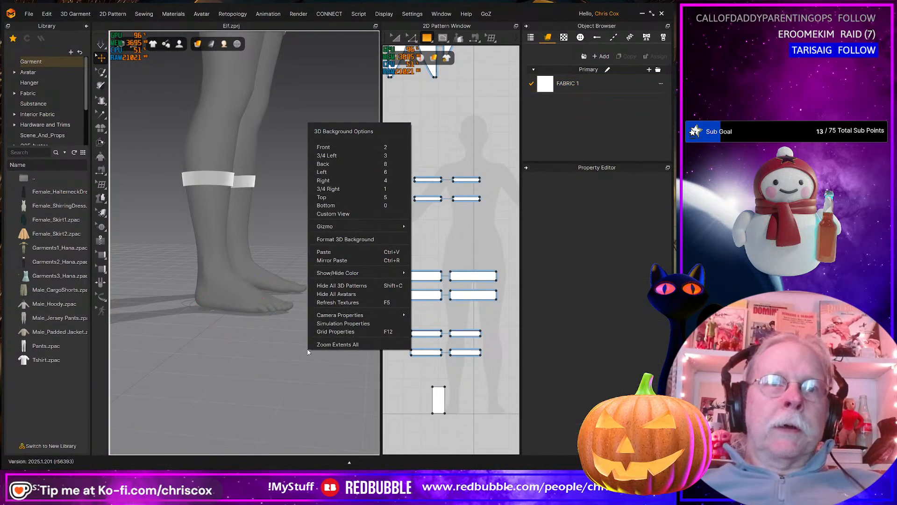
{"action": "left_click", "coordinate": [357, 323]}
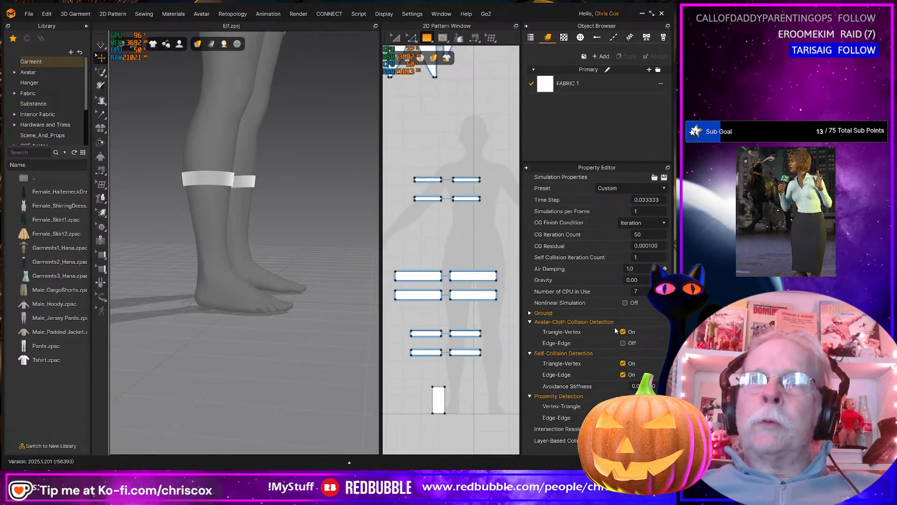
{"action": "left_click", "coordinate": [531, 312]}
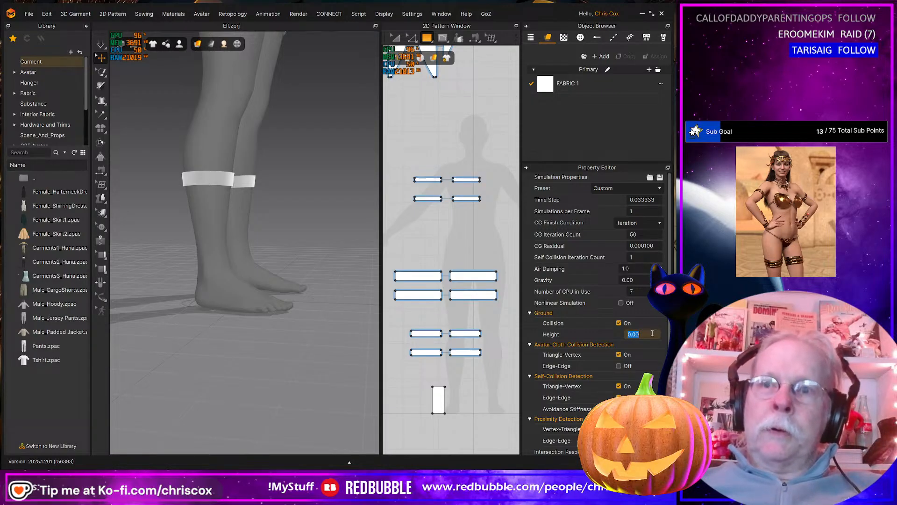
{"action": "type", "text": "0"}
{"action": "key", "text": "Return"}
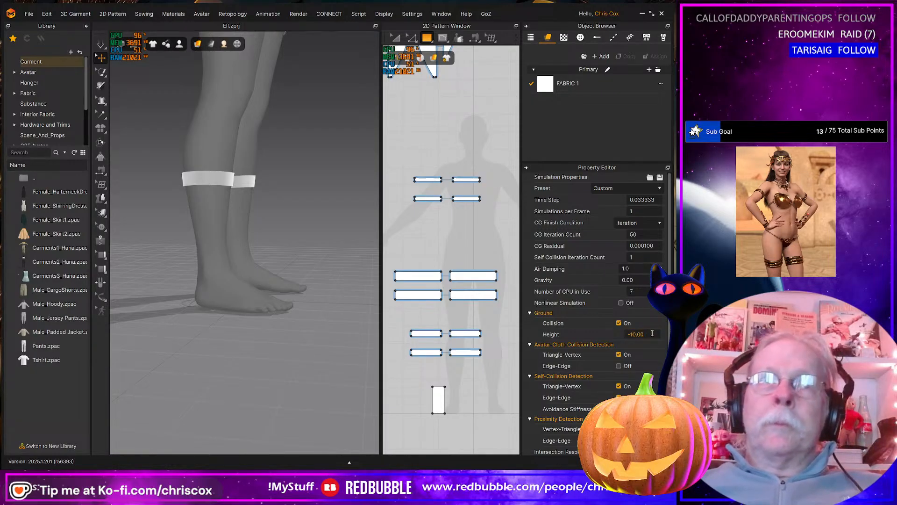
Examine the sole rectangle from below and the side, and review its simulation and geometry properties
{"action": "right_click_drag", "start_coordinate": [211, 275], "coordinate": [229, 275]}
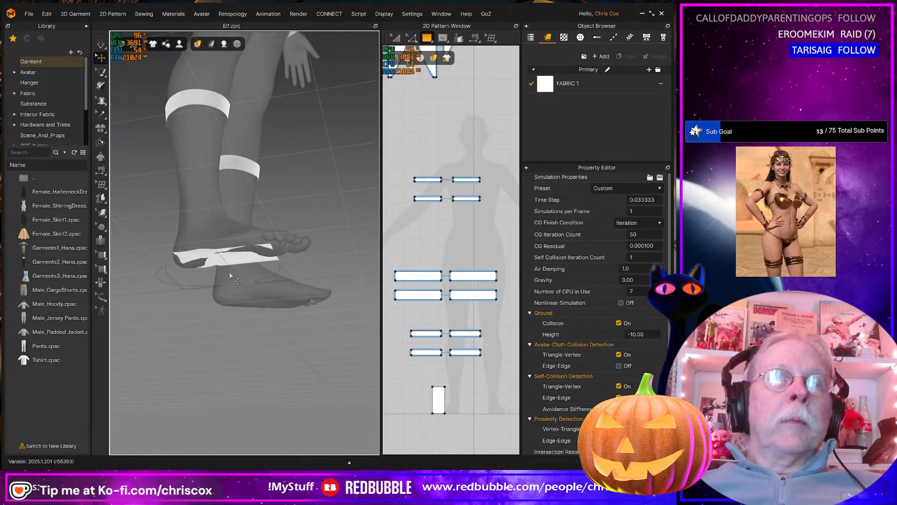
{"action": "key", "text": "q"}
{"action": "left_click", "coordinate": [242, 261]}
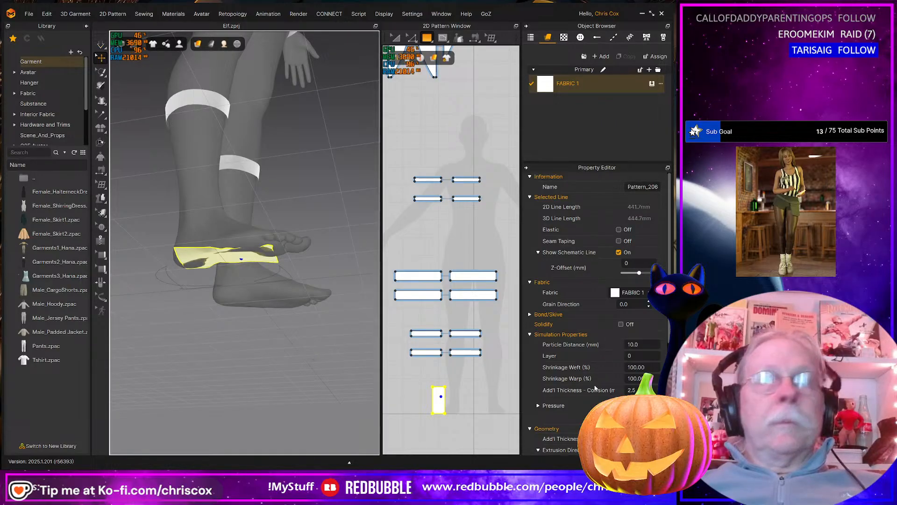
{"action": "scroll", "coordinate": [600, 382], "scroll_direction": "down", "scroll_amount": 4}
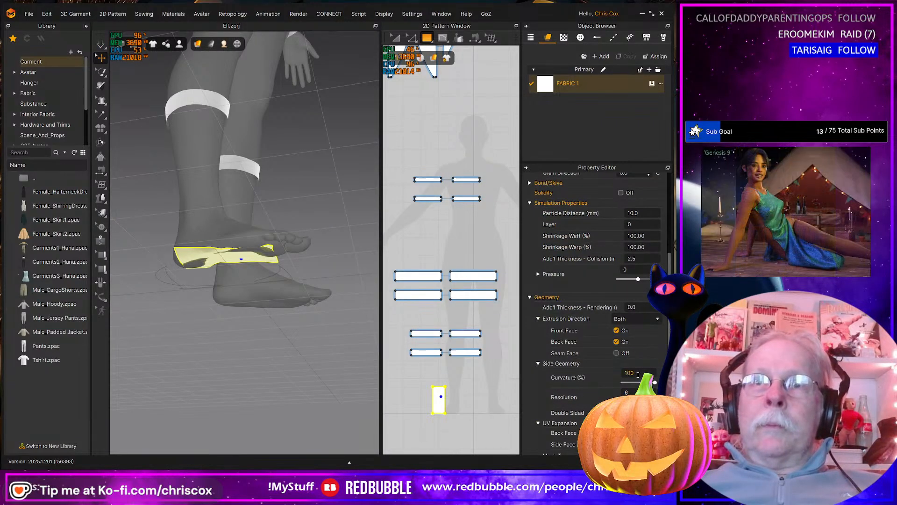
{"action": "scroll", "coordinate": [524, 397], "scroll_direction": "up", "scroll_amount": 2}
{"action": "right_click_drag", "start_coordinate": [270, 363], "coordinate": [254, 396]}
{"action": "right_click_drag", "start_coordinate": [268, 322], "coordinate": [260, 240]}
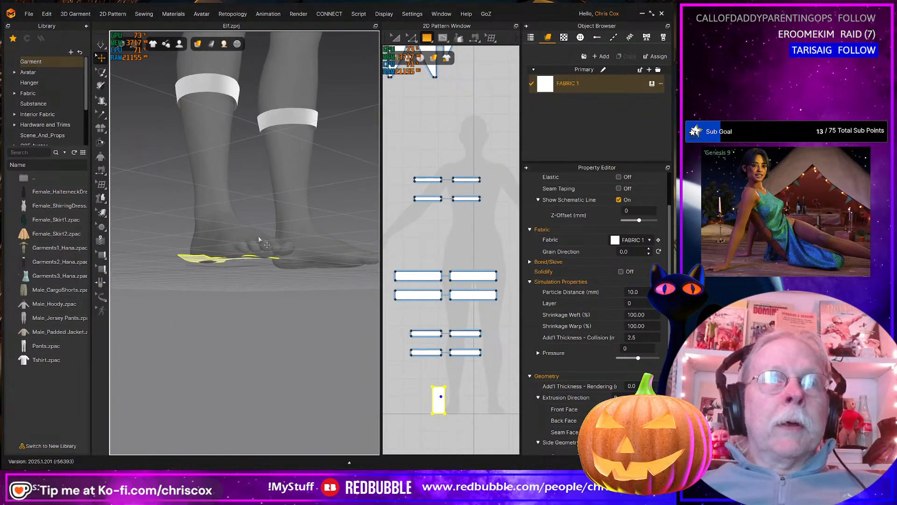
{"action": "right_click_drag", "start_coordinate": [266, 283], "coordinate": [299, 310]}
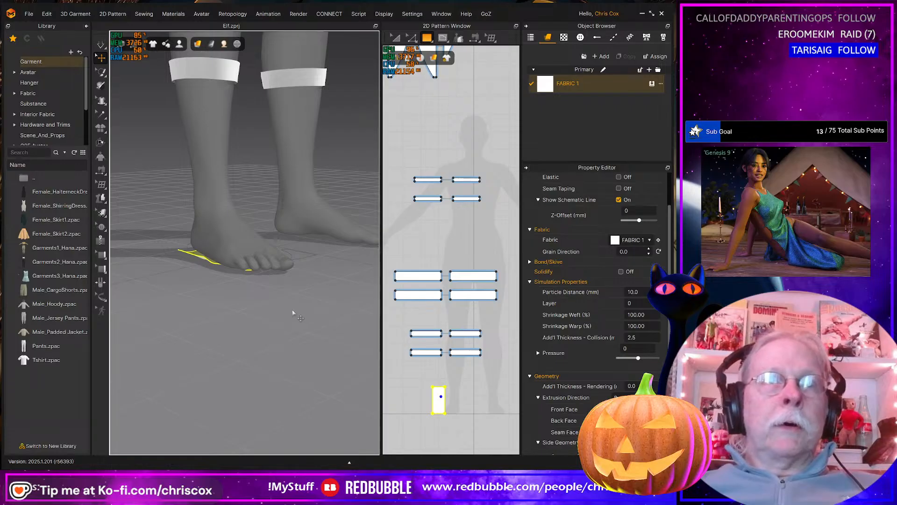
Turn off ground collision in the simulation properties and start simulating the sole rectangle
{"action": "right_click", "coordinate": [288, 330]}
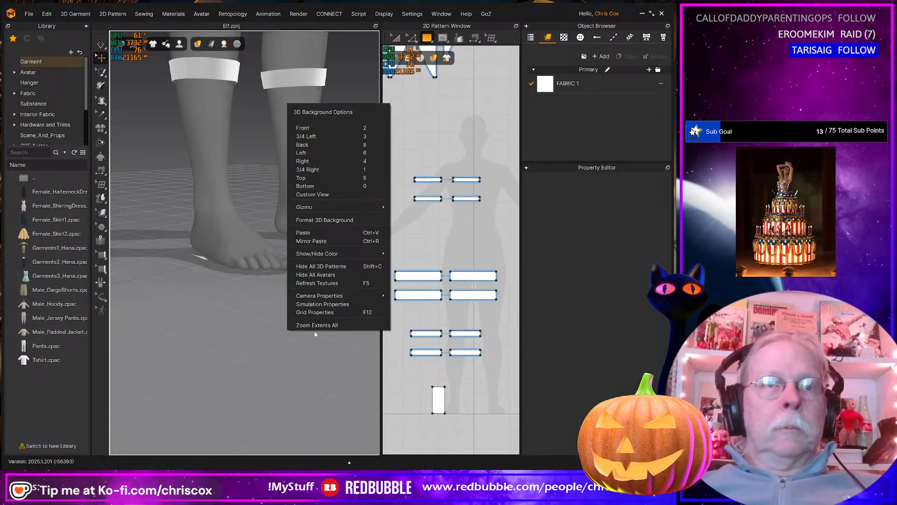
{"action": "left_click", "coordinate": [322, 304]}
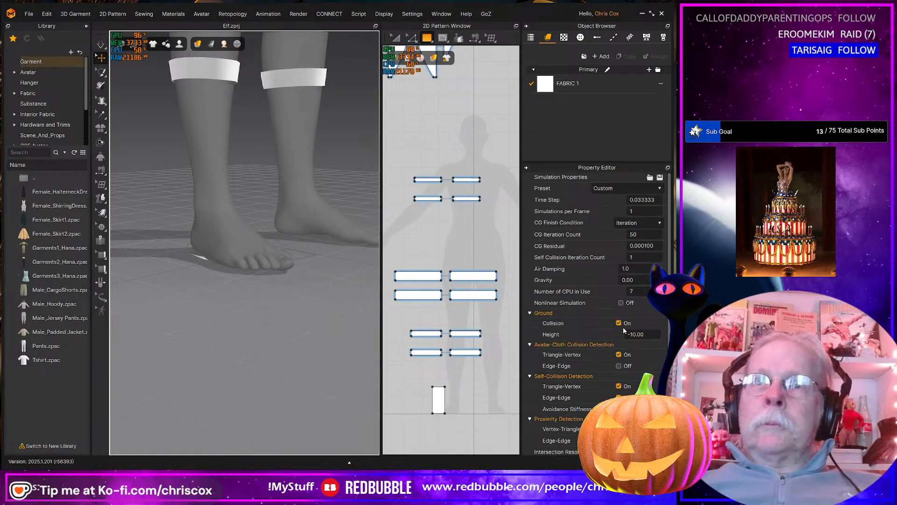
{"action": "key", "text": "space"}
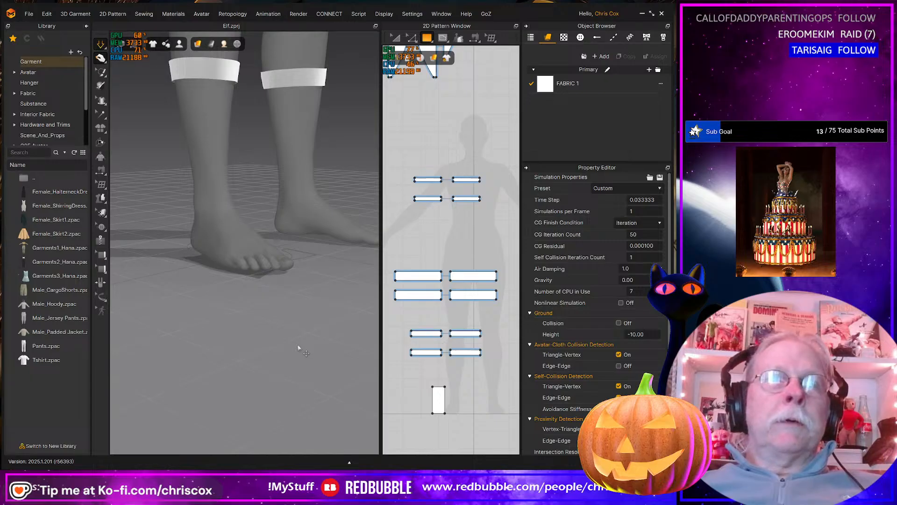
{"action": "right_click_drag", "start_coordinate": [299, 348], "coordinate": [292, 316]}
{"action": "scroll", "coordinate": [287, 314], "scroll_direction": "up", "scroll_amount": 1}
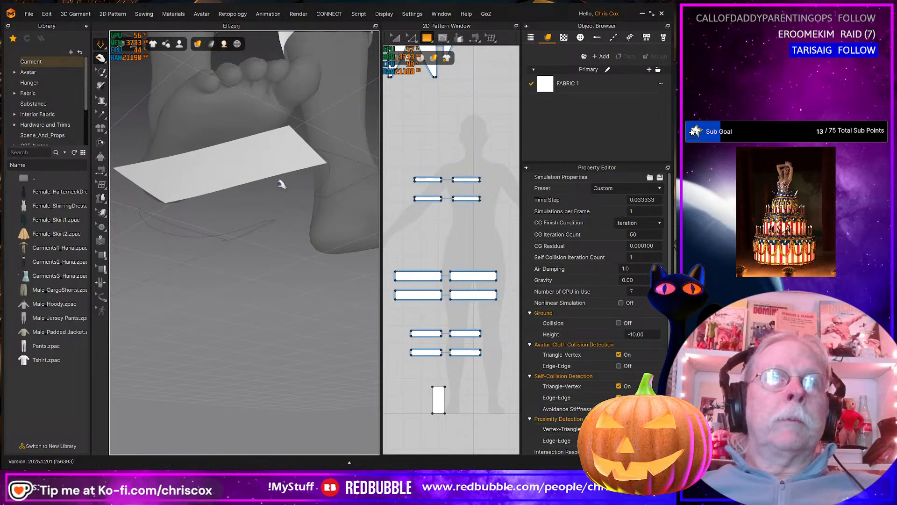
Pull and turn the rectangle under the avatar's sole while simulating to align it with the foot, then stop the simulation
{"action": "left_click", "coordinate": [280, 156]}
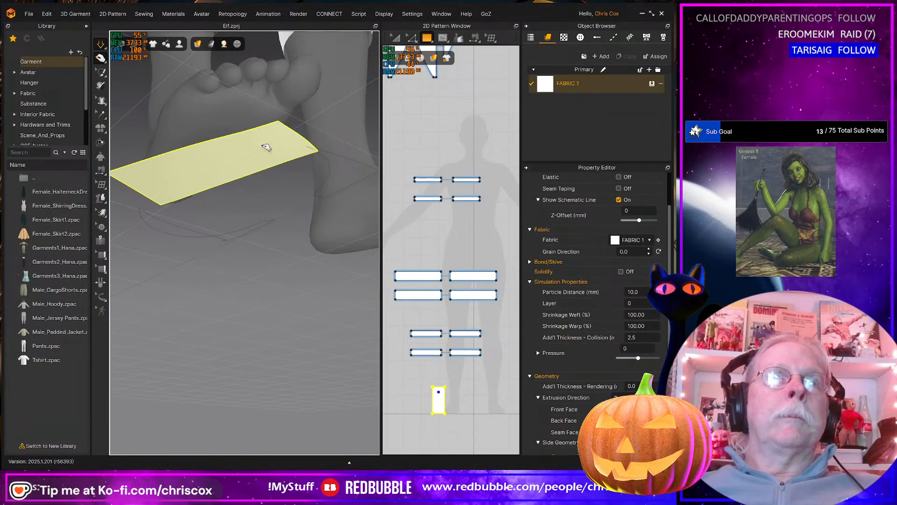
{"action": "left_click_drag", "start_coordinate": [267, 147], "coordinate": [258, 141]}
{"action": "right_click_drag", "start_coordinate": [278, 156], "coordinate": [267, 127]}
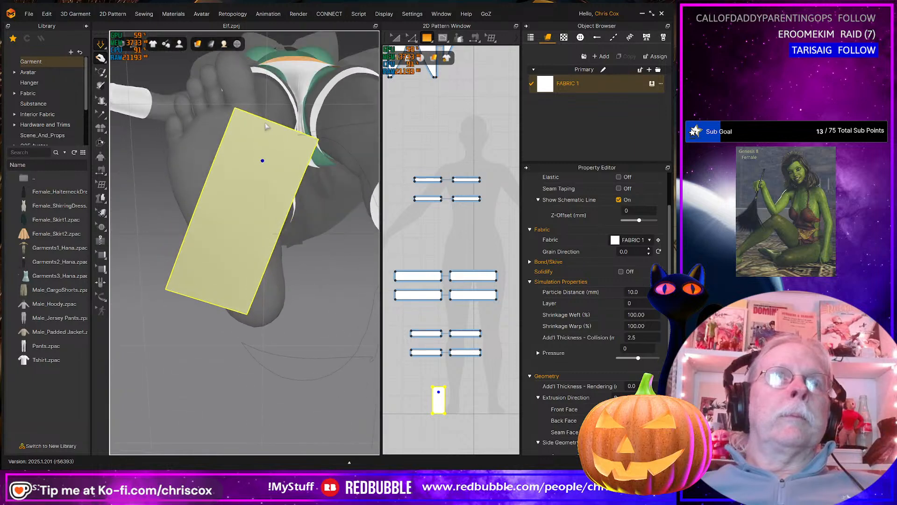
{"action": "left_click_drag", "start_coordinate": [238, 114], "coordinate": [186, 100]}
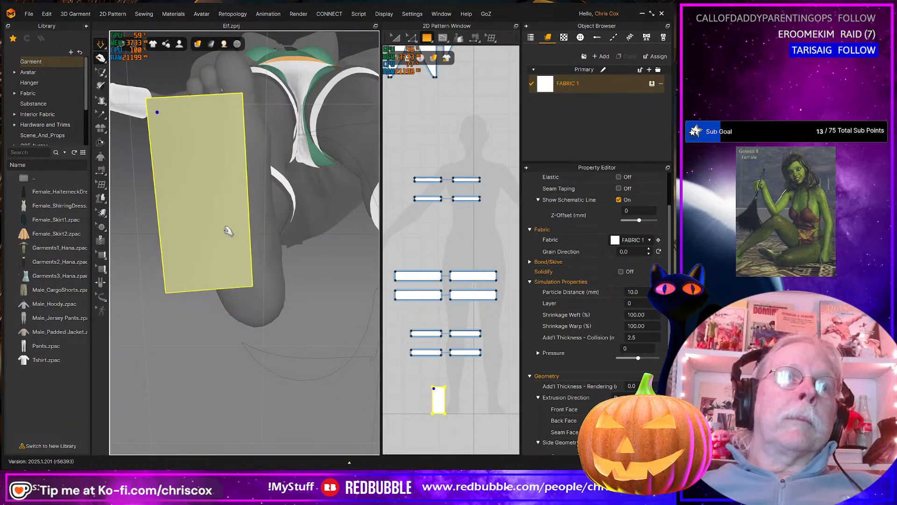
{"action": "left_click_drag", "start_coordinate": [228, 231], "coordinate": [231, 166]}
{"action": "left_click_drag", "start_coordinate": [221, 90], "coordinate": [228, 88]}
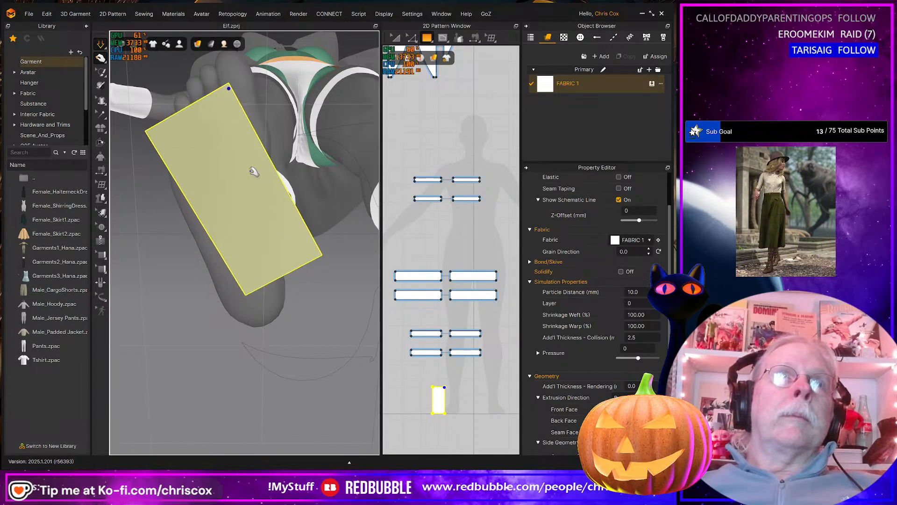
{"action": "mouse_move", "coordinate": [246, 293]}
{"action": "left_mouse_down"}
{"action": "mouse_move", "coordinate": [257, 282]}
{"action": "mouse_move", "coordinate": [230, 292]}
{"action": "left_mouse_up"}
{"action": "mouse_move", "coordinate": [240, 144]}
{"action": "left_mouse_down"}
{"action": "mouse_move", "coordinate": [251, 153]}
{"action": "mouse_move", "coordinate": [255, 146]}
{"action": "left_mouse_up"}
{"action": "right_click_drag", "start_coordinate": [258, 186], "coordinate": [349, 252]}
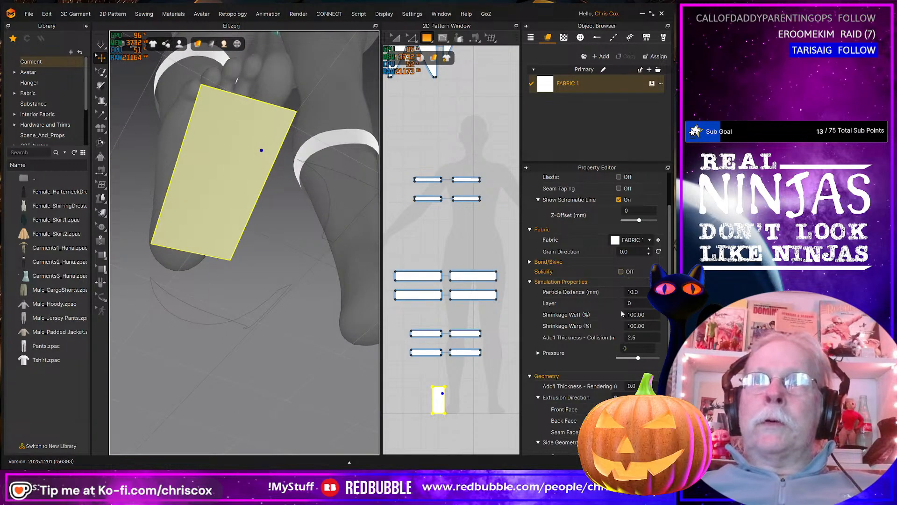
Display the simulation properties with a taller Object Browser and look over the window layout options
{"action": "right_click", "coordinate": [293, 367]}
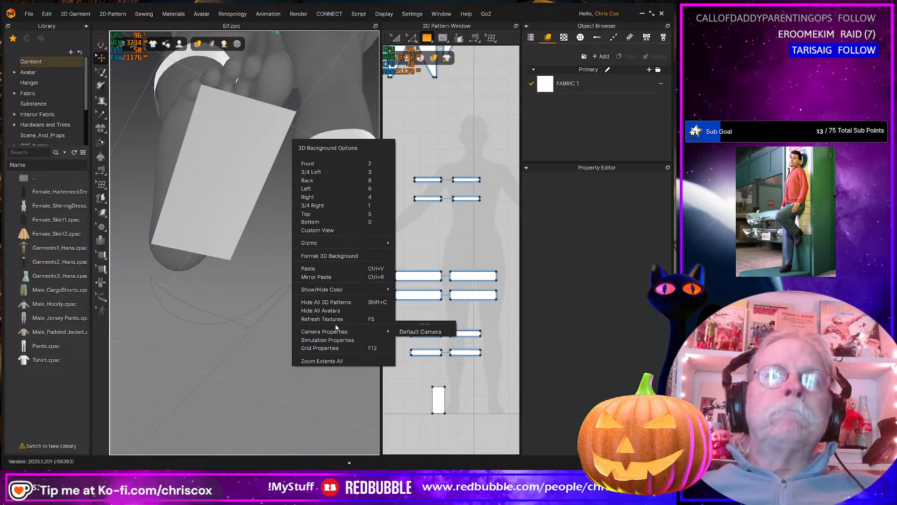
{"action": "left_click", "coordinate": [337, 340]}
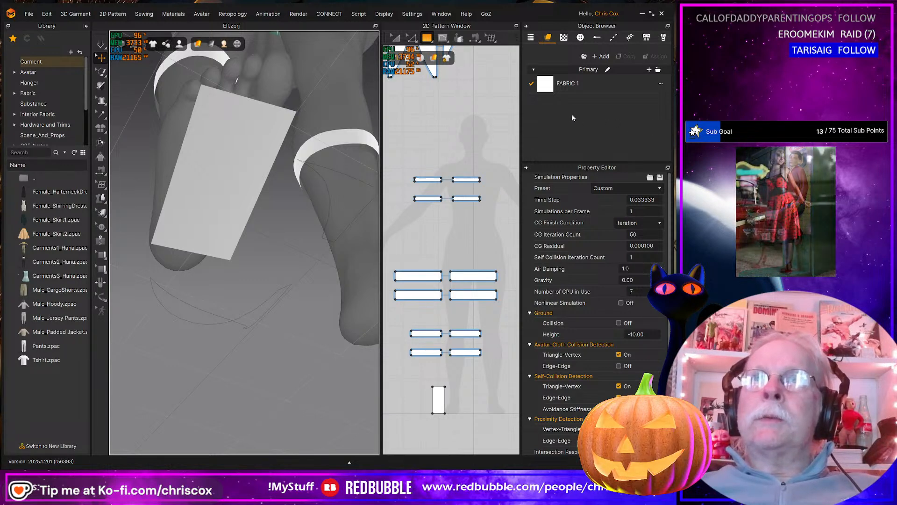
{"action": "left_click_drag", "start_coordinate": [624, 161], "coordinate": [625, 233]}
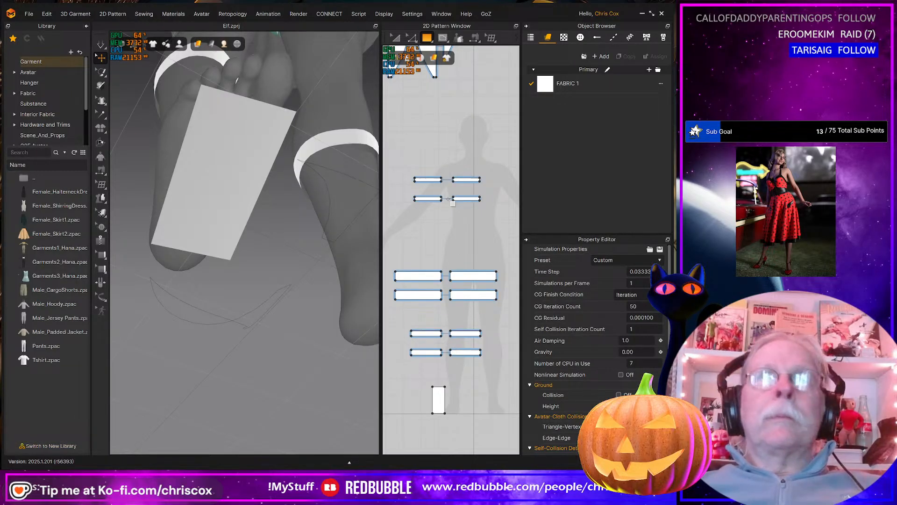
{"action": "left_click", "coordinate": [441, 15]}
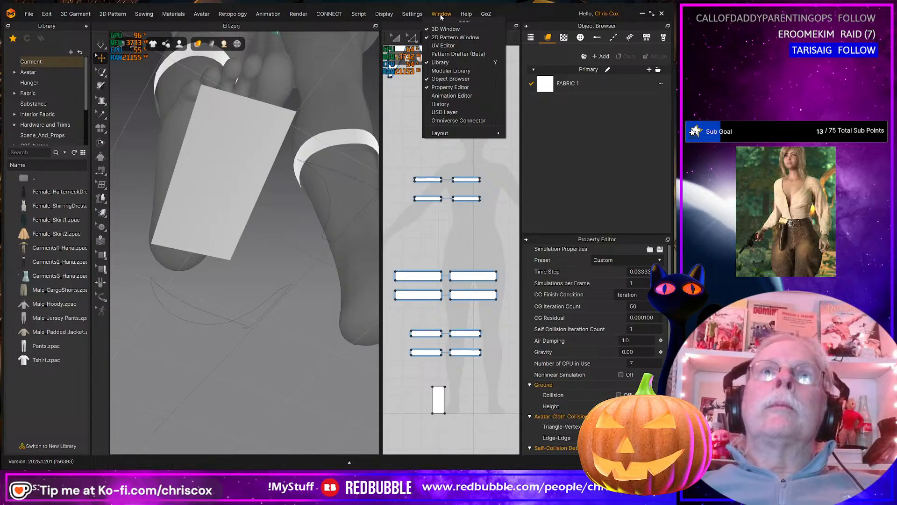
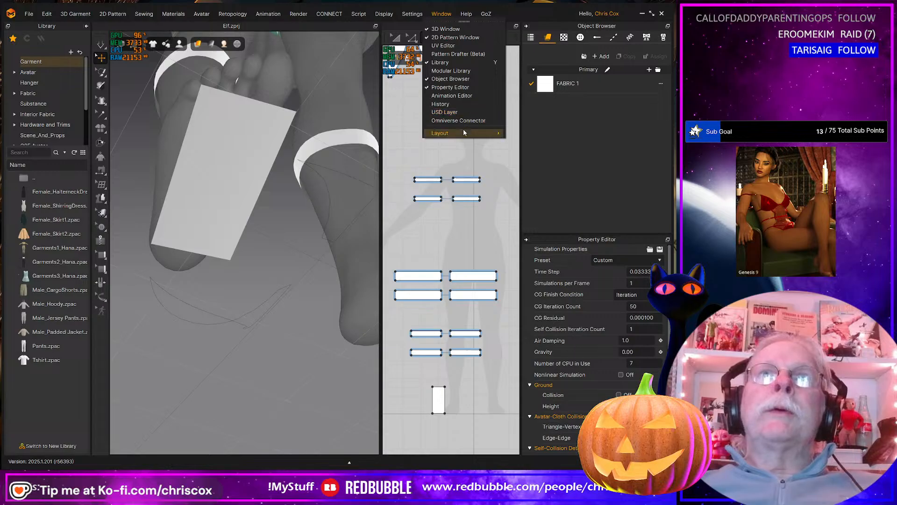
{"action": "mouse_move", "coordinate": [461, 132]}
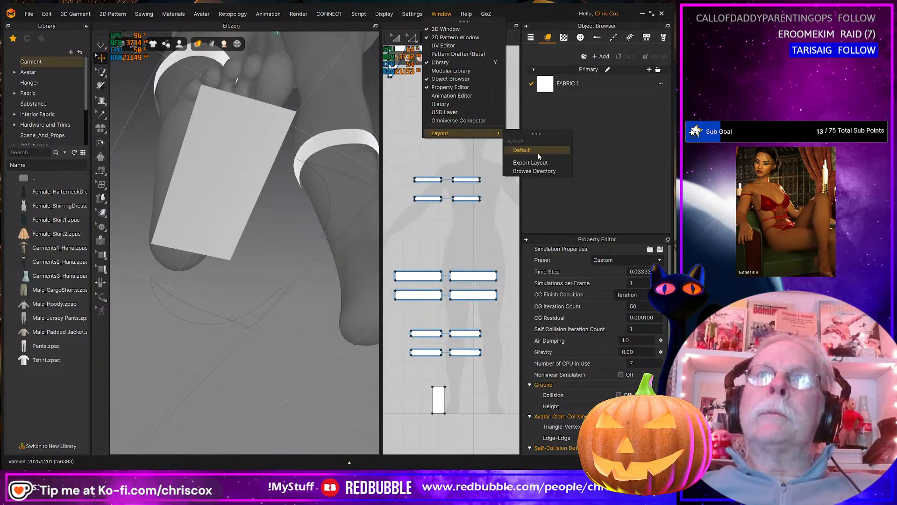
{"action": "left_click", "coordinate": [525, 13]}
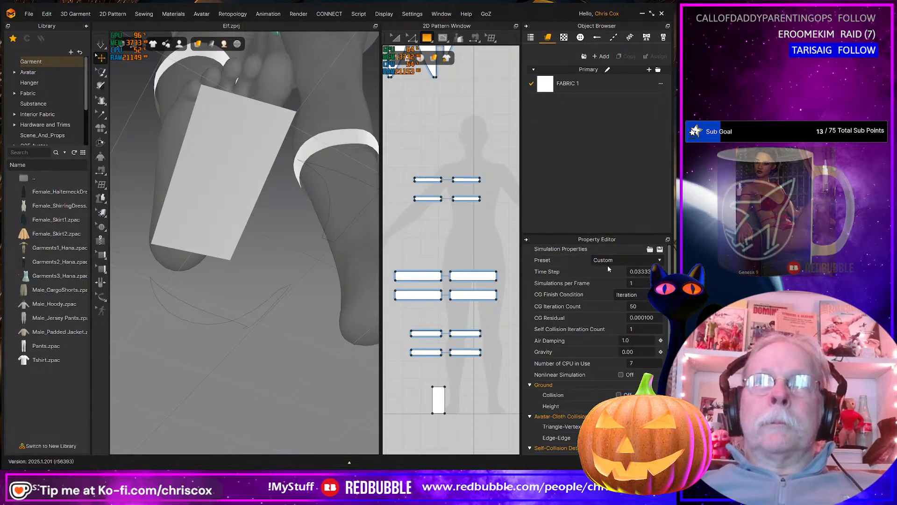
Turn ground collision back on in the simulation properties and simulate the sole rectangle
{"action": "right_click", "coordinate": [271, 364]}
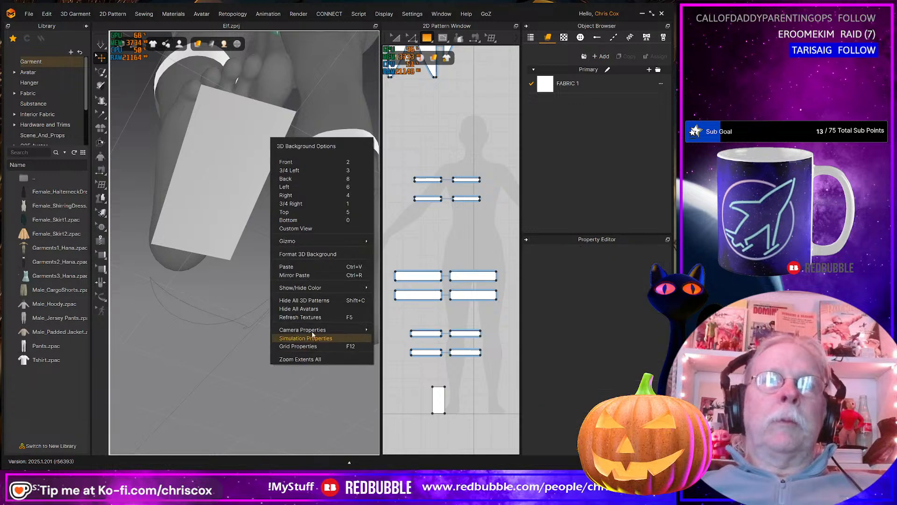
{"action": "left_click", "coordinate": [315, 337]}
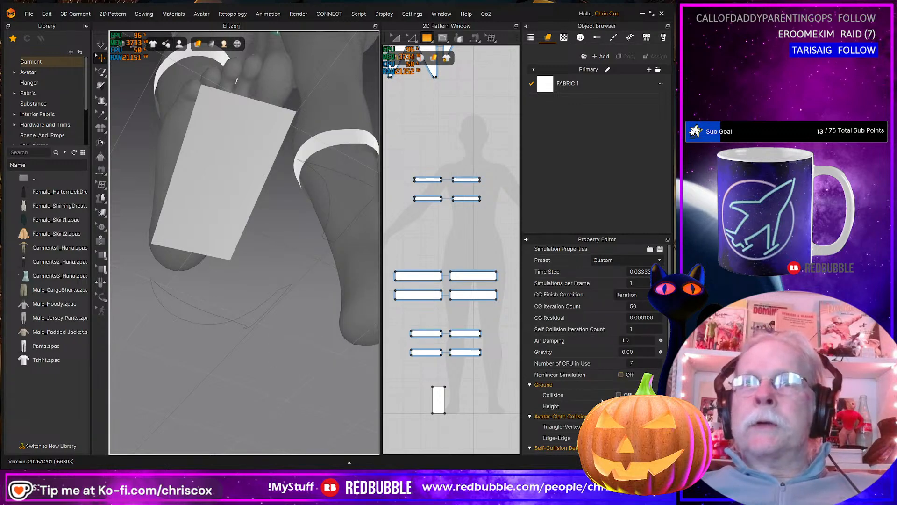
{"action": "left_click", "coordinate": [619, 395]}
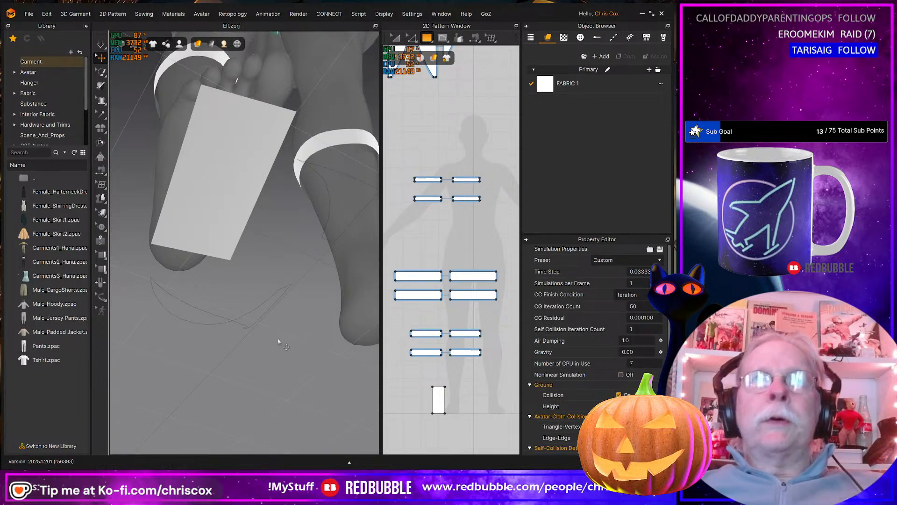
{"action": "key", "text": "space"}
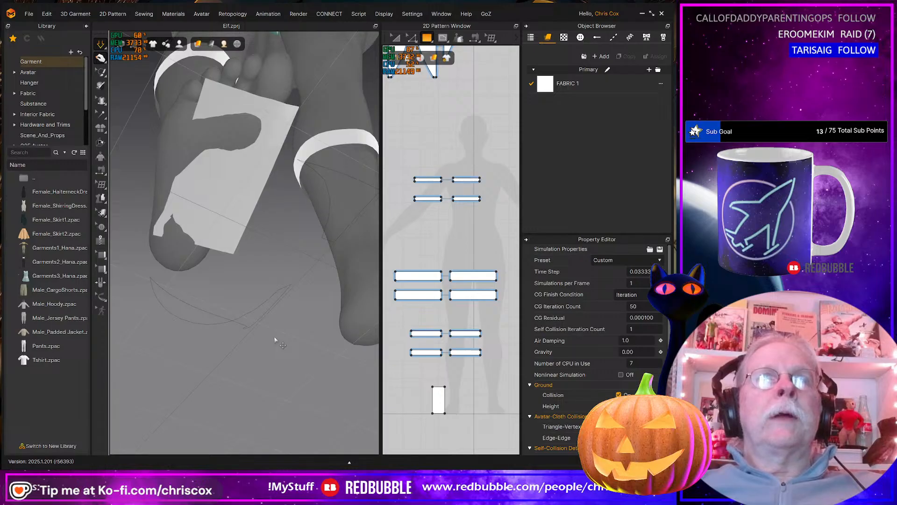
Try to pull the sole rectangle against the foot while simulating, then undo the change and select the rectangle
{"action": "left_click_drag", "start_coordinate": [189, 183], "coordinate": [248, 215]}
{"action": "key", "text": "ctrl+z"}
{"action": "left_click", "coordinate": [224, 216]}
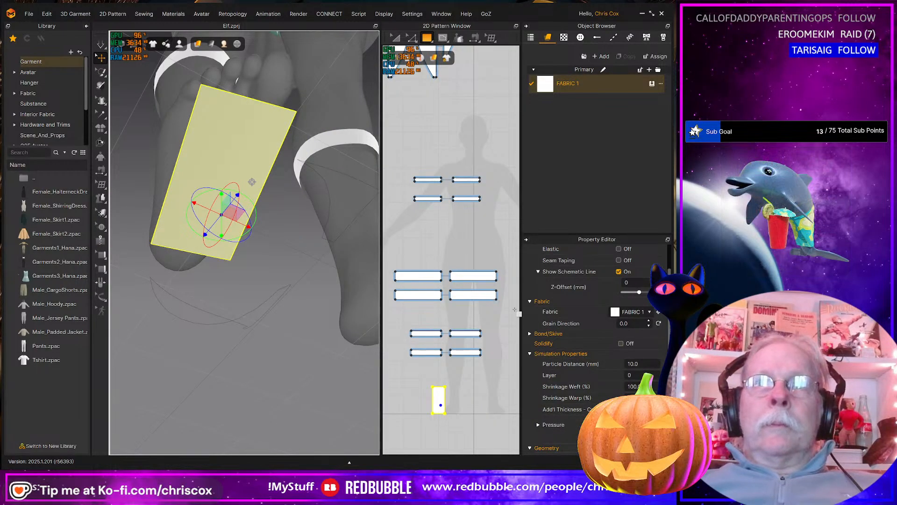
Set the ground collision height to -300 in the simulation properties and simulate the sole rectangle under the foot
{"action": "right_click", "coordinate": [279, 336]}
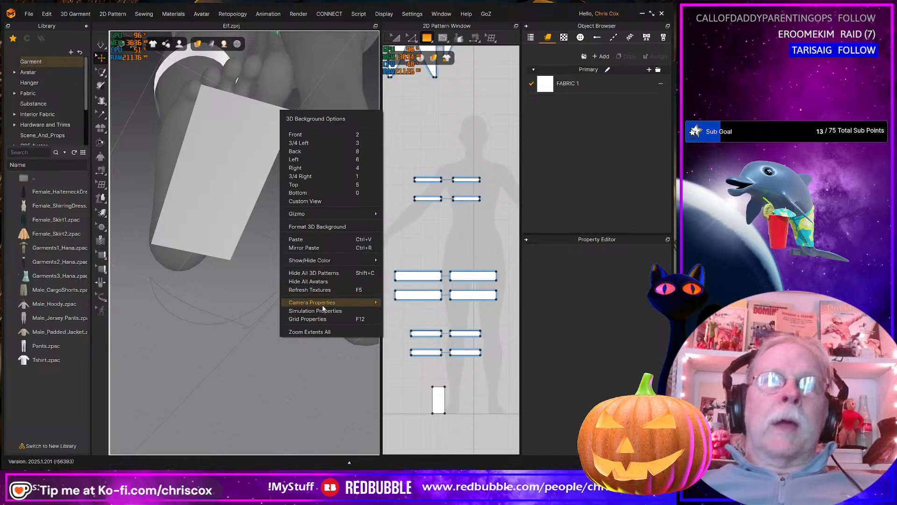
{"action": "left_click", "coordinate": [327, 313]}
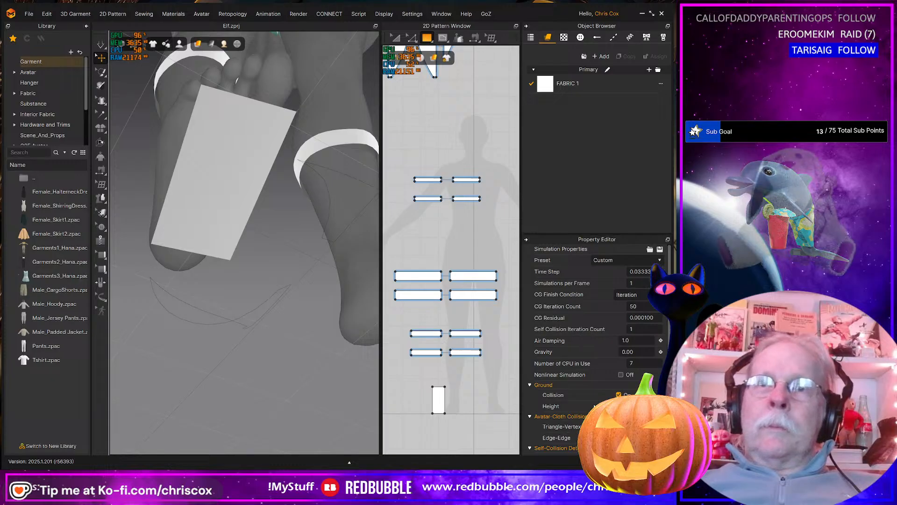
{"action": "scroll", "coordinate": [595, 346], "scroll_direction": "down", "scroll_amount": 2}
{"action": "left_click", "coordinate": [649, 352]}
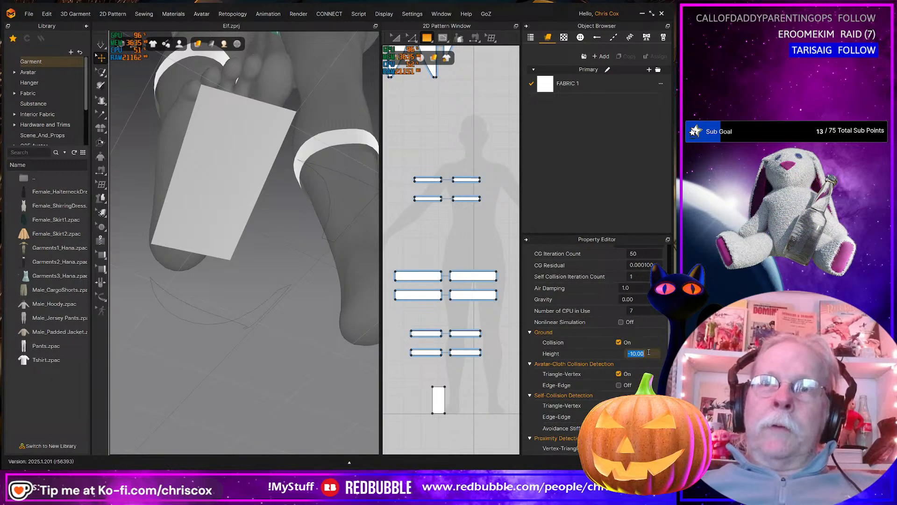
{"action": "type", "text": "-"}
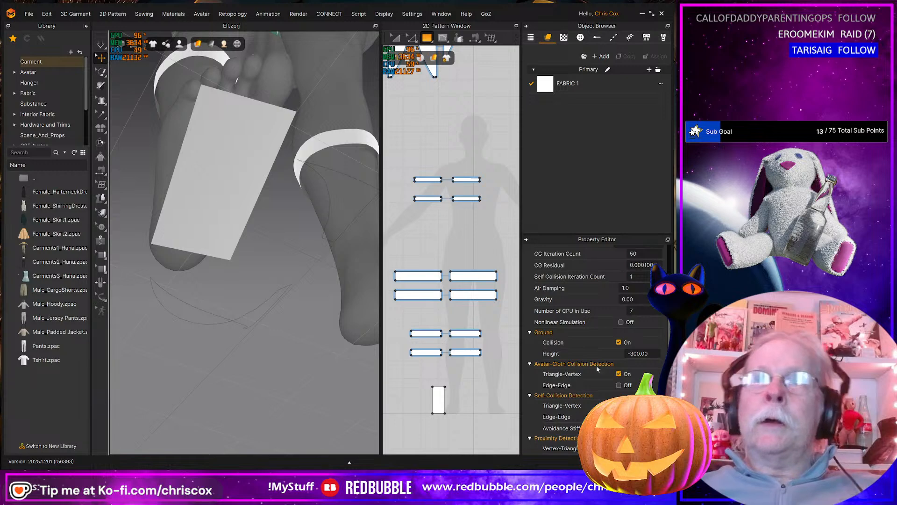
{"action": "right_click_drag", "start_coordinate": [269, 326], "coordinate": [281, 359]}
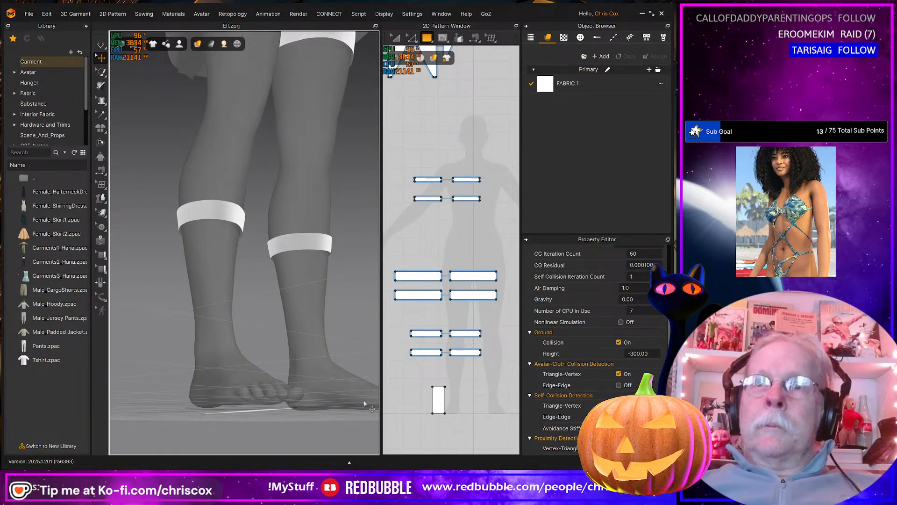
{"action": "right_click_drag", "start_coordinate": [347, 403], "coordinate": [337, 407]}
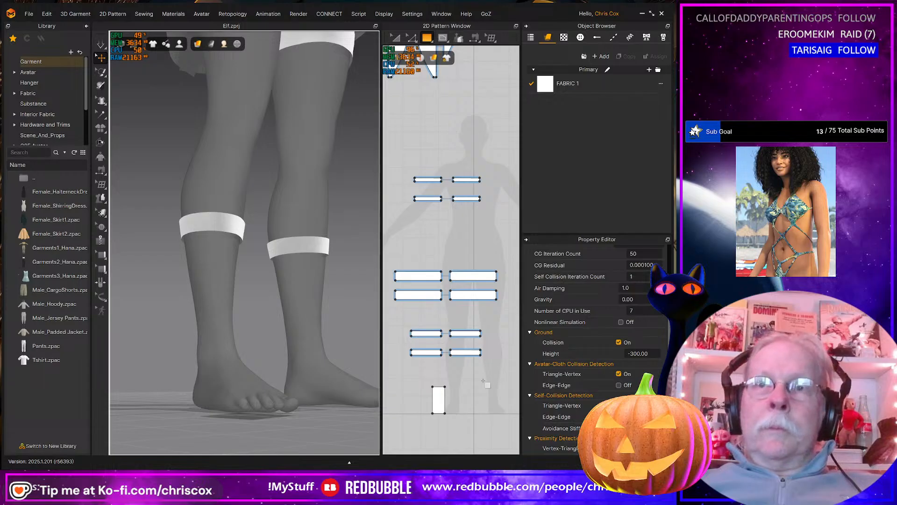
{"action": "key", "text": "space"}
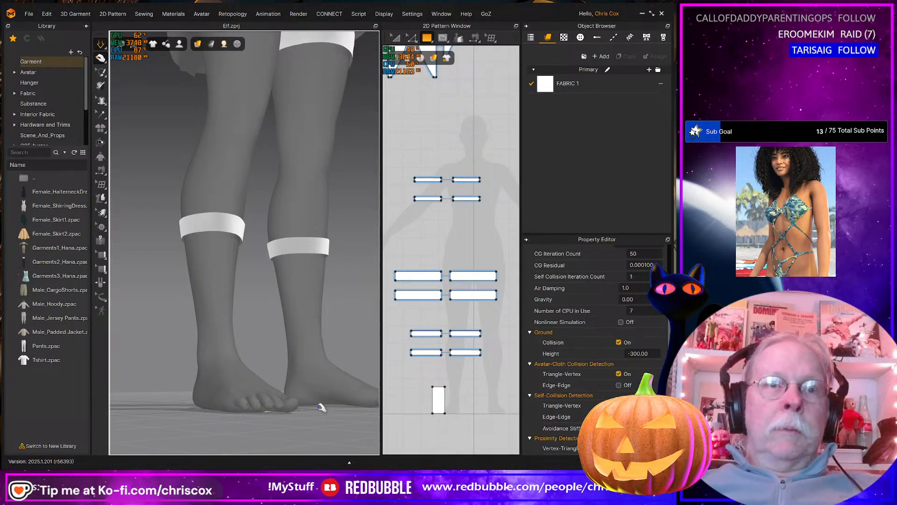
{"action": "left_click", "coordinate": [653, 353]}
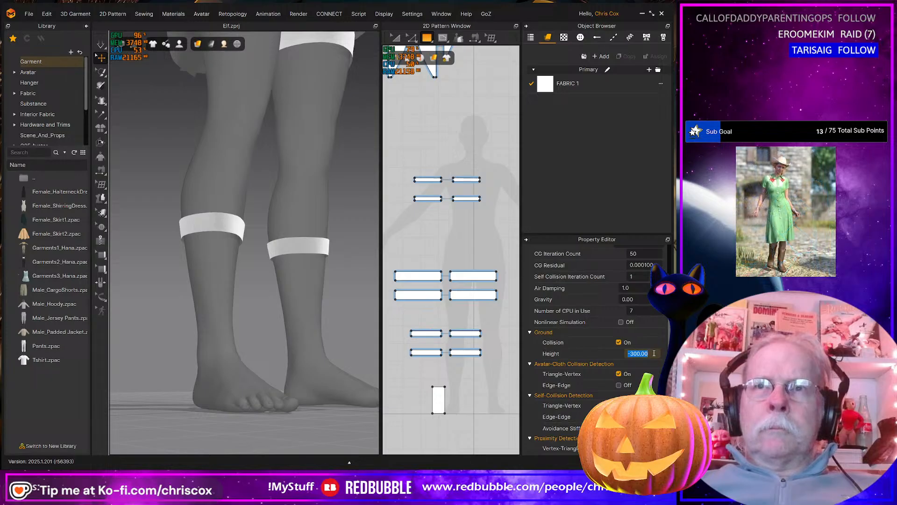
{"action": "right_click_drag", "start_coordinate": [309, 413], "coordinate": [305, 405]}
Run a Fitting (Accurate Fabric) simulation with the ground height set to -300, grab the sole rectangle, and stop the simulation
{"action": "left_click", "coordinate": [105, 47]}
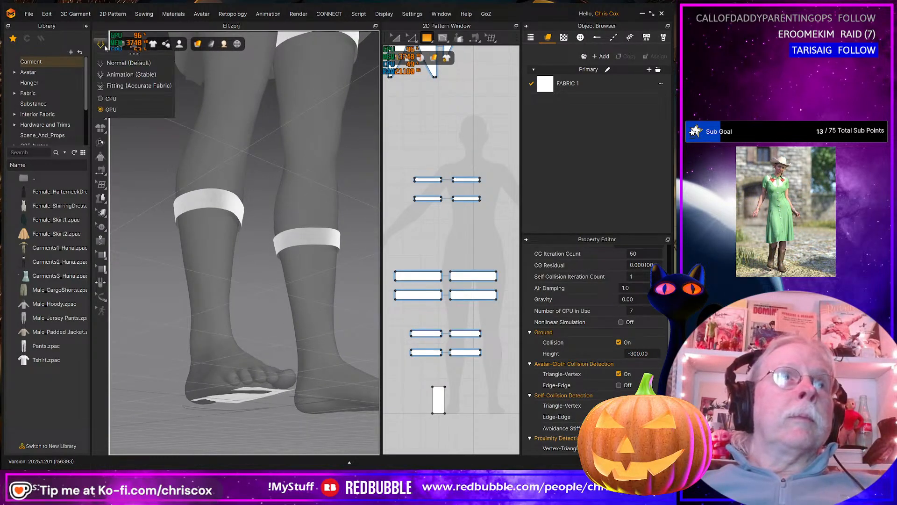
{"action": "left_click", "coordinate": [120, 85]}
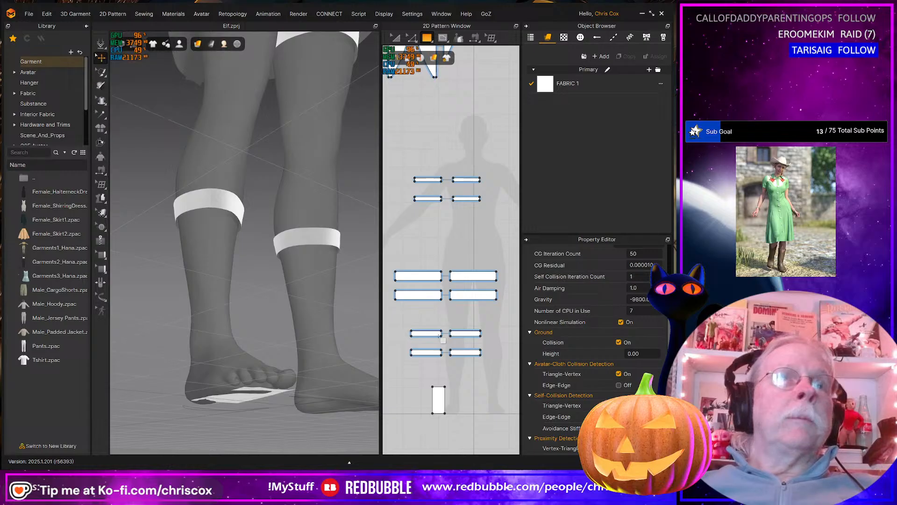
{"action": "left_click", "coordinate": [643, 353]}
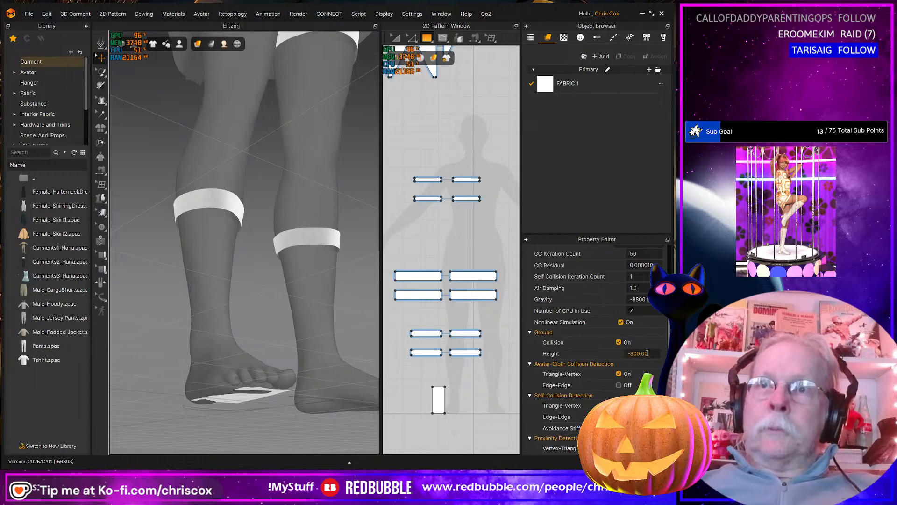
{"action": "left_click", "coordinate": [101, 45]}
{"action": "left_click", "coordinate": [101, 45]}
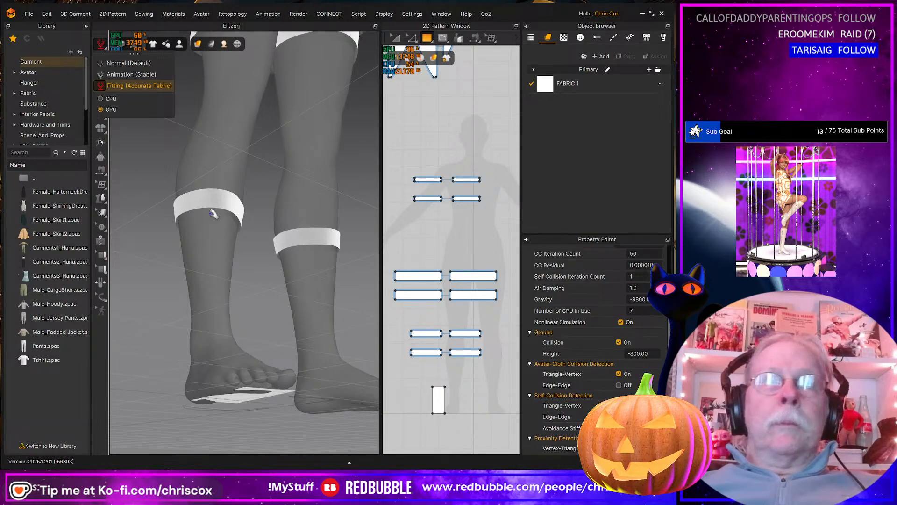
{"action": "left_click", "coordinate": [274, 391]}
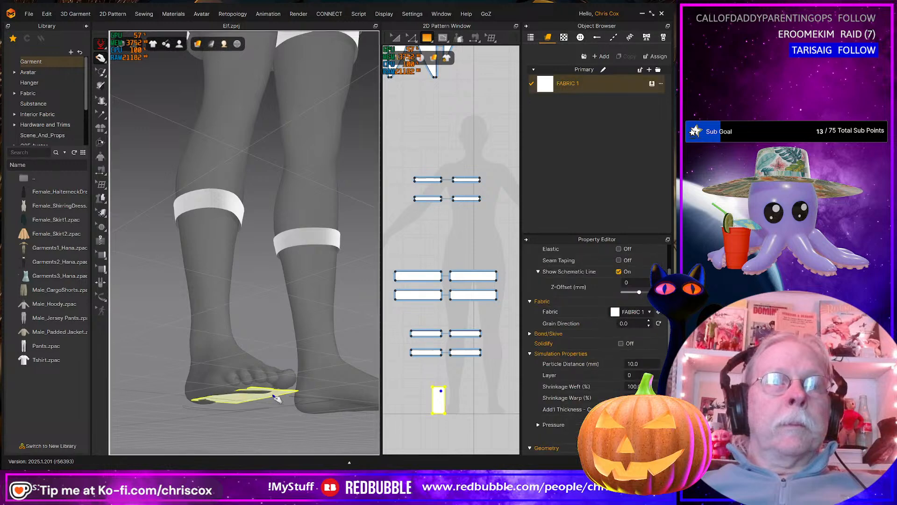
{"action": "key", "text": "space"}
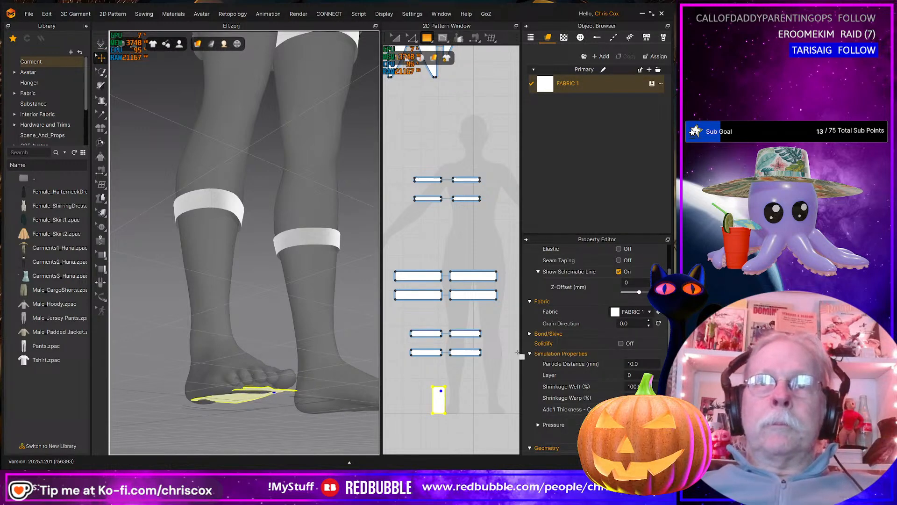
Set the ground collision height to 0 in the simulation properties
{"action": "right_click", "coordinate": [279, 346]}
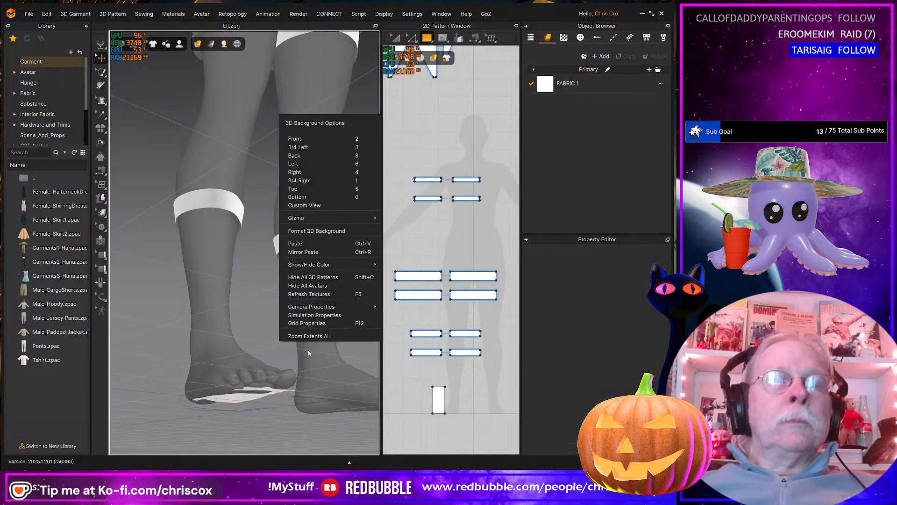
{"action": "left_click", "coordinate": [313, 316]}
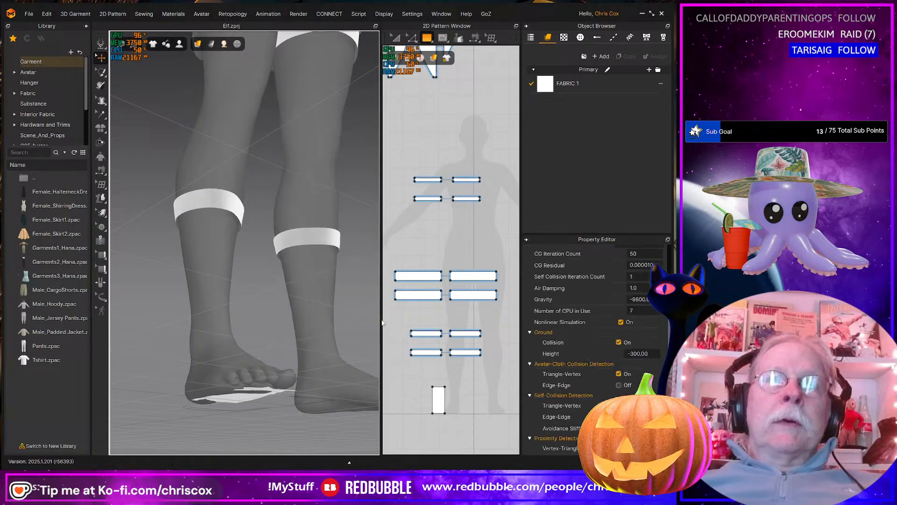
{"action": "left_click", "coordinate": [636, 353]}
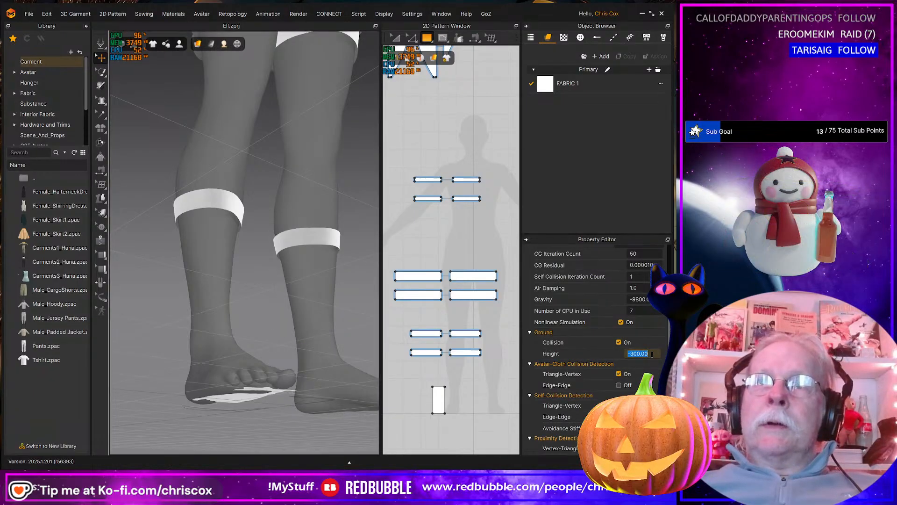
{"action": "type", "text": "0"}
{"action": "key", "text": "Return"}
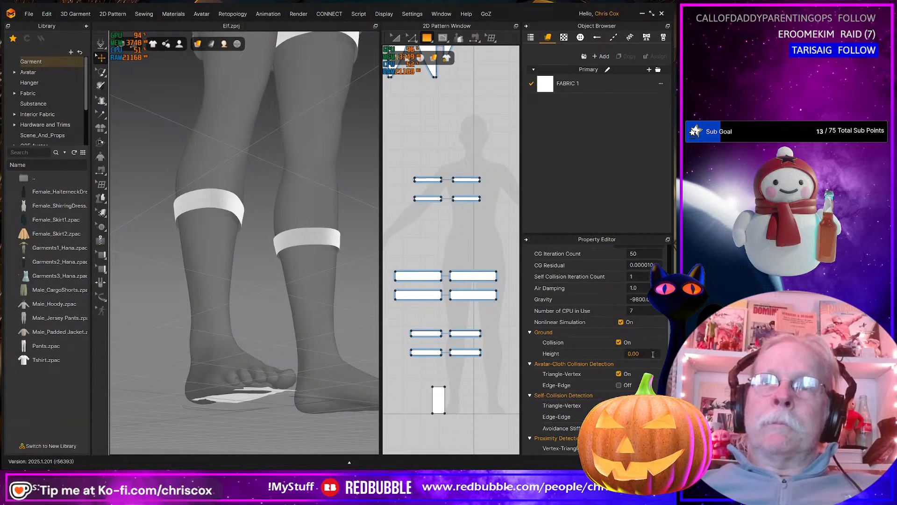
Try simulating the sole rectangle in Fitting (Accurate Fabric) mode with ground collision turned off
{"action": "right_click_drag", "start_coordinate": [334, 379], "coordinate": [282, 351]}
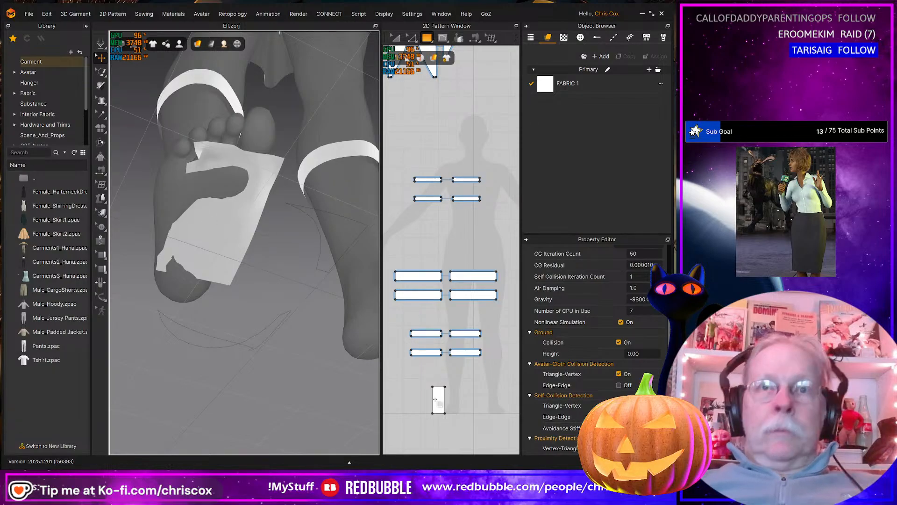
{"action": "scroll", "coordinate": [453, 401], "scroll_direction": "up", "scroll_amount": 3}
{"action": "middle_click_drag", "start_coordinate": [472, 396], "coordinate": [497, 366]}
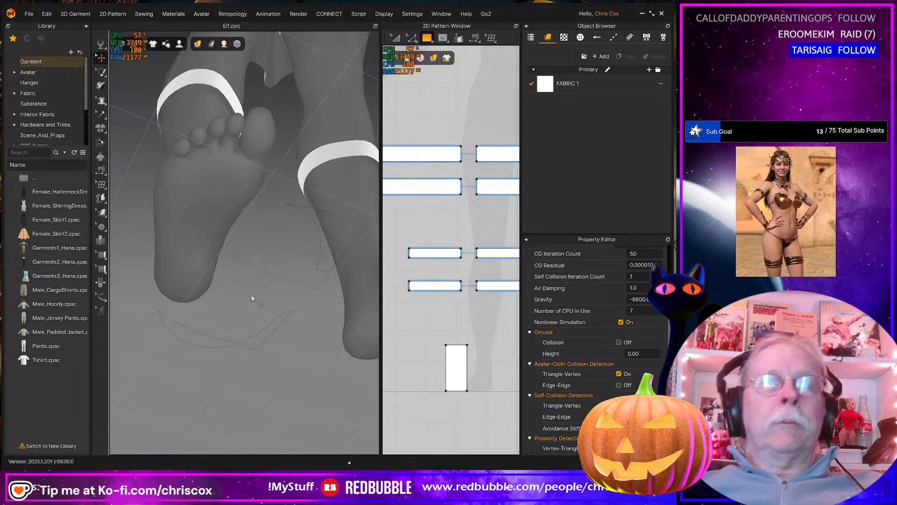
{"action": "scroll", "coordinate": [256, 300], "scroll_direction": "up", "scroll_amount": 3}
{"action": "scroll", "coordinate": [256, 301], "scroll_direction": "down", "scroll_amount": 5}
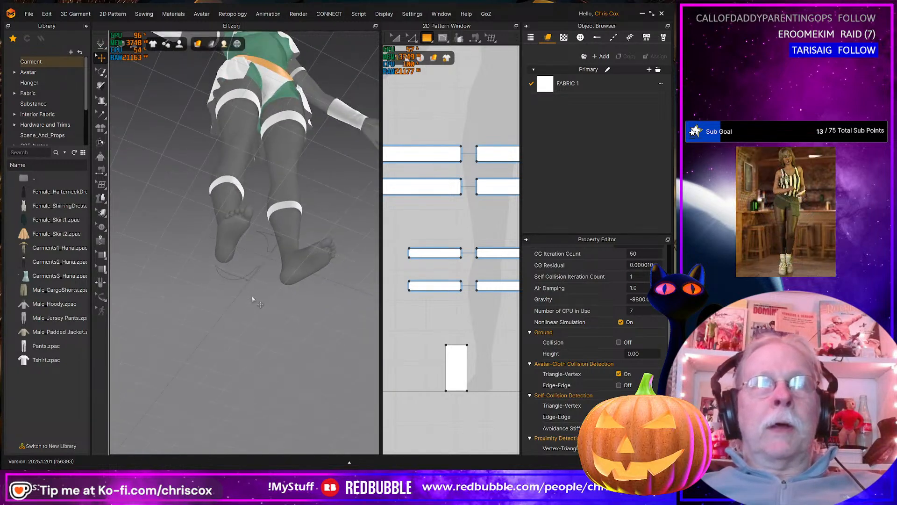
{"action": "right_click_drag", "start_coordinate": [253, 299], "coordinate": [250, 336]}
{"action": "left_click", "coordinate": [107, 47]}
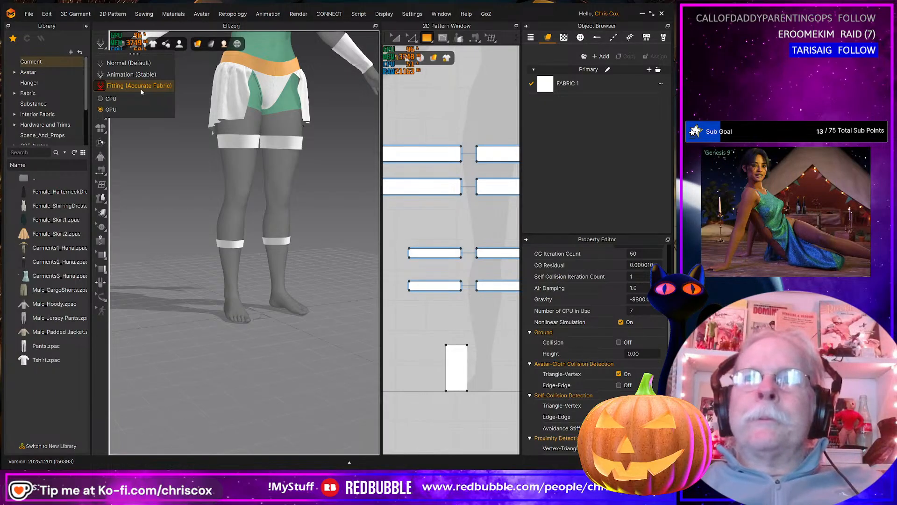
{"action": "left_click", "coordinate": [221, 150]}
Turn ground collision back on and set the gravity to 0 in the simulation properties
{"action": "right_click", "coordinate": [347, 313]}
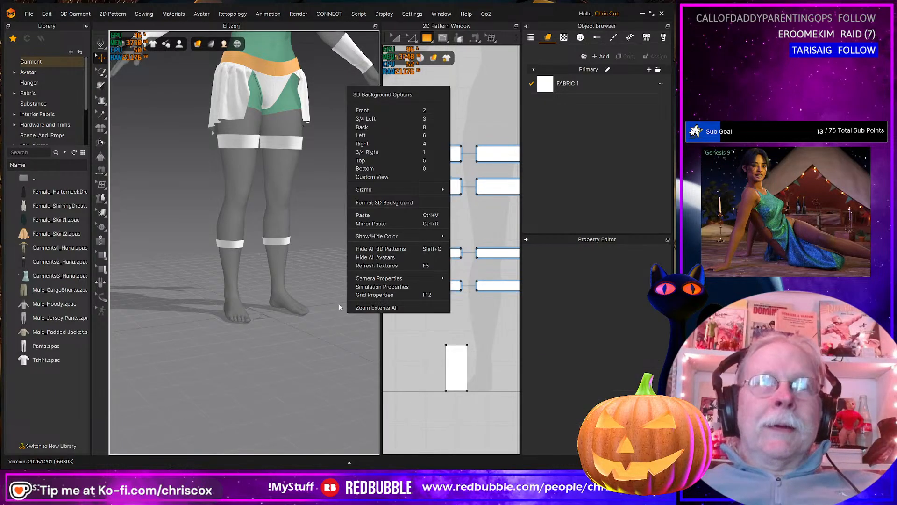
{"action": "left_click", "coordinate": [397, 288]}
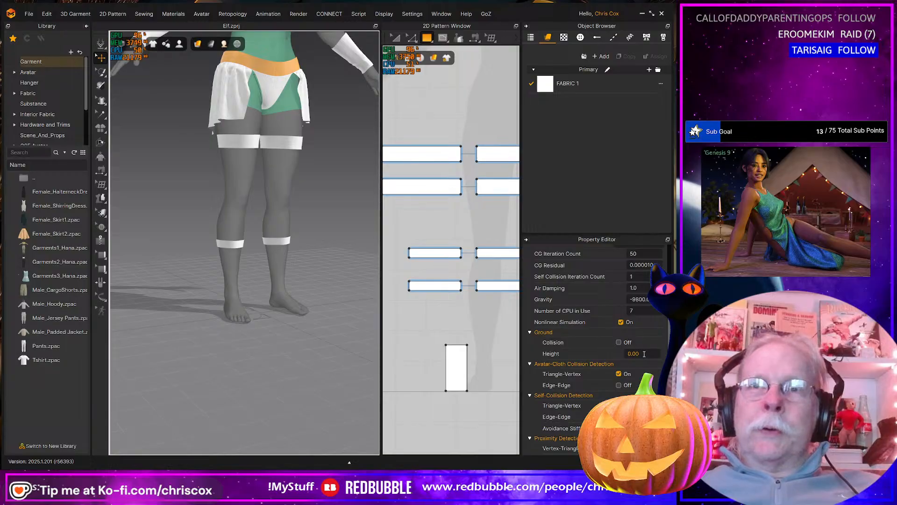
{"action": "left_click", "coordinate": [638, 299]}
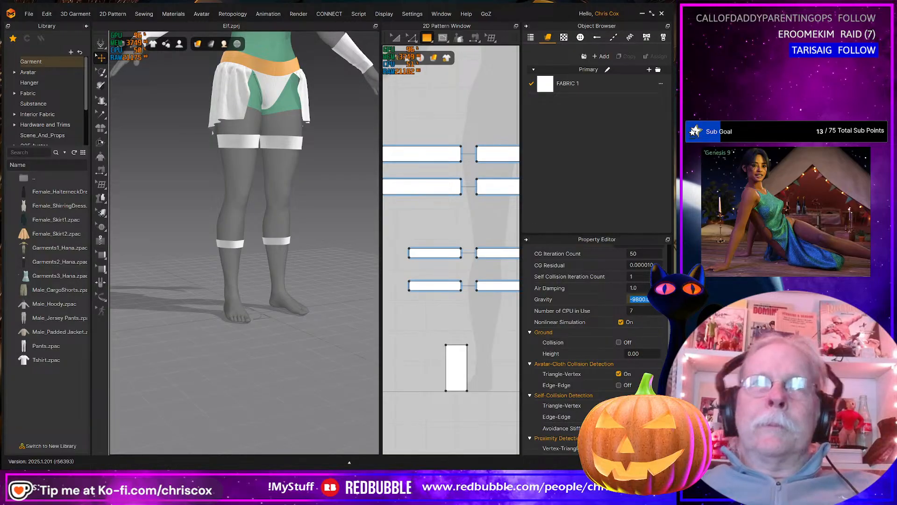
{"action": "key", "text": "Return"}
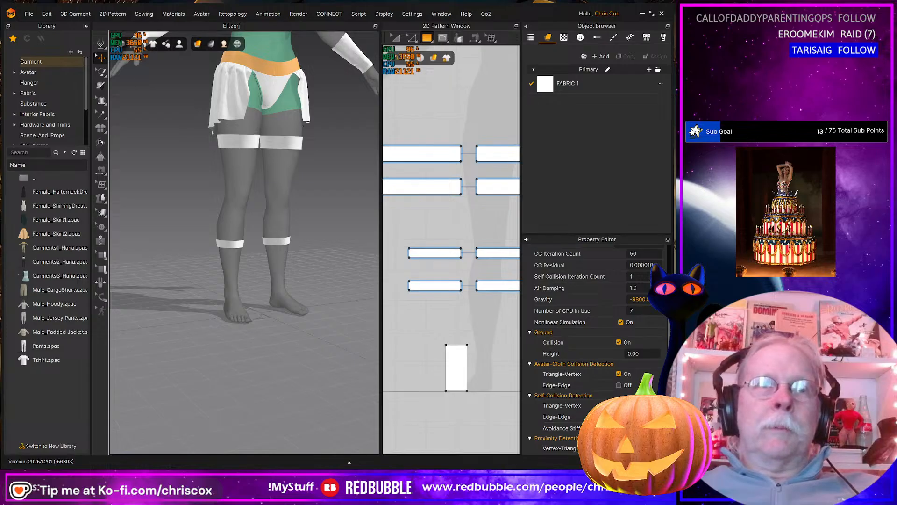
{"action": "right_click_drag", "start_coordinate": [203, 402], "coordinate": [236, 361]}
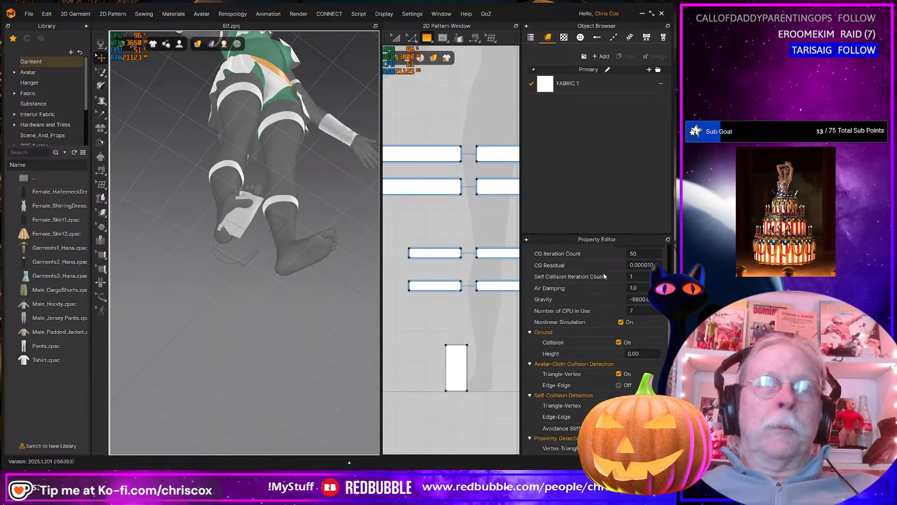
{"action": "left_click", "coordinate": [639, 297]}
{"action": "type", "text": "0"}
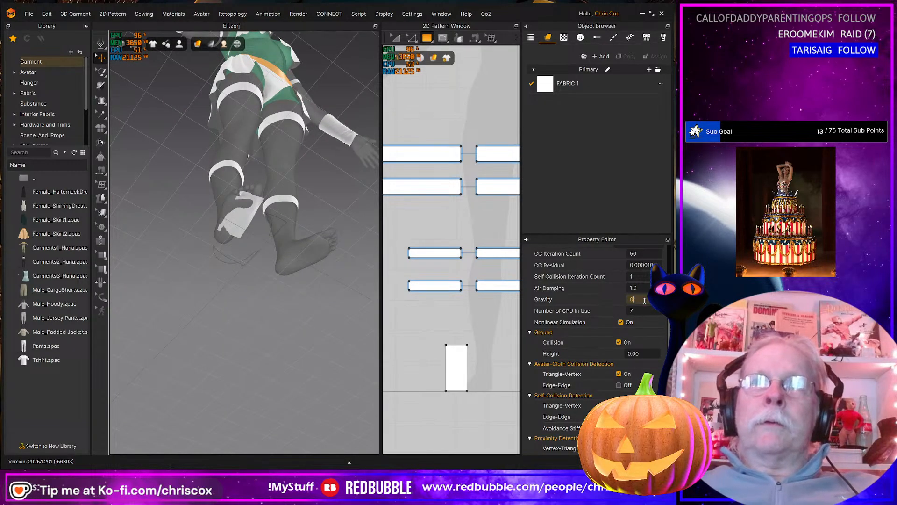
{"action": "key", "text": "Return"}
Simulate the costume in Normal (Default) mode while holding the sole rectangle, then stop the simulation
{"action": "left_click", "coordinate": [239, 218]}
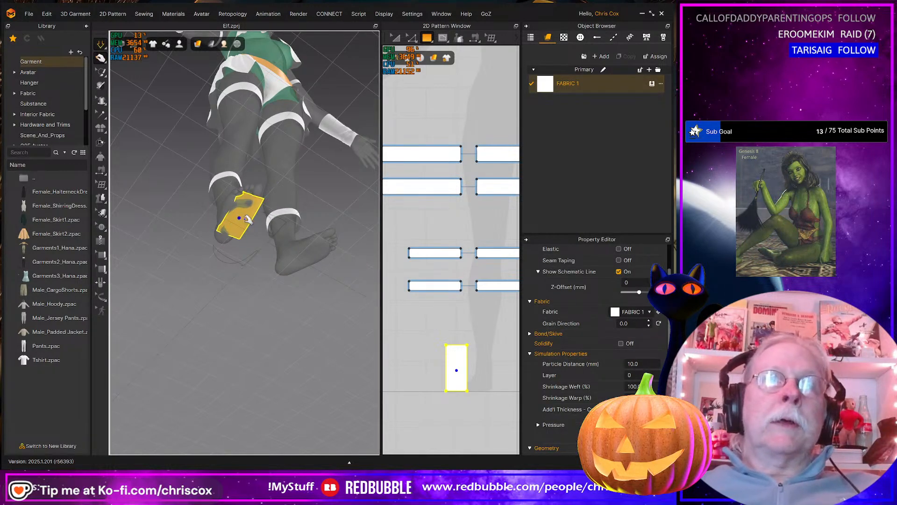
{"action": "right_click_drag", "start_coordinate": [246, 218], "coordinate": [271, 275]}
{"action": "middle_click_drag", "start_coordinate": [282, 245], "coordinate": [284, 345]}
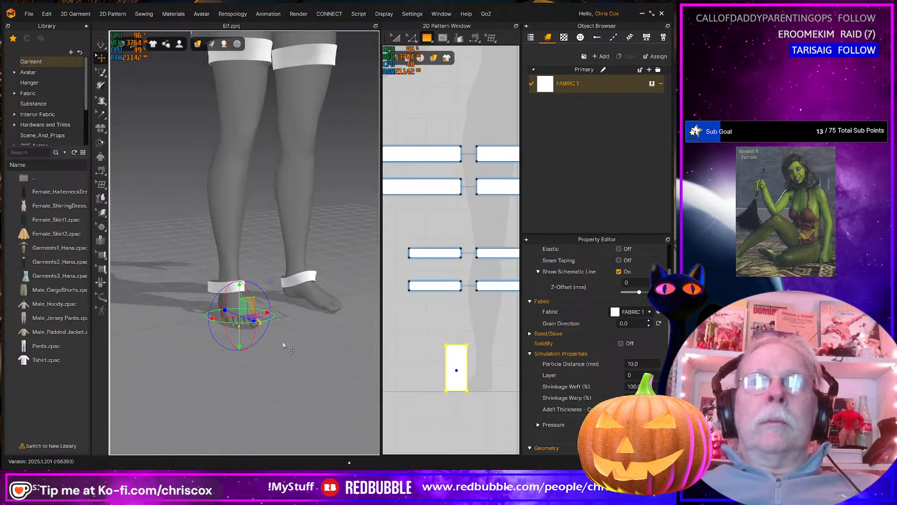
Pull the slipped lower-leg bands back up the avatar's legs while simulating, then stop the simulation
{"action": "key", "text": "space"}
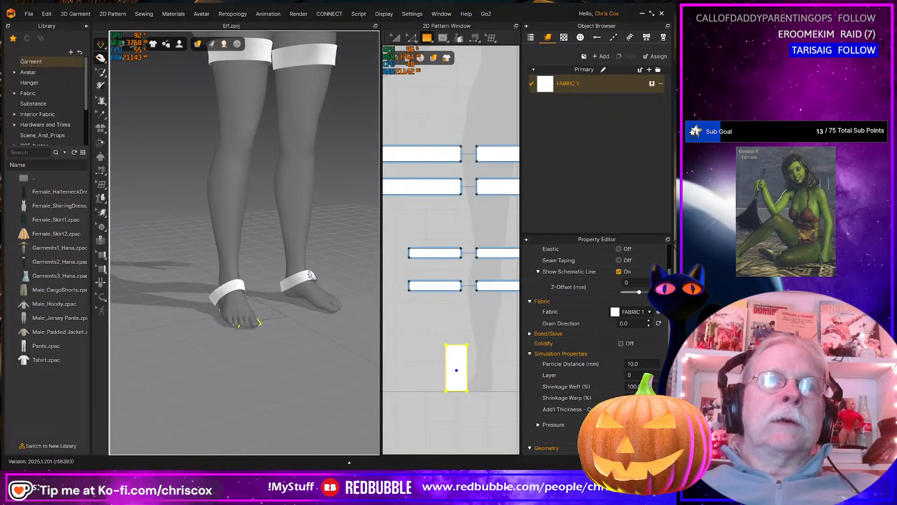
{"action": "scroll", "coordinate": [295, 281], "scroll_direction": "down", "scroll_amount": 5}
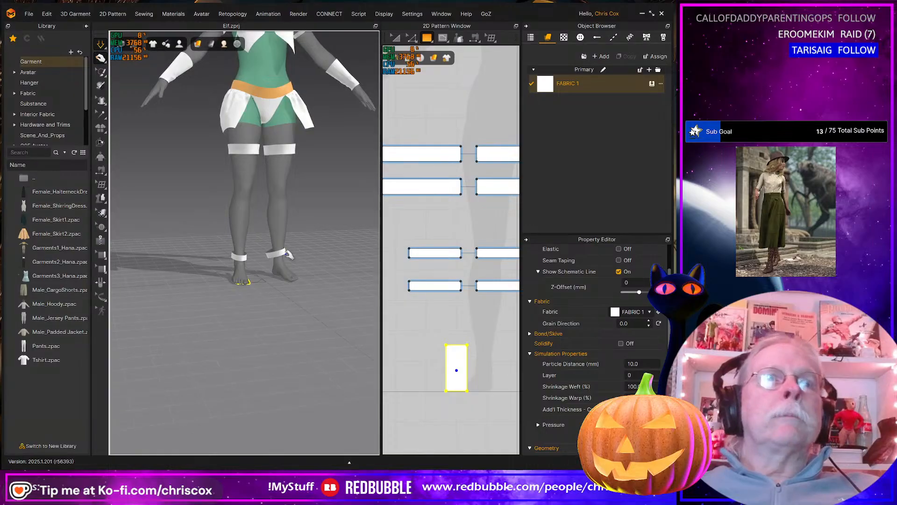
{"action": "mouse_move", "coordinate": [284, 253]}
{"action": "left_mouse_down"}
{"action": "mouse_move", "coordinate": [284, 216]}
{"action": "mouse_move", "coordinate": [292, 252]}
{"action": "left_mouse_up"}
{"action": "scroll", "coordinate": [283, 216], "scroll_direction": "down", "scroll_amount": 1}
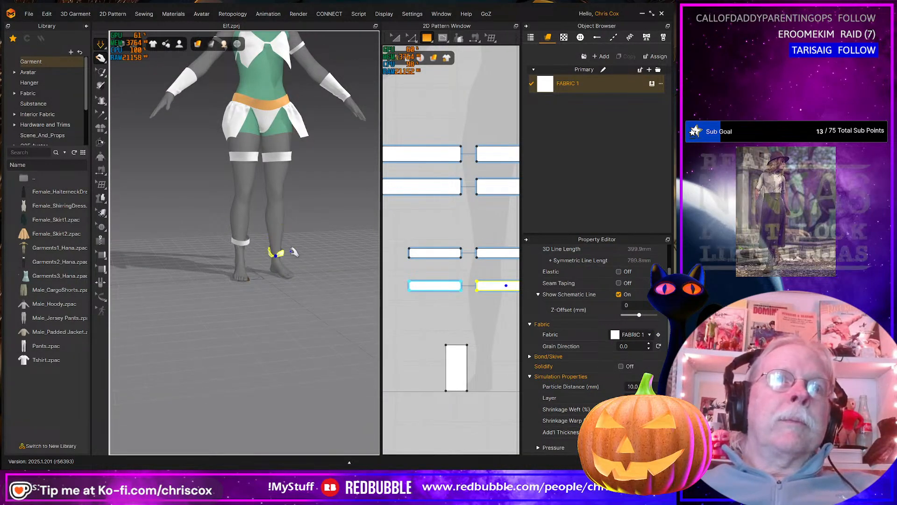
{"action": "key", "text": "space"}
{"action": "left_click", "coordinate": [248, 243]}
Undo the last two changes made to the lower-leg bands
{"action": "right_click_drag", "start_coordinate": [287, 303], "coordinate": [286, 298]}
{"action": "key", "text": "ctrl+z"}
{"action": "key", "text": "ctrl+z"}
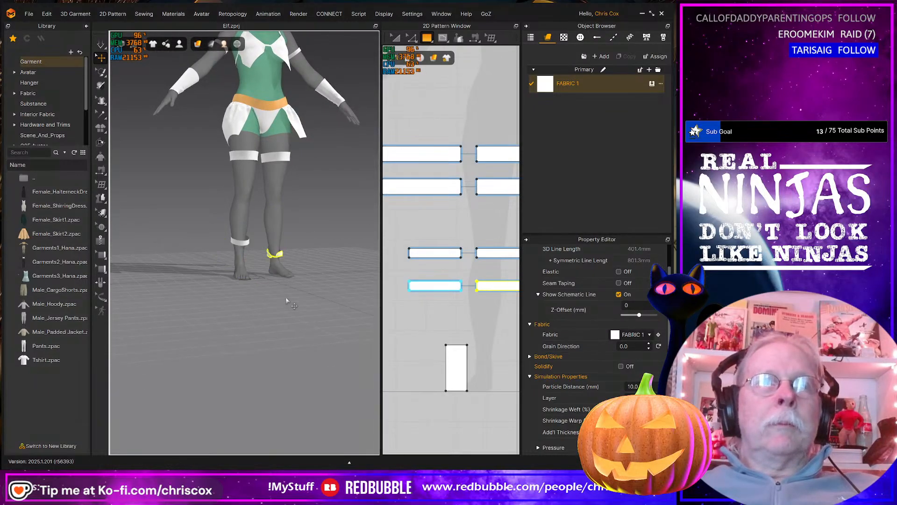
Undo two more changes to the costume and freeze the four lower-leg bands in place
{"action": "key", "text": "ctrl+z"}
{"action": "key", "text": "ctrl+z"}
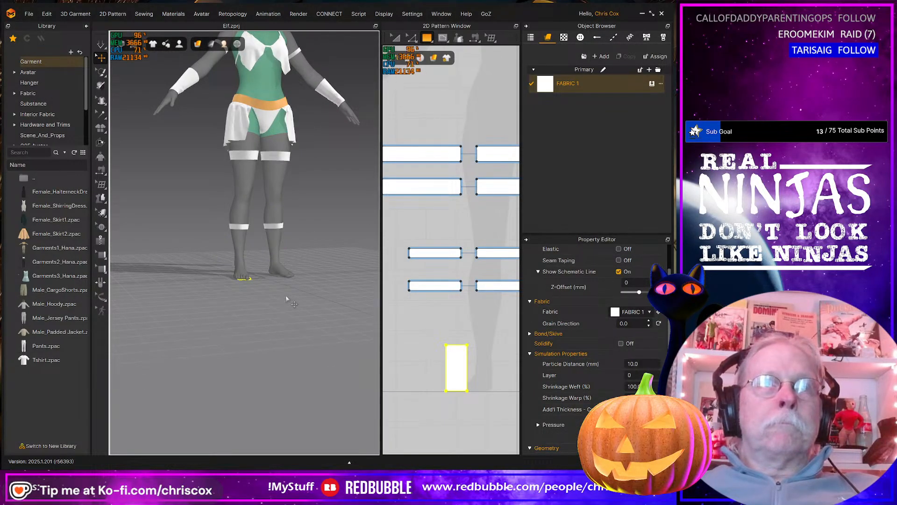
{"action": "right_click_drag", "start_coordinate": [286, 296], "coordinate": [277, 294]}
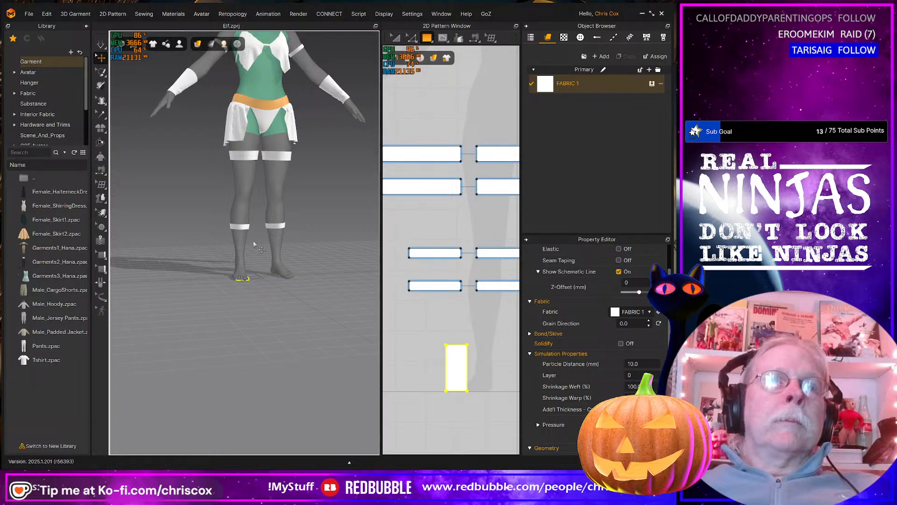
{"action": "left_click", "coordinate": [243, 227]}
{"action": "scroll", "coordinate": [472, 289], "scroll_direction": "down", "scroll_amount": 3}
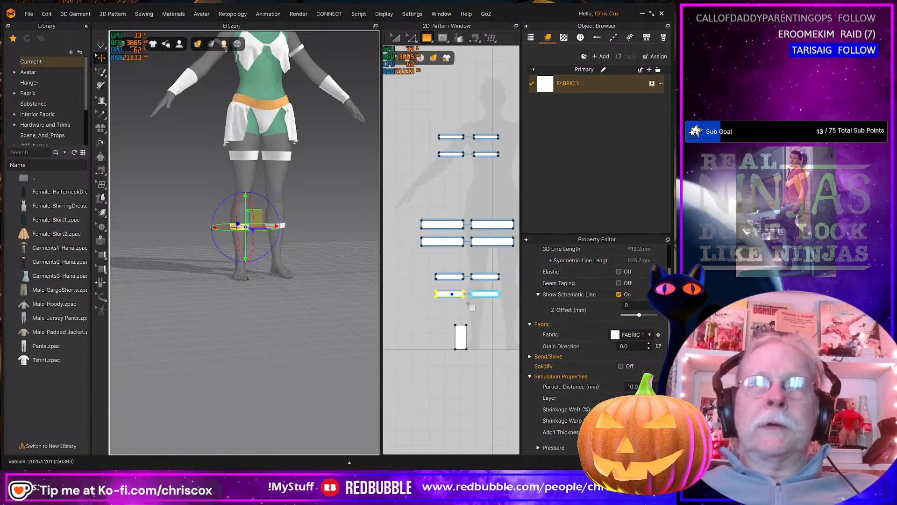
{"action": "mouse_move", "coordinate": [399, 263]}
{"action": "left_mouse_down"}
{"action": "mouse_move", "coordinate": [446, 302]}
{"action": "mouse_move", "coordinate": [490, 302]}
{"action": "mouse_move", "coordinate": [406, 263]}
{"action": "left_mouse_up"}
{"action": "key", "text": "a"}
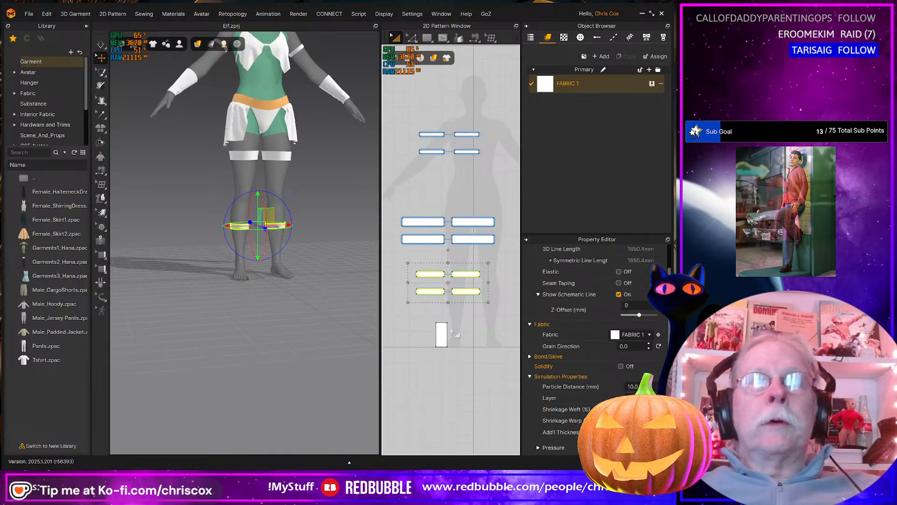
Turn off ground collision in the simulation properties
{"action": "left_click", "coordinate": [442, 335]}
{"action": "right_click_drag", "start_coordinate": [304, 345], "coordinate": [243, 269]}
{"action": "scroll", "coordinate": [243, 270], "scroll_direction": "up", "scroll_amount": 5}
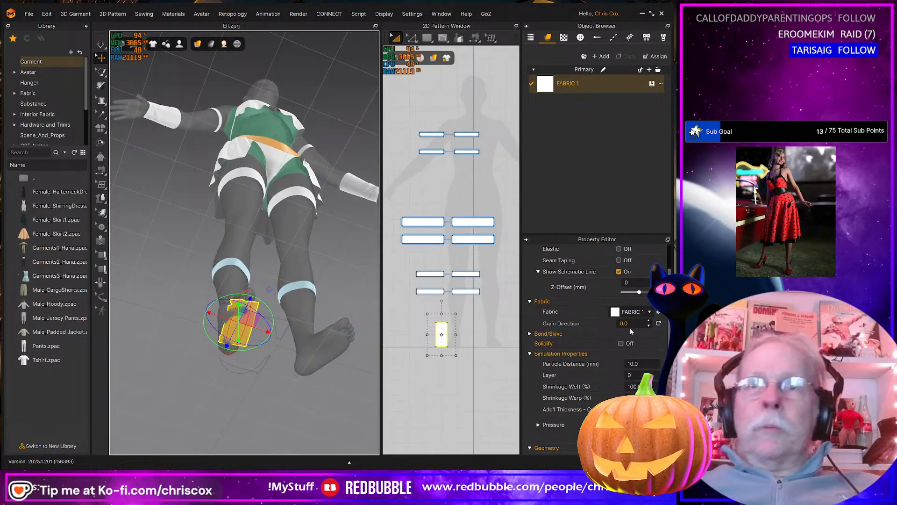
{"action": "right_click", "coordinate": [277, 410]}
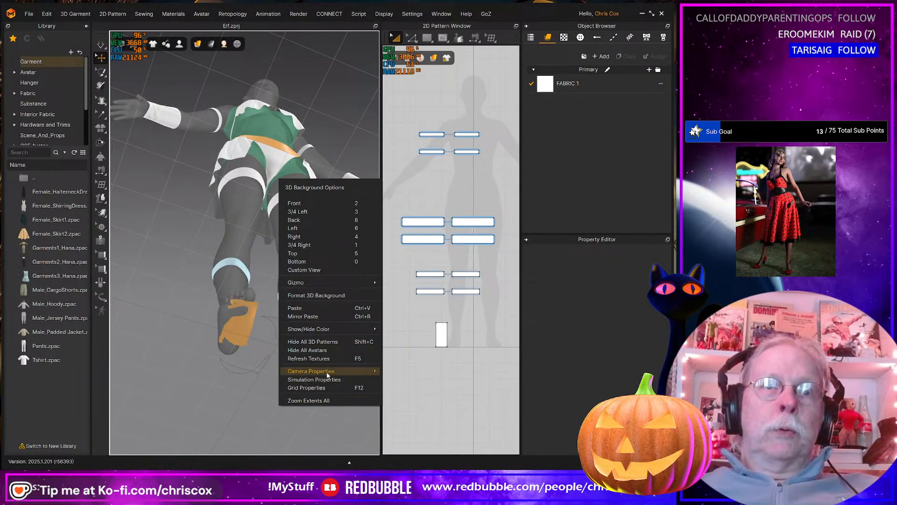
{"action": "left_click", "coordinate": [326, 386]}
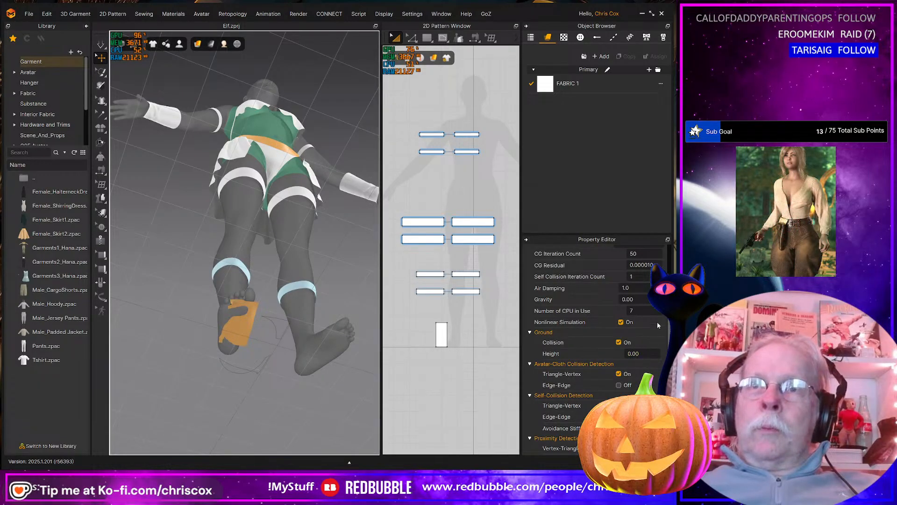
{"action": "left_click", "coordinate": [619, 342]}
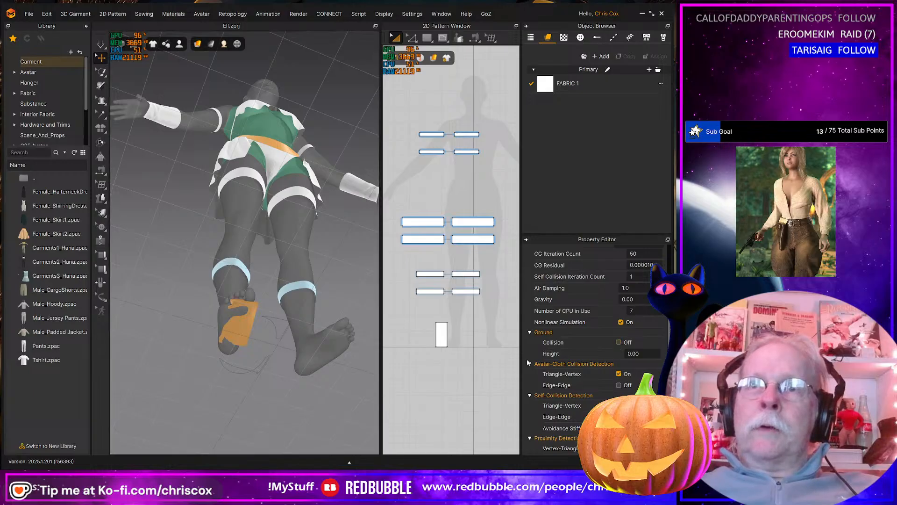
Simulate the sole rectangle while pulling it flat beneath the avatar's foot
{"action": "left_click", "coordinate": [243, 332]}
{"action": "left_click_drag", "start_coordinate": [243, 324], "coordinate": [242, 347]}
{"action": "key", "text": "space"}
{"action": "right_click_drag", "start_coordinate": [313, 398], "coordinate": [296, 359]}
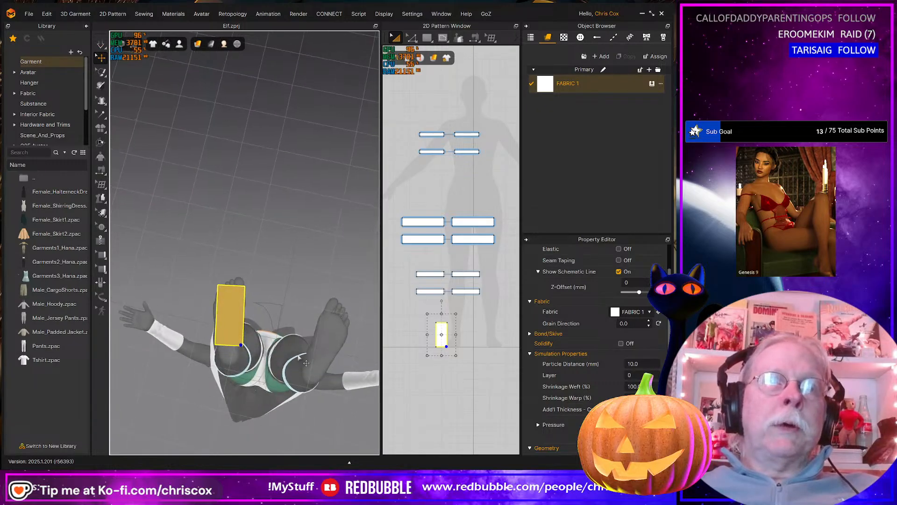
{"action": "scroll", "coordinate": [296, 360], "scroll_direction": "up", "scroll_amount": 3}
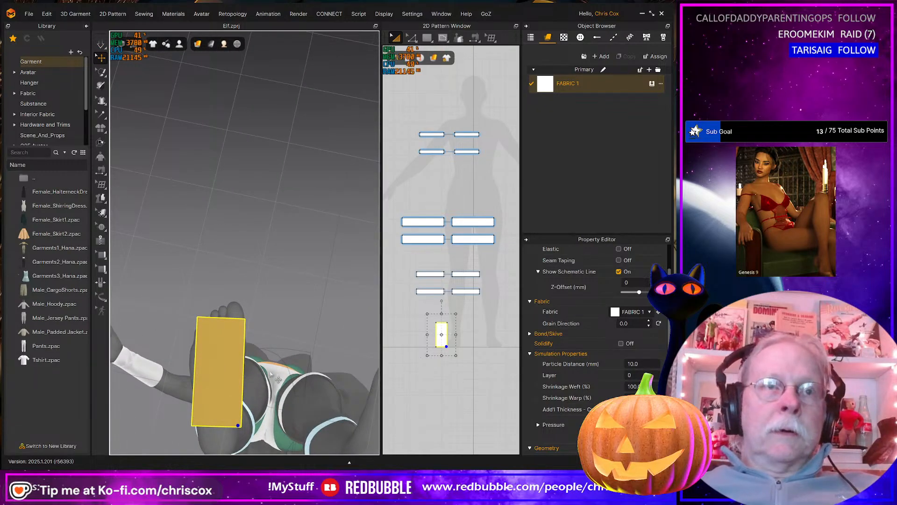
Lengthen the sole rectangle by moving its heel edge farther back past the avatar's heel
{"action": "left_click", "coordinate": [442, 393]}
{"action": "key", "text": "z"}
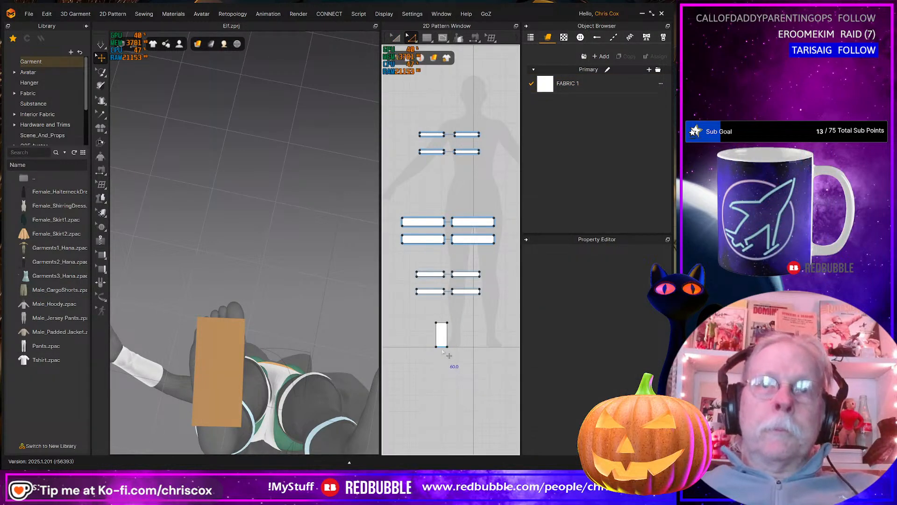
{"action": "left_click", "coordinate": [441, 339]}
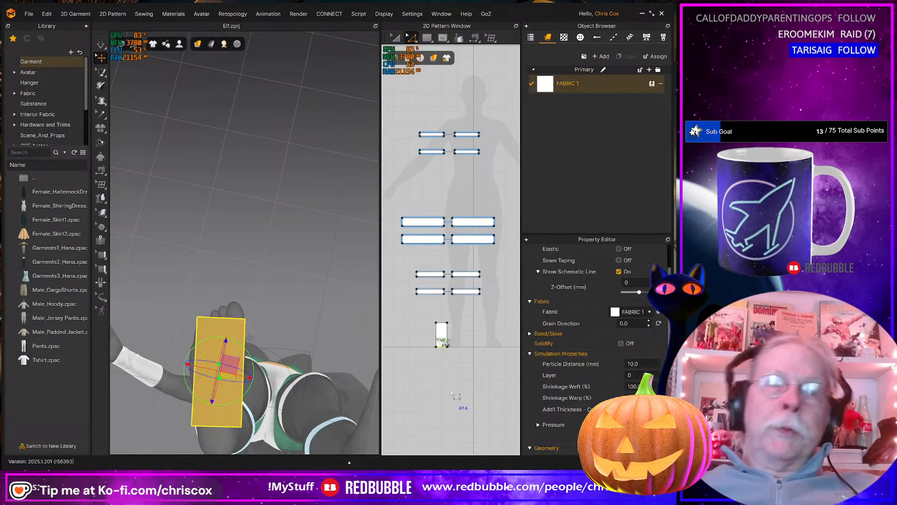
{"action": "key", "text": "Down"}
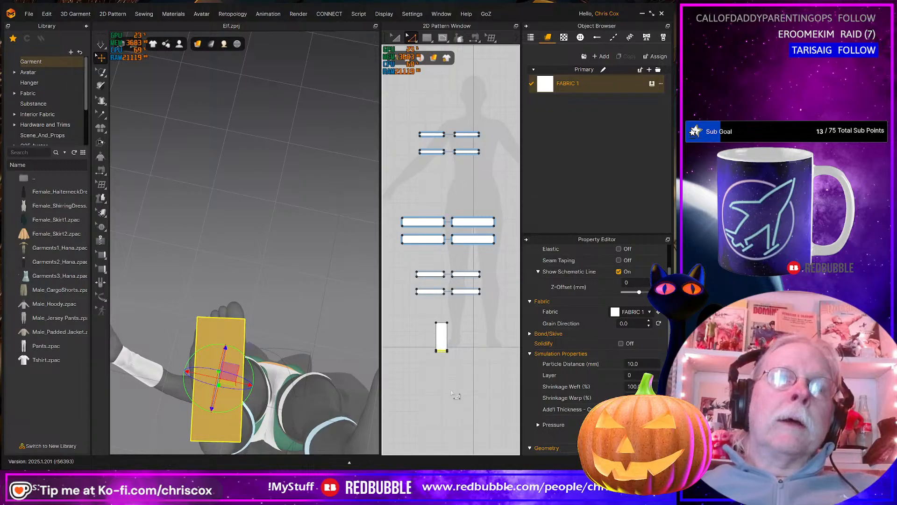
{"action": "key", "text": "Down"}
{"action": "middle_click_drag", "start_coordinate": [451, 393], "coordinate": [469, 332]}
{"action": "middle_click_drag", "start_coordinate": [298, 374], "coordinate": [314, 314]}
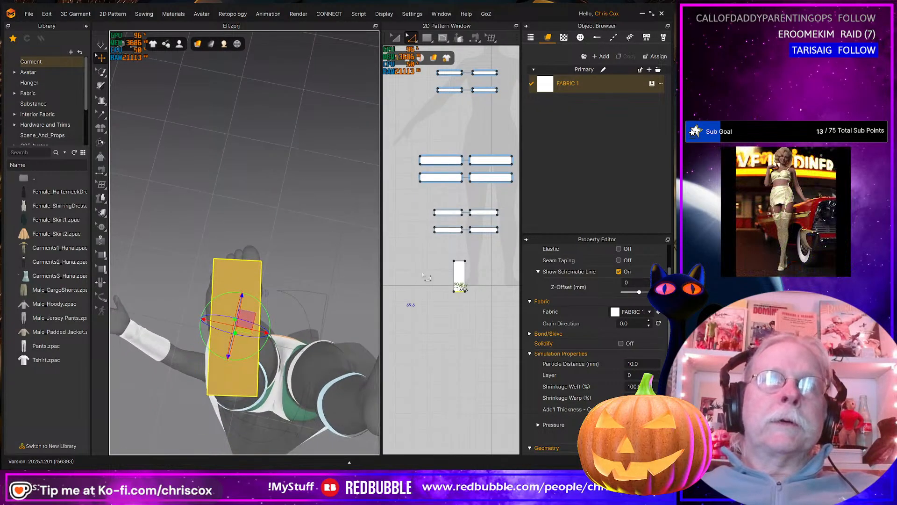
Split the sole's outer long edge near the toes and nudge the new point outward to widen the sole there
{"action": "left_click", "coordinate": [454, 261]}
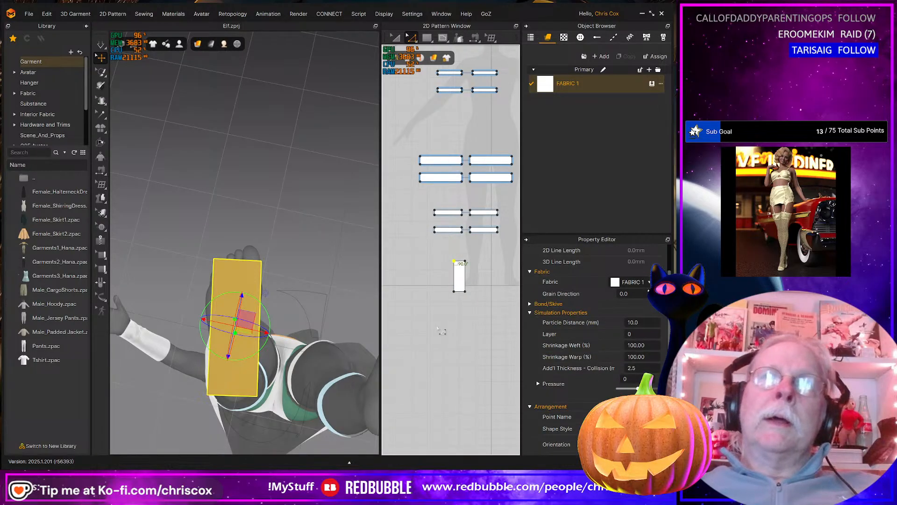
{"action": "scroll", "coordinate": [442, 330], "scroll_direction": "down", "scroll_amount": 3}
{"action": "scroll", "coordinate": [442, 330], "scroll_direction": "up", "scroll_amount": 5}
{"action": "middle_click_drag", "start_coordinate": [440, 343], "coordinate": [420, 385]}
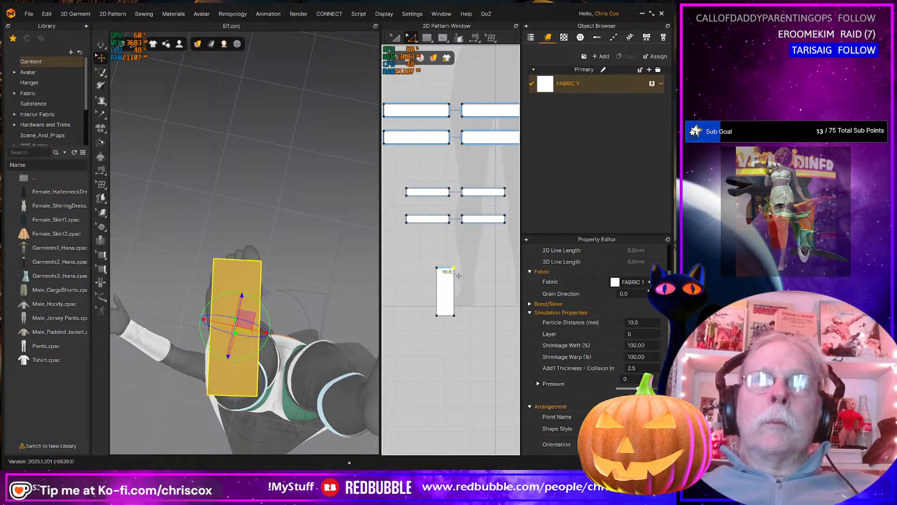
{"action": "left_click", "coordinate": [437, 282]}
{"action": "right_click", "coordinate": [437, 281]}
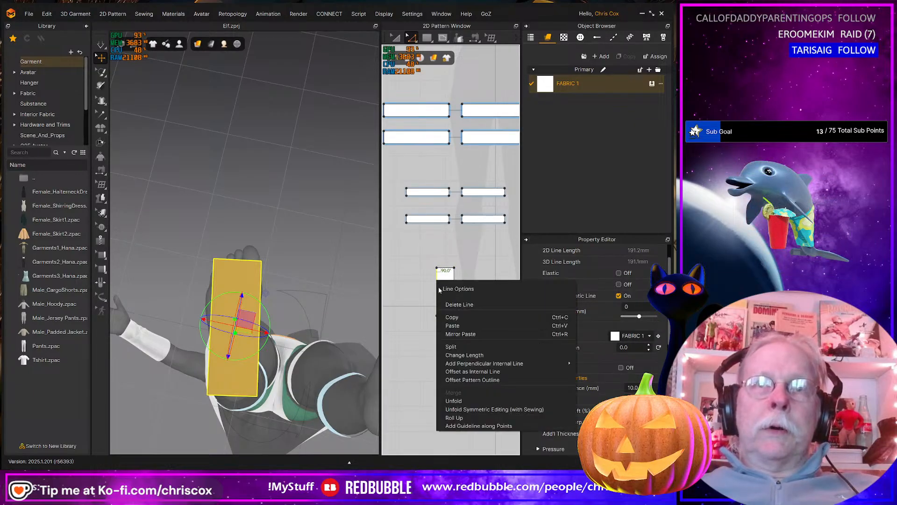
{"action": "left_click", "coordinate": [455, 349]}
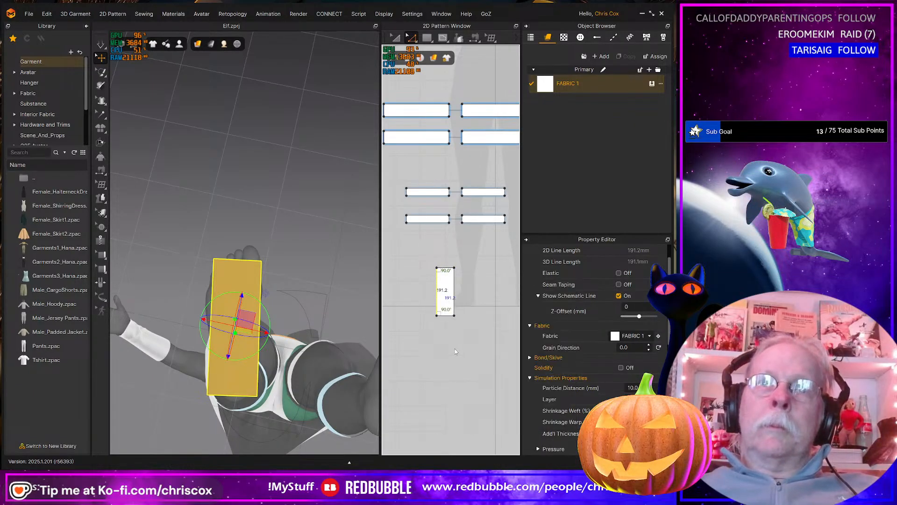
{"action": "key", "text": "Return"}
{"action": "left_click", "coordinate": [436, 305]}
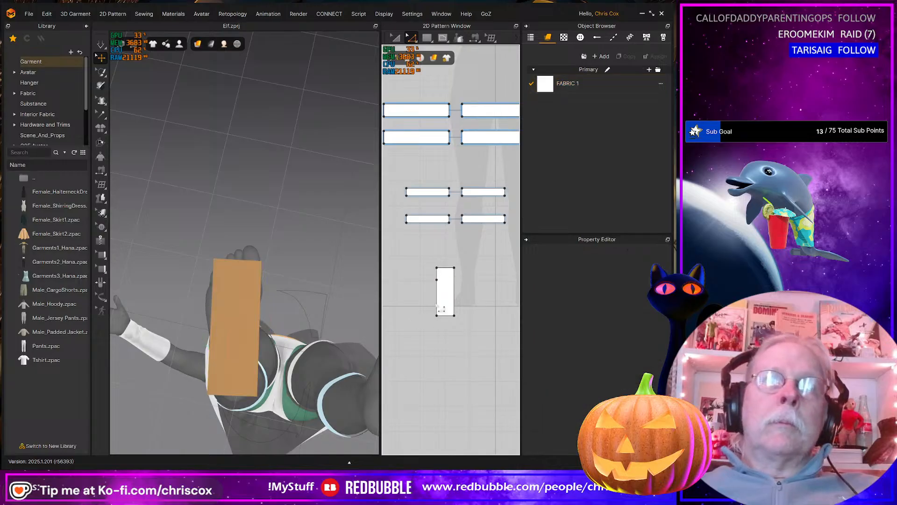
{"action": "left_click", "coordinate": [446, 289]}
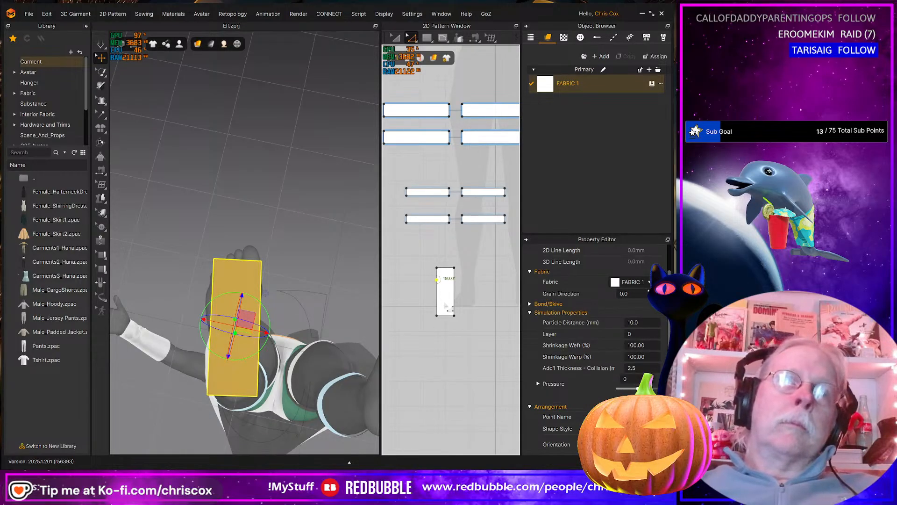
{"action": "key", "text": "Left"}
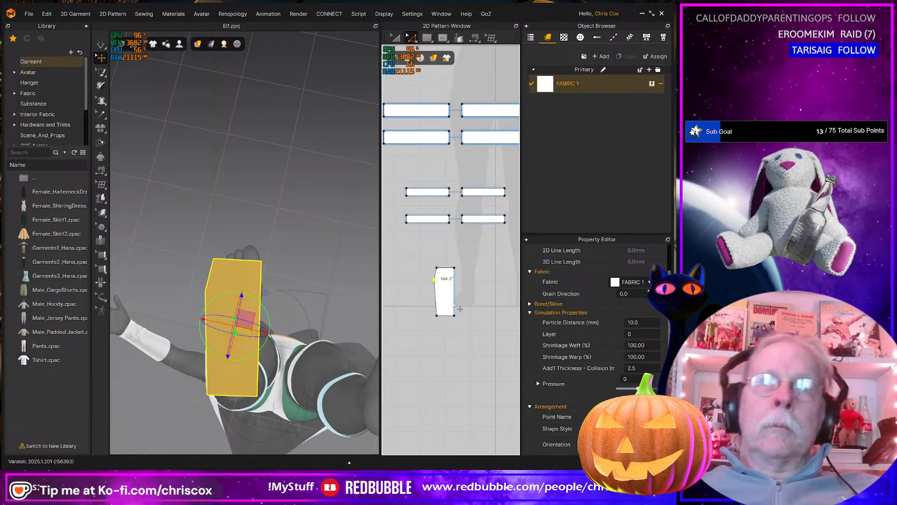
Narrow the sole's heel by moving its outer corner inward, and raise the inner toe corner toward the big toe
{"action": "left_click", "coordinate": [437, 316]}
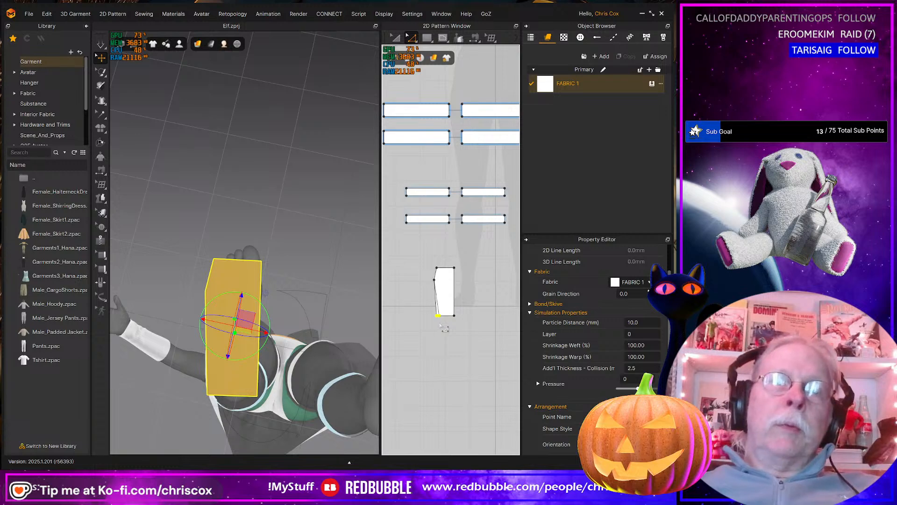
{"action": "key", "text": "Right"}
{"action": "key", "text": "Right"}
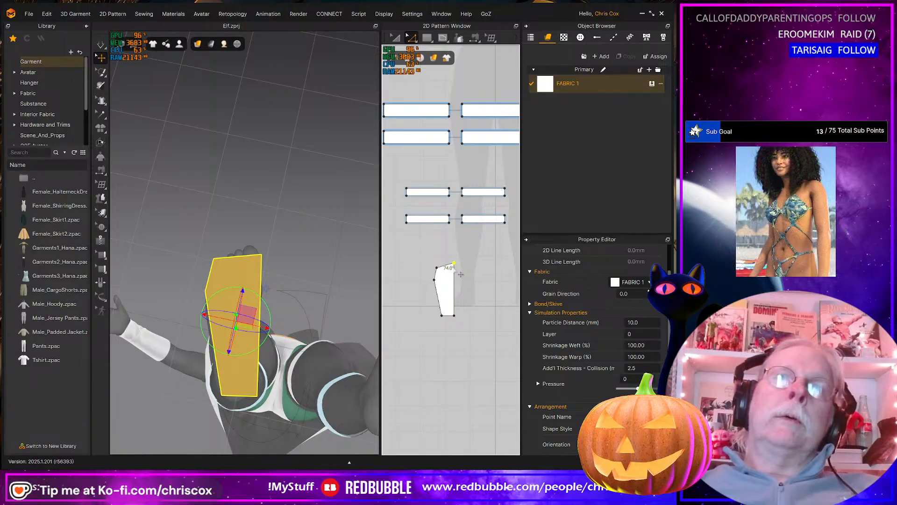
{"action": "left_click", "coordinate": [454, 267]}
{"action": "key", "text": "Up"}
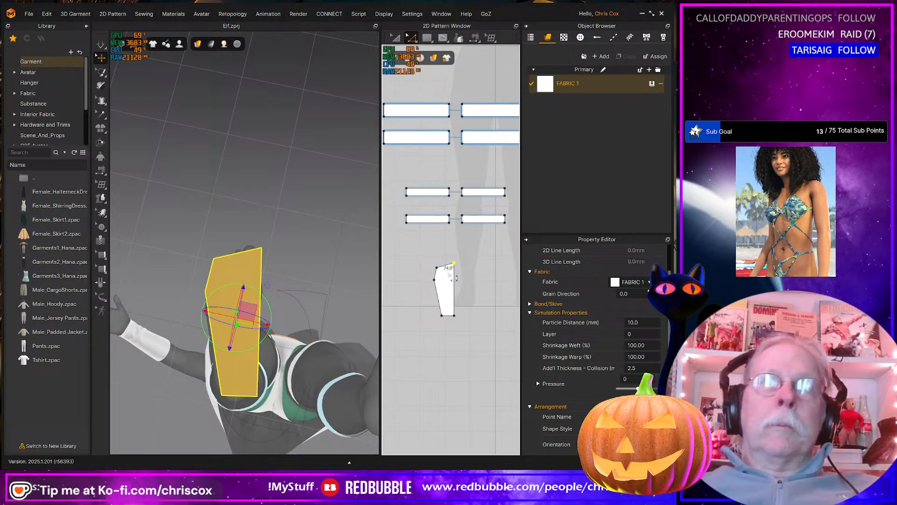
Round the sole's toe corners, outer bend and heel corners with the Smooth Curve tool
{"action": "scroll", "coordinate": [460, 273], "scroll_direction": "up", "scroll_amount": 3}
{"action": "left_click", "coordinate": [412, 38]}
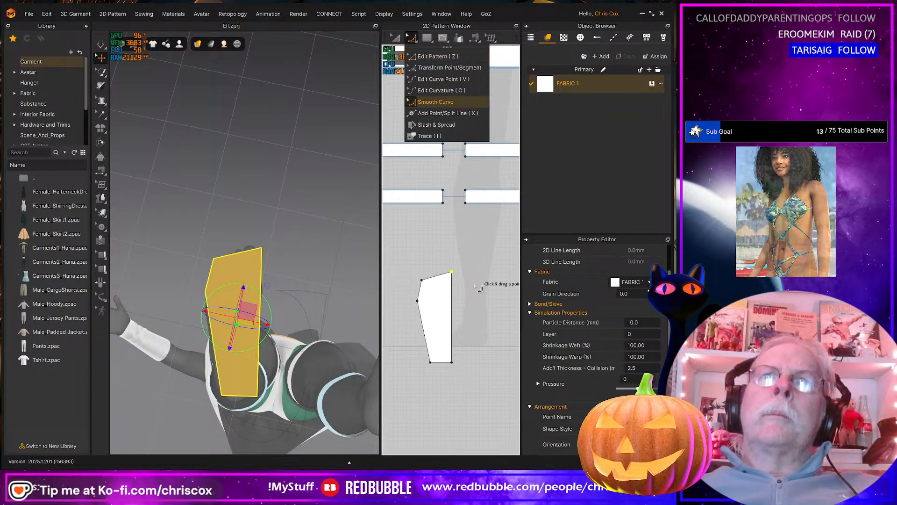
{"action": "left_click", "coordinate": [435, 102]}
{"action": "left_click_drag", "start_coordinate": [457, 280], "coordinate": [431, 329]}
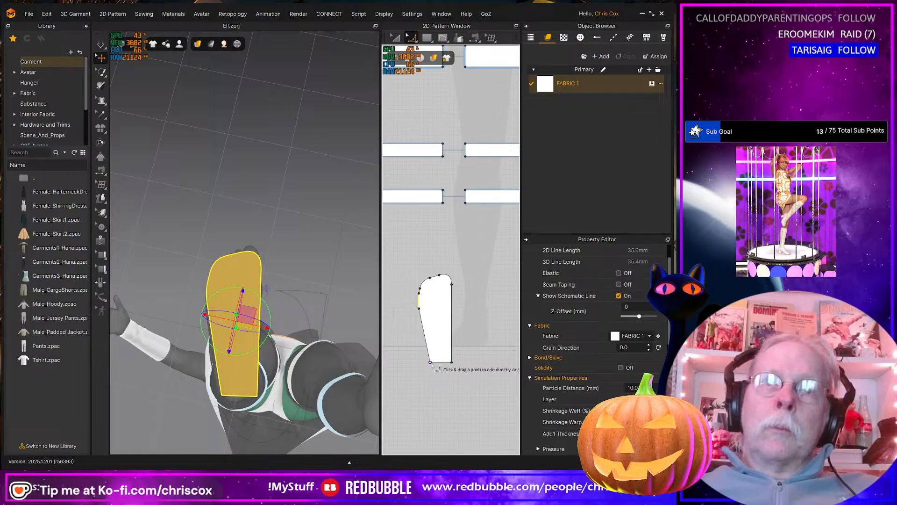
{"action": "left_click_drag", "start_coordinate": [430, 363], "coordinate": [457, 347]}
Convert the point beside the rounded outer toe corner of the sole to a curve point
{"action": "right_click_drag", "start_coordinate": [309, 369], "coordinate": [343, 380]}
{"action": "scroll", "coordinate": [439, 359], "scroll_direction": "up", "scroll_amount": 3}
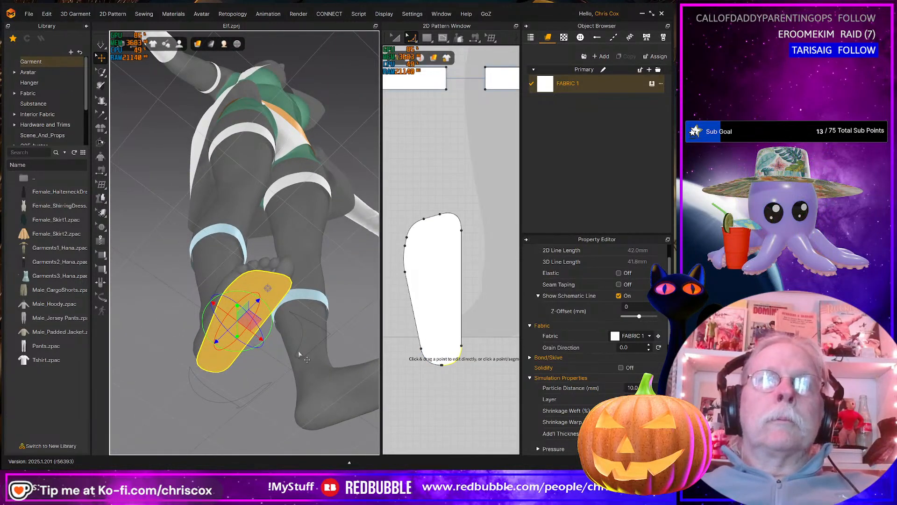
{"action": "right_click_drag", "start_coordinate": [300, 354], "coordinate": [248, 333]}
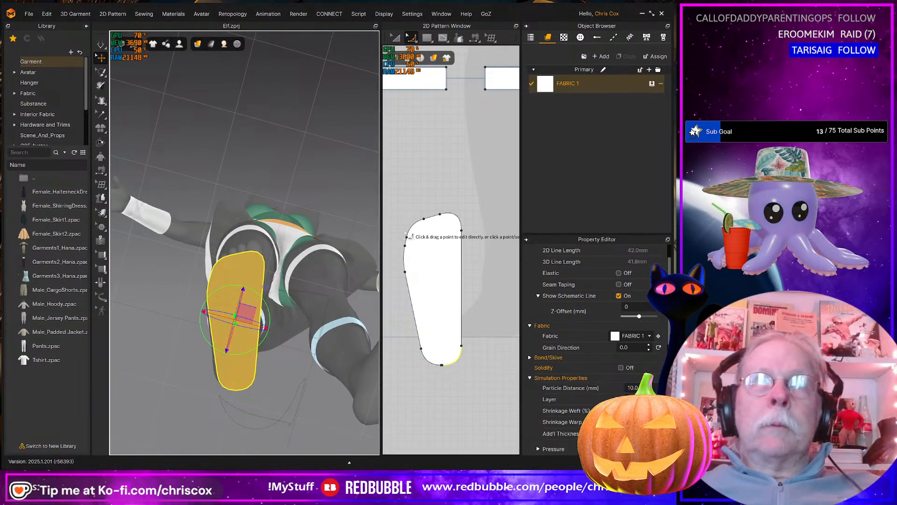
{"action": "scroll", "coordinate": [455, 241], "scroll_direction": "up", "scroll_amount": 3}
{"action": "right_click_drag", "start_coordinate": [454, 240], "coordinate": [443, 270]}
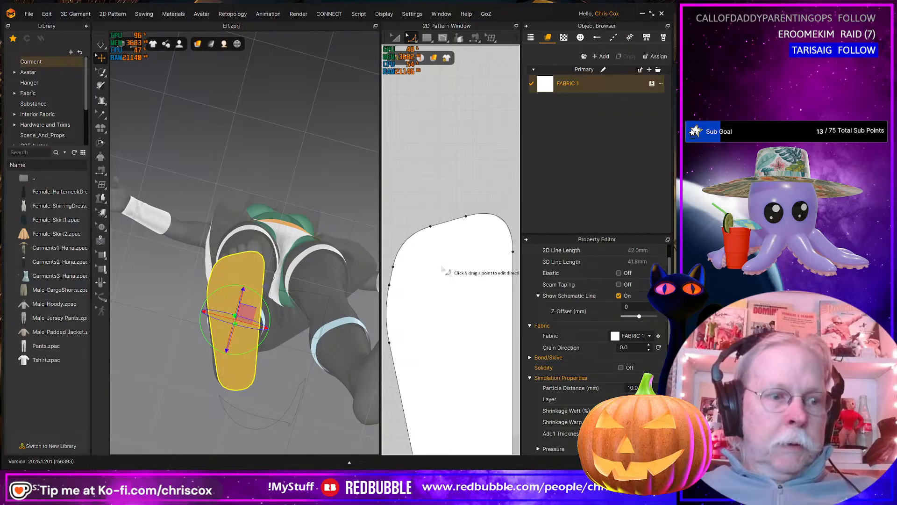
{"action": "left_click", "coordinate": [431, 227]}
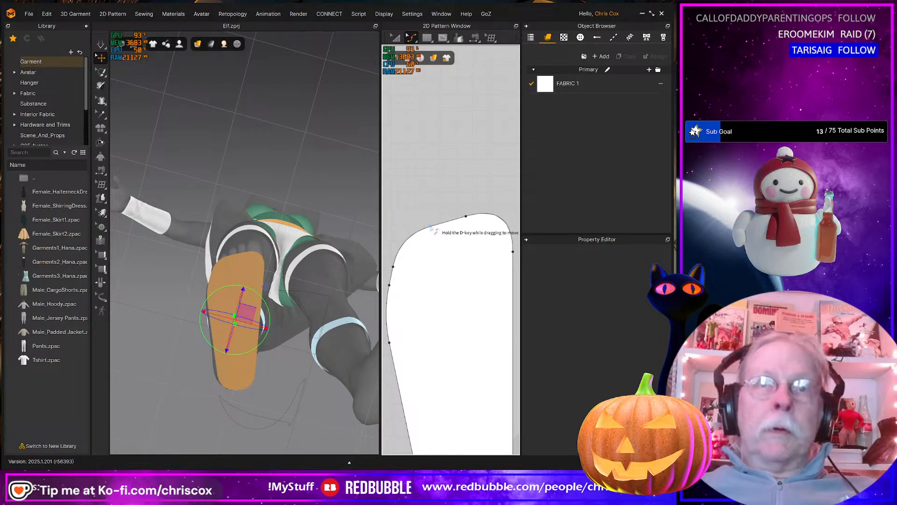
{"action": "right_click", "coordinate": [431, 227]}
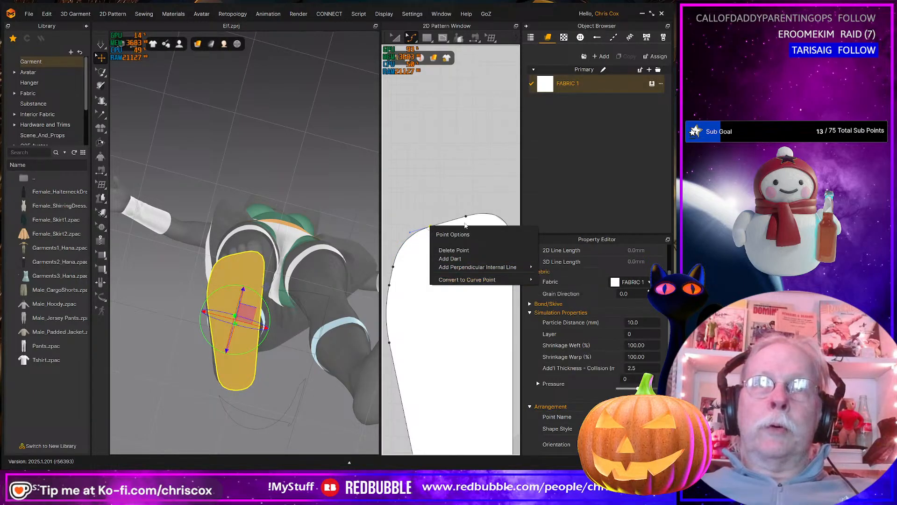
{"action": "mouse_move", "coordinate": [528, 280]}
{"action": "left_click", "coordinate": [566, 288]}
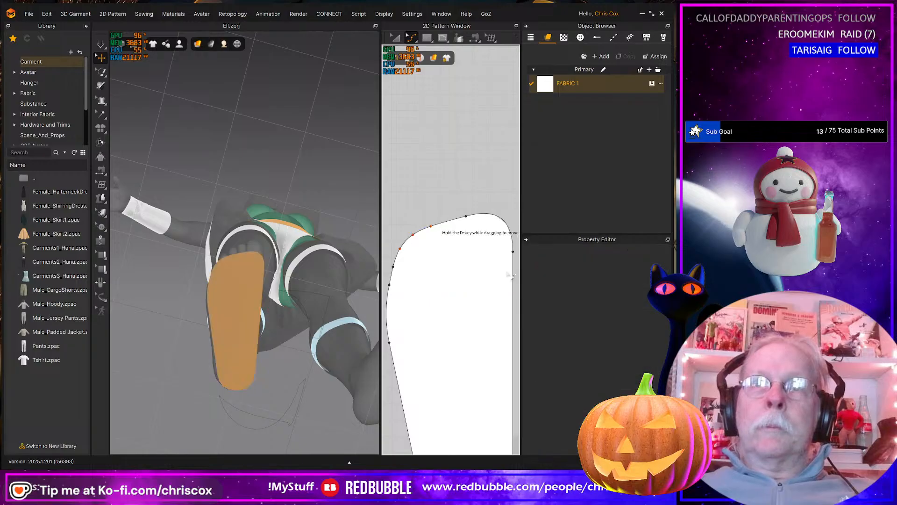
Convert the point where the sole's front edge meets the rounded inner toe corner to a curve point with Convert Only
{"action": "left_click", "coordinate": [467, 216]}
{"action": "right_click", "coordinate": [466, 217]}
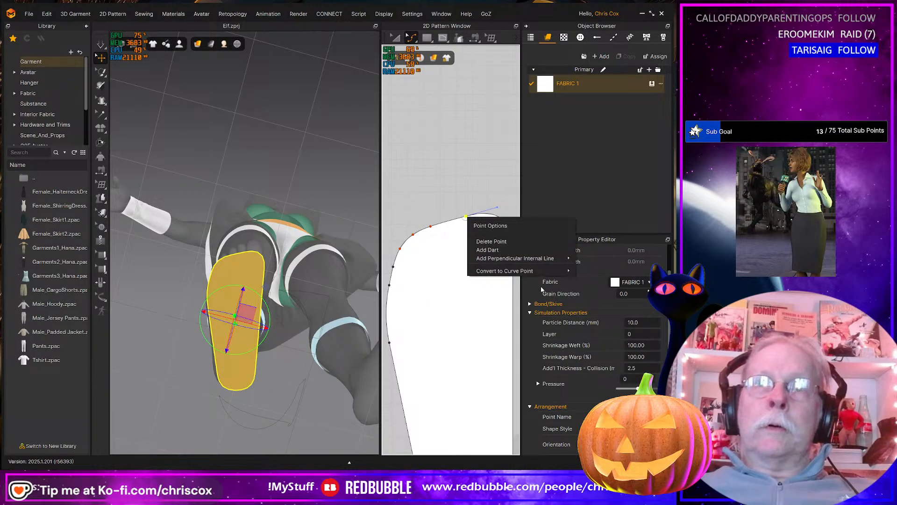
{"action": "mouse_move", "coordinate": [526, 274]}
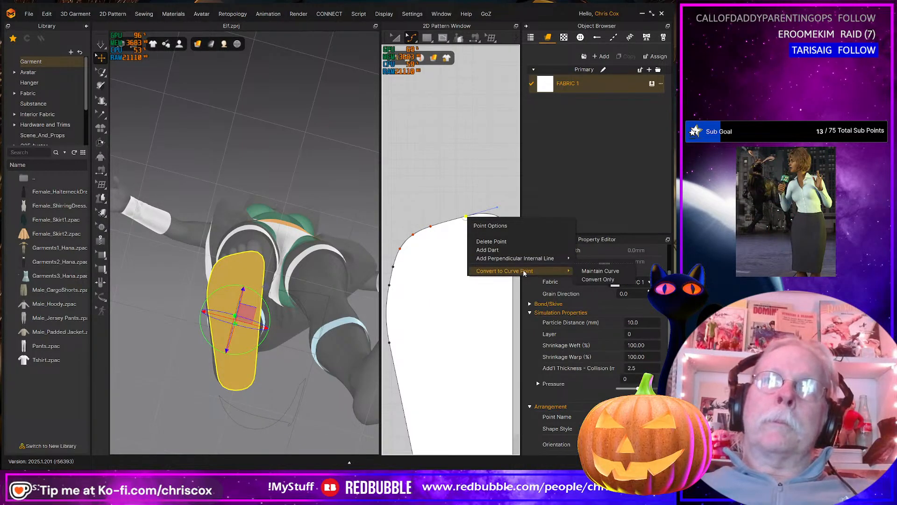
{"action": "left_click", "coordinate": [544, 279]}
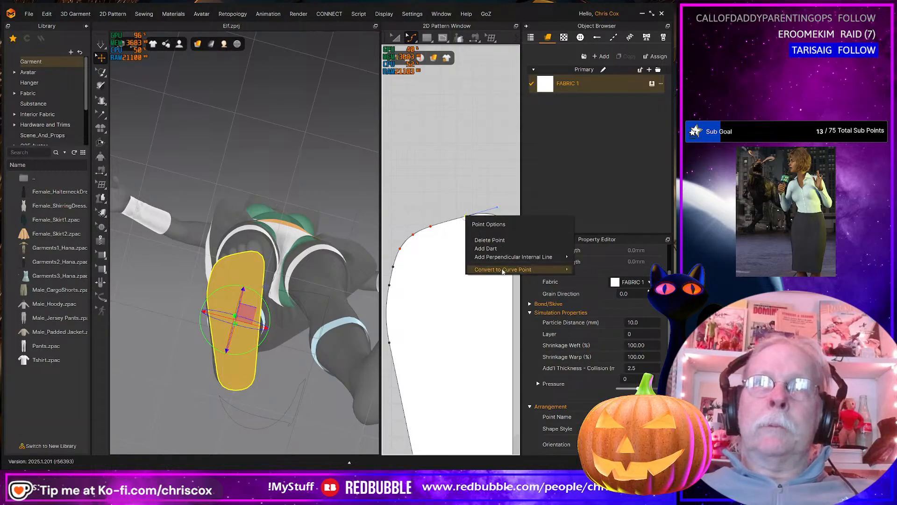
{"action": "mouse_move", "coordinate": [503, 270]}
{"action": "left_click", "coordinate": [597, 279]}
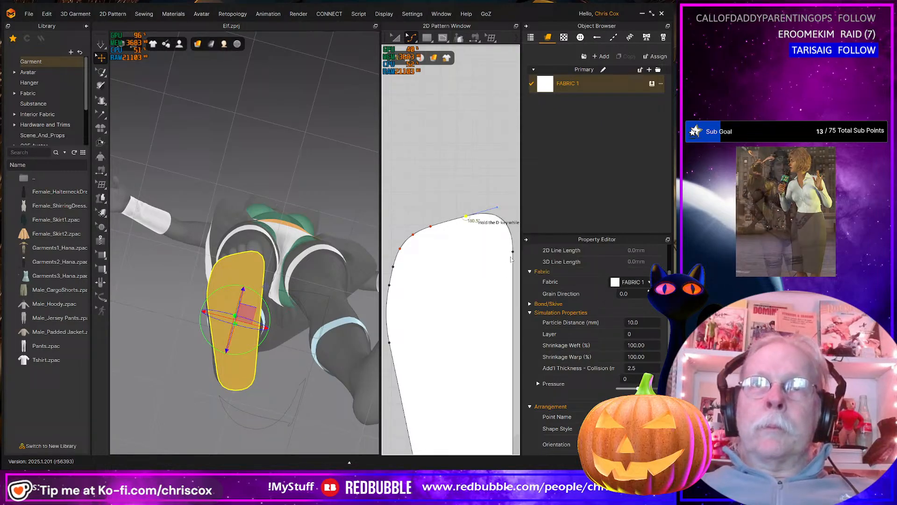
Remove the surplus curve points around the sole's toe corners and raise the toe-tip point toward the big toe
{"action": "left_click", "coordinate": [482, 247]}
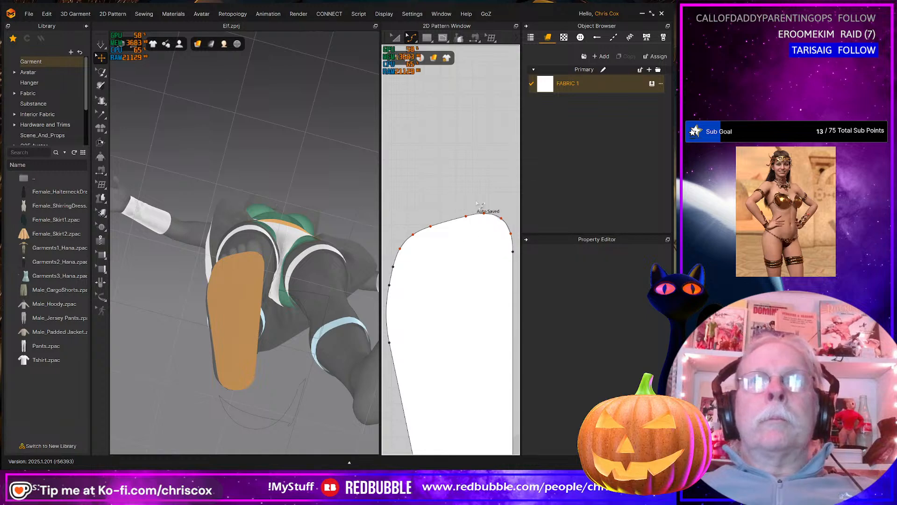
{"action": "left_click", "coordinate": [471, 220]}
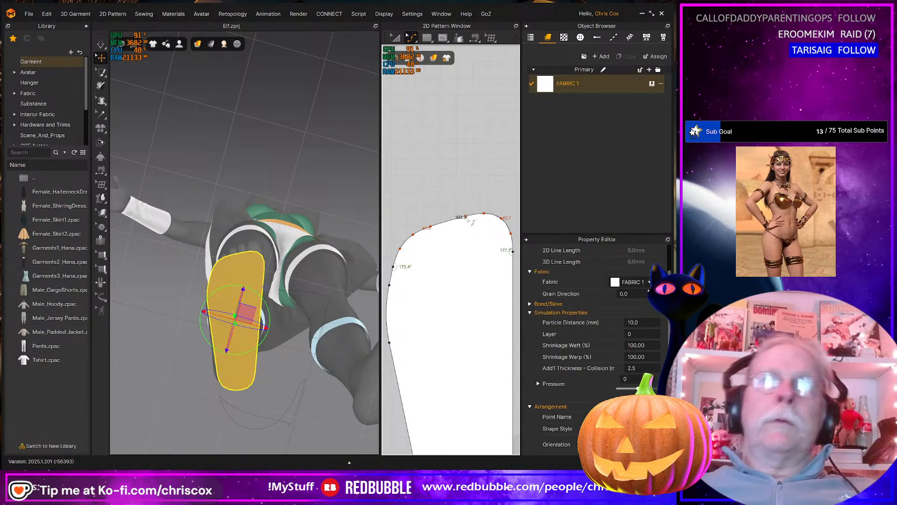
{"action": "key", "text": "ctrl+z"}
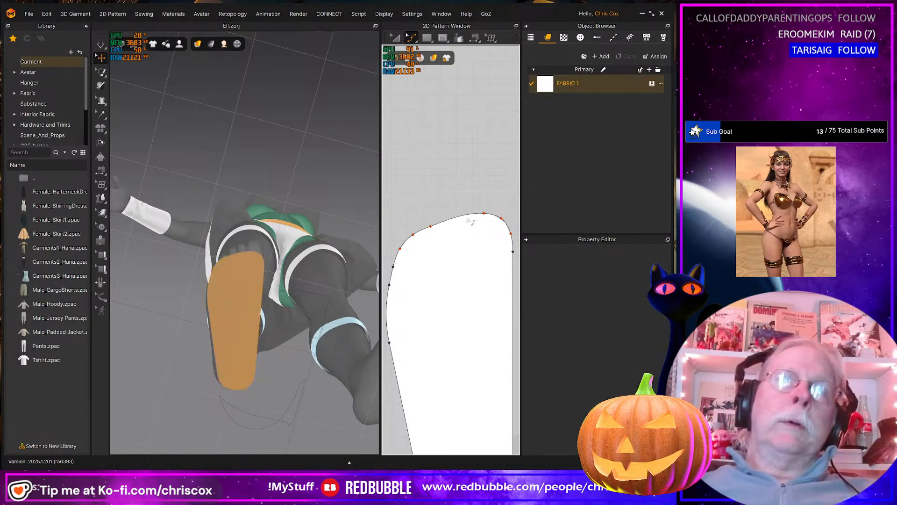
{"action": "left_click", "coordinate": [504, 220]}
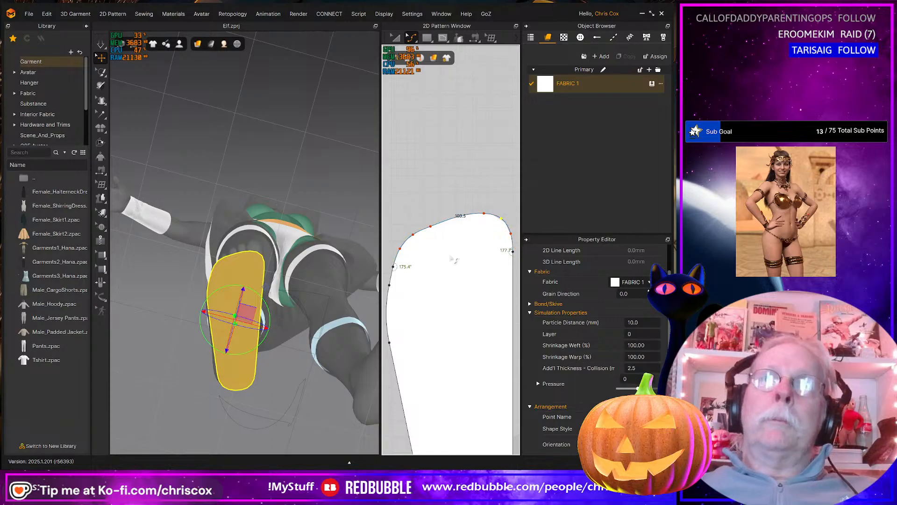
{"action": "key", "text": "ctrl+z"}
{"action": "left_click", "coordinate": [498, 232]}
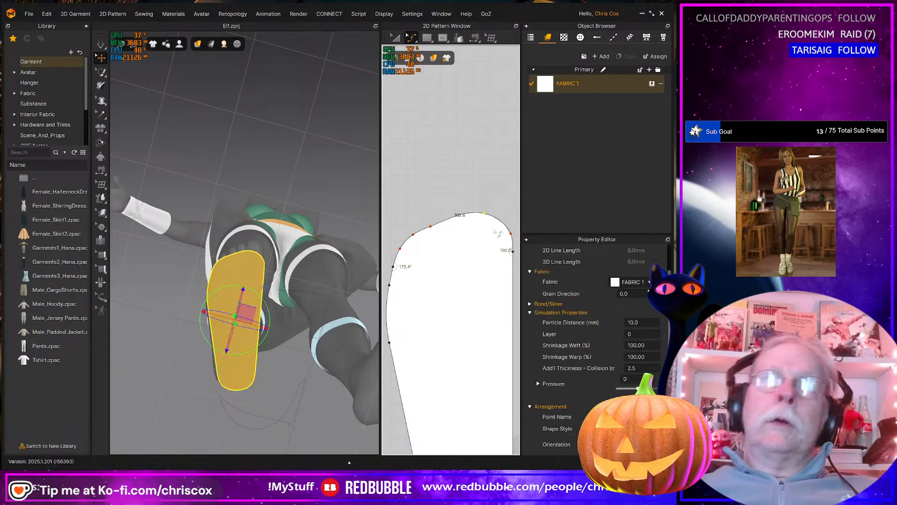
{"action": "key", "text": "ctrl+z"}
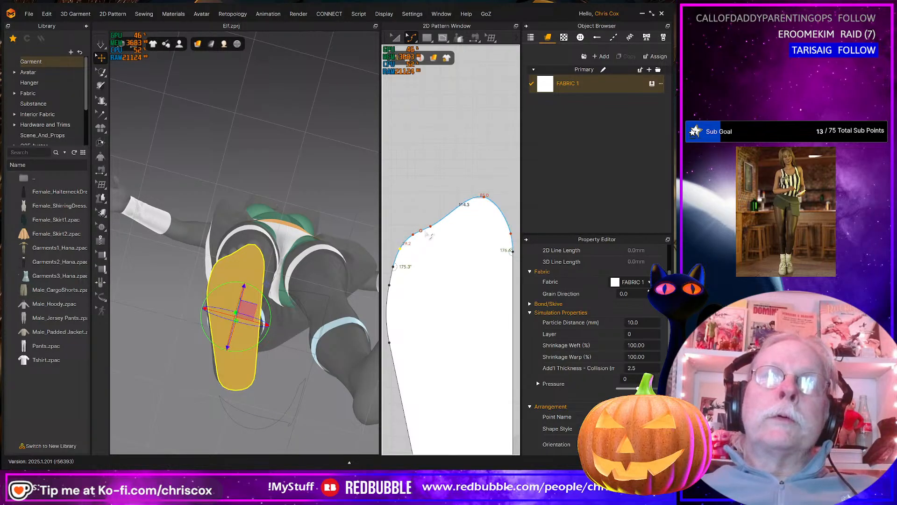
{"action": "key", "text": "Escape"}
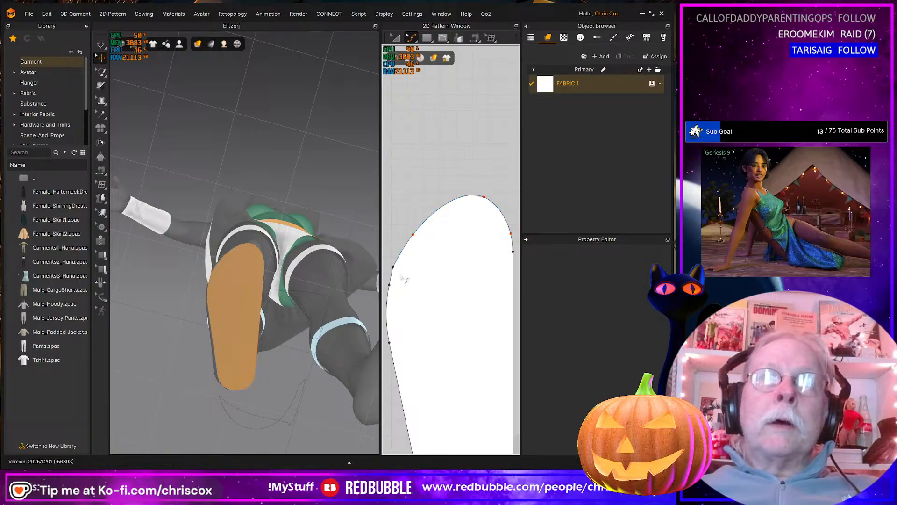
Convert the straight point just below the outer toe curve to a curve point with Convert Only, and delete that point
{"action": "middle_click_drag", "start_coordinate": [411, 280], "coordinate": [434, 273]}
{"action": "left_click", "coordinate": [422, 265]}
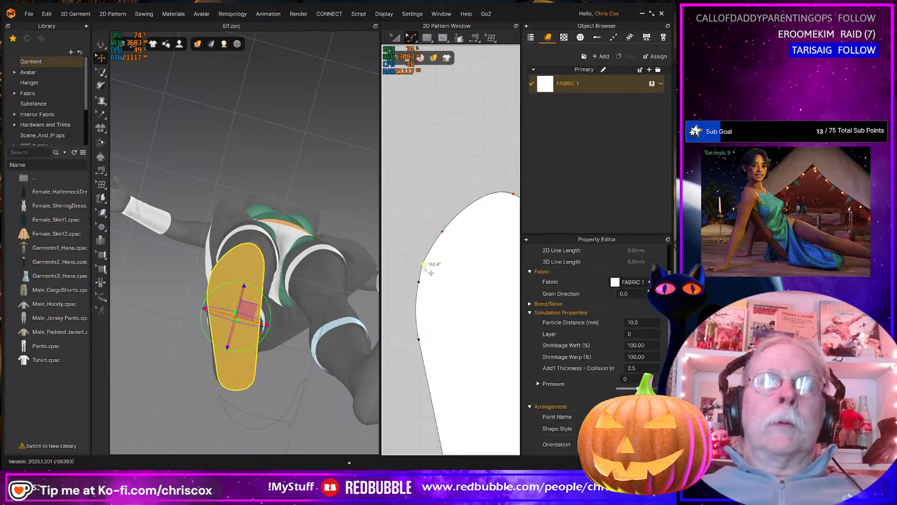
{"action": "right_click", "coordinate": [424, 266]}
{"action": "mouse_move", "coordinate": [460, 319]}
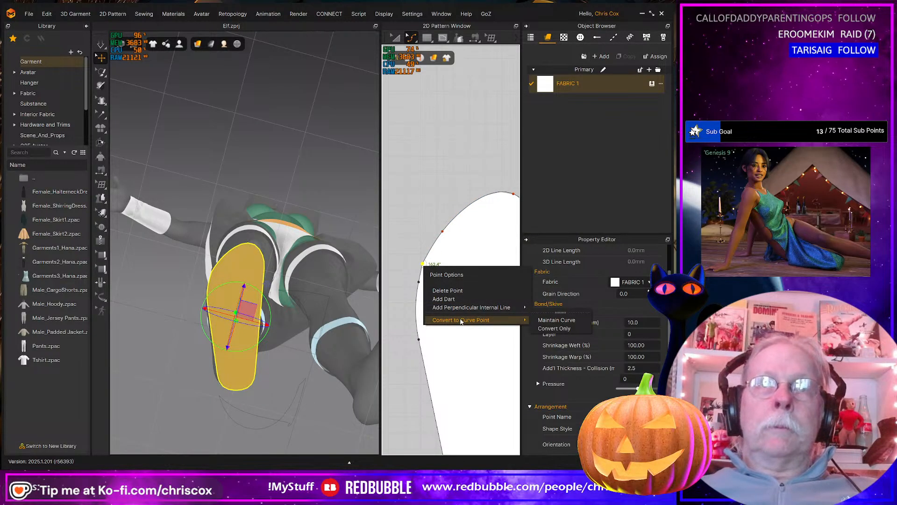
{"action": "left_click", "coordinate": [554, 328]}
{"action": "key", "text": "Escape"}
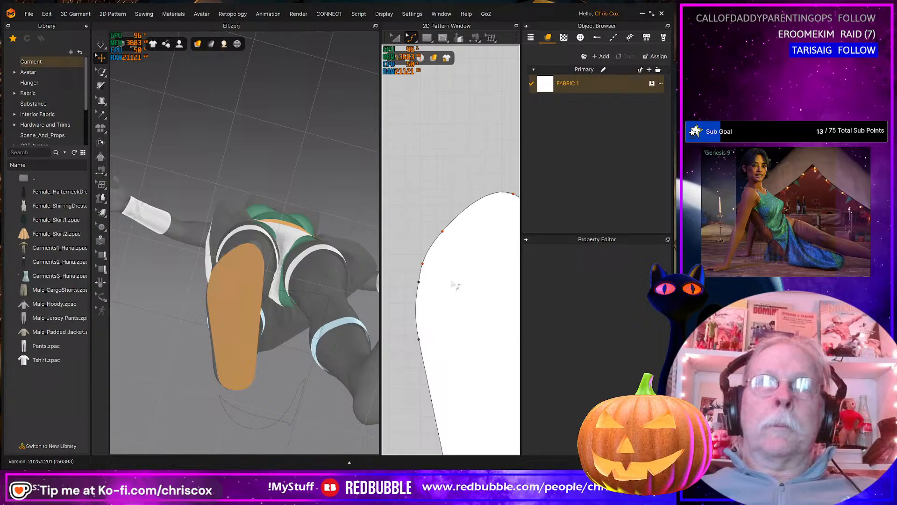
{"action": "left_click", "coordinate": [430, 271]}
{"action": "key", "text": "Escape"}
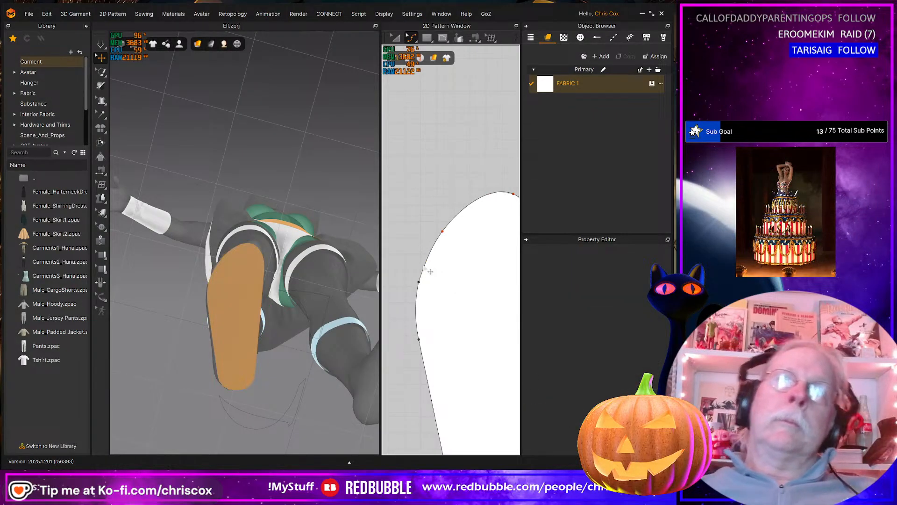
Convert both end points of the sole's outer bend to curve points, and delete the one nearer the heel
{"action": "left_click", "coordinate": [419, 283]}
{"action": "right_click", "coordinate": [419, 283]}
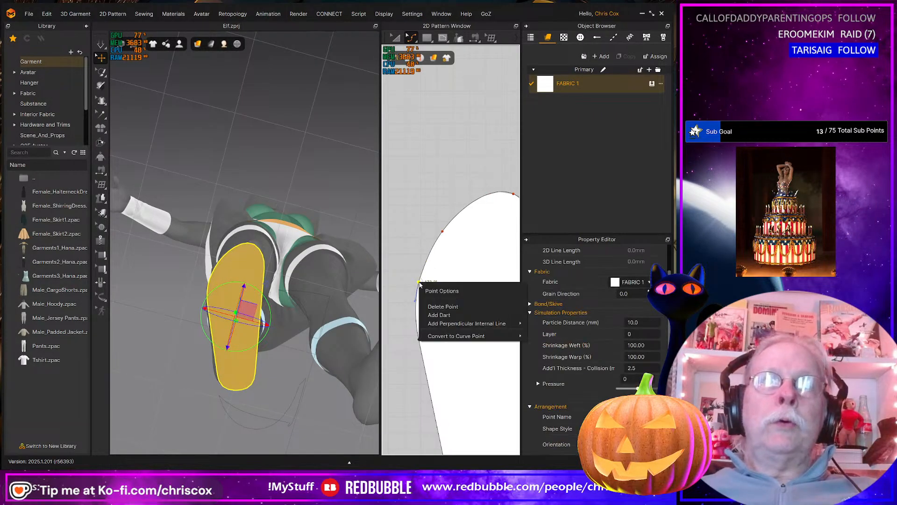
{"action": "left_click", "coordinate": [548, 345]}
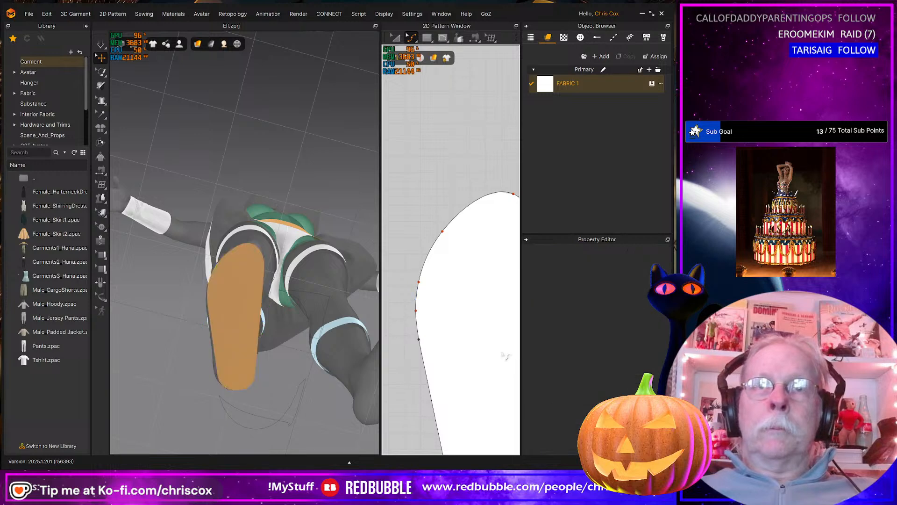
{"action": "right_click", "coordinate": [419, 340]}
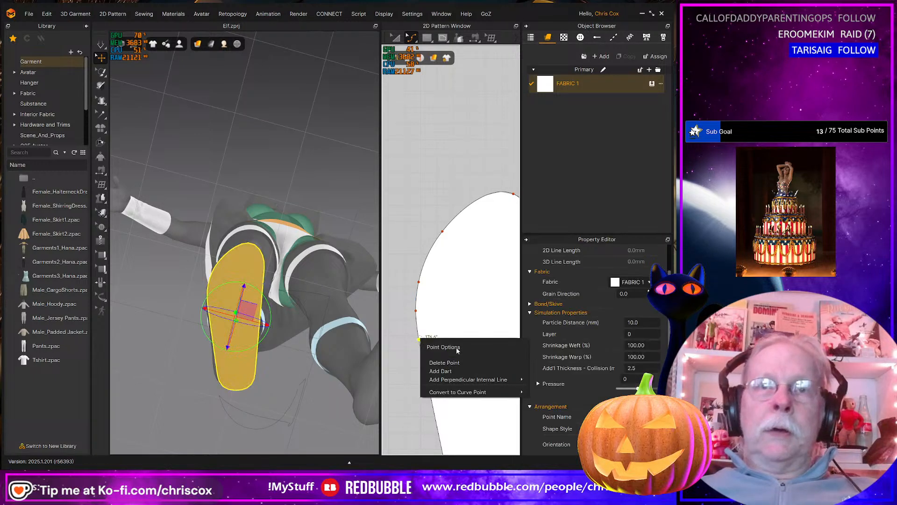
{"action": "mouse_move", "coordinate": [503, 393]}
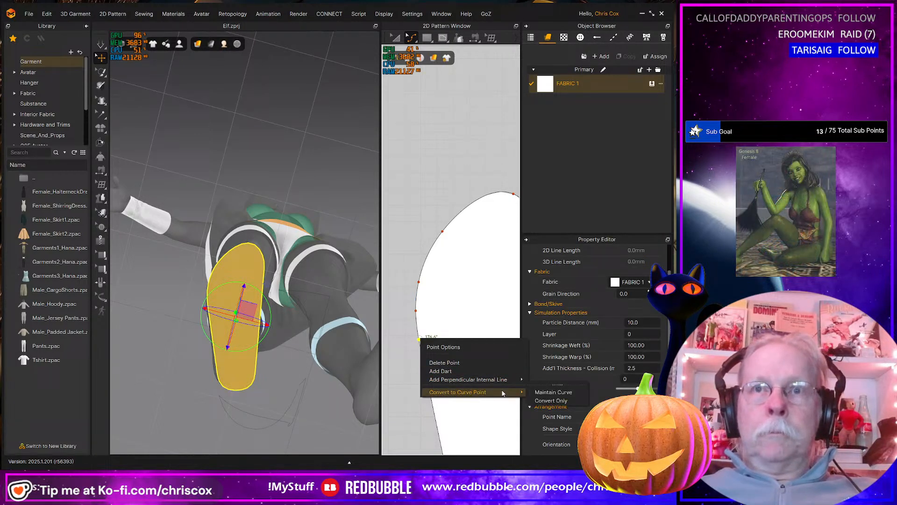
{"action": "left_click", "coordinate": [537, 398]}
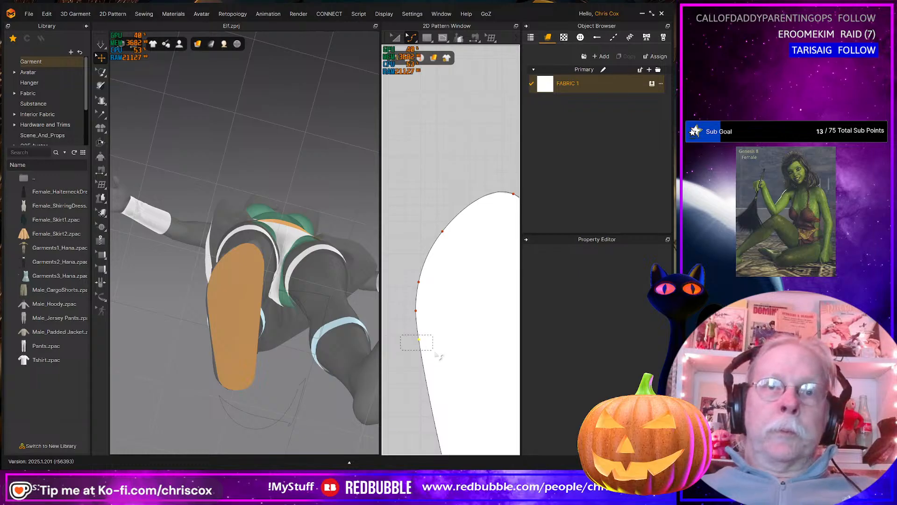
{"action": "left_click_drag", "start_coordinate": [435, 351], "coordinate": [435, 351]}
{"action": "key", "text": "Delete"}
Select the upper end points of both rounded heel corners together and convert them to curve points
{"action": "scroll", "coordinate": [435, 352], "scroll_direction": "down", "scroll_amount": 4}
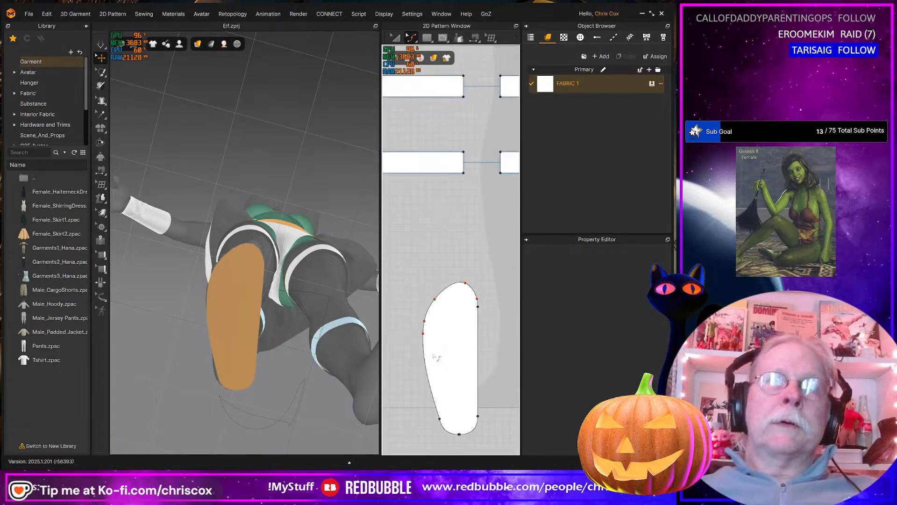
{"action": "middle_click_drag", "start_coordinate": [436, 353], "coordinate": [431, 327]}
{"action": "scroll", "coordinate": [435, 408], "scroll_direction": "up", "scroll_amount": 5}
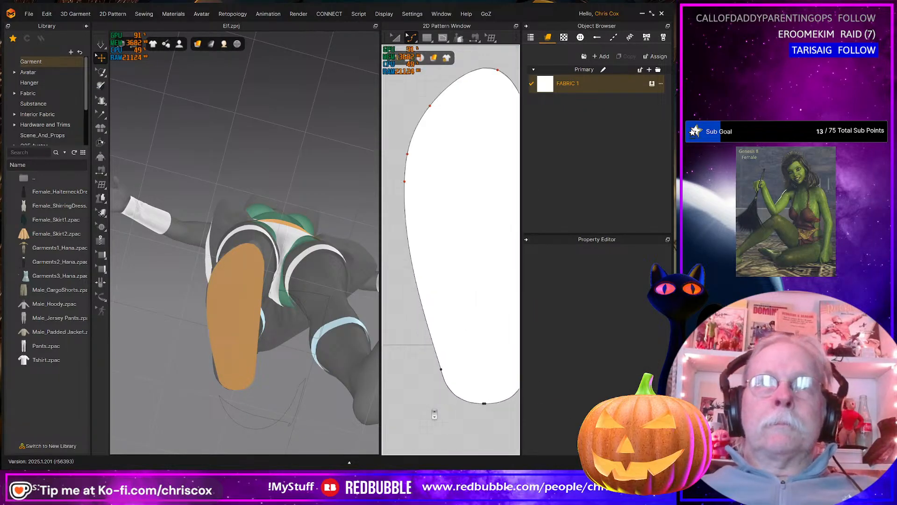
{"action": "scroll", "coordinate": [430, 408], "scroll_direction": "down", "scroll_amount": 3}
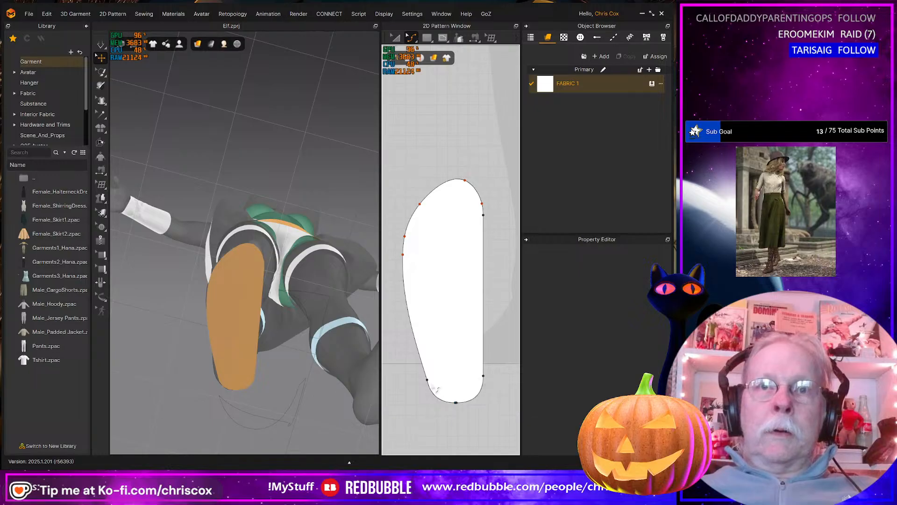
{"action": "left_click_drag", "start_coordinate": [497, 387], "coordinate": [496, 387]}
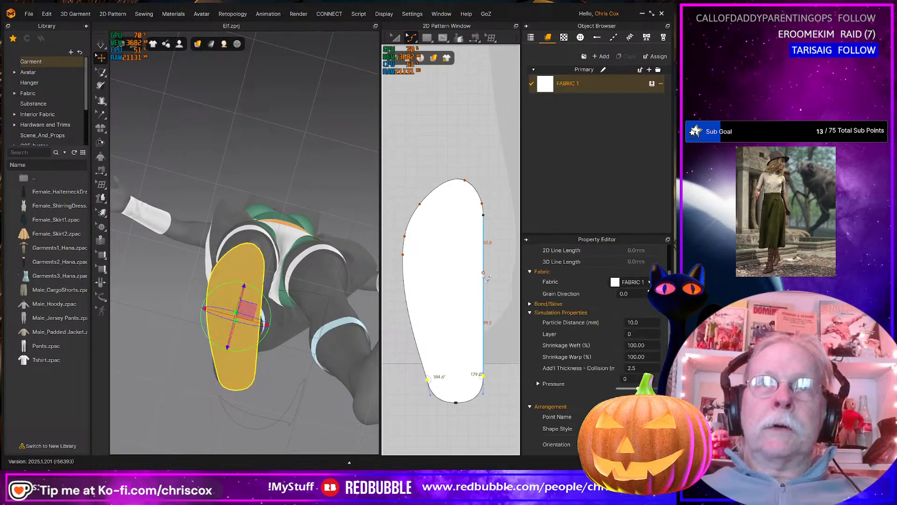
{"action": "right_click", "coordinate": [479, 377]}
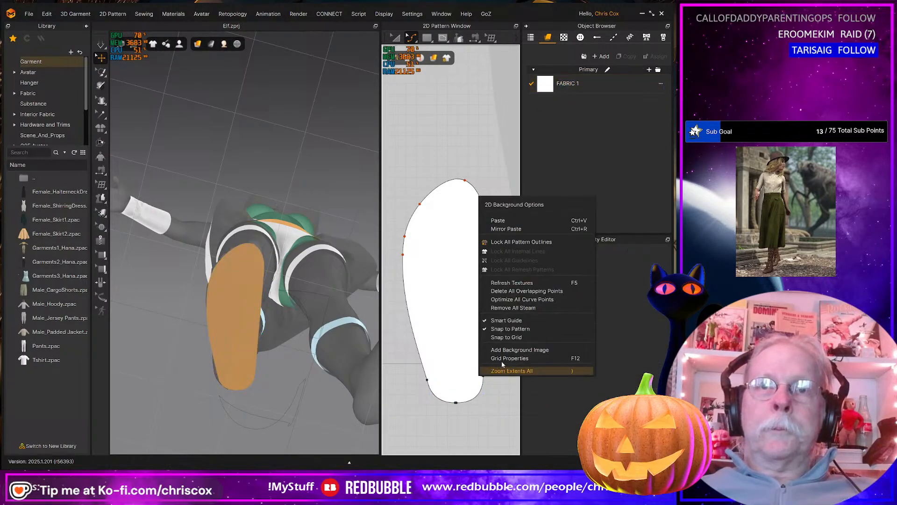
{"action": "left_click_drag", "start_coordinate": [411, 369], "coordinate": [497, 386]}
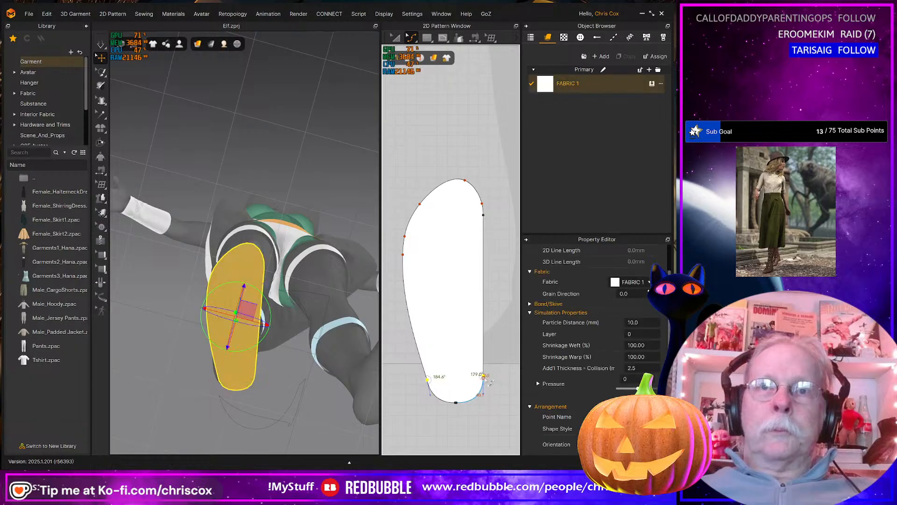
{"action": "right_click", "coordinate": [486, 378]}
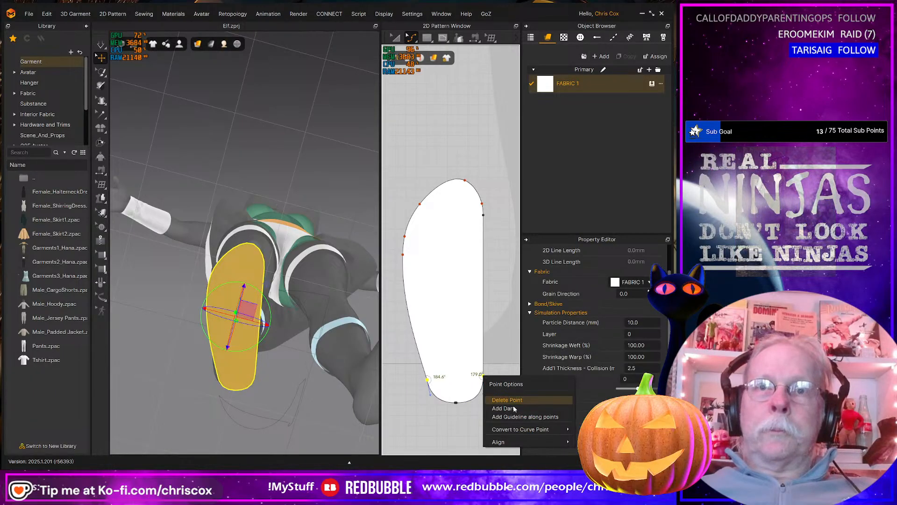
{"action": "left_click", "coordinate": [524, 429]}
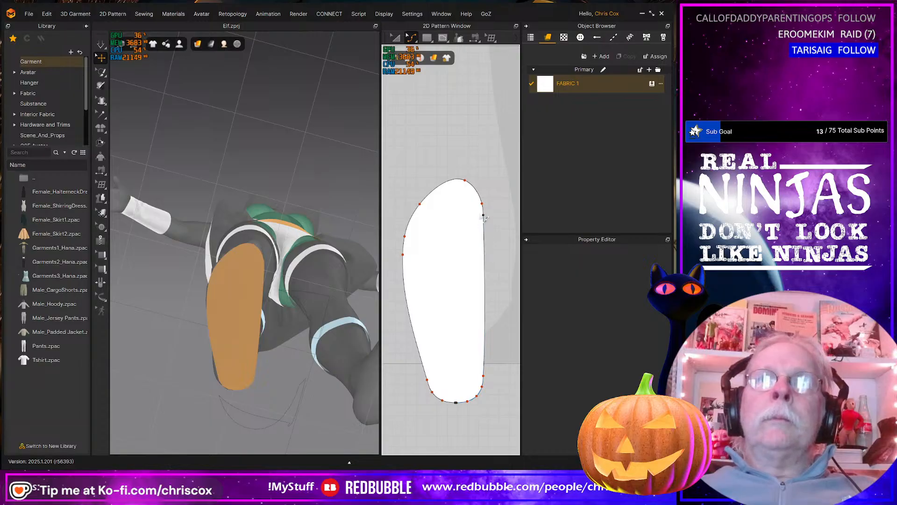
Try to delete the point at the lower end of the inner toe curve, and undo the deletion
{"action": "left_click", "coordinate": [484, 216]}
{"action": "key", "text": "Delete"}
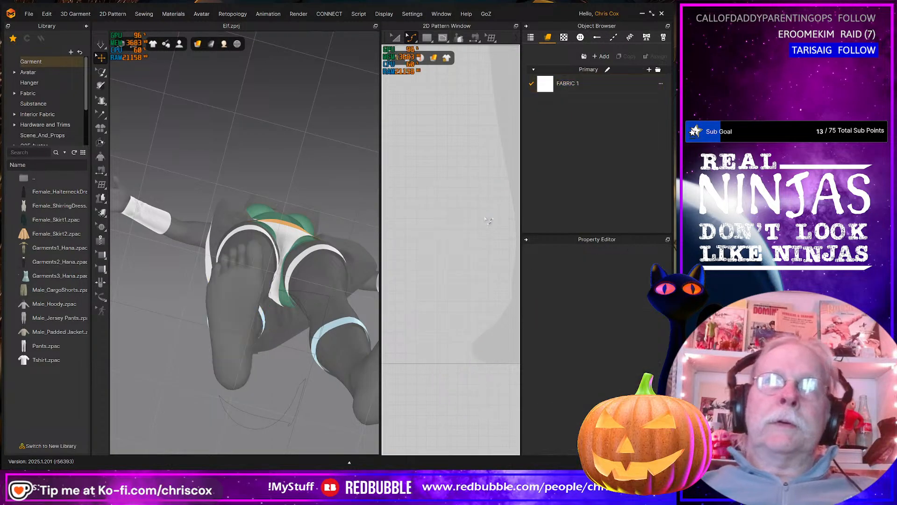
{"action": "key", "text": "ctrl+z"}
{"action": "left_click", "coordinate": [495, 228]}
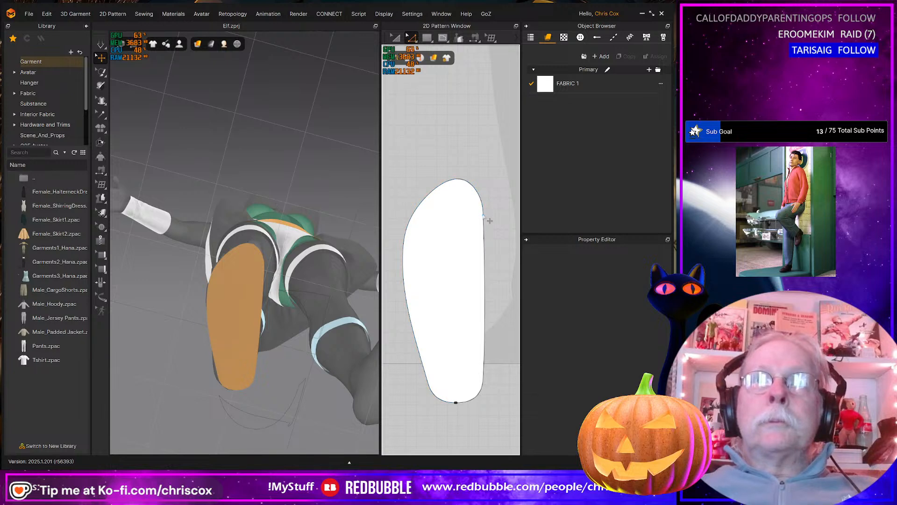
{"action": "left_click", "coordinate": [483, 216]}
{"action": "key", "text": "Delete"}
{"action": "key", "text": "ctrl+z"}
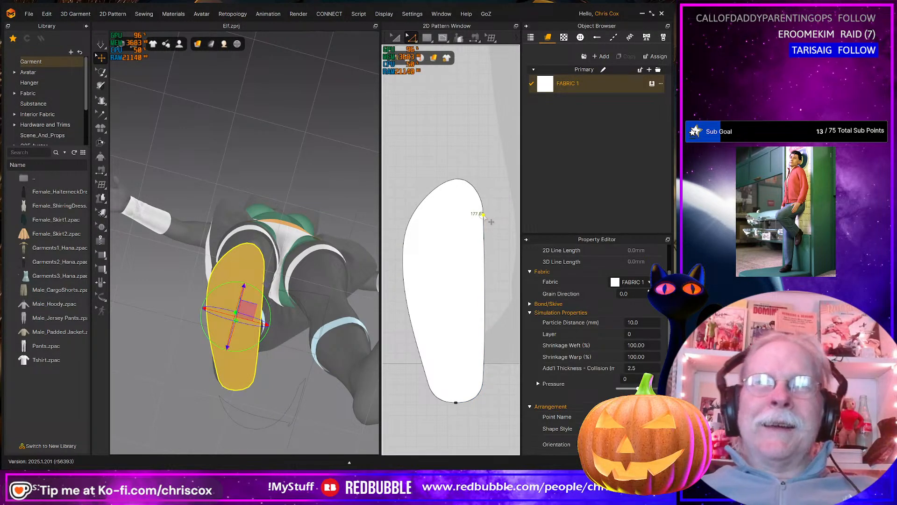
Convert the point below the inner toe curve with Convert Only, and move it down and inward to hollow the sole's arch
{"action": "right_click", "coordinate": [483, 215]}
{"action": "mouse_move", "coordinate": [560, 269]}
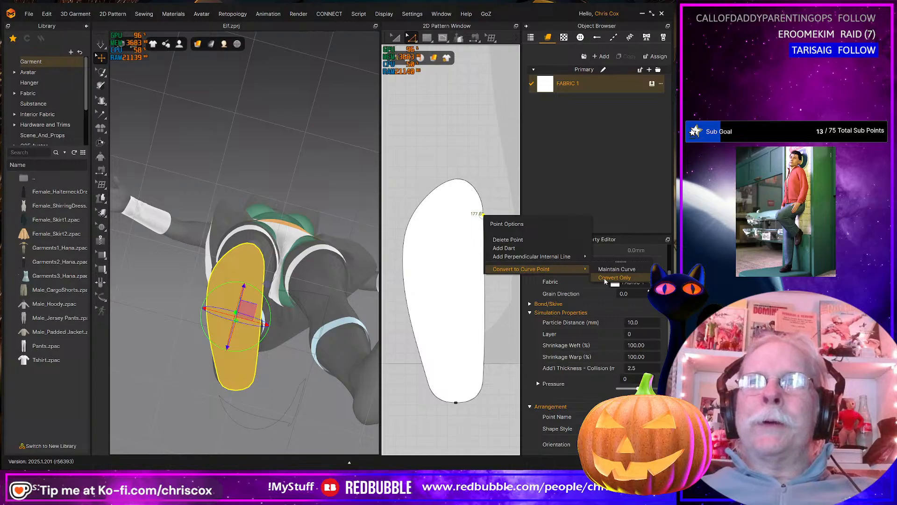
{"action": "left_click", "coordinate": [604, 278]}
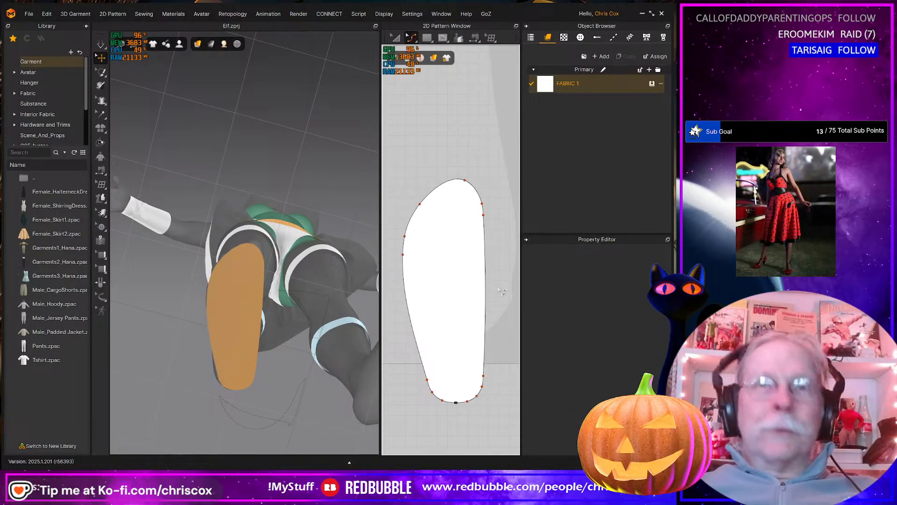
{"action": "left_click", "coordinate": [484, 229]}
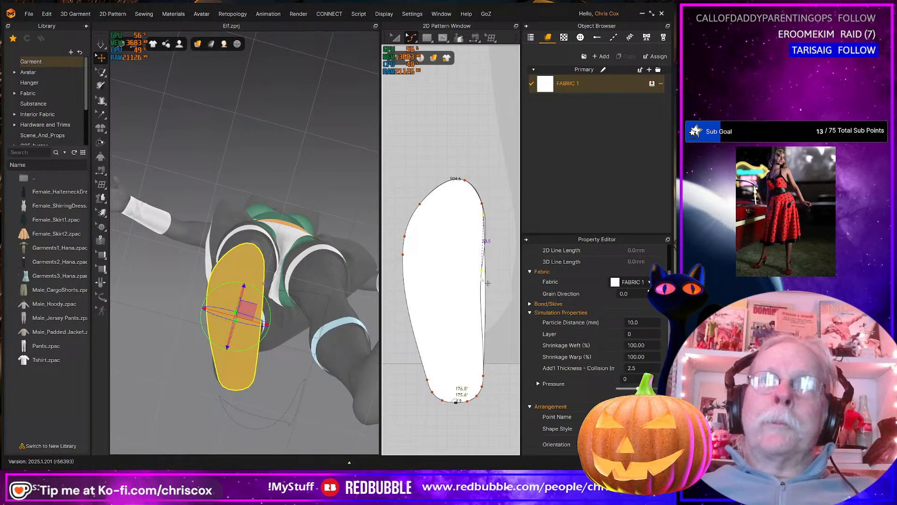
{"action": "left_click_drag", "start_coordinate": [479, 295], "coordinate": [480, 294]}
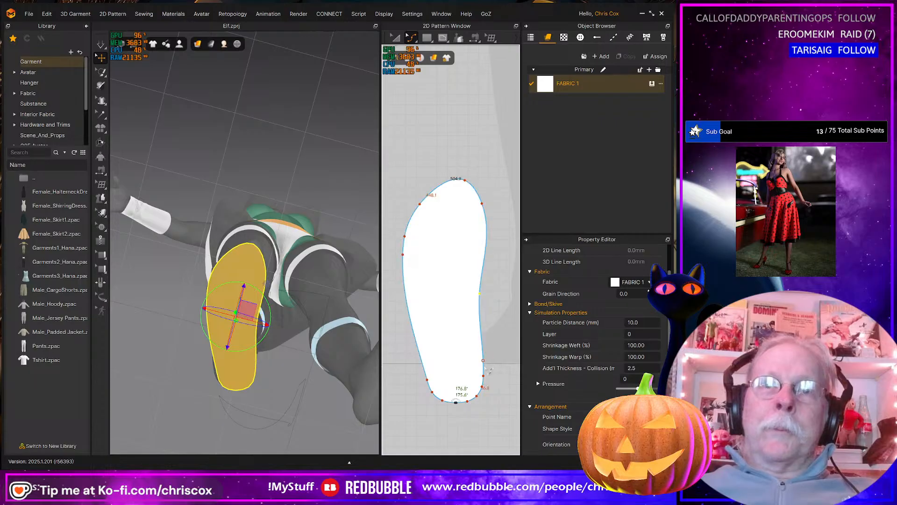
Delete the surplus curve points around both sides of the sole's heel to smooth its outline
{"action": "scroll", "coordinate": [487, 392], "scroll_direction": "up", "scroll_amount": 5}
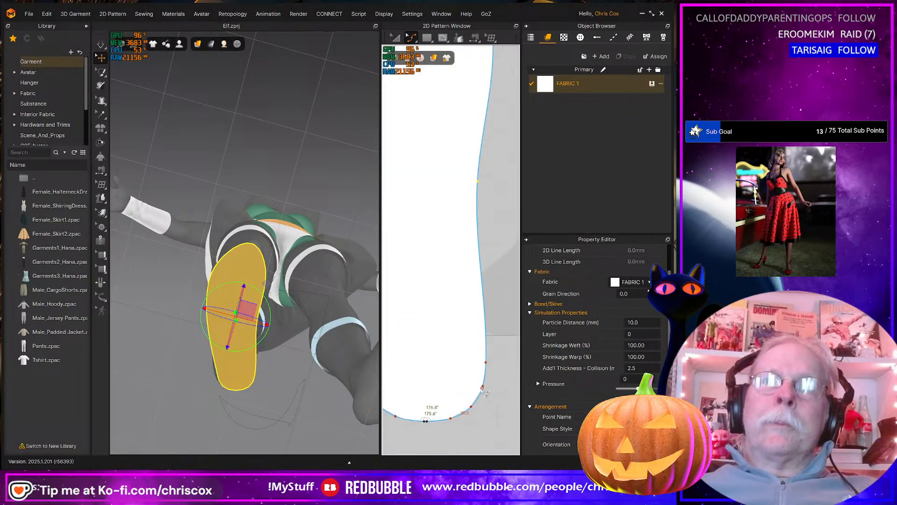
{"action": "scroll", "coordinate": [486, 392], "scroll_direction": "down", "scroll_amount": 4}
{"action": "left_click", "coordinate": [482, 387]}
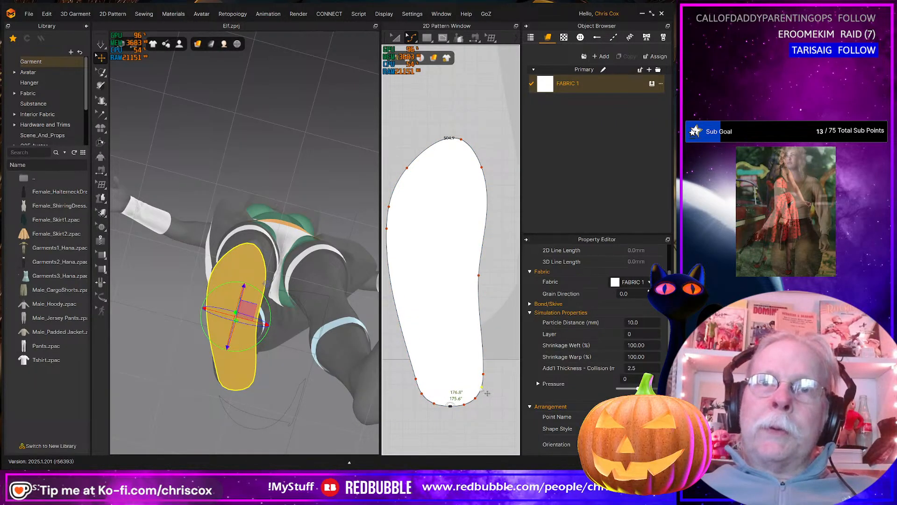
{"action": "left_click", "coordinate": [429, 399]}
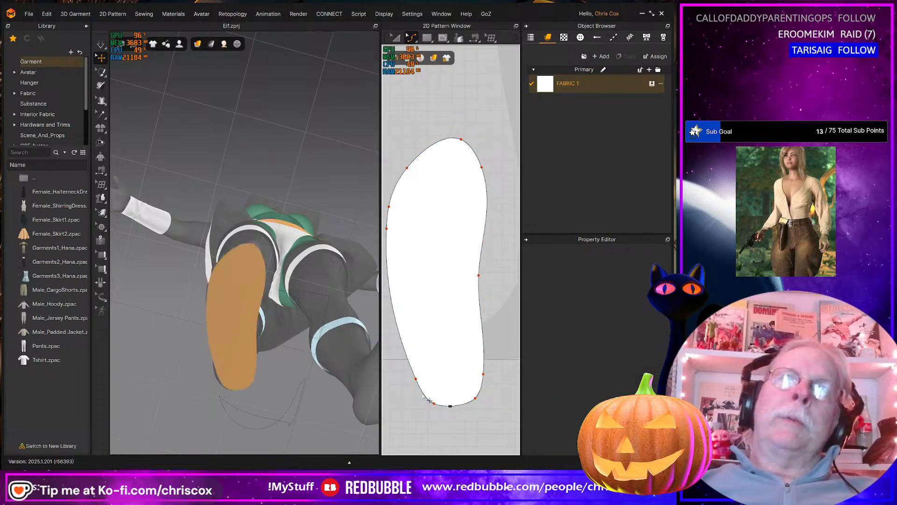
Add a curve point midway along the sole's outer edge and move it inward to narrow the sole at the arch
{"action": "left_click", "coordinate": [393, 289]}
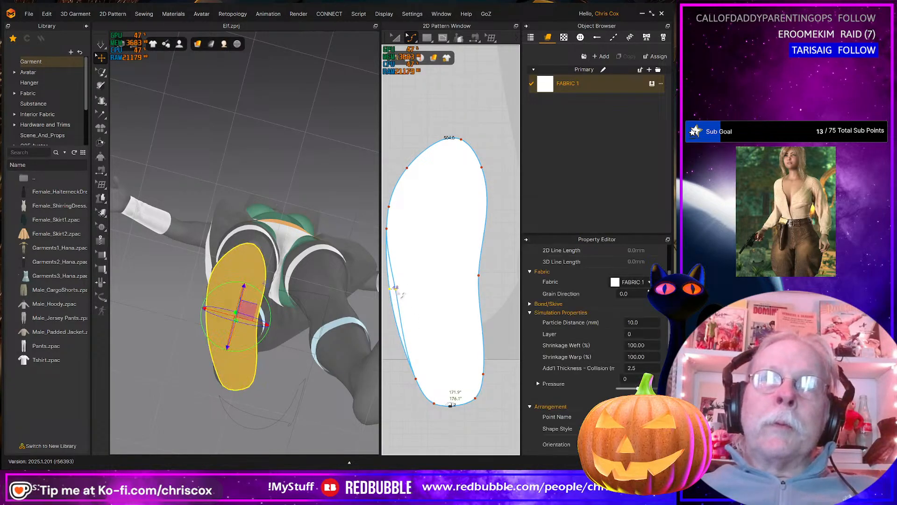
{"action": "left_click_drag", "start_coordinate": [402, 290], "coordinate": [399, 289]}
{"action": "right_click_drag", "start_coordinate": [275, 362], "coordinate": [353, 434]}
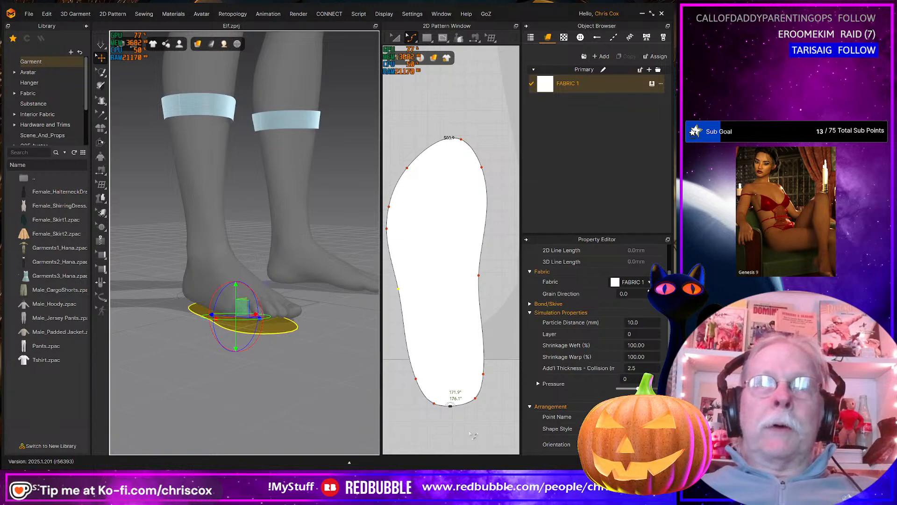
Convert one of the two adjacent points at the heel's end to a curve point with Convert Only, and delete it
{"action": "scroll", "coordinate": [470, 432], "scroll_direction": "up", "scroll_amount": 3}
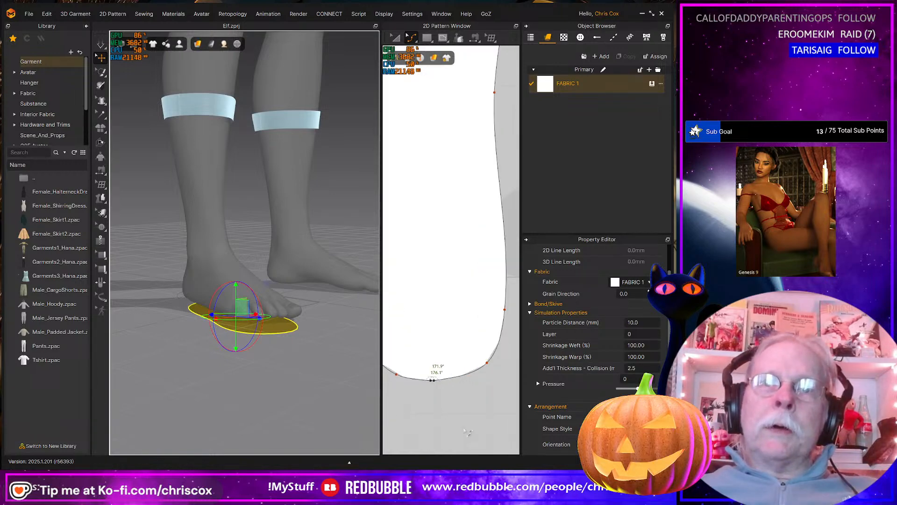
{"action": "right_click", "coordinate": [433, 380]}
{"action": "mouse_move", "coordinate": [501, 435]}
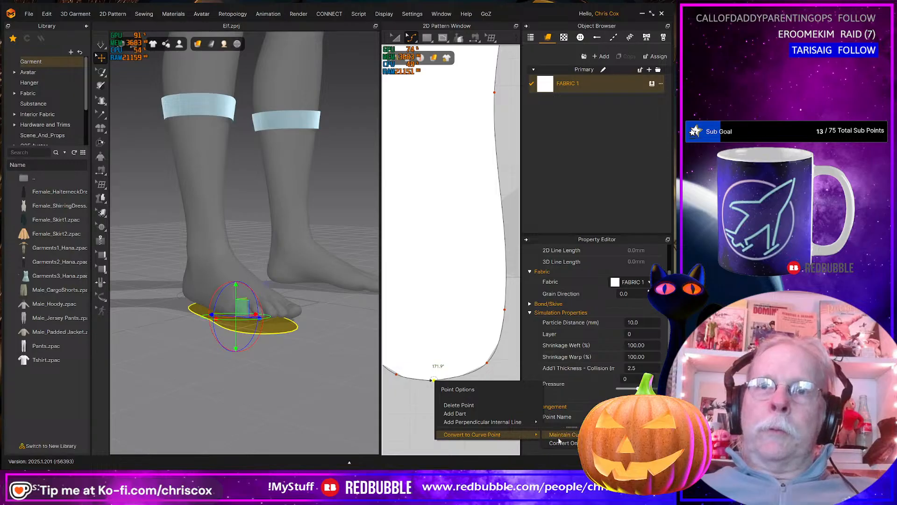
{"action": "left_click", "coordinate": [561, 443]}
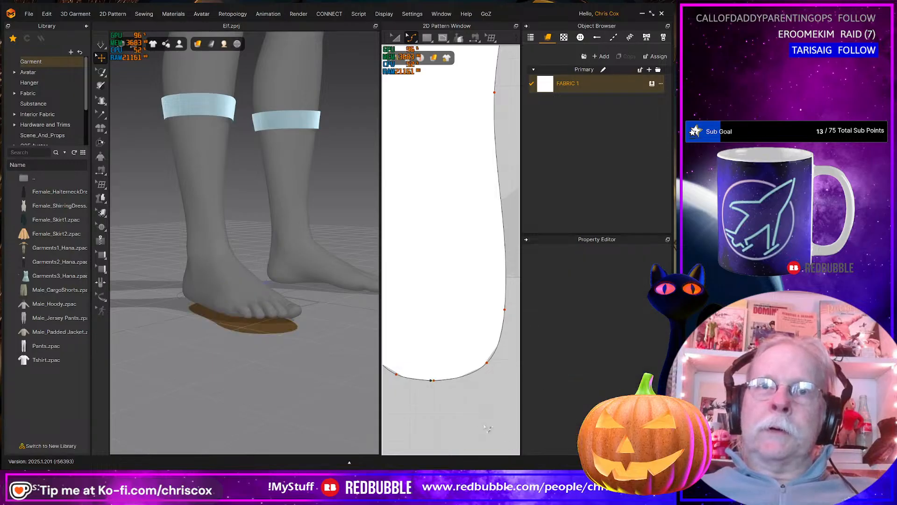
{"action": "left_click", "coordinate": [431, 380]}
{"action": "key", "text": "Delete"}
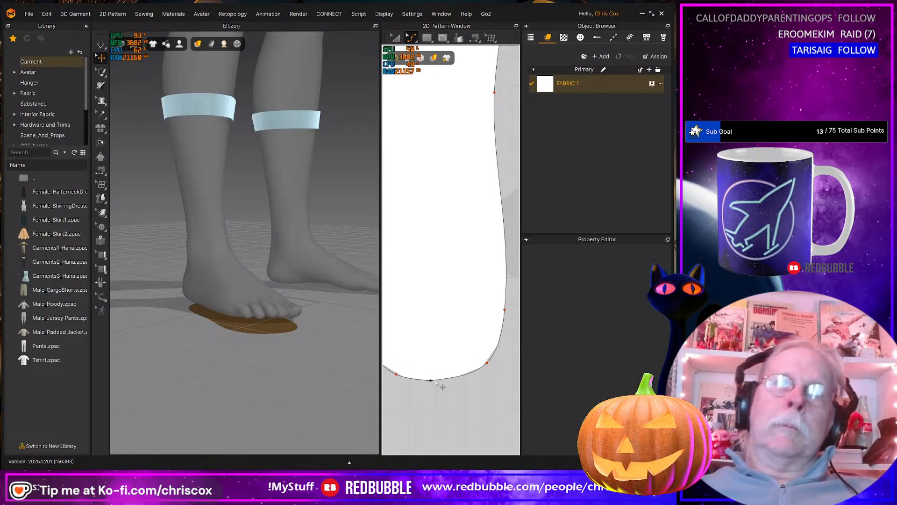
Move the curve point on the heel's inner corner slightly inward
{"action": "left_click", "coordinate": [489, 366]}
{"action": "left_click_drag", "start_coordinate": [487, 362], "coordinate": [485, 362]}
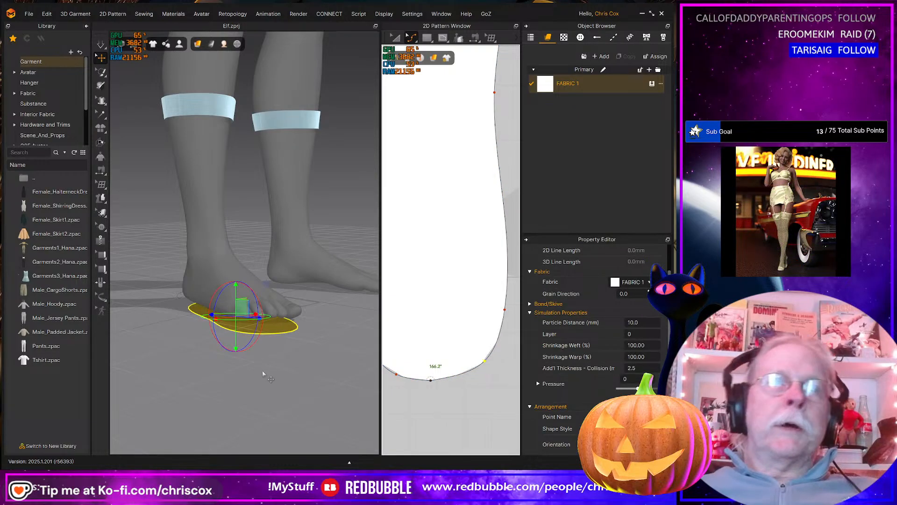
{"action": "right_click_drag", "start_coordinate": [262, 373], "coordinate": [269, 308]}
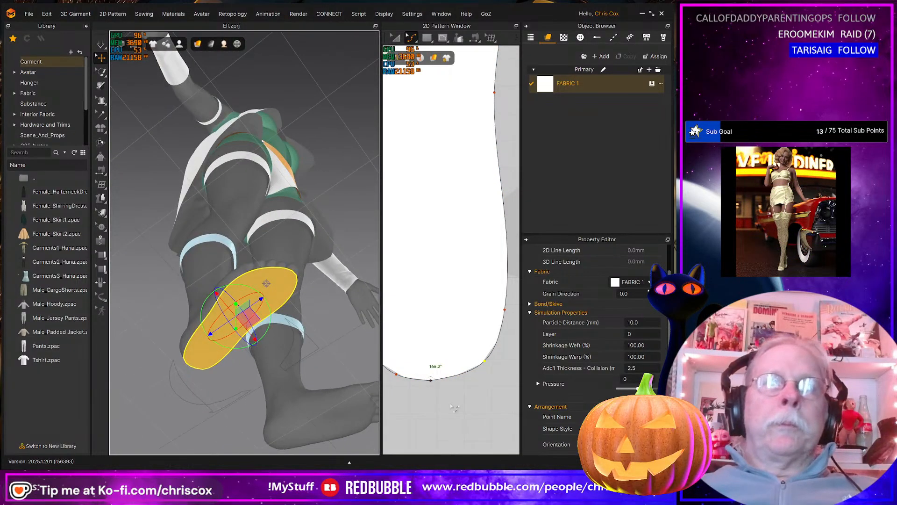
Split the sole's outline at the toe tip into two lines of 251.4 mm and 252.7 mm
{"action": "scroll", "coordinate": [447, 388], "scroll_direction": "down", "scroll_amount": 5}
{"action": "right_click_drag", "start_coordinate": [447, 388], "coordinate": [459, 400]}
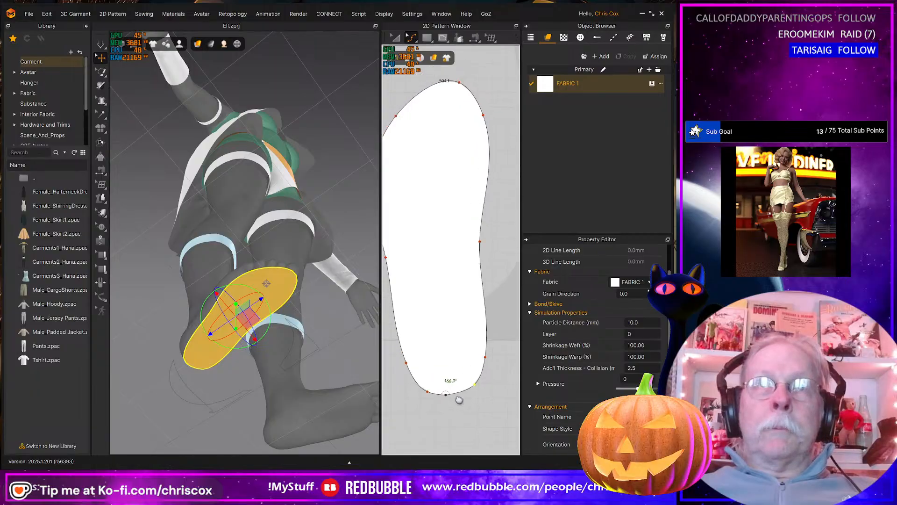
{"action": "right_click_drag", "start_coordinate": [458, 353], "coordinate": [471, 398]}
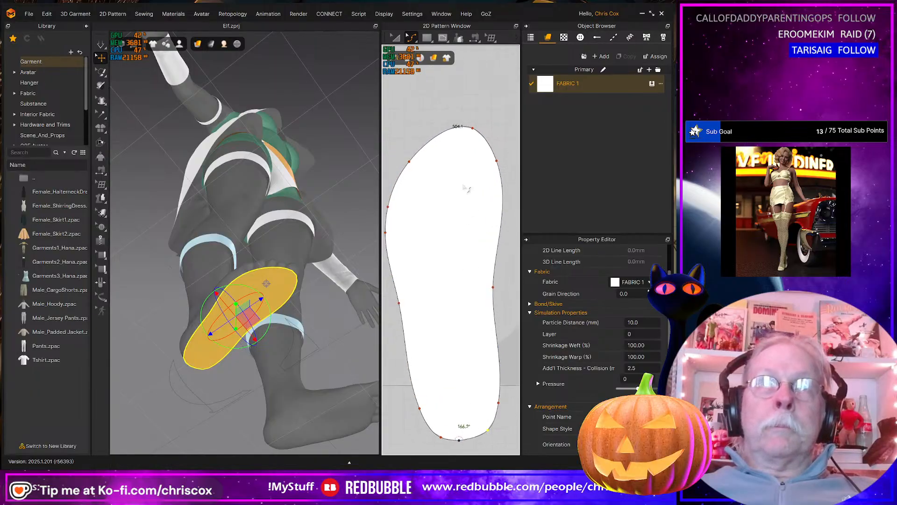
{"action": "left_click", "coordinate": [452, 129]}
{"action": "right_click", "coordinate": [452, 129]}
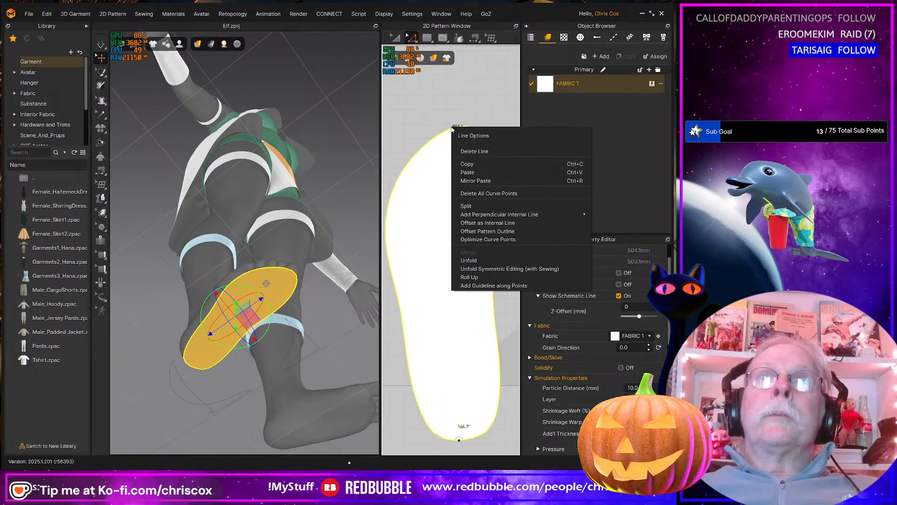
{"action": "left_click", "coordinate": [467, 206]}
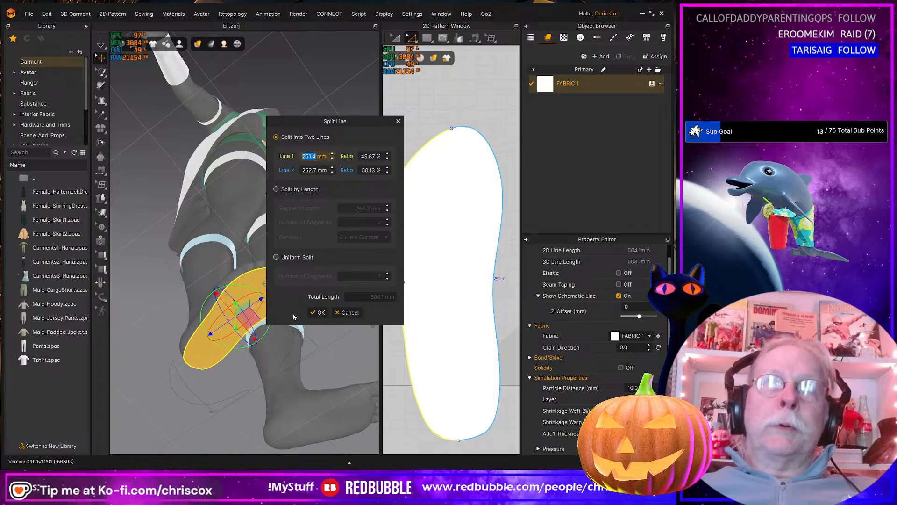
{"action": "left_click", "coordinate": [277, 257]}
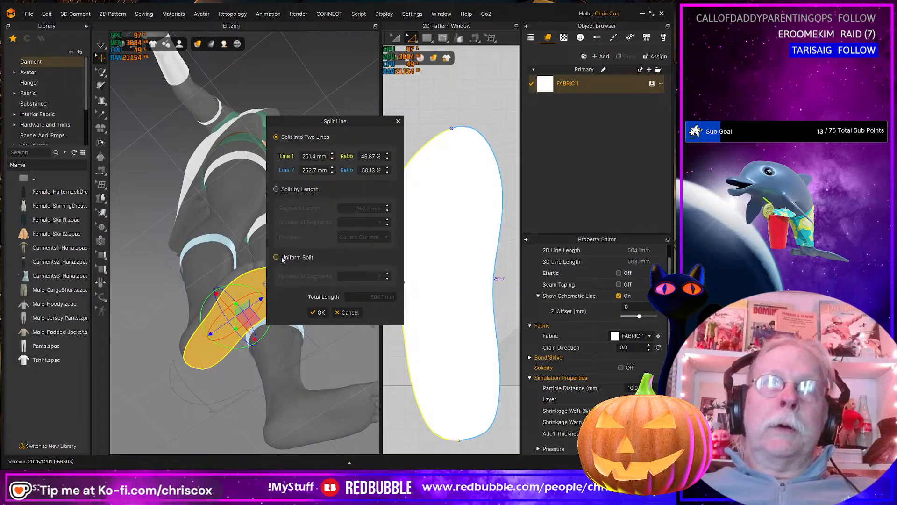
{"action": "left_click", "coordinate": [318, 312]}
Move the whole sole pattern sideways onto the centre line of the avatar silhouette, below the band patterns
{"action": "scroll", "coordinate": [441, 243], "scroll_direction": "down", "scroll_amount": 5}
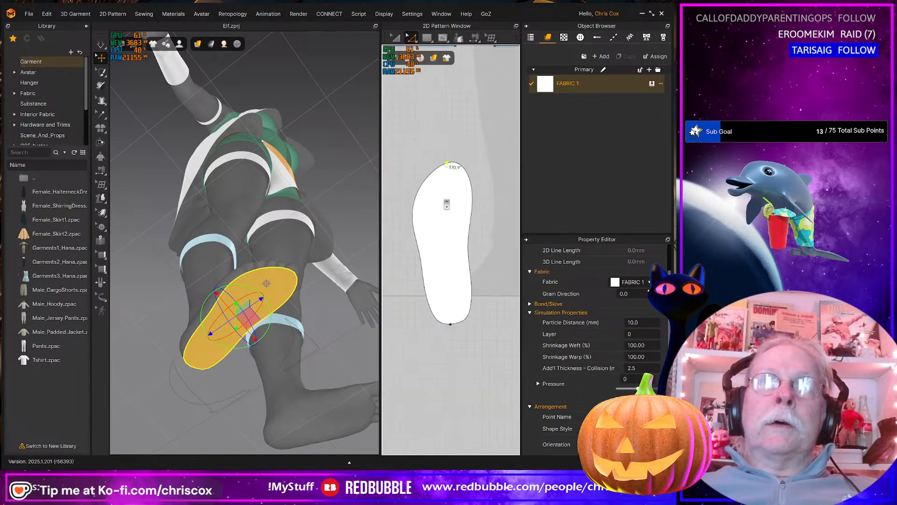
{"action": "right_click", "coordinate": [447, 254]}
{"action": "middle_click_drag", "start_coordinate": [467, 214], "coordinate": [472, 198]}
{"action": "right_click_drag", "start_coordinate": [299, 324], "coordinate": [280, 396]}
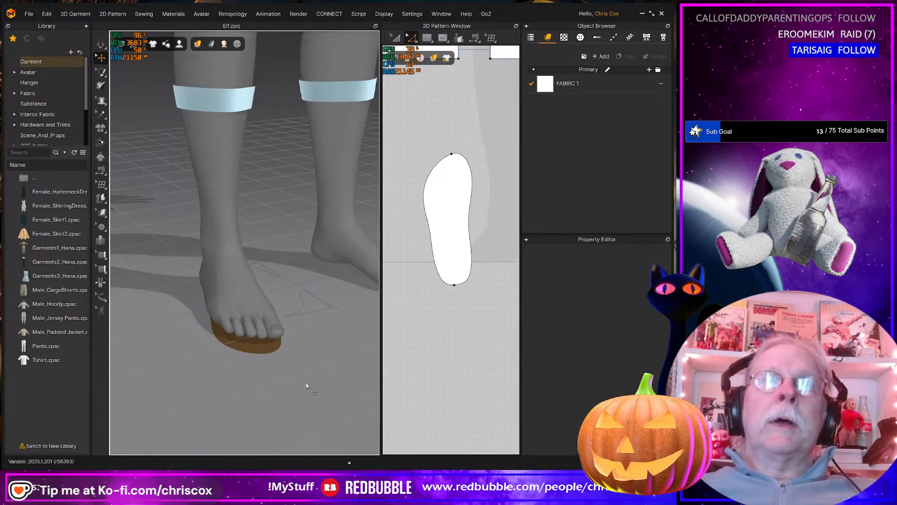
{"action": "scroll", "coordinate": [429, 340], "scroll_direction": "down", "scroll_amount": 3}
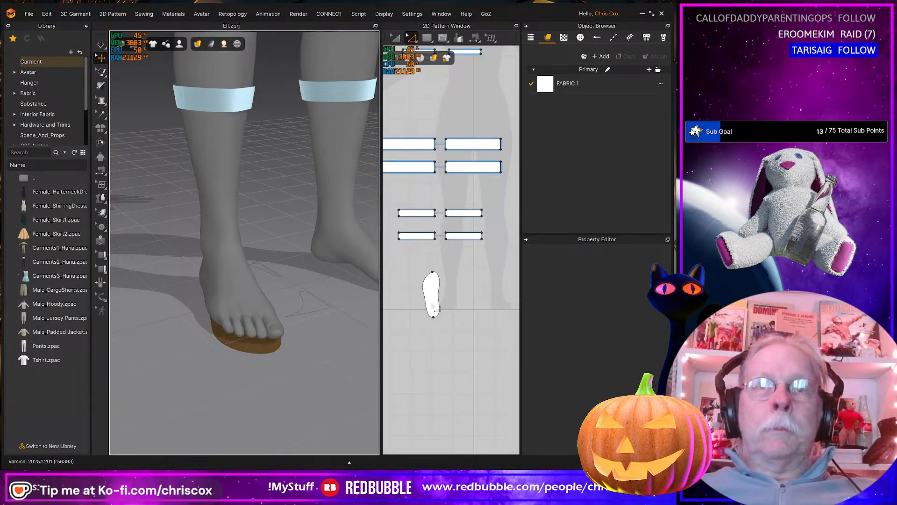
{"action": "key", "text": "a"}
{"action": "left_click_drag", "start_coordinate": [434, 308], "coordinate": [469, 292]}
{"action": "scroll", "coordinate": [457, 312], "scroll_direction": "up", "scroll_amount": 3}
{"action": "middle_click_drag", "start_coordinate": [457, 313], "coordinate": [504, 325]}
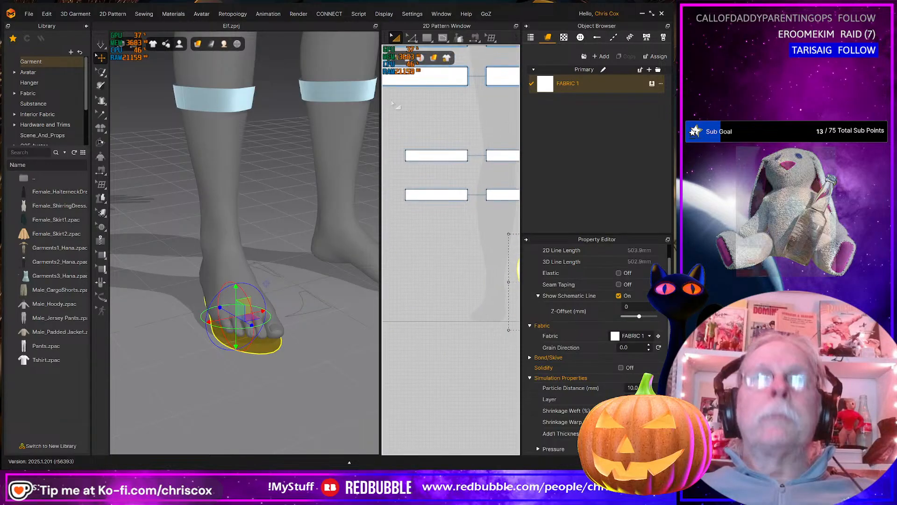
{"action": "mouse_move", "coordinate": [408, 58]}
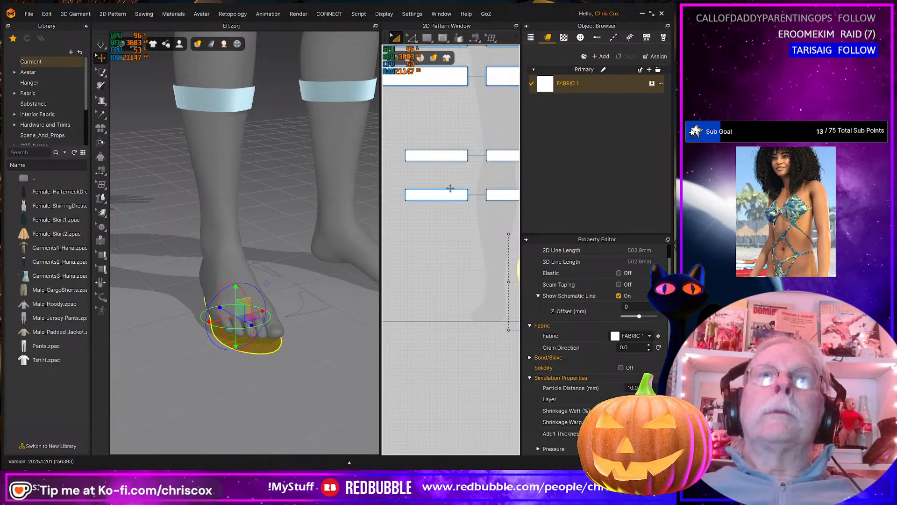
{"action": "middle_click_drag", "start_coordinate": [464, 196], "coordinate": [386, 194]}
Select the sole's outer edge and check its length
{"action": "key", "text": "z"}
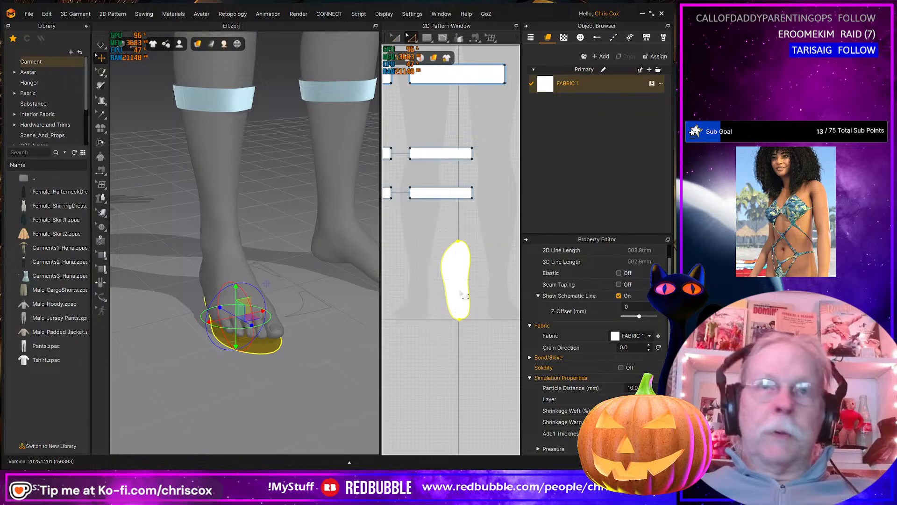
{"action": "left_click", "coordinate": [453, 297]}
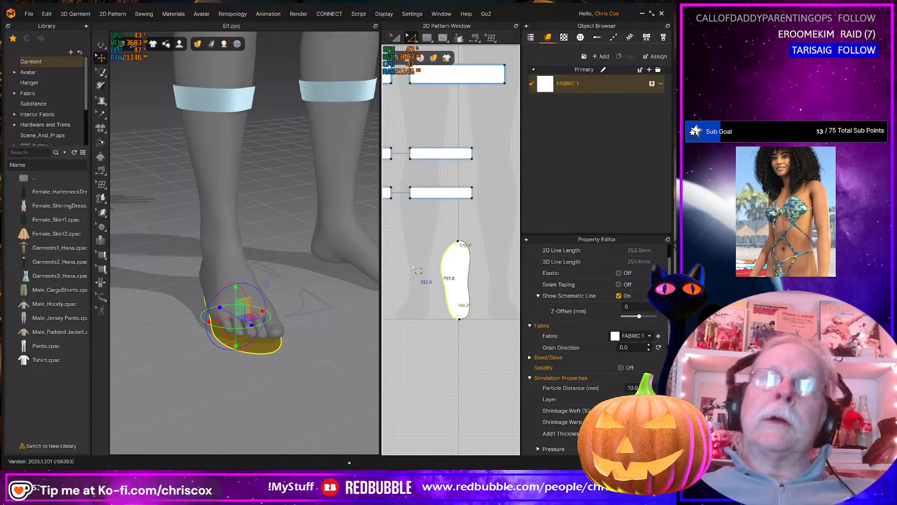
{"action": "middle_click_drag", "start_coordinate": [416, 270], "coordinate": [478, 271]}
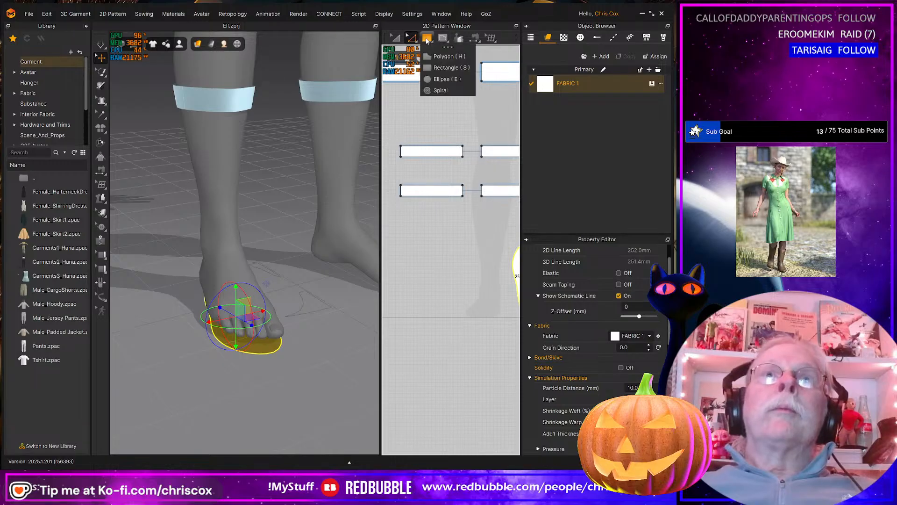
Create a rectangle pattern 252 mm wide and 100 mm high beside the outer edge of the sole
{"action": "left_click", "coordinate": [402, 39]}
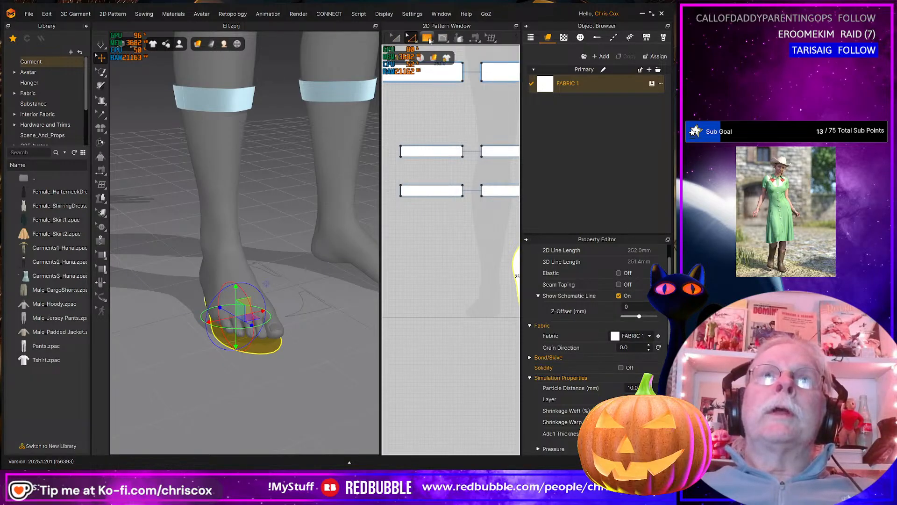
{"action": "mouse_move", "coordinate": [429, 41]}
{"action": "left_click", "coordinate": [446, 67]}
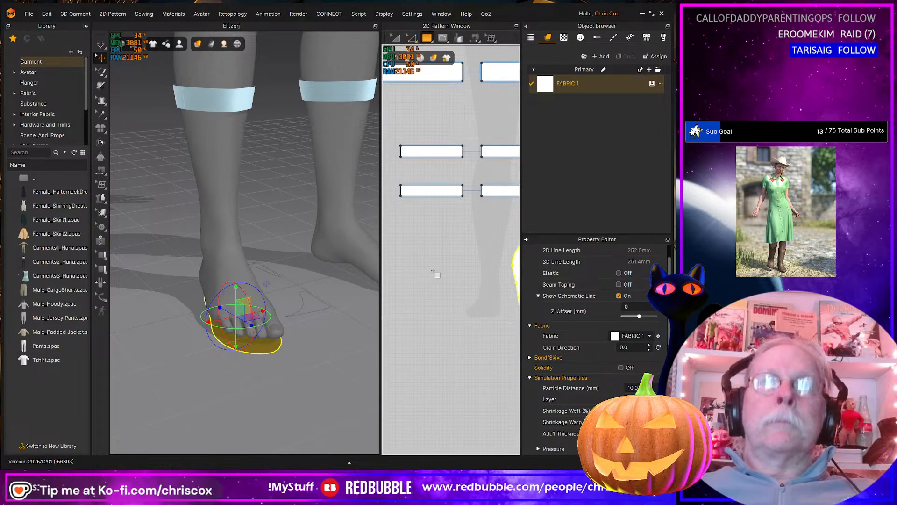
{"action": "left_click", "coordinate": [454, 316]}
{"action": "type", "text": "2"}
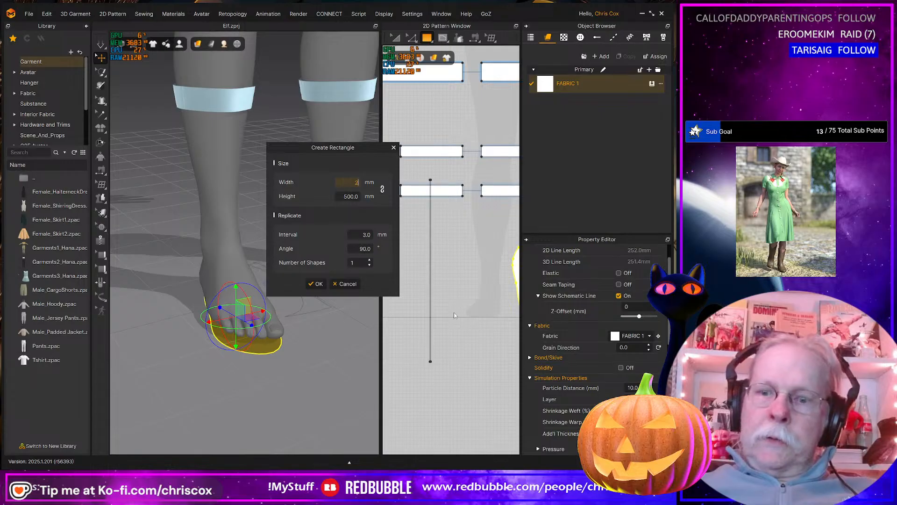
{"action": "type", "text": "52"}
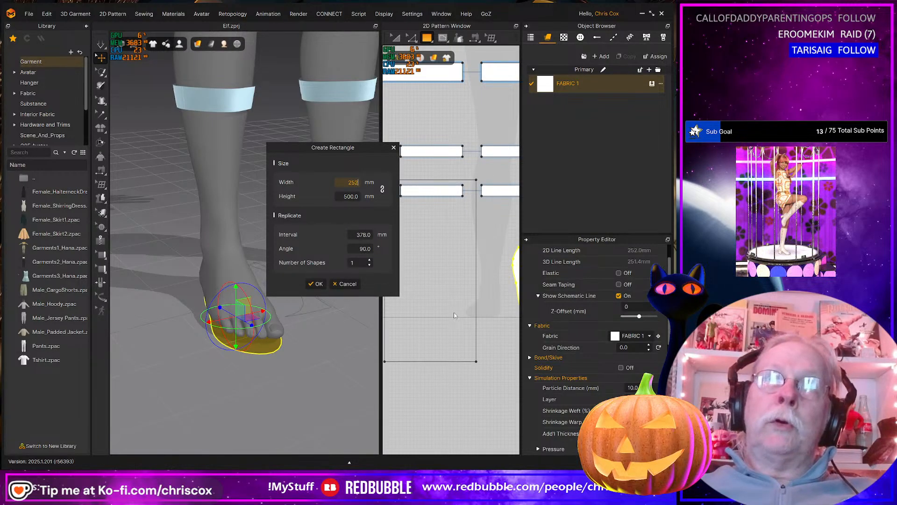
{"action": "left_click", "coordinate": [344, 197]}
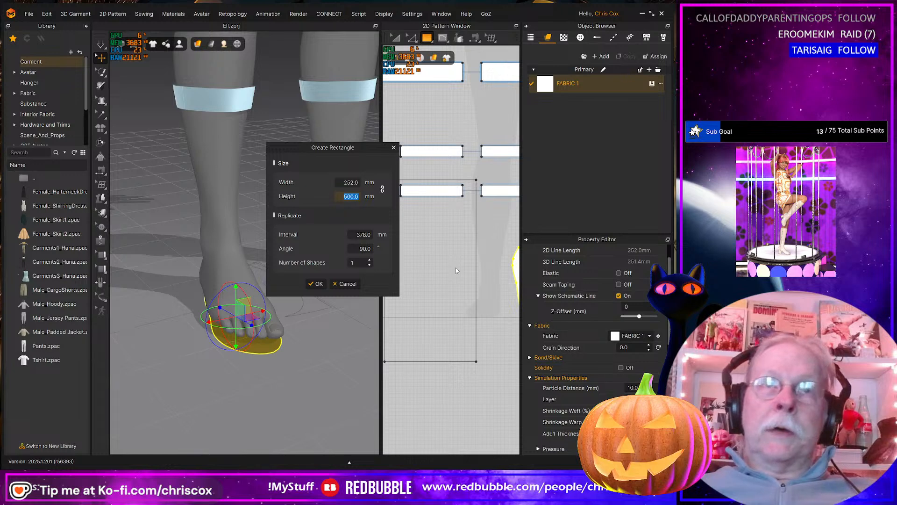
{"action": "type", "text": "100"}
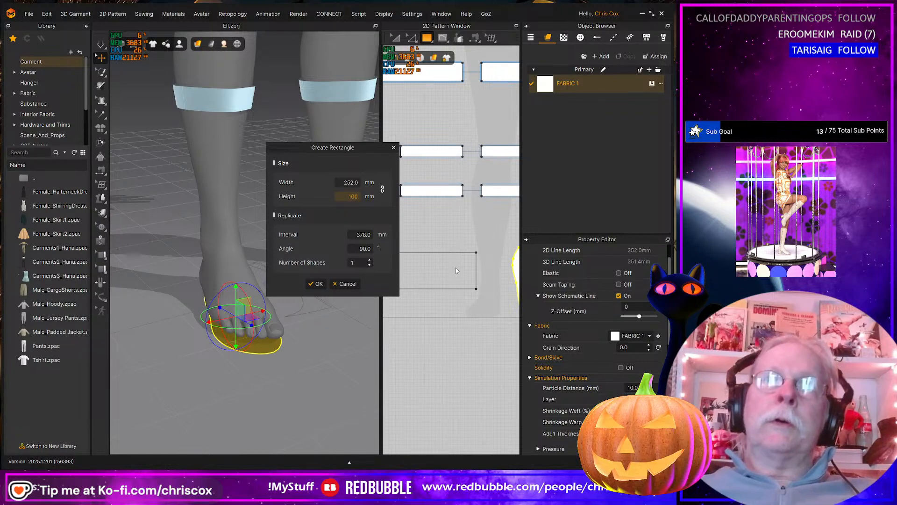
{"action": "left_click", "coordinate": [320, 284]}
{"action": "middle_click_drag", "start_coordinate": [426, 321], "coordinate": [458, 334]}
{"action": "scroll", "coordinate": [458, 329], "scroll_direction": "down", "scroll_amount": 2}
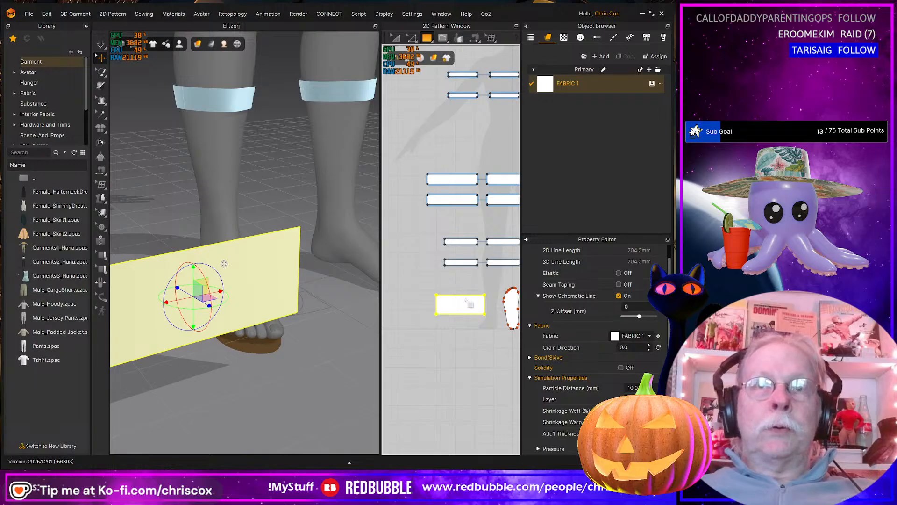
Split the rectangle's upper edge into two lines of 110.5 mm and 141.5 mm
{"action": "key", "text": "z"}
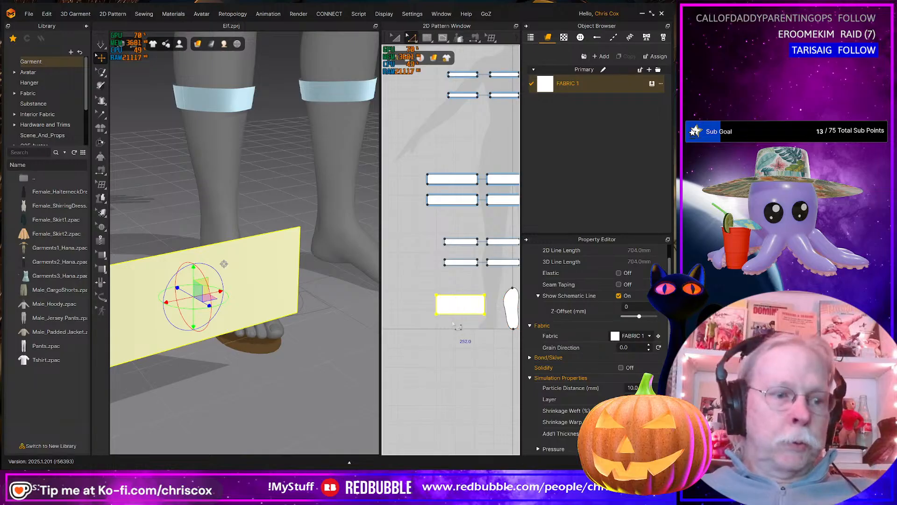
{"action": "right_click", "coordinate": [458, 296]}
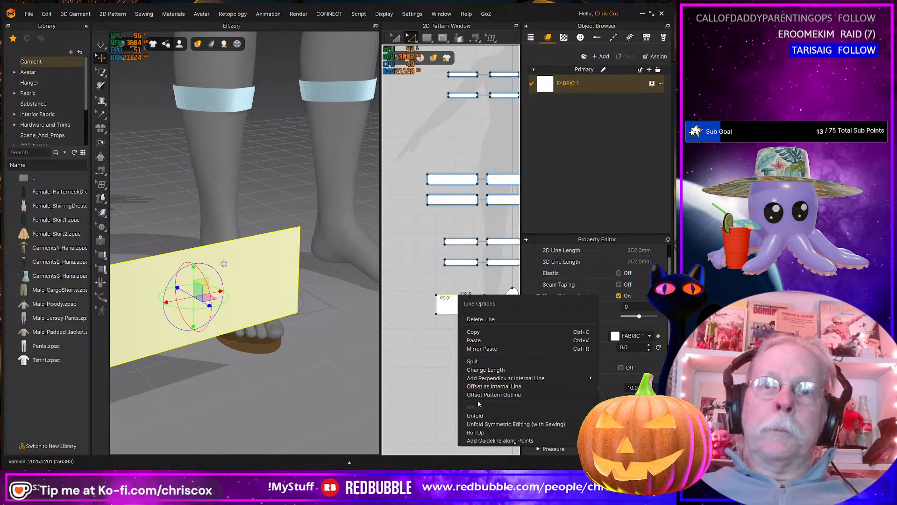
{"action": "left_click", "coordinate": [478, 361]}
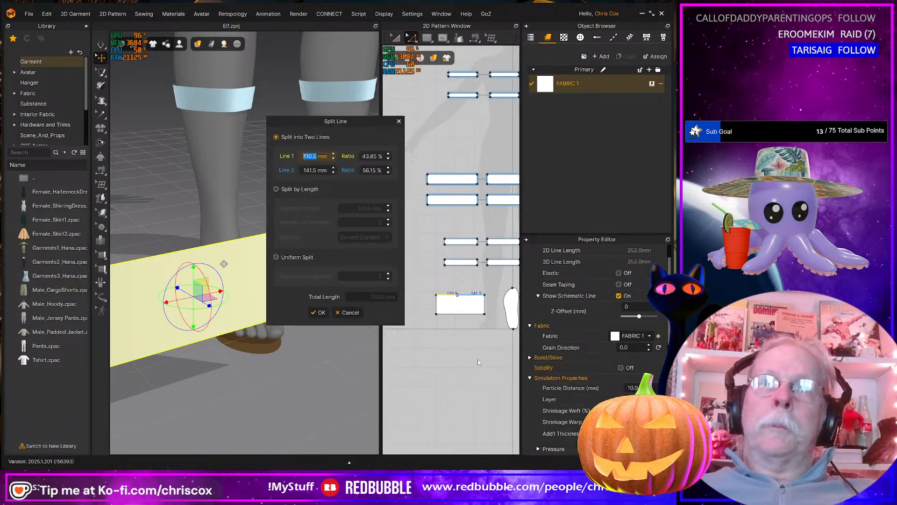
{"action": "left_click", "coordinate": [322, 313]}
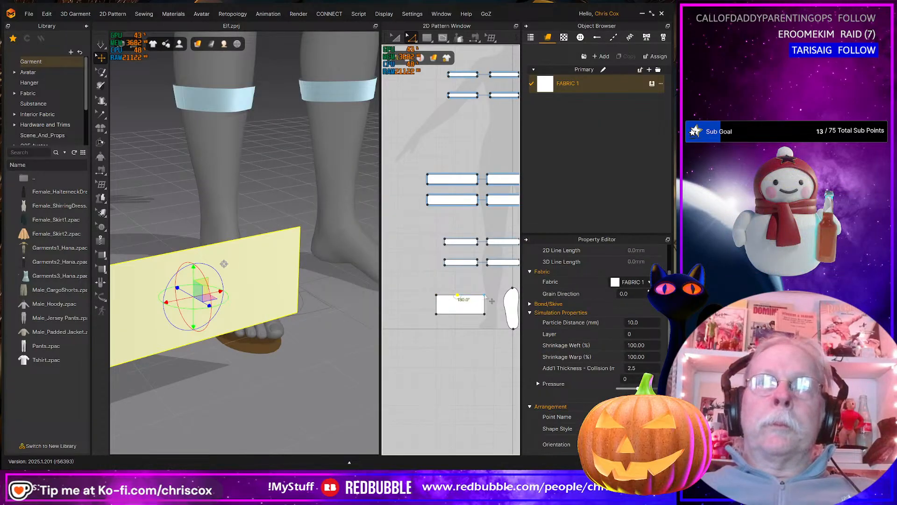
Lower the rectangle's toe-end upper corner to a height of 60 mm and split the resulting sloped edge into 41.7 mm and 105.3 mm
{"action": "left_click_drag", "start_coordinate": [485, 296], "coordinate": [485, 301]}
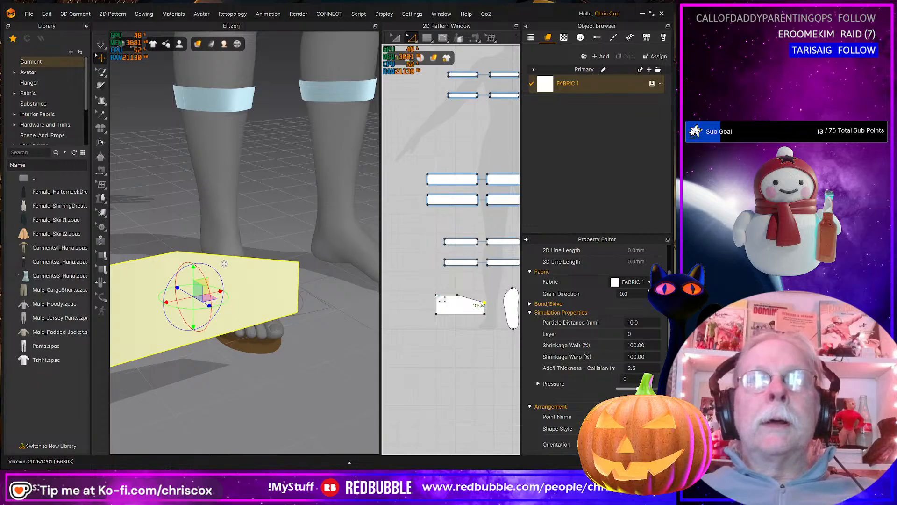
{"action": "left_click", "coordinate": [472, 300]}
{"action": "right_click", "coordinate": [472, 299]}
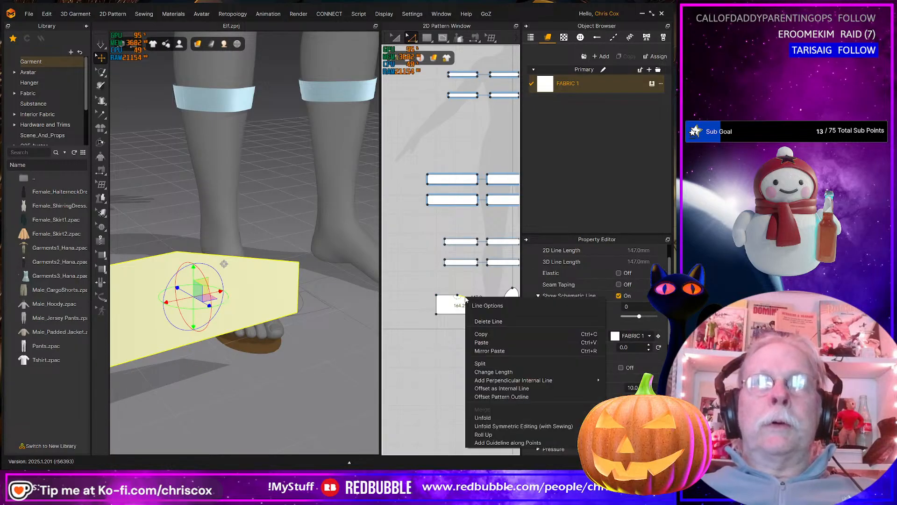
{"action": "left_click", "coordinate": [480, 363]}
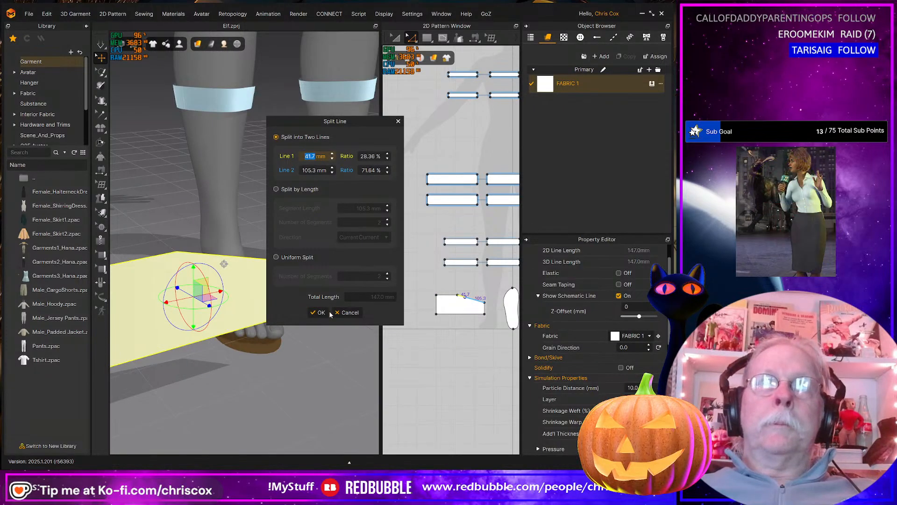
{"action": "key", "text": "Return"}
{"action": "scroll", "coordinate": [455, 350], "scroll_direction": "up", "scroll_amount": 3}
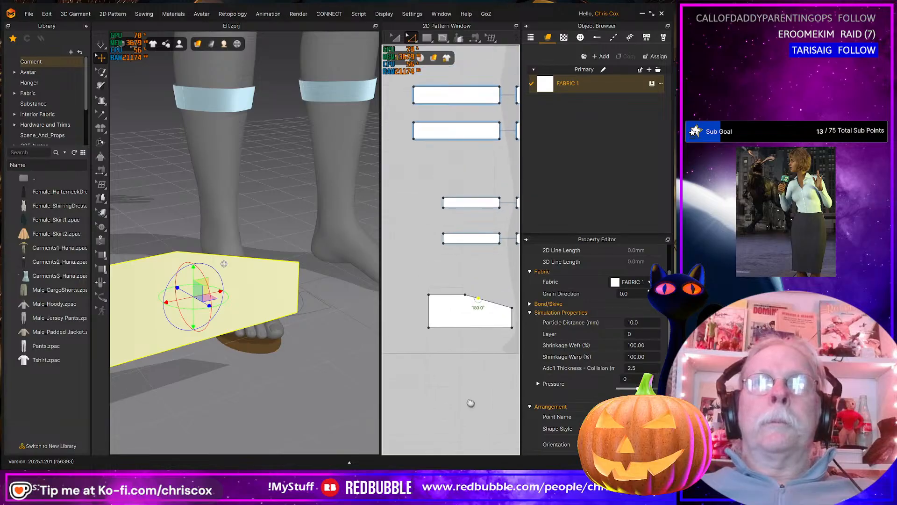
Raise the panel's heel-side upper edge to a height of 160 mm and slightly adjust the corner point at the ankle bend
{"action": "left_click", "coordinate": [458, 314]}
{"action": "key", "text": "Up"}
{"action": "key", "text": "Up"}
{"action": "key", "text": "Up"}
{"action": "key", "text": "Up"}
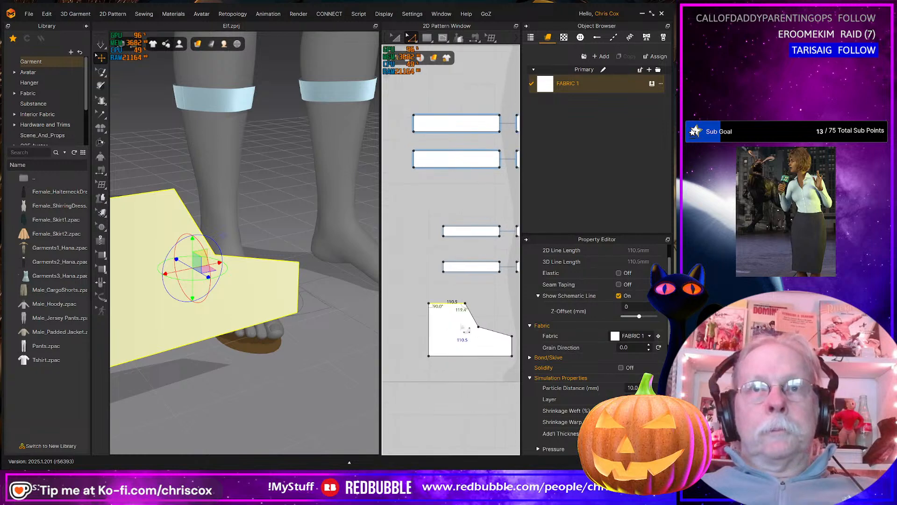
{"action": "left_click", "coordinate": [477, 330]}
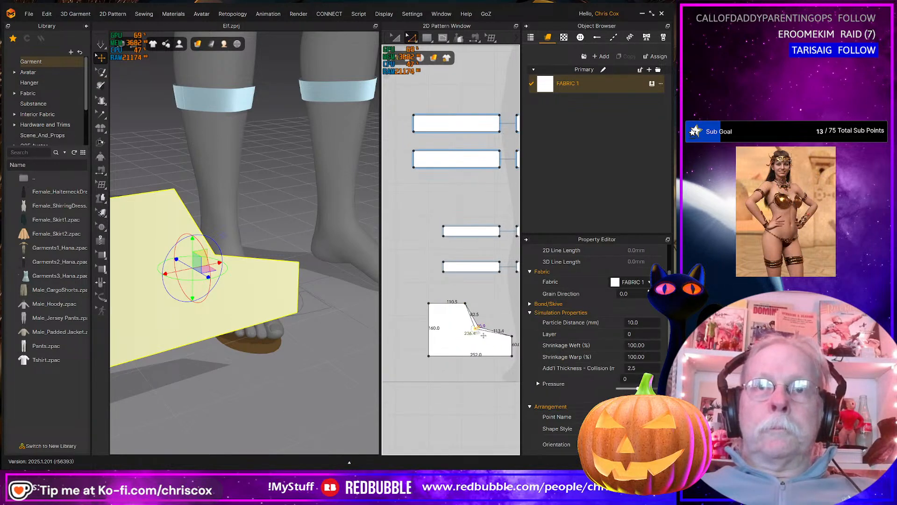
{"action": "scroll", "coordinate": [487, 367], "scroll_direction": "up", "scroll_amount": 2}
{"action": "scroll", "coordinate": [411, 373], "scroll_direction": "down", "scroll_amount": 2}
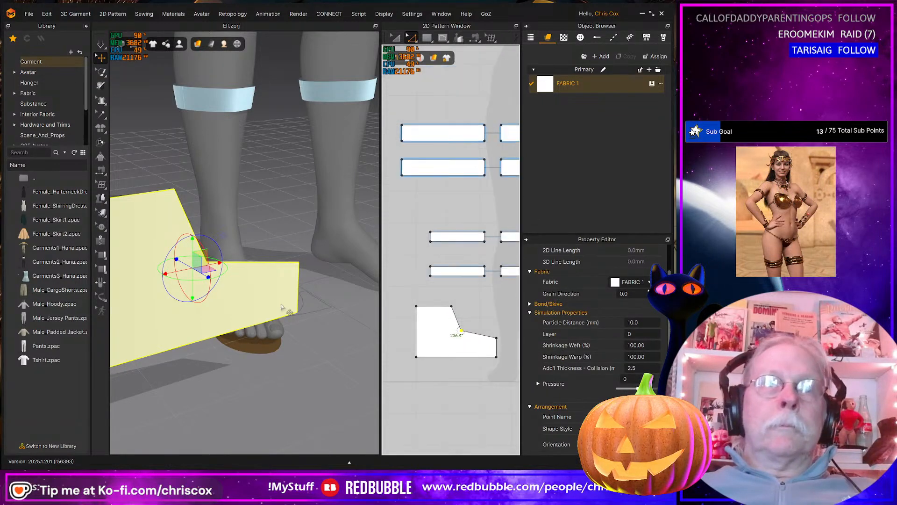
Duplicate the boot-shaped side panel as a mirrored symmetric pattern on the opposite side of the sole
{"action": "left_click", "coordinate": [264, 290]}
{"action": "scroll", "coordinate": [260, 237], "scroll_direction": "down", "scroll_amount": 4}
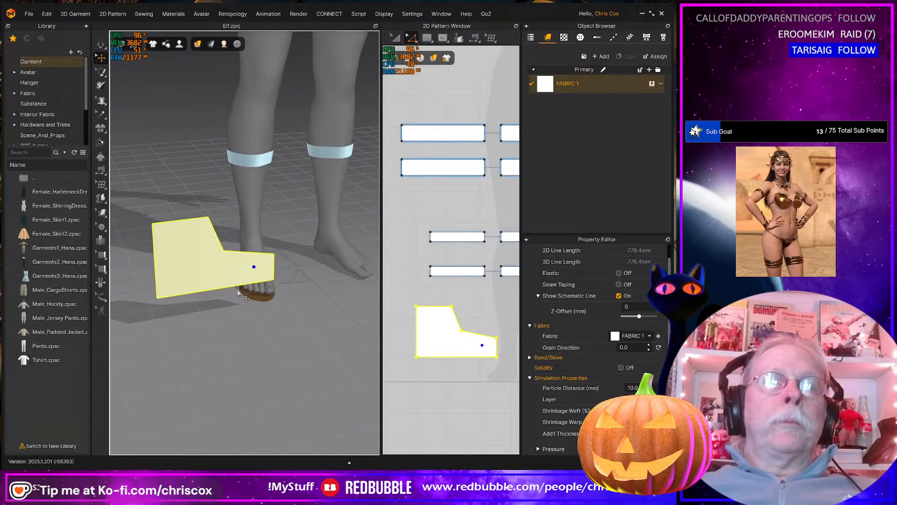
{"action": "scroll", "coordinate": [444, 368], "scroll_direction": "down", "scroll_amount": 3}
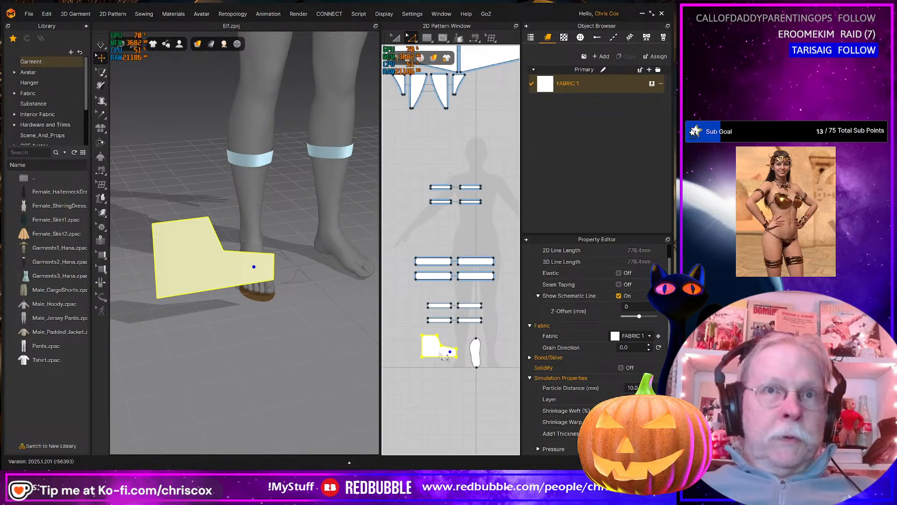
{"action": "key", "text": "a"}
{"action": "left_click", "coordinate": [441, 351]}
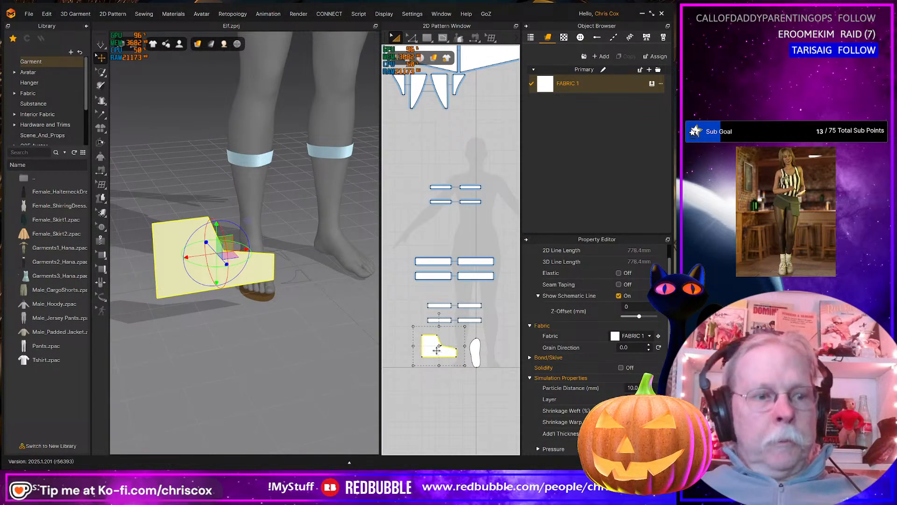
{"action": "key", "text": "ctrl+d"}
{"action": "left_click", "coordinate": [507, 361]}
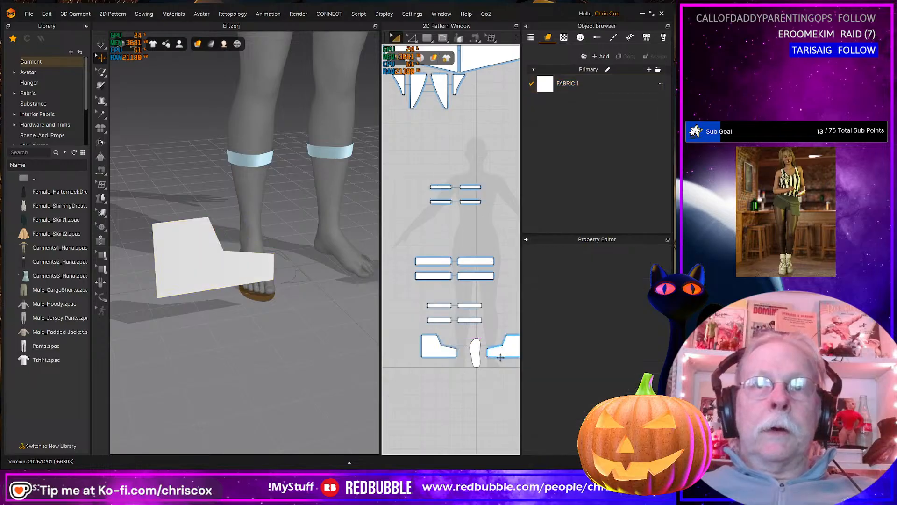
Sew the bottom edges of both side panels to the matching long edges of the sole
{"action": "key", "text": "n"}
{"action": "left_click", "coordinate": [442, 358]}
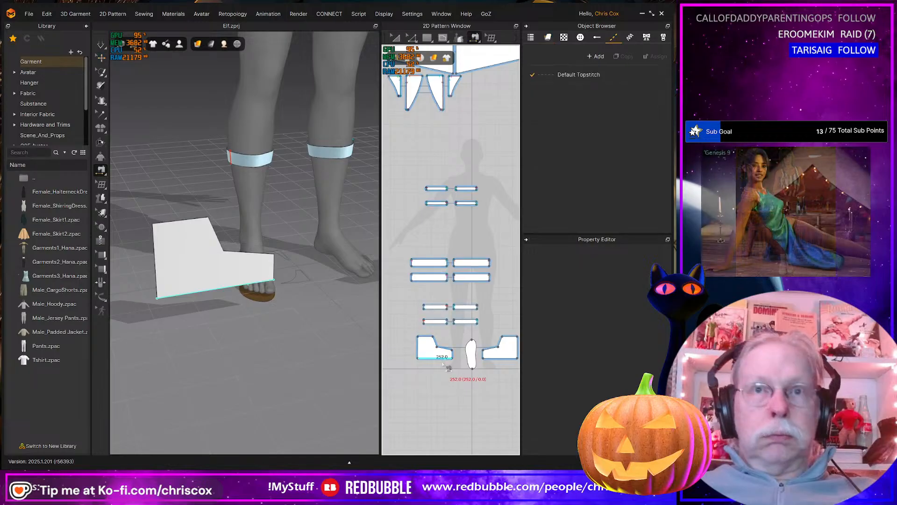
{"action": "left_click", "coordinate": [479, 348]}
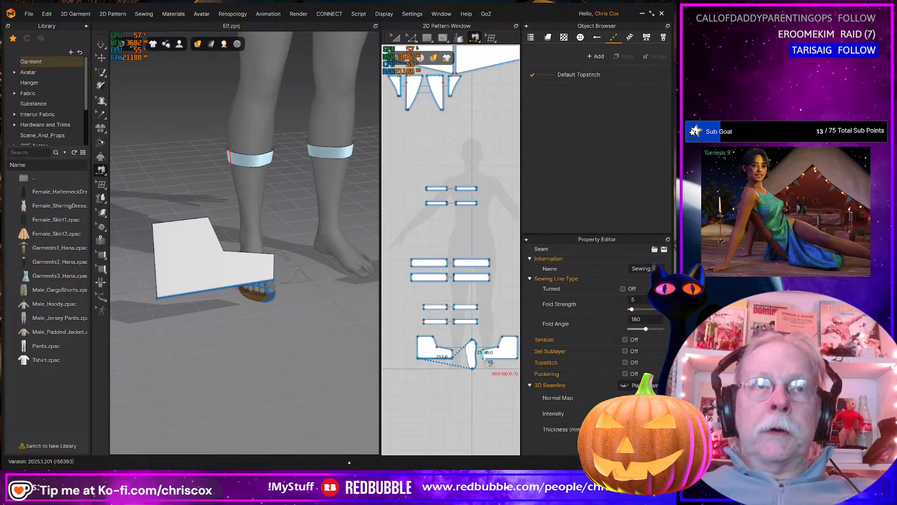
{"action": "key", "text": "ctrl+z"}
{"action": "left_click", "coordinate": [446, 359]}
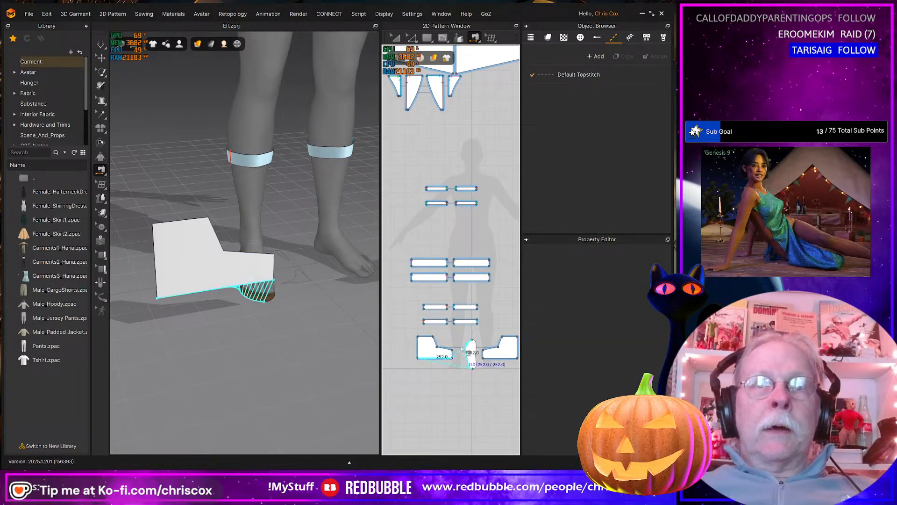
{"action": "left_click", "coordinate": [472, 362]}
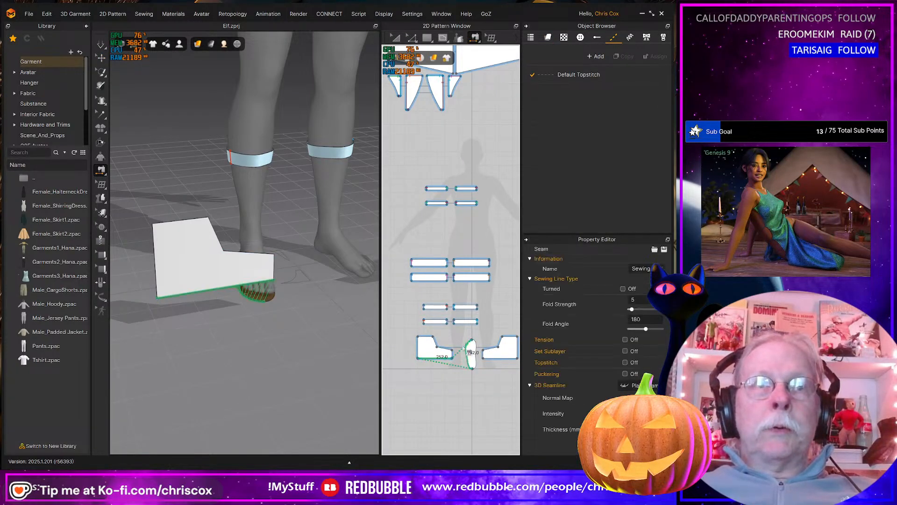
{"action": "left_click", "coordinate": [495, 359]}
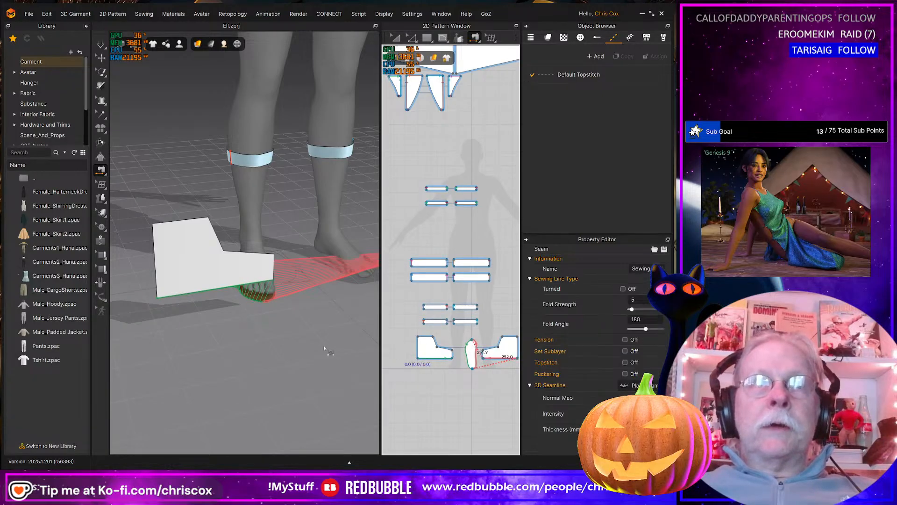
Examine from the front and from below how the seams link both side panels to the sole
{"action": "mouse_move", "coordinate": [324, 346]}
{"action": "right_mouse_down"}
{"action": "mouse_move", "coordinate": [311, 349]}
{"action": "mouse_move", "coordinate": [323, 350]}
{"action": "right_mouse_up"}
{"action": "scroll", "coordinate": [320, 346], "scroll_direction": "down", "scroll_amount": 5}
{"action": "middle_click_drag", "start_coordinate": [309, 343], "coordinate": [296, 368]}
{"action": "key", "text": "q"}
{"action": "left_click", "coordinate": [338, 262]}
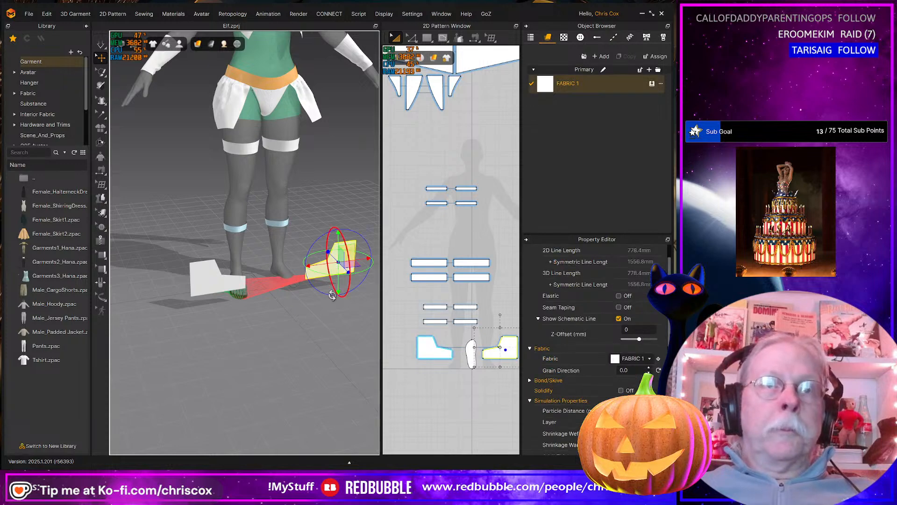
{"action": "right_click_drag", "start_coordinate": [312, 319], "coordinate": [260, 306]}
{"action": "left_click", "coordinate": [238, 302]}
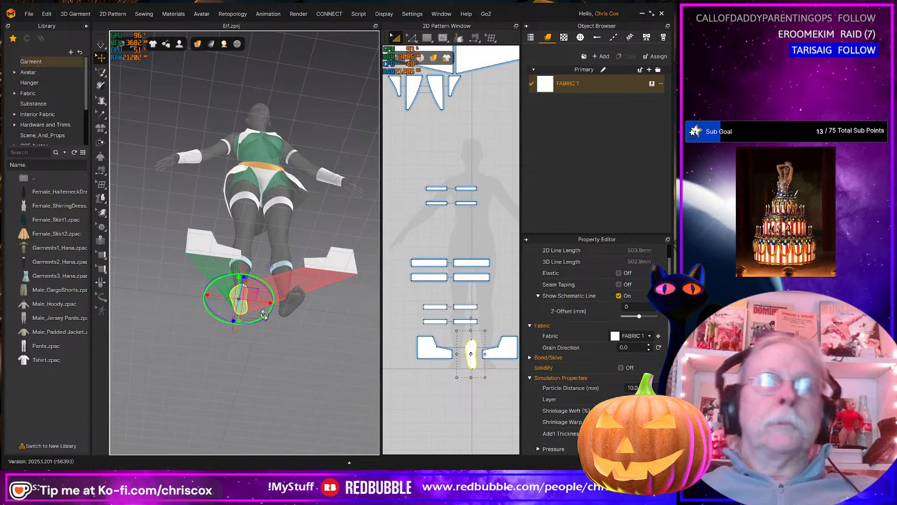
{"action": "right_click_drag", "start_coordinate": [264, 314], "coordinate": [265, 384]}
Rotate the outer side panel to run heel to toe and place it along the outside of the avatar's right foot
{"action": "left_click", "coordinate": [196, 299]}
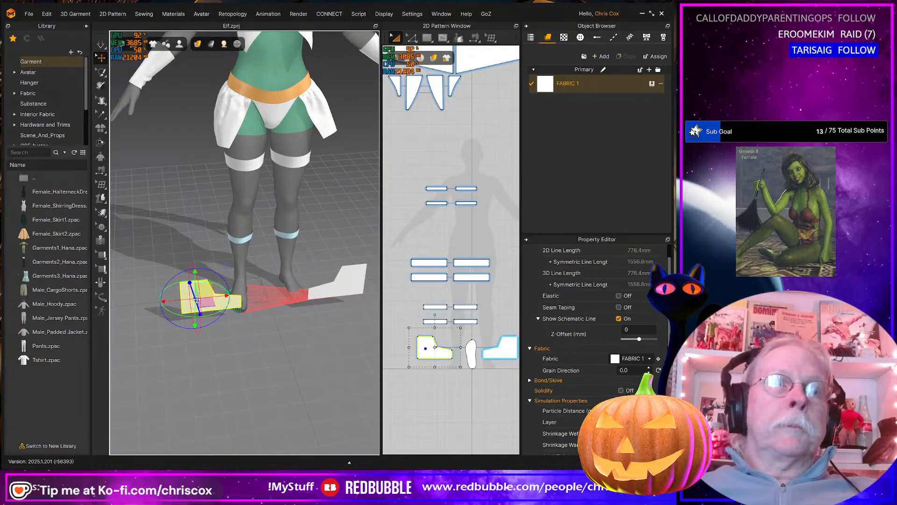
{"action": "left_click_drag", "start_coordinate": [218, 314], "coordinate": [210, 327]}
{"action": "right_click_drag", "start_coordinate": [210, 327], "coordinate": [213, 330]}
{"action": "left_click_drag", "start_coordinate": [212, 329], "coordinate": [215, 306]}
{"action": "right_click_drag", "start_coordinate": [215, 306], "coordinate": [260, 277]}
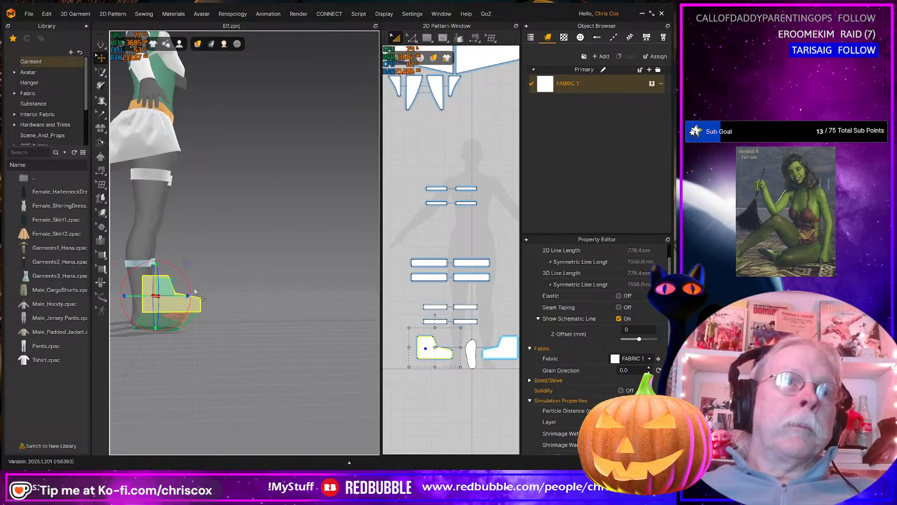
{"action": "left_click_drag", "start_coordinate": [168, 285], "coordinate": [157, 304]}
Rotate the mirrored side panel to run heel to toe and place it between the avatar's feet, along the right foot's inner side
{"action": "right_click_drag", "start_coordinate": [303, 276], "coordinate": [271, 309]}
{"action": "left_click", "coordinate": [274, 287]}
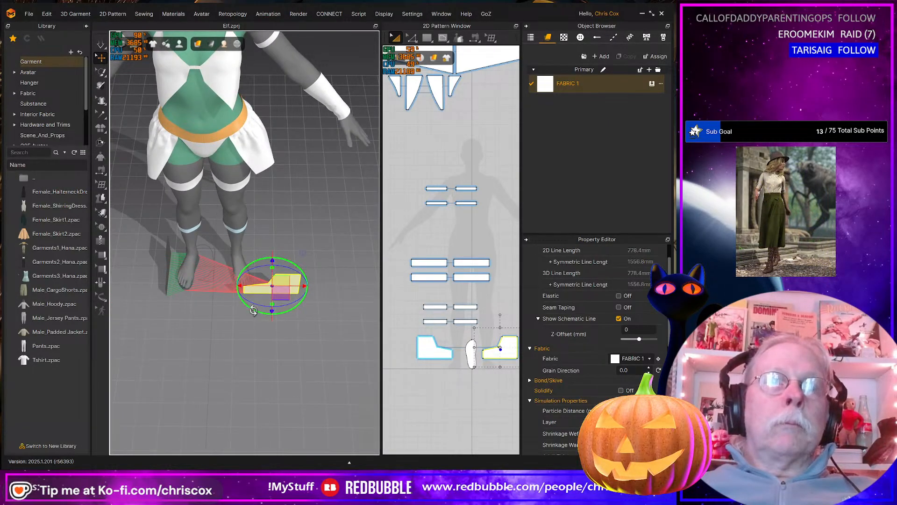
{"action": "left_click_drag", "start_coordinate": [270, 309], "coordinate": [284, 308]}
{"action": "right_click_drag", "start_coordinate": [284, 308], "coordinate": [281, 275]}
{"action": "left_click_drag", "start_coordinate": [281, 275], "coordinate": [216, 294]}
{"action": "right_click_drag", "start_coordinate": [217, 294], "coordinate": [243, 268]}
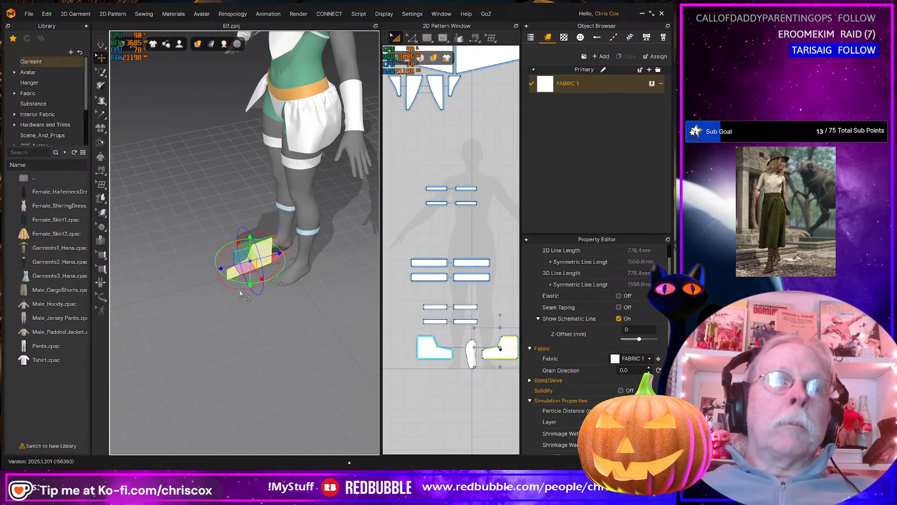
{"action": "left_click_drag", "start_coordinate": [246, 270], "coordinate": [262, 254]}
{"action": "right_click_drag", "start_coordinate": [279, 257], "coordinate": [334, 275]}
Try simulating the shoe with the side panels sewn only to the sole
{"action": "key", "text": "space"}
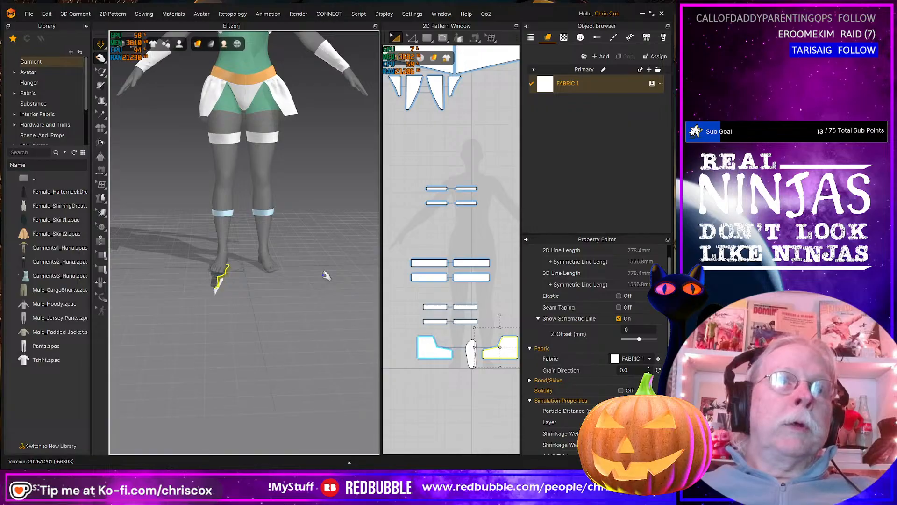
{"action": "key", "text": "ctrl+z"}
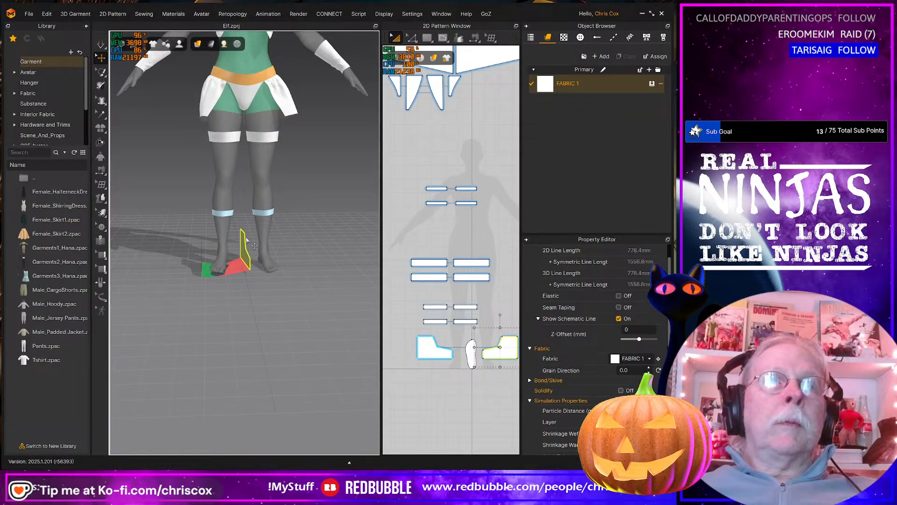
{"action": "scroll", "coordinate": [280, 201], "scroll_direction": "down", "scroll_amount": 3}
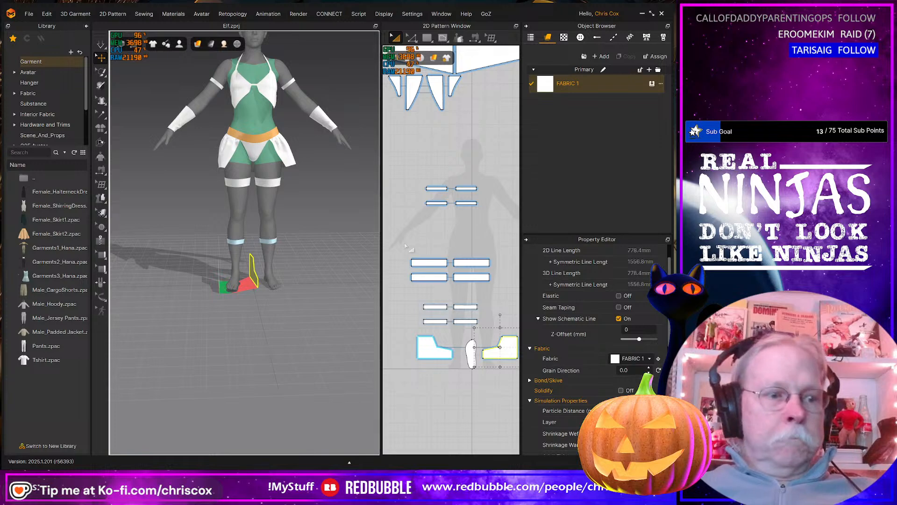
{"action": "left_click_drag", "start_coordinate": [406, 246], "coordinate": [501, 295]}
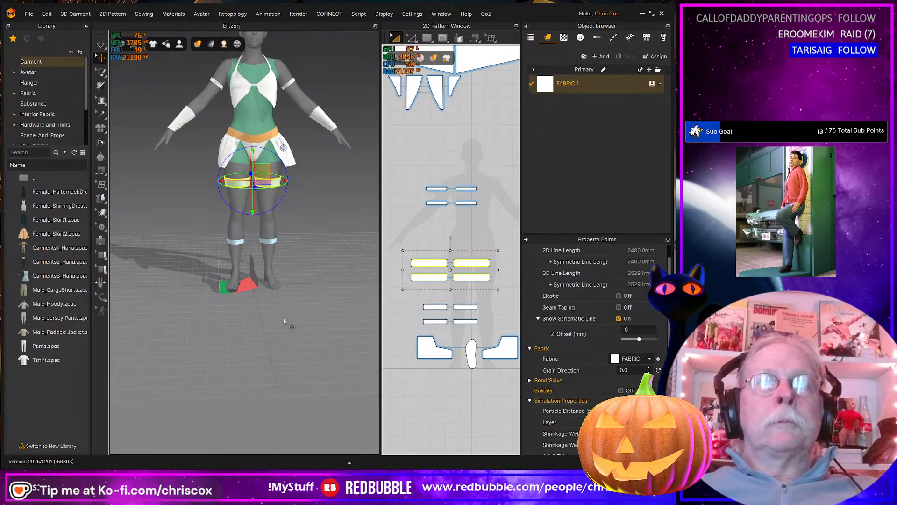
Sew the two side panels together along their steep front ankle edges and their heel edges, and simulate the shoe onto the foot
{"action": "scroll", "coordinate": [276, 327], "scroll_direction": "up", "scroll_amount": 5}
{"action": "right_click_drag", "start_coordinate": [254, 340], "coordinate": [354, 330]}
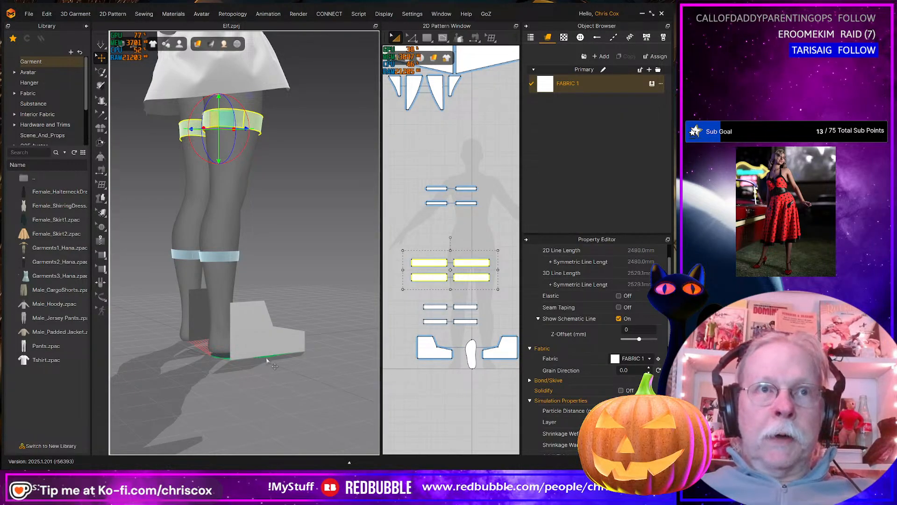
{"action": "key", "text": "b"}
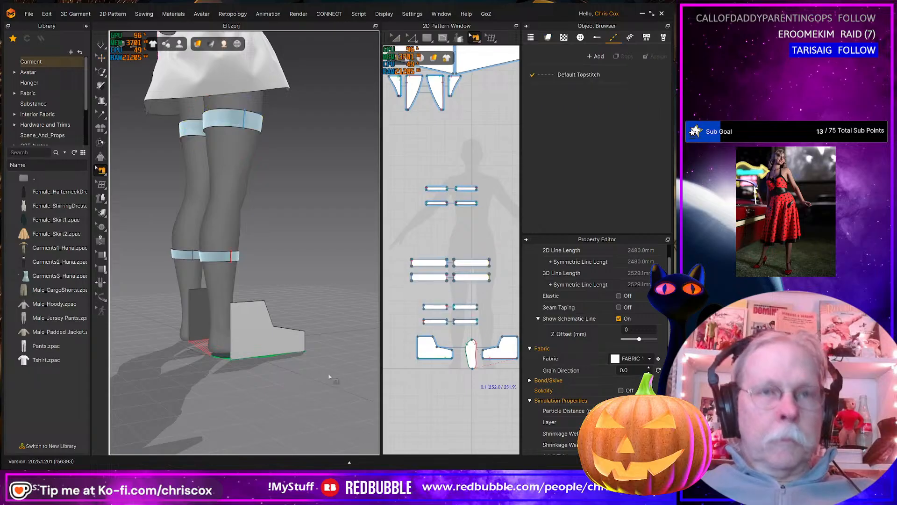
{"action": "left_click", "coordinate": [436, 337]}
{"action": "left_click", "coordinate": [514, 338]}
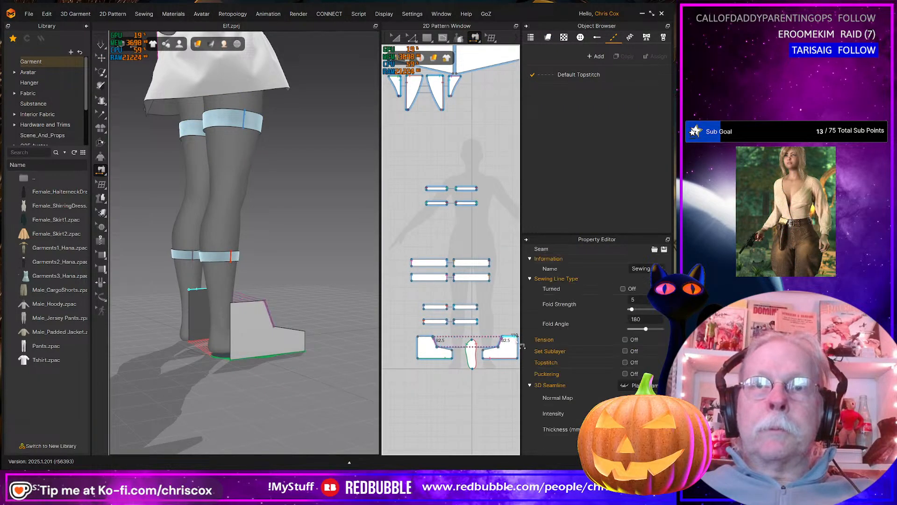
{"action": "left_click", "coordinate": [518, 346]}
{"action": "left_click", "coordinate": [418, 347]}
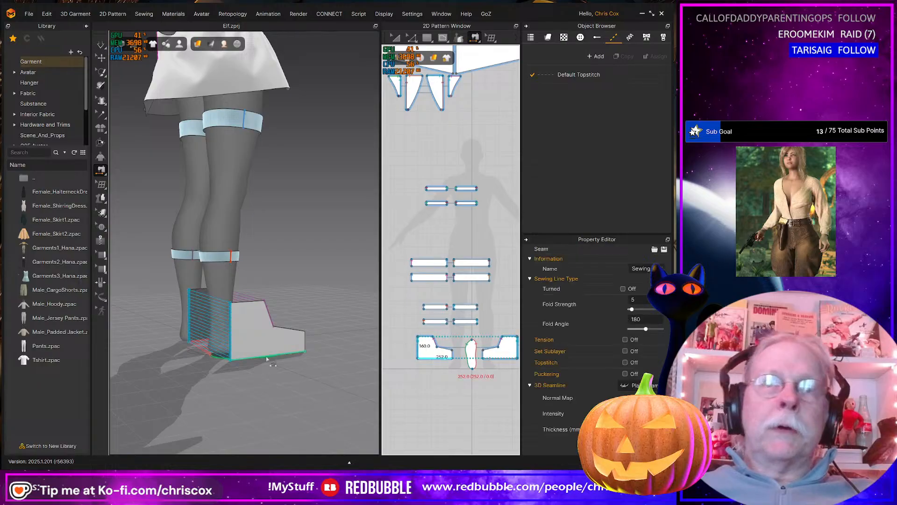
{"action": "key", "text": "space"}
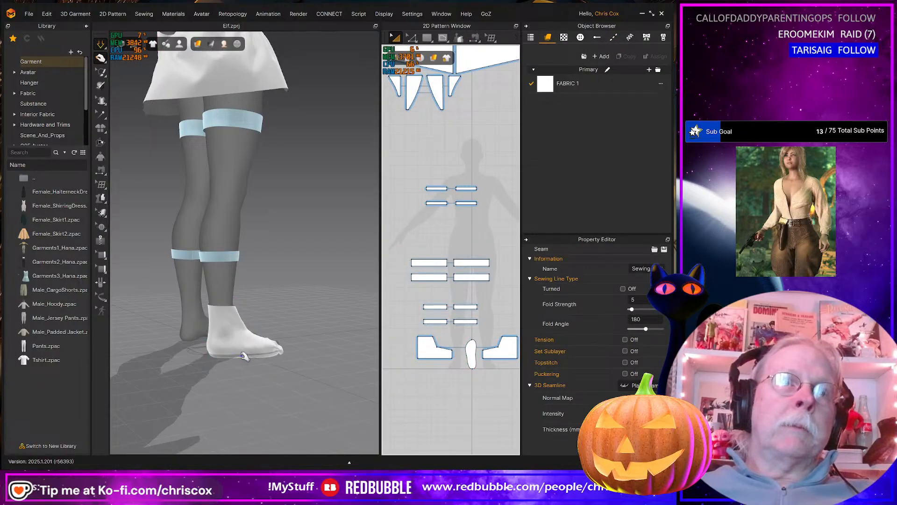
{"action": "right_click_drag", "start_coordinate": [320, 364], "coordinate": [257, 369]}
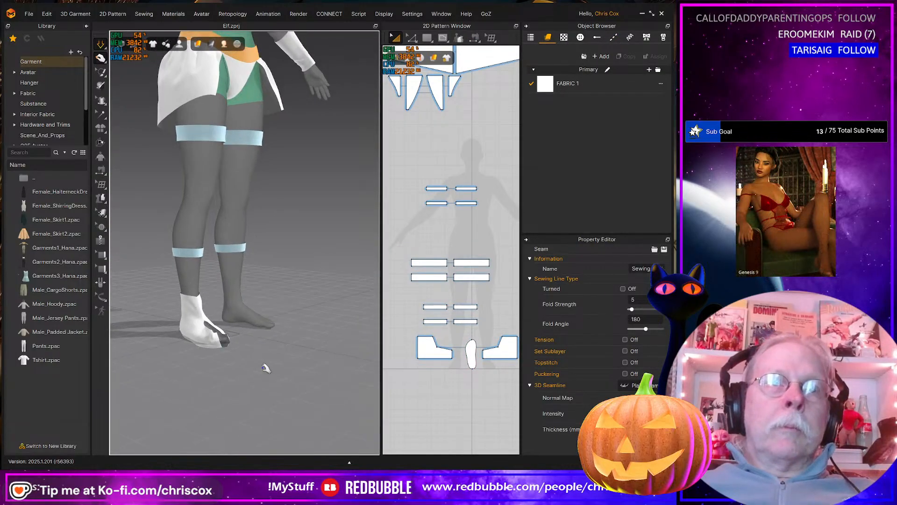
Sew the side panels together along their sloped upper edges and 60 mm toe-end edges, and simulate the closed shoe
{"action": "key", "text": "n"}
{"action": "scroll", "coordinate": [445, 378], "scroll_direction": "up", "scroll_amount": 6}
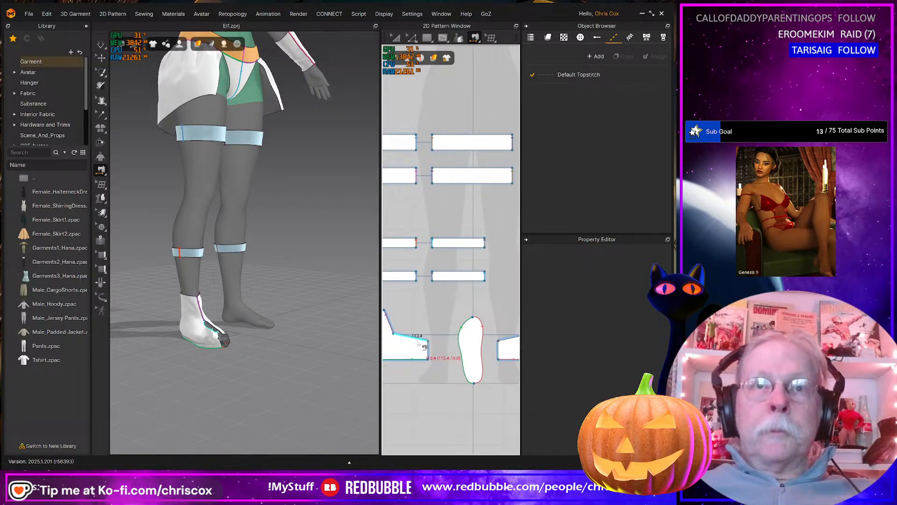
{"action": "left_click", "coordinate": [489, 344]}
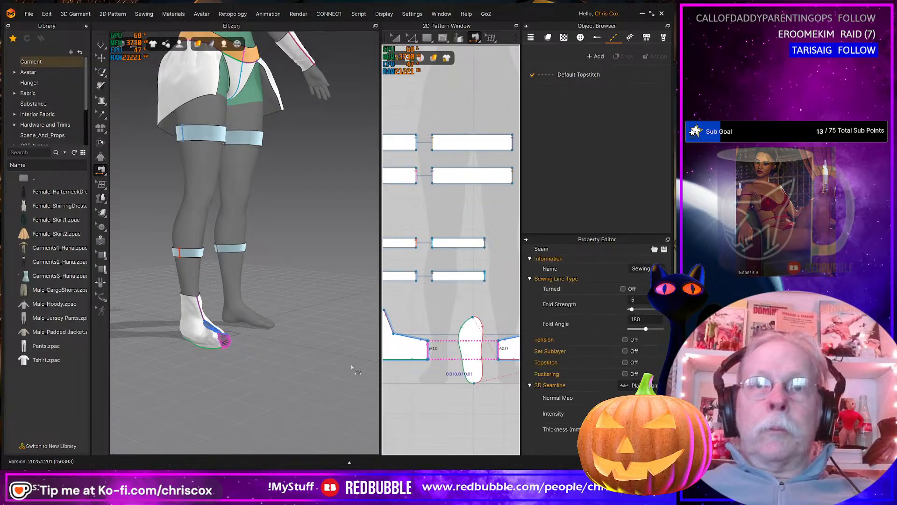
{"action": "key", "text": "a"}
{"action": "right_click_drag", "start_coordinate": [273, 365], "coordinate": [306, 360]}
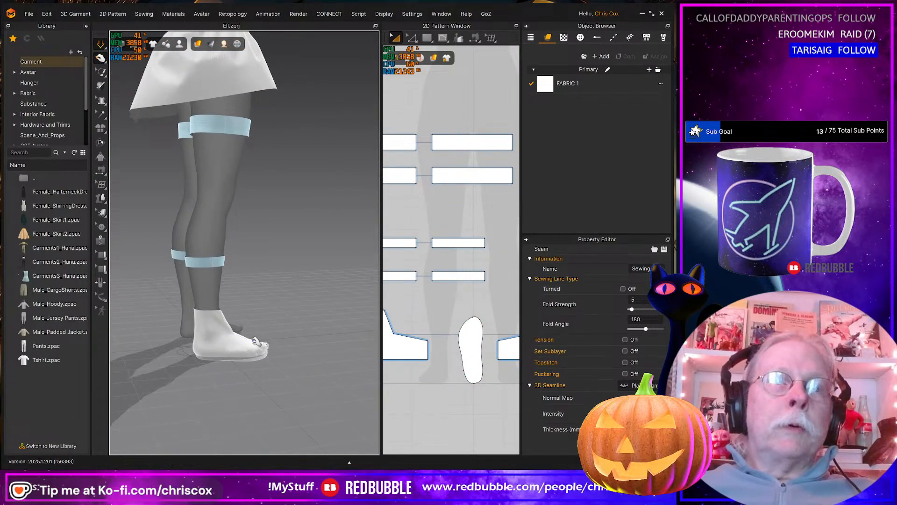
Tug the side panel fabric at the toes and heel during simulation to settle the shoe over the foot
{"action": "scroll", "coordinate": [254, 345], "scroll_direction": "up", "scroll_amount": 6}
{"action": "middle_click_drag", "start_coordinate": [261, 336], "coordinate": [282, 281]}
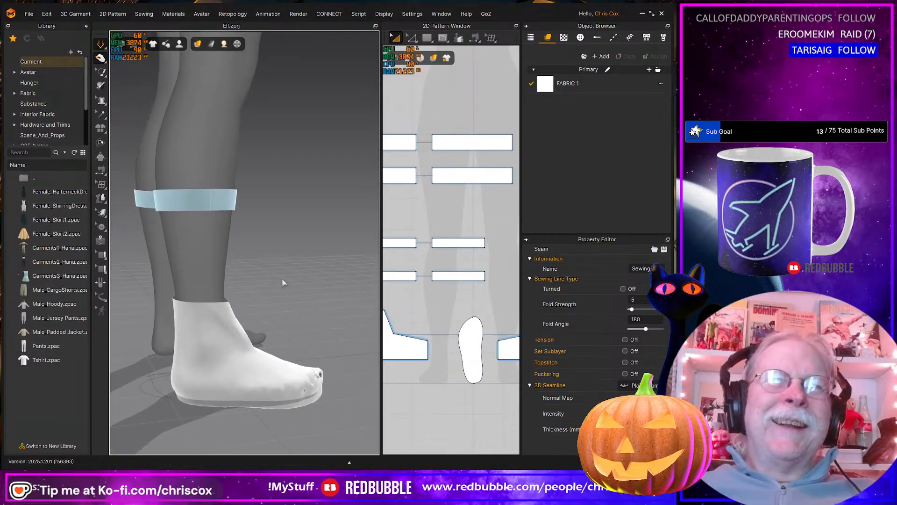
{"action": "right_click_drag", "start_coordinate": [282, 280], "coordinate": [256, 327]}
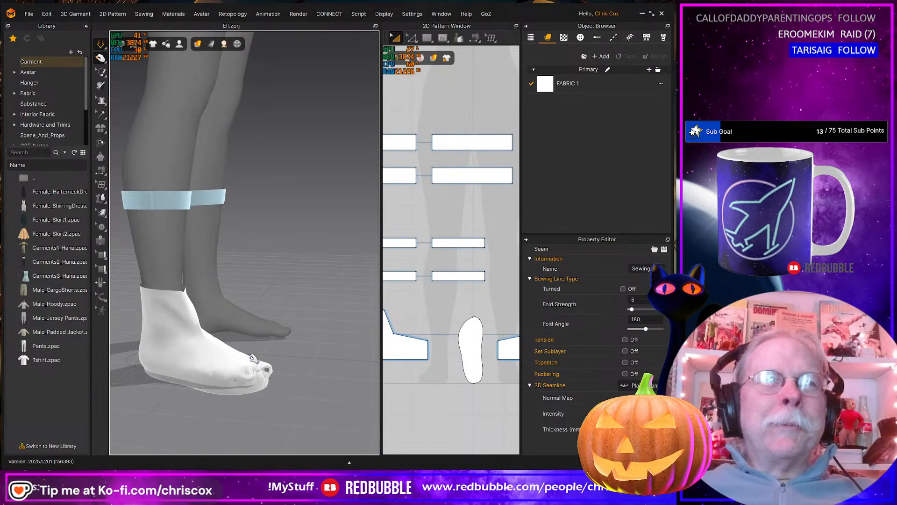
{"action": "left_click", "coordinate": [264, 369]}
{"action": "right_click_drag", "start_coordinate": [300, 367], "coordinate": [379, 379]}
{"action": "left_click", "coordinate": [253, 389]}
{"action": "right_click_drag", "start_coordinate": [444, 374], "coordinate": [485, 401]}
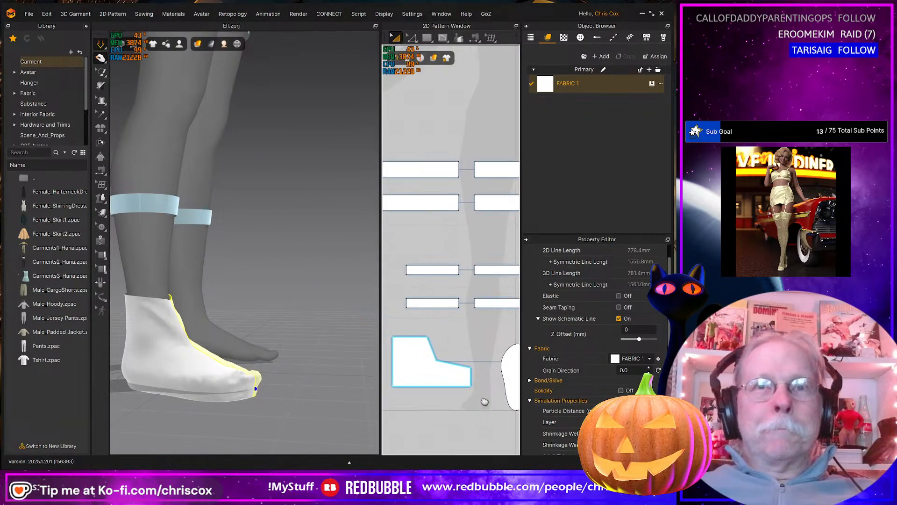
{"action": "mouse_move", "coordinate": [175, 303]}
{"action": "right_mouse_down"}
{"action": "mouse_move", "coordinate": [187, 307]}
{"action": "mouse_move", "coordinate": [173, 304]}
{"action": "right_mouse_up"}
{"action": "left_click", "coordinate": [167, 305]}
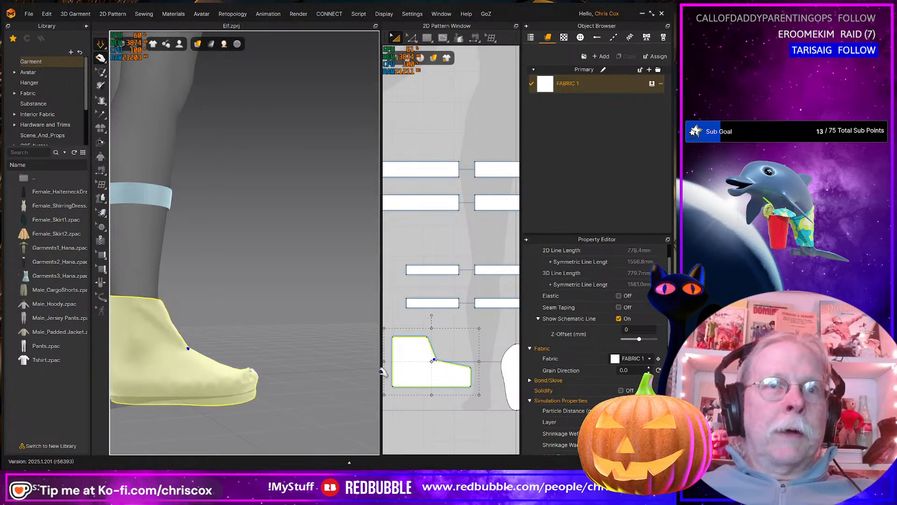
{"action": "right_click_drag", "start_coordinate": [240, 373], "coordinate": [319, 366]}
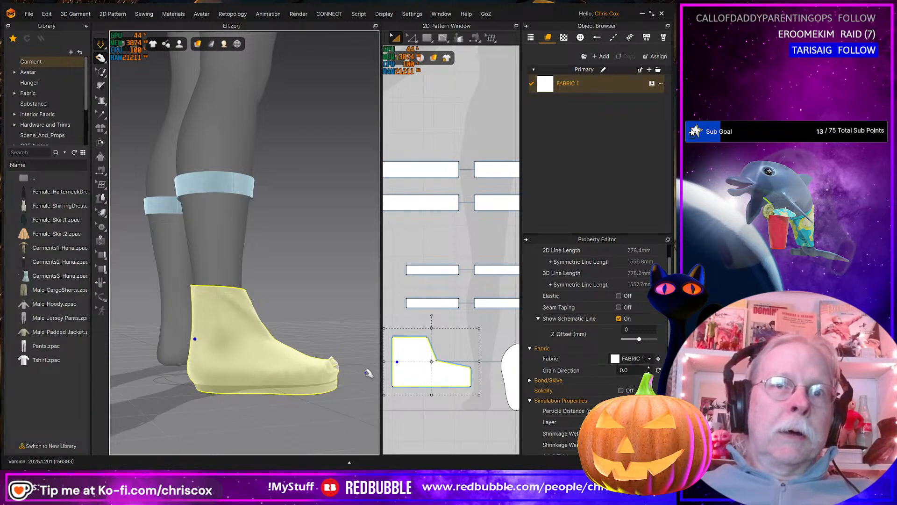
{"action": "right_click_drag", "start_coordinate": [366, 370], "coordinate": [304, 368]}
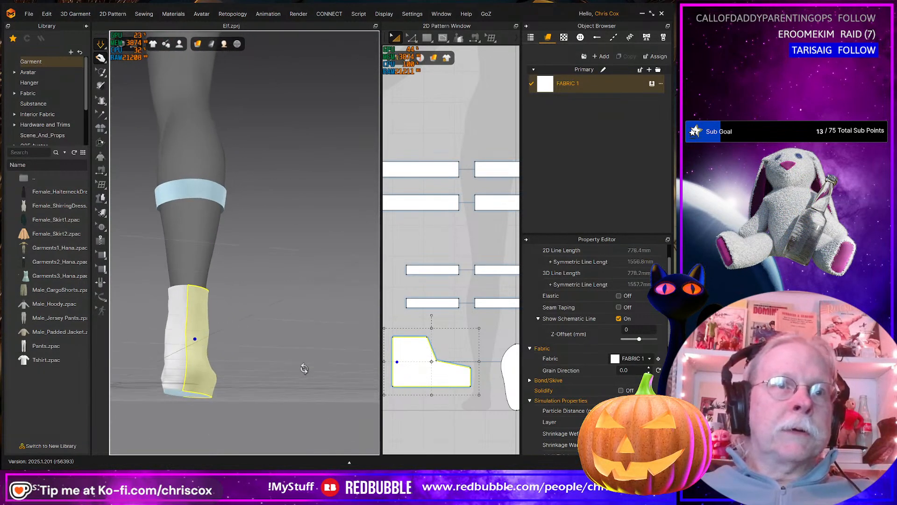
Solidify the shoe's sole pattern
{"action": "left_click", "coordinate": [204, 398]}
{"action": "right_click_drag", "start_coordinate": [232, 407], "coordinate": [86, 401]}
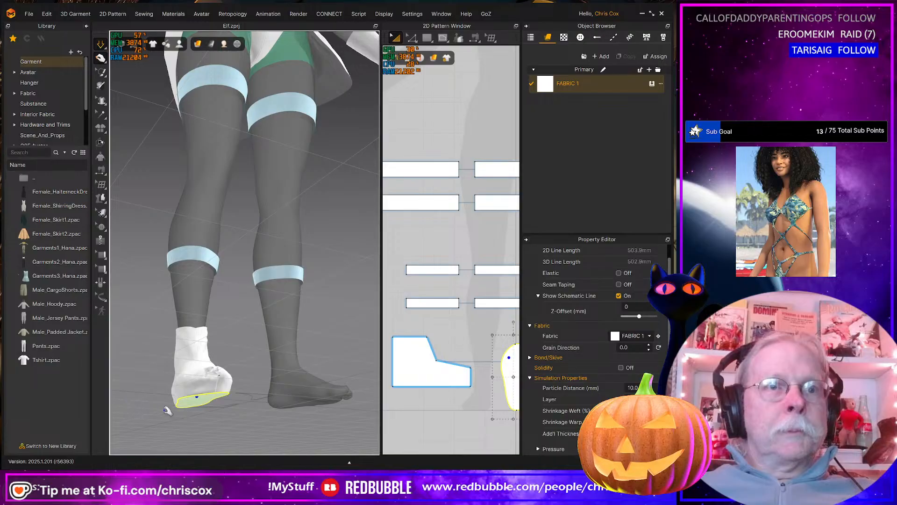
{"action": "right_click_drag", "start_coordinate": [180, 416], "coordinate": [174, 411]}
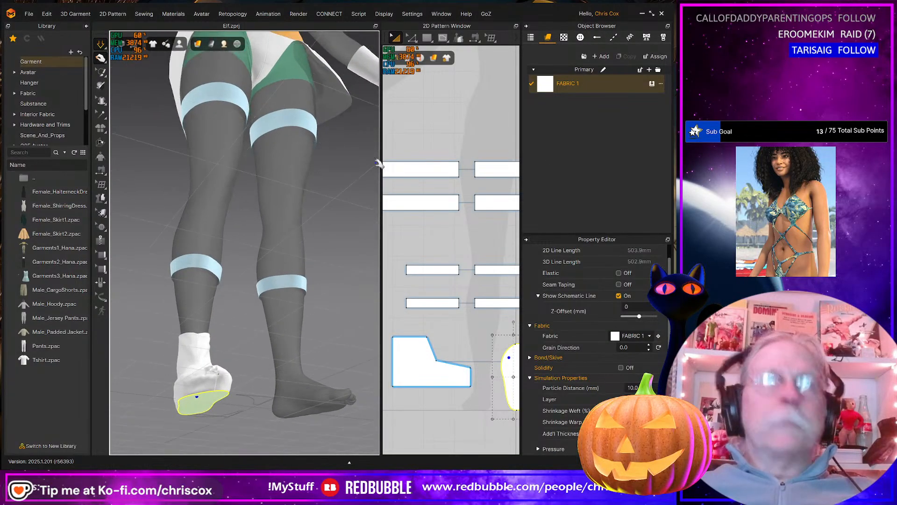
{"action": "right_click", "coordinate": [198, 405]}
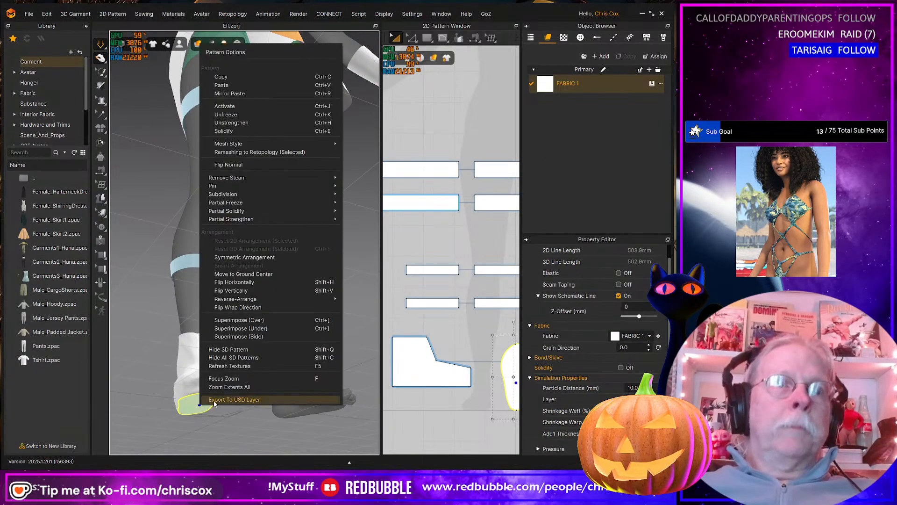
{"action": "left_click", "coordinate": [242, 130]}
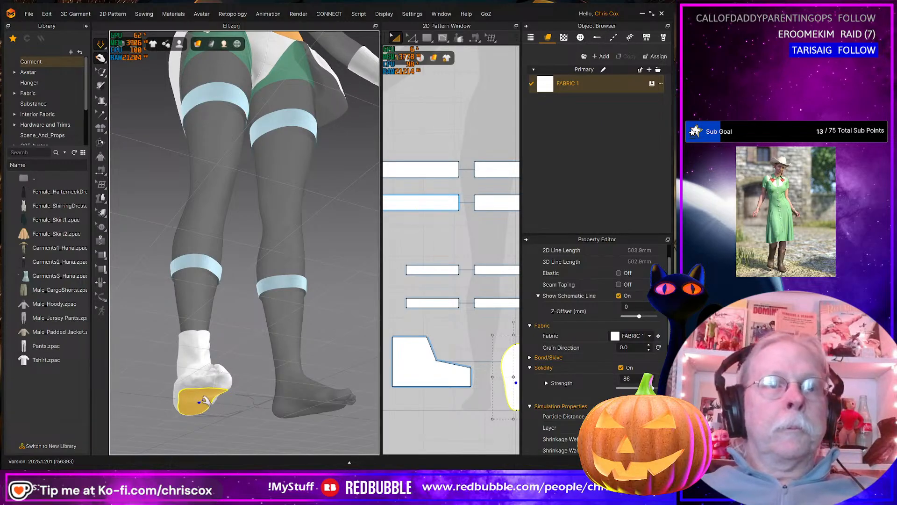
Pull the side panels into place around the toes and along the solidified sole while the shoe simulates
{"action": "right_click_drag", "start_coordinate": [202, 406], "coordinate": [152, 383]}
{"action": "left_click", "coordinate": [144, 377]}
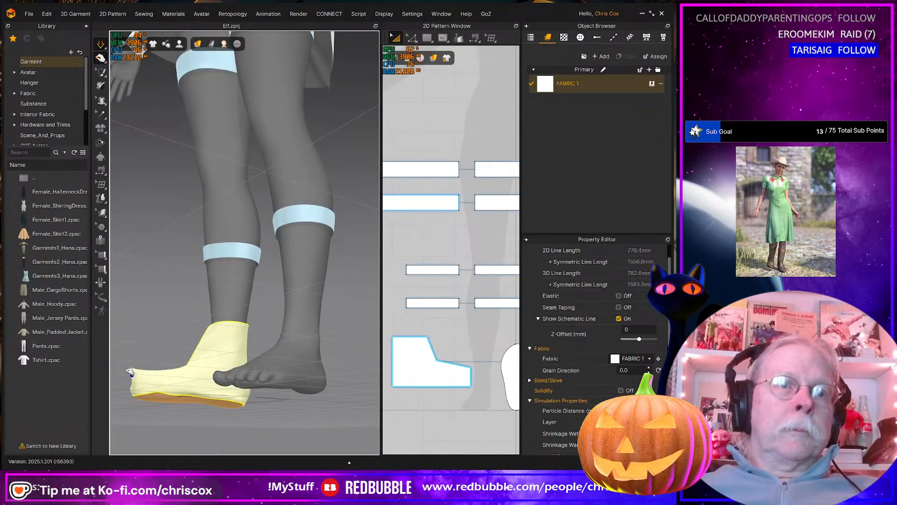
{"action": "right_click_drag", "start_coordinate": [150, 379], "coordinate": [233, 365]}
{"action": "left_click", "coordinate": [146, 385]}
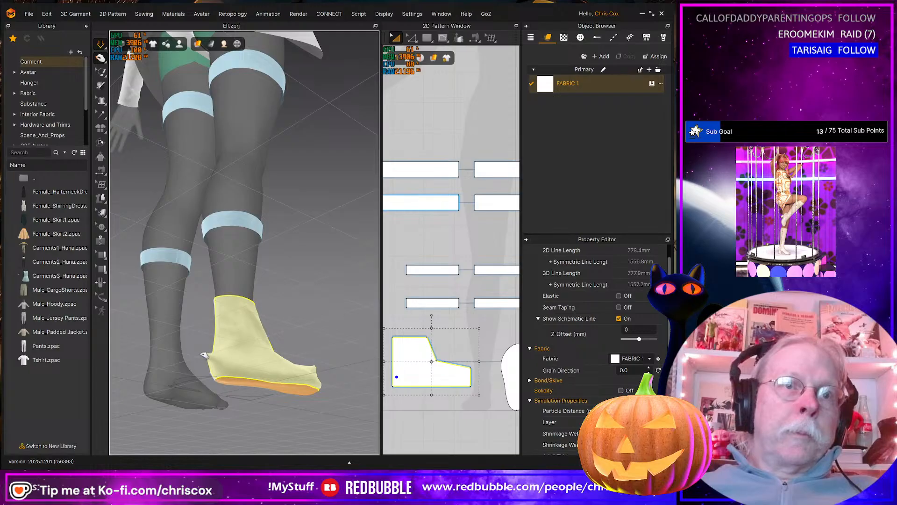
{"action": "left_click", "coordinate": [242, 381]}
{"action": "right_click_drag", "start_coordinate": [200, 402], "coordinate": [230, 422]}
{"action": "right_click_drag", "start_coordinate": [294, 392], "coordinate": [315, 381]}
{"action": "left_click", "coordinate": [250, 364]}
{"action": "left_click", "coordinate": [286, 363]}
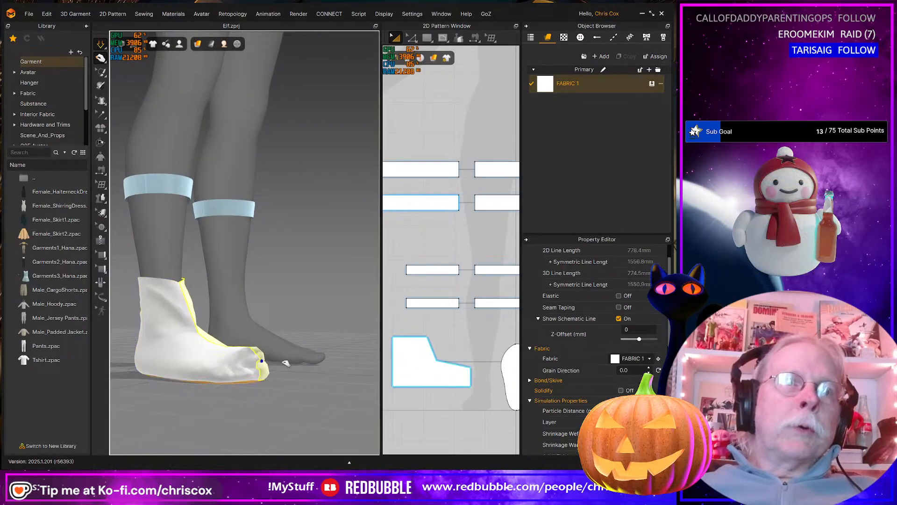
Set the additional collision thickness of both mirrored side panels to 8 mm
{"action": "left_click", "coordinate": [260, 369]}
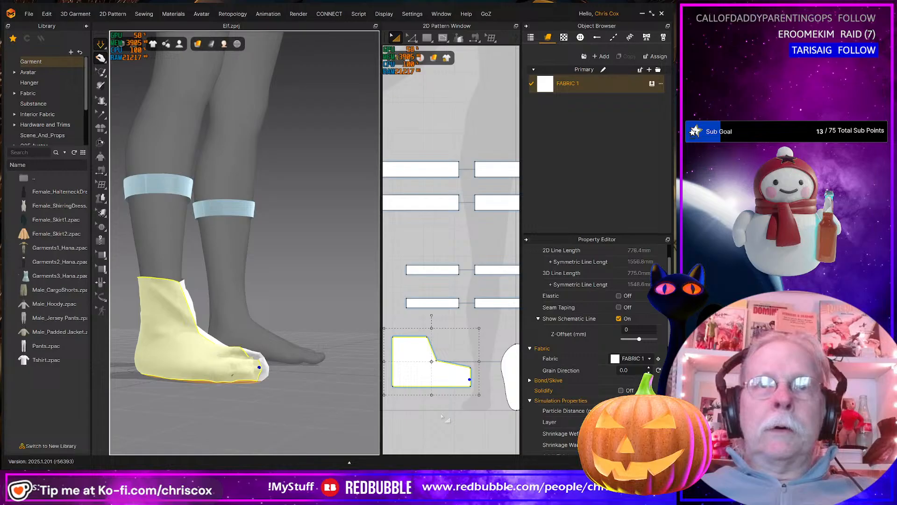
{"action": "scroll", "coordinate": [442, 415], "scroll_direction": "down", "scroll_amount": 3}
{"action": "middle_click_drag", "start_coordinate": [464, 412], "coordinate": [418, 412]}
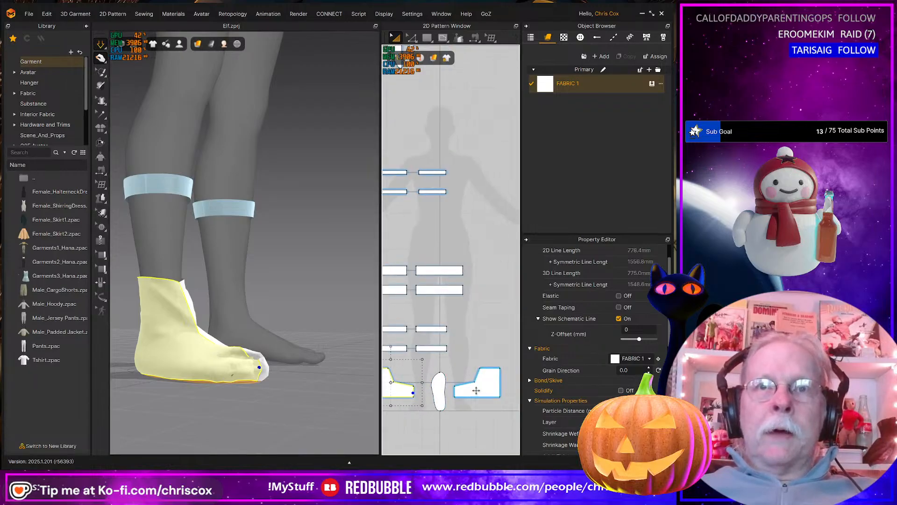
{"action": "scroll", "coordinate": [643, 348], "scroll_direction": "down", "scroll_amount": 3}
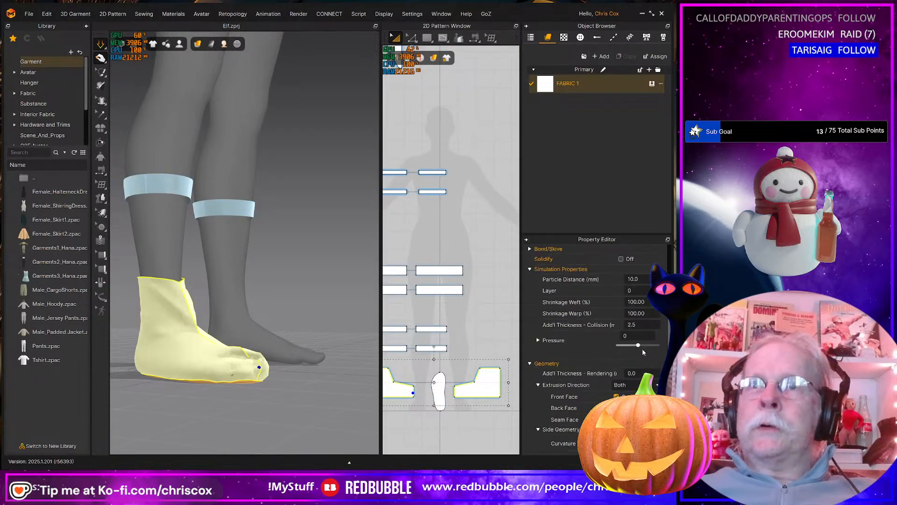
{"action": "left_click", "coordinate": [643, 323]}
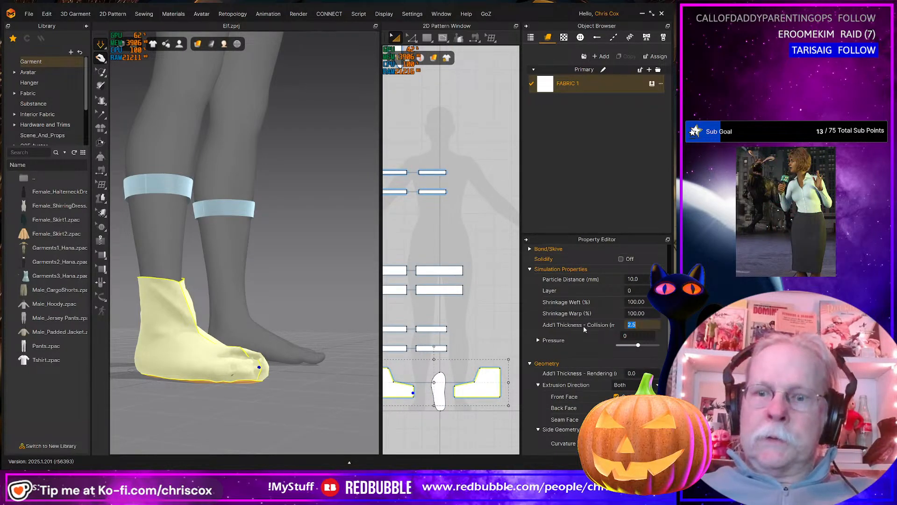
{"action": "type", "text": "8"}
{"action": "key", "text": "Return"}
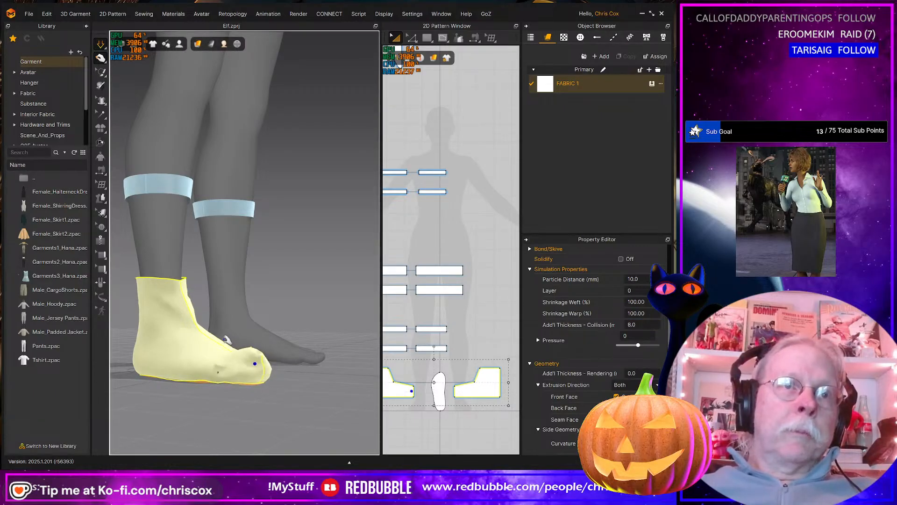
Strengthen both side panels and tug the fabric at the toe tip to check its fit
{"action": "right_click_drag", "start_coordinate": [222, 356], "coordinate": [221, 351]}
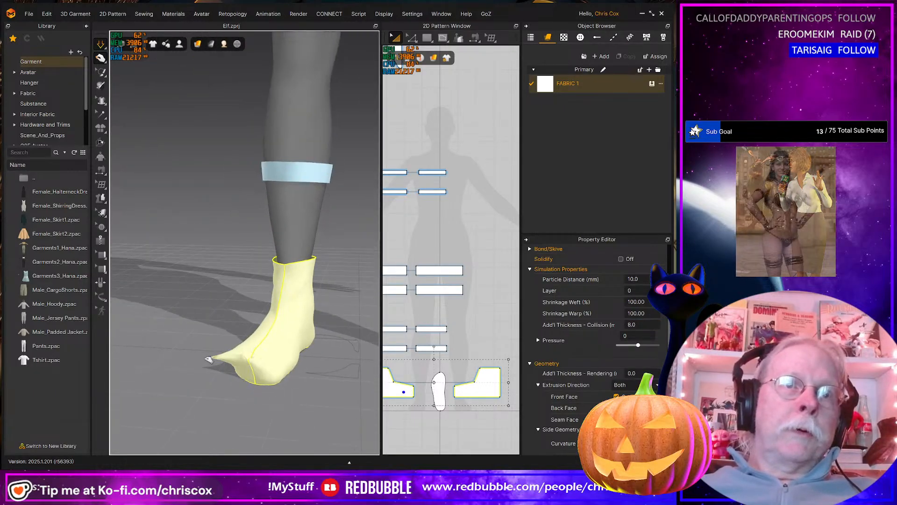
{"action": "key", "text": "ctrl+h"}
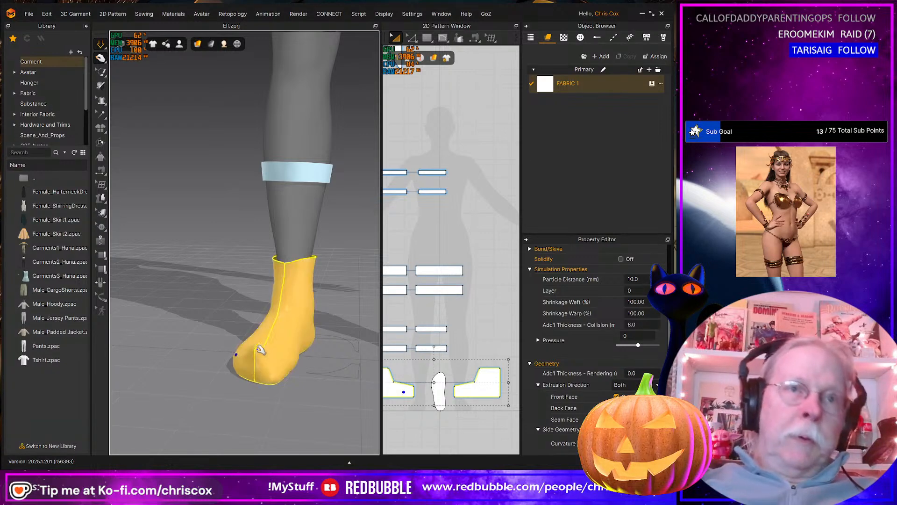
{"action": "right_click_drag", "start_coordinate": [261, 351], "coordinate": [224, 367]}
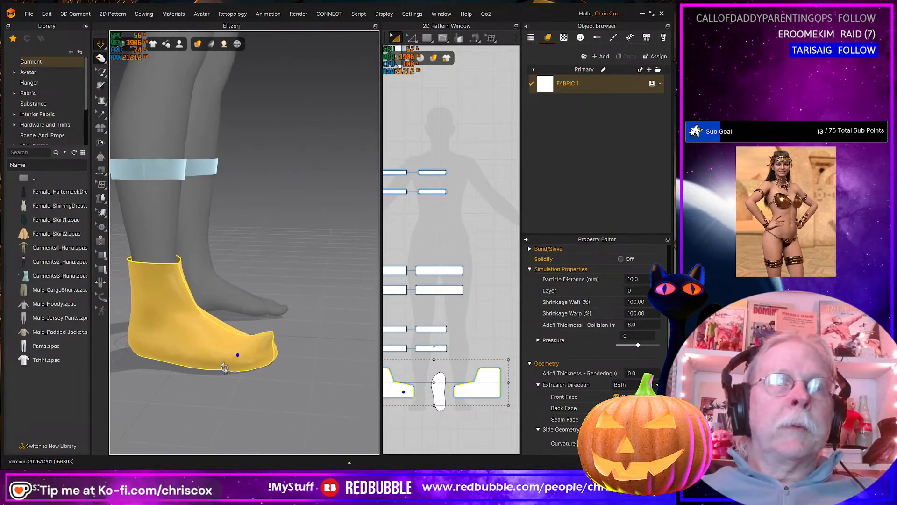
{"action": "left_click_drag", "start_coordinate": [264, 340], "coordinate": [274, 338]}
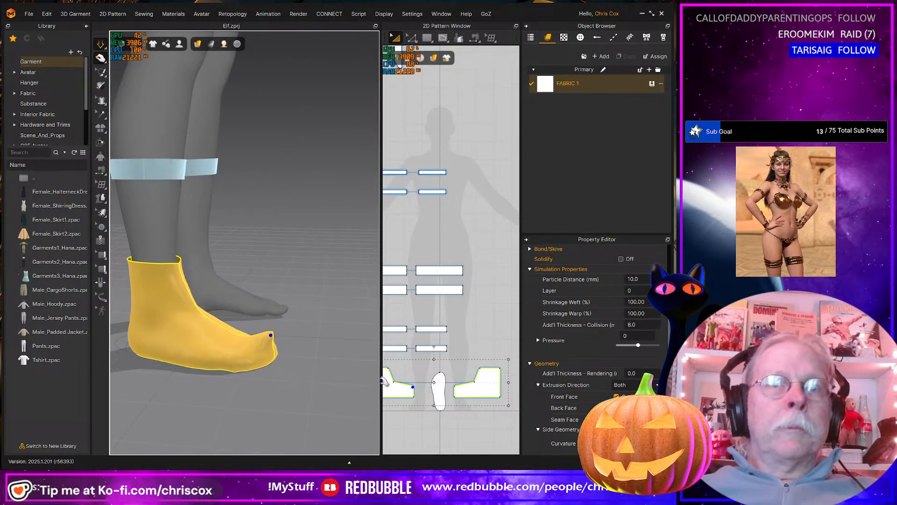
Move the upper toe corner of the side panel down and slightly outward to lower the toe end, and simulate the shoe
{"action": "scroll", "coordinate": [449, 410], "scroll_direction": "up", "scroll_amount": 3}
{"action": "right_click_drag", "start_coordinate": [298, 416], "coordinate": [333, 392]}
{"action": "scroll", "coordinate": [426, 405], "scroll_direction": "up", "scroll_amount": 3}
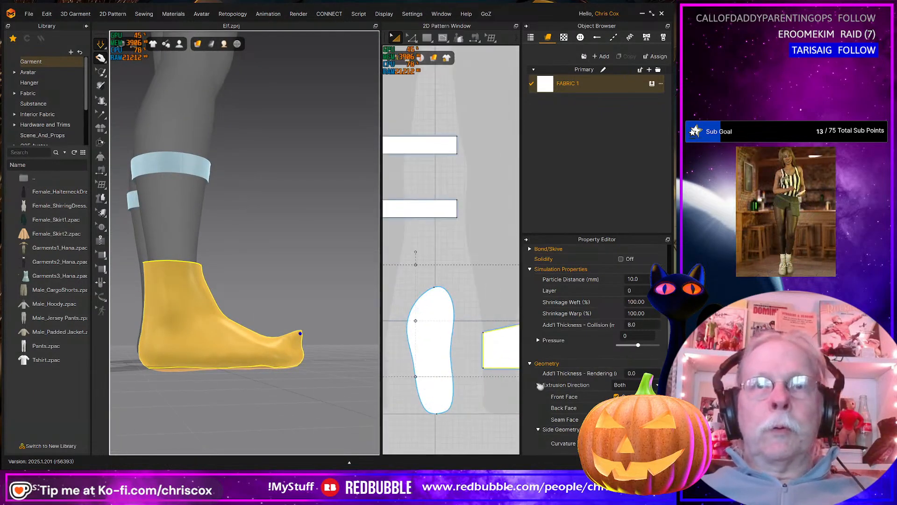
{"action": "middle_click_drag", "start_coordinate": [389, 383], "coordinate": [489, 387]}
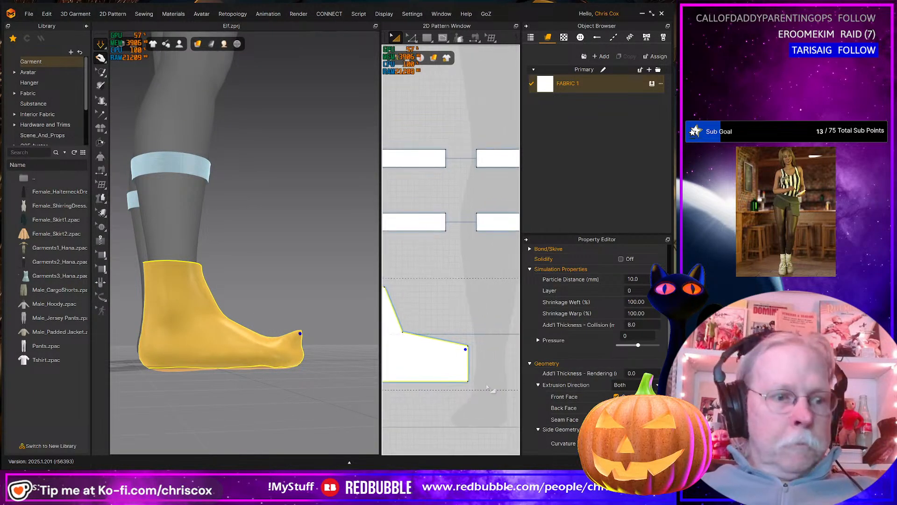
{"action": "key", "text": "z"}
{"action": "left_click", "coordinate": [476, 352]}
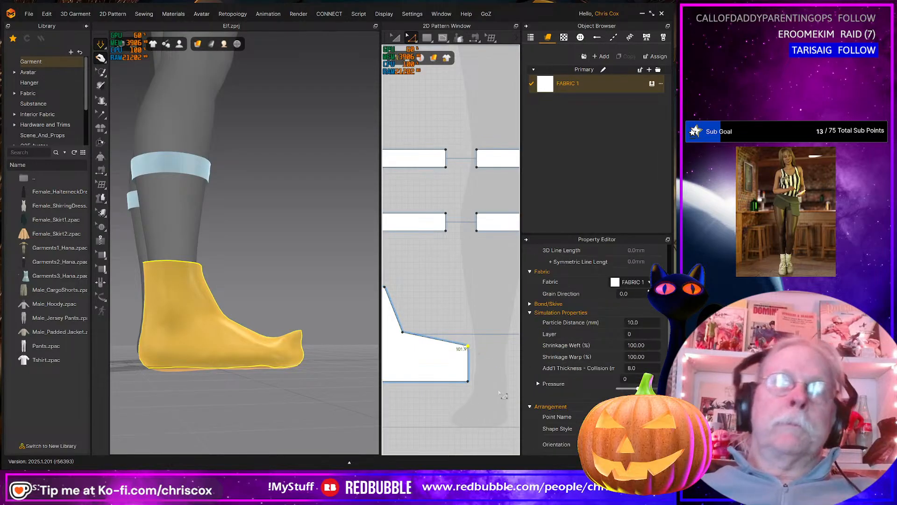
{"action": "key", "text": "ctrl+z"}
{"action": "key", "text": "ctrl+z"}
{"action": "key", "text": "ctrl+z"}
{"action": "key", "text": "ctrl+z"}
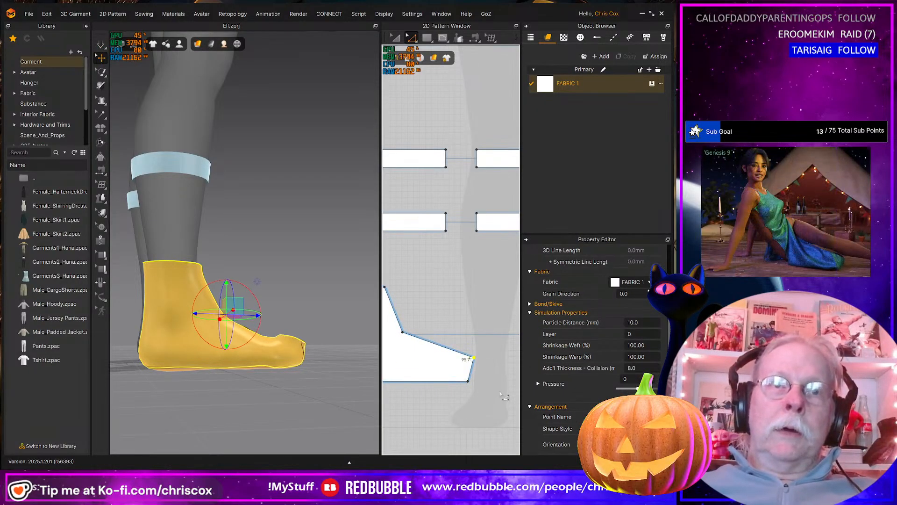
{"action": "key", "text": "ctrl+z"}
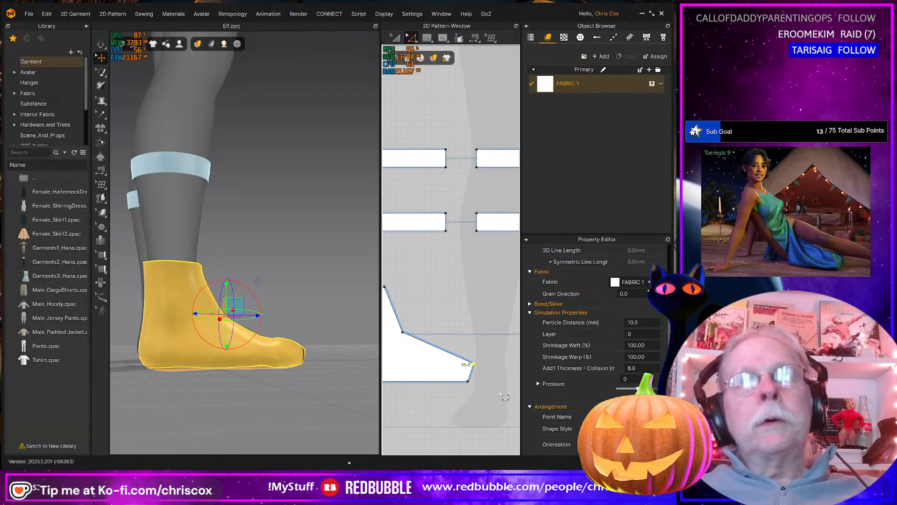
{"action": "mouse_move", "coordinate": [300, 362]}
{"action": "right_mouse_down"}
{"action": "mouse_move", "coordinate": [246, 394]}
{"action": "mouse_move", "coordinate": [309, 365]}
{"action": "right_mouse_up"}
{"action": "key", "text": "space"}
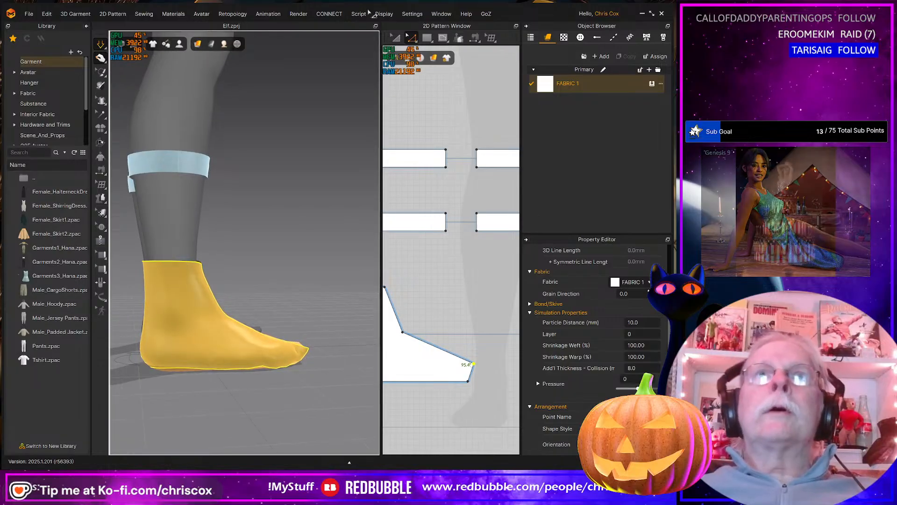
Round the side panel's upper toe corner with Smooth Curve and simulate the shoe with the rounded toe
{"action": "left_click", "coordinate": [413, 38]}
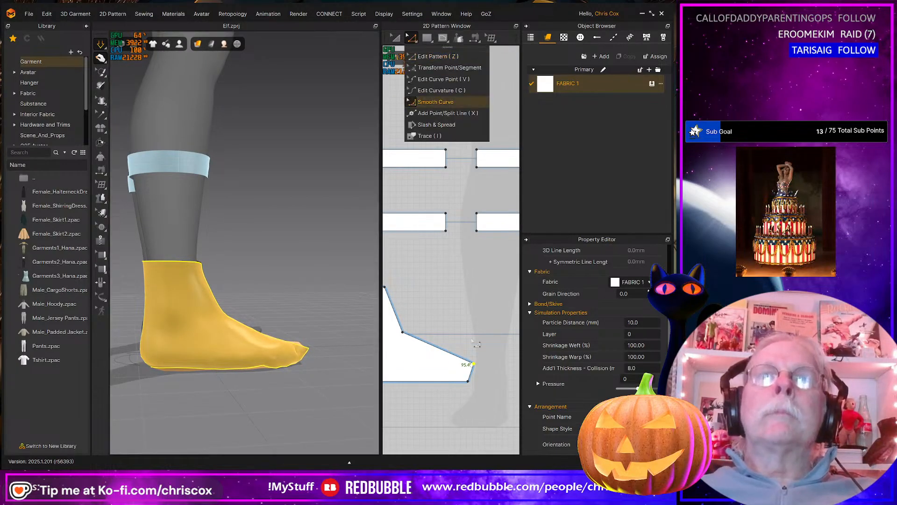
{"action": "left_click", "coordinate": [433, 101]}
{"action": "left_click", "coordinate": [473, 363]}
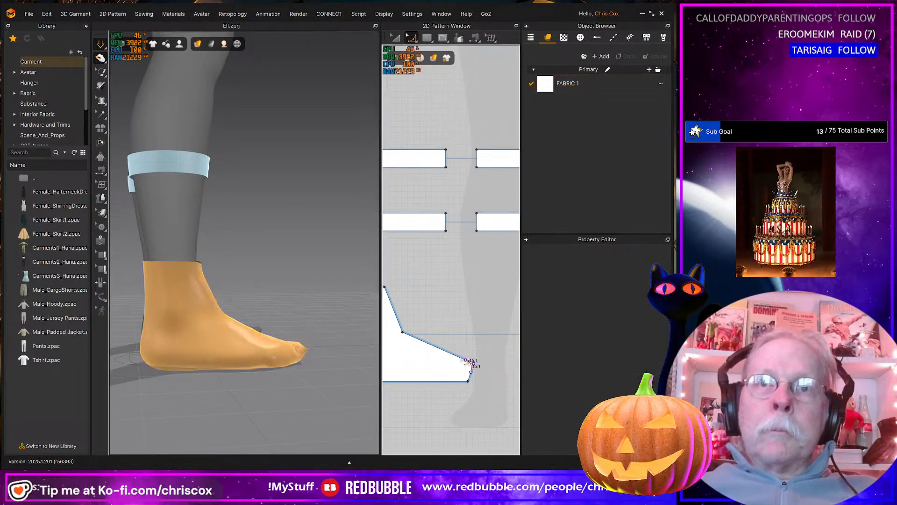
{"action": "left_click_drag", "start_coordinate": [463, 360], "coordinate": [464, 360]}
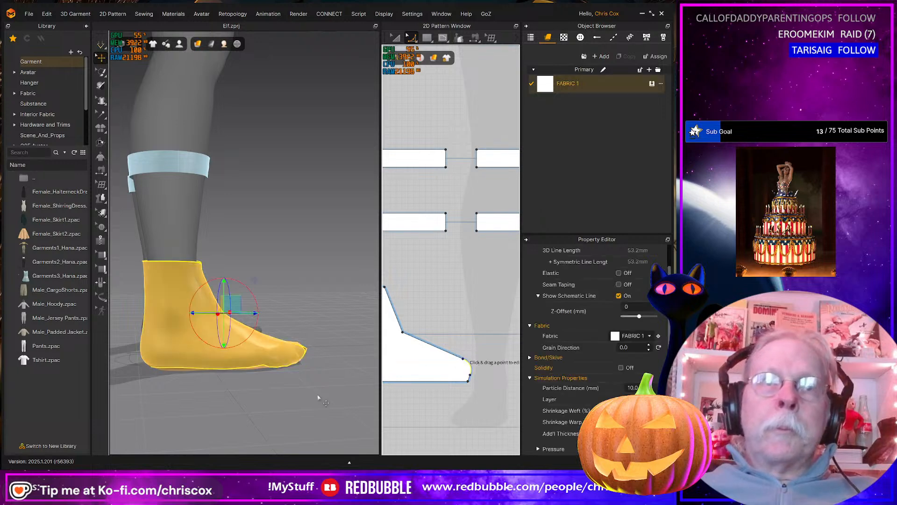
{"action": "right_click_drag", "start_coordinate": [318, 397], "coordinate": [261, 397]}
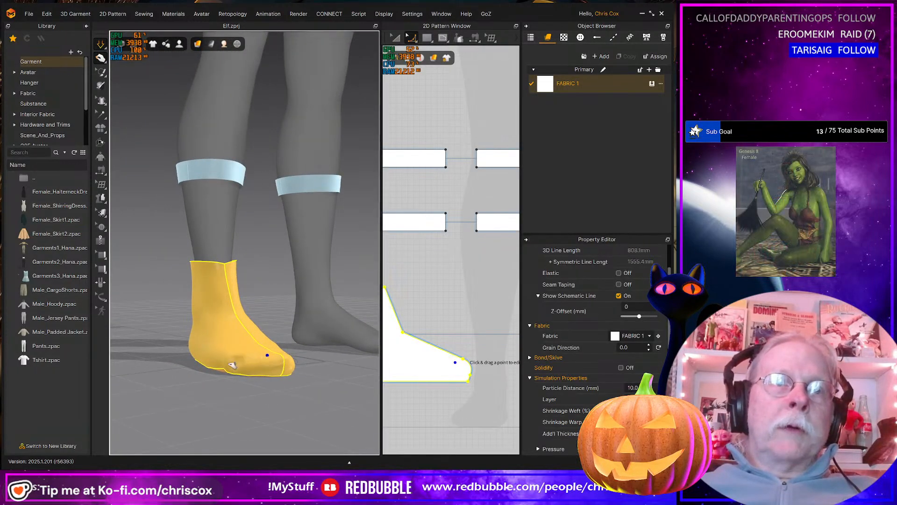
{"action": "right_click_drag", "start_coordinate": [236, 360], "coordinate": [255, 320]}
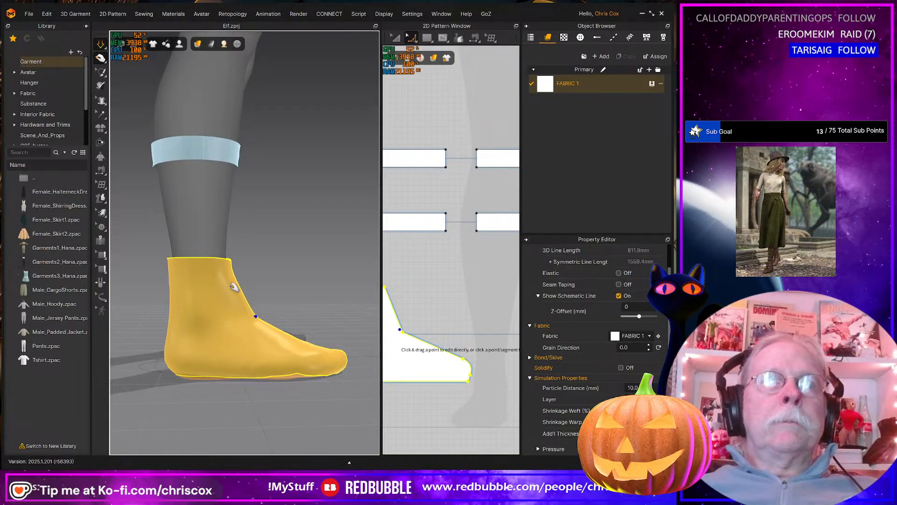
Move the side panel's top front corner slightly outward and its instep point inward toward the heel
{"action": "middle_click_drag", "start_coordinate": [459, 317], "coordinate": [485, 319]}
{"action": "left_click", "coordinate": [439, 286]}
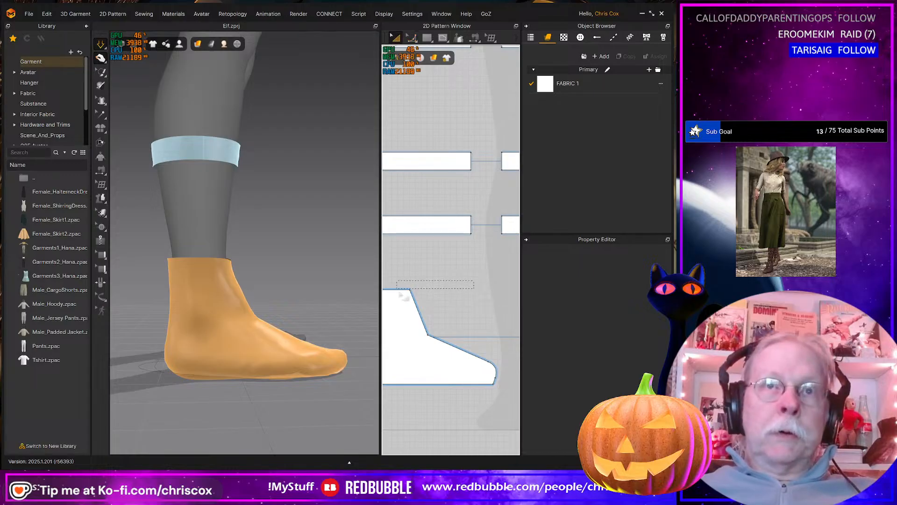
{"action": "key", "text": "z"}
{"action": "left_click", "coordinate": [409, 291]}
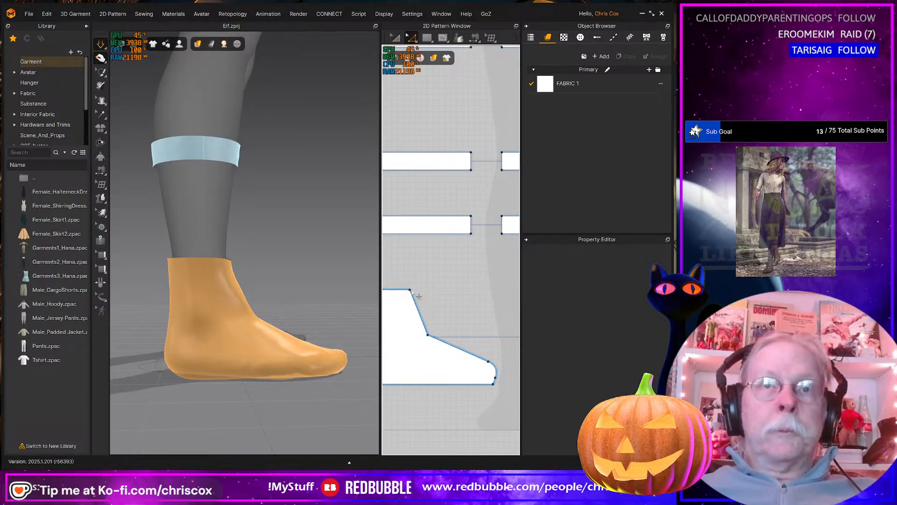
{"action": "key", "text": "ctrl+z"}
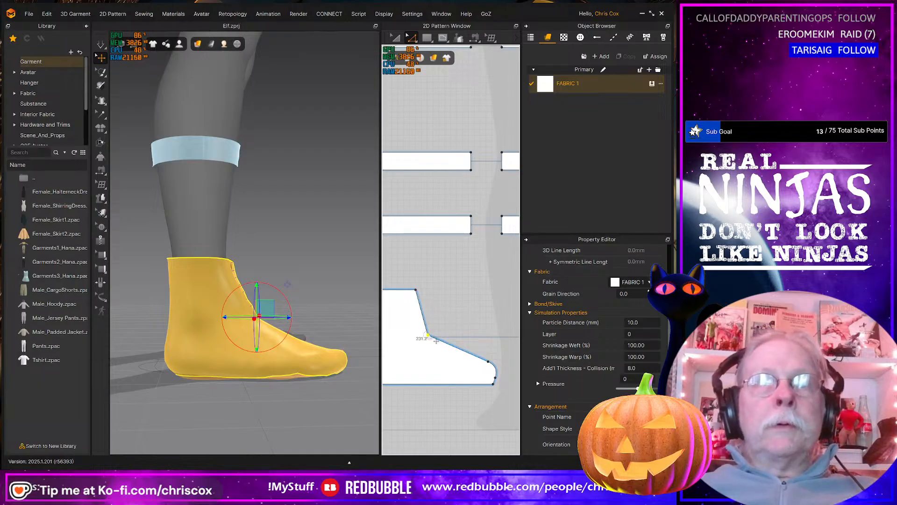
{"action": "left_click_drag", "start_coordinate": [433, 341], "coordinate": [420, 336]}
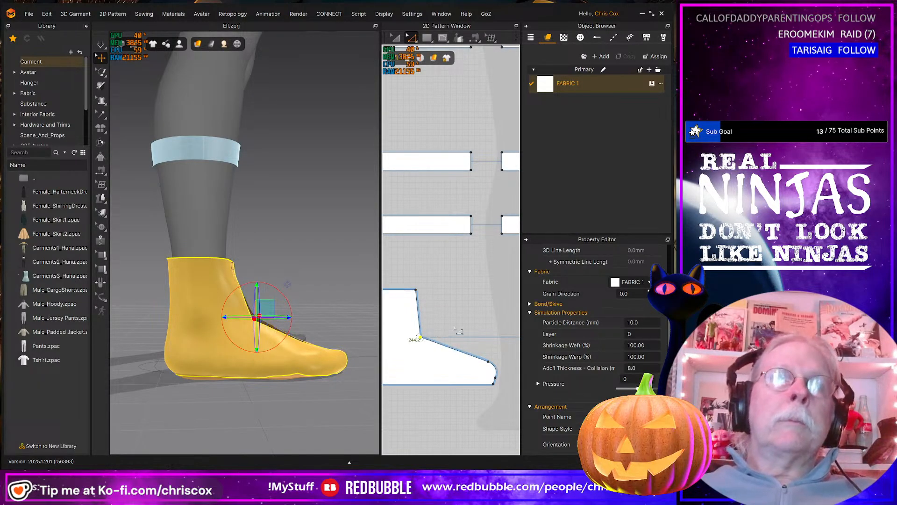
Round the side panel's instep corner with Smooth Curve and simulate the shoe
{"action": "left_click", "coordinate": [411, 37]}
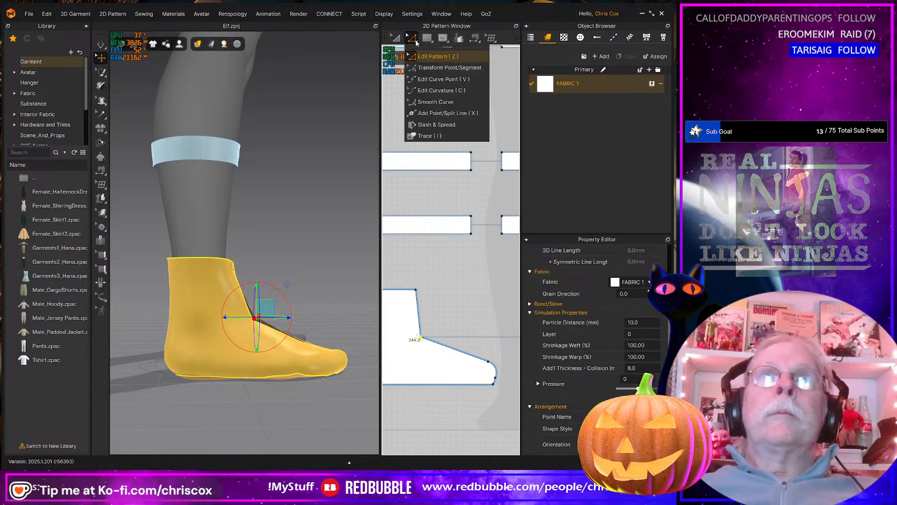
{"action": "left_click", "coordinate": [435, 102]}
{"action": "left_click", "coordinate": [422, 337]}
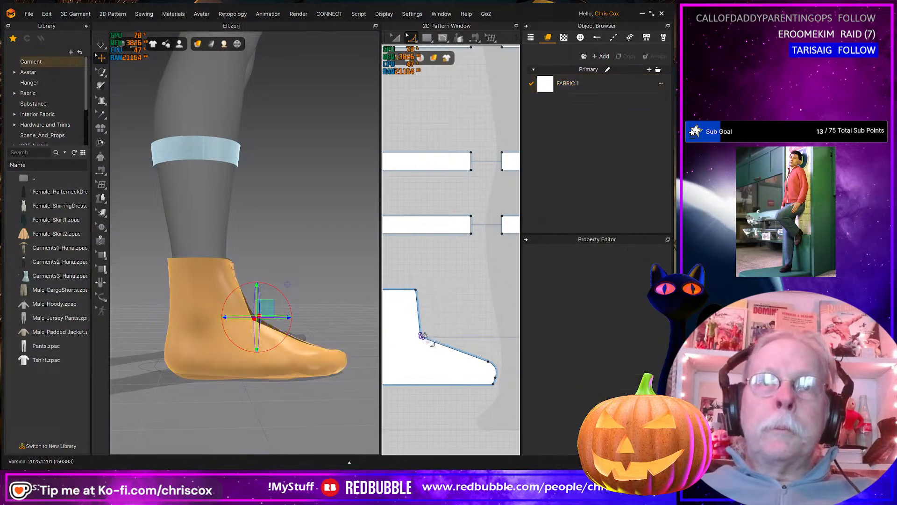
{"action": "left_click_drag", "start_coordinate": [446, 348], "coordinate": [446, 348]}
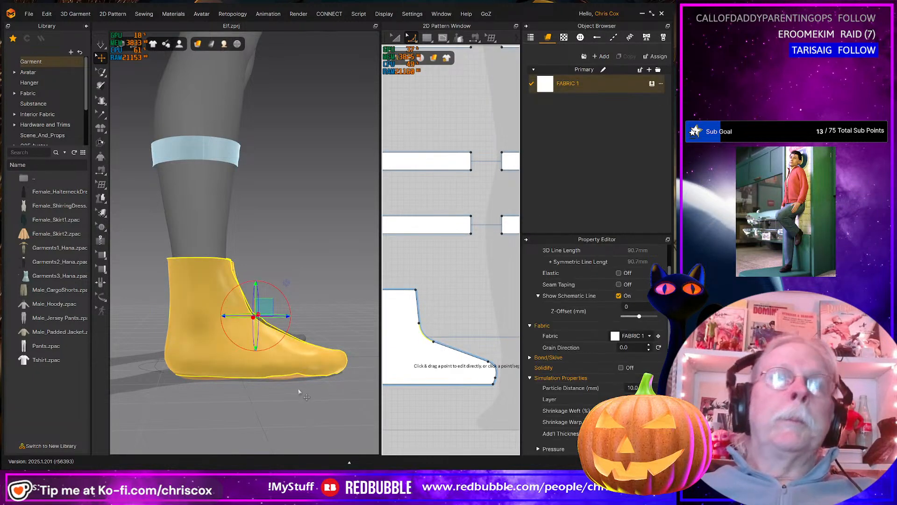
{"action": "key", "text": "space"}
{"action": "mouse_move", "coordinate": [296, 386]}
{"action": "right_mouse_down"}
{"action": "mouse_move", "coordinate": [174, 386]}
{"action": "mouse_move", "coordinate": [189, 364]}
{"action": "mouse_move", "coordinate": [340, 386]}
{"action": "mouse_move", "coordinate": [309, 385]}
{"action": "right_mouse_up"}
Bend the side panel's straight heel edge into an outward curve that bulges near the sole, and simulate the shoe
{"action": "right_click_drag", "start_coordinate": [409, 390], "coordinate": [462, 369]}
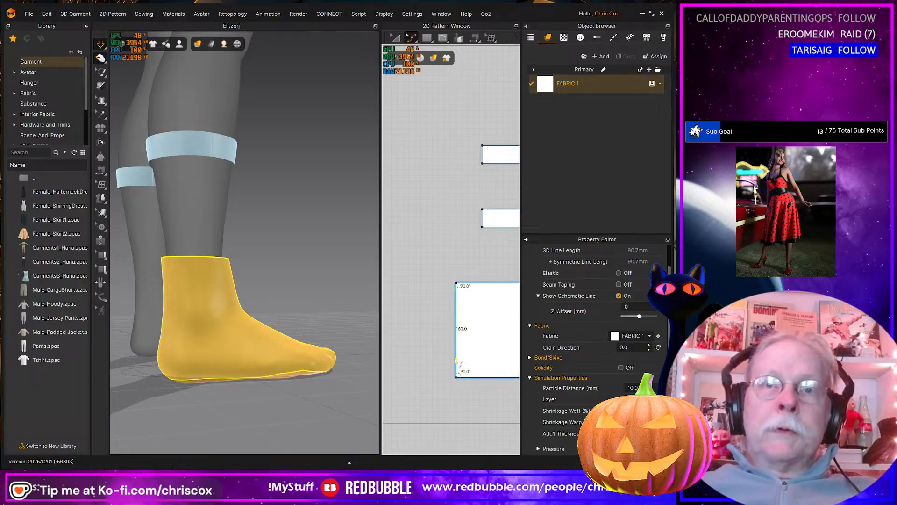
{"action": "left_click_drag", "start_coordinate": [459, 363], "coordinate": [457, 322]}
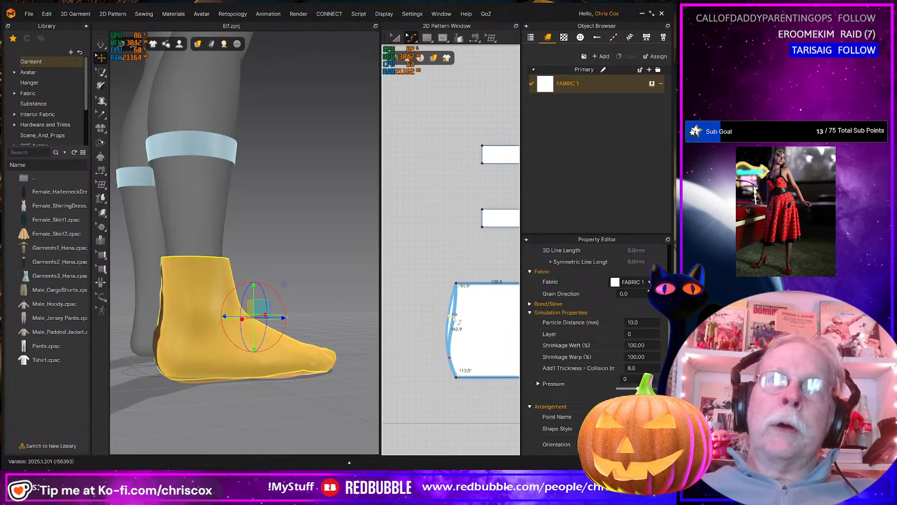
{"action": "key", "text": "space"}
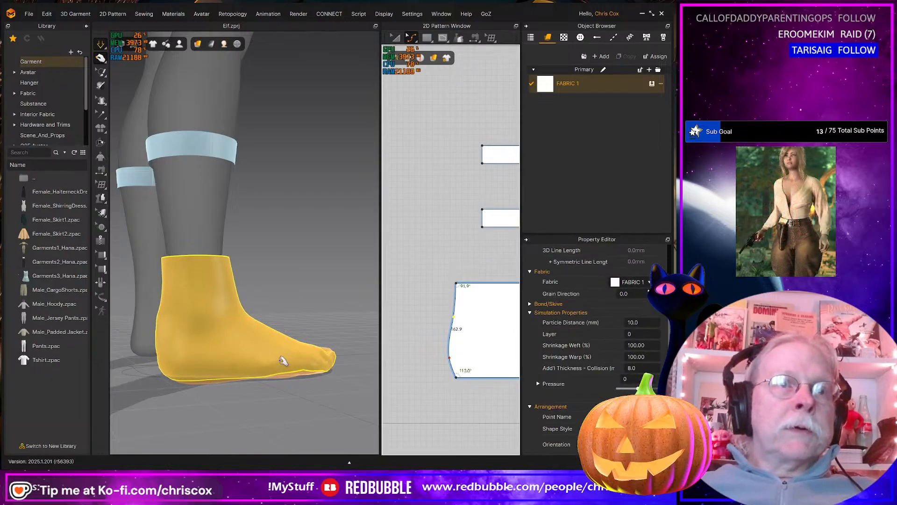
{"action": "right_click", "coordinate": [281, 361]}
{"action": "left_click", "coordinate": [244, 361]}
{"action": "middle_click_drag", "start_coordinate": [244, 360], "coordinate": [289, 348]}
{"action": "right_click_drag", "start_coordinate": [288, 348], "coordinate": [317, 366]}
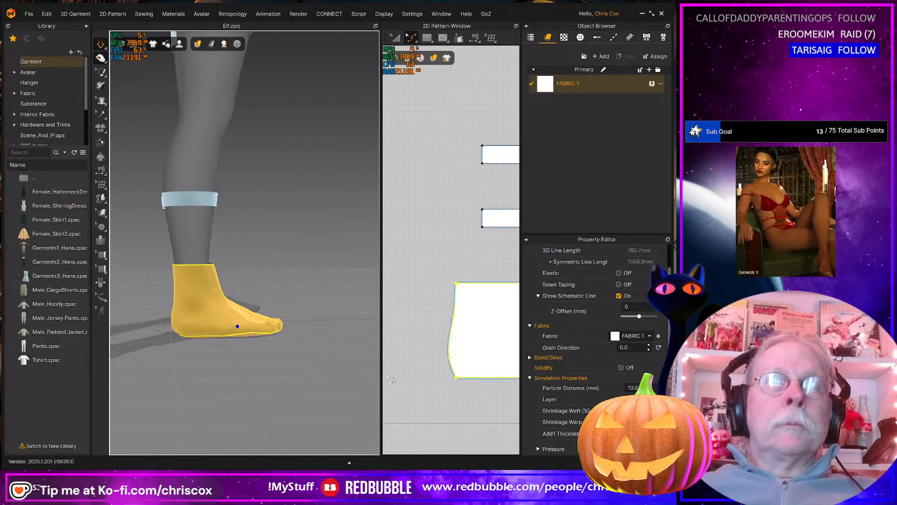
Widen the ankle opening by moving the side panel's top front corner outward, and tug the simulated fabric into place
{"action": "middle_click_drag", "start_coordinate": [391, 378], "coordinate": [326, 390]}
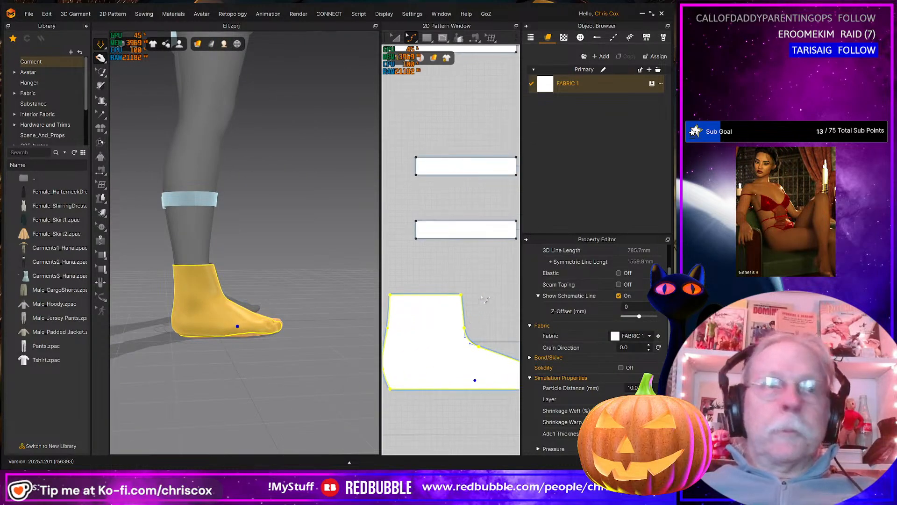
{"action": "middle_click_drag", "start_coordinate": [482, 286], "coordinate": [502, 296]}
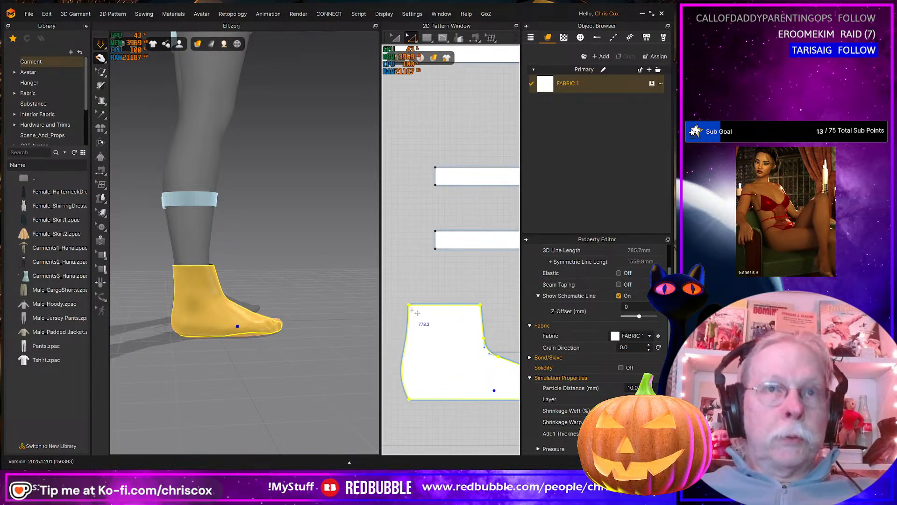
{"action": "left_click_drag", "start_coordinate": [465, 299], "coordinate": [496, 321]}
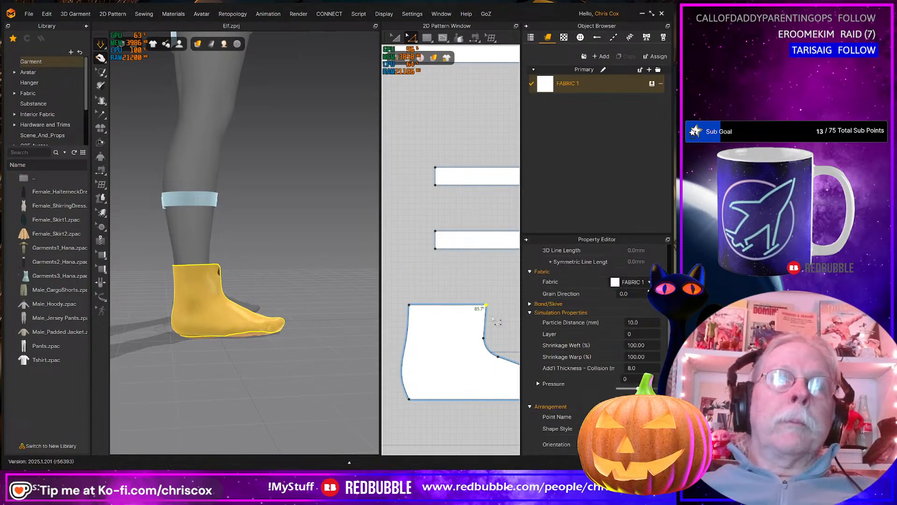
{"action": "left_click_drag", "start_coordinate": [241, 273], "coordinate": [250, 271]}
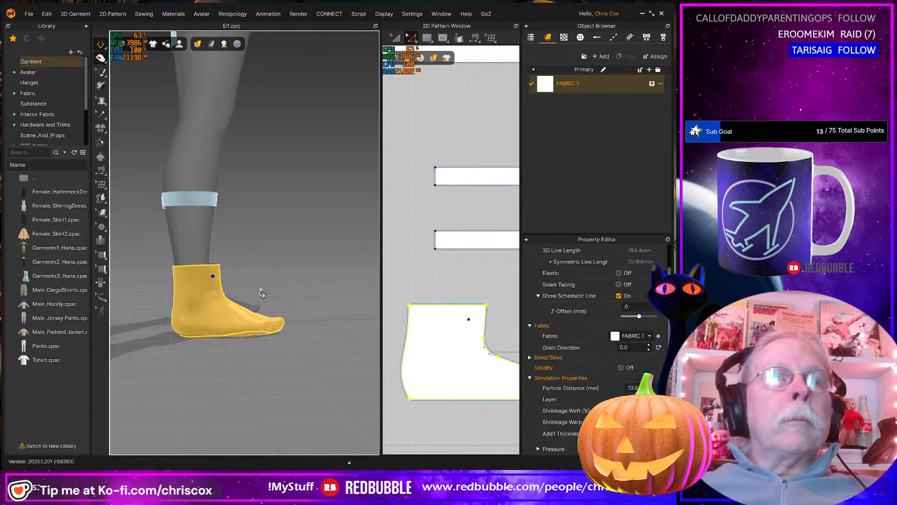
{"action": "right_click_drag", "start_coordinate": [262, 292], "coordinate": [281, 261]}
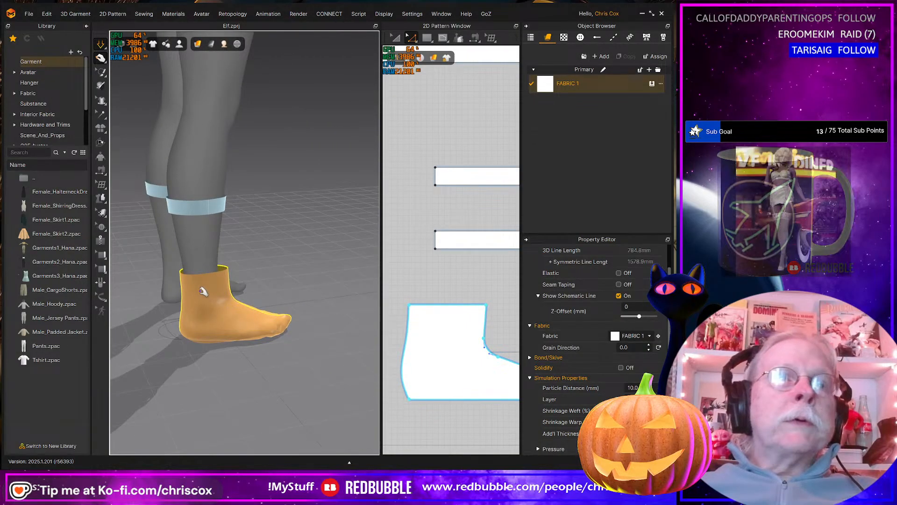
Shift the side panel's whole top edge slightly toward the heel and simulate the shoe
{"action": "left_click", "coordinate": [434, 311]}
{"action": "left_click_drag", "start_coordinate": [434, 311], "coordinate": [431, 311]}
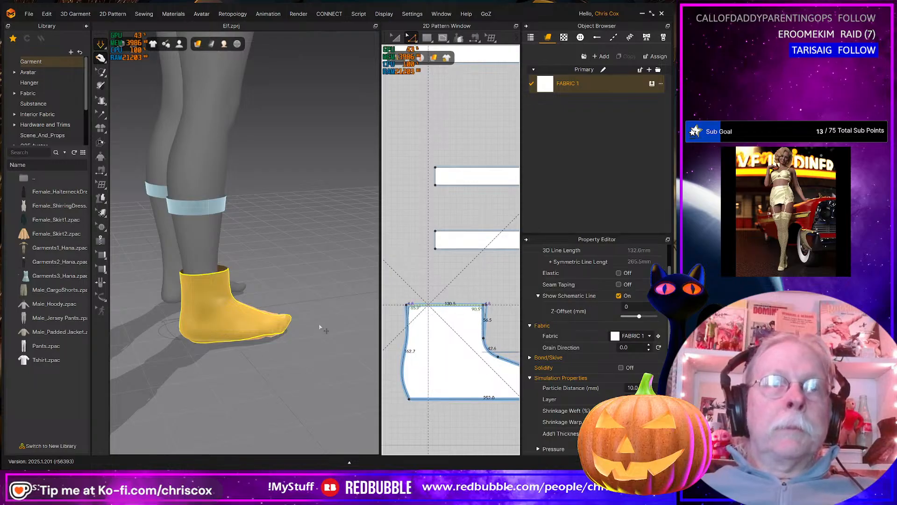
{"action": "key", "text": "space"}
{"action": "right_click_drag", "start_coordinate": [305, 329], "coordinate": [262, 302]}
{"action": "key", "text": "space"}
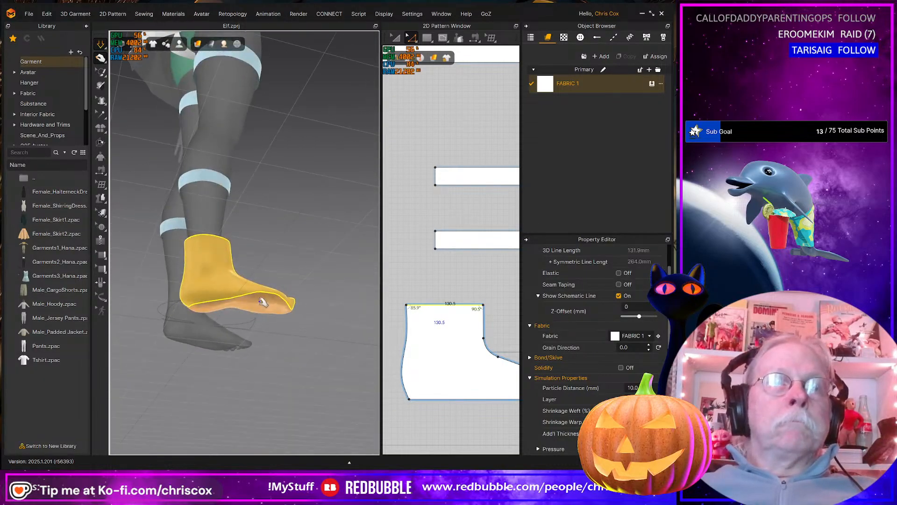
Tug the sole under the foot to check how it sits against the side panels
{"action": "left_click", "coordinate": [267, 293]}
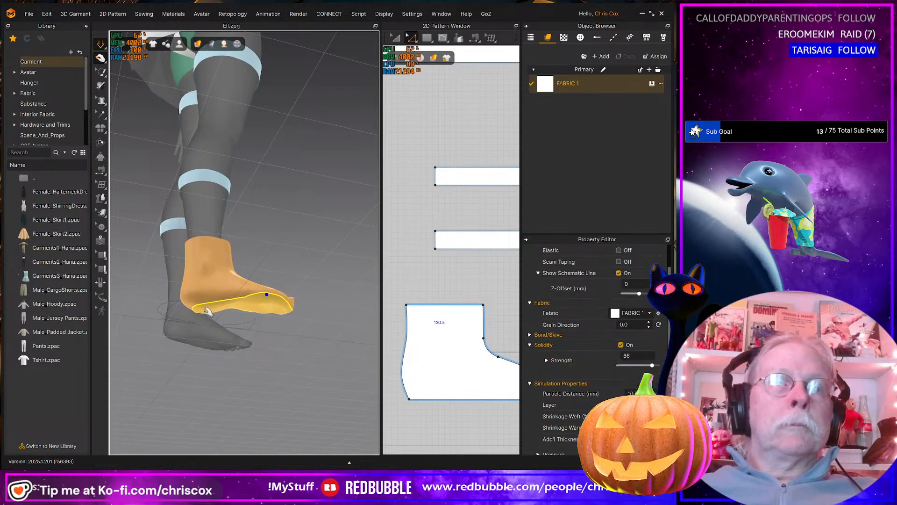
{"action": "mouse_move", "coordinate": [202, 311]}
{"action": "left_mouse_down"}
{"action": "mouse_move", "coordinate": [183, 302]}
{"action": "mouse_move", "coordinate": [203, 305]}
{"action": "left_mouse_up"}
{"action": "right_click_drag", "start_coordinate": [203, 304], "coordinate": [259, 308]}
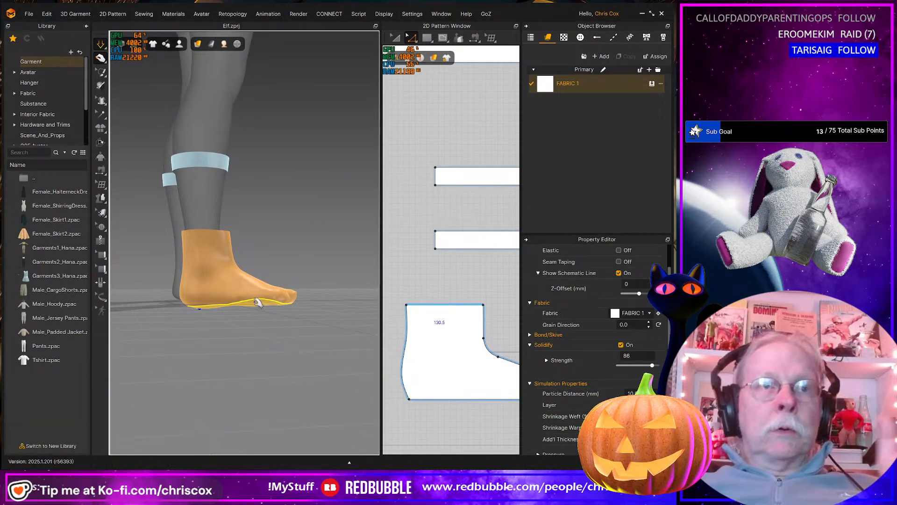
Set the seam along the side panel's bottom edge to a fold angle of 270 and a fold strength of 100
{"action": "left_click", "coordinate": [475, 403]}
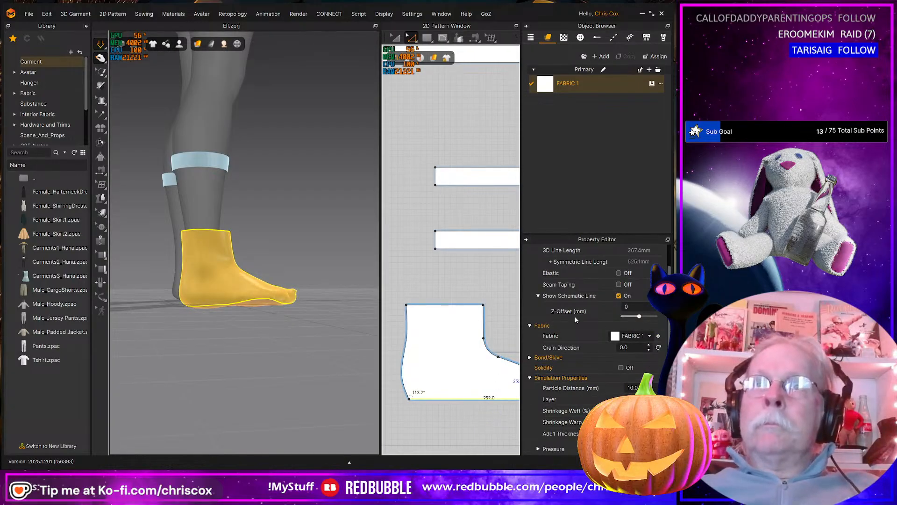
{"action": "scroll", "coordinate": [641, 321], "scroll_direction": "up", "scroll_amount": 2}
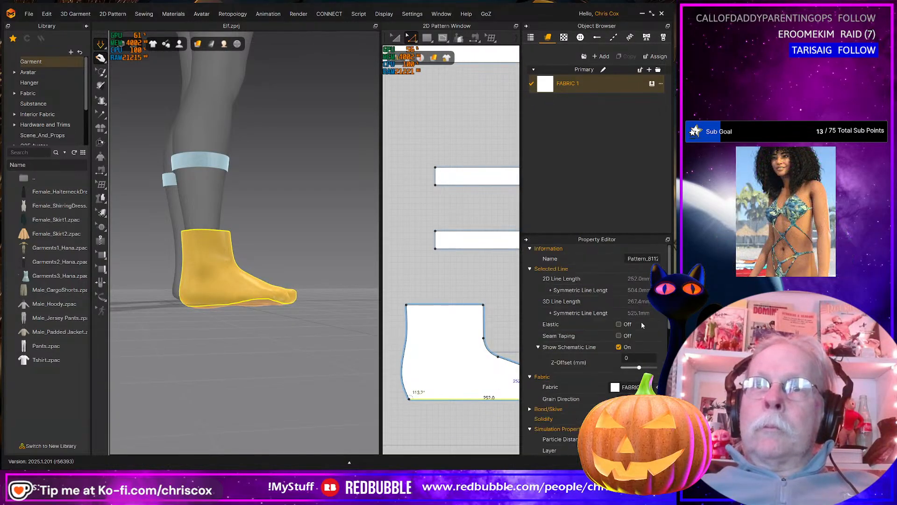
{"action": "key", "text": "b"}
{"action": "left_click", "coordinate": [463, 401]}
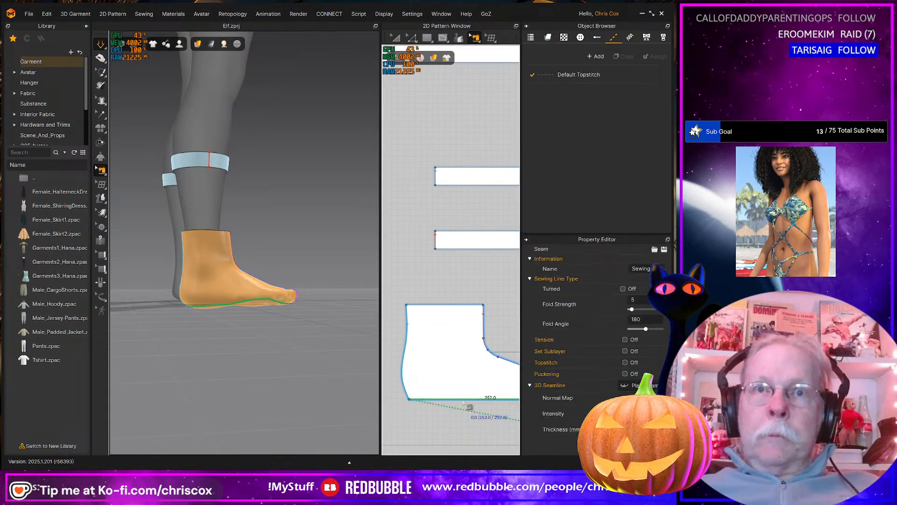
{"action": "left_click", "coordinate": [651, 320]}
{"action": "type", "text": "270"}
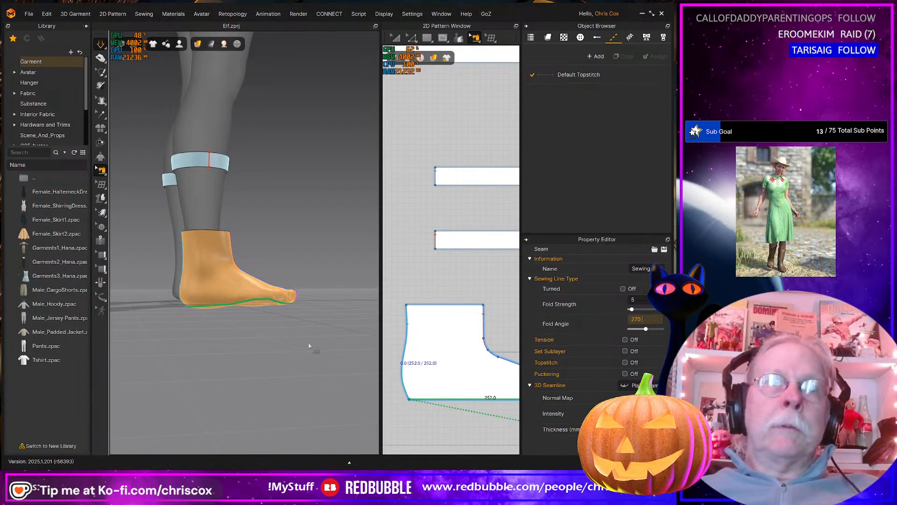
{"action": "right_click_drag", "start_coordinate": [294, 362], "coordinate": [210, 337]}
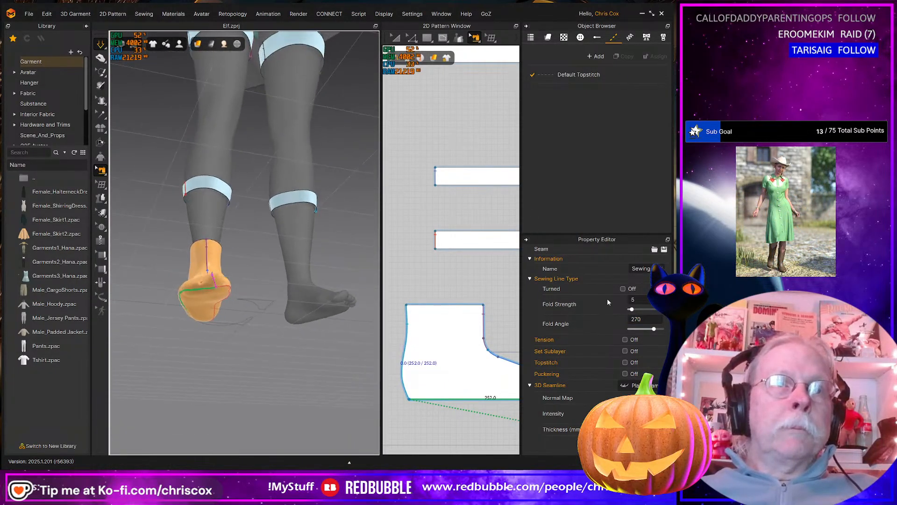
{"action": "left_click", "coordinate": [648, 301]}
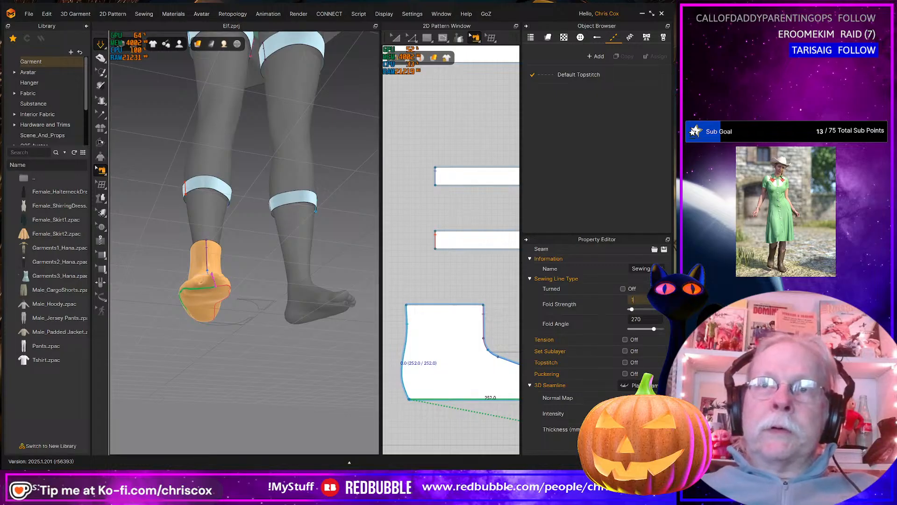
{"action": "key", "text": "Return"}
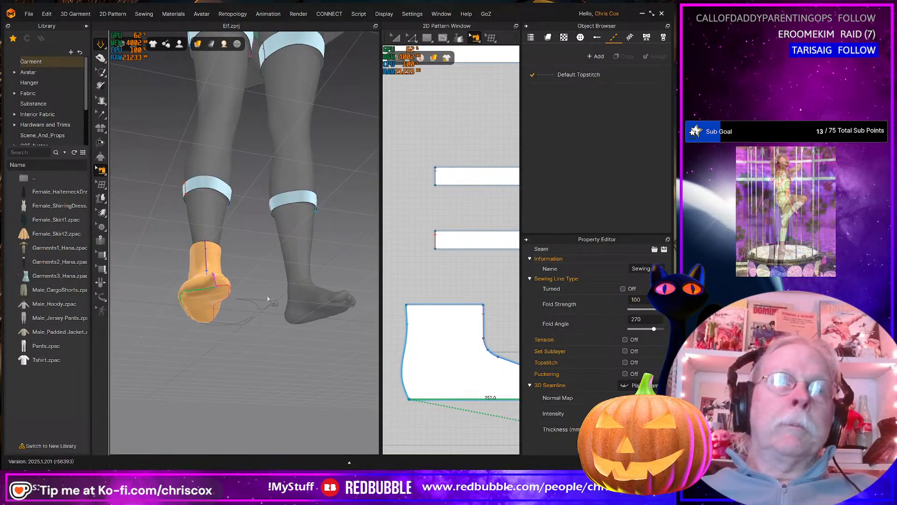
{"action": "right_click_drag", "start_coordinate": [267, 301], "coordinate": [330, 309]}
{"action": "scroll", "coordinate": [185, 305], "scroll_direction": "up", "scroll_amount": 2}
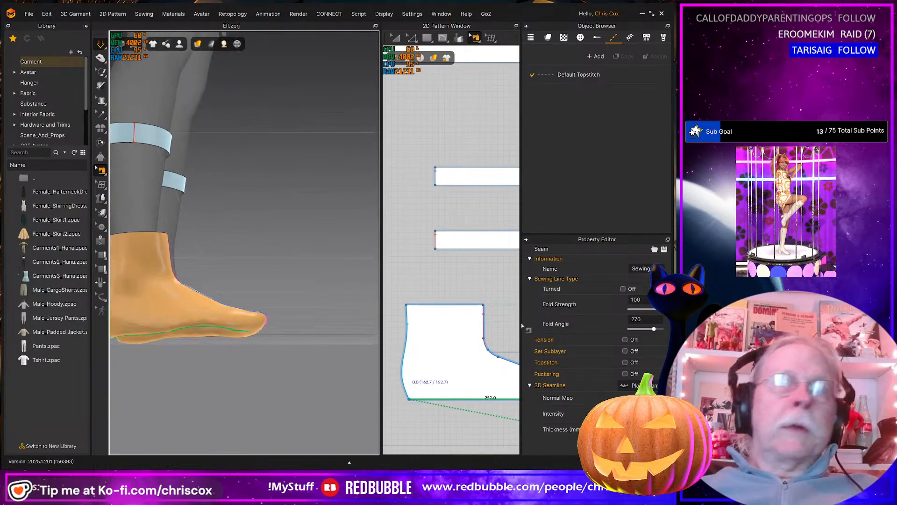
Change the bottom seam's fold angle to 90 and inspect the sole from below
{"action": "left_click", "coordinate": [648, 318]}
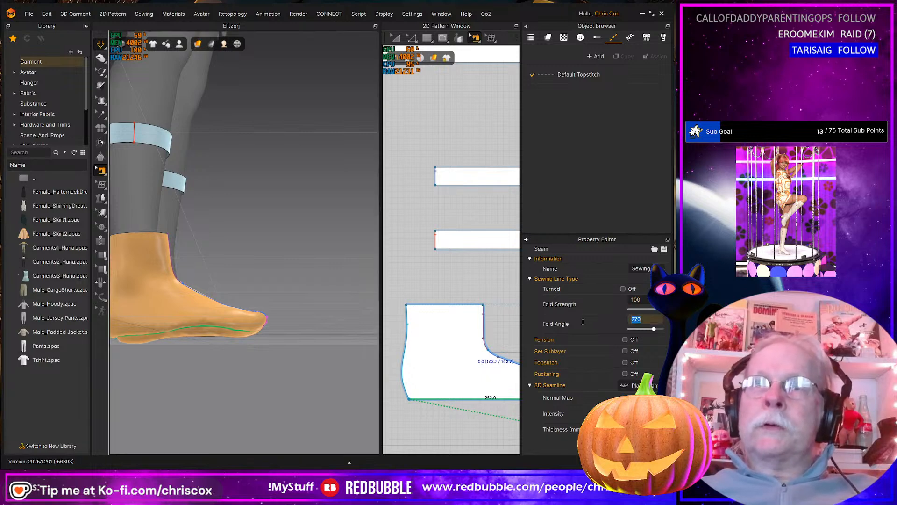
{"action": "type", "text": "90"}
{"action": "key", "text": "Return"}
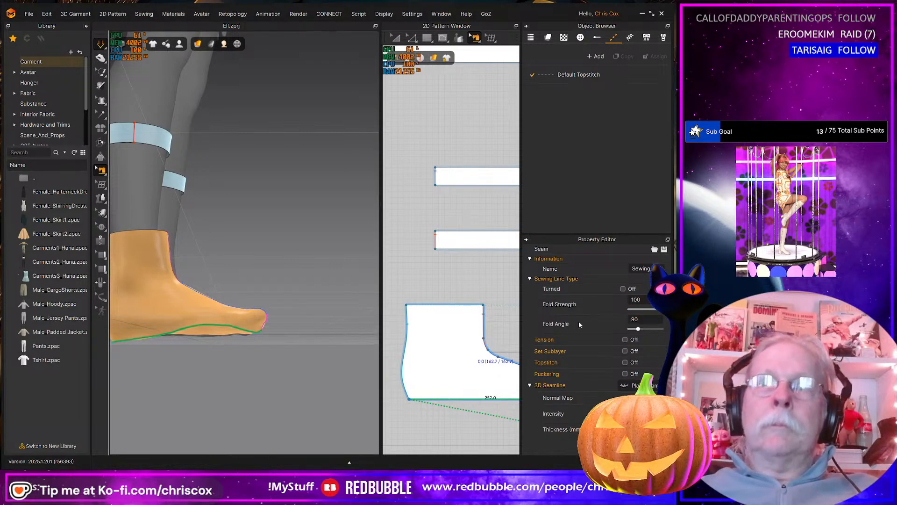
{"action": "right_click_drag", "start_coordinate": [205, 347], "coordinate": [332, 329]}
{"action": "right_click_drag", "start_coordinate": [158, 294], "coordinate": [236, 254]}
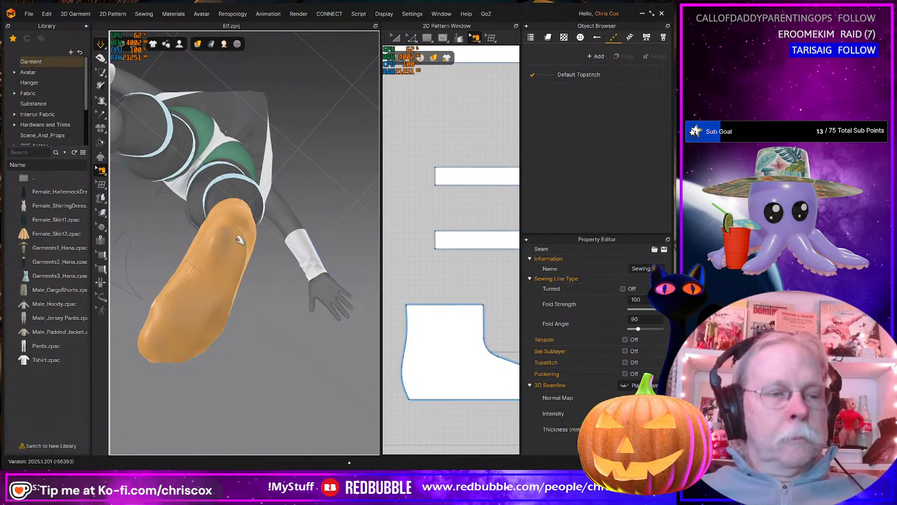
Tug the sole and the heel fabric in the simulation to check how the shoe settles around the foot
{"action": "key", "text": "q"}
{"action": "left_click", "coordinate": [237, 236]}
{"action": "left_click_drag", "start_coordinate": [256, 208], "coordinate": [231, 245]}
{"action": "right_click", "coordinate": [227, 246]}
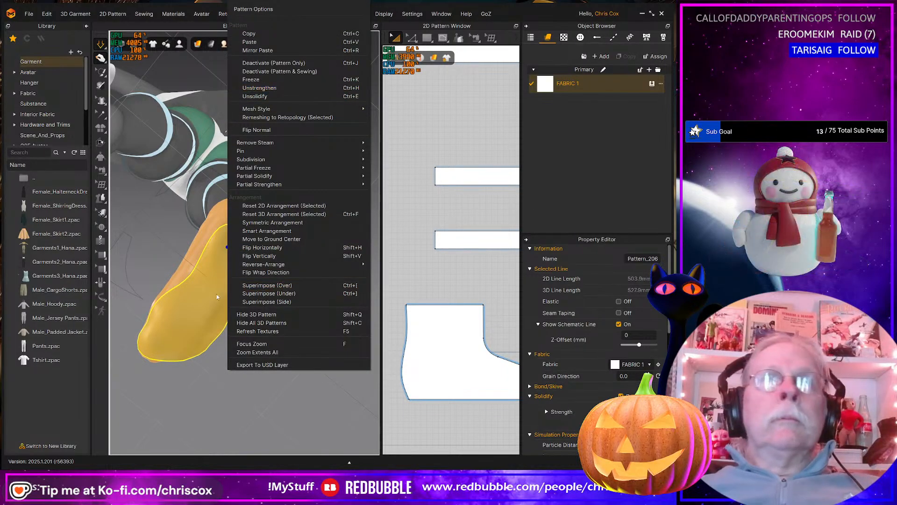
{"action": "right_click_drag", "start_coordinate": [177, 271], "coordinate": [332, 335]}
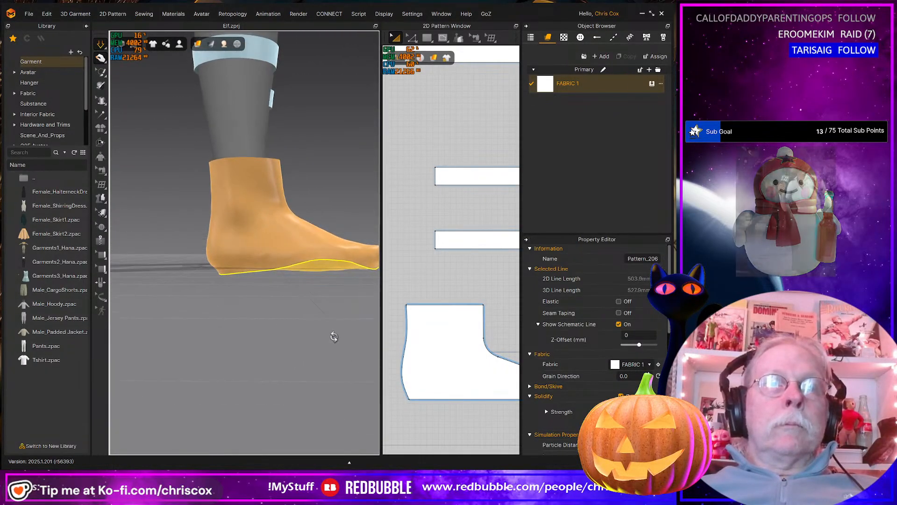
{"action": "left_click", "coordinate": [220, 271]}
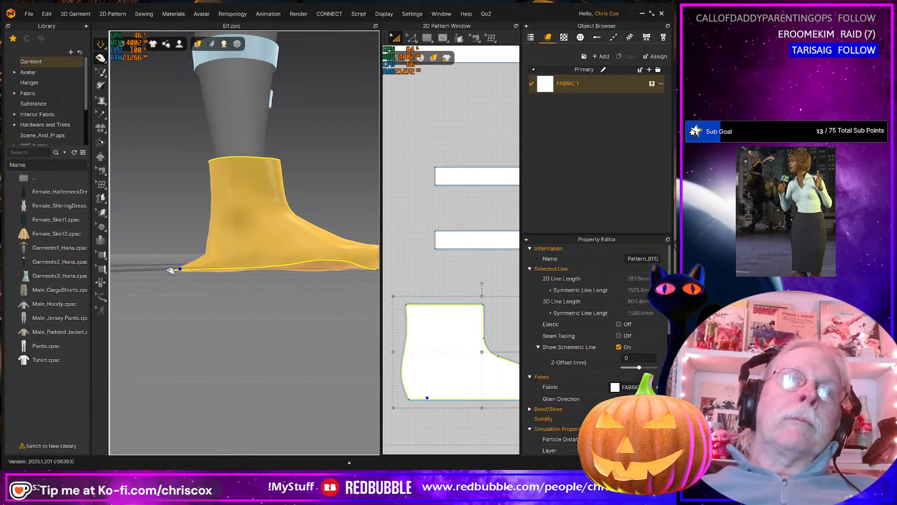
{"action": "left_click_drag", "start_coordinate": [148, 273], "coordinate": [220, 260]}
{"action": "right_click_drag", "start_coordinate": [267, 278], "coordinate": [308, 264]}
{"action": "left_click", "coordinate": [313, 262]}
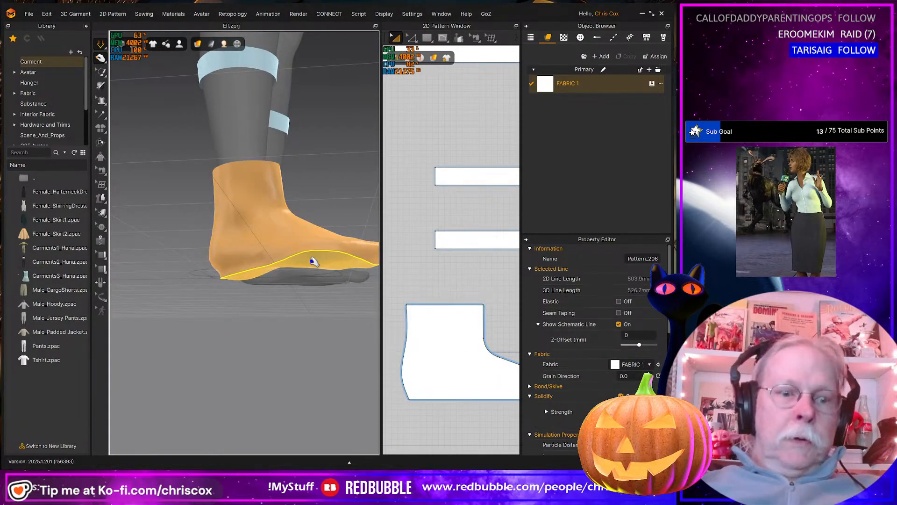
Tug the sole's heel in the simulation and inspect the sole's outline from below the foot
{"action": "right_click_drag", "start_coordinate": [311, 261], "coordinate": [303, 229]}
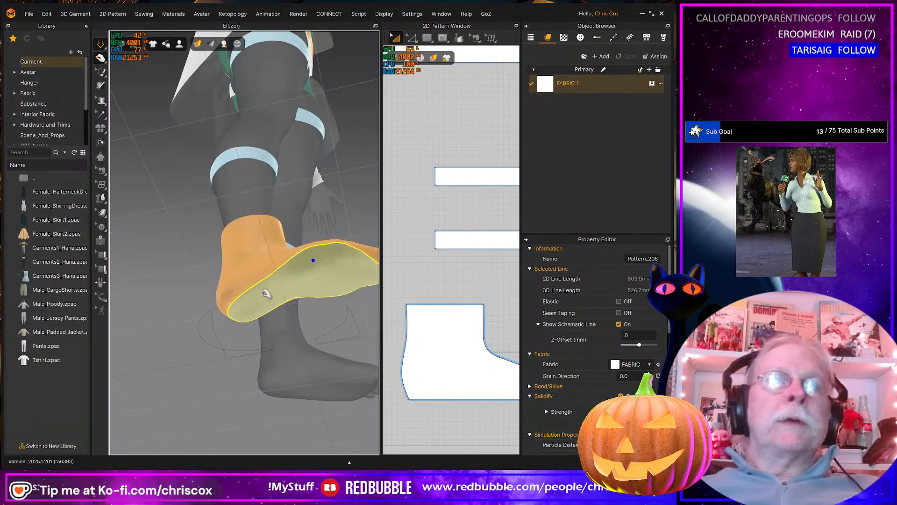
{"action": "left_click_drag", "start_coordinate": [228, 309], "coordinate": [254, 309]}
{"action": "right_click_drag", "start_coordinate": [254, 309], "coordinate": [241, 239]}
{"action": "left_click_drag", "start_coordinate": [249, 309], "coordinate": [258, 326]}
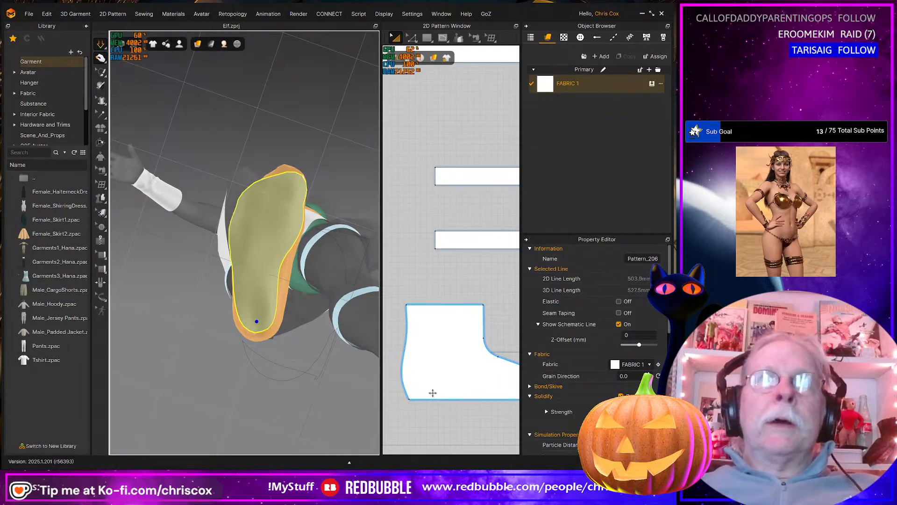
{"action": "right_click_drag", "start_coordinate": [295, 180], "coordinate": [271, 236]}
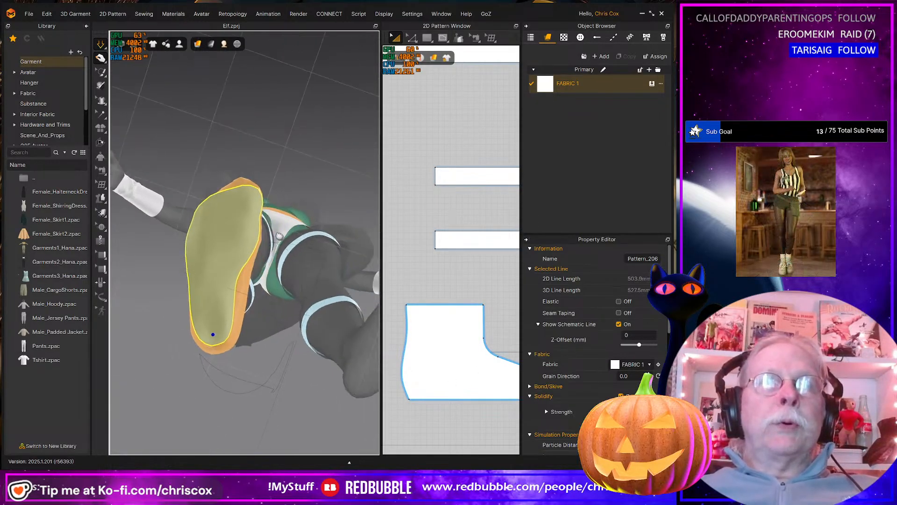
Delete the surplus curve points along the toe edge of the sole pattern to smooth its outline
{"action": "scroll", "coordinate": [466, 316], "scroll_direction": "down", "scroll_amount": 2}
{"action": "middle_click_drag", "start_coordinate": [514, 320], "coordinate": [422, 295]}
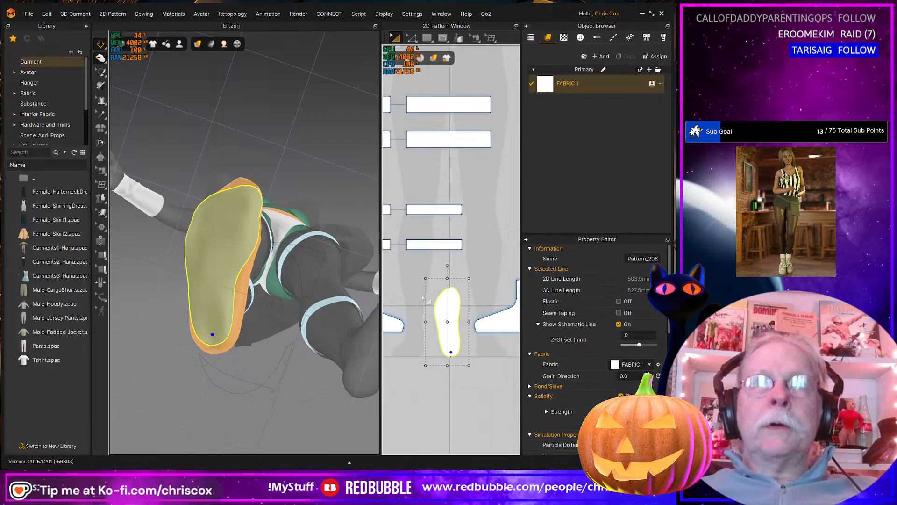
{"action": "key", "text": "z"}
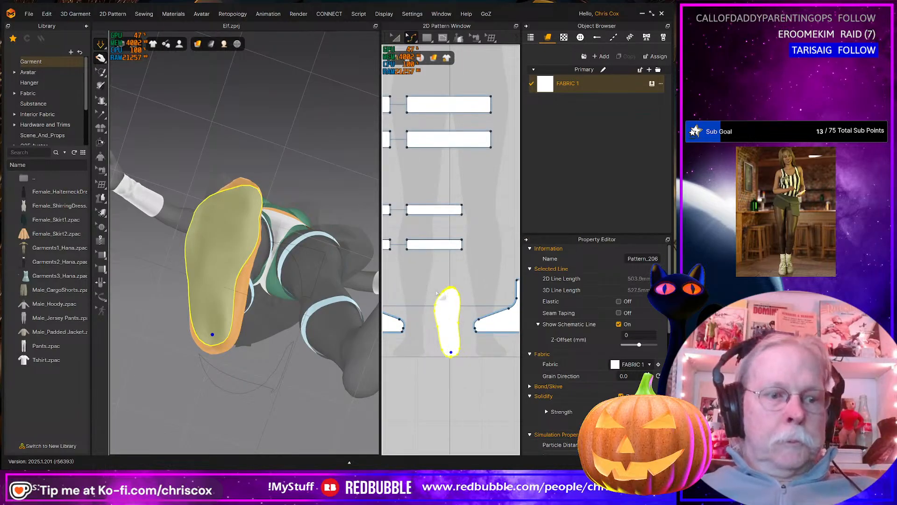
{"action": "left_click", "coordinate": [471, 277]}
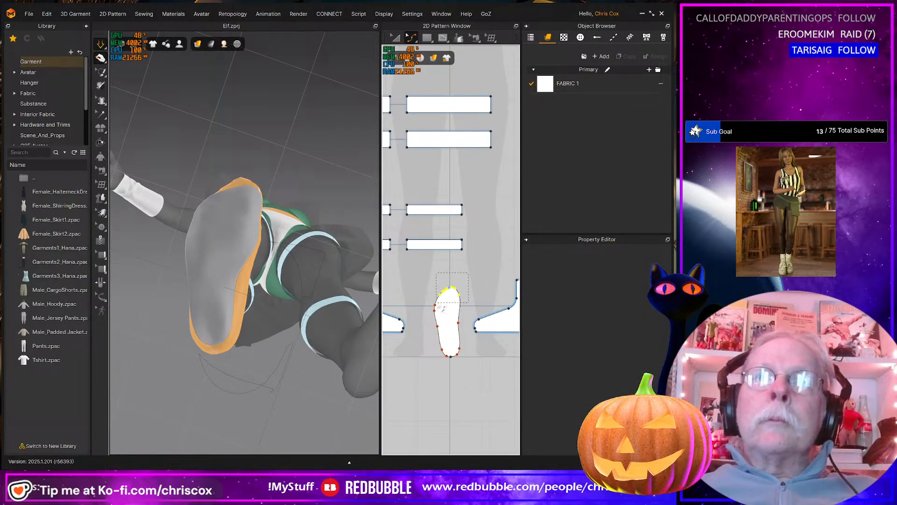
{"action": "left_click", "coordinate": [440, 307]}
{"action": "scroll", "coordinate": [444, 301], "scroll_direction": "up", "scroll_amount": 8}
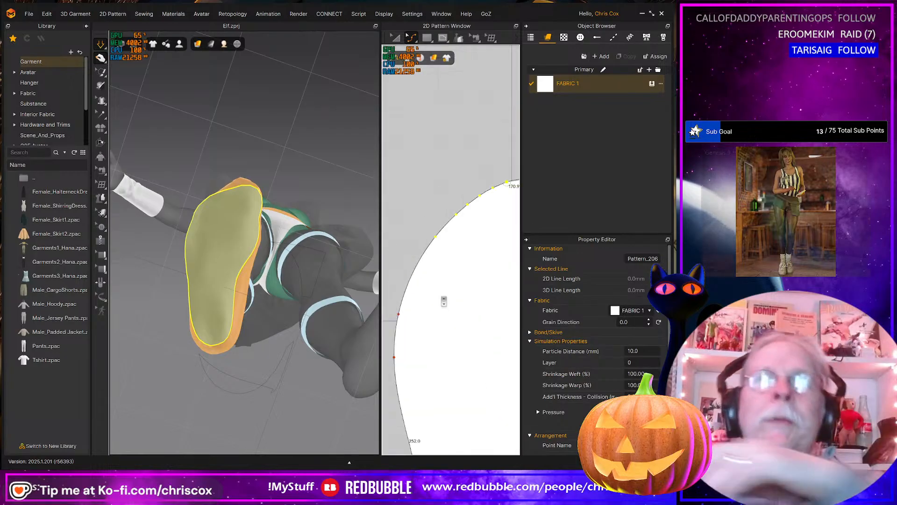
{"action": "scroll", "coordinate": [444, 301], "scroll_direction": "down", "scroll_amount": 1}
{"action": "left_click", "coordinate": [423, 178]}
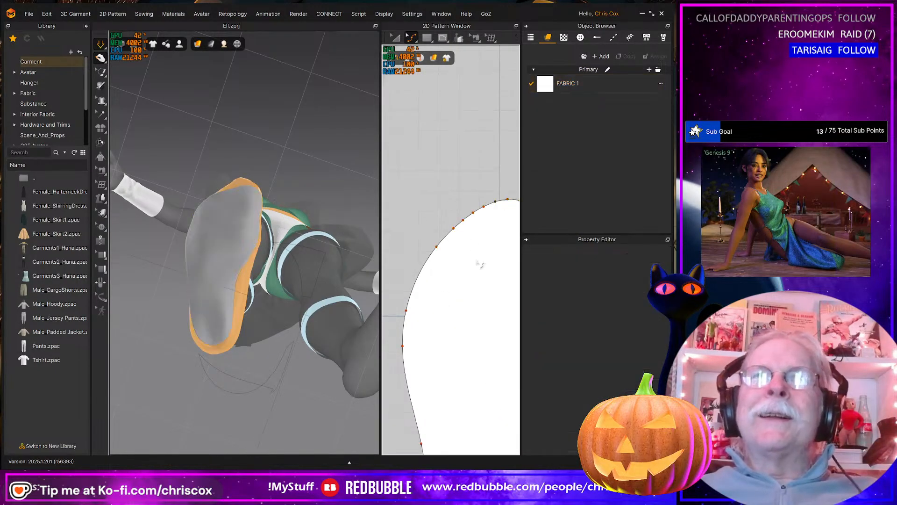
{"action": "scroll", "coordinate": [439, 266], "scroll_direction": "down", "scroll_amount": 3}
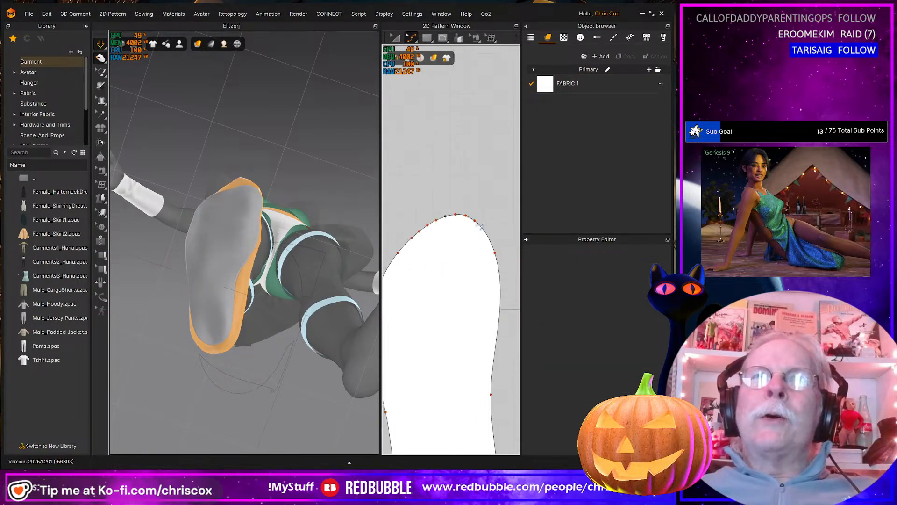
{"action": "left_click", "coordinate": [463, 216]}
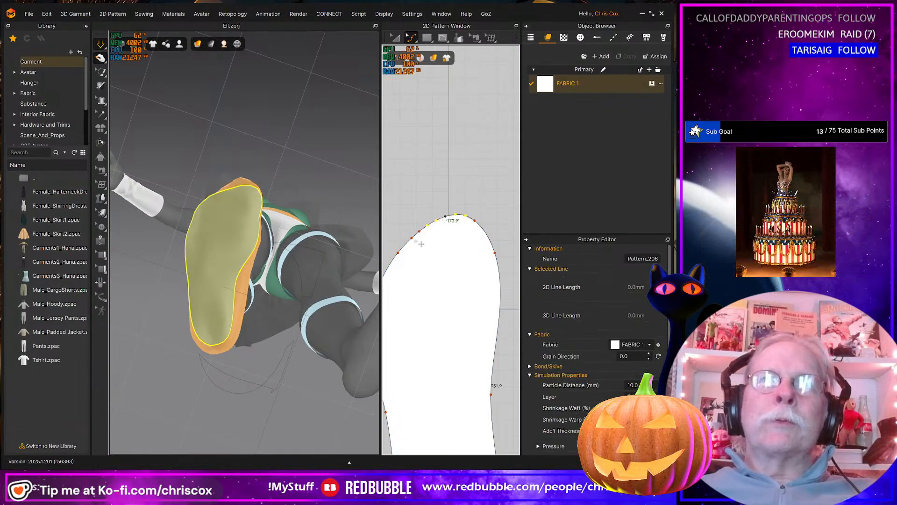
{"action": "key", "text": "Escape"}
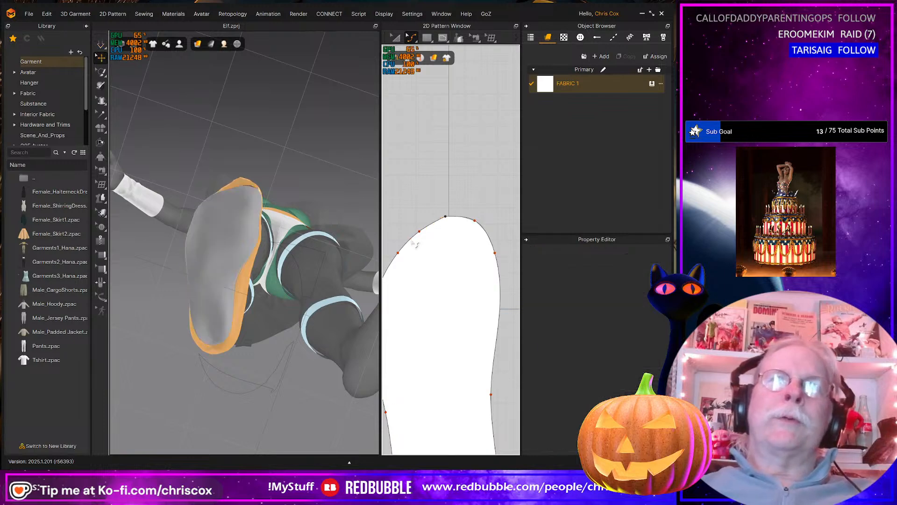
Nudge the sole pattern's toe points outward to lengthen it, simulate, and tug the sole's heel to settle it on the foot
{"action": "right_click_drag", "start_coordinate": [453, 245], "coordinate": [472, 222]}
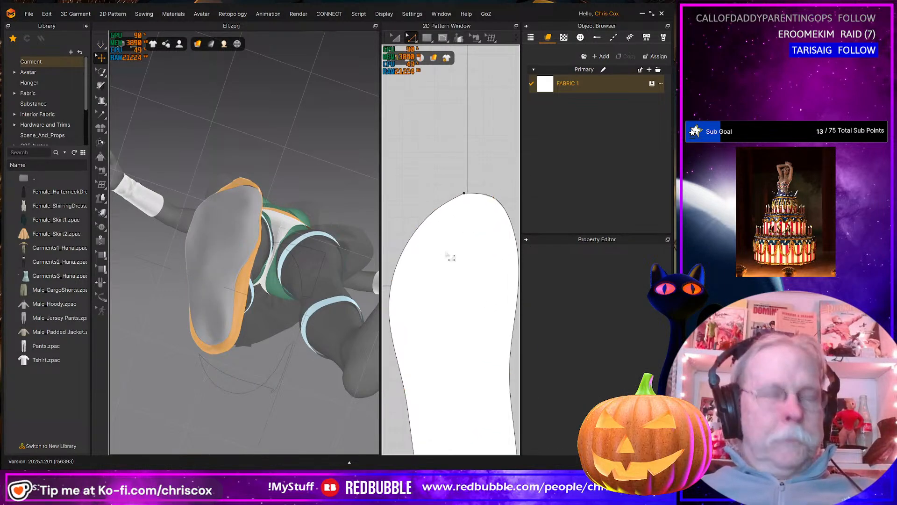
{"action": "scroll", "coordinate": [450, 257], "scroll_direction": "down", "scroll_amount": 3}
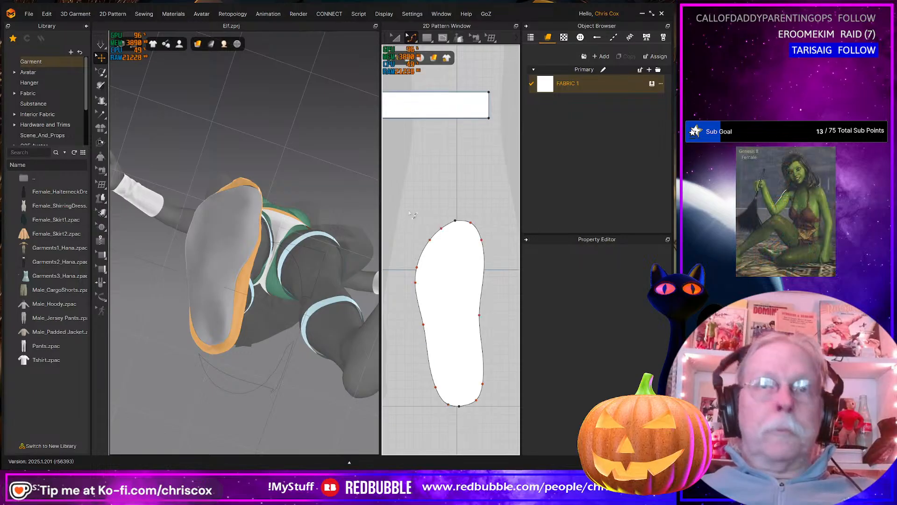
{"action": "left_click_drag", "start_coordinate": [497, 256], "coordinate": [499, 256]}
{"action": "key", "text": "Up"}
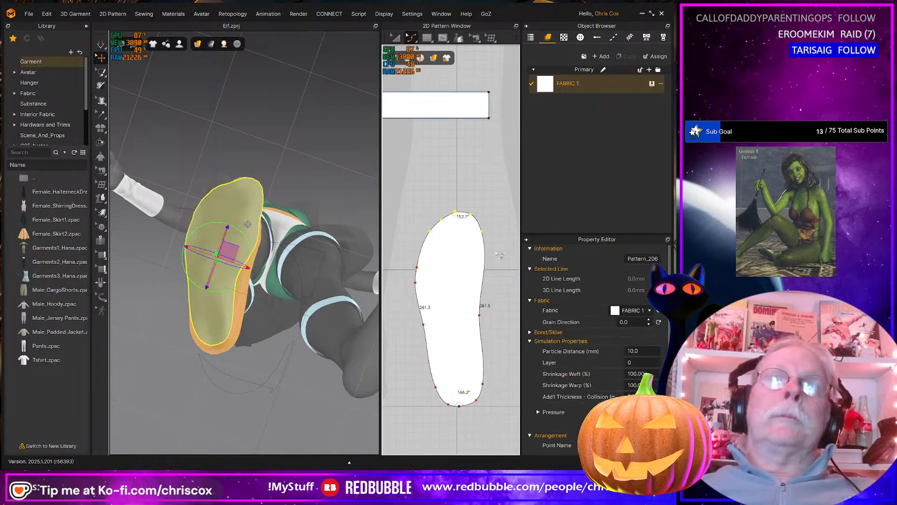
{"action": "key", "text": "space"}
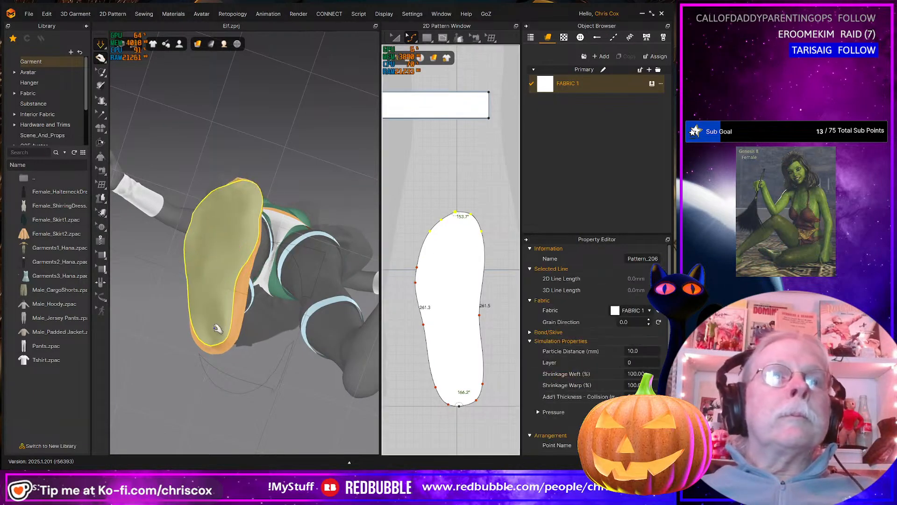
{"action": "left_click", "coordinate": [215, 327]}
{"action": "left_click_drag", "start_coordinate": [215, 365], "coordinate": [215, 366]}
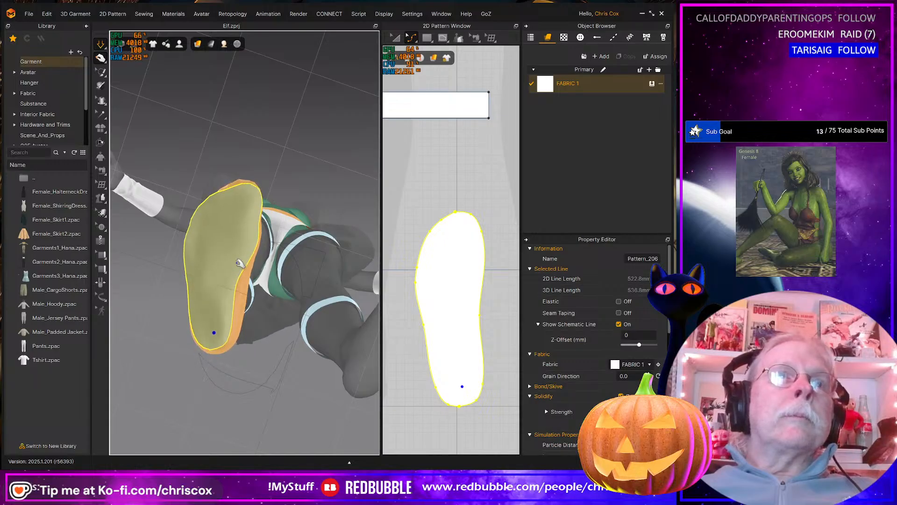
{"action": "right_click_drag", "start_coordinate": [239, 261], "coordinate": [300, 329]}
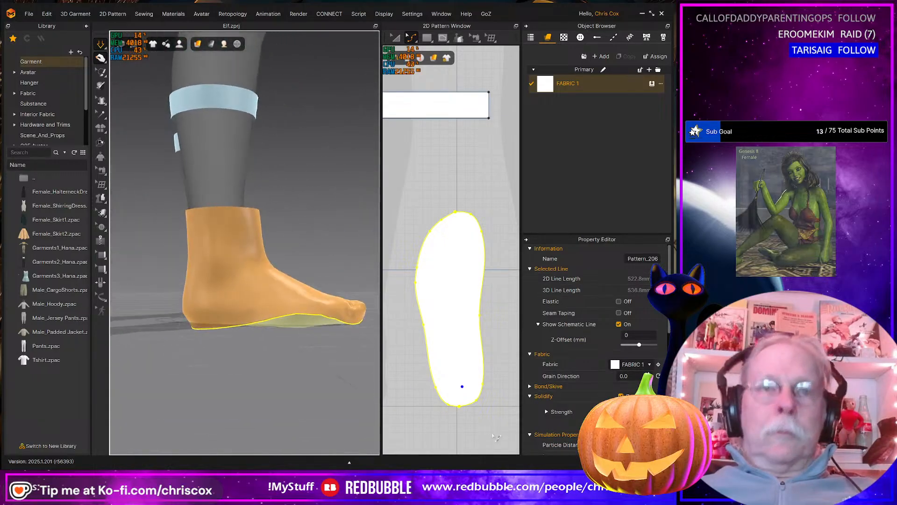
Extend the sole pattern's heel points outward by about 10 mm and simulate the shoe
{"action": "key", "text": "z"}
{"action": "left_click_drag", "start_coordinate": [495, 429], "coordinate": [417, 392]}
{"action": "left_click_drag", "start_coordinate": [493, 416], "coordinate": [416, 374]}
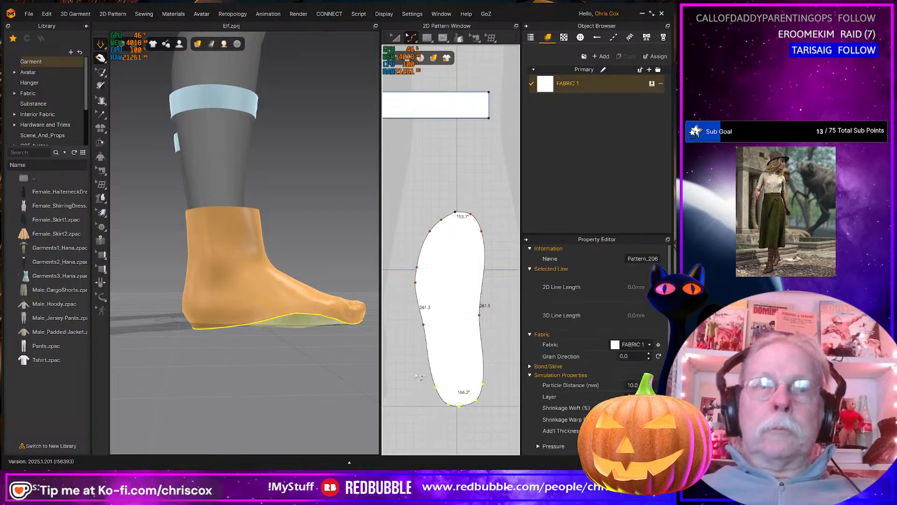
{"action": "key", "text": "Down"}
{"action": "key", "text": "space"}
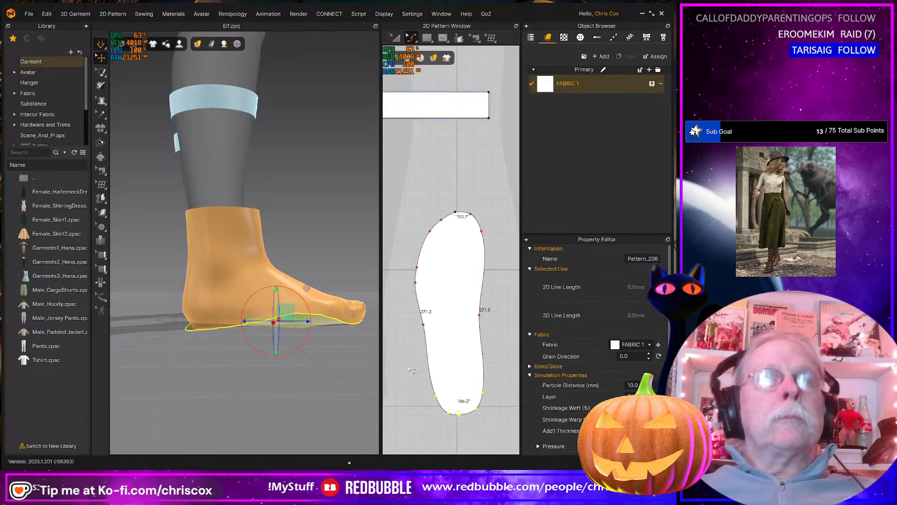
{"action": "right_click_drag", "start_coordinate": [307, 346], "coordinate": [268, 353]}
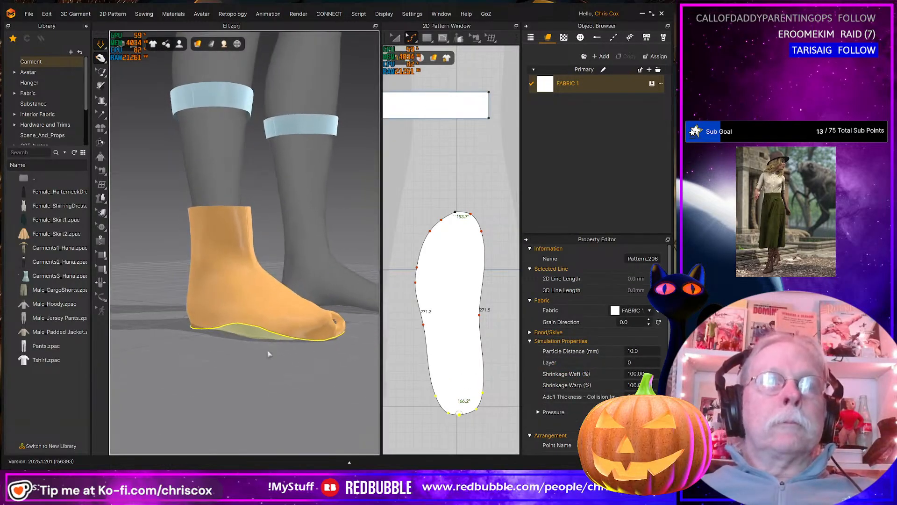
Compare the lengths of the sole's two side edges and start changing the length of the side panel's bottom edge
{"action": "left_click", "coordinate": [430, 357]}
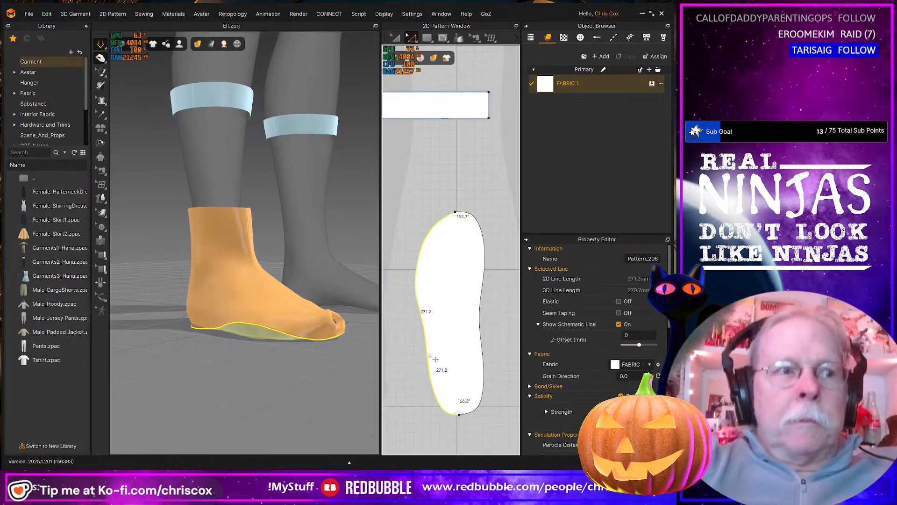
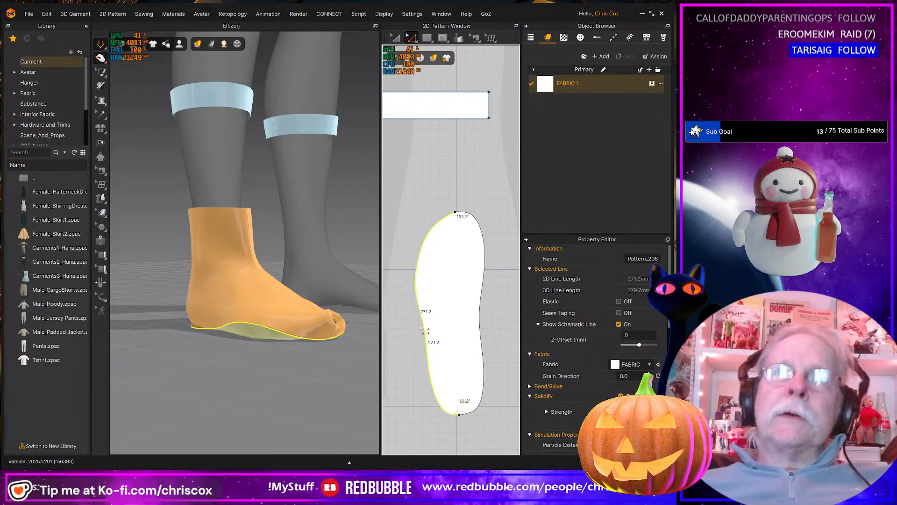
{"action": "left_click", "coordinate": [481, 318]}
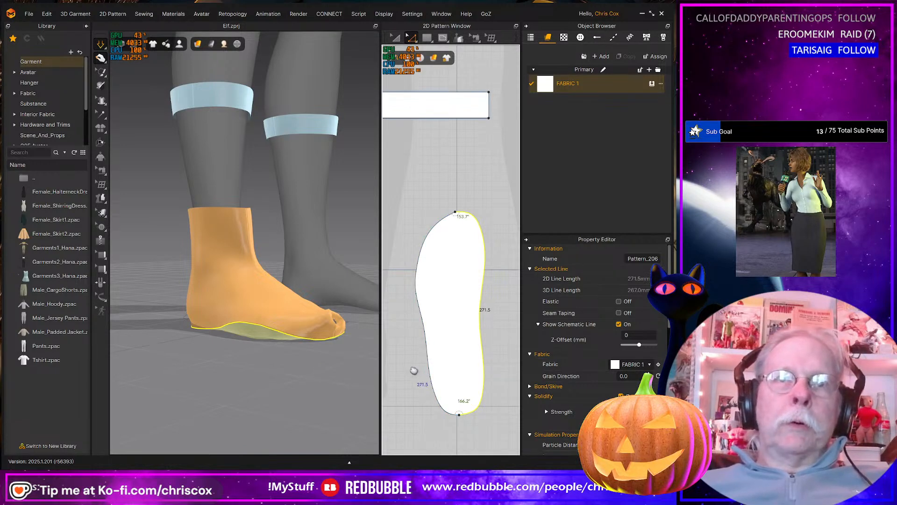
{"action": "middle_click_drag", "start_coordinate": [414, 370], "coordinate": [502, 358]}
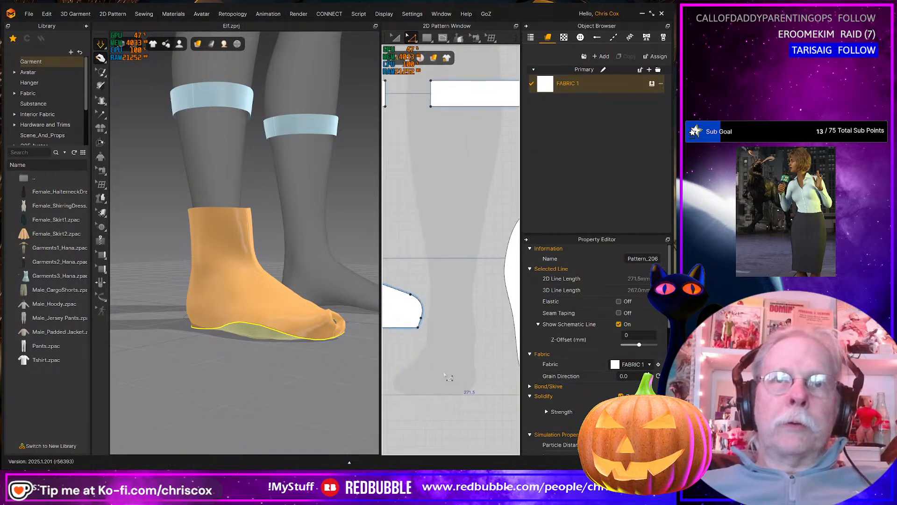
{"action": "left_click", "coordinate": [401, 329]}
{"action": "right_click", "coordinate": [400, 331]}
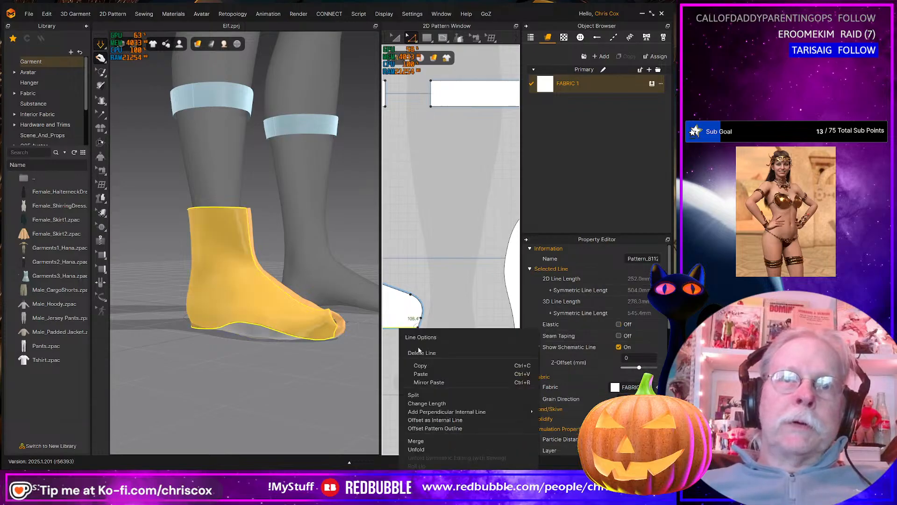
{"action": "left_click", "coordinate": [436, 405]}
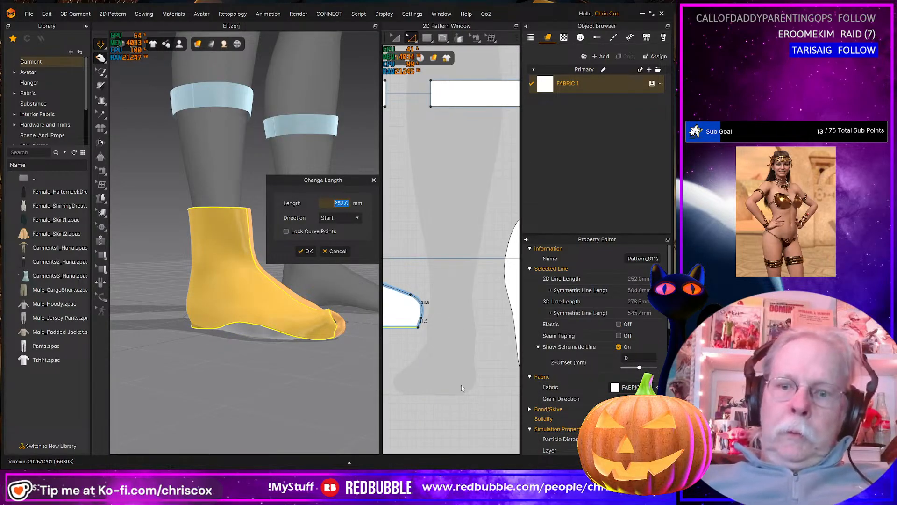
{"action": "type", "text": "7"}
{"action": "key", "text": "BackSpace"}
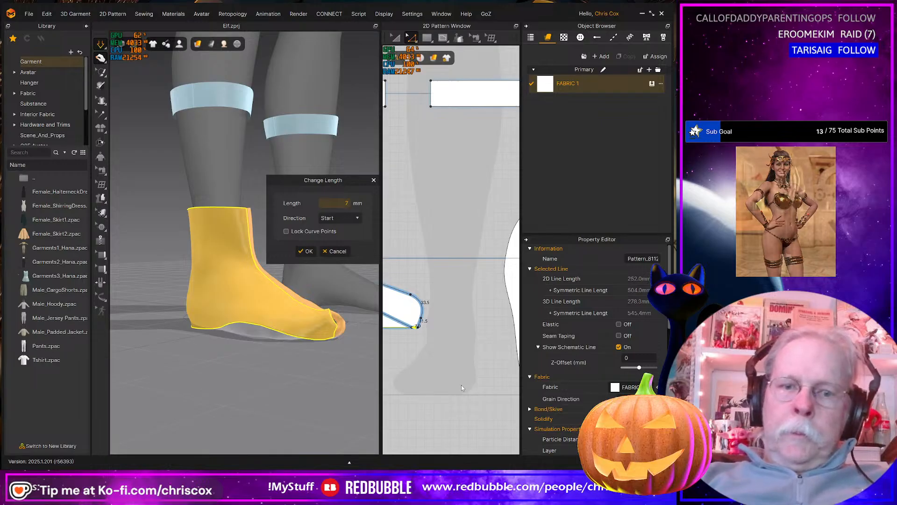
Set the length of the shoe upper's bottom edge to 271.3 mm, with Start as the direction
{"action": "type", "text": "271"}
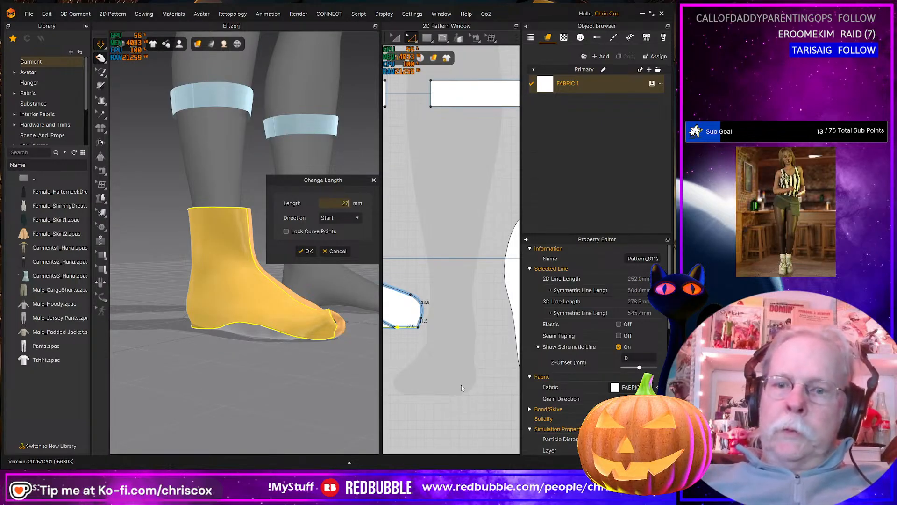
{"action": "type", "text": "."}
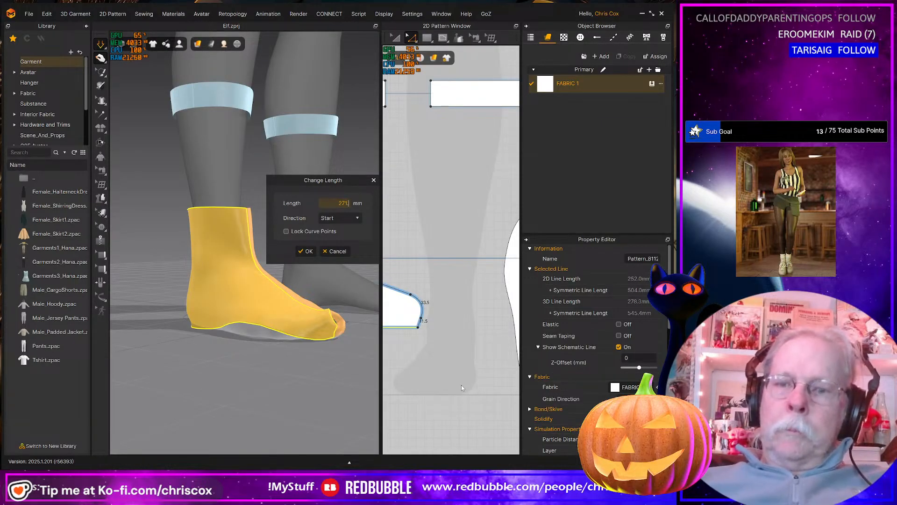
{"action": "type", "text": "3"}
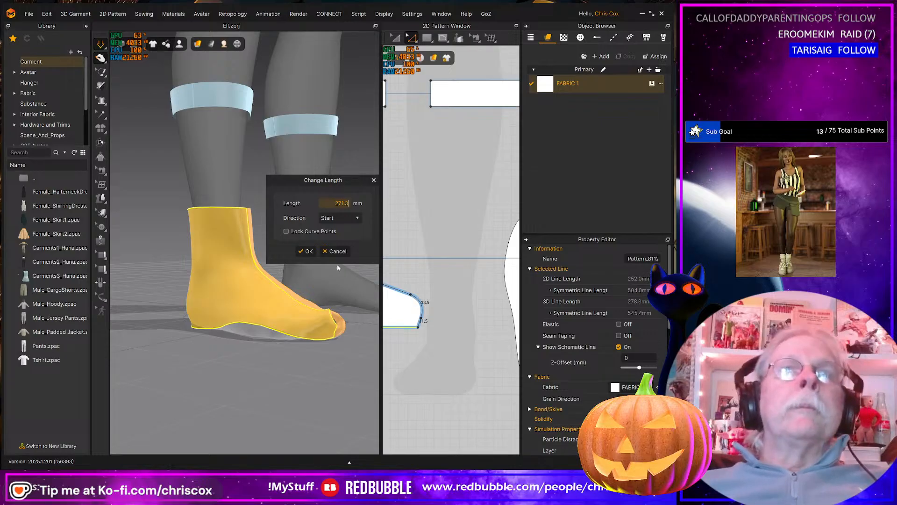
{"action": "left_click", "coordinate": [306, 251]}
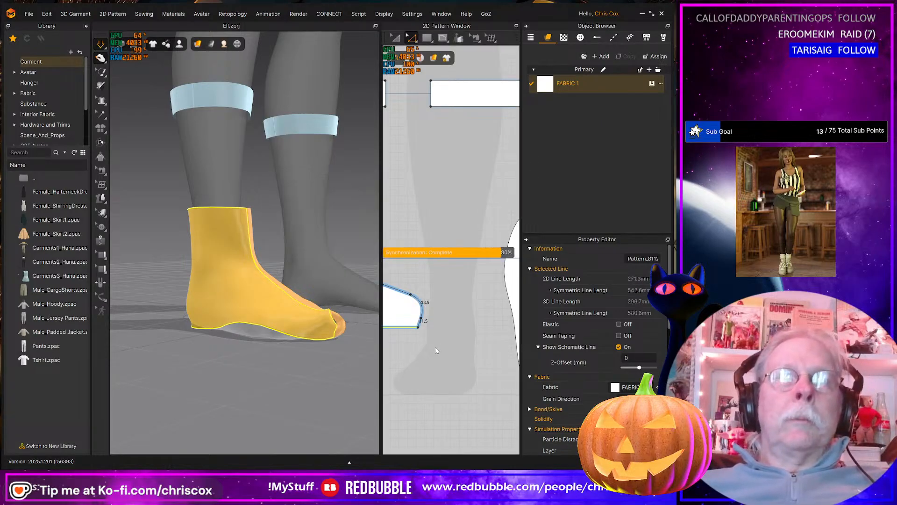
Simulate the resized shoe upper and check its fit from the side and from underneath
{"action": "key", "text": "space"}
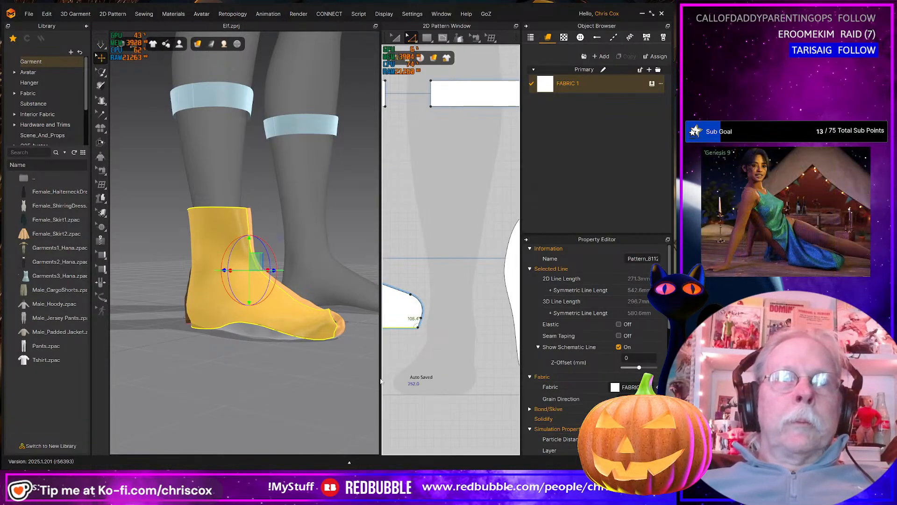
{"action": "middle_click_drag", "start_coordinate": [397, 376], "coordinate": [410, 377]}
{"action": "key", "text": "space"}
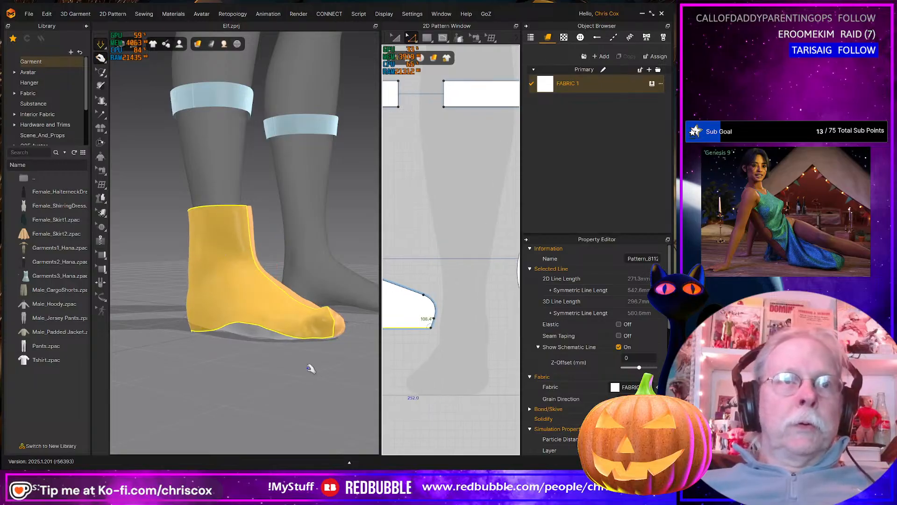
{"action": "right_click_drag", "start_coordinate": [303, 350], "coordinate": [354, 344]}
{"action": "left_click", "coordinate": [287, 288]}
{"action": "scroll", "coordinate": [486, 365], "scroll_direction": "down", "scroll_amount": 5}
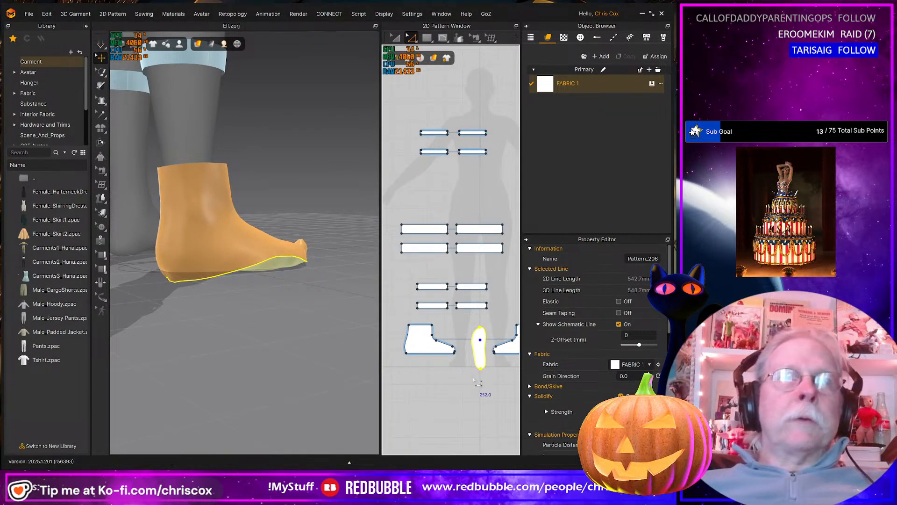
{"action": "left_click", "coordinate": [486, 394]}
{"action": "right_click_drag", "start_coordinate": [295, 378], "coordinate": [254, 258]}
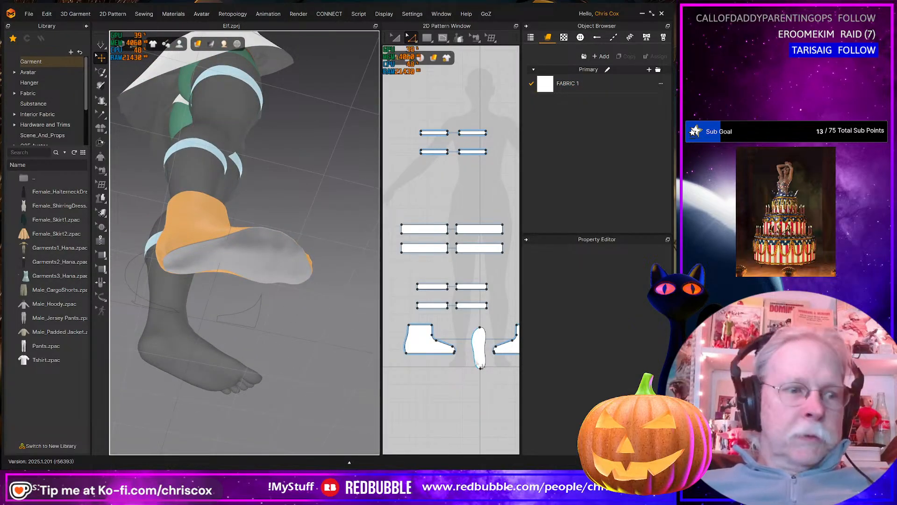
Select the sole pattern, reset its 3D arrangement, and check its placement under the foot from below and from the side
{"action": "key", "text": "a"}
{"action": "left_click", "coordinate": [479, 357]}
{"action": "right_click_drag", "start_coordinate": [286, 256], "coordinate": [292, 188]}
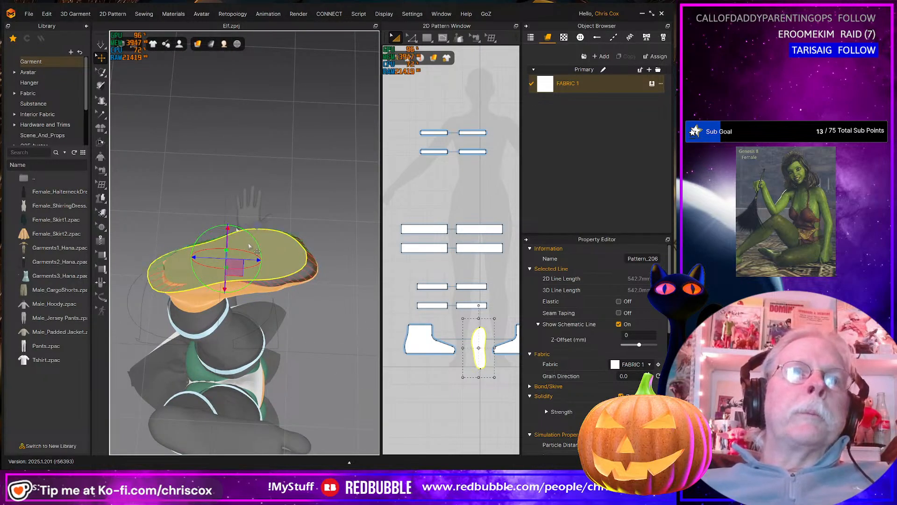
{"action": "right_click_drag", "start_coordinate": [250, 235], "coordinate": [243, 281]}
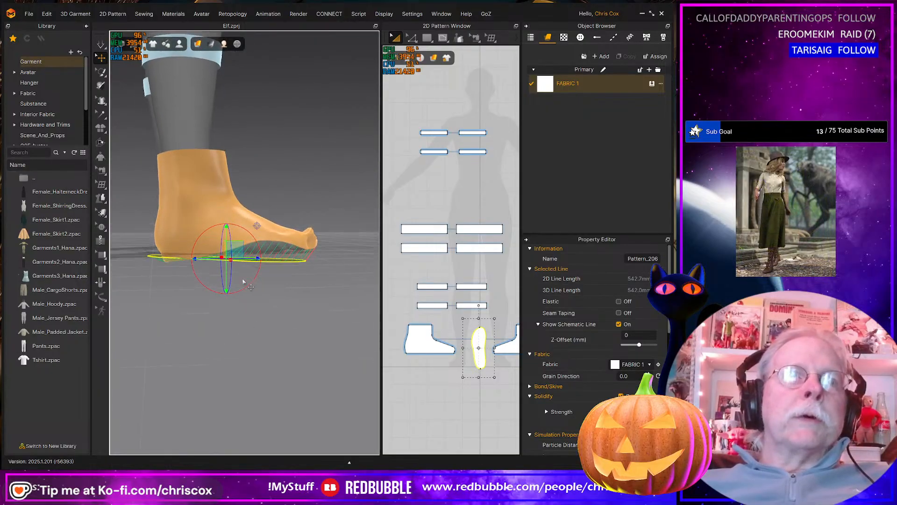
{"action": "right_click_drag", "start_coordinate": [233, 250], "coordinate": [214, 168]}
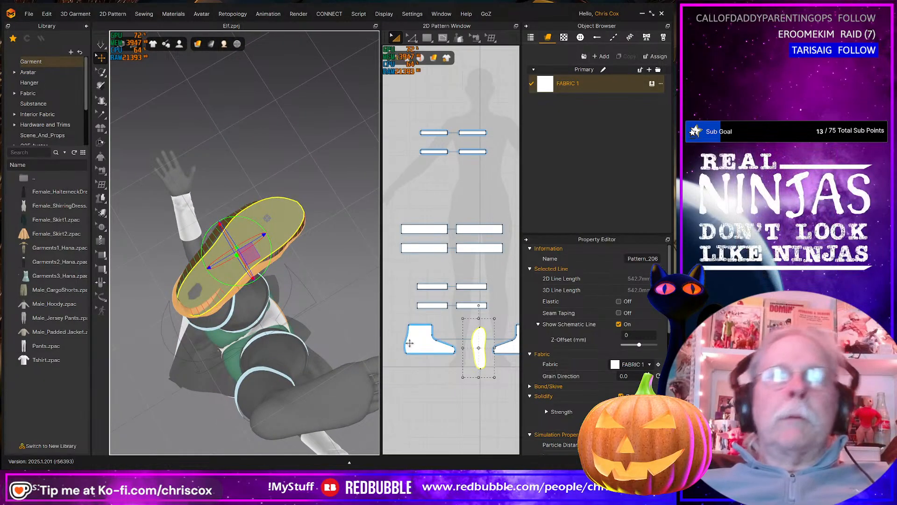
Hide both shoe upper patterns in the 3D view
{"action": "left_click", "coordinate": [409, 344]}
{"action": "left_click", "coordinate": [496, 346], "text": "shift"}
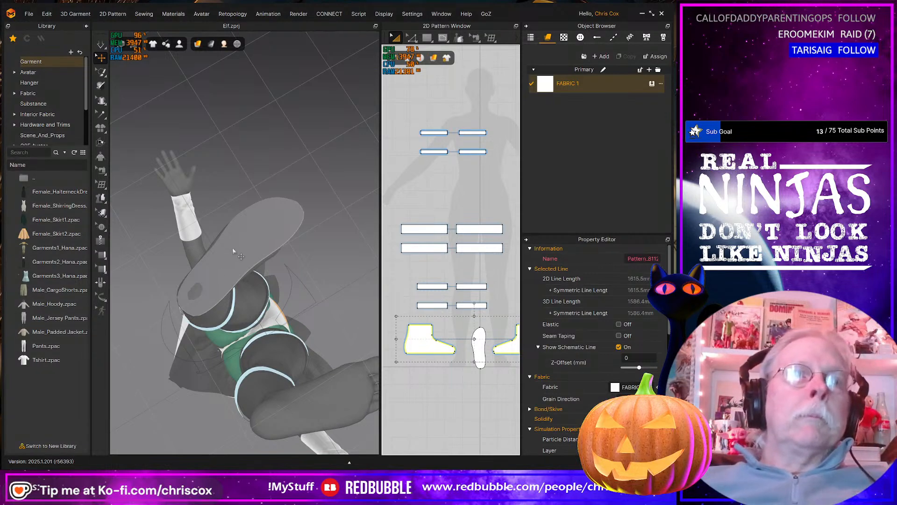
Rotate the sole pattern slightly around its side axis until it lies parallel to the ground
{"action": "left_click", "coordinate": [233, 251]}
{"action": "right_click_drag", "start_coordinate": [233, 252], "coordinate": [297, 317]}
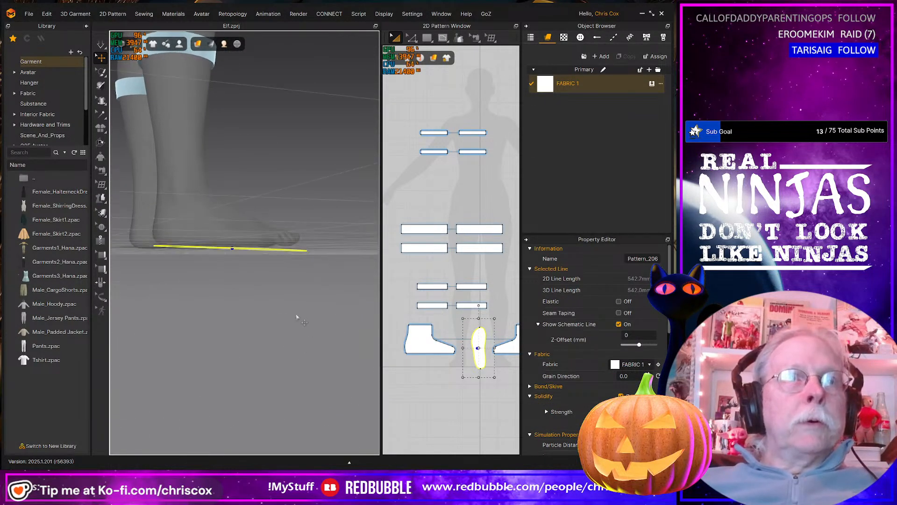
{"action": "left_click", "coordinate": [265, 249]}
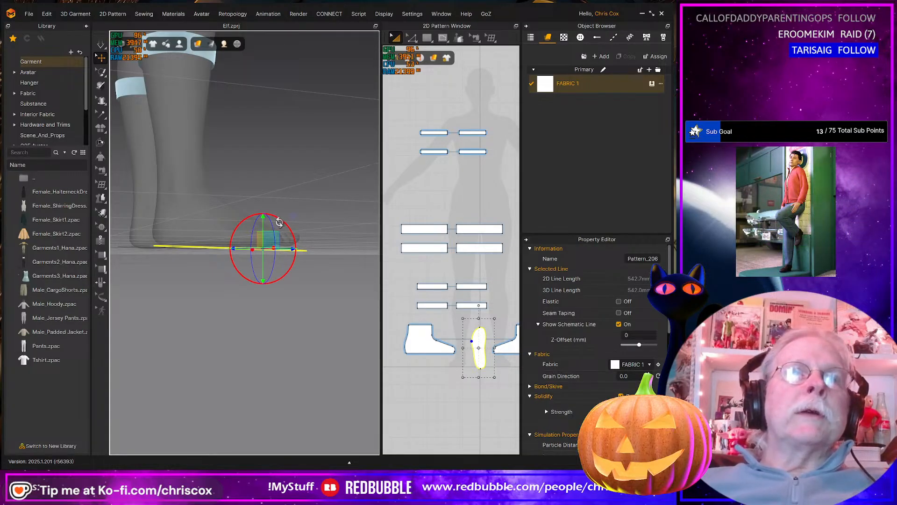
{"action": "left_click_drag", "start_coordinate": [279, 221], "coordinate": [278, 222]}
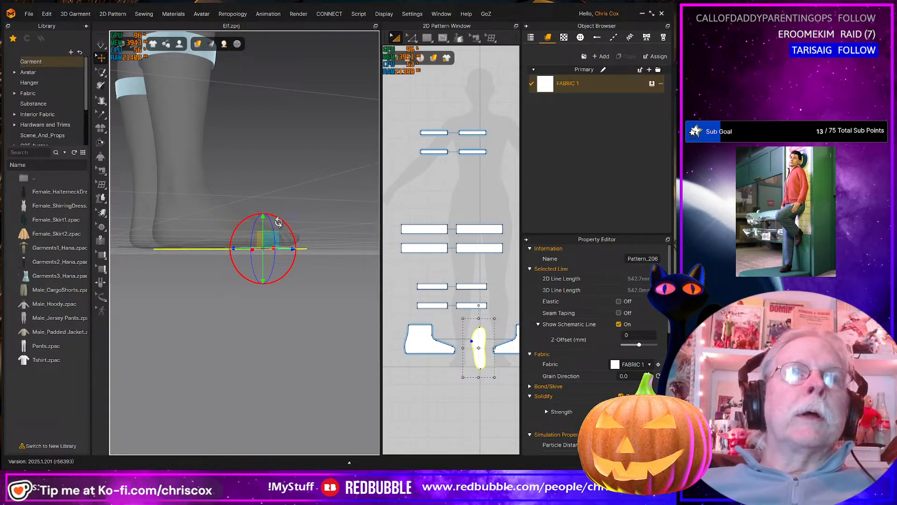
Move the sole pattern forward so it sits in front of the avatar's foot
{"action": "right_click_drag", "start_coordinate": [279, 234], "coordinate": [268, 306]}
{"action": "scroll", "coordinate": [261, 298], "scroll_direction": "down", "scroll_amount": 5}
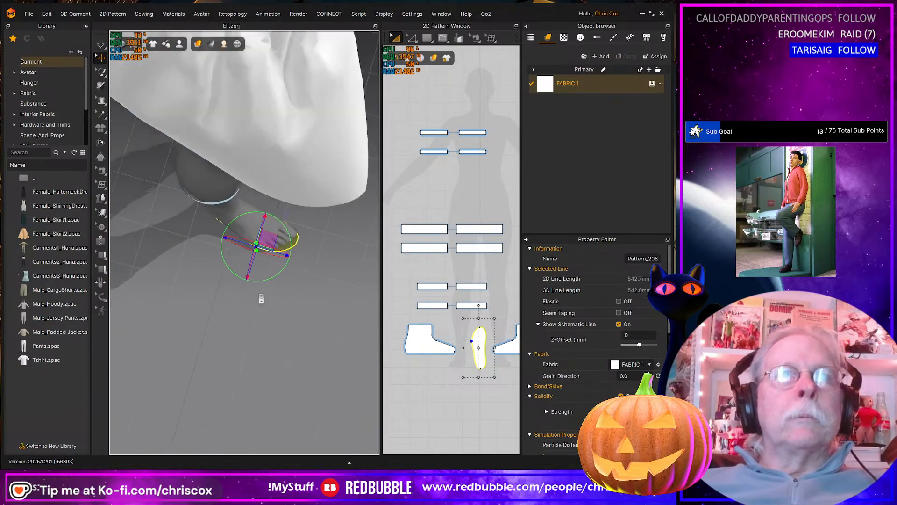
{"action": "scroll", "coordinate": [262, 298], "scroll_direction": "down", "scroll_amount": 3}
{"action": "middle_click_drag", "start_coordinate": [261, 298], "coordinate": [222, 257]}
{"action": "left_click_drag", "start_coordinate": [228, 205], "coordinate": [324, 262]}
{"action": "right_click_drag", "start_coordinate": [330, 294], "coordinate": [234, 224]}
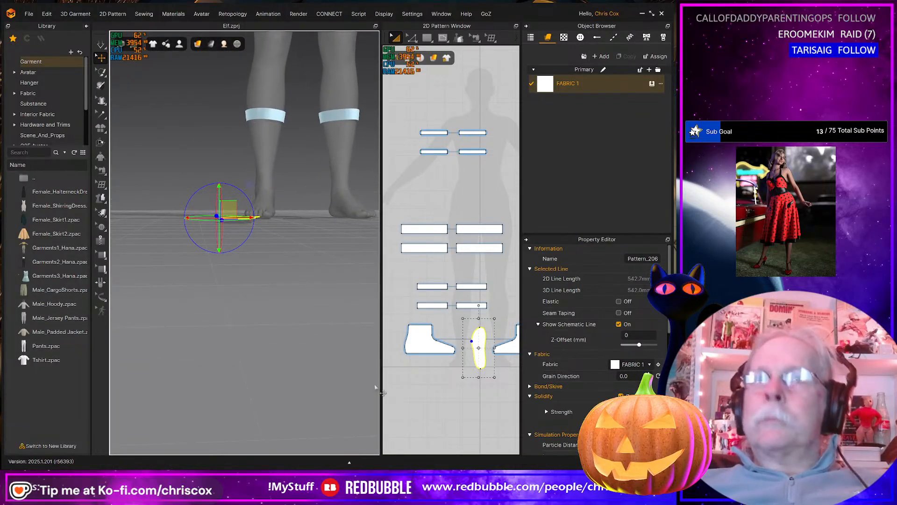
In the simulation properties, turn on ground Collision and set Gravity to -9800
{"action": "right_click", "coordinate": [268, 397]}
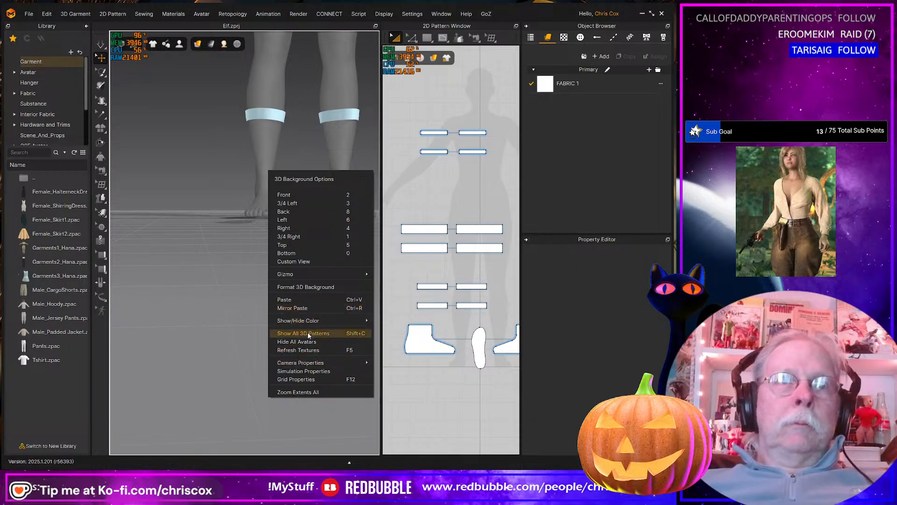
{"action": "left_click", "coordinate": [313, 371]}
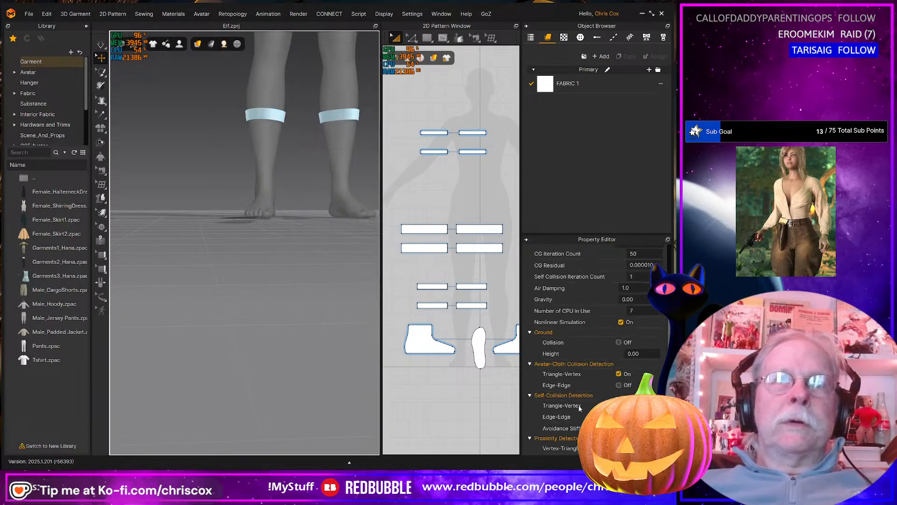
{"action": "left_click", "coordinate": [619, 342]}
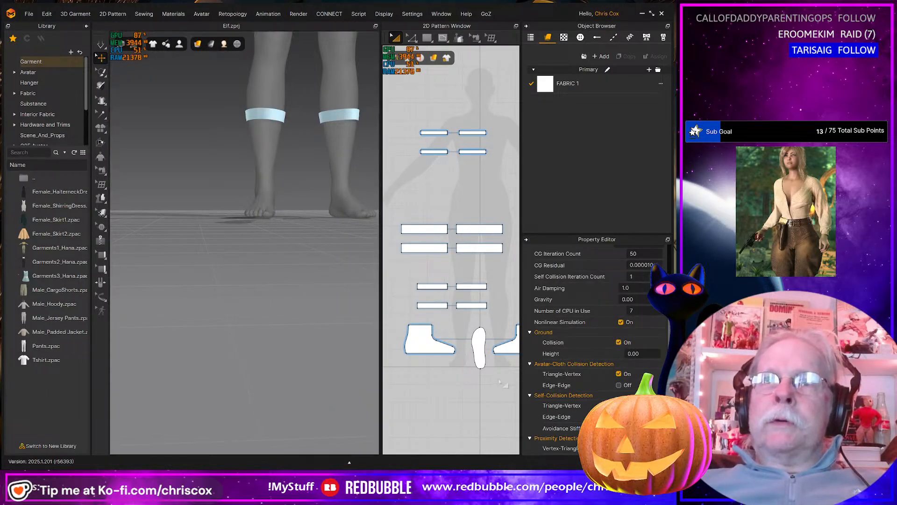
{"action": "right_click_drag", "start_coordinate": [291, 357], "coordinate": [304, 385]}
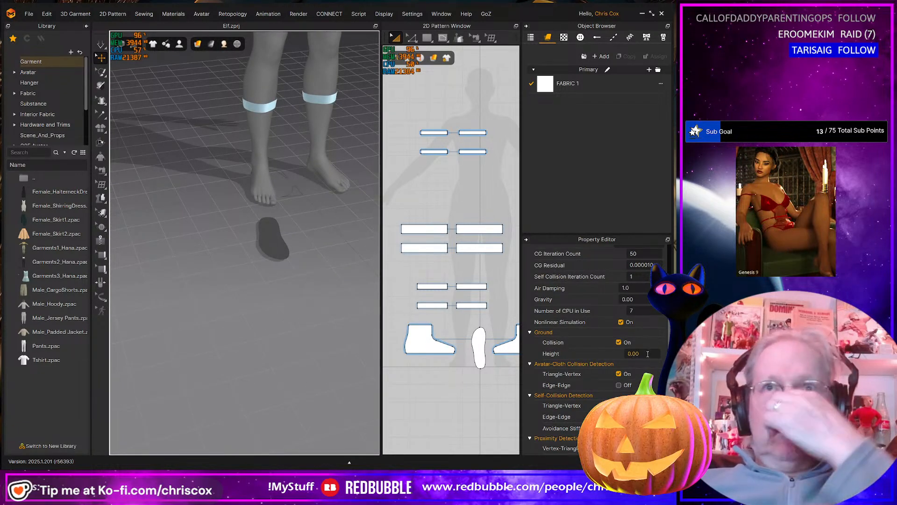
{"action": "left_click", "coordinate": [647, 300]}
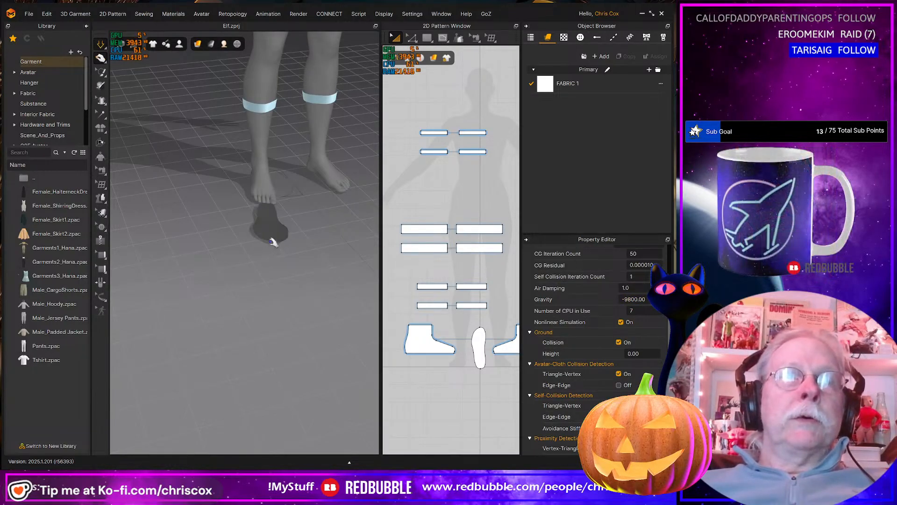
Stop simulating the sole pattern on the ground and restore its flat shape in front of the foot
{"action": "right_click_drag", "start_coordinate": [275, 233], "coordinate": [260, 264]}
{"action": "left_click", "coordinate": [357, 222]}
{"action": "left_click", "coordinate": [260, 256]}
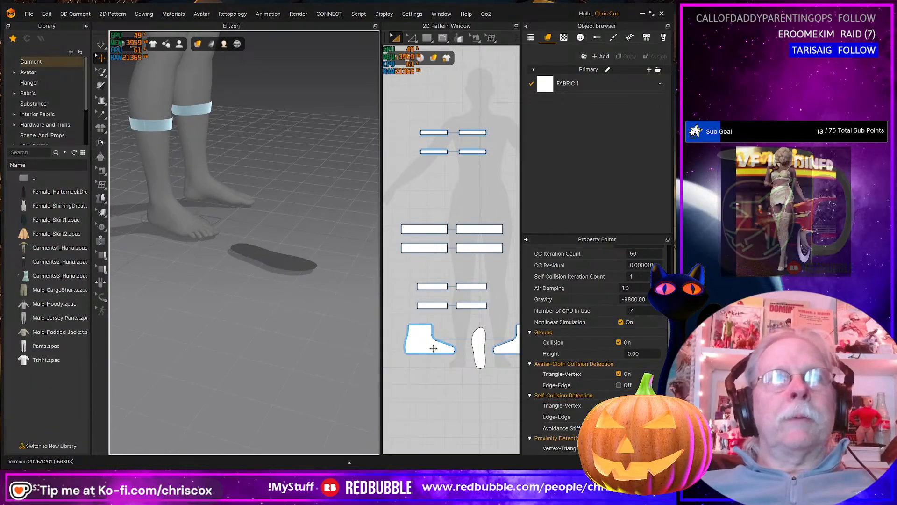
Select both shoe upper patterns in the 2D window and apply a pattern option to them
{"action": "left_click", "coordinate": [431, 348]}
{"action": "left_click", "coordinate": [496, 347], "text": "shift"}
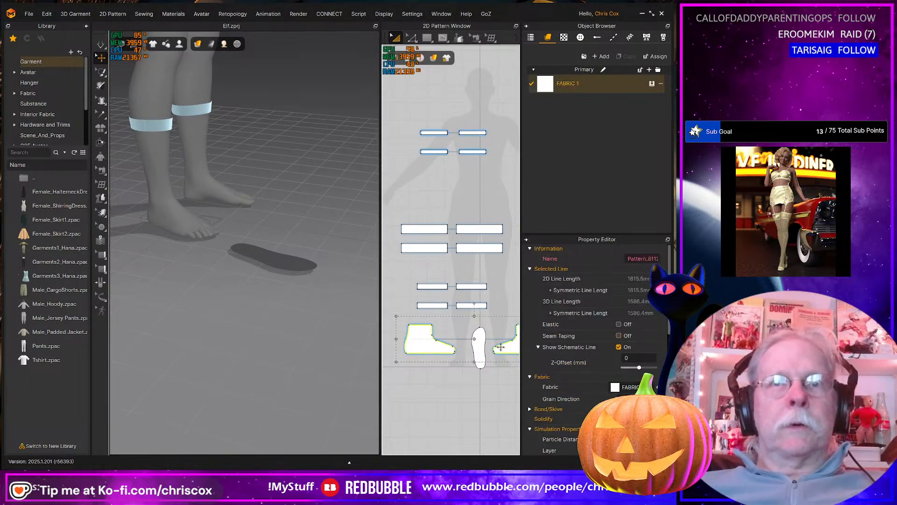
{"action": "right_click", "coordinate": [500, 347]}
{"action": "left_click", "coordinate": [534, 262]}
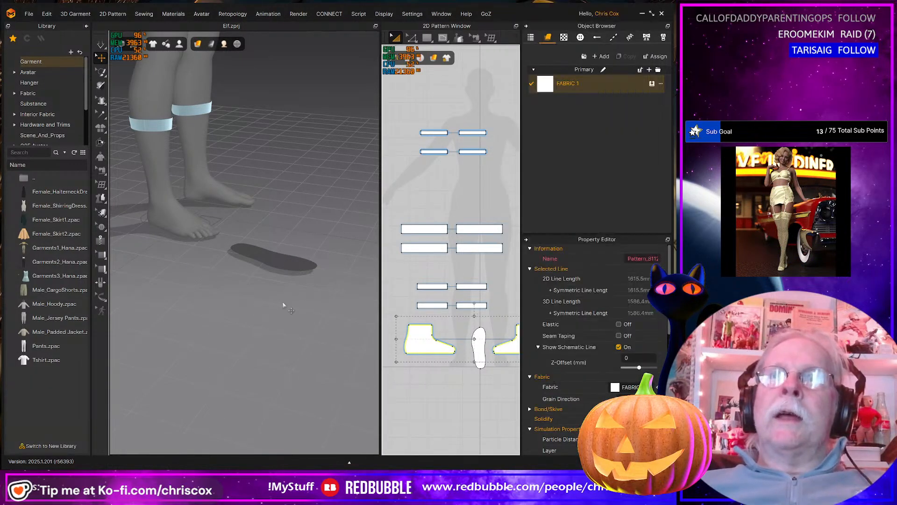
Simulate the sole pattern with gravity on, tugging it while checking it from above and below
{"action": "middle_click_drag", "start_coordinate": [283, 304], "coordinate": [268, 310]}
{"action": "left_click", "coordinate": [272, 274]}
{"action": "right_click_drag", "start_coordinate": [276, 305], "coordinate": [254, 340]}
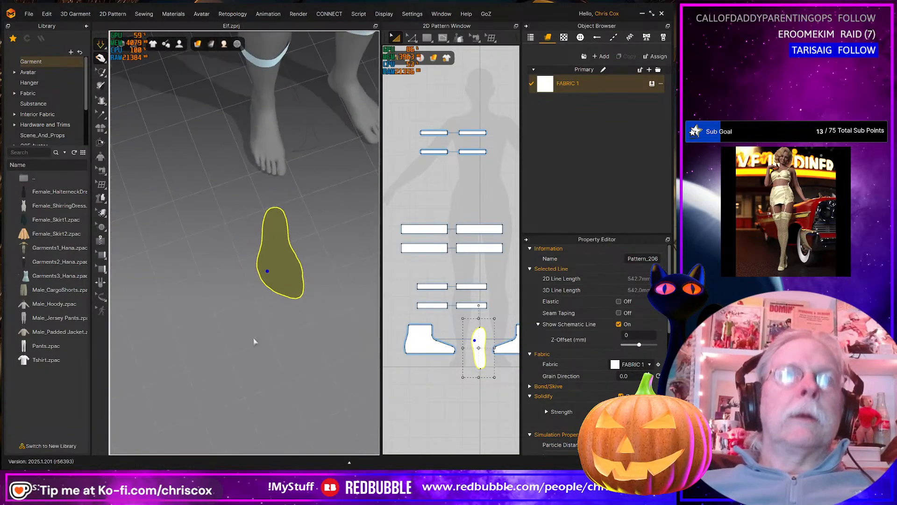
{"action": "left_click_drag", "start_coordinate": [285, 288], "coordinate": [285, 284]}
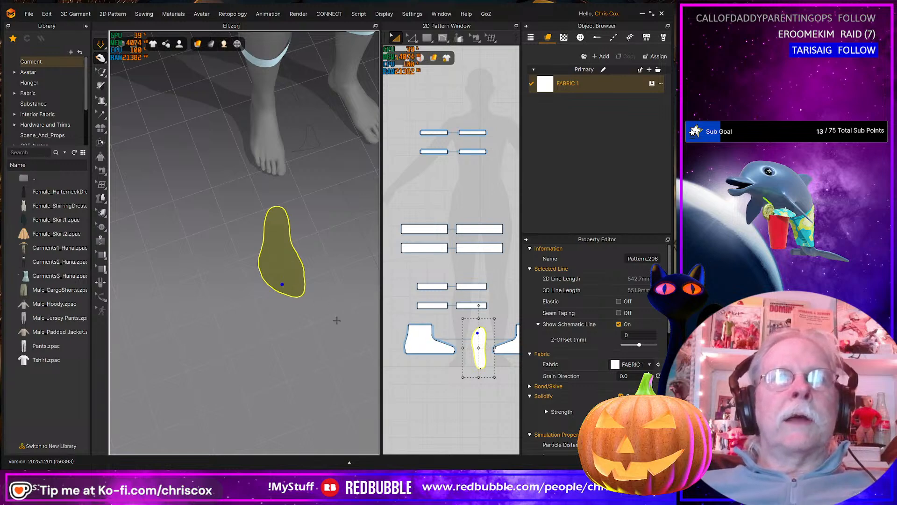
{"action": "right_click_drag", "start_coordinate": [296, 306], "coordinate": [300, 276]}
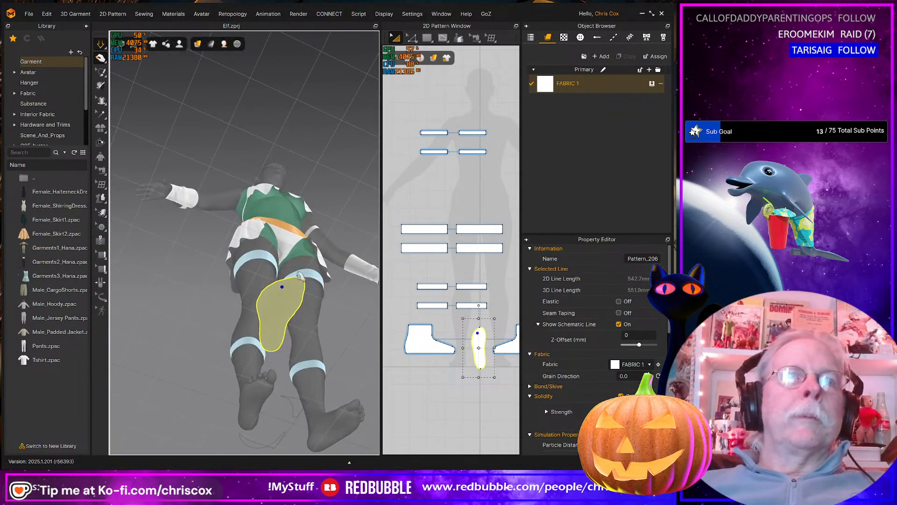
{"action": "left_click_drag", "start_coordinate": [290, 305], "coordinate": [291, 296]}
{"action": "right_click_drag", "start_coordinate": [289, 304], "coordinate": [260, 384]}
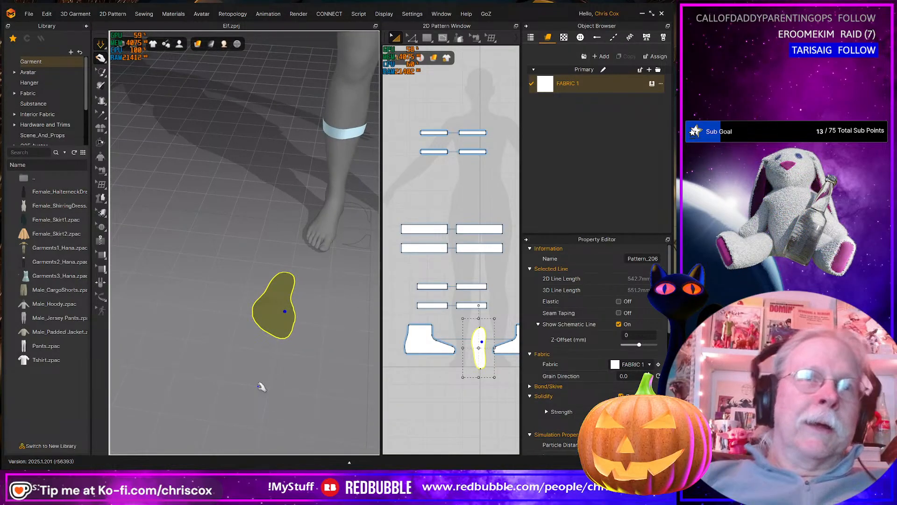
Stop the simulation, reset the sole pattern's 3D arrangement, and check its flat shape in front of the foot
{"action": "key", "text": "space"}
{"action": "left_click", "coordinate": [282, 332]}
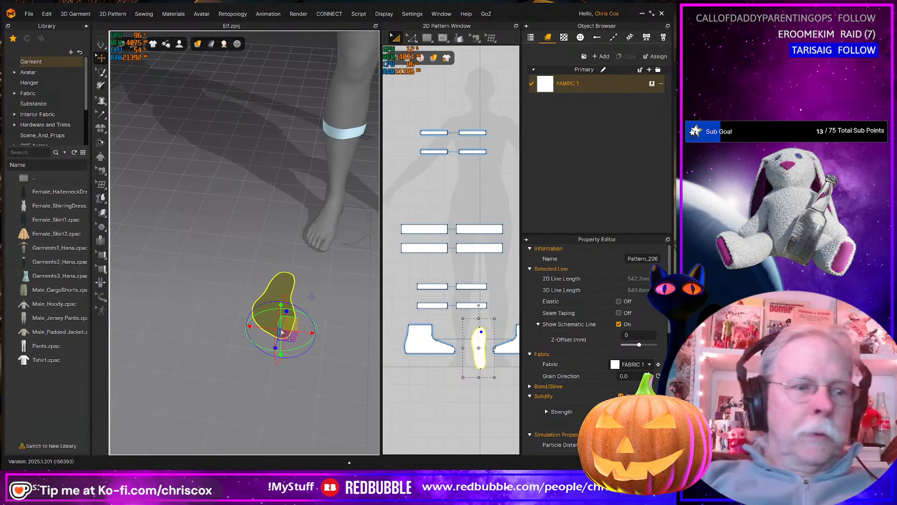
{"action": "right_click", "coordinate": [283, 302]}
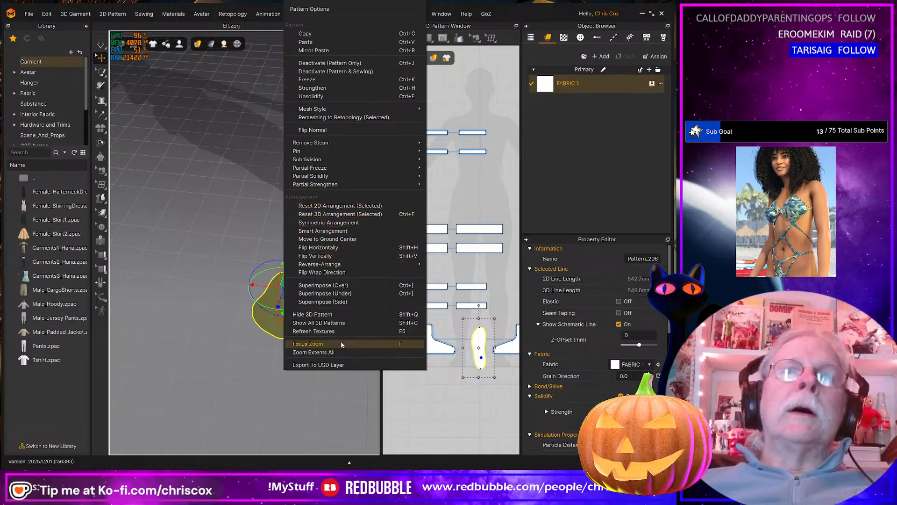
{"action": "left_click", "coordinate": [356, 215]}
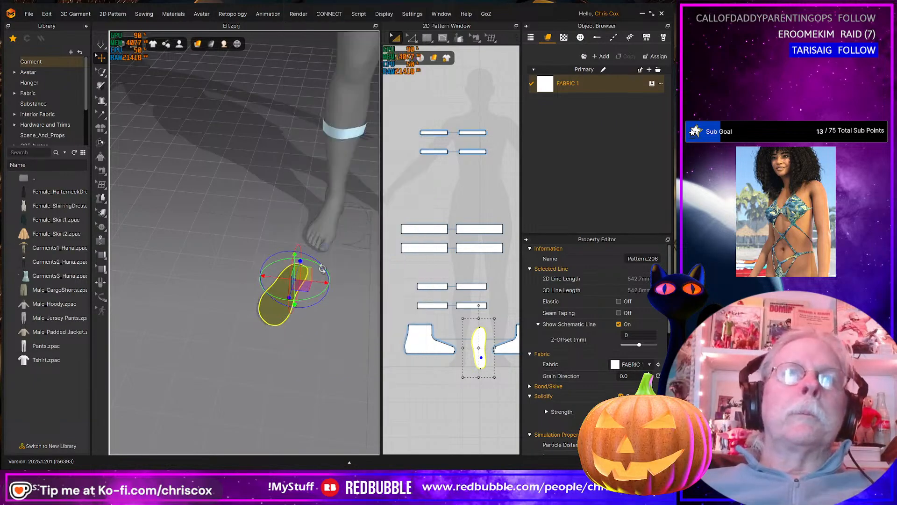
{"action": "scroll", "coordinate": [304, 260], "scroll_direction": "down", "scroll_amount": 5}
{"action": "right_click_drag", "start_coordinate": [326, 268], "coordinate": [324, 332]}
{"action": "scroll", "coordinate": [324, 332], "scroll_direction": "up", "scroll_amount": 3}
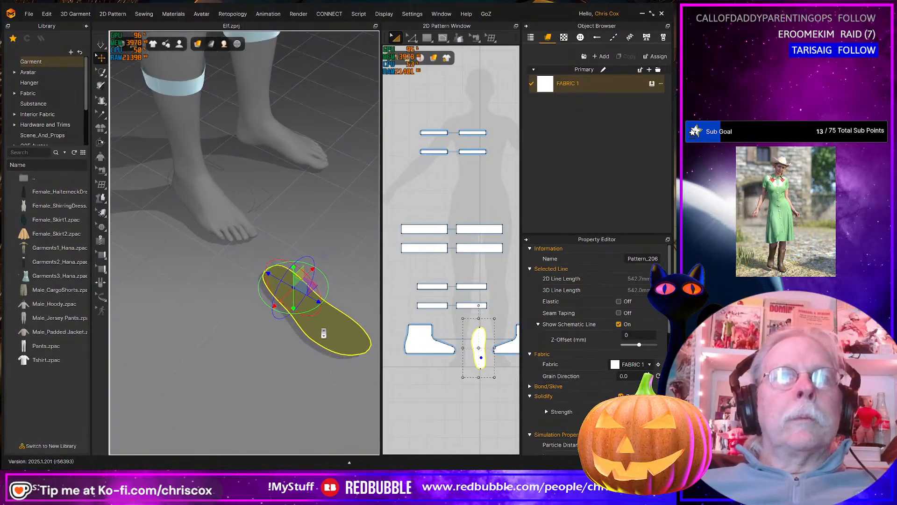
Add a new fabric and assign it to the sole pattern
{"action": "scroll", "coordinate": [297, 303], "scroll_direction": "up", "scroll_amount": 2}
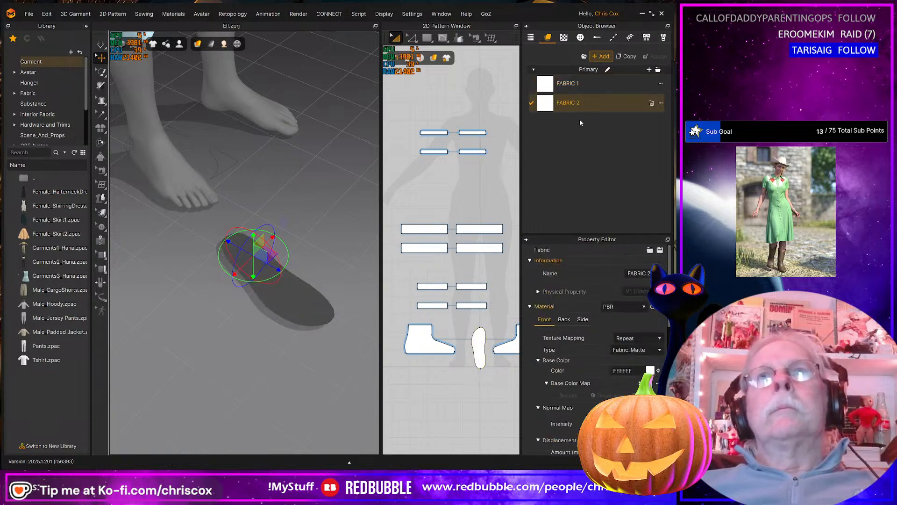
{"action": "left_click", "coordinate": [316, 311]}
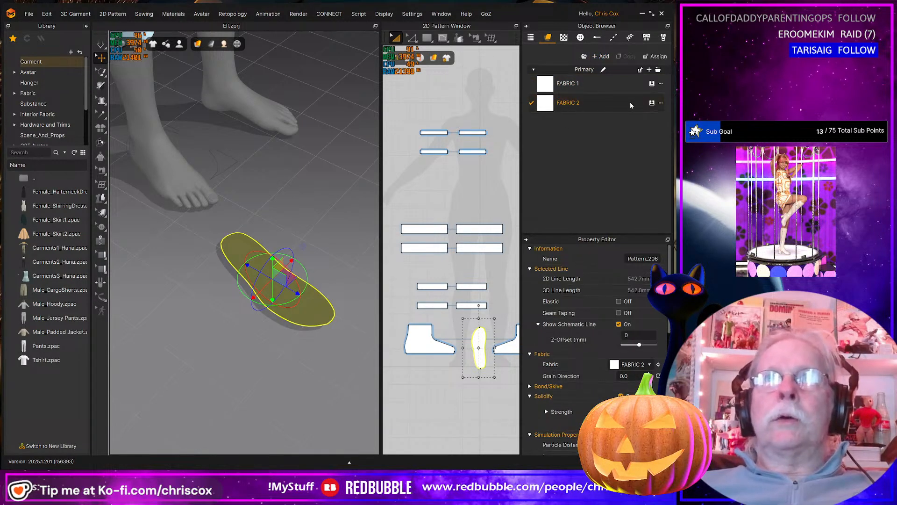
Apply the V2_Non-Fabric_Tyvek_1 physical property preset to FABRIC 2, the sole's fabric
{"action": "left_click", "coordinate": [555, 104]}
{"action": "scroll", "coordinate": [604, 388], "scroll_direction": "down", "scroll_amount": 5}
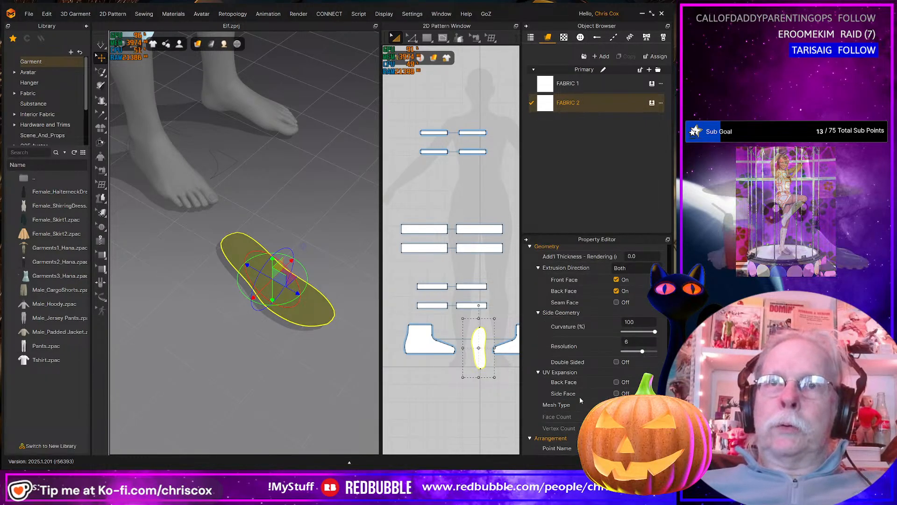
{"action": "left_click", "coordinate": [585, 106]}
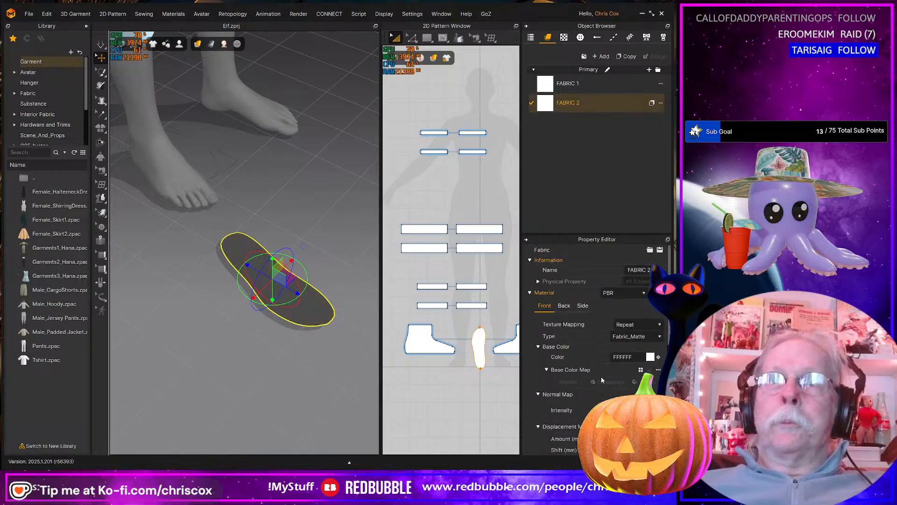
{"action": "scroll", "coordinate": [598, 380], "scroll_direction": "down", "scroll_amount": 4}
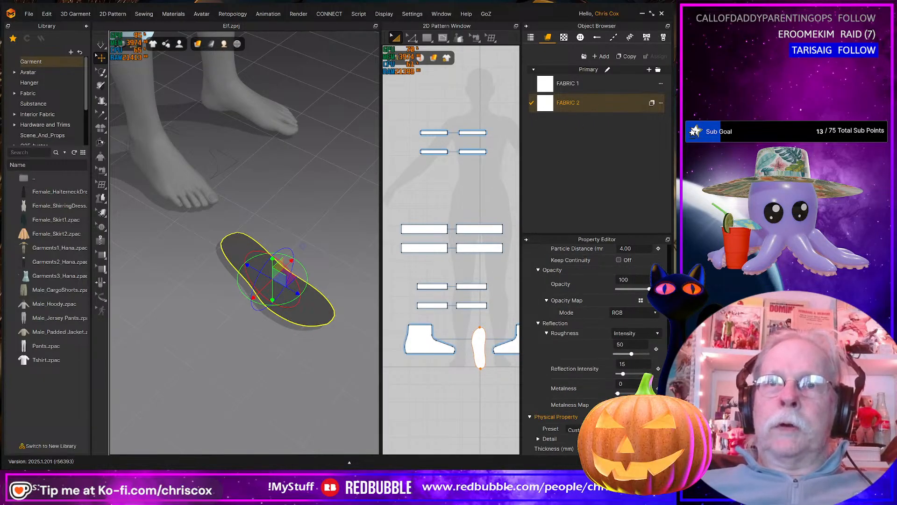
{"action": "left_click", "coordinate": [589, 429]}
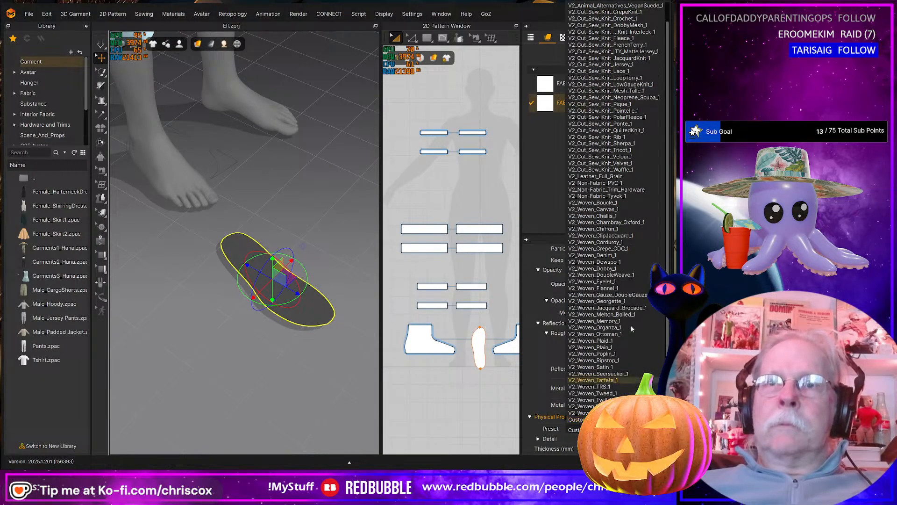
{"action": "left_click", "coordinate": [625, 197]}
Simulate the sole pattern with its new fabric preset and check its flatness from the side and from above
{"action": "right_click_drag", "start_coordinate": [308, 270], "coordinate": [277, 248]}
{"action": "key", "text": "space"}
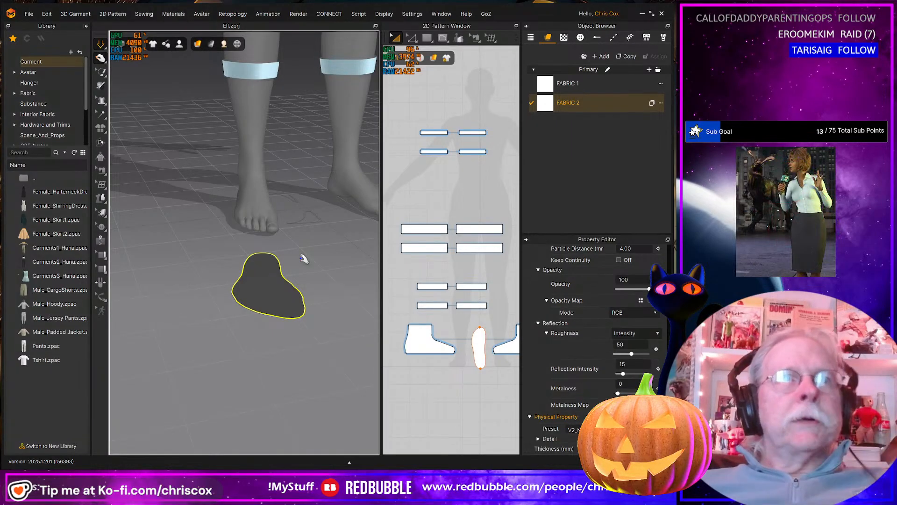
{"action": "key", "text": "space"}
{"action": "left_click", "coordinate": [275, 288]}
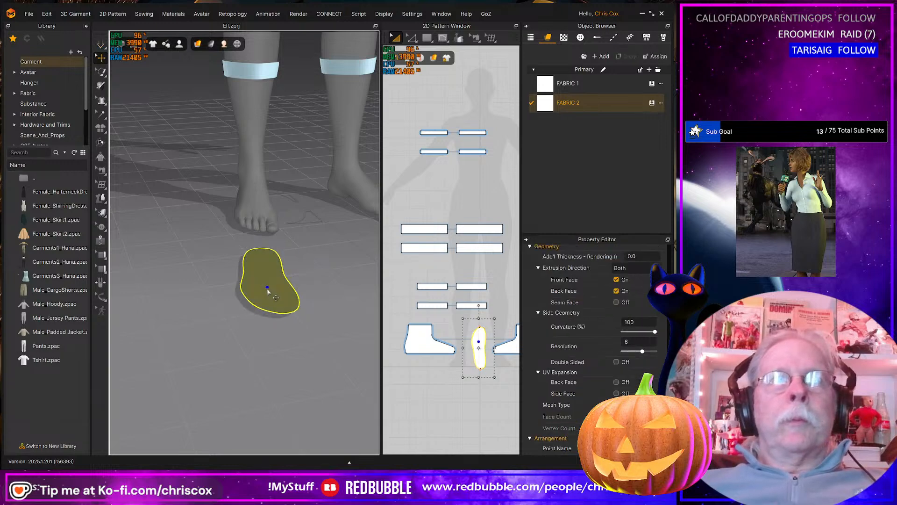
{"action": "right_click_drag", "start_coordinate": [266, 290], "coordinate": [292, 270]}
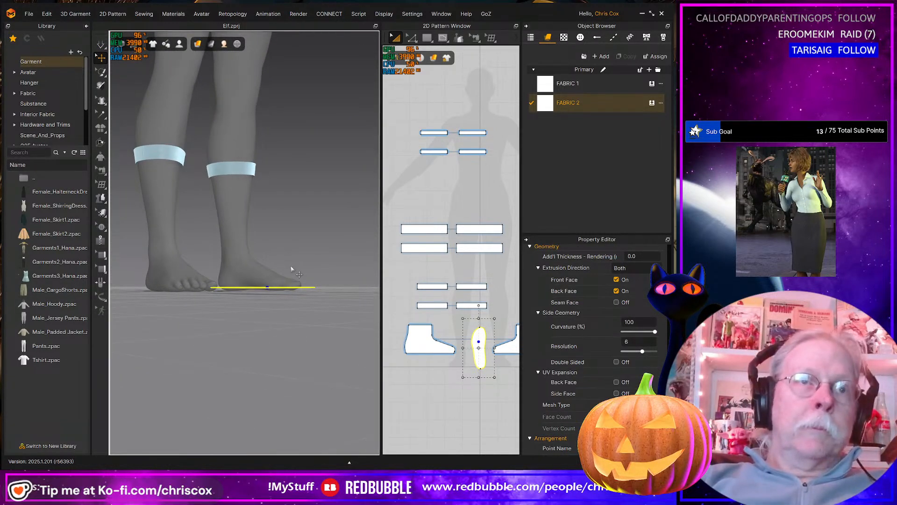
{"action": "right_click_drag", "start_coordinate": [291, 269], "coordinate": [292, 304]}
{"action": "left_click", "coordinate": [292, 302]}
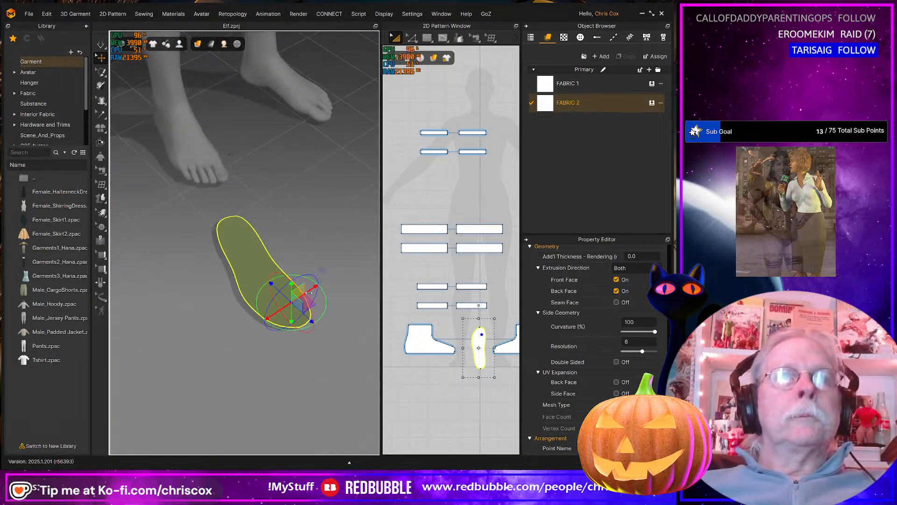
{"action": "left_click", "coordinate": [256, 270]}
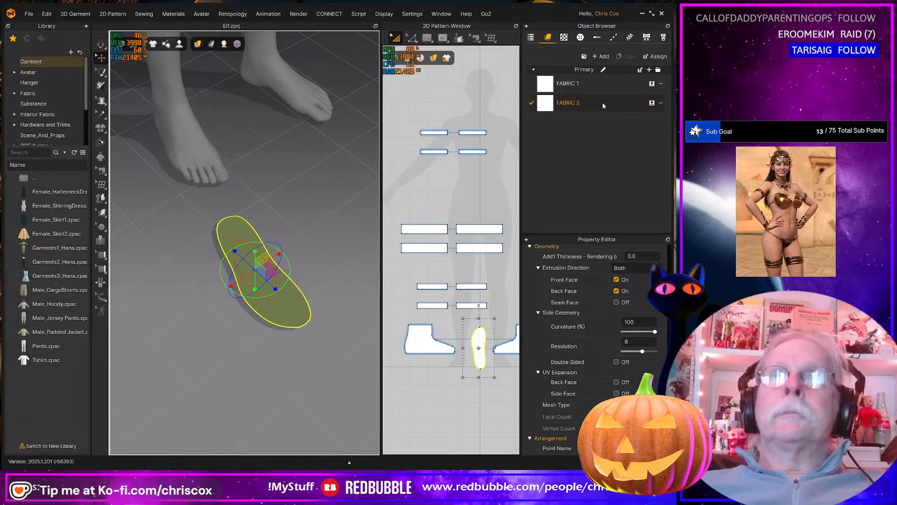
{"action": "middle_click_drag", "start_coordinate": [326, 189], "coordinate": [325, 189]}
{"action": "key", "text": "space"}
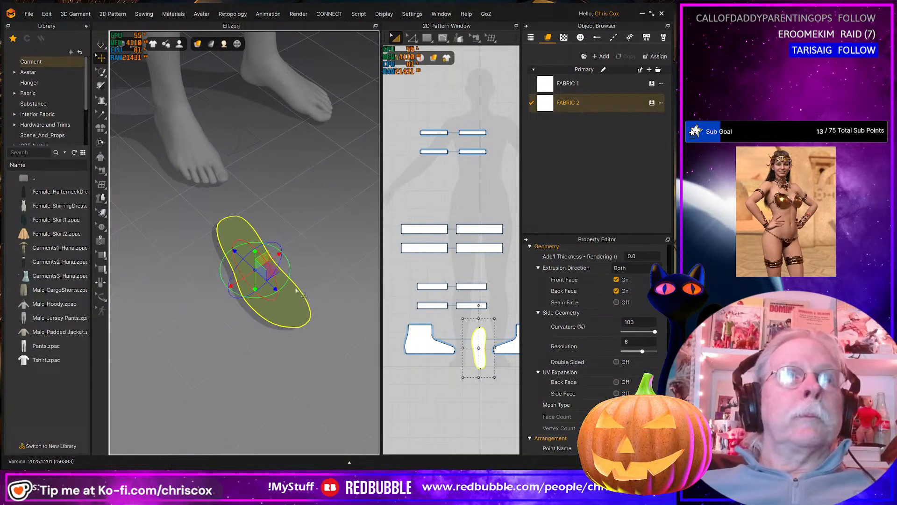
Move the sole pattern from in front of the foot back to the underside of the avatar's foot
{"action": "left_click", "coordinate": [282, 301]}
{"action": "right_click_drag", "start_coordinate": [291, 302], "coordinate": [262, 321]}
{"action": "left_click_drag", "start_coordinate": [288, 307], "coordinate": [345, 128]}
{"action": "right_click_drag", "start_coordinate": [305, 146], "coordinate": [401, 140]}
{"action": "middle_click_drag", "start_coordinate": [257, 206], "coordinate": [453, 187]}
{"action": "right_click_drag", "start_coordinate": [245, 276], "coordinate": [266, 173]}
{"action": "right_click_drag", "start_coordinate": [309, 238], "coordinate": [303, 268]}
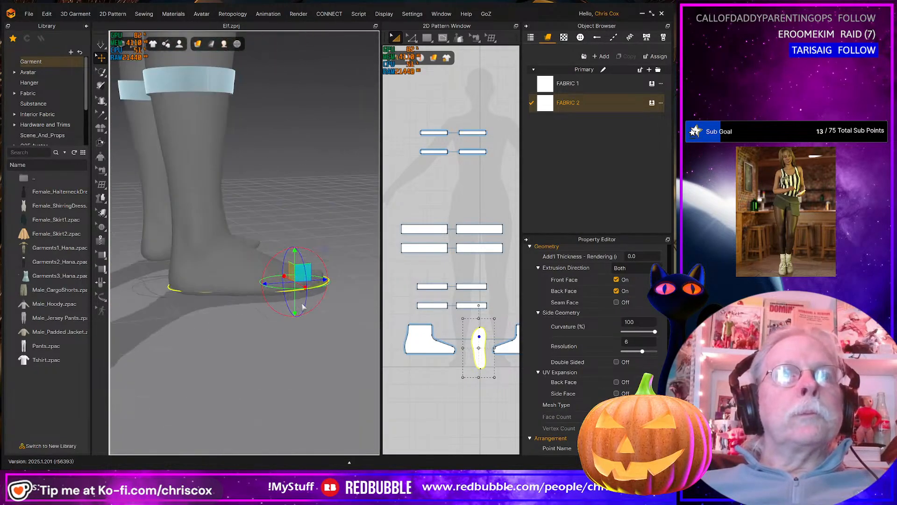
Lower the sole pattern slightly beneath the foot, checking its fit from behind, the side and below
{"action": "left_click_drag", "start_coordinate": [295, 253], "coordinate": [295, 257]}
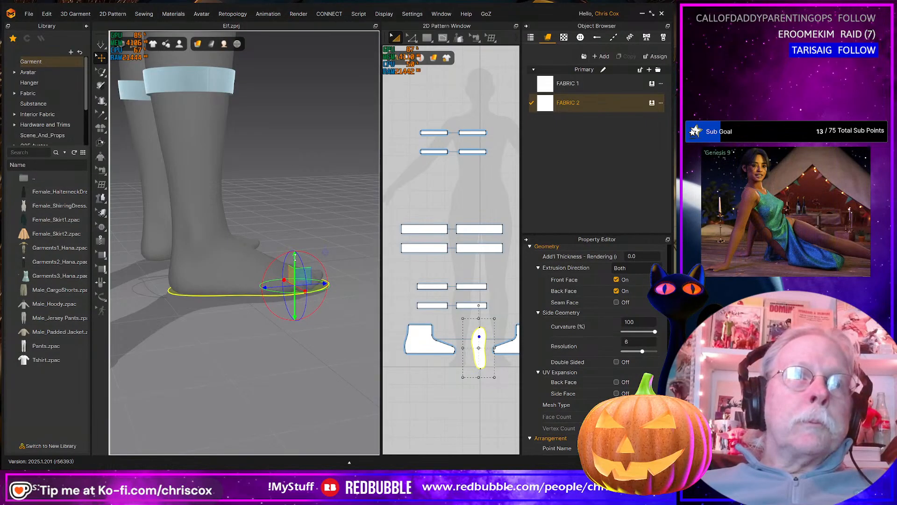
{"action": "right_click_drag", "start_coordinate": [294, 260], "coordinate": [369, 275]}
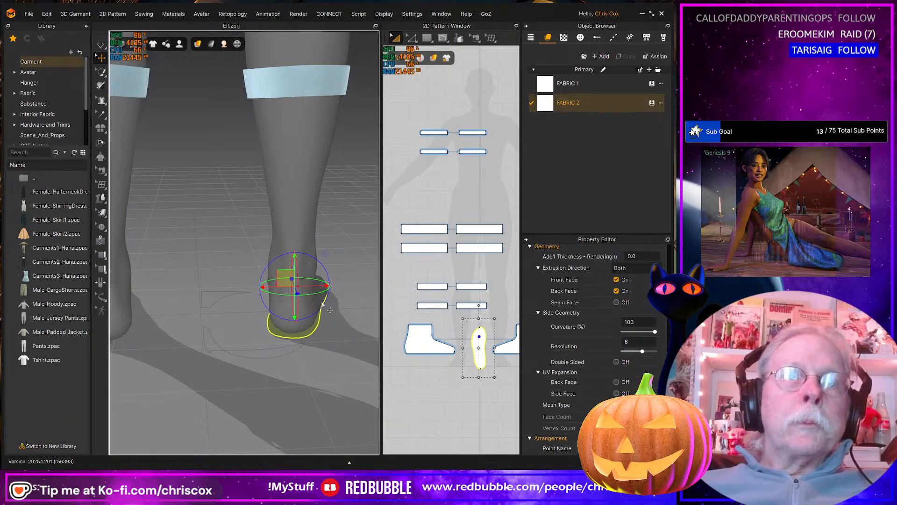
{"action": "right_click_drag", "start_coordinate": [313, 293], "coordinate": [220, 262]}
{"action": "right_click_drag", "start_coordinate": [262, 324], "coordinate": [280, 321]}
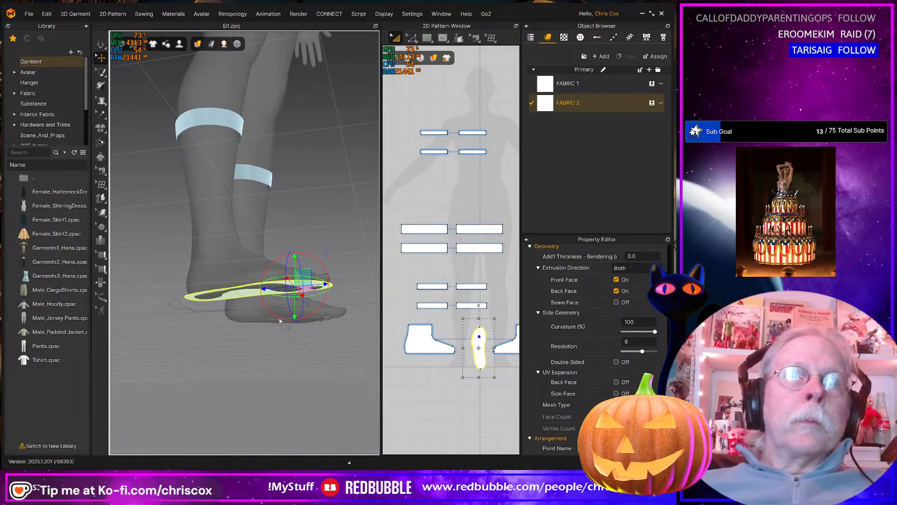
{"action": "left_click_drag", "start_coordinate": [294, 264], "coordinate": [292, 267]}
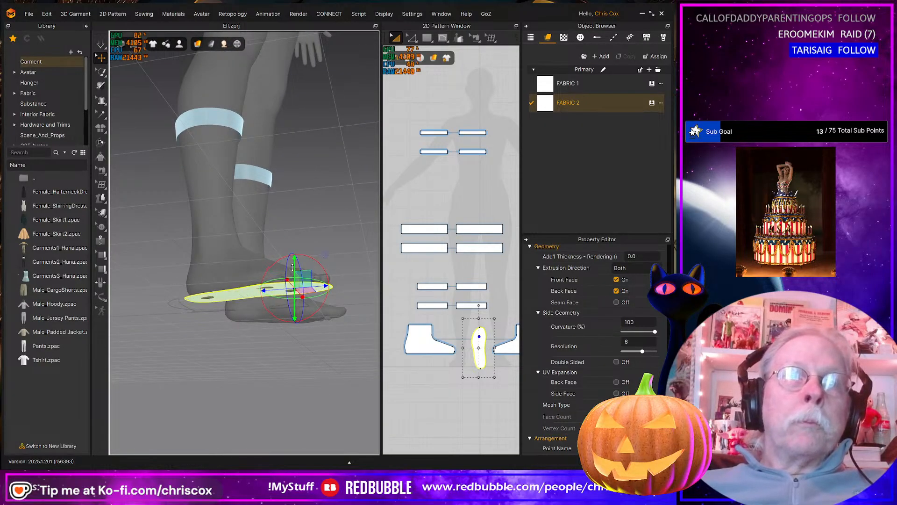
{"action": "right_click_drag", "start_coordinate": [276, 299], "coordinate": [287, 320]}
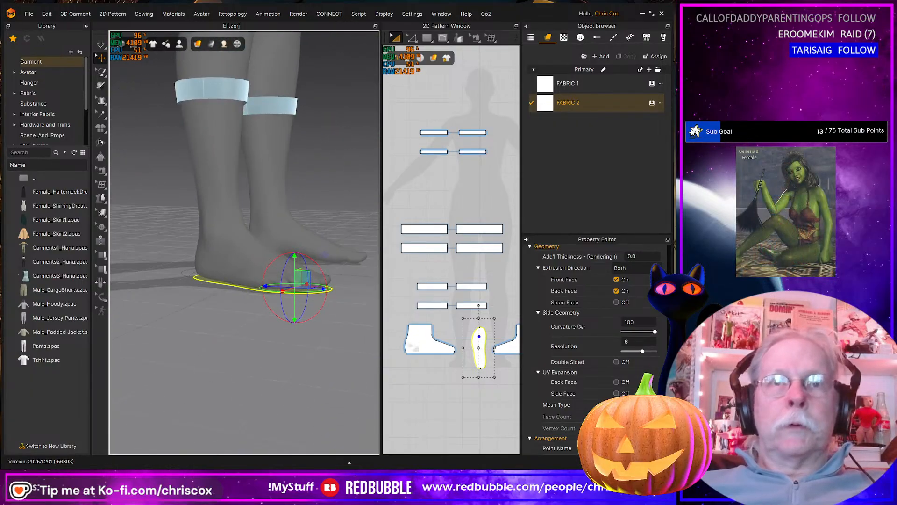
Activate both shoe upper patterns from the 2D pattern layout
{"action": "left_click", "coordinate": [421, 341]}
{"action": "right_click", "coordinate": [505, 348]}
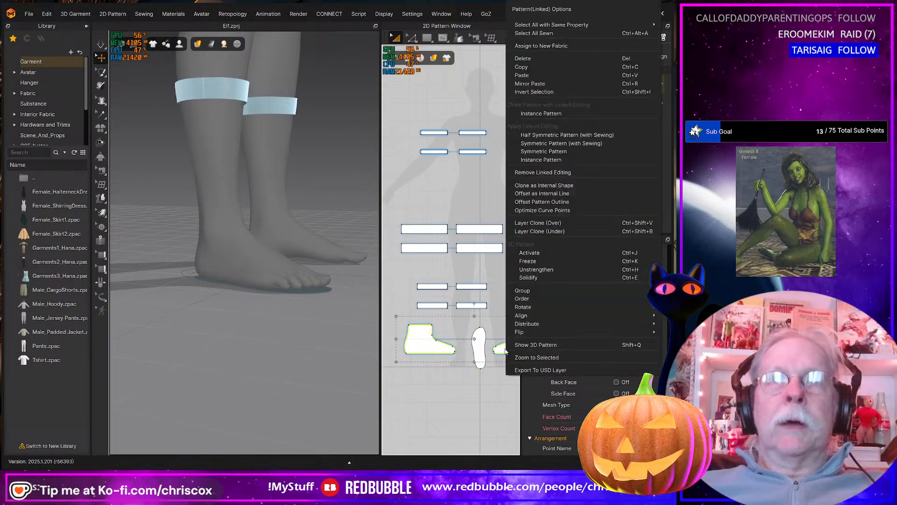
{"action": "left_click", "coordinate": [530, 254]}
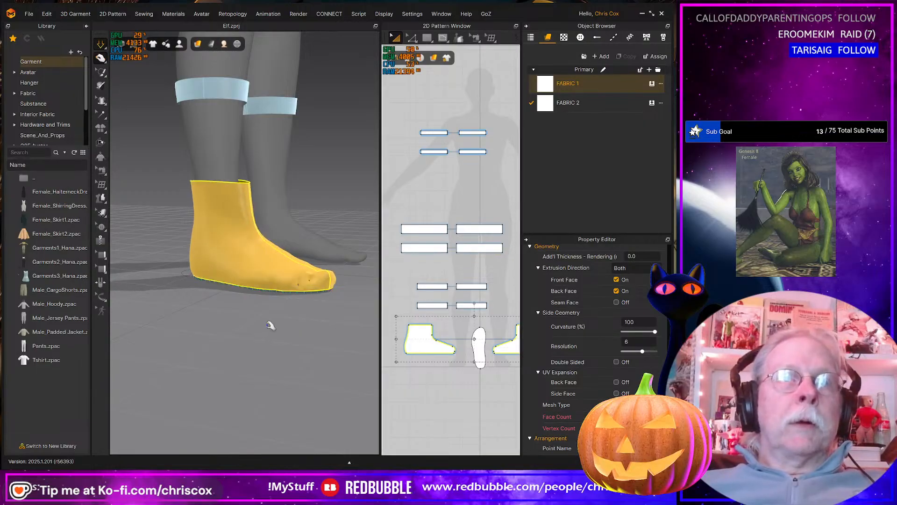
Simulate the uppers together with the sole, tugging the toe and inspecting the shoe from all sides
{"action": "right_click_drag", "start_coordinate": [270, 325], "coordinate": [248, 255]}
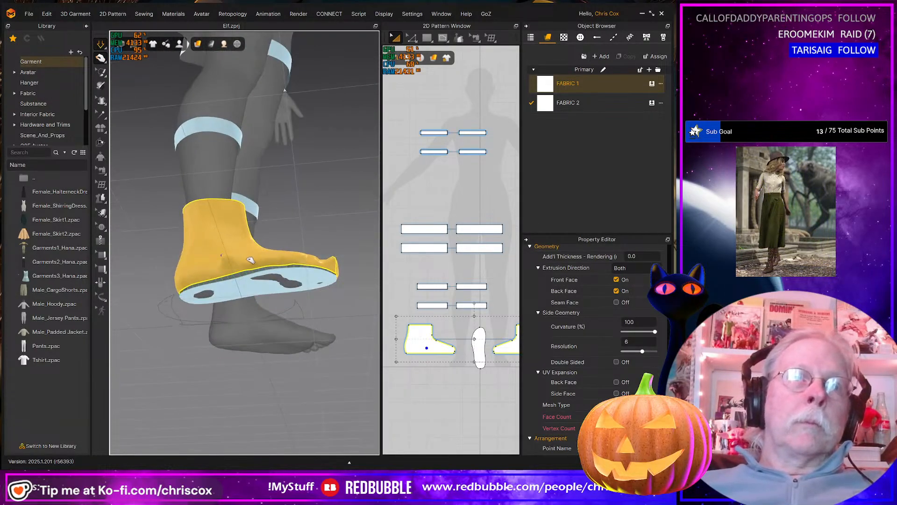
{"action": "right_click_drag", "start_coordinate": [306, 301], "coordinate": [174, 333]}
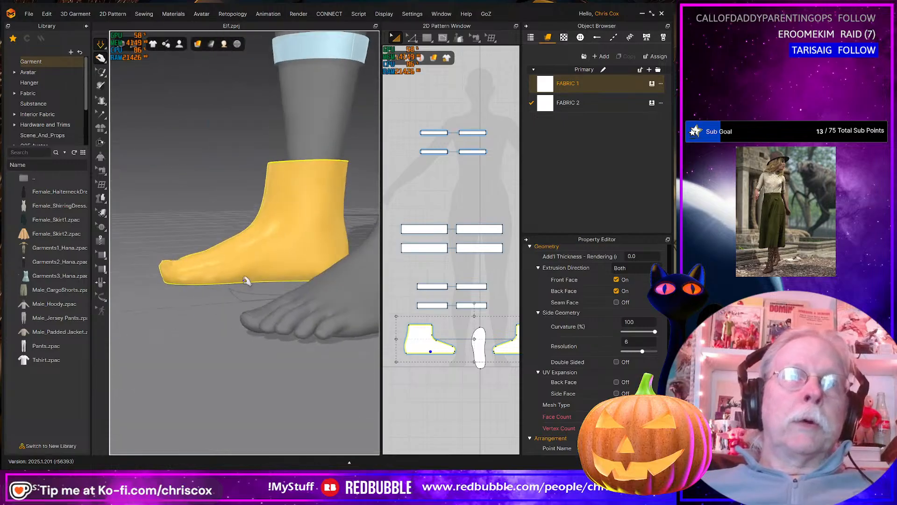
{"action": "right_click_drag", "start_coordinate": [171, 262], "coordinate": [315, 286]}
{"action": "left_click_drag", "start_coordinate": [176, 276], "coordinate": [213, 281]}
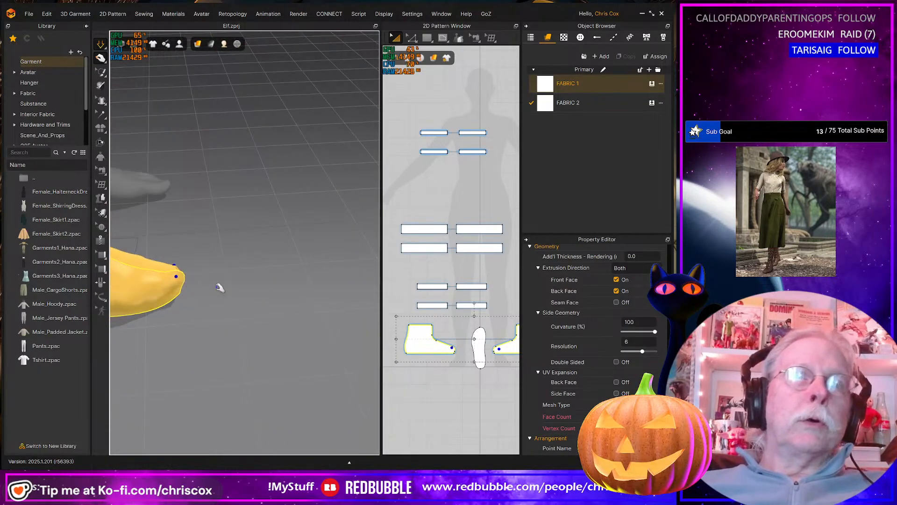
{"action": "middle_click_drag", "start_coordinate": [216, 320], "coordinate": [312, 314]}
{"action": "scroll", "coordinate": [299, 304], "scroll_direction": "down", "scroll_amount": 3}
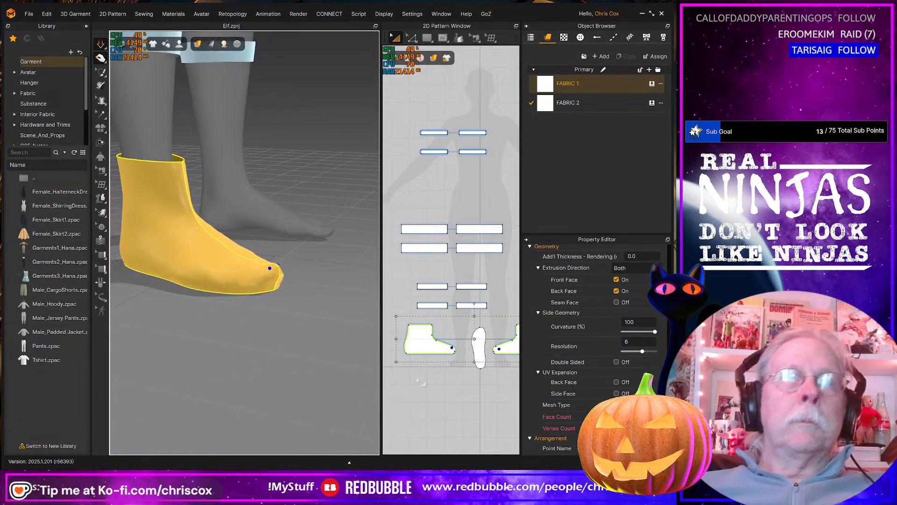
Move the upper point of the toe curve slightly down and inward on the linked upper pattern
{"action": "scroll", "coordinate": [463, 381], "scroll_direction": "up", "scroll_amount": 5}
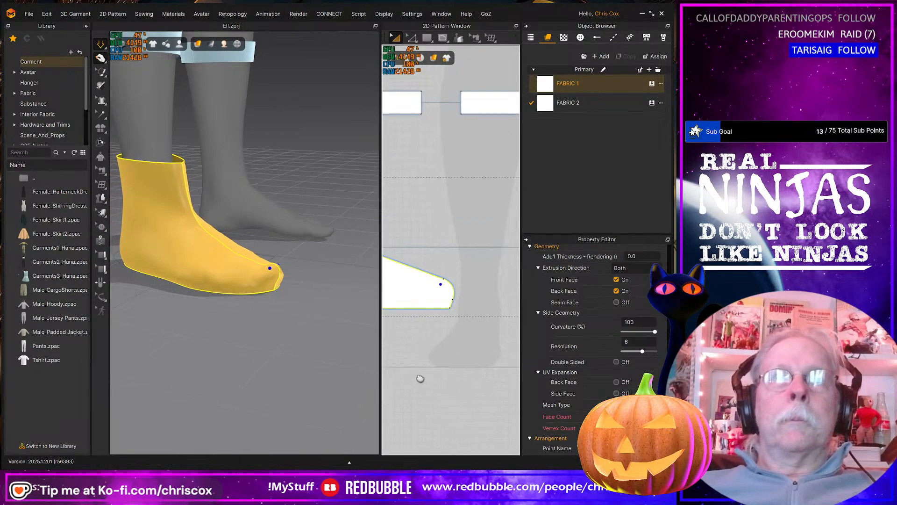
{"action": "scroll", "coordinate": [426, 384], "scroll_direction": "up", "scroll_amount": 3}
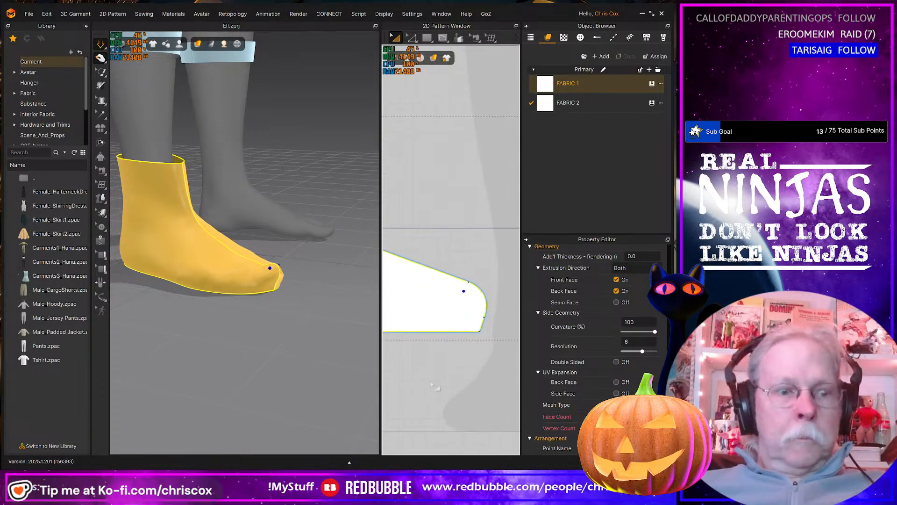
{"action": "key", "text": "z"}
{"action": "middle_click_drag", "start_coordinate": [467, 356], "coordinate": [458, 367]}
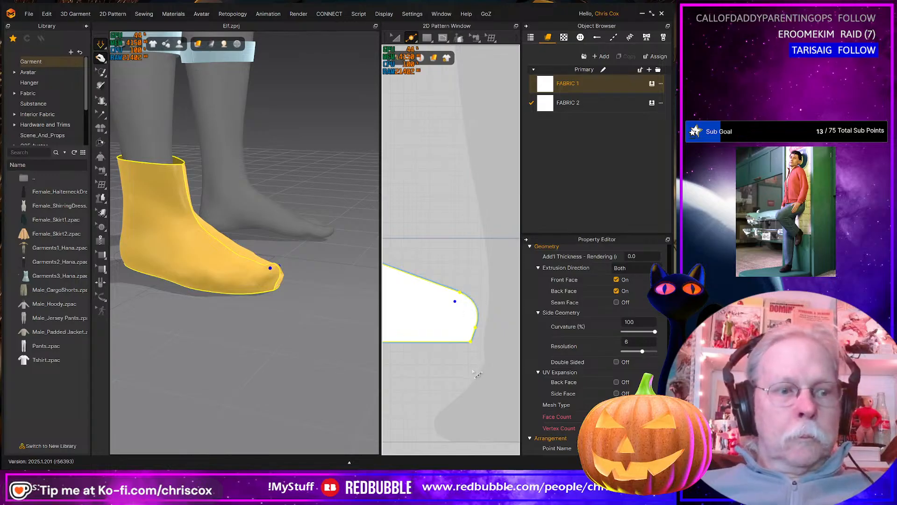
{"action": "left_click", "coordinate": [483, 388]}
{"action": "left_click", "coordinate": [466, 299]}
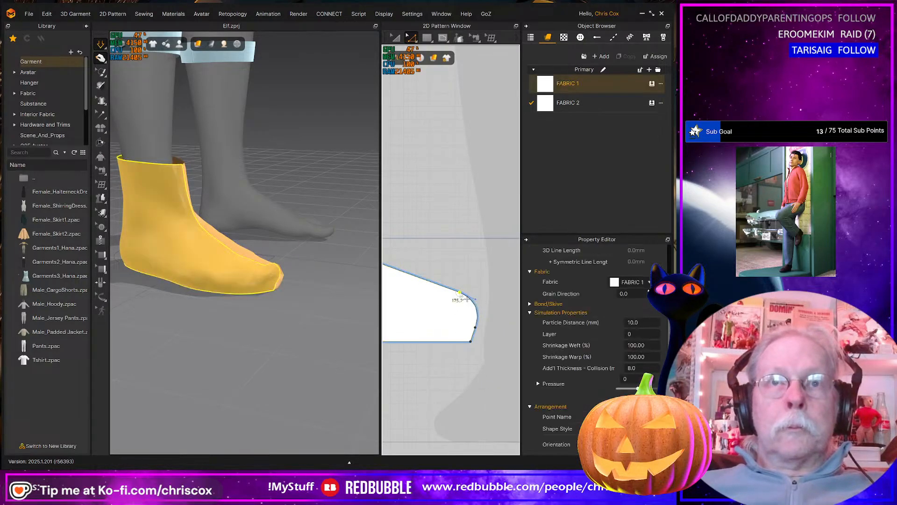
{"action": "mouse_move", "coordinate": [459, 293]}
{"action": "left_mouse_down"}
{"action": "mouse_move", "coordinate": [463, 304]}
{"action": "mouse_move", "coordinate": [455, 302]}
{"action": "left_mouse_up"}
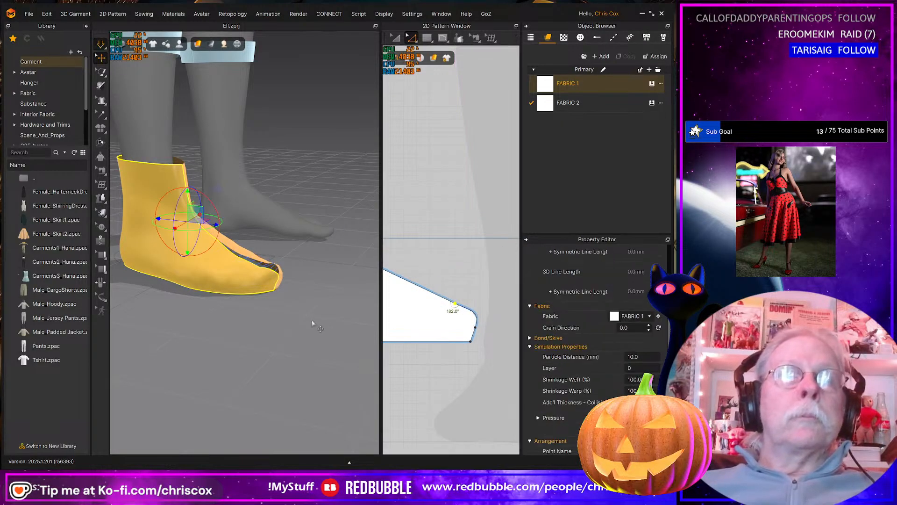
Simulate the reshaped toe, tugging the fabric and checking it from the front, the side and below
{"action": "left_click", "coordinate": [251, 281]}
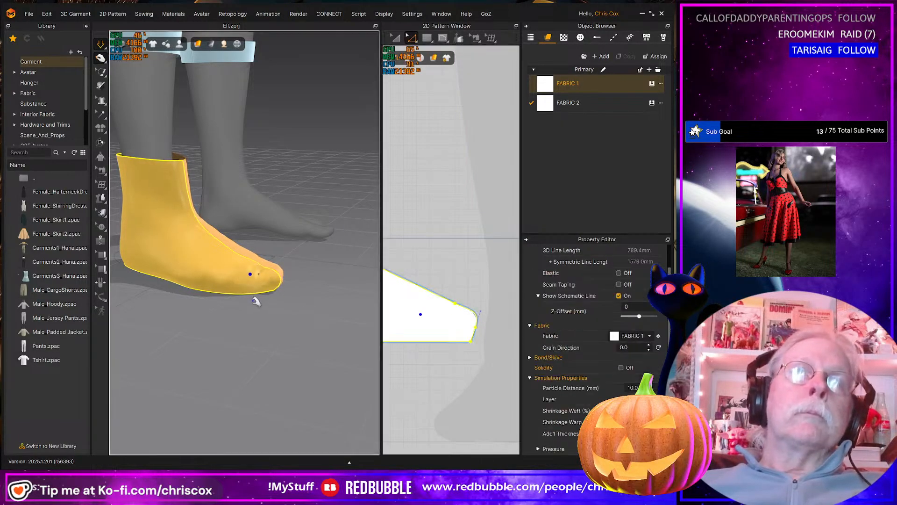
{"action": "right_click_drag", "start_coordinate": [254, 293], "coordinate": [198, 323]}
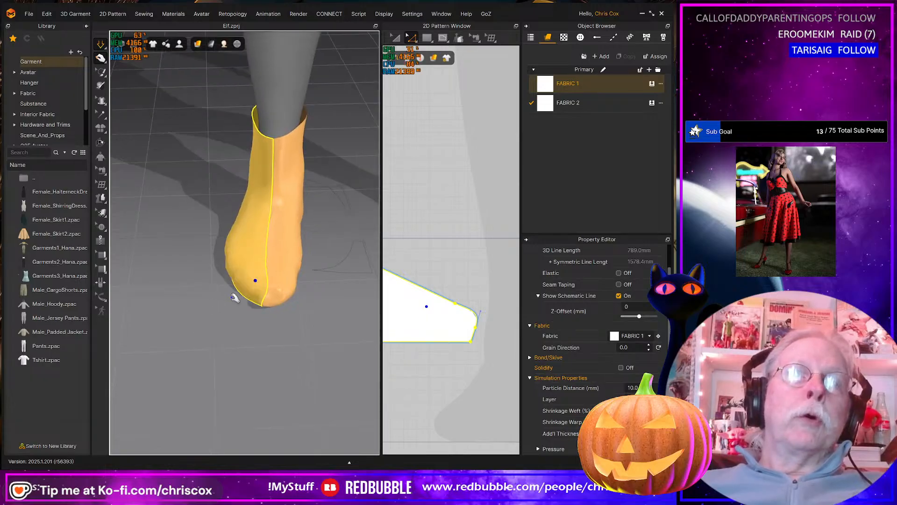
{"action": "right_click_drag", "start_coordinate": [235, 296], "coordinate": [190, 255]}
{"action": "left_click", "coordinate": [255, 276]}
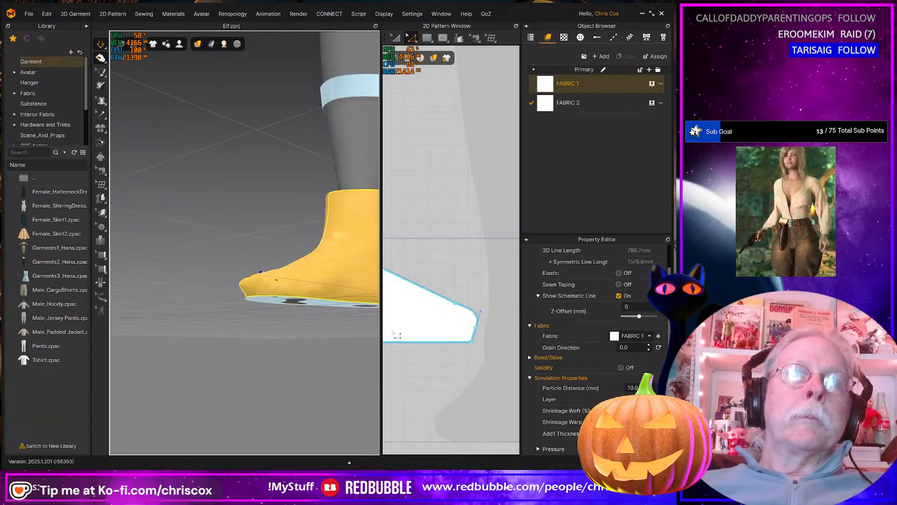
{"action": "right_click_drag", "start_coordinate": [244, 338], "coordinate": [224, 357]}
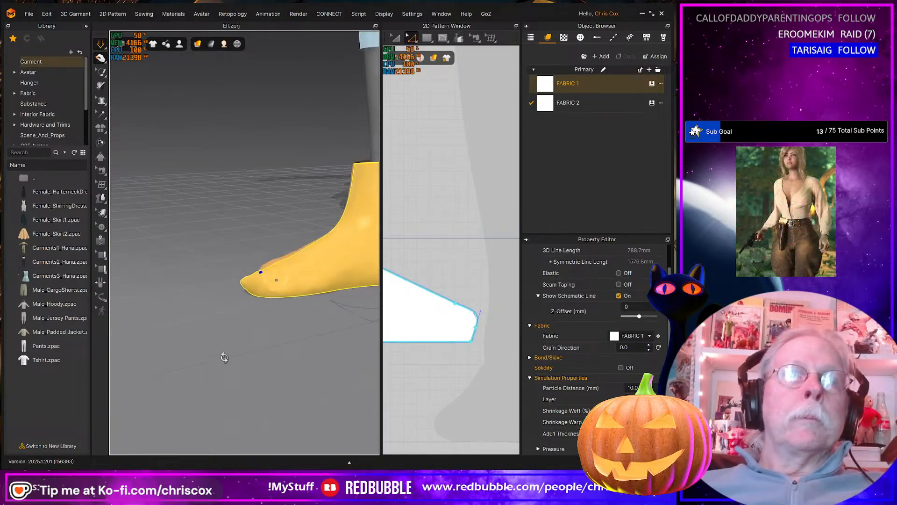
Move the toe curve's upper point up and back along the instep edge to smooth the curve, and resume simulating
{"action": "left_click", "coordinate": [462, 311]}
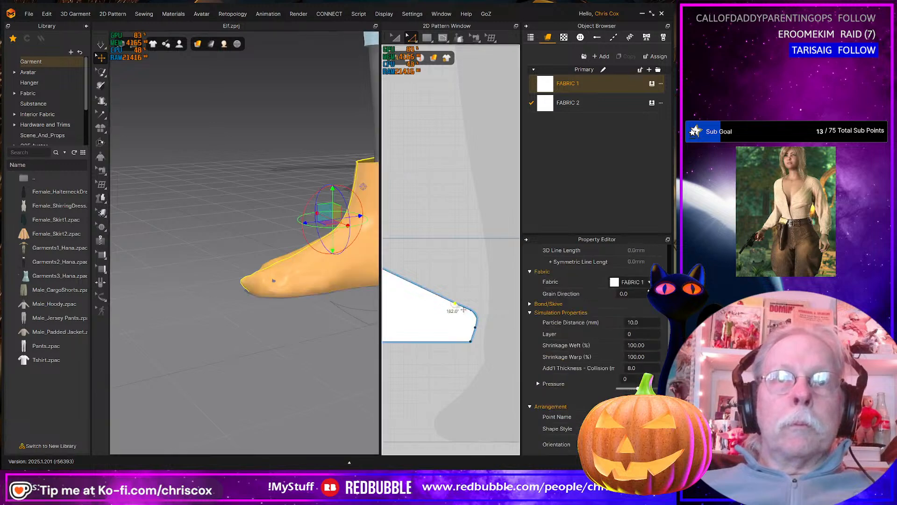
{"action": "left_click_drag", "start_coordinate": [463, 309], "coordinate": [444, 295]}
{"action": "key", "text": "space"}
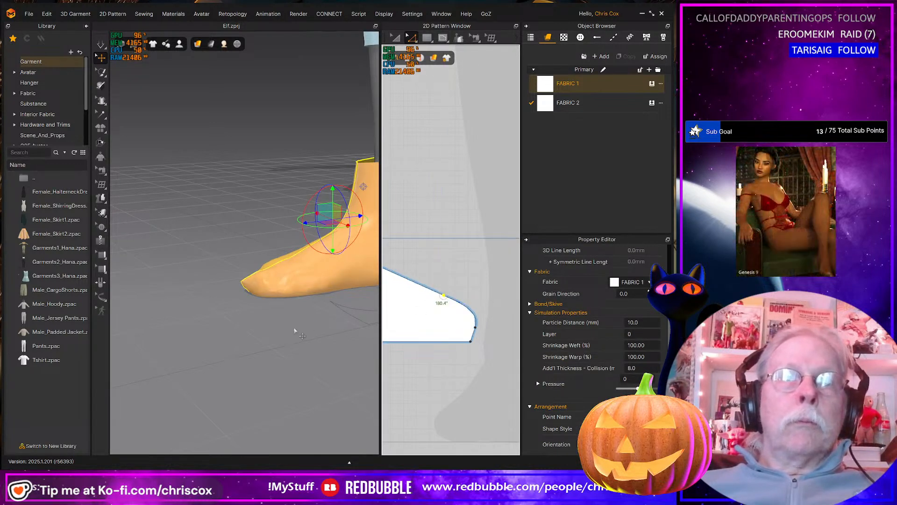
Tug the simulated upper at the toe and heel to settle it, checking the shoe from front and back
{"action": "mouse_move", "coordinate": [288, 330]}
{"action": "right_mouse_down"}
{"action": "mouse_move", "coordinate": [371, 335]}
{"action": "mouse_move", "coordinate": [293, 338]}
{"action": "mouse_move", "coordinate": [320, 316]}
{"action": "mouse_move", "coordinate": [330, 326]}
{"action": "mouse_move", "coordinate": [291, 320]}
{"action": "right_mouse_up"}
{"action": "left_click", "coordinate": [292, 295]}
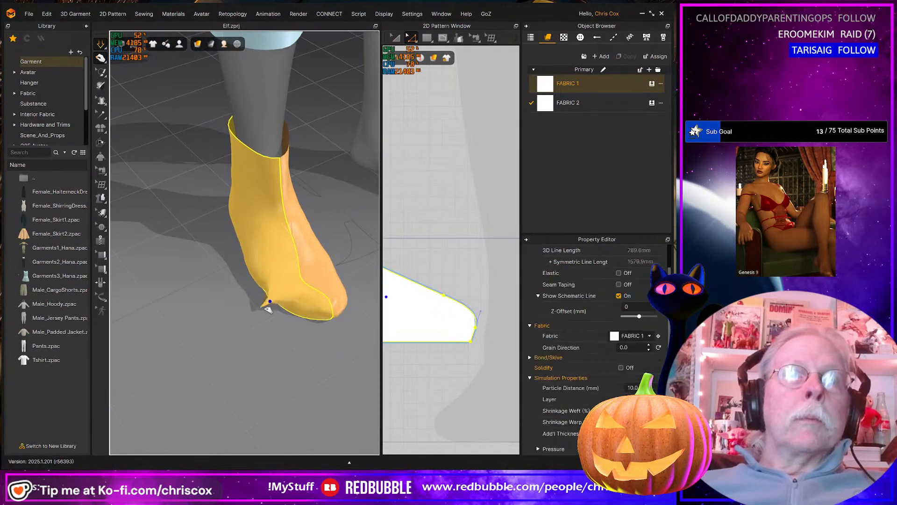
{"action": "right_click_drag", "start_coordinate": [271, 323], "coordinate": [347, 370]}
{"action": "left_click", "coordinate": [280, 272]}
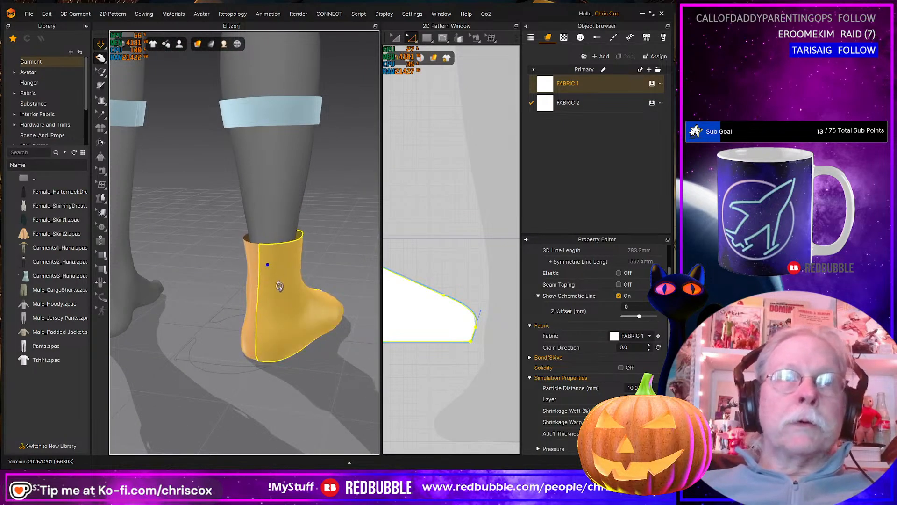
Tug the simulated upper around the ankle and instep to straighten its front seam, checking the shoe from front and side
{"action": "mouse_move", "coordinate": [279, 286]}
{"action": "right_mouse_down"}
{"action": "mouse_move", "coordinate": [306, 321]}
{"action": "mouse_move", "coordinate": [336, 306]}
{"action": "mouse_move", "coordinate": [283, 280]}
{"action": "right_mouse_up"}
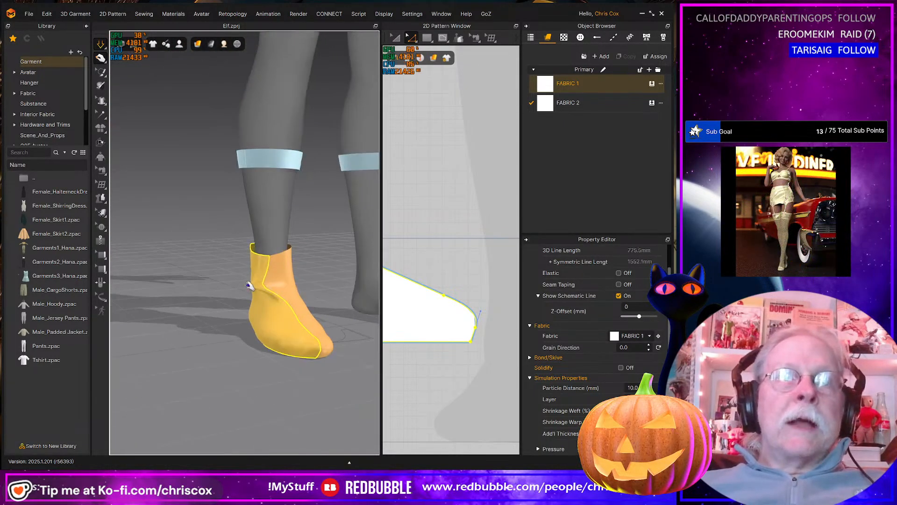
{"action": "left_click_drag", "start_coordinate": [249, 286], "coordinate": [305, 286]}
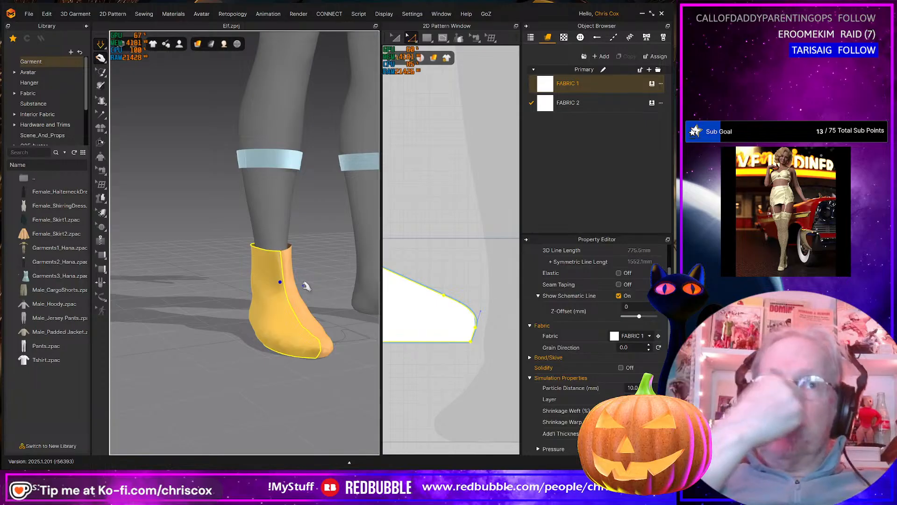
{"action": "right_click_drag", "start_coordinate": [307, 285], "coordinate": [352, 286]}
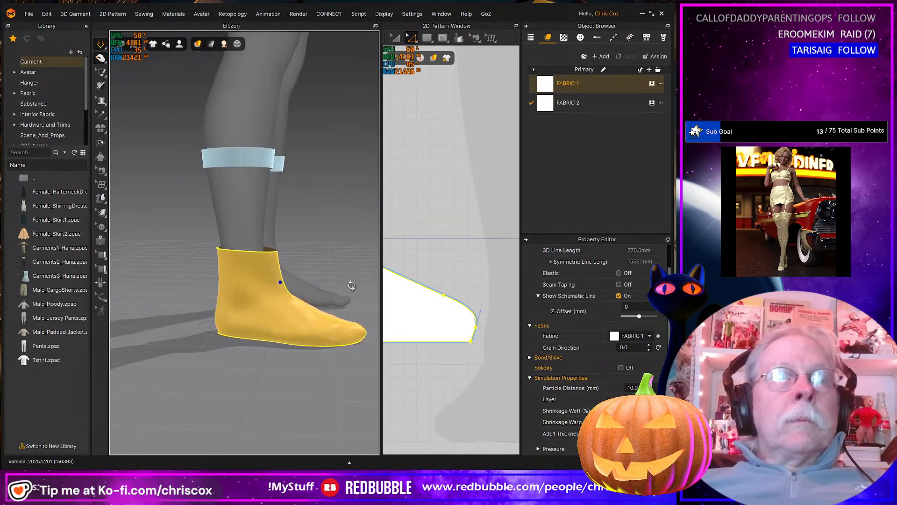
{"action": "left_click_drag", "start_coordinate": [293, 297], "coordinate": [290, 294]}
Move the upper pattern's front ankle edge and instep curve back toward the heel, and resimulate the shoe to tighten its fit
{"action": "middle_click_drag", "start_coordinate": [469, 335], "coordinate": [517, 344]}
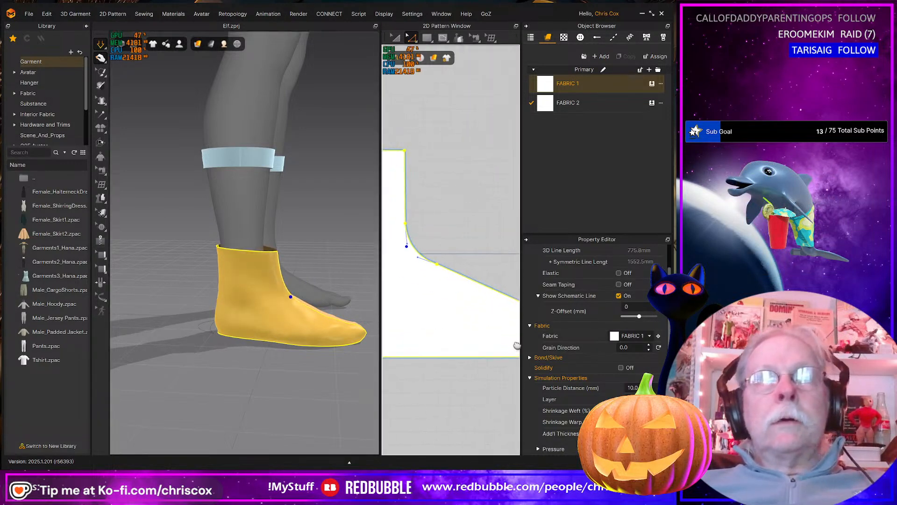
{"action": "middle_click_drag", "start_coordinate": [436, 361], "coordinate": [440, 364]}
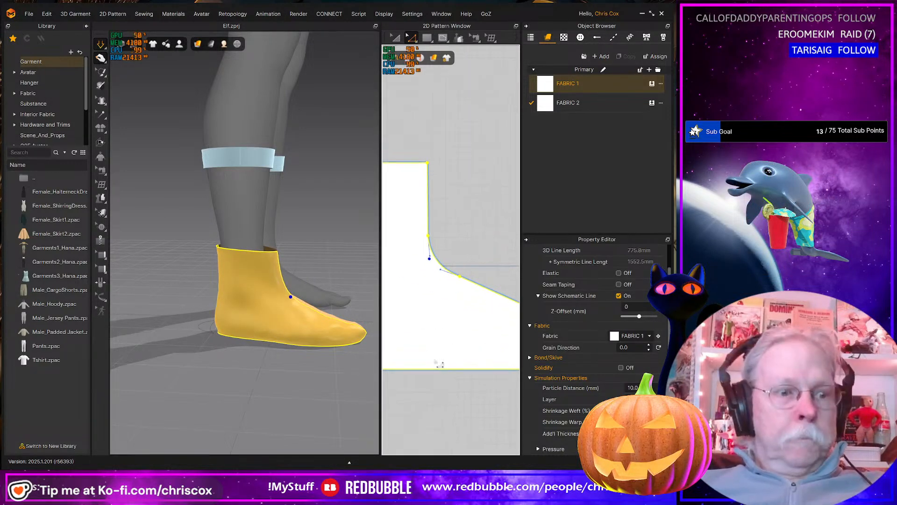
{"action": "left_click", "coordinate": [486, 280]}
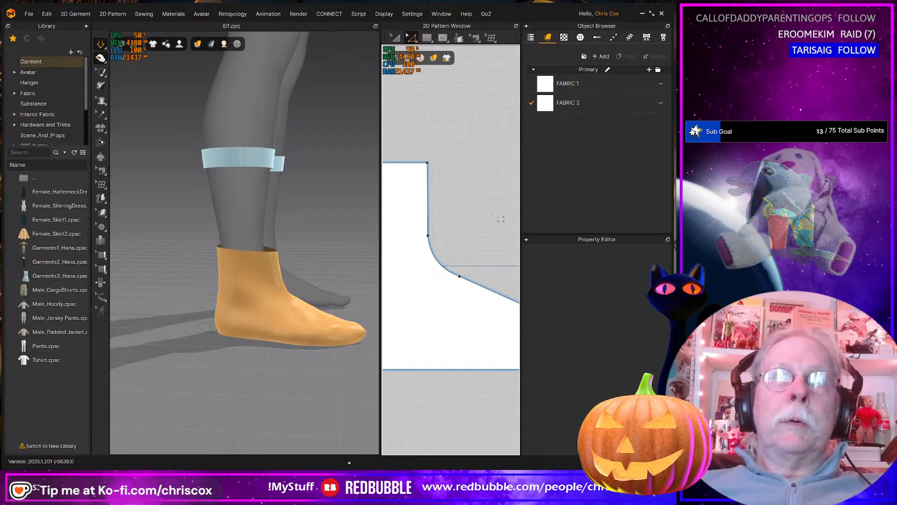
{"action": "left_click_drag", "start_coordinate": [403, 311], "coordinate": [403, 311]}
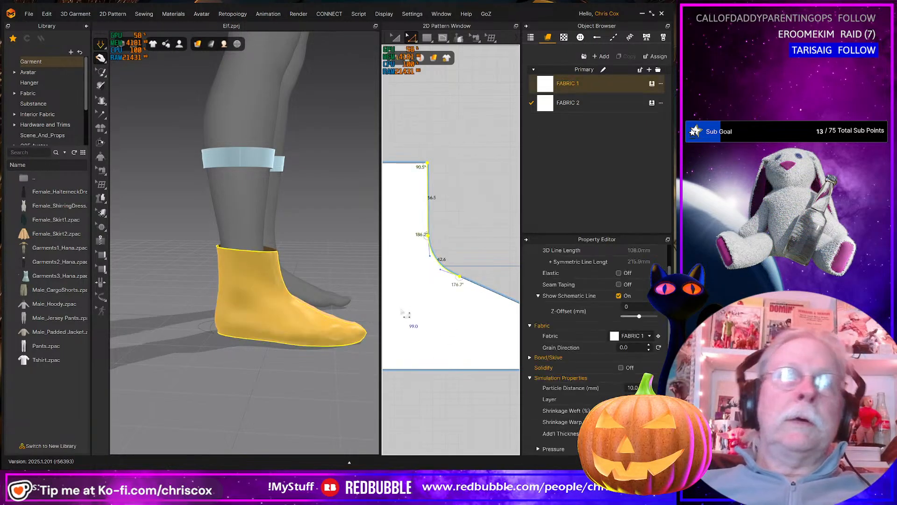
{"action": "key", "text": "space"}
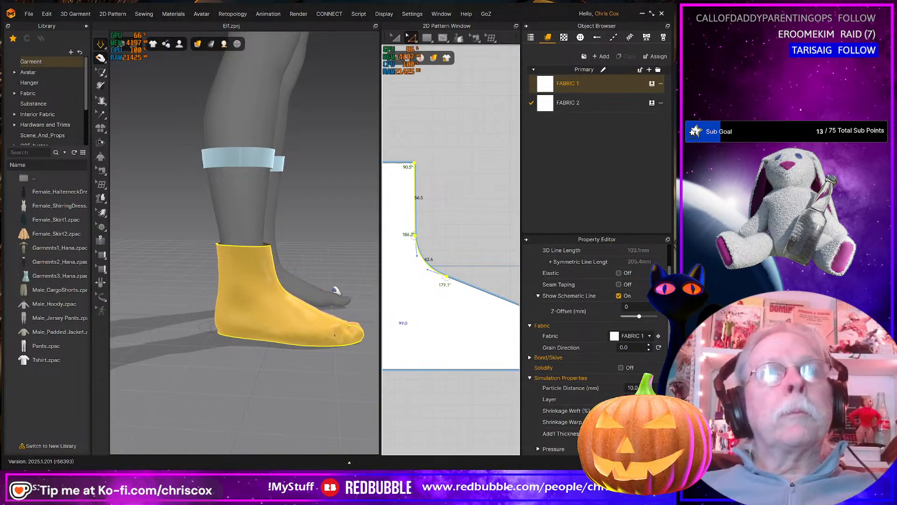
{"action": "right_click_drag", "start_coordinate": [308, 316], "coordinate": [261, 319]}
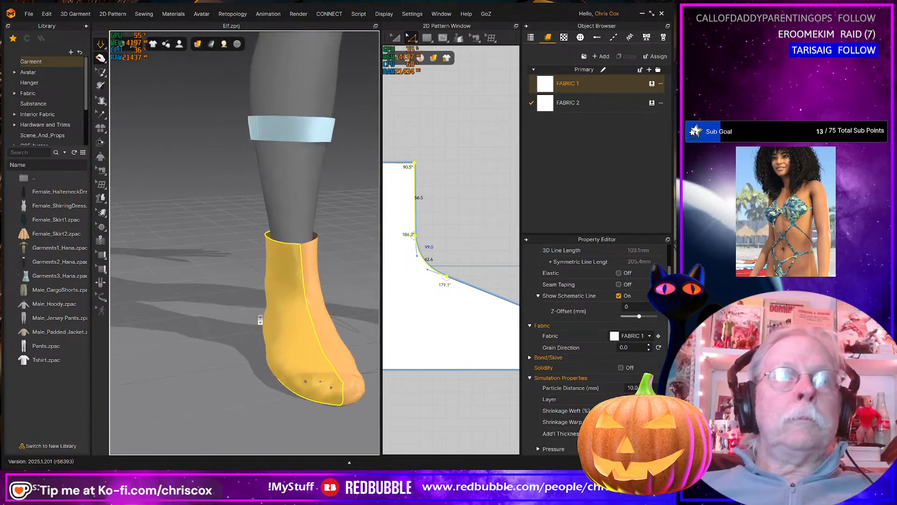
Delete the stray band that has slipped down around the avatar's hand
{"action": "scroll", "coordinate": [260, 320], "scroll_direction": "down", "scroll_amount": 10}
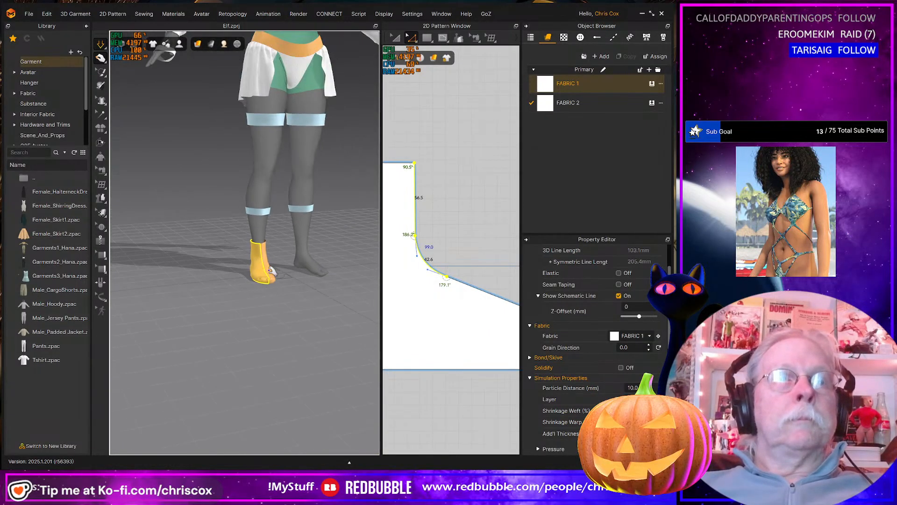
{"action": "scroll", "coordinate": [272, 270], "scroll_direction": "down", "scroll_amount": 3}
{"action": "right_click_drag", "start_coordinate": [270, 270], "coordinate": [305, 264]}
{"action": "middle_click_drag", "start_coordinate": [306, 262], "coordinate": [298, 364]}
{"action": "right_click_drag", "start_coordinate": [299, 364], "coordinate": [225, 291]}
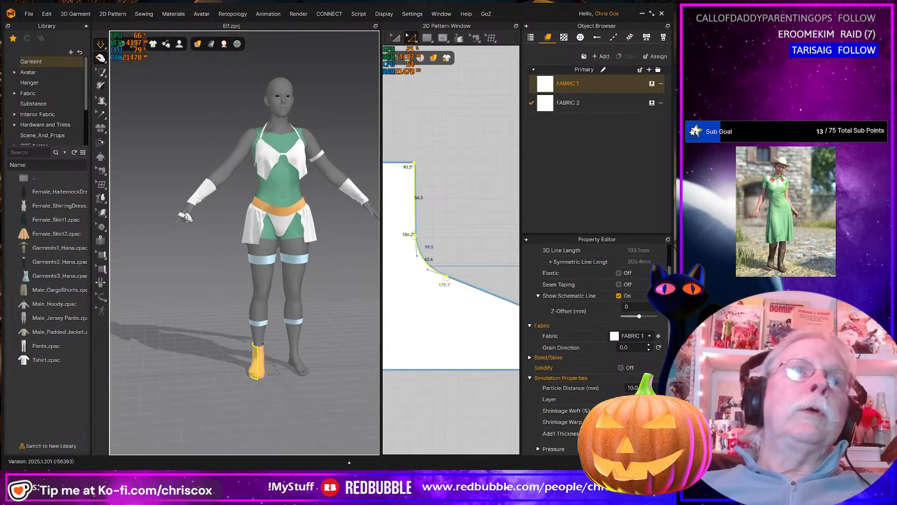
{"action": "left_click", "coordinate": [185, 217]}
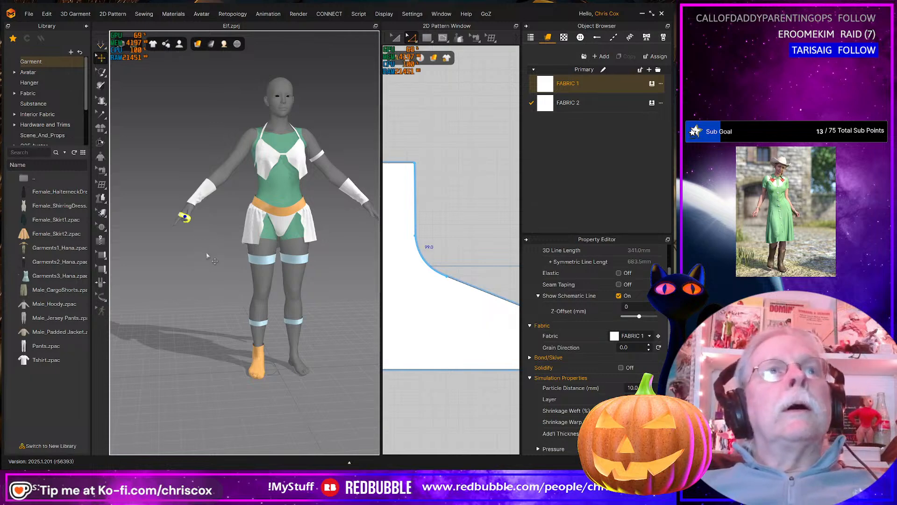
{"action": "left_click", "coordinate": [192, 222]}
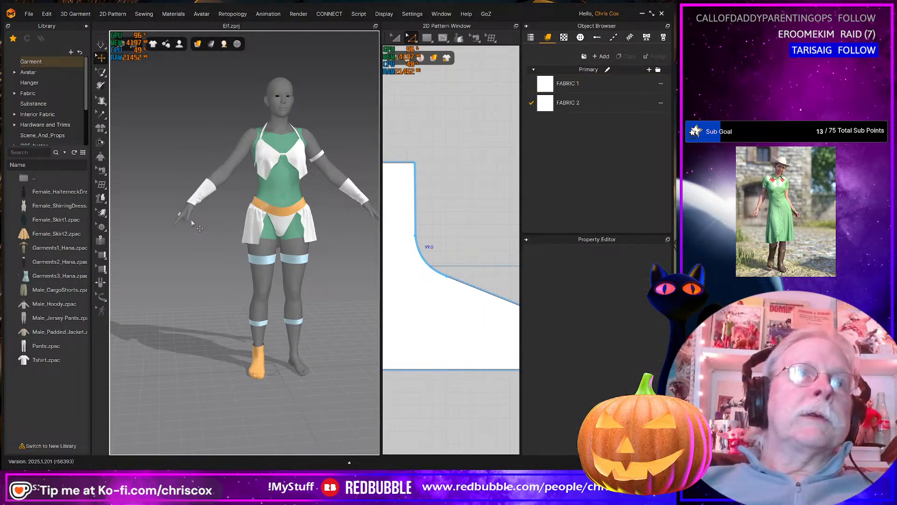
{"action": "scroll", "coordinate": [191, 222], "scroll_direction": "up", "scroll_amount": 5}
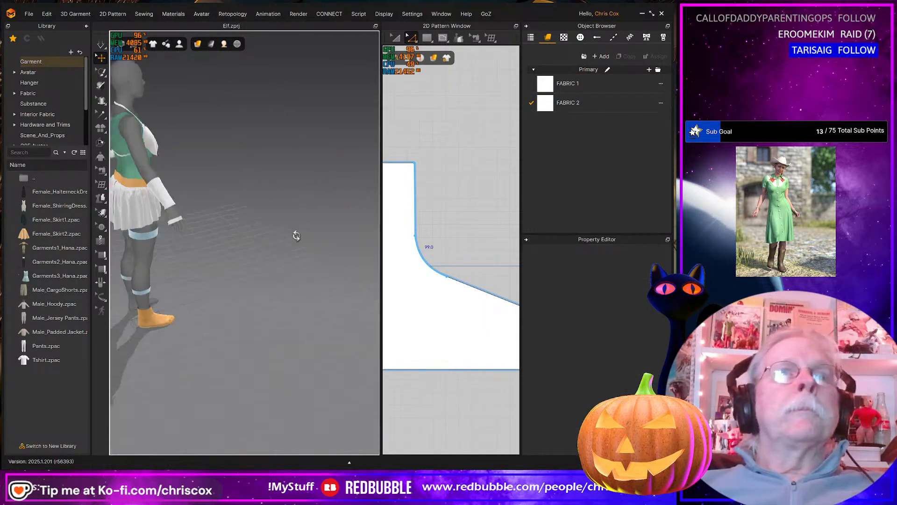
{"action": "left_click", "coordinate": [178, 219]}
{"action": "key", "text": "Delete"}
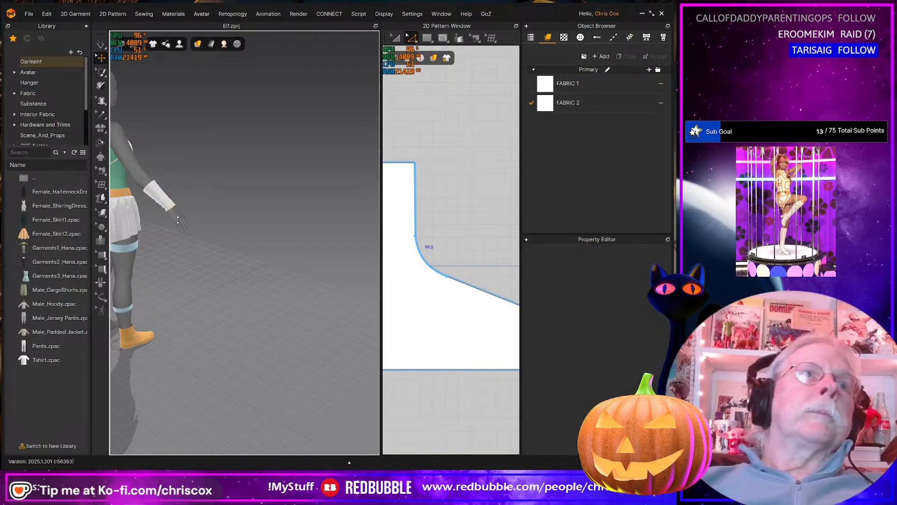
Create symmetric copies of the two upper-arm band patterns for the bare arm, placing them beside the originals
{"action": "right_click_drag", "start_coordinate": [260, 243], "coordinate": [189, 239]}
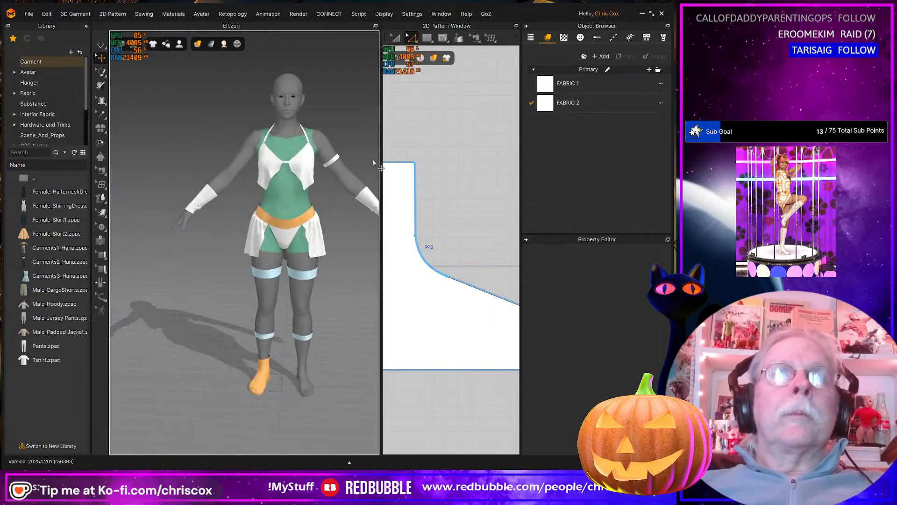
{"action": "scroll", "coordinate": [451, 206], "scroll_direction": "down", "scroll_amount": 8}
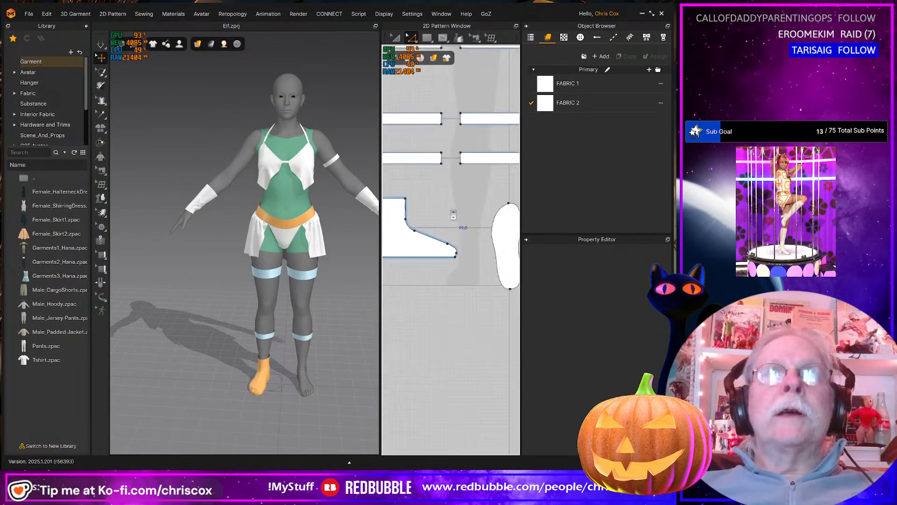
{"action": "middle_click_drag", "start_coordinate": [459, 214], "coordinate": [446, 378]}
{"action": "key", "text": "a"}
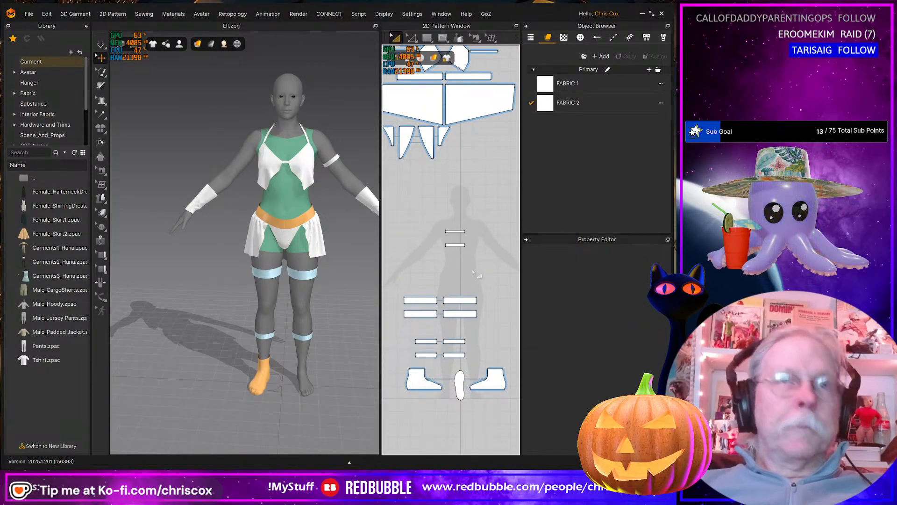
{"action": "left_click_drag", "start_coordinate": [474, 262], "coordinate": [422, 217]}
{"action": "middle_click_drag", "start_coordinate": [342, 239], "coordinate": [326, 270]}
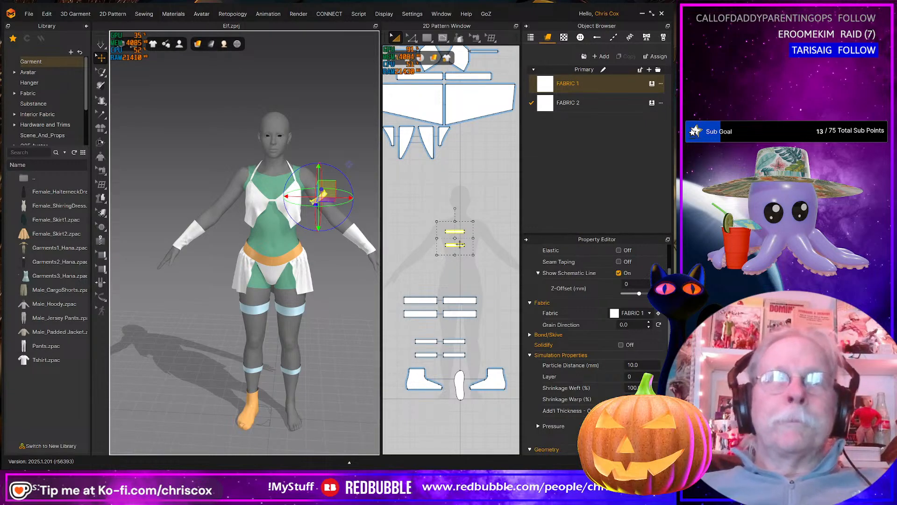
{"action": "key", "text": "ctrl+d"}
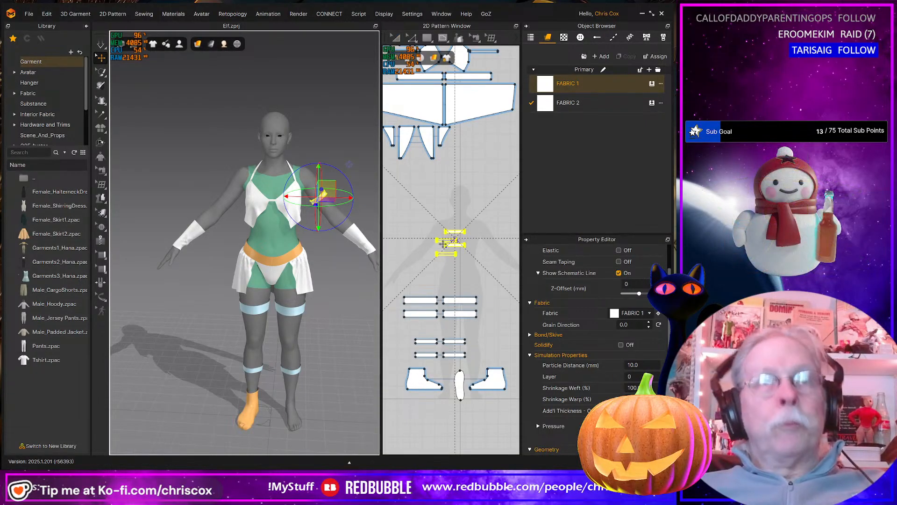
{"action": "left_click", "coordinate": [429, 236]}
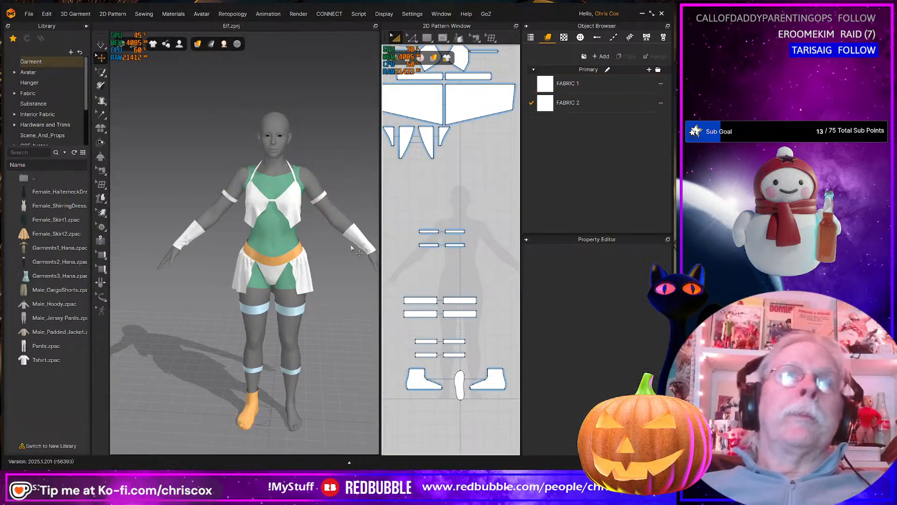
Select all four upper-arm band patterns, simulate them around both arms and freeze them
{"action": "left_click_drag", "start_coordinate": [475, 261], "coordinate": [482, 263]}
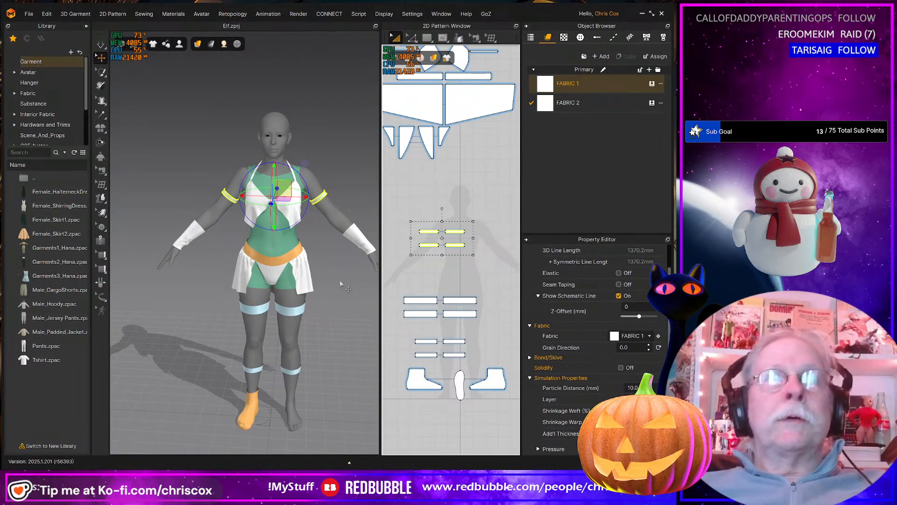
{"action": "mouse_move", "coordinate": [341, 283]}
{"action": "right_mouse_down"}
{"action": "mouse_move", "coordinate": [354, 262]}
{"action": "mouse_move", "coordinate": [343, 269]}
{"action": "right_mouse_up"}
{"action": "key", "text": "space"}
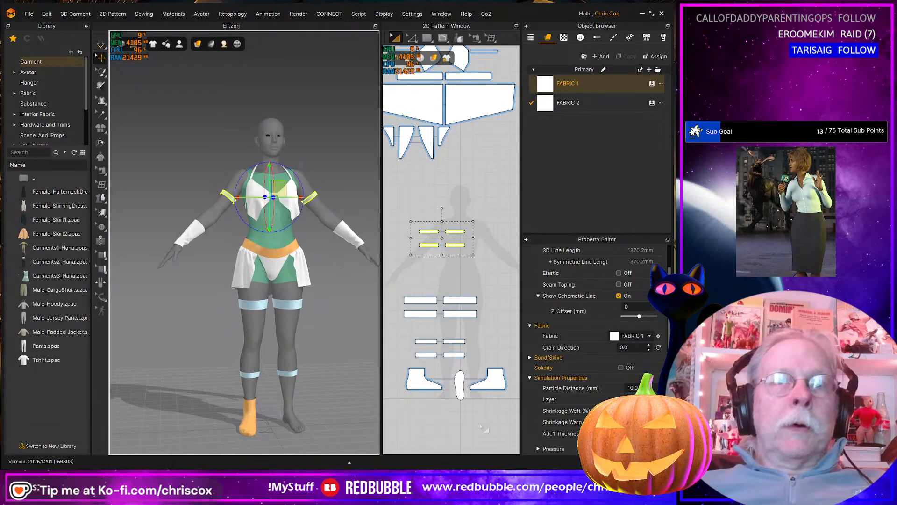
Arrange the shoe patterns with both uppers' toes facing outward and the sole turned horizontally beneath them
{"action": "middle_click_drag", "start_coordinate": [472, 420], "coordinate": [471, 384]}
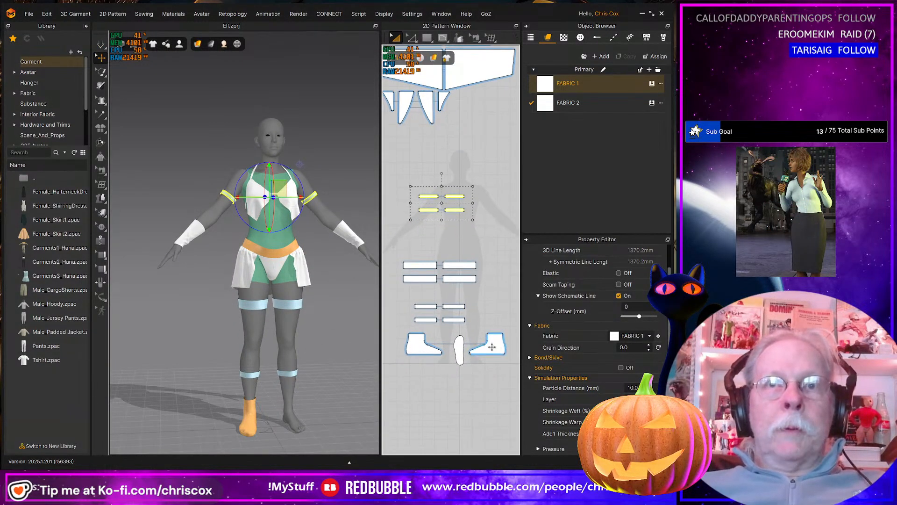
{"action": "left_click_drag", "start_coordinate": [492, 346], "coordinate": [401, 329]}
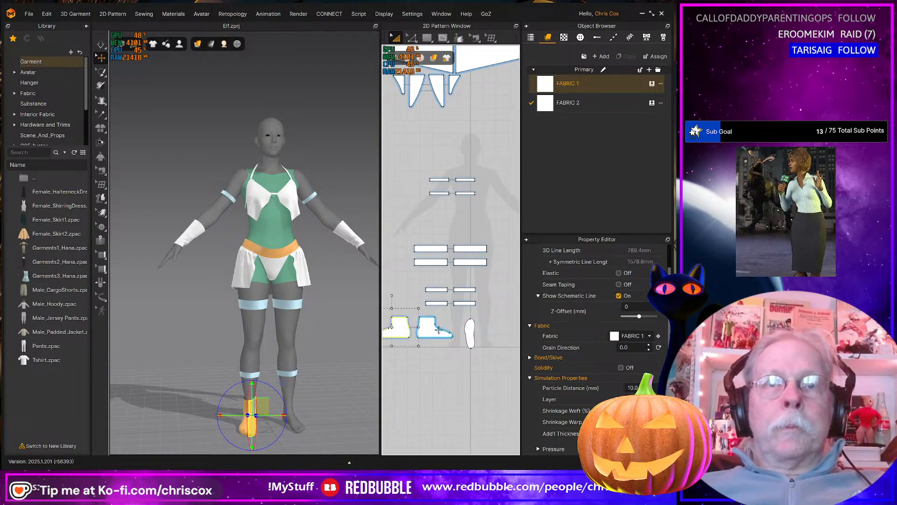
{"action": "left_click", "coordinate": [468, 331]}
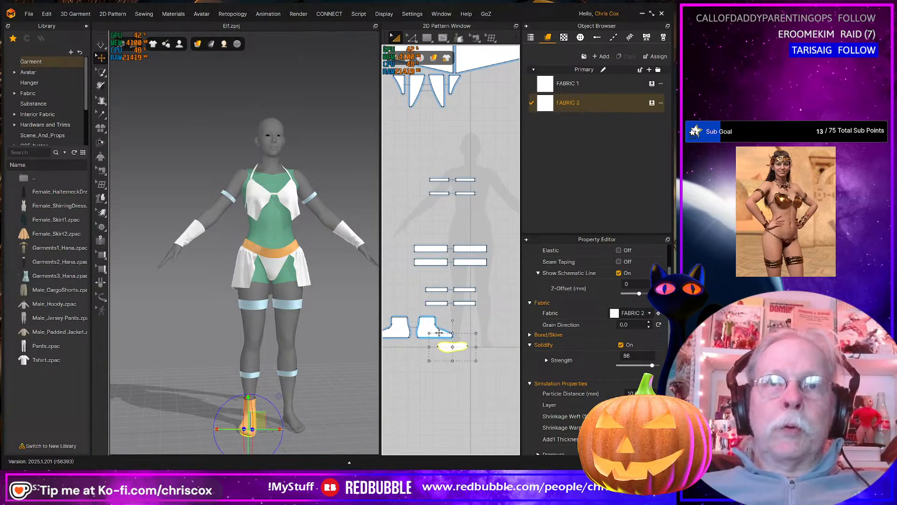
{"action": "left_click_drag", "start_coordinate": [440, 333], "coordinate": [415, 324]}
{"action": "left_click", "coordinate": [452, 345]}
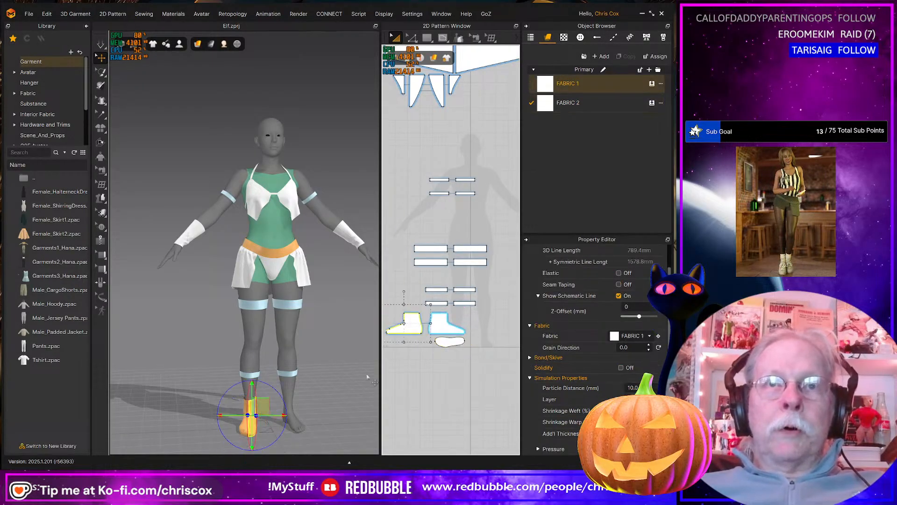
Examine the fitted shoe up close from the front, side and back, and within the whole outfit
{"action": "right_click_drag", "start_coordinate": [318, 415], "coordinate": [315, 350]}
{"action": "scroll", "coordinate": [331, 375], "scroll_direction": "up", "scroll_amount": 3}
{"action": "scroll", "coordinate": [332, 376], "scroll_direction": "up", "scroll_amount": 2}
{"action": "middle_click_drag", "start_coordinate": [316, 351], "coordinate": [332, 146]}
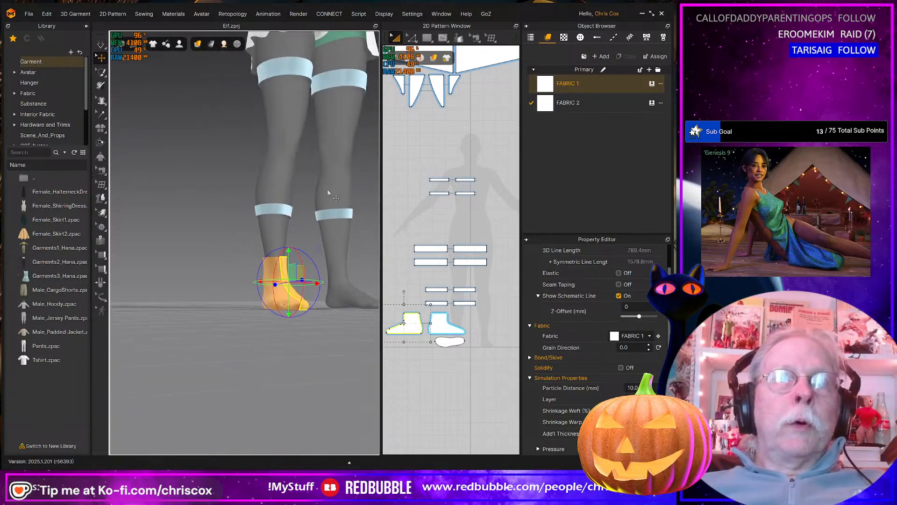
{"action": "scroll", "coordinate": [333, 254], "scroll_direction": "up", "scroll_amount": 3}
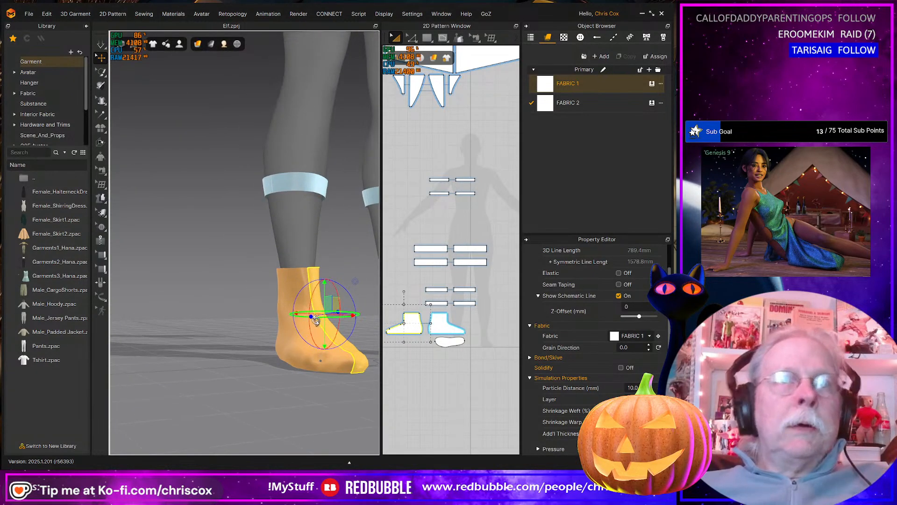
{"action": "right_click_drag", "start_coordinate": [306, 320], "coordinate": [224, 315]}
{"action": "scroll", "coordinate": [349, 350], "scroll_direction": "up", "scroll_amount": 3}
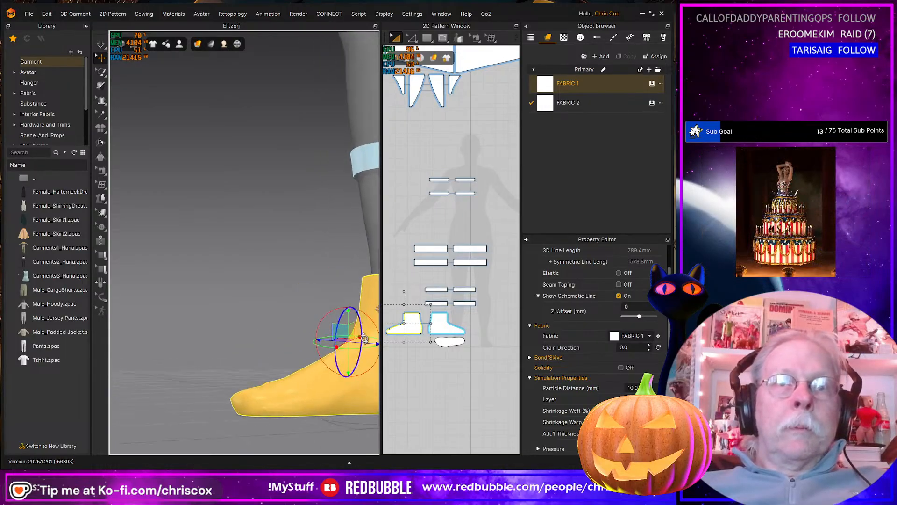
{"action": "scroll", "coordinate": [349, 349], "scroll_direction": "down", "scroll_amount": 3}
{"action": "scroll", "coordinate": [349, 350], "scroll_direction": "down", "scroll_amount": 2}
{"action": "right_click_drag", "start_coordinate": [284, 345], "coordinate": [327, 327]}
{"action": "scroll", "coordinate": [475, 362], "scroll_direction": "up", "scroll_amount": 5}
{"action": "scroll", "coordinate": [530, 387], "scroll_direction": "down", "scroll_amount": 2}
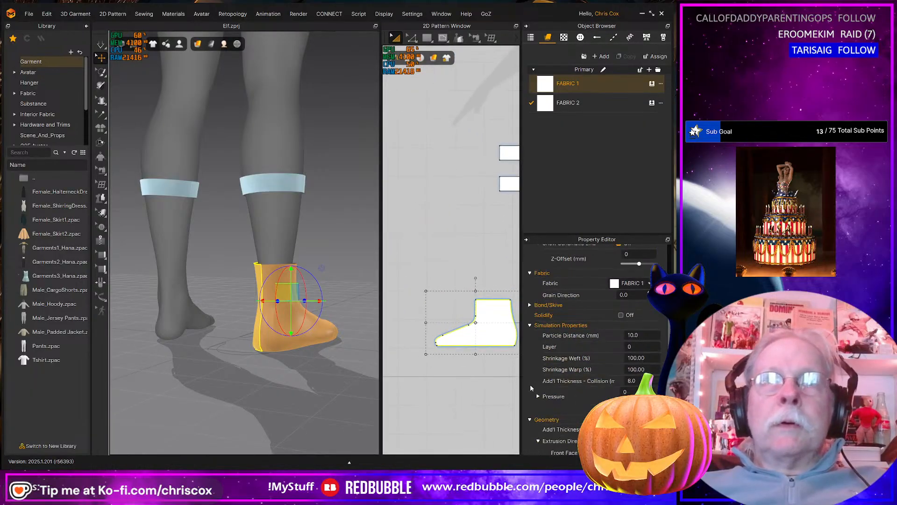
{"action": "scroll", "coordinate": [314, 304], "scroll_direction": "down", "scroll_amount": 5}
{"action": "right_click_drag", "start_coordinate": [309, 299], "coordinate": [147, 308]}
{"action": "middle_click_drag", "start_coordinate": [252, 280], "coordinate": [238, 391]}
{"action": "right_click_drag", "start_coordinate": [241, 373], "coordinate": [279, 337]}
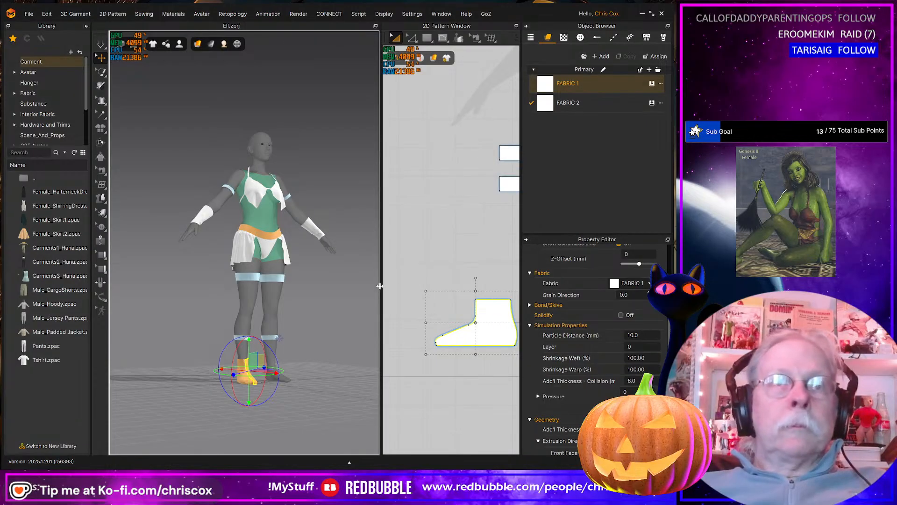
Widen the 2D pattern view and frame the shoe uppers and sole together with the leg bands
{"action": "left_click_drag", "start_coordinate": [380, 286], "coordinate": [293, 286]}
{"action": "scroll", "coordinate": [396, 296], "scroll_direction": "down", "scroll_amount": 3}
{"action": "scroll", "coordinate": [396, 295], "scroll_direction": "up", "scroll_amount": 2}
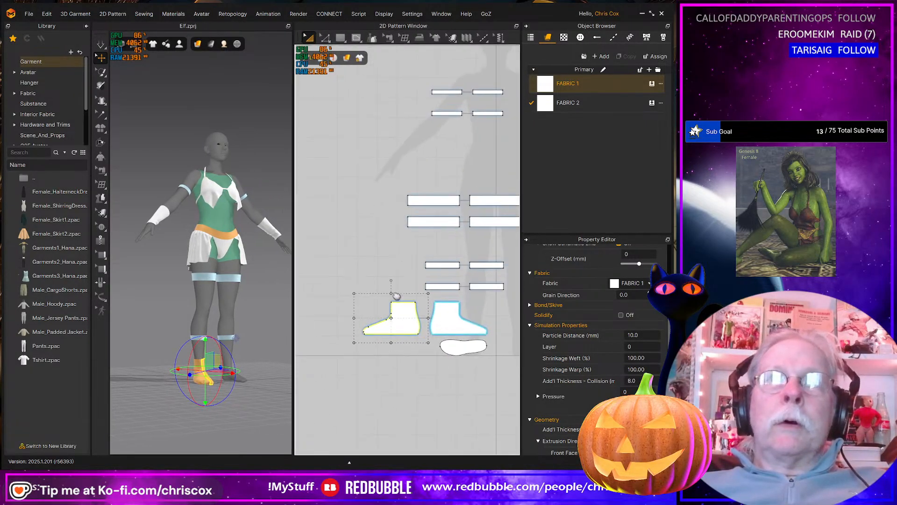
{"action": "middle_click_drag", "start_coordinate": [396, 295], "coordinate": [364, 291]}
{"action": "scroll", "coordinate": [407, 326], "scroll_direction": "up", "scroll_amount": 3}
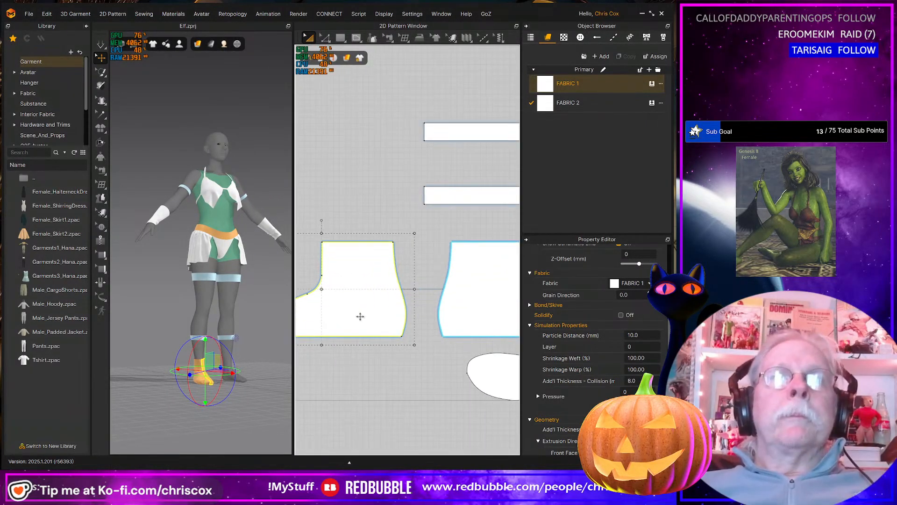
{"action": "scroll", "coordinate": [362, 257], "scroll_direction": "down", "scroll_amount": 3}
{"action": "scroll", "coordinate": [421, 290], "scroll_direction": "up", "scroll_amount": 2}
{"action": "scroll", "coordinate": [422, 289], "scroll_direction": "down", "scroll_amount": 4}
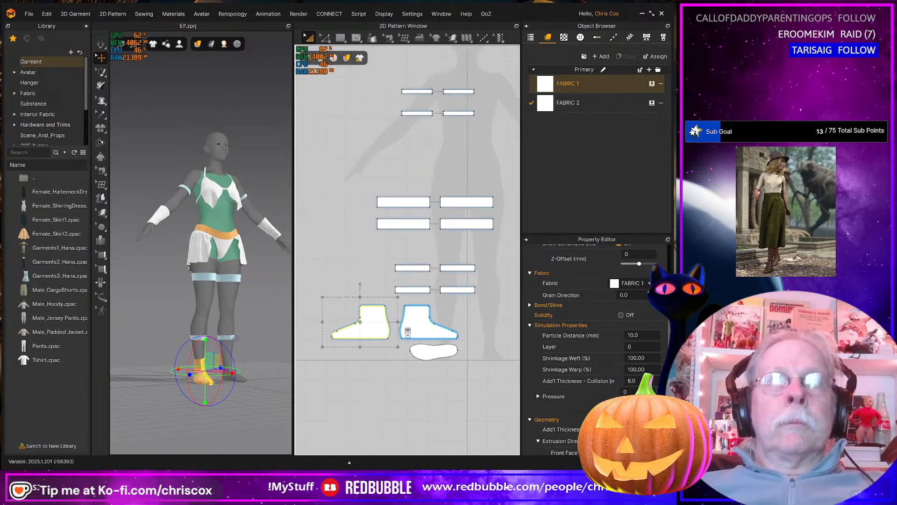
Merge the two halves of the skirt pattern into one piece along their adjoining centre edges
{"action": "scroll", "coordinate": [431, 232], "scroll_direction": "up", "scroll_amount": 2}
{"action": "middle_click_drag", "start_coordinate": [430, 232], "coordinate": [455, 319]}
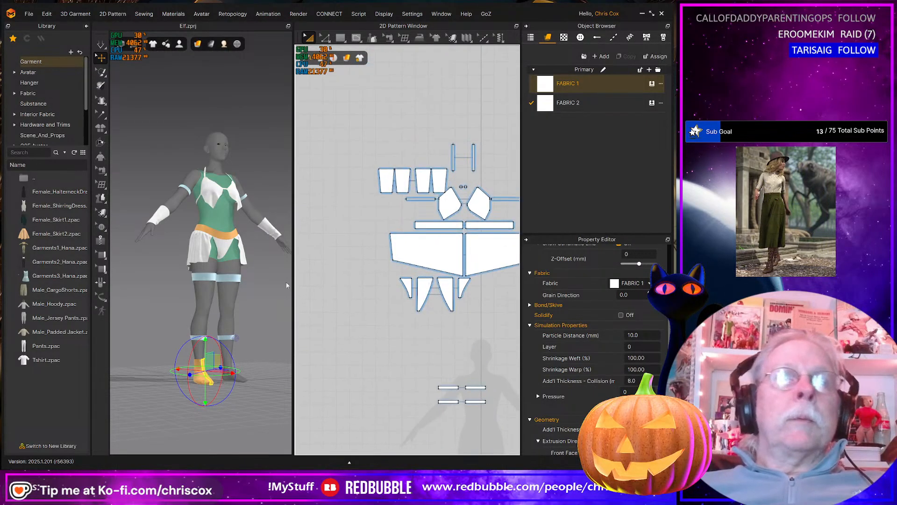
{"action": "right_click_drag", "start_coordinate": [182, 294], "coordinate": [333, 284]}
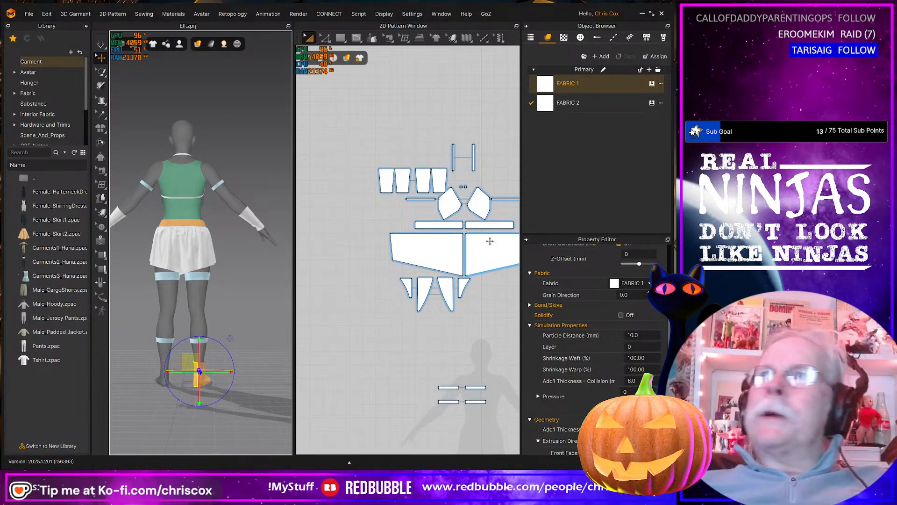
{"action": "left_click", "coordinate": [470, 260]}
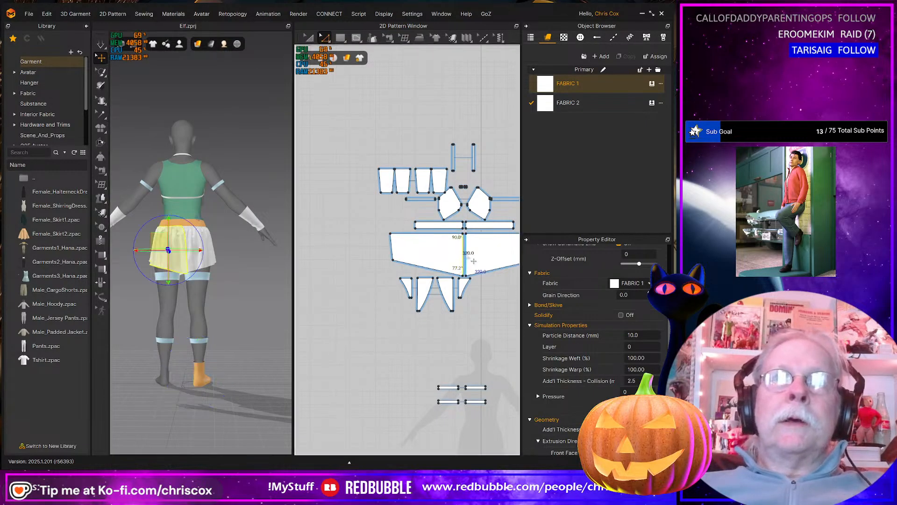
{"action": "right_click", "coordinate": [469, 259]}
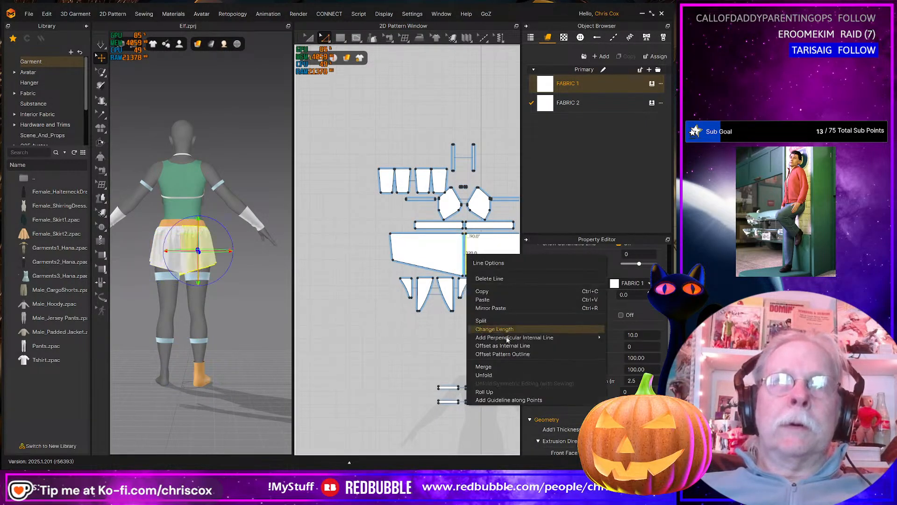
{"action": "left_click", "coordinate": [497, 368]}
Convert the lowest point at the middle of the skirt's hem to a curve point, using the Convert Only option
{"action": "scroll", "coordinate": [497, 297], "scroll_direction": "up", "scroll_amount": 3}
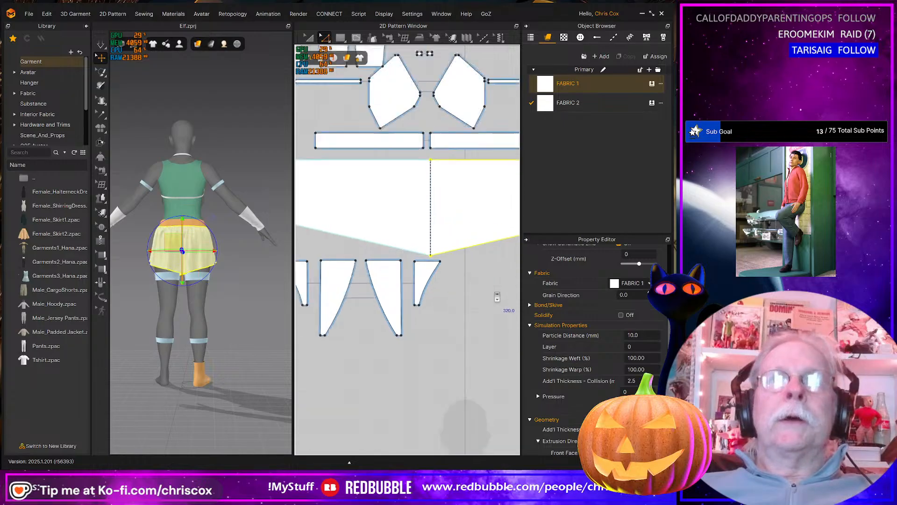
{"action": "left_click", "coordinate": [430, 256]}
{"action": "right_click", "coordinate": [431, 255]}
{"action": "mouse_move", "coordinate": [471, 301]}
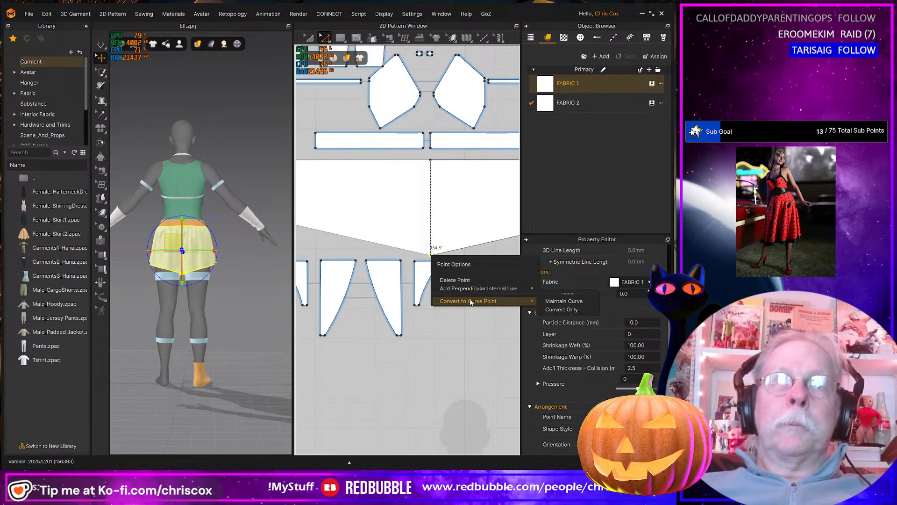
{"action": "left_click", "coordinate": [563, 310]}
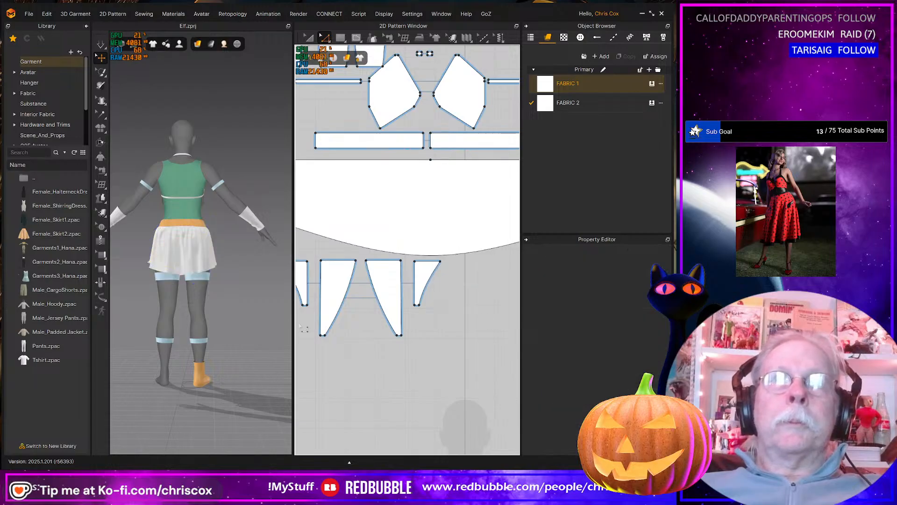
Simulate the skirt with its curved hem and inspect the drape from the side and front
{"action": "key", "text": "space"}
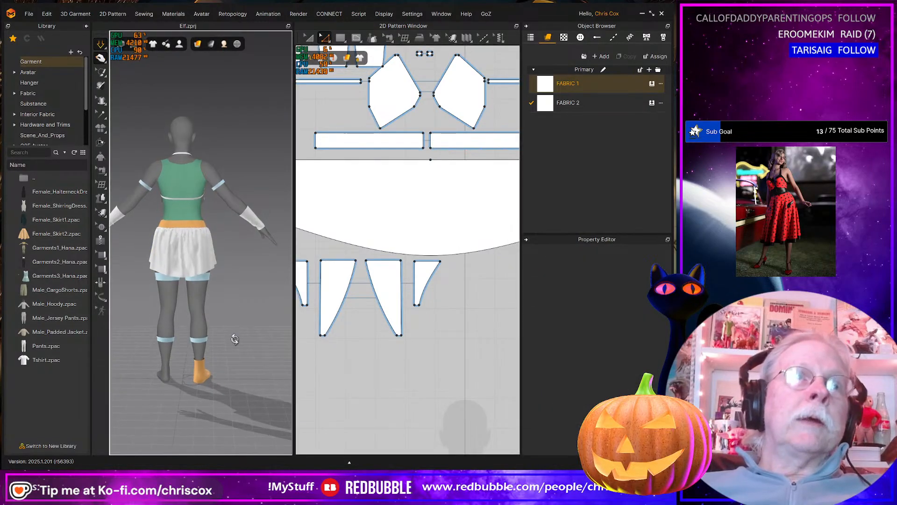
{"action": "right_click_drag", "start_coordinate": [235, 340], "coordinate": [182, 326]}
{"action": "scroll", "coordinate": [414, 319], "scroll_direction": "down", "scroll_amount": 2}
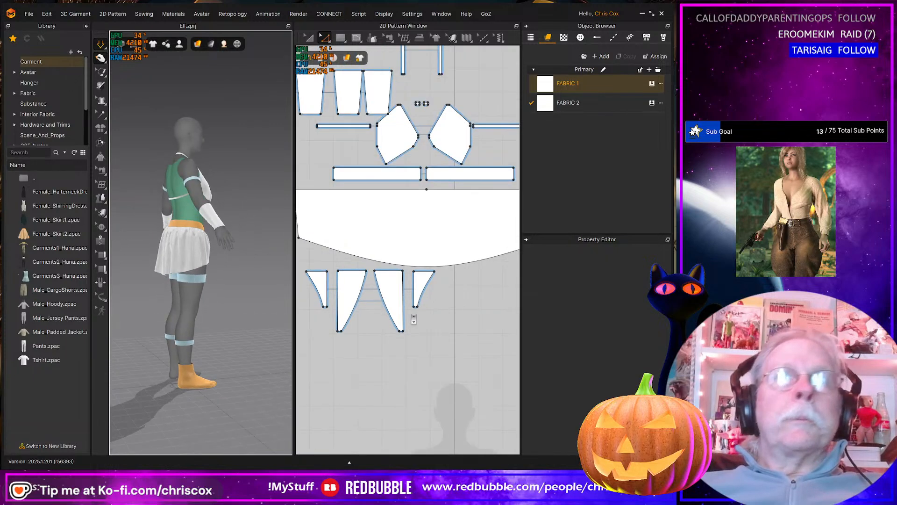
{"action": "scroll", "coordinate": [413, 319], "scroll_direction": "down", "scroll_amount": 2}
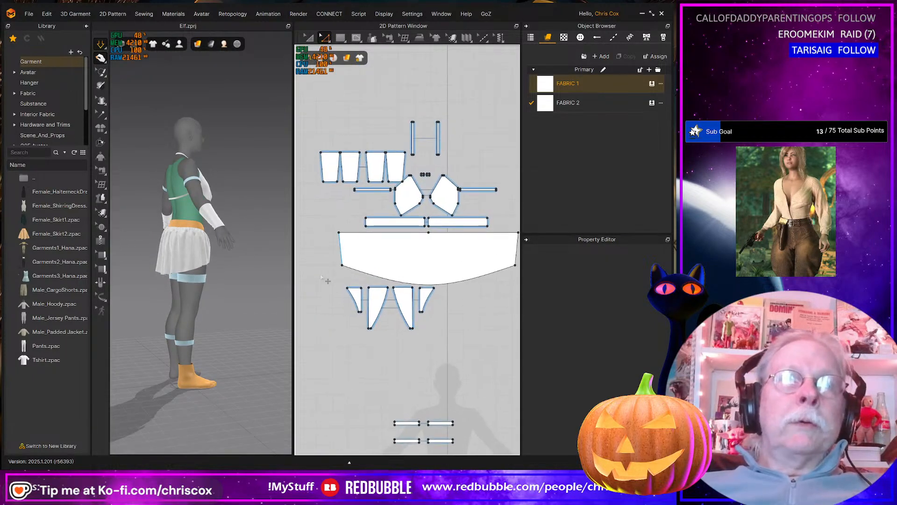
{"action": "right_click_drag", "start_coordinate": [281, 304], "coordinate": [155, 304]}
Round the lower side corners of the skirt pattern symmetrically with the Smooth Curve tool
{"action": "scroll", "coordinate": [319, 282], "scroll_direction": "up", "scroll_amount": 5}
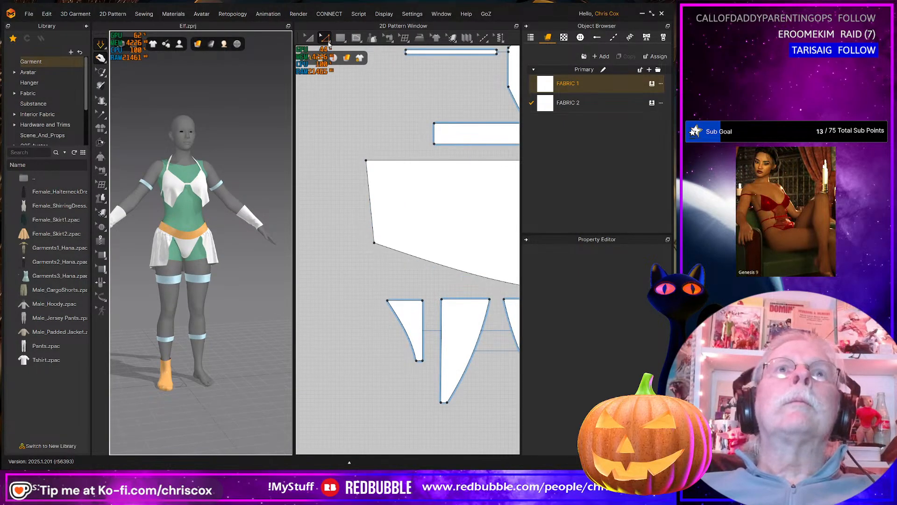
{"action": "left_click", "coordinate": [328, 41]}
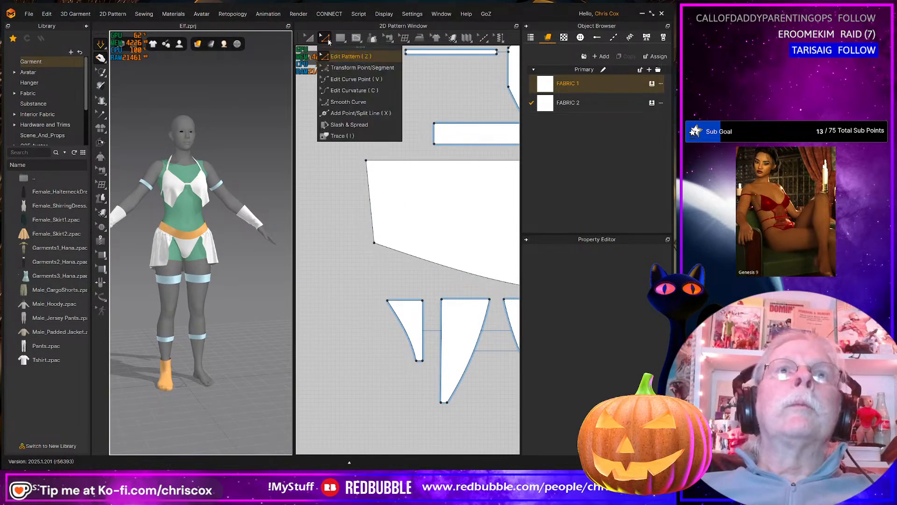
{"action": "left_click", "coordinate": [350, 102]}
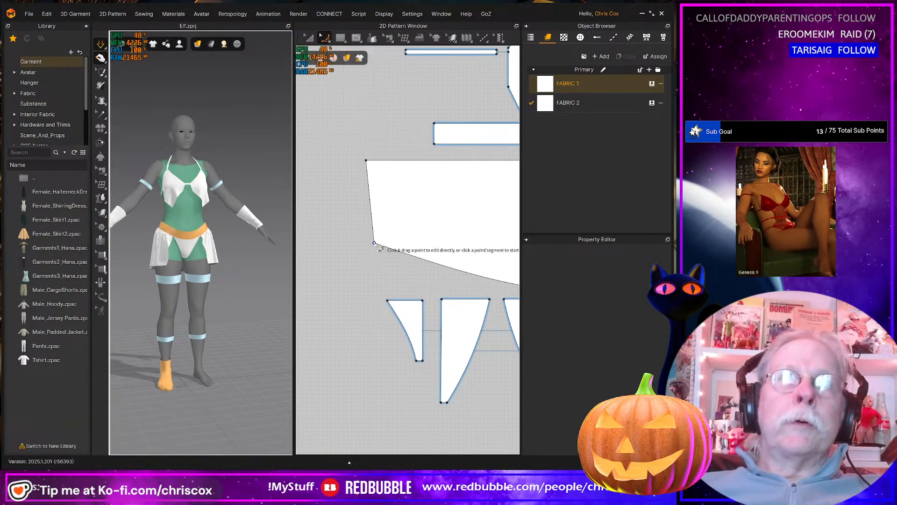
{"action": "left_click_drag", "start_coordinate": [374, 243], "coordinate": [386, 248]}
{"action": "scroll", "coordinate": [422, 262], "scroll_direction": "down", "scroll_amount": 10}
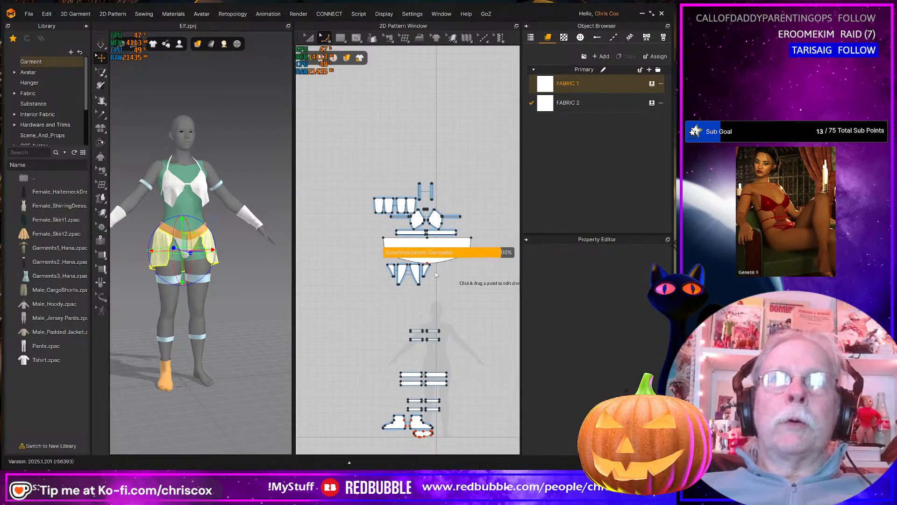
{"action": "left_click", "coordinate": [444, 274]}
{"action": "left_click", "coordinate": [432, 264]}
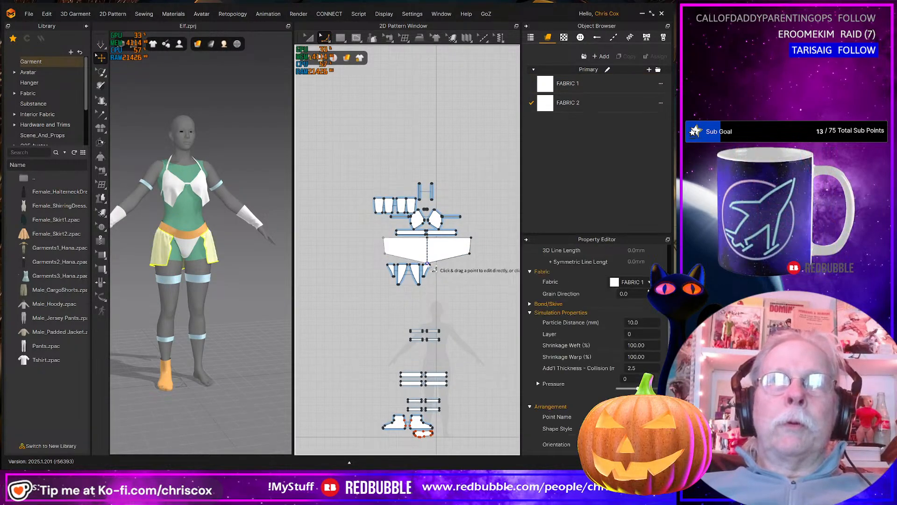
{"action": "left_click", "coordinate": [385, 254]}
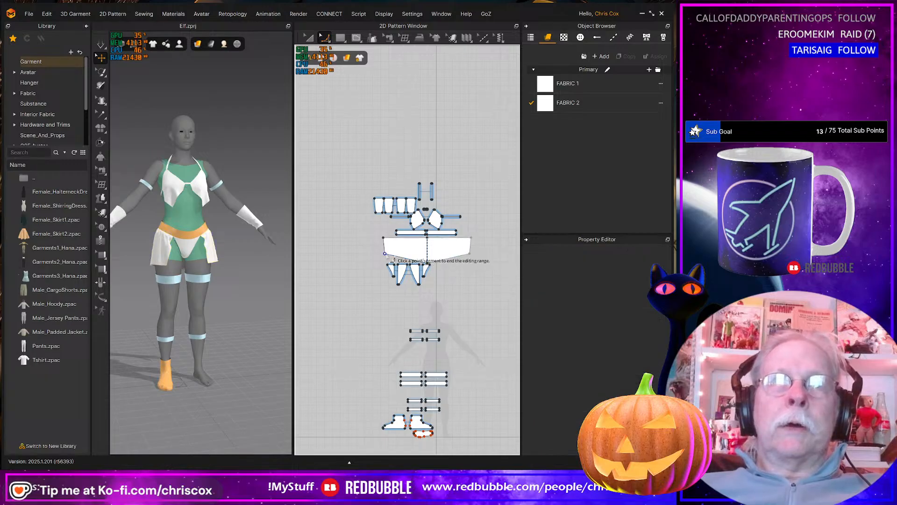
{"action": "left_click_drag", "start_coordinate": [398, 258], "coordinate": [399, 259]}
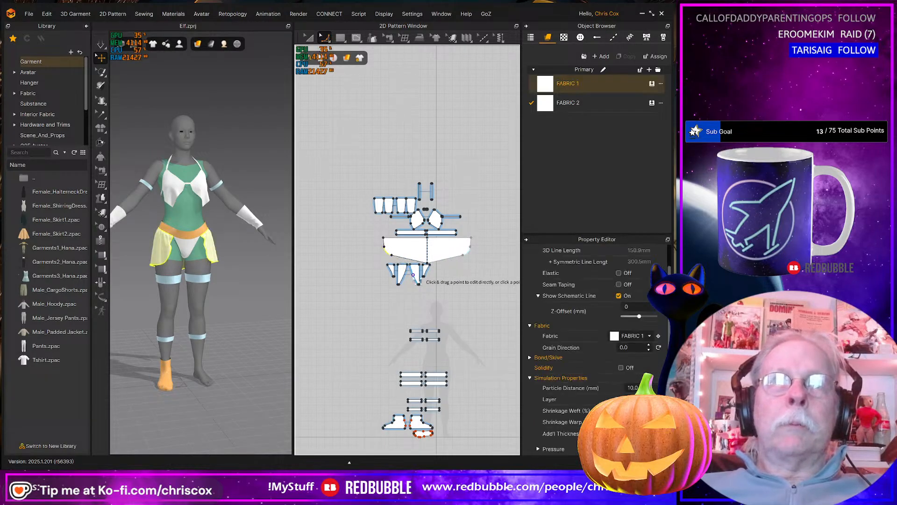
Turn the angular centre point of the rounded-corner skirt's hem into a curve point with Convert Only
{"action": "scroll", "coordinate": [457, 285], "scroll_direction": "up", "scroll_amount": 4}
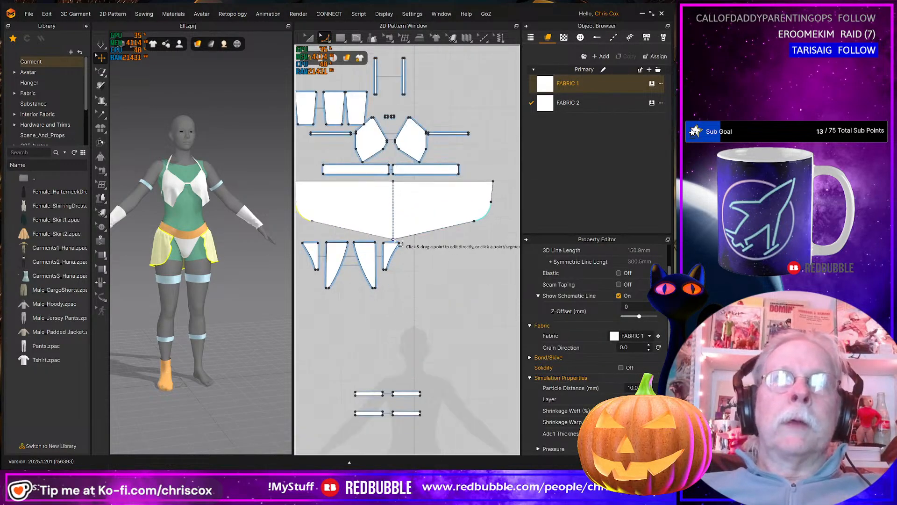
{"action": "left_click", "coordinate": [393, 239]}
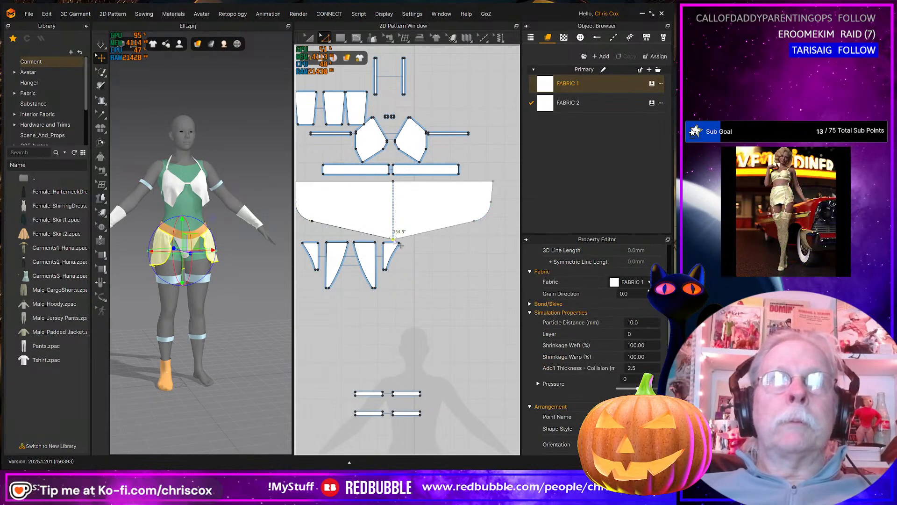
{"action": "right_click", "coordinate": [393, 239]}
{"action": "mouse_move", "coordinate": [439, 286]}
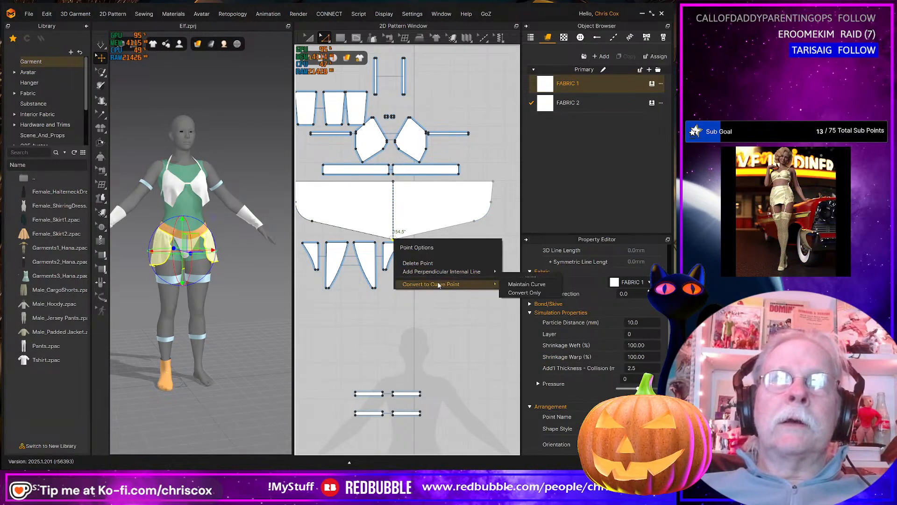
{"action": "left_click", "coordinate": [516, 293]}
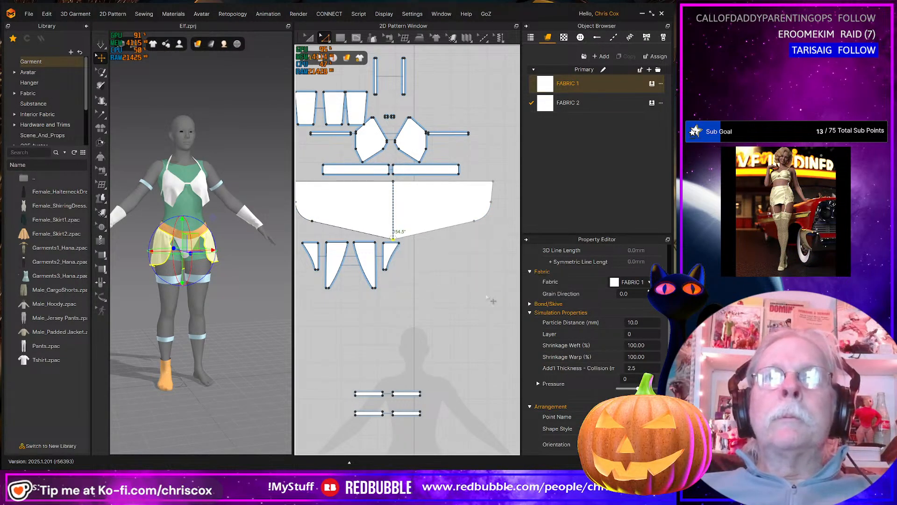
{"action": "middle_click_drag", "start_coordinate": [418, 302], "coordinate": [478, 293]}
Simulate the reshaped skirt on the avatar and check its drape from the front and side
{"action": "key", "text": "space"}
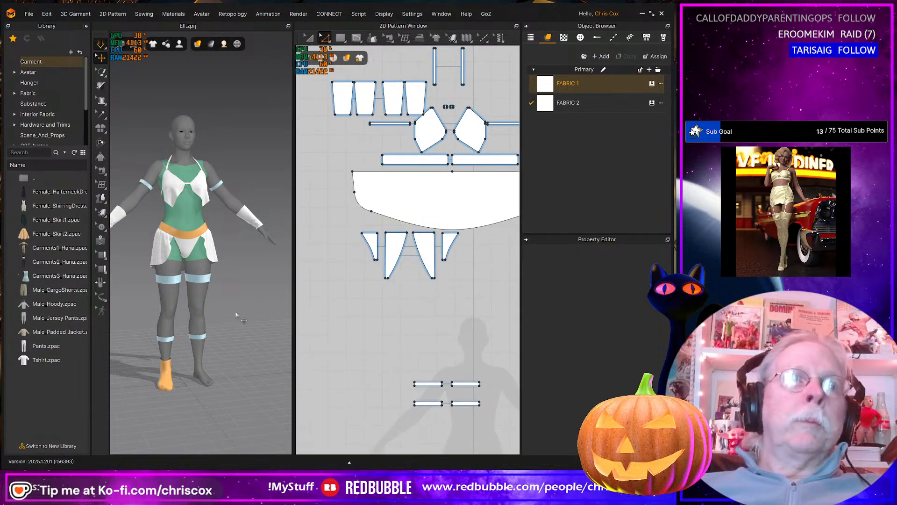
{"action": "left_click", "coordinate": [166, 254]}
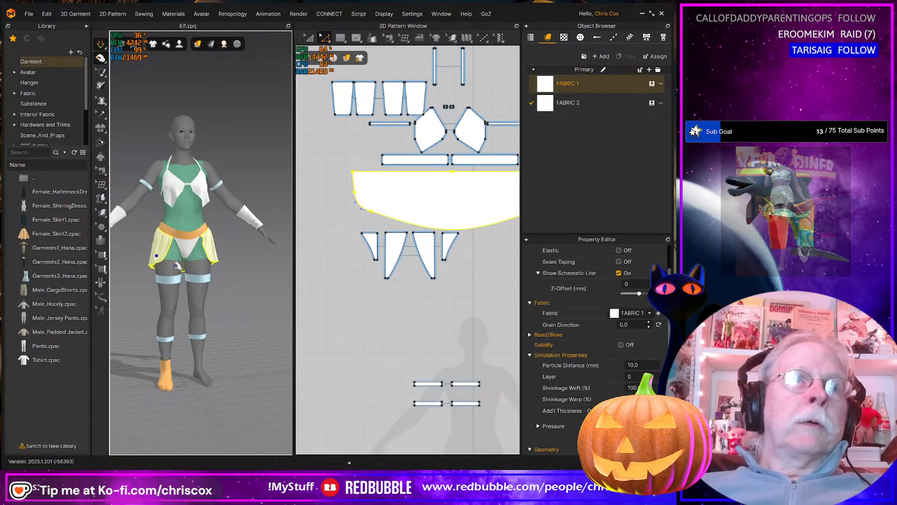
{"action": "right_click_drag", "start_coordinate": [164, 252], "coordinate": [260, 282]}
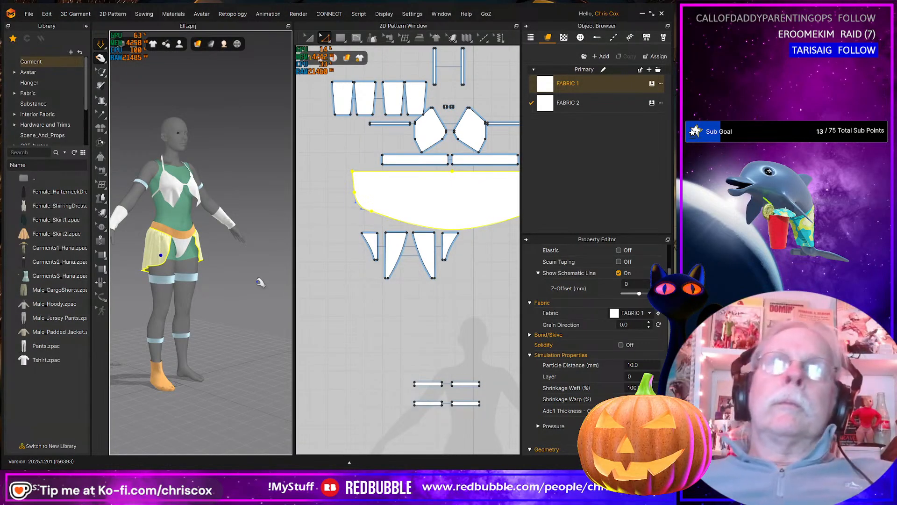
{"action": "right_click_drag", "start_coordinate": [217, 251], "coordinate": [283, 243]}
Merge the two small rectangular pieces joining the bra cups into a single pattern along their facing edges
{"action": "left_click", "coordinate": [199, 200]}
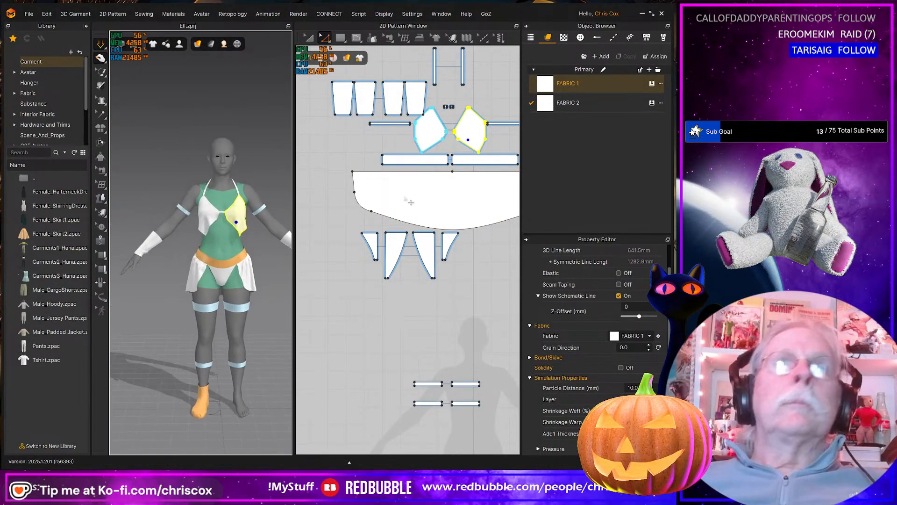
{"action": "scroll", "coordinate": [410, 202], "scroll_direction": "down", "scroll_amount": 2}
{"action": "scroll", "coordinate": [439, 148], "scroll_direction": "up", "scroll_amount": 5}
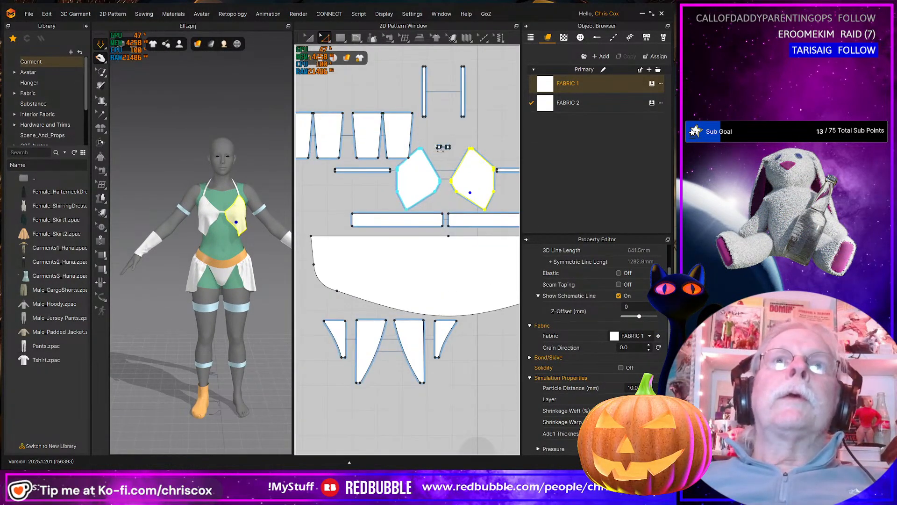
{"action": "right_click_drag", "start_coordinate": [248, 230], "coordinate": [223, 225]}
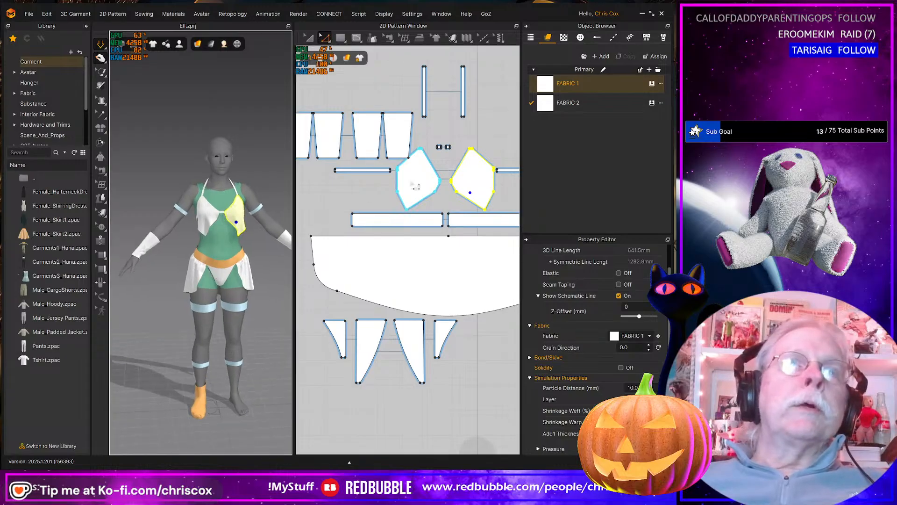
{"action": "scroll", "coordinate": [429, 177], "scroll_direction": "up", "scroll_amount": 5}
{"action": "scroll", "coordinate": [451, 150], "scroll_direction": "down", "scroll_amount": 4}
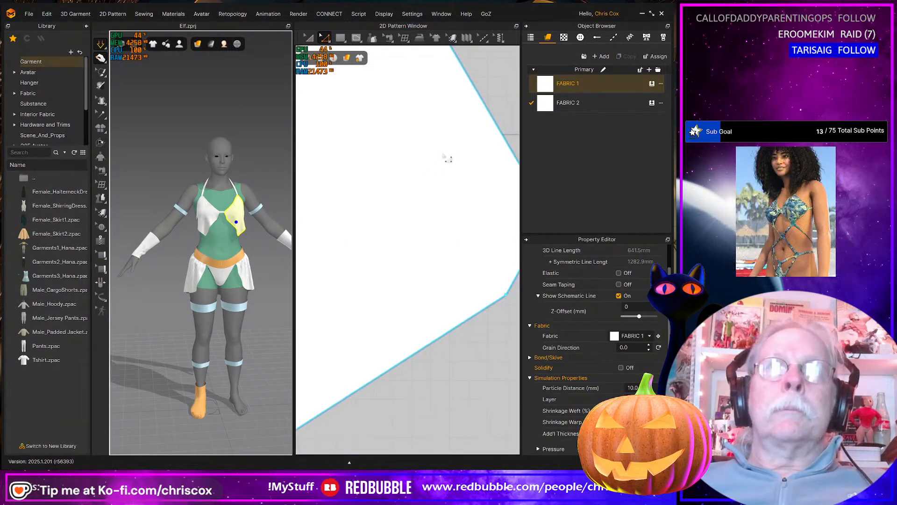
{"action": "right_click_drag", "start_coordinate": [450, 150], "coordinate": [426, 317]}
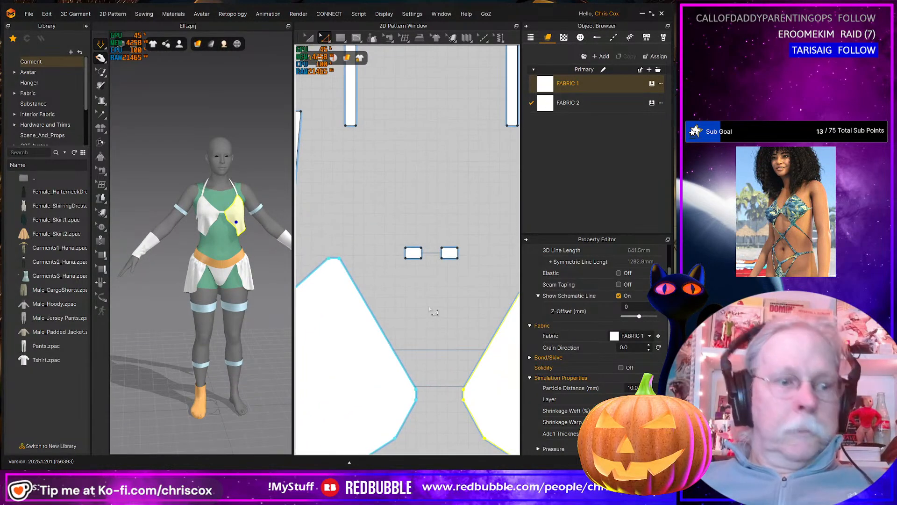
{"action": "left_click", "coordinate": [429, 256]}
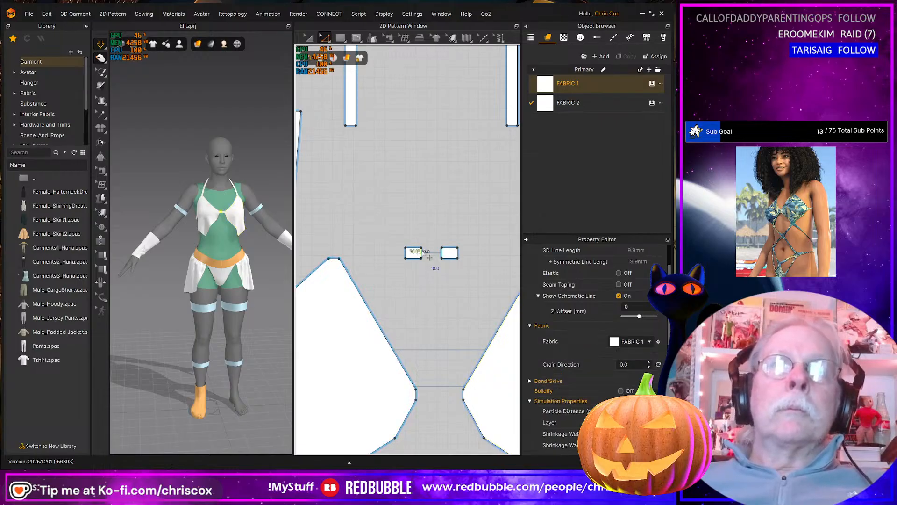
{"action": "right_click", "coordinate": [429, 256]}
{"action": "left_click", "coordinate": [444, 365]}
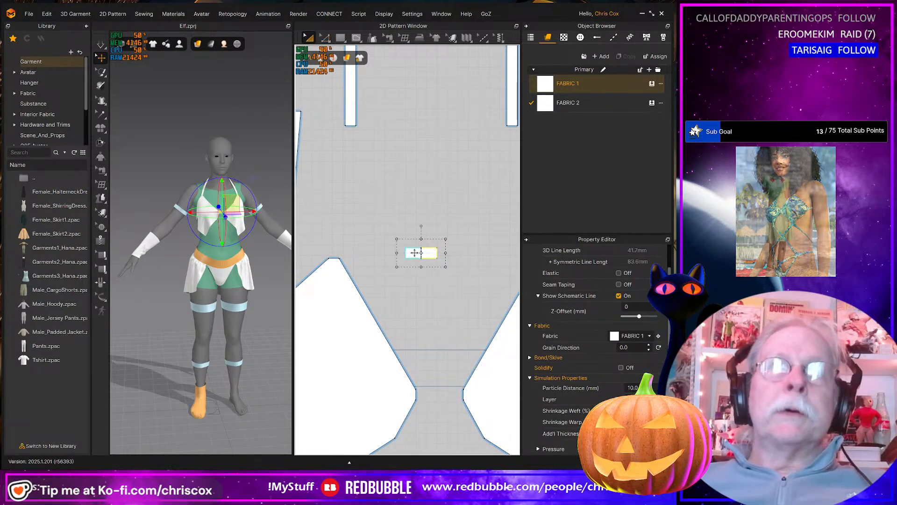
Select all four forearm cuff patterns and move them above the neck strap pieces in the 2D layout
{"action": "scroll", "coordinate": [424, 280], "scroll_direction": "down", "scroll_amount": 2}
{"action": "scroll", "coordinate": [423, 280], "scroll_direction": "down", "scroll_amount": 2}
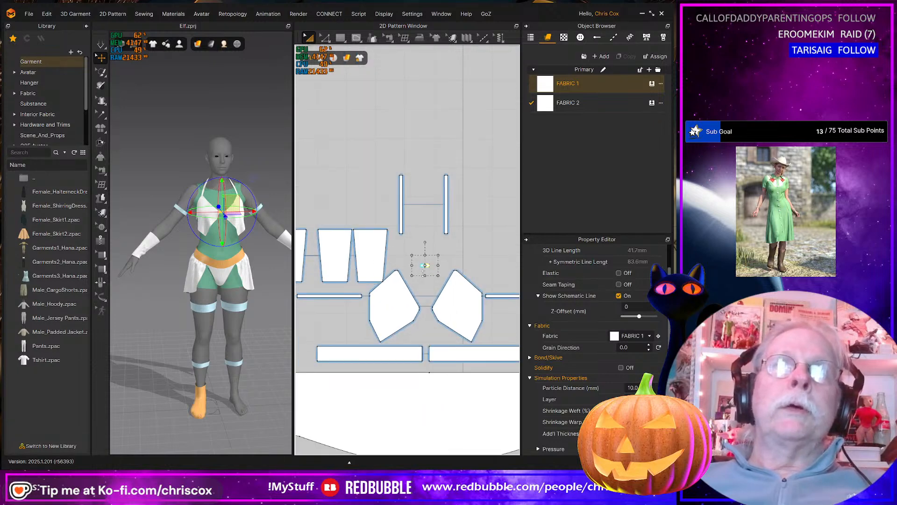
{"action": "left_click", "coordinate": [370, 263]}
{"action": "middle_click_drag", "start_coordinate": [370, 263], "coordinate": [436, 265]}
{"action": "left_click", "coordinate": [400, 264], "text": "shift"}
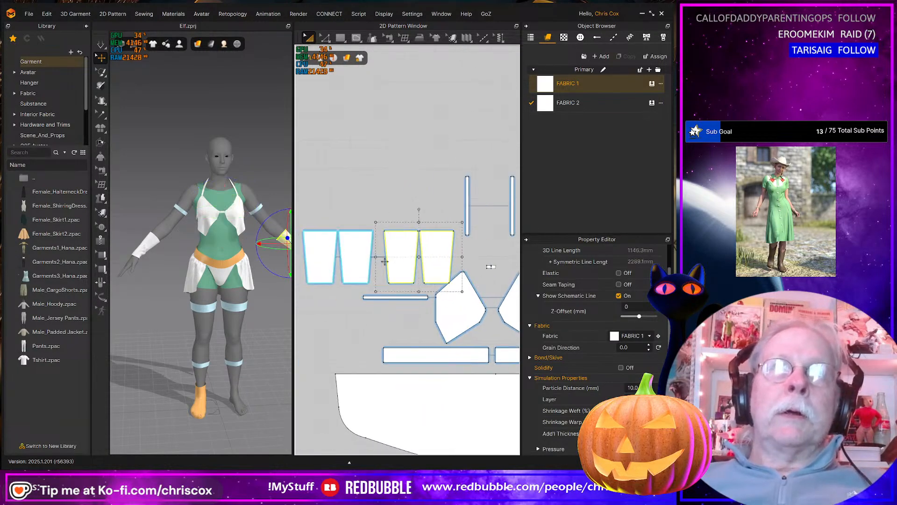
{"action": "left_click", "coordinate": [349, 264], "text": "shift"}
{"action": "left_click", "coordinate": [331, 264], "text": "shift"}
{"action": "left_click_drag", "start_coordinate": [332, 265], "coordinate": [358, 118]}
Move the two narrow horizontal strap patterns inward so they sit just above the bra cups in the 2D layout
{"action": "middle_click_drag", "start_coordinate": [401, 266], "coordinate": [343, 251]}
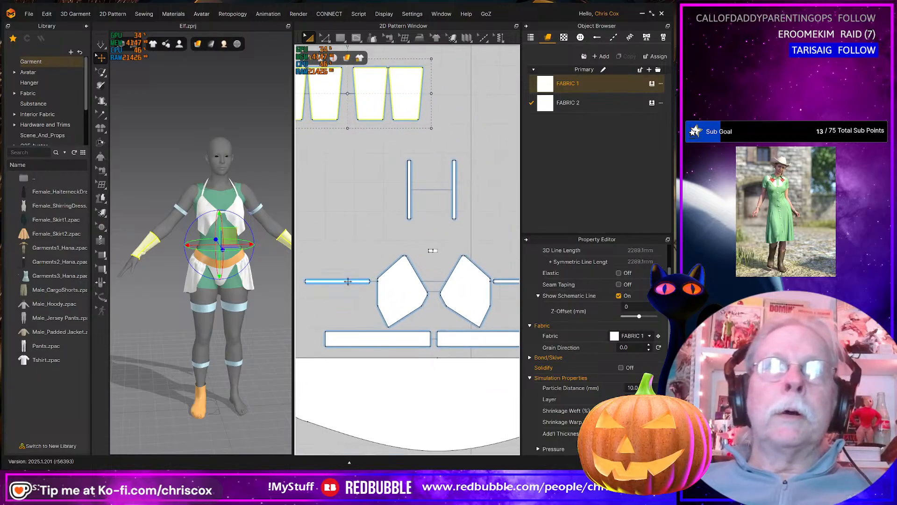
{"action": "left_click_drag", "start_coordinate": [349, 281], "coordinate": [399, 251]}
{"action": "left_click_drag", "start_coordinate": [503, 280], "coordinate": [461, 252]}
{"action": "scroll", "coordinate": [448, 302], "scroll_direction": "down", "scroll_amount": 3}
{"action": "scroll", "coordinate": [447, 302], "scroll_direction": "down", "scroll_amount": 3}
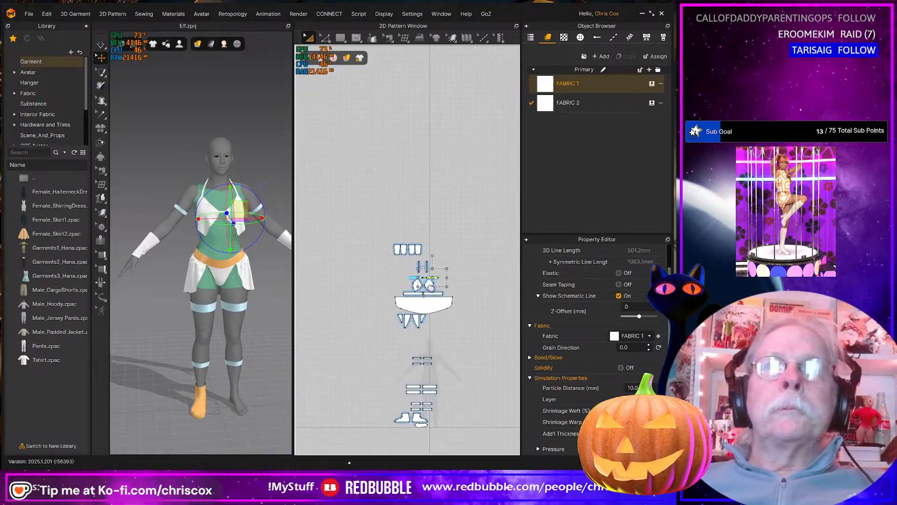
Move the four upper arm band patterns up beside the panty pieces, just below the skirt in the 2D layout
{"action": "left_click", "coordinate": [465, 396]}
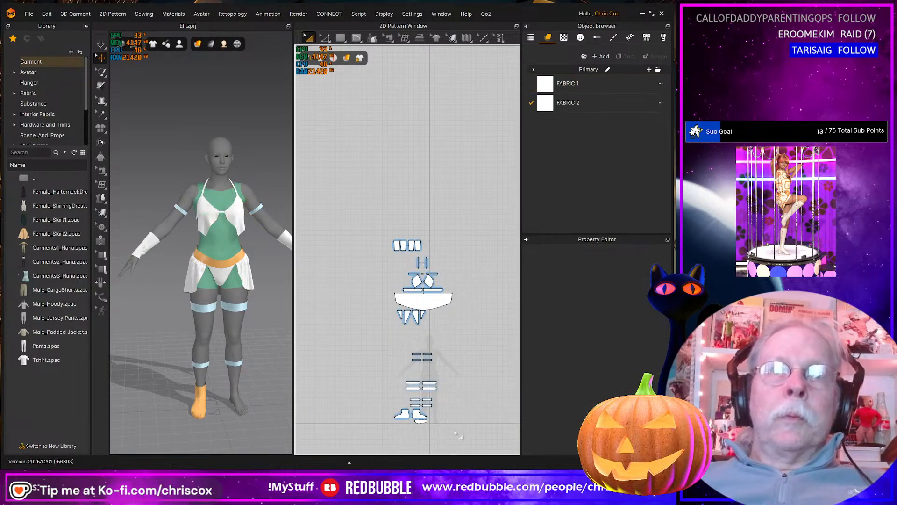
{"action": "left_click", "coordinate": [428, 357]}
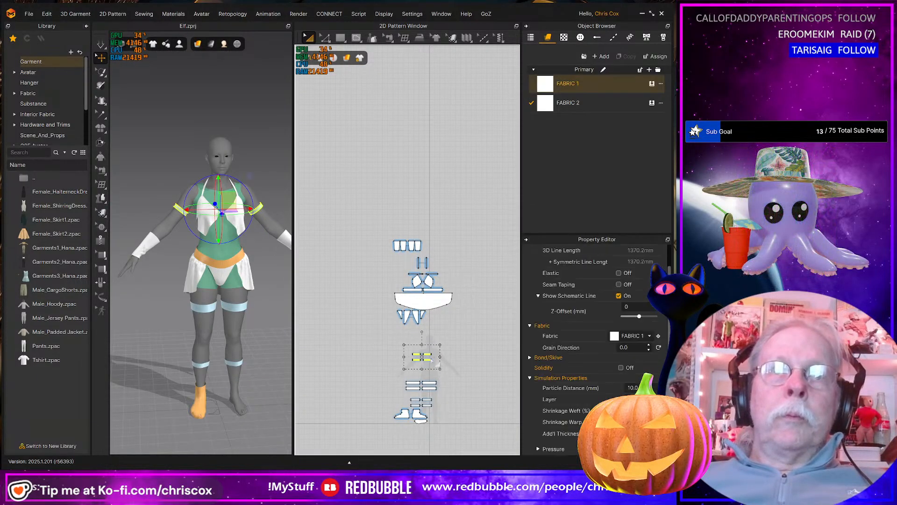
{"action": "left_click_drag", "start_coordinate": [428, 355], "coordinate": [445, 330]}
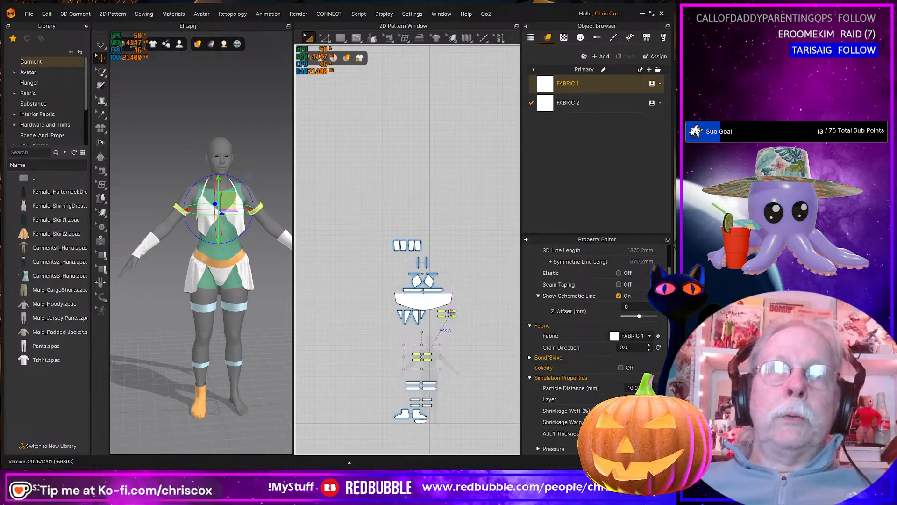
{"action": "left_click", "coordinate": [462, 358]}
Move the four thigh band patterns below the arm bands and the four lower leg band patterns beside the bra cups
{"action": "left_click", "coordinate": [423, 385]}
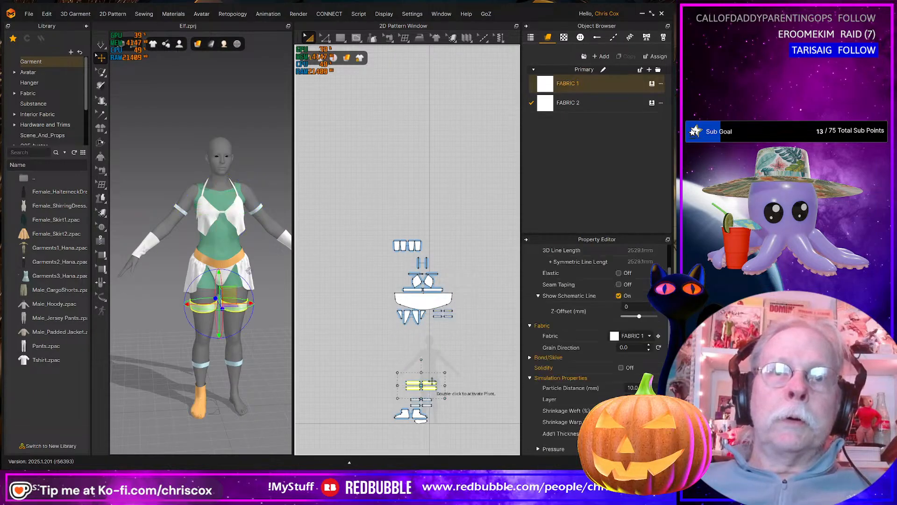
{"action": "left_click_drag", "start_coordinate": [423, 385], "coordinate": [448, 327]}
{"action": "left_click_drag", "start_coordinate": [450, 379], "coordinate": [408, 411]}
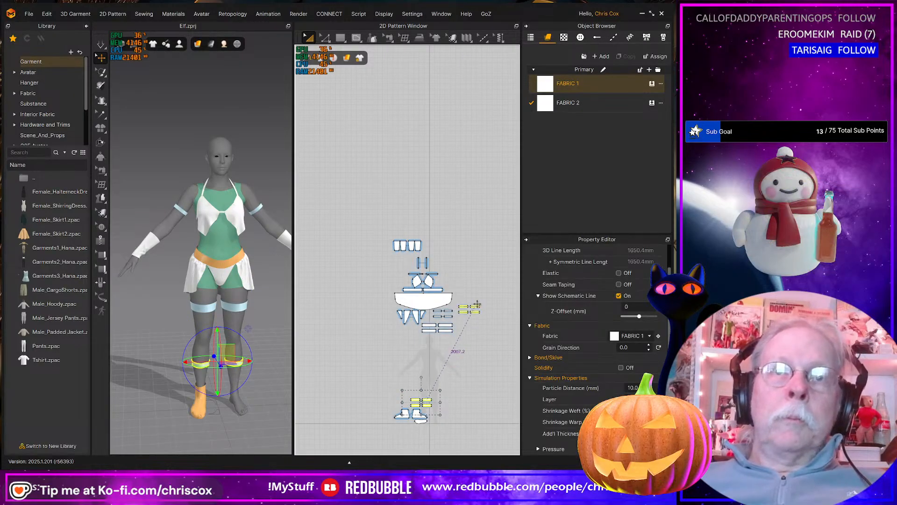
{"action": "left_click_drag", "start_coordinate": [460, 279], "coordinate": [459, 282]}
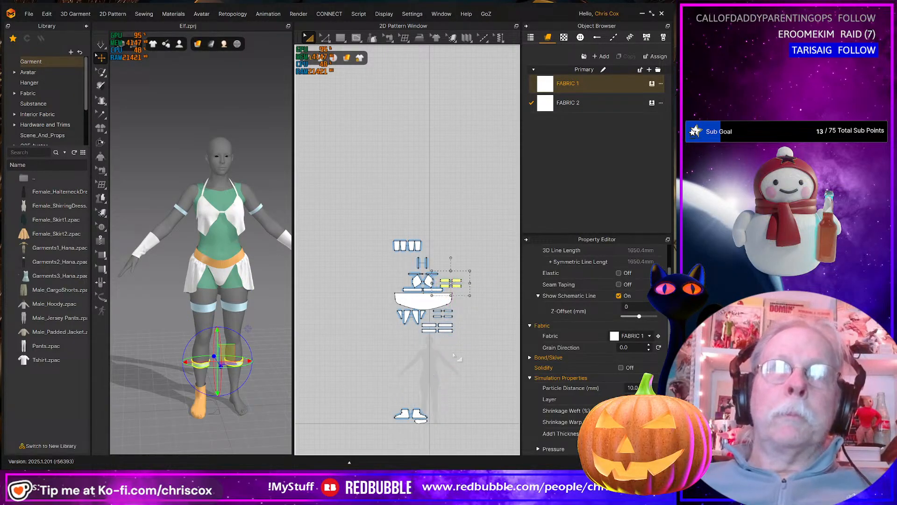
Move the skirt pattern straight down below the panty pieces and thigh bands in the 2D layout
{"action": "scroll", "coordinate": [454, 355], "scroll_direction": "up", "scroll_amount": 3}
{"action": "middle_click_drag", "start_coordinate": [456, 356], "coordinate": [495, 411]}
{"action": "scroll", "coordinate": [502, 395], "scroll_direction": "up", "scroll_amount": 2}
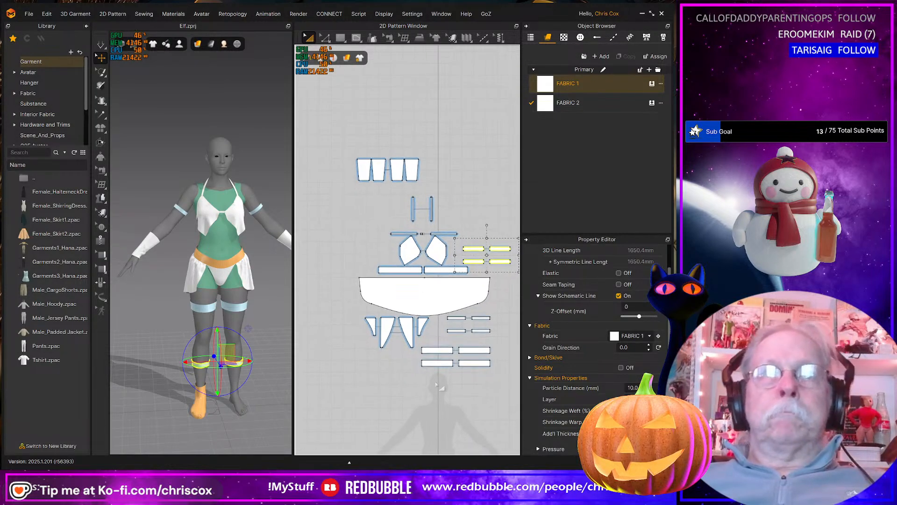
{"action": "left_click", "coordinate": [422, 295]}
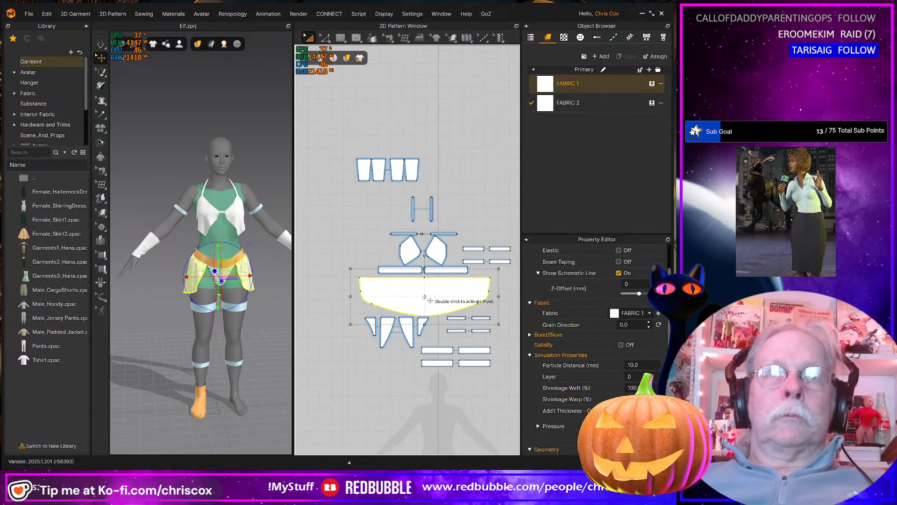
{"action": "key", "text": "ctrl+c"}
{"action": "key", "text": "ctrl+v"}
{"action": "left_click", "coordinate": [417, 387]}
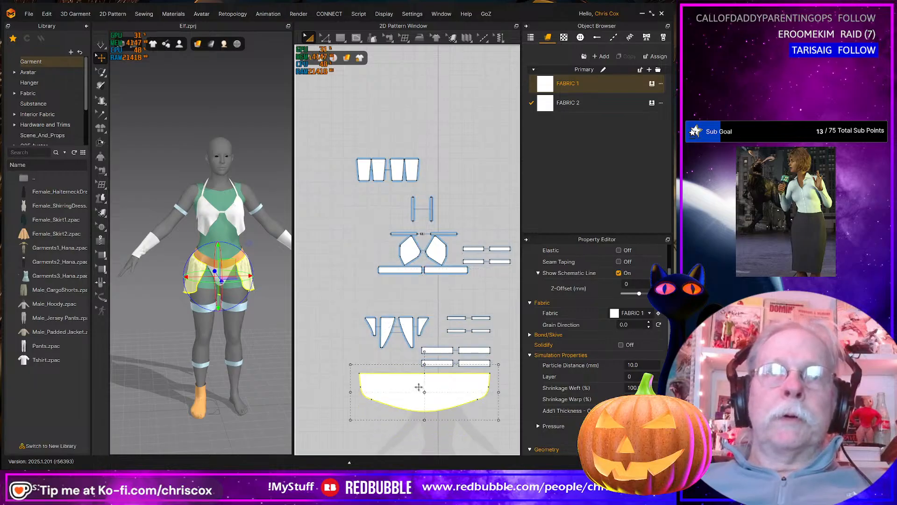
Move the small panty half just above the skirt's corner and merge it with its mirrored half along the straight vertical edge
{"action": "scroll", "coordinate": [413, 370], "scroll_direction": "up", "scroll_amount": 2}
{"action": "middle_click_drag", "start_coordinate": [408, 341], "coordinate": [436, 359]}
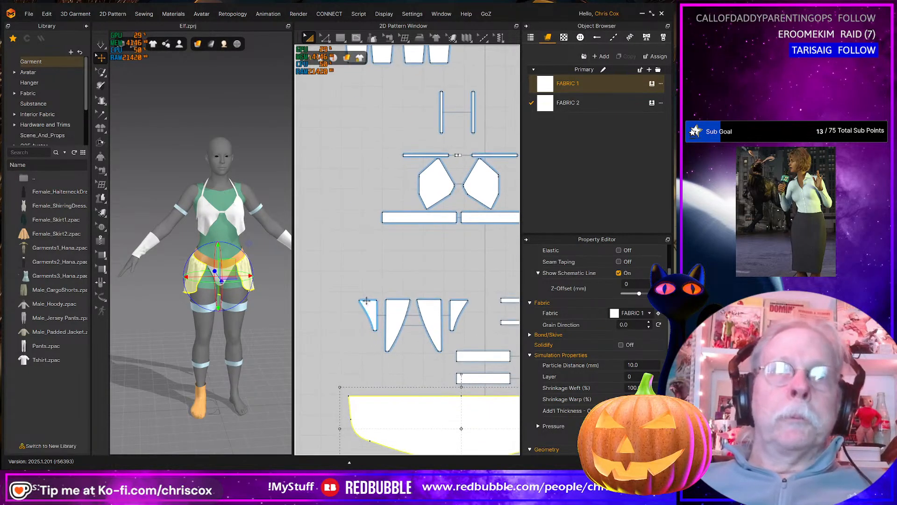
{"action": "left_click_drag", "start_coordinate": [367, 301], "coordinate": [356, 349]}
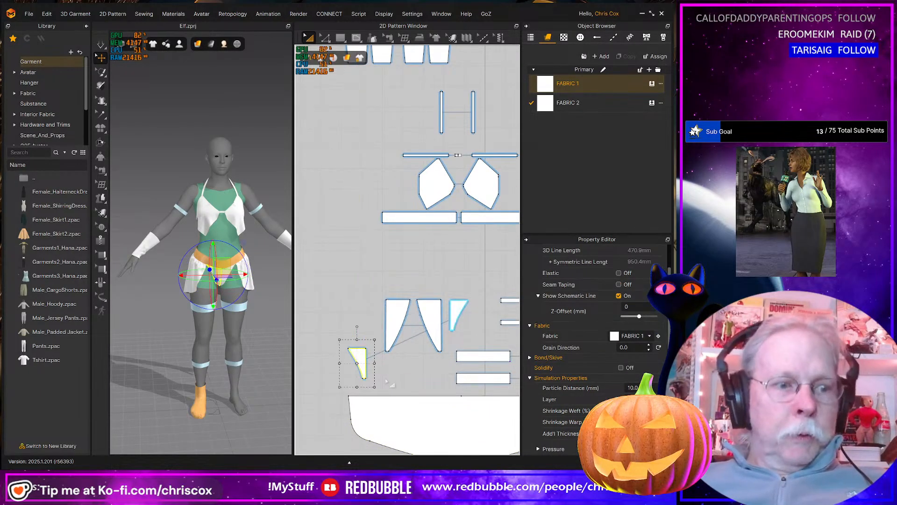
{"action": "key", "text": "z"}
{"action": "left_click", "coordinate": [365, 363]}
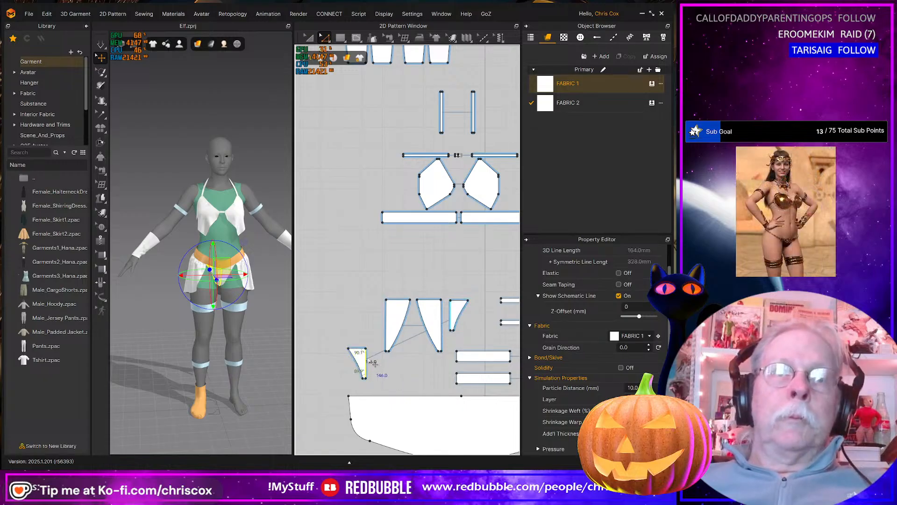
{"action": "right_click", "coordinate": [365, 362]}
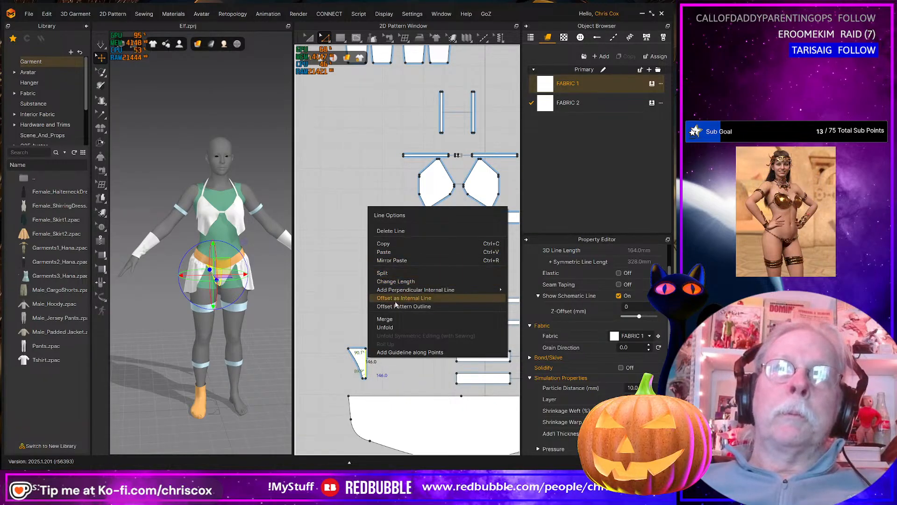
{"action": "left_click", "coordinate": [393, 319]}
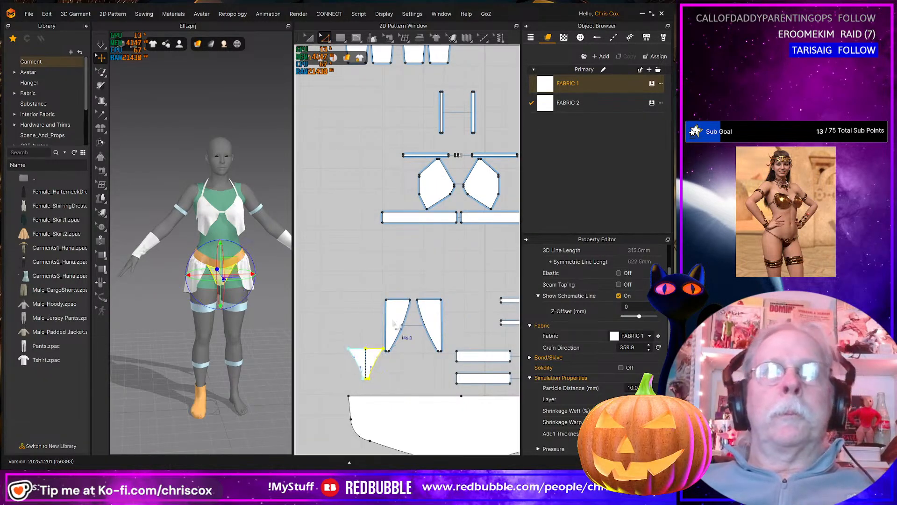
Merge the two larger panty halves along their straight vertical edge and place the merged piece next to the smaller panty pattern
{"action": "left_click", "coordinate": [444, 325]}
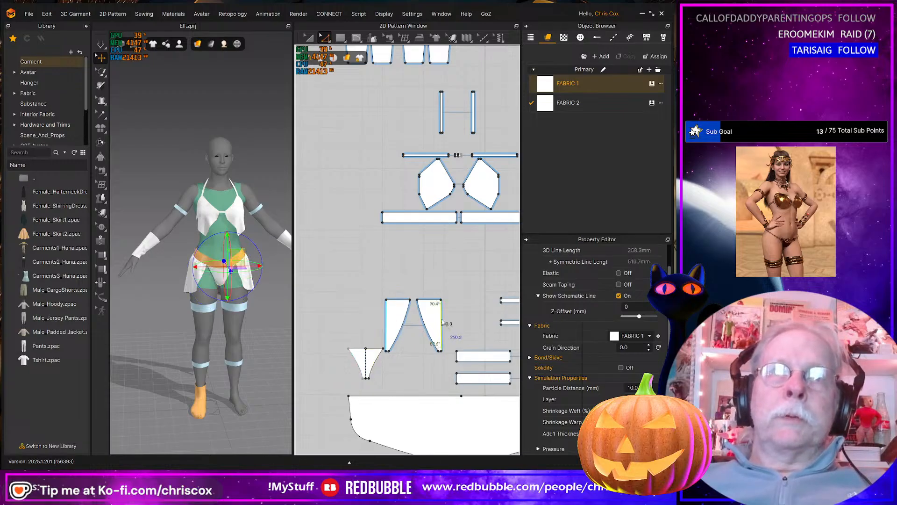
{"action": "right_click", "coordinate": [442, 321]}
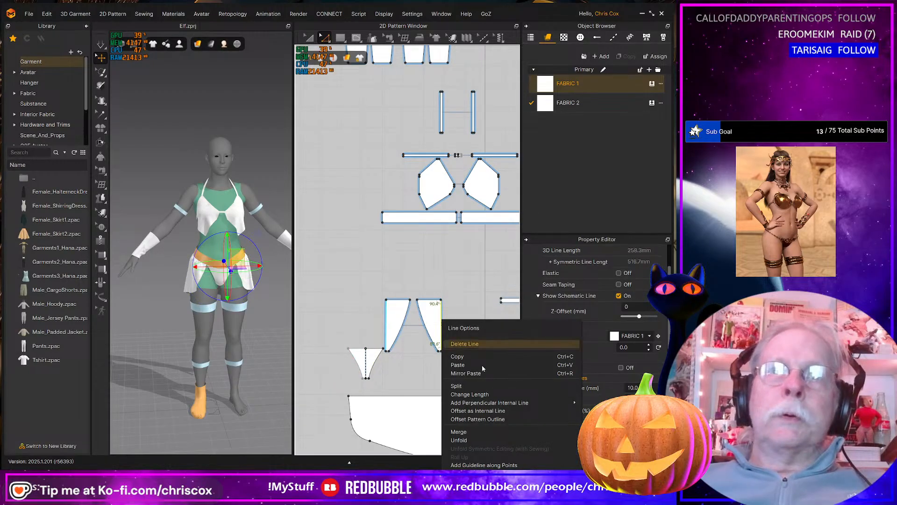
{"action": "left_click", "coordinate": [459, 432]}
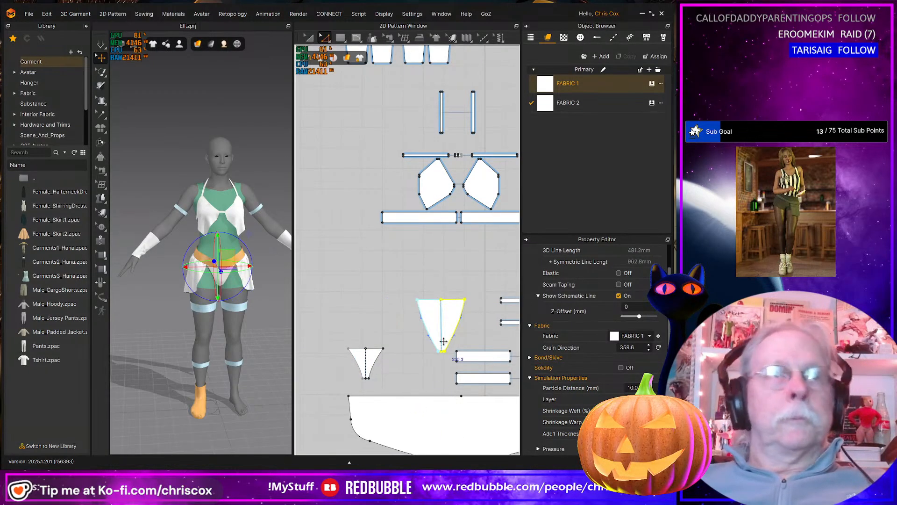
{"action": "key", "text": "a"}
{"action": "left_click_drag", "start_coordinate": [431, 330], "coordinate": [357, 319]}
Select both merged panty patterns and nudge them slightly upward, away from the skirt's top edge
{"action": "scroll", "coordinate": [377, 374], "scroll_direction": "up", "scroll_amount": 5}
{"action": "left_click", "coordinate": [440, 316]}
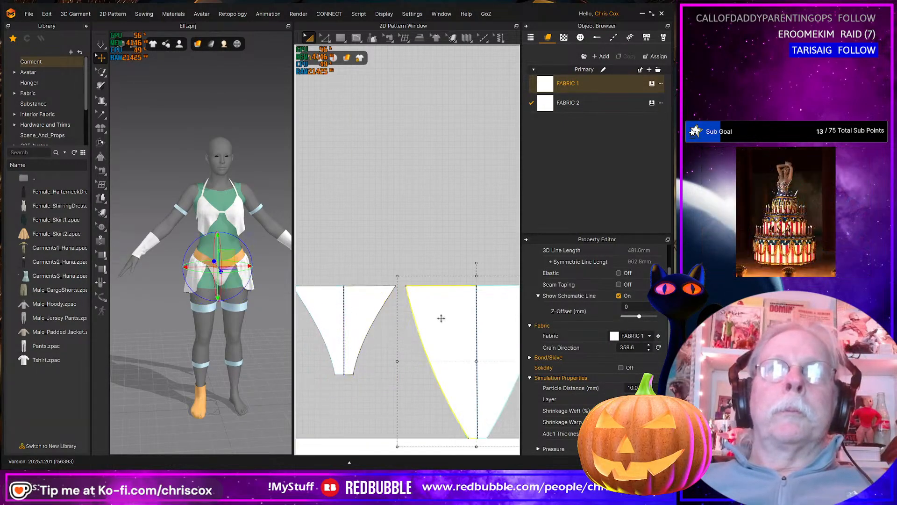
{"action": "left_click", "coordinate": [369, 309], "text": "shift"}
{"action": "key", "text": "Up"}
{"action": "key", "text": "Up"}
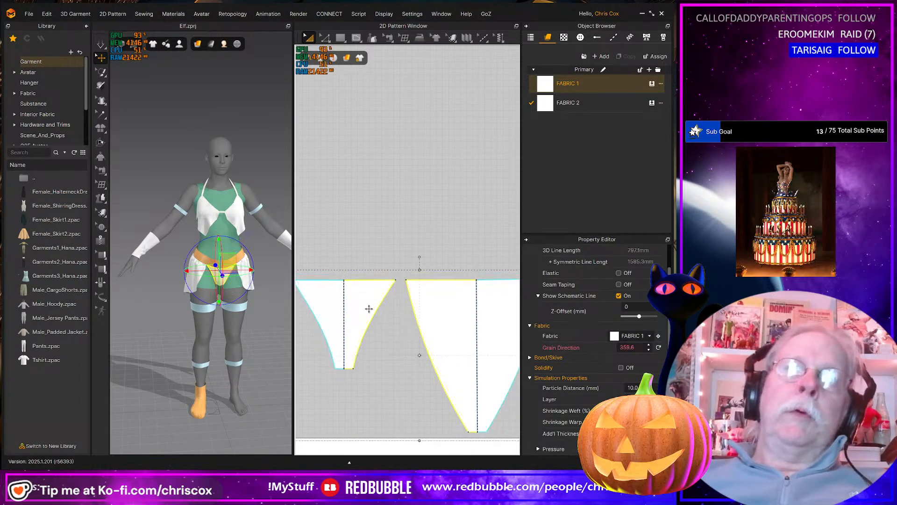
{"action": "scroll", "coordinate": [369, 309], "scroll_direction": "down", "scroll_amount": 4}
{"action": "scroll", "coordinate": [392, 293], "scroll_direction": "up", "scroll_amount": 4}
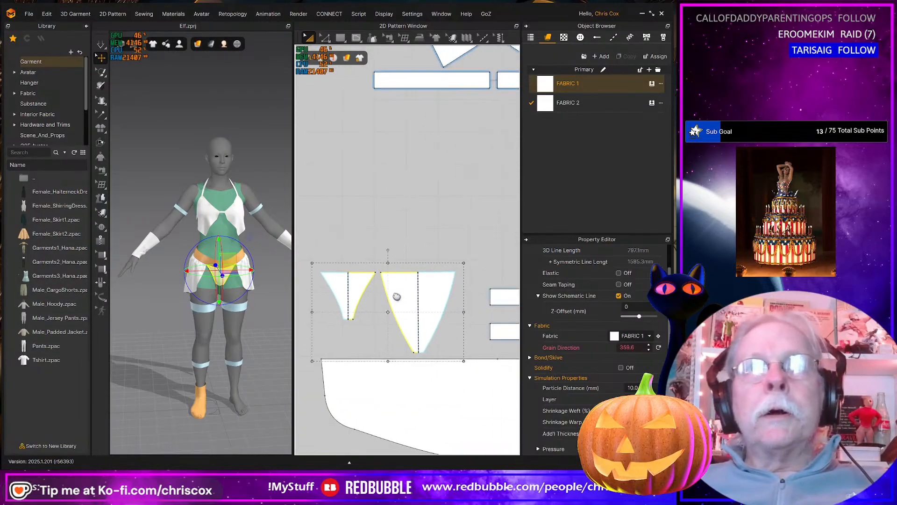
{"action": "scroll", "coordinate": [390, 287], "scroll_direction": "down", "scroll_amount": 5}
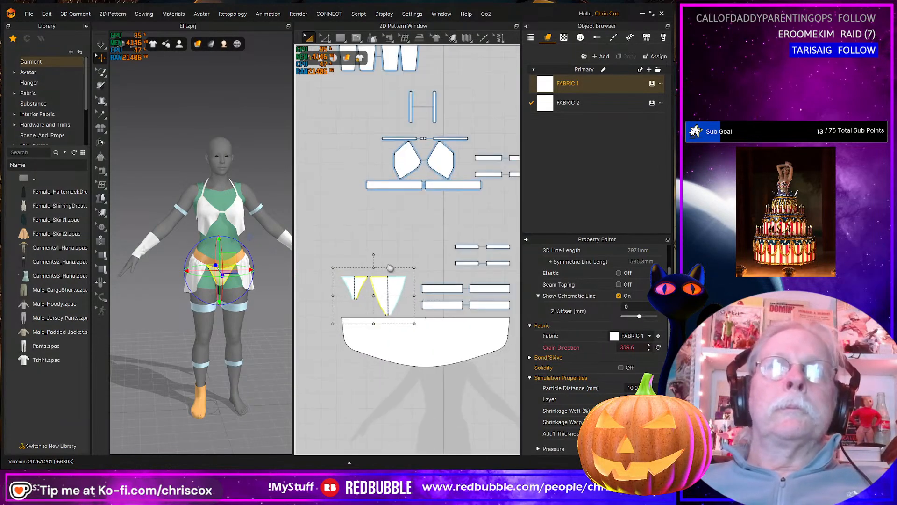
Merge the two waistband halves into one pattern along their facing short edges
{"action": "scroll", "coordinate": [251, 238], "scroll_direction": "up", "scroll_amount": 6}
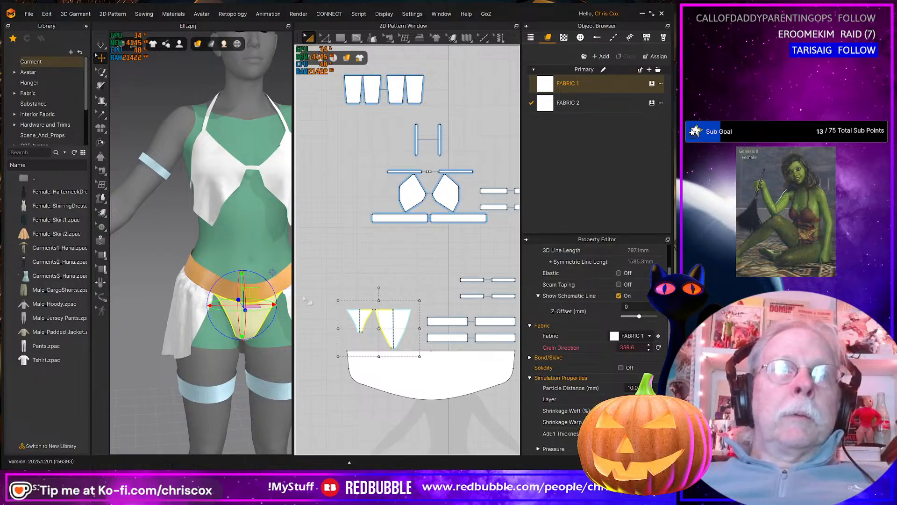
{"action": "left_click", "coordinate": [286, 285]}
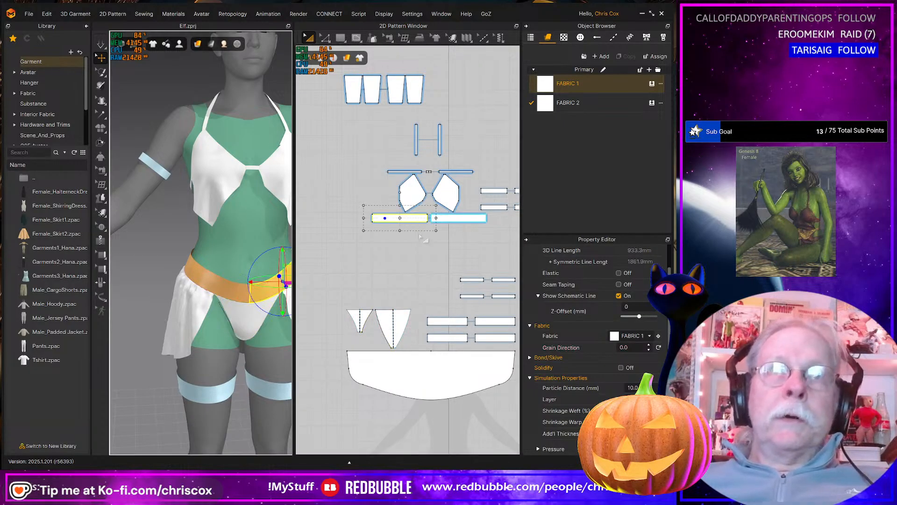
{"action": "key", "text": "z"}
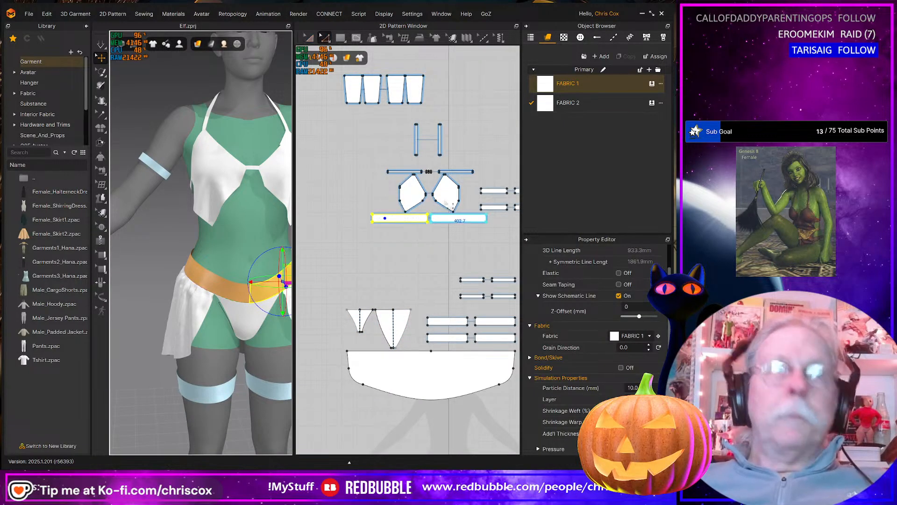
{"action": "right_click", "coordinate": [428, 218]}
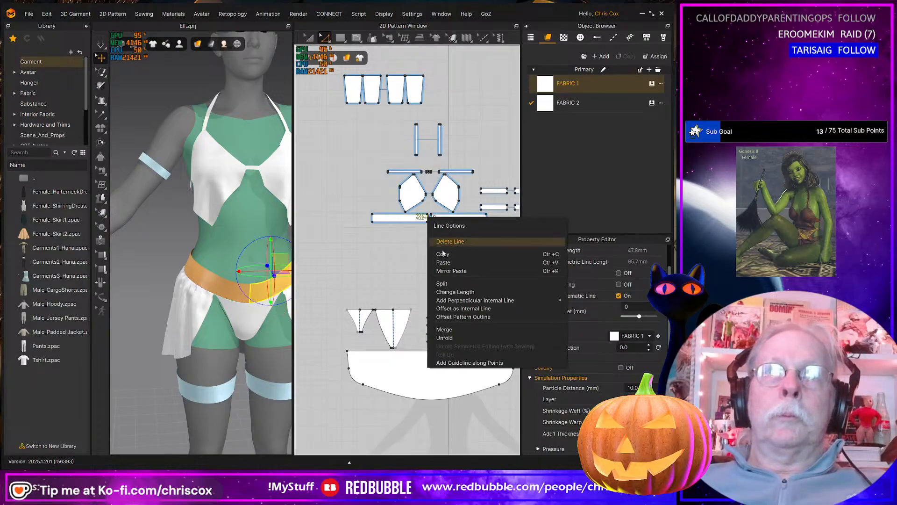
{"action": "left_click", "coordinate": [445, 332]}
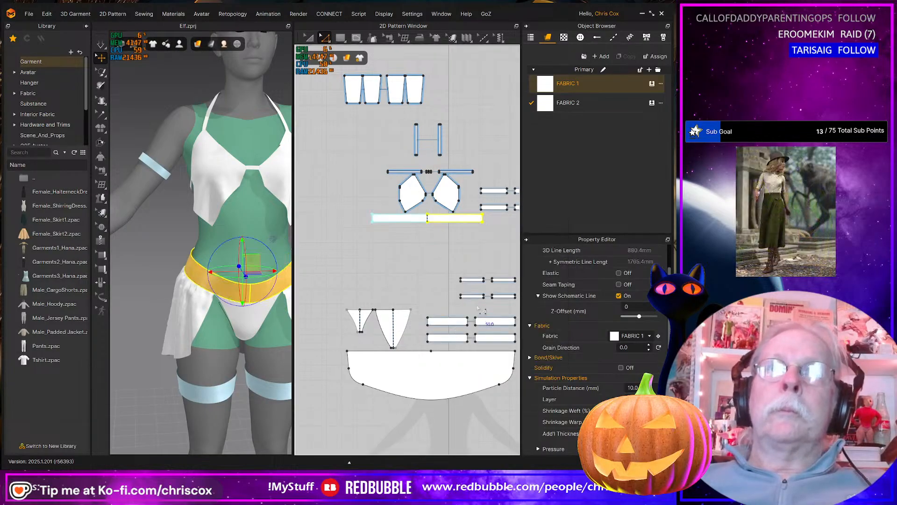
Move the merged waistband pattern down so it sits just above the panty pieces in the 2D layout
{"action": "key", "text": "a"}
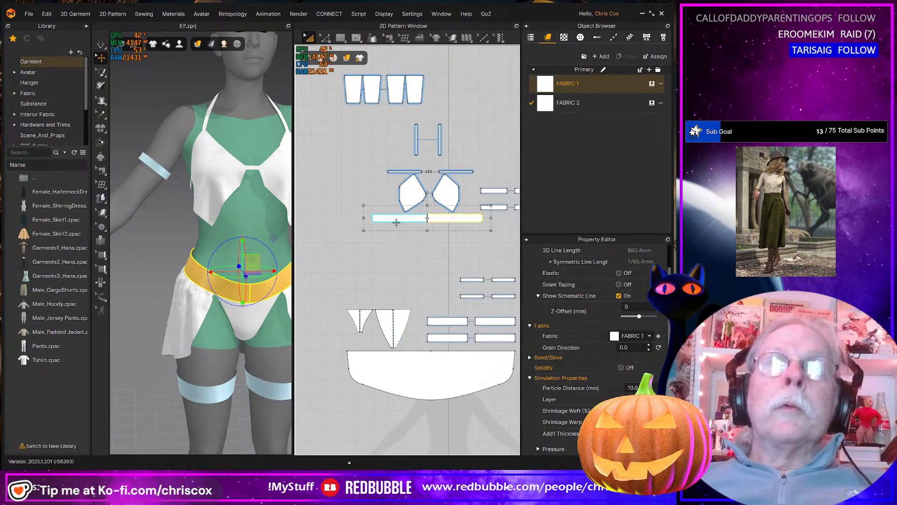
{"action": "left_click_drag", "start_coordinate": [396, 222], "coordinate": [373, 302]}
{"action": "middle_click_drag", "start_coordinate": [385, 288], "coordinate": [366, 245]}
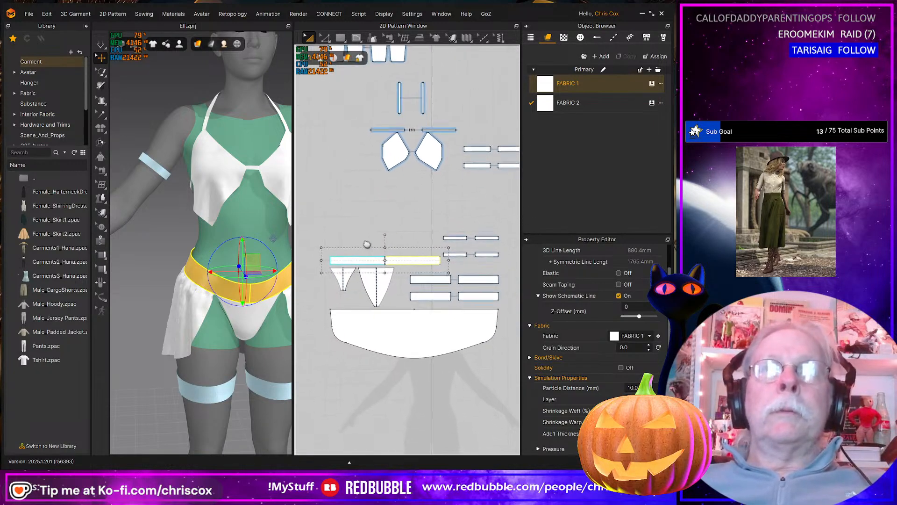
{"action": "middle_click_drag", "start_coordinate": [398, 275], "coordinate": [374, 275]}
Identify the right thigh's band pieces on the avatar and merge the lower band pattern with its mirrored counterpart along its outer short edge
{"action": "left_click", "coordinate": [404, 277]}
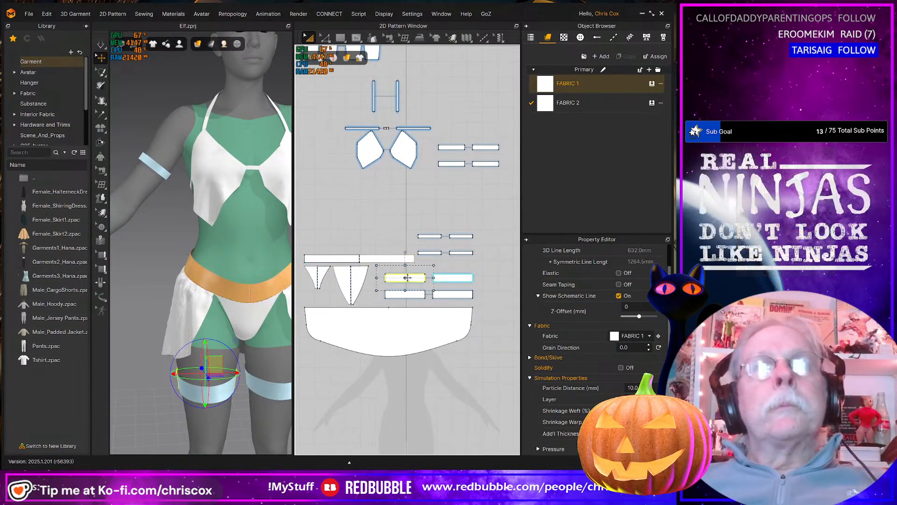
{"action": "right_click_drag", "start_coordinate": [223, 393], "coordinate": [270, 377]}
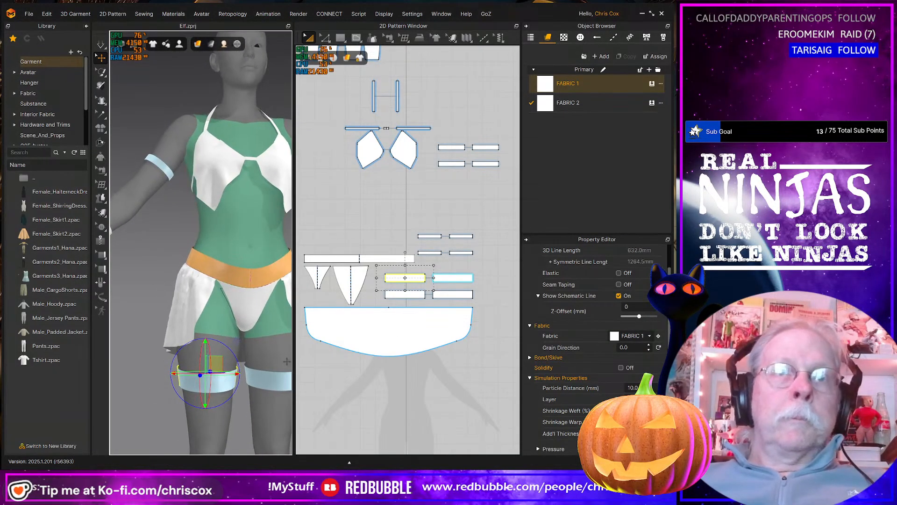
{"action": "left_click", "coordinate": [187, 382]}
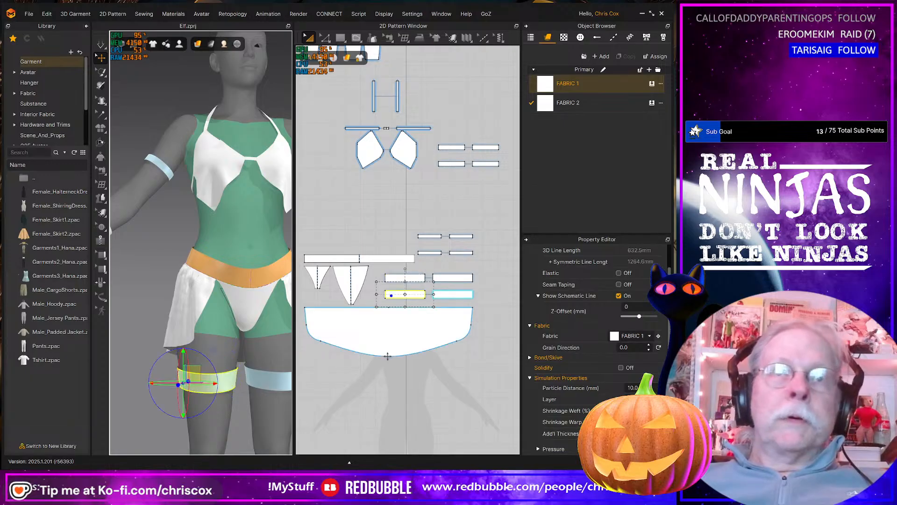
{"action": "scroll", "coordinate": [387, 356], "scroll_direction": "up", "scroll_amount": 5}
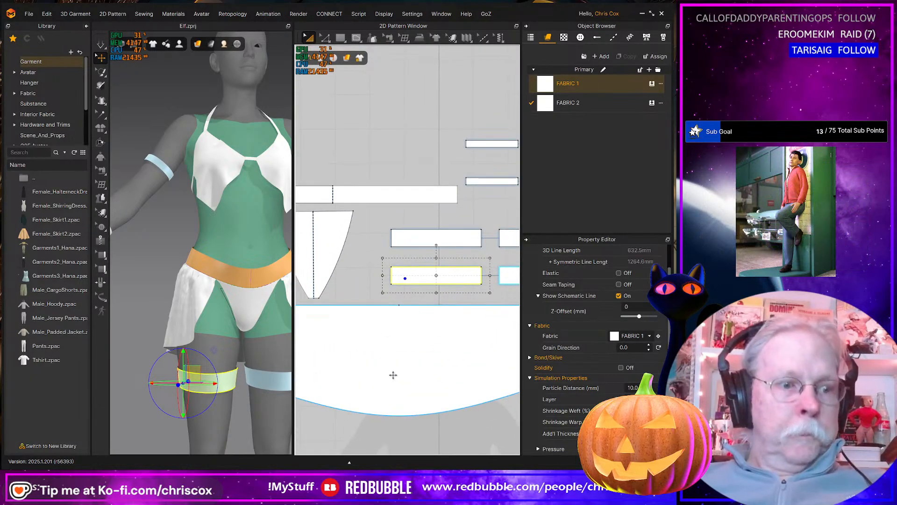
{"action": "key", "text": "z"}
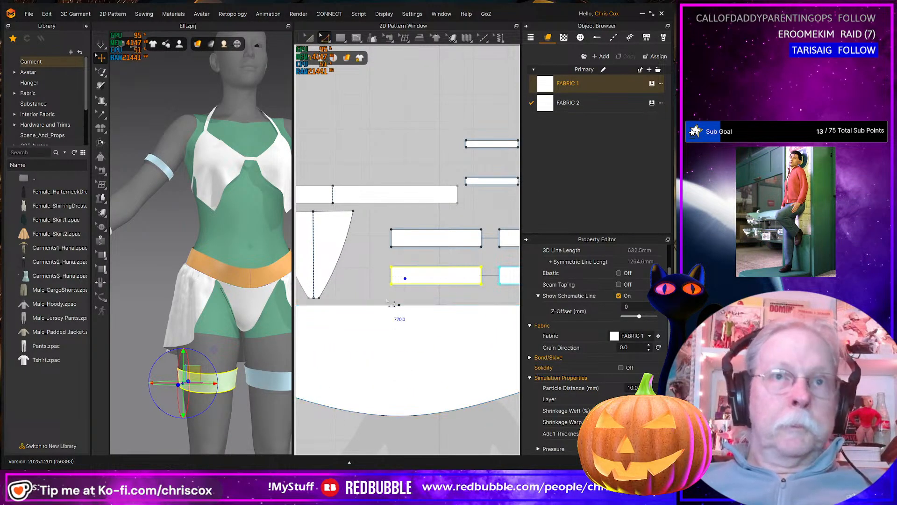
{"action": "left_click", "coordinate": [398, 283]}
{"action": "right_click", "coordinate": [393, 279]}
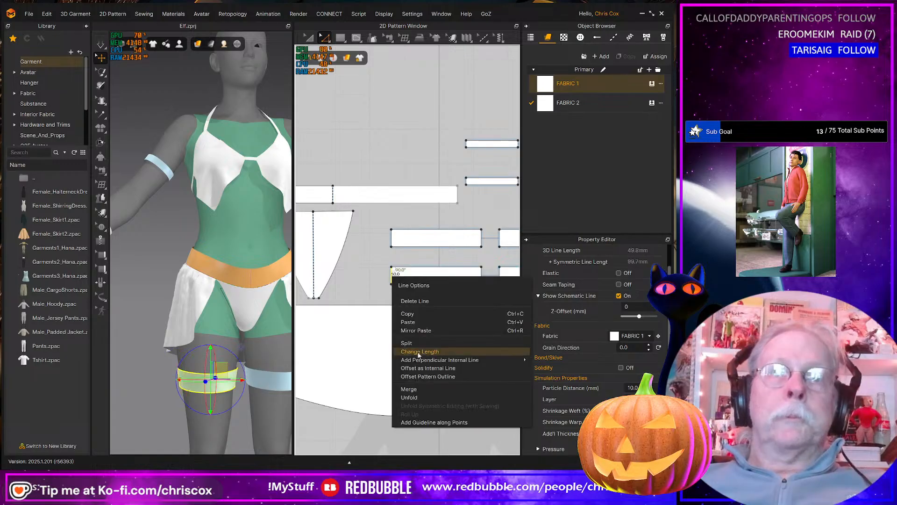
{"action": "left_click", "coordinate": [414, 395]}
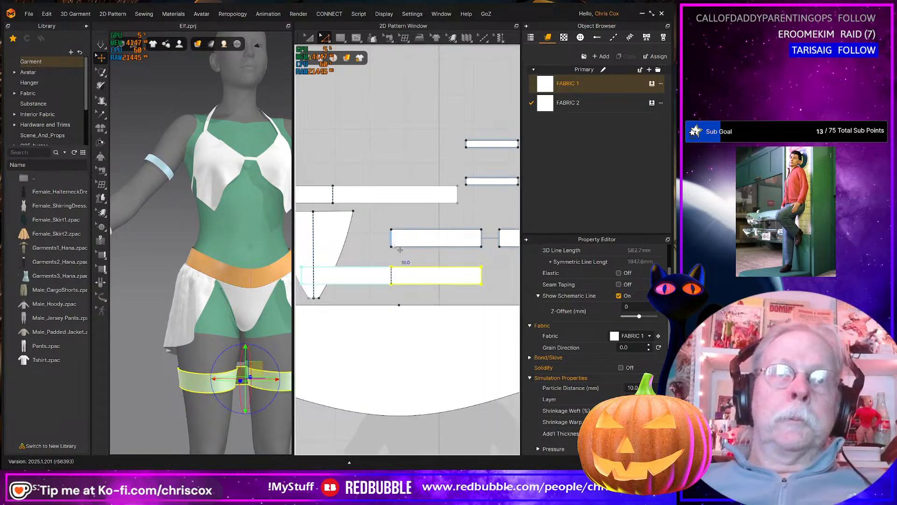
Merge the upper thigh band pattern with its mirrored counterpart along its outer short edge and clear the selection
{"action": "right_click", "coordinate": [392, 238]}
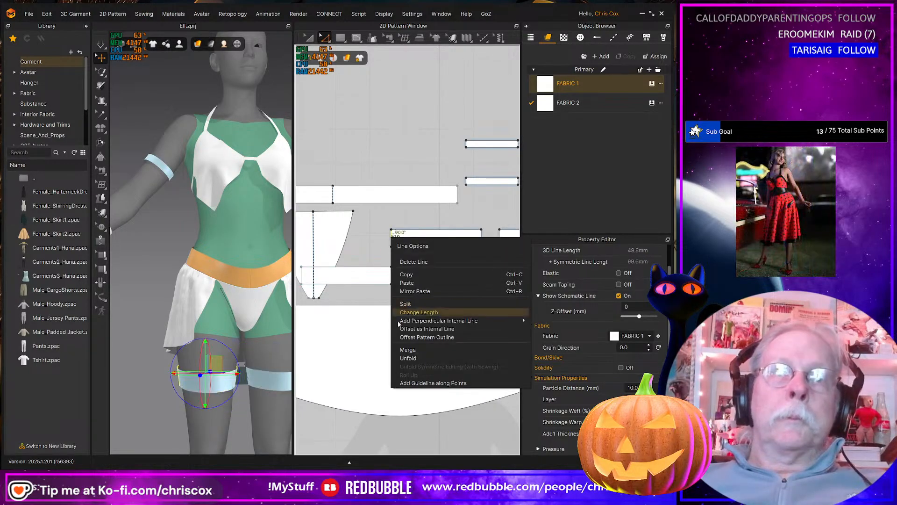
{"action": "left_click", "coordinate": [407, 351]}
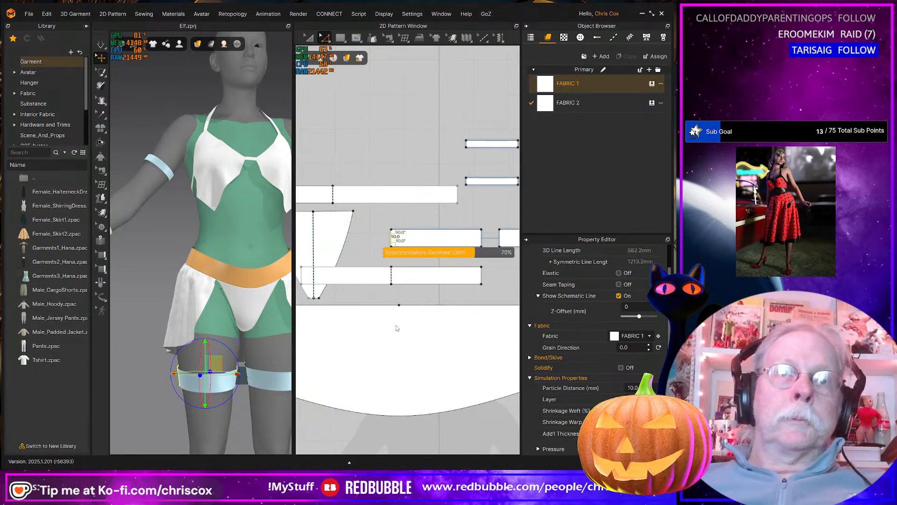
{"action": "right_click_drag", "start_coordinate": [267, 369], "coordinate": [263, 388]}
{"action": "scroll", "coordinate": [263, 388], "scroll_direction": "down", "scroll_amount": 2}
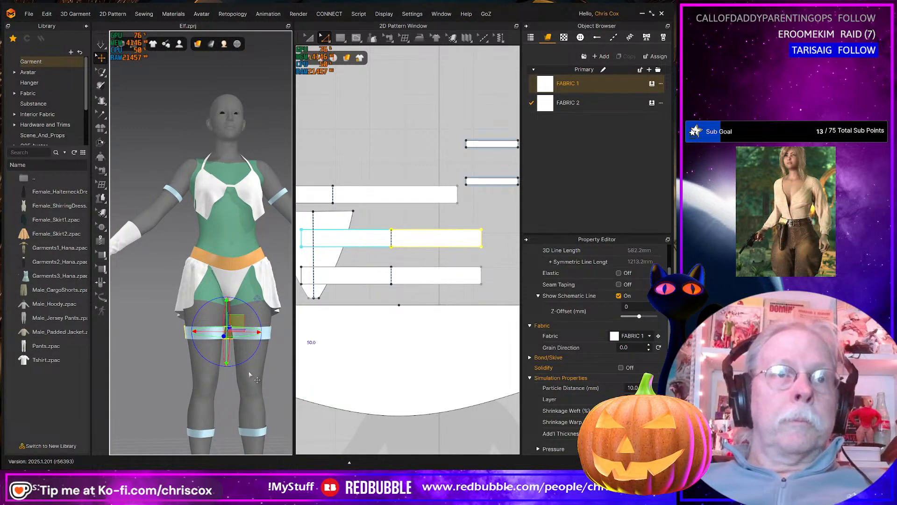
{"action": "right_click", "coordinate": [265, 373]}
{"action": "left_click", "coordinate": [299, 345]}
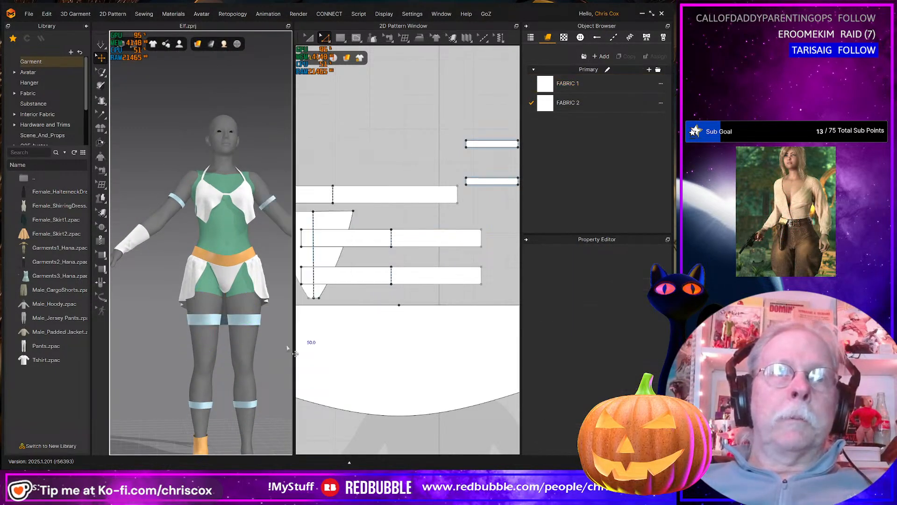
{"action": "left_click", "coordinate": [646, 299]}
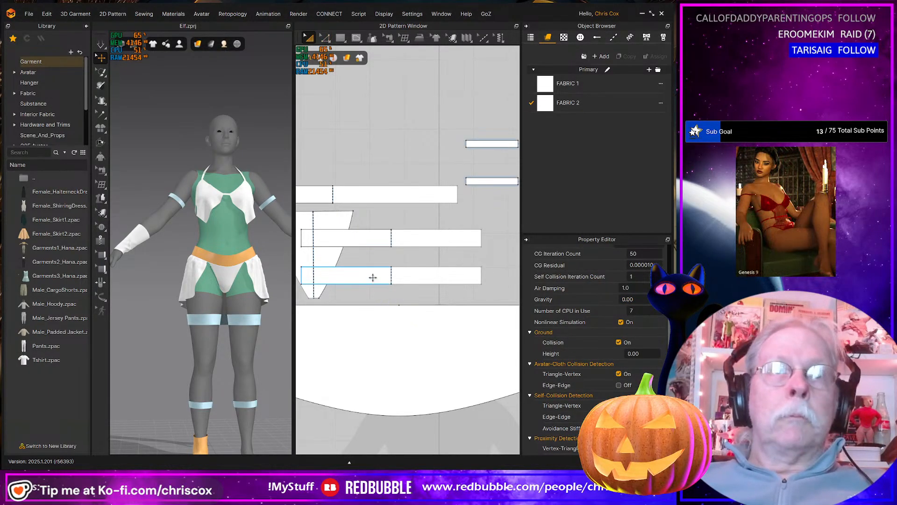
Move both merged thigh bands clear of the panty piece and stack them just above the skirt's top edge
{"action": "left_click_drag", "start_coordinate": [373, 278], "coordinate": [429, 292]}
{"action": "left_click_drag", "start_coordinate": [366, 237], "coordinate": [407, 262]}
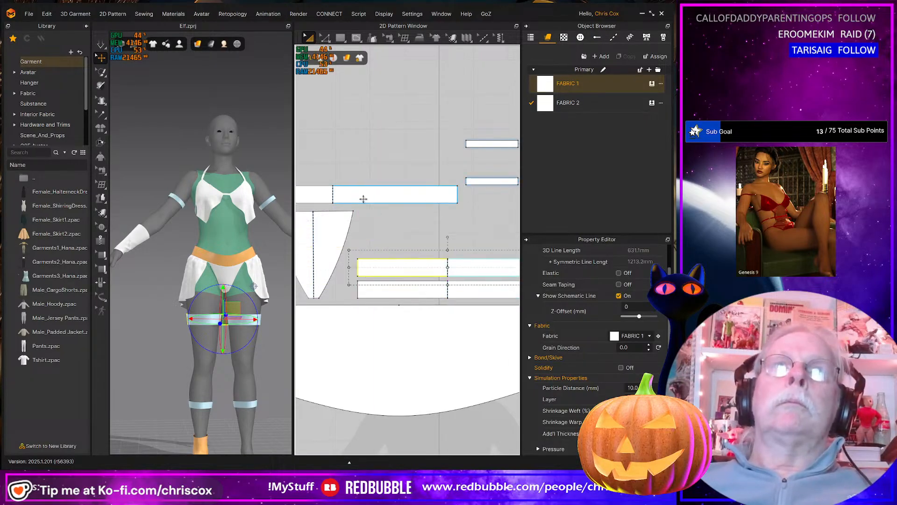
{"action": "middle_click_drag", "start_coordinate": [454, 252], "coordinate": [451, 242]}
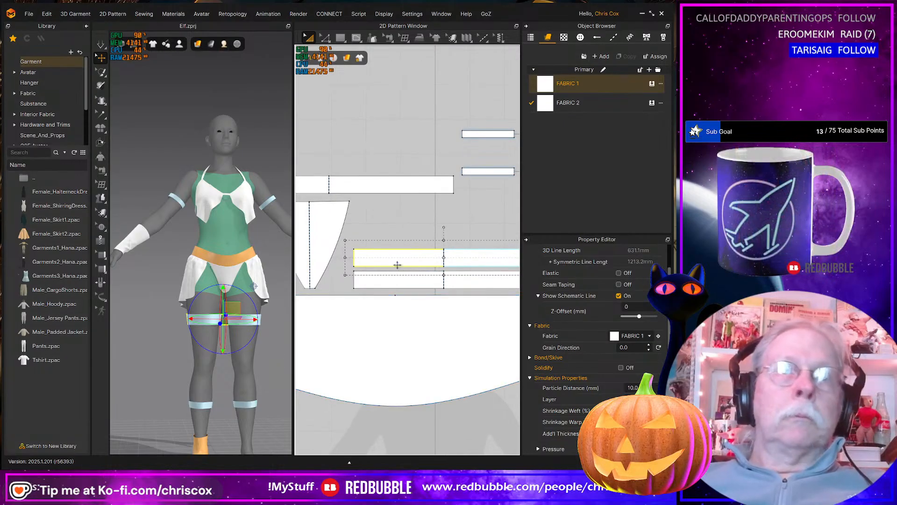
Select both merged thigh bands, try simulating the garment, and undo the simulation
{"action": "left_click", "coordinate": [397, 279], "text": "shift"}
{"action": "left_click", "coordinate": [457, 277]}
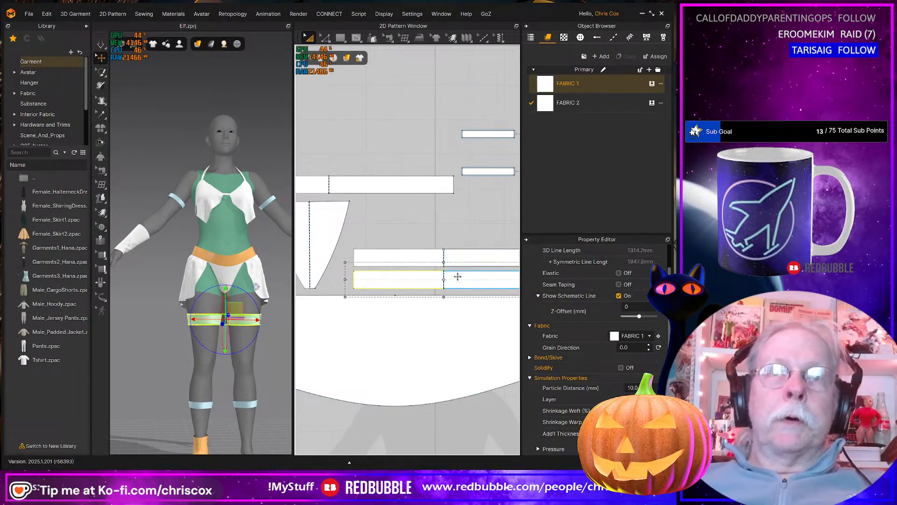
{"action": "left_click", "coordinate": [432, 252]}
{"action": "left_click", "coordinate": [414, 281], "text": "shift"}
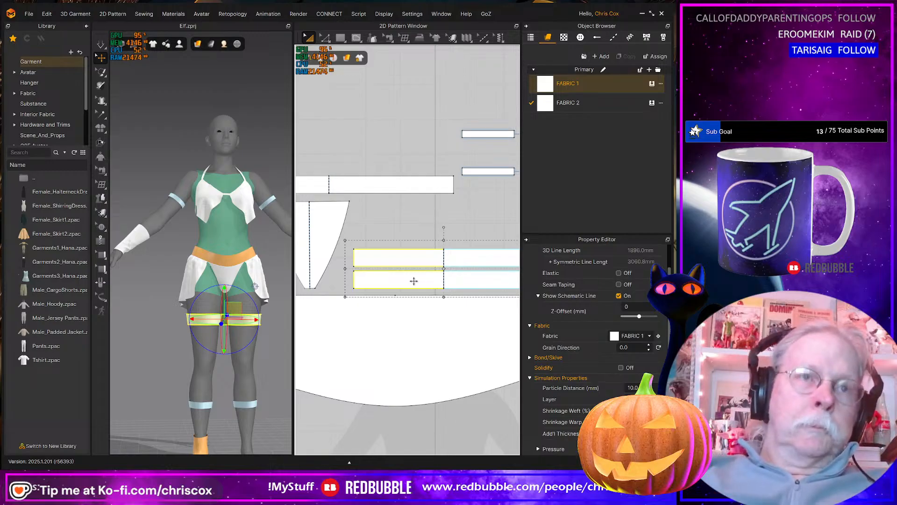
{"action": "right_click", "coordinate": [413, 281]}
{"action": "key", "text": "space"}
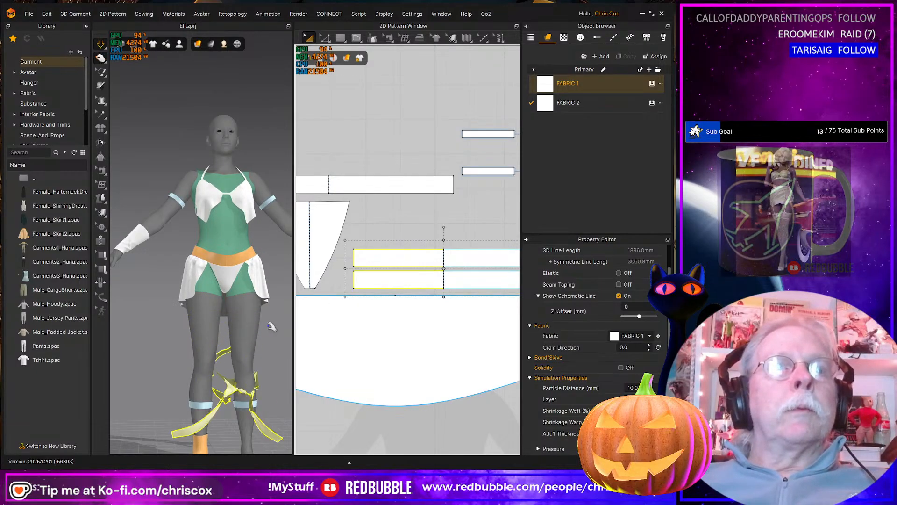
{"action": "key", "text": "ctrl+z"}
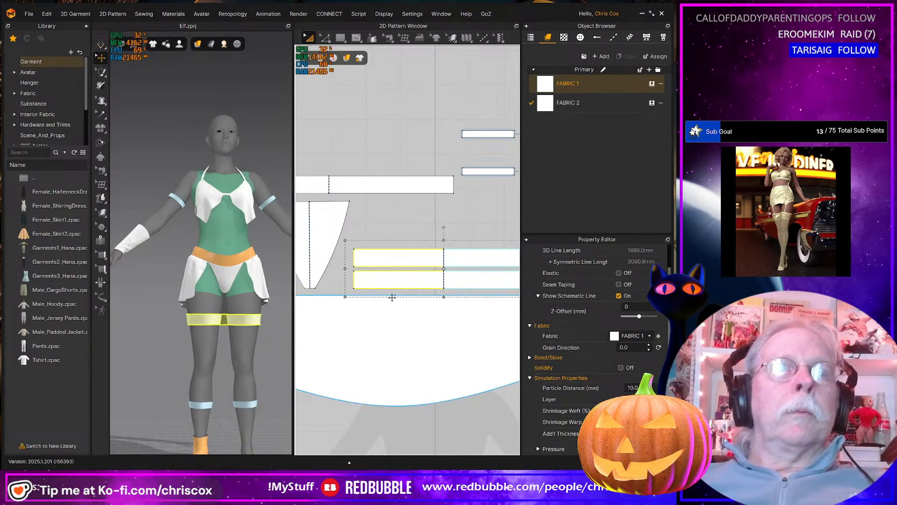
Examine how the two merged thigh bands sit around the avatar's legs from the front and back
{"action": "scroll", "coordinate": [392, 297], "scroll_direction": "down", "scroll_amount": 3}
{"action": "middle_click_drag", "start_coordinate": [431, 298], "coordinate": [436, 305]}
{"action": "scroll", "coordinate": [436, 307], "scroll_direction": "up", "scroll_amount": 2}
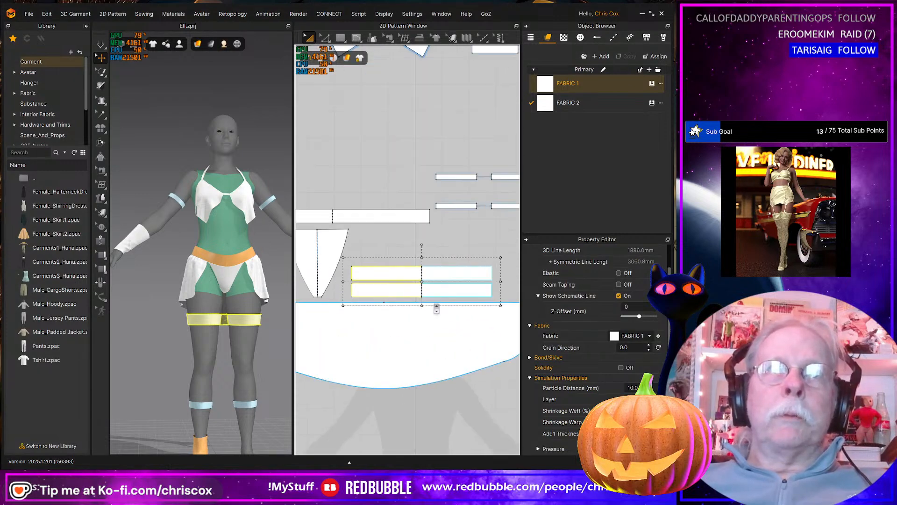
{"action": "left_click", "coordinate": [239, 322]}
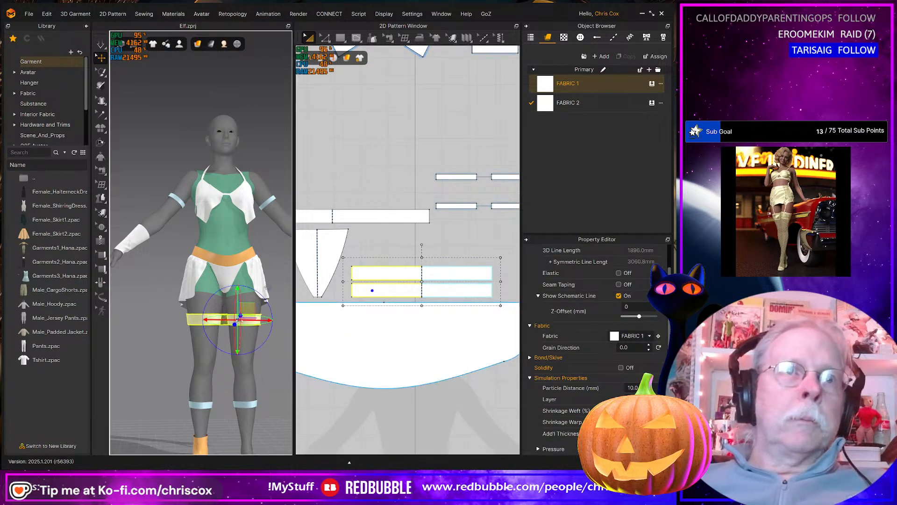
{"action": "right_click_drag", "start_coordinate": [239, 323], "coordinate": [410, 292]}
{"action": "left_click", "coordinate": [441, 276]}
{"action": "left_click", "coordinate": [410, 292], "text": "shift"}
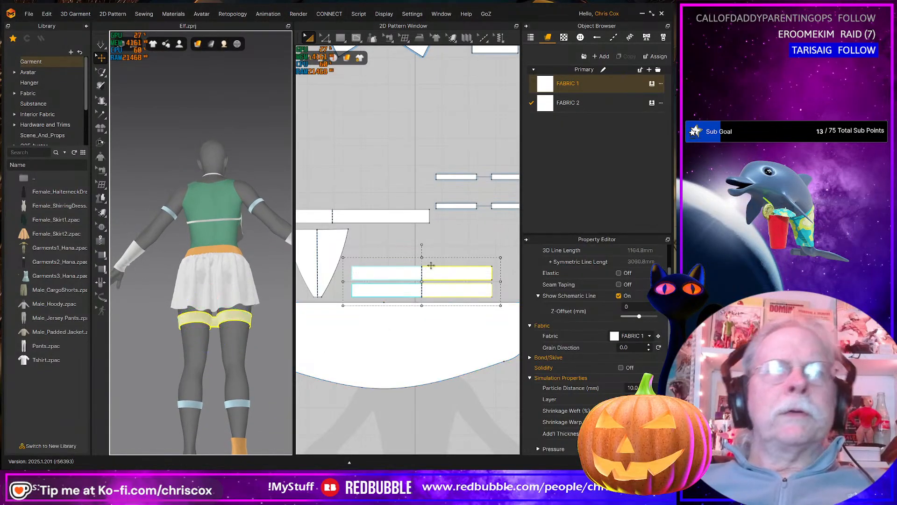
Undo the moves and merges of both thigh bands back to the separate mirrored pairs
{"action": "key", "text": "ctrl+z"}
{"action": "key", "text": "ctrl+z"}
{"action": "key", "text": "ctrl+z"}
{"action": "key", "text": "ctrl+z"}
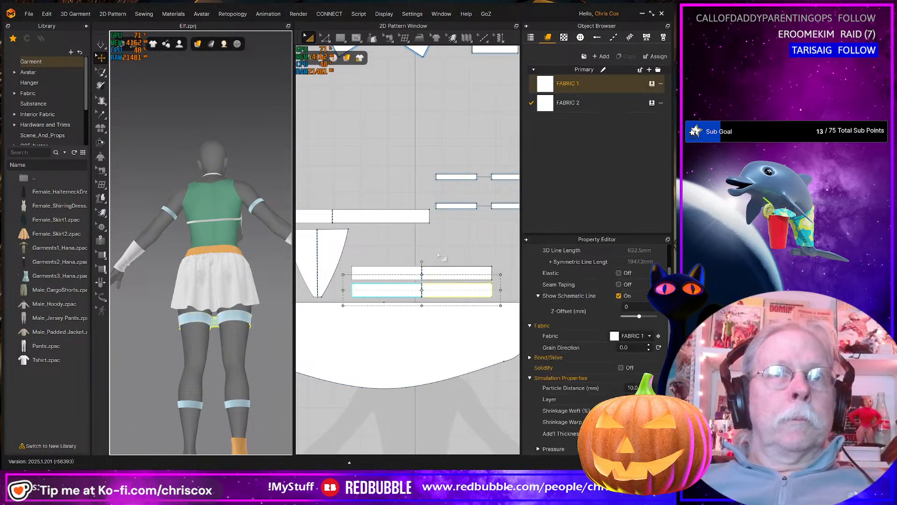
{"action": "key", "text": "ctrl+z"}
{"action": "key", "text": "ctrl+z"}
{"action": "key", "text": "ctrl+z"}
{"action": "key", "text": "ctrl+z"}
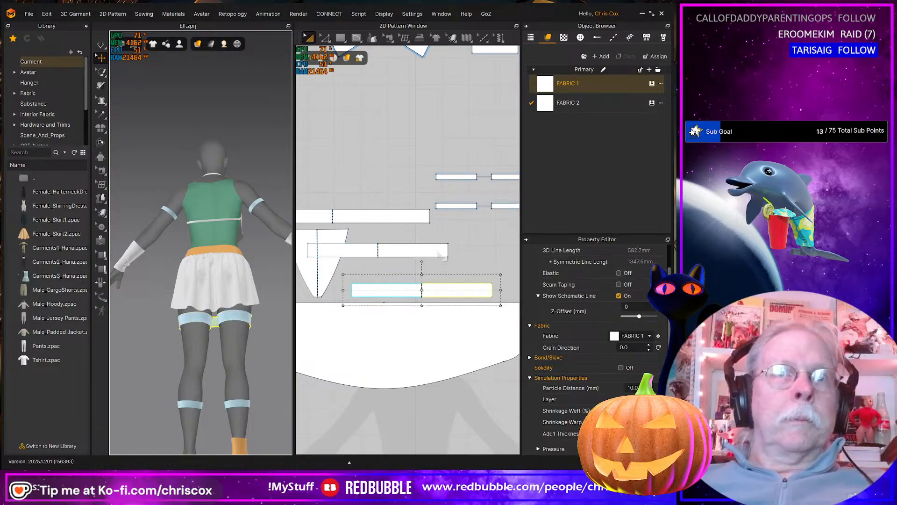
{"action": "key", "text": "ctrl+z"}
{"action": "left_click", "coordinate": [439, 253]}
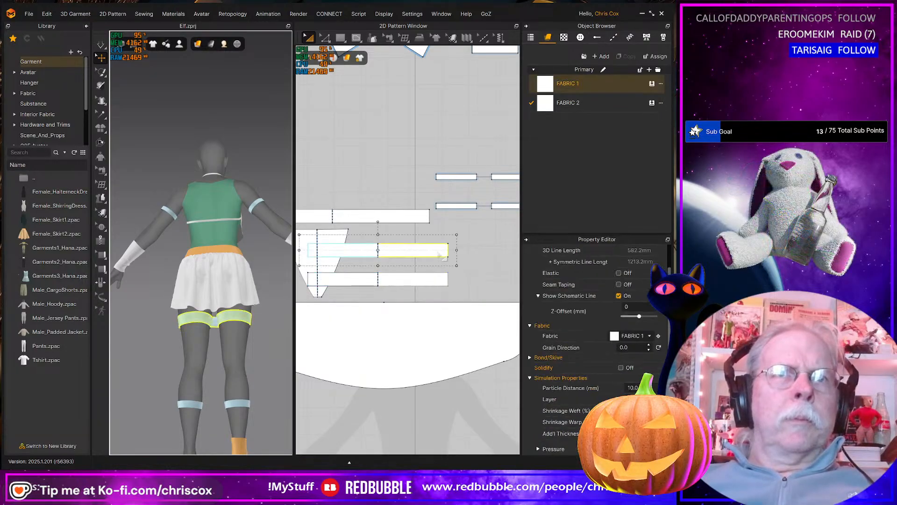
{"action": "key", "text": "ctrl+z"}
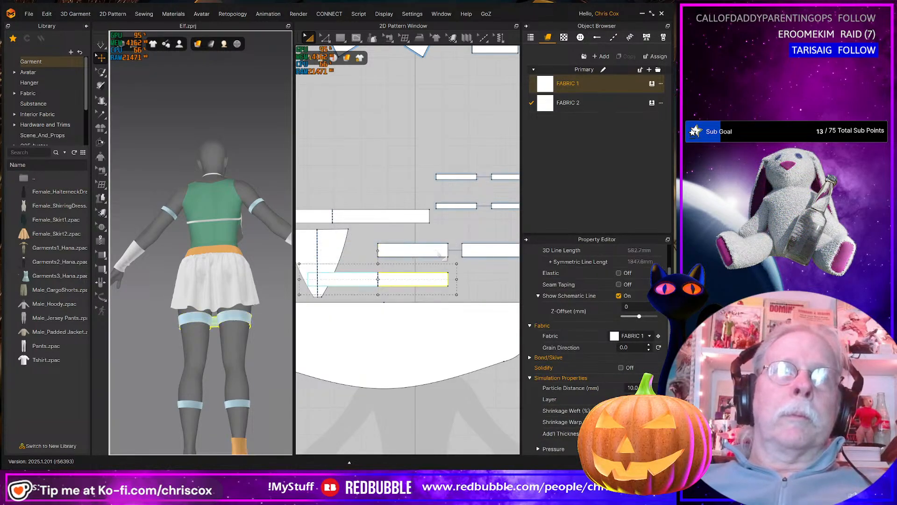
{"action": "key", "text": "ctrl+z"}
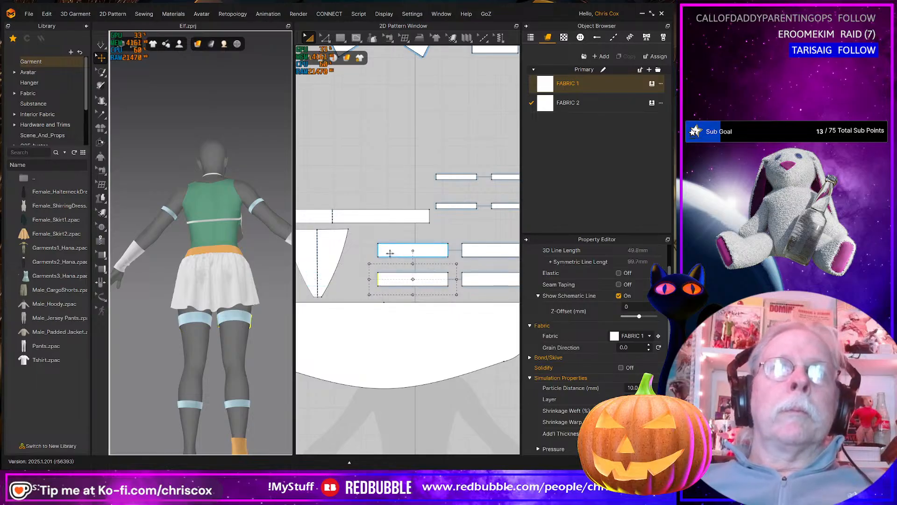
Try merging the lower and upper thigh bands with their mirrored counterparts again along their outer short edges
{"action": "left_click", "coordinate": [390, 252]}
{"action": "left_click", "coordinate": [392, 276]}
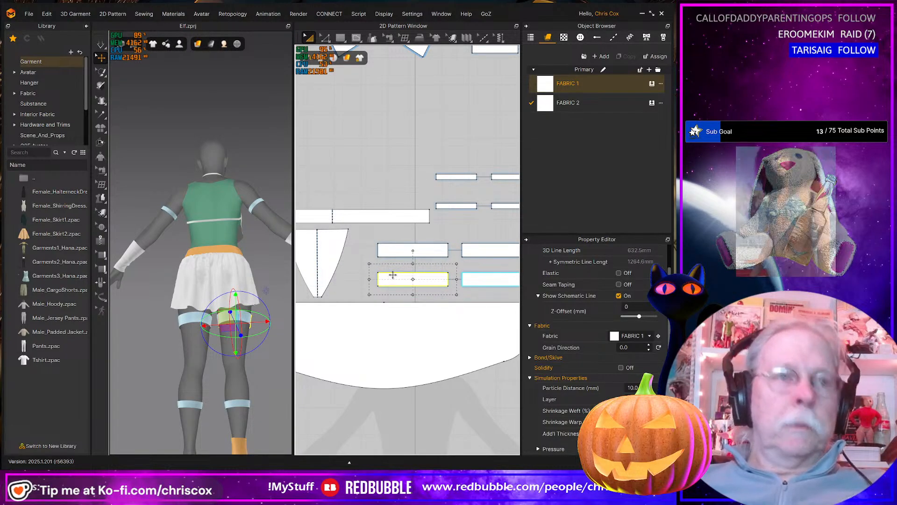
{"action": "key", "text": "z"}
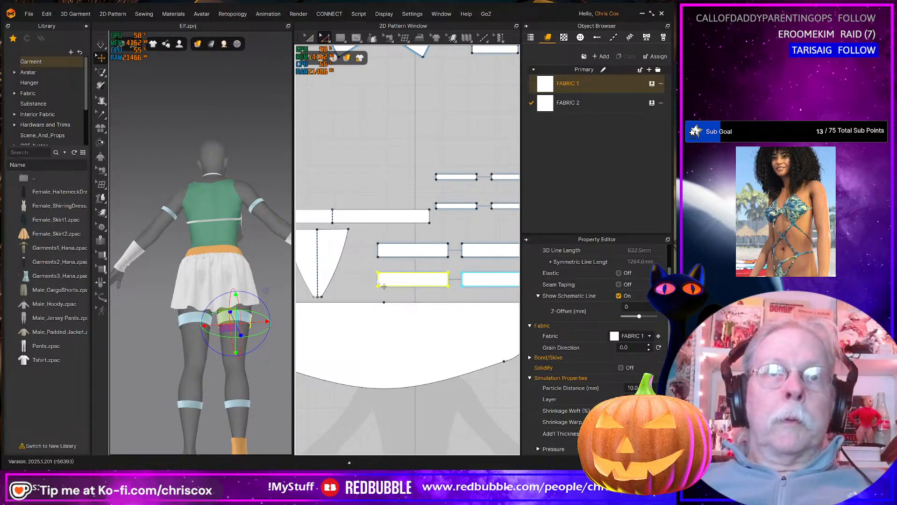
{"action": "right_click", "coordinate": [377, 279]}
{"action": "left_click", "coordinate": [425, 394]}
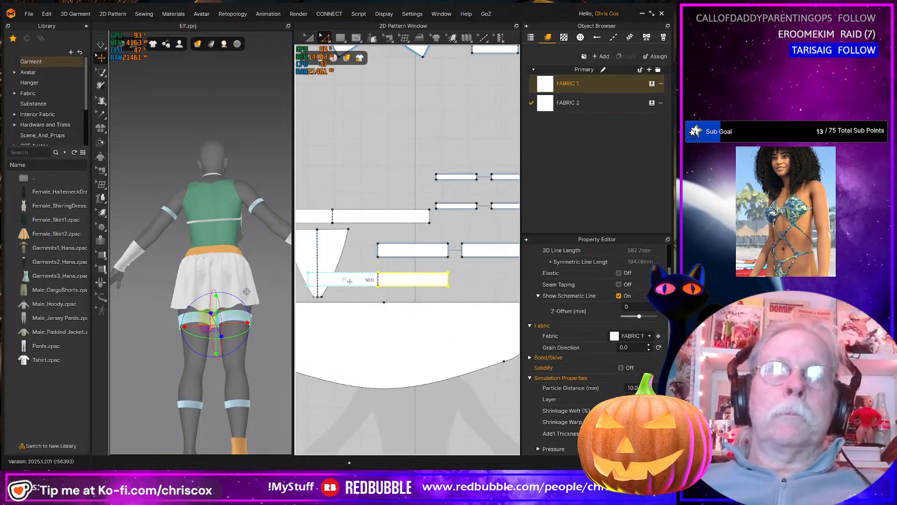
{"action": "left_click", "coordinate": [380, 249]}
{"action": "right_click", "coordinate": [378, 248]}
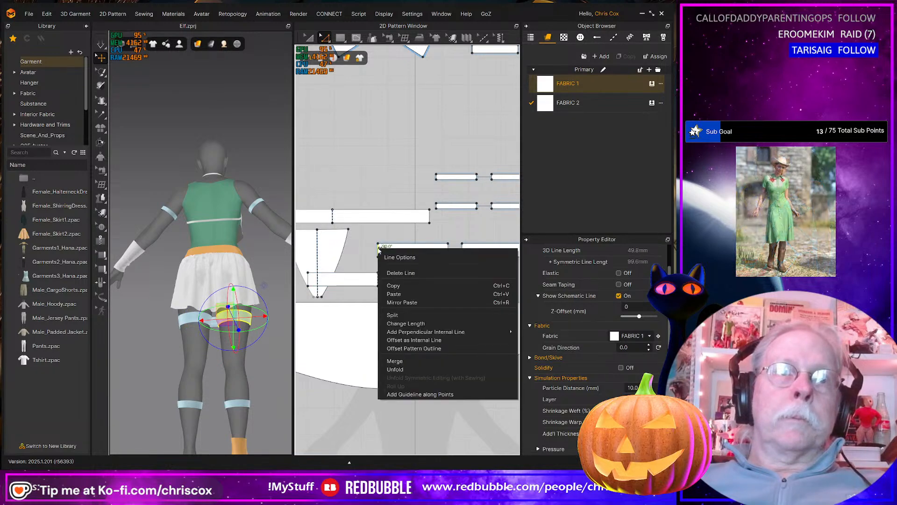
{"action": "left_click", "coordinate": [403, 360]}
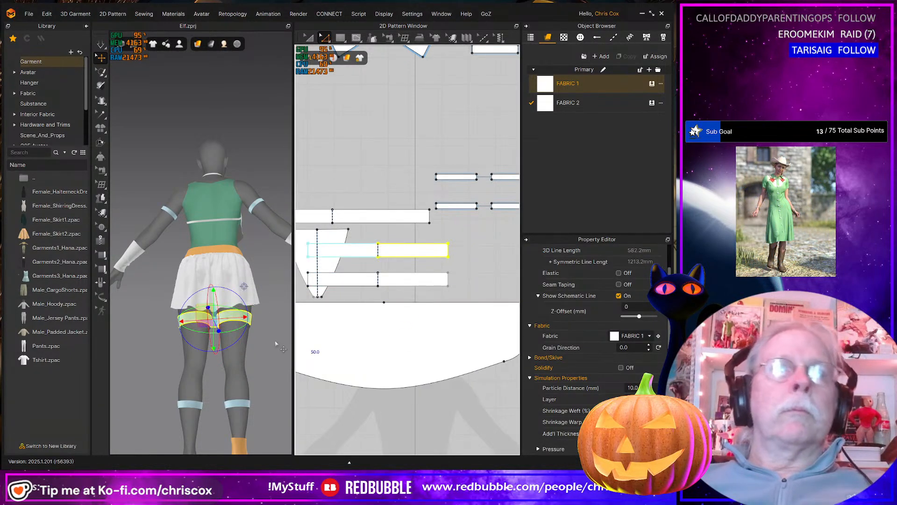
{"action": "right_click_drag", "start_coordinate": [275, 344], "coordinate": [115, 353]}
Undo the two repeated thigh band merges
{"action": "key", "text": "ctrl+z"}
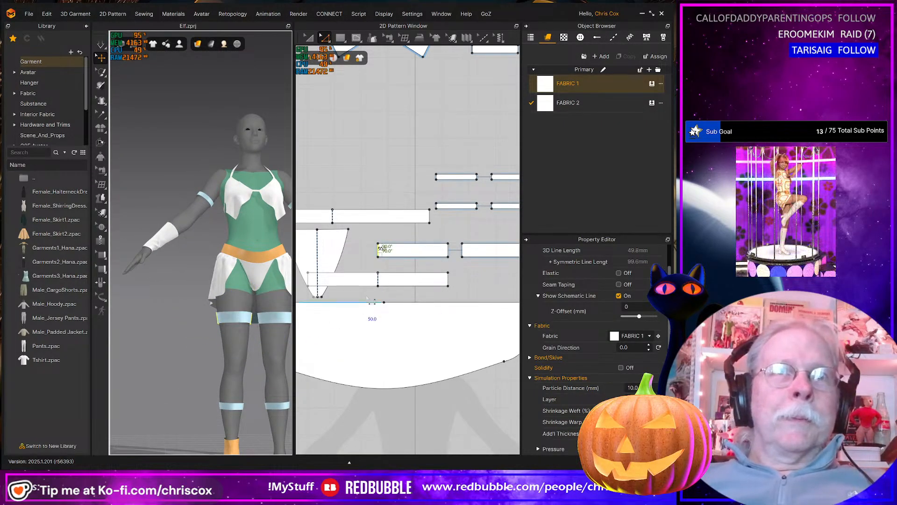
{"action": "left_click", "coordinate": [395, 282]}
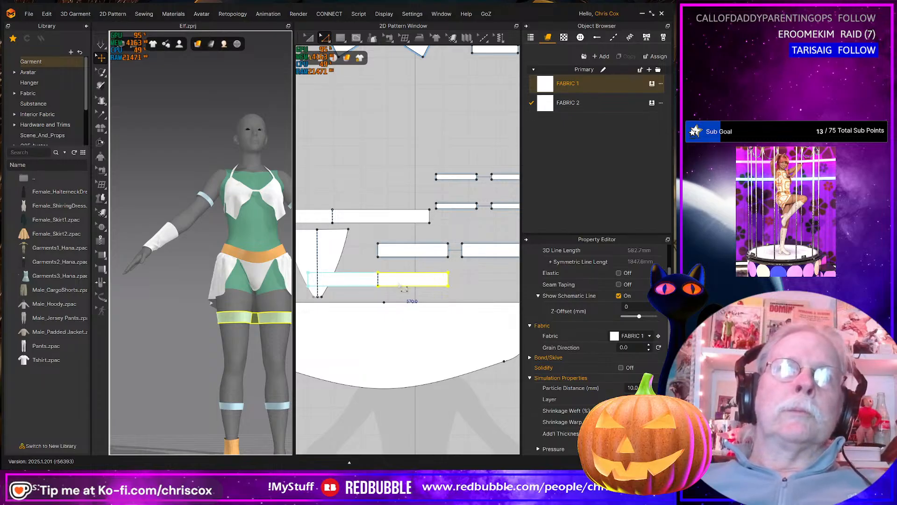
{"action": "key", "text": "ctrl+z"}
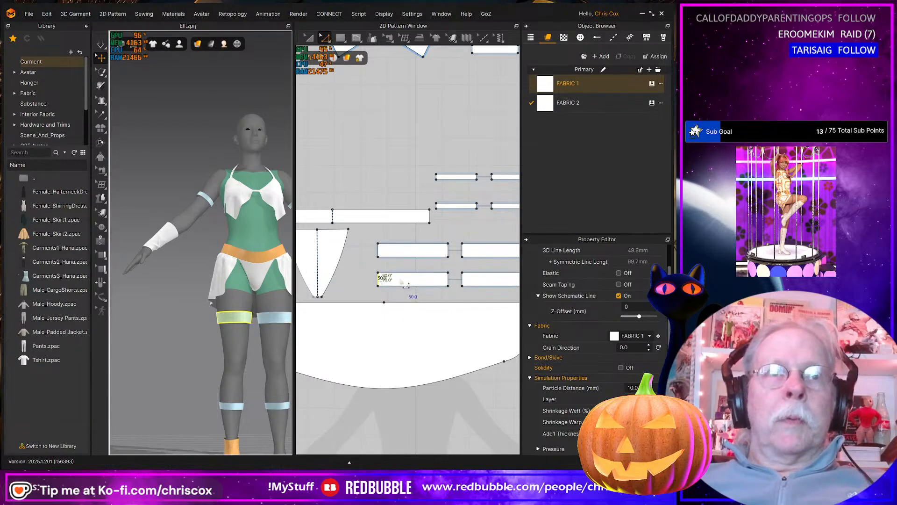
Remove the linked editing between the upper thigh band and its mirrored counterpart
{"action": "key", "text": "a"}
{"action": "left_click", "coordinate": [401, 279]}
{"action": "left_click", "coordinate": [400, 249]}
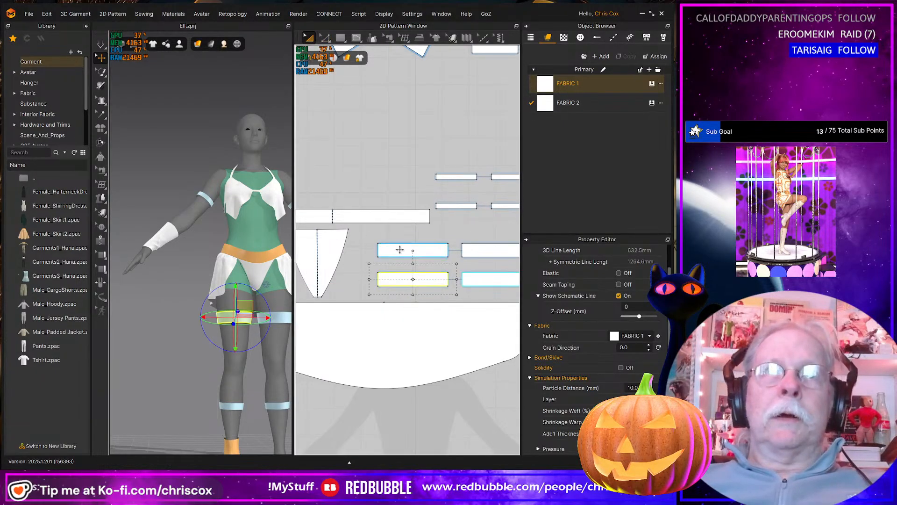
{"action": "left_click", "coordinate": [482, 245], "text": "shift"}
{"action": "right_click", "coordinate": [481, 246]}
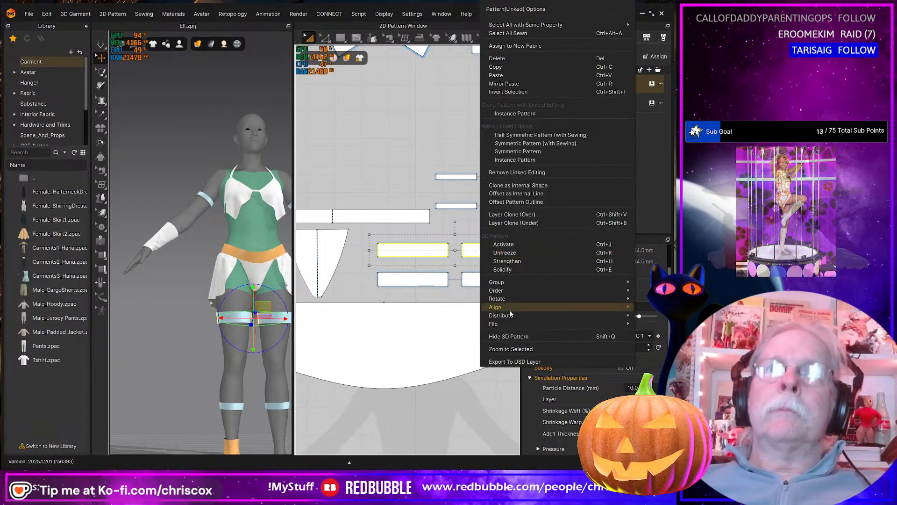
{"action": "left_click", "coordinate": [515, 172]}
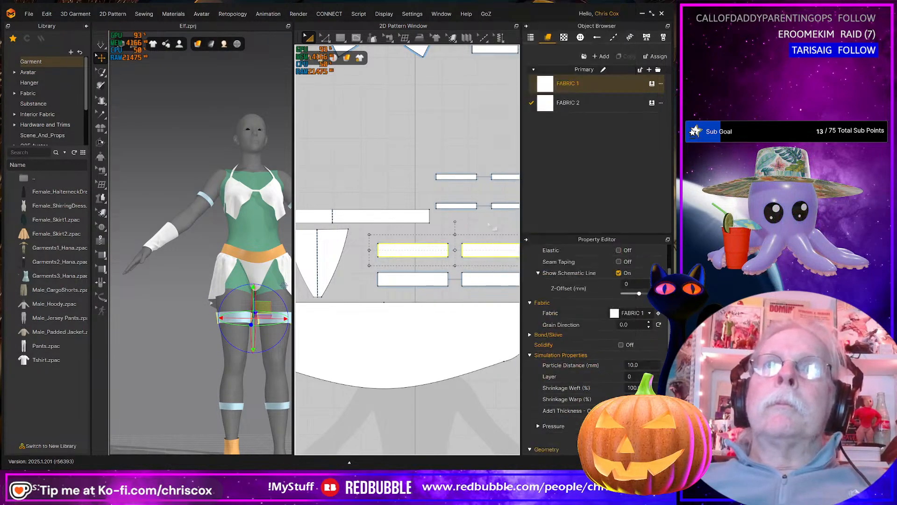
Check the thigh band pieces and which edge of the upper band the lower band's outer short edge is sewn to
{"action": "left_click", "coordinate": [420, 282]}
{"action": "left_click", "coordinate": [469, 280], "text": "shift"}
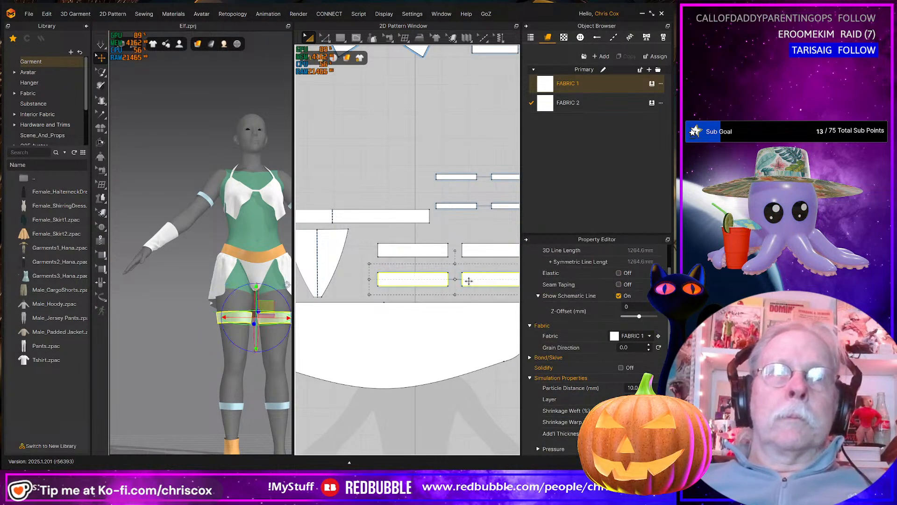
{"action": "left_click", "coordinate": [416, 249]}
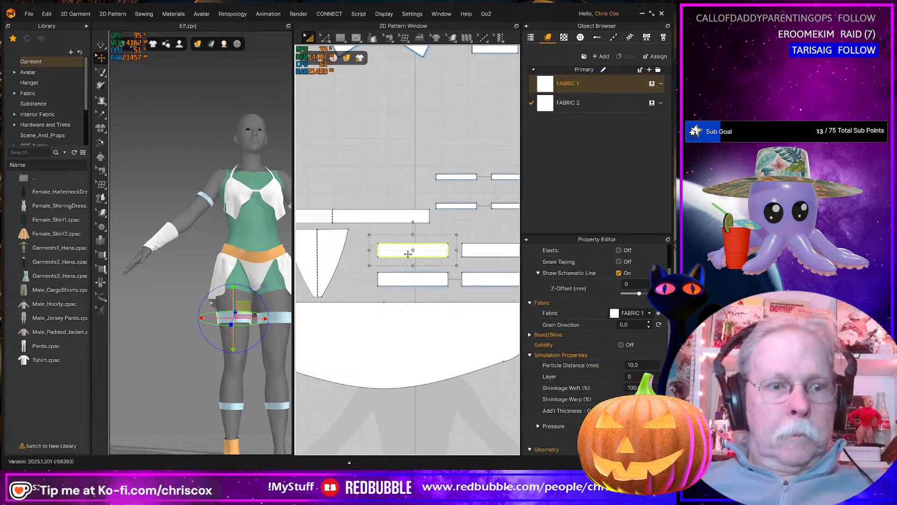
{"action": "key", "text": "n"}
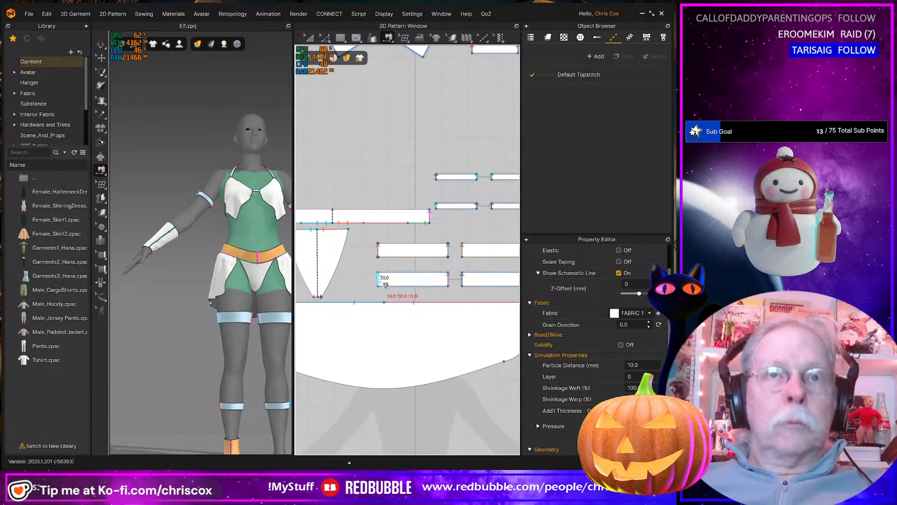
{"action": "left_click", "coordinate": [384, 283]}
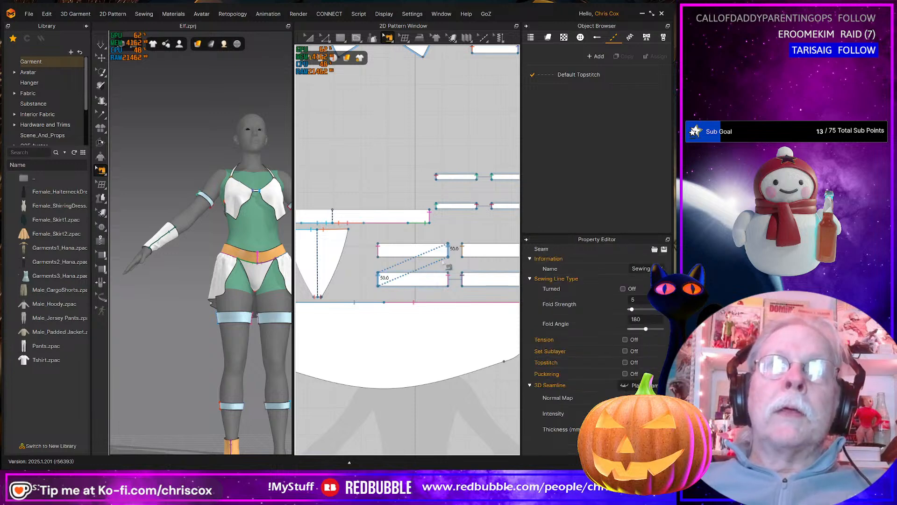
{"action": "key", "text": "z"}
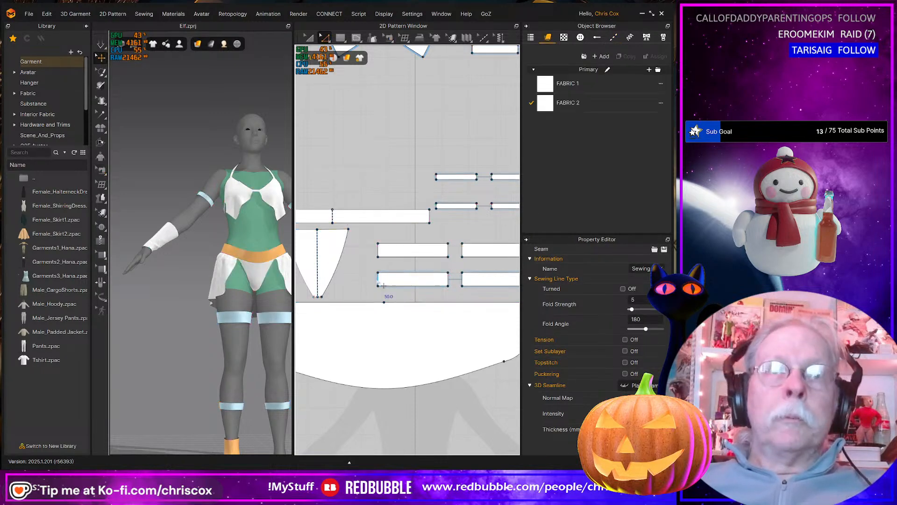
Merge the first leg's lower thigh band into the upper one, joining its outer short edge to the upper band's inner short edge
{"action": "left_click", "coordinate": [381, 283]}
{"action": "left_click", "coordinate": [449, 249], "text": "shift"}
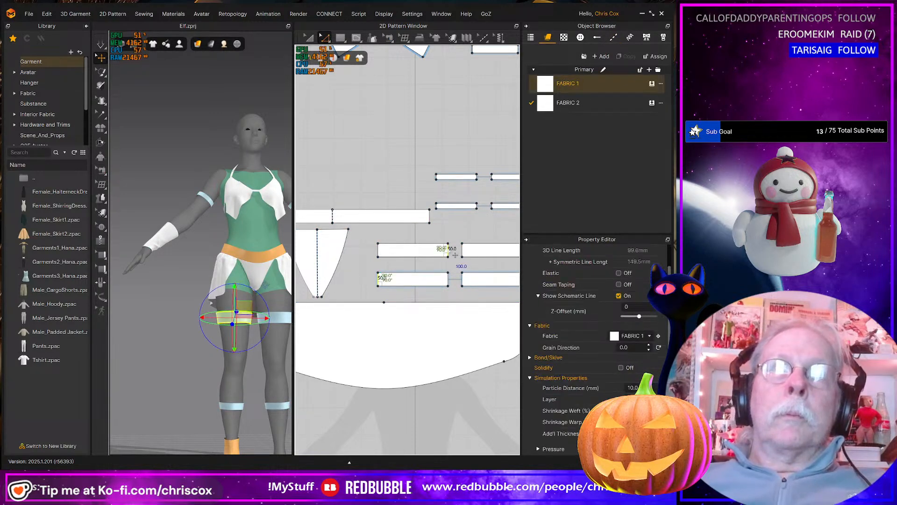
{"action": "right_click", "coordinate": [448, 248]}
{"action": "left_click", "coordinate": [454, 354]}
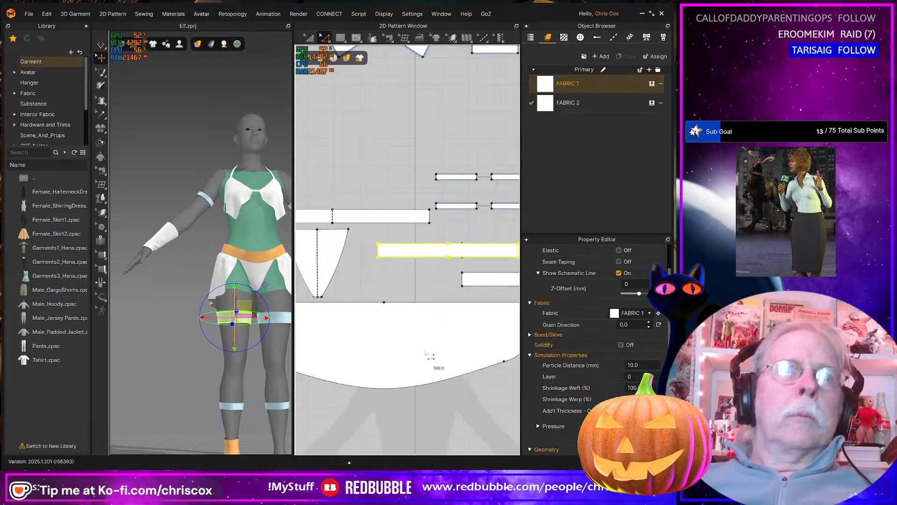
{"action": "middle_click_drag", "start_coordinate": [445, 308], "coordinate": [375, 307]}
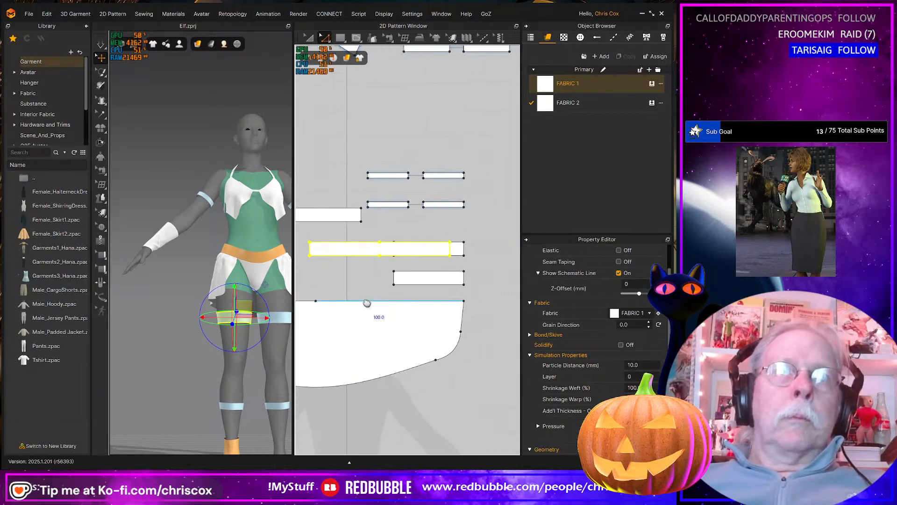
Move the merged thigh band up in the pattern layout, clear of the other leg's upper band piece it overlaps
{"action": "left_click", "coordinate": [399, 284]}
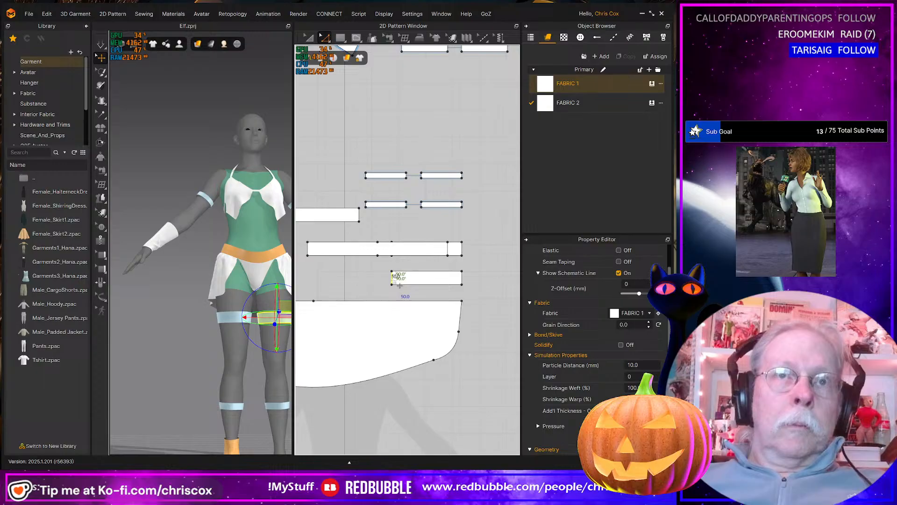
{"action": "left_click", "coordinate": [462, 253]}
{"action": "right_click_drag", "start_coordinate": [127, 266], "coordinate": [219, 346]}
{"action": "left_click", "coordinate": [251, 342]}
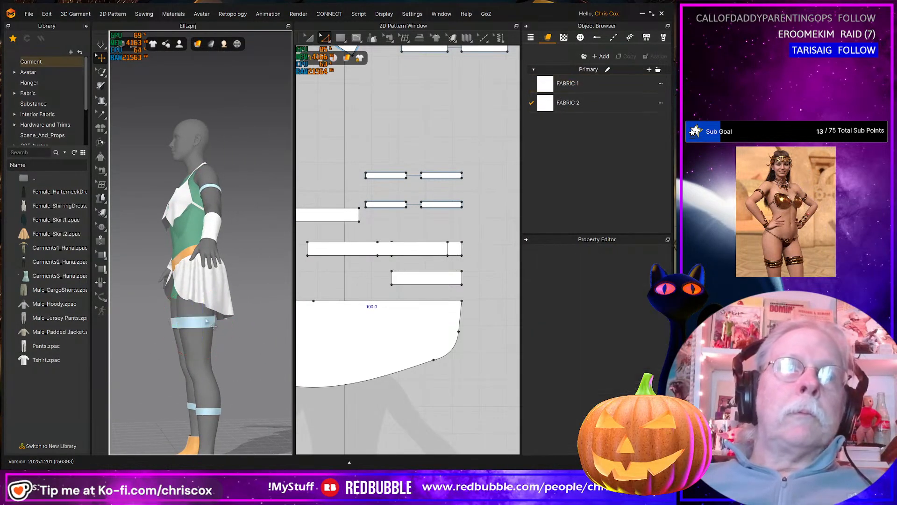
{"action": "left_click", "coordinate": [207, 321]}
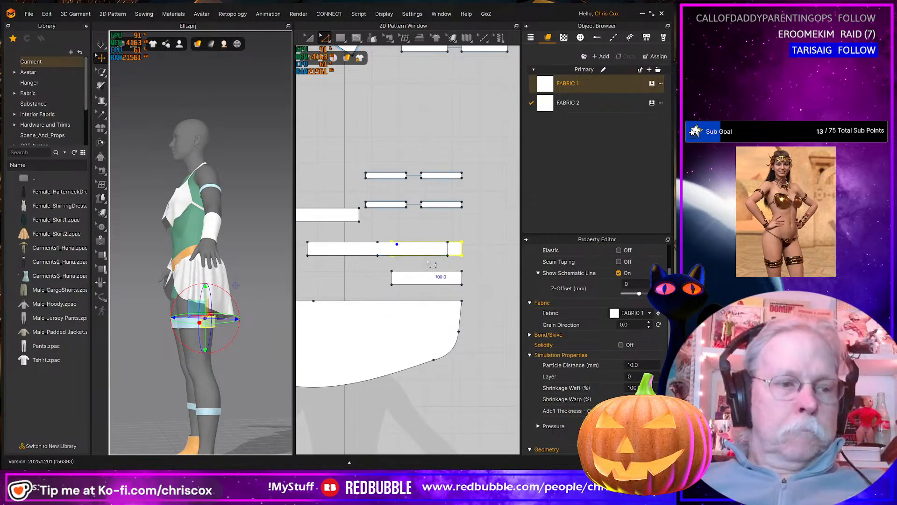
{"action": "key", "text": "a"}
{"action": "left_click", "coordinate": [348, 244]}
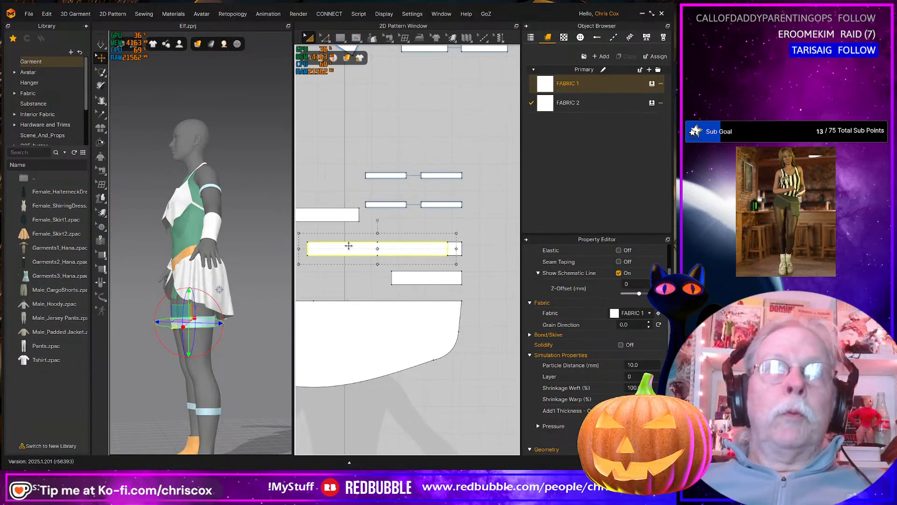
{"action": "left_click_drag", "start_coordinate": [350, 234], "coordinate": [350, 219]}
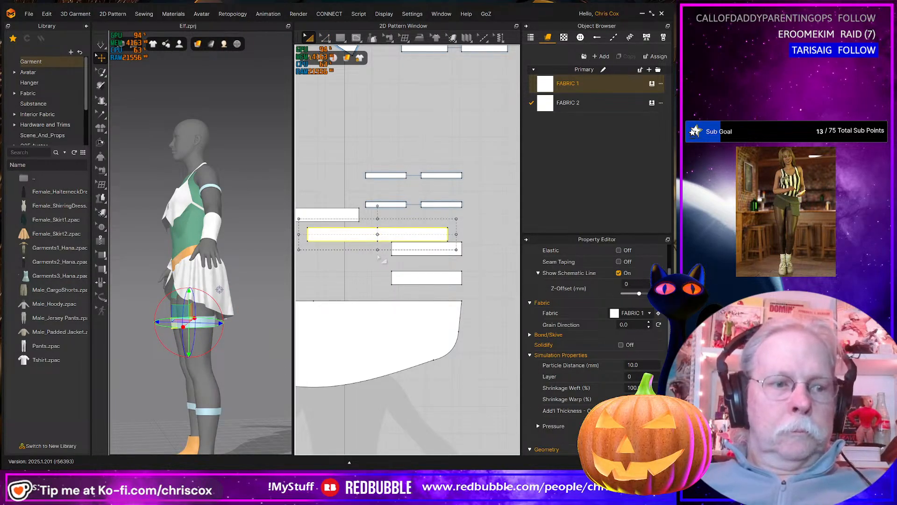
Merge the other leg's thigh band pieces, joining the upper band's inner short edge to the lower band's outer short edge
{"action": "key", "text": "z"}
{"action": "left_click", "coordinate": [393, 249]}
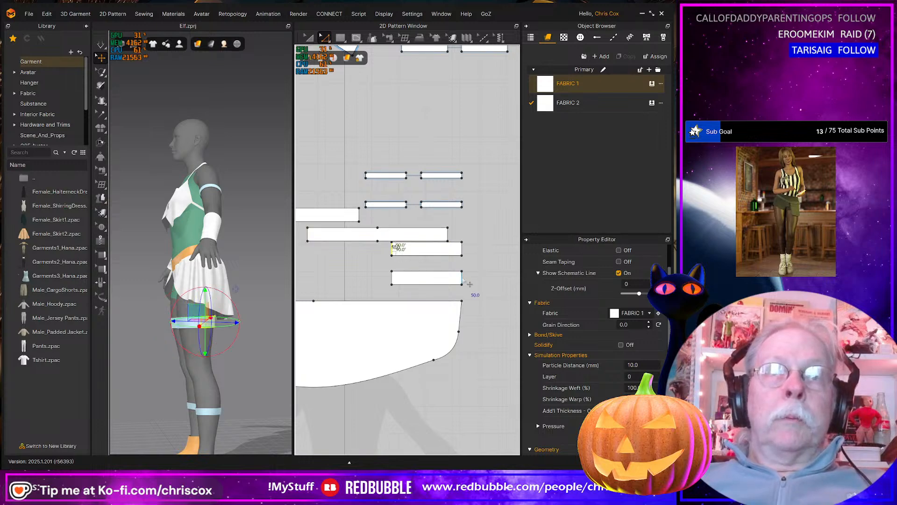
{"action": "left_click", "coordinate": [461, 279]}
{"action": "right_click", "coordinate": [462, 280]}
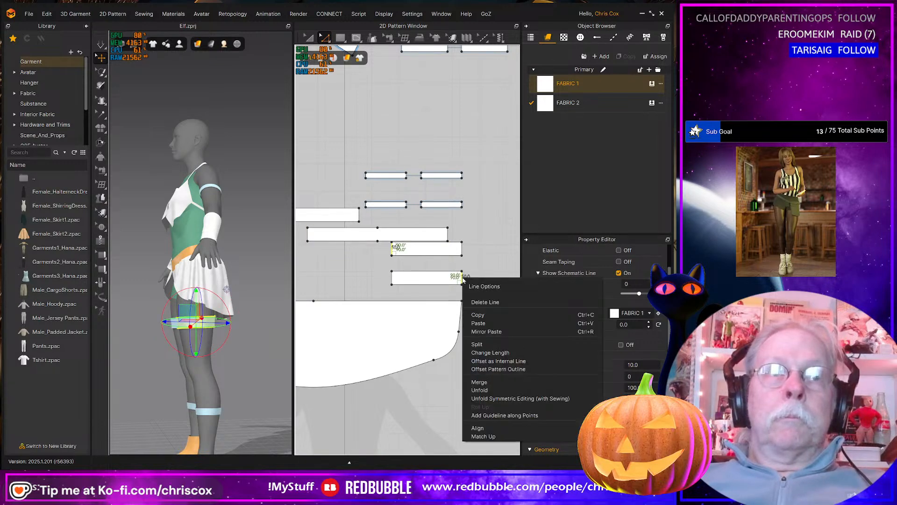
{"action": "left_click", "coordinate": [491, 387]}
{"action": "right_click_drag", "start_coordinate": [246, 362], "coordinate": [266, 362]}
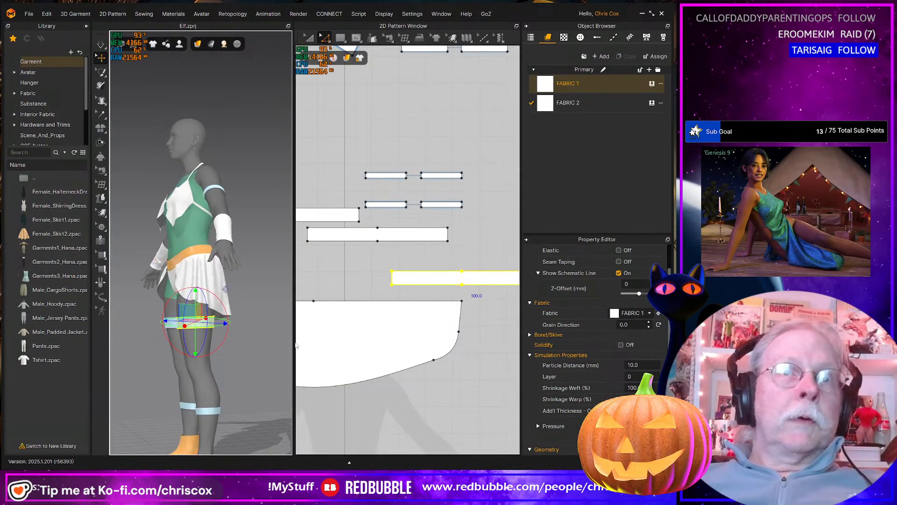
Stack the two merged thigh bands one above the other, directly over the wide curved skirt pattern
{"action": "middle_click_drag", "start_coordinate": [327, 341], "coordinate": [341, 338]}
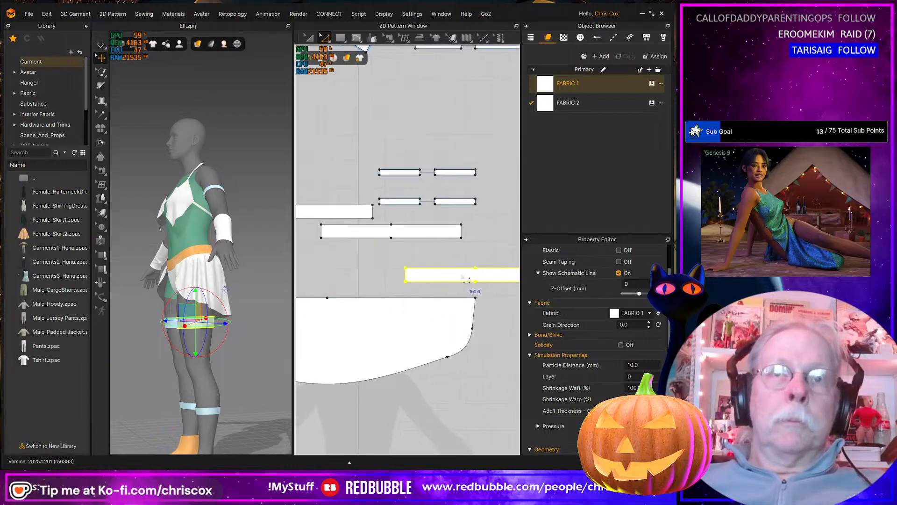
{"action": "left_click_drag", "start_coordinate": [448, 274], "coordinate": [391, 286]}
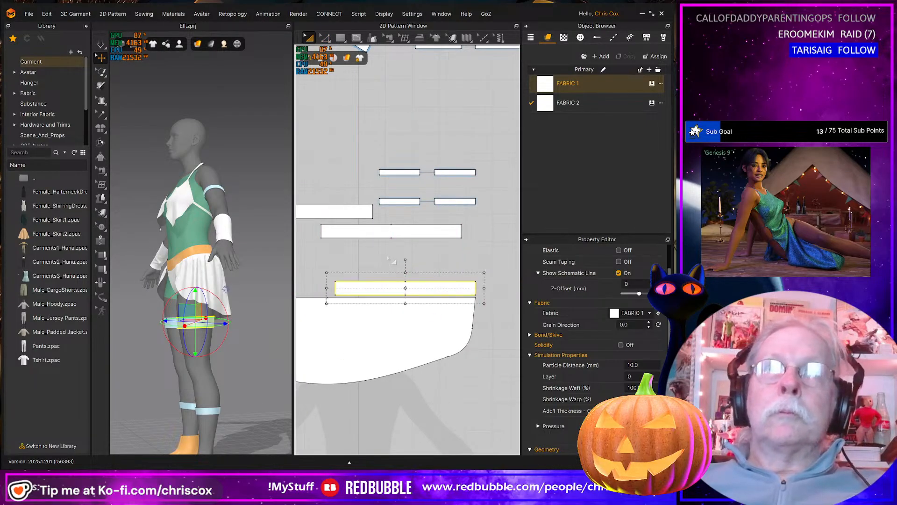
{"action": "left_click_drag", "start_coordinate": [416, 234], "coordinate": [429, 270]}
{"action": "middle_click_drag", "start_coordinate": [468, 273], "coordinate": [560, 275]}
{"action": "scroll", "coordinate": [470, 263], "scroll_direction": "down", "scroll_amount": 4}
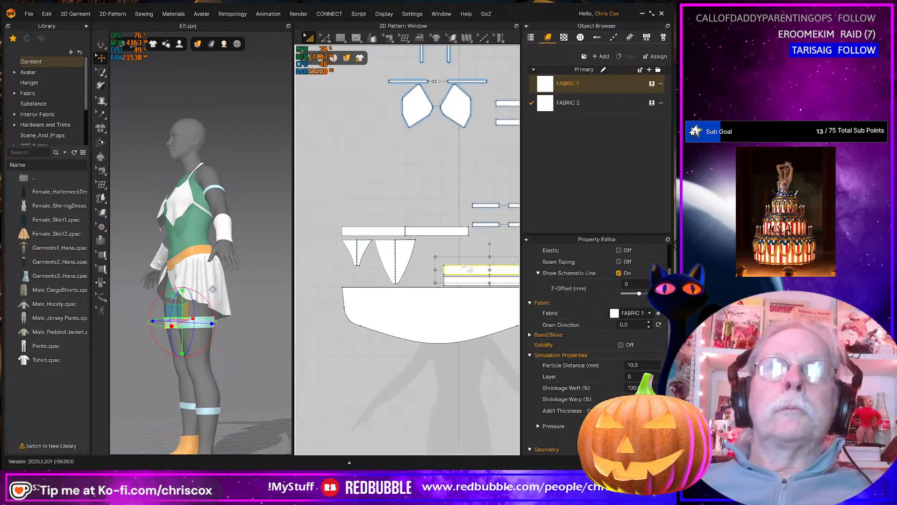
Check on the avatar which arm the two small band pieces above the thigh bands belong to
{"action": "middle_click_drag", "start_coordinate": [475, 260], "coordinate": [379, 266]}
{"action": "scroll", "coordinate": [407, 258], "scroll_direction": "up", "scroll_amount": 3}
{"action": "left_click", "coordinate": [373, 203]}
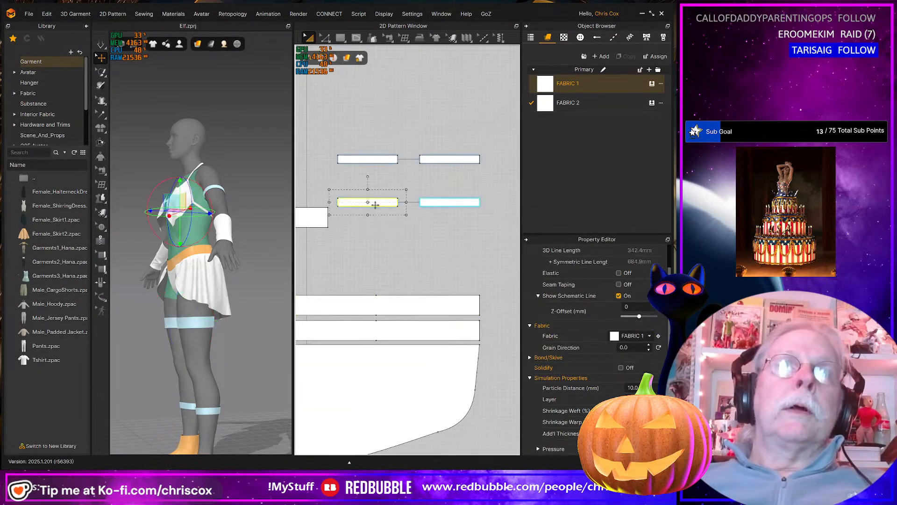
{"action": "right_click_drag", "start_coordinate": [206, 284], "coordinate": [296, 289]}
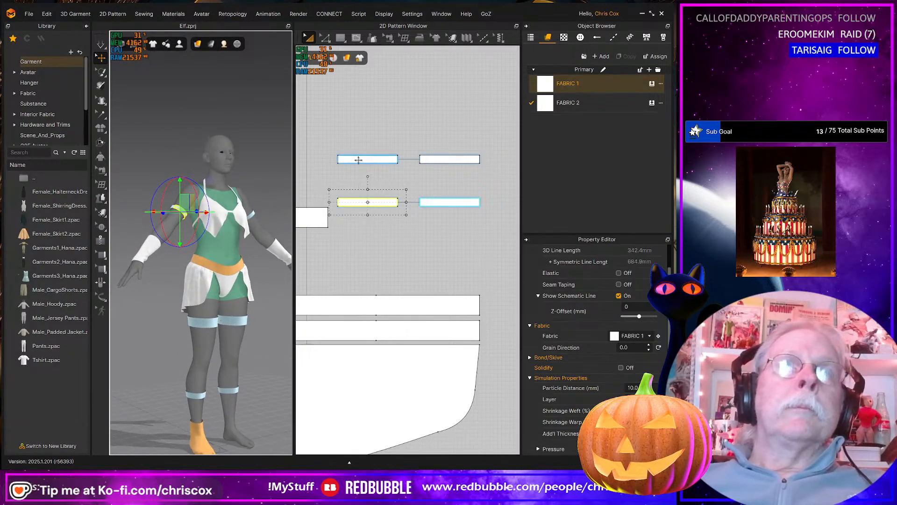
{"action": "left_click", "coordinate": [359, 160]}
{"action": "scroll", "coordinate": [359, 160], "scroll_direction": "up", "scroll_amount": 3}
{"action": "middle_click_drag", "start_coordinate": [370, 193], "coordinate": [401, 209]}
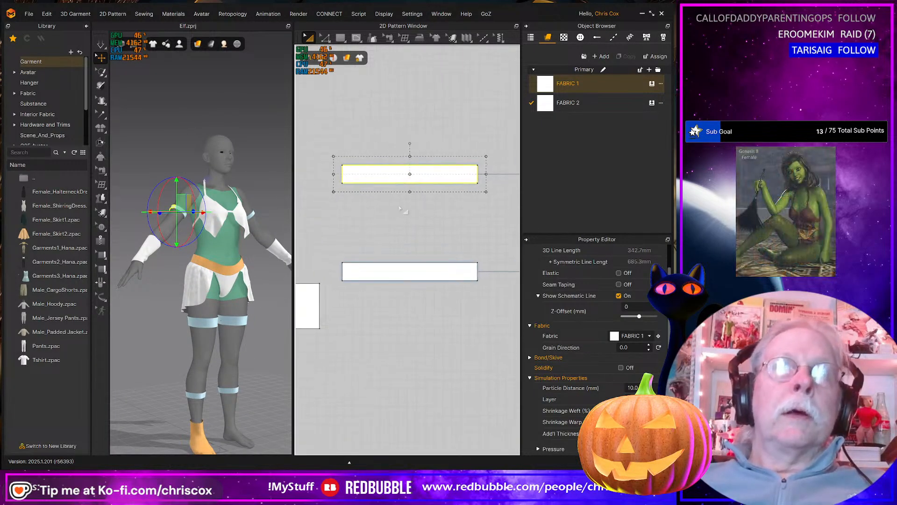
Try to unfold the lower arm band along its inner short edge, and undo it
{"action": "key", "text": "z"}
{"action": "right_click", "coordinate": [478, 272]}
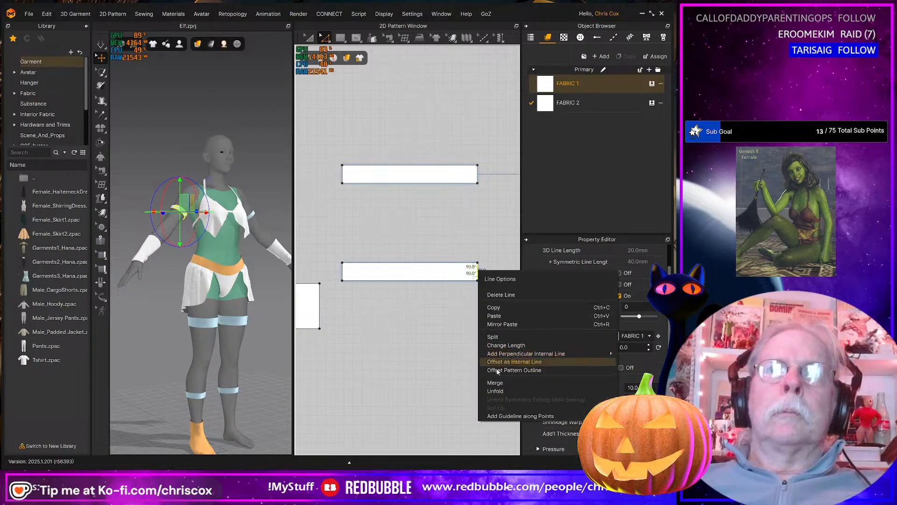
{"action": "left_click", "coordinate": [495, 391]}
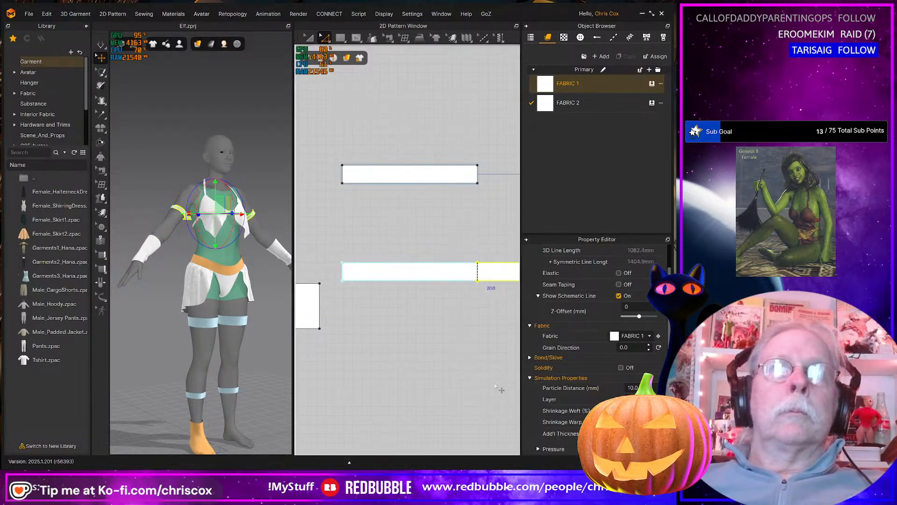
{"action": "key", "text": "ctrl+z"}
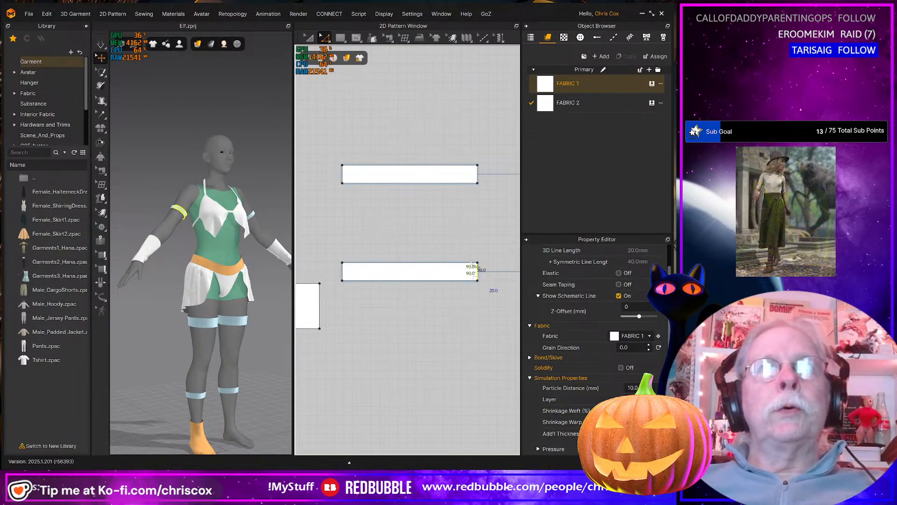
Merge the two arm band pieces, joining the lower piece's inner short edge to the upper piece's outer short edge
{"action": "left_click", "coordinate": [342, 174]}
{"action": "right_click", "coordinate": [342, 175]}
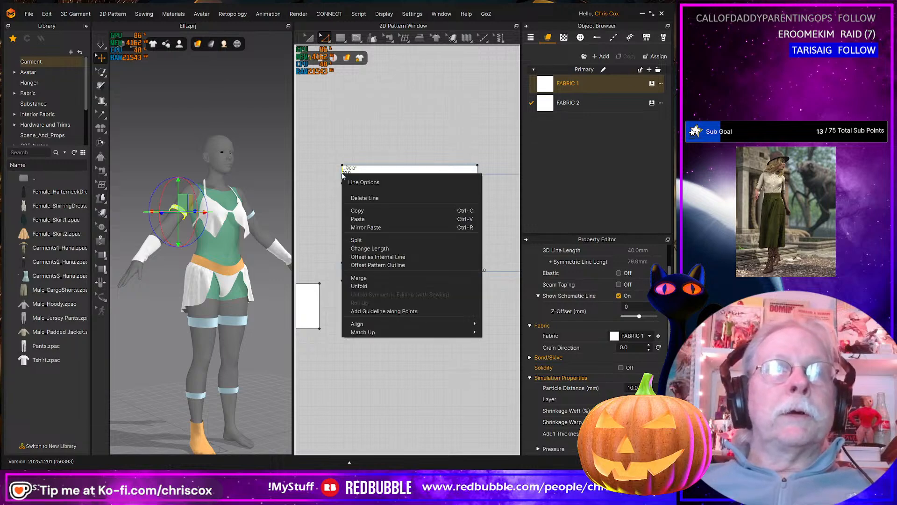
{"action": "left_click", "coordinate": [363, 265]}
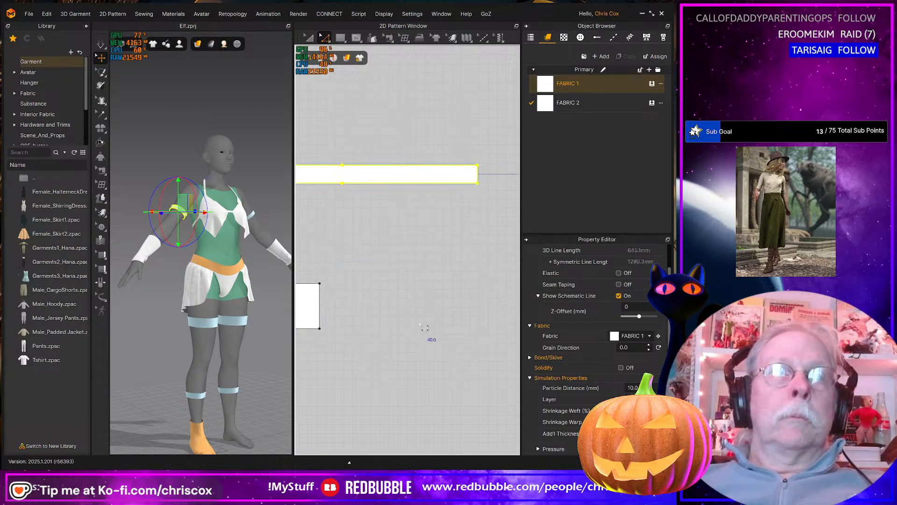
{"action": "scroll", "coordinate": [407, 320], "scroll_direction": "down", "scroll_amount": 6}
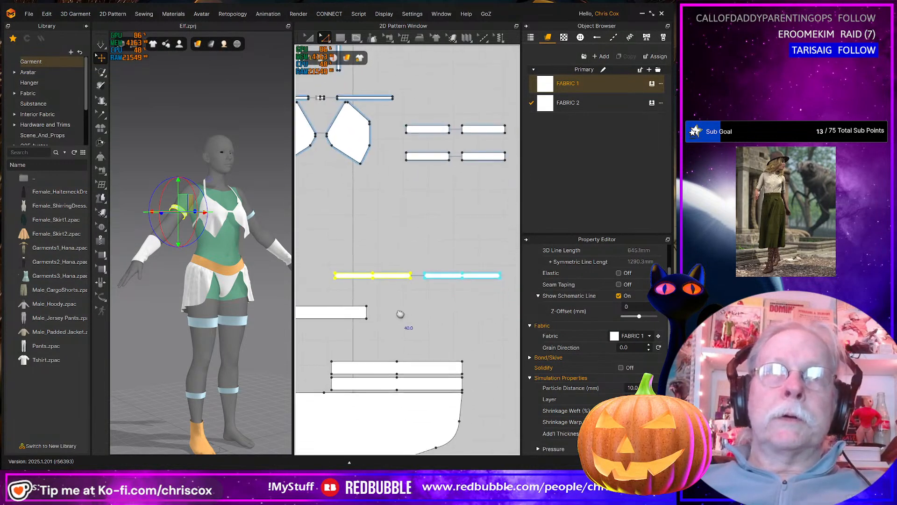
Stack the two merged arm bands beside the waistband piece, above the thigh bands
{"action": "key", "text": "a"}
{"action": "left_click_drag", "start_coordinate": [394, 276], "coordinate": [442, 353]}
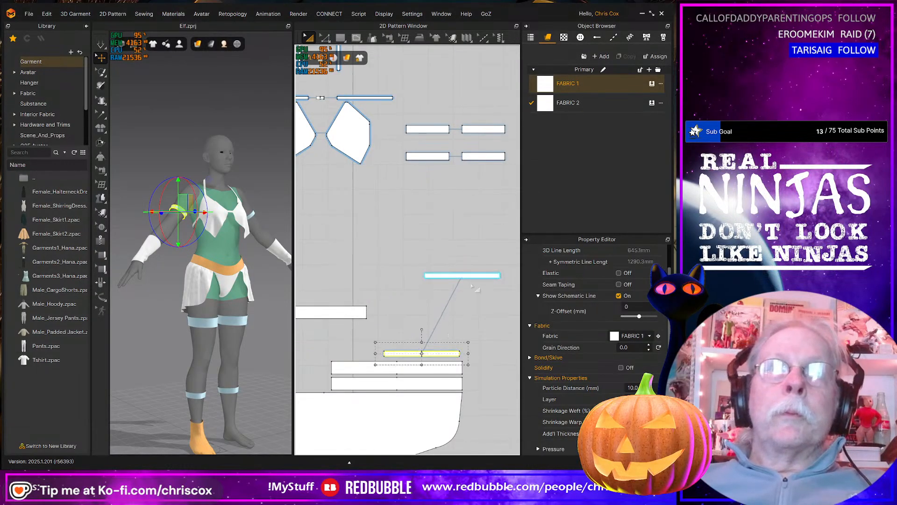
{"action": "left_click_drag", "start_coordinate": [470, 276], "coordinate": [435, 317]}
{"action": "left_click", "coordinate": [436, 353], "text": "shift"}
{"action": "middle_click_drag", "start_coordinate": [465, 148], "coordinate": [472, 224]}
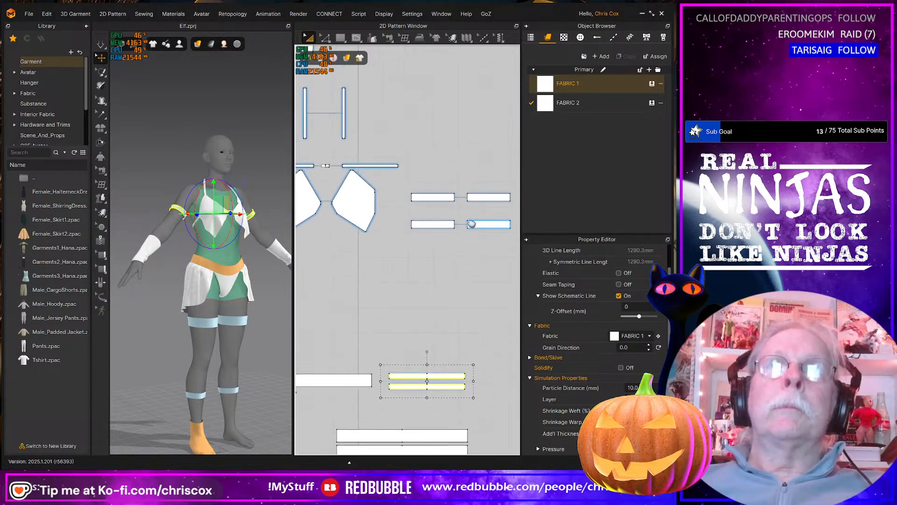
Merge the two calf band pieces, joining the lower piece's inner short edge to the upper piece's outer short edge
{"action": "key", "text": "n"}
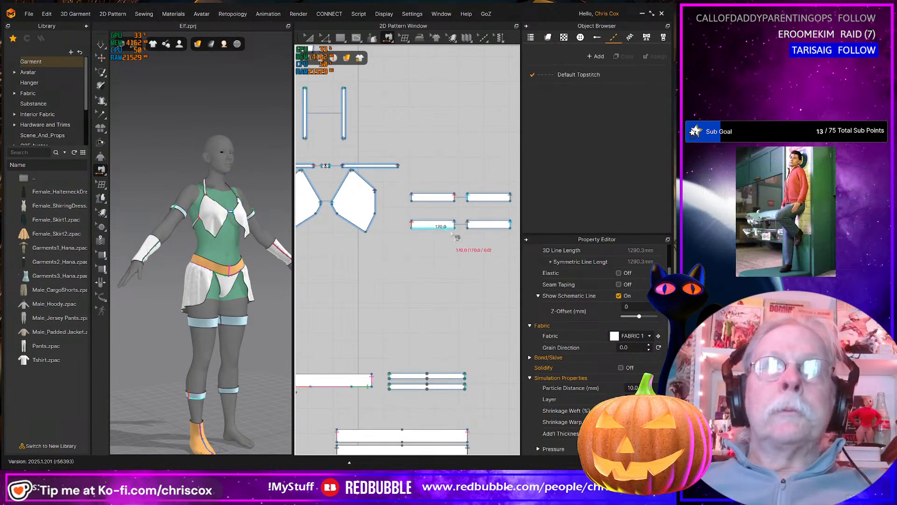
{"action": "key", "text": "z"}
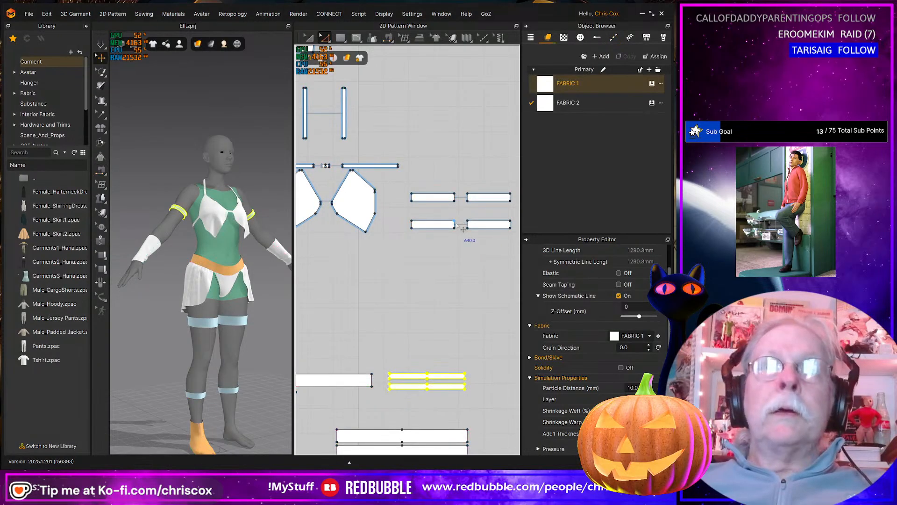
{"action": "left_click", "coordinate": [454, 221]}
{"action": "left_click", "coordinate": [455, 224]}
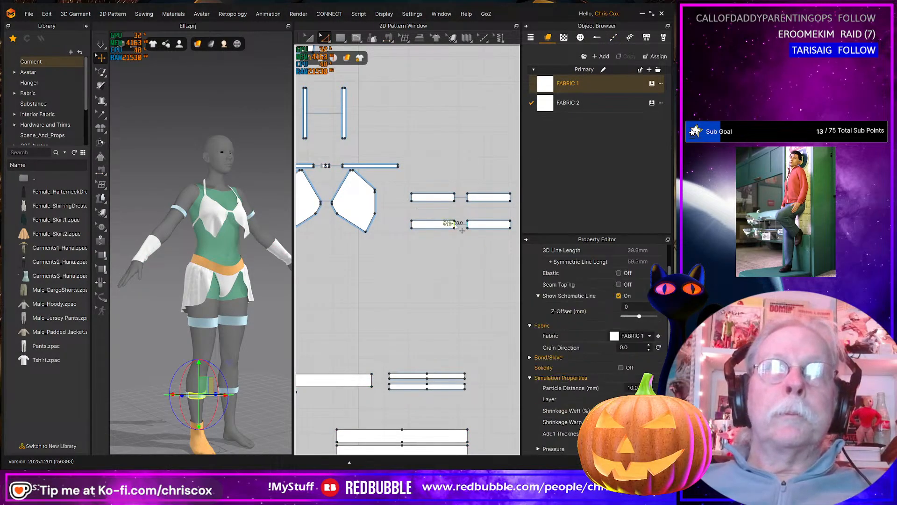
{"action": "right_click", "coordinate": [412, 197]}
{"action": "left_click", "coordinate": [435, 301]}
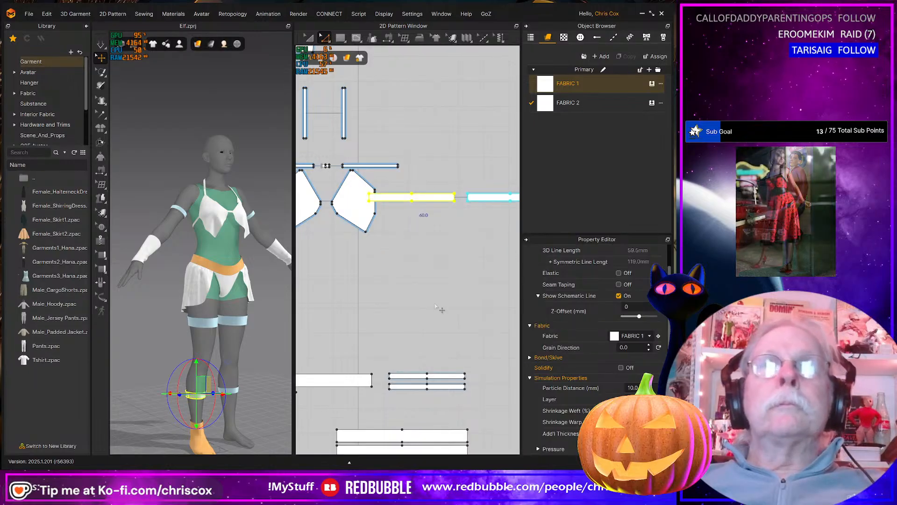
{"action": "left_click", "coordinate": [447, 297]}
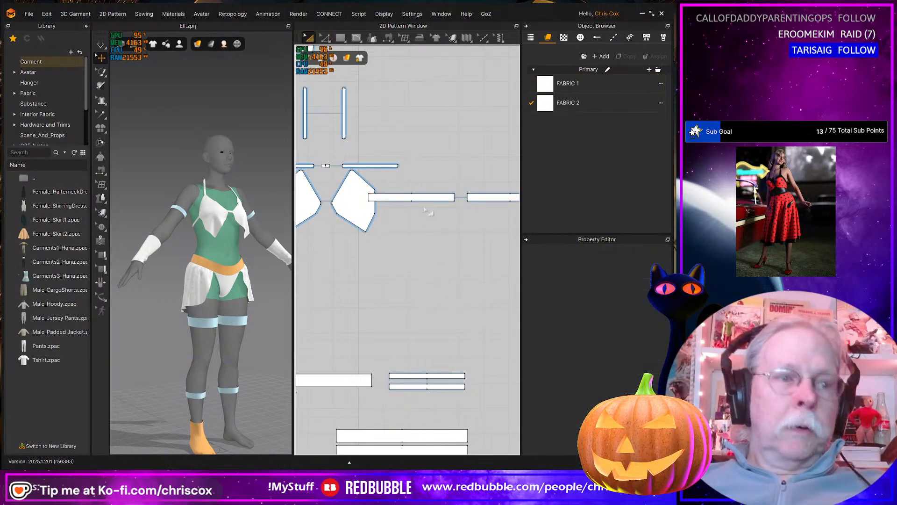
Stack the two merged calf bands between the arm bands and the thigh bands in the pattern layout
{"action": "left_click_drag", "start_coordinate": [426, 198], "coordinate": [437, 421]}
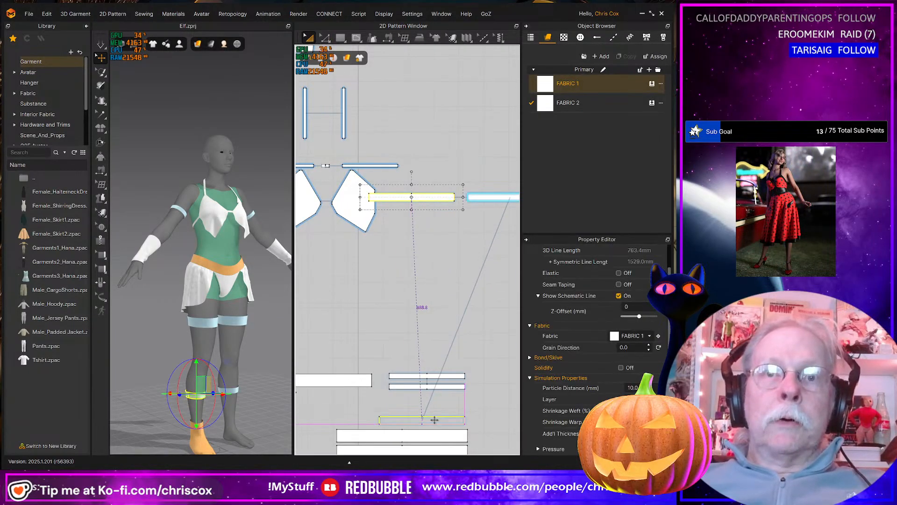
{"action": "left_click_drag", "start_coordinate": [484, 196], "coordinate": [395, 407]}
{"action": "scroll", "coordinate": [395, 407], "scroll_direction": "down", "scroll_amount": 5}
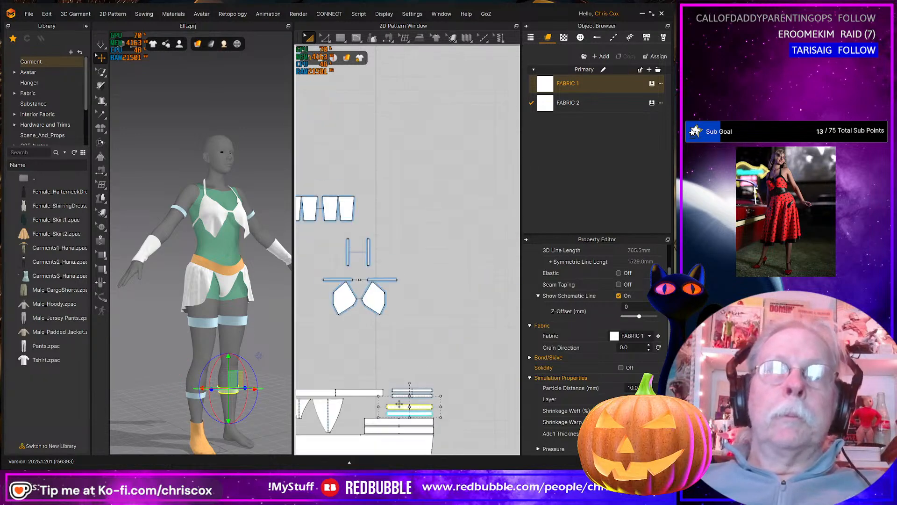
{"action": "scroll", "coordinate": [453, 322], "scroll_direction": "up", "scroll_amount": 5}
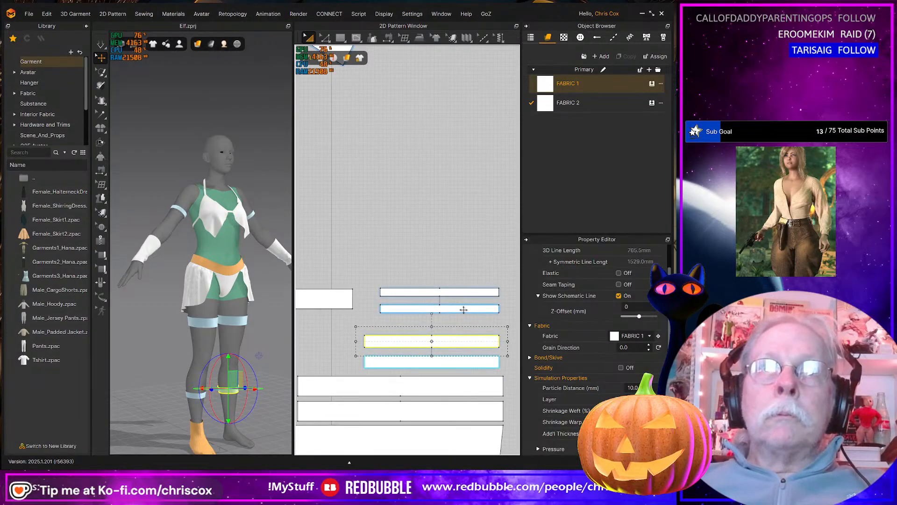
Reposition the merged arm bands with more spacing above the calf bands
{"action": "mouse_move", "coordinate": [447, 311]}
{"action": "left_mouse_down"}
{"action": "mouse_move", "coordinate": [447, 320]}
{"action": "mouse_move", "coordinate": [453, 300]}
{"action": "left_mouse_up"}
{"action": "scroll", "coordinate": [420, 287], "scroll_direction": "down", "scroll_amount": 5}
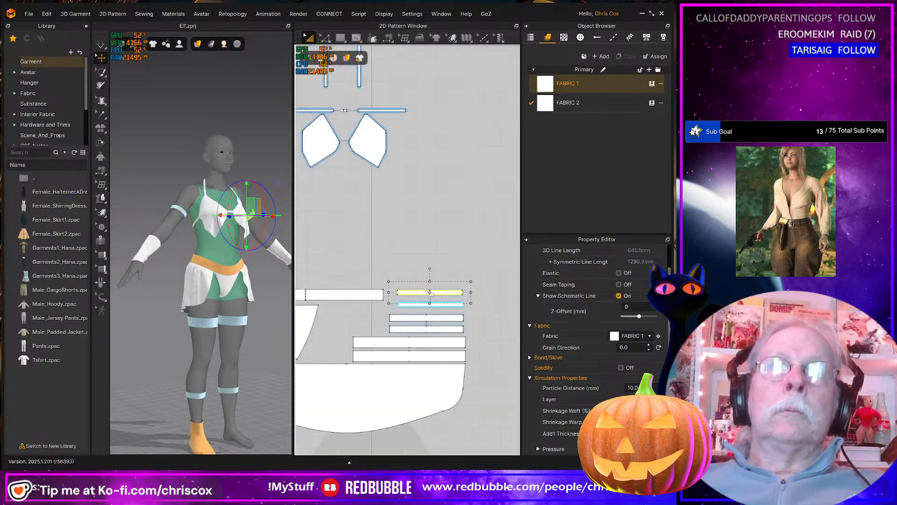
{"action": "middle_click_drag", "start_coordinate": [411, 271], "coordinate": [442, 335]}
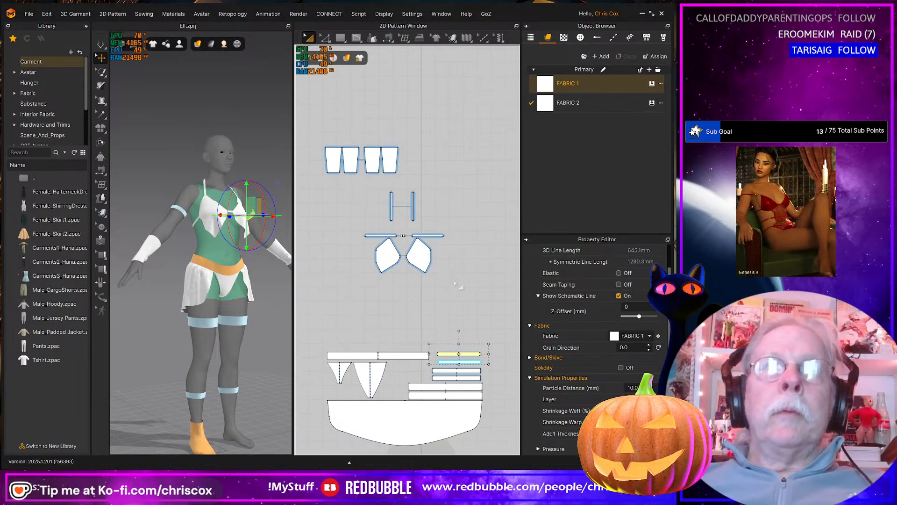
Move the four forearm cuff pieces down to just above the waistband piece in the 2D layout
{"action": "left_click", "coordinate": [321, 149]}
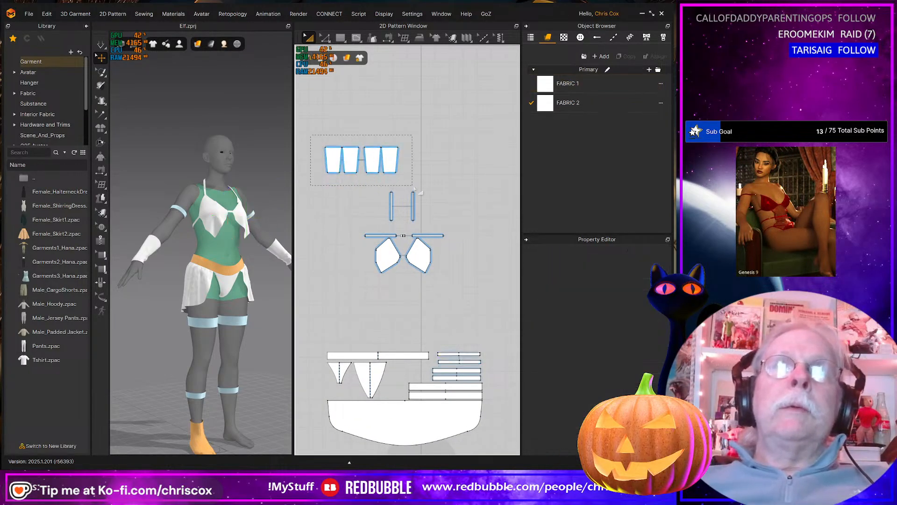
{"action": "left_click_drag", "start_coordinate": [414, 186], "coordinate": [412, 177]}
{"action": "key", "text": "ctrl+c"}
{"action": "key", "text": "ctrl+v"}
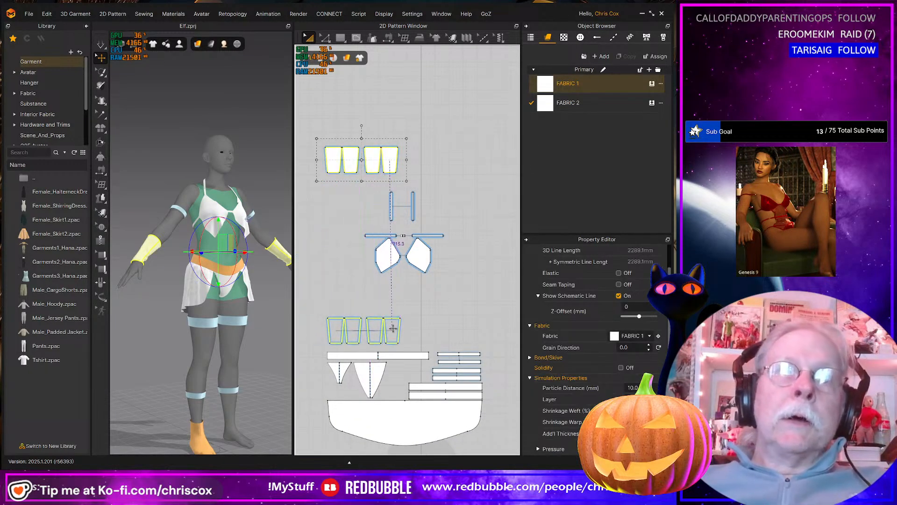
{"action": "left_click", "coordinate": [392, 328]}
Place the two bra cup pieces beside the forearm cuffs, above the merged arm bands
{"action": "left_click", "coordinate": [426, 260]}
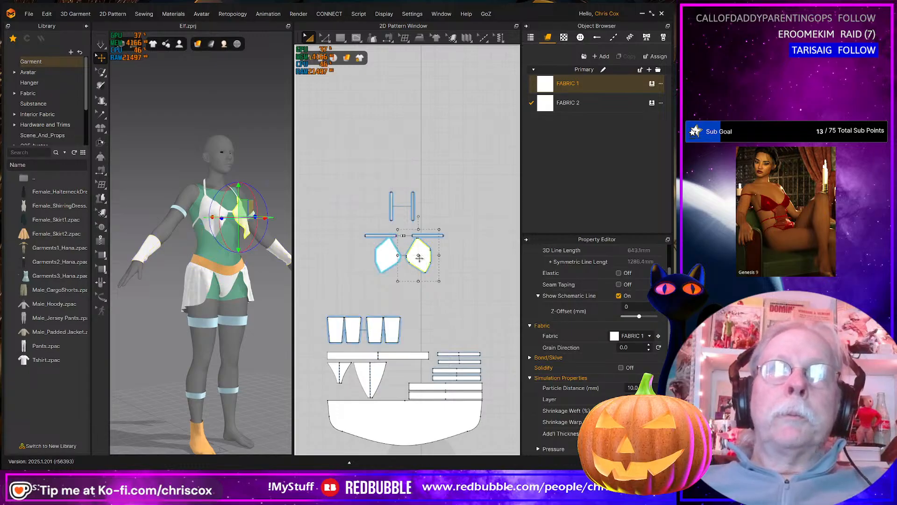
{"action": "key", "text": "ctrl+c"}
{"action": "key", "text": "ctrl+v"}
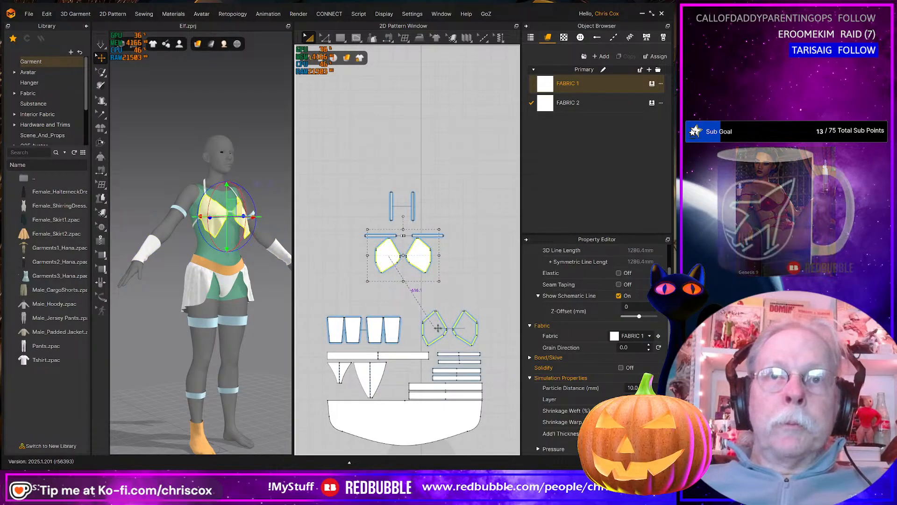
{"action": "left_click", "coordinate": [437, 327]}
Rotate the two upright neck strap pieces to a horizontal orientation
{"action": "scroll", "coordinate": [430, 281], "scroll_direction": "up", "scroll_amount": 3}
{"action": "middle_click_drag", "start_coordinate": [411, 238], "coordinate": [439, 320]}
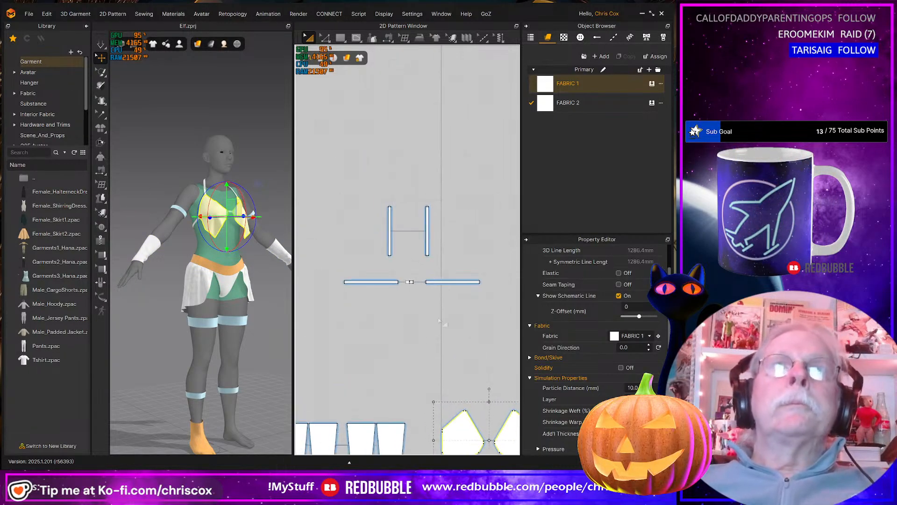
{"action": "left_click", "coordinate": [390, 242]}
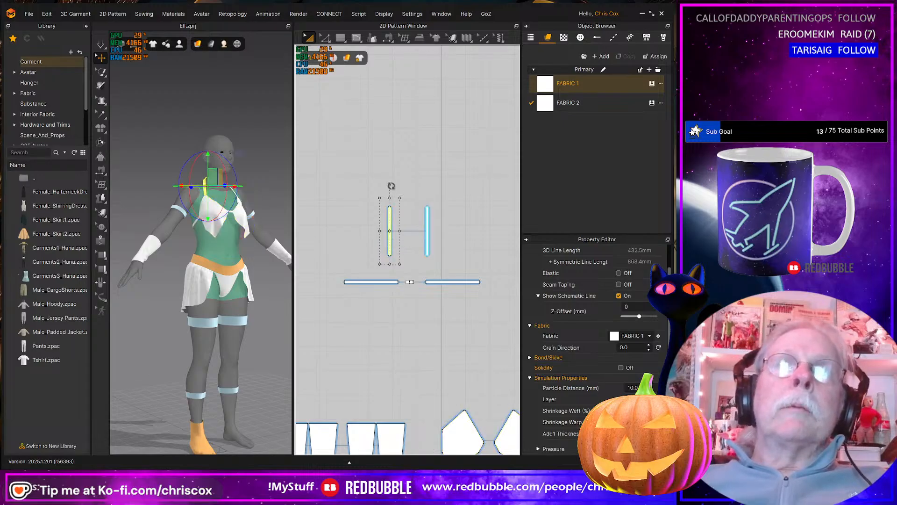
{"action": "left_click_drag", "start_coordinate": [392, 186], "coordinate": [440, 256]}
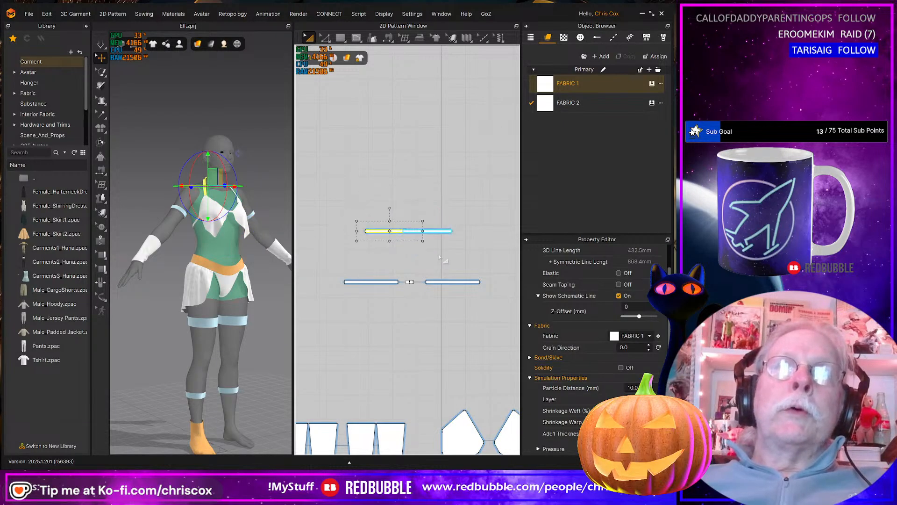
Stack the neck straps against the back straps and move all the straps just above the bra cup pieces
{"action": "left_click_drag", "start_coordinate": [390, 231], "coordinate": [372, 275]}
{"action": "left_click", "coordinate": [424, 237]}
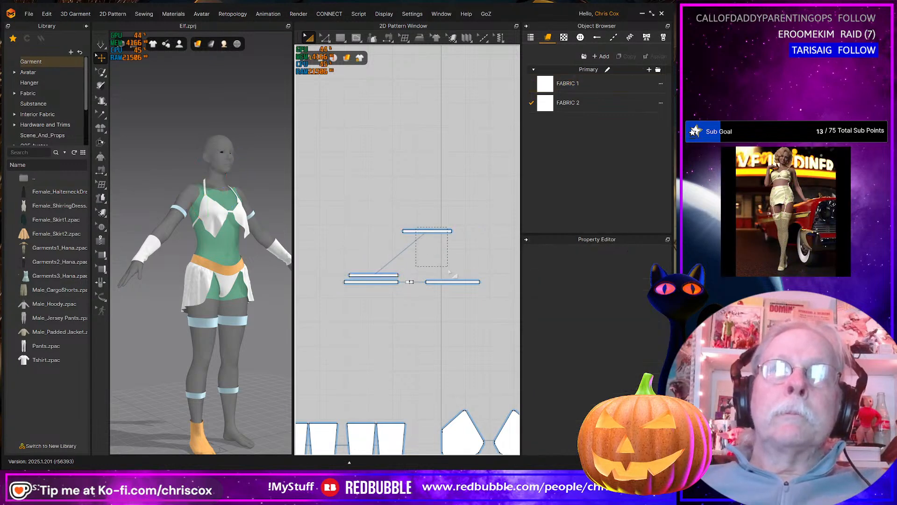
{"action": "left_click_drag", "start_coordinate": [434, 230], "coordinate": [449, 397]}
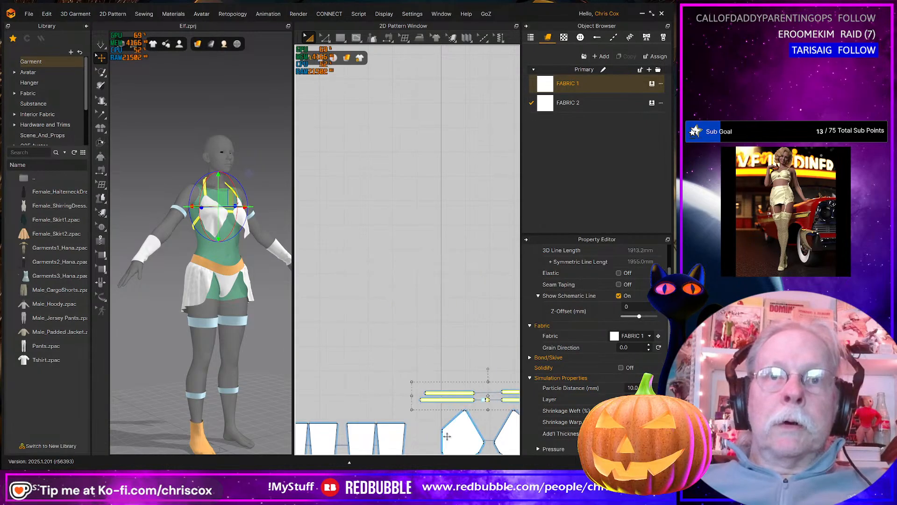
Check the spacing of the rearranged pattern pieces across the whole 2D layout
{"action": "scroll", "coordinate": [449, 401], "scroll_direction": "down", "scroll_amount": 3}
{"action": "middle_click_drag", "start_coordinate": [451, 407], "coordinate": [441, 300]}
{"action": "scroll", "coordinate": [447, 340], "scroll_direction": "down", "scroll_amount": 2}
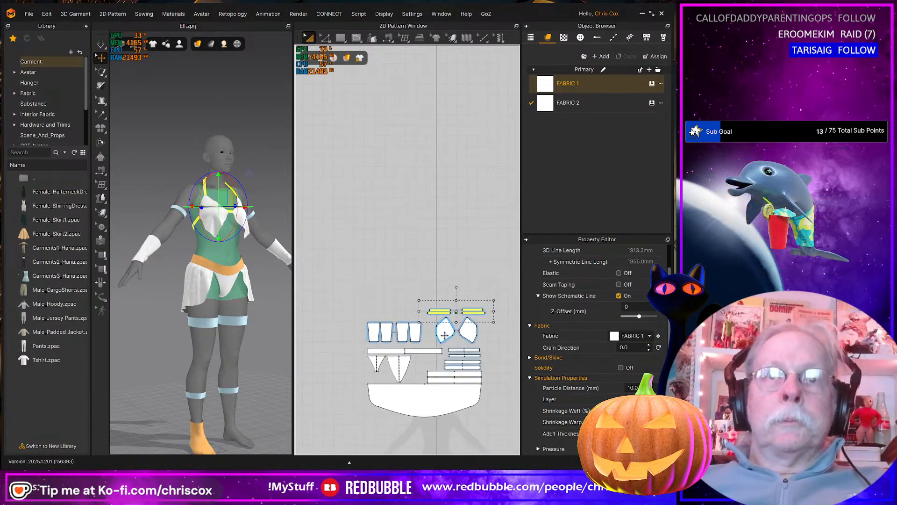
{"action": "scroll", "coordinate": [448, 341], "scroll_direction": "up", "scroll_amount": 3}
{"action": "scroll", "coordinate": [450, 339], "scroll_direction": "up", "scroll_amount": 2}
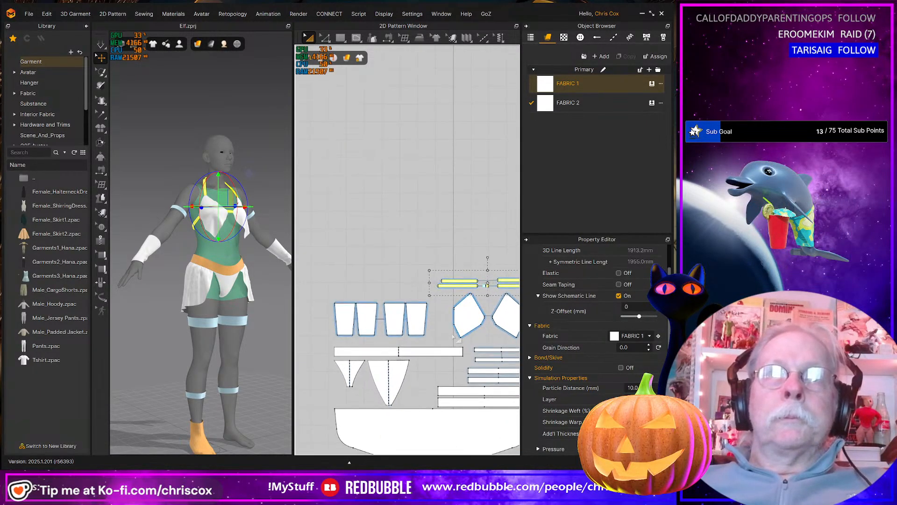
{"action": "scroll", "coordinate": [434, 332], "scroll_direction": "down", "scroll_amount": 4}
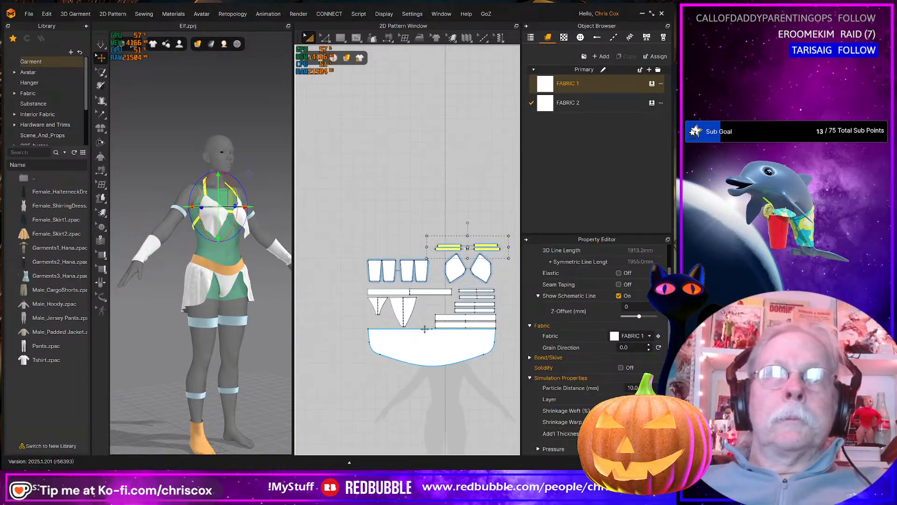
{"action": "scroll", "coordinate": [399, 331], "scroll_direction": "up", "scroll_amount": 2}
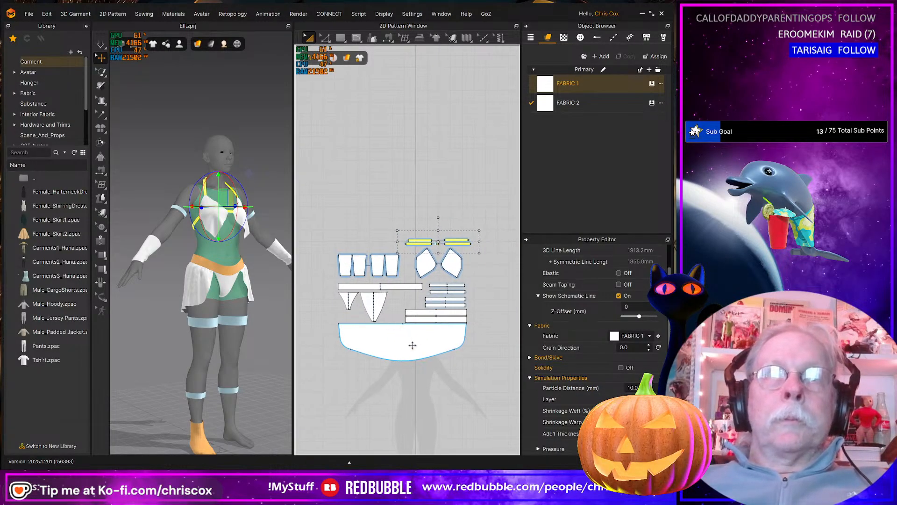
{"action": "left_click", "coordinate": [502, 223]}
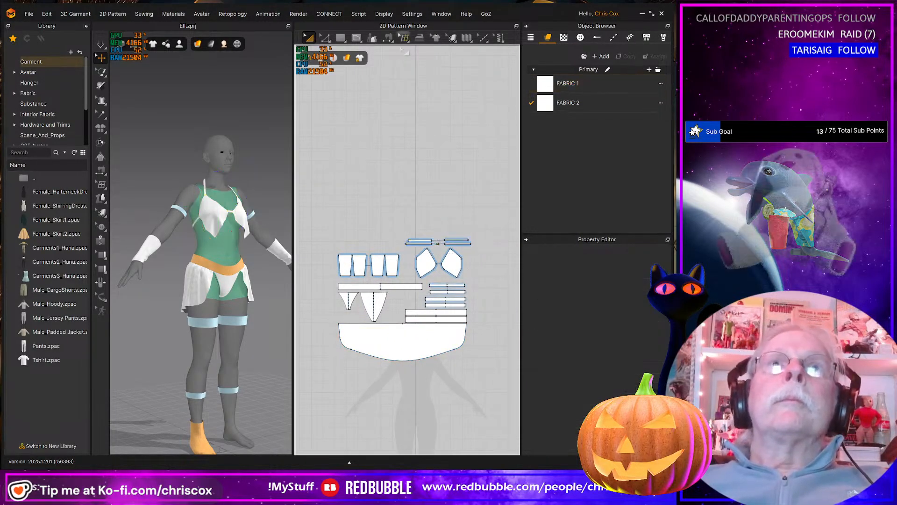
Try the shoe pieces above the forearm cuffs, and settle them well below the skirt piece
{"action": "scroll", "coordinate": [421, 393], "scroll_direction": "up", "scroll_amount": 2}
{"action": "scroll", "coordinate": [421, 394], "scroll_direction": "down", "scroll_amount": 5}
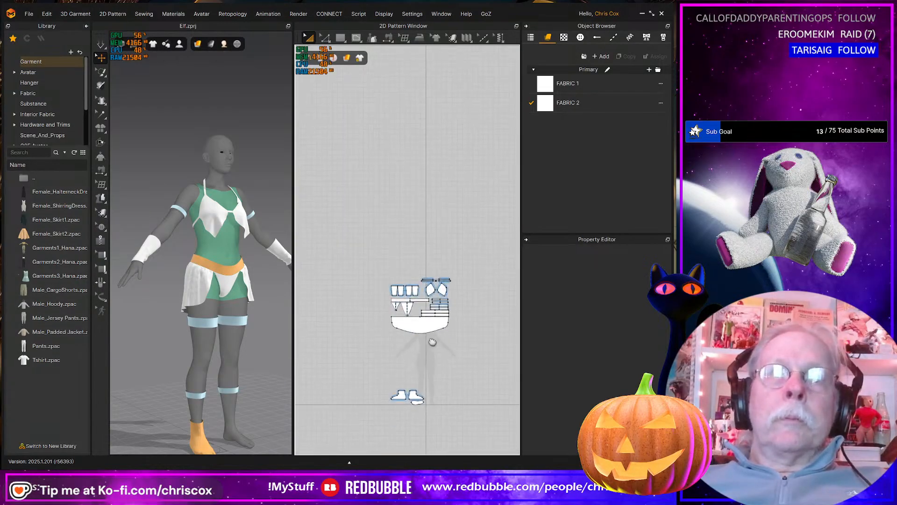
{"action": "left_click_drag", "start_coordinate": [349, 427], "coordinate": [349, 427]}
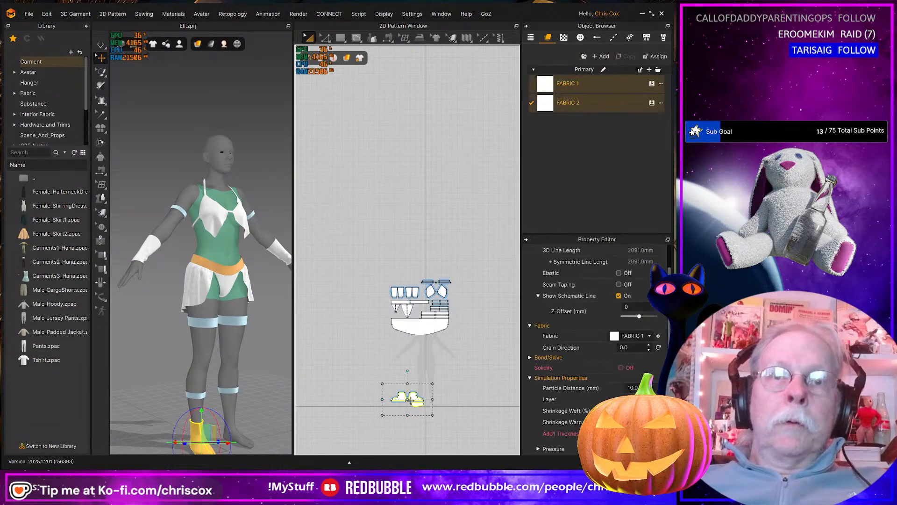
{"action": "left_click_drag", "start_coordinate": [401, 312], "coordinate": [407, 278]}
{"action": "scroll", "coordinate": [407, 262], "scroll_direction": "up", "scroll_amount": 5}
{"action": "scroll", "coordinate": [409, 234], "scroll_direction": "down", "scroll_amount": 2}
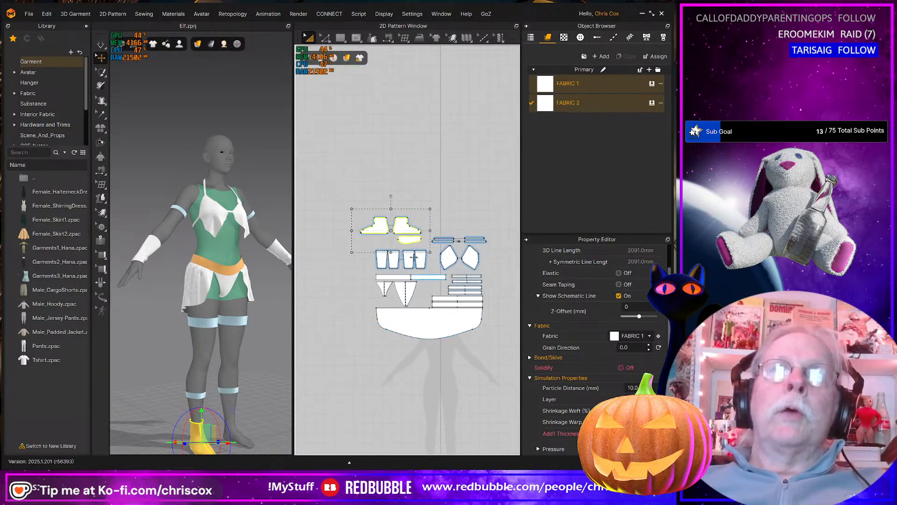
{"action": "left_click_drag", "start_coordinate": [408, 231], "coordinate": [419, 440]}
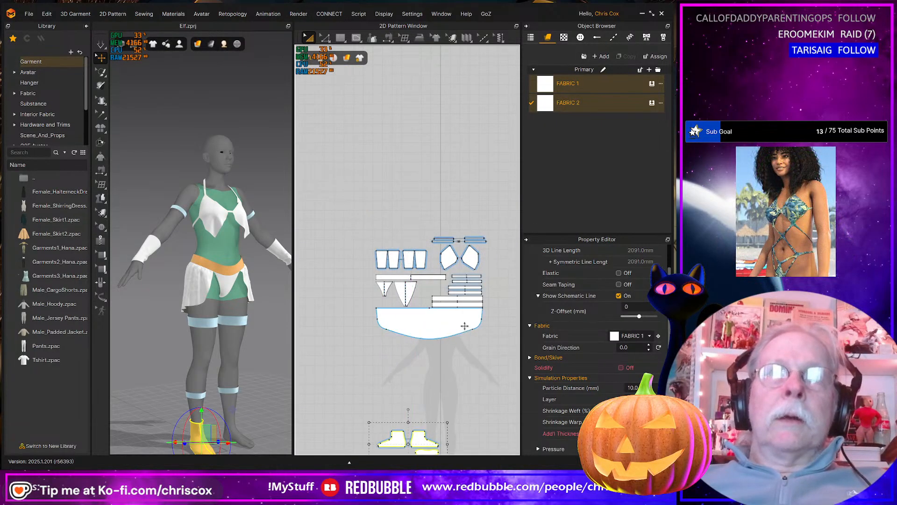
Open the UV Editor and reset the UV layout to match the 2D pattern arrangement
{"action": "right_click", "coordinate": [399, 25]}
{"action": "left_click", "coordinate": [418, 46]}
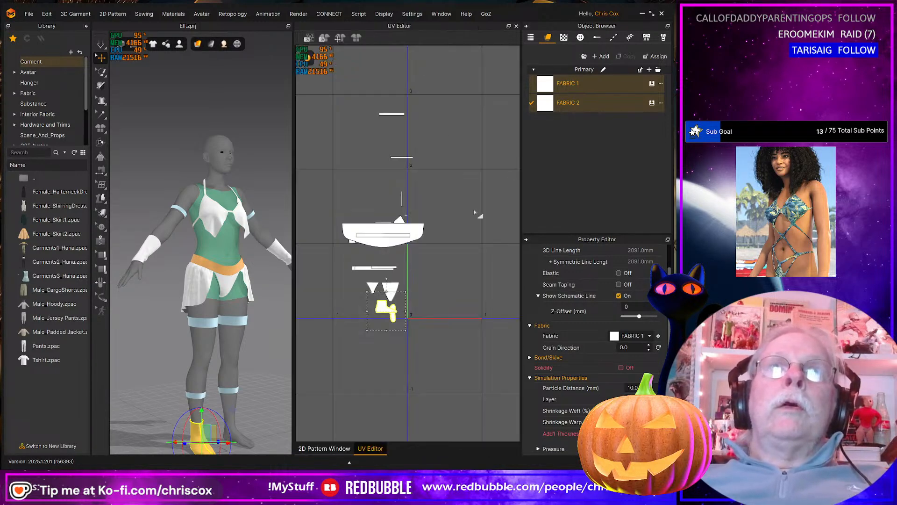
{"action": "right_click", "coordinate": [454, 277]}
{"action": "left_click", "coordinate": [486, 290]}
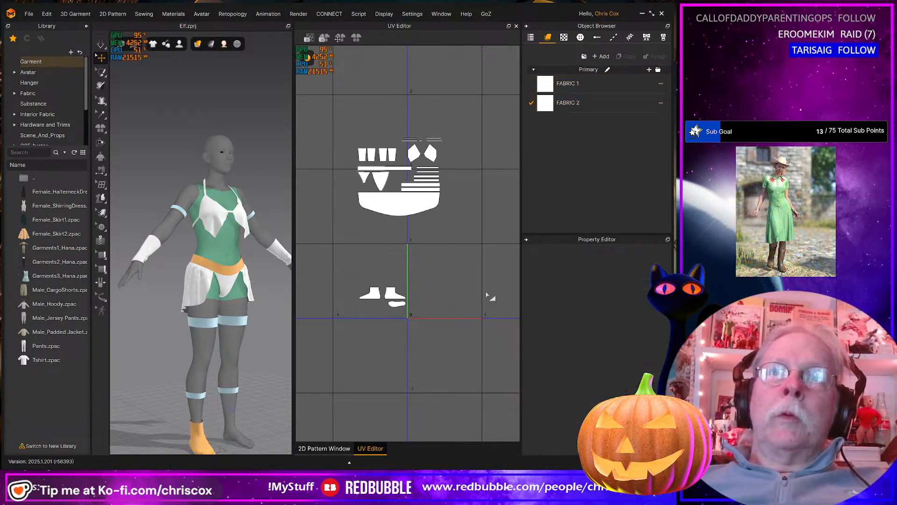
Shift the shoe UV pieces sideways so they sit clear of the 0-1 tile
{"action": "left_click", "coordinate": [374, 283]}
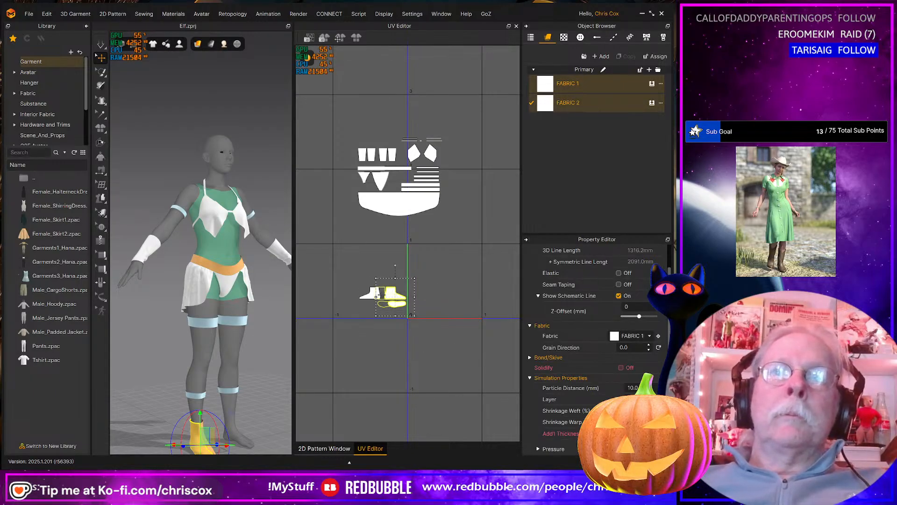
{"action": "left_click_drag", "start_coordinate": [448, 342], "coordinate": [341, 269]}
{"action": "left_click_drag", "start_coordinate": [388, 295], "coordinate": [372, 300]}
{"action": "left_click", "coordinate": [491, 264]}
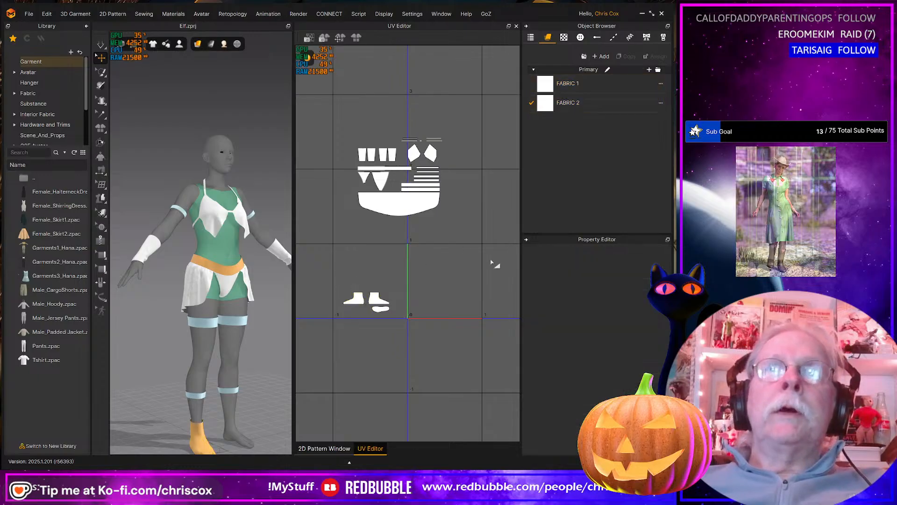
Fit the UVs of all pieces except the shoes to 0-1, using a relative UV coordinate spacing of 0.010
{"action": "left_click_drag", "start_coordinate": [350, 134], "coordinate": [448, 220]}
{"action": "right_click", "coordinate": [398, 202]}
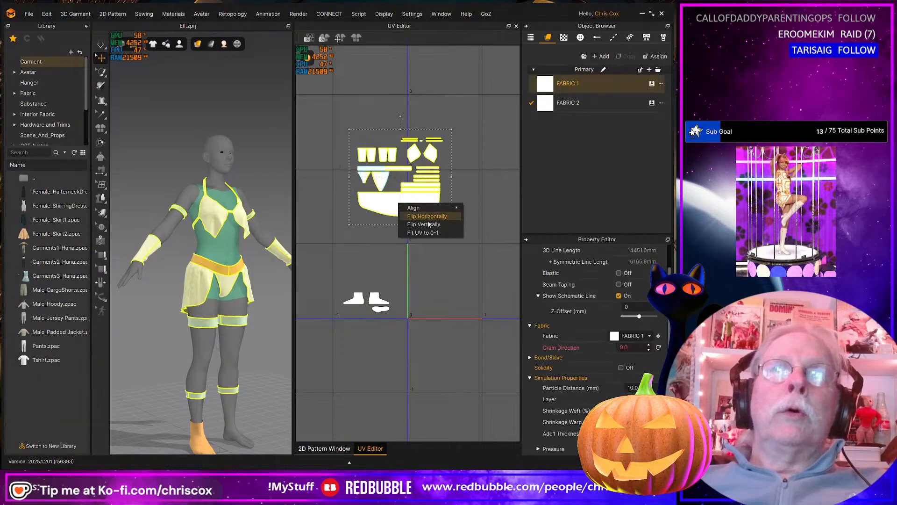
{"action": "left_click", "coordinate": [432, 232]}
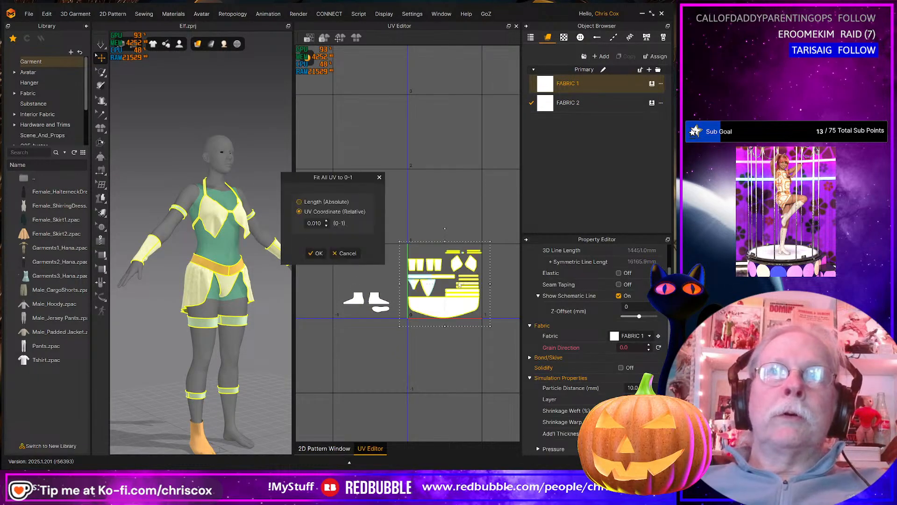
{"action": "left_click", "coordinate": [317, 254]}
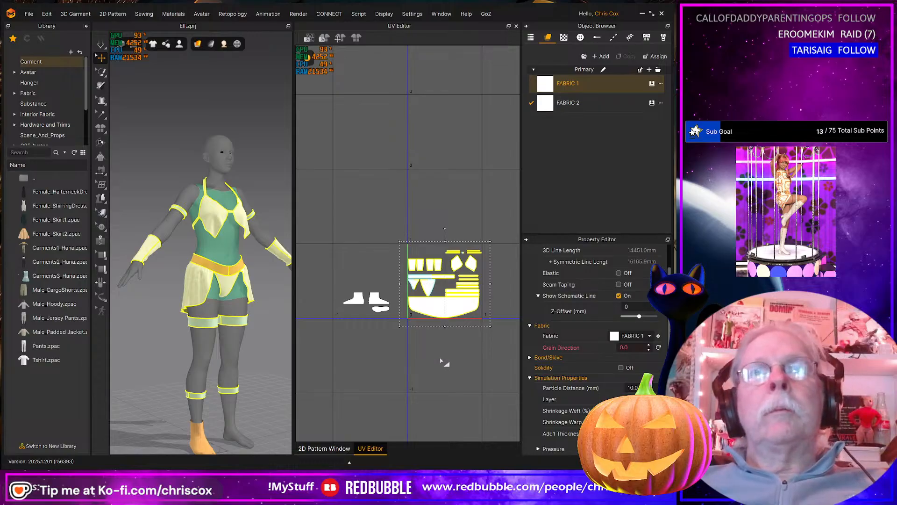
{"action": "scroll", "coordinate": [441, 361], "scroll_direction": "up", "scroll_amount": 1}
Return from the UV Editor to the 2D pattern view around the skirt piece
{"action": "left_click", "coordinate": [394, 24]}
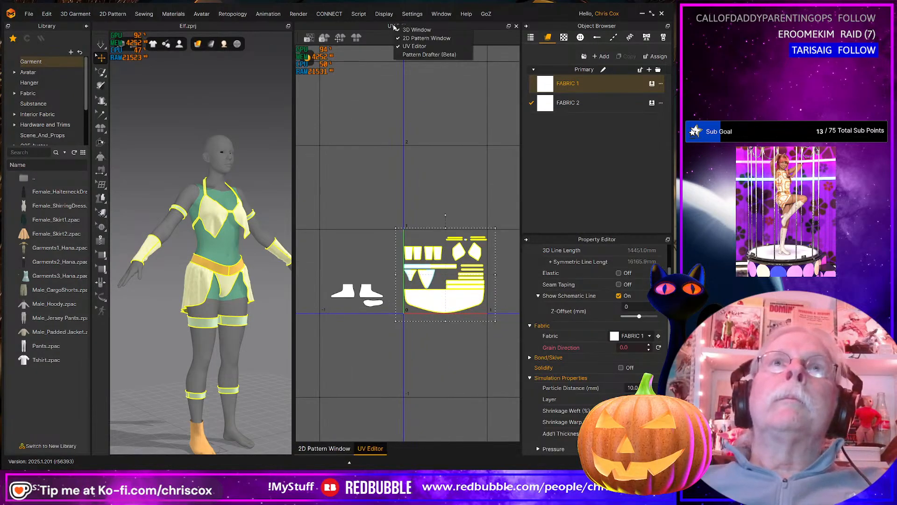
{"action": "left_click", "coordinate": [411, 39]}
{"action": "scroll", "coordinate": [432, 218], "scroll_direction": "down", "scroll_amount": 1}
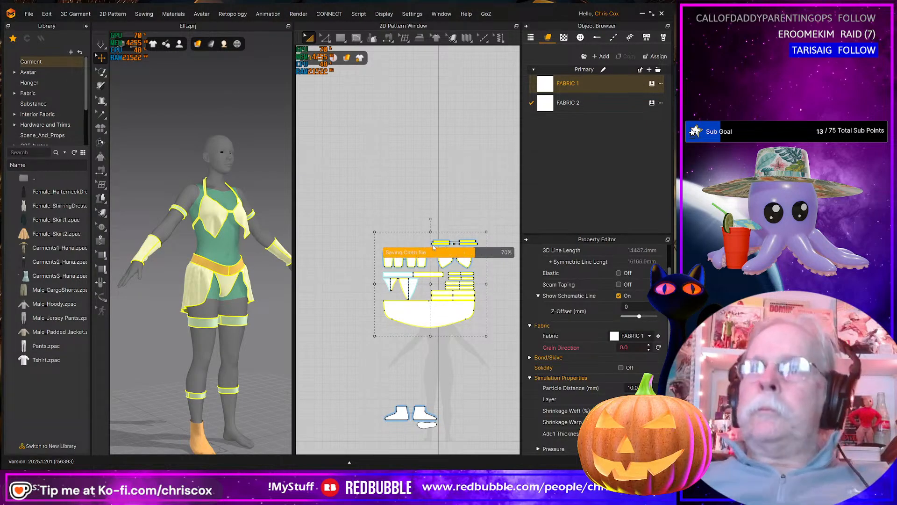
{"action": "scroll", "coordinate": [392, 238], "scroll_direction": "up", "scroll_amount": 5}
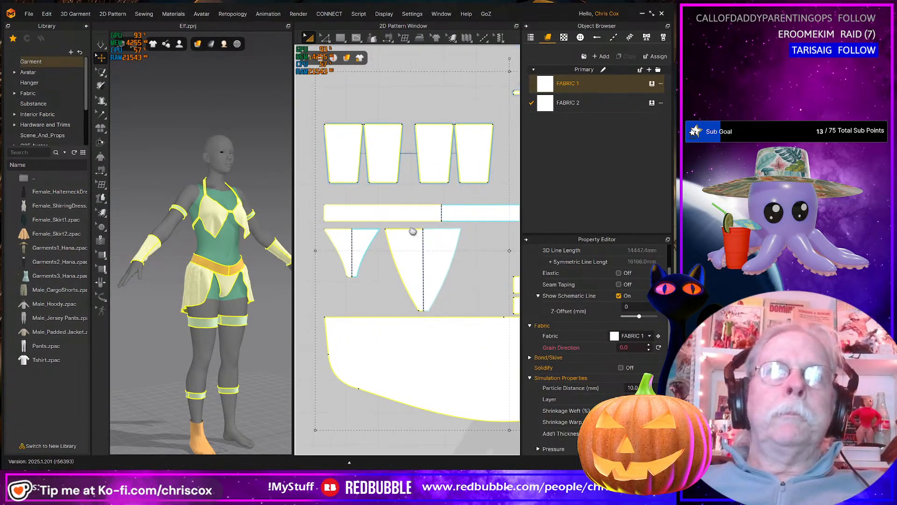
Offset the skirt's hem together with its curved corners and side edges as one internal line at 20 mm, with Extend and Maintain Curvature enabled
{"action": "left_click", "coordinate": [384, 279]}
{"action": "key", "text": "z"}
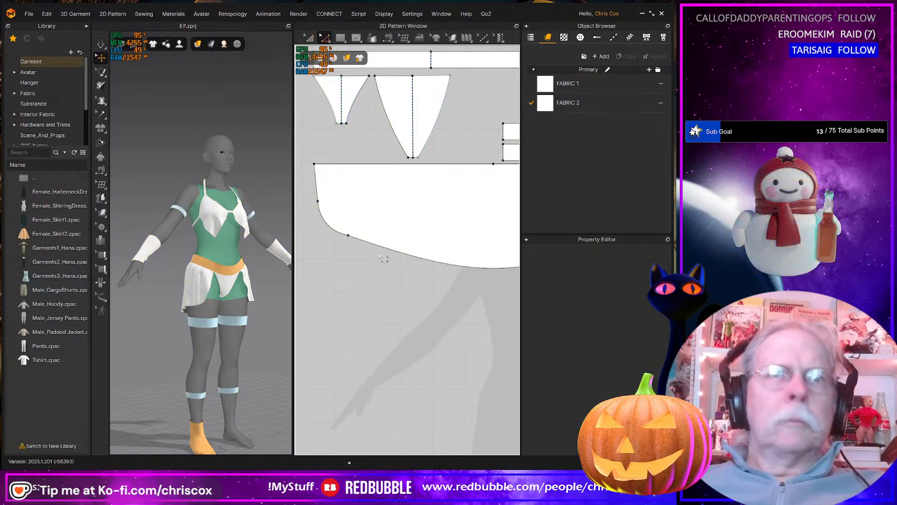
{"action": "left_click", "coordinate": [383, 248]}
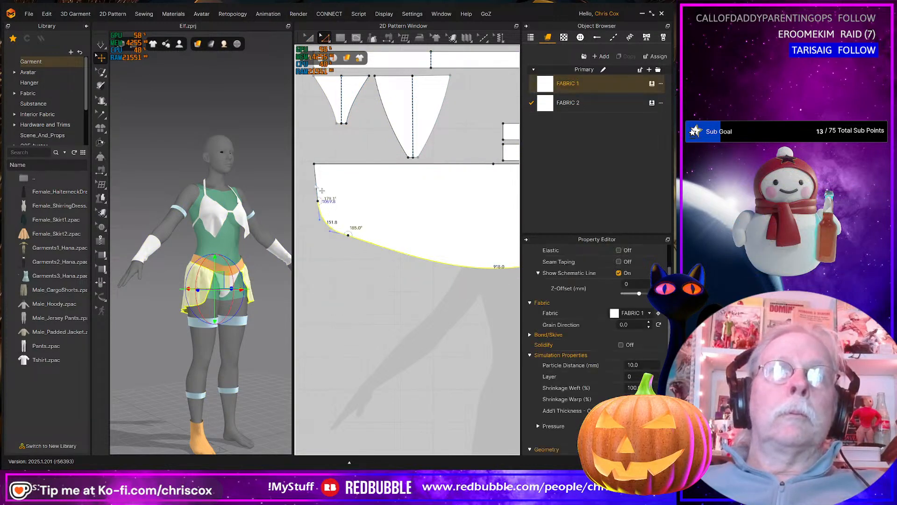
{"action": "middle_click_drag", "start_coordinate": [507, 238], "coordinate": [316, 246]}
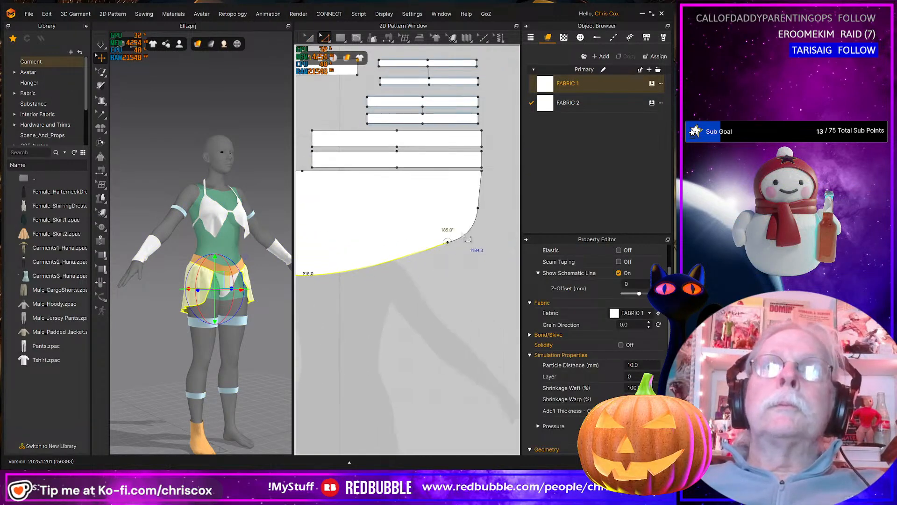
{"action": "left_click", "coordinate": [466, 236], "text": "shift"}
{"action": "right_click", "coordinate": [481, 196]}
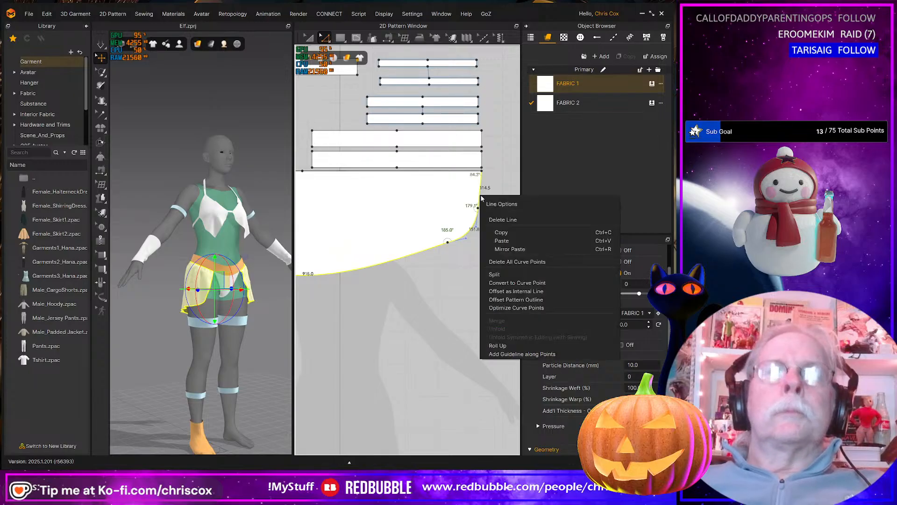
{"action": "left_click", "coordinate": [504, 287]}
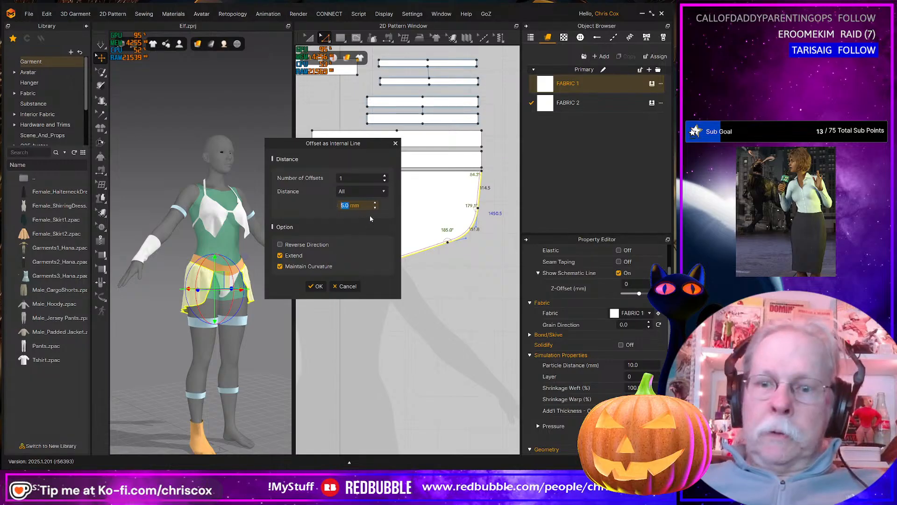
{"action": "type", "text": "20"}
{"action": "key", "text": "Return"}
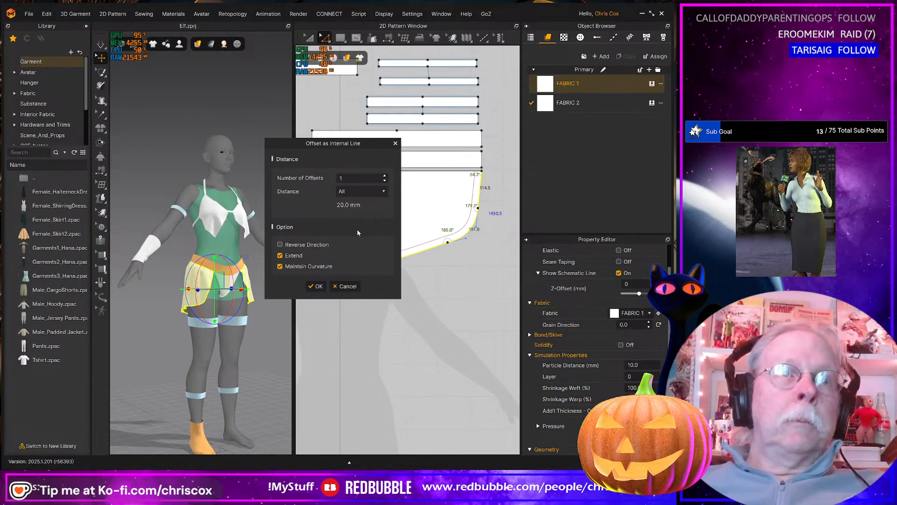
{"action": "left_click", "coordinate": [317, 286]}
Cut & Sew the skirt along the internal line that follows its hem and curved corners to make a separate hem band
{"action": "right_click_drag", "start_coordinate": [212, 333], "coordinate": [280, 330]}
{"action": "right_click", "coordinate": [398, 253]}
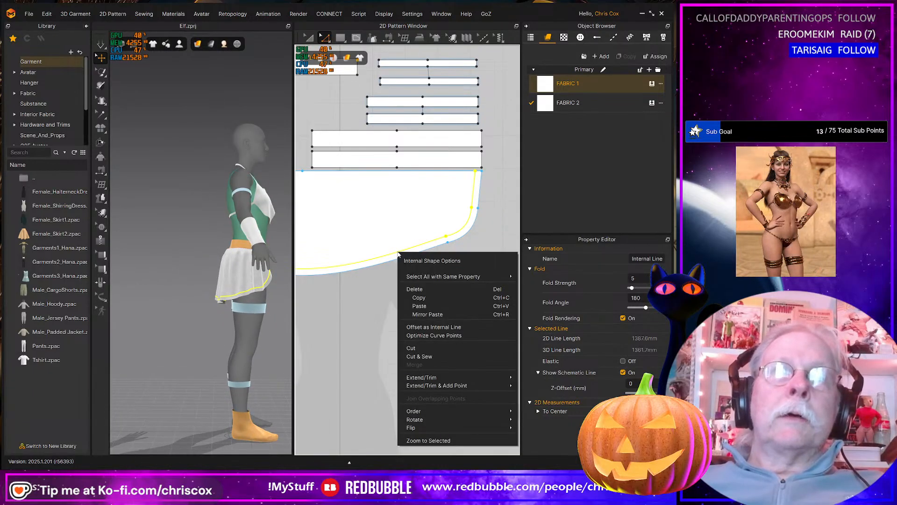
{"action": "left_click", "coordinate": [415, 357]}
{"action": "right_click_drag", "start_coordinate": [414, 292], "coordinate": [416, 233]}
{"action": "middle_click_drag", "start_coordinate": [416, 233], "coordinate": [427, 169]}
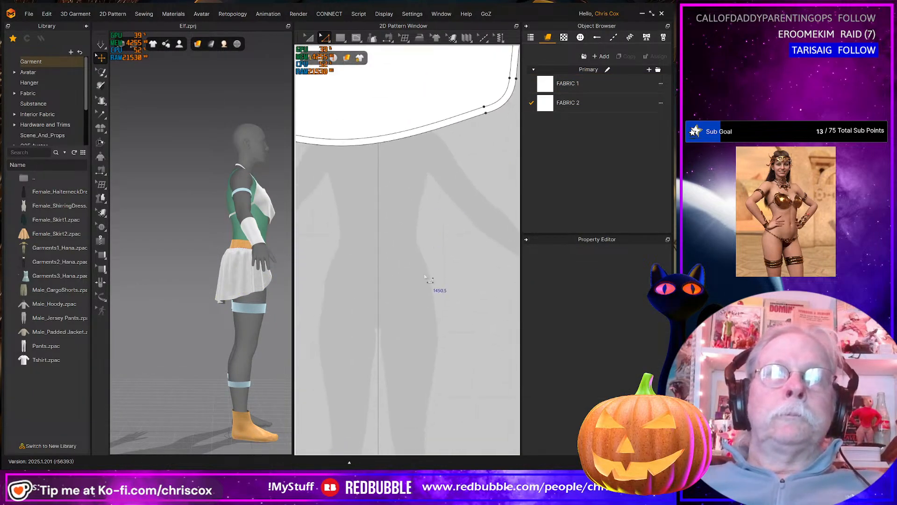
Offset the bra cup's two sloping upper edges and short tip edge as an internal line at 5 mm, with Extend and Maintain Curvature enabled
{"action": "middle_click_drag", "start_coordinate": [427, 279], "coordinate": [421, 318]}
{"action": "middle_click_drag", "start_coordinate": [416, 227], "coordinate": [449, 434]}
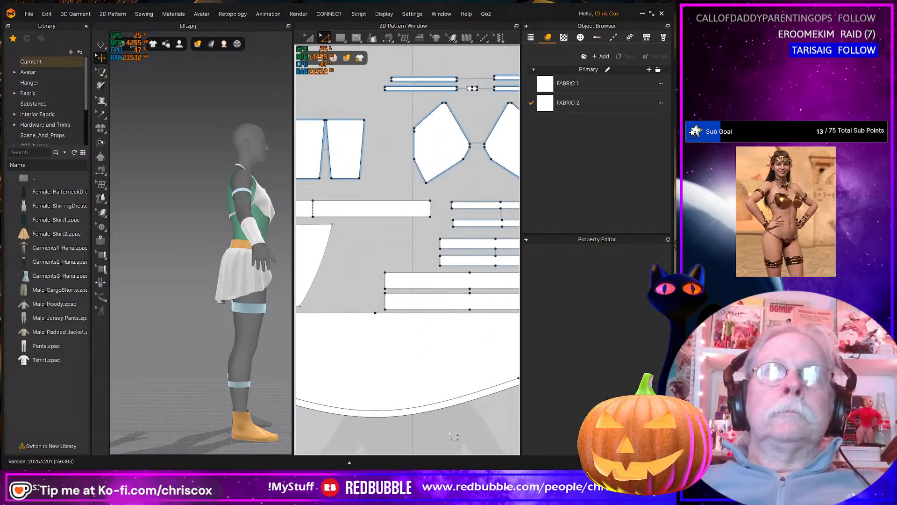
{"action": "middle_click_drag", "start_coordinate": [400, 245], "coordinate": [395, 301]}
{"action": "scroll", "coordinate": [399, 239], "scroll_direction": "up", "scroll_amount": 5}
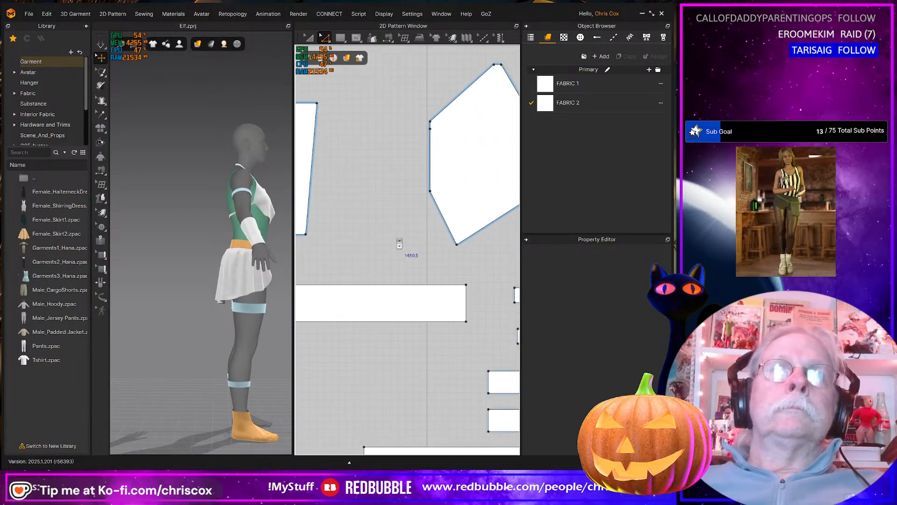
{"action": "middle_click_drag", "start_coordinate": [405, 208], "coordinate": [349, 373]}
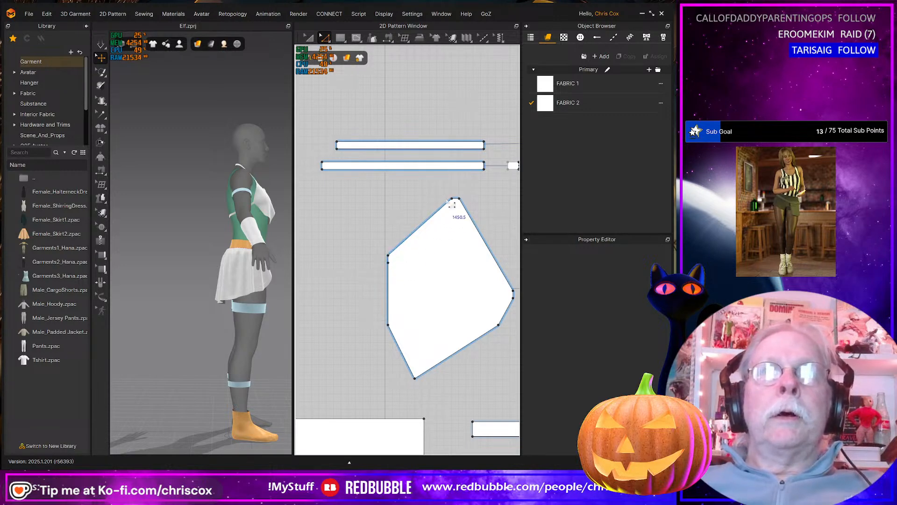
{"action": "left_click", "coordinate": [460, 201]}
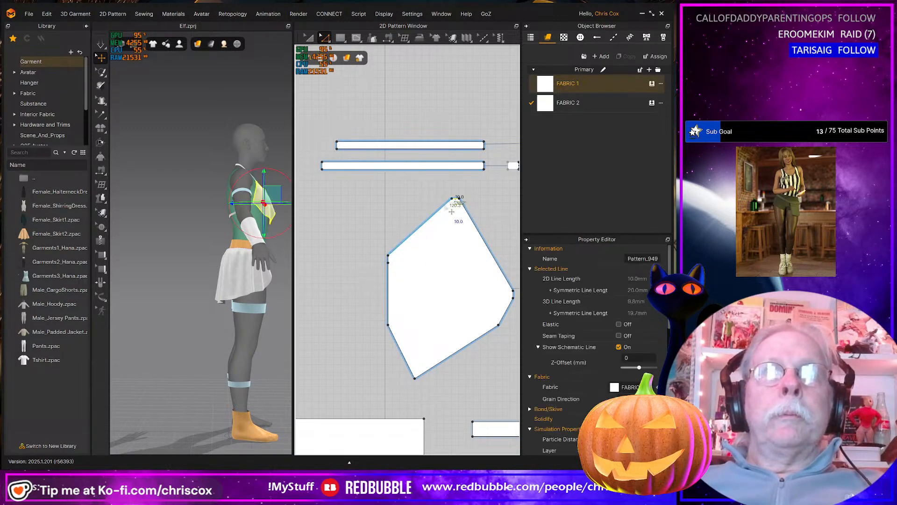
{"action": "scroll", "coordinate": [423, 251], "scroll_direction": "up", "scroll_amount": 2}
{"action": "scroll", "coordinate": [415, 258], "scroll_direction": "up", "scroll_amount": 1}
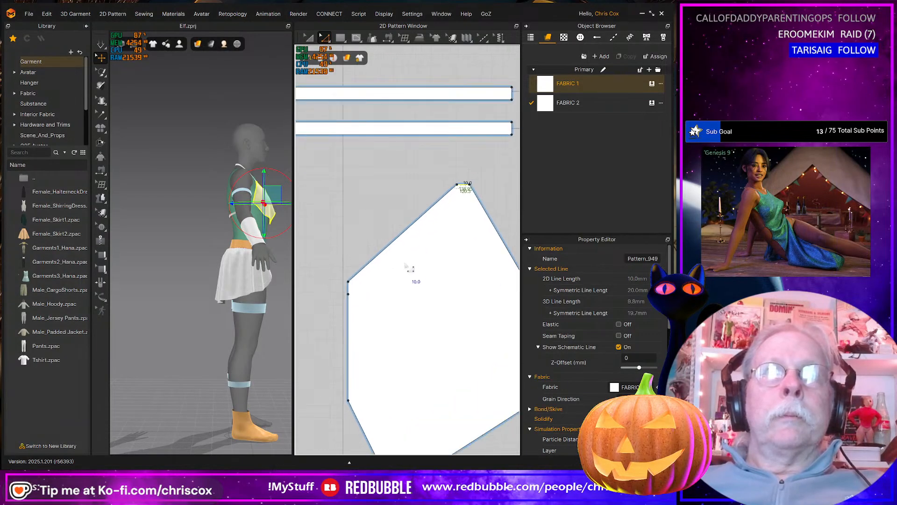
{"action": "scroll", "coordinate": [442, 238], "scroll_direction": "down", "scroll_amount": 1}
{"action": "left_click", "coordinate": [423, 239]}
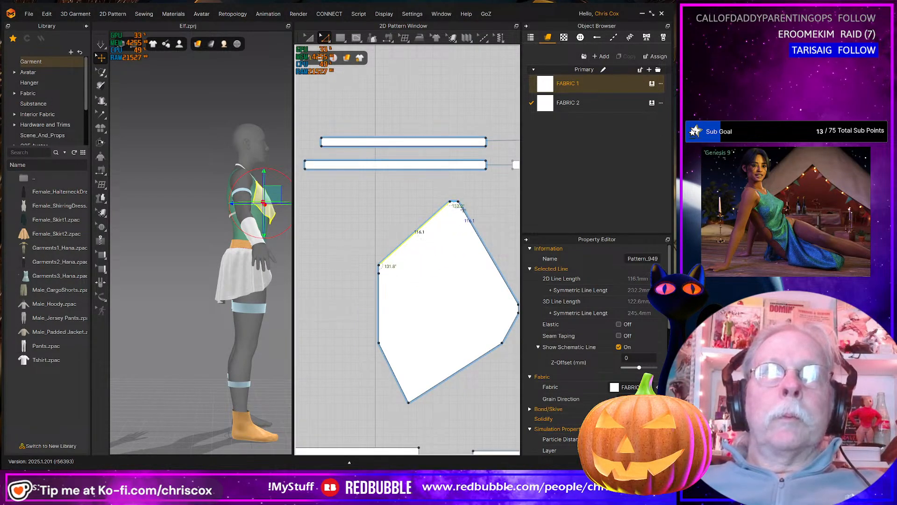
{"action": "left_click", "coordinate": [456, 205], "text": "shift"}
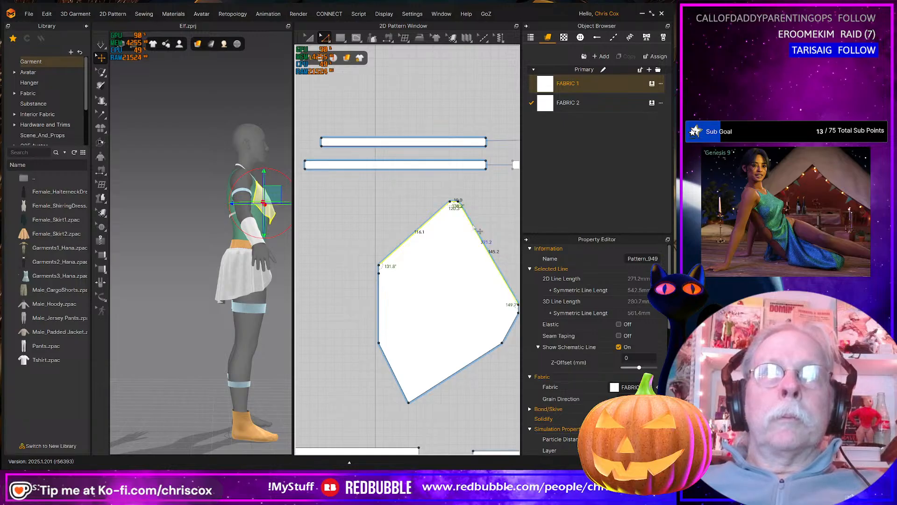
{"action": "right_click", "coordinate": [474, 227]}
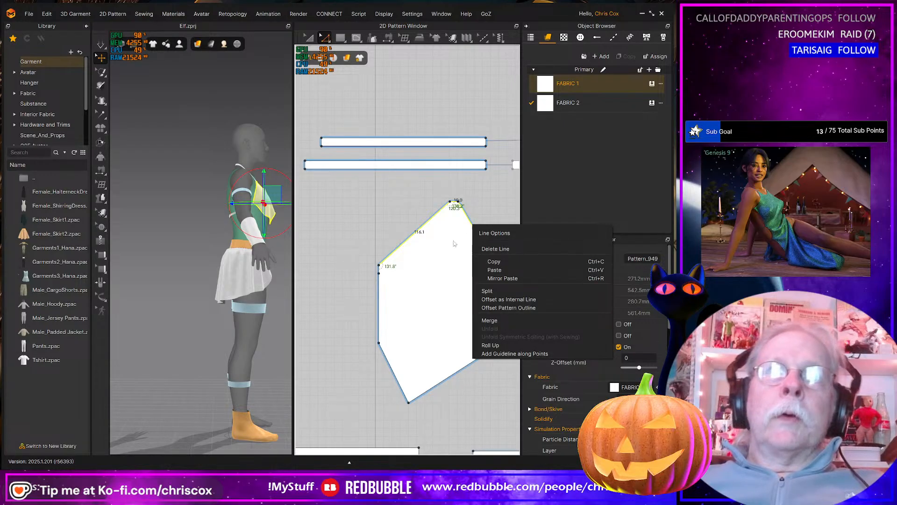
{"action": "left_click", "coordinate": [497, 300]}
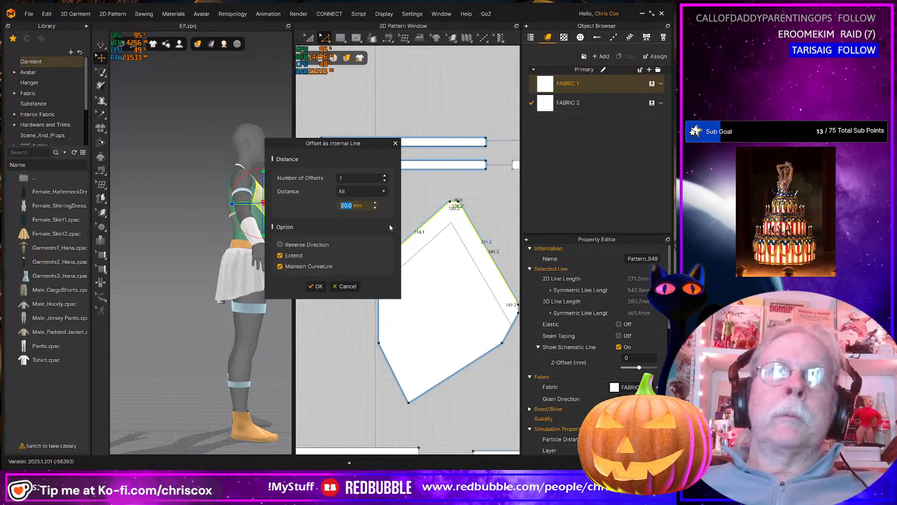
{"action": "type", "text": "5"}
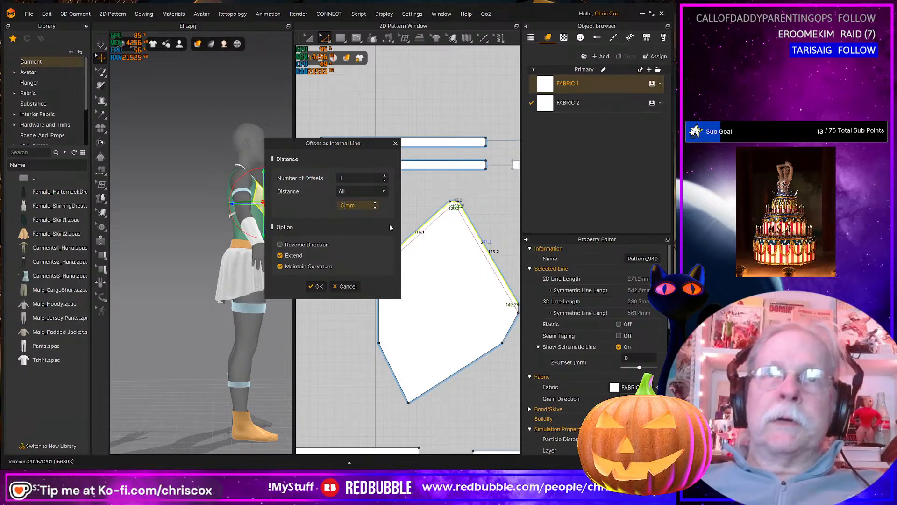
{"action": "left_click", "coordinate": [316, 286]}
Move the internal line's end on the cup's vertical side onto the outline point just below the upper corner
{"action": "scroll", "coordinate": [323, 295], "scroll_direction": "up", "scroll_amount": 6}
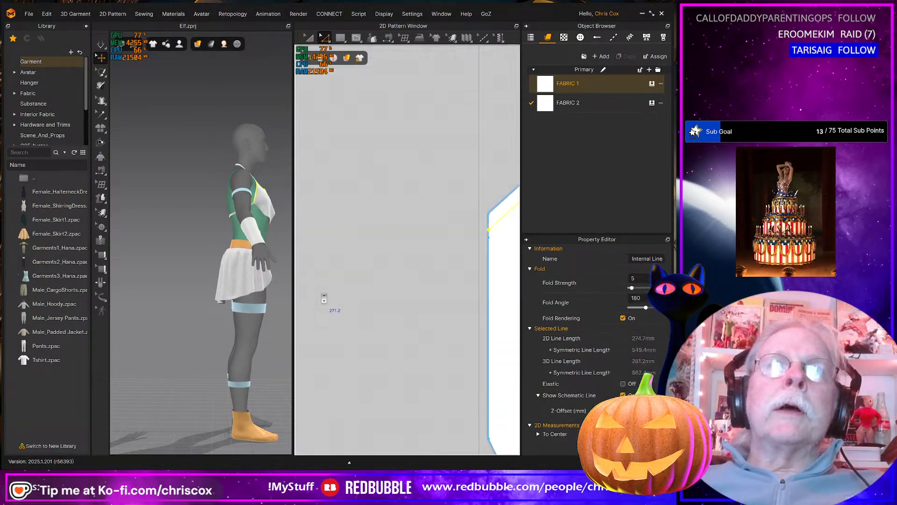
{"action": "middle_click_drag", "start_coordinate": [462, 294], "coordinate": [321, 332]}
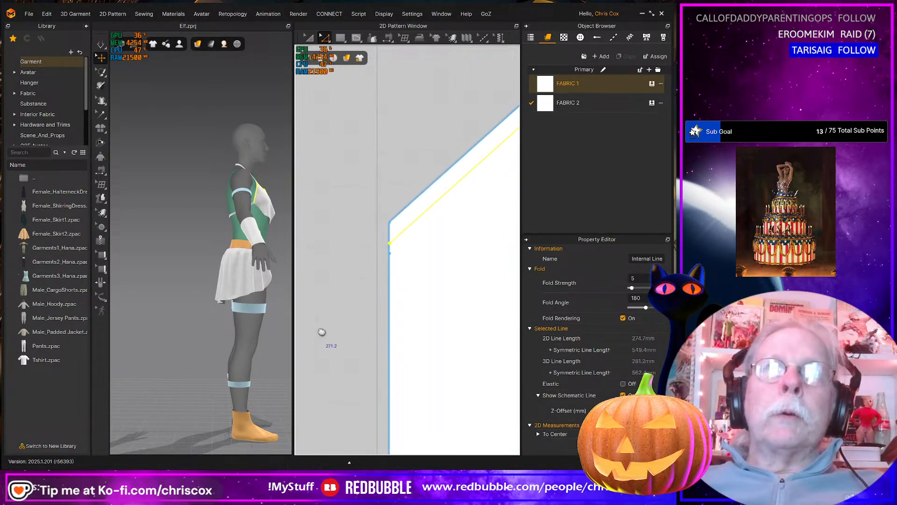
{"action": "left_click", "coordinate": [396, 240]}
{"action": "left_click", "coordinate": [390, 244]}
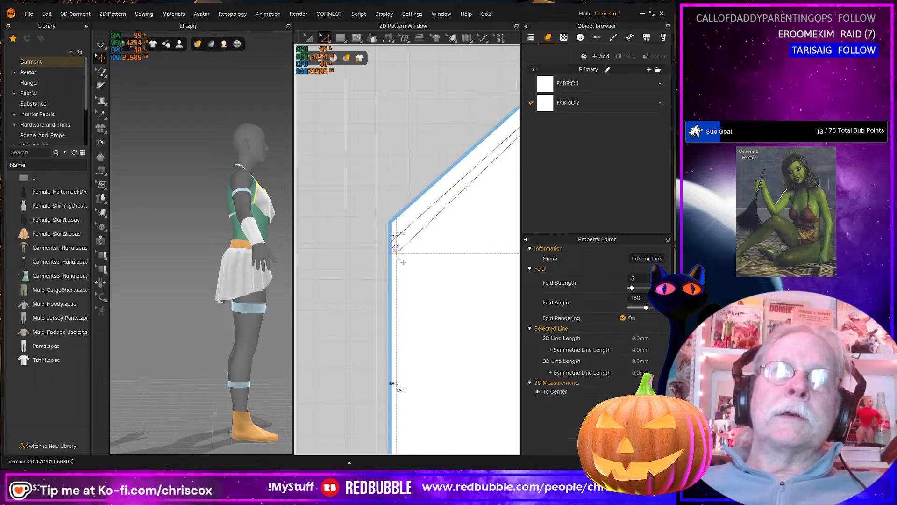
{"action": "scroll", "coordinate": [409, 276], "scroll_direction": "down", "scroll_amount": 2}
{"action": "scroll", "coordinate": [409, 276], "scroll_direction": "down", "scroll_amount": 3}
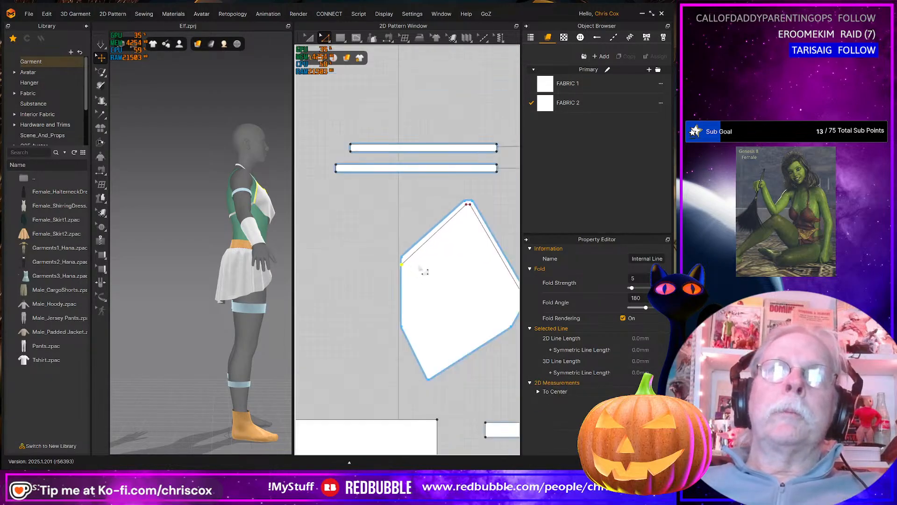
Inspect the internal line's outer segment and the short outline edges beside both of its ends on the bra cup
{"action": "scroll", "coordinate": [471, 291], "scroll_direction": "up", "scroll_amount": 5}
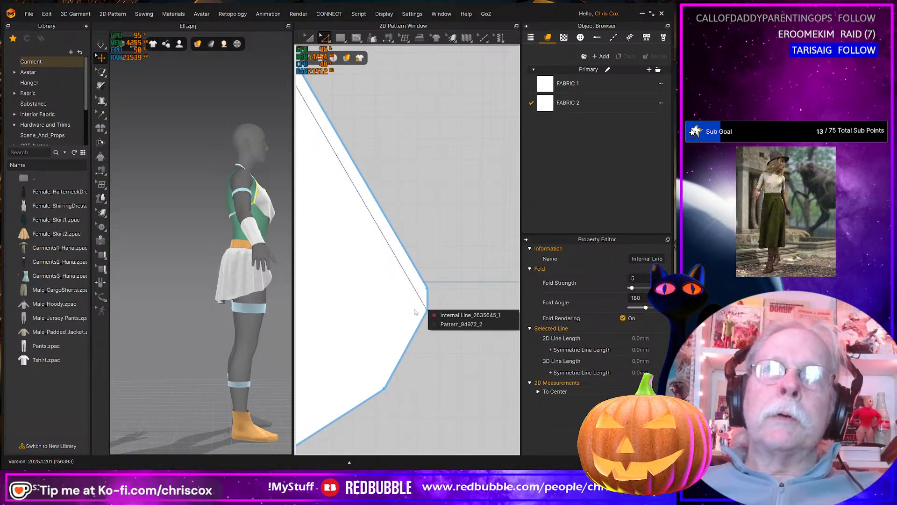
{"action": "left_click", "coordinate": [458, 300]}
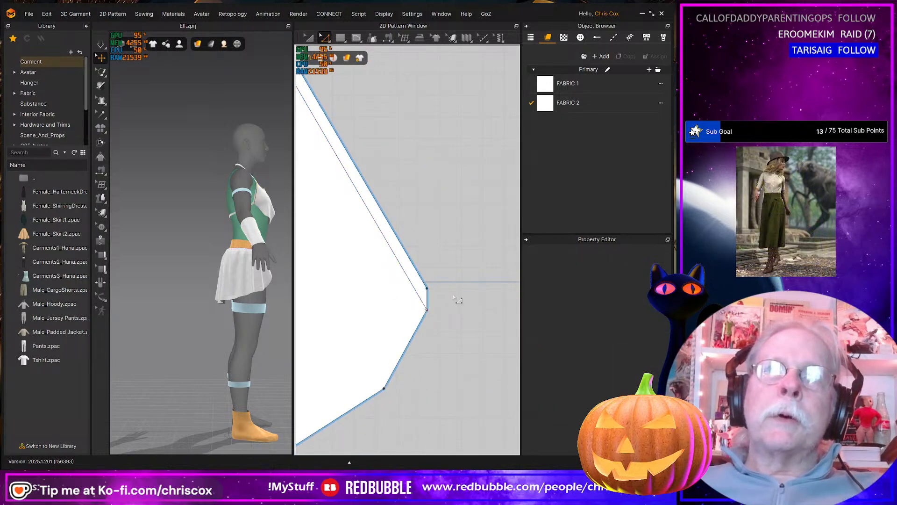
{"action": "left_click", "coordinate": [425, 307]}
{"action": "scroll", "coordinate": [423, 307], "scroll_direction": "up", "scroll_amount": 1}
{"action": "scroll", "coordinate": [423, 309], "scroll_direction": "down", "scroll_amount": 4}
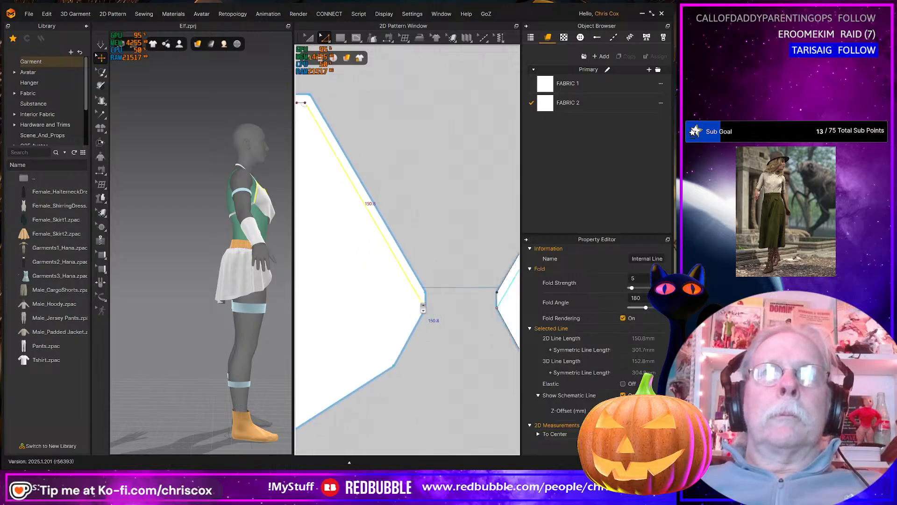
{"action": "scroll", "coordinate": [422, 313], "scroll_direction": "up", "scroll_amount": 2}
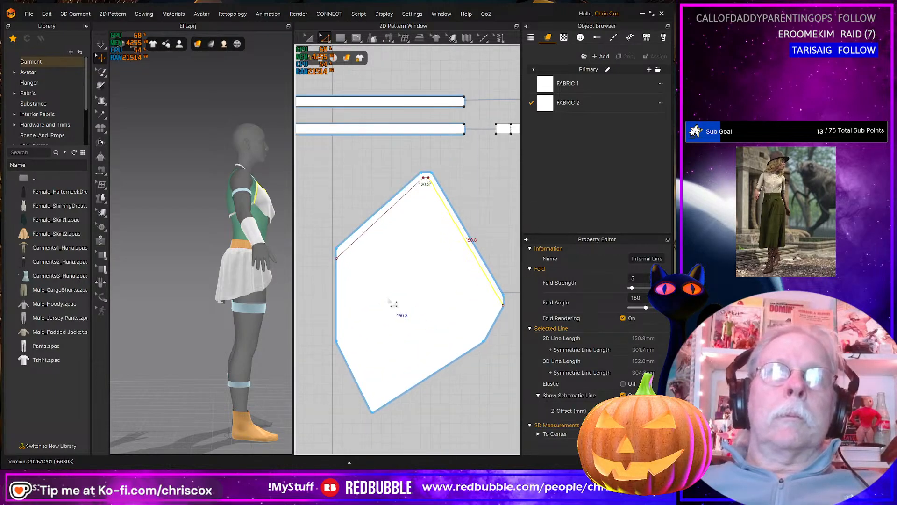
{"action": "middle_click_drag", "start_coordinate": [389, 301], "coordinate": [442, 337]}
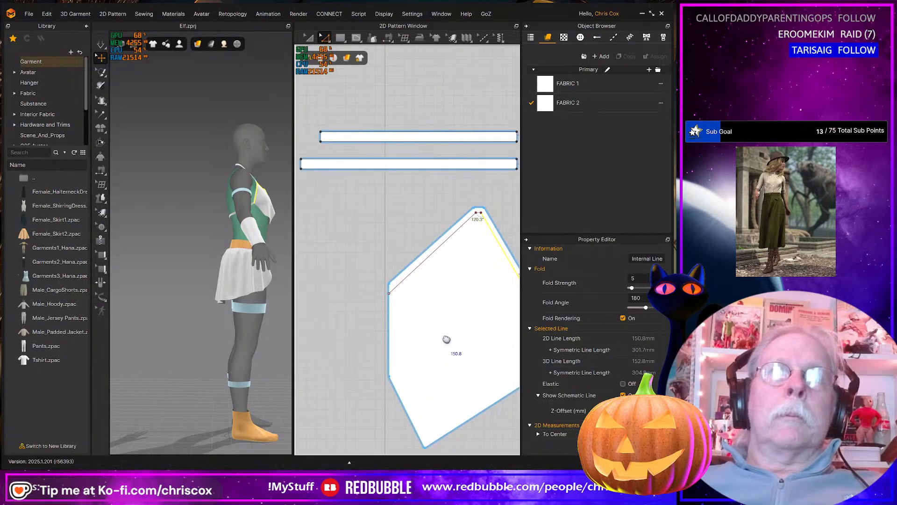
{"action": "left_click", "coordinate": [395, 295]}
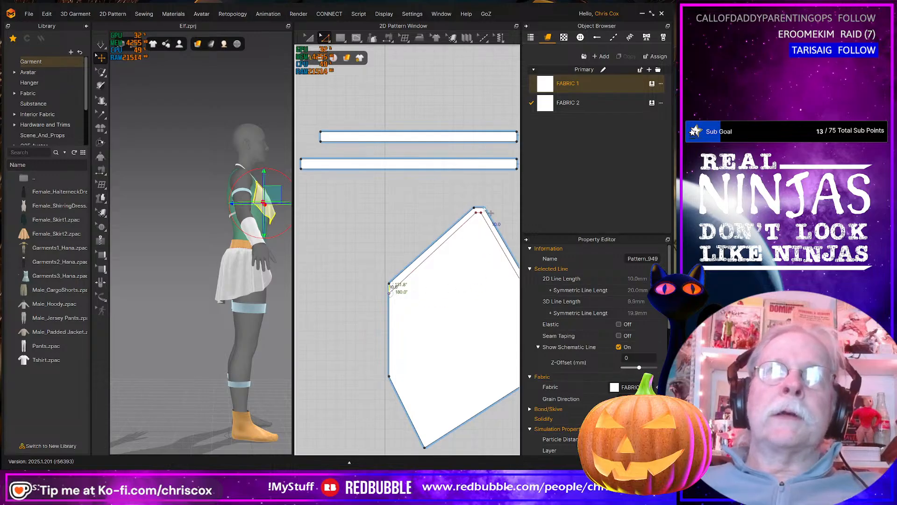
{"action": "middle_click_drag", "start_coordinate": [481, 213], "coordinate": [347, 205]}
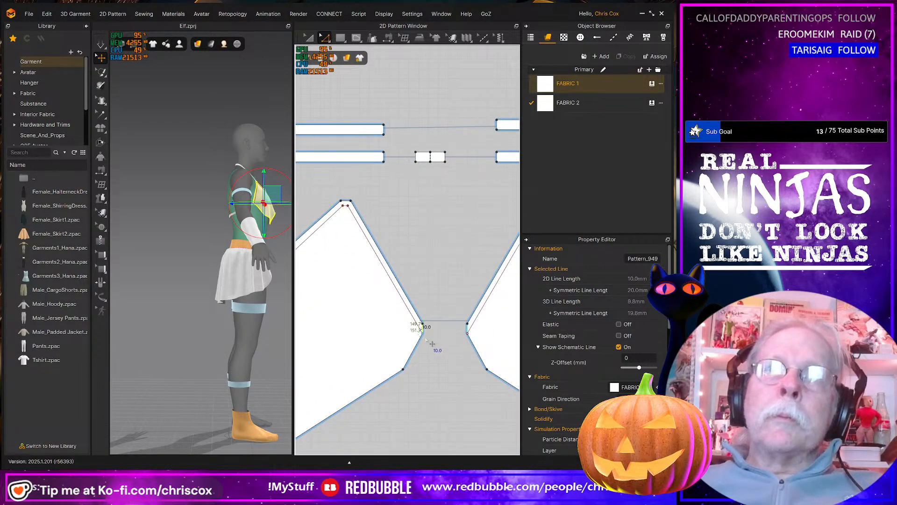
{"action": "middle_click_drag", "start_coordinate": [429, 340], "coordinate": [472, 337]}
Snap the internal line's outer end onto the lower corner of the cup's short outer edge
{"action": "scroll", "coordinate": [472, 337], "scroll_direction": "up", "scroll_amount": 10}
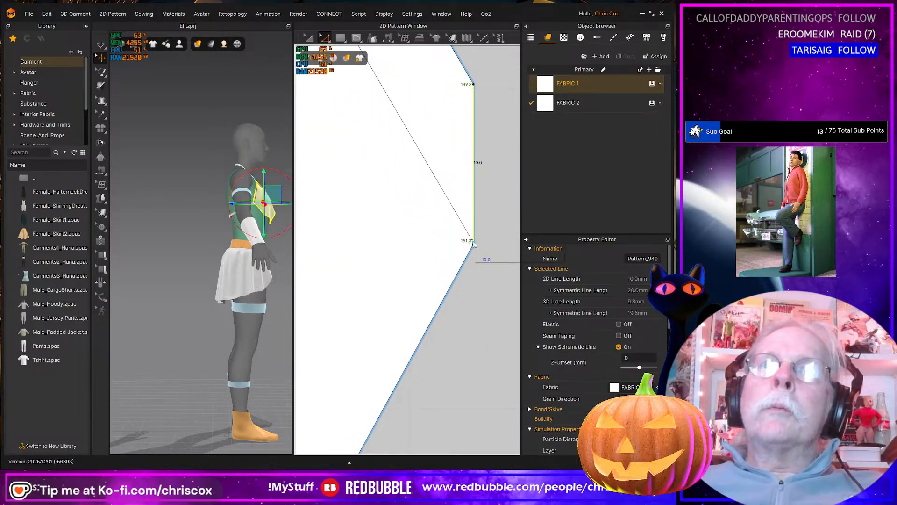
{"action": "right_click", "coordinate": [473, 243]}
{"action": "left_click", "coordinate": [482, 245]}
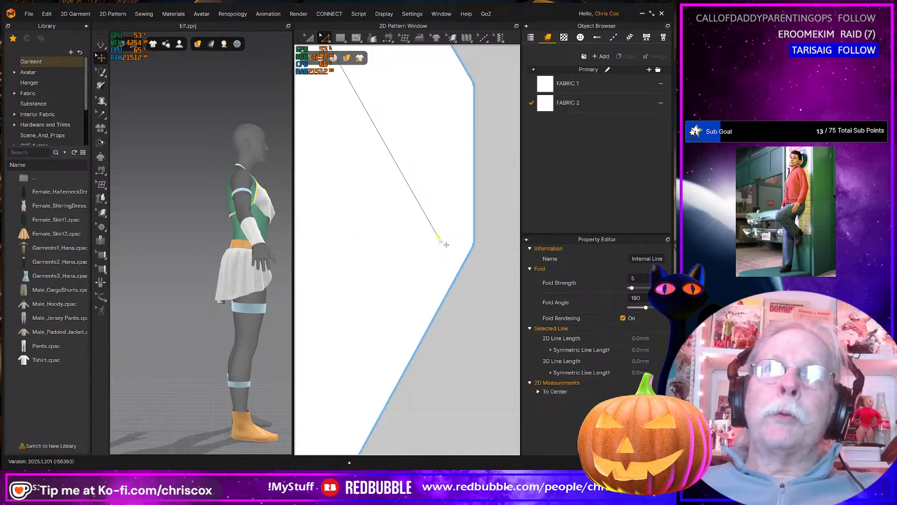
{"action": "left_click_drag", "start_coordinate": [439, 237], "coordinate": [473, 244]}
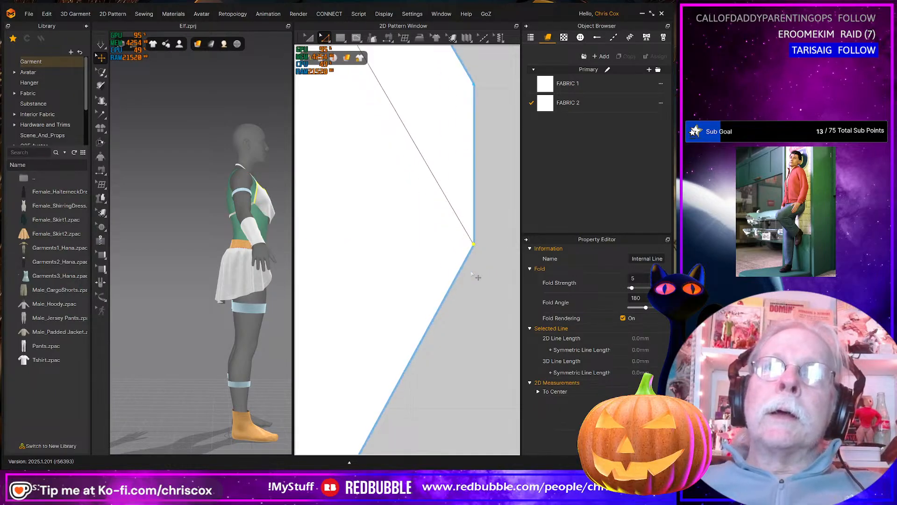
{"action": "scroll", "coordinate": [471, 279], "scroll_direction": "down", "scroll_amount": 3}
{"action": "scroll", "coordinate": [474, 285], "scroll_direction": "down", "scroll_amount": 6}
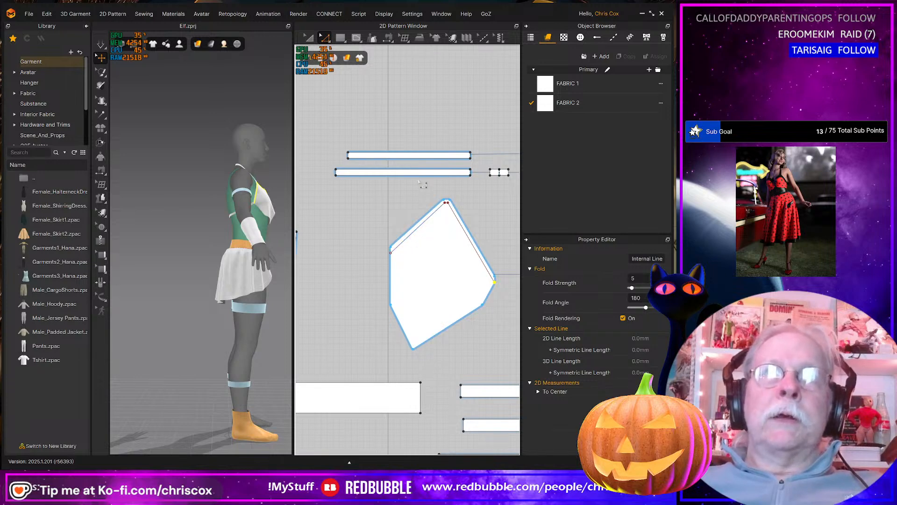
Undo the internal line's end point adjustments and its offset on the bra cup, and clear the edge selection
{"action": "left_click", "coordinate": [401, 255]}
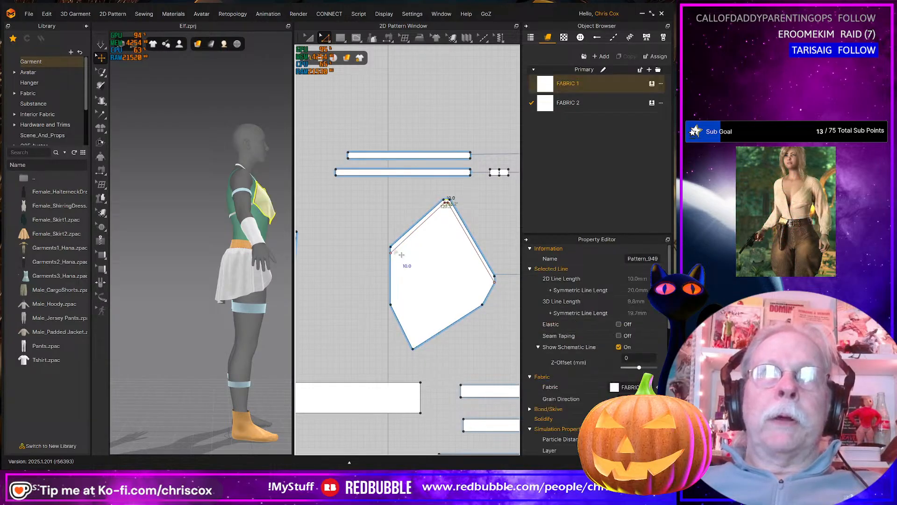
{"action": "left_click", "coordinate": [401, 255]}
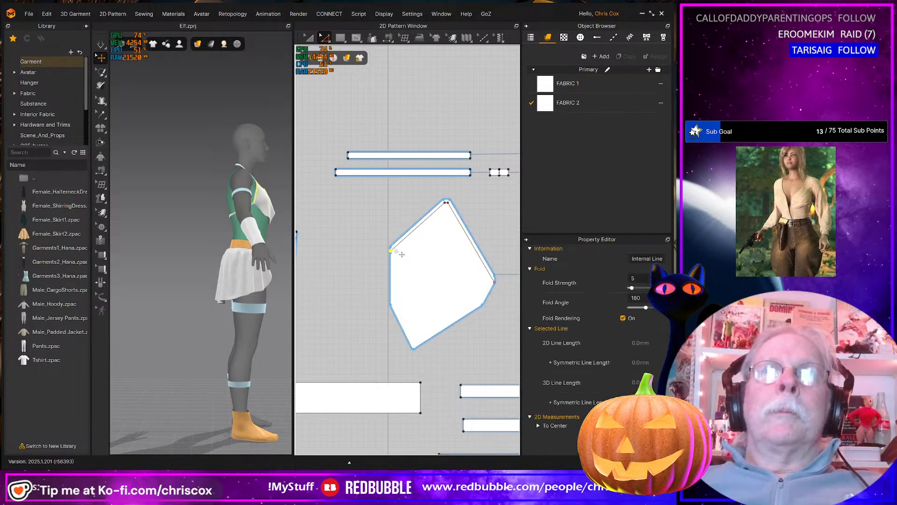
{"action": "left_click", "coordinate": [402, 255]}
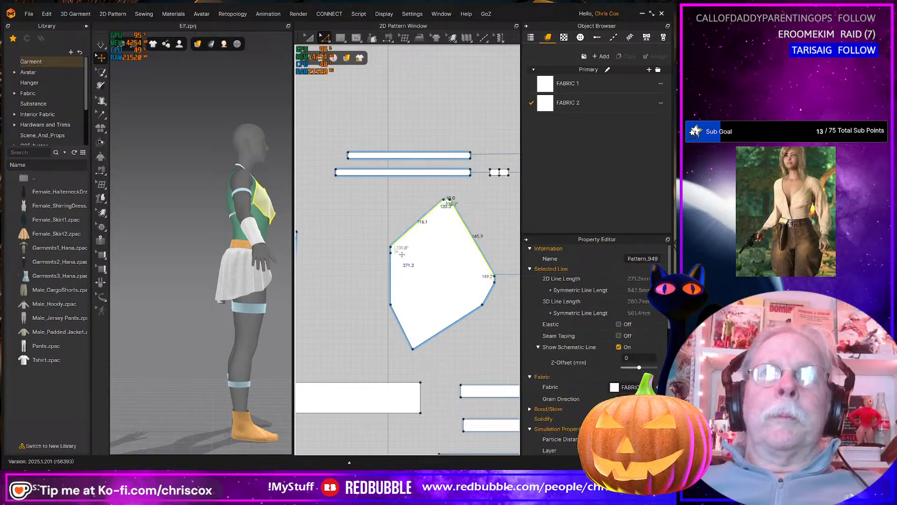
{"action": "left_click", "coordinate": [503, 335]}
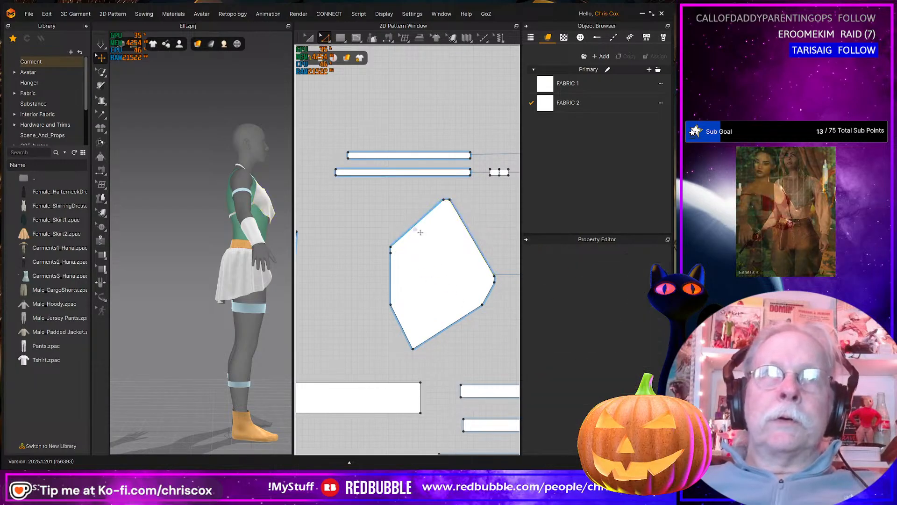
Offset the bra cup's entire outline inward by 5 mm as an internal line, including the short corner edges
{"action": "left_click", "coordinate": [415, 224]}
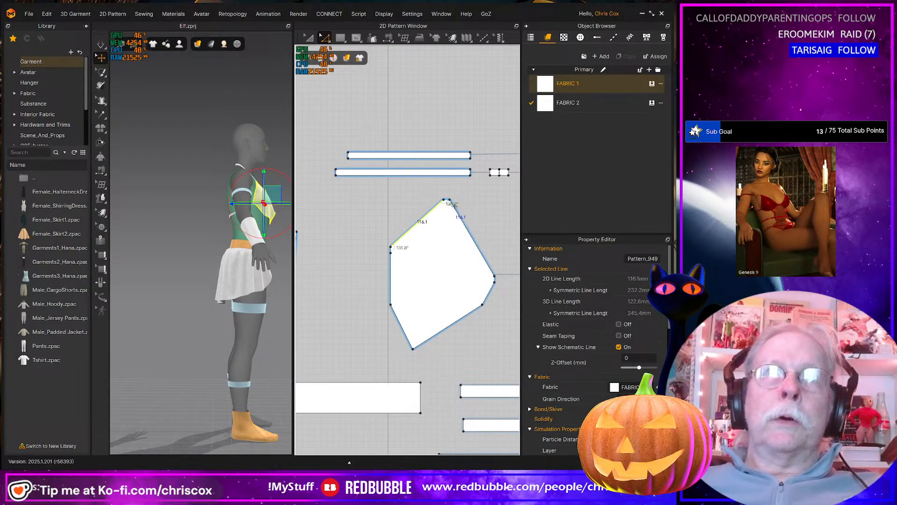
{"action": "left_click", "coordinate": [486, 256], "text": "shift"}
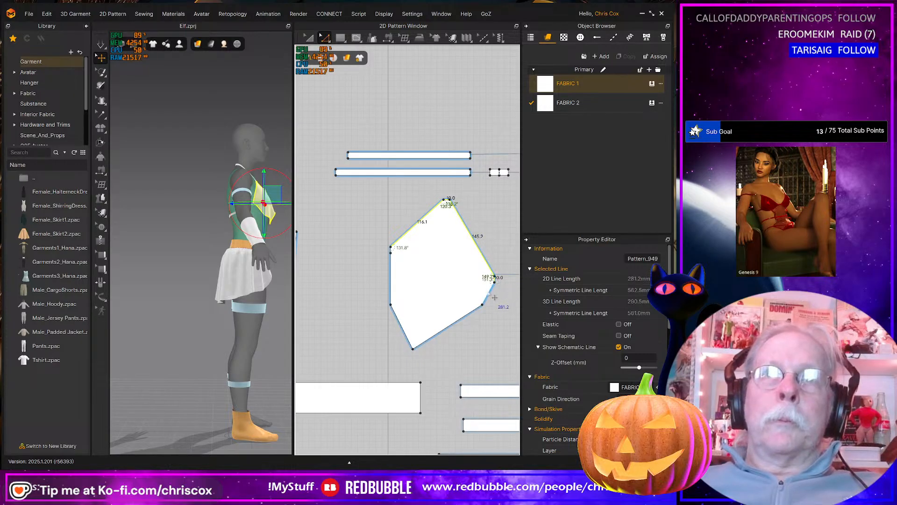
{"action": "left_click", "coordinate": [488, 294], "text": "shift"}
{"action": "left_click", "coordinate": [468, 315], "text": "shift"}
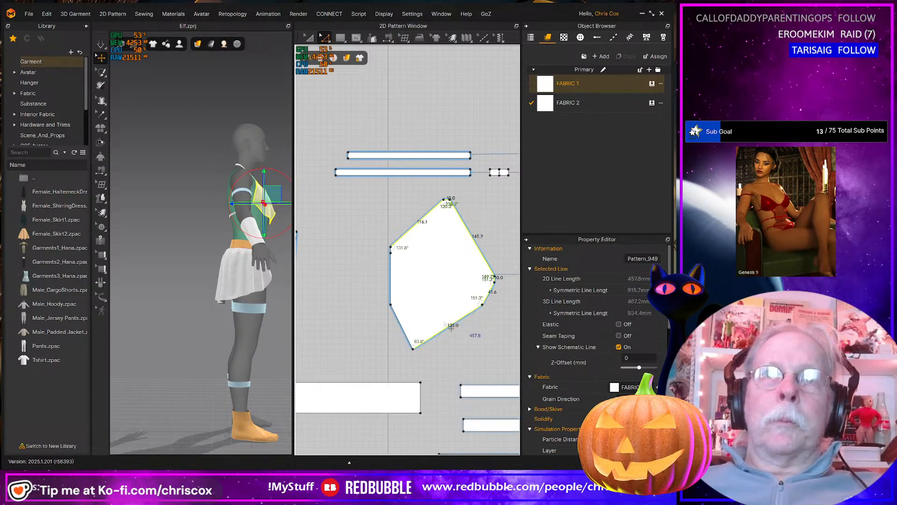
{"action": "left_click", "coordinate": [407, 335], "text": "shift"}
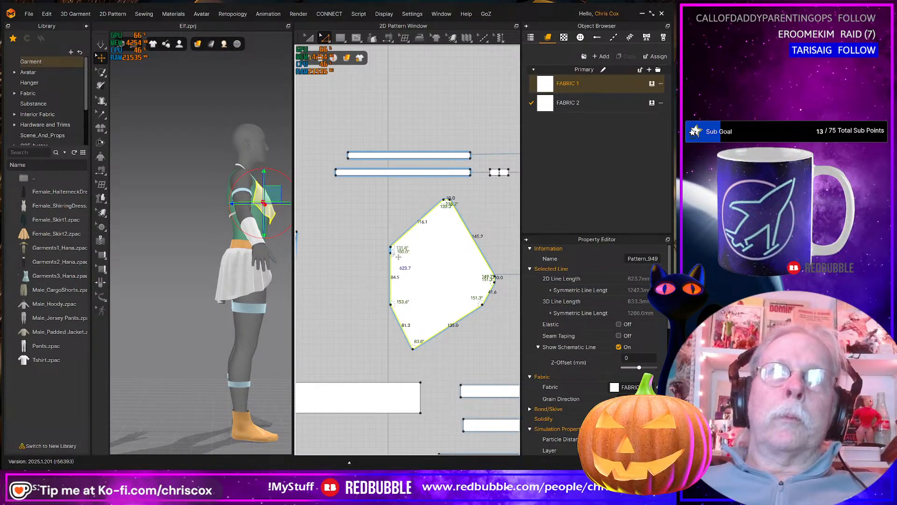
{"action": "scroll", "coordinate": [394, 260], "scroll_direction": "up", "scroll_amount": 4}
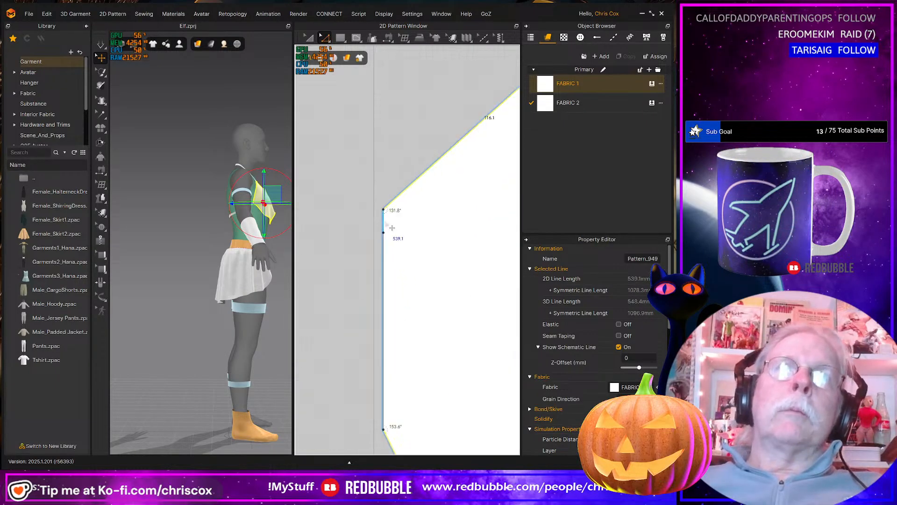
{"action": "left_click", "coordinate": [384, 226], "text": "shift"}
{"action": "left_click", "coordinate": [392, 258], "text": "shift"}
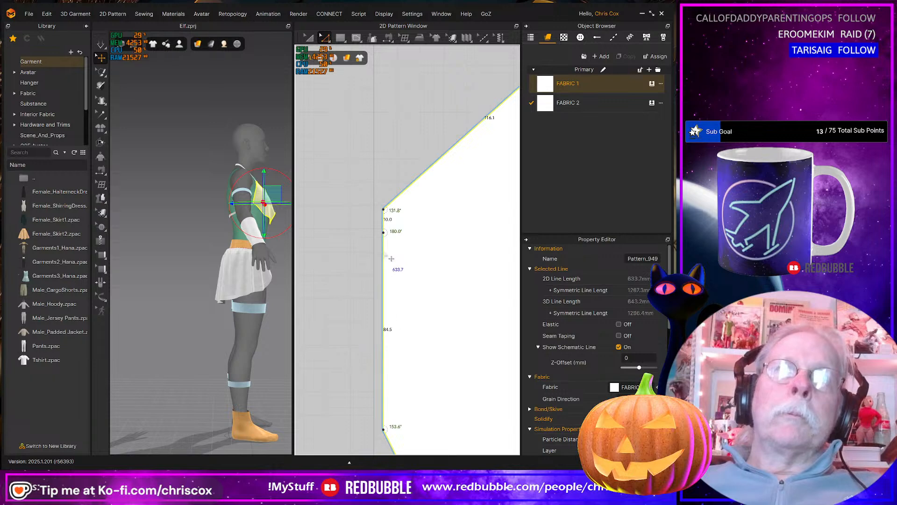
{"action": "right_click", "coordinate": [410, 187]}
{"action": "left_click", "coordinate": [444, 263]}
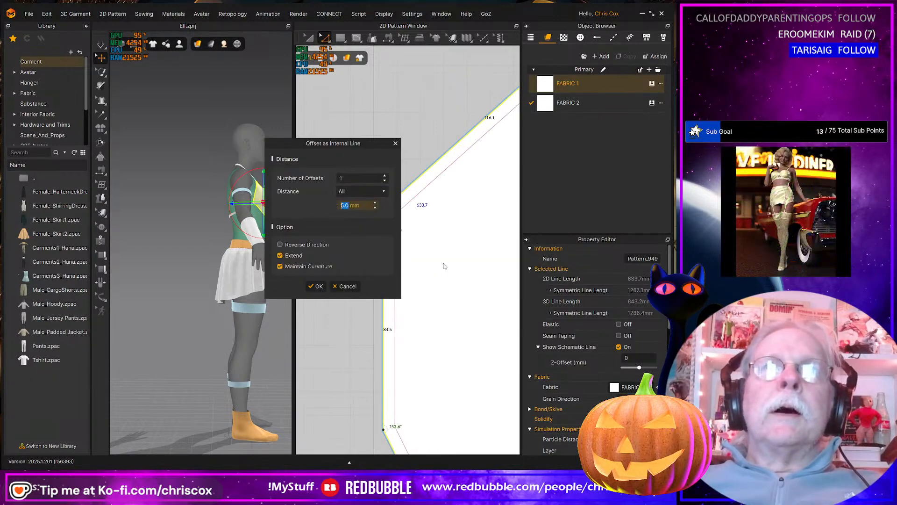
{"action": "left_click", "coordinate": [316, 286]}
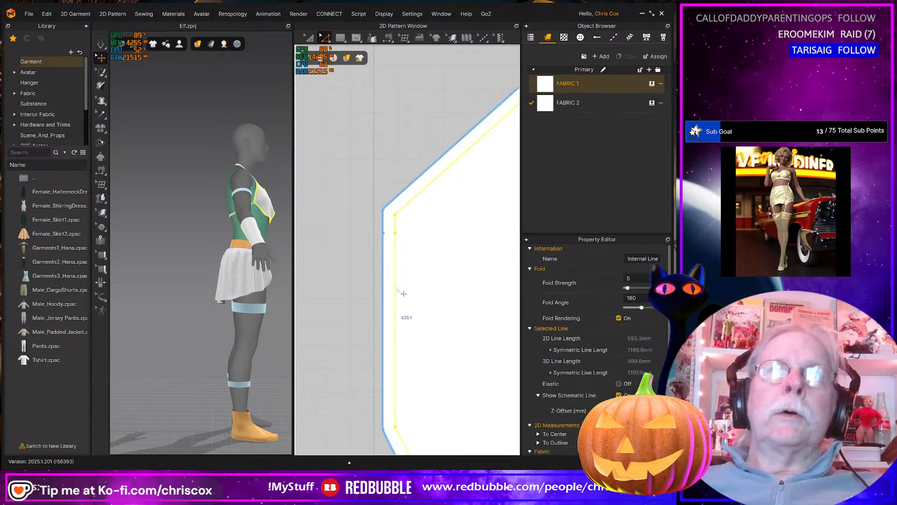
Cut and sew the bra cup along its internal line to separate the trim band from the cup
{"action": "right_click", "coordinate": [406, 206]}
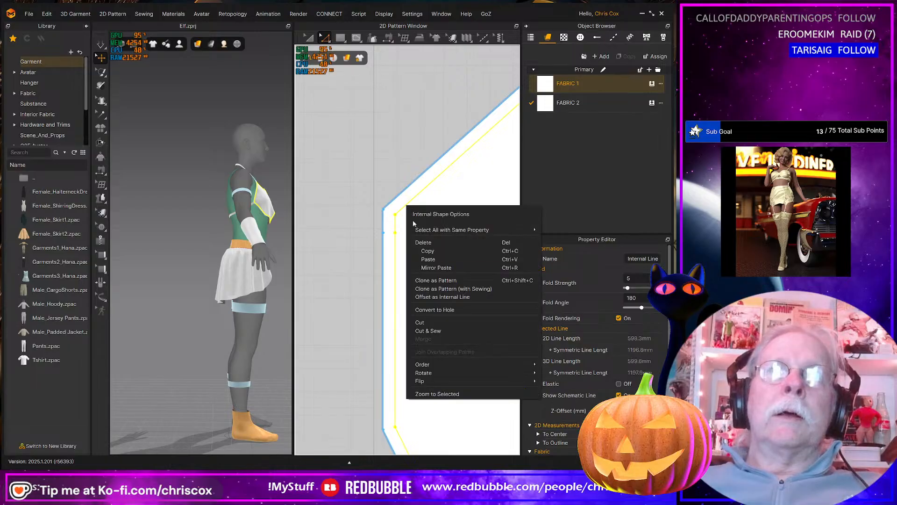
{"action": "left_click", "coordinate": [434, 332]}
{"action": "scroll", "coordinate": [438, 335], "scroll_direction": "down", "scroll_amount": 6}
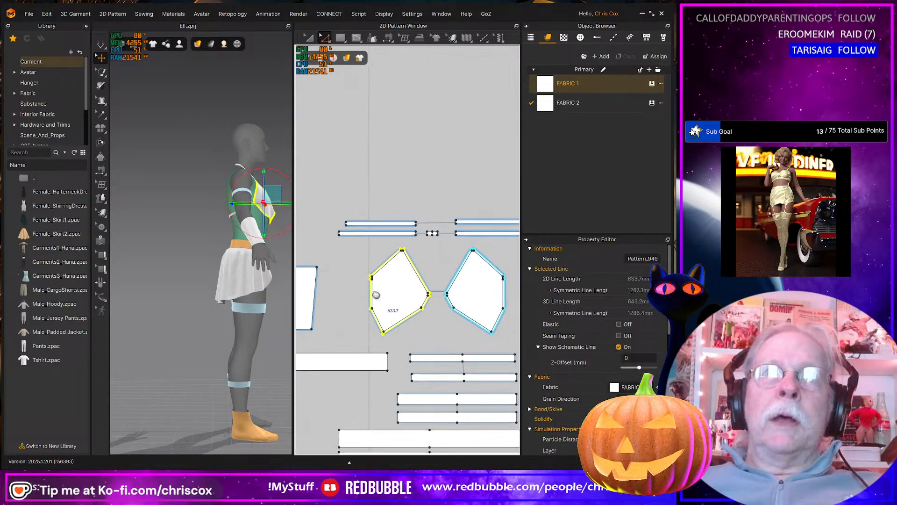
{"action": "scroll", "coordinate": [382, 305], "scroll_direction": "up", "scroll_amount": 3}
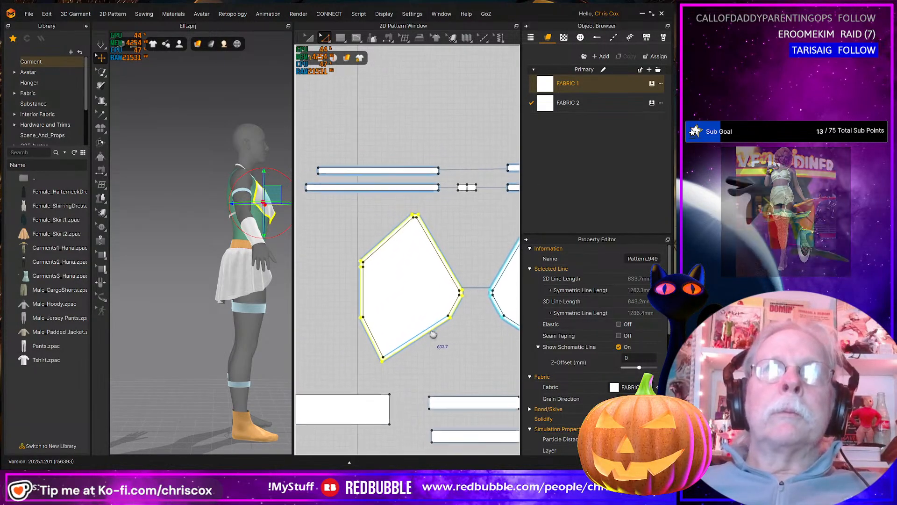
{"action": "scroll", "coordinate": [434, 346], "scroll_direction": "down", "scroll_amount": 5}
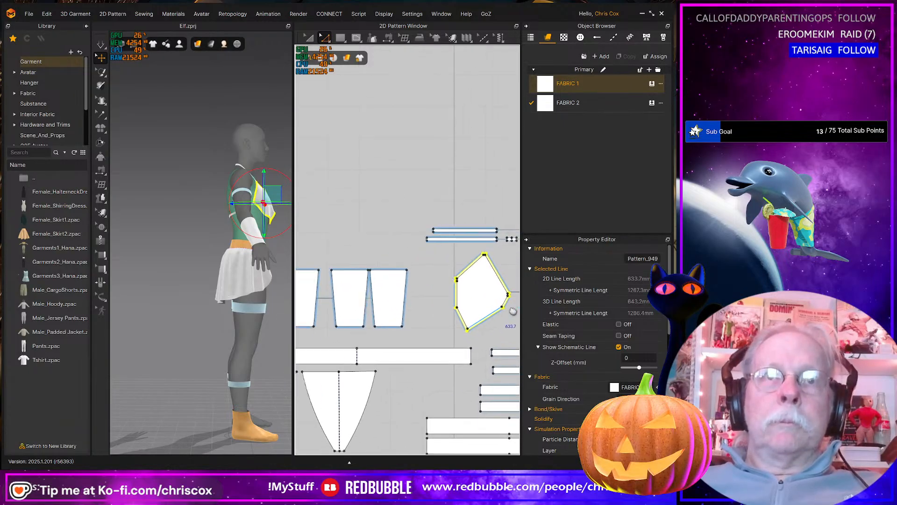
Offset the top and bottom edges of the two linked wrist cuff patterns 5 mm as internal lines
{"action": "middle_click_drag", "start_coordinate": [431, 313], "coordinate": [475, 308]}
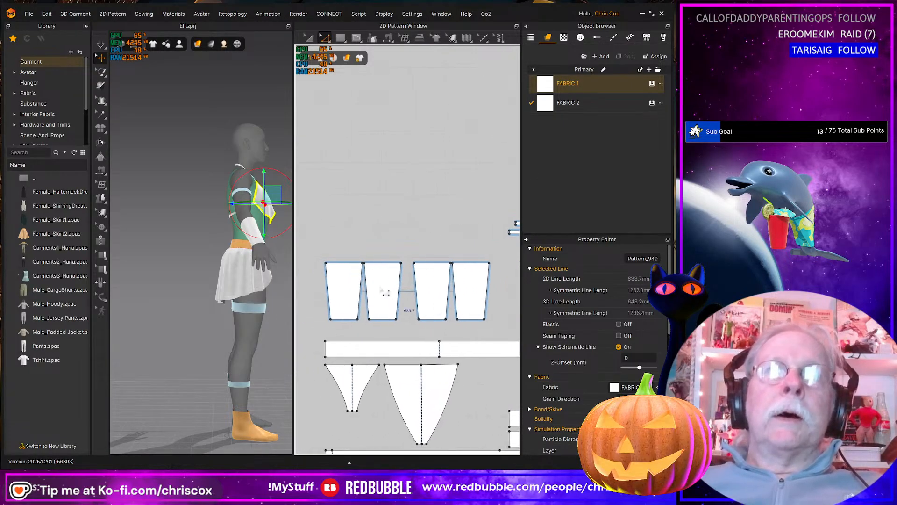
{"action": "left_click", "coordinate": [345, 319]}
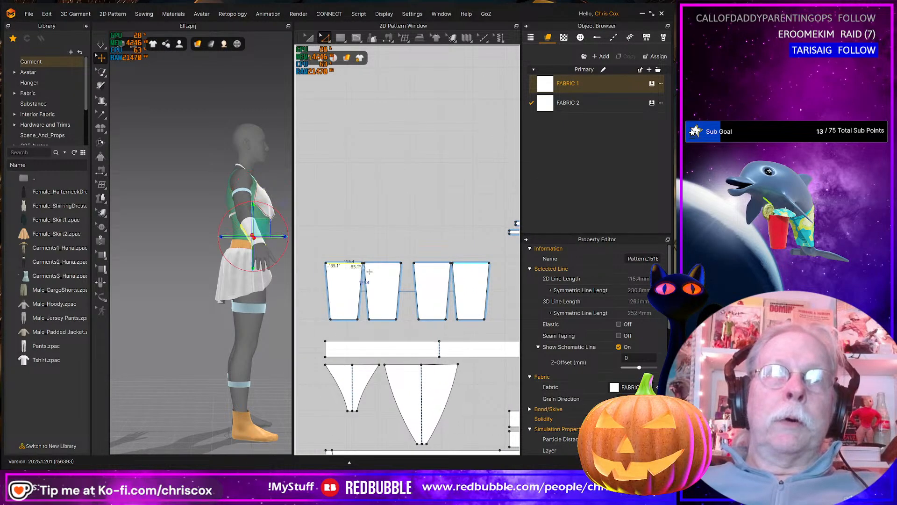
{"action": "left_click_drag", "start_coordinate": [349, 324], "coordinate": [368, 327]}
{"action": "left_click", "coordinate": [383, 320], "text": "shift"}
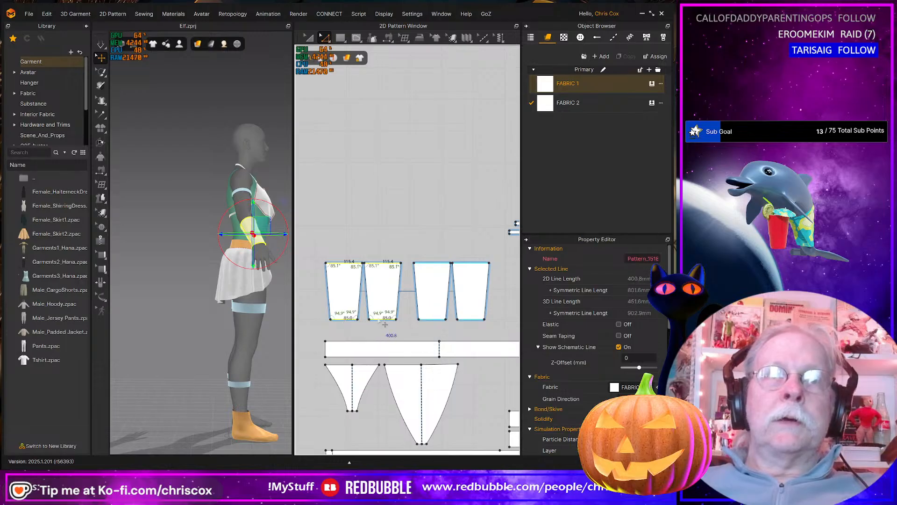
{"action": "right_click", "coordinate": [379, 318]}
{"action": "left_click", "coordinate": [415, 393]}
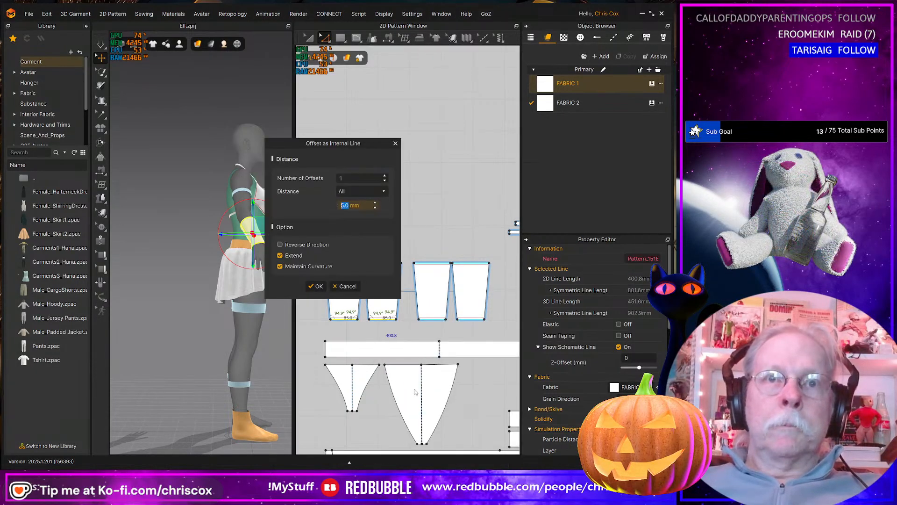
{"action": "left_click", "coordinate": [317, 286]}
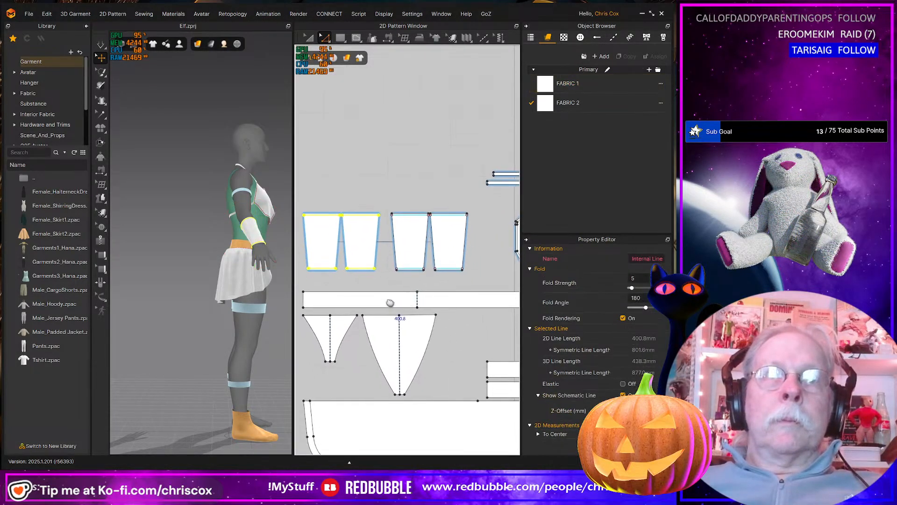
{"action": "left_click", "coordinate": [391, 297]}
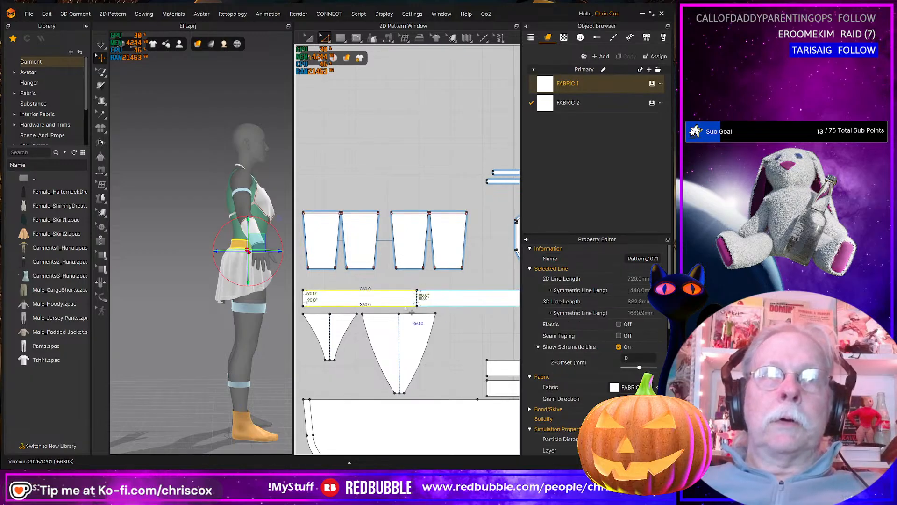
{"action": "right_click", "coordinate": [405, 307]}
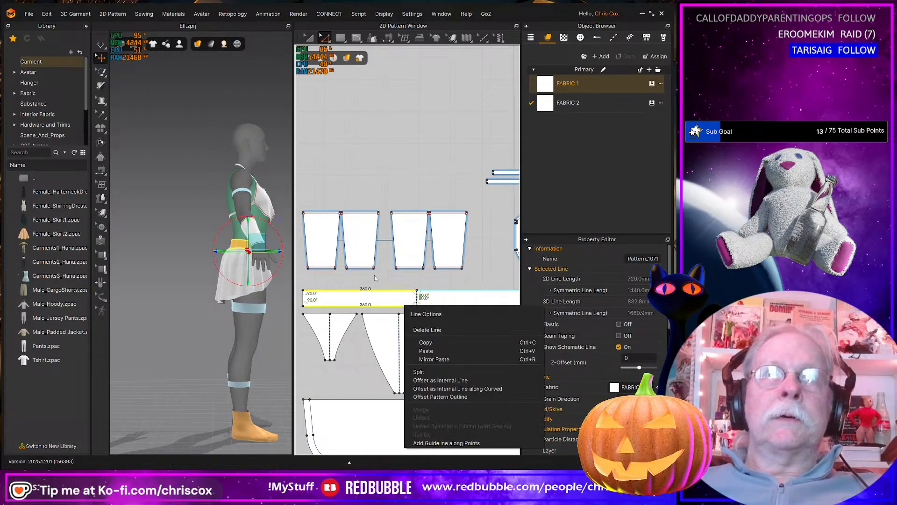
{"action": "left_click", "coordinate": [363, 269]}
{"action": "left_click", "coordinate": [344, 280]}
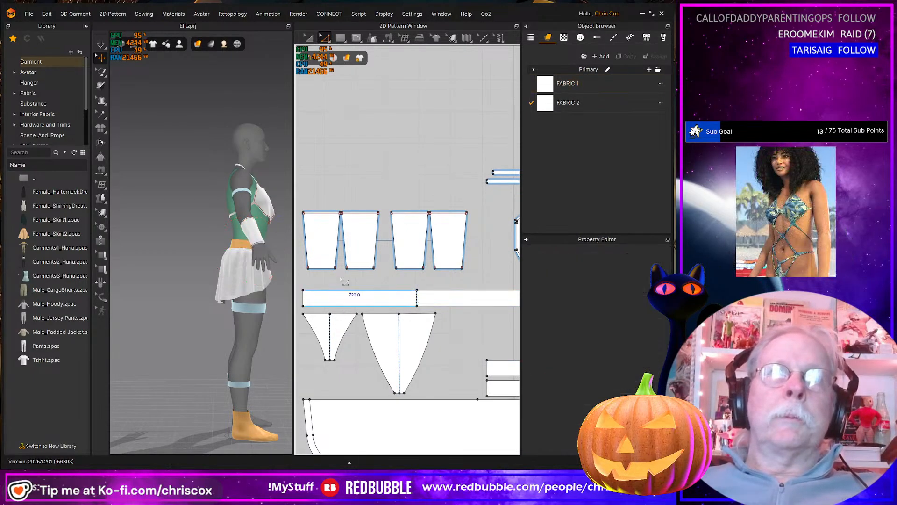
{"action": "key", "text": "ctrl+z"}
{"action": "key", "text": "ctrl+z"}
{"action": "key", "text": "ctrl+z"}
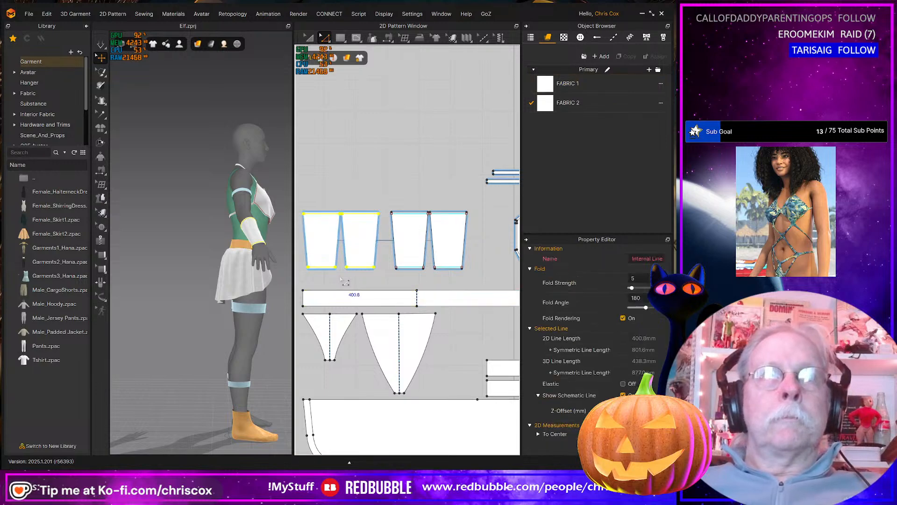
Cut and sew the wrist cuff patterns along their internal lines to form separate trim bands
{"action": "scroll", "coordinate": [345, 281], "scroll_direction": "up", "scroll_amount": 4}
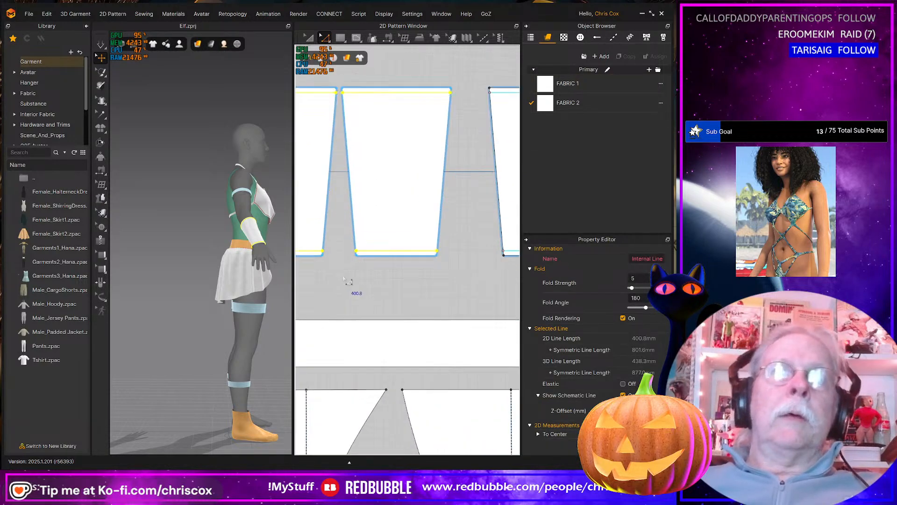
{"action": "right_click", "coordinate": [388, 253]}
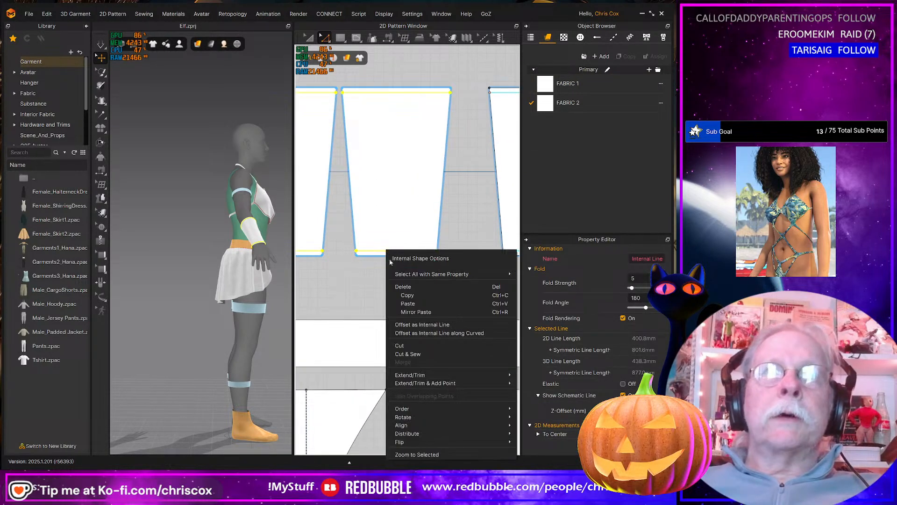
{"action": "left_click", "coordinate": [411, 354]}
{"action": "scroll", "coordinate": [416, 361], "scroll_direction": "down", "scroll_amount": 3}
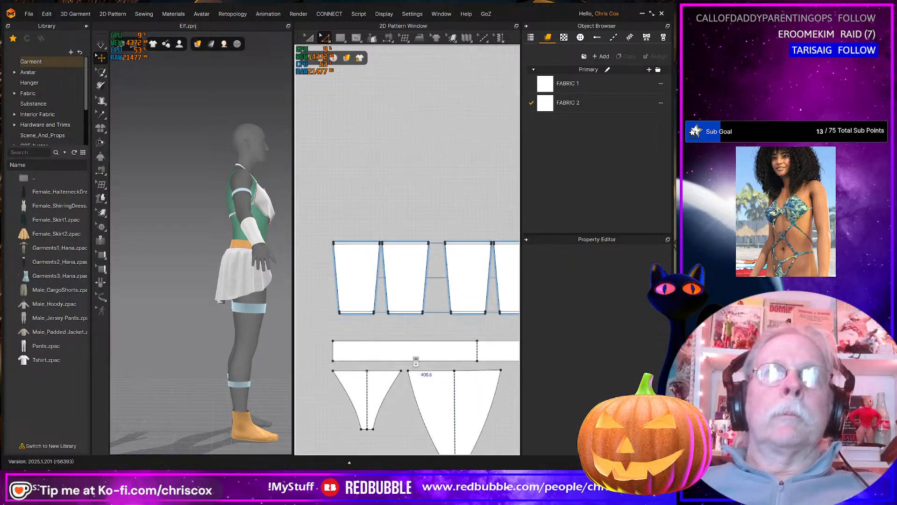
Remove the linked editing from the waistband pattern's symmetric halves
{"action": "left_click", "coordinate": [414, 344]}
{"action": "right_click_drag", "start_coordinate": [457, 354], "coordinate": [417, 337]}
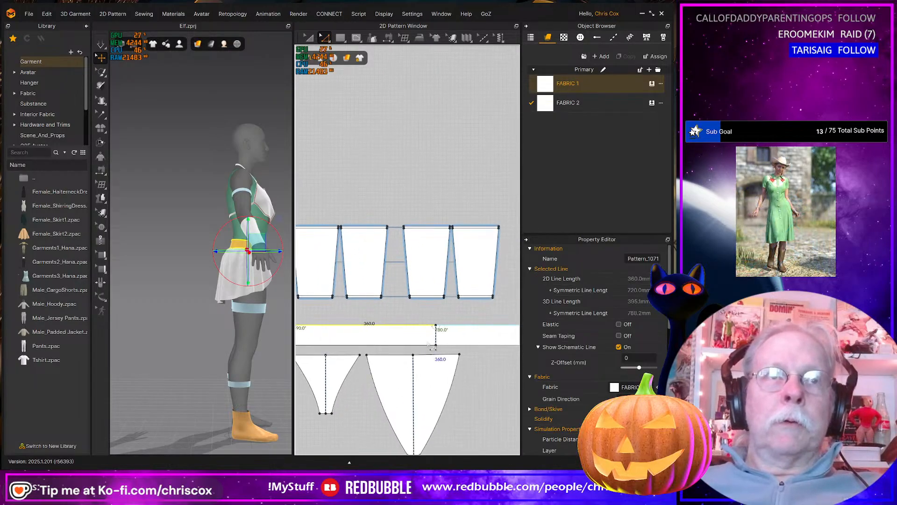
{"action": "right_click", "coordinate": [419, 332]}
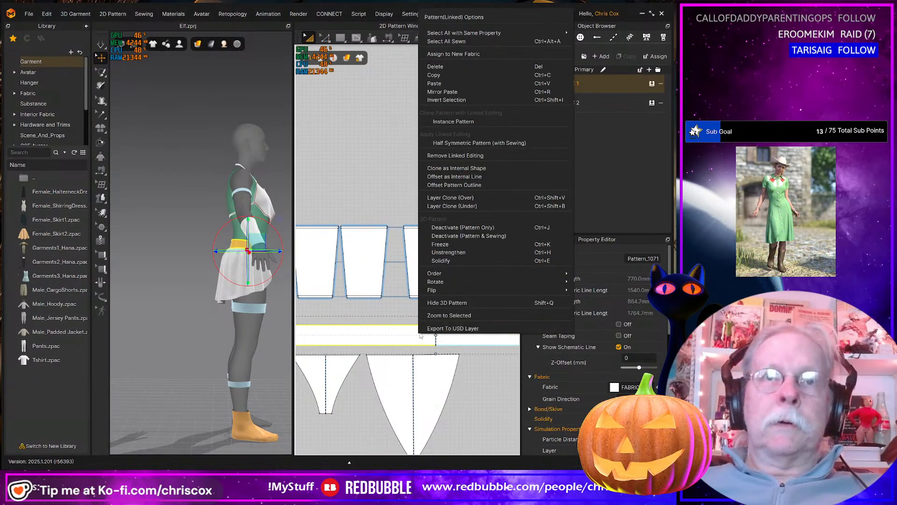
{"action": "left_click", "coordinate": [453, 168]}
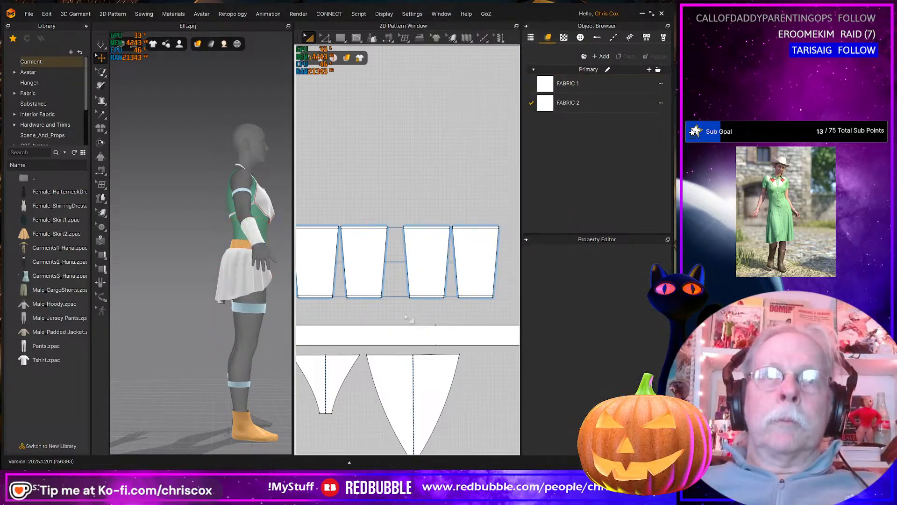
Offset the waistband's full upper and lower edges 5 mm as internal lines, and cut and sew along them
{"action": "left_click", "coordinate": [408, 325]}
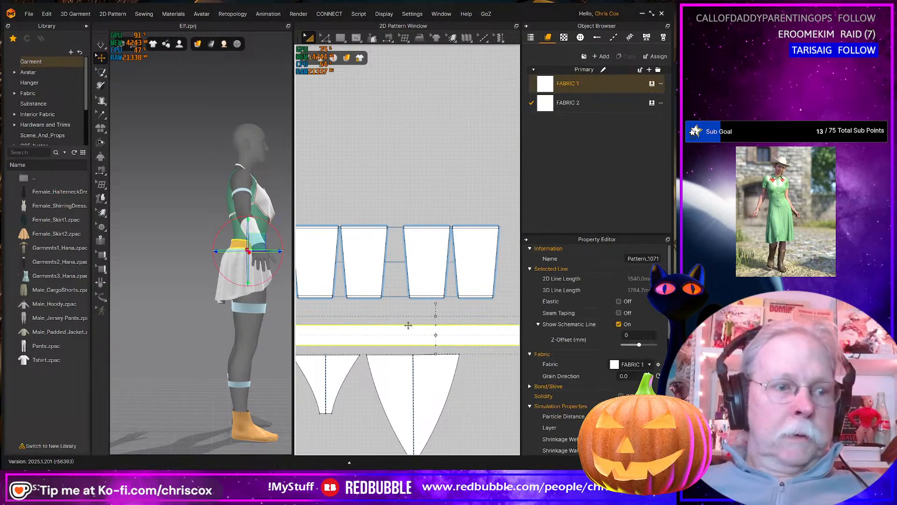
{"action": "key", "text": "z"}
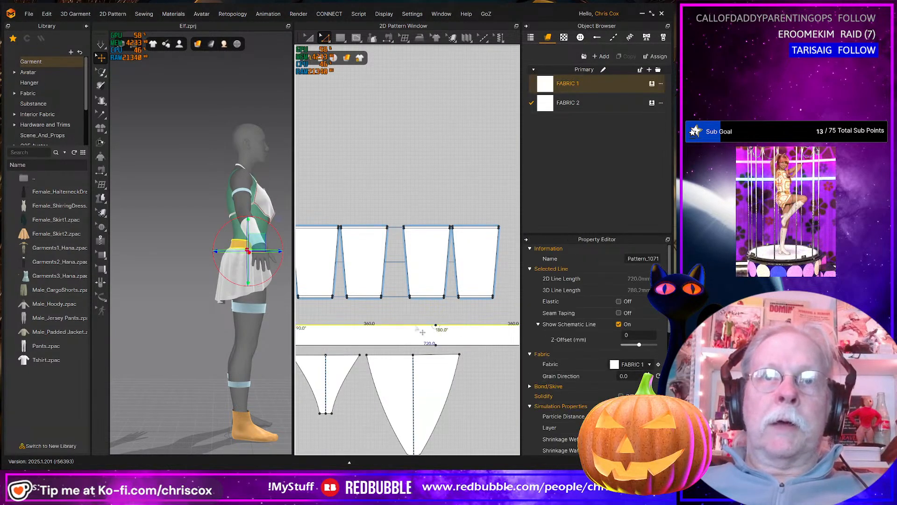
{"action": "left_click", "coordinate": [420, 345], "text": "shift"}
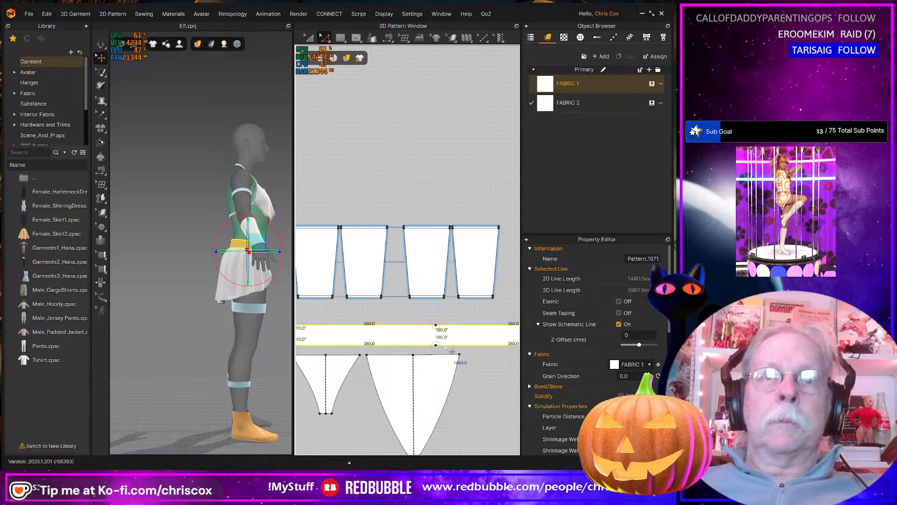
{"action": "right_click", "coordinate": [452, 351]}
{"action": "left_click", "coordinate": [489, 420]}
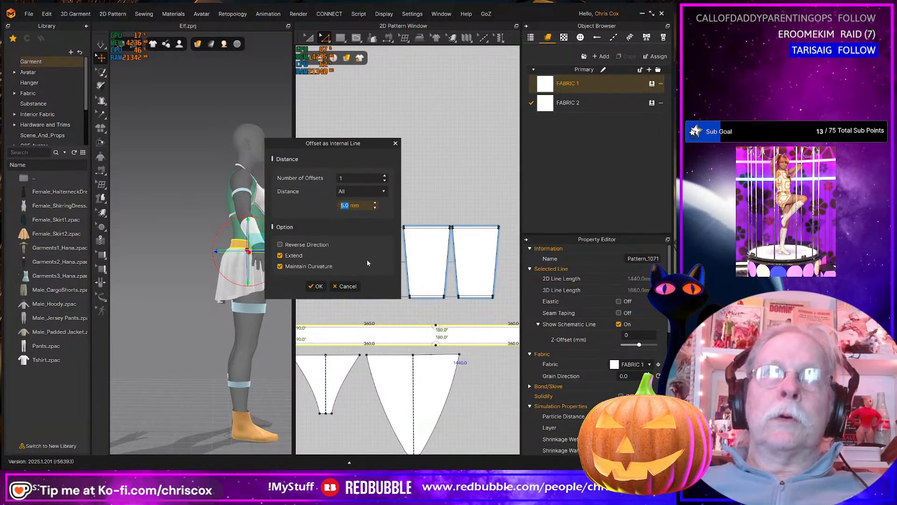
{"action": "left_click", "coordinate": [317, 285]}
{"action": "scroll", "coordinate": [420, 317], "scroll_direction": "up", "scroll_amount": 3}
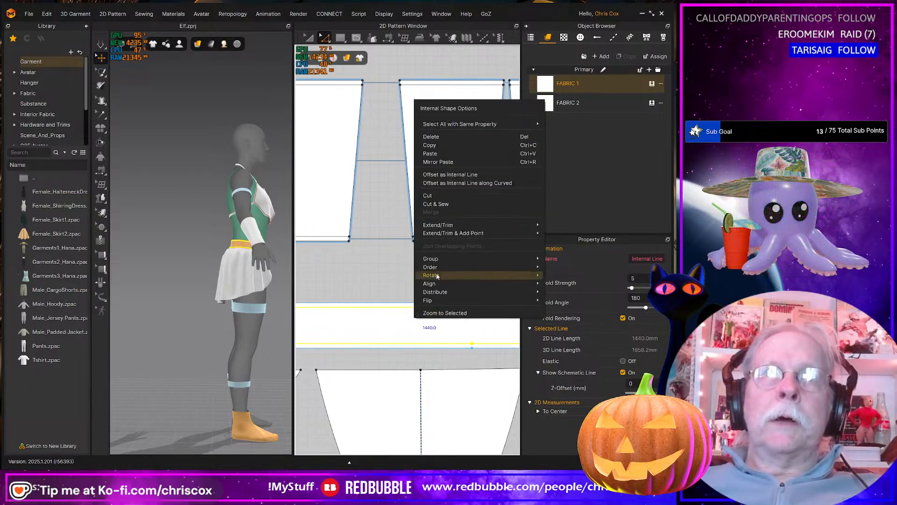
{"action": "left_click", "coordinate": [440, 204]}
Offset the full top and bottom edges of the upper-arm, ankle and thigh band patterns as internal lines
{"action": "scroll", "coordinate": [447, 358], "scroll_direction": "down", "scroll_amount": 2}
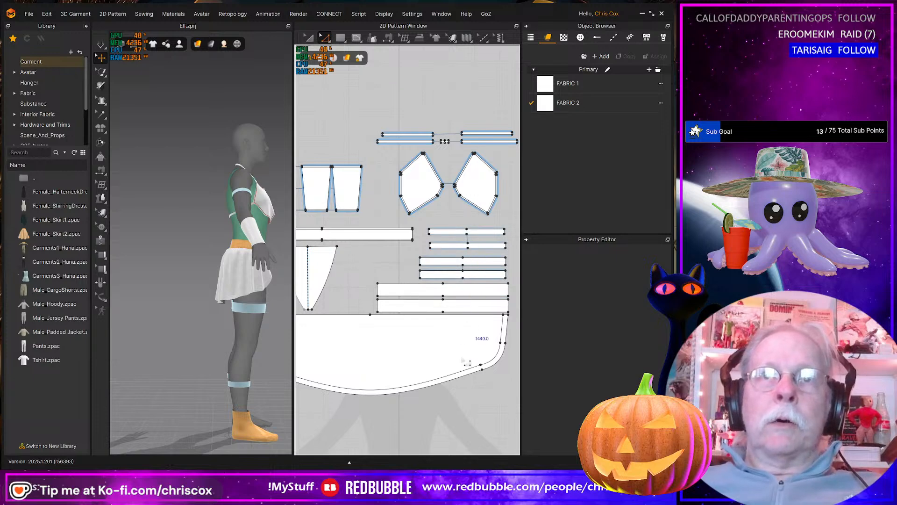
{"action": "scroll", "coordinate": [453, 323], "scroll_direction": "up", "scroll_amount": 2}
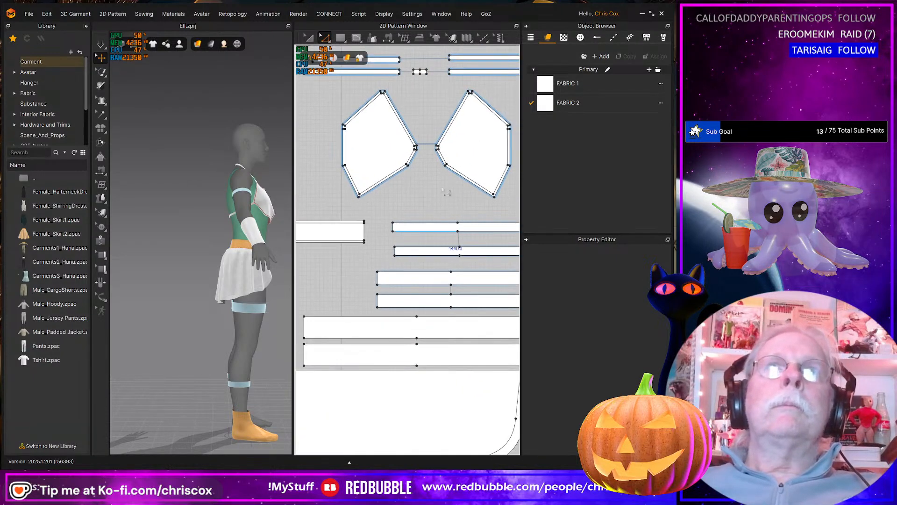
{"action": "left_click", "coordinate": [451, 227]}
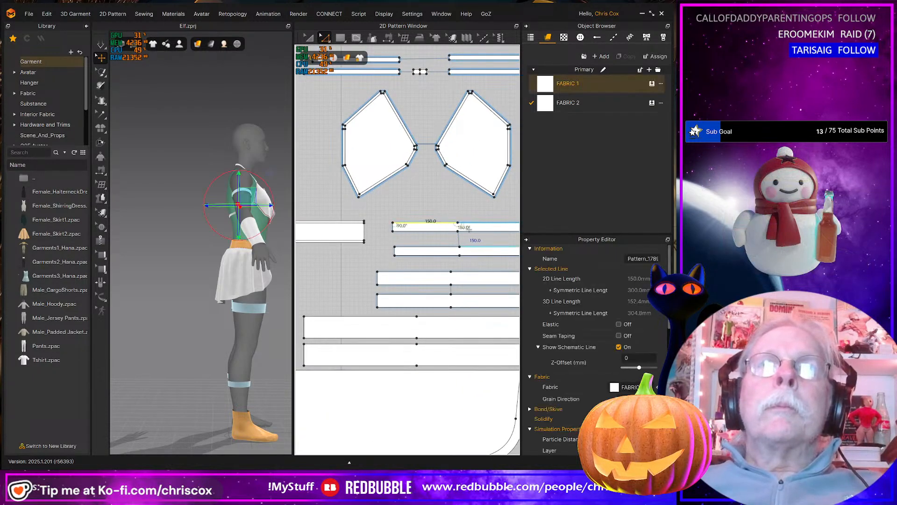
{"action": "left_click", "coordinate": [470, 224], "text": "shift"}
{"action": "left_click", "coordinate": [468, 231], "text": "shift"}
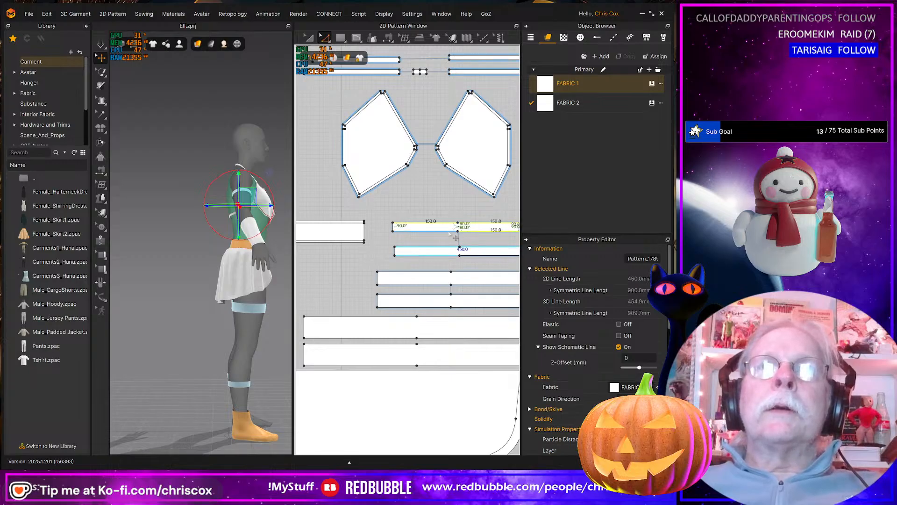
{"action": "left_click", "coordinate": [442, 268]}
{"action": "left_click", "coordinate": [470, 275], "text": "shift"}
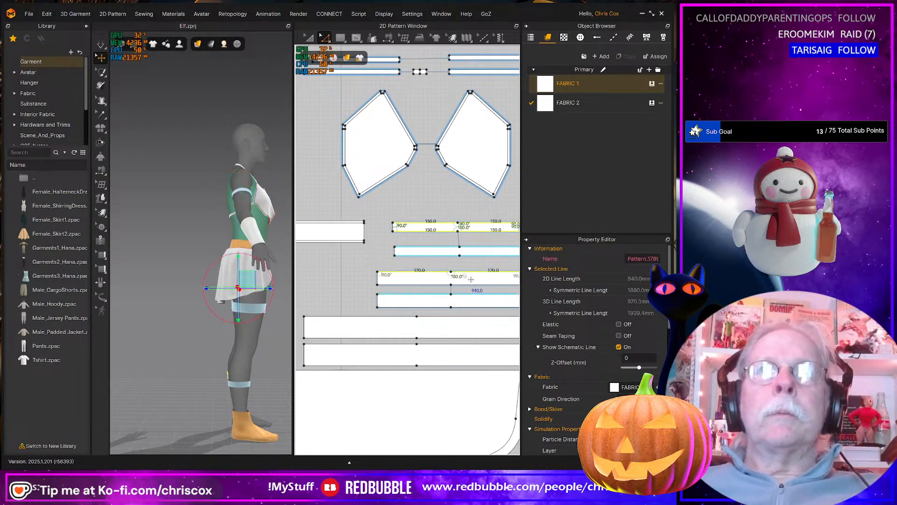
{"action": "left_click", "coordinate": [390, 323]}
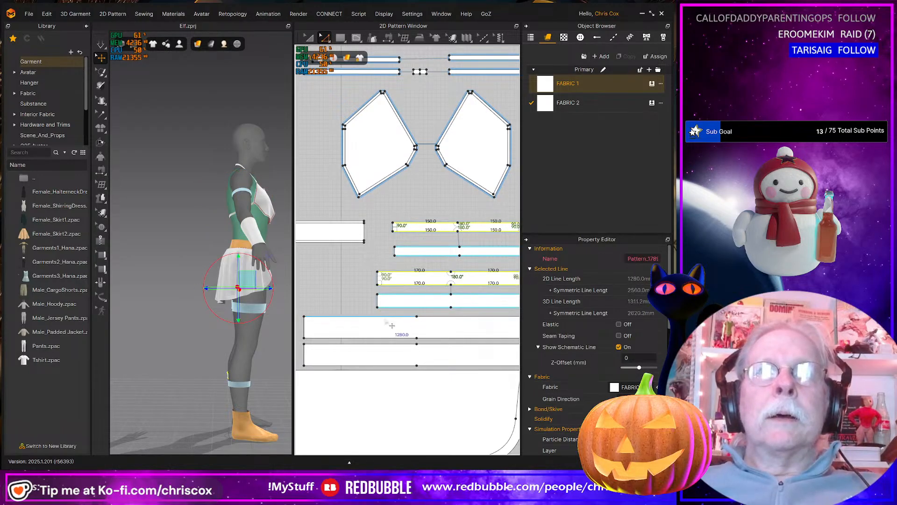
{"action": "left_click", "coordinate": [383, 318], "text": "shift"}
{"action": "left_click", "coordinate": [385, 338], "text": "shift"}
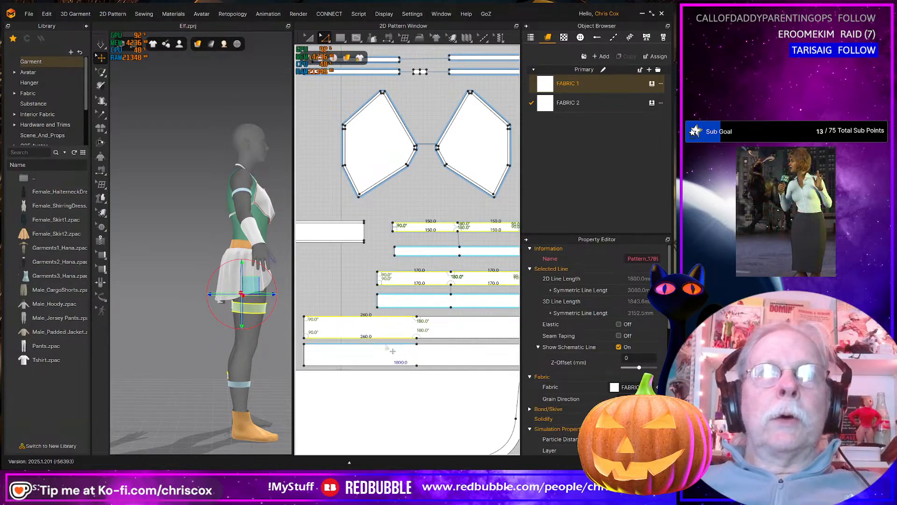
{"action": "left_click", "coordinate": [386, 346], "text": "shift"}
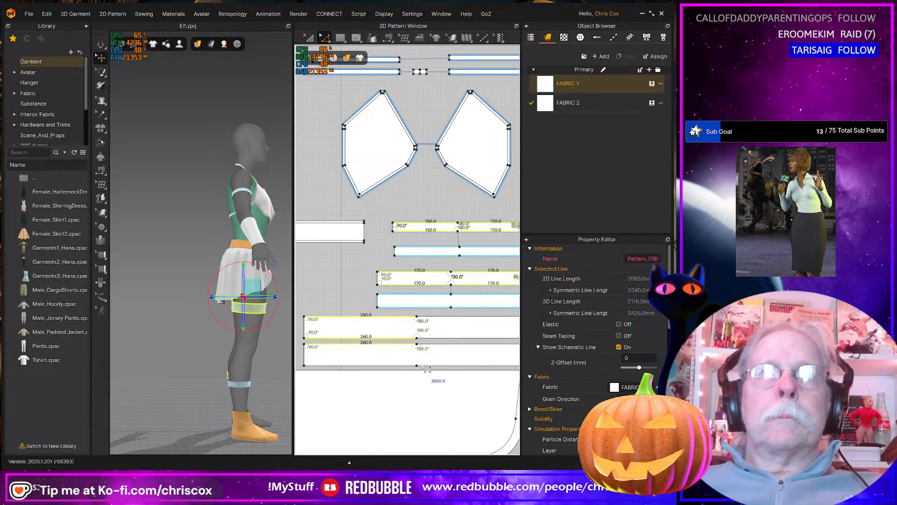
{"action": "left_click", "coordinate": [405, 367], "text": "shift"}
{"action": "left_click", "coordinate": [437, 366], "text": "shift"}
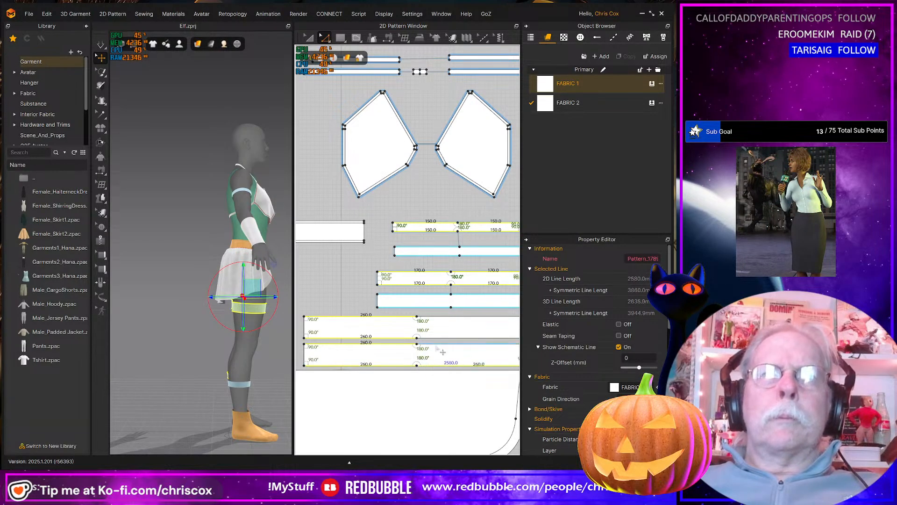
{"action": "left_click", "coordinate": [441, 346], "text": "shift"}
{"action": "left_click", "coordinate": [442, 337], "text": "shift"}
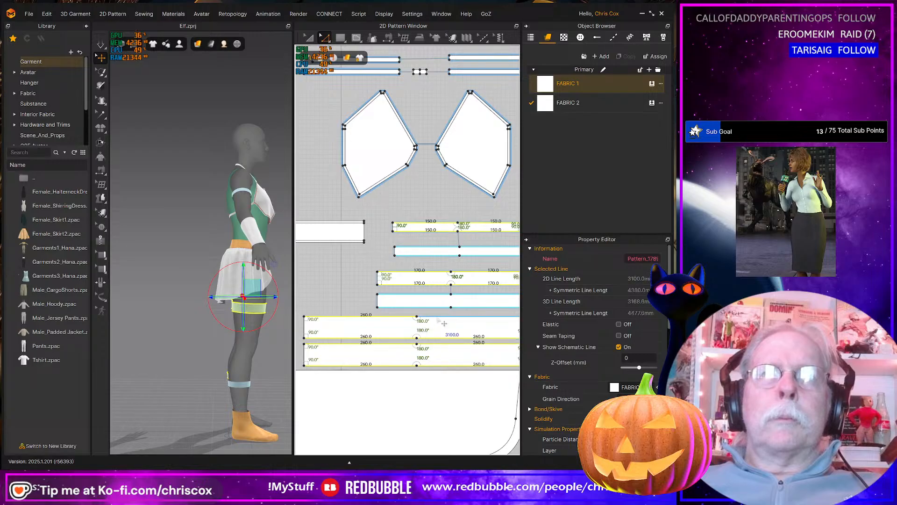
{"action": "right_click", "coordinate": [443, 324]}
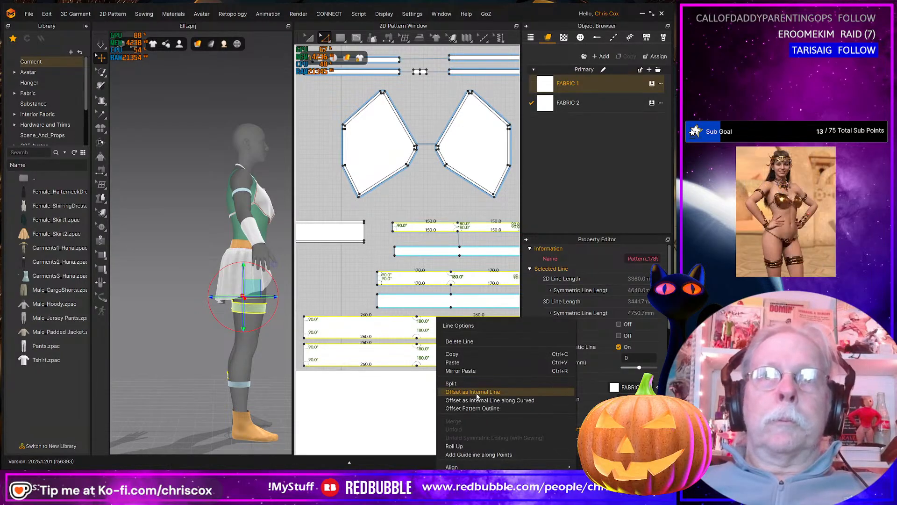
{"action": "left_click", "coordinate": [467, 392]}
{"action": "left_click", "coordinate": [317, 286]}
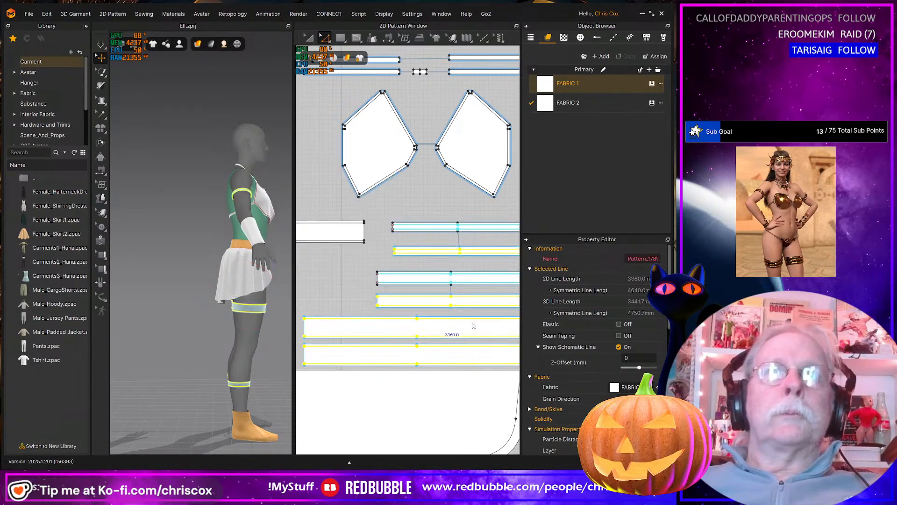
Cut and sew the upper-arm, ankle and thigh bands along their internal lines to form separate trim strips
{"action": "scroll", "coordinate": [481, 333], "scroll_direction": "up", "scroll_amount": 3}
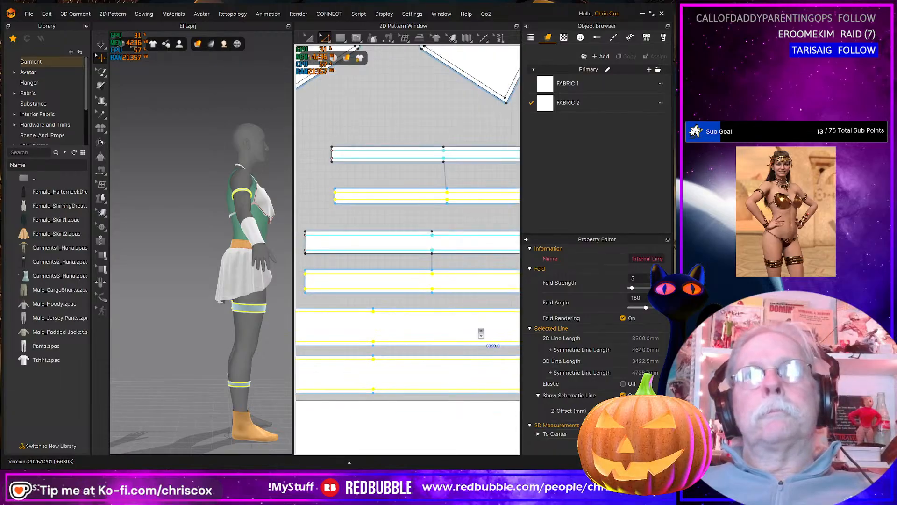
{"action": "right_click", "coordinate": [434, 311]}
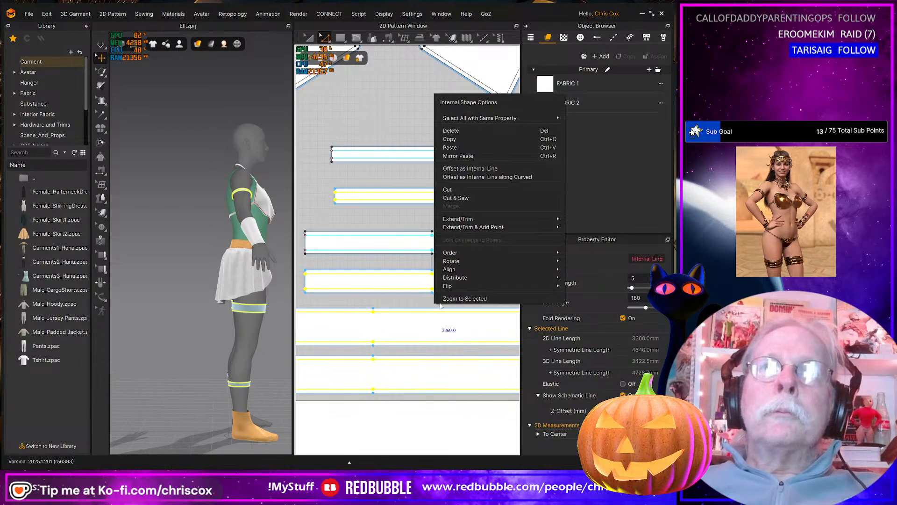
{"action": "left_click", "coordinate": [465, 198]}
{"action": "scroll", "coordinate": [454, 313], "scroll_direction": "down", "scroll_amount": 5}
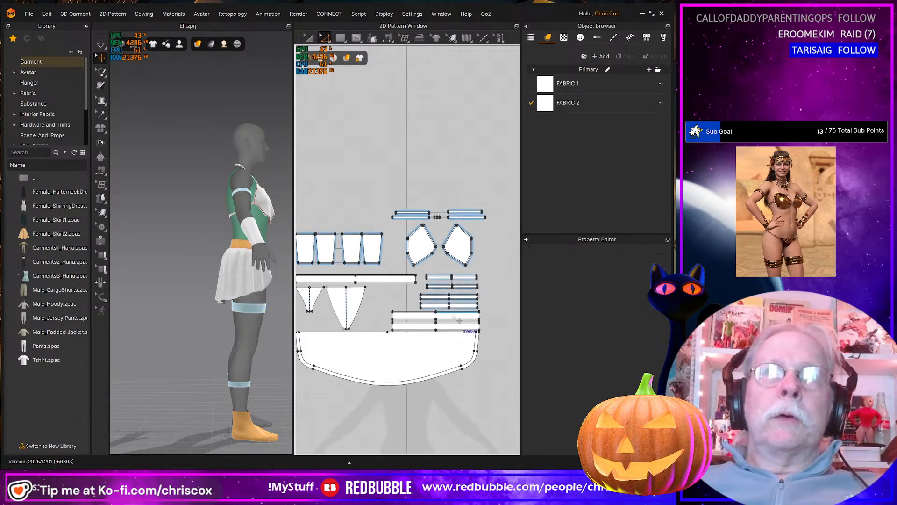
Examine the outfit on the avatar and the 2D pattern layout, down to the boot and sole patterns
{"action": "right_click_drag", "start_coordinate": [270, 330], "coordinate": [169, 308]}
{"action": "middle_click_drag", "start_coordinate": [384, 309], "coordinate": [513, 290]}
{"action": "middle_click_drag", "start_coordinate": [417, 302], "coordinate": [328, 296]}
{"action": "scroll", "coordinate": [393, 313], "scroll_direction": "down", "scroll_amount": 5}
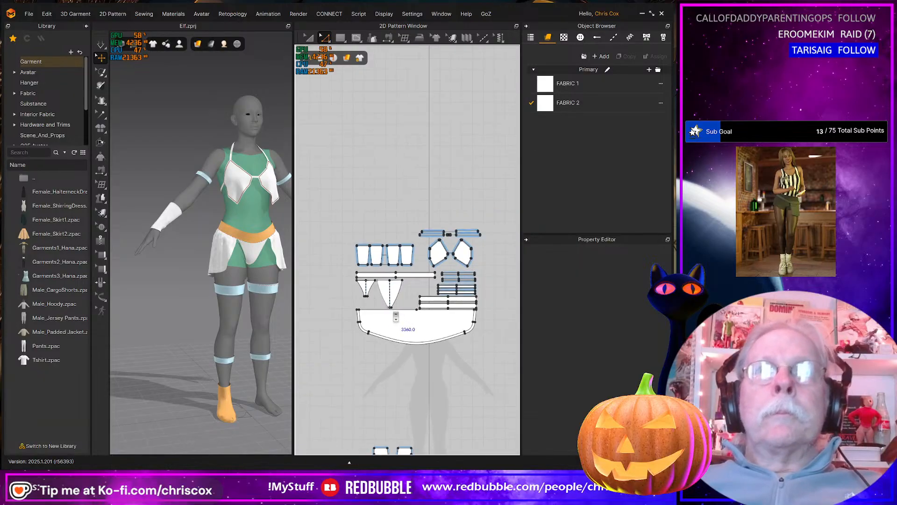
{"action": "scroll", "coordinate": [395, 313], "scroll_direction": "up", "scroll_amount": 3}
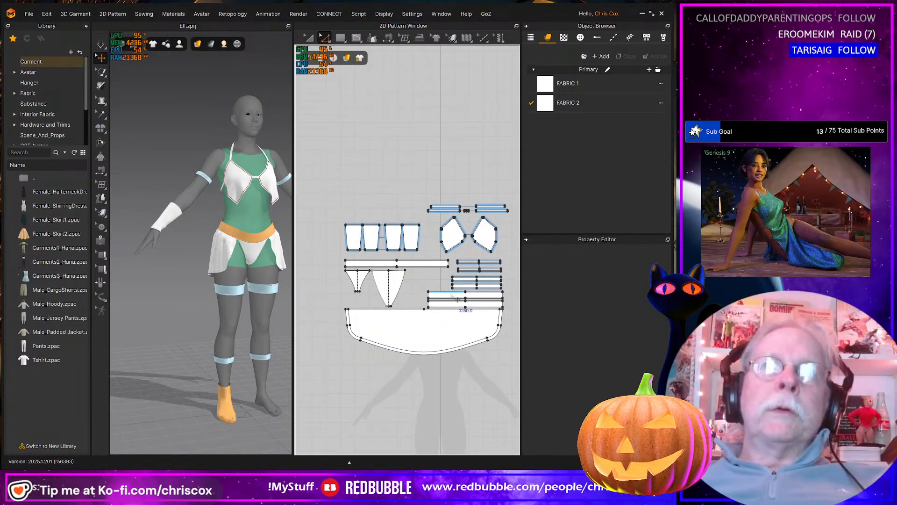
{"action": "middle_click_drag", "start_coordinate": [463, 407], "coordinate": [442, 248]}
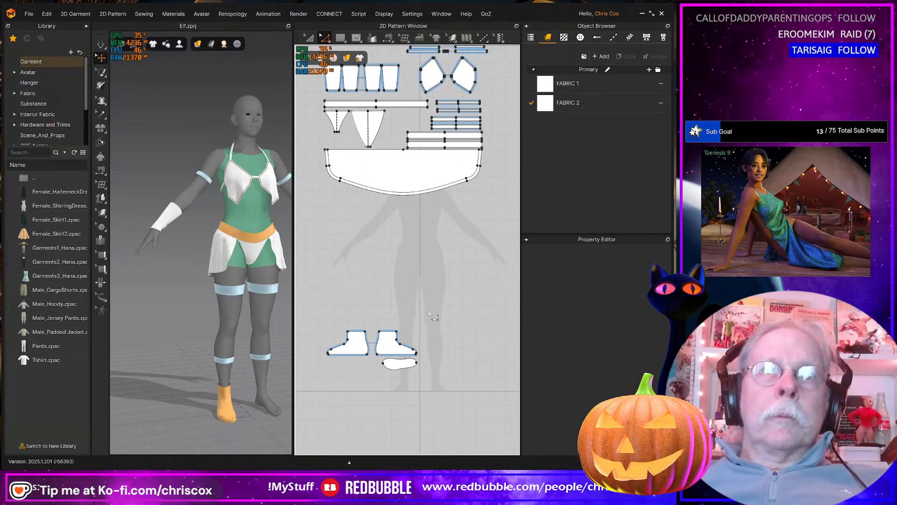
{"action": "scroll", "coordinate": [421, 353], "scroll_direction": "up", "scroll_amount": 5}
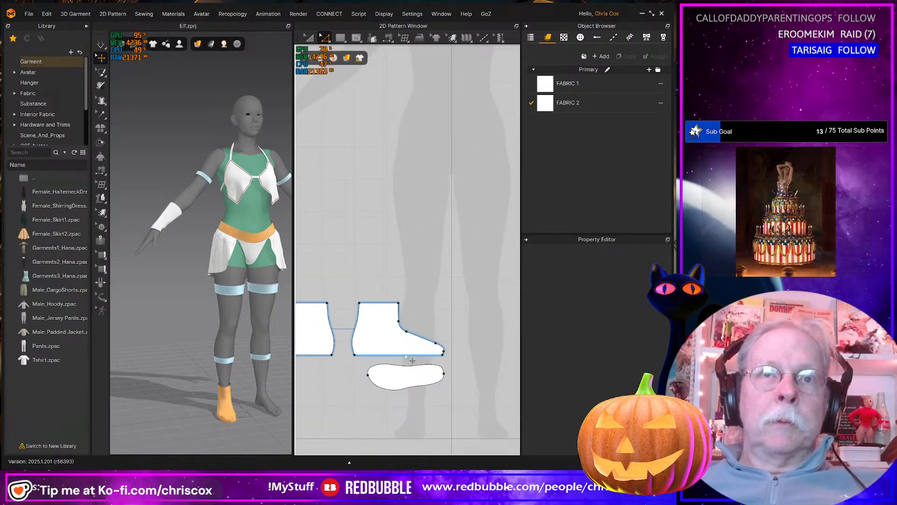
{"action": "scroll", "coordinate": [406, 357], "scroll_direction": "down", "scroll_amount": 5}
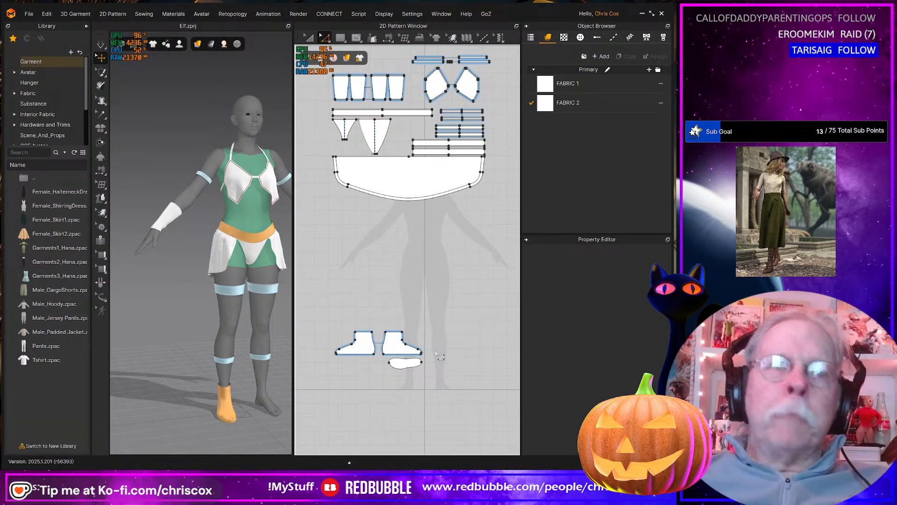
Select both boot side patterns and the sole pattern, and activate them
{"action": "key", "text": "a"}
{"action": "left_click_drag", "start_coordinate": [452, 384], "coordinate": [299, 304]}
{"action": "right_click", "coordinate": [396, 345]}
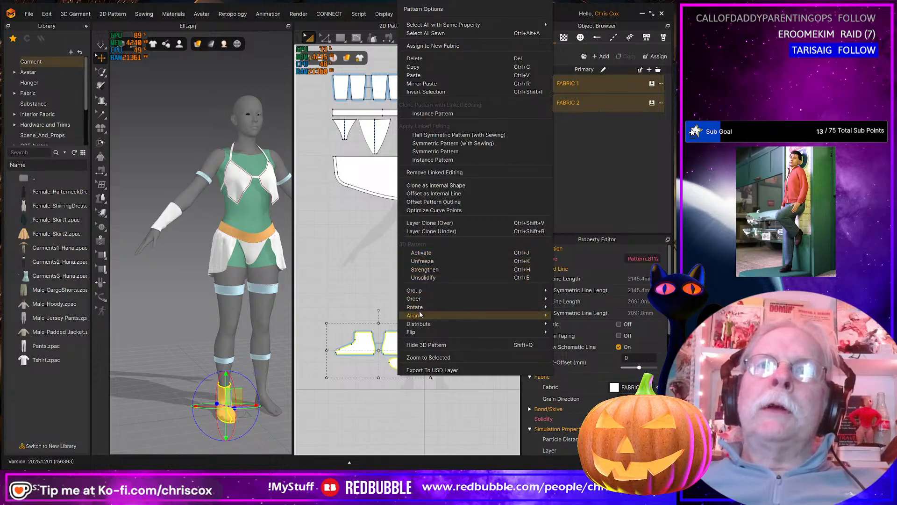
{"action": "left_click", "coordinate": [422, 255]}
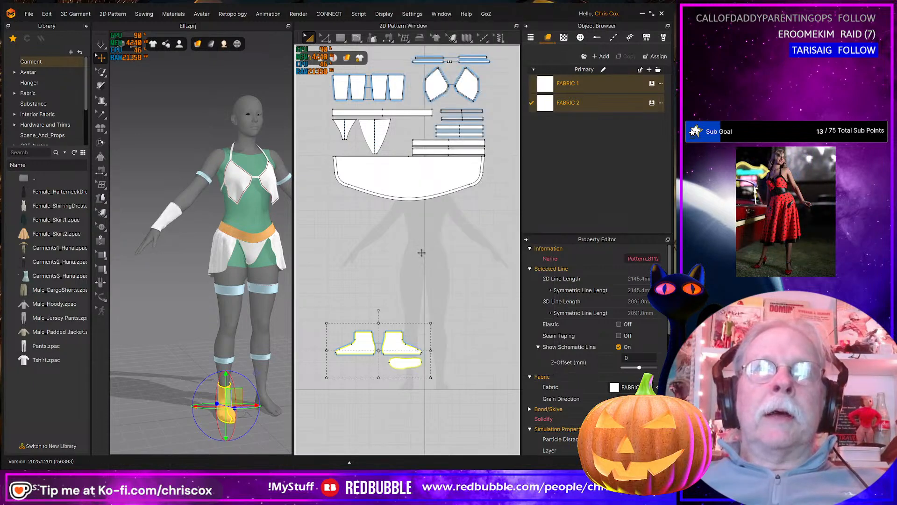
Deactivate the selected boot and sole patterns together with their sewing
{"action": "right_click", "coordinate": [389, 338]}
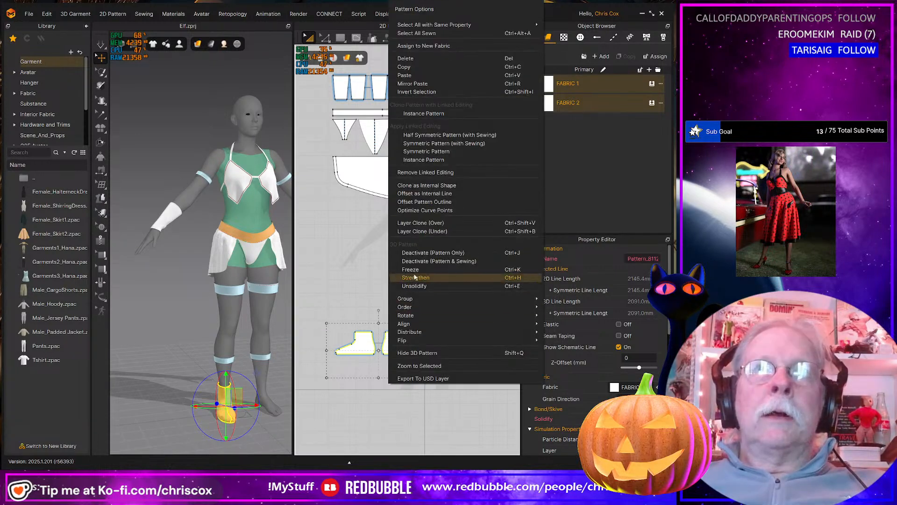
{"action": "left_click", "coordinate": [420, 260]}
{"action": "right_click", "coordinate": [393, 347]}
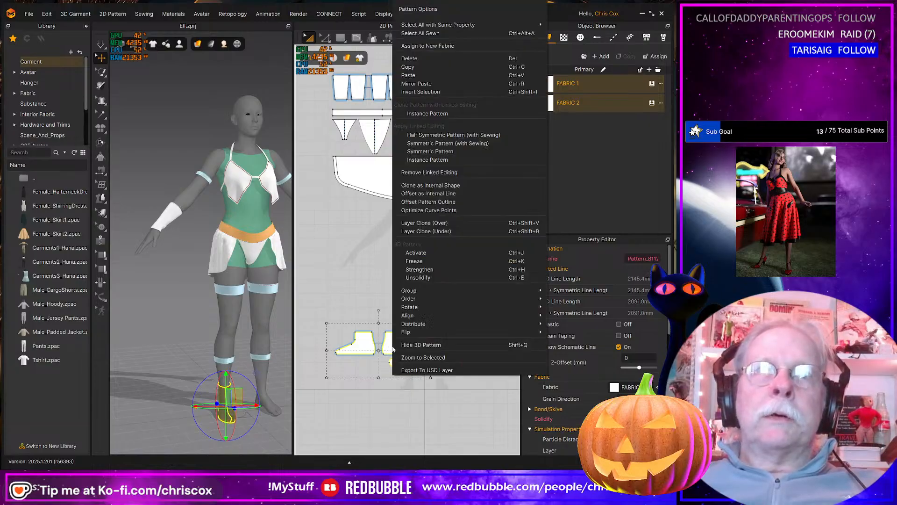
Freeze the selected boot patterns around the avatar's foot
{"action": "left_click", "coordinate": [421, 267]}
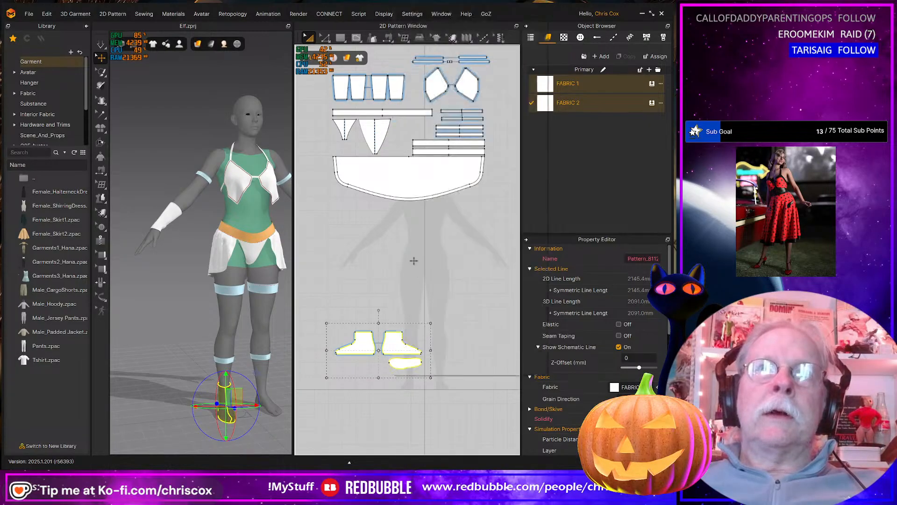
{"action": "right_click", "coordinate": [365, 343]}
{"action": "left_click", "coordinate": [344, 300]}
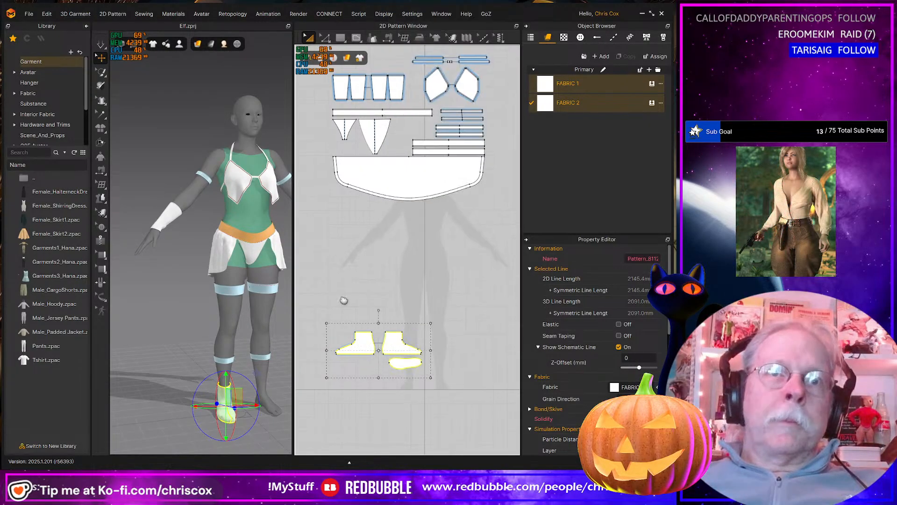
{"action": "middle_click_drag", "start_coordinate": [343, 300], "coordinate": [343, 298]}
{"action": "right_click_drag", "start_coordinate": [248, 367], "coordinate": [362, 327]}
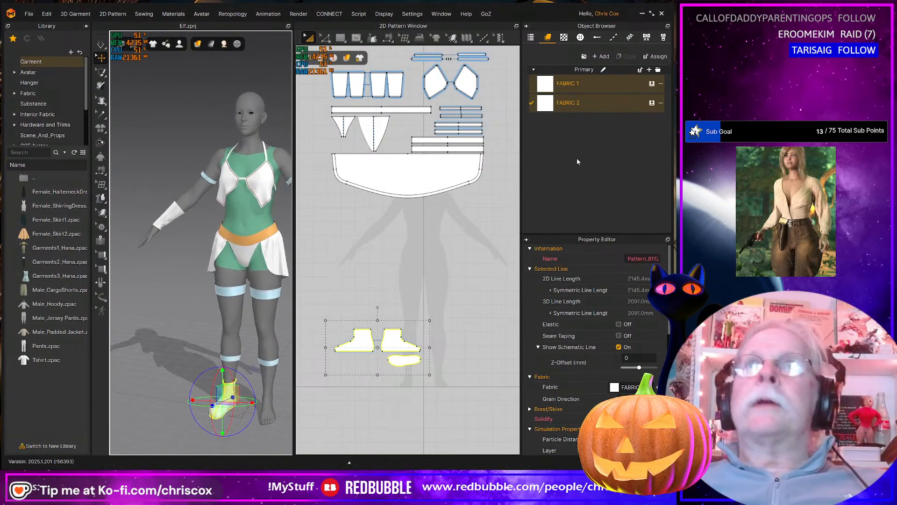
Rename FABRIC 2 as Boot
{"action": "double_click", "coordinate": [567, 102]}
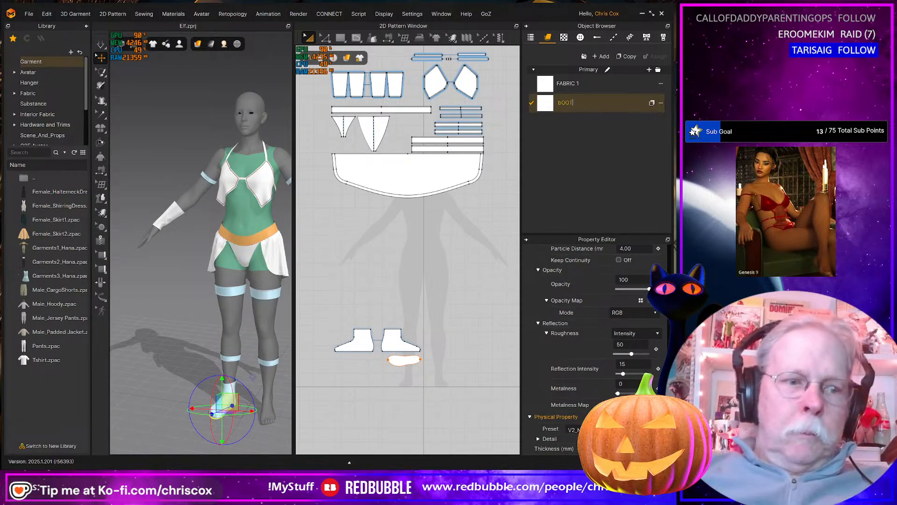
{"action": "key", "text": "Return"}
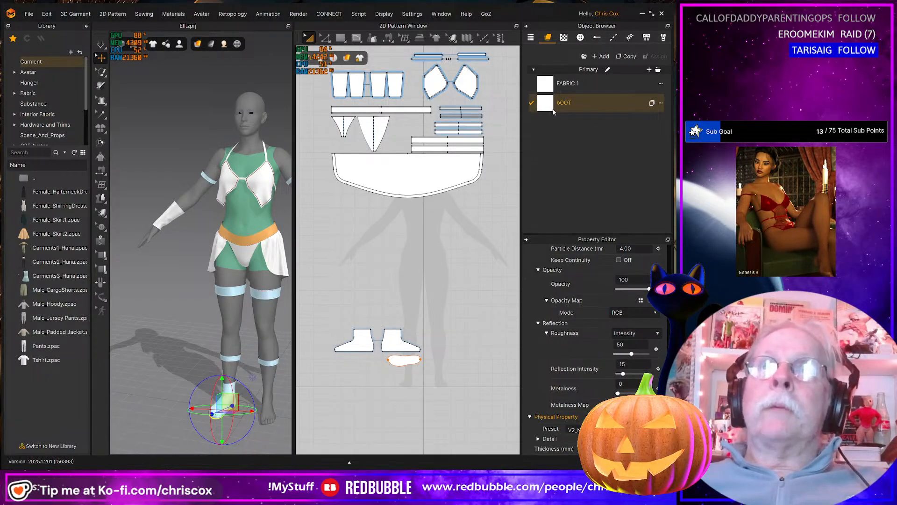
{"action": "double_click", "coordinate": [568, 106]}
{"action": "left_click", "coordinate": [579, 102]}
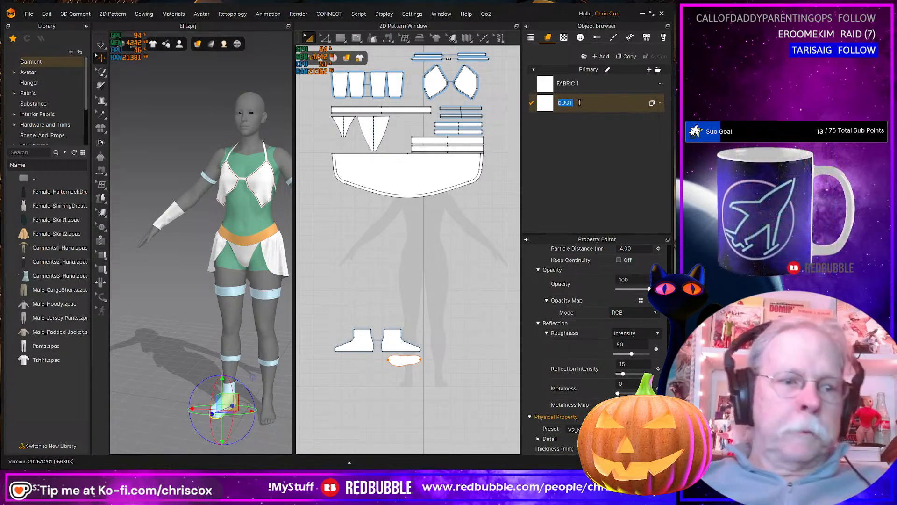
{"action": "type", "text": "Boot"}
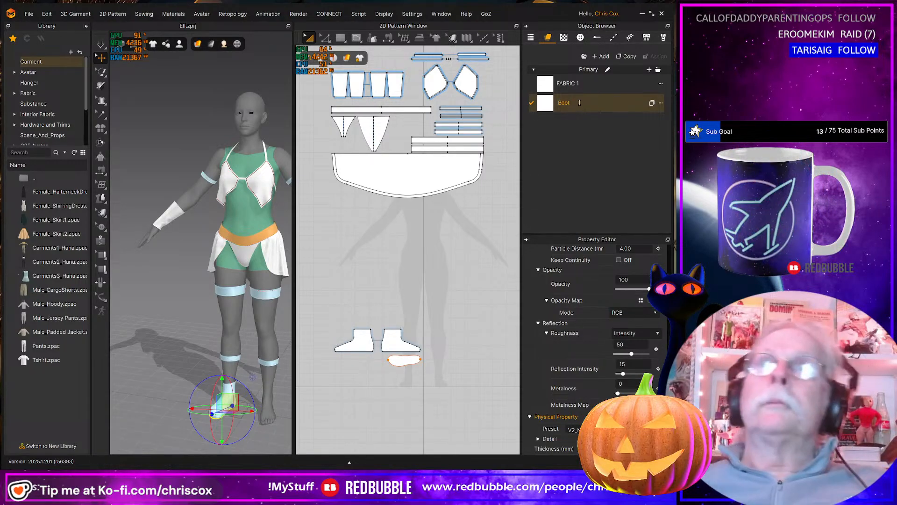
{"action": "key", "text": "Return"}
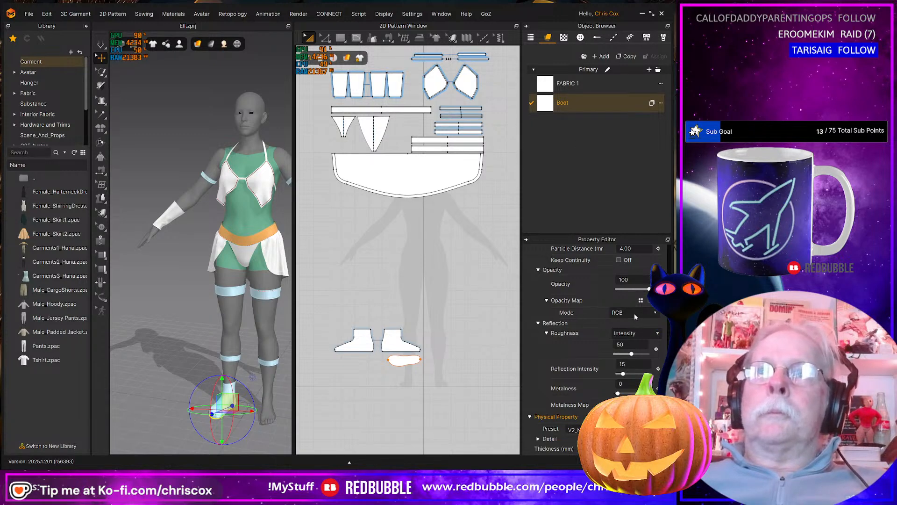
Assign the Boot fabric to the sole pattern and the two boot side patterns
{"action": "left_click_drag", "start_coordinate": [452, 310], "coordinate": [394, 341]}
{"action": "left_click_drag", "start_coordinate": [545, 100], "coordinate": [401, 362]}
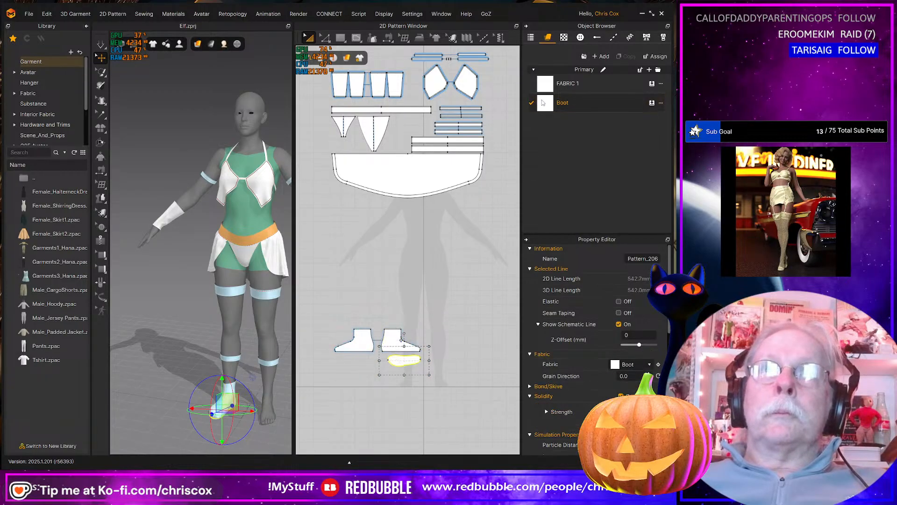
{"action": "left_click_drag", "start_coordinate": [543, 102], "coordinate": [365, 343]}
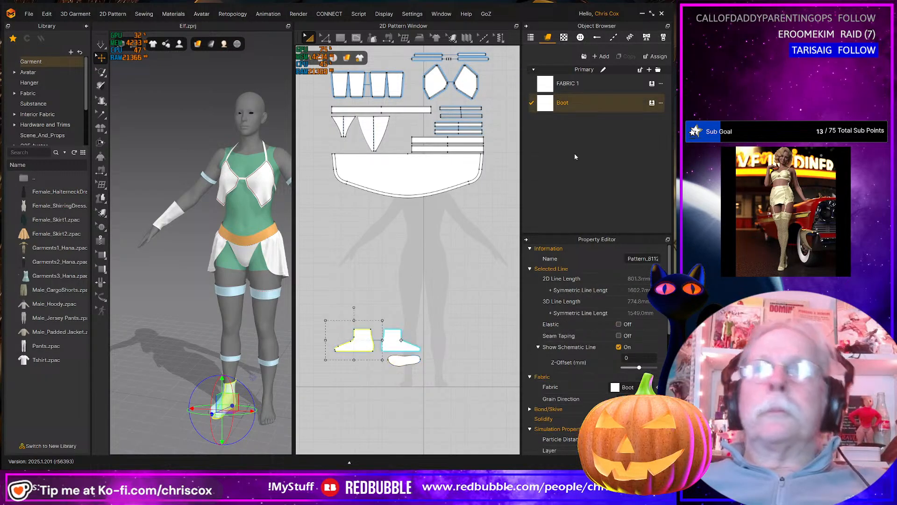
Set the Boot fabric's base color to the dark gray 666666 swatch
{"action": "left_click", "coordinate": [590, 102]}
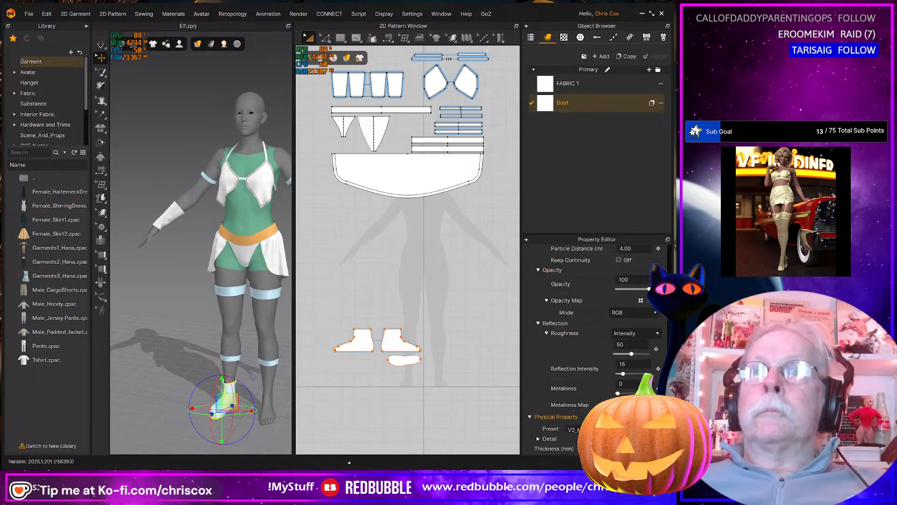
{"action": "scroll", "coordinate": [597, 346], "scroll_direction": "up", "scroll_amount": 7}
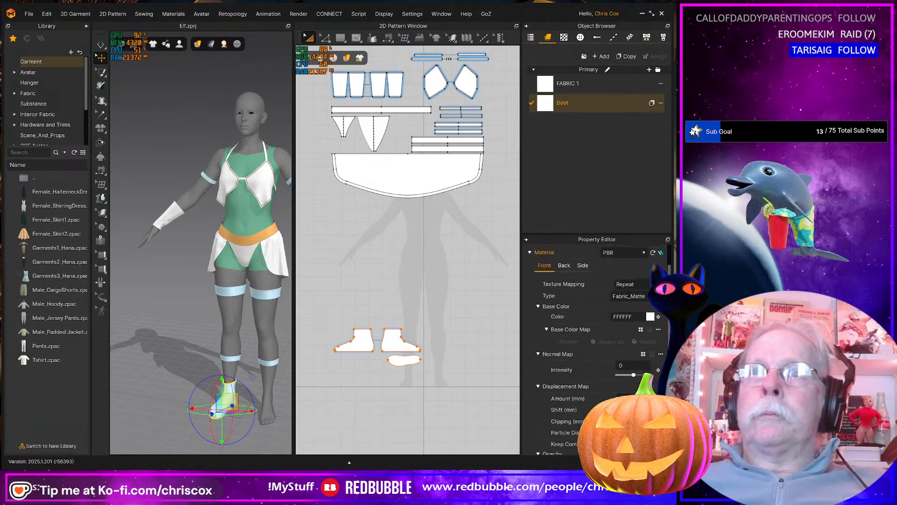
{"action": "scroll", "coordinate": [649, 358], "scroll_direction": "up", "scroll_amount": 2}
{"action": "left_click", "coordinate": [650, 357]}
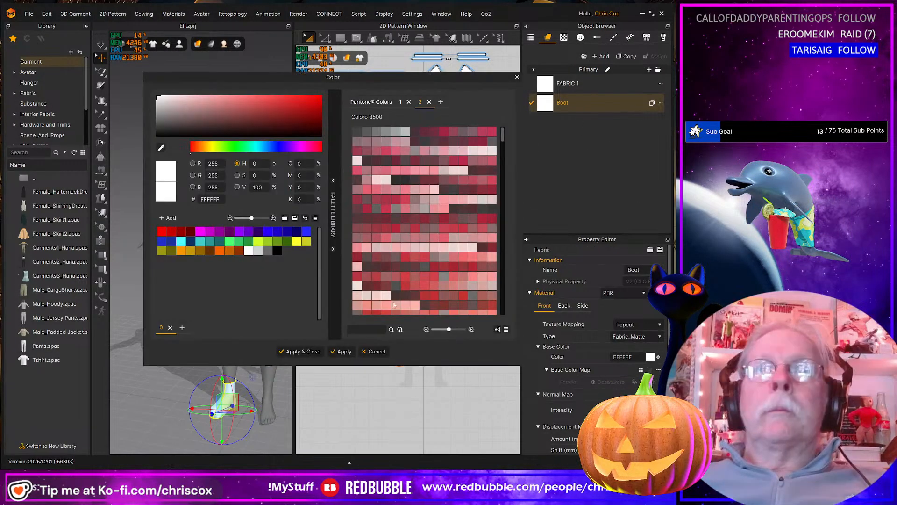
{"action": "left_click", "coordinate": [266, 252]}
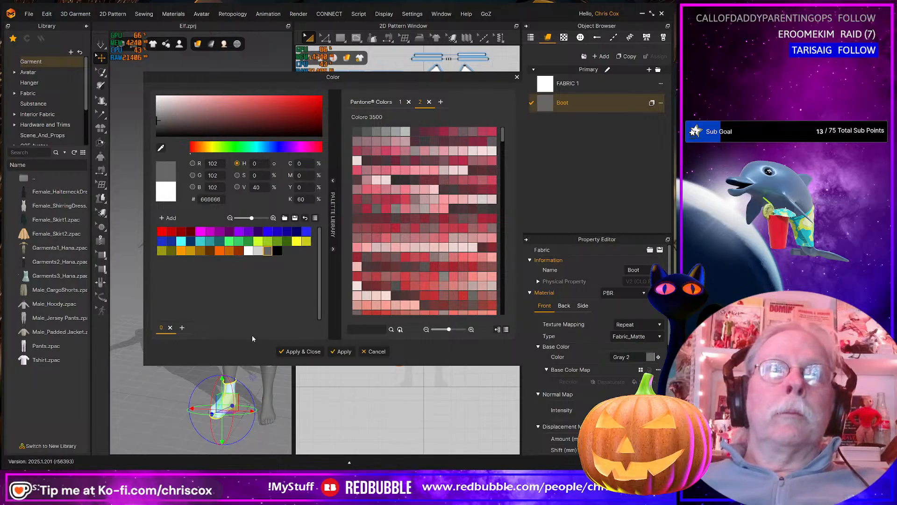
{"action": "left_click", "coordinate": [301, 351]}
Add a new fabric for the arm bracers and name it Bracers
{"action": "middle_click_drag", "start_coordinate": [447, 306], "coordinate": [452, 381]}
{"action": "left_click", "coordinate": [394, 247]}
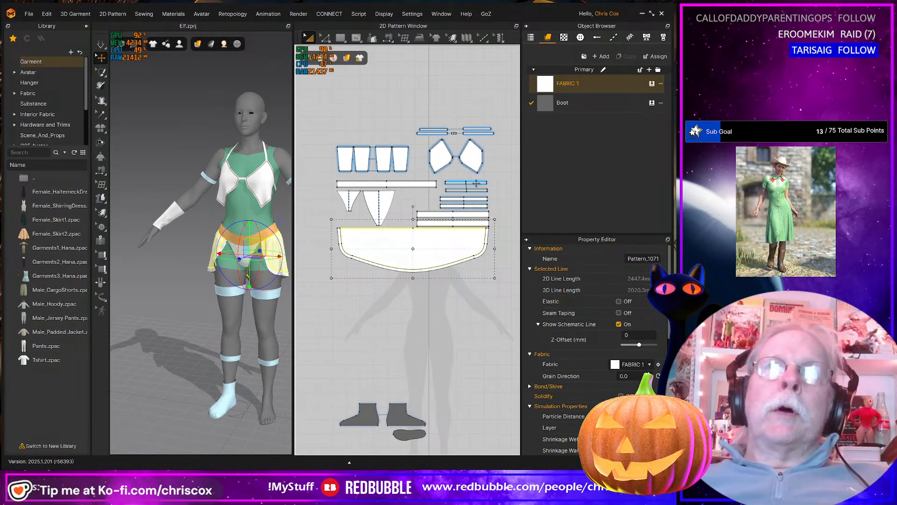
{"action": "left_click", "coordinate": [376, 159]}
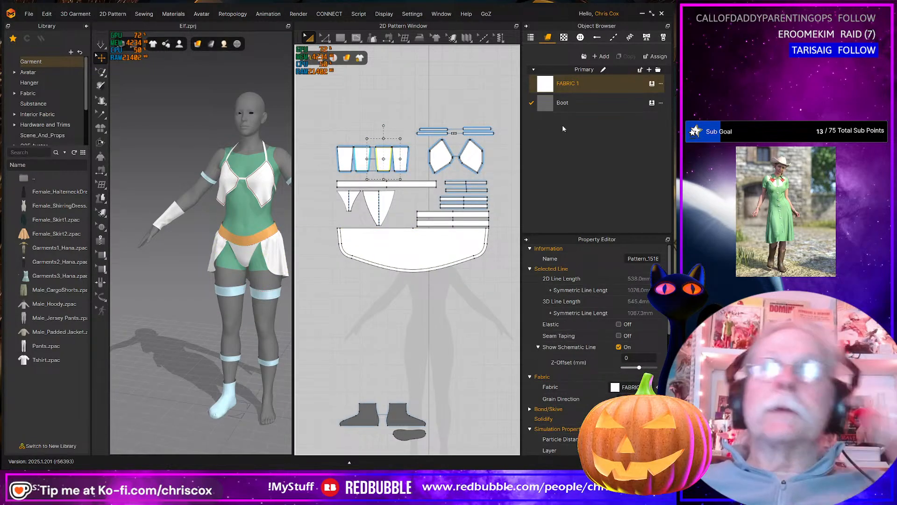
{"action": "left_click", "coordinate": [601, 56]}
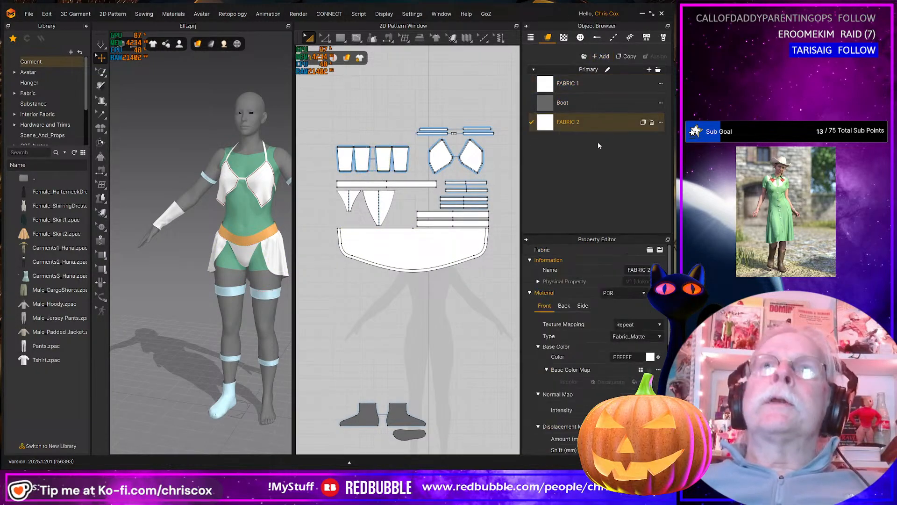
{"action": "double_click", "coordinate": [571, 123]}
{"action": "type", "text": "B"}
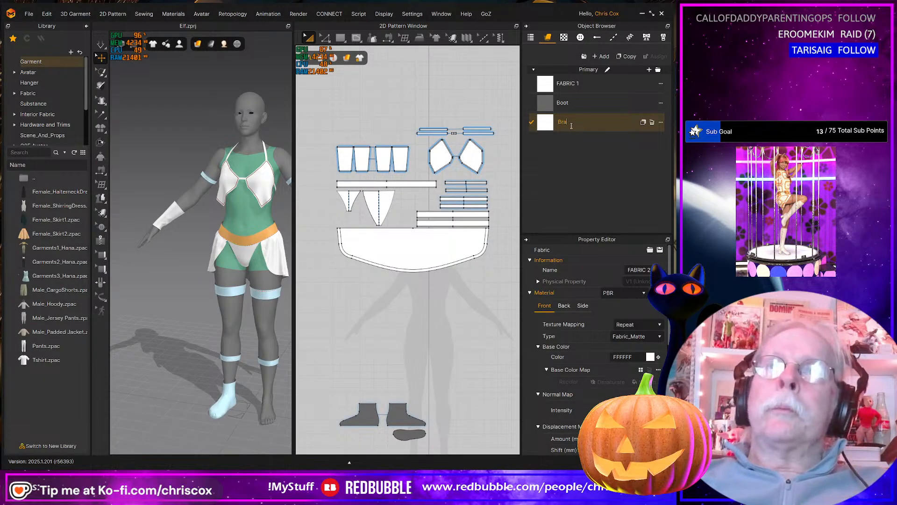
{"action": "type", "text": "ra"}
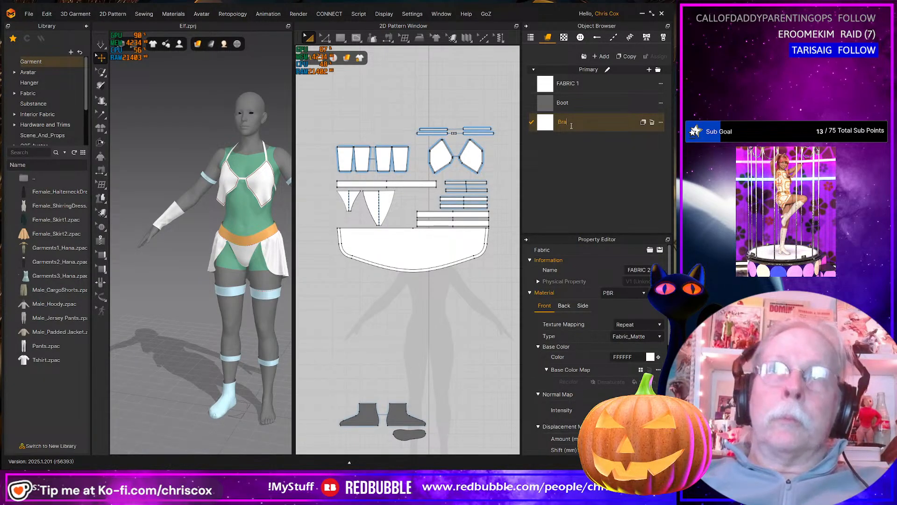
{"action": "type", "text": "cers"}
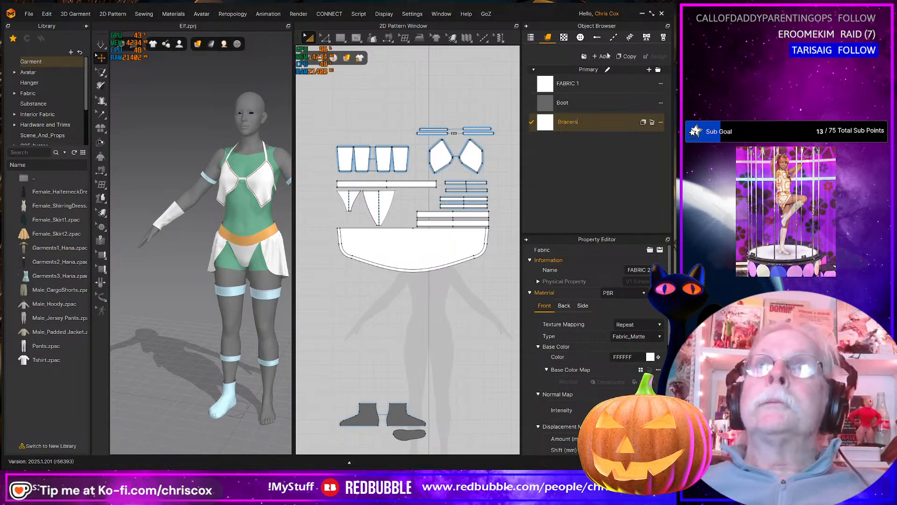
Duplicate the Bracers fabric and name the copy Bracers_Trim
{"action": "left_click", "coordinate": [626, 56]}
{"action": "double_click", "coordinate": [575, 142]}
{"action": "left_click", "coordinate": [579, 142]}
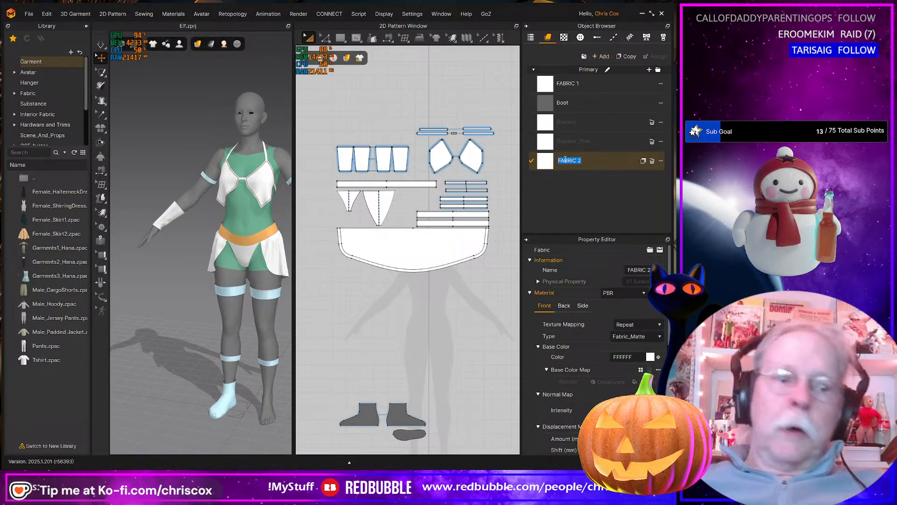
Add a new fabric and name it Top
{"action": "left_click", "coordinate": [565, 159]}
{"action": "type", "text": "Top"}
{"action": "key", "text": "Return"}
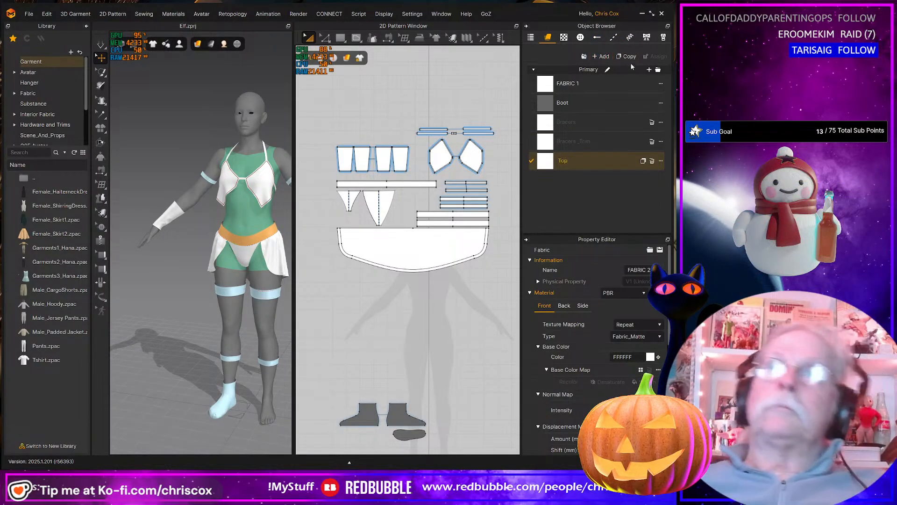
Duplicate the Top fabric and name the copy Top_Trim
{"action": "left_click", "coordinate": [625, 56]}
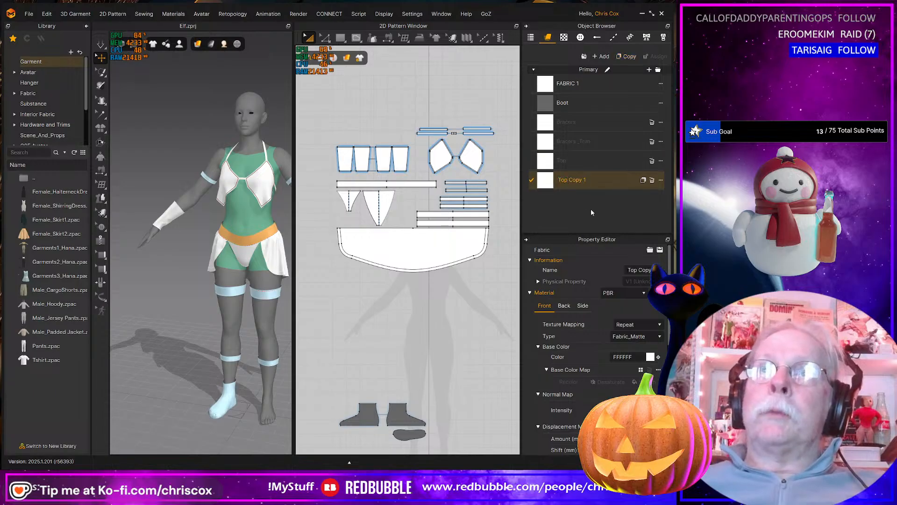
{"action": "key", "text": "shift+Right"}
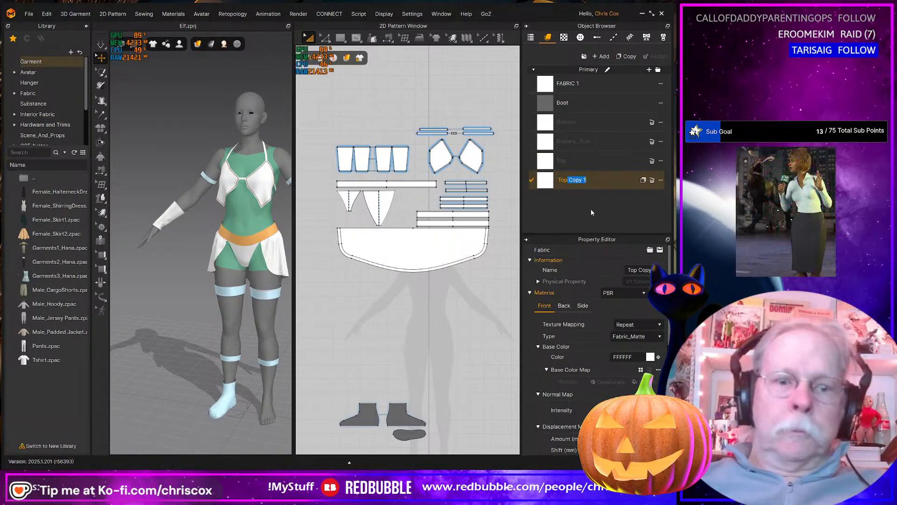
{"action": "type", "text": "_Trim"}
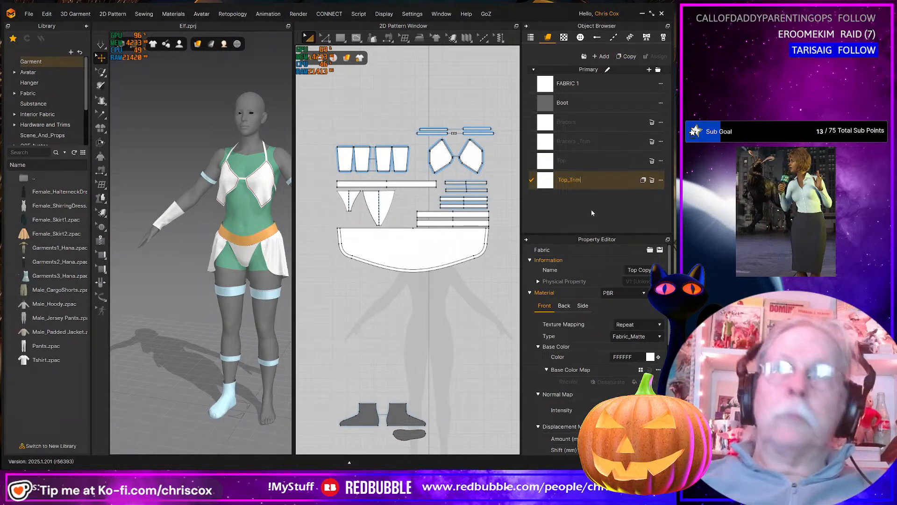
Duplicate the Top_Trim fabric and name the copy Top_Straps
{"action": "left_click", "coordinate": [629, 56]}
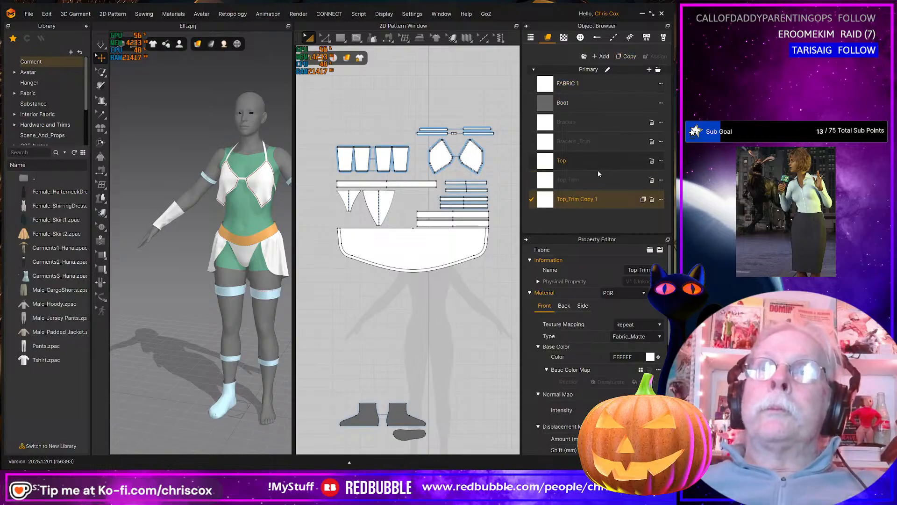
{"action": "double_click", "coordinate": [570, 198]}
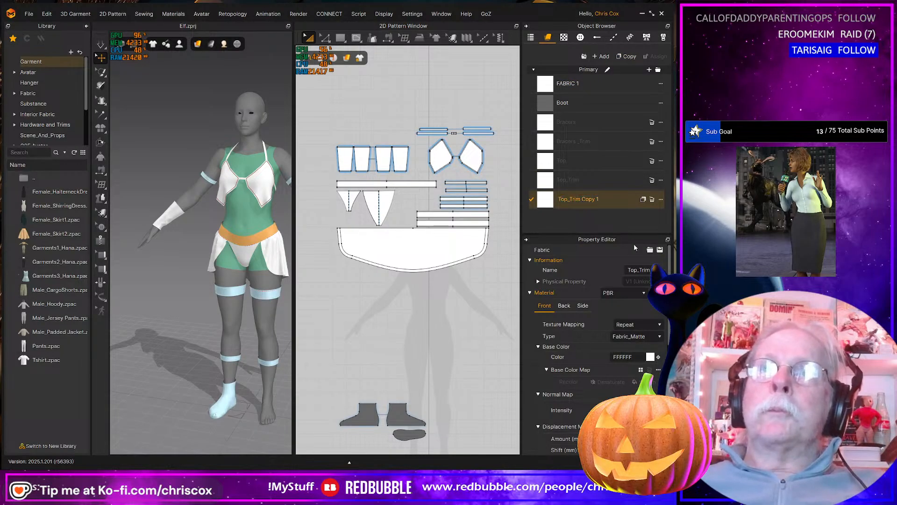
{"action": "key", "text": "shift+Right"}
{"action": "key", "text": "shift+Right"}
{"action": "key", "text": "shift+Right"}
{"action": "key", "text": "shift+Right"}
{"action": "key", "text": "shift+Right"}
{"action": "key", "text": "shift+Right"}
{"action": "key", "text": "shift+Right"}
{"action": "key", "text": "shift+Right"}
{"action": "key", "text": "shift+Right"}
{"action": "key", "text": "shift+Right"}
{"action": "key", "text": "shift+Right"}
{"action": "type", "text": "S"}
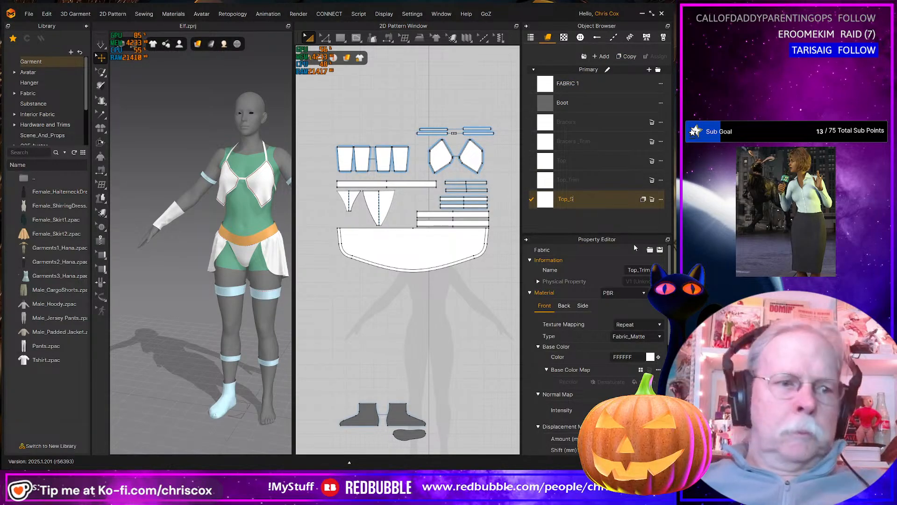
{"action": "type", "text": "traps"}
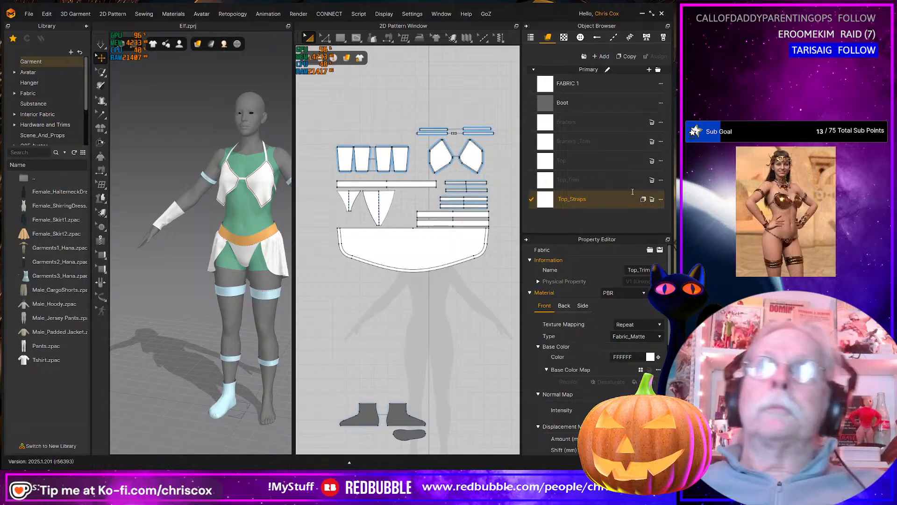
Add a new fabric and name it Skirt
{"action": "left_click", "coordinate": [628, 57]}
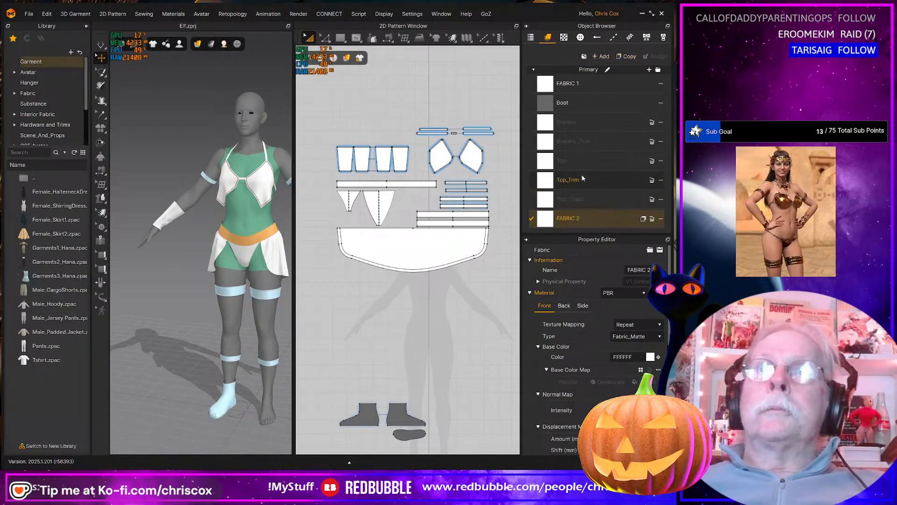
{"action": "double_click", "coordinate": [570, 217]}
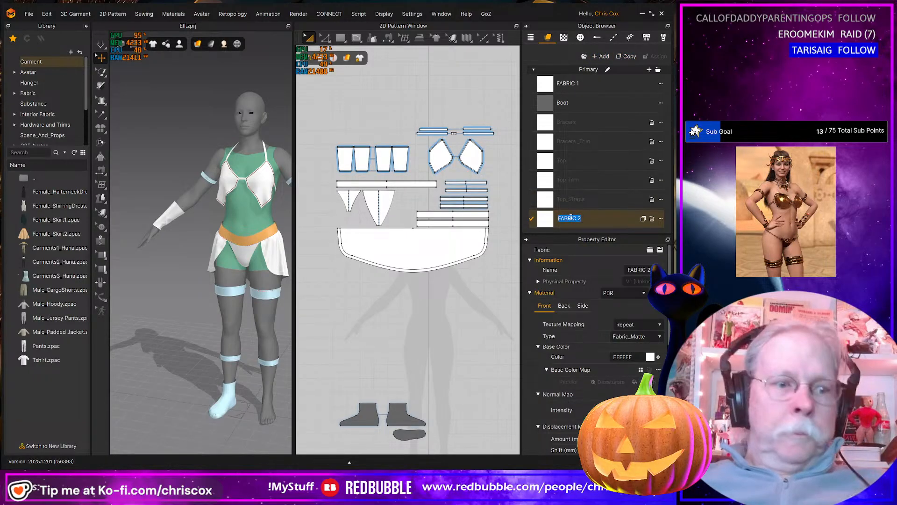
{"action": "type", "text": "Skirt"}
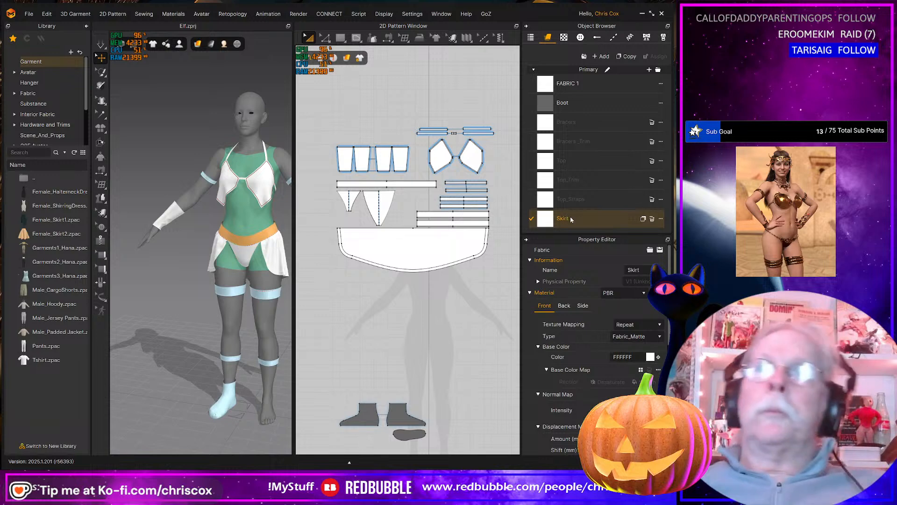
Duplicate the Skirt fabric and name the copy Skirt_Trim
{"action": "left_click", "coordinate": [627, 57]}
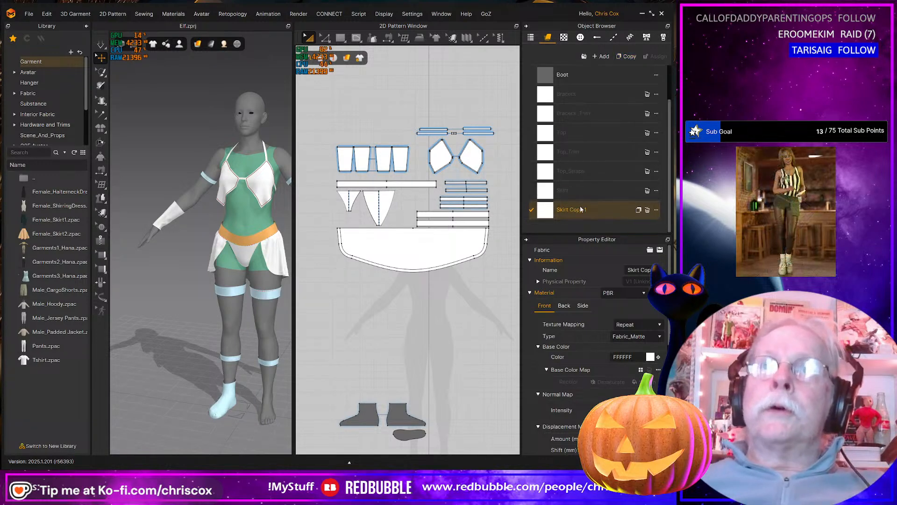
{"action": "double_click", "coordinate": [578, 210]}
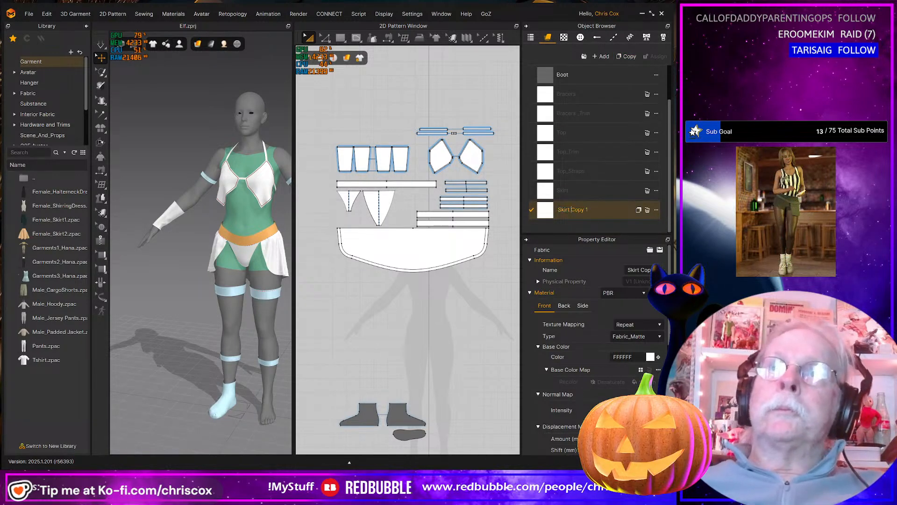
{"action": "left_click_drag", "start_coordinate": [571, 210], "coordinate": [589, 209]}
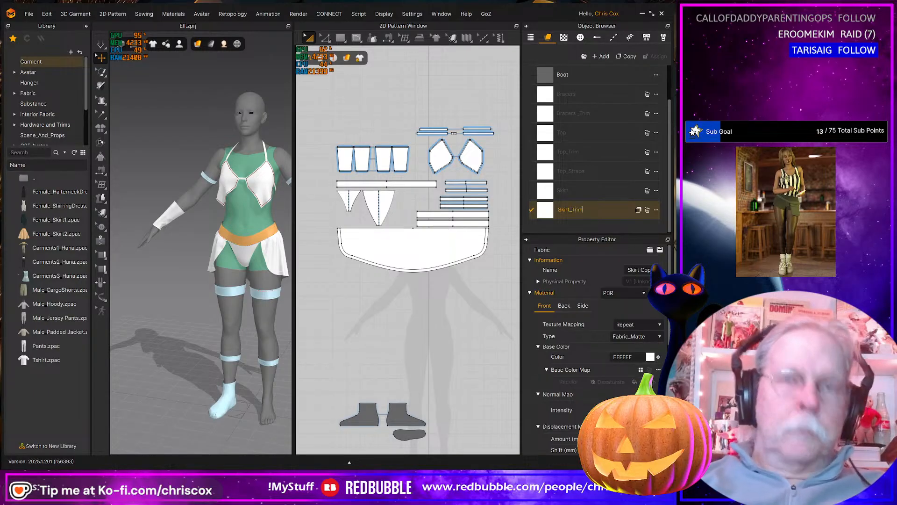
Duplicate the Skirt_Trim fabric and name the copy Waist
{"action": "left_click", "coordinate": [626, 56]}
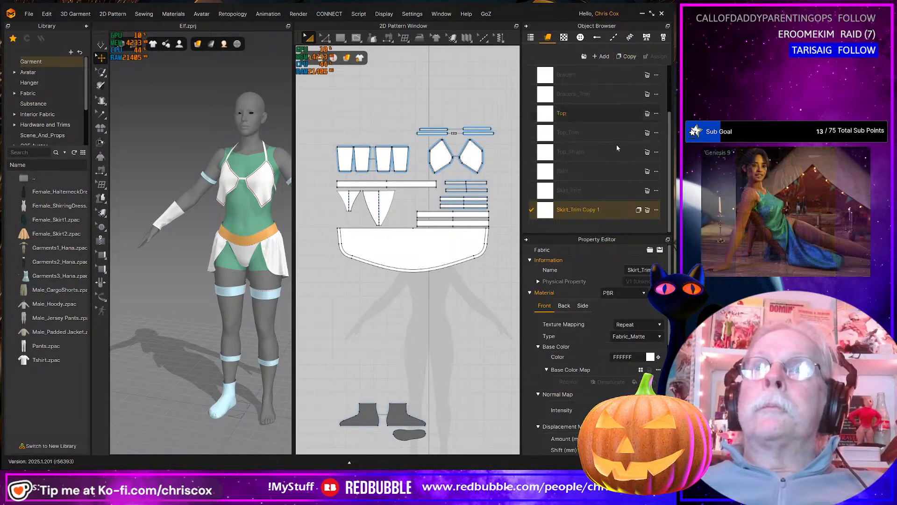
{"action": "key", "text": "Return"}
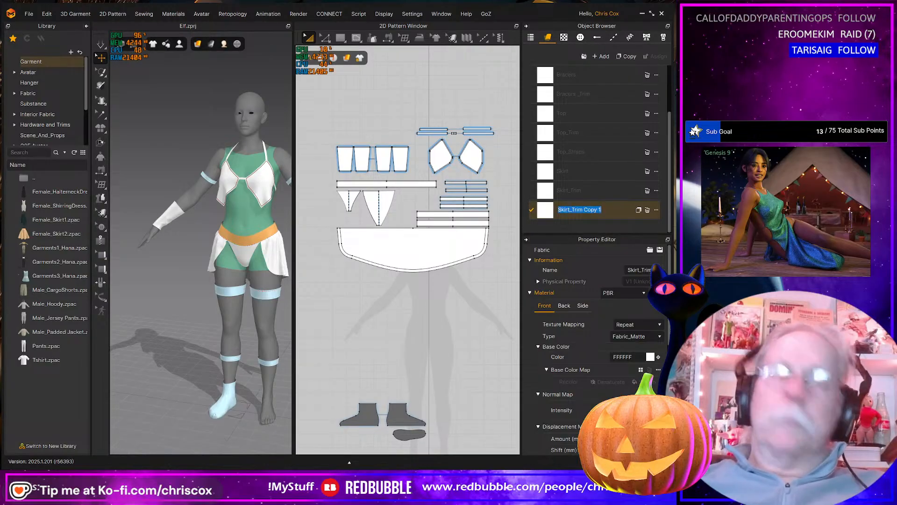
{"action": "type", "text": "aist"}
{"action": "key", "text": "Return"}
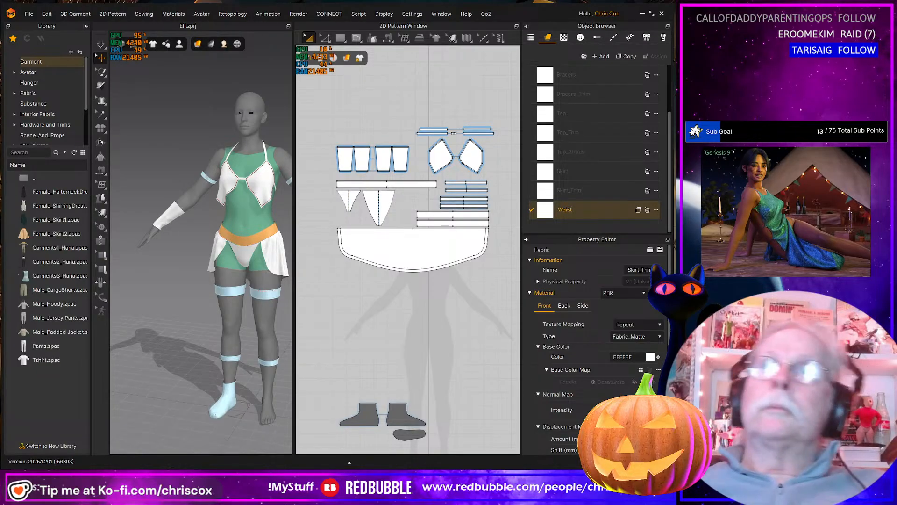
Duplicate the Waist fabric, name the copy Waist_Trim, and make one further copy of that trim fabric
{"action": "left_click", "coordinate": [626, 56]}
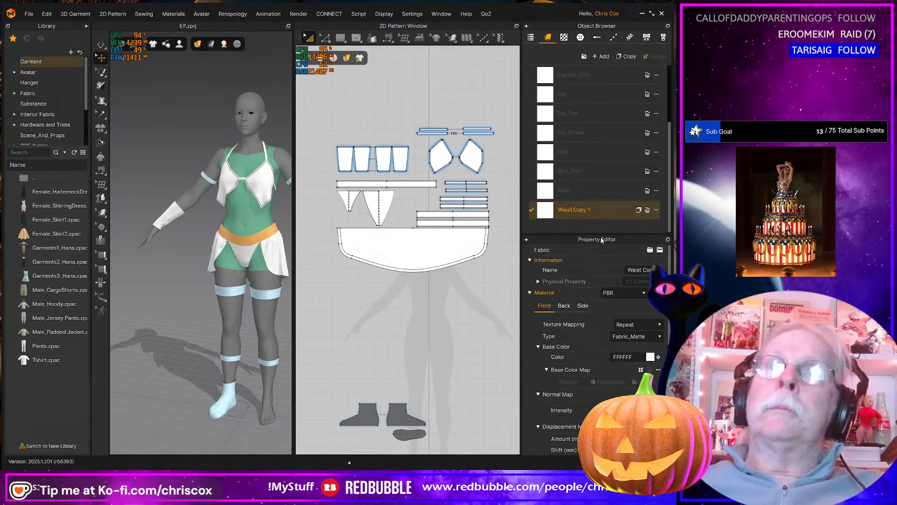
{"action": "type", "text": "+Trim"}
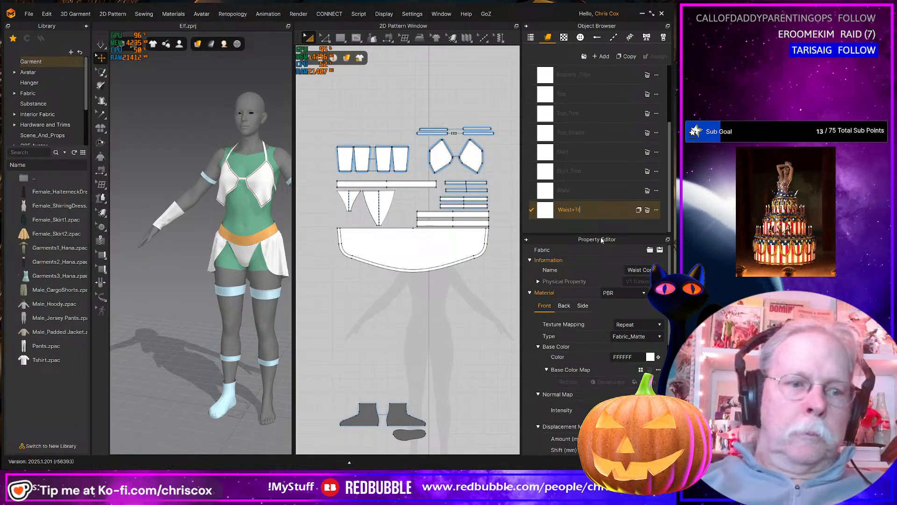
{"action": "left_click", "coordinate": [625, 57]}
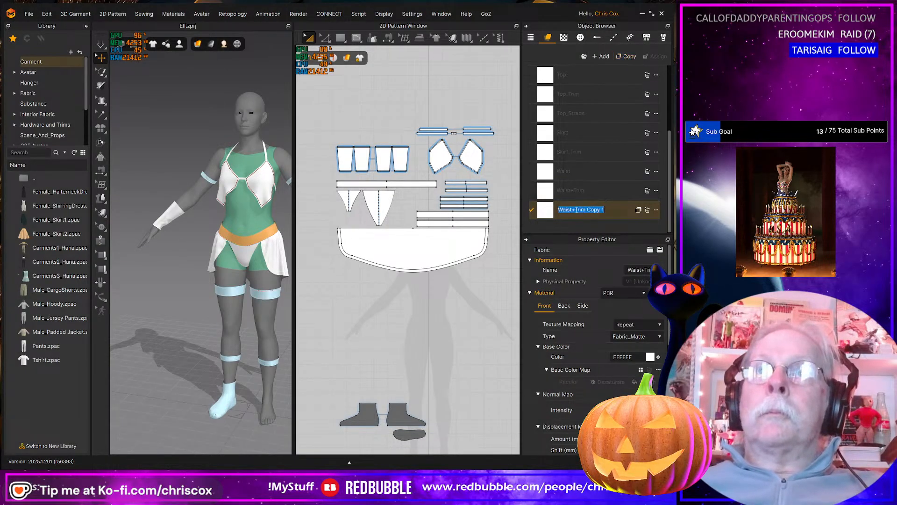
{"action": "left_click", "coordinate": [575, 191]}
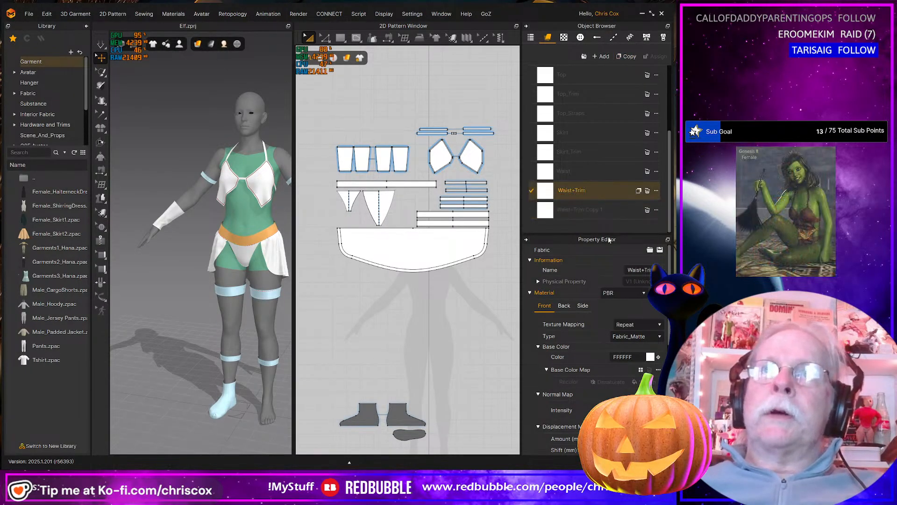
{"action": "key", "text": "BackSpace"}
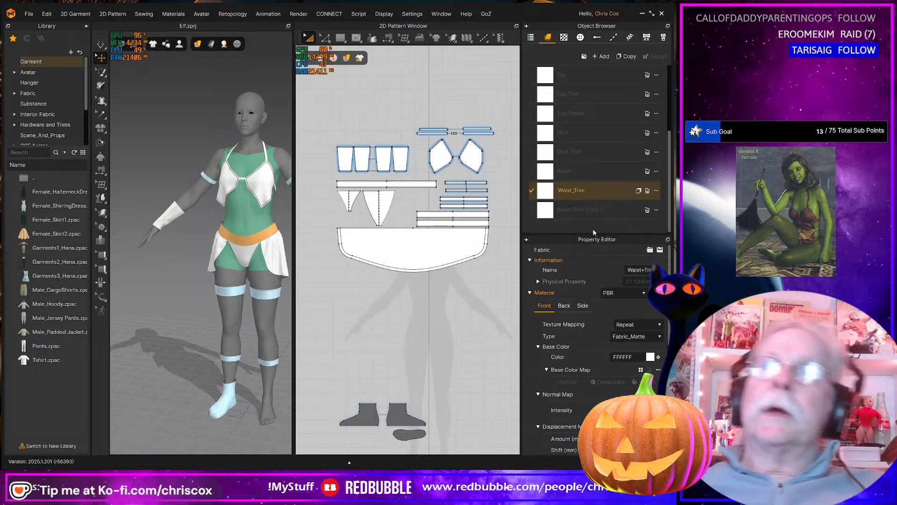
Rename the unnamed copy of the waist trim fabric as Bottom
{"action": "left_click", "coordinate": [579, 211]}
{"action": "left_click", "coordinate": [575, 211]}
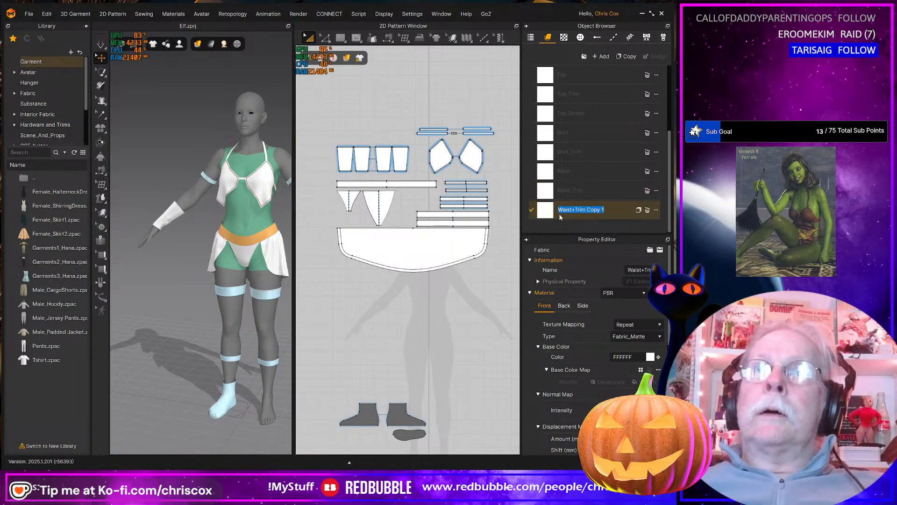
{"action": "type", "text": "Bottom"}
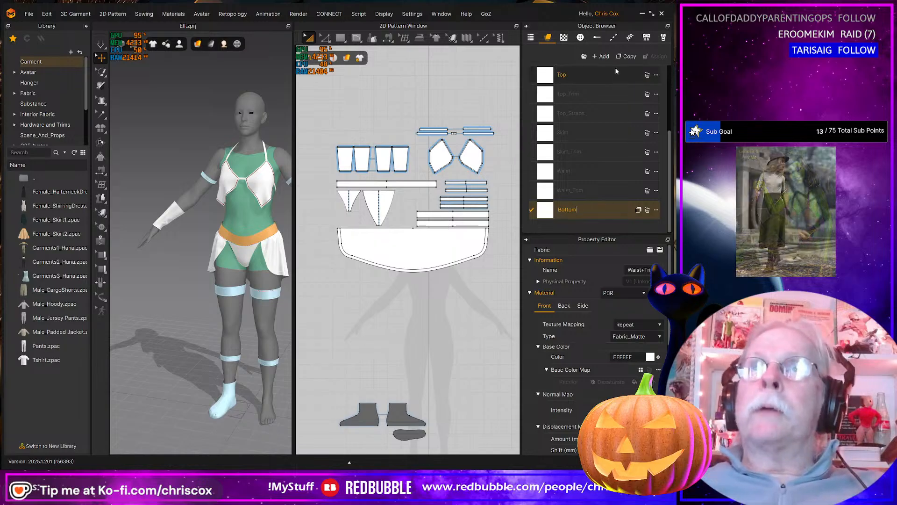
Duplicate the Bottom fabric and name the copy Bottom_Trim
{"action": "left_click", "coordinate": [621, 57]}
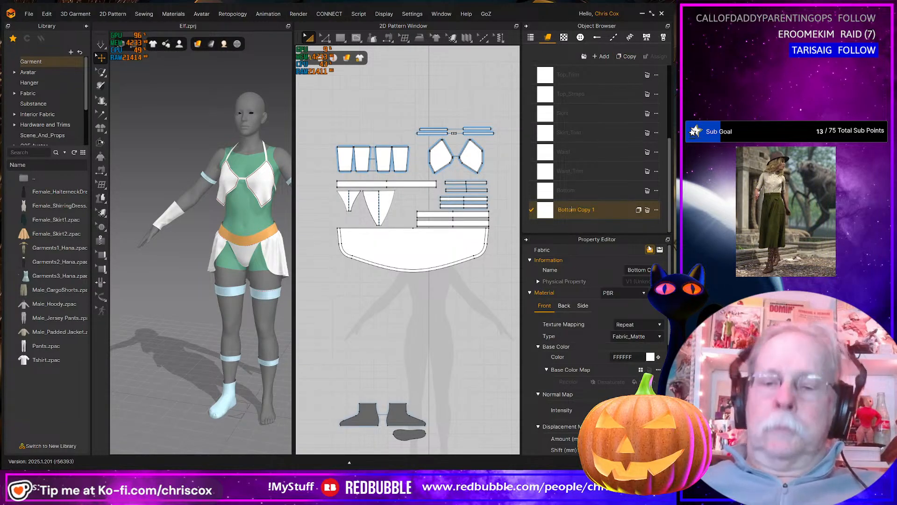
{"action": "key", "text": "shift+Right"}
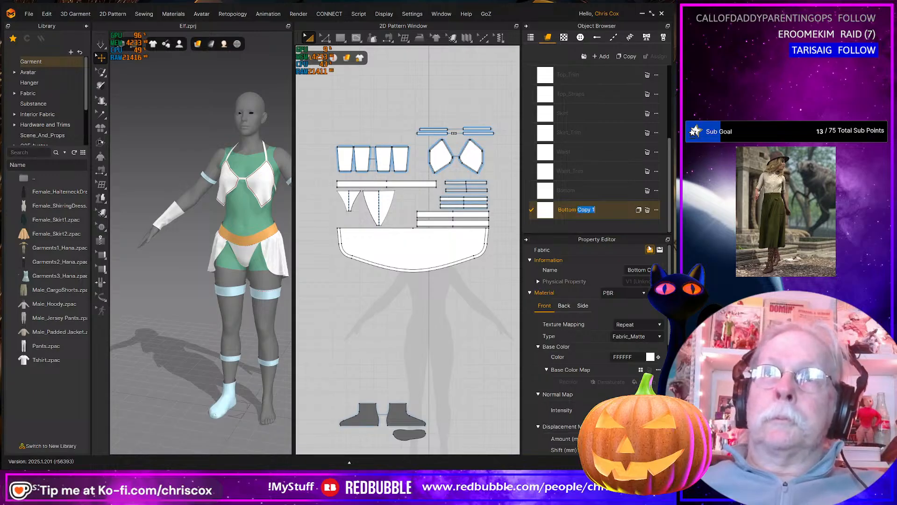
{"action": "type", "text": "_T"}
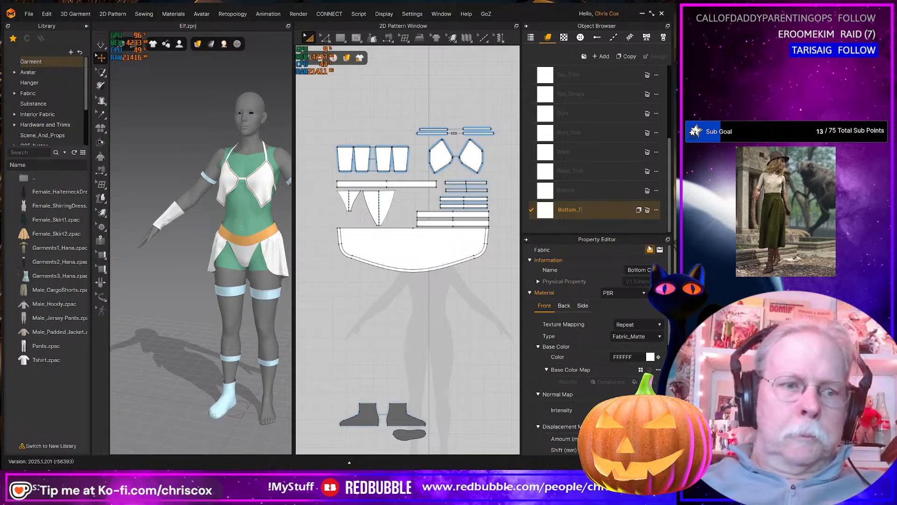
{"action": "type", "text": "rim"}
{"action": "key", "text": "Return"}
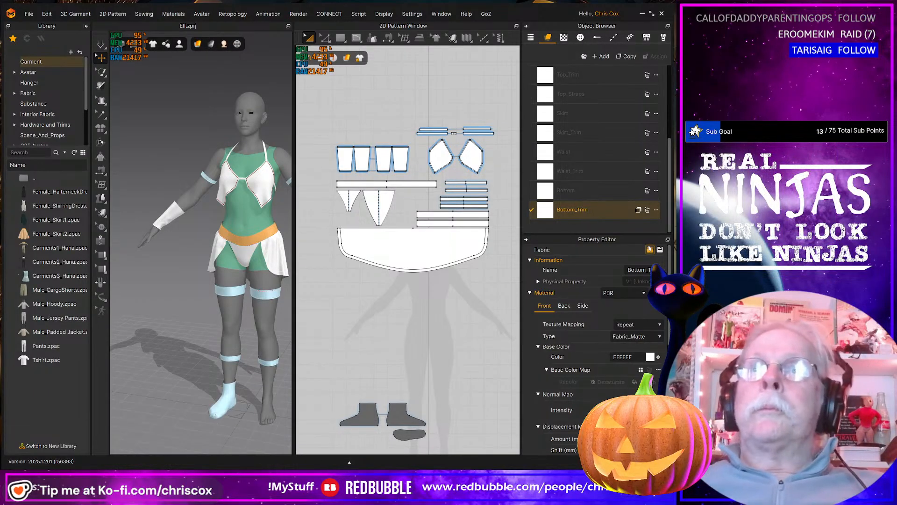
Duplicate the Bottom_Trim fabric and name the copy Thigh_Band
{"action": "left_click", "coordinate": [627, 56]}
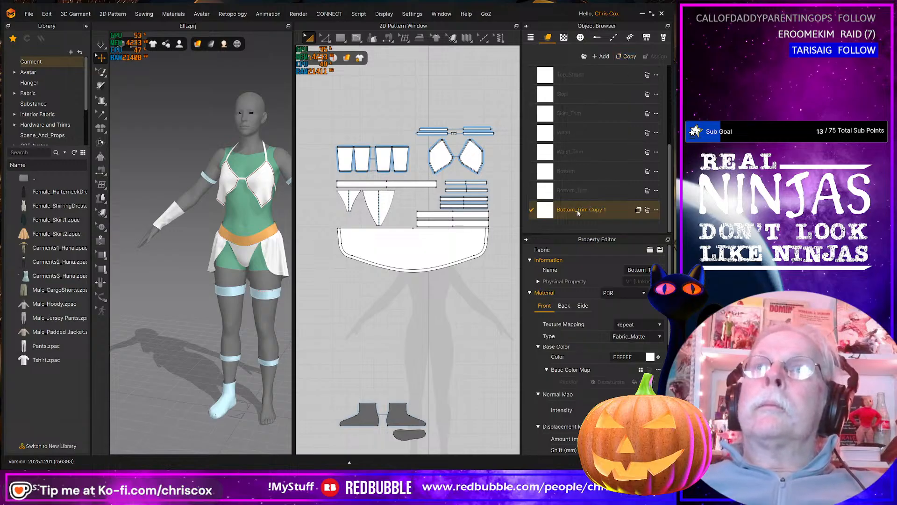
{"action": "double_click", "coordinate": [561, 210]}
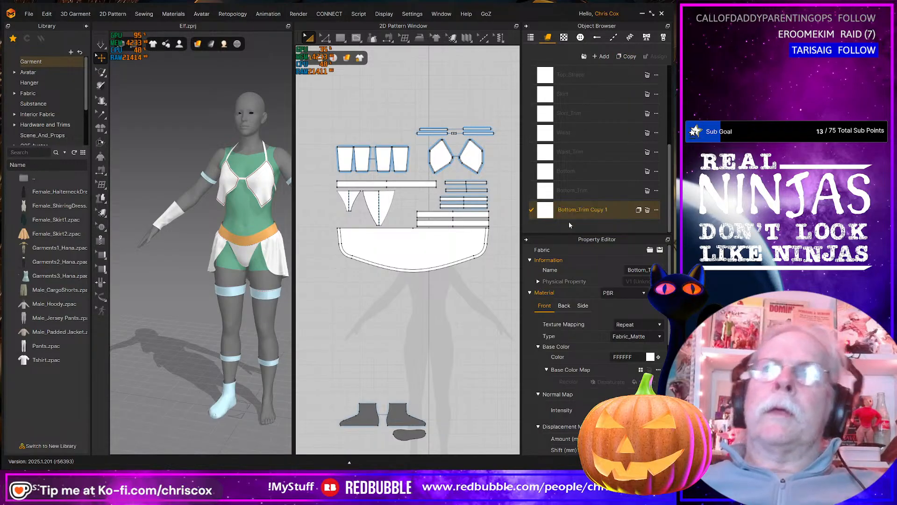
{"action": "key", "text": "ctrl+a"}
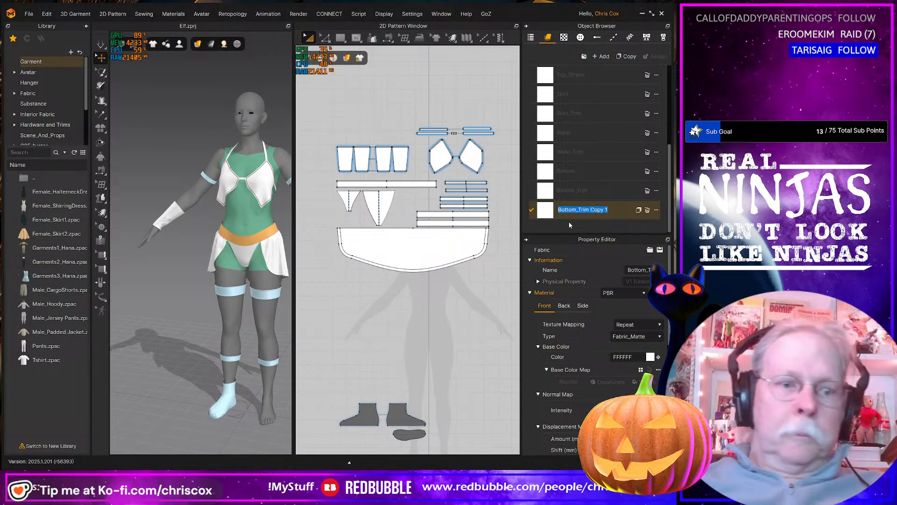
{"action": "type", "text": "Thigh"}
{"action": "key", "text": "Return"}
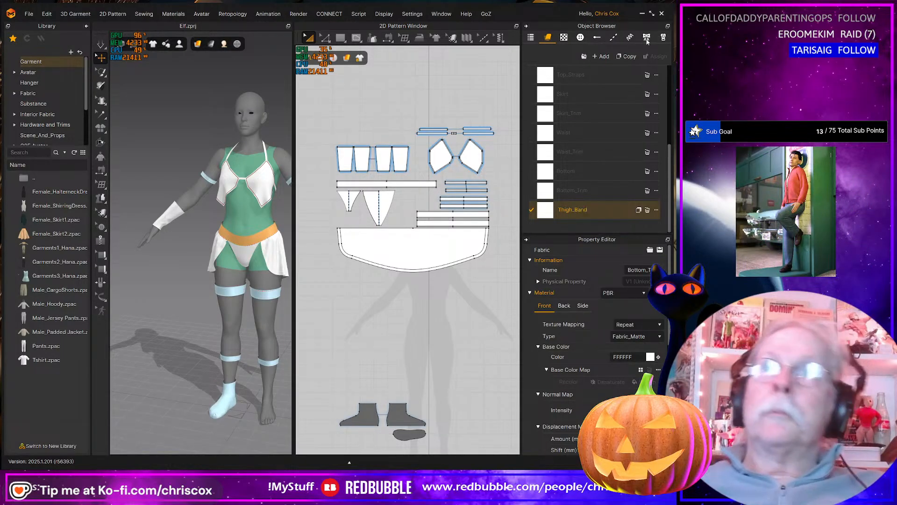
Duplicate the Thigh_Band fabric and name the copy Thigh_Band_trim
{"action": "left_click", "coordinate": [626, 56]}
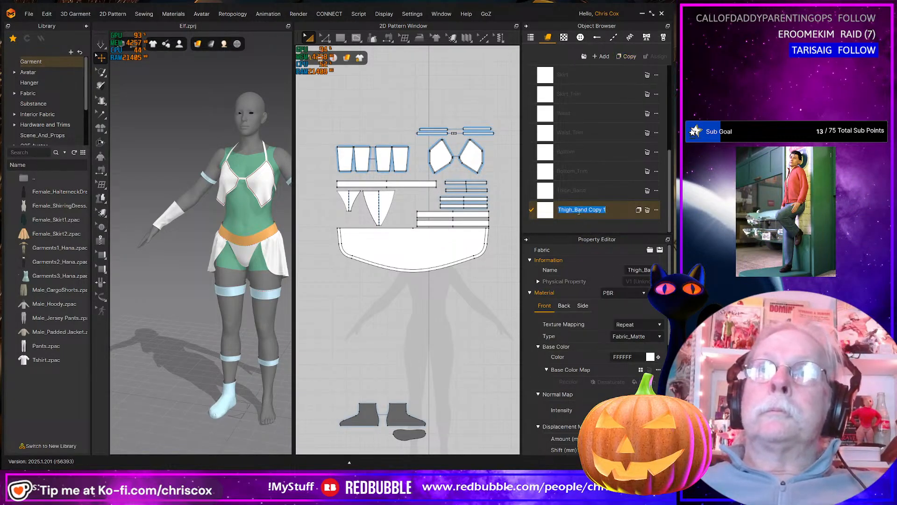
{"action": "key", "text": "shift+Right"}
{"action": "key", "text": "shift+Right"}
{"action": "key", "text": "shift+Right"}
{"action": "key", "text": "shift+Right"}
{"action": "key", "text": "shift+Right"}
{"action": "key", "text": "shift+Right"}
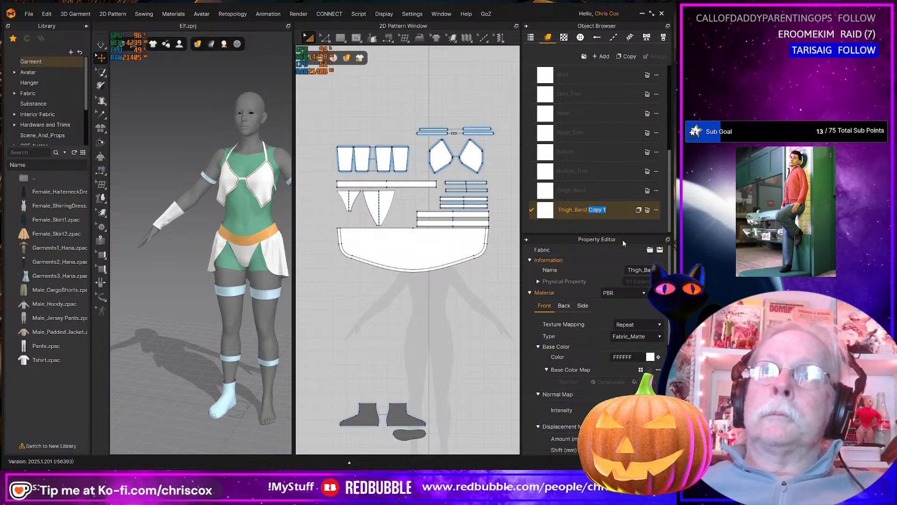
{"action": "key", "text": "BackSpace"}
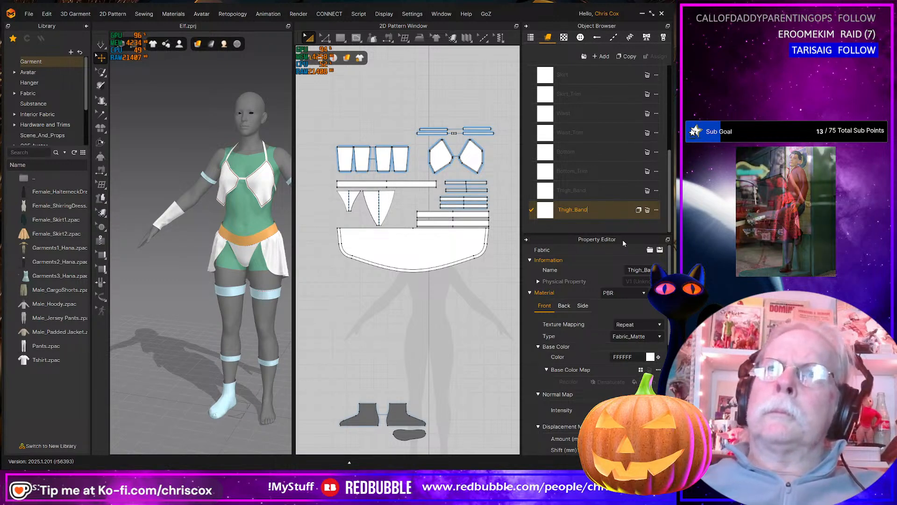
{"action": "type", "text": "_trim"}
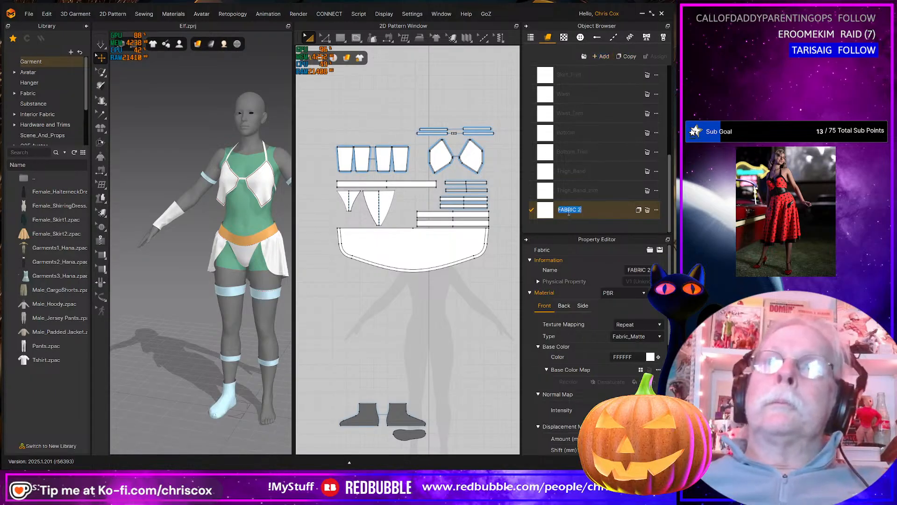
Name the newly added fabric Shin_Band, duplicate it and name the copy Shin_Band_Trim
{"action": "type", "text": "Shir"}
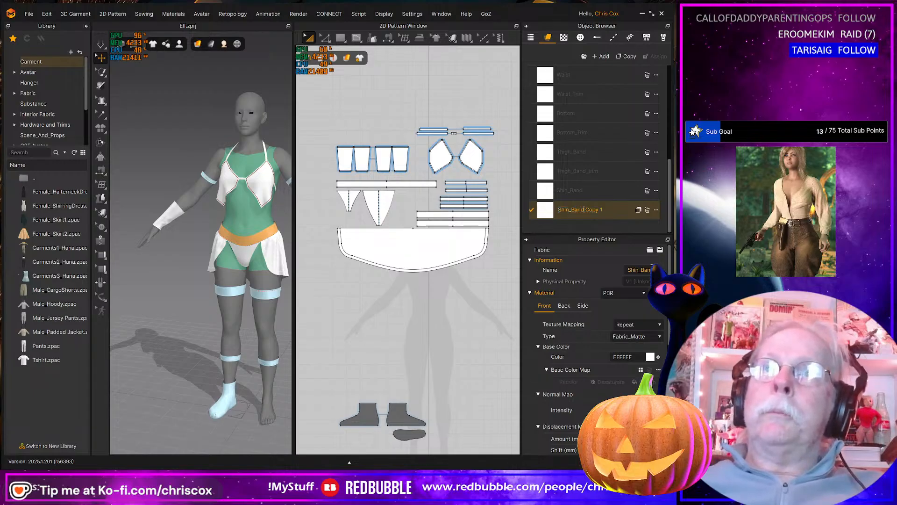
{"action": "type", "text": "_"}
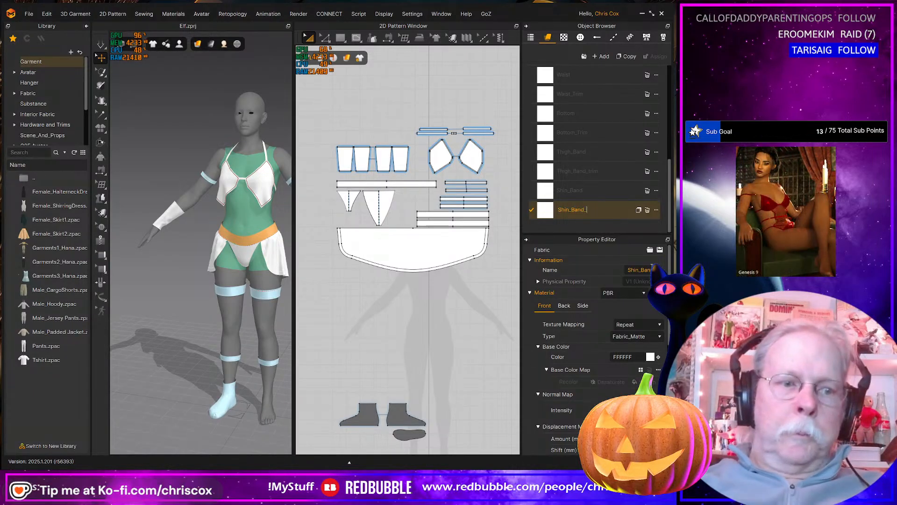
{"action": "type", "text": "Trim"}
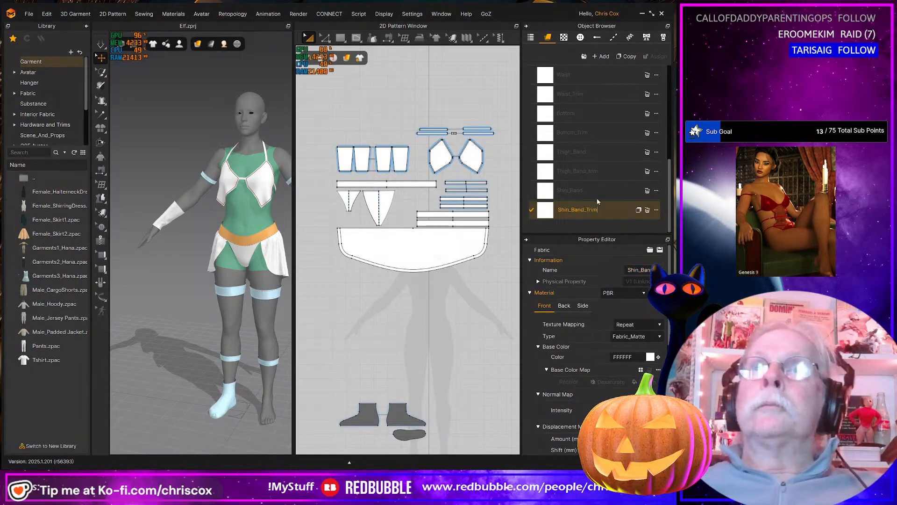
Duplicate the Shin_Band fabric and name the copy Arm_Band
{"action": "left_click", "coordinate": [585, 186]}
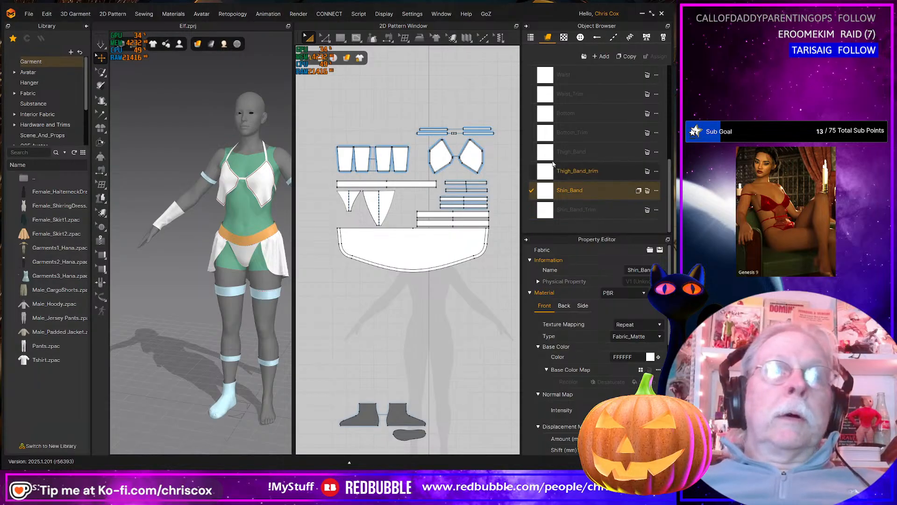
{"action": "left_click", "coordinate": [627, 58]}
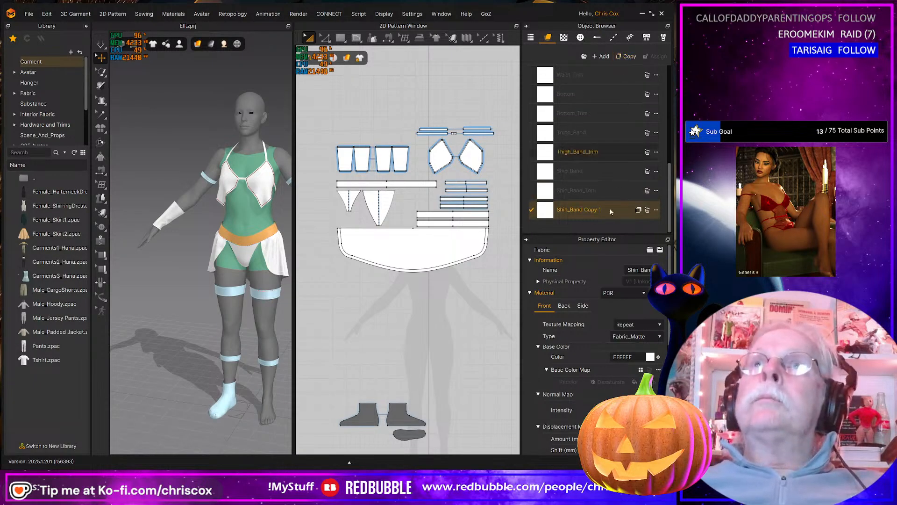
{"action": "double_click", "coordinate": [565, 210]}
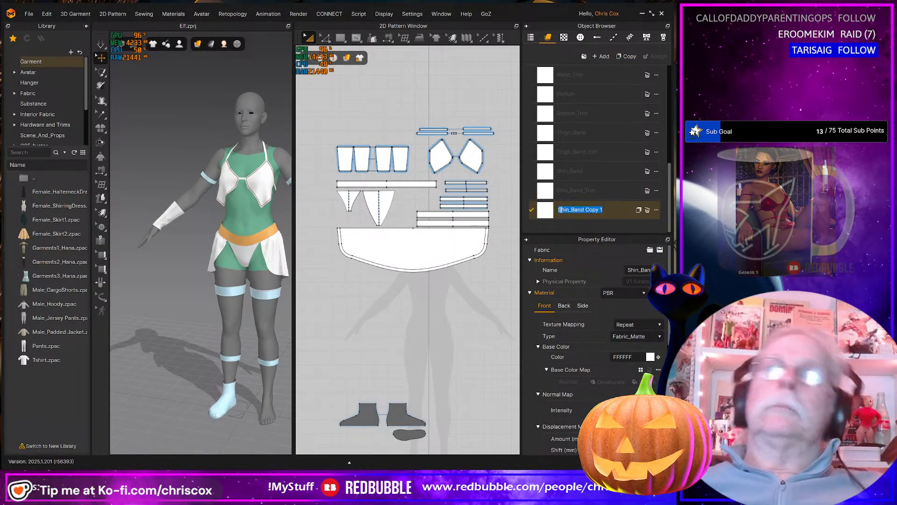
{"action": "type", "text": "S"}
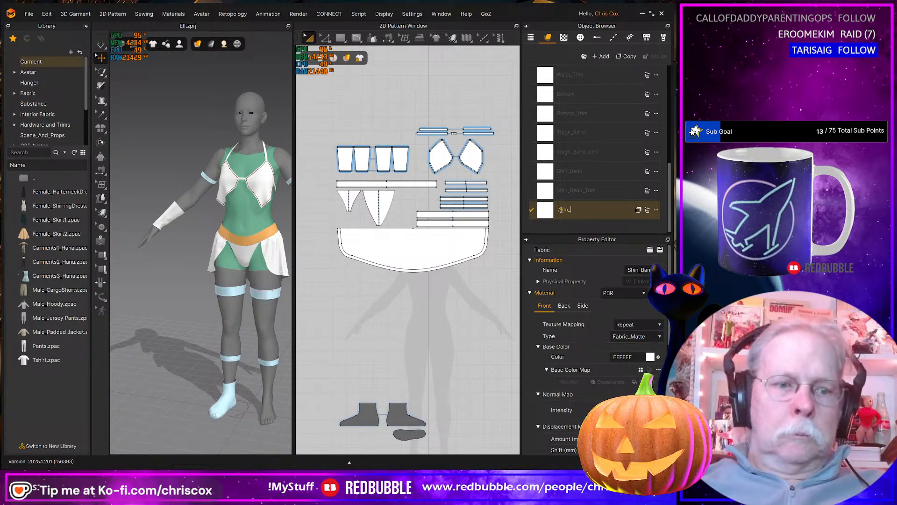
{"action": "type", "text": "rm_Band"}
{"action": "key", "text": "Return"}
Duplicate the Arm_Band fabric and name the copy Arm_Band_Trim
{"action": "left_click", "coordinate": [626, 56]}
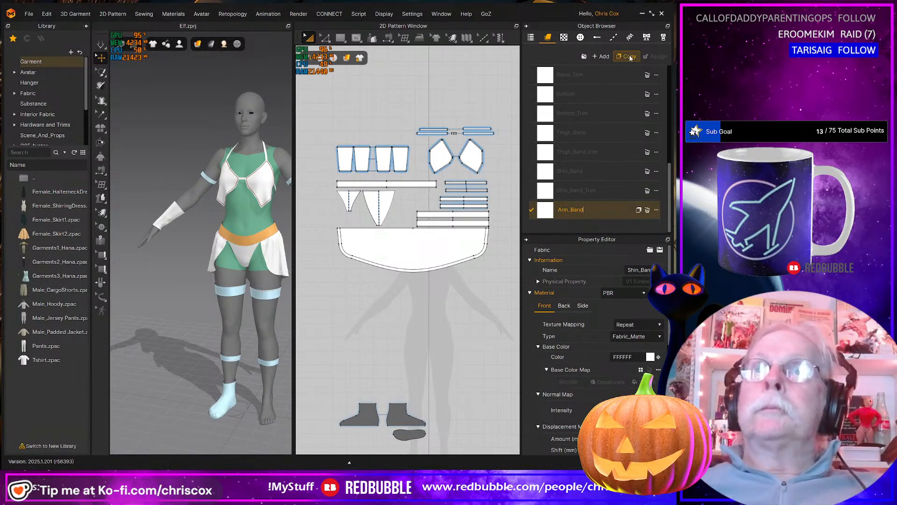
{"action": "left_click", "coordinate": [583, 210]}
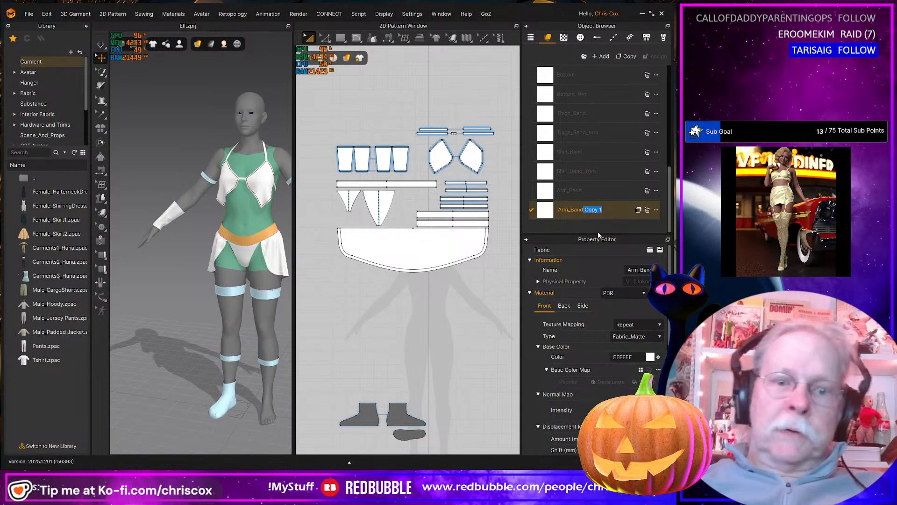
{"action": "type", "text": "_Trim"}
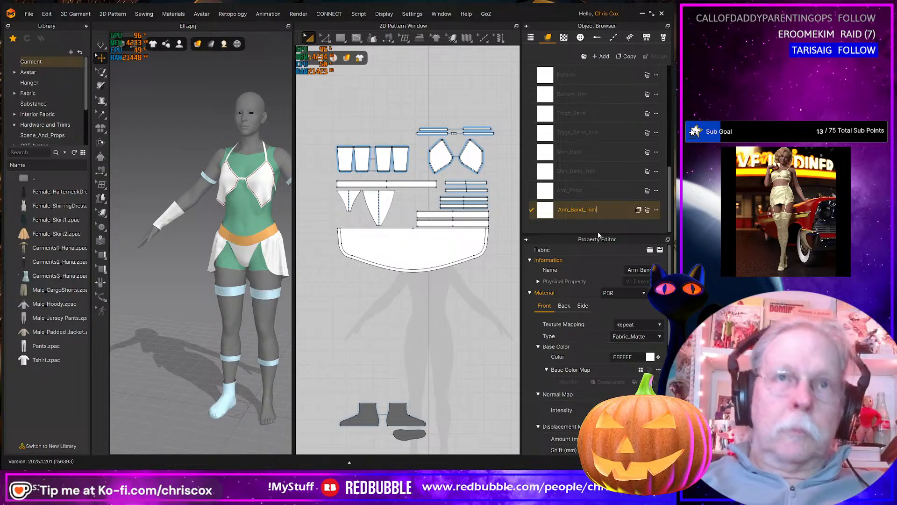
{"action": "scroll", "coordinate": [415, 210], "scroll_direction": "up", "scroll_amount": 5}
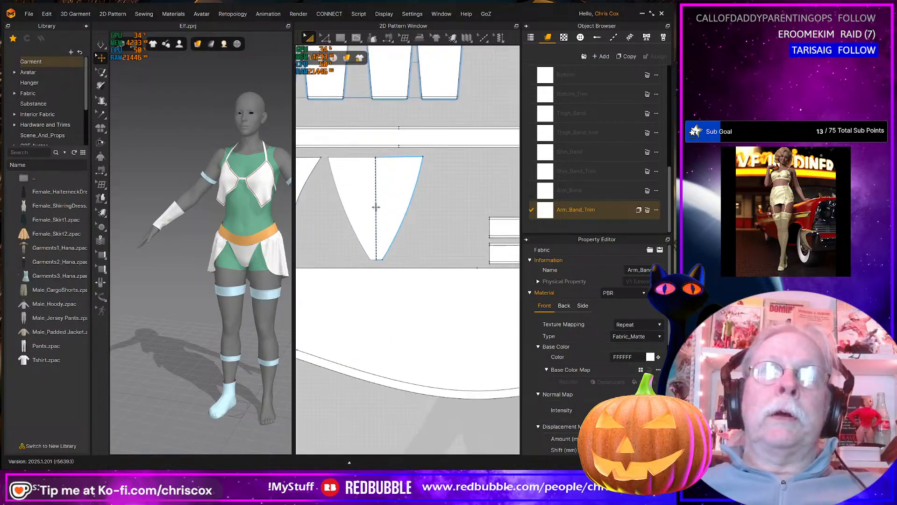
{"action": "key", "text": "z"}
{"action": "left_click", "coordinate": [389, 232]}
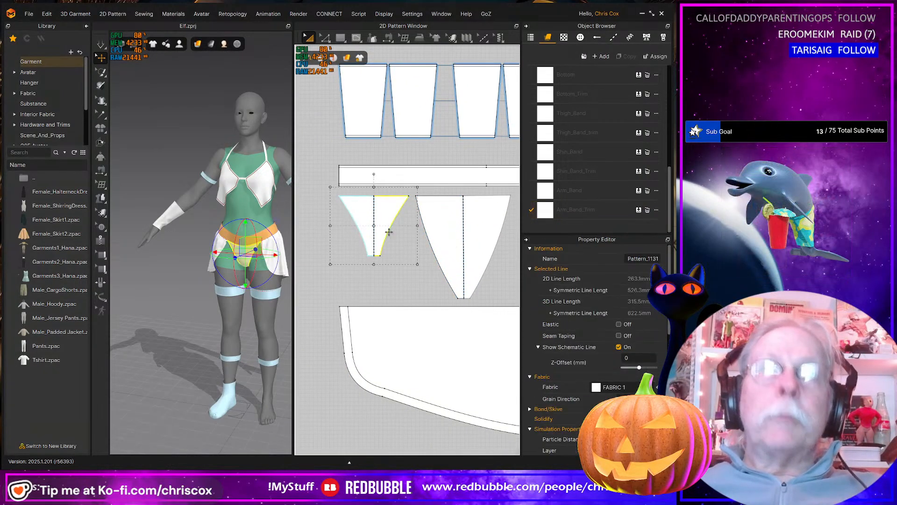
{"action": "scroll", "coordinate": [395, 240], "scroll_direction": "up", "scroll_amount": 4}
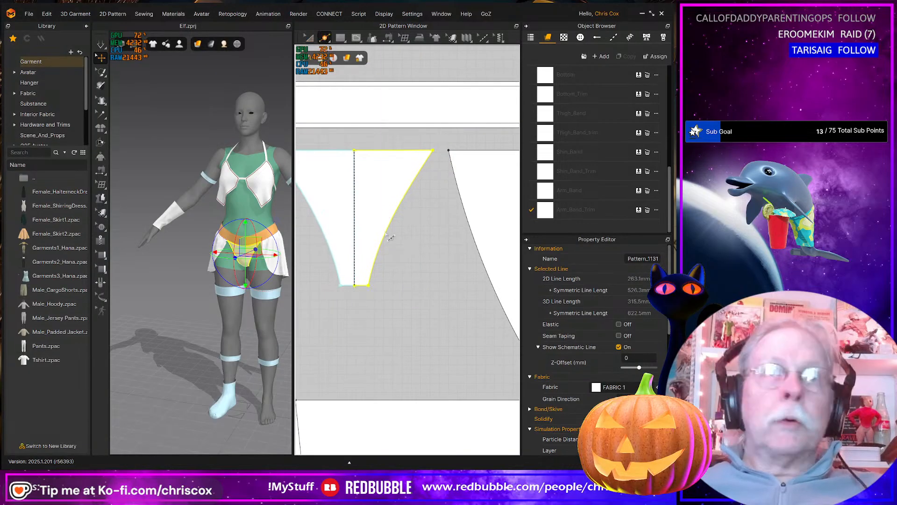
{"action": "left_click", "coordinate": [402, 254]}
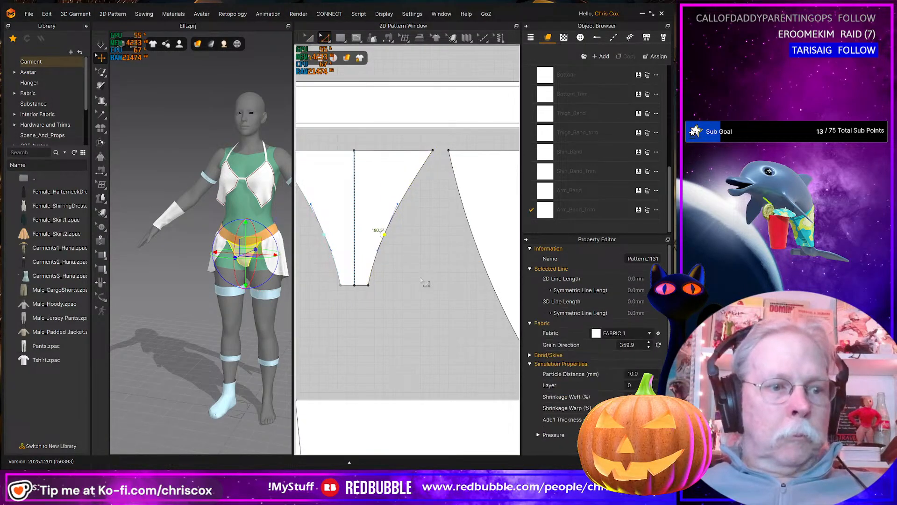
{"action": "key", "text": "ctrl+z"}
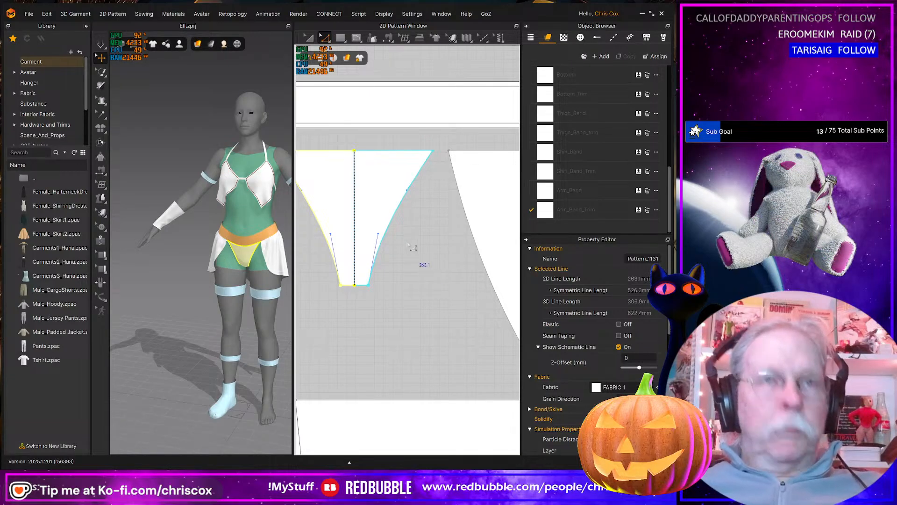
Offset the leg curve of the smaller bottoms pattern as a 5 mm internal line and Cut & Sew along it
{"action": "left_click", "coordinate": [327, 232]}
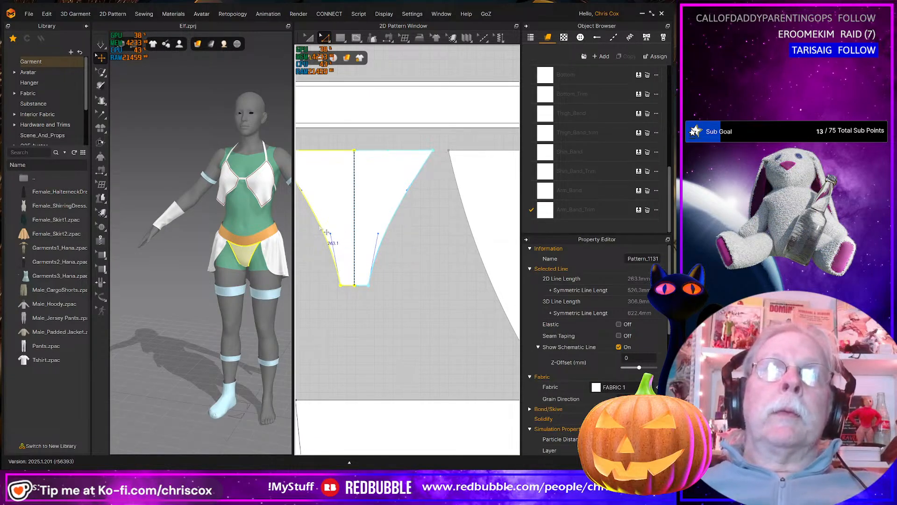
{"action": "right_click", "coordinate": [327, 233]}
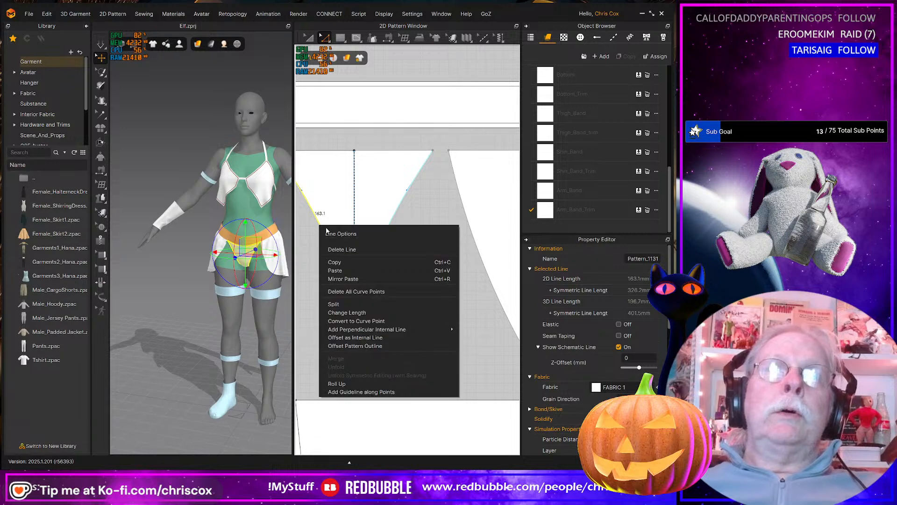
{"action": "left_click", "coordinate": [365, 338]}
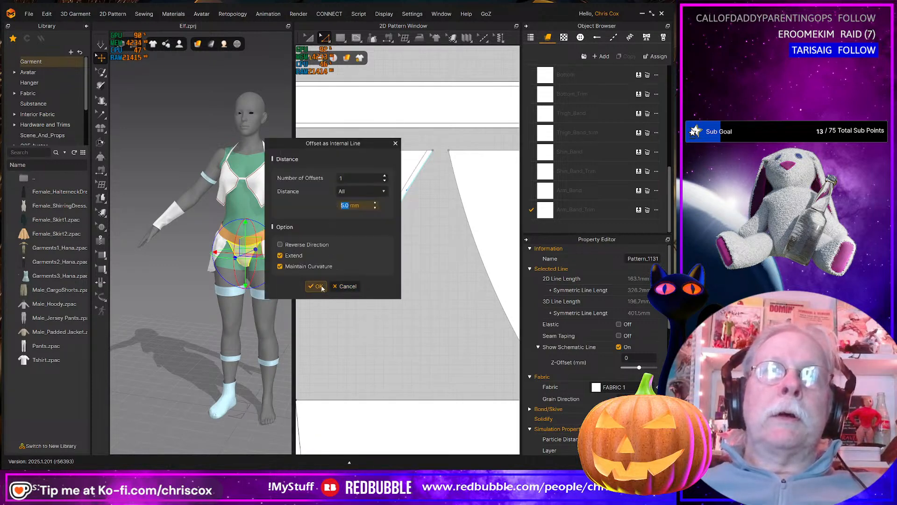
{"action": "left_click", "coordinate": [321, 288]}
{"action": "right_click", "coordinate": [334, 251]}
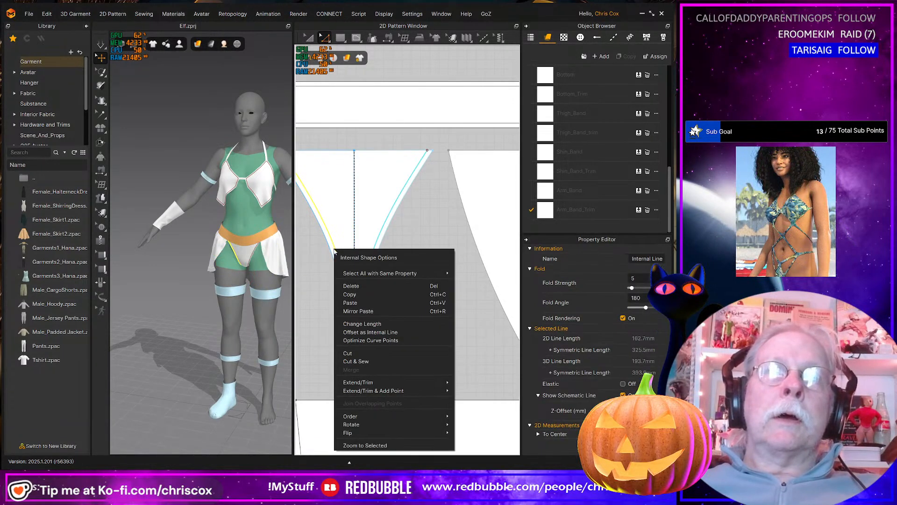
{"action": "left_click", "coordinate": [364, 361]}
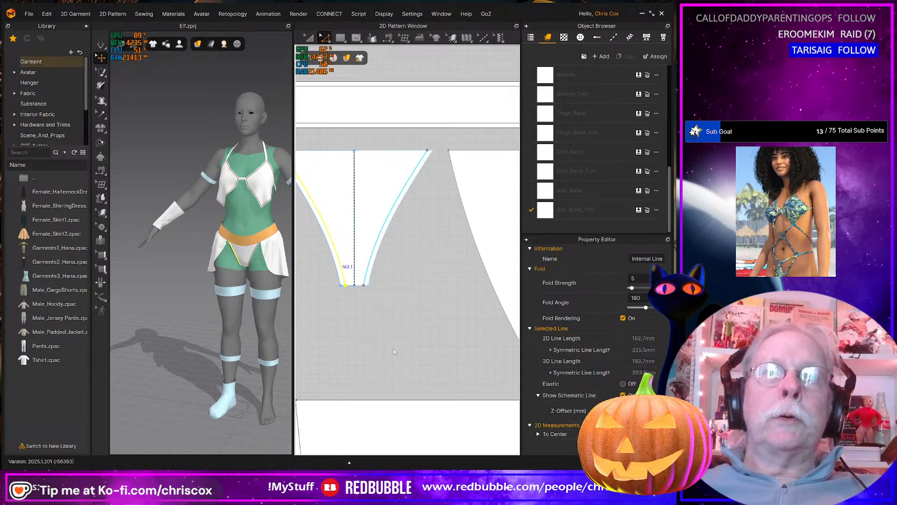
Offset the leg curve of the larger bottoms pattern inward as an internal line
{"action": "left_click", "coordinate": [503, 298]}
{"action": "right_click", "coordinate": [497, 295]}
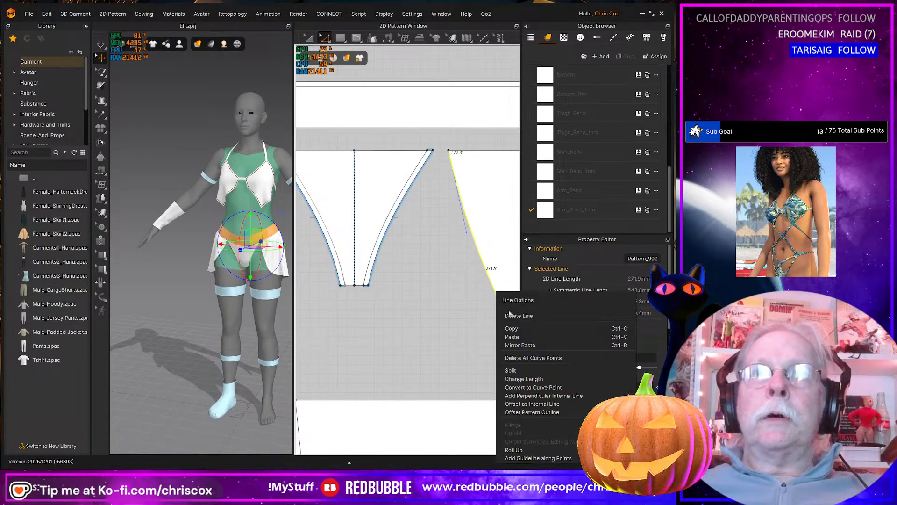
{"action": "left_click", "coordinate": [526, 404]}
{"action": "left_click", "coordinate": [319, 288]}
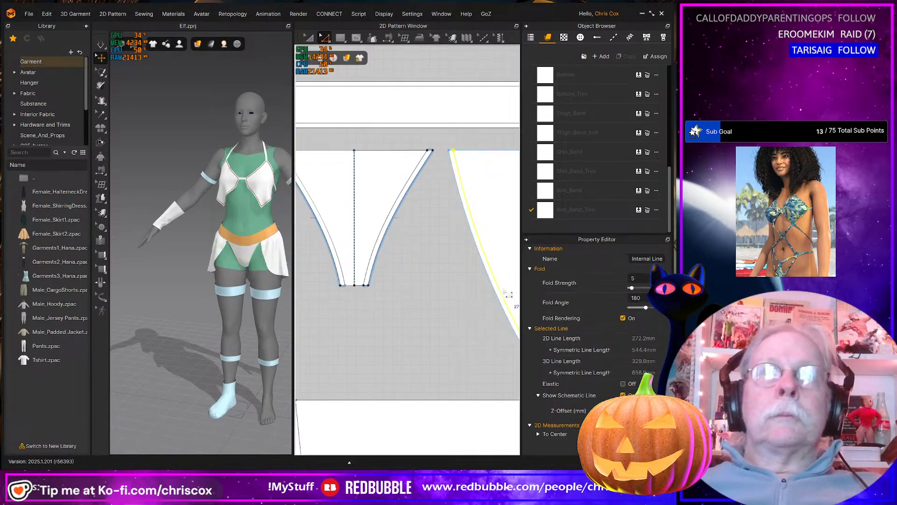
Try to Cut & Sew the larger bottoms pattern along its offset internal line and undo the cut
{"action": "right_click", "coordinate": [501, 290]}
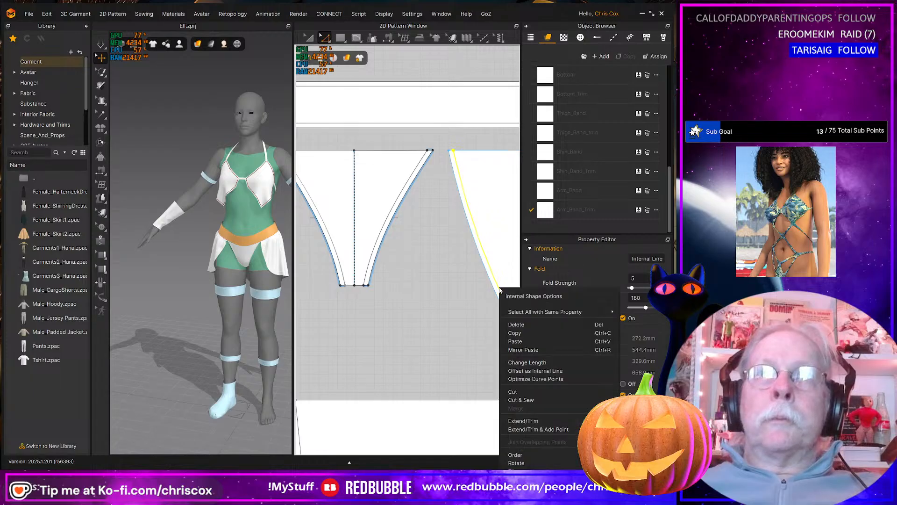
{"action": "left_click", "coordinate": [522, 400]}
{"action": "middle_click_drag", "start_coordinate": [468, 348], "coordinate": [286, 291]}
{"action": "scroll", "coordinate": [375, 314], "scroll_direction": "up", "scroll_amount": 3}
{"action": "scroll", "coordinate": [345, 315], "scroll_direction": "down", "scroll_amount": 3}
{"action": "middle_click_drag", "start_coordinate": [345, 314], "coordinate": [346, 325]}
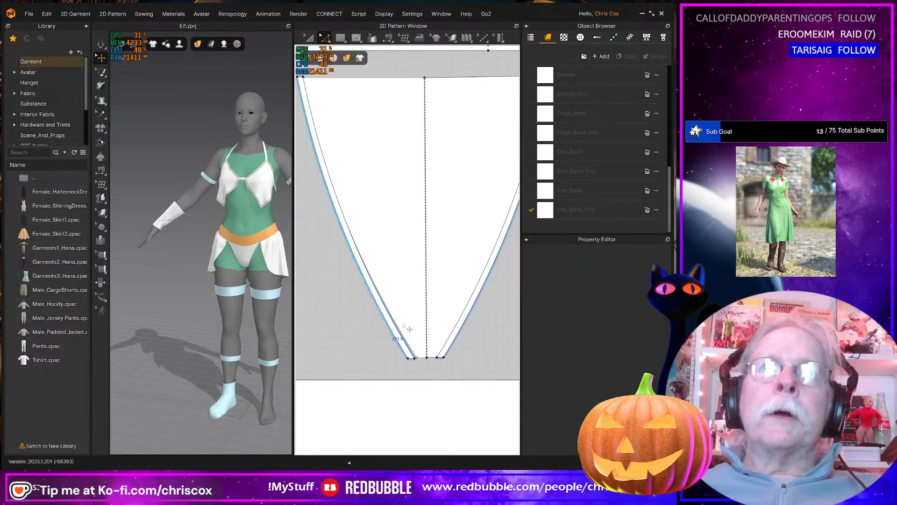
{"action": "left_click", "coordinate": [473, 348]}
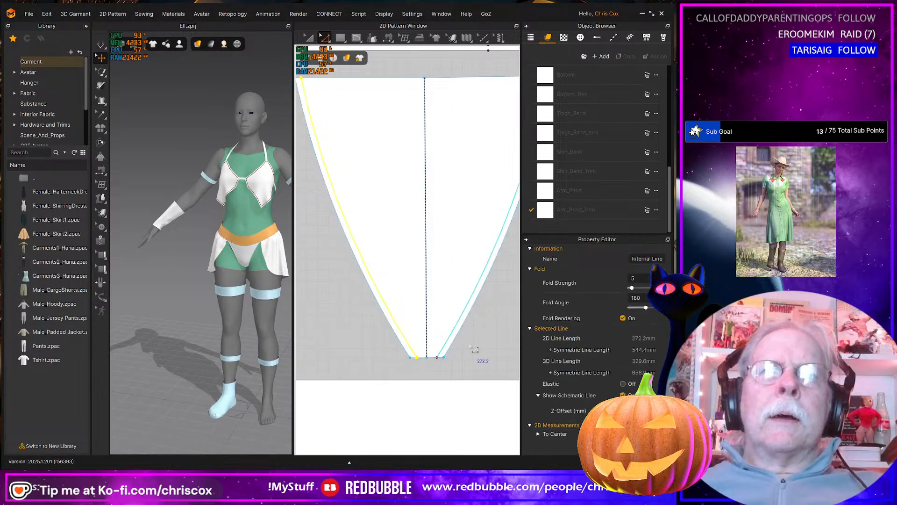
{"action": "scroll", "coordinate": [475, 349], "scroll_direction": "up", "scroll_amount": 3}
{"action": "scroll", "coordinate": [443, 350], "scroll_direction": "down", "scroll_amount": 4}
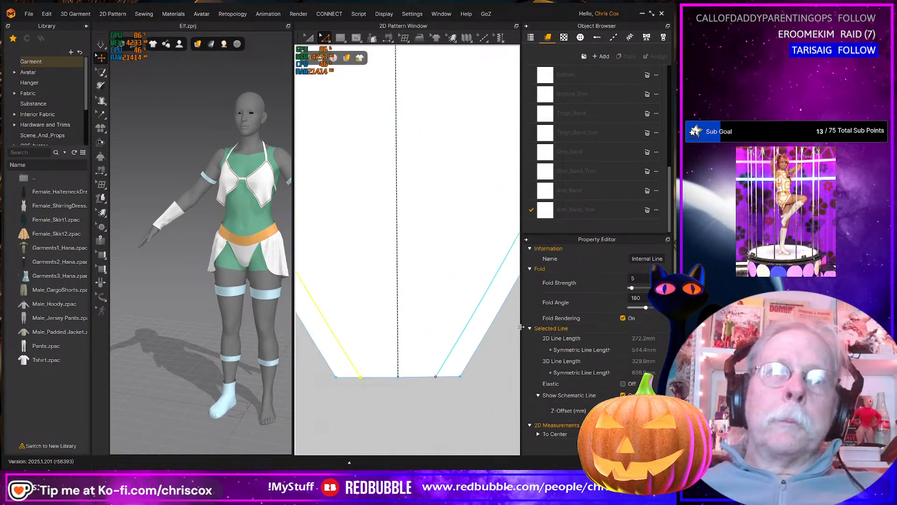
Retry Cut & Sew on the larger bottoms pattern's internal line and check the separated trim strips
{"action": "left_click", "coordinate": [366, 410]}
{"action": "left_click", "coordinate": [354, 365]}
{"action": "right_click", "coordinate": [348, 357]}
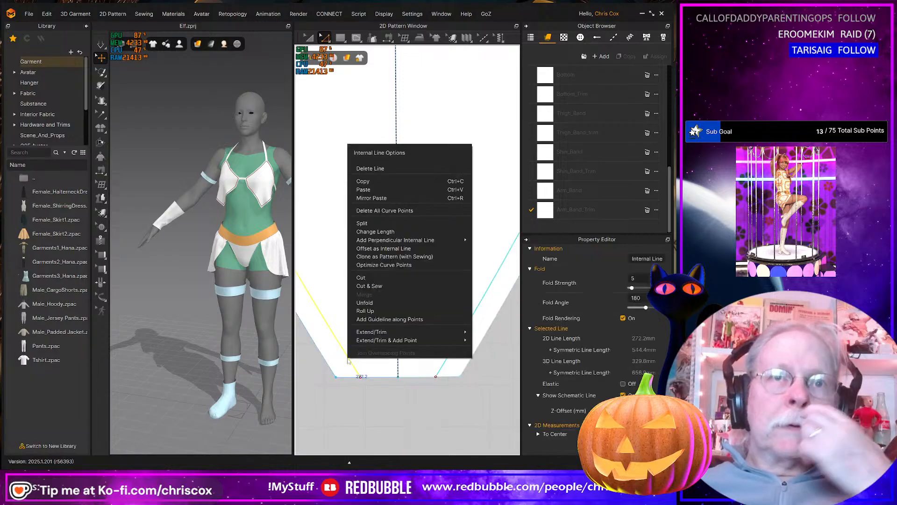
{"action": "mouse_move", "coordinate": [390, 340]}
{"action": "left_click", "coordinate": [500, 340]}
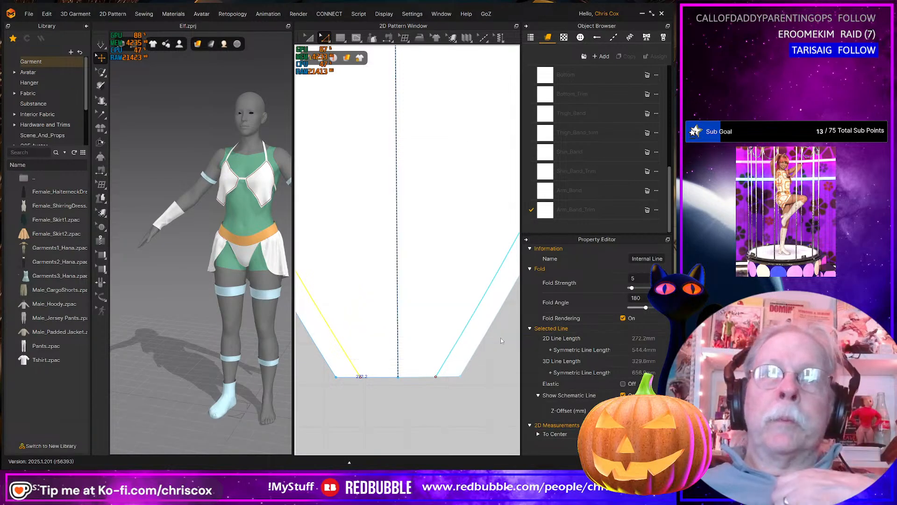
{"action": "left_click", "coordinate": [348, 365]}
{"action": "right_click", "coordinate": [348, 366]}
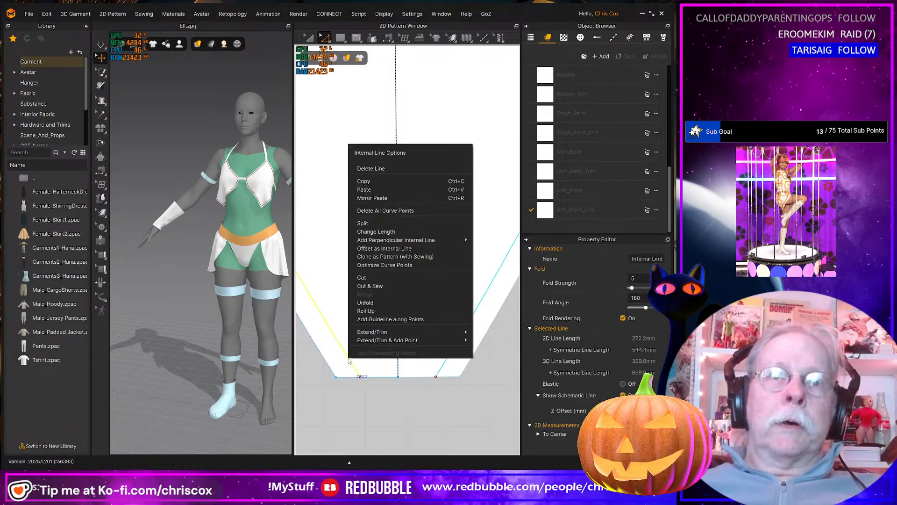
{"action": "left_click", "coordinate": [375, 286]}
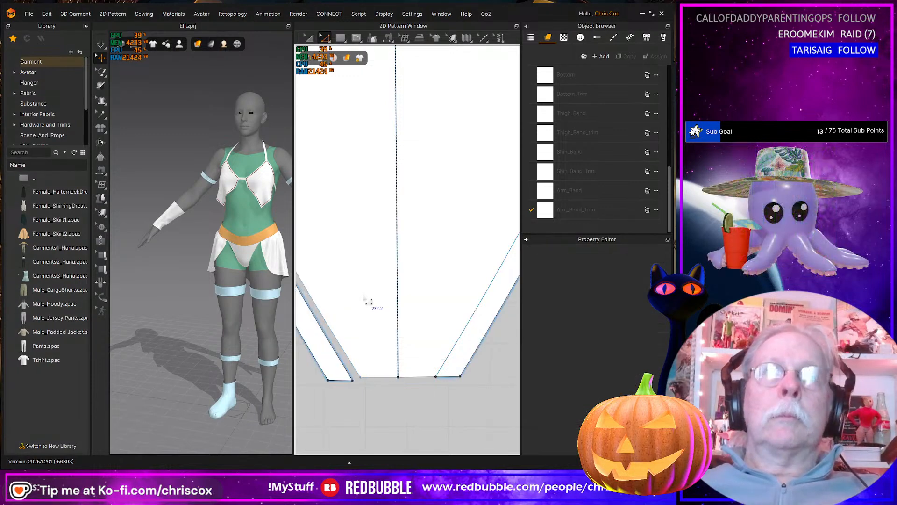
{"action": "scroll", "coordinate": [369, 345], "scroll_direction": "down", "scroll_amount": 5}
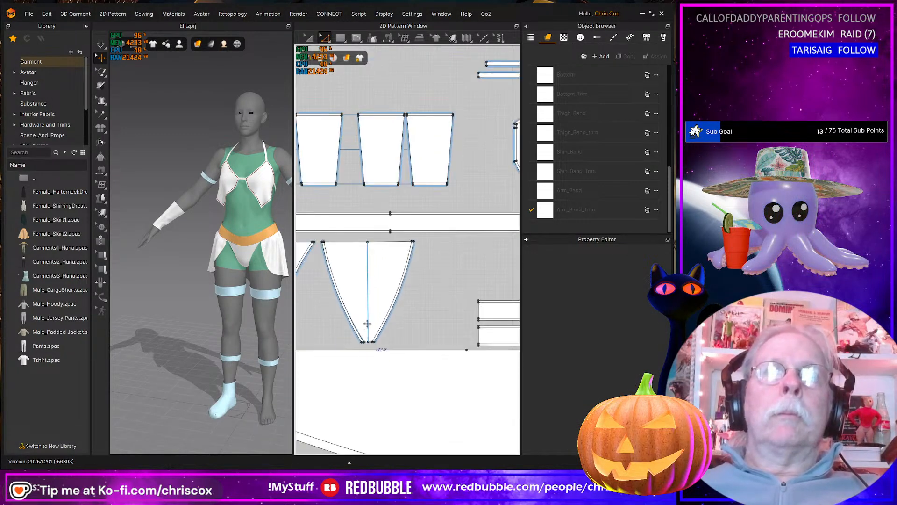
{"action": "scroll", "coordinate": [395, 310], "scroll_direction": "up", "scroll_amount": 3}
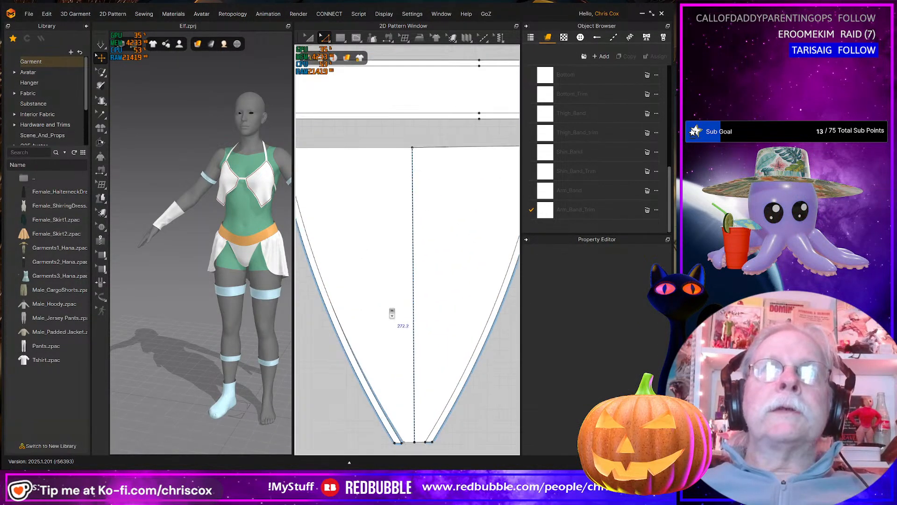
{"action": "middle_click_drag", "start_coordinate": [437, 305], "coordinate": [418, 291]}
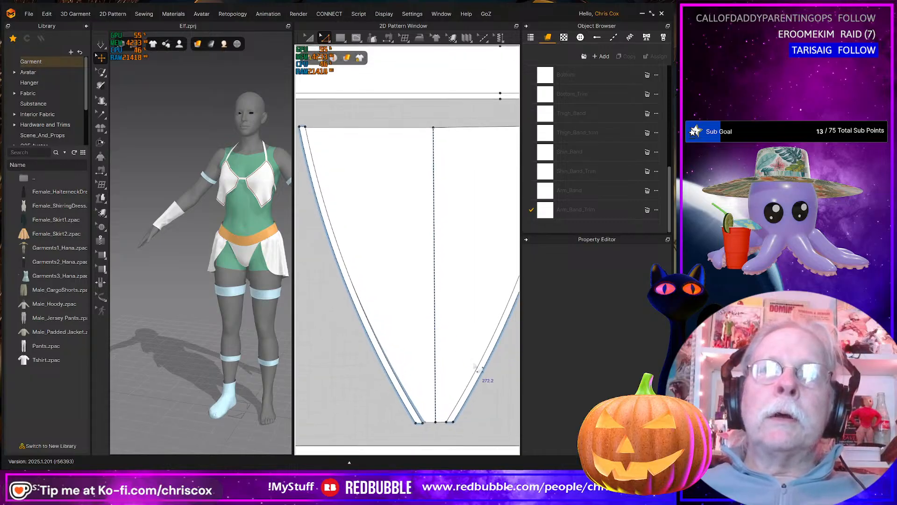
Delete the larger bottoms pattern and undo the deletion
{"action": "key", "text": "a"}
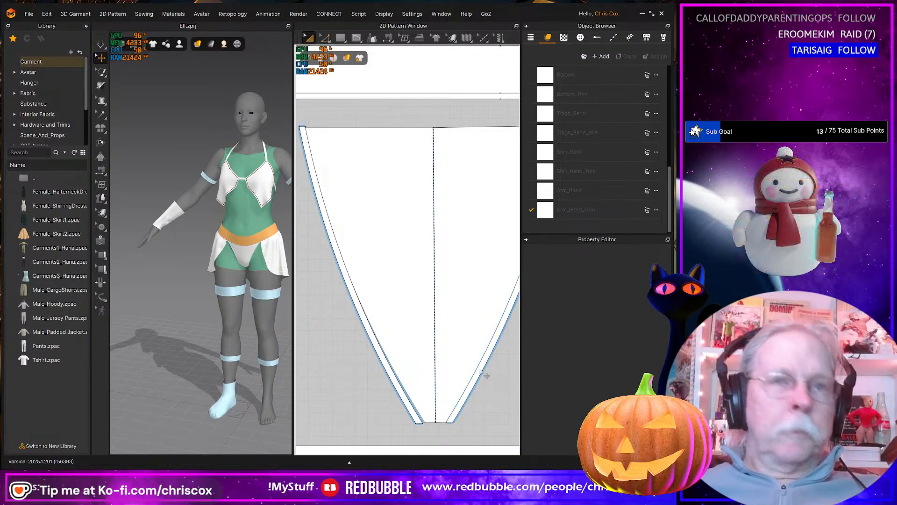
{"action": "left_click", "coordinate": [480, 369]}
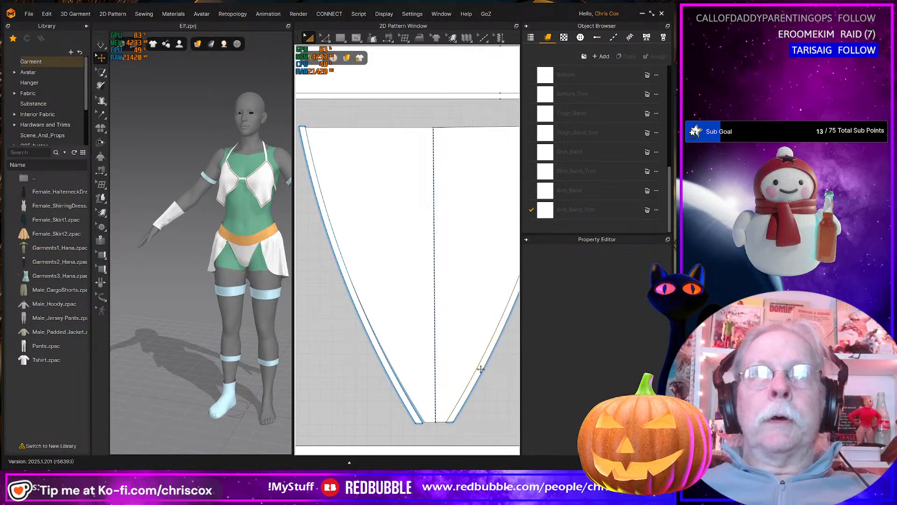
{"action": "left_click", "coordinate": [395, 383]}
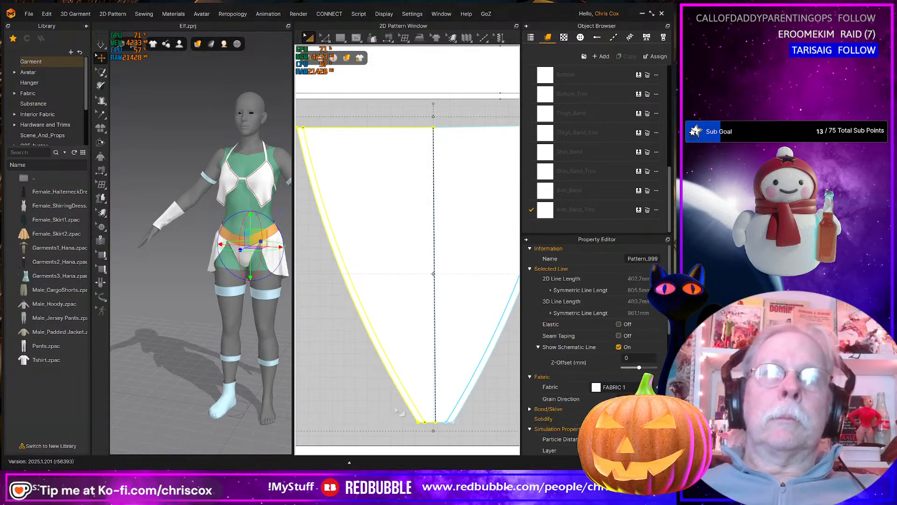
{"action": "key", "text": "Delete"}
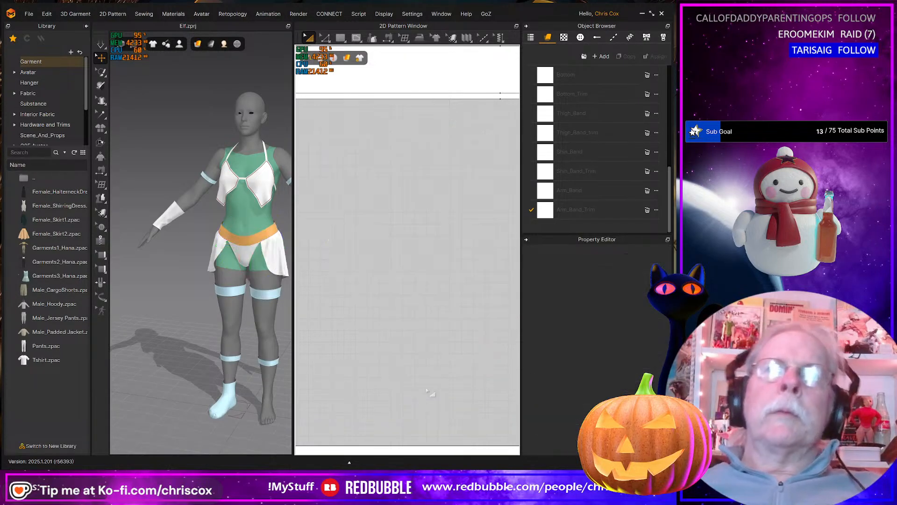
{"action": "key", "text": "ctrl+z"}
Examine the crotch end of the larger bottoms pattern where the internal lines meet its lower edge
{"action": "scroll", "coordinate": [422, 389], "scroll_direction": "up", "scroll_amount": 5}
{"action": "middle_click_drag", "start_coordinate": [426, 392], "coordinate": [411, 232]}
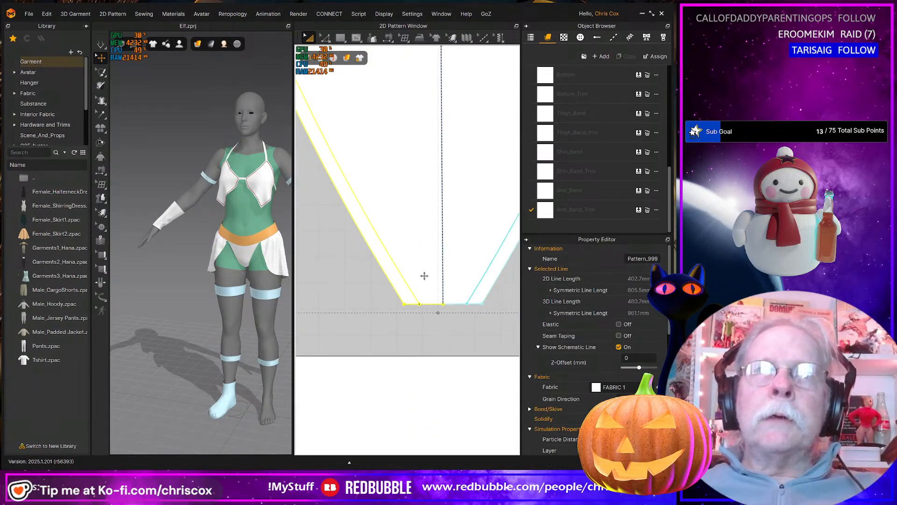
{"action": "scroll", "coordinate": [429, 310], "scroll_direction": "up", "scroll_amount": 5}
{"action": "mouse_move", "coordinate": [438, 322]}
{"action": "middle_mouse_down"}
{"action": "mouse_move", "coordinate": [322, 319]}
{"action": "mouse_move", "coordinate": [445, 323]}
{"action": "middle_mouse_up"}
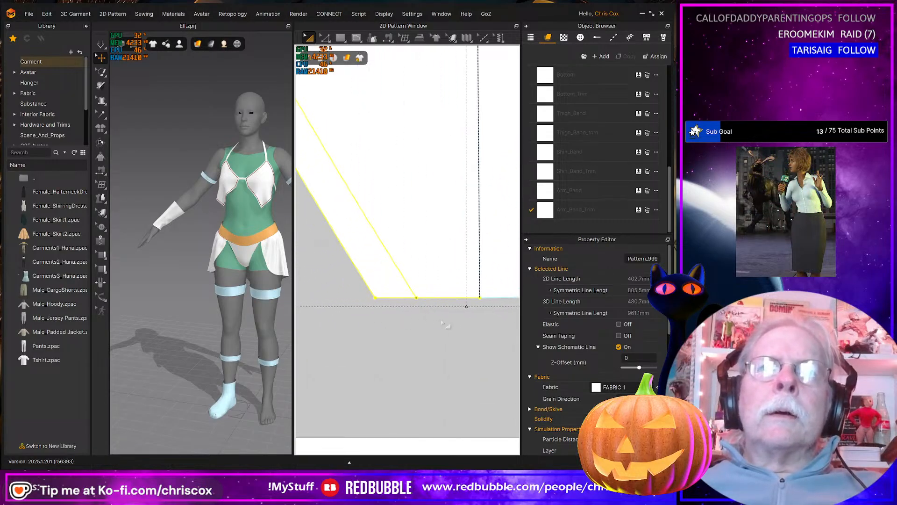
{"action": "scroll", "coordinate": [445, 323], "scroll_direction": "down", "scroll_amount": 6}
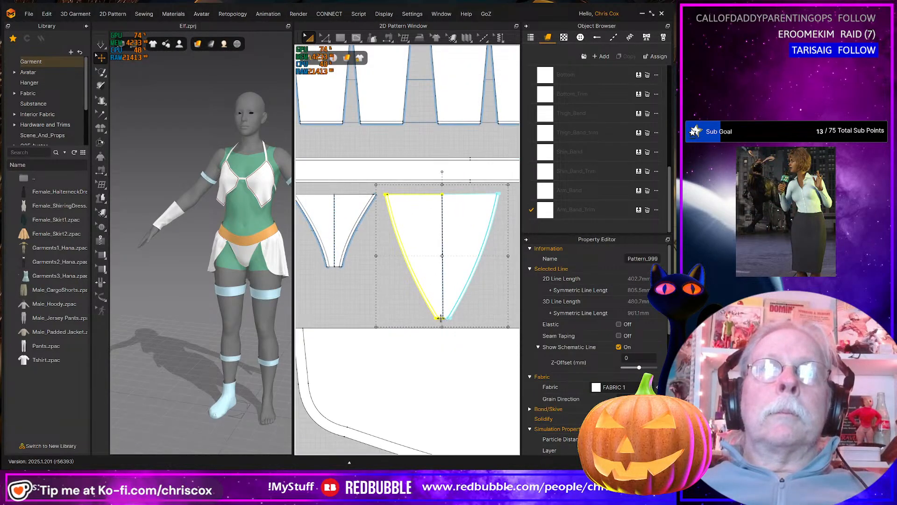
{"action": "scroll", "coordinate": [443, 322], "scroll_direction": "up", "scroll_amount": 3}
{"action": "scroll", "coordinate": [441, 319], "scroll_direction": "down", "scroll_amount": 2}
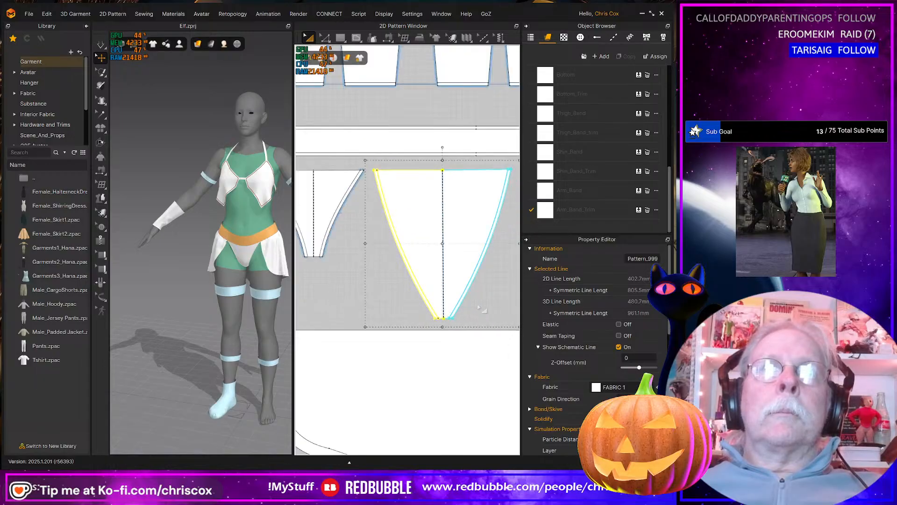
{"action": "scroll", "coordinate": [478, 308], "scroll_direction": "up", "scroll_amount": 1}
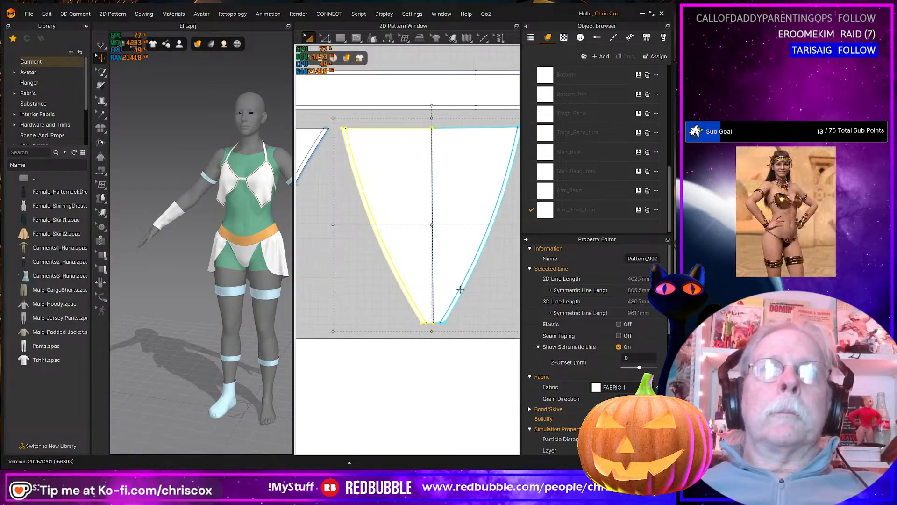
Draw an internal line down the centre of the larger bottoms pattern, from the middle of its waist edge to the middle of its crotch edge
{"action": "left_click", "coordinate": [476, 308]}
{"action": "left_click", "coordinate": [432, 290]}
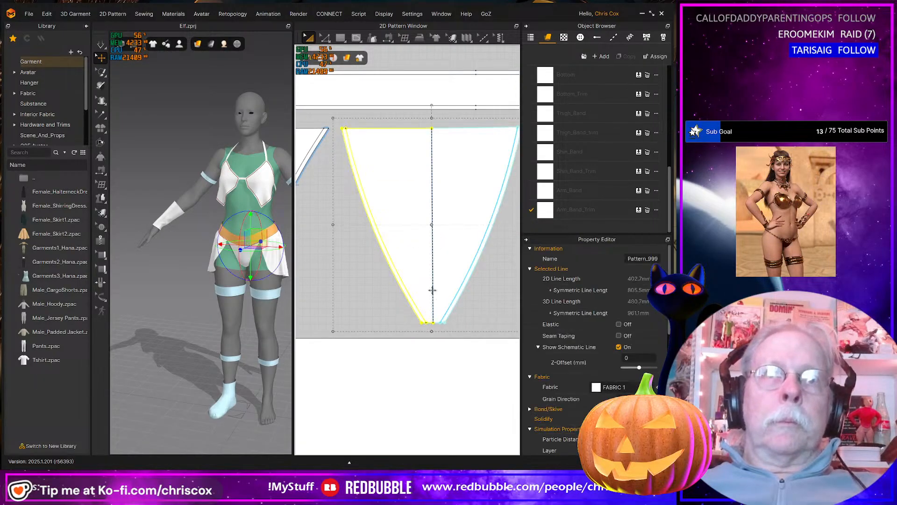
{"action": "key", "text": "z"}
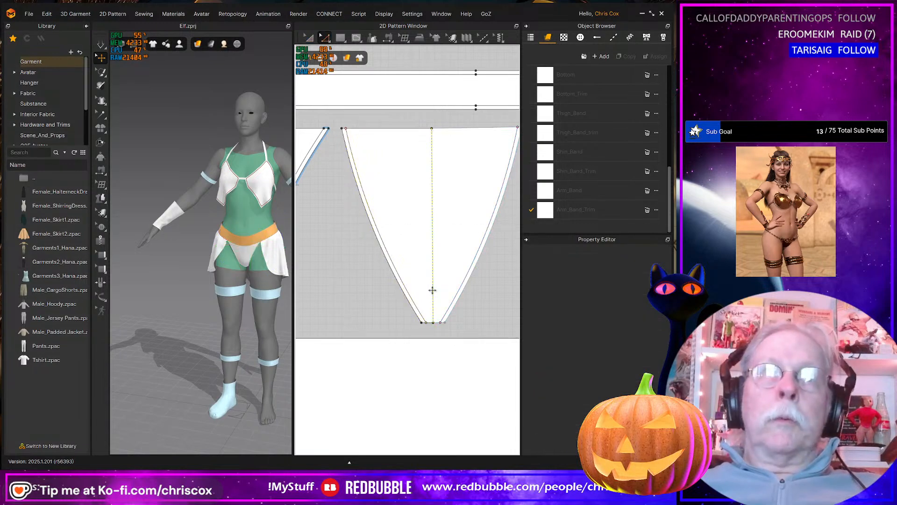
{"action": "key", "text": "v"}
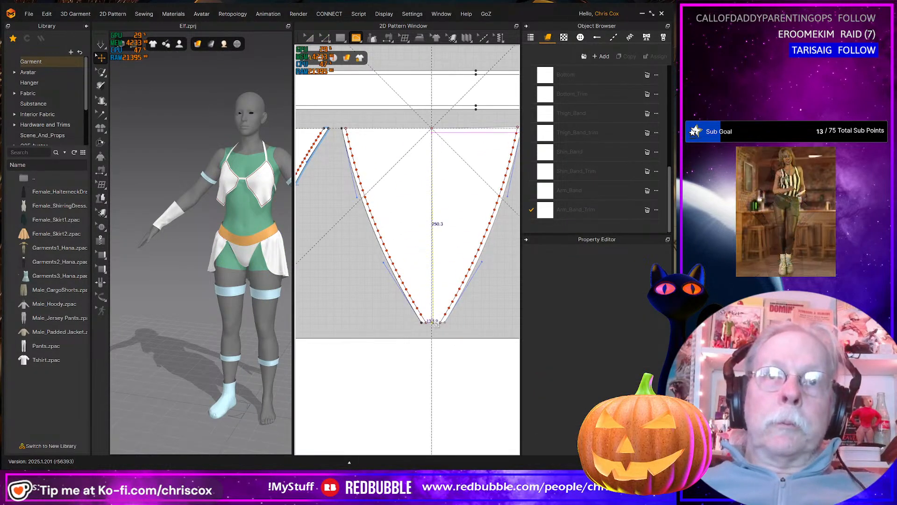
{"action": "left_click", "coordinate": [433, 322]}
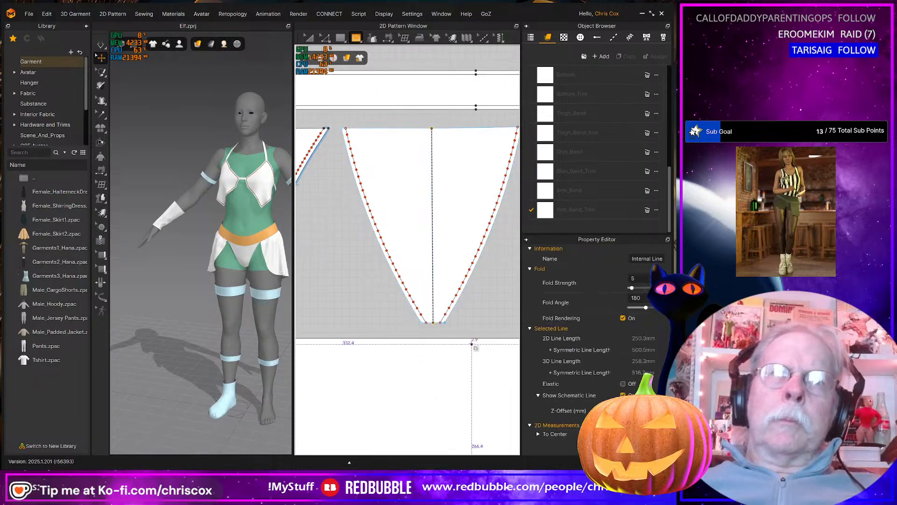
Cut the larger bottoms pattern along its centre internal line and delete the right half
{"action": "key", "text": "a"}
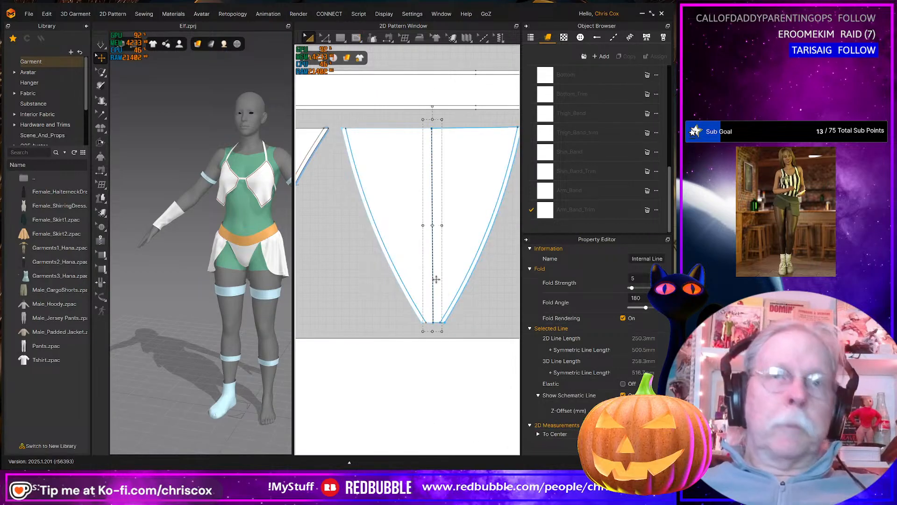
{"action": "right_click", "coordinate": [433, 277]}
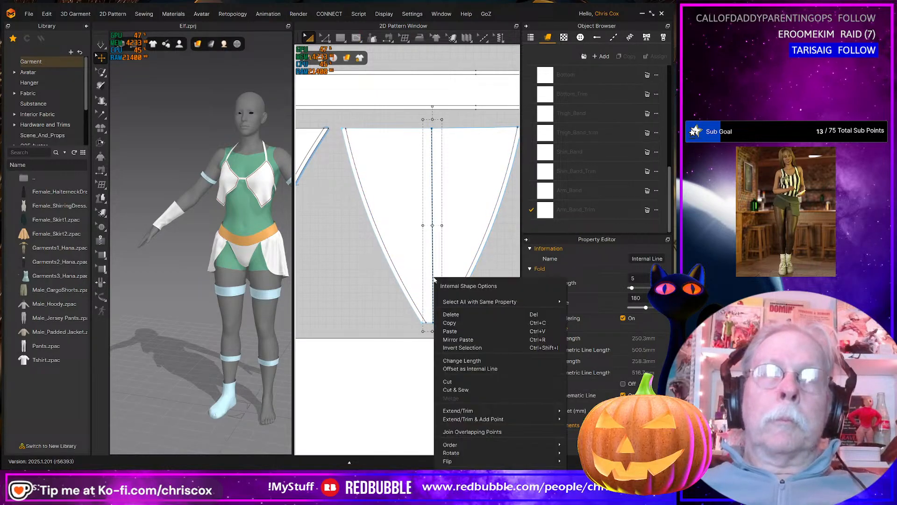
{"action": "left_click", "coordinate": [452, 381]}
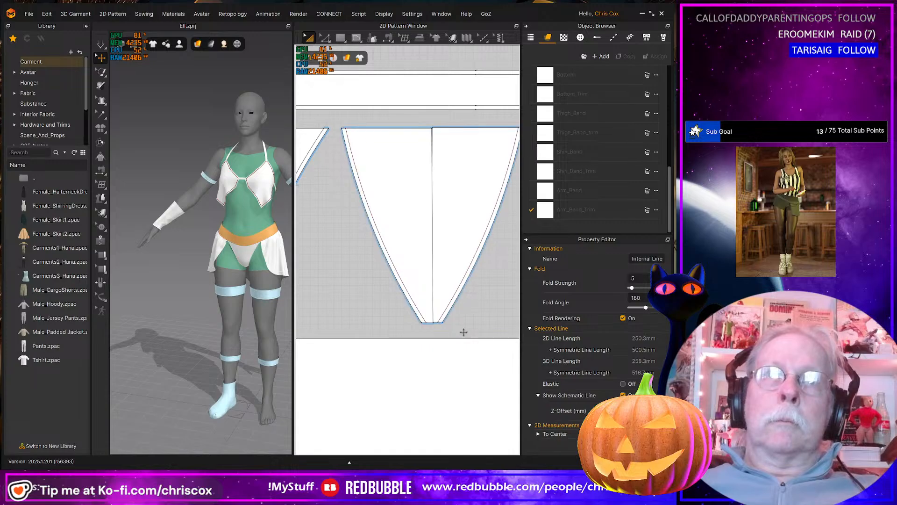
{"action": "left_click", "coordinate": [455, 302]}
{"action": "key", "text": "Delete"}
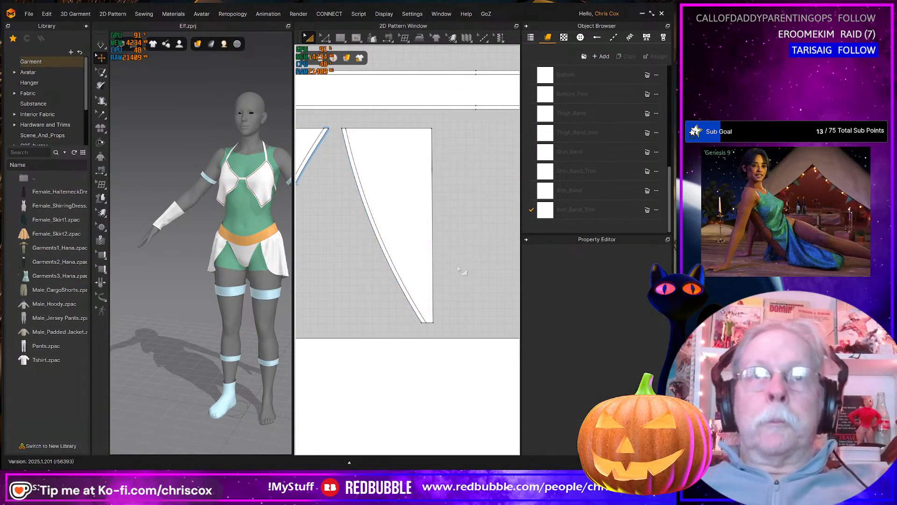
Move the crotch-end centre point of the remaining half so its centre edge is square to the crotch edge
{"action": "left_click", "coordinate": [437, 290]}
{"action": "scroll", "coordinate": [439, 290], "scroll_direction": "up", "scroll_amount": 3}
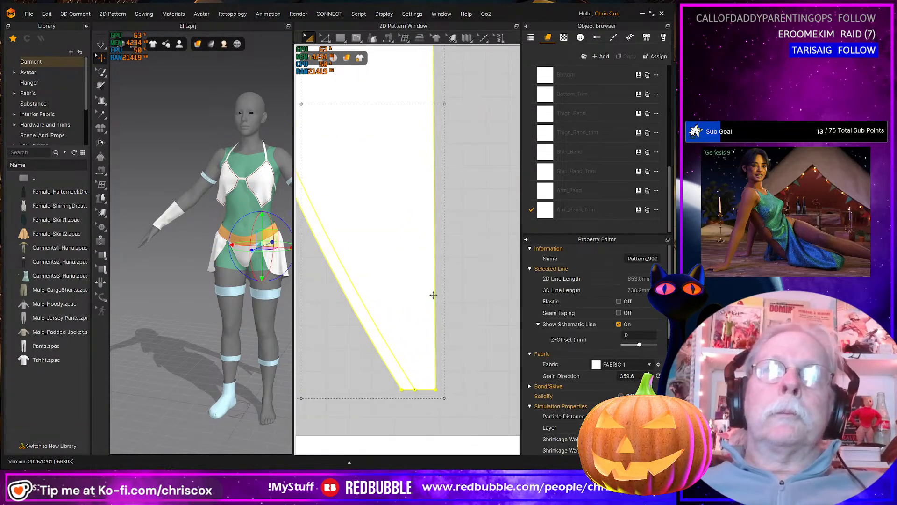
{"action": "scroll", "coordinate": [414, 271], "scroll_direction": "up", "scroll_amount": 2}
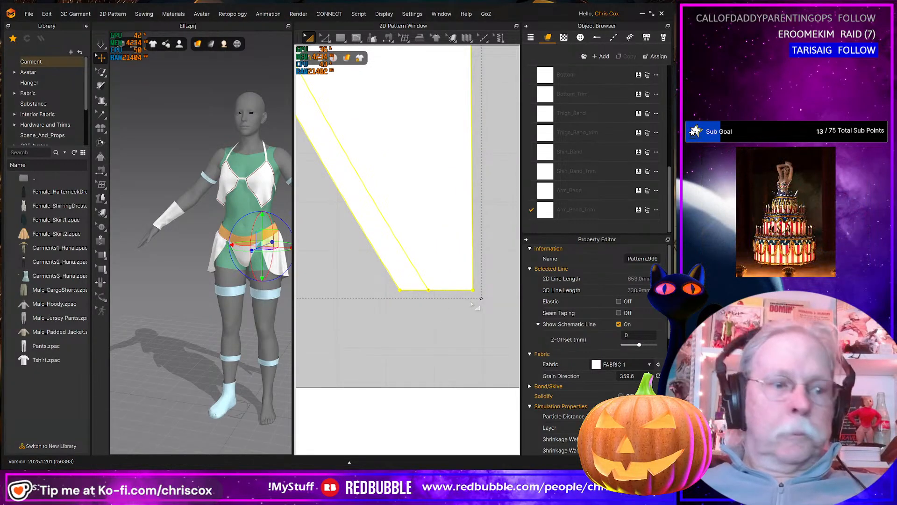
{"action": "key", "text": "z"}
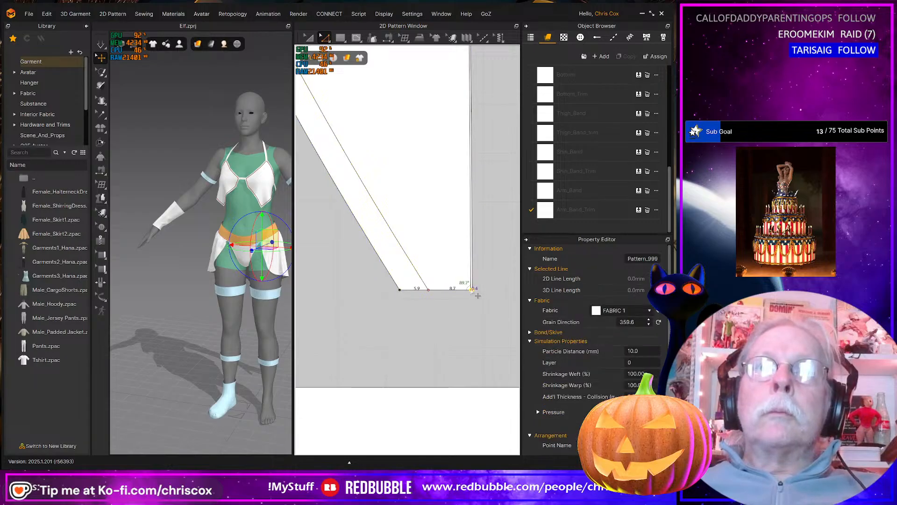
{"action": "left_click_drag", "start_coordinate": [477, 295], "coordinate": [463, 290]}
{"action": "scroll", "coordinate": [463, 290], "scroll_direction": "down", "scroll_amount": 5}
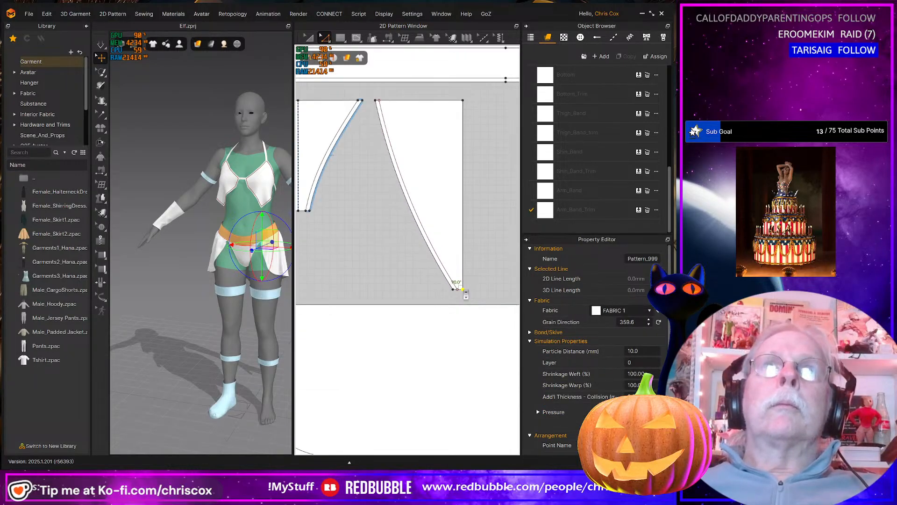
Delete the offset internal line beside the half pattern's curved edge and clear its leftover point on the crotch edge
{"action": "middle_click_drag", "start_coordinate": [475, 244], "coordinate": [473, 256]}
{"action": "scroll", "coordinate": [474, 256], "scroll_direction": "up", "scroll_amount": 2}
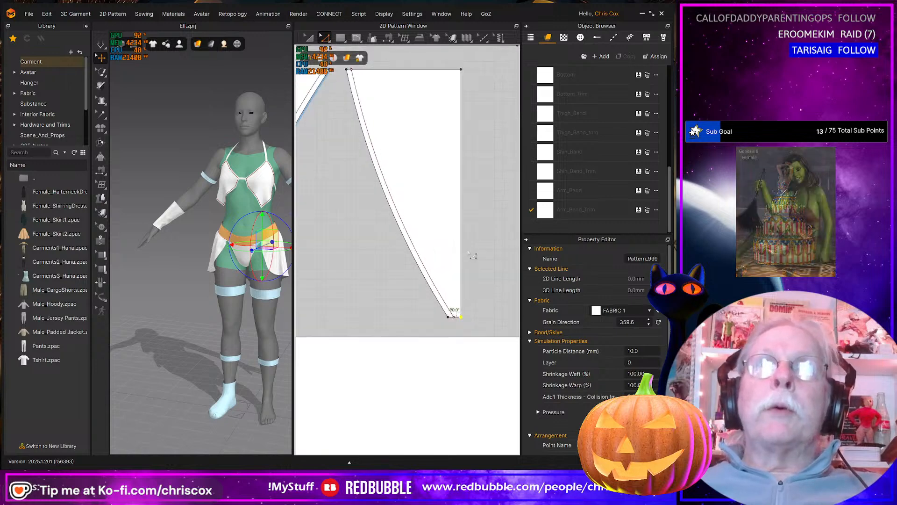
{"action": "scroll", "coordinate": [469, 252], "scroll_direction": "up", "scroll_amount": 4}
{"action": "scroll", "coordinate": [470, 252], "scroll_direction": "up", "scroll_amount": 3}
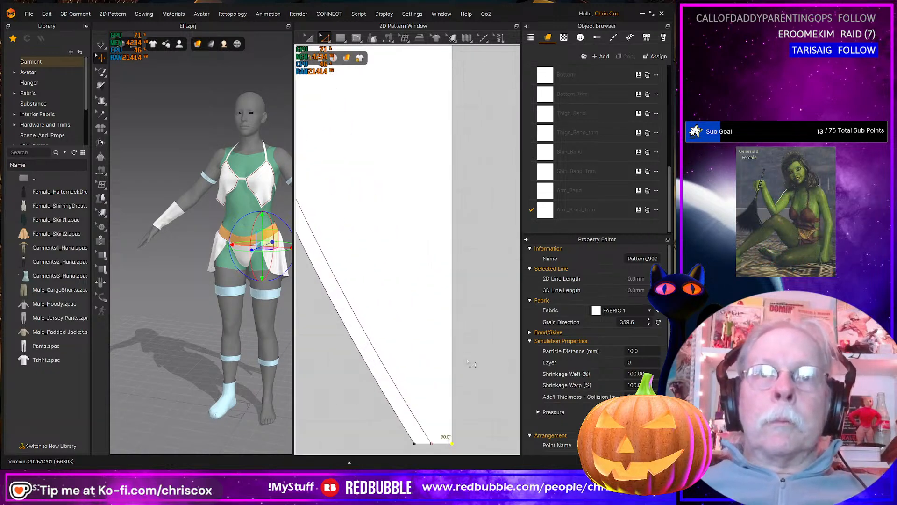
{"action": "middle_click_drag", "start_coordinate": [473, 358], "coordinate": [482, 283]}
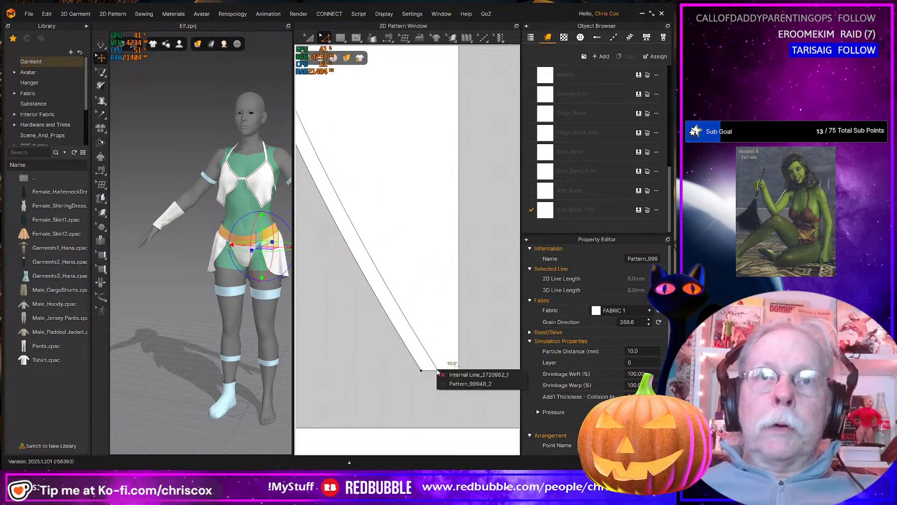
{"action": "left_click", "coordinate": [439, 370]}
{"action": "key", "text": "Delete"}
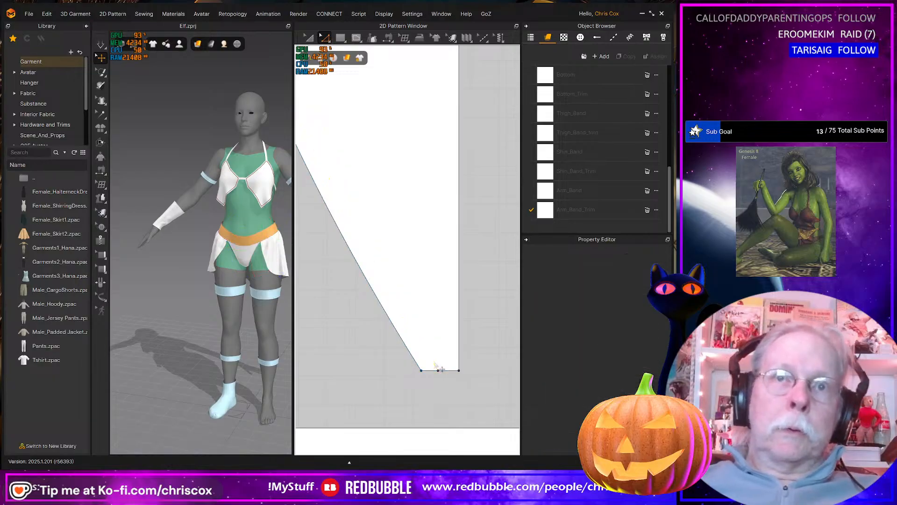
{"action": "left_click", "coordinate": [439, 370]}
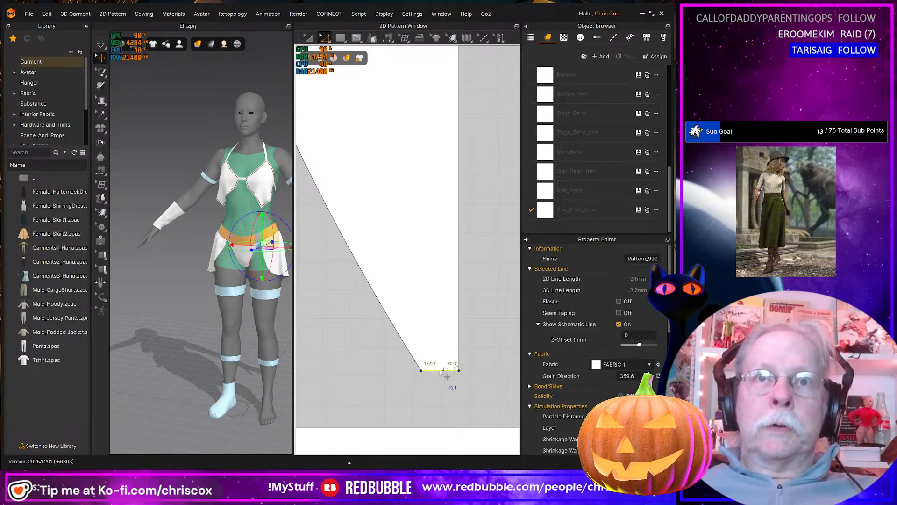
Change the length of the half pattern's crotch edge to 15 mm with the direction set to End
{"action": "right_click", "coordinate": [441, 371]}
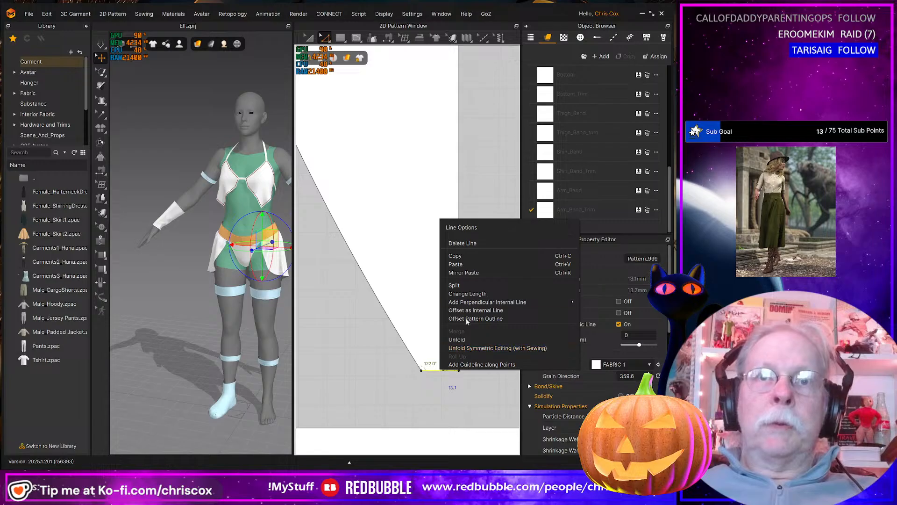
{"action": "left_click", "coordinate": [467, 294]}
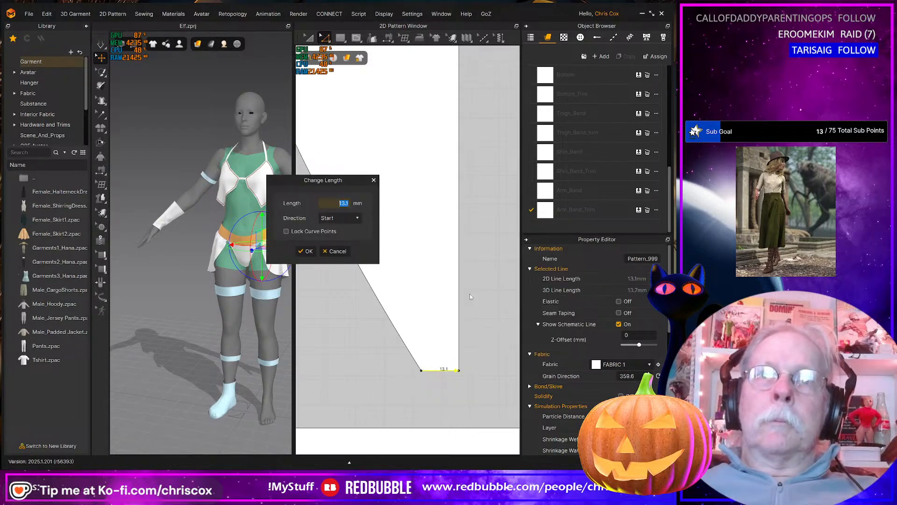
{"action": "left_click", "coordinate": [333, 218]}
{"action": "left_click", "coordinate": [332, 239]}
{"action": "double_click", "coordinate": [344, 203]}
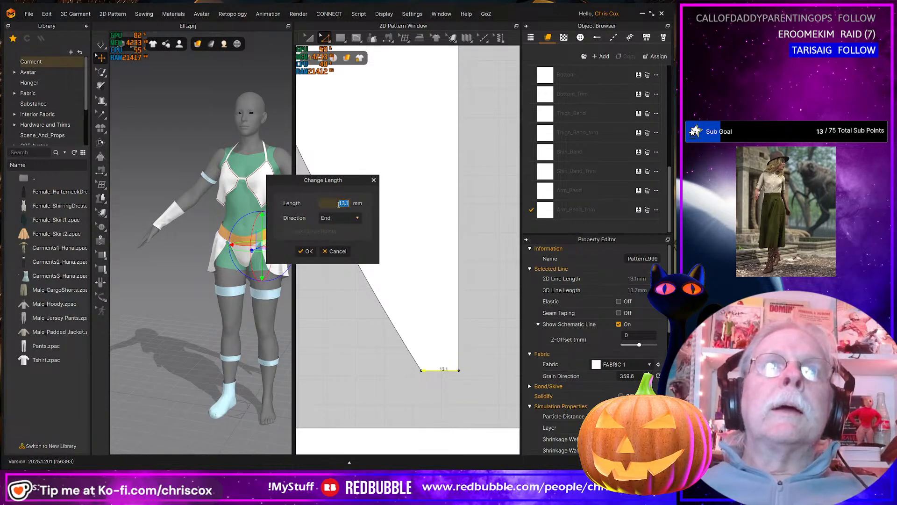
{"action": "type", "text": "15"}
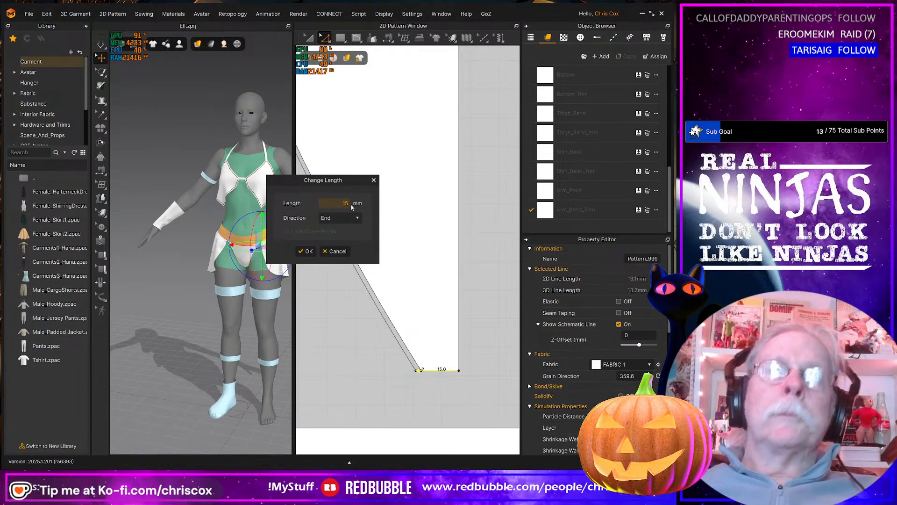
{"action": "left_click", "coordinate": [313, 254]}
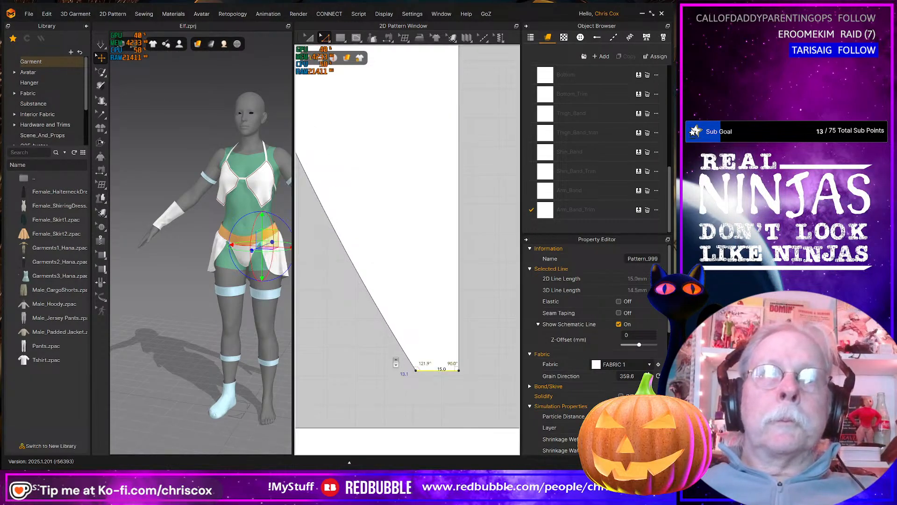
Check the sewing lines attached to the half pattern's crotch edge
{"action": "scroll", "coordinate": [396, 363], "scroll_direction": "up", "scroll_amount": 3}
{"action": "key", "text": "b"}
{"action": "left_click", "coordinate": [460, 381]}
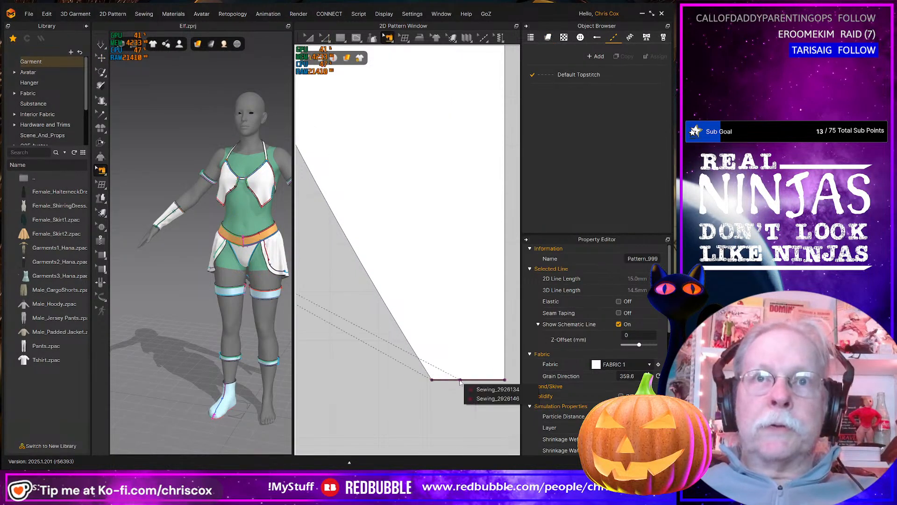
{"action": "left_click", "coordinate": [408, 342]}
Offset the half pattern's curved leg edge inward as an internal line
{"action": "key", "text": "z"}
{"action": "left_click", "coordinate": [412, 347]}
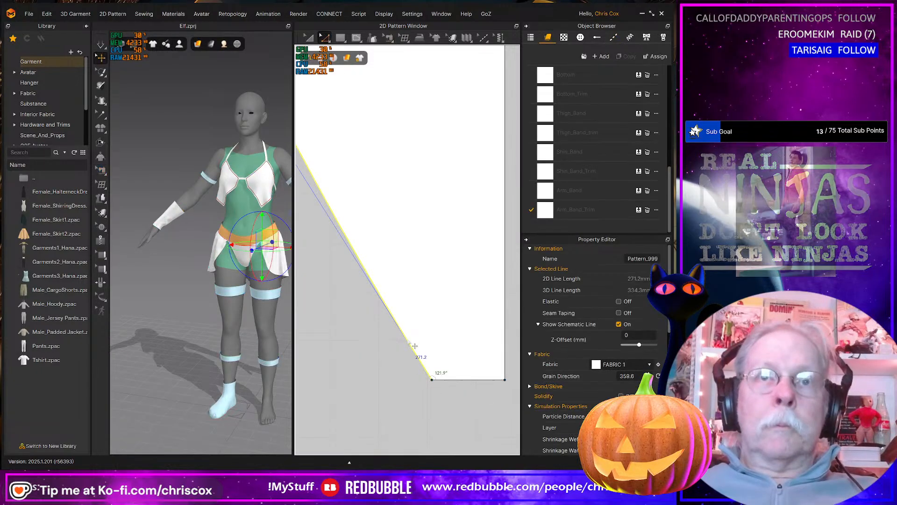
{"action": "right_click", "coordinate": [408, 337]}
{"action": "left_click", "coordinate": [440, 279]}
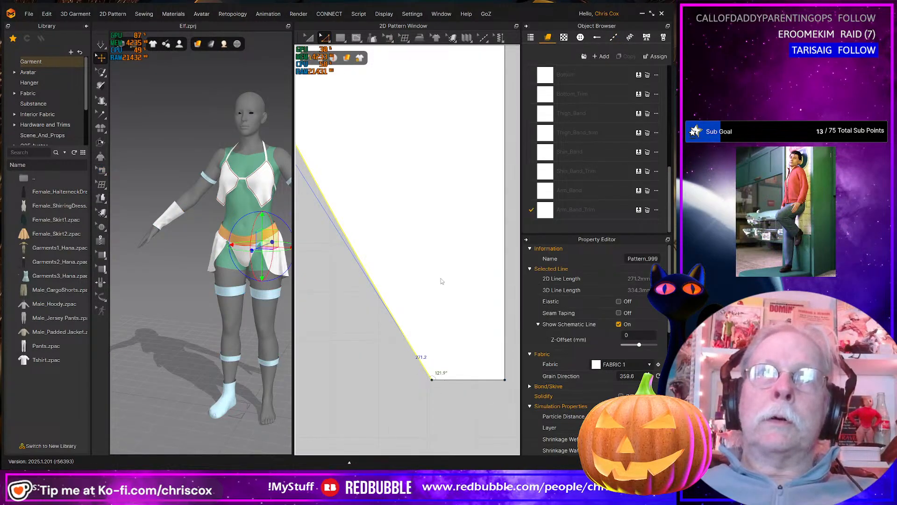
{"action": "left_click", "coordinate": [316, 286]}
Create a mirrored symmetric copy of the half bottoms pattern and place it just beside the original's centre edge
{"action": "scroll", "coordinate": [439, 367], "scroll_direction": "down", "scroll_amount": 5}
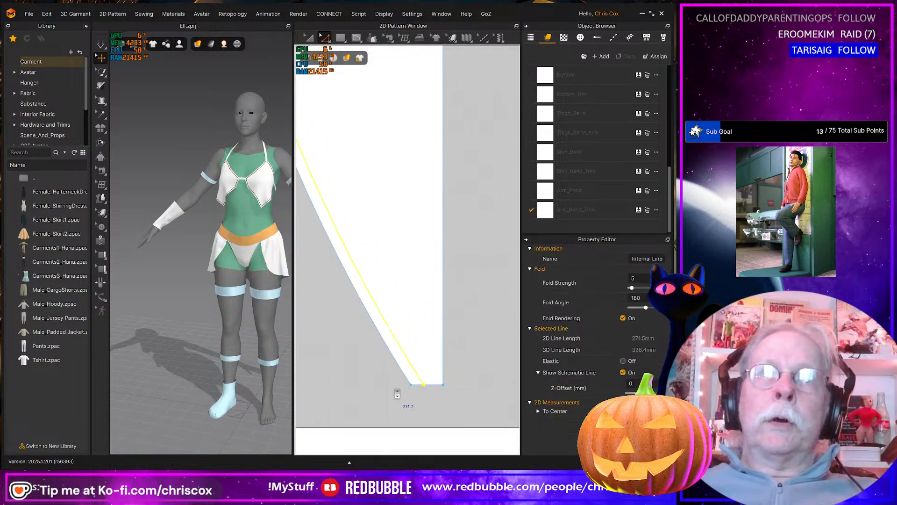
{"action": "middle_click_drag", "start_coordinate": [433, 362], "coordinate": [439, 375]}
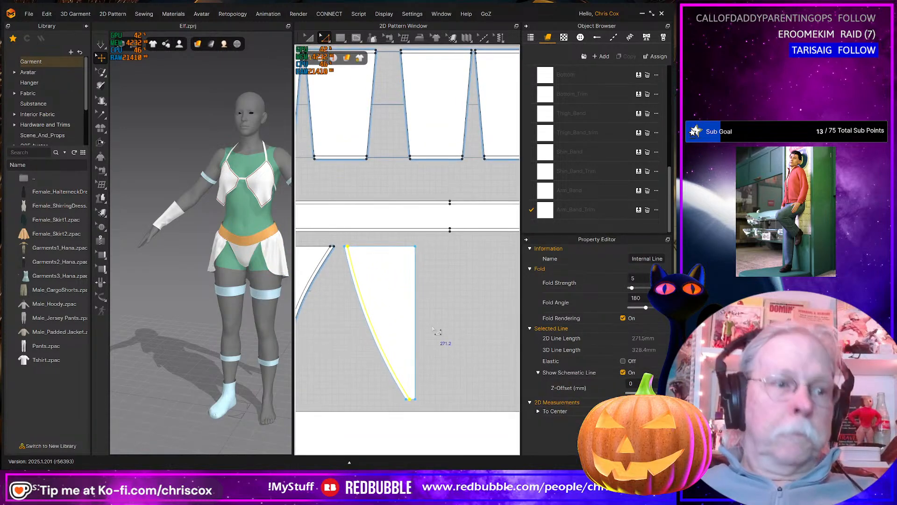
{"action": "key", "text": "a"}
{"action": "left_click", "coordinate": [408, 302]}
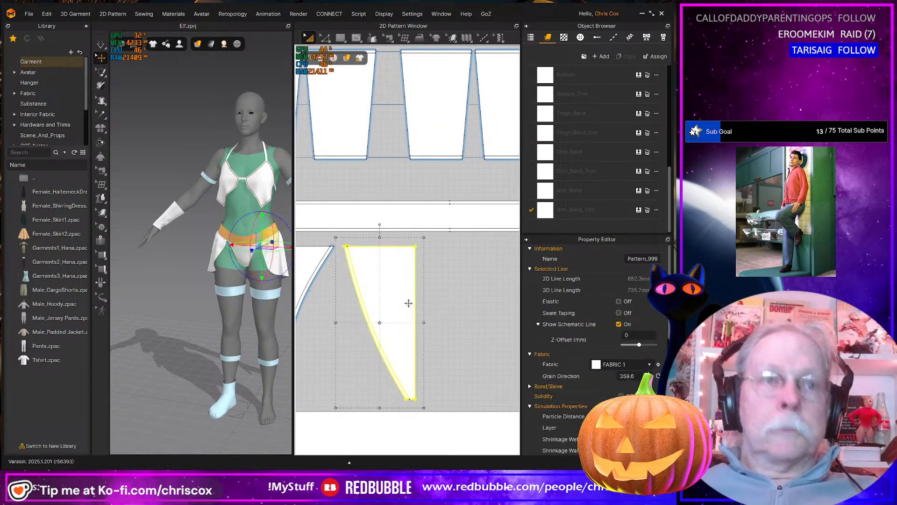
{"action": "key", "text": "ctrl+d"}
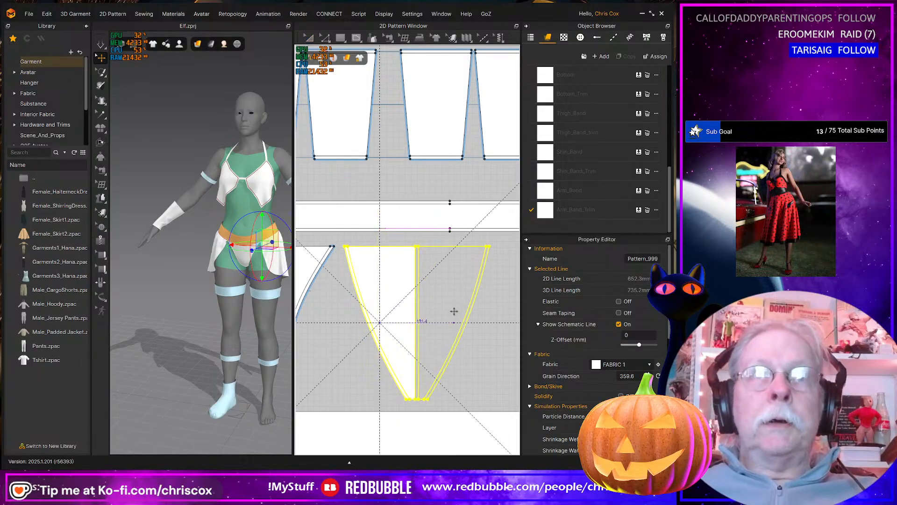
{"action": "left_click", "coordinate": [451, 312]}
Merge the two bottoms halves along their facing centre edges
{"action": "scroll", "coordinate": [423, 320], "scroll_direction": "up", "scroll_amount": 5}
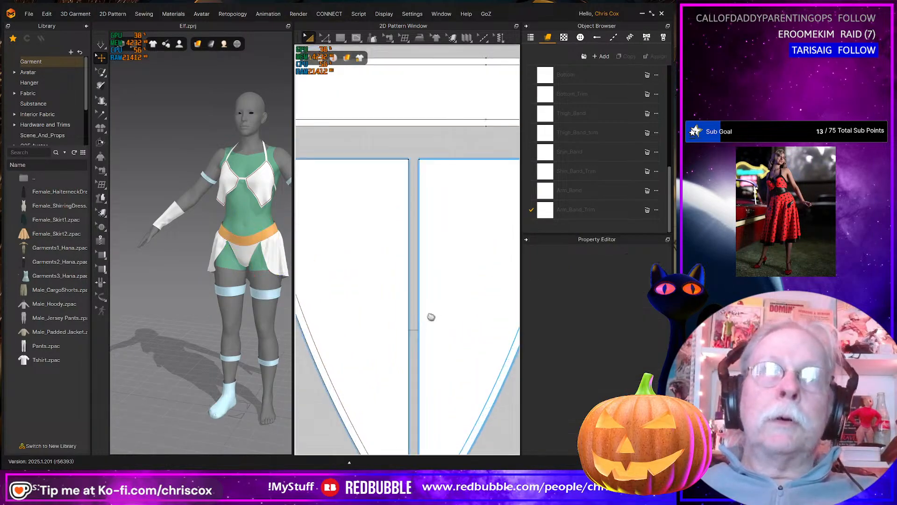
{"action": "right_click_drag", "start_coordinate": [431, 317], "coordinate": [448, 268]}
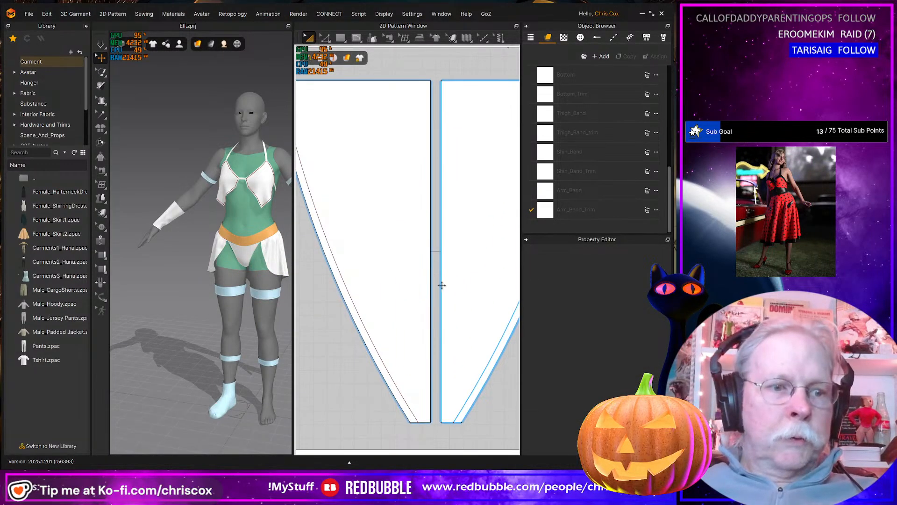
{"action": "key", "text": "z"}
{"action": "left_click", "coordinate": [441, 308]}
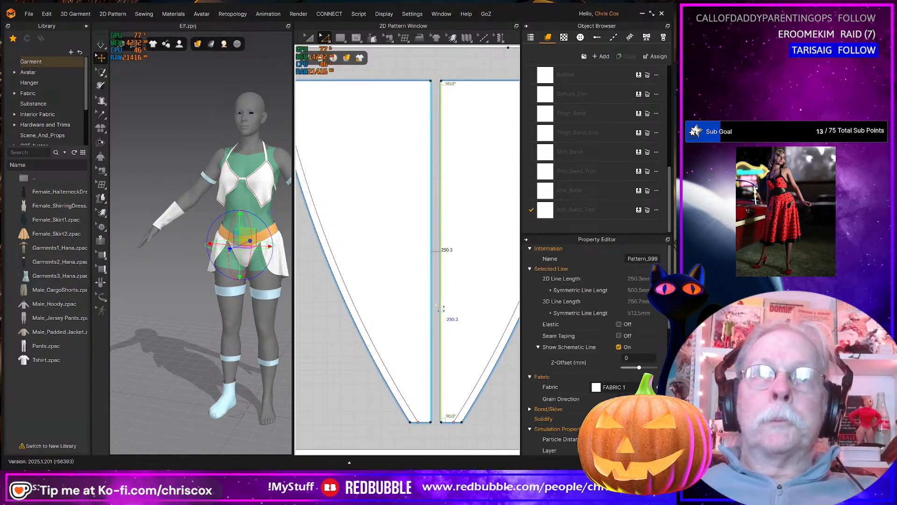
{"action": "right_click", "coordinate": [431, 306]}
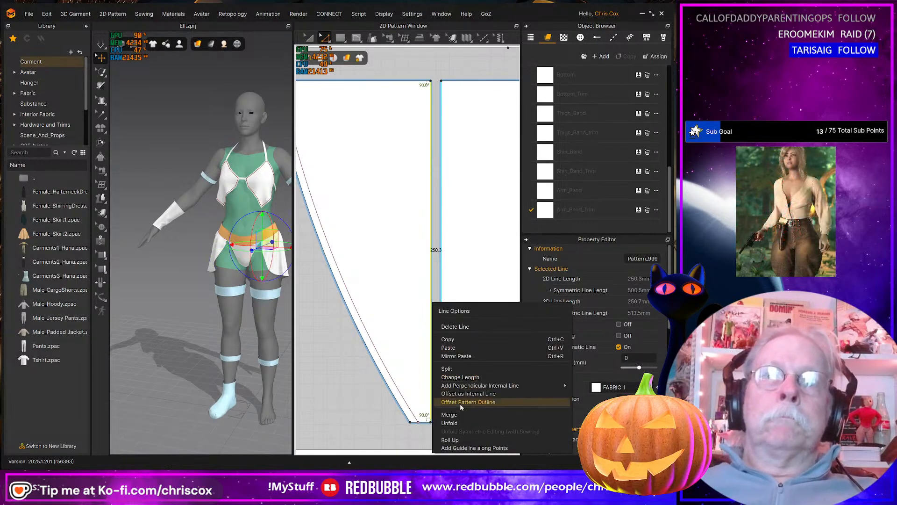
{"action": "left_click", "coordinate": [456, 416]}
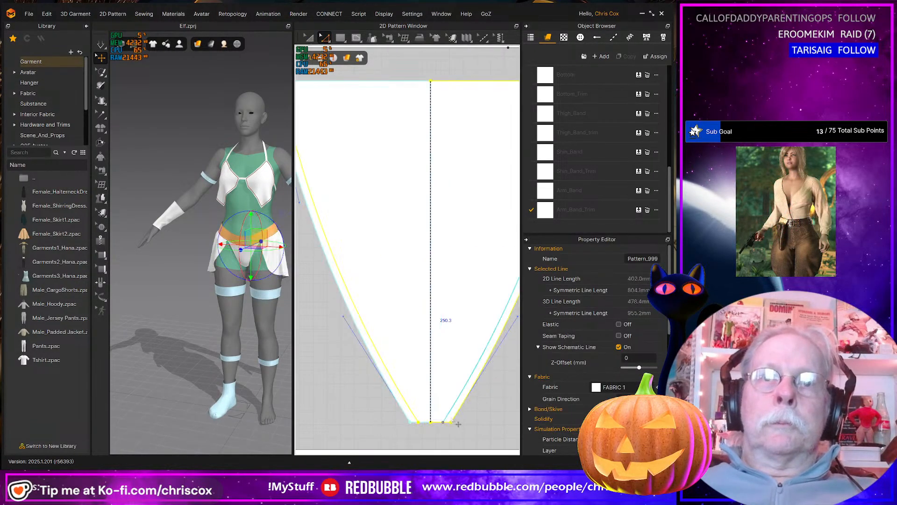
Cut and sew the larger bottoms pattern along its offset internal leg line to separate the trim strips
{"action": "left_click", "coordinate": [410, 405]}
{"action": "right_click", "coordinate": [410, 405]}
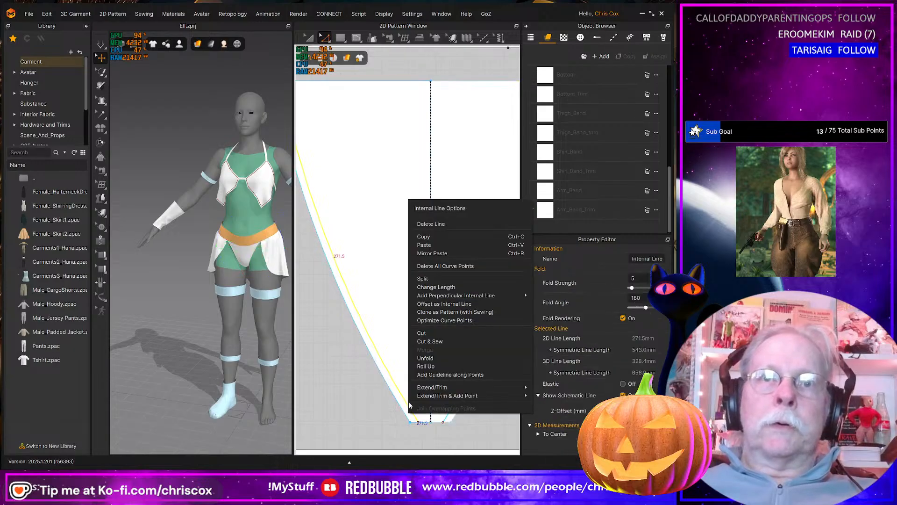
{"action": "left_click", "coordinate": [430, 341]}
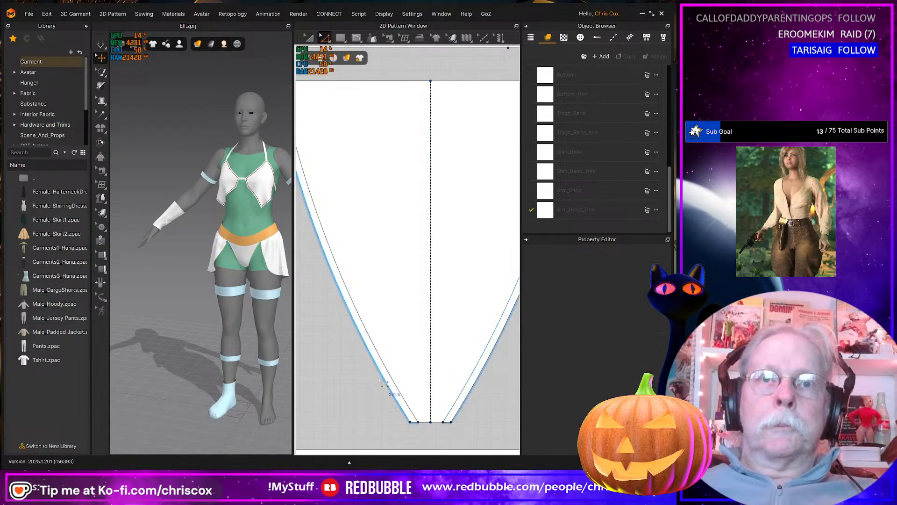
Shift the longer lower strap pattern above the right cup slightly inward, toward the centre of the top
{"action": "scroll", "coordinate": [380, 379], "scroll_direction": "down", "scroll_amount": 6}
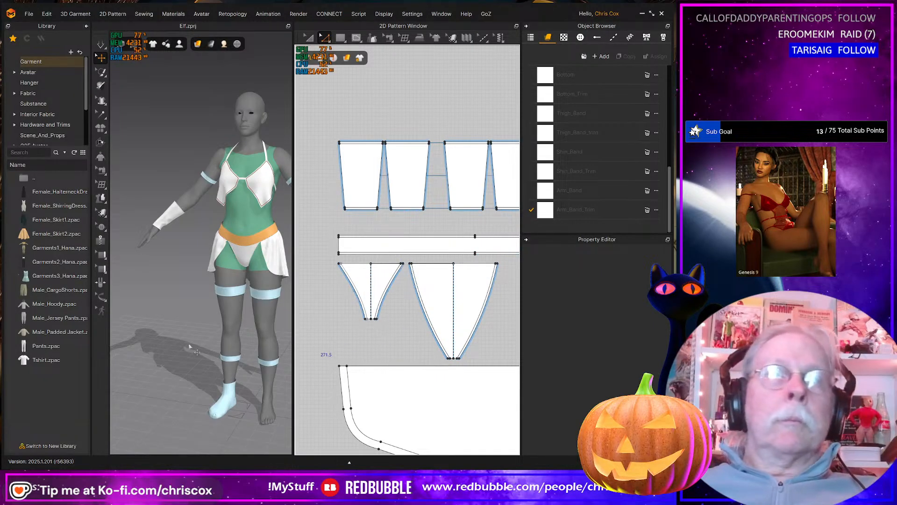
{"action": "mouse_move", "coordinate": [189, 346]}
{"action": "right_mouse_down"}
{"action": "mouse_move", "coordinate": [299, 328]}
{"action": "mouse_move", "coordinate": [158, 336]}
{"action": "mouse_move", "coordinate": [204, 342]}
{"action": "right_mouse_up"}
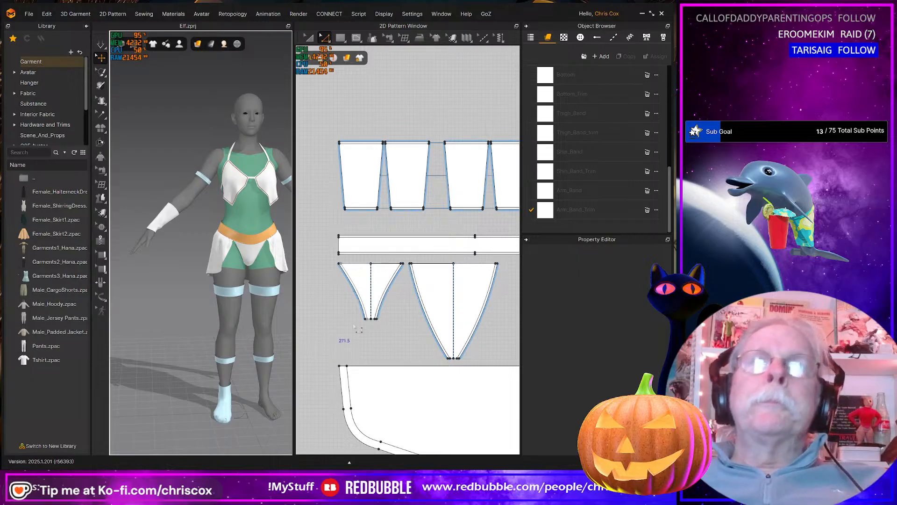
{"action": "middle_click_drag", "start_coordinate": [412, 334], "coordinate": [215, 302]}
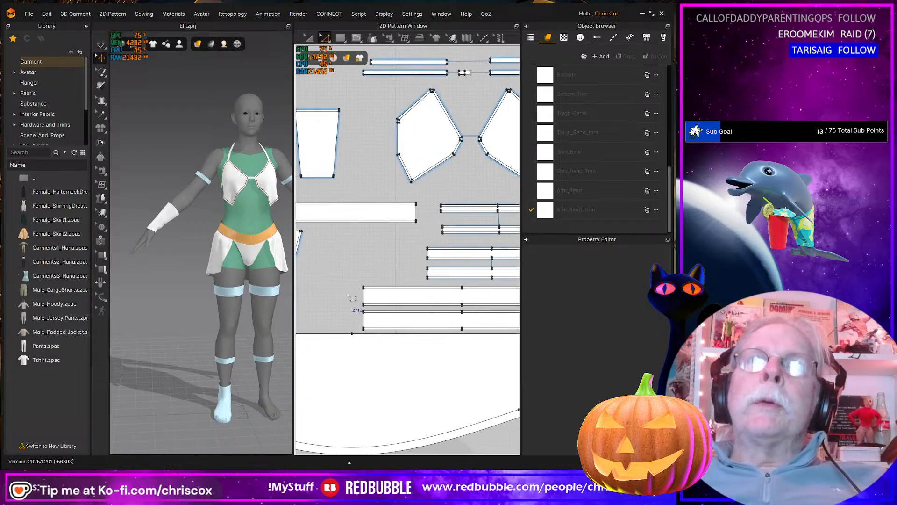
{"action": "scroll", "coordinate": [396, 317], "scroll_direction": "down", "scroll_amount": 6}
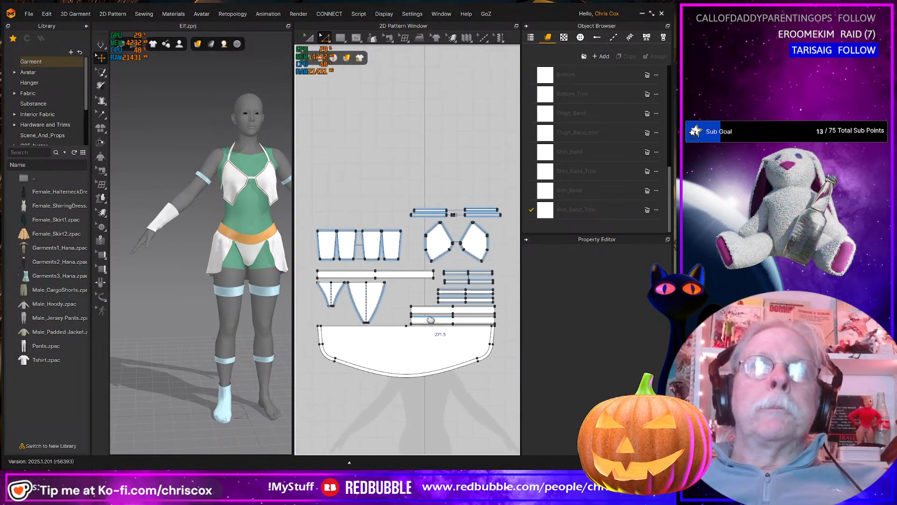
{"action": "middle_click_drag", "start_coordinate": [430, 321], "coordinate": [412, 333]}
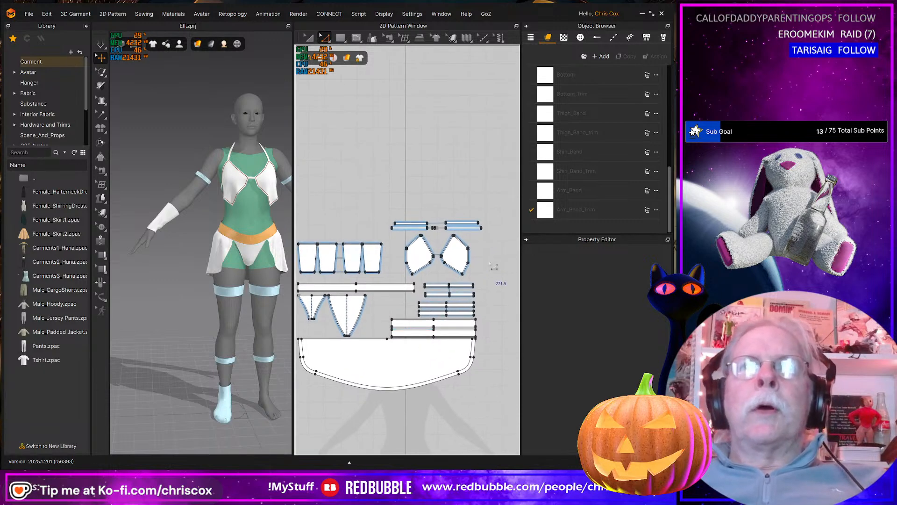
{"action": "scroll", "coordinate": [490, 264], "scroll_direction": "up", "scroll_amount": 3}
{"action": "scroll", "coordinate": [491, 228], "scroll_direction": "up", "scroll_amount": 3}
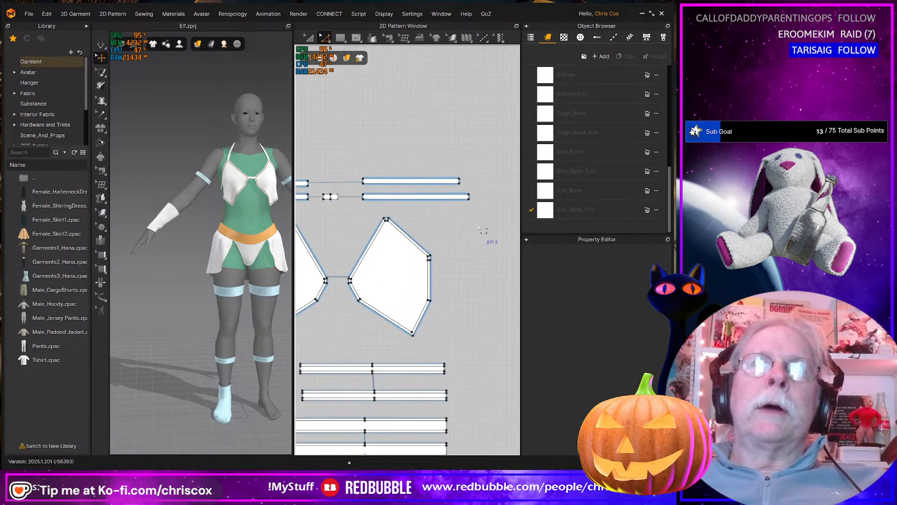
{"action": "middle_click_drag", "start_coordinate": [480, 239], "coordinate": [477, 272]}
{"action": "key", "text": "a"}
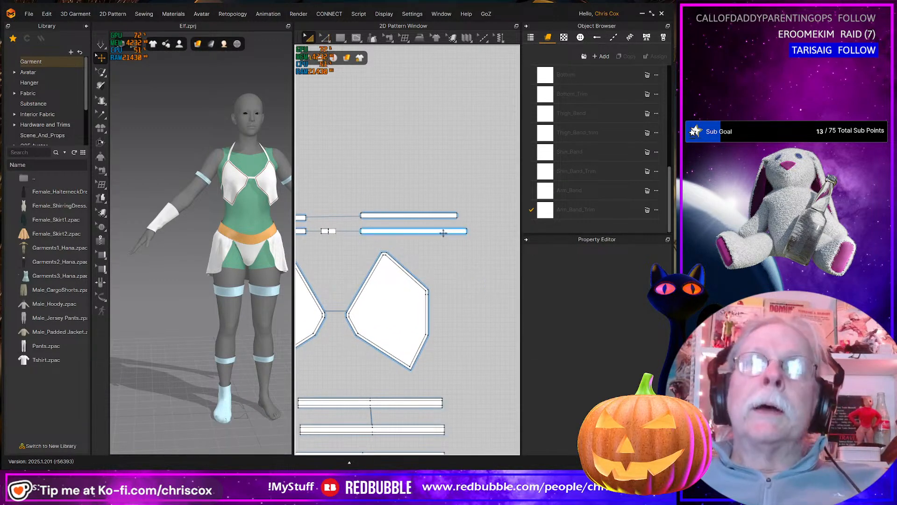
{"action": "left_click", "coordinate": [440, 231]}
{"action": "left_click_drag", "start_coordinate": [436, 230], "coordinate": [431, 231]}
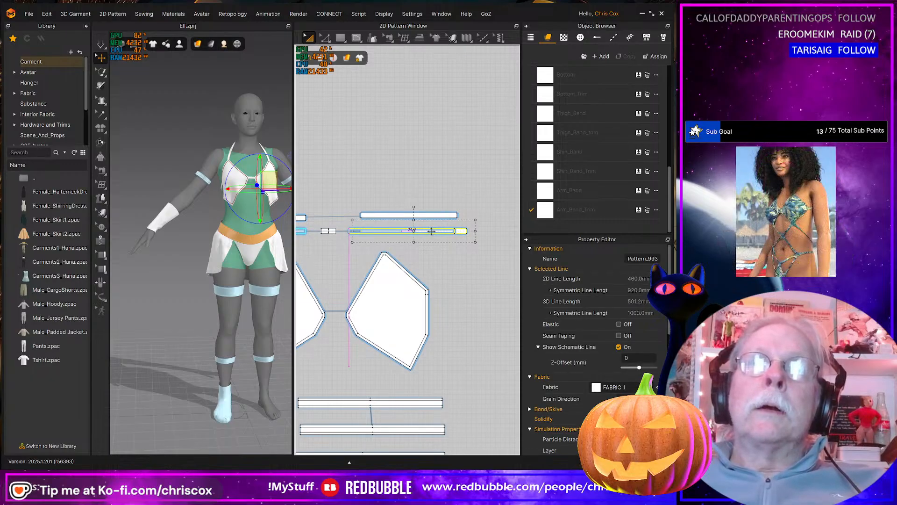
Shift the shorter upper strap pattern slightly inward so its outer end roughly lines up with the strap below
{"action": "scroll", "coordinate": [456, 275], "scroll_direction": "down", "scroll_amount": 5}
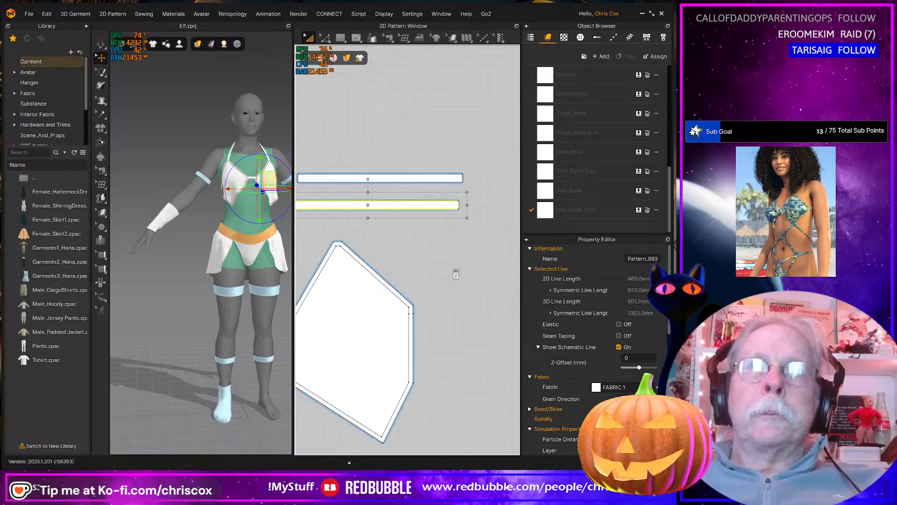
{"action": "left_click", "coordinate": [449, 243]}
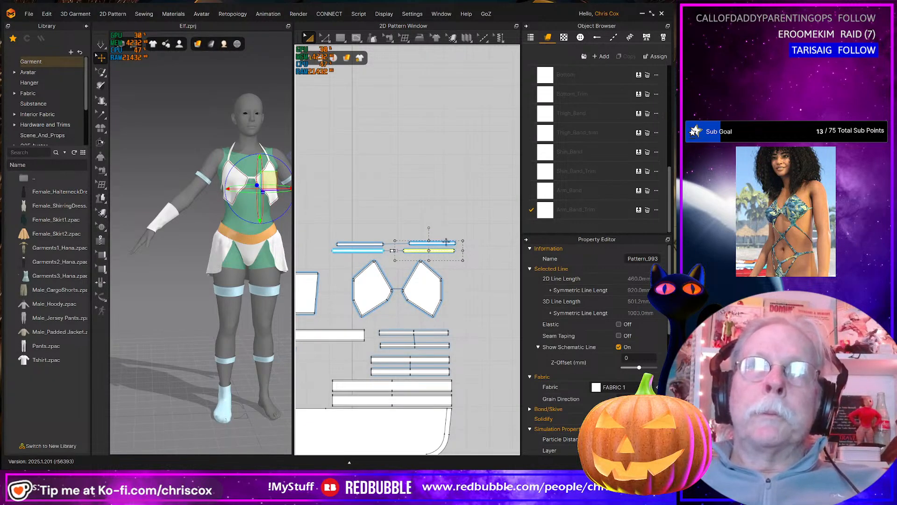
{"action": "scroll", "coordinate": [451, 244], "scroll_direction": "up", "scroll_amount": 5}
{"action": "left_click_drag", "start_coordinate": [453, 211], "coordinate": [448, 213]}
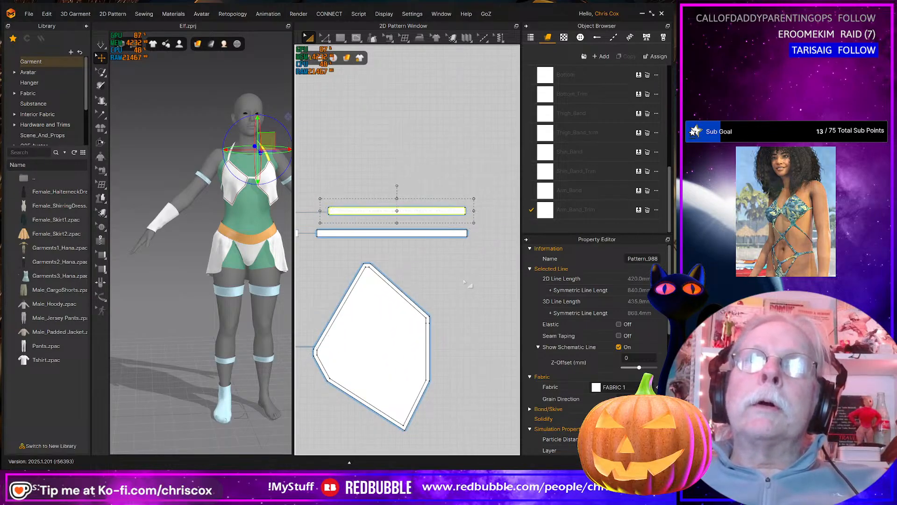
{"action": "scroll", "coordinate": [466, 280], "scroll_direction": "up", "scroll_amount": 4}
{"action": "scroll", "coordinate": [468, 281], "scroll_direction": "down", "scroll_amount": 11}
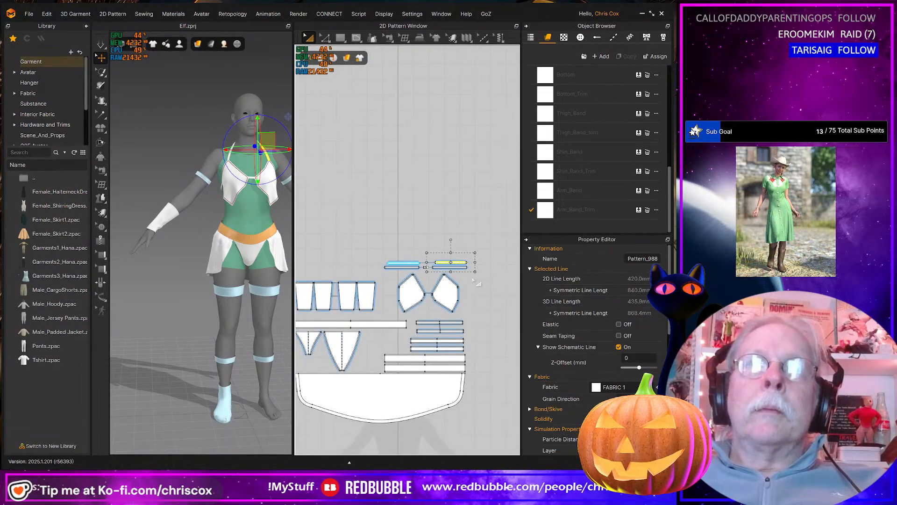
Select all the top's cup, strap and centre patterns together and nudge them four increments to the left
{"action": "left_click", "coordinate": [494, 320]}
{"action": "left_click_drag", "start_coordinate": [487, 319], "coordinate": [381, 255]}
{"action": "key", "text": "Left"}
{"action": "key", "text": "Left"}
{"action": "key", "text": "Left"}
{"action": "key", "text": "Left"}
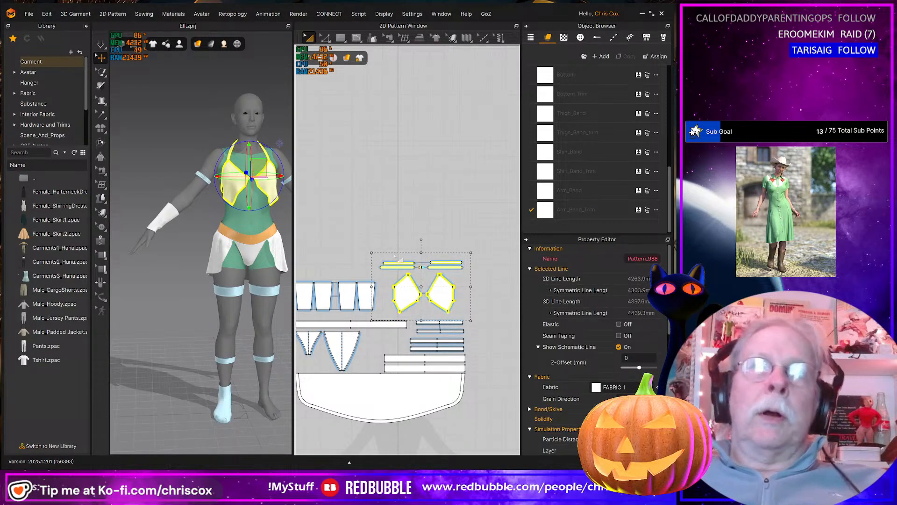
{"action": "left_click", "coordinate": [492, 320]}
{"action": "middle_click_drag", "start_coordinate": [465, 341], "coordinate": [491, 282]}
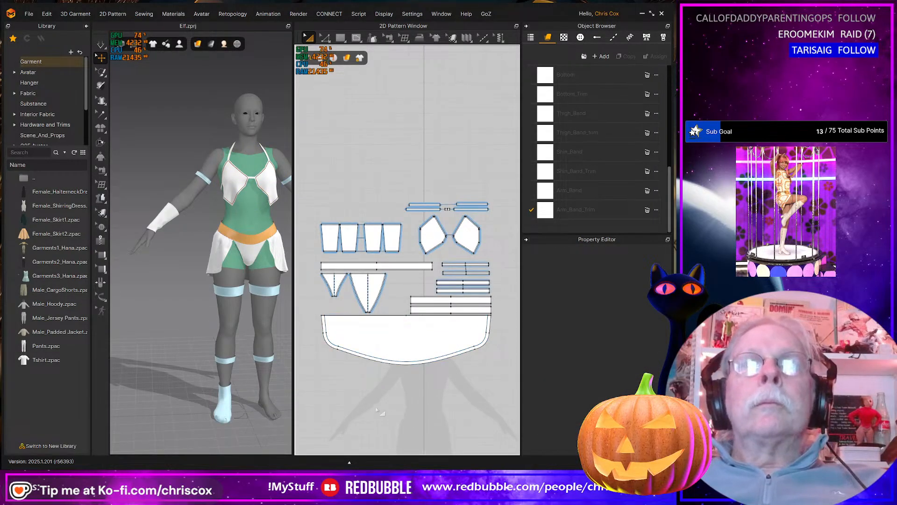
Examine the back of the outfit on the avatar, checking which patterns form the neck and back straps
{"action": "right_click_drag", "start_coordinate": [249, 389], "coordinate": [202, 377]}
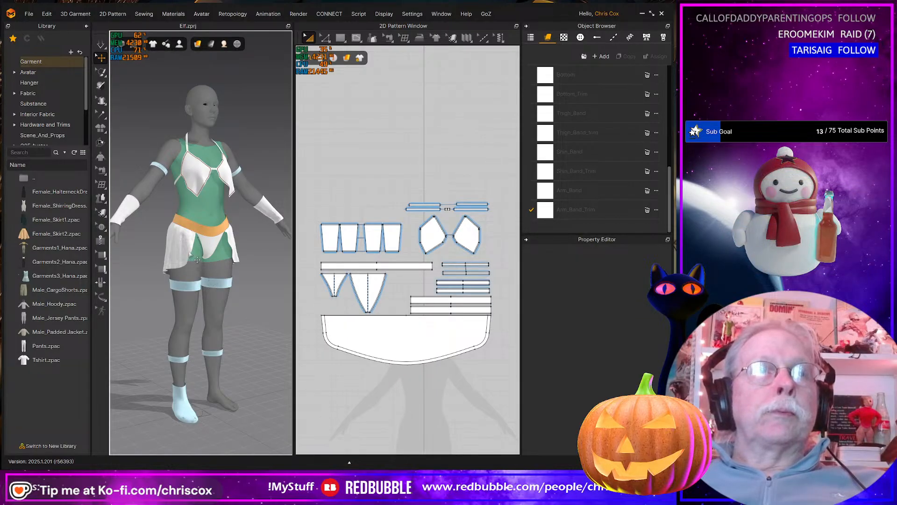
{"action": "right_click_drag", "start_coordinate": [163, 255], "coordinate": [274, 237]}
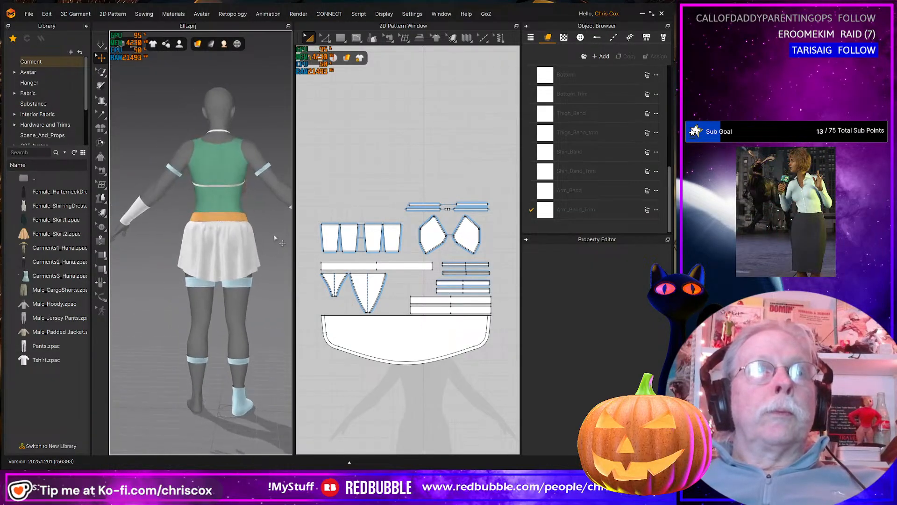
{"action": "scroll", "coordinate": [222, 175], "scroll_direction": "up", "scroll_amount": 5}
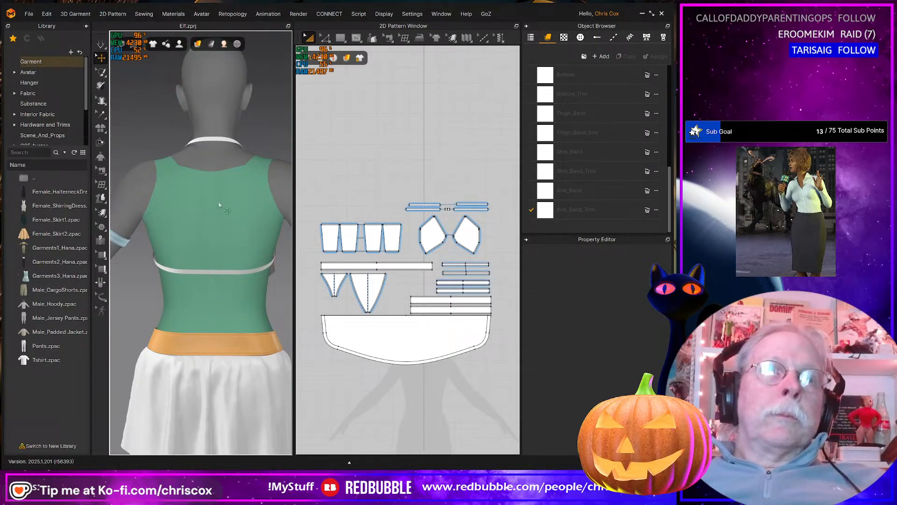
{"action": "left_click", "coordinate": [216, 144]}
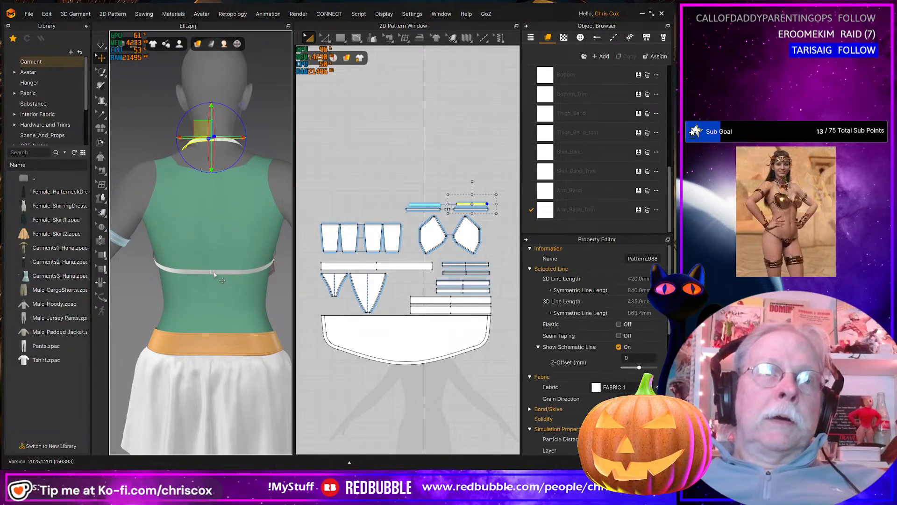
{"action": "left_click", "coordinate": [213, 273]}
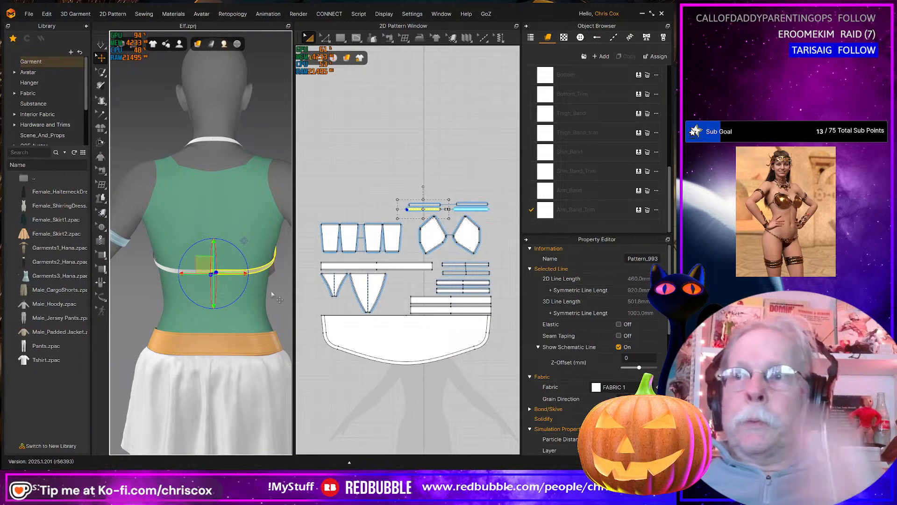
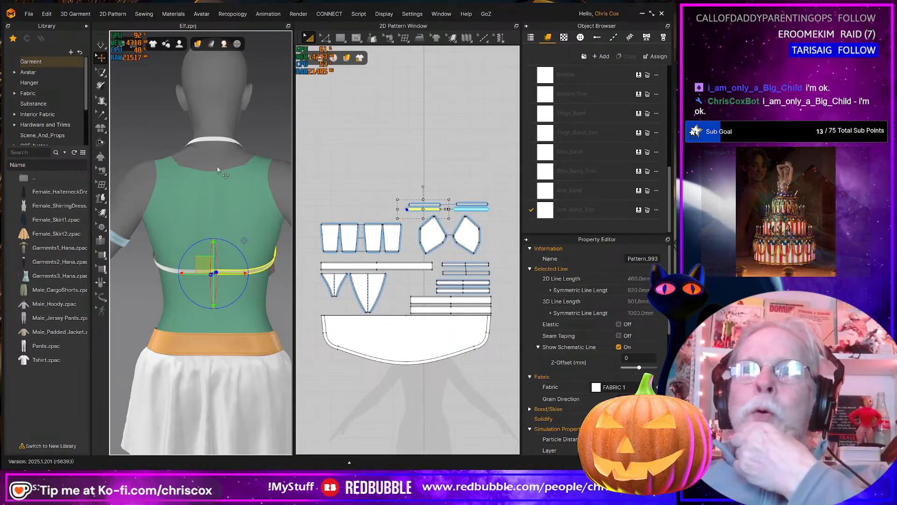
{"action": "mouse_move", "coordinate": [253, 188]}
{"action": "right_mouse_down"}
{"action": "mouse_move", "coordinate": [285, 188]}
{"action": "mouse_move", "coordinate": [254, 187]}
{"action": "right_mouse_up"}
{"action": "key", "text": "8"}
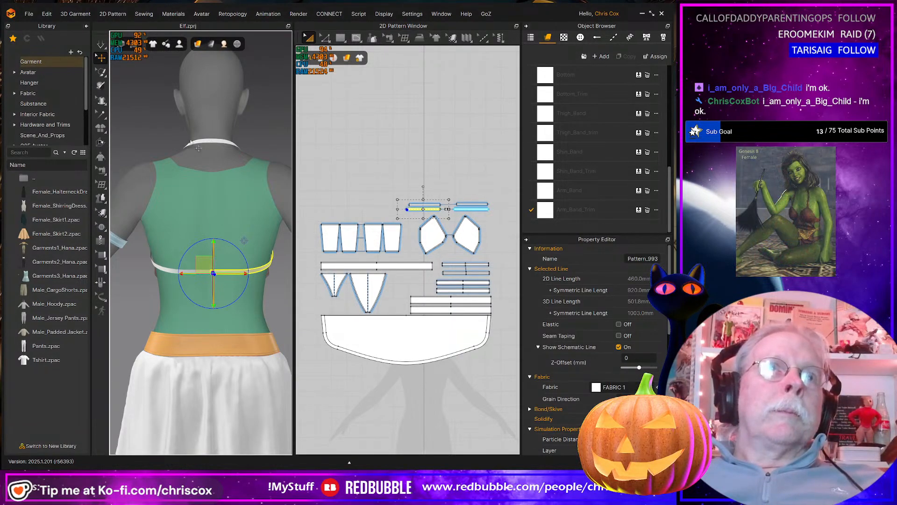
{"action": "right_click_drag", "start_coordinate": [216, 155], "coordinate": [218, 203]}
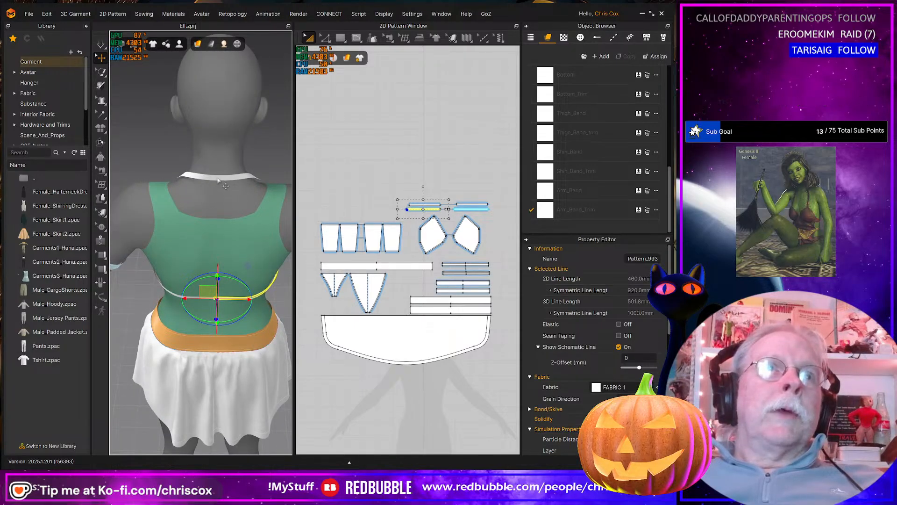
{"action": "middle_click_drag", "start_coordinate": [227, 190], "coordinate": [206, 291]}
{"action": "left_click", "coordinate": [215, 247]}
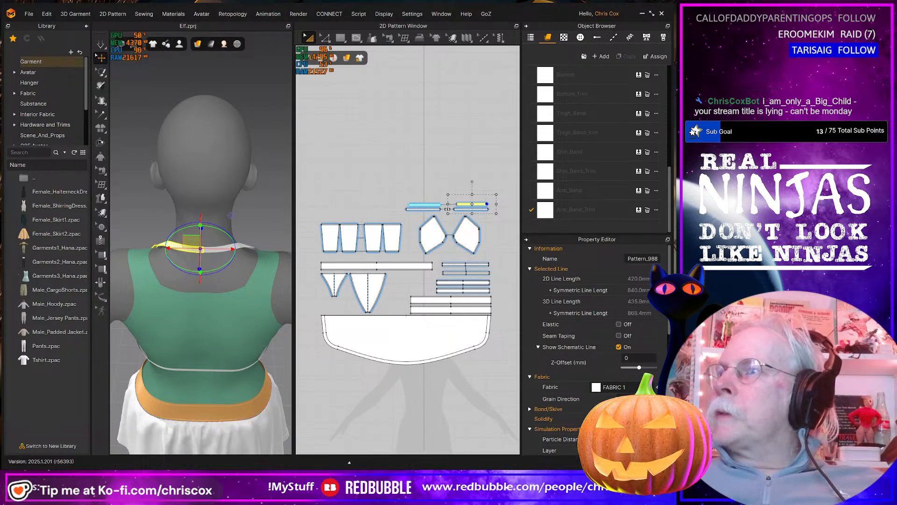
Switch to Discord, check the wording of the latest stream announcement in going-live, and return to Marvelous Designer
{"action": "left_click", "coordinate": [204, 496]}
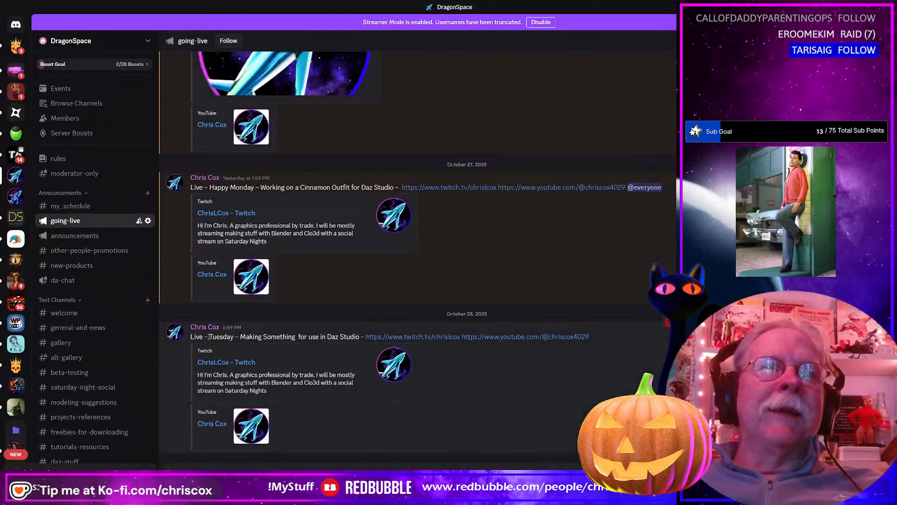
{"action": "left_click_drag", "start_coordinate": [238, 334], "coordinate": [329, 338]}
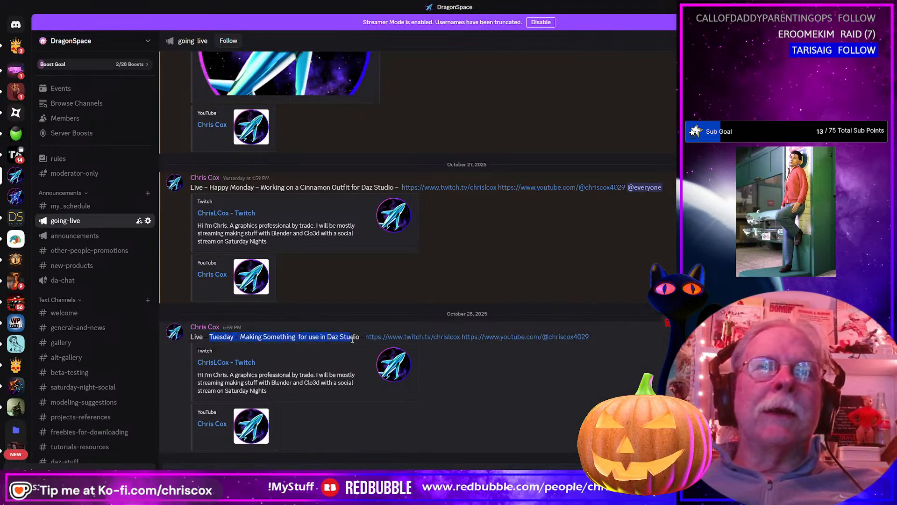
{"action": "right_click", "coordinate": [351, 339]}
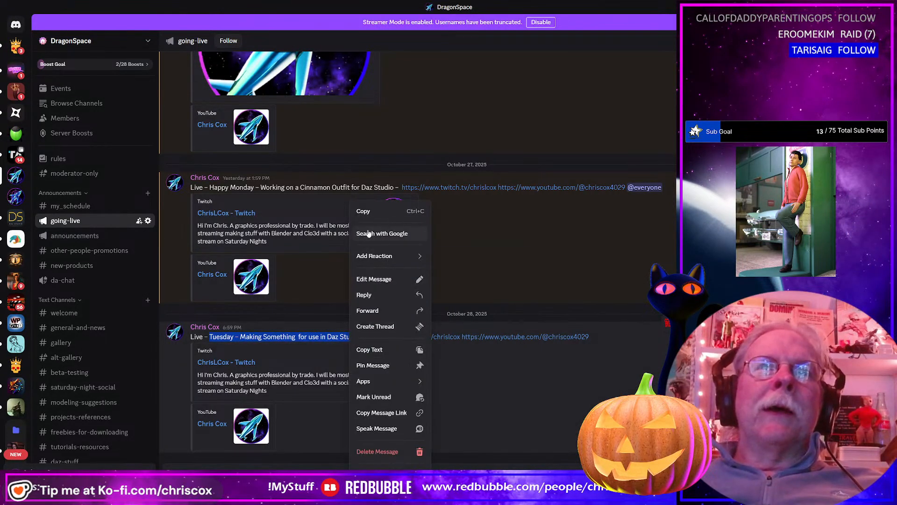
{"action": "left_click", "coordinate": [362, 154]}
{"action": "key", "text": "alt+Tab"}
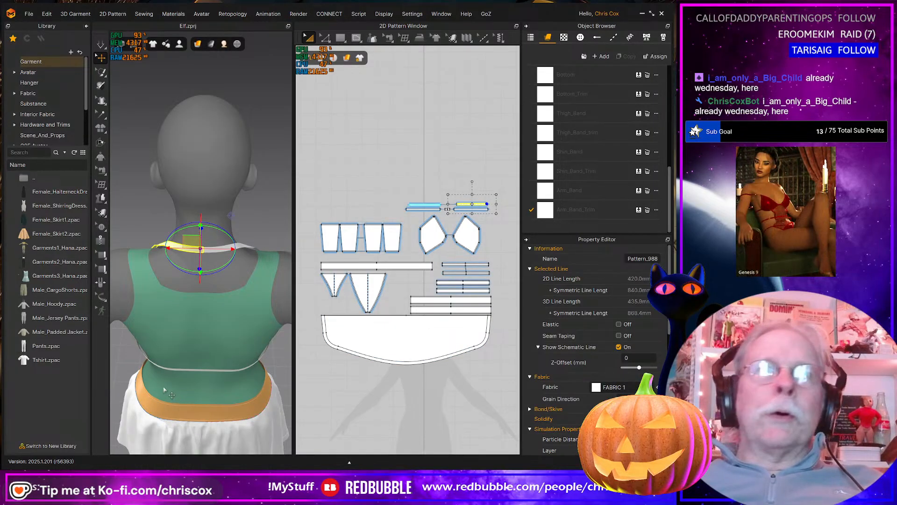
Duplicate the Top_Straps fabric in the fabric list
{"action": "scroll", "coordinate": [206, 321], "scroll_direction": "up", "scroll_amount": 5}
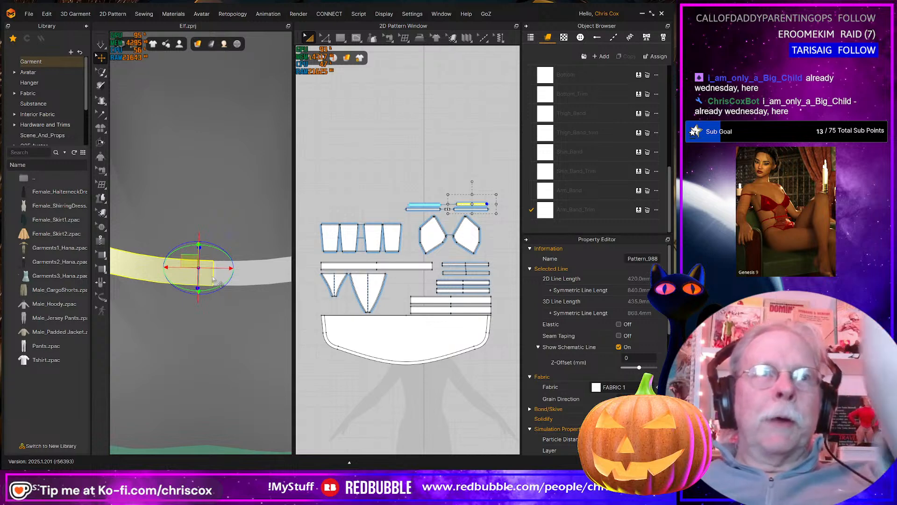
{"action": "scroll", "coordinate": [375, 278], "scroll_direction": "down", "scroll_amount": 5}
{"action": "scroll", "coordinate": [379, 276], "scroll_direction": "up", "scroll_amount": 5}
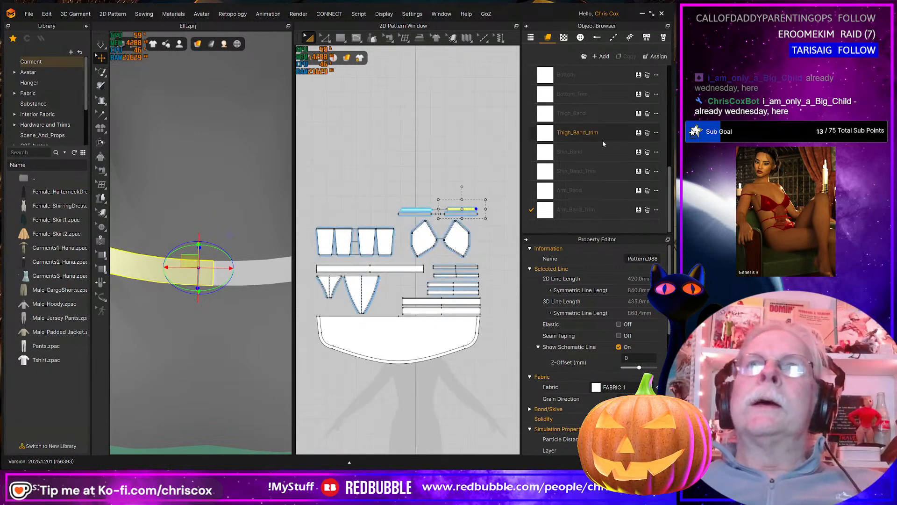
{"action": "scroll", "coordinate": [601, 140], "scroll_direction": "up", "scroll_amount": 5}
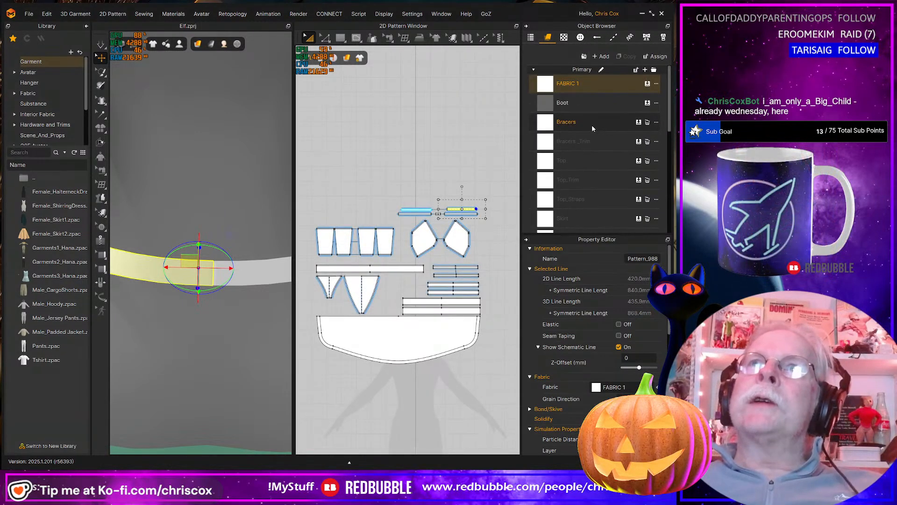
{"action": "scroll", "coordinate": [592, 114], "scroll_direction": "down", "scroll_amount": 10}
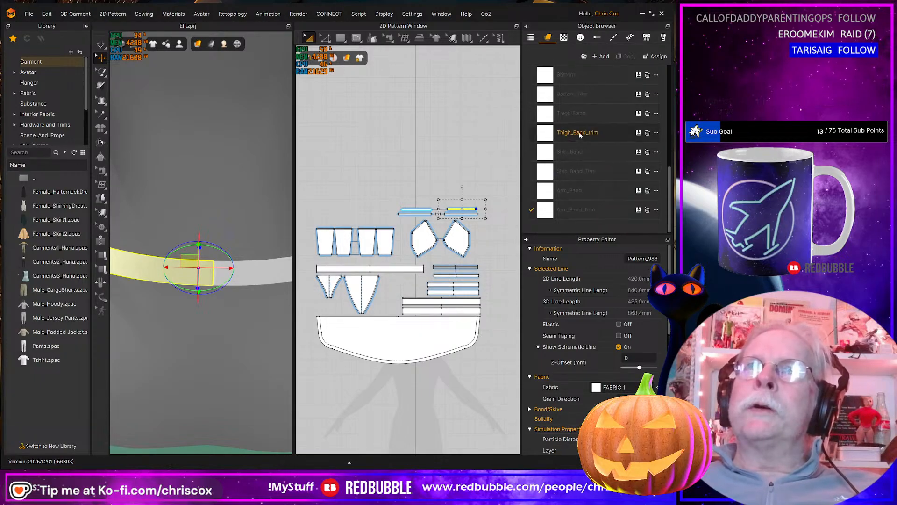
{"action": "scroll", "coordinate": [589, 154], "scroll_direction": "up", "scroll_amount": 10}
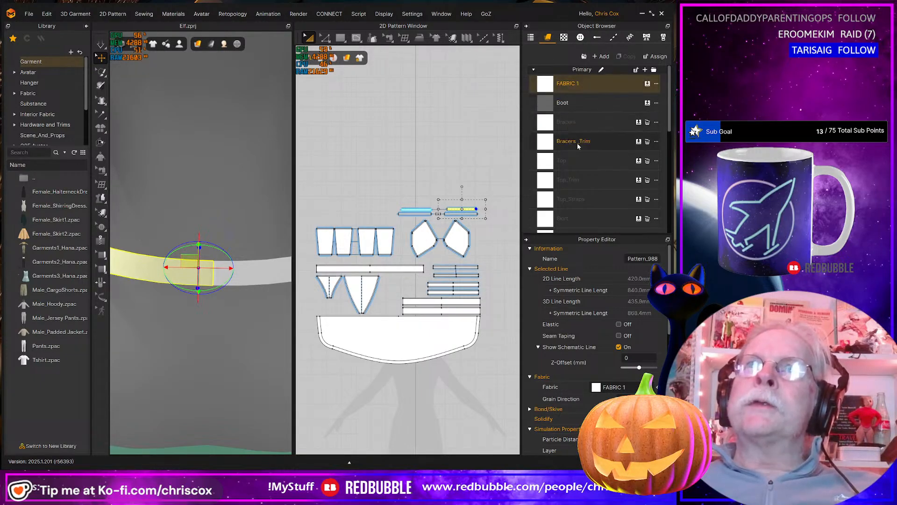
{"action": "left_click", "coordinate": [580, 199]}
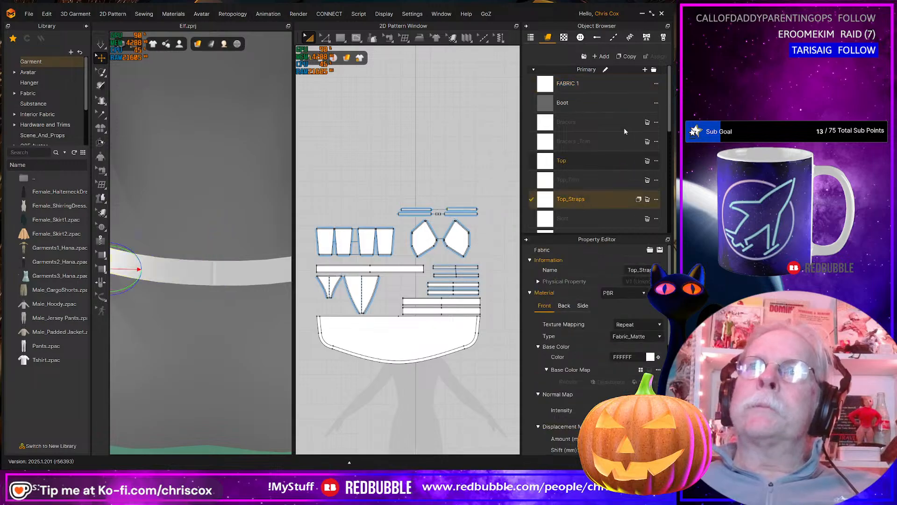
{"action": "left_click", "coordinate": [626, 56]}
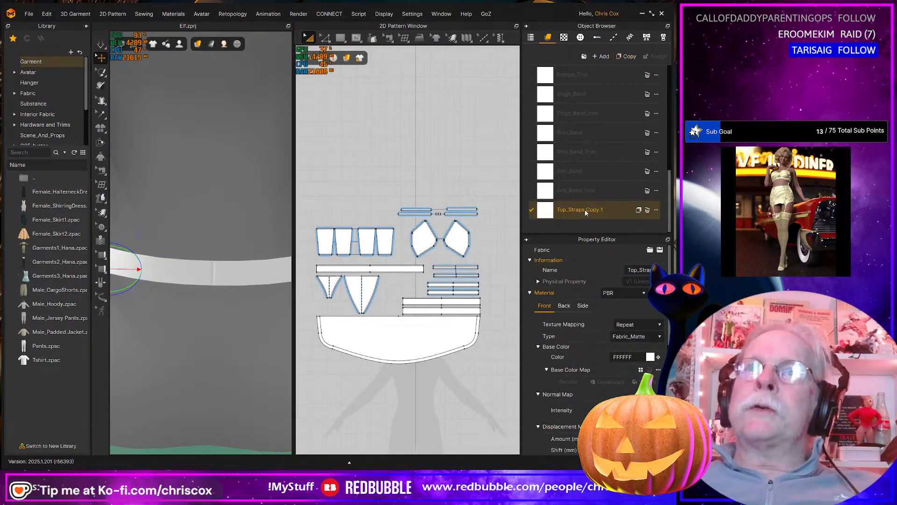
Rename the duplicated fabric Top_Straps_Attachment
{"action": "left_click", "coordinate": [588, 210]}
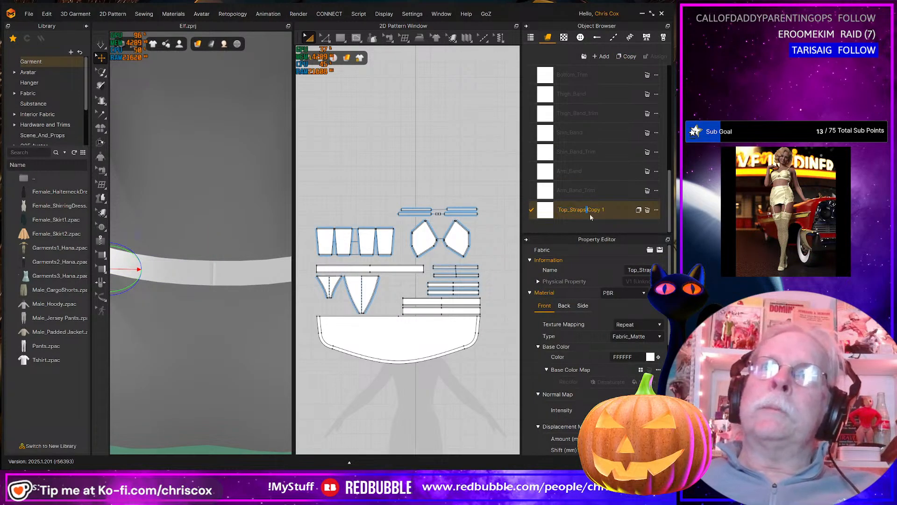
{"action": "key", "text": "shift+End"}
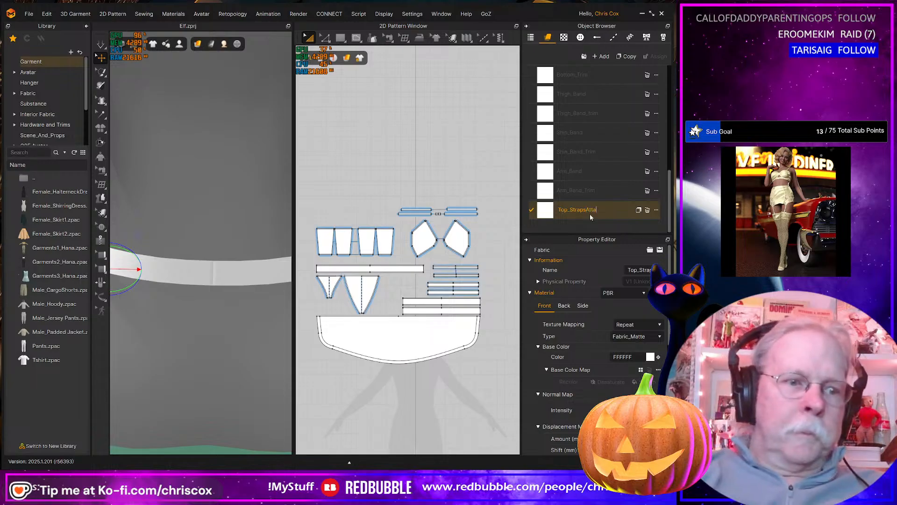
{"action": "type", "text": "Attachme"}
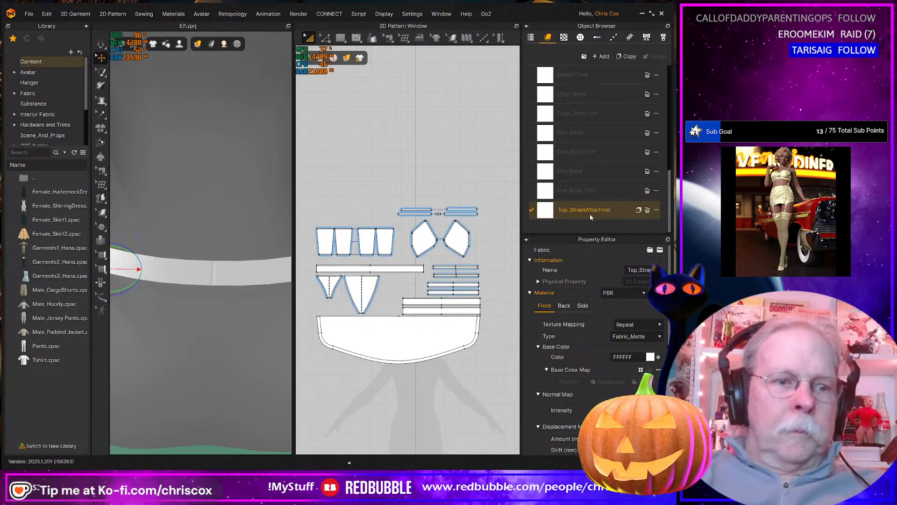
{"action": "type", "text": "nt"}
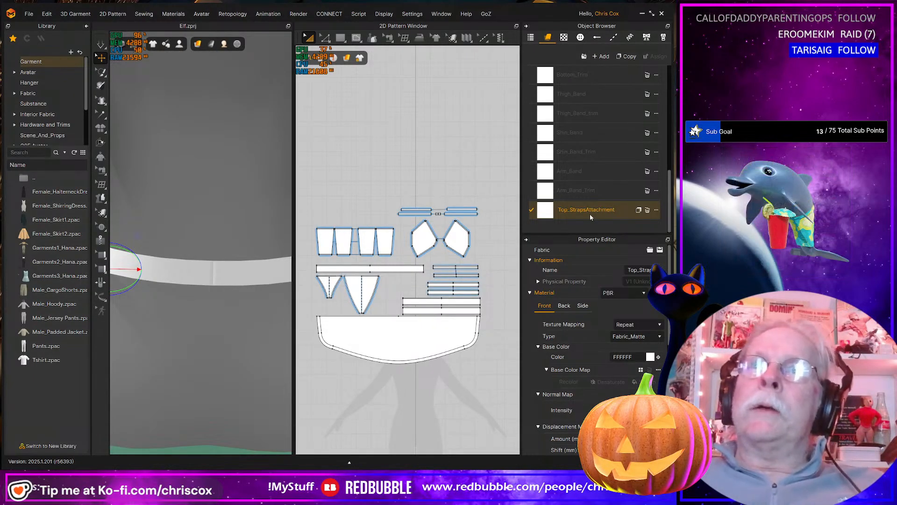
{"action": "key", "text": "Left"}
{"action": "key", "text": "Left"}
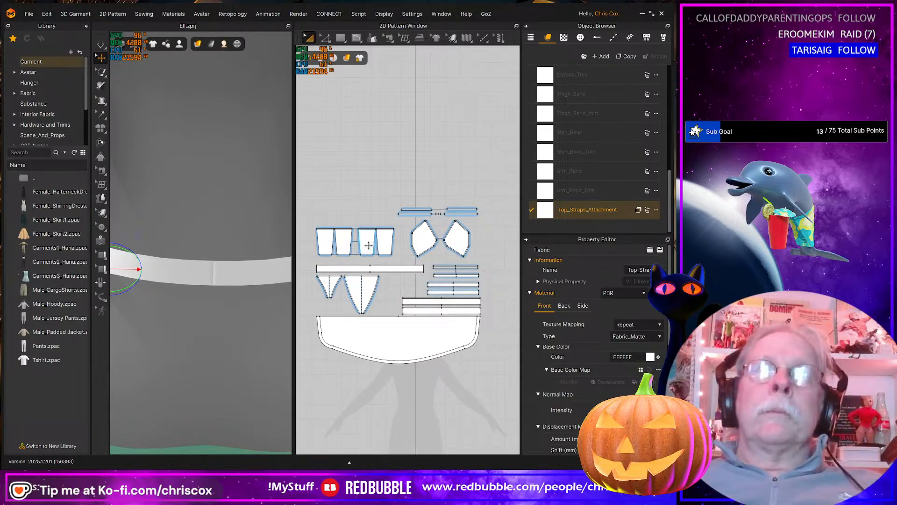
Identify the upper strap pattern that forms one side of the back neck strap and remove its linked editing
{"action": "scroll", "coordinate": [373, 240], "scroll_direction": "up", "scroll_amount": 5}
{"action": "middle_click_drag", "start_coordinate": [377, 233], "coordinate": [306, 266]}
{"action": "middle_click_drag", "start_coordinate": [446, 234], "coordinate": [375, 342]}
{"action": "scroll", "coordinate": [416, 302], "scroll_direction": "up", "scroll_amount": 7}
{"action": "middle_click_drag", "start_coordinate": [403, 290], "coordinate": [473, 275]}
{"action": "left_click", "coordinate": [414, 265]}
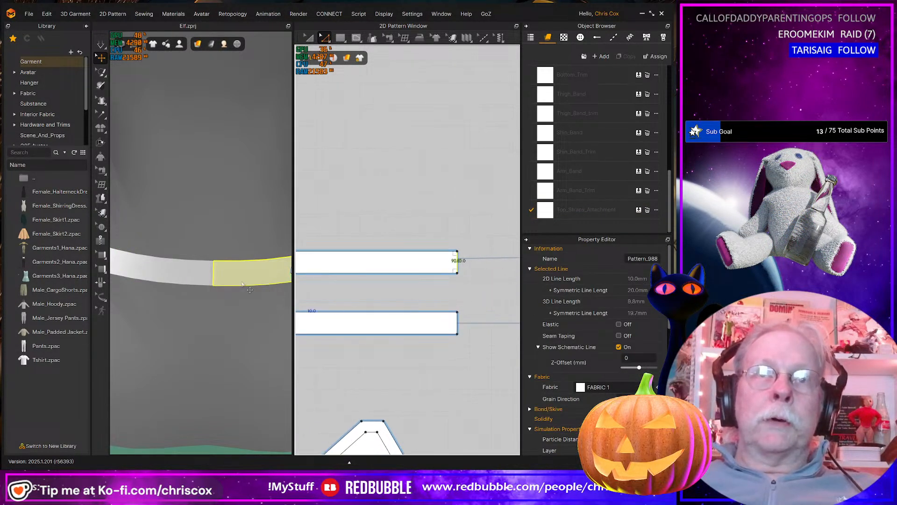
{"action": "key", "text": "a"}
{"action": "left_click", "coordinate": [234, 270]}
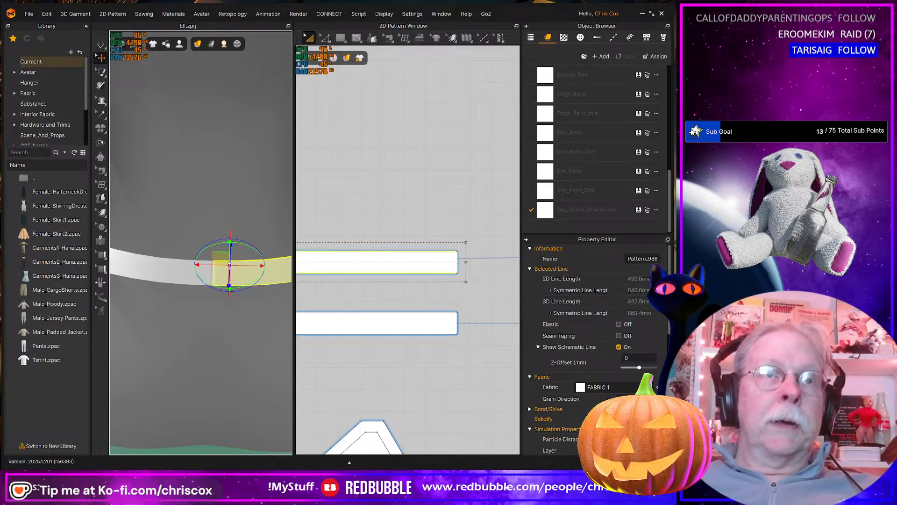
{"action": "scroll", "coordinate": [326, 294], "scroll_direction": "down", "scroll_amount": 5}
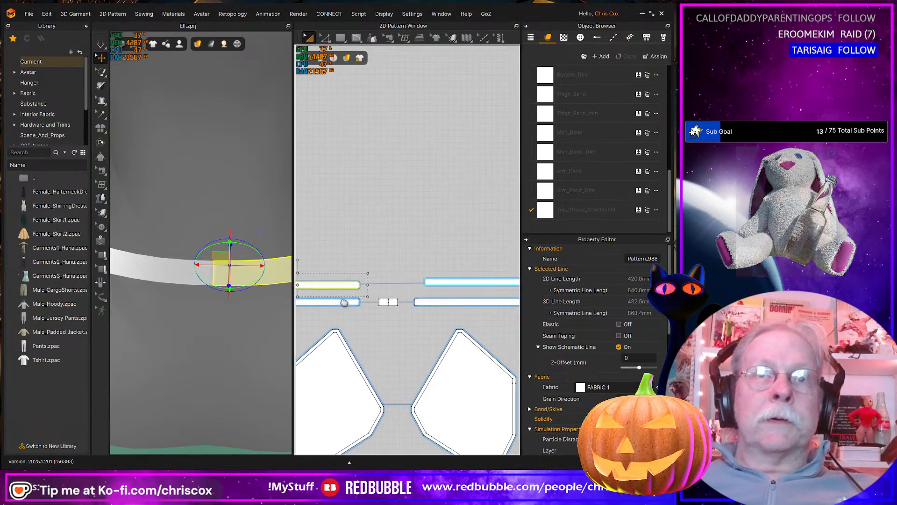
{"action": "right_click", "coordinate": [384, 281]}
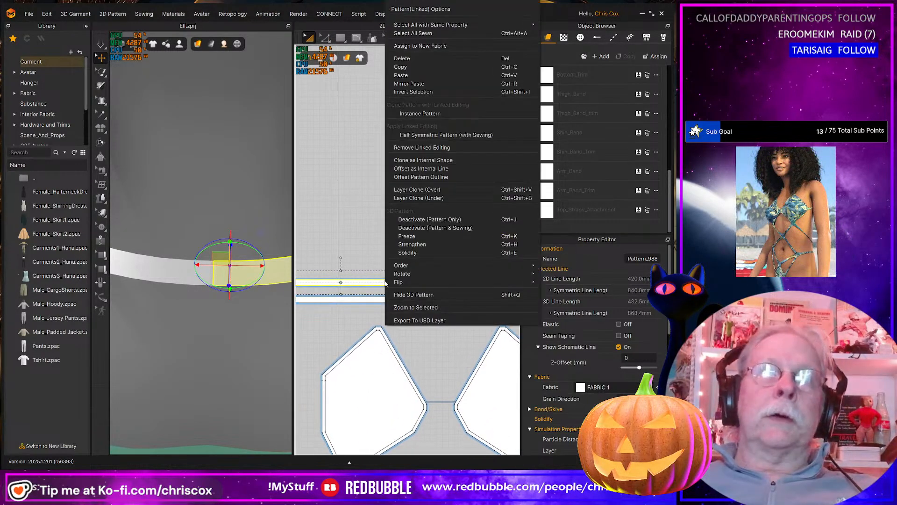
{"action": "left_click", "coordinate": [353, 262]}
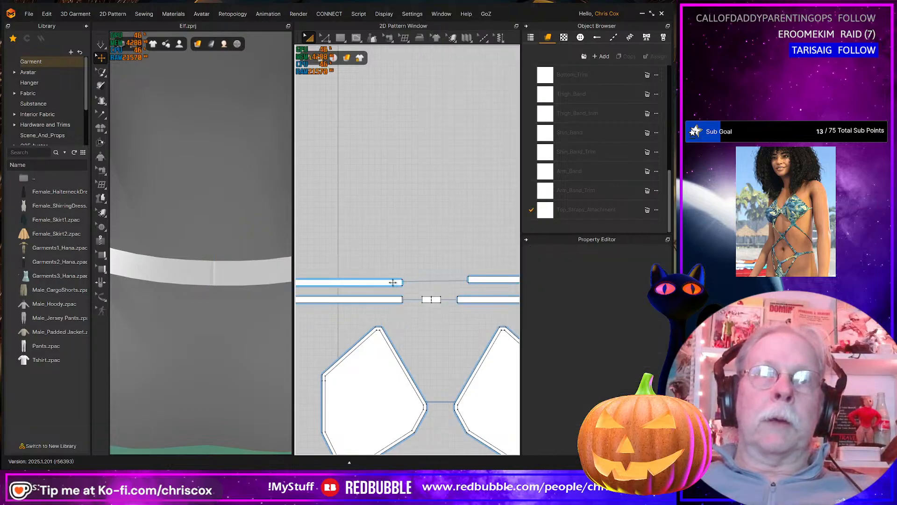
{"action": "left_click", "coordinate": [393, 282]}
{"action": "right_click", "coordinate": [393, 282]}
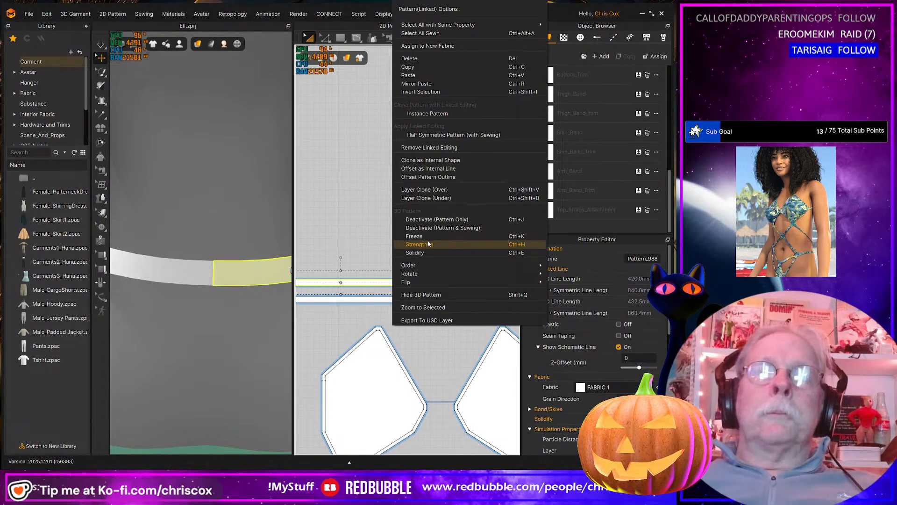
{"action": "left_click", "coordinate": [439, 148]}
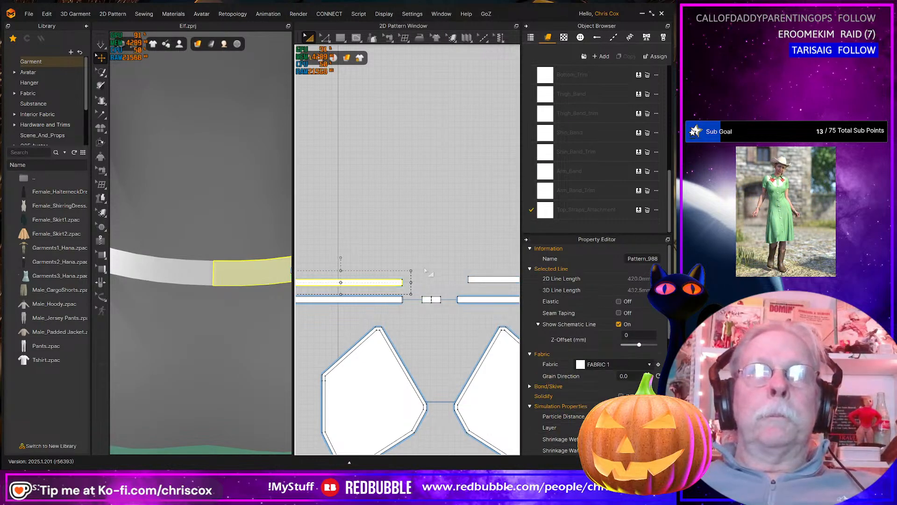
Extend the inner end of the unlinked upper strap by 3 mm with a pattern outline offset, creating an internal line at the old edge
{"action": "scroll", "coordinate": [425, 270], "scroll_direction": "up", "scroll_amount": 2}
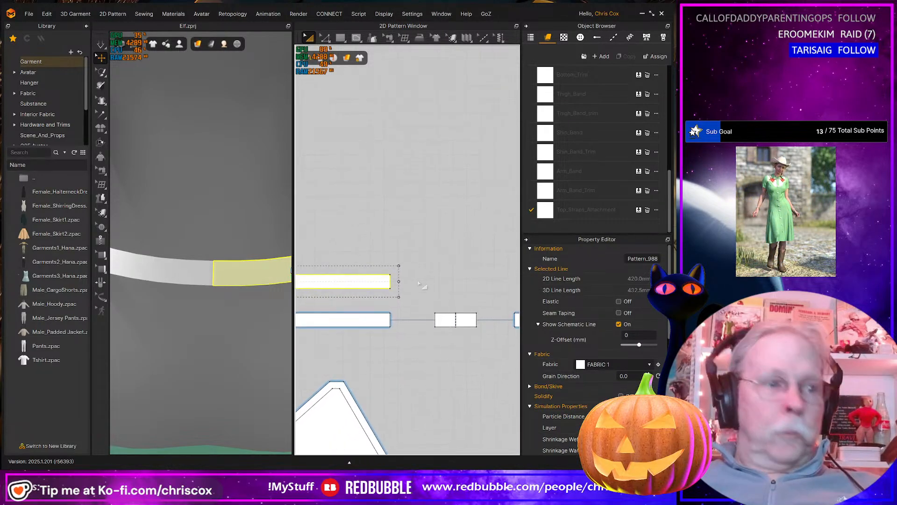
{"action": "key", "text": "z"}
{"action": "right_click", "coordinate": [391, 282]}
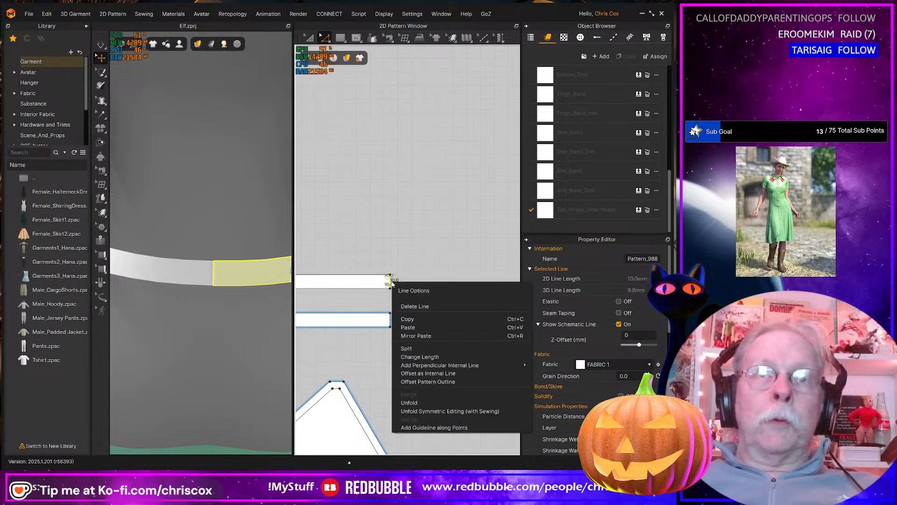
{"action": "left_click", "coordinate": [429, 382]}
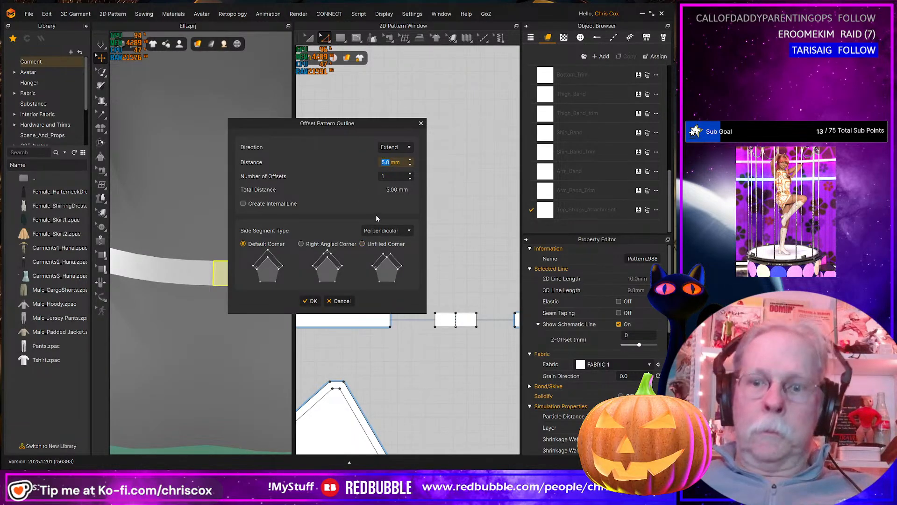
{"action": "type", "text": "2"}
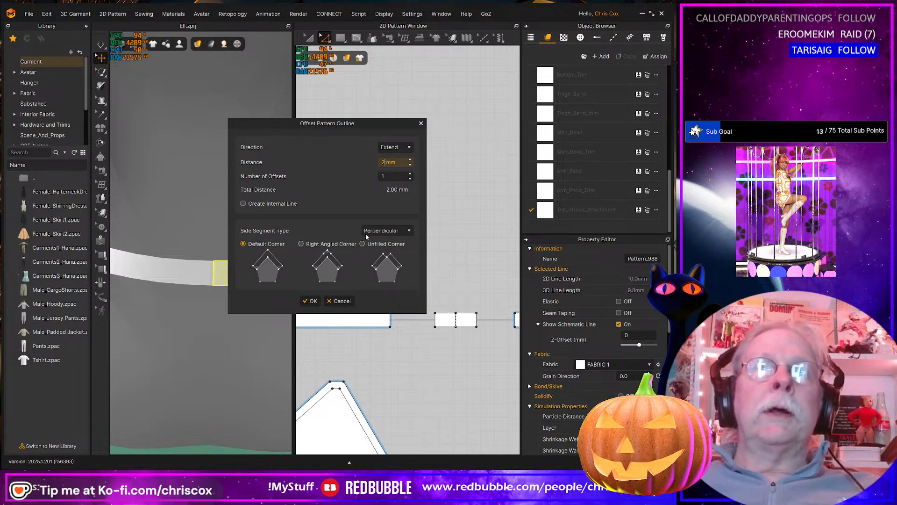
{"action": "key", "text": "BackSpace"}
{"action": "type", "text": "3"}
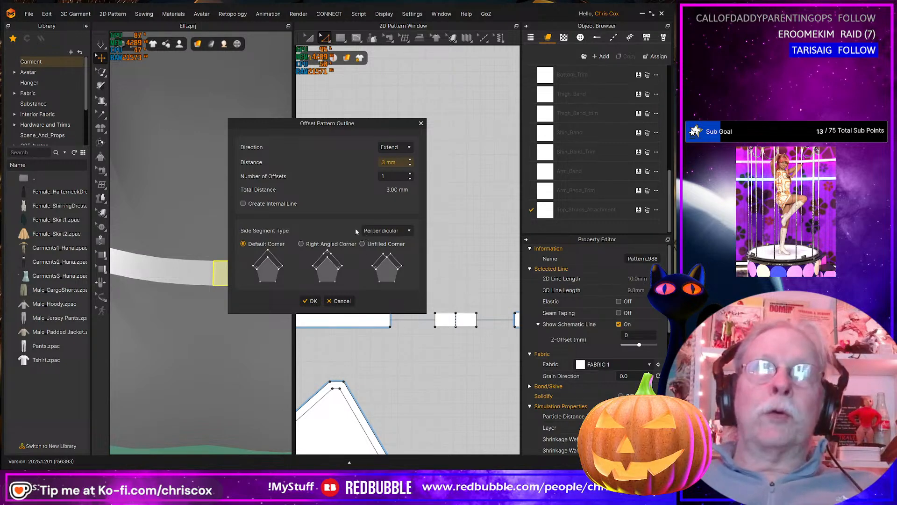
{"action": "key", "text": "Return"}
{"action": "left_click", "coordinate": [243, 203]}
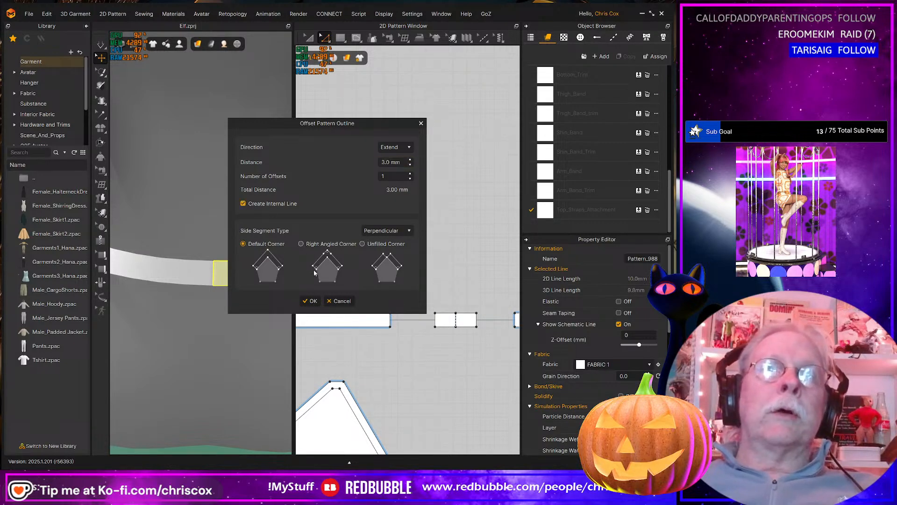
{"action": "left_click", "coordinate": [312, 300]}
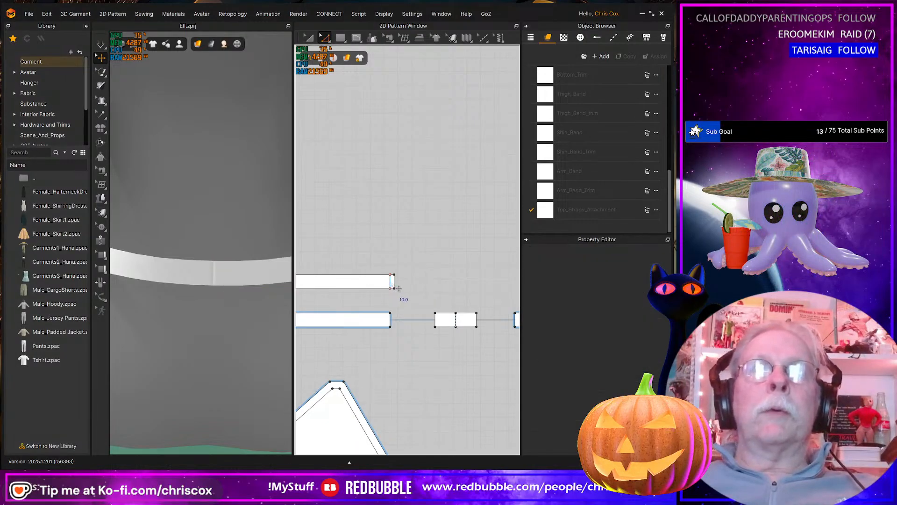
Cut and sew the strap along the new internal line and assign the Top_Straps_Attachment fabric to the small end piece
{"action": "left_click", "coordinate": [391, 281]}
{"action": "right_click", "coordinate": [391, 281]}
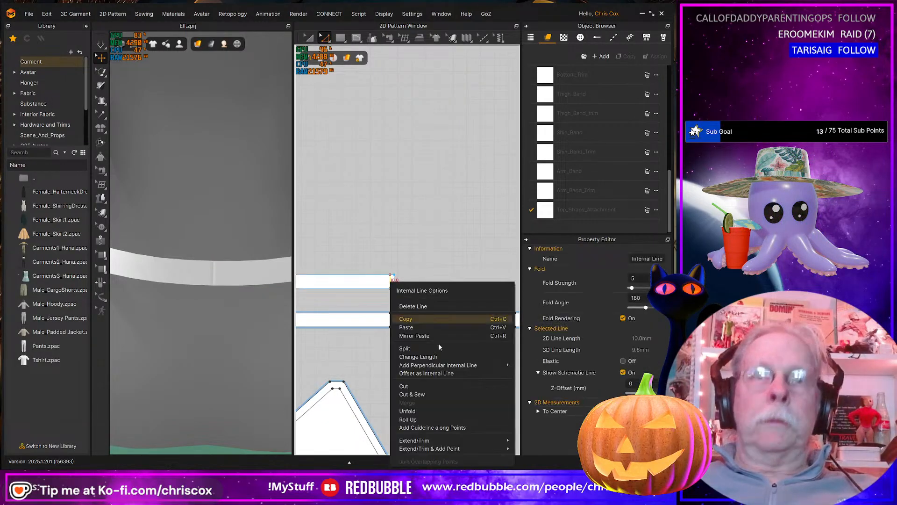
{"action": "left_click", "coordinate": [417, 396]}
{"action": "left_click_drag", "start_coordinate": [545, 209], "coordinate": [398, 288]}
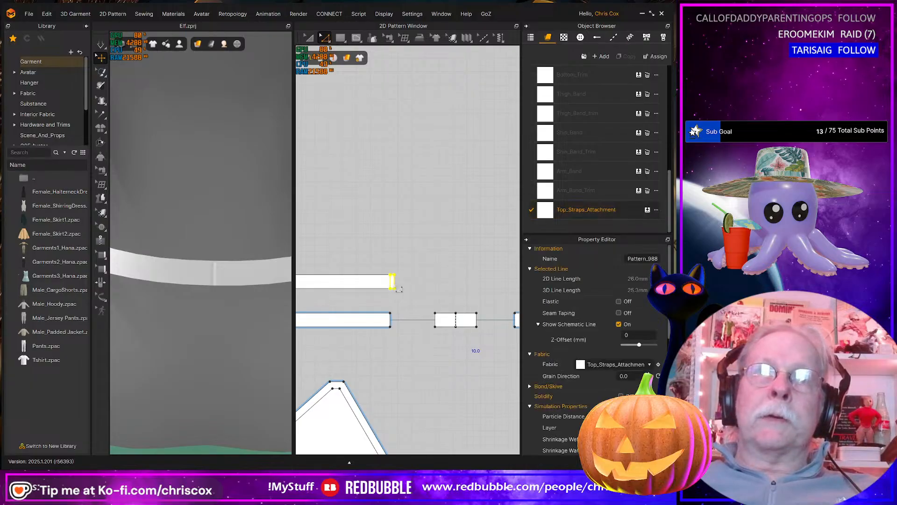
Check the sewing at the small attachment piece, simulate the garment and gently tug the strap join at the back of the neck
{"action": "scroll", "coordinate": [430, 303], "scroll_direction": "down", "scroll_amount": 3}
{"action": "scroll", "coordinate": [437, 299], "scroll_direction": "up", "scroll_amount": 3}
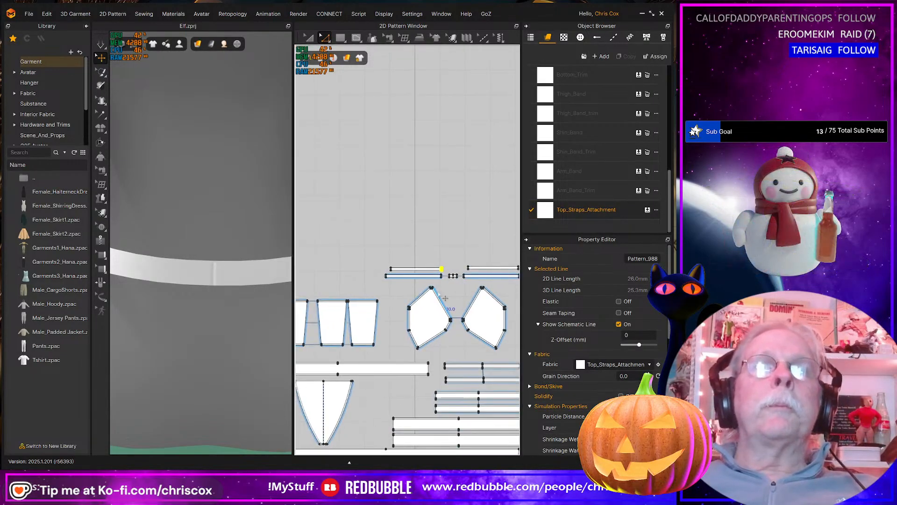
{"action": "scroll", "coordinate": [438, 288], "scroll_direction": "up", "scroll_amount": 3}
{"action": "middle_click_drag", "start_coordinate": [447, 277], "coordinate": [438, 335]}
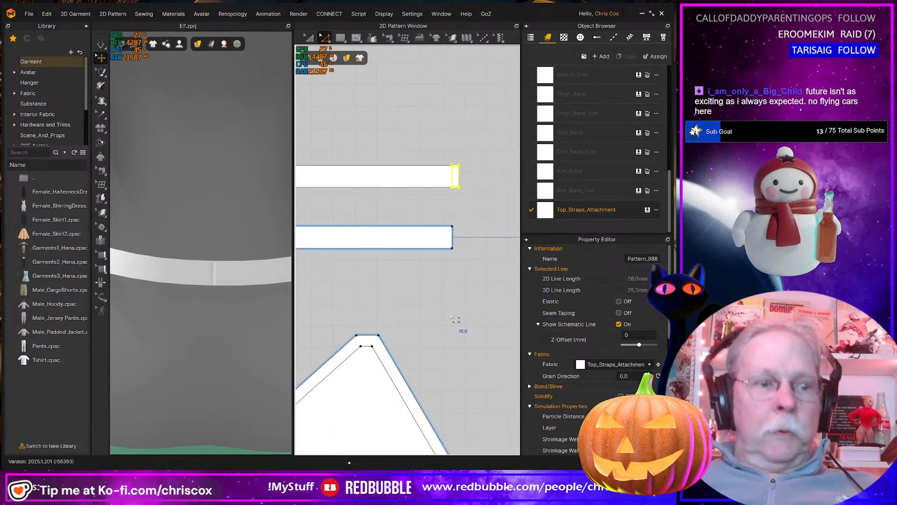
{"action": "key", "text": "b"}
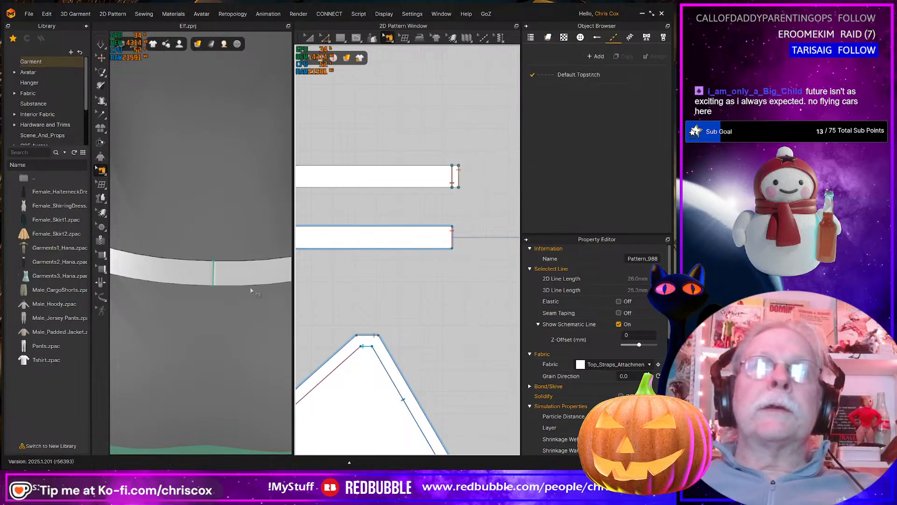
{"action": "key", "text": "a"}
{"action": "left_click", "coordinate": [234, 271]}
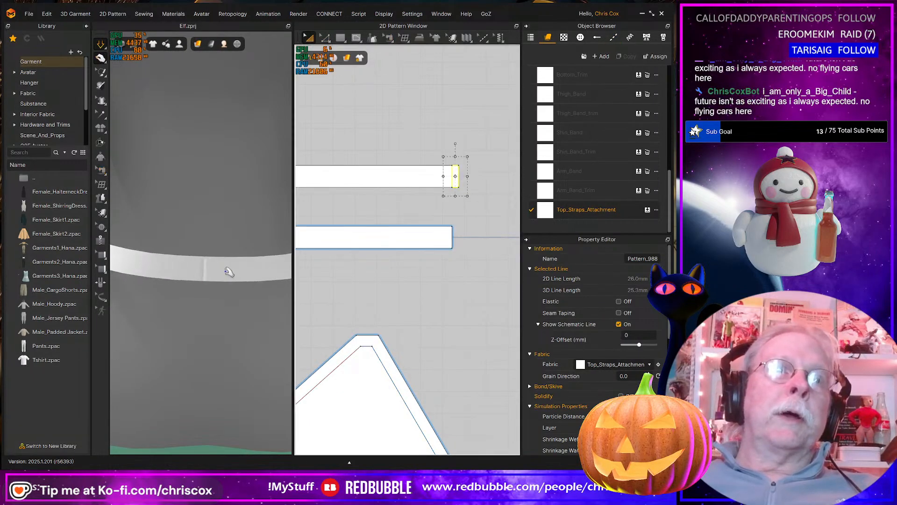
{"action": "left_click_drag", "start_coordinate": [209, 265], "coordinate": [216, 269]}
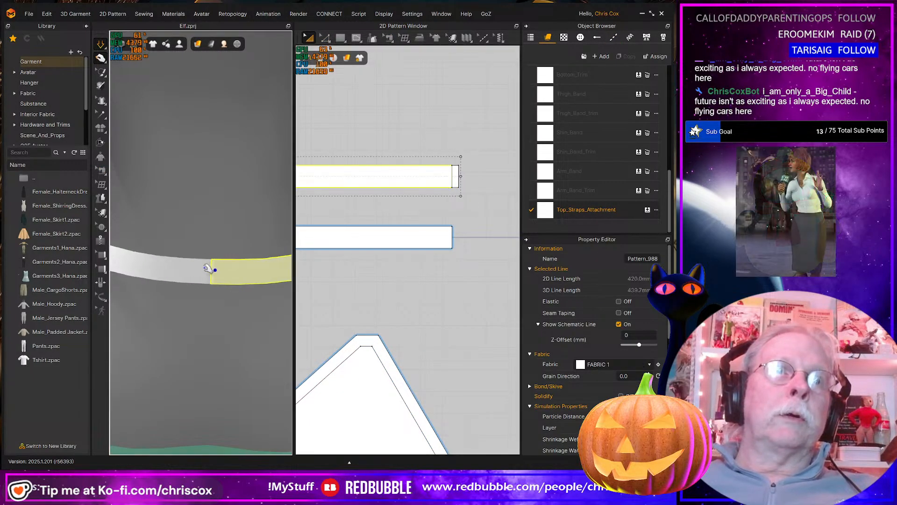
{"action": "left_click", "coordinate": [205, 268]}
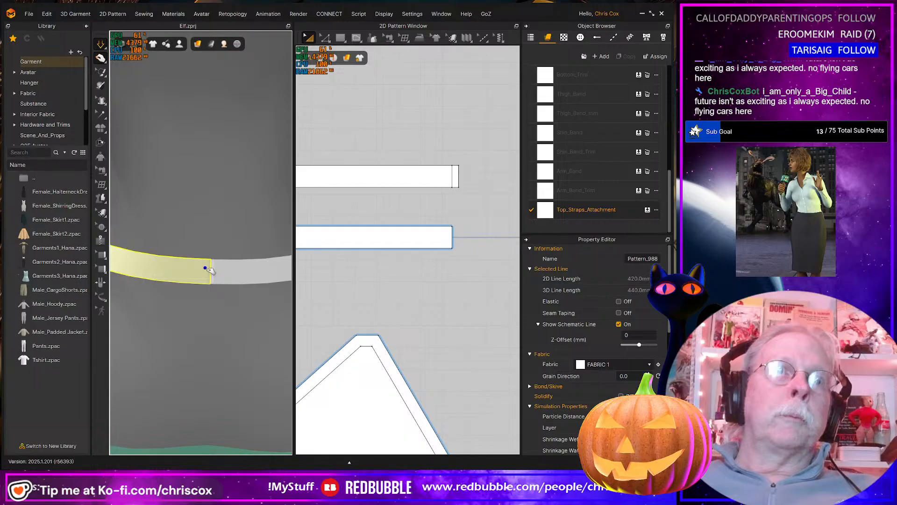
{"action": "left_click", "coordinate": [455, 172]}
{"action": "scroll", "coordinate": [218, 298], "scroll_direction": "down", "scroll_amount": 5}
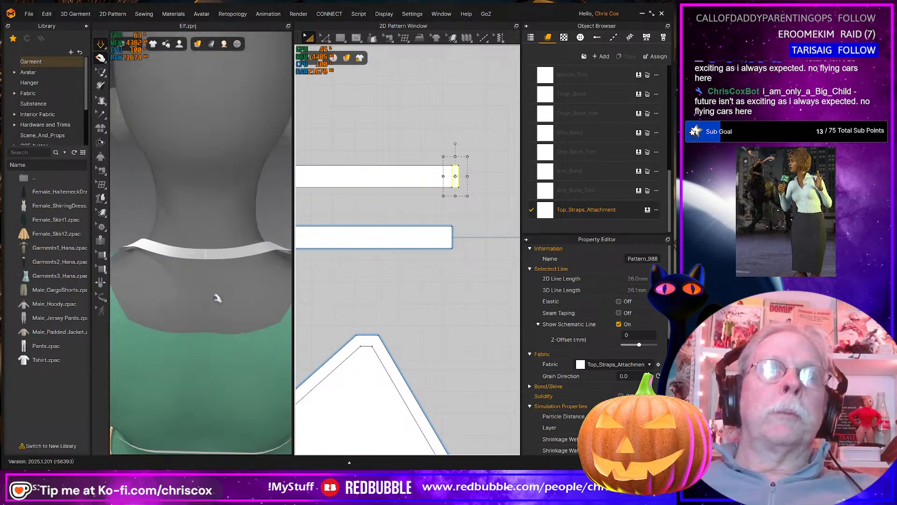
Check where the small attachment piece sits on the garment and undo its fabric assignment, the cut and sew, and the 3 mm end extension
{"action": "right_click_drag", "start_coordinate": [224, 333], "coordinate": [229, 307]}
{"action": "scroll", "coordinate": [229, 252], "scroll_direction": "up", "scroll_amount": 5}
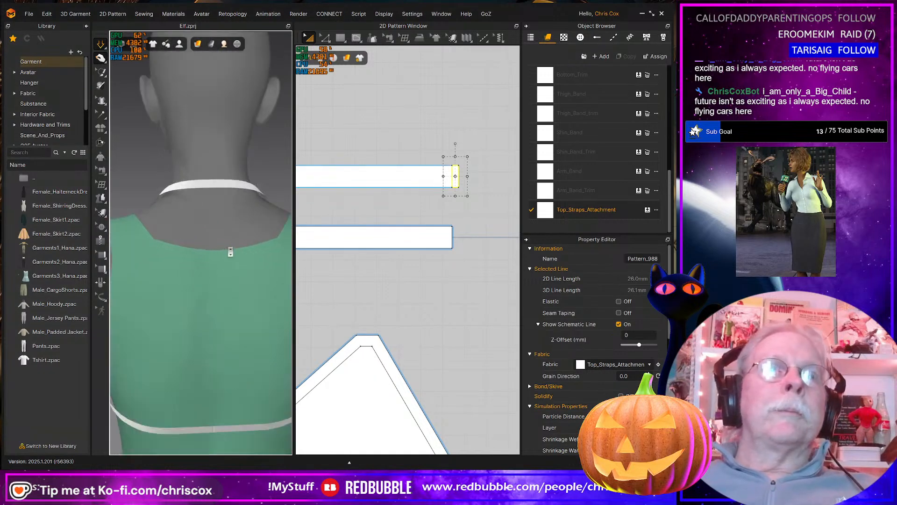
{"action": "scroll", "coordinate": [343, 250], "scroll_direction": "down", "scroll_amount": 3}
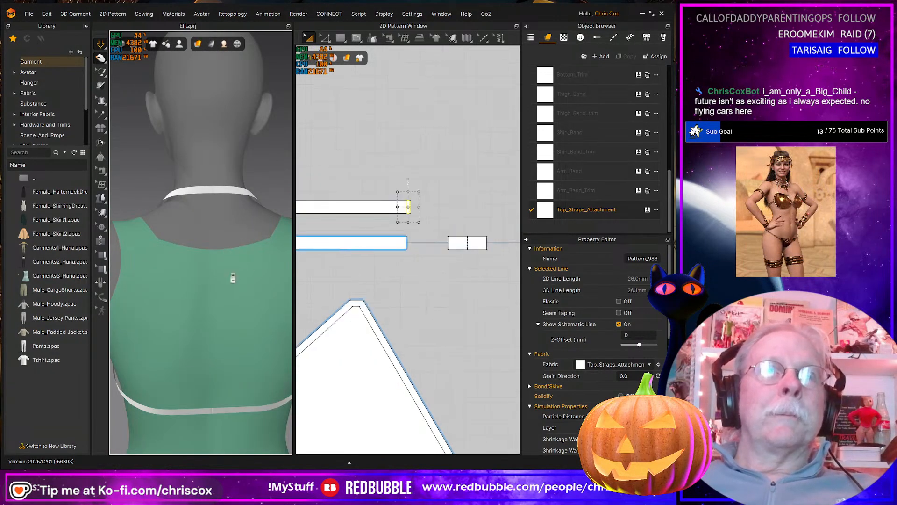
{"action": "scroll", "coordinate": [233, 279], "scroll_direction": "down", "scroll_amount": 4}
{"action": "right_click_drag", "start_coordinate": [232, 278], "coordinate": [120, 270]}
{"action": "scroll", "coordinate": [345, 270], "scroll_direction": "up", "scroll_amount": 3}
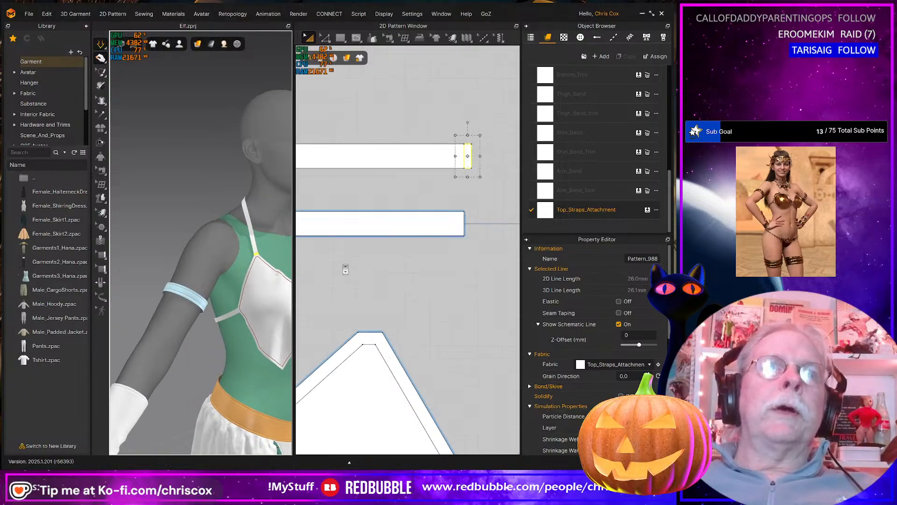
{"action": "left_click", "coordinate": [411, 219]}
{"action": "key", "text": "ctrl+z"}
{"action": "key", "text": "ctrl+z"}
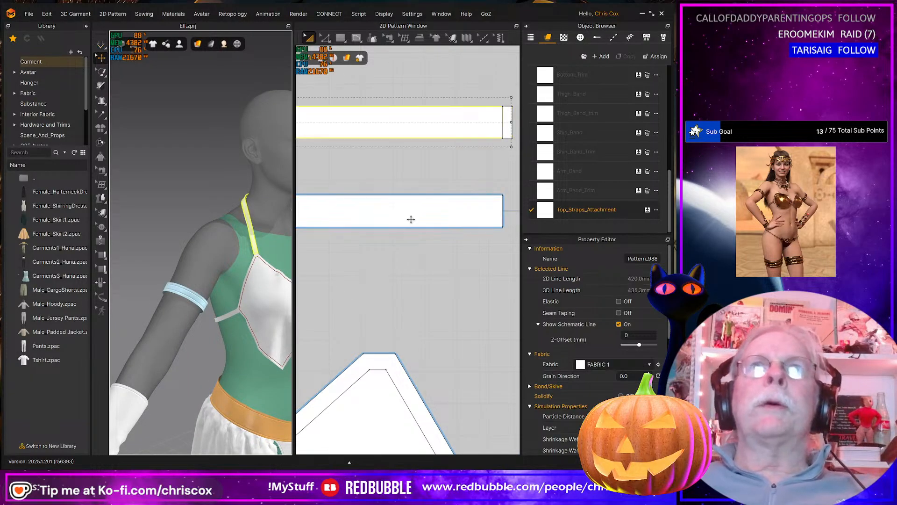
{"action": "key", "text": "ctrl+y"}
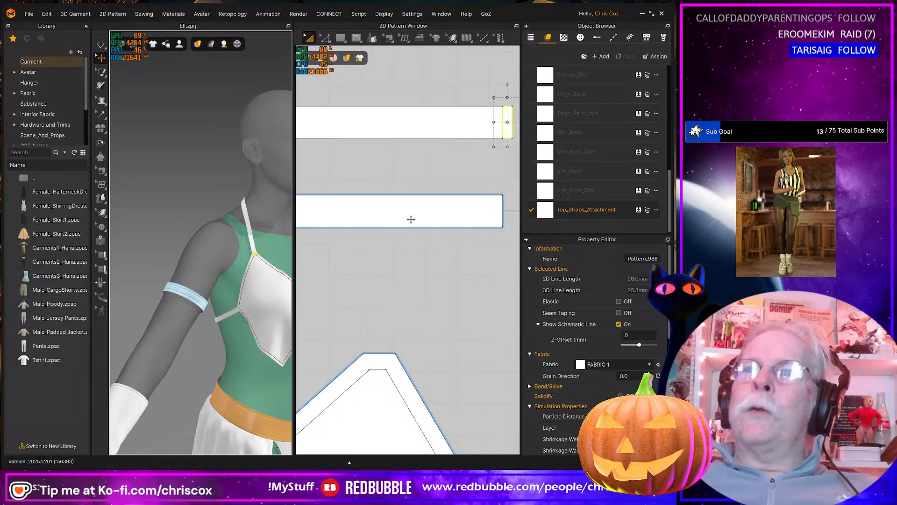
{"action": "key", "text": "ctrl+z"}
{"action": "key", "text": "ctrl+z"}
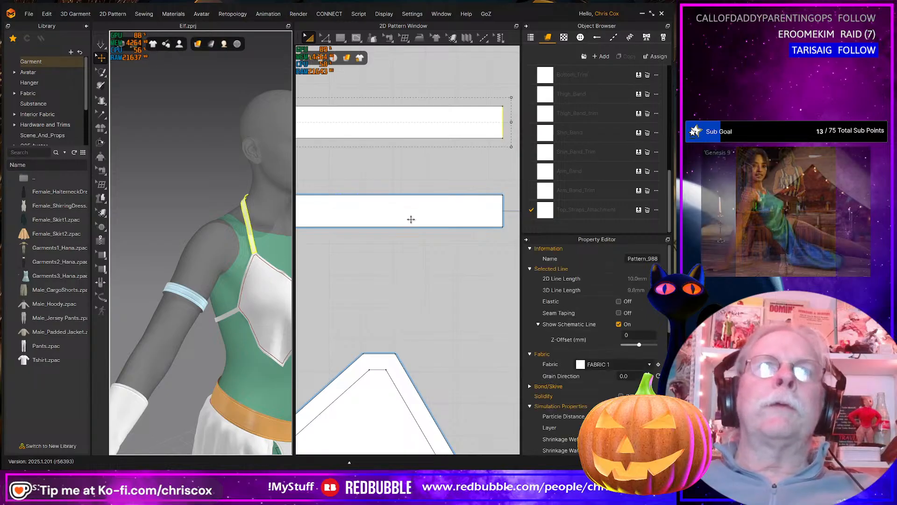
Extend the opposite end of the unlinked upper strap by 3 mm with a pattern outline offset, creating an internal line at the old edge
{"action": "right_click_drag", "start_coordinate": [343, 252], "coordinate": [473, 270]}
{"action": "middle_click_drag", "start_coordinate": [371, 245], "coordinate": [527, 283]}
{"action": "middle_click_drag", "start_coordinate": [421, 224], "coordinate": [509, 234]}
{"action": "middle_click_drag", "start_coordinate": [354, 228], "coordinate": [502, 243]}
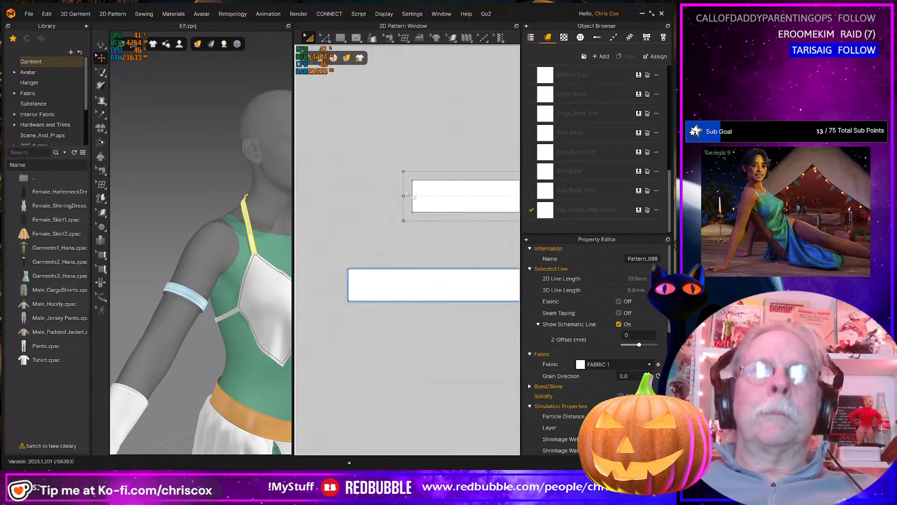
{"action": "key", "text": "z"}
{"action": "right_click", "coordinate": [416, 206]}
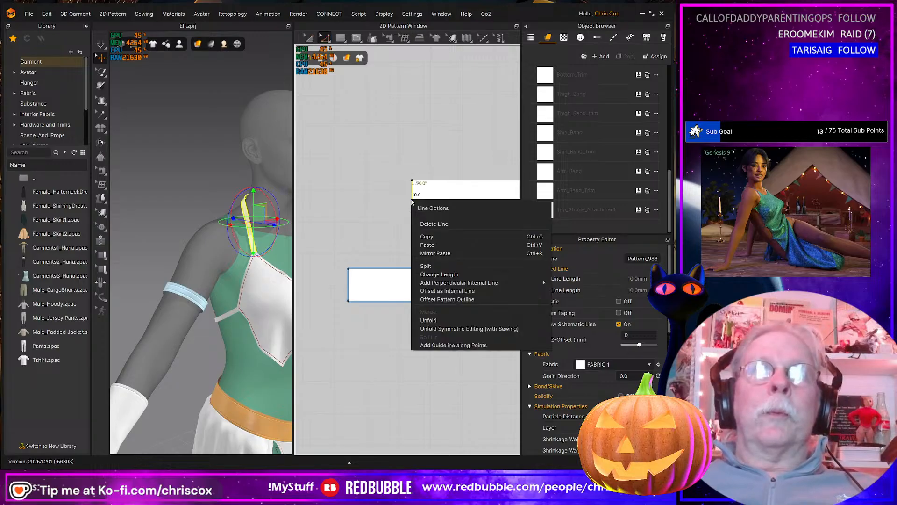
{"action": "left_click", "coordinate": [447, 298]}
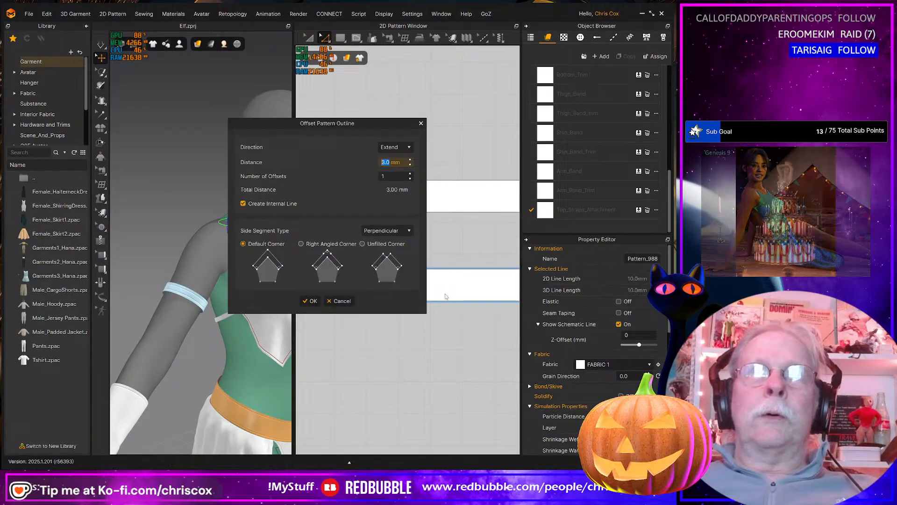
{"action": "left_click", "coordinate": [312, 301]}
Cut and sew the strap along the internal line at its back-neck end and assign the Top_Straps_Attachment fabric to the small piece
{"action": "right_click", "coordinate": [413, 201]}
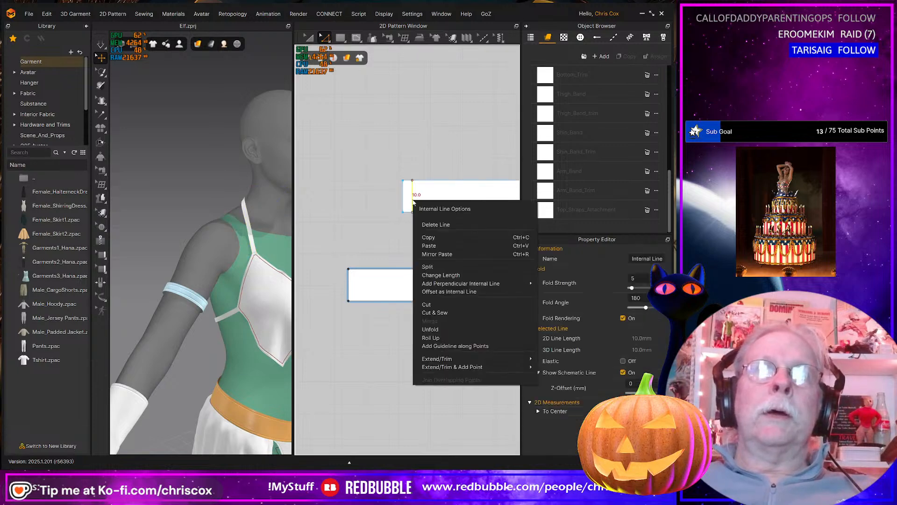
{"action": "left_click", "coordinate": [447, 313]}
{"action": "left_click", "coordinate": [548, 212]}
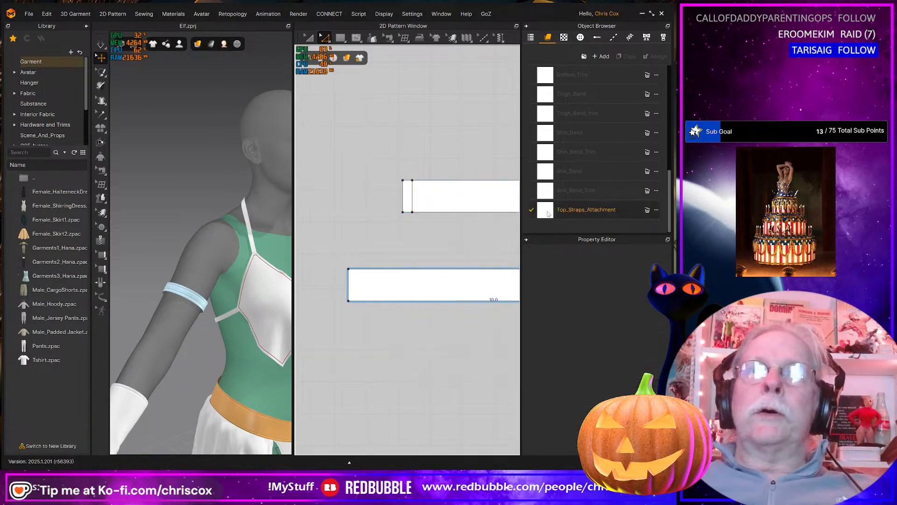
{"action": "left_click", "coordinate": [408, 195]}
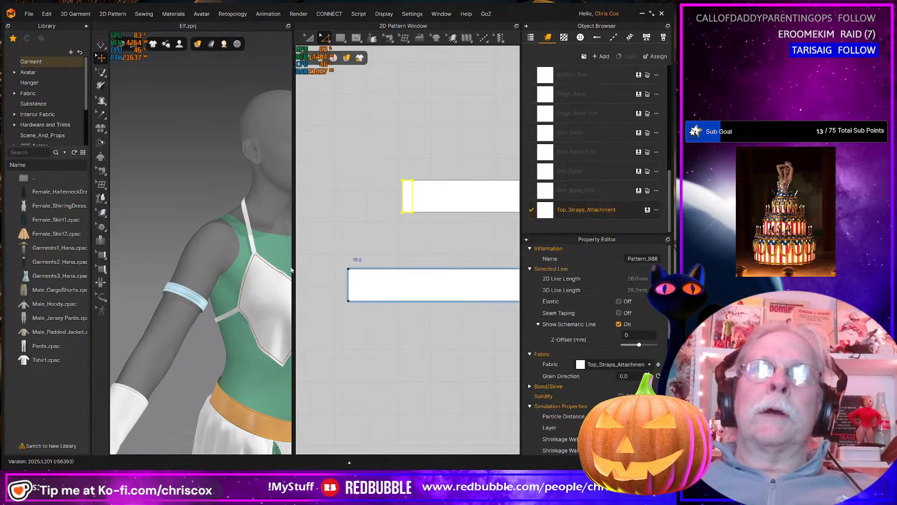
Simulate the garment and examine the small attachment piece at the back of the neck
{"action": "right_click_drag", "start_coordinate": [224, 286], "coordinate": [354, 294]}
{"action": "scroll", "coordinate": [222, 246], "scroll_direction": "up", "scroll_amount": 3}
{"action": "scroll", "coordinate": [223, 246], "scroll_direction": "up", "scroll_amount": 5}
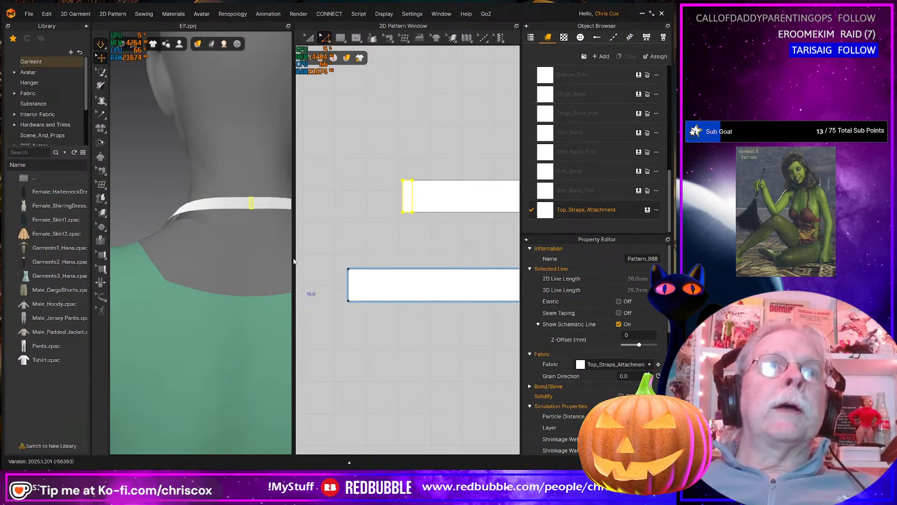
{"action": "right_click_drag", "start_coordinate": [310, 269], "coordinate": [304, 296]}
{"action": "middle_click_drag", "start_coordinate": [305, 296], "coordinate": [303, 298]}
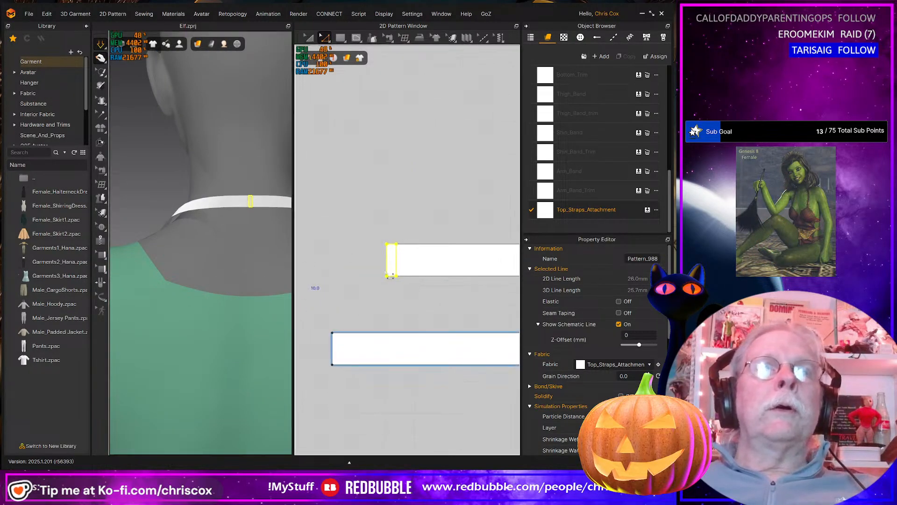
Create a 100 mm wide and 10 mm high rectangle pattern above the upper strap patterns
{"action": "middle_click_drag", "start_coordinate": [442, 302], "coordinate": [353, 315]}
{"action": "scroll", "coordinate": [443, 309], "scroll_direction": "down", "scroll_amount": 3}
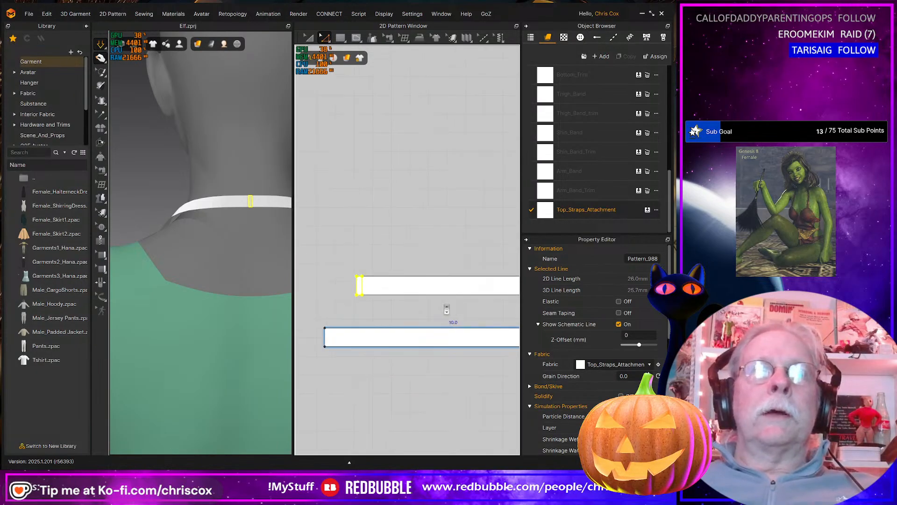
{"action": "scroll", "coordinate": [447, 309], "scroll_direction": "down", "scroll_amount": 3}
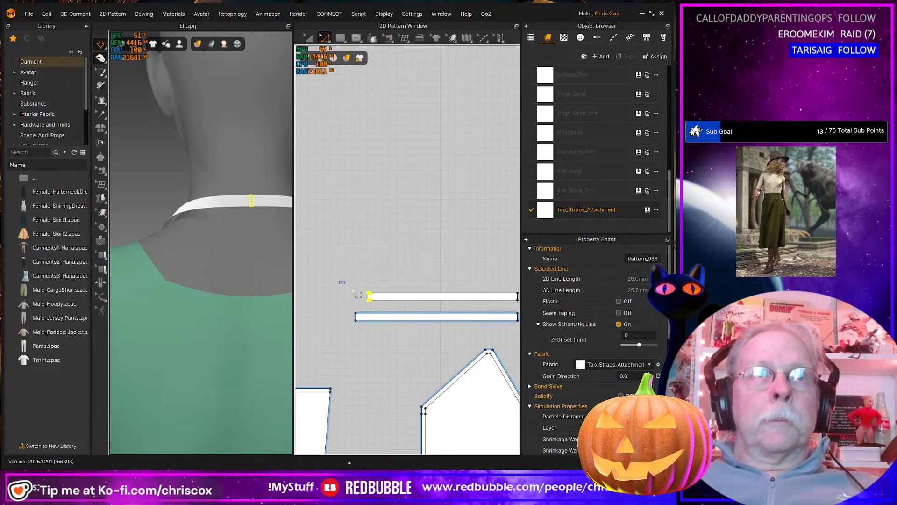
{"action": "middle_click_drag", "start_coordinate": [456, 319], "coordinate": [348, 322]}
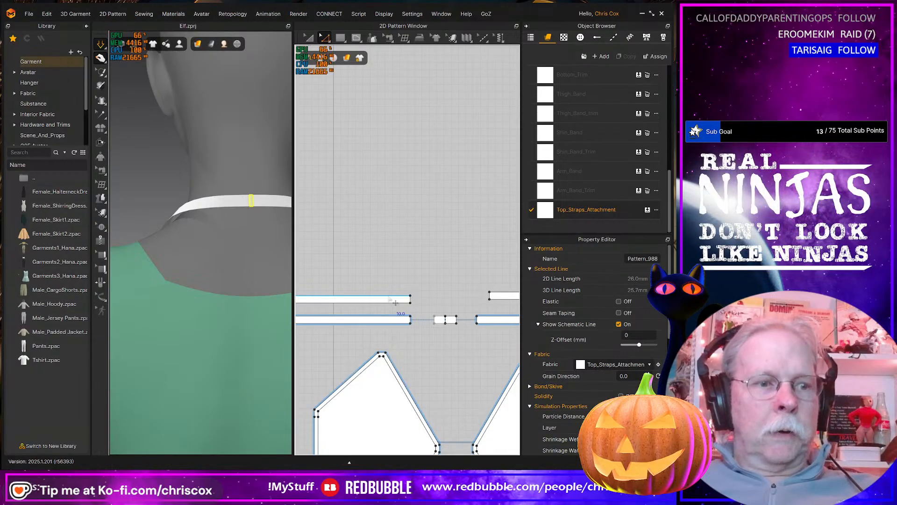
{"action": "left_click", "coordinate": [369, 268]}
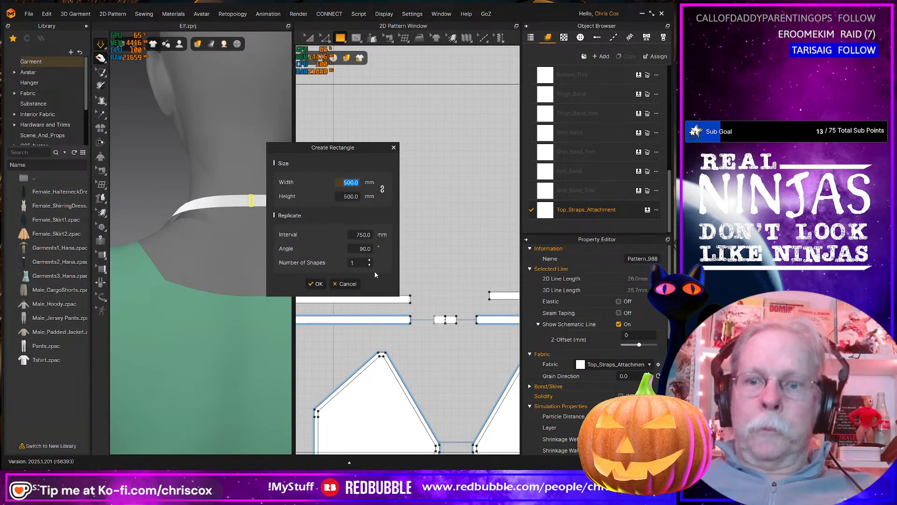
{"action": "type", "text": "100"}
{"action": "left_click", "coordinate": [361, 196]}
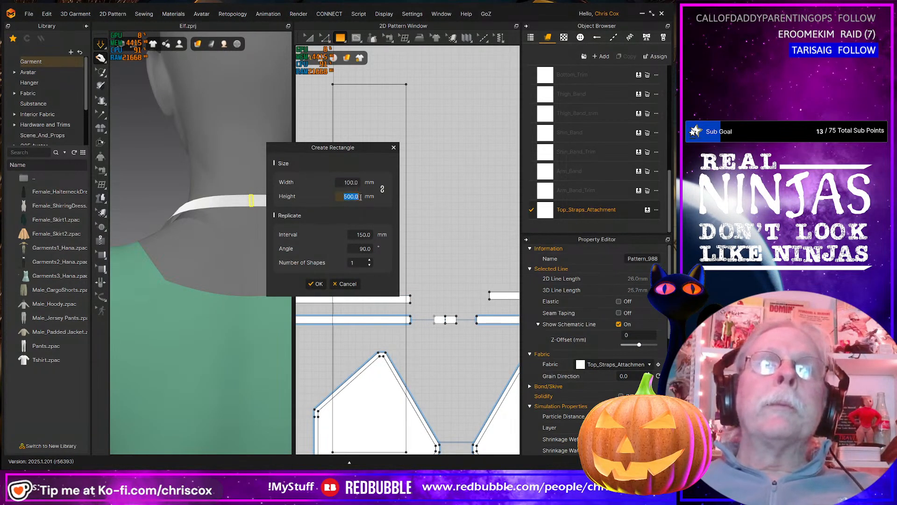
{"action": "type", "text": "10"}
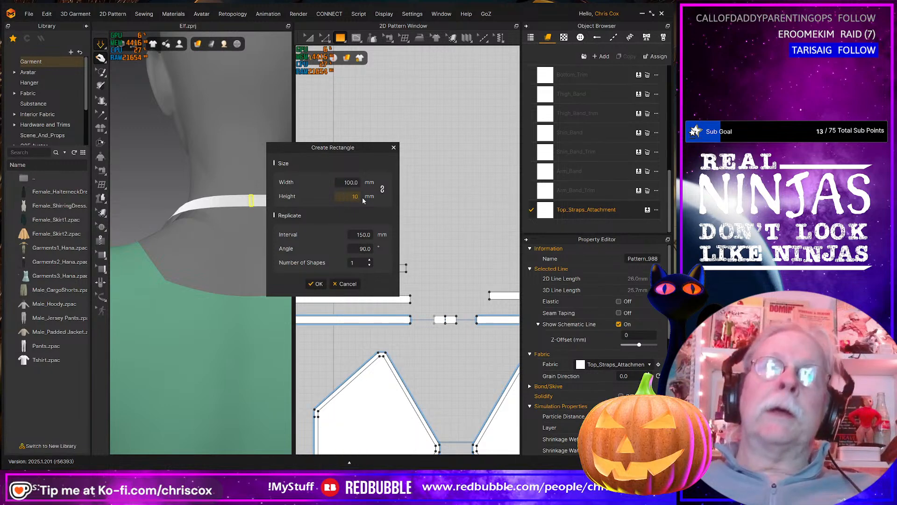
{"action": "left_click", "coordinate": [319, 284]}
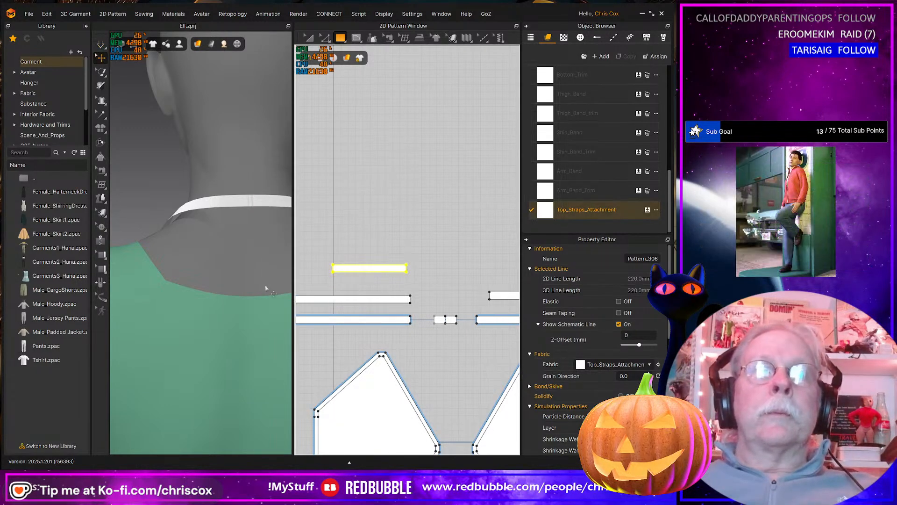
Position the rectangle behind the neck in 3D, close to the strap join and slightly above the neck strap
{"action": "middle_click_drag", "start_coordinate": [266, 287], "coordinate": [237, 300]}
{"action": "scroll", "coordinate": [237, 301], "scroll_direction": "down", "scroll_amount": 3}
{"action": "scroll", "coordinate": [241, 307], "scroll_direction": "down", "scroll_amount": 8}
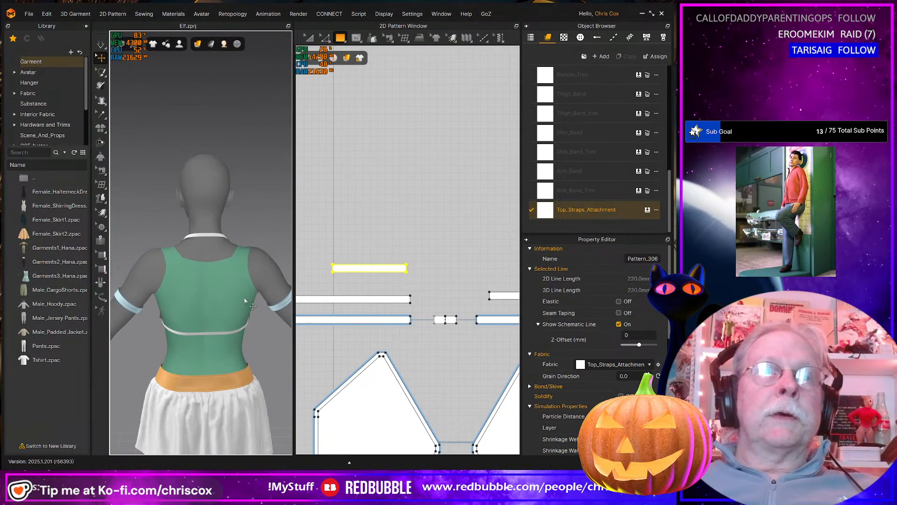
{"action": "left_click_drag", "start_coordinate": [186, 99], "coordinate": [198, 232]}
{"action": "right_click_drag", "start_coordinate": [280, 271], "coordinate": [220, 273]}
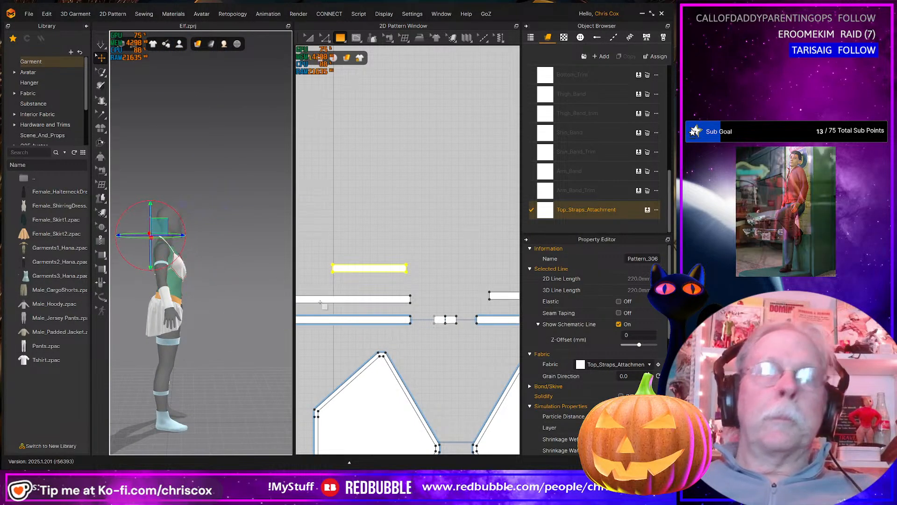
{"action": "right_click_drag", "start_coordinate": [266, 341], "coordinate": [240, 324]}
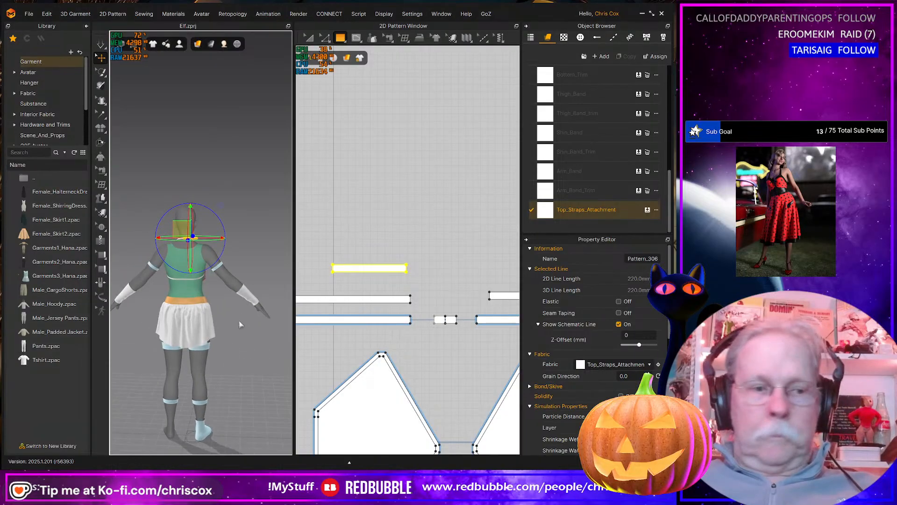
{"action": "scroll", "coordinate": [240, 324], "scroll_direction": "up", "scroll_amount": 8}
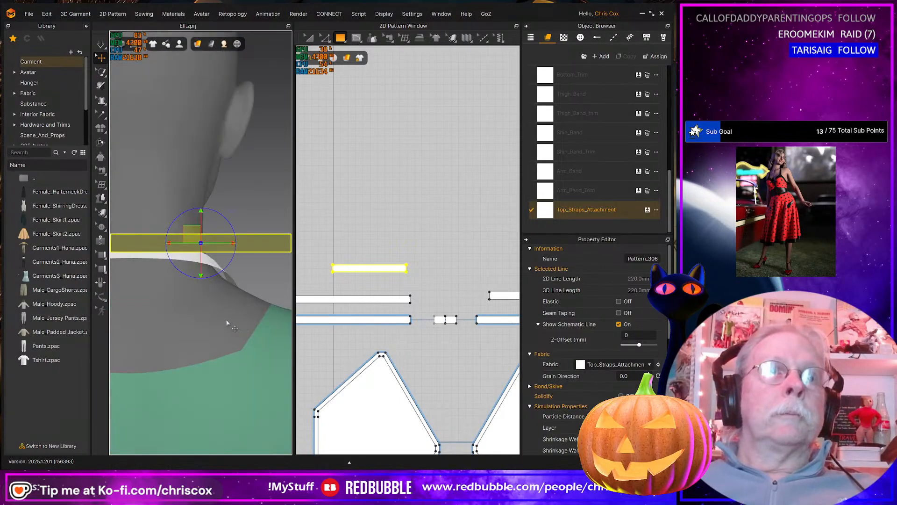
{"action": "right_click_drag", "start_coordinate": [226, 322], "coordinate": [275, 351]}
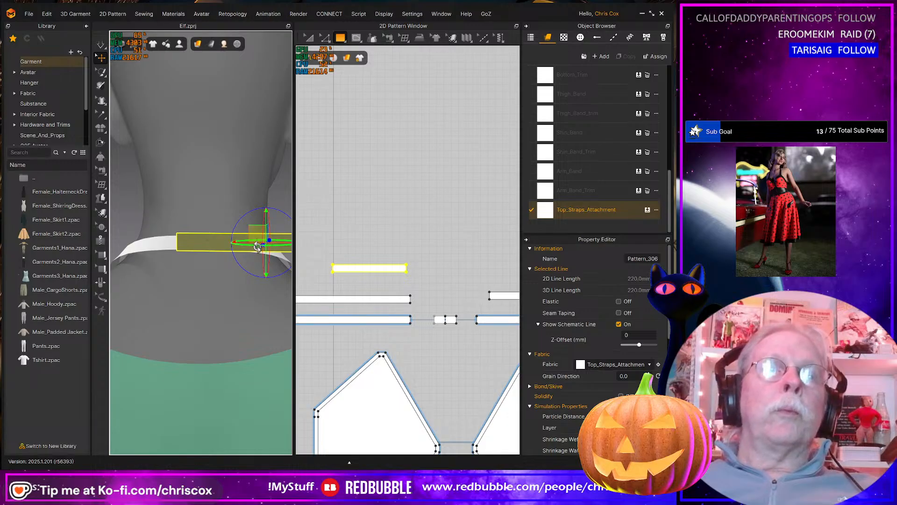
{"action": "right_click_drag", "start_coordinate": [273, 264], "coordinate": [261, 306]}
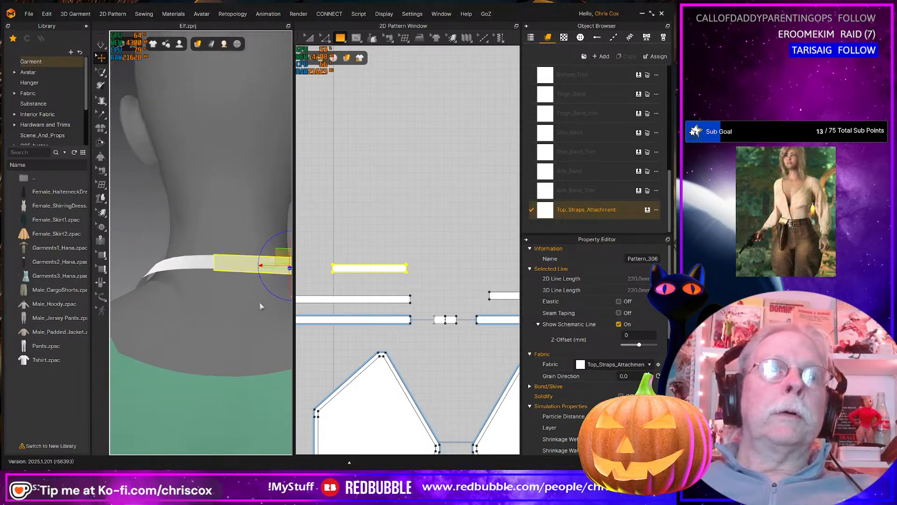
{"action": "left_click_drag", "start_coordinate": [235, 266], "coordinate": [260, 253]}
{"action": "right_click_drag", "start_coordinate": [260, 252], "coordinate": [261, 282]}
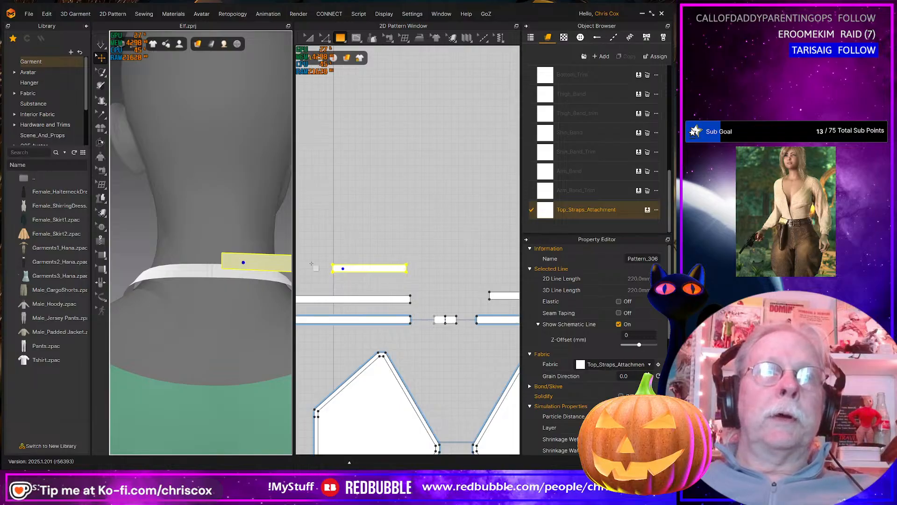
{"action": "middle_click_drag", "start_coordinate": [380, 265], "coordinate": [404, 267]}
{"action": "left_click", "coordinate": [405, 270]}
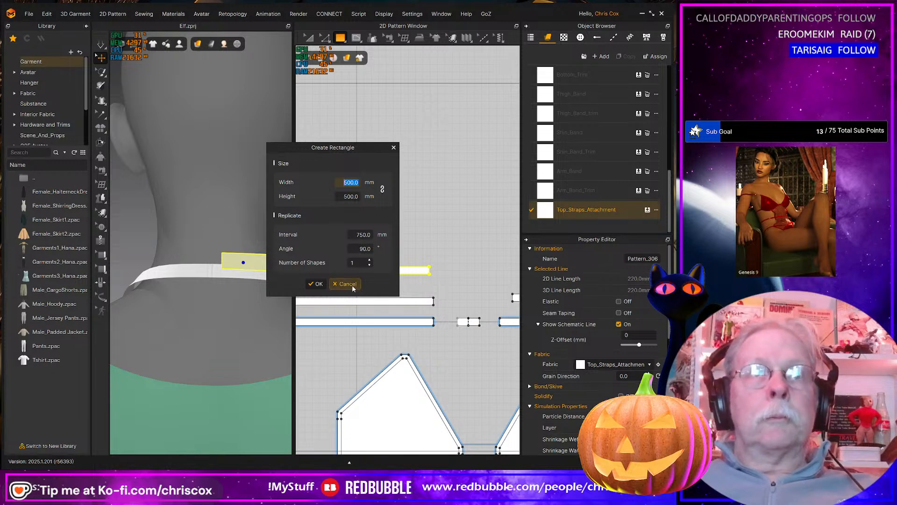
{"action": "left_click", "coordinate": [348, 284]}
{"action": "left_click", "coordinate": [393, 269]}
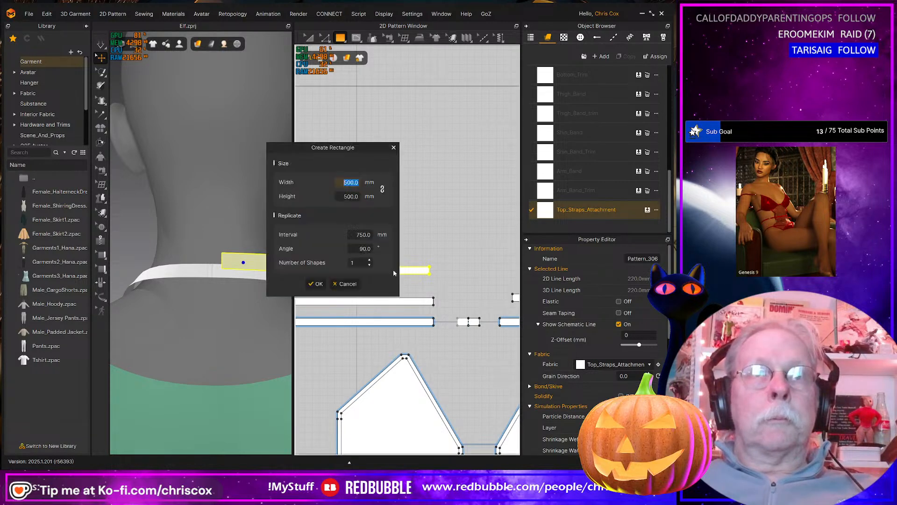
{"action": "left_click", "coordinate": [345, 284]}
Duplicate the small rectangle pattern above the original in 2D and move the copy to the opposite side of the neck in 3D
{"action": "key", "text": "a"}
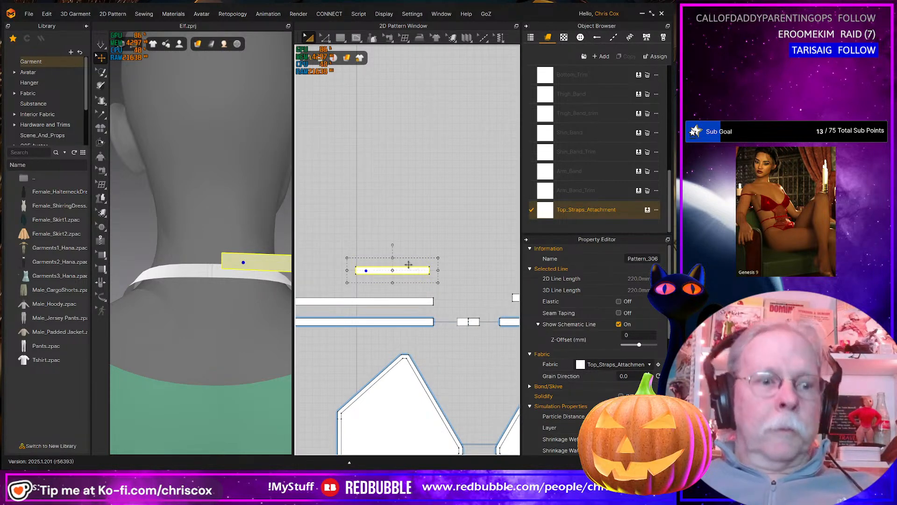
{"action": "key", "text": "ctrl+v"}
{"action": "left_click", "coordinate": [366, 244]}
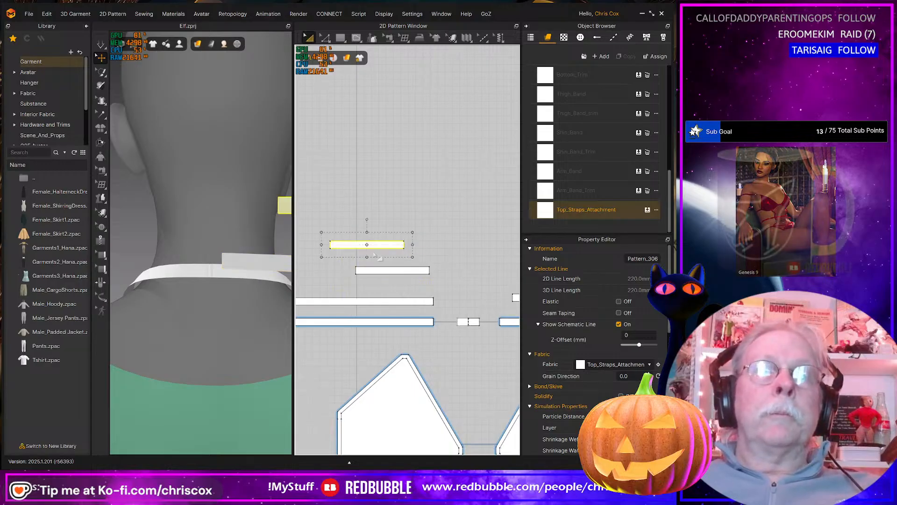
{"action": "right_click_drag", "start_coordinate": [374, 254], "coordinate": [388, 259]}
{"action": "right_click_drag", "start_coordinate": [396, 296], "coordinate": [481, 283]}
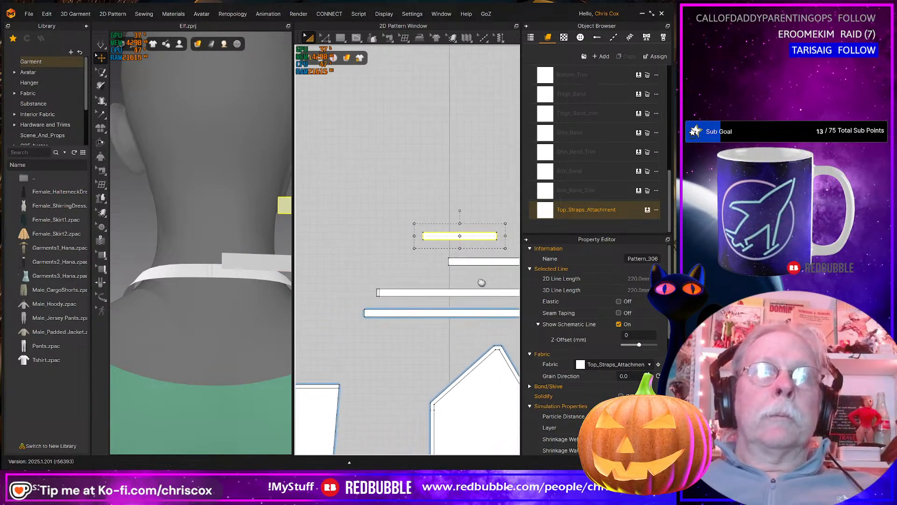
{"action": "left_click_drag", "start_coordinate": [288, 212], "coordinate": [44, 208]}
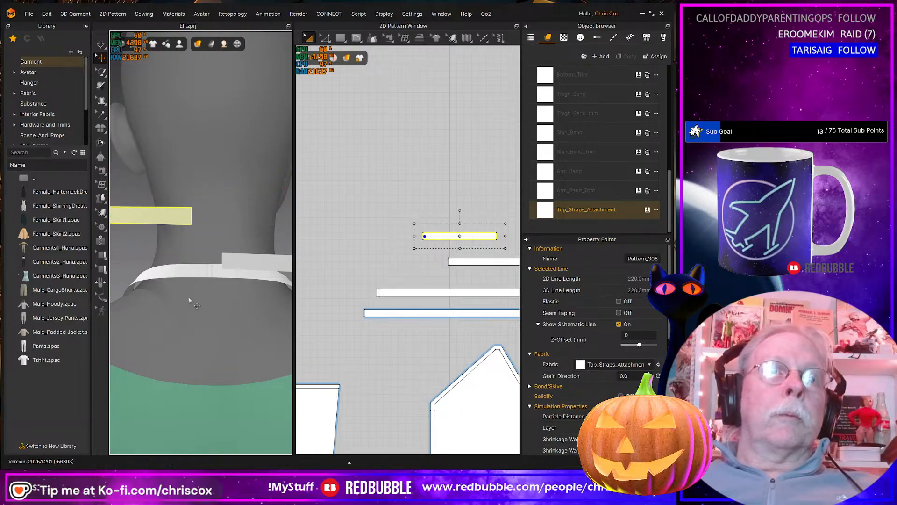
Identify the neck strap pieces and sew the inner end of the copied rectangle to the adjoining back-neck strap end
{"action": "left_click", "coordinate": [189, 219]}
{"action": "left_click", "coordinate": [215, 271]}
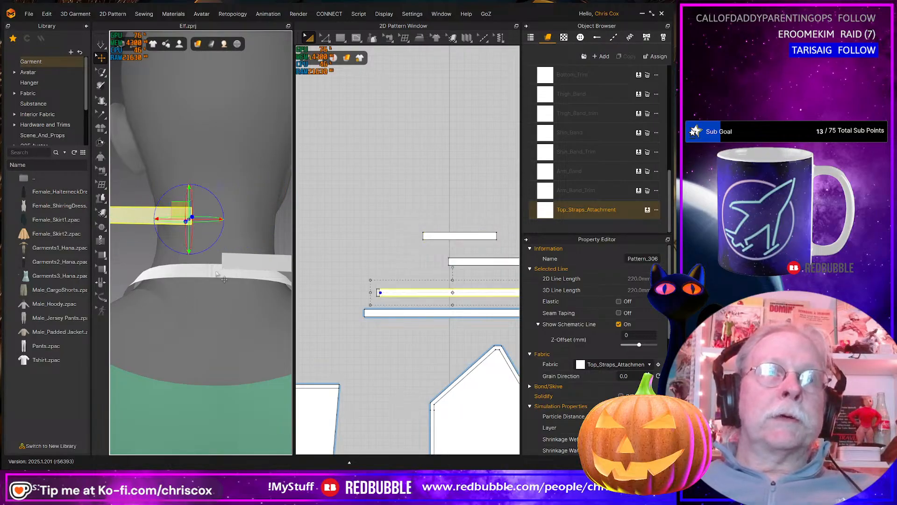
{"action": "left_click", "coordinate": [236, 260]}
{"action": "left_click", "coordinate": [220, 275]}
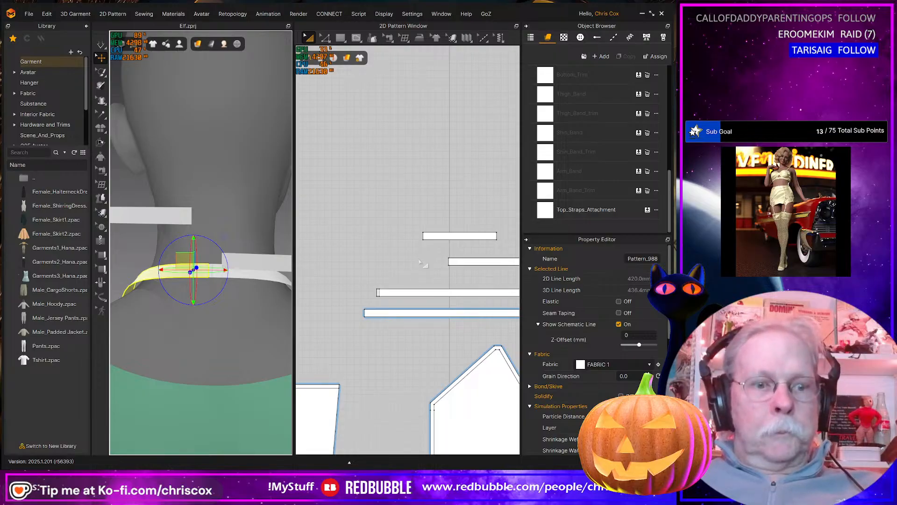
{"action": "left_click", "coordinate": [375, 291]}
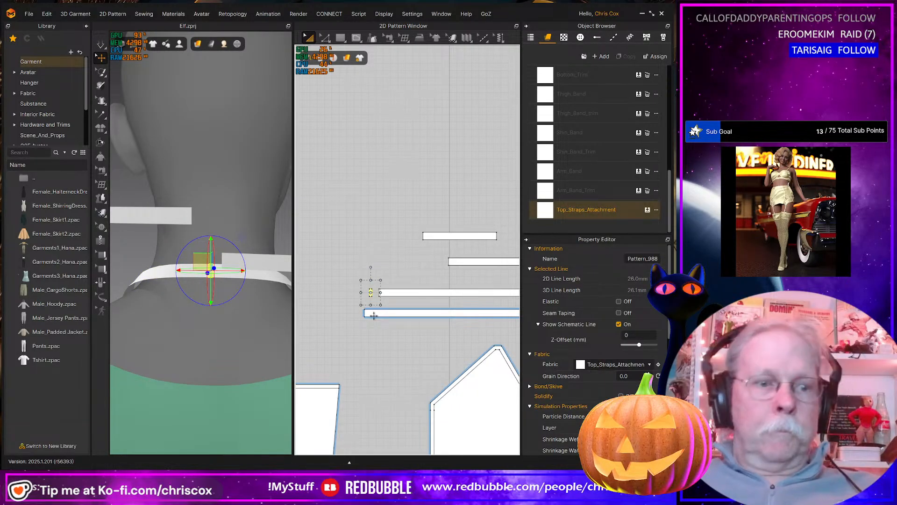
{"action": "key", "text": "n"}
{"action": "left_click", "coordinate": [497, 236]}
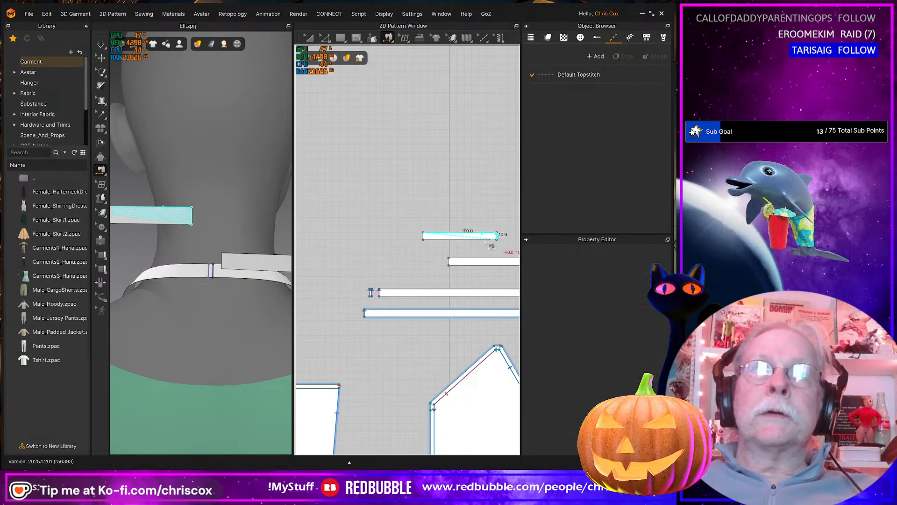
{"action": "left_click", "coordinate": [382, 293]}
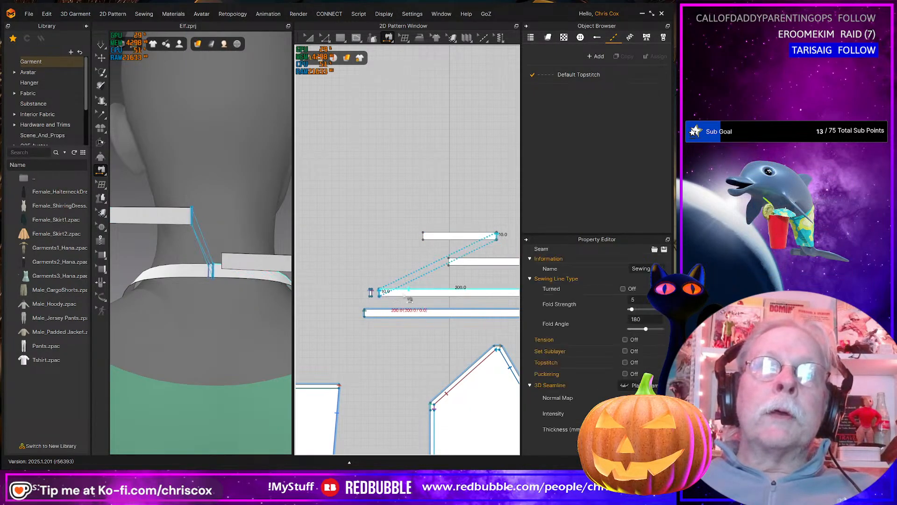
Sew the inner end of the original rectangle to the back-neck end of the opposite upper strap
{"action": "middle_click_drag", "start_coordinate": [428, 292], "coordinate": [330, 292]}
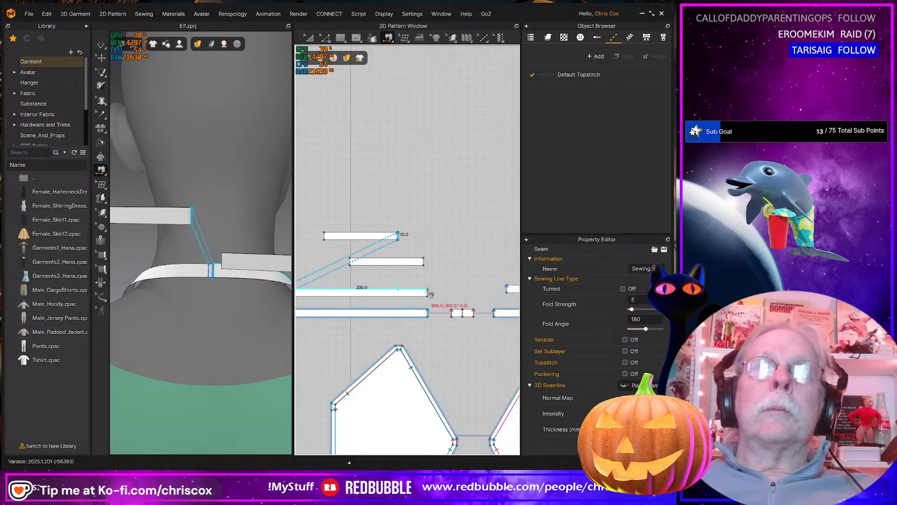
{"action": "left_click", "coordinate": [350, 263]}
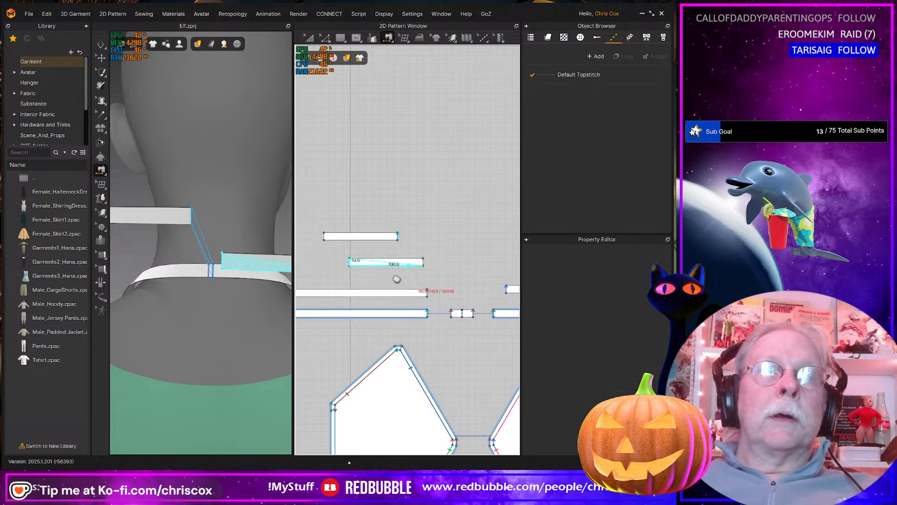
{"action": "middle_click_drag", "start_coordinate": [401, 275], "coordinate": [300, 279]}
{"action": "middle_click_drag", "start_coordinate": [469, 277], "coordinate": [320, 284]}
{"action": "left_click", "coordinate": [395, 299]}
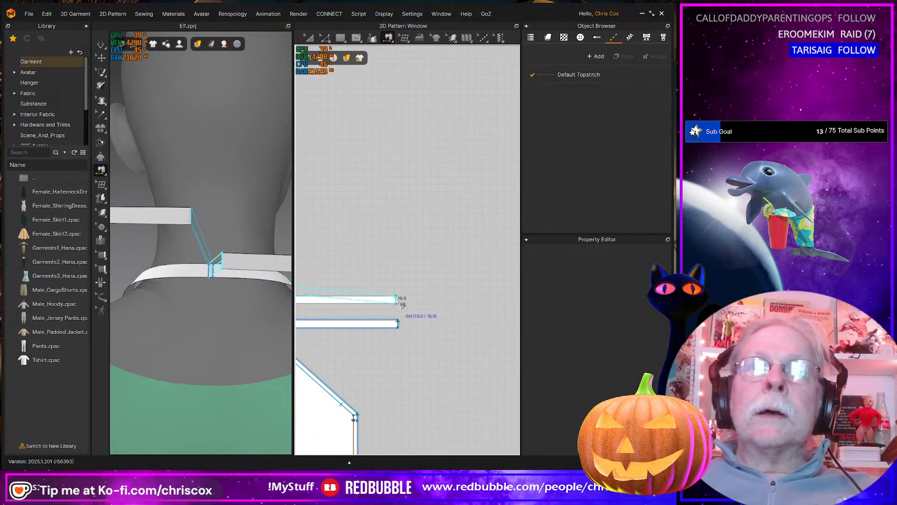
Simulate the garment and pull one of the hanging strap pieces outward from the neck strap
{"action": "scroll", "coordinate": [256, 305], "scroll_direction": "down", "scroll_amount": 5}
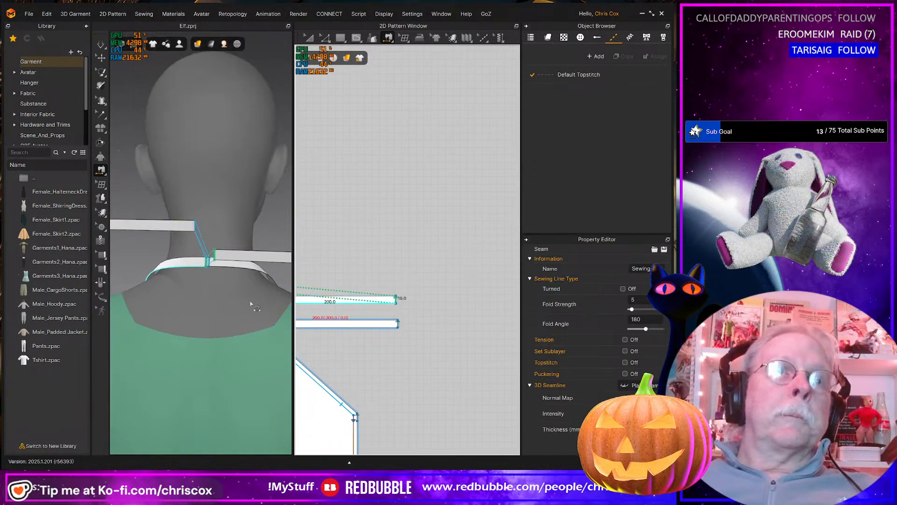
{"action": "key", "text": "space"}
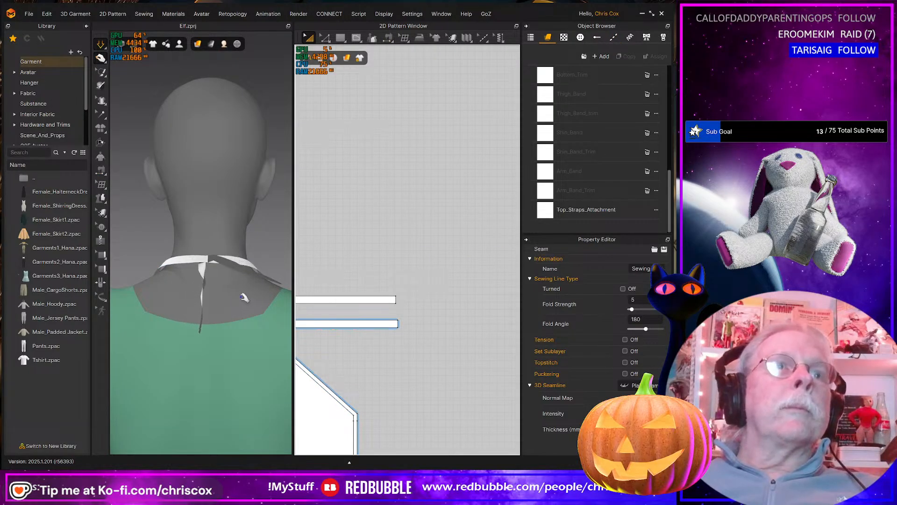
{"action": "right_click_drag", "start_coordinate": [256, 287], "coordinate": [234, 273]}
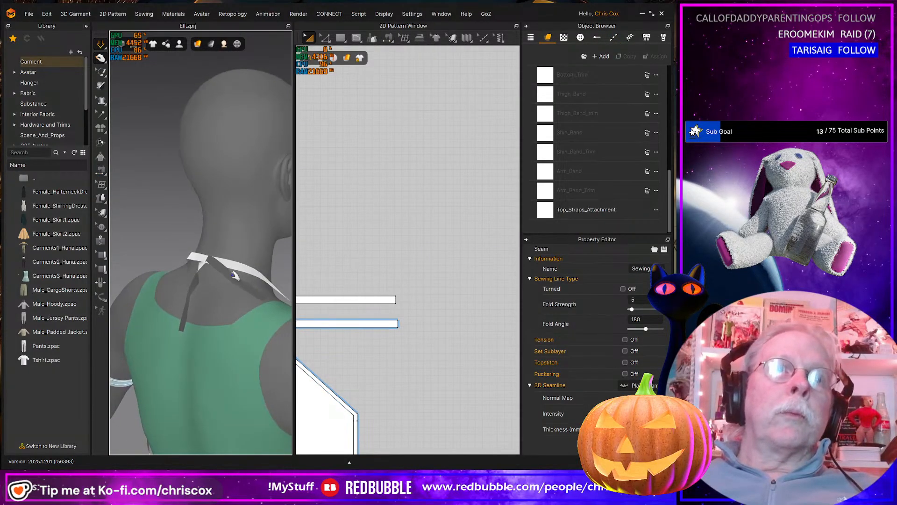
{"action": "left_click", "coordinate": [233, 274]}
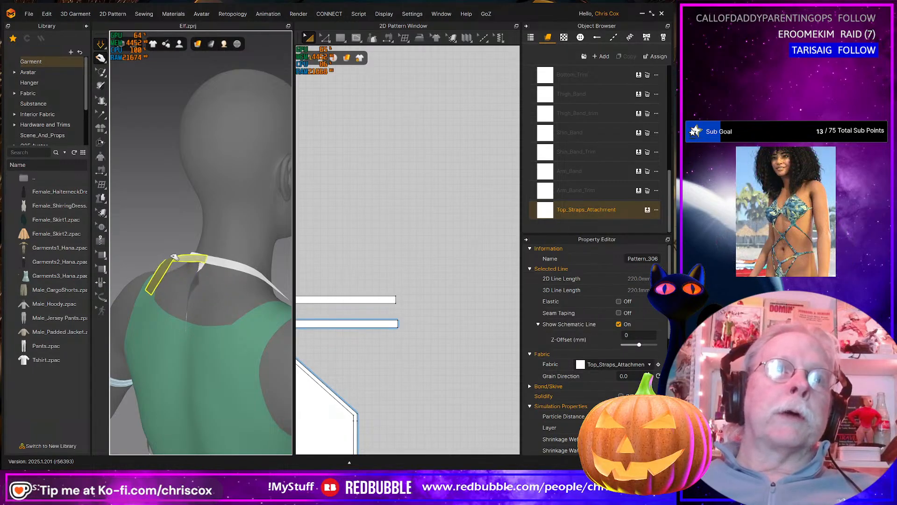
{"action": "left_click_drag", "start_coordinate": [173, 256], "coordinate": [176, 259]}
Select both hanging strap pieces and pull them so they hang close together over the upper back
{"action": "right_click_drag", "start_coordinate": [212, 321], "coordinate": [286, 326]}
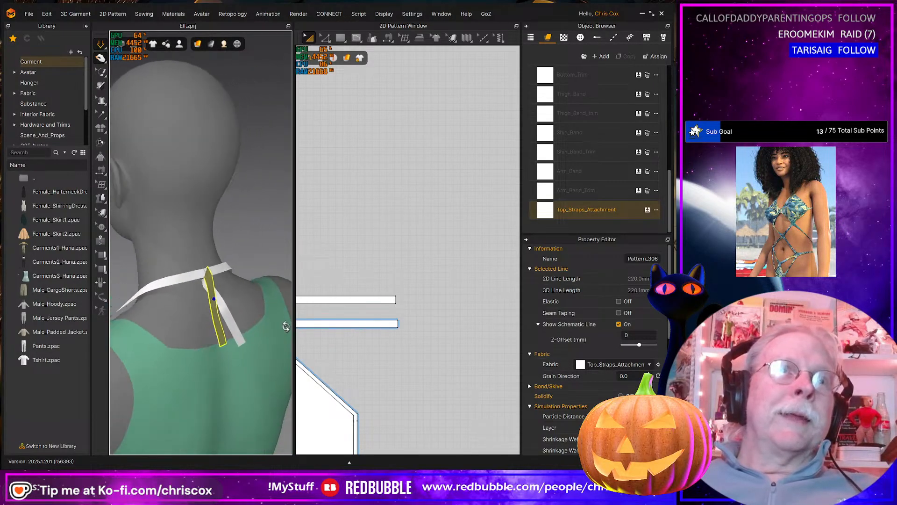
{"action": "left_click", "coordinate": [230, 319], "text": "shift"}
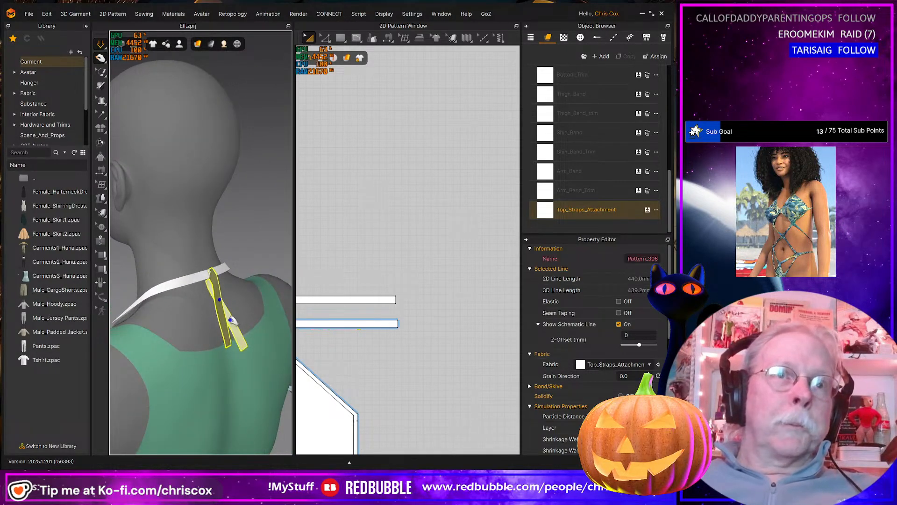
{"action": "left_click_drag", "start_coordinate": [229, 320], "coordinate": [258, 309]}
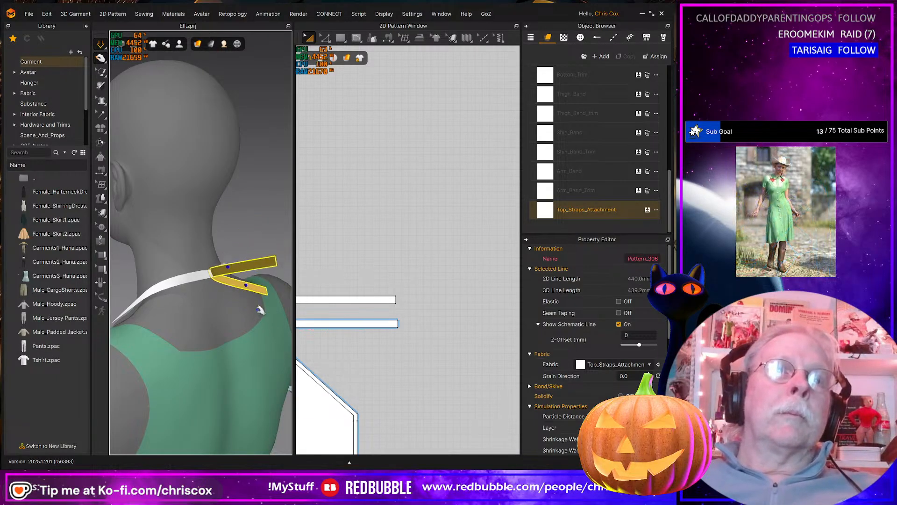
{"action": "right_click_drag", "start_coordinate": [258, 312], "coordinate": [203, 308]}
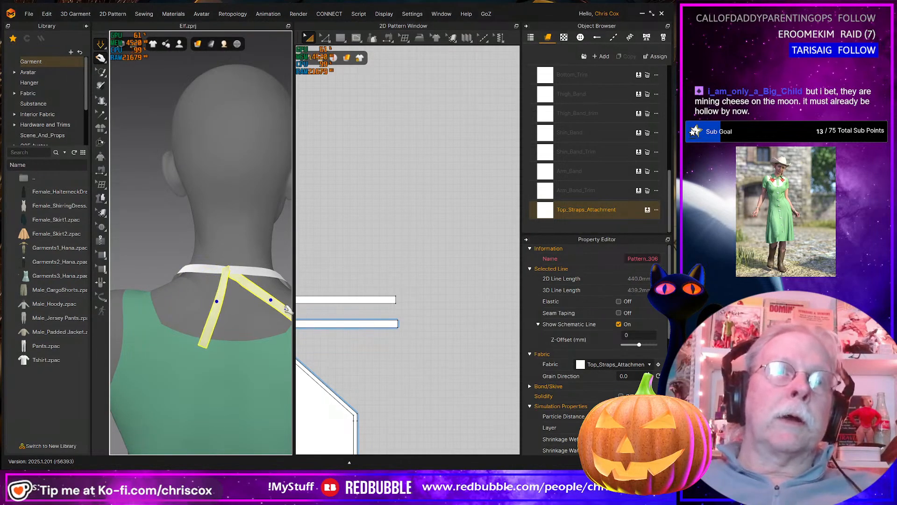
{"action": "left_click_drag", "start_coordinate": [286, 308], "coordinate": [237, 341]}
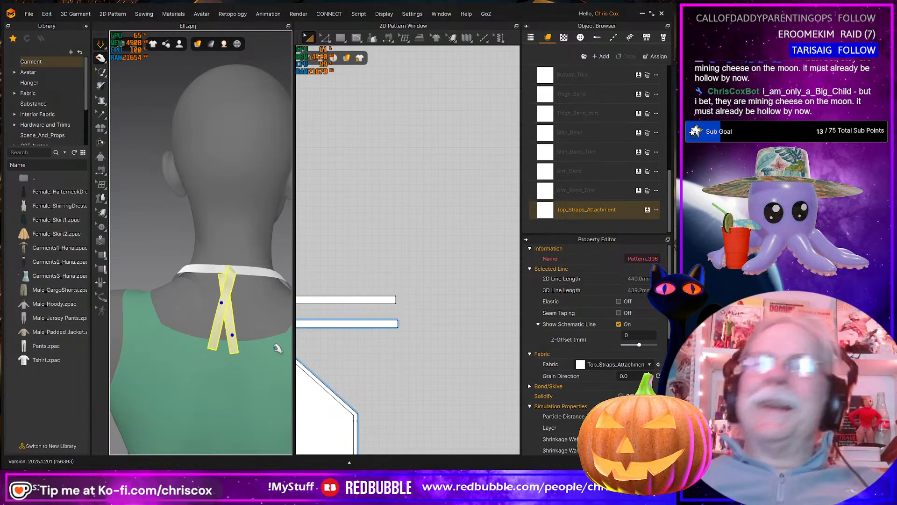
Examine the lower strap pattern in 2D and 3D to find which end lies at the centre back
{"action": "middle_click_drag", "start_coordinate": [265, 361], "coordinate": [208, 141]}
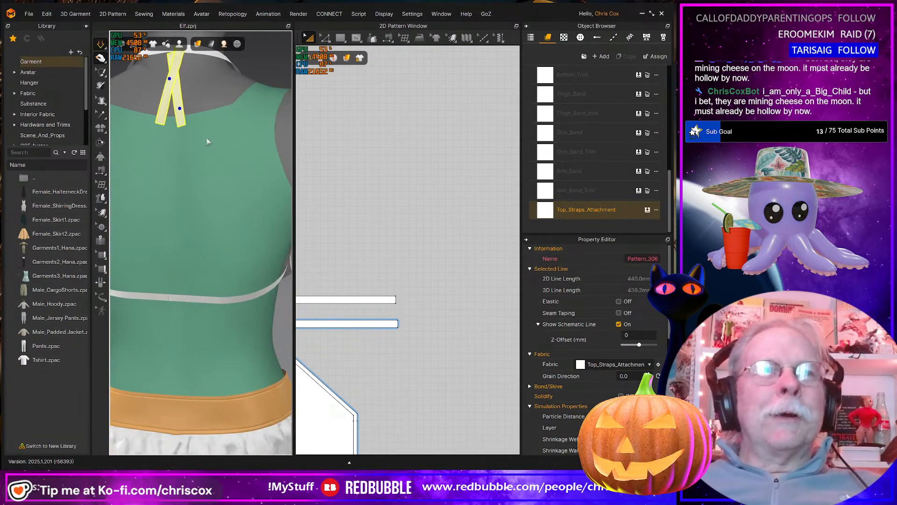
{"action": "middle_click_drag", "start_coordinate": [420, 331], "coordinate": [498, 310]}
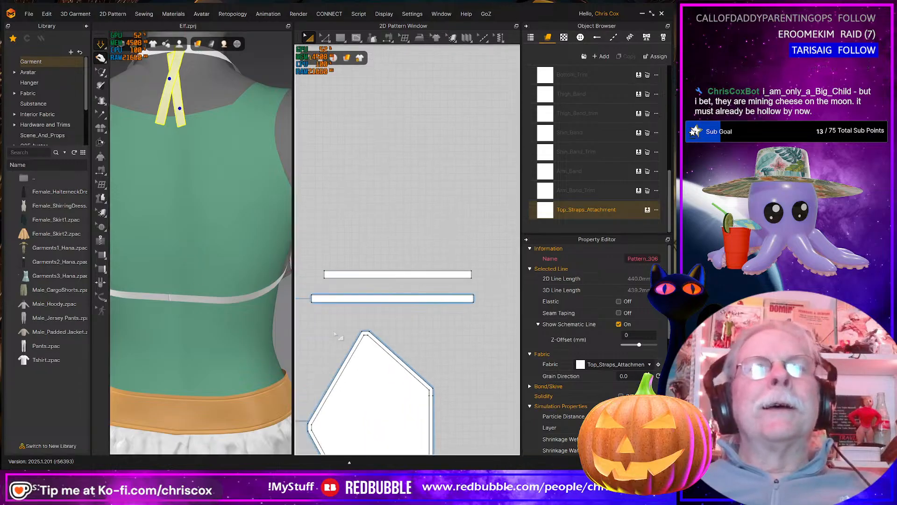
{"action": "middle_click_drag", "start_coordinate": [357, 333], "coordinate": [518, 313]}
{"action": "middle_click_drag", "start_coordinate": [444, 317], "coordinate": [520, 314]}
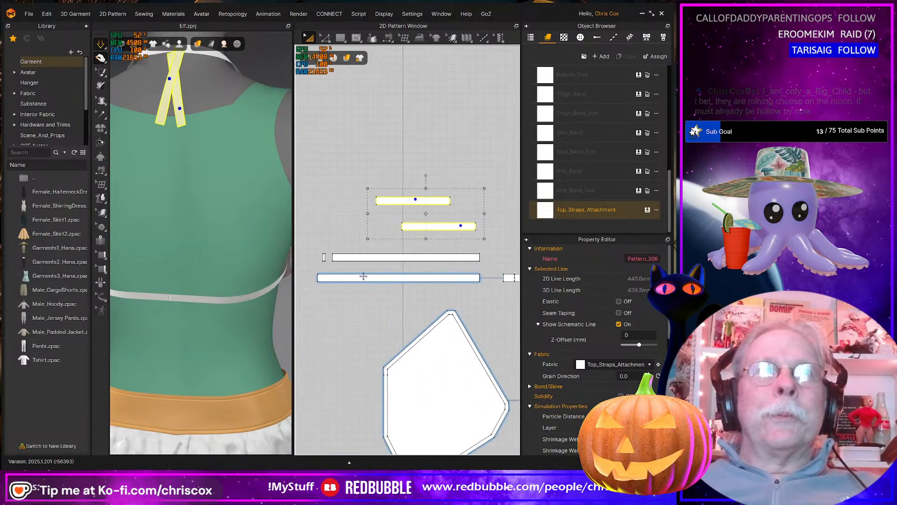
{"action": "left_click", "coordinate": [328, 275]}
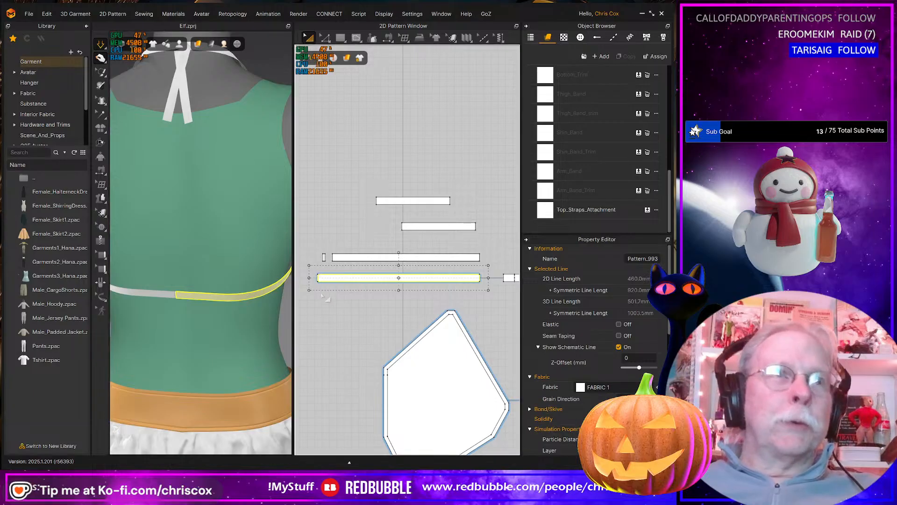
{"action": "left_click", "coordinate": [329, 282]}
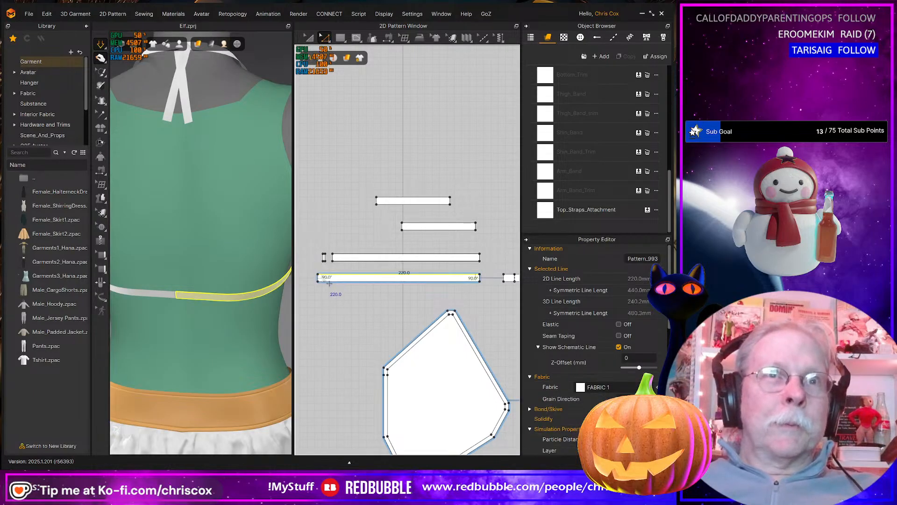
{"action": "key", "text": "a"}
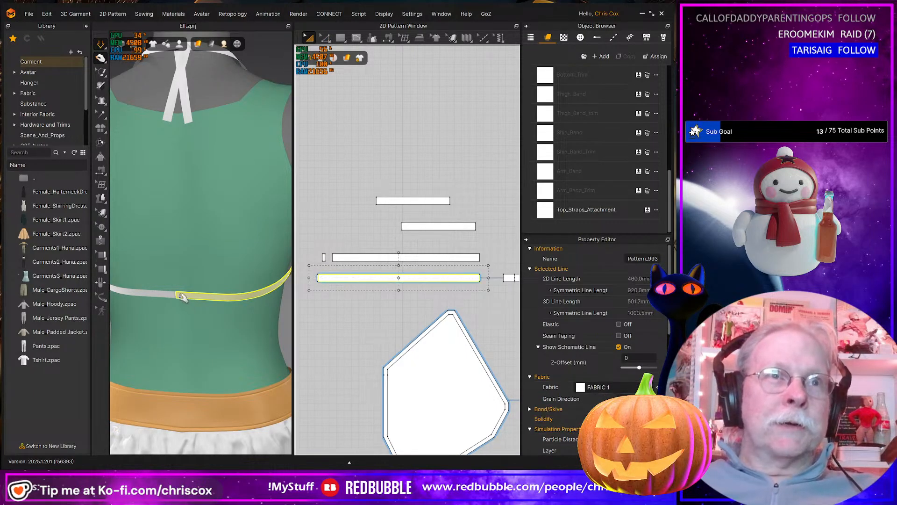
{"action": "left_click", "coordinate": [186, 296]}
Remove the linked editing from the lower back strap pattern
{"action": "scroll", "coordinate": [354, 321], "scroll_direction": "up", "scroll_amount": 5}
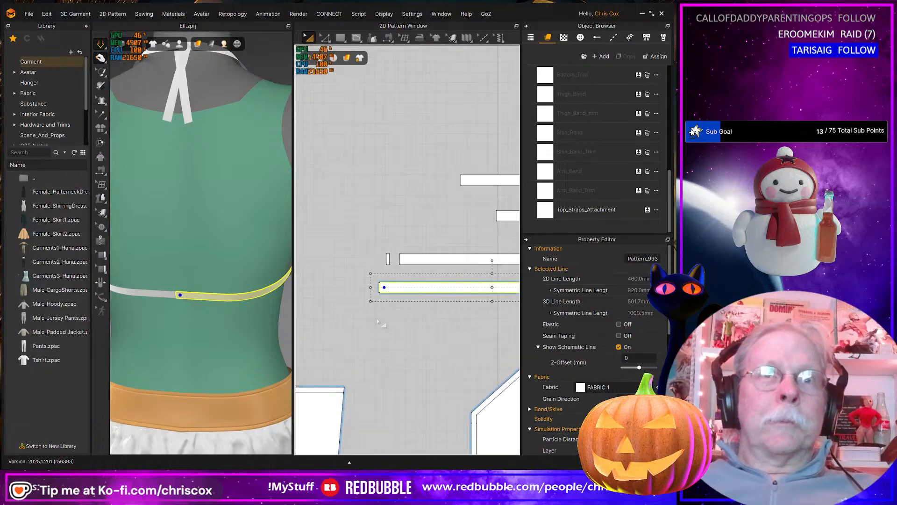
{"action": "middle_click_drag", "start_coordinate": [385, 325], "coordinate": [382, 324]}
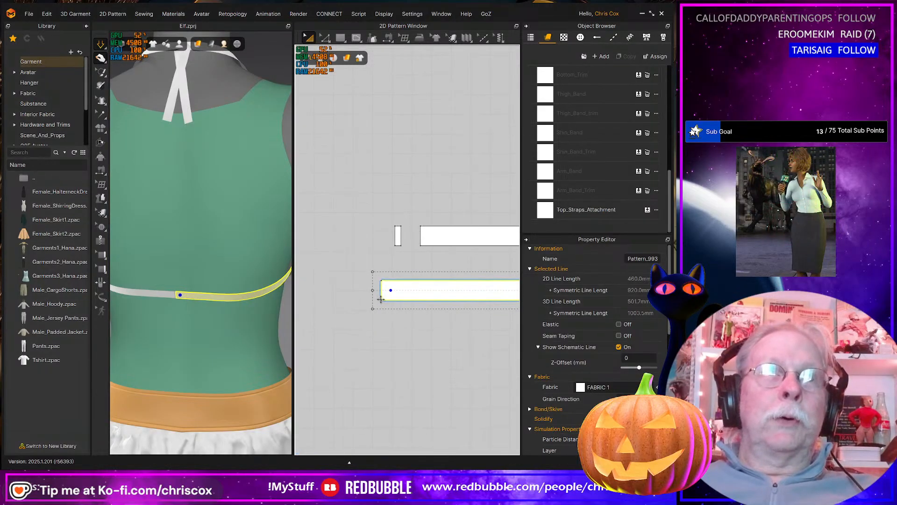
{"action": "right_click", "coordinate": [411, 289]}
{"action": "left_click", "coordinate": [402, 289]}
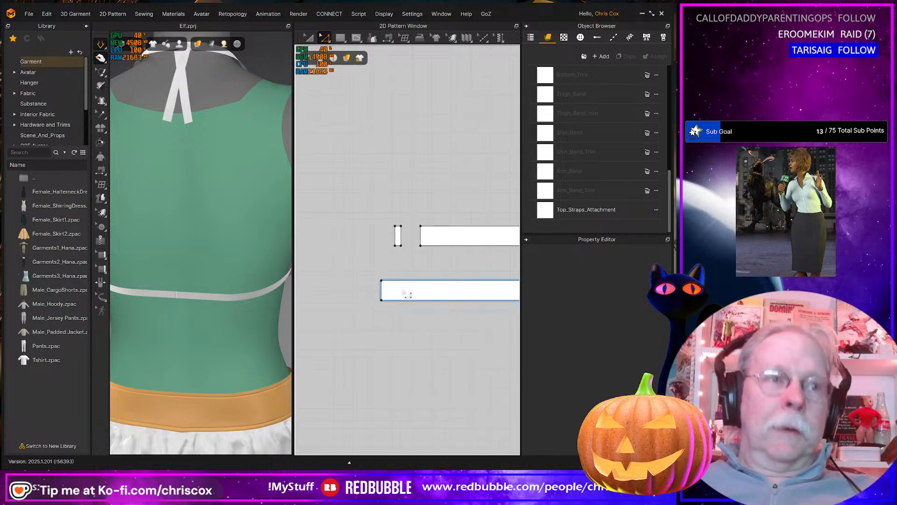
{"action": "left_click", "coordinate": [406, 292]}
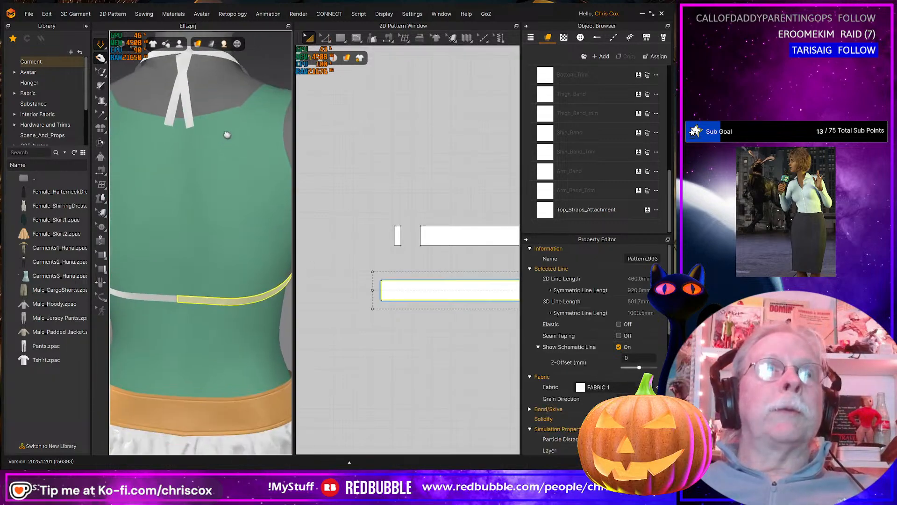
{"action": "right_click", "coordinate": [434, 292]}
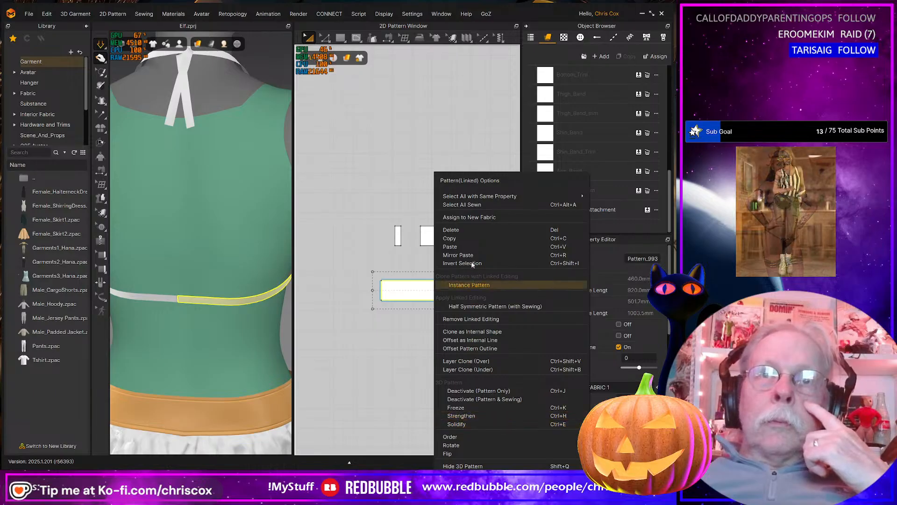
{"action": "left_click", "coordinate": [471, 319]}
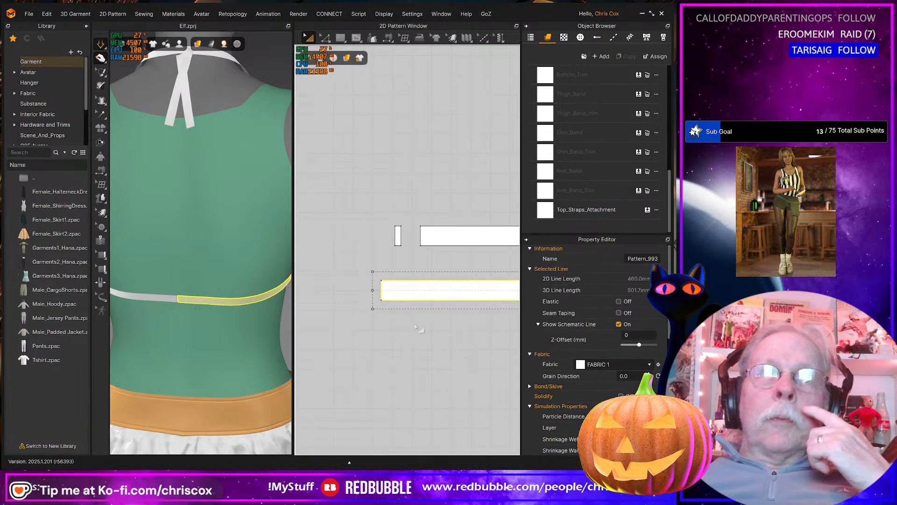
Offset the pattern outline at the lower strap's centre-back end by 3 mm
{"action": "right_click", "coordinate": [382, 289]}
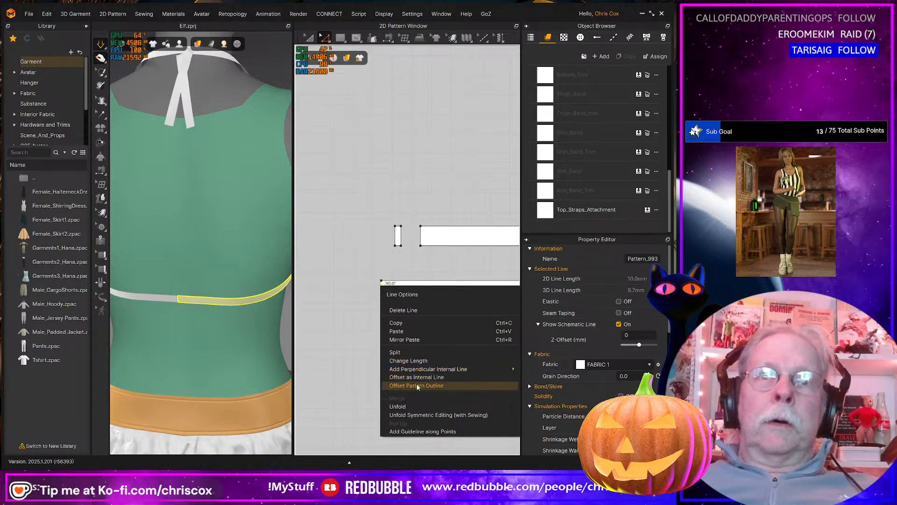
{"action": "left_click", "coordinate": [417, 386]}
{"action": "left_click", "coordinate": [310, 302]}
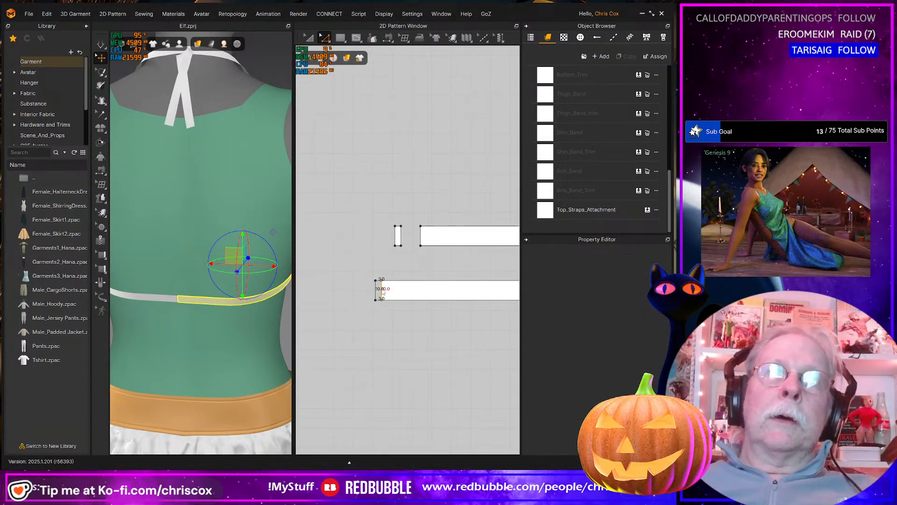
Cut and sew the lower back strap along the internal line at its centre-back end
{"action": "left_click", "coordinate": [381, 291]}
{"action": "right_click", "coordinate": [381, 289]}
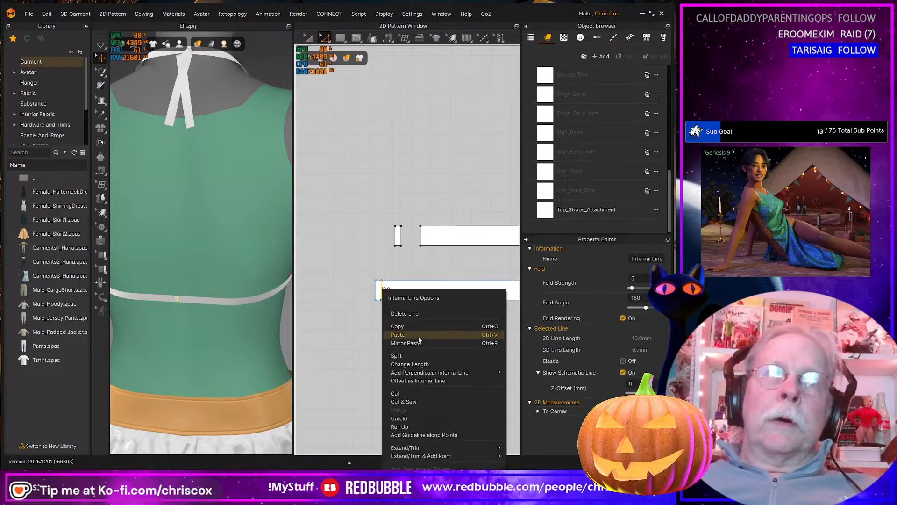
{"action": "left_click", "coordinate": [418, 401]}
{"action": "key", "text": "a"}
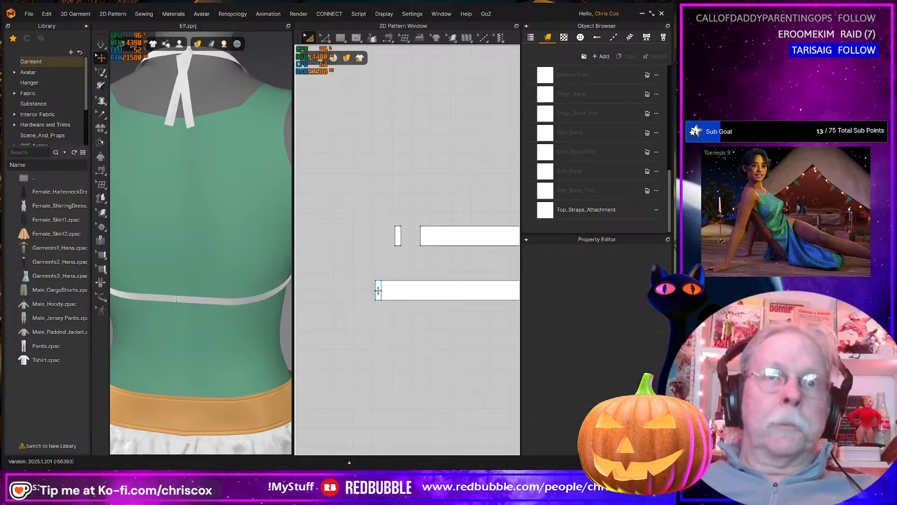
Move the small cut-off end piece away from the lower strap and assign it the Top_Straps_Attachment fabric
{"action": "left_click", "coordinate": [379, 293]}
{"action": "key", "text": "Left"}
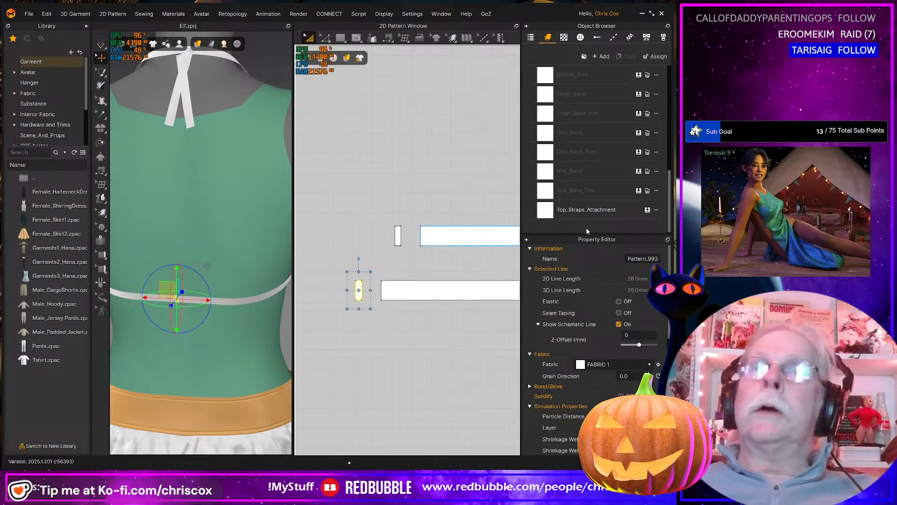
{"action": "left_click_drag", "start_coordinate": [361, 289], "coordinate": [361, 290]}
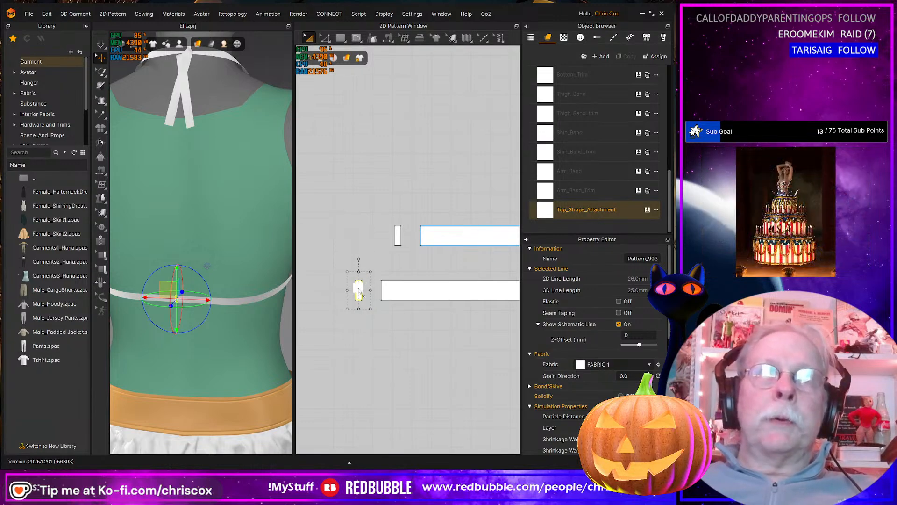
{"action": "scroll", "coordinate": [398, 324], "scroll_direction": "down", "scroll_amount": 3}
{"action": "scroll", "coordinate": [399, 326], "scroll_direction": "down", "scroll_amount": 5}
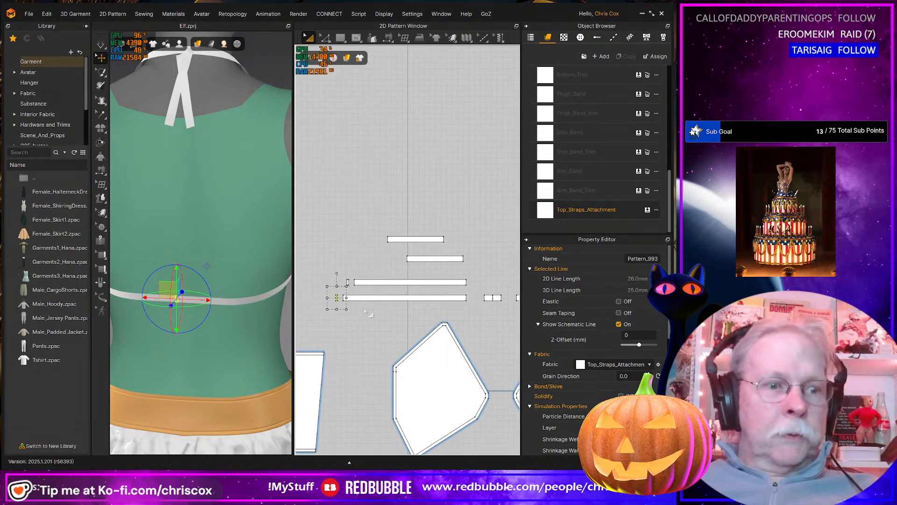
Create a 150 by 10 mm rectangular pattern just below the lower back strap's pattern
{"action": "key", "text": "s"}
{"action": "left_click", "coordinate": [358, 306]}
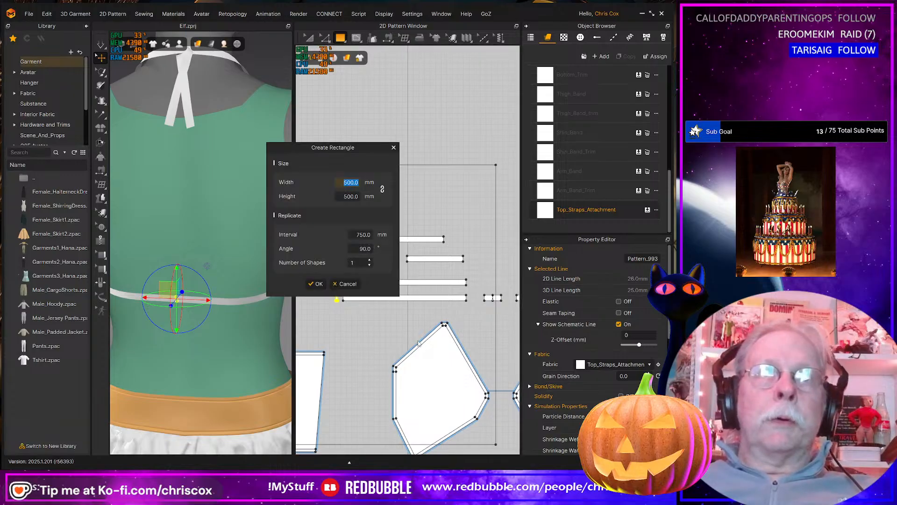
{"action": "type", "text": "150"}
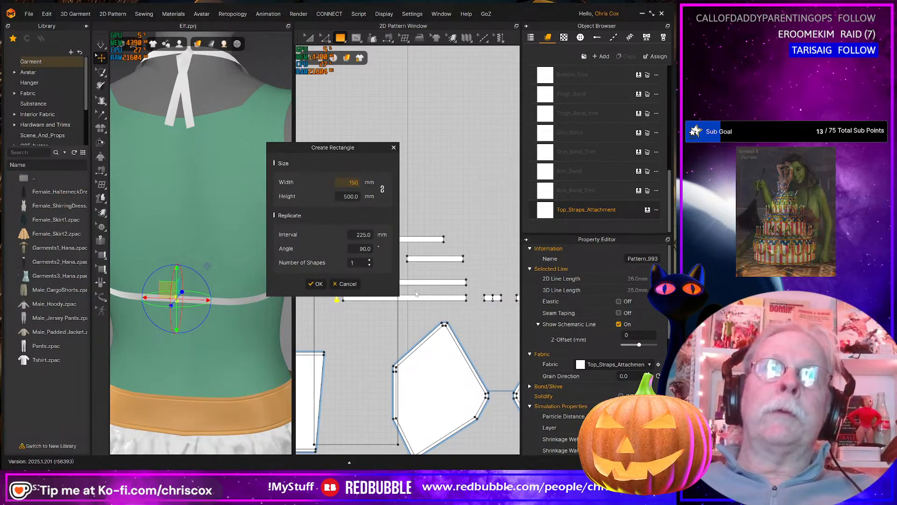
{"action": "key", "text": "Tab"}
{"action": "type", "text": "10"}
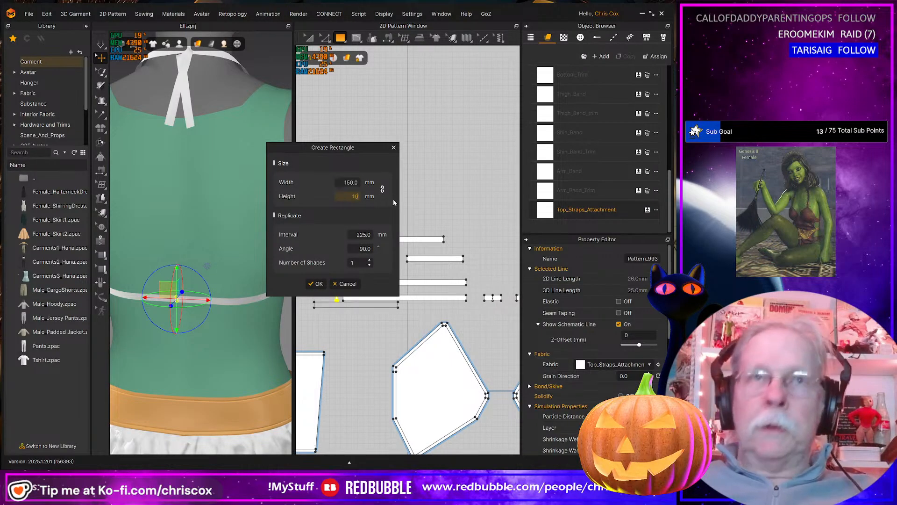
{"action": "left_click", "coordinate": [314, 284]}
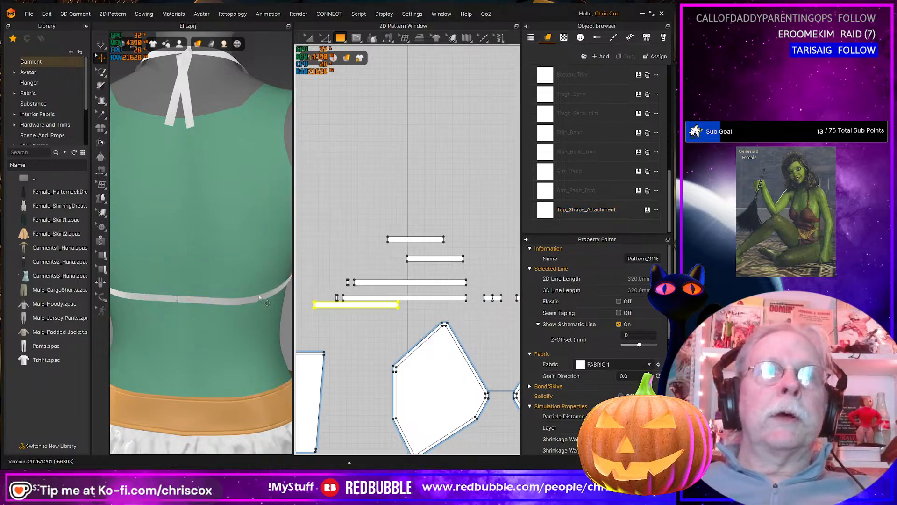
Move the new strip in 3D from above the avatar to behind the lower back, near the lower strap
{"action": "scroll", "coordinate": [250, 270], "scroll_direction": "down", "scroll_amount": 5}
{"action": "middle_click_drag", "start_coordinate": [250, 269], "coordinate": [249, 375]}
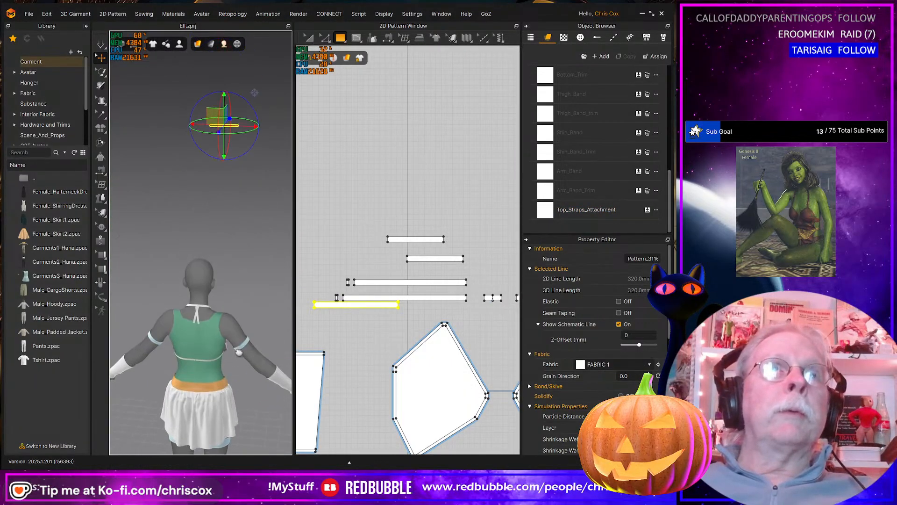
{"action": "left_click_drag", "start_coordinate": [213, 126], "coordinate": [200, 333]}
{"action": "right_click_drag", "start_coordinate": [200, 333], "coordinate": [174, 327]}
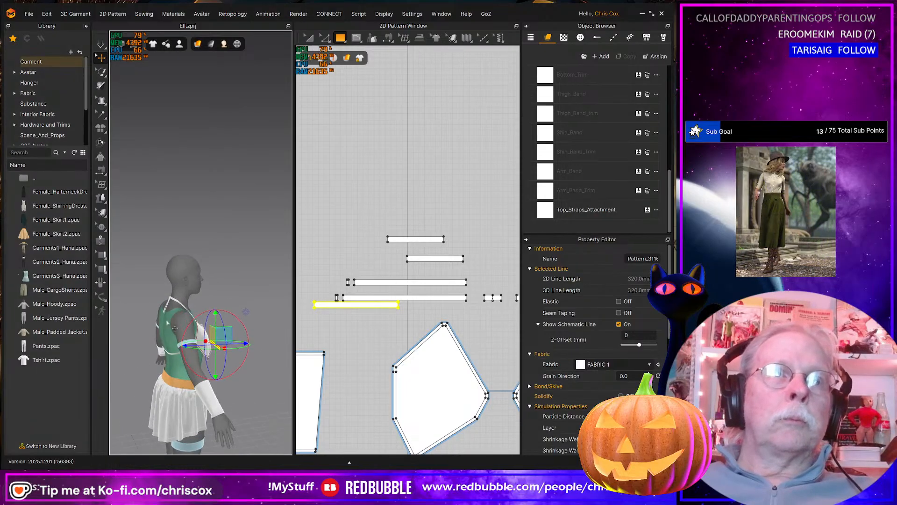
{"action": "left_click_drag", "start_coordinate": [226, 327], "coordinate": [166, 334]}
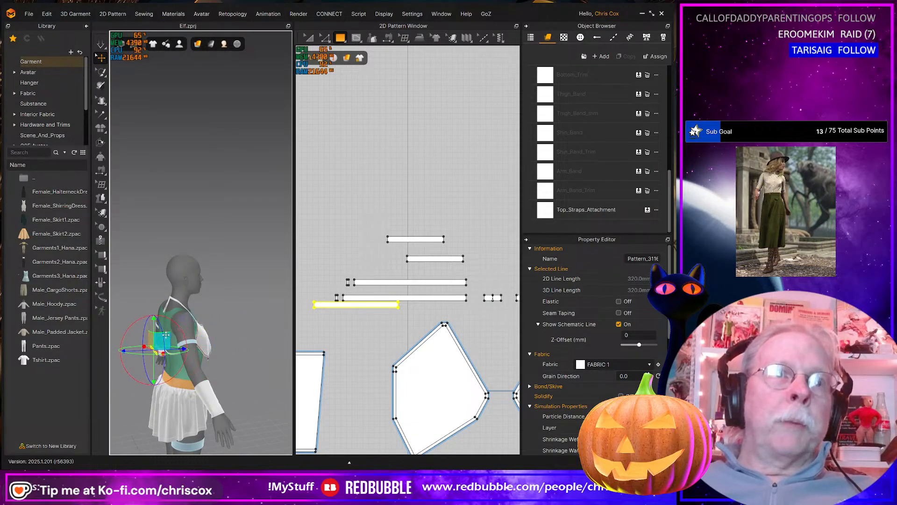
{"action": "key", "text": "f"}
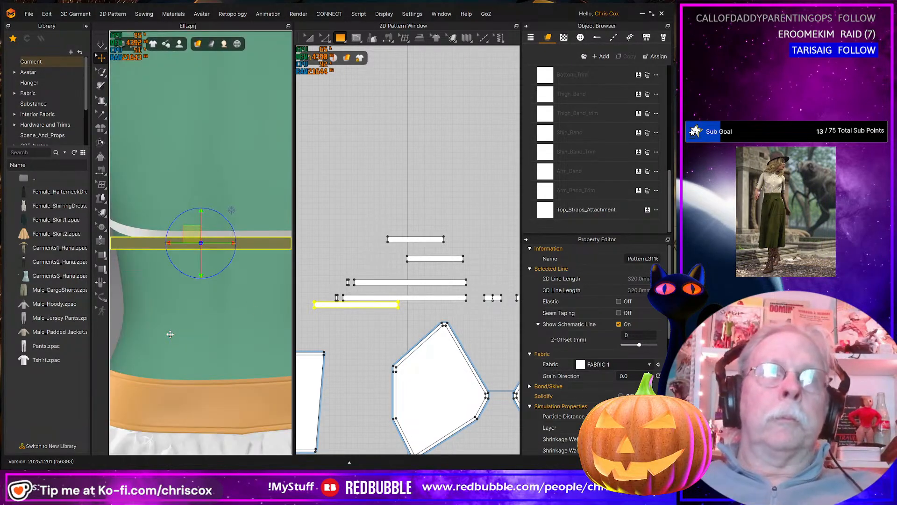
{"action": "middle_click_drag", "start_coordinate": [271, 290], "coordinate": [303, 268]}
{"action": "right_click", "coordinate": [298, 296]}
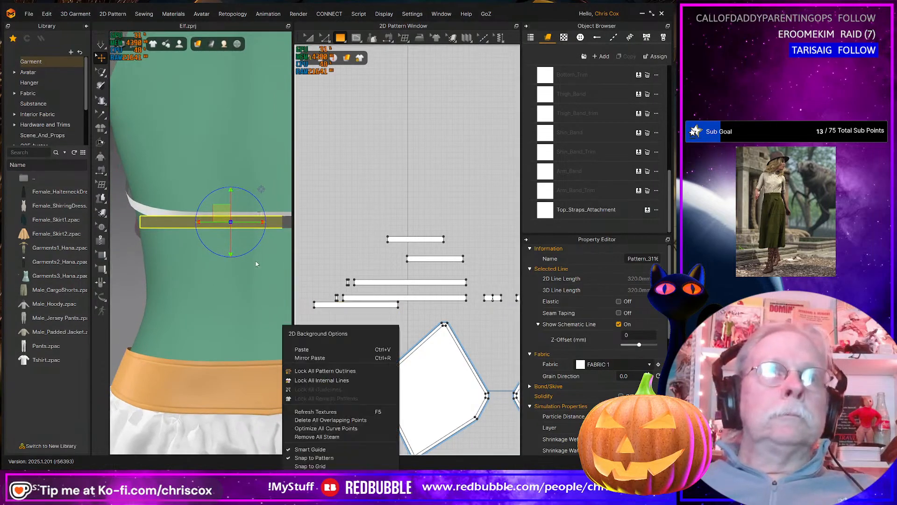
{"action": "middle_click_drag", "start_coordinate": [250, 257], "coordinate": [244, 267]}
{"action": "left_click", "coordinate": [217, 232]}
{"action": "scroll", "coordinate": [240, 260], "scroll_direction": "down", "scroll_amount": 10}
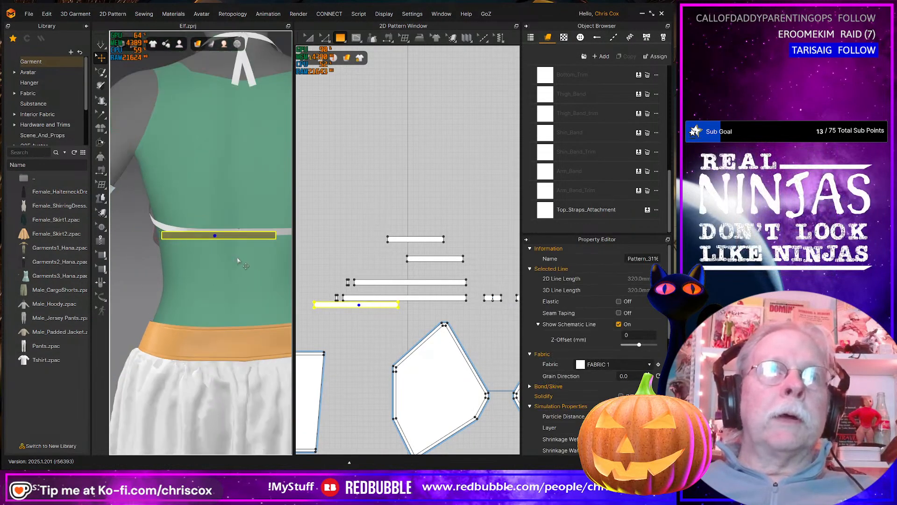
Turn the strip so its front side faces outward and place it just above the lower back strap
{"action": "right_click_drag", "start_coordinate": [248, 259], "coordinate": [223, 270]}
{"action": "scroll", "coordinate": [222, 270], "scroll_direction": "up", "scroll_amount": 8}
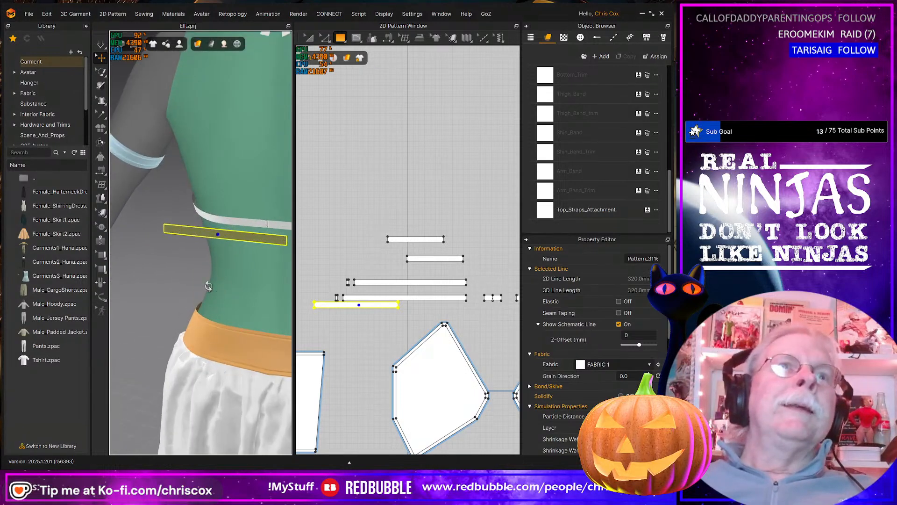
{"action": "left_click", "coordinate": [199, 234]}
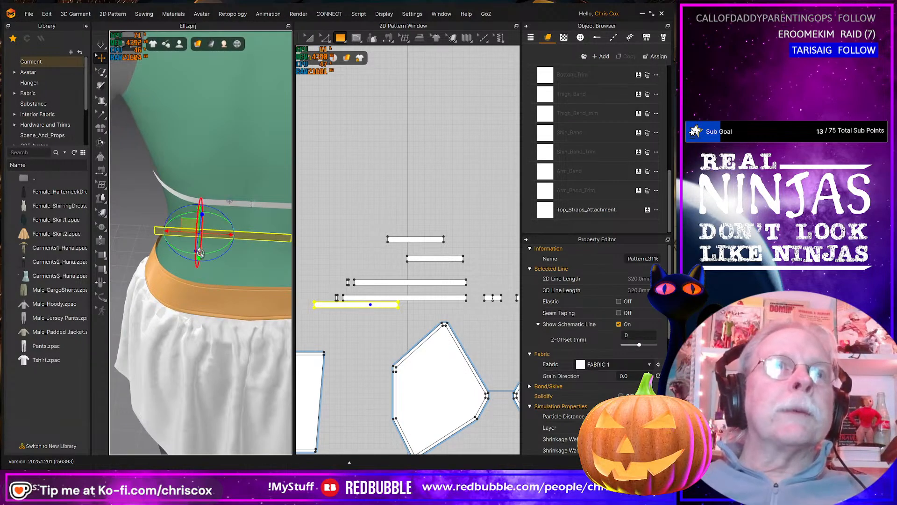
{"action": "left_click_drag", "start_coordinate": [200, 254], "coordinate": [230, 243]}
{"action": "left_click_drag", "start_coordinate": [209, 204], "coordinate": [251, 195]}
{"action": "key", "text": "8"}
{"action": "middle_click_drag", "start_coordinate": [256, 233], "coordinate": [244, 234]}
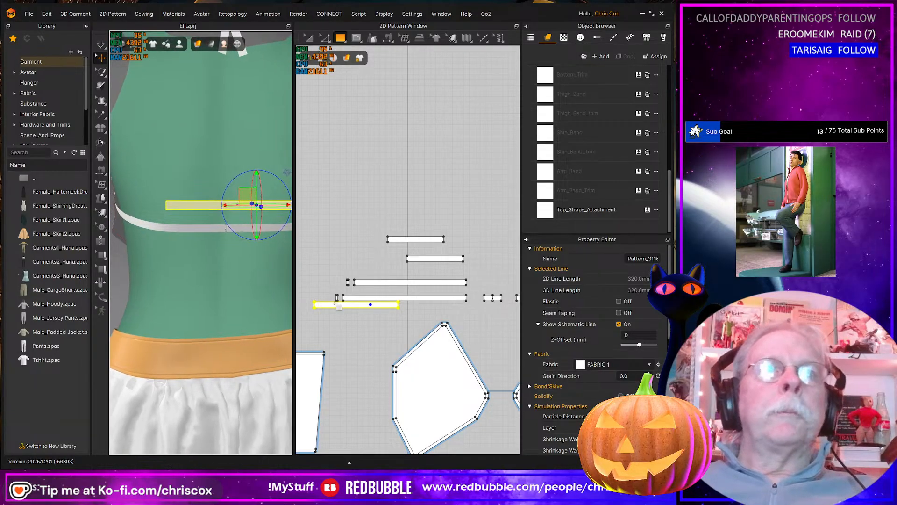
Duplicate the strip below the original pattern and shift the copy in 3D to the opposite side below the back strap
{"action": "scroll", "coordinate": [338, 308], "scroll_direction": "up", "scroll_amount": 5}
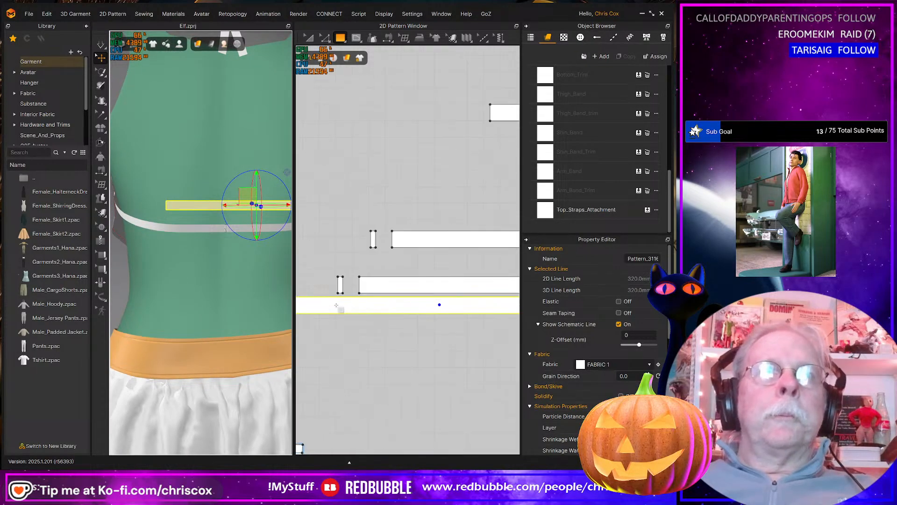
{"action": "left_click", "coordinate": [394, 307]}
{"action": "left_click", "coordinate": [346, 284]}
{"action": "key", "text": "a"}
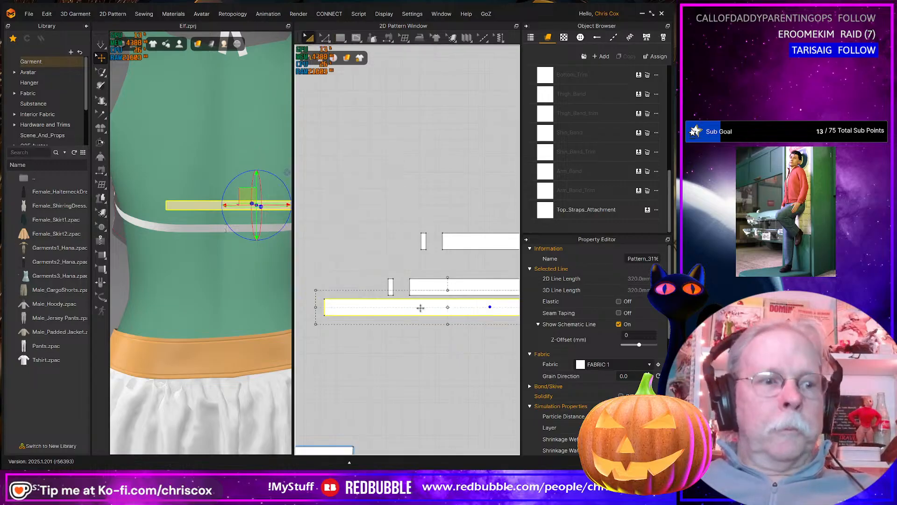
{"action": "left_click_drag", "start_coordinate": [412, 307], "coordinate": [439, 345]}
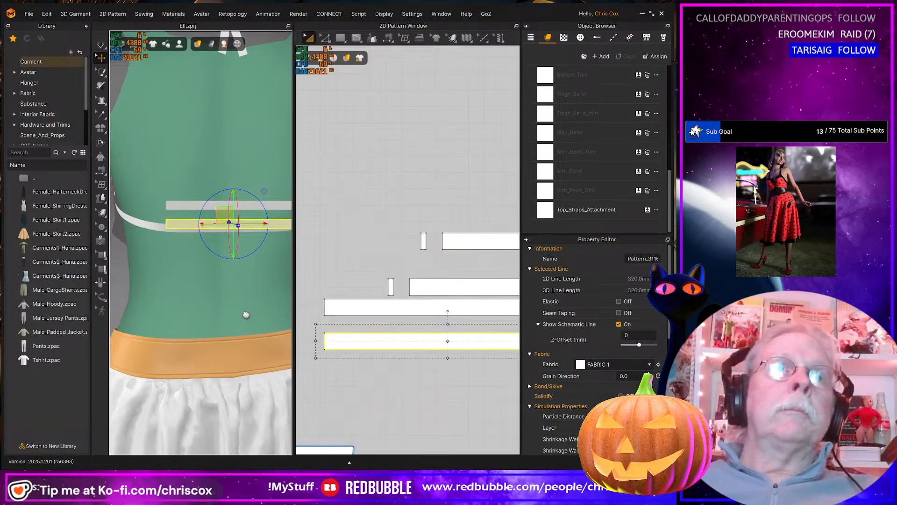
{"action": "left_click_drag", "start_coordinate": [229, 242], "coordinate": [167, 255]}
{"action": "scroll", "coordinate": [355, 311], "scroll_direction": "down", "scroll_amount": 3}
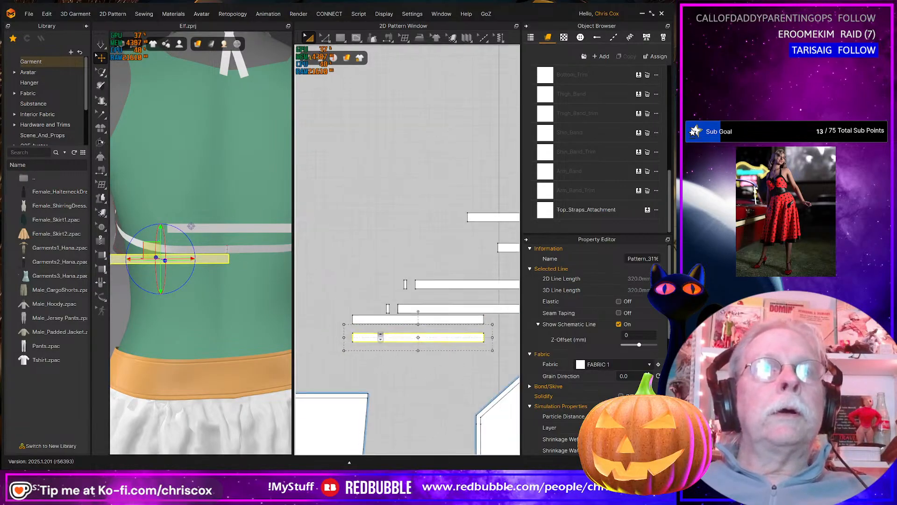
Sew the copied strip's inner end to the lower back strap's cut end at the centre back
{"action": "key", "text": "n"}
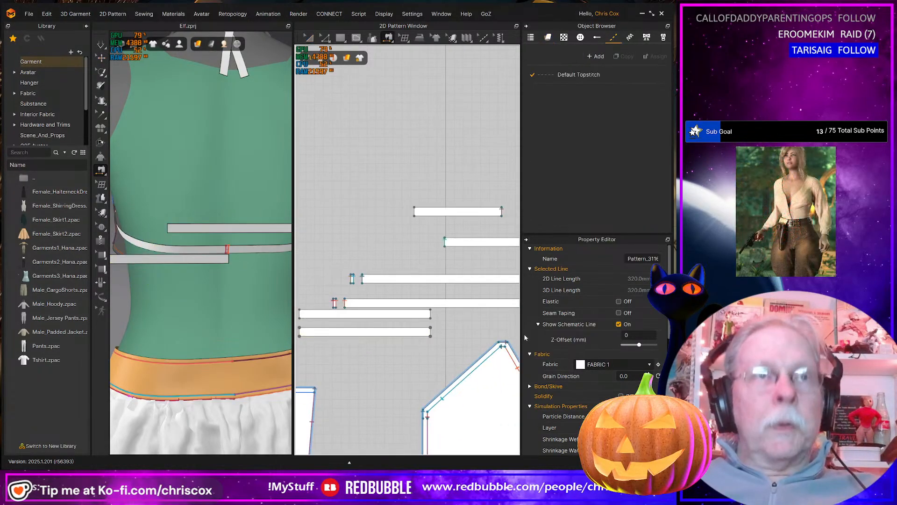
{"action": "left_click", "coordinate": [430, 333]}
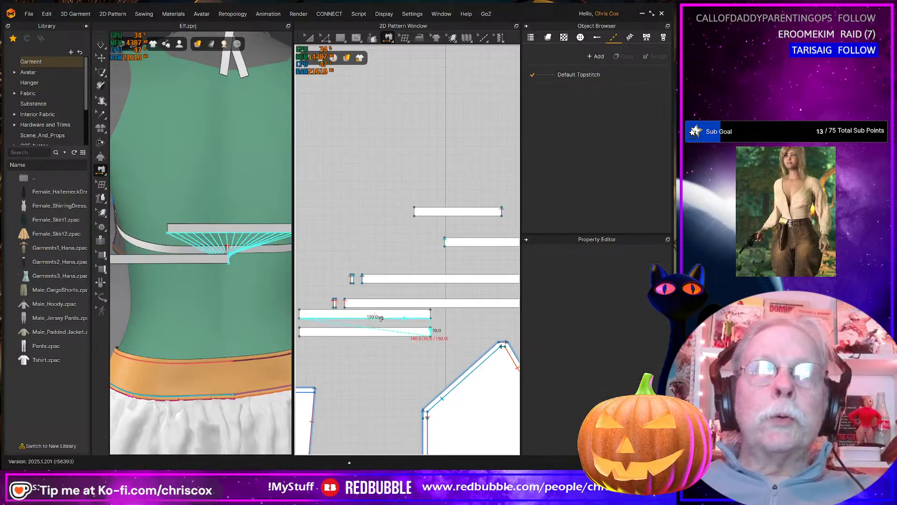
{"action": "left_click", "coordinate": [345, 303]}
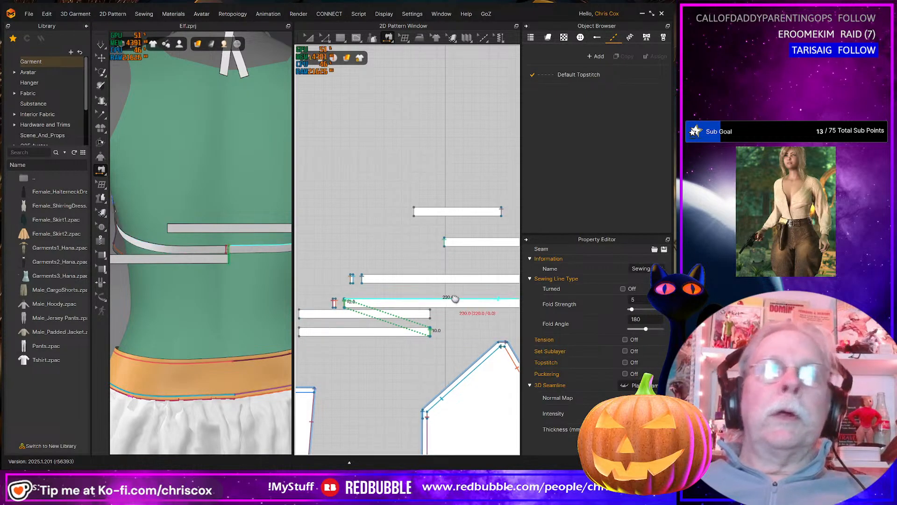
Sew the inner end of the original strip to the opposite end of the lower back strap
{"action": "middle_click_drag", "start_coordinate": [462, 299], "coordinate": [488, 299]}
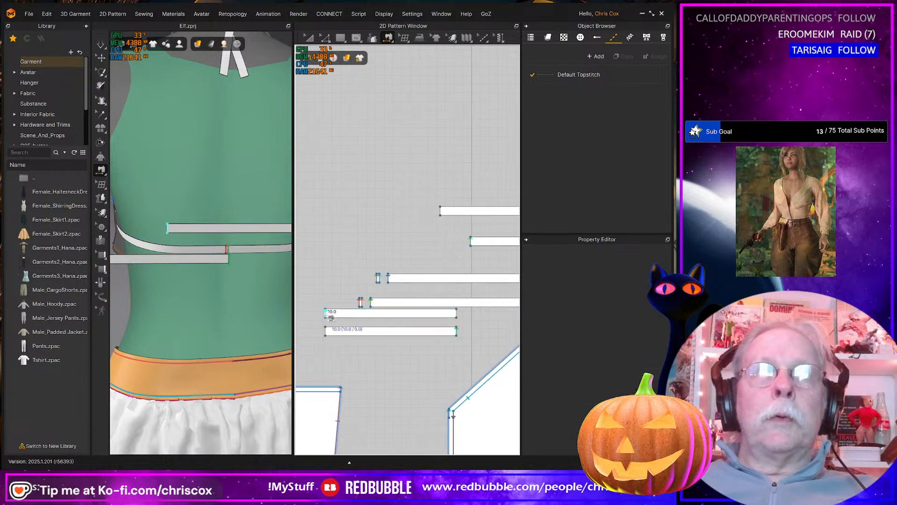
{"action": "middle_click_drag", "start_coordinate": [514, 327], "coordinate": [356, 310]}
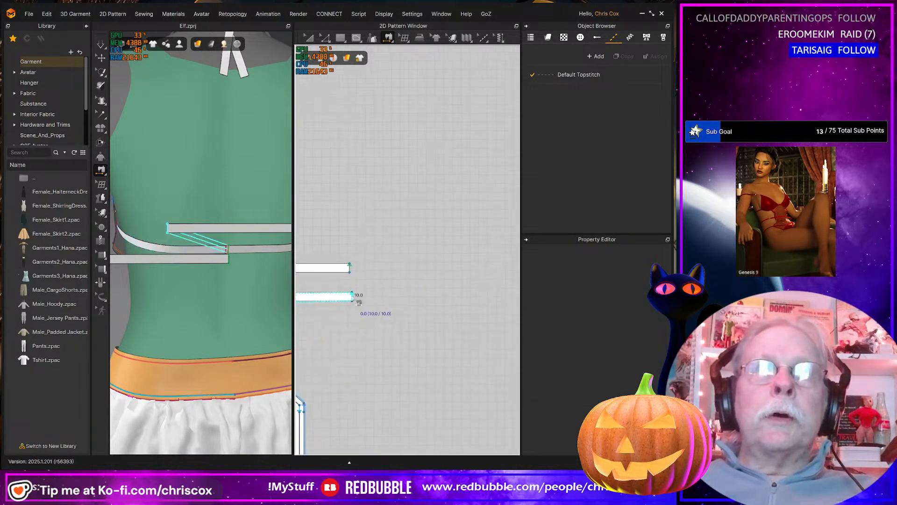
{"action": "left_click", "coordinate": [358, 301]}
{"action": "right_click_drag", "start_coordinate": [260, 310], "coordinate": [253, 305]}
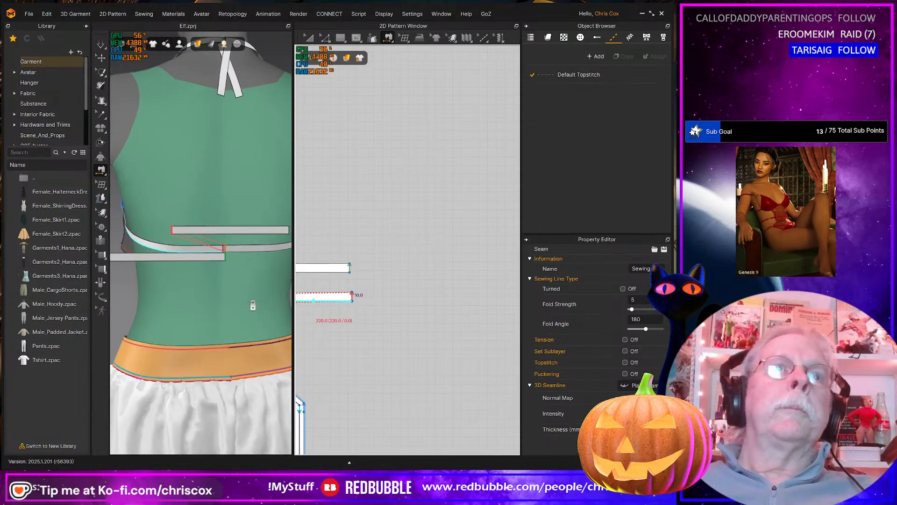
{"action": "key", "text": "Escape"}
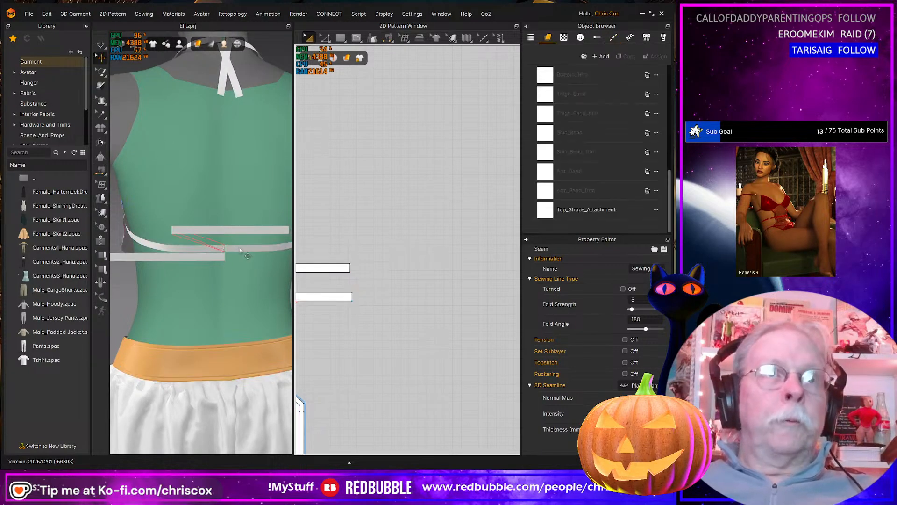
Simulate the garment and pull the two sewn strips so they hang from the centre of the lower back strap
{"action": "left_click", "coordinate": [239, 248]}
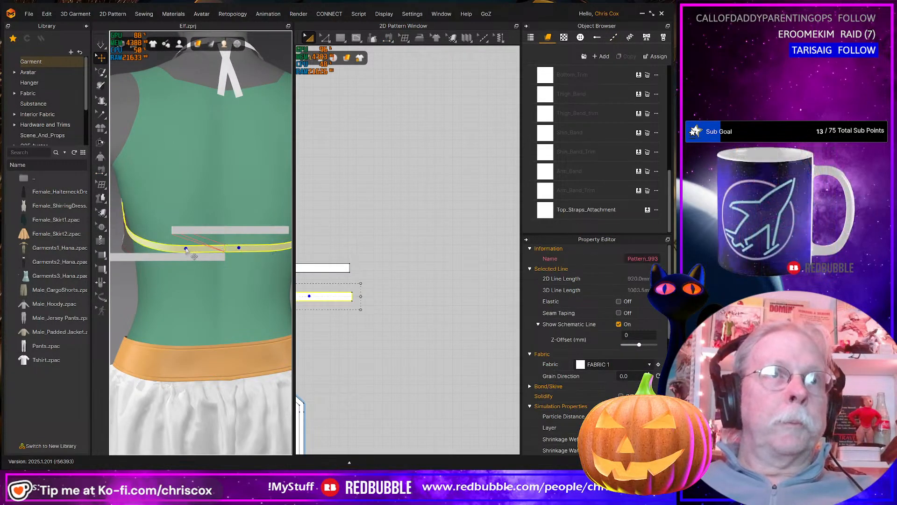
{"action": "key", "text": "space"}
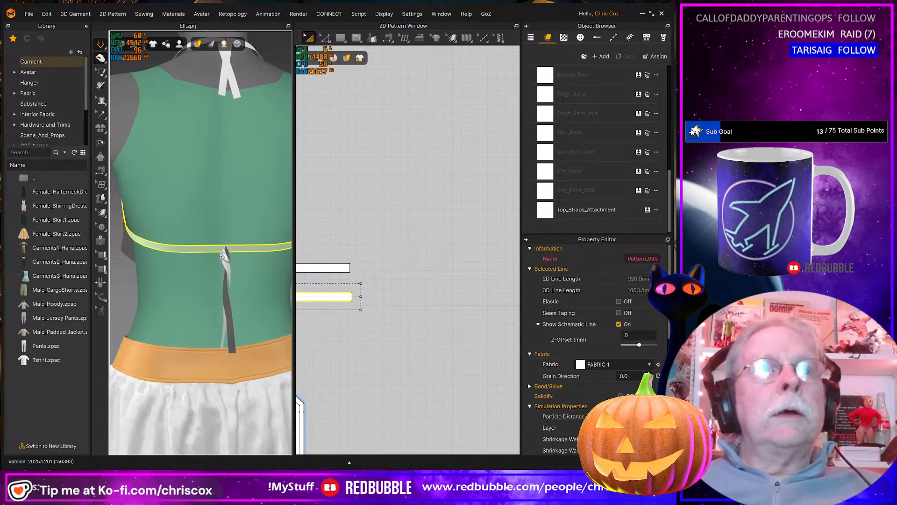
{"action": "left_click", "coordinate": [228, 308]}
{"action": "left_click_drag", "start_coordinate": [229, 316], "coordinate": [219, 319]}
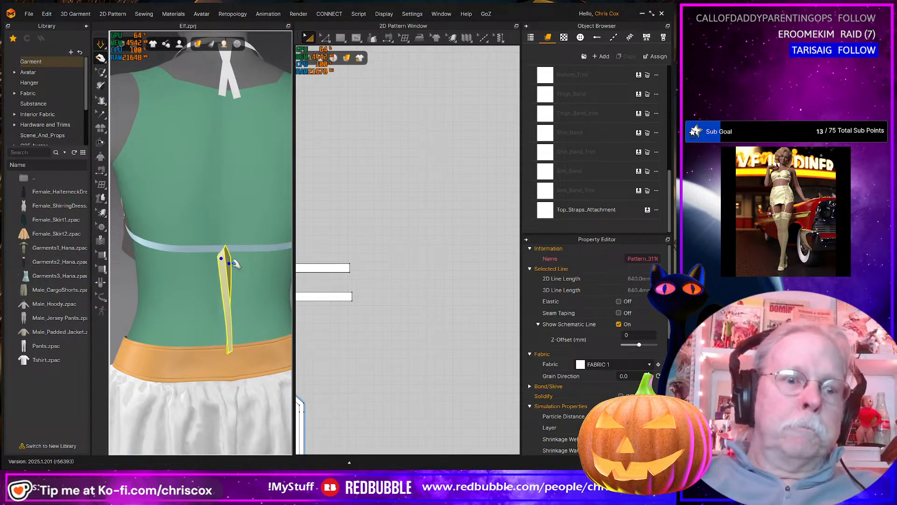
{"action": "left_click_drag", "start_coordinate": [235, 264], "coordinate": [276, 255]}
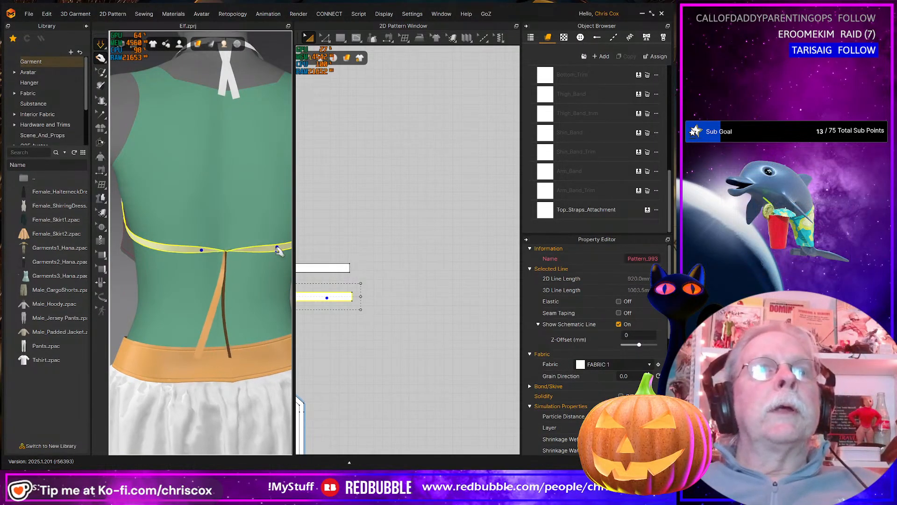
Set the simulation layer of one hanging back strip to -2
{"action": "scroll", "coordinate": [245, 256], "scroll_direction": "up", "scroll_amount": 6}
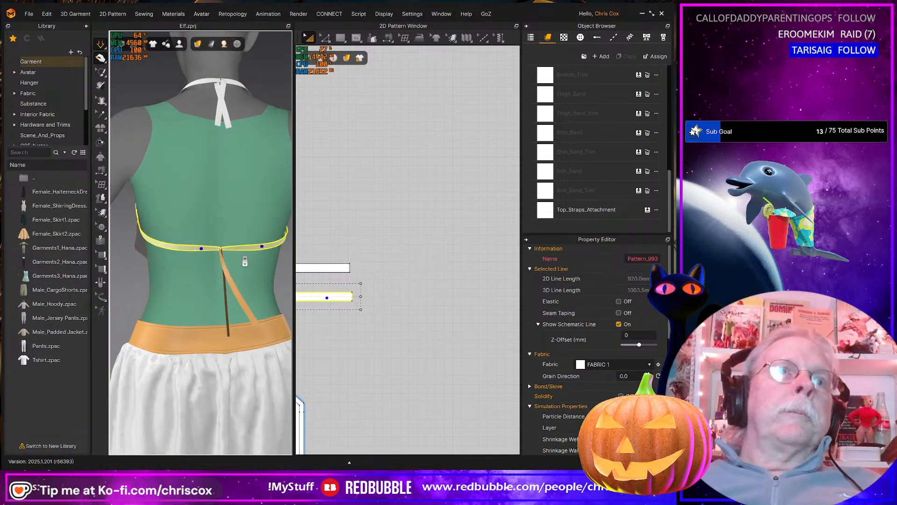
{"action": "mouse_move", "coordinate": [213, 253]}
{"action": "right_mouse_down"}
{"action": "mouse_move", "coordinate": [251, 252]}
{"action": "mouse_move", "coordinate": [225, 258]}
{"action": "mouse_move", "coordinate": [256, 266]}
{"action": "mouse_move", "coordinate": [222, 264]}
{"action": "right_mouse_up"}
{"action": "left_click", "coordinate": [267, 289]}
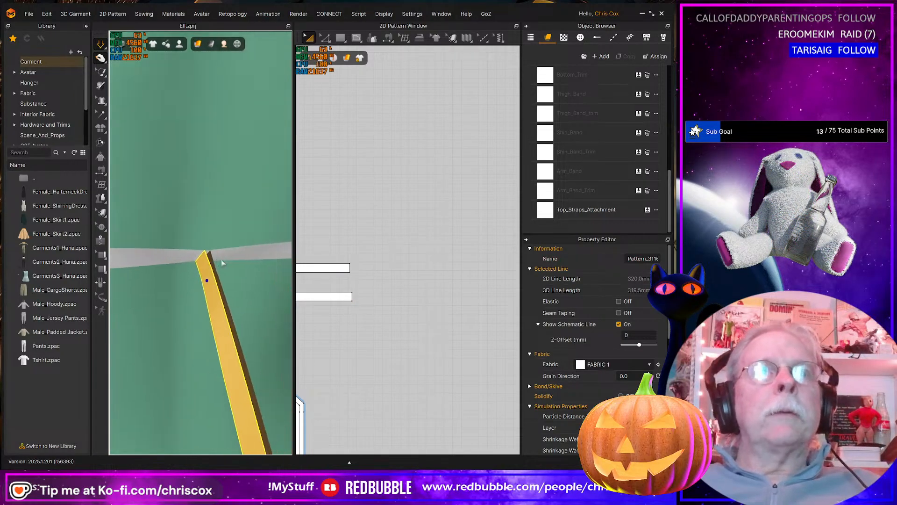
{"action": "scroll", "coordinate": [634, 385], "scroll_direction": "down", "scroll_amount": 3}
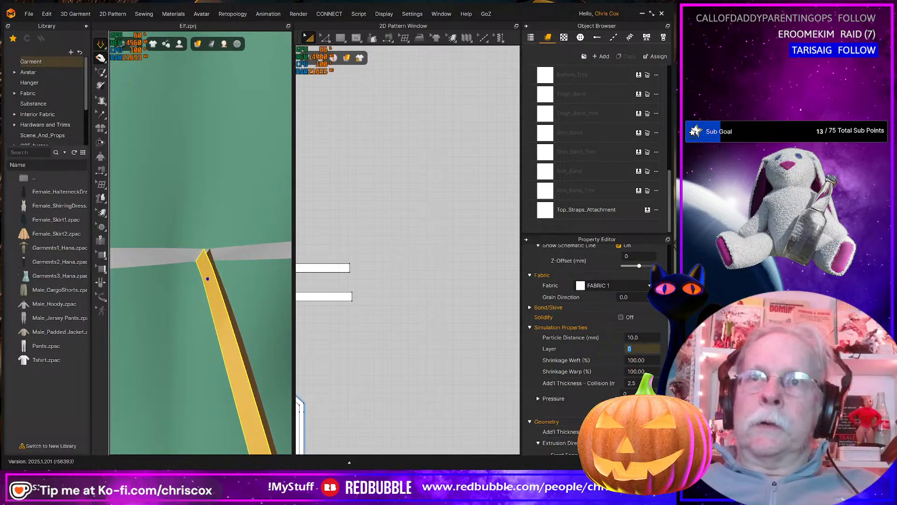
{"action": "type", "text": "-2"}
{"action": "key", "text": "Return"}
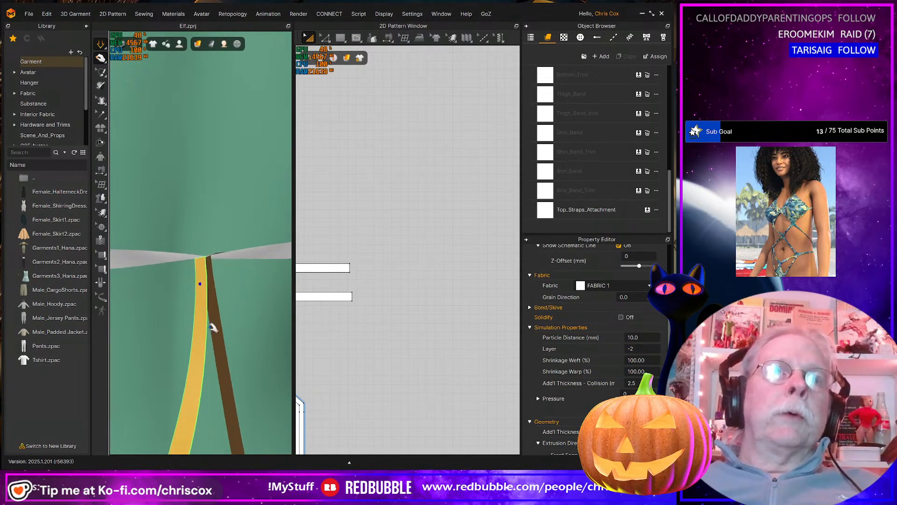
Pull the hanging back strips and the strap sideways in the running simulation to separate the overlapping strips
{"action": "left_click", "coordinate": [240, 253]}
{"action": "right_click_drag", "start_coordinate": [252, 255], "coordinate": [222, 236]}
{"action": "left_click_drag", "start_coordinate": [217, 271], "coordinate": [305, 249]}
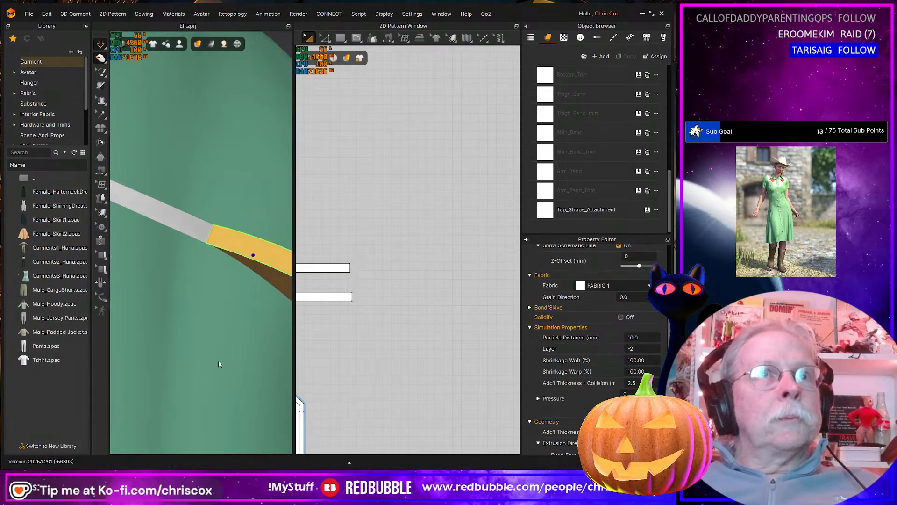
{"action": "right_click_drag", "start_coordinate": [227, 310], "coordinate": [192, 304]}
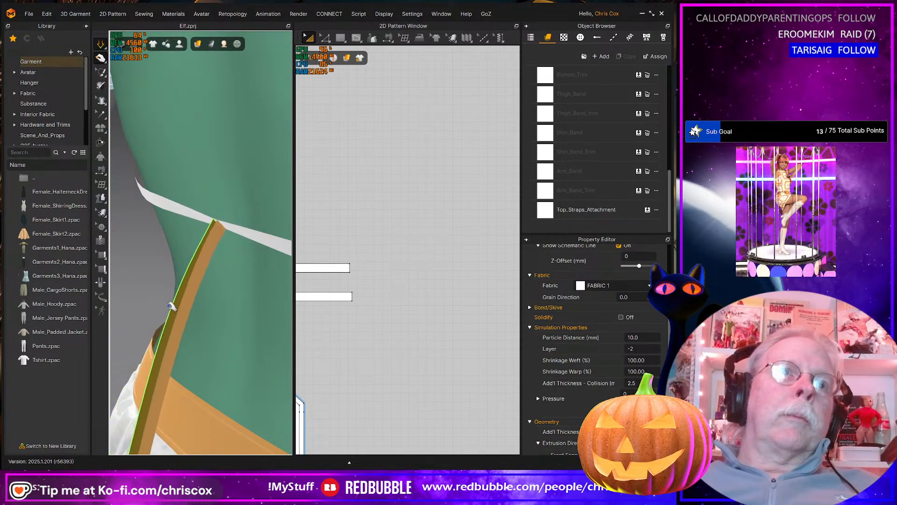
{"action": "left_click_drag", "start_coordinate": [174, 309], "coordinate": [277, 261]}
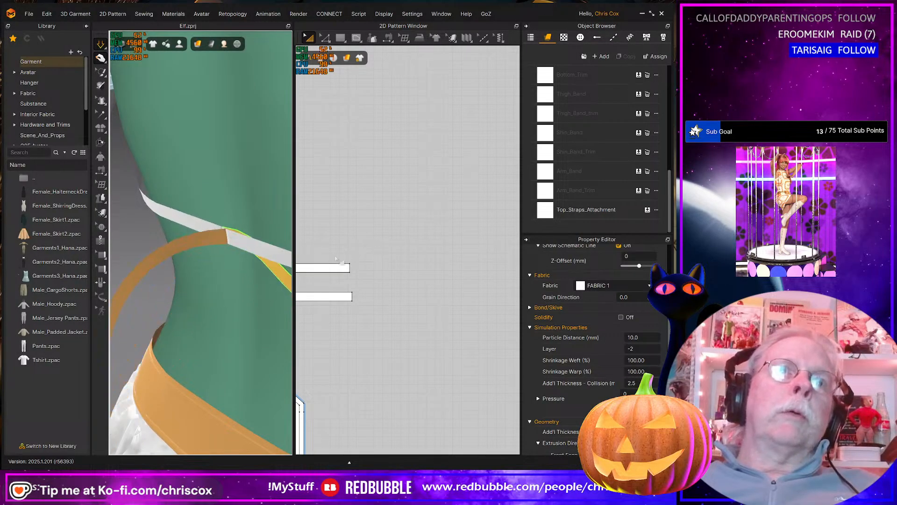
Set the hanging back strip's simulation layer to 0
{"action": "left_click", "coordinate": [641, 348]}
{"action": "type", "text": "0"}
{"action": "key", "text": "Return"}
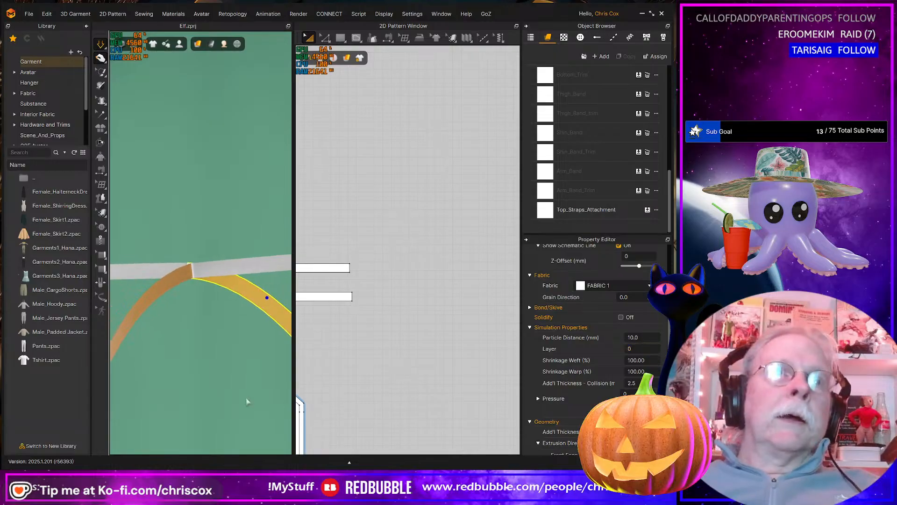
Untangle the two hanging back strips by pulling them at their sewn ends, let them settle, and stop the simulation
{"action": "scroll", "coordinate": [215, 370], "scroll_direction": "down", "scroll_amount": 5}
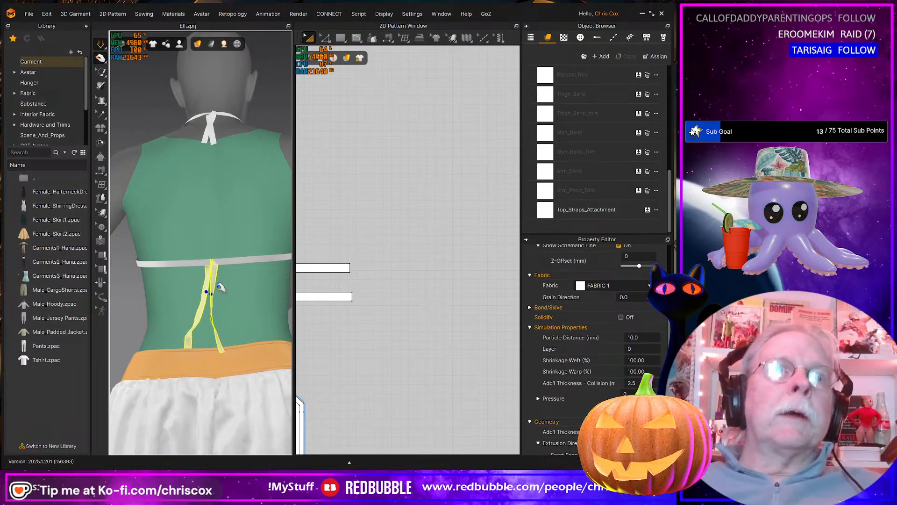
{"action": "mouse_move", "coordinate": [219, 285]}
{"action": "left_mouse_down"}
{"action": "mouse_move", "coordinate": [208, 284]}
{"action": "mouse_move", "coordinate": [209, 272]}
{"action": "left_mouse_up"}
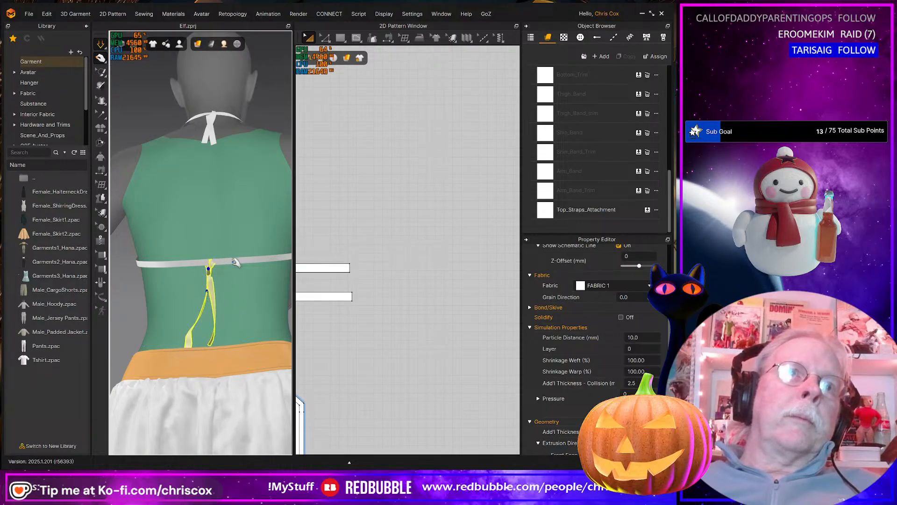
{"action": "left_click_drag", "start_coordinate": [214, 259], "coordinate": [214, 260]}
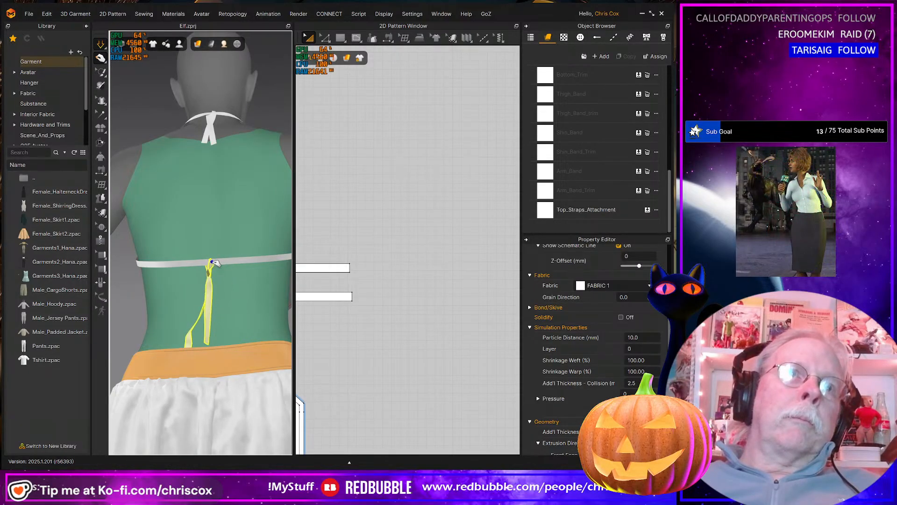
{"action": "scroll", "coordinate": [216, 281], "scroll_direction": "up", "scroll_amount": 5}
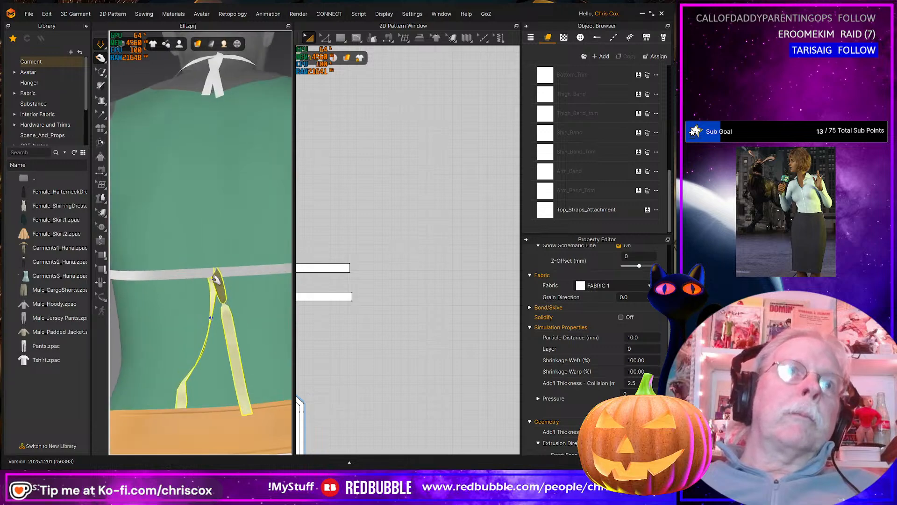
{"action": "right_click_drag", "start_coordinate": [198, 294], "coordinate": [226, 306]}
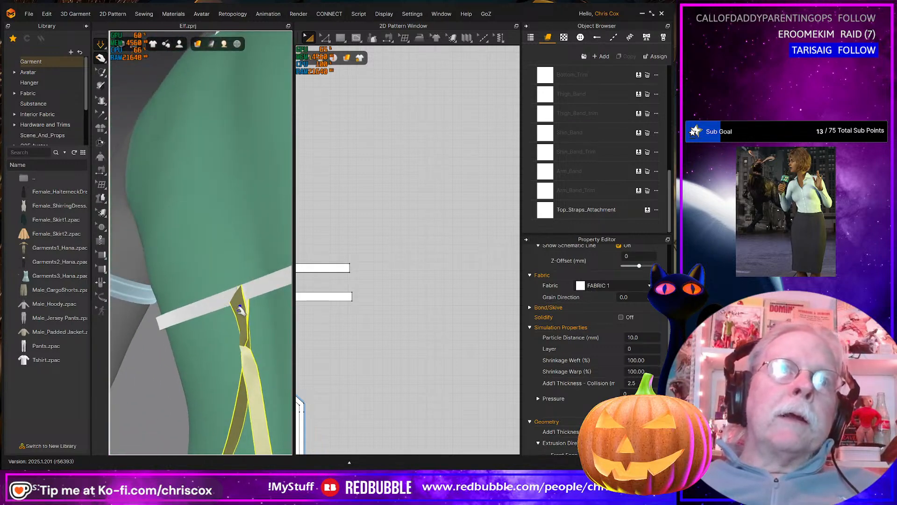
{"action": "left_click_drag", "start_coordinate": [219, 280], "coordinate": [231, 368]}
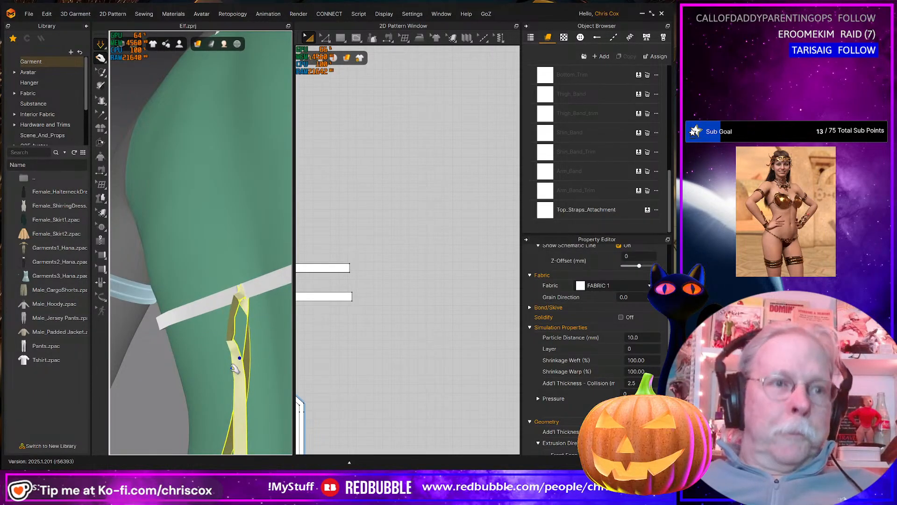
{"action": "key", "text": "space"}
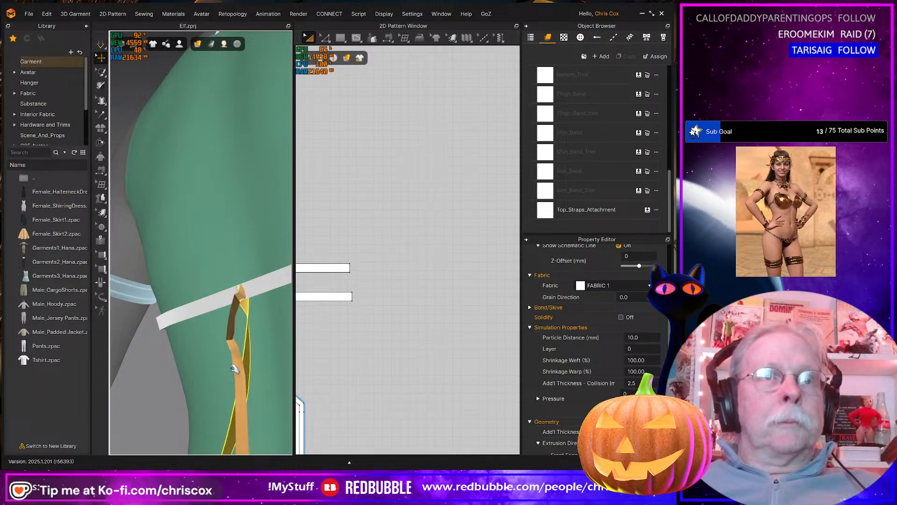
{"action": "key", "text": "space"}
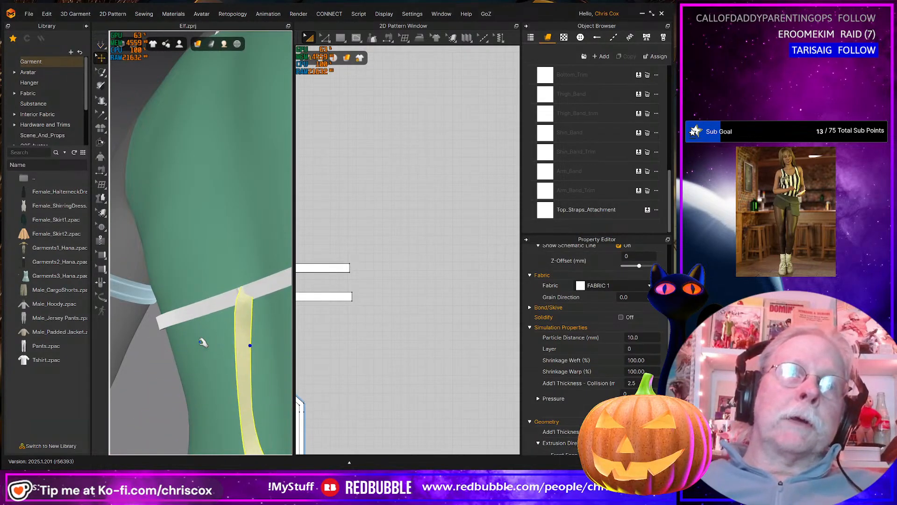
Enlarge the 2D pattern area, then move one lower back strap half above the left bodice piece and one hanging strip past its right end
{"action": "scroll", "coordinate": [202, 342], "scroll_direction": "down", "scroll_amount": 6}
{"action": "right_click_drag", "start_coordinate": [204, 341], "coordinate": [244, 357]}
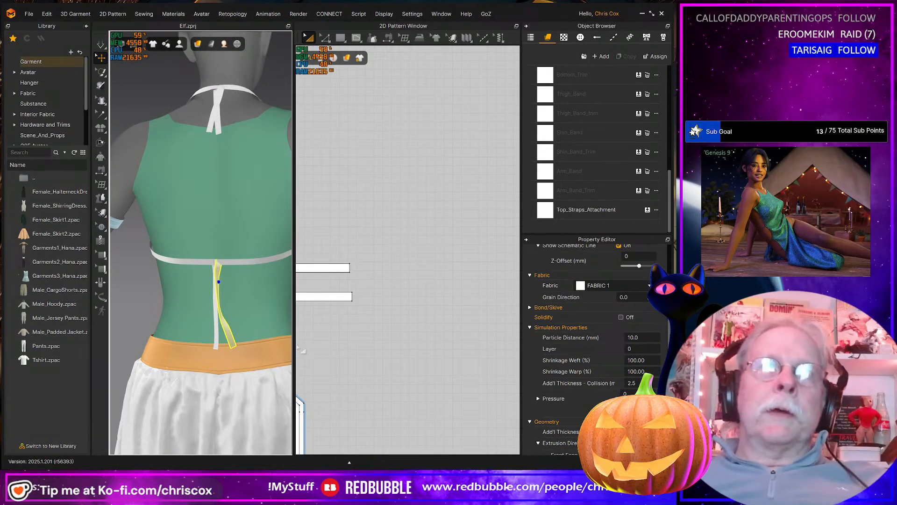
{"action": "left_click_drag", "start_coordinate": [294, 346], "coordinate": [181, 349]}
{"action": "scroll", "coordinate": [234, 355], "scroll_direction": "down", "scroll_amount": 4}
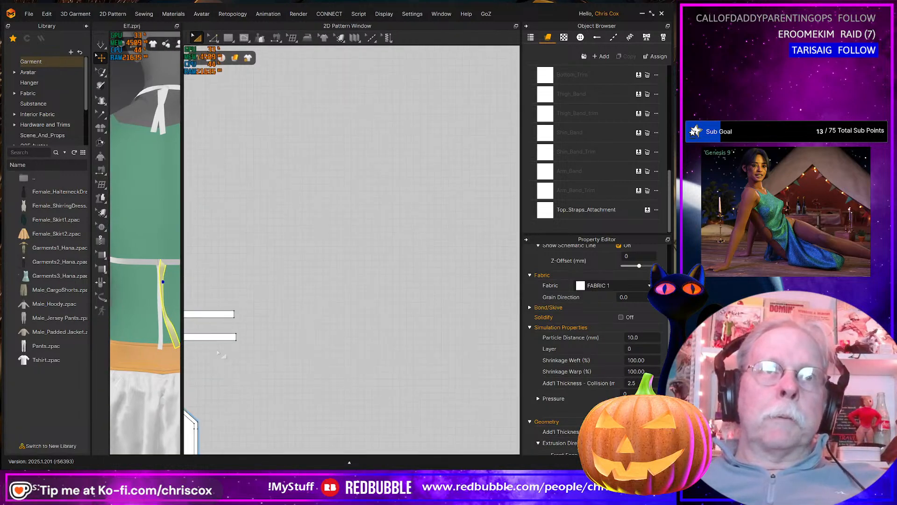
{"action": "middle_click_drag", "start_coordinate": [236, 355], "coordinate": [436, 344]}
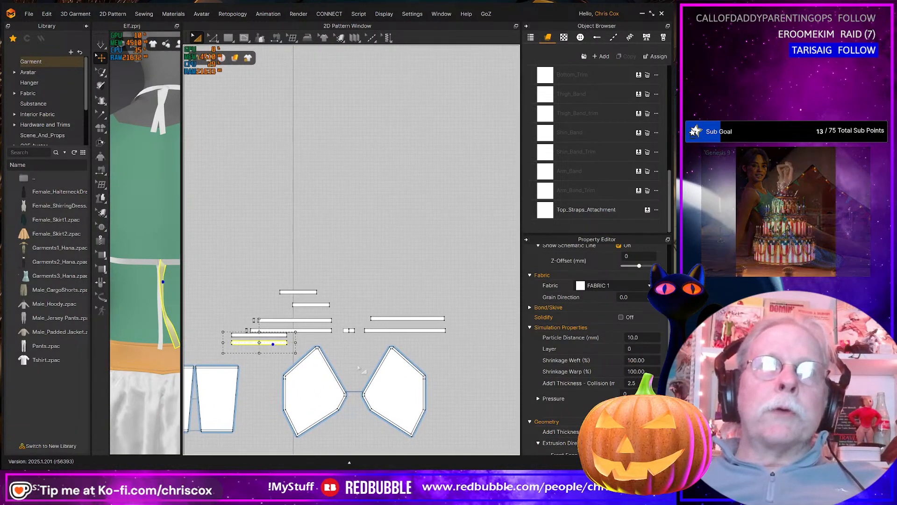
{"action": "scroll", "coordinate": [357, 366], "scroll_direction": "up", "scroll_amount": 5}
{"action": "scroll", "coordinate": [362, 365], "scroll_direction": "down", "scroll_amount": 4}
{"action": "left_click_drag", "start_coordinate": [398, 325], "coordinate": [288, 341]}
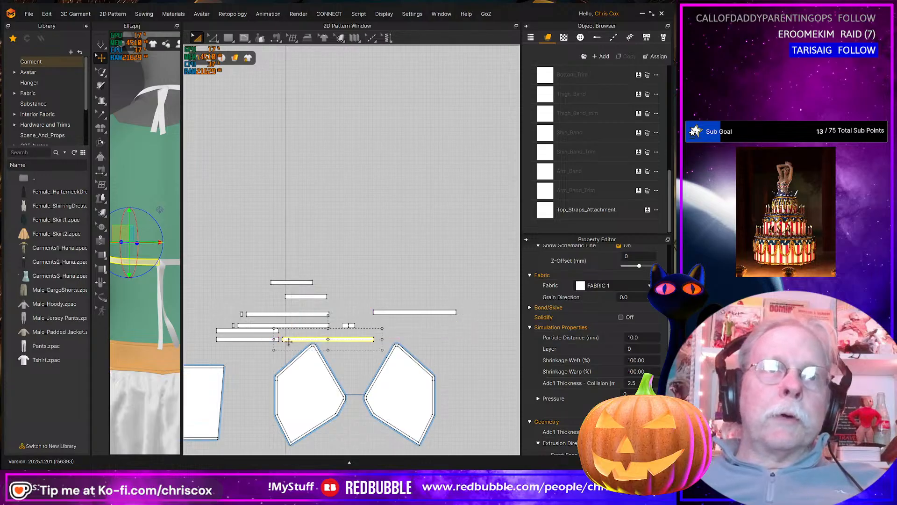
{"action": "left_click", "coordinate": [259, 338]}
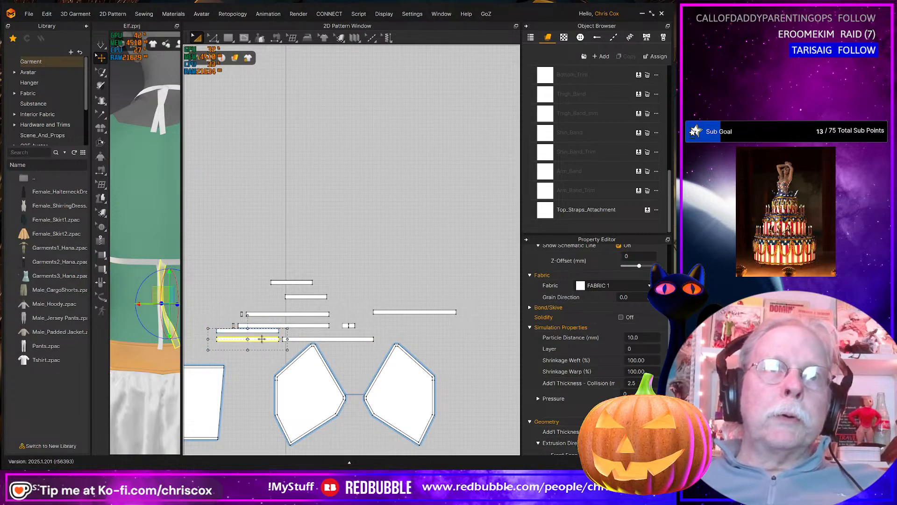
{"action": "left_click_drag", "start_coordinate": [410, 349], "coordinate": [431, 341]}
Check the back strap sewing, then move the other strap half above the right bodice piece and its hanging strip to its left end
{"action": "key", "text": "b"}
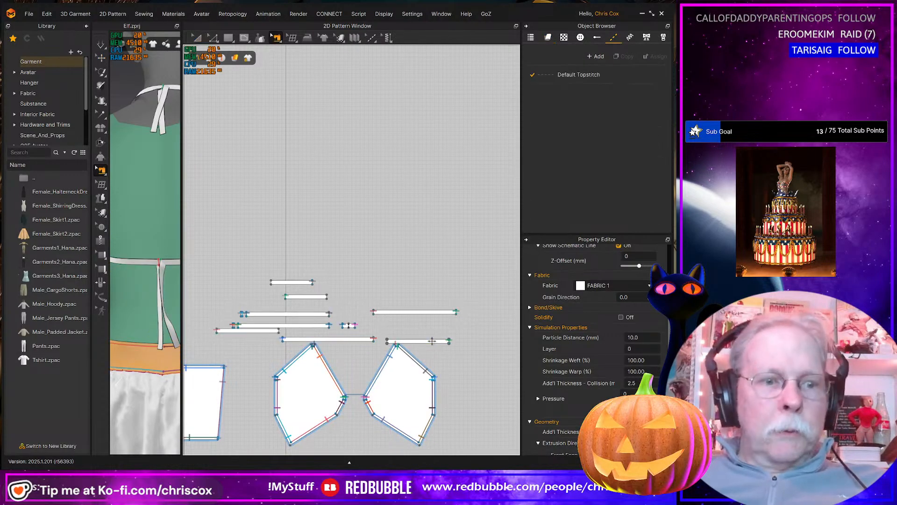
{"action": "left_click", "coordinate": [374, 340]}
{"action": "left_click", "coordinate": [229, 339]}
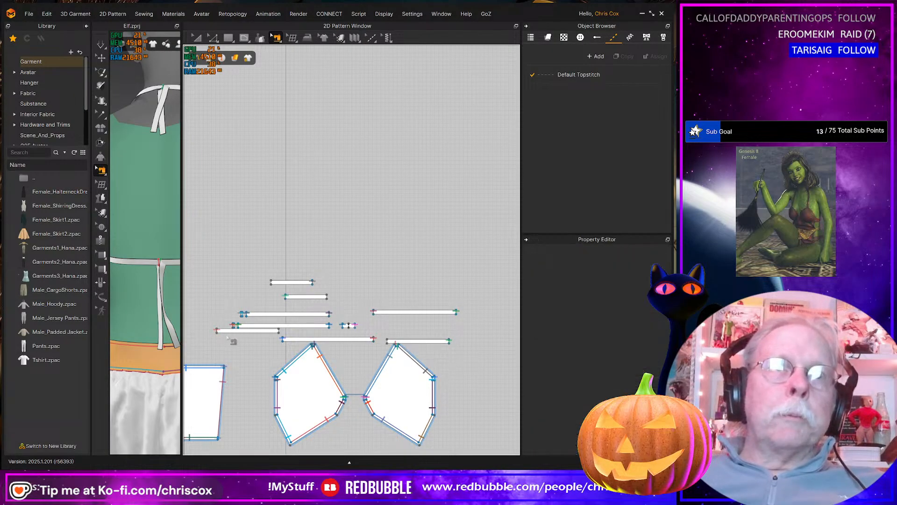
{"action": "key", "text": "a"}
{"action": "left_click", "coordinate": [228, 331]}
{"action": "left_click_drag", "start_coordinate": [228, 330], "coordinate": [202, 334]}
{"action": "left_click", "coordinate": [288, 327]}
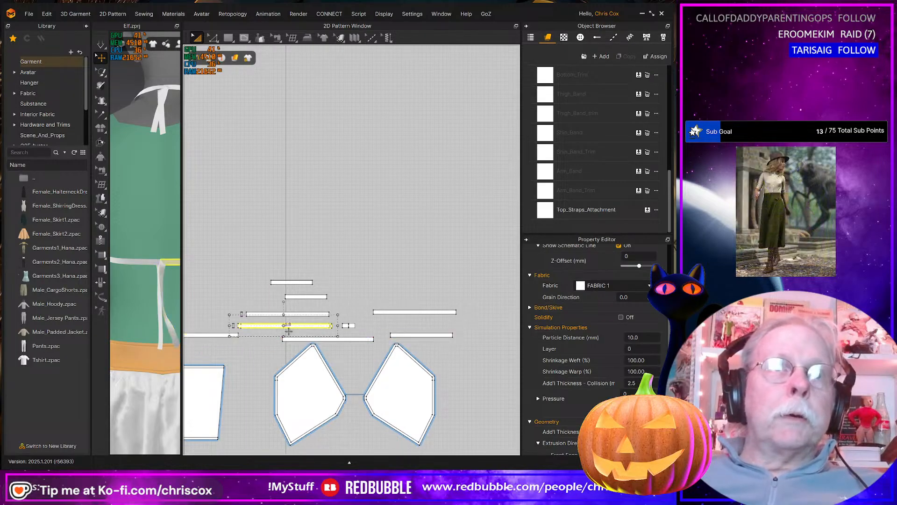
{"action": "left_click_drag", "start_coordinate": [385, 330], "coordinate": [384, 331]}
{"action": "left_click_drag", "start_coordinate": [236, 334], "coordinate": [285, 332]}
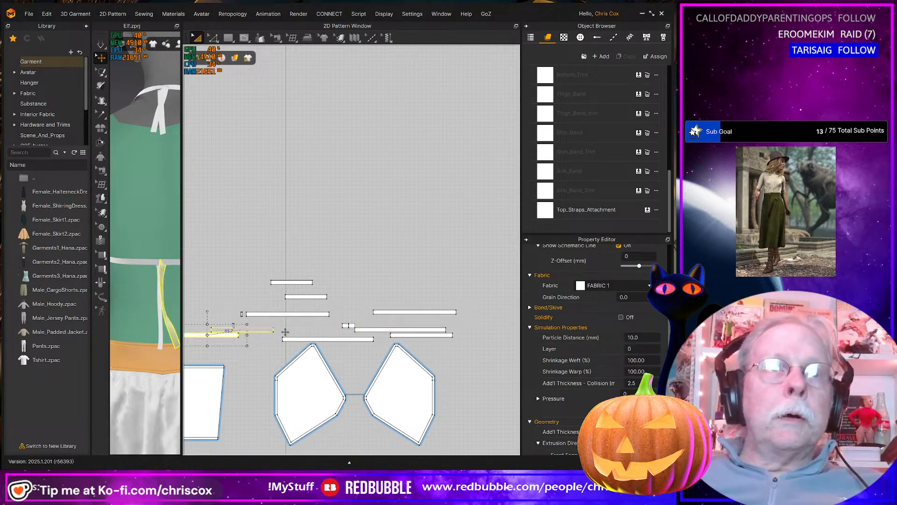
{"action": "left_click_drag", "start_coordinate": [349, 334], "coordinate": [351, 334]}
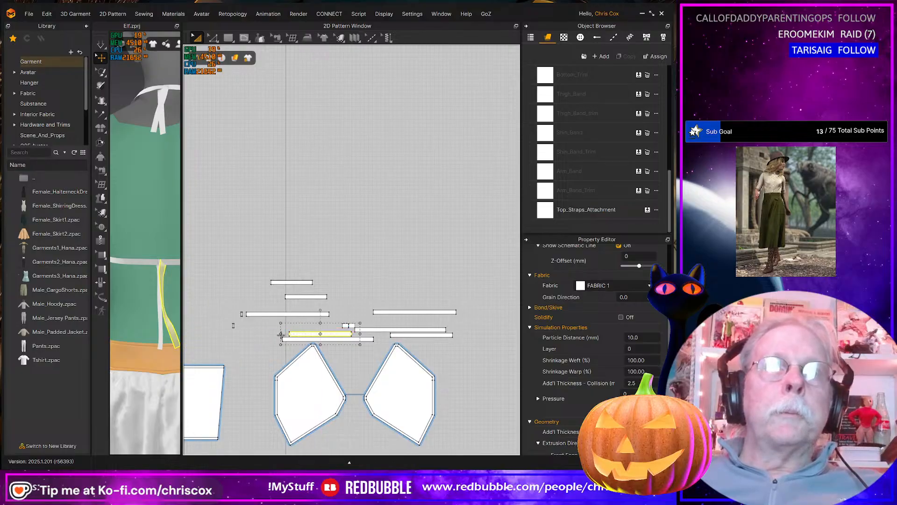
Gather the small attachment pieces between the two neck straps and move one neck hanging strip to the right neck strap's outer end
{"action": "left_click", "coordinate": [234, 327]}
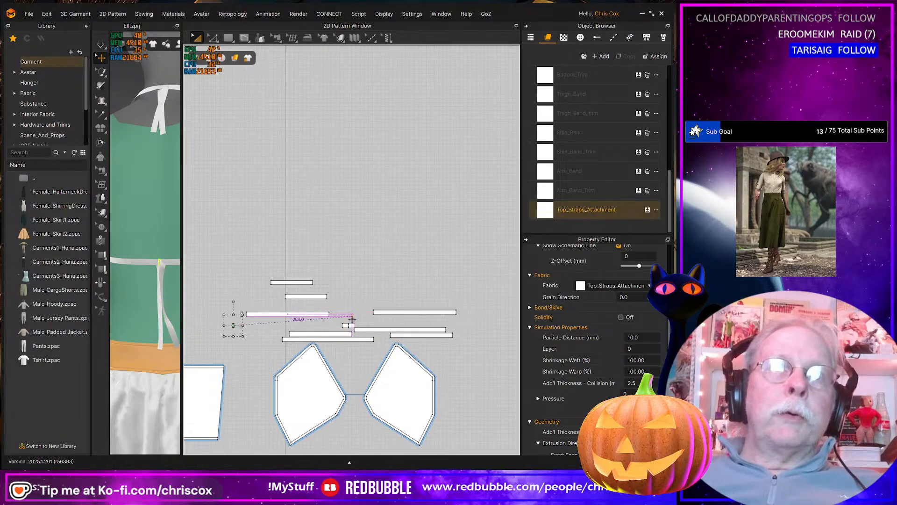
{"action": "left_click_drag", "start_coordinate": [298, 306], "coordinate": [350, 312]}
{"action": "key", "text": "b"}
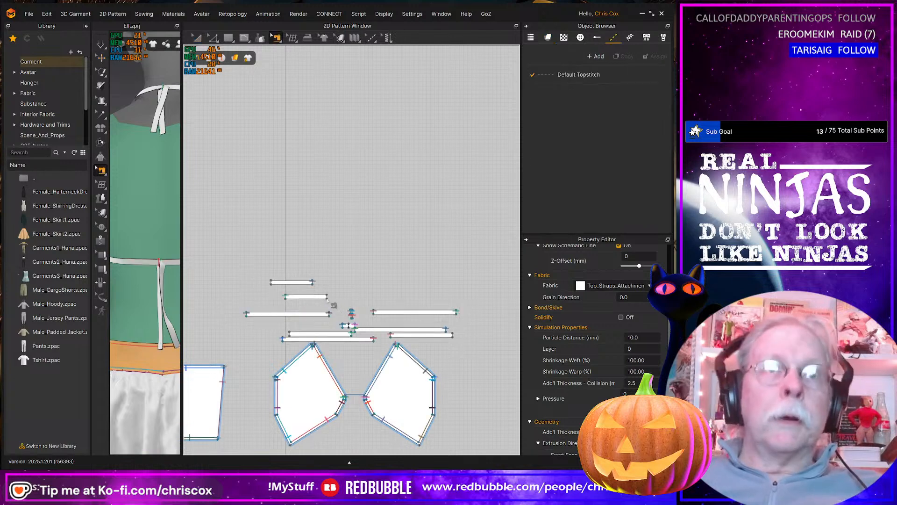
{"action": "left_click", "coordinate": [291, 298]}
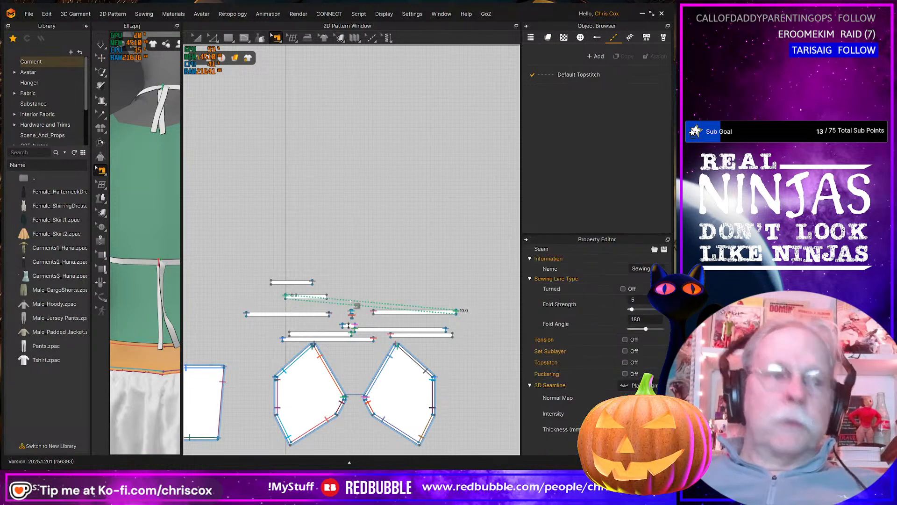
{"action": "key", "text": "a"}
{"action": "left_click_drag", "start_coordinate": [320, 296], "coordinate": [491, 310]}
Align the right back hanging strip in line with the end of the strap half above the left bodice piece
{"action": "scroll", "coordinate": [401, 346], "scroll_direction": "up", "scroll_amount": 2}
{"action": "scroll", "coordinate": [401, 347], "scroll_direction": "up", "scroll_amount": 2}
{"action": "scroll", "coordinate": [427, 360], "scroll_direction": "up", "scroll_amount": 2}
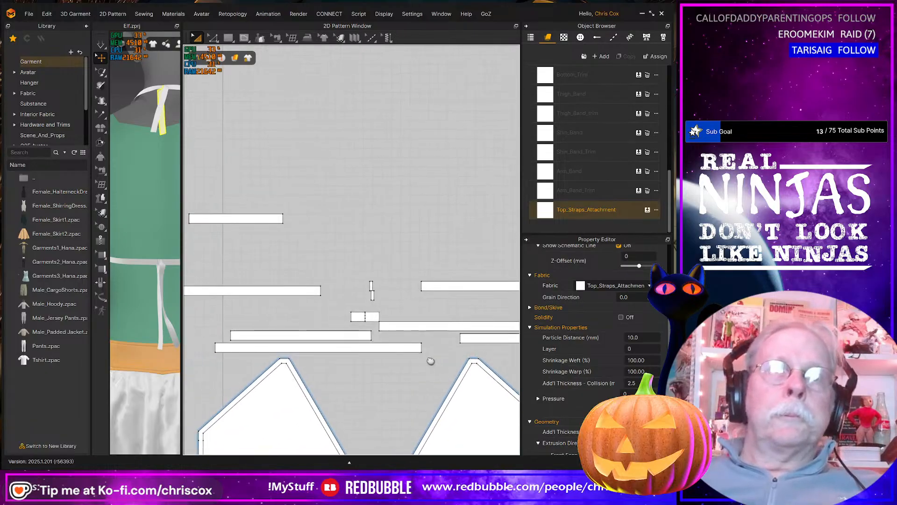
{"action": "left_click", "coordinate": [462, 343]}
{"action": "left_click_drag", "start_coordinate": [462, 344], "coordinate": [443, 347]}
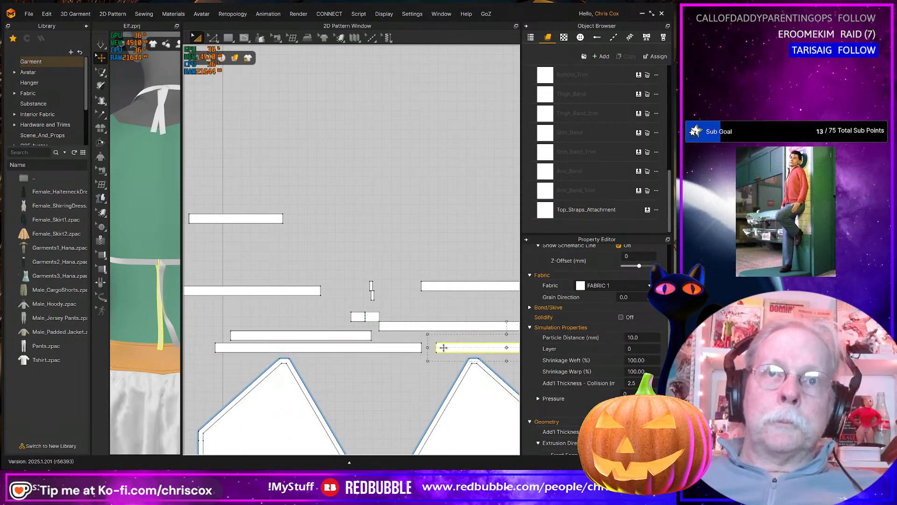
Try to merge the facing ends of the left back strap half and the right hanging strip, then undo the merge
{"action": "key", "text": "b"}
{"action": "left_click", "coordinate": [438, 350]}
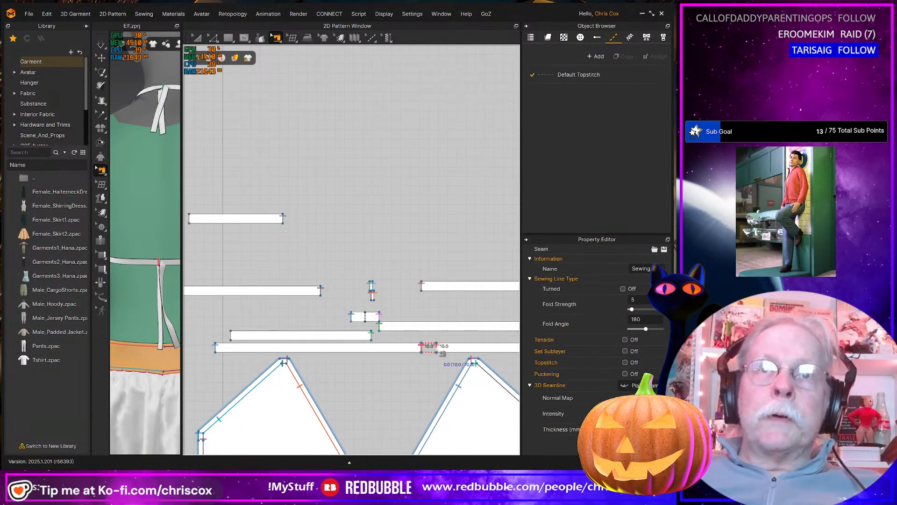
{"action": "key", "text": "a"}
{"action": "left_click", "coordinate": [421, 348], "text": "shift"}
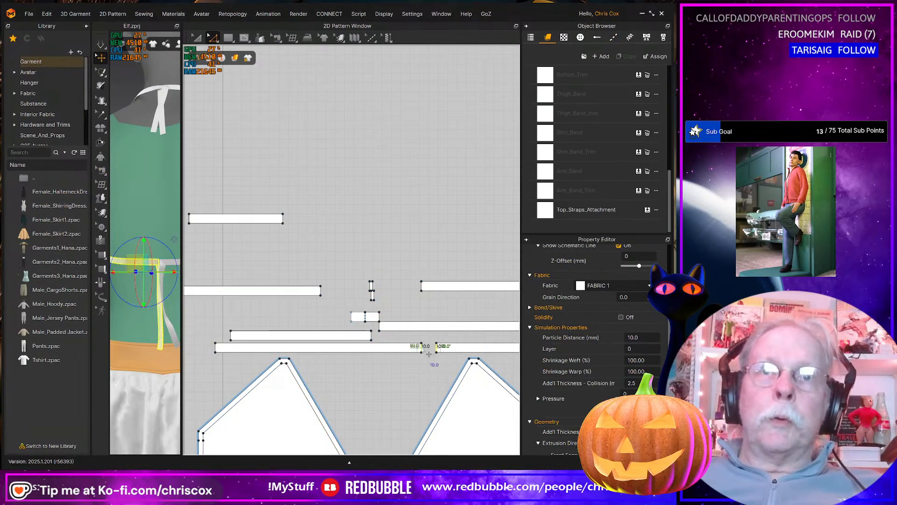
{"action": "right_click", "coordinate": [428, 354]}
{"action": "left_click", "coordinate": [460, 288]}
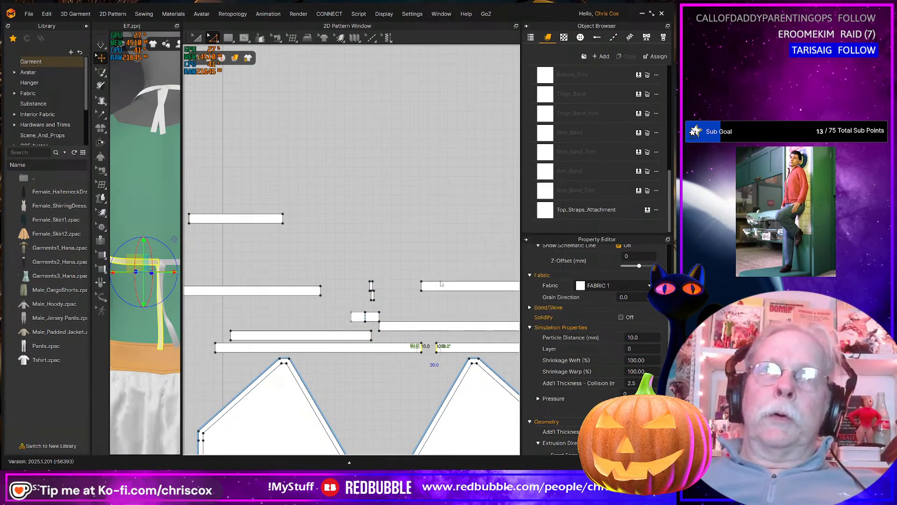
{"action": "scroll", "coordinate": [443, 342], "scroll_direction": "up", "scroll_amount": 5}
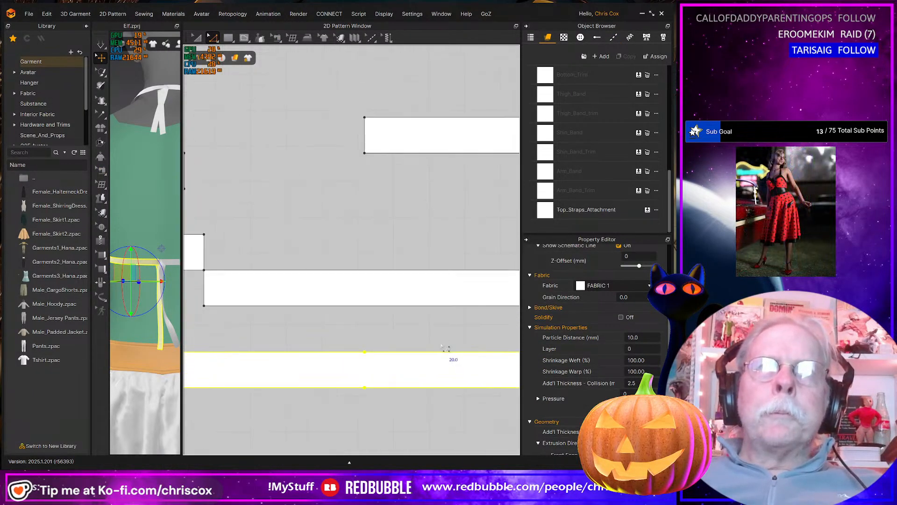
{"action": "scroll", "coordinate": [398, 373], "scroll_direction": "down", "scroll_amount": 2}
{"action": "key", "text": "ctrl+z"}
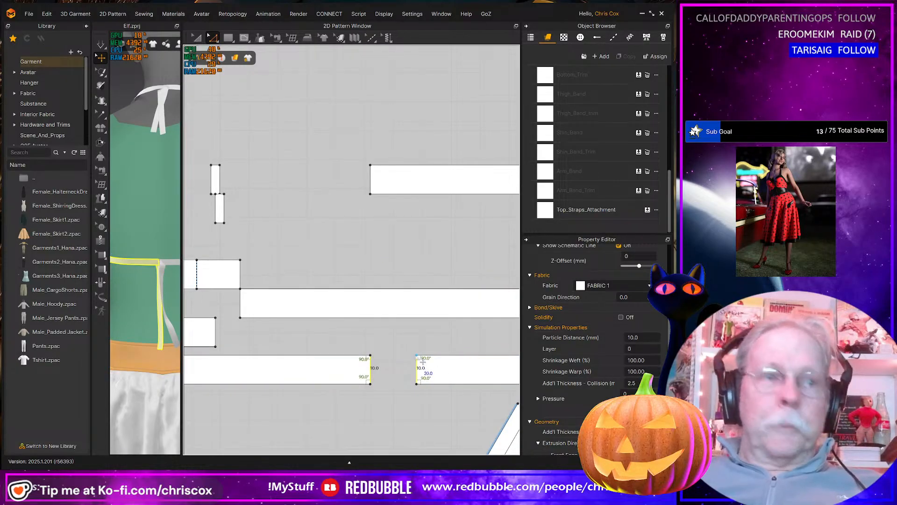
Butt the right back hanging strip against the left strap half, and the right strap half against its hanging strip
{"action": "key", "text": "a"}
{"action": "left_click", "coordinate": [415, 355]}
{"action": "left_click_drag", "start_coordinate": [382, 357], "coordinate": [371, 355]}
{"action": "middle_click_drag", "start_coordinate": [377, 357], "coordinate": [518, 356]}
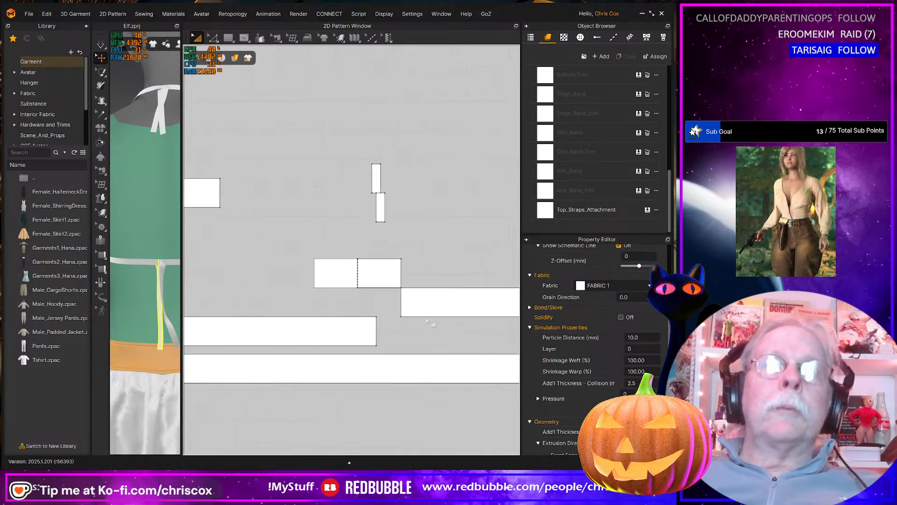
{"action": "left_click", "coordinate": [417, 303]}
{"action": "left_click_drag", "start_coordinate": [406, 328], "coordinate": [377, 317]}
{"action": "scroll", "coordinate": [395, 322], "scroll_direction": "down", "scroll_amount": 3}
{"action": "middle_click_drag", "start_coordinate": [387, 320], "coordinate": [280, 358]}
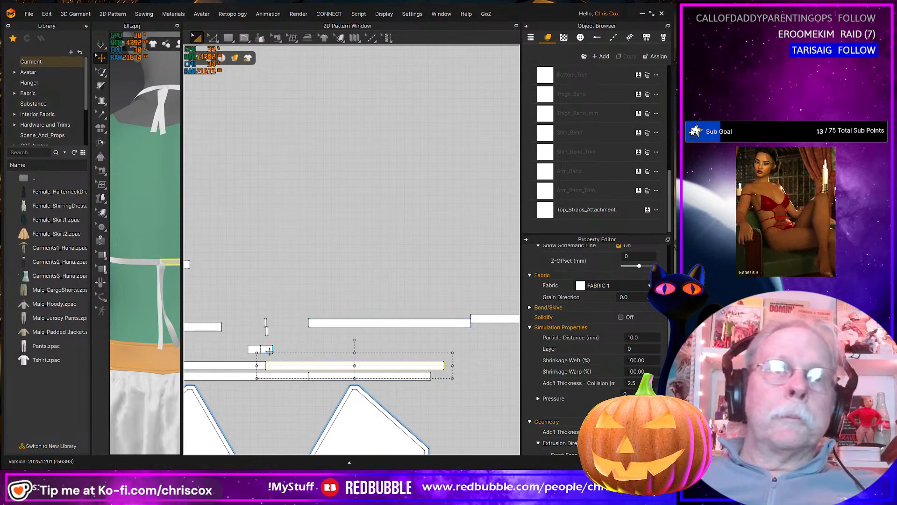
Move the wide attachment pieces up and stack both neck straps with their hanging strips in rows above the back straps
{"action": "left_click", "coordinate": [268, 350]}
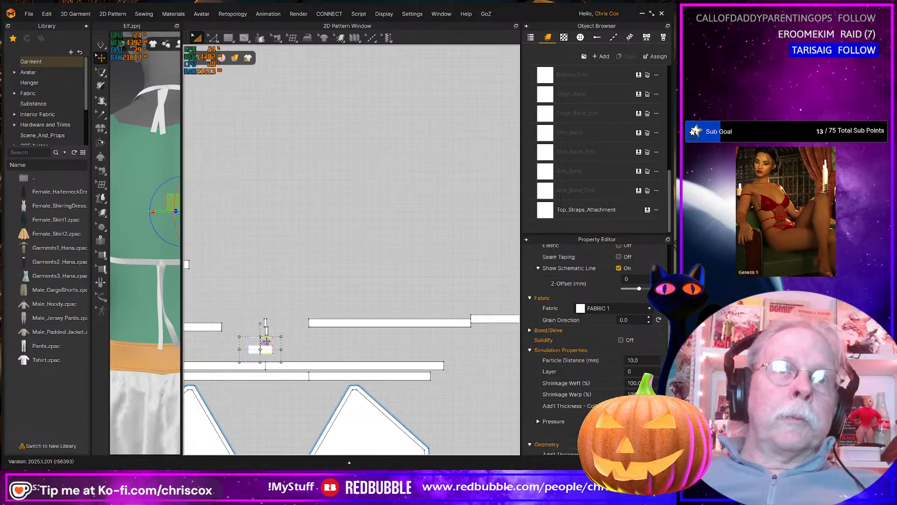
{"action": "left_click_drag", "start_coordinate": [269, 350], "coordinate": [274, 309]}
{"action": "left_click_drag", "start_coordinate": [350, 320], "coordinate": [214, 350]}
{"action": "left_click_drag", "start_coordinate": [472, 320], "coordinate": [335, 350]}
{"action": "middle_click_drag", "start_coordinate": [335, 350], "coordinate": [422, 345]}
{"action": "left_click_drag", "start_coordinate": [288, 321], "coordinate": [459, 323]}
Move the small attachment pieces and the wider attachment pair into the gap between the two bodice pieces, below the straps
{"action": "left_click_drag", "start_coordinate": [252, 245], "coordinate": [358, 383]}
{"action": "left_click", "coordinate": [329, 307]}
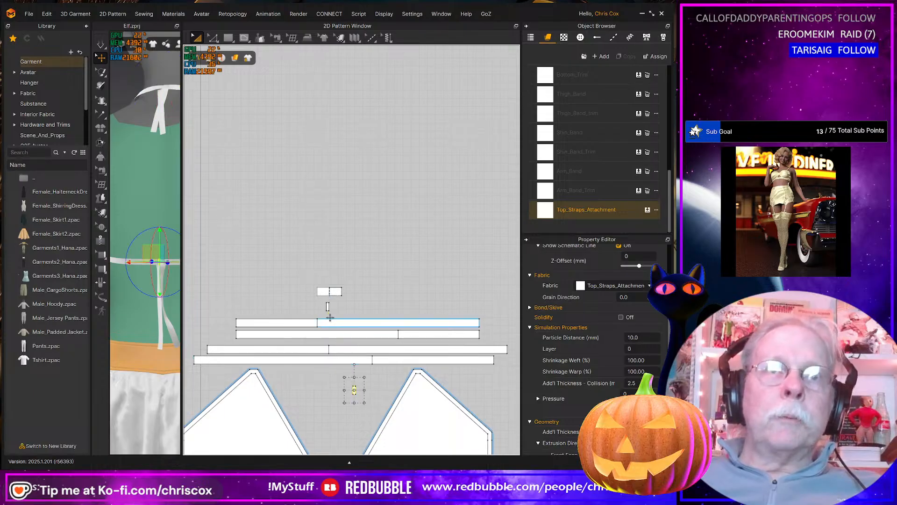
{"action": "left_click_drag", "start_coordinate": [328, 306], "coordinate": [331, 386]}
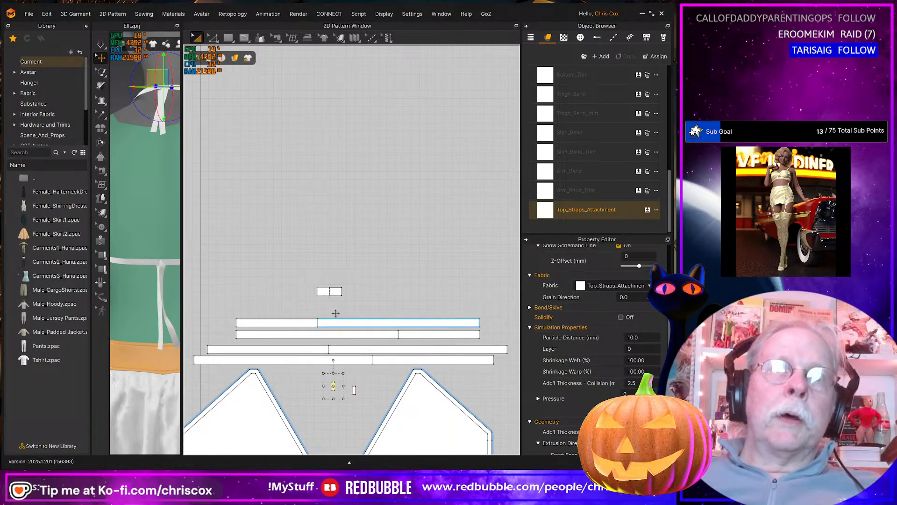
{"action": "left_click_drag", "start_coordinate": [336, 293], "coordinate": [349, 375]}
{"action": "scroll", "coordinate": [349, 376], "scroll_direction": "down", "scroll_amount": 4}
{"action": "scroll", "coordinate": [350, 375], "scroll_direction": "down", "scroll_amount": 5}
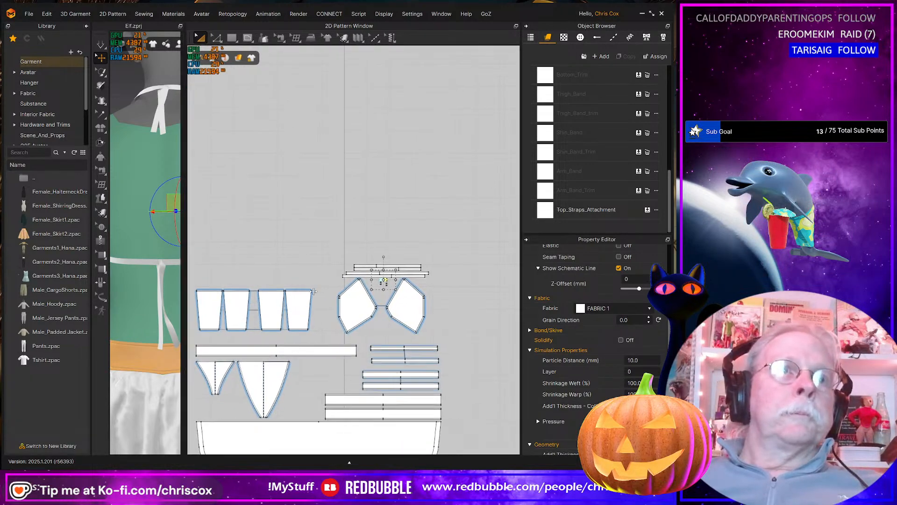
Enlarge the 3D view, show the whole avatar from the front and save the project
{"action": "left_click_drag", "start_coordinate": [182, 288], "coordinate": [449, 299]}
{"action": "scroll", "coordinate": [398, 329], "scroll_direction": "down", "scroll_amount": 4}
{"action": "right_click_drag", "start_coordinate": [398, 328], "coordinate": [280, 345]}
{"action": "scroll", "coordinate": [280, 344], "scroll_direction": "up", "scroll_amount": 4}
{"action": "middle_click_drag", "start_coordinate": [292, 360], "coordinate": [288, 240]}
{"action": "mouse_move", "coordinate": [280, 300]}
{"action": "right_mouse_down"}
{"action": "mouse_move", "coordinate": [206, 297]}
{"action": "mouse_move", "coordinate": [283, 315]}
{"action": "right_mouse_up"}
{"action": "middle_click_drag", "start_coordinate": [283, 316], "coordinate": [287, 372]}
{"action": "mouse_move", "coordinate": [310, 363]}
{"action": "right_mouse_down"}
{"action": "mouse_move", "coordinate": [246, 356]}
{"action": "mouse_move", "coordinate": [326, 363]}
{"action": "mouse_move", "coordinate": [451, 351]}
{"action": "mouse_move", "coordinate": [299, 359]}
{"action": "right_mouse_up"}
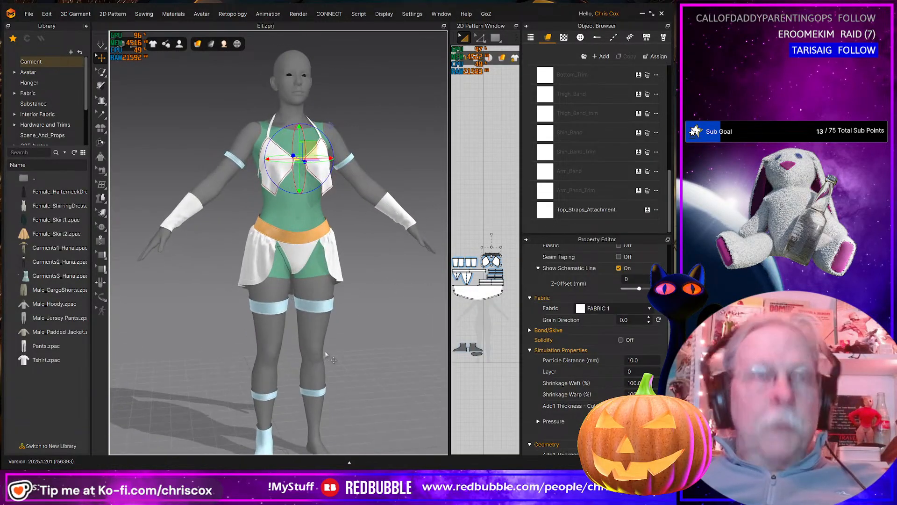
{"action": "key", "text": "ctrl+s"}
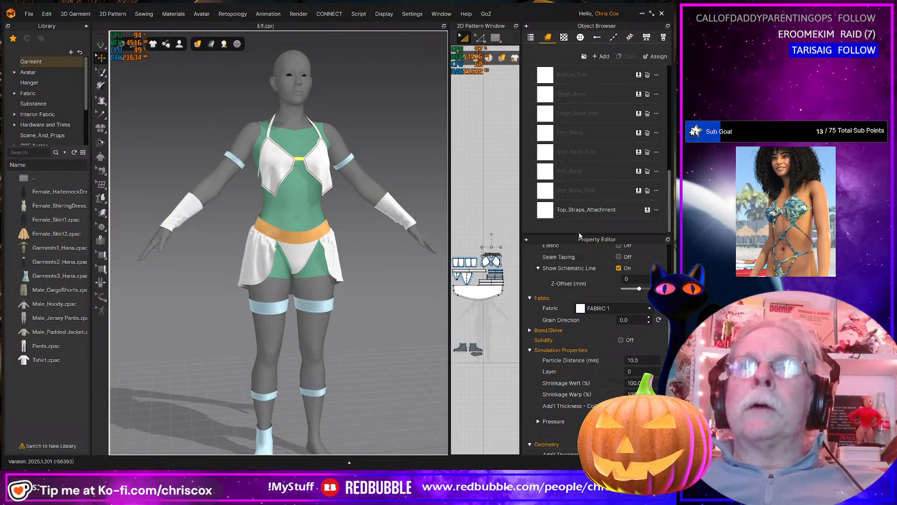
Review the fabric list and select FABRIC 1 to check which pieces use it
{"action": "left_click_drag", "start_coordinate": [579, 236], "coordinate": [580, 379]}
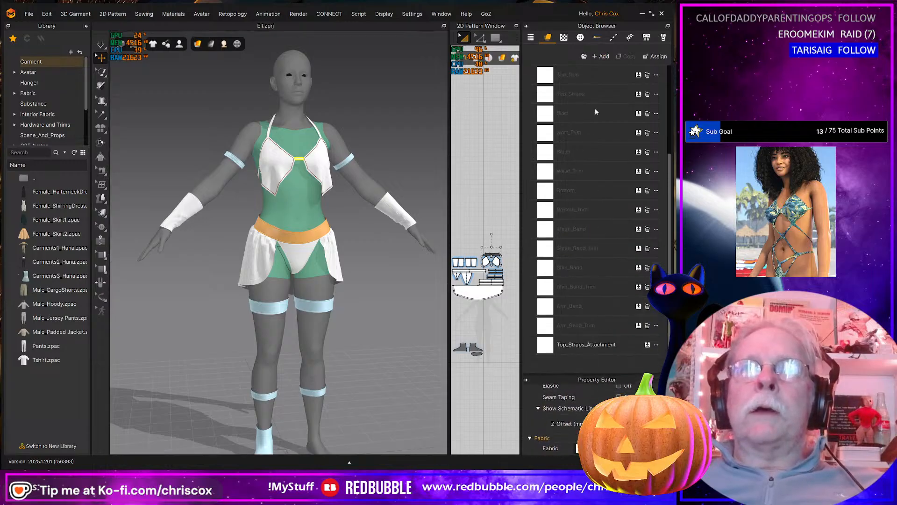
{"action": "scroll", "coordinate": [307, 317], "scroll_direction": "up", "scroll_amount": 3}
{"action": "mouse_move", "coordinate": [344, 293]}
{"action": "right_mouse_down"}
{"action": "mouse_move", "coordinate": [261, 270]}
{"action": "mouse_move", "coordinate": [179, 284]}
{"action": "mouse_move", "coordinate": [316, 300]}
{"action": "mouse_move", "coordinate": [346, 286]}
{"action": "right_mouse_up"}
{"action": "scroll", "coordinate": [345, 286], "scroll_direction": "down", "scroll_amount": 3}
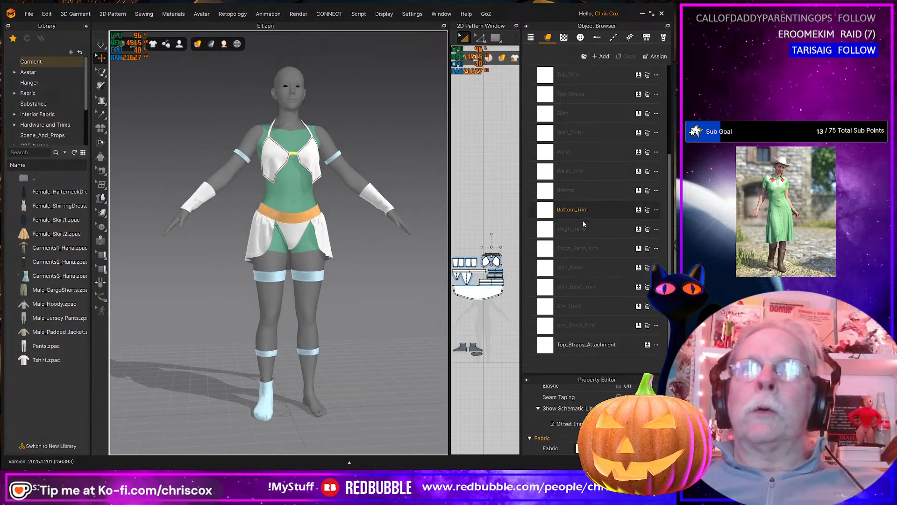
{"action": "scroll", "coordinate": [583, 224], "scroll_direction": "up", "scroll_amount": 5}
{"action": "left_click", "coordinate": [571, 86]}
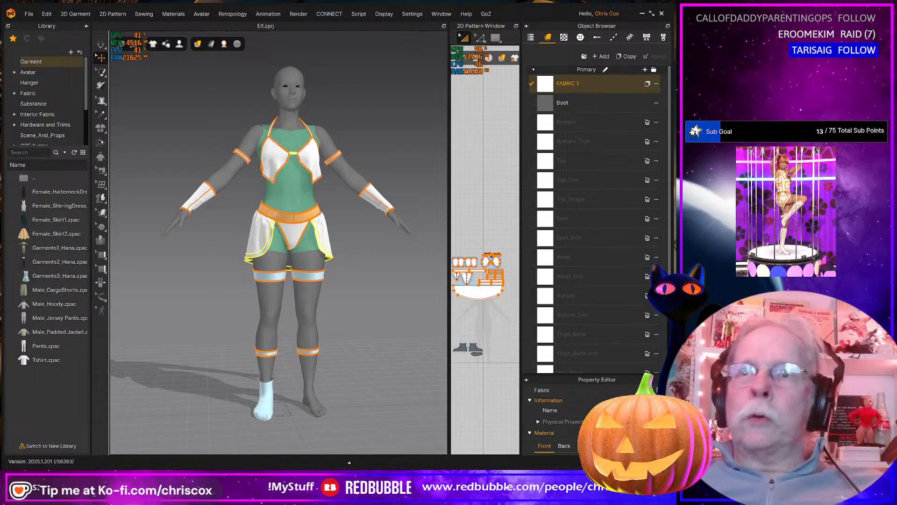
Set the base color of the Bracers fabric to red F50000 and of the bracers trim fabric to darker red C40000
{"action": "left_click", "coordinate": [554, 122]}
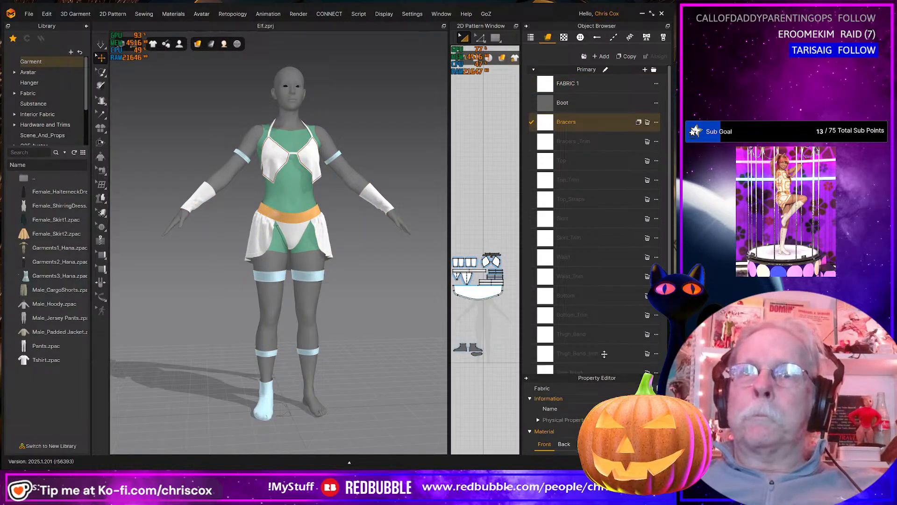
{"action": "left_click_drag", "start_coordinate": [607, 375], "coordinate": [606, 269]}
{"action": "left_click", "coordinate": [624, 392]}
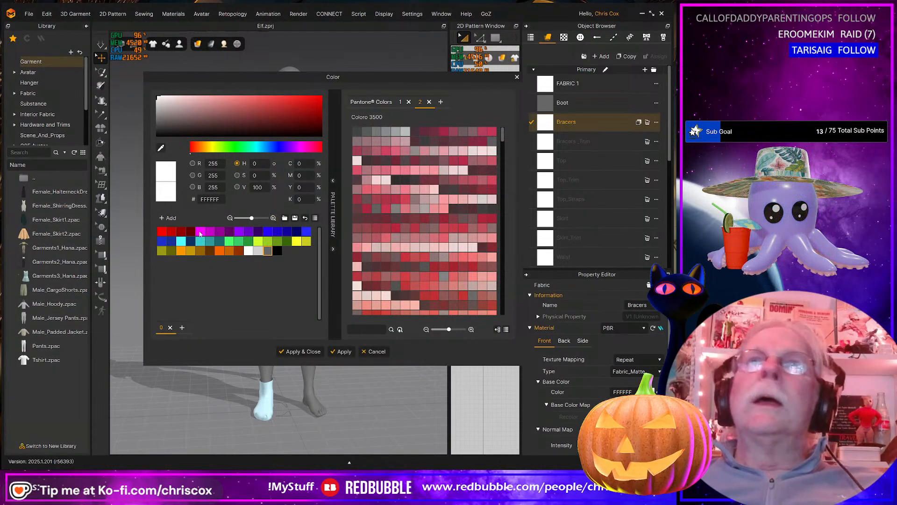
{"action": "left_click", "coordinate": [166, 232]}
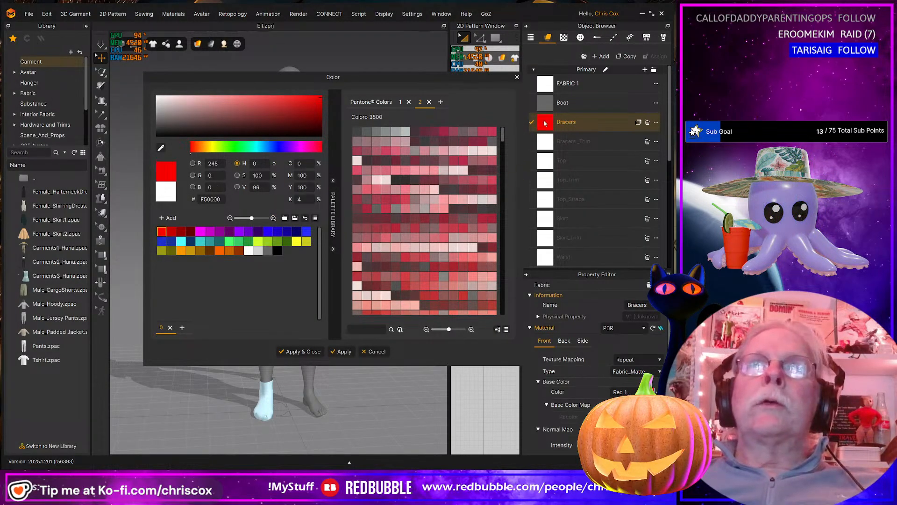
{"action": "left_click", "coordinate": [343, 350]}
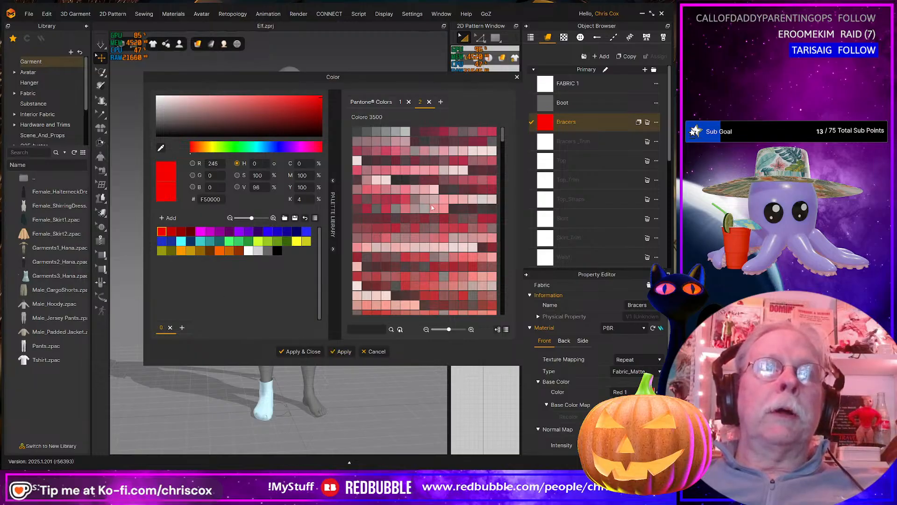
{"action": "left_click", "coordinate": [572, 141]}
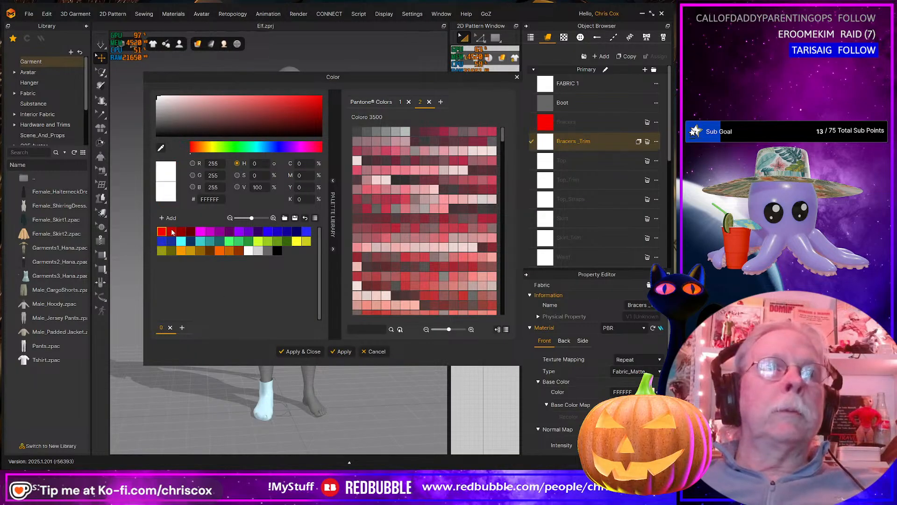
{"action": "left_click", "coordinate": [172, 232]}
{"action": "left_click", "coordinate": [343, 351]}
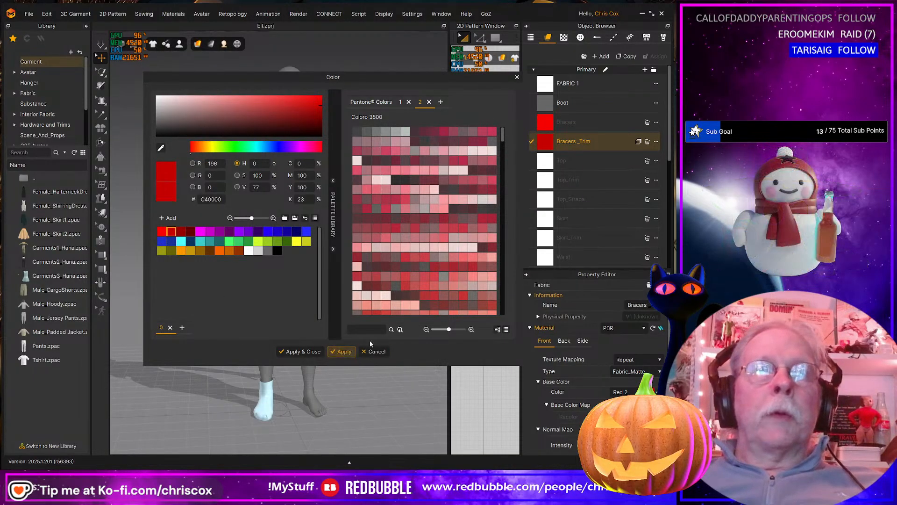
Color the Top fabric magenta F700FB and the Top_Trim fabric darker magenta C600C9
{"action": "left_click", "coordinate": [546, 165]}
{"action": "left_click", "coordinate": [199, 232]}
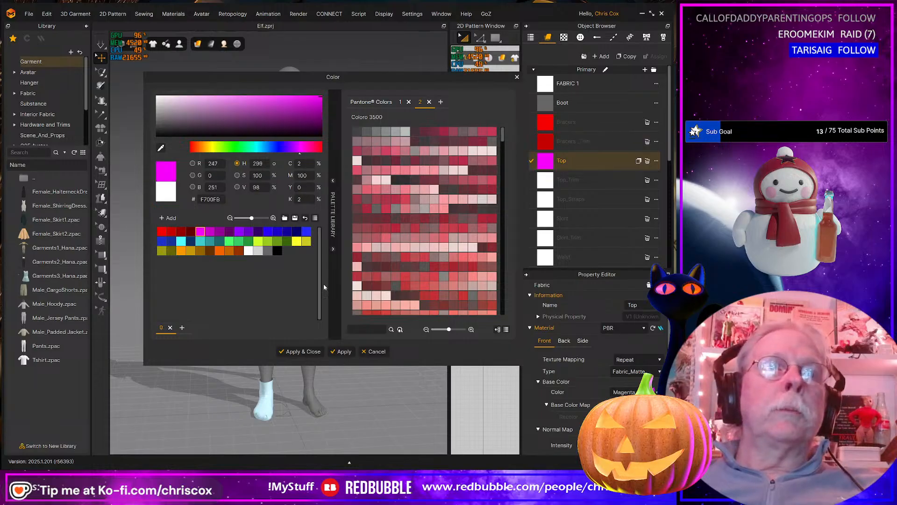
{"action": "left_click", "coordinate": [347, 352]}
{"action": "left_click", "coordinate": [543, 183]}
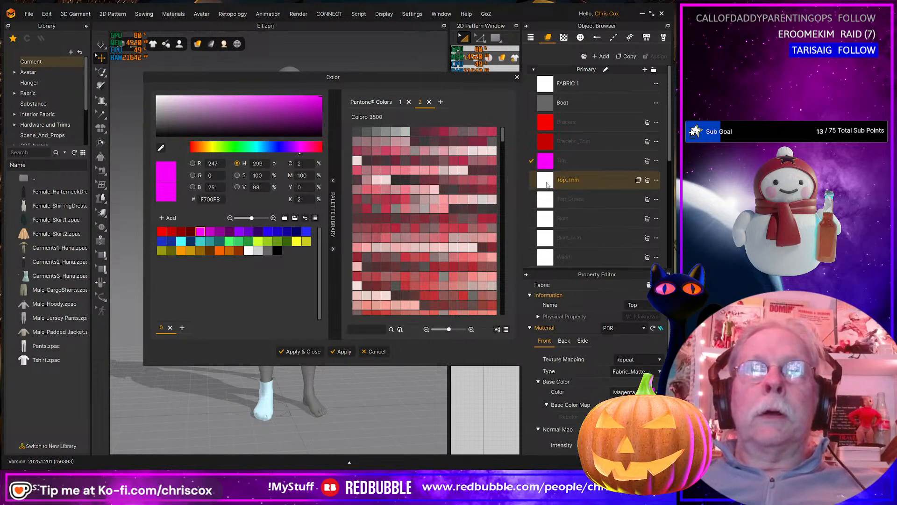
{"action": "left_click", "coordinate": [210, 231]}
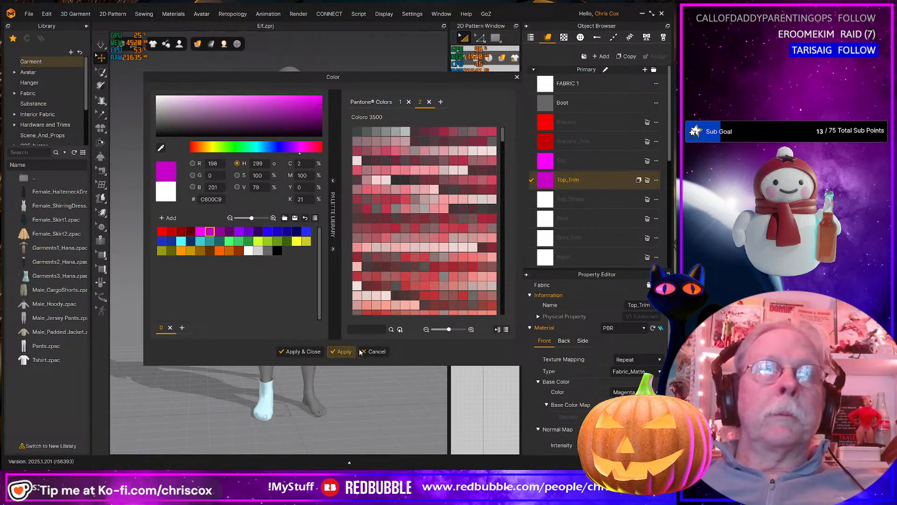
{"action": "left_click", "coordinate": [343, 351]}
Color the Top_Straps fabric dark red 620000
{"action": "left_click", "coordinate": [545, 200]}
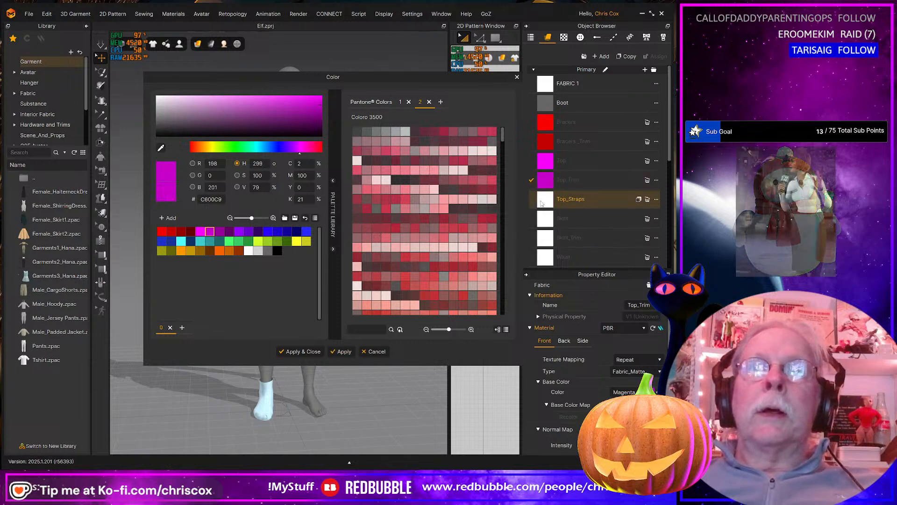
{"action": "left_click", "coordinate": [191, 232]}
{"action": "left_click", "coordinate": [342, 351]}
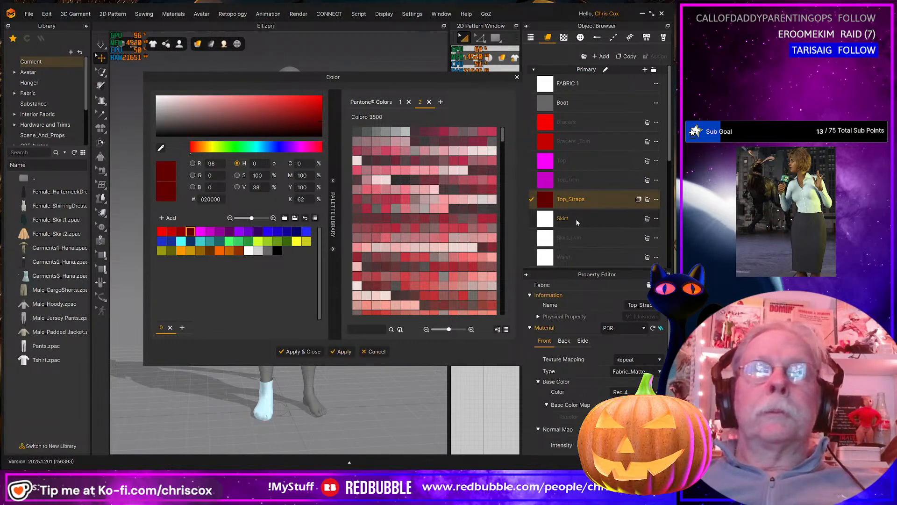
Color the Skirt fabric violet 9300FC and the Skirt_Trim fabric dark purple 620064
{"action": "left_click", "coordinate": [546, 221]}
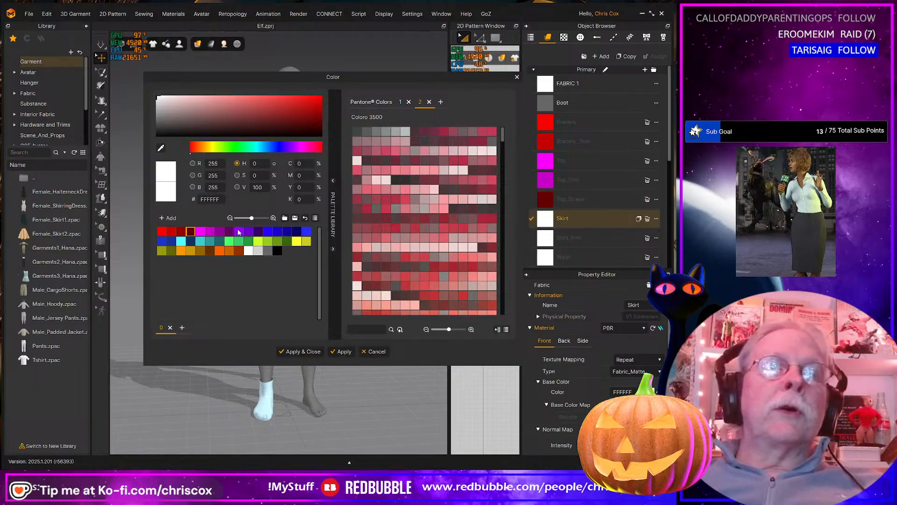
{"action": "left_click", "coordinate": [239, 231]}
{"action": "left_click", "coordinate": [342, 352]}
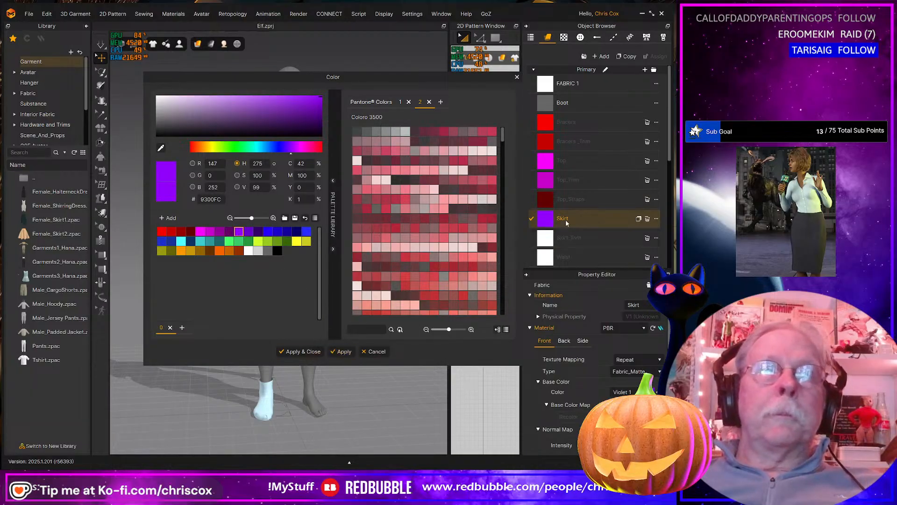
{"action": "left_click", "coordinate": [553, 237]}
{"action": "left_click", "coordinate": [229, 231]}
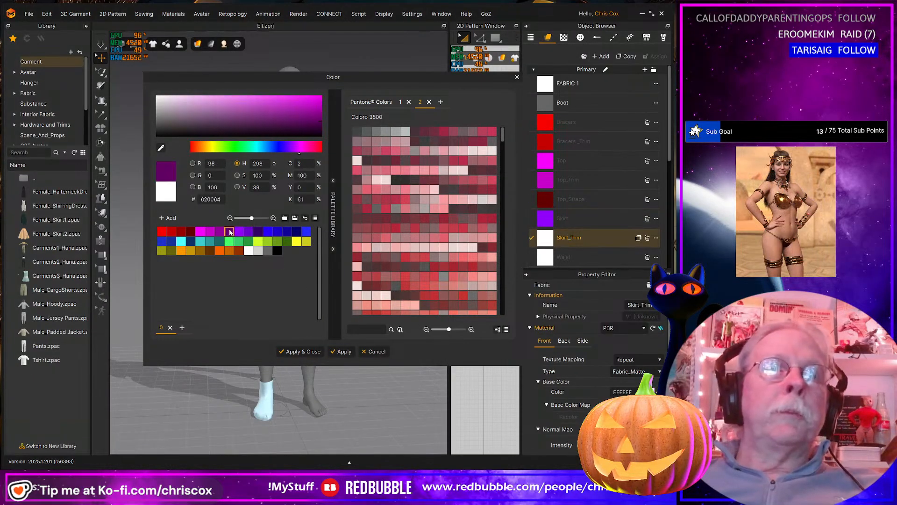
{"action": "left_click", "coordinate": [343, 351]}
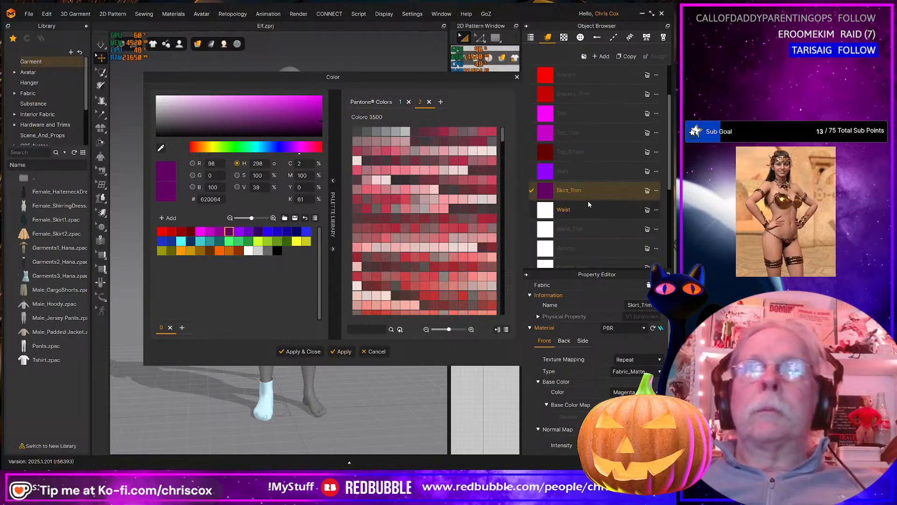
Color the Waist fabric blue 2600FD and the Waist_Trim fabric dark violet 320065
{"action": "scroll", "coordinate": [588, 200], "scroll_direction": "down", "scroll_amount": 3}
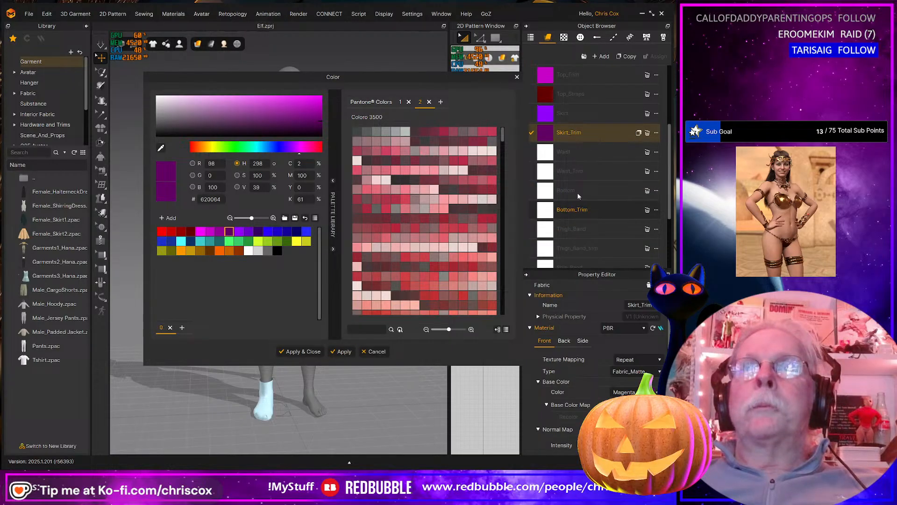
{"action": "left_click", "coordinate": [268, 231]}
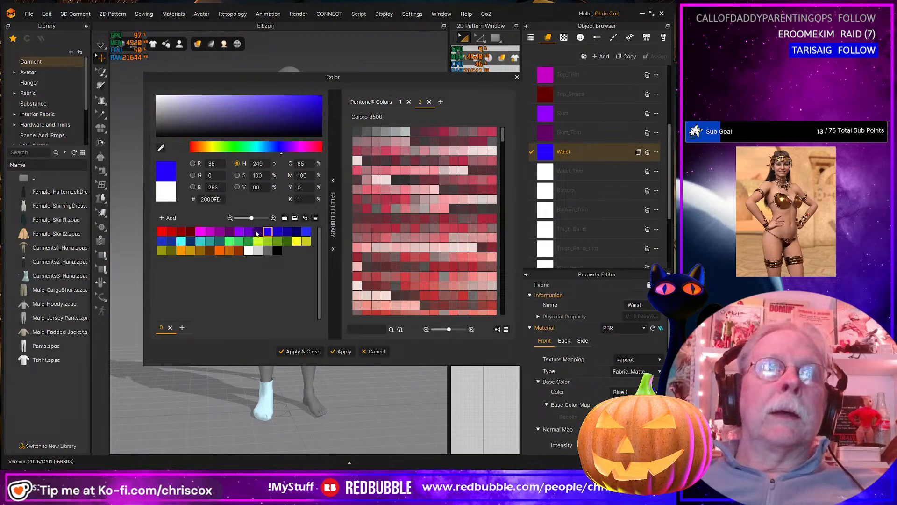
{"action": "left_click", "coordinate": [301, 350]}
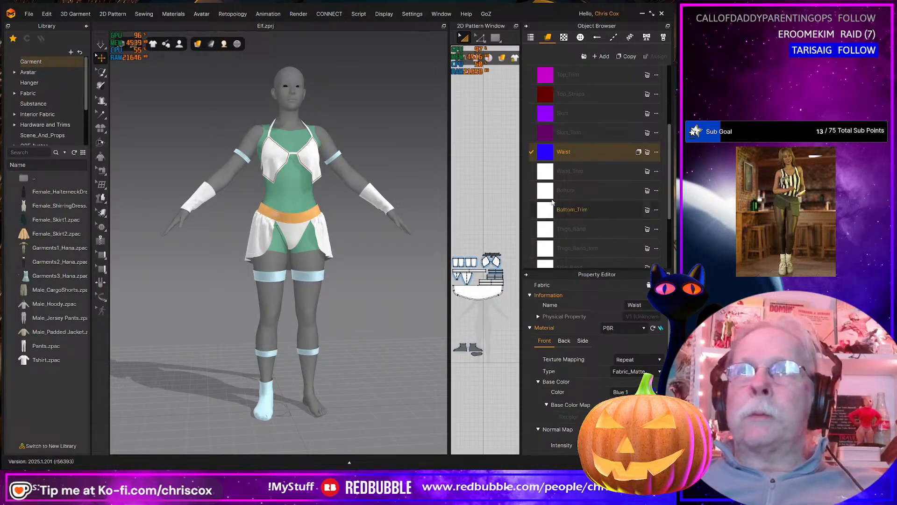
{"action": "left_click", "coordinate": [546, 174]}
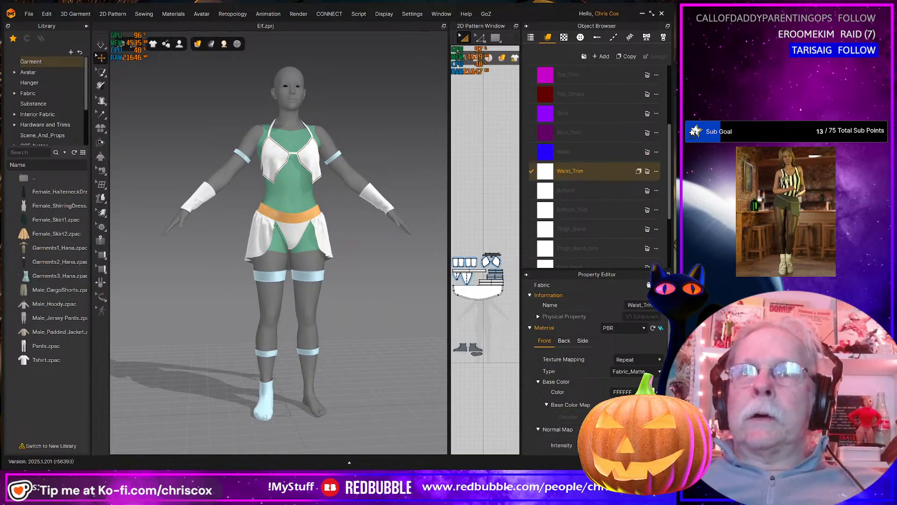
{"action": "left_click", "coordinate": [649, 392]}
{"action": "left_click", "coordinate": [258, 232]}
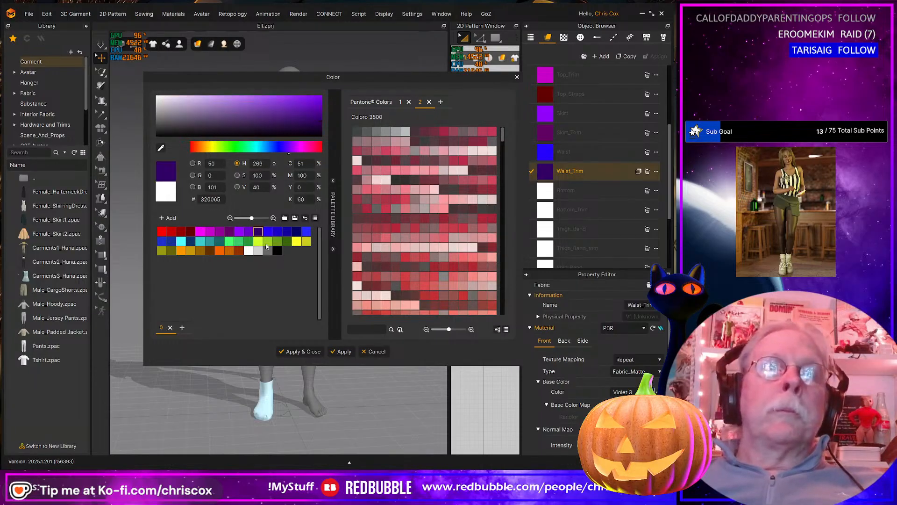
{"action": "left_click", "coordinate": [342, 351]}
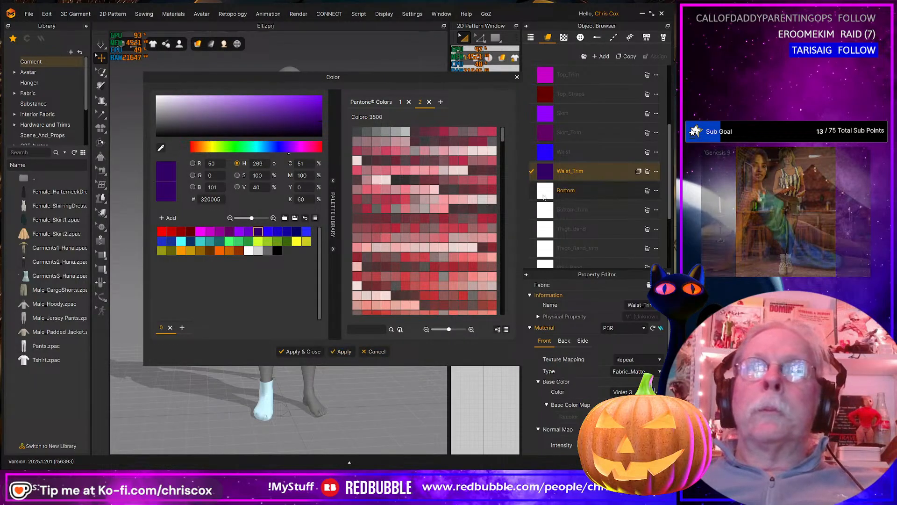
Apply blue 272BFD to the Bottom fabric and pick the darker blue 163298 swatch
{"action": "left_click", "coordinate": [565, 190]}
{"action": "left_click", "coordinate": [307, 231]}
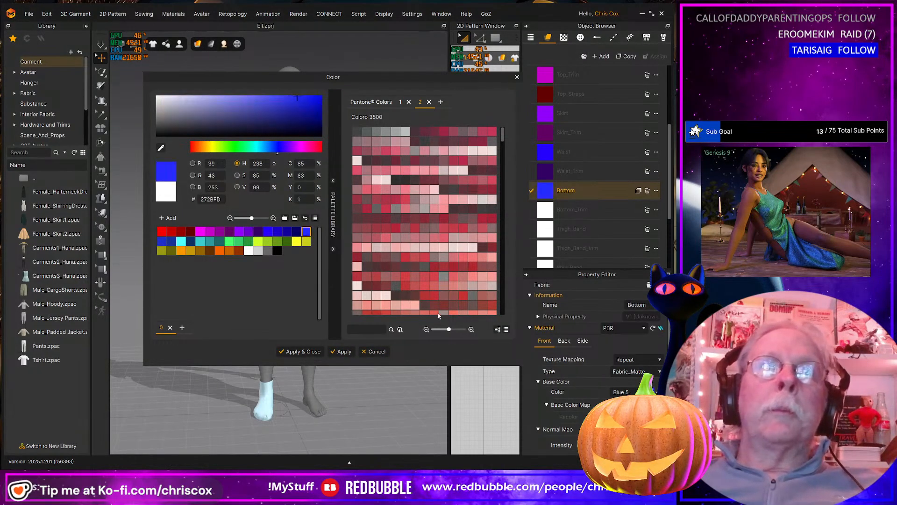
{"action": "left_click", "coordinate": [350, 352]}
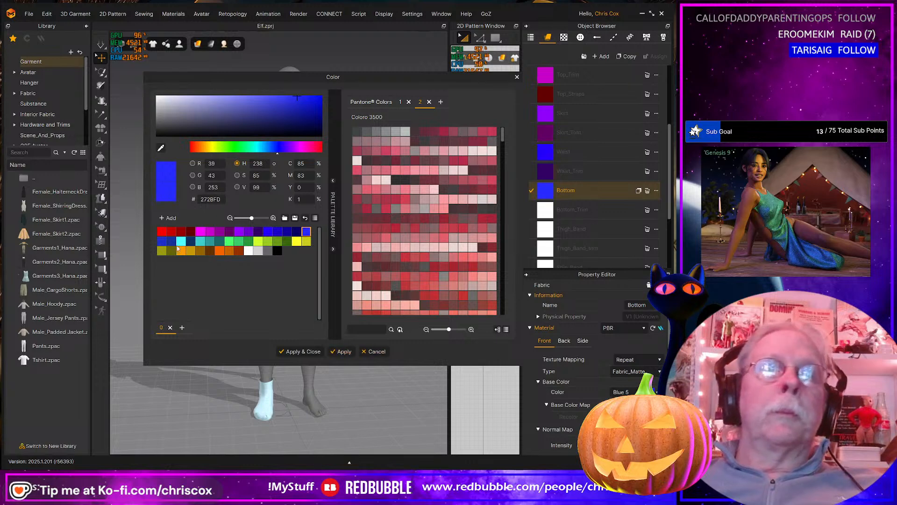
{"action": "left_click", "coordinate": [171, 240]}
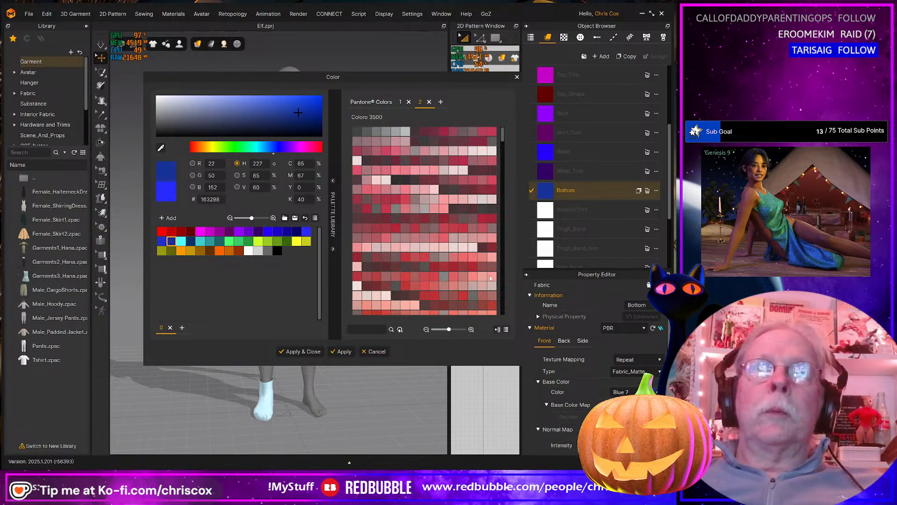
Set the Bottom_Trim fabric's base color to Blue 7 (#163298) and apply it
{"action": "left_click", "coordinate": [544, 213]}
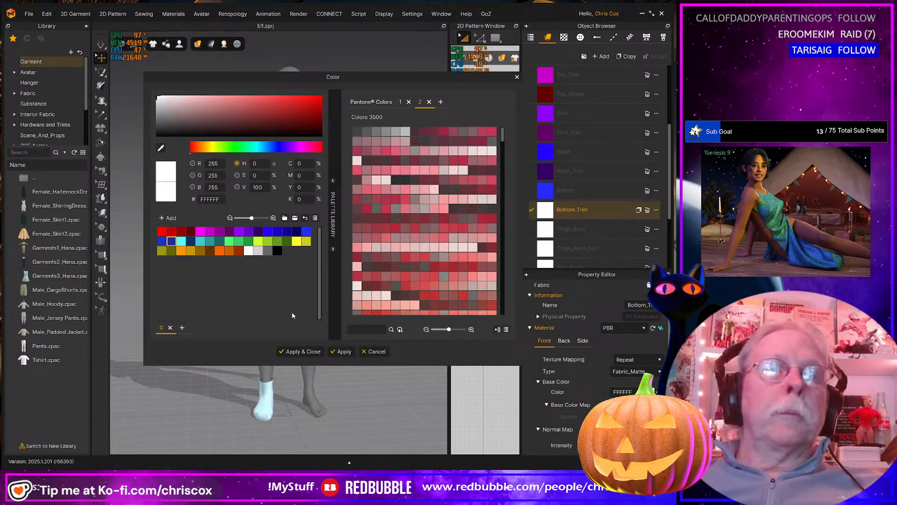
{"action": "left_click", "coordinate": [171, 241]}
{"action": "left_click", "coordinate": [341, 351]}
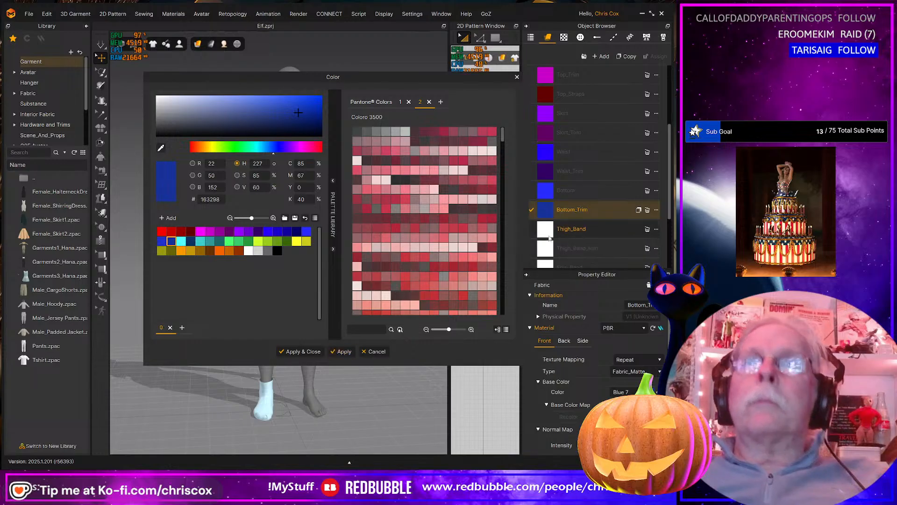
Color the Thigh_Band fabric Cyan 1 (#51FFFF) and the Thigh_Band_trim fabric Blue 8 (#0F3365)
{"action": "left_click", "coordinate": [548, 230]}
{"action": "left_click", "coordinate": [181, 241]}
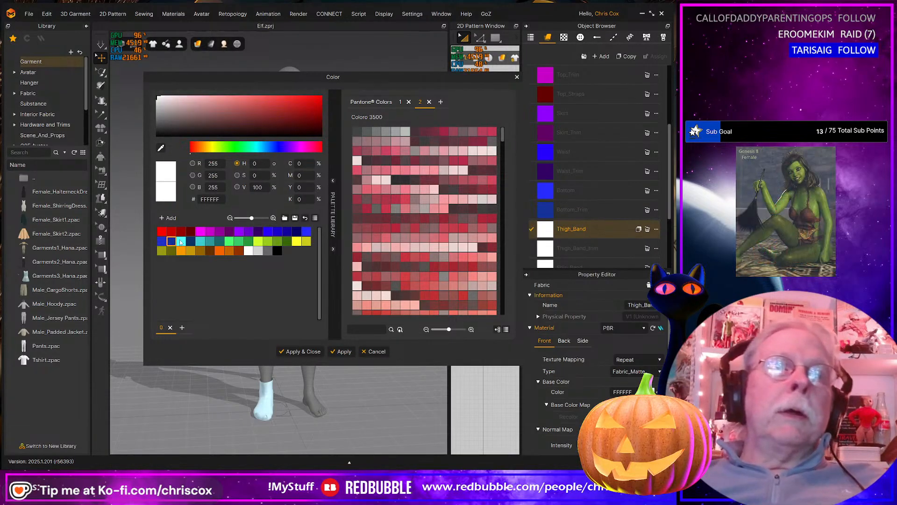
{"action": "left_click", "coordinate": [344, 351]}
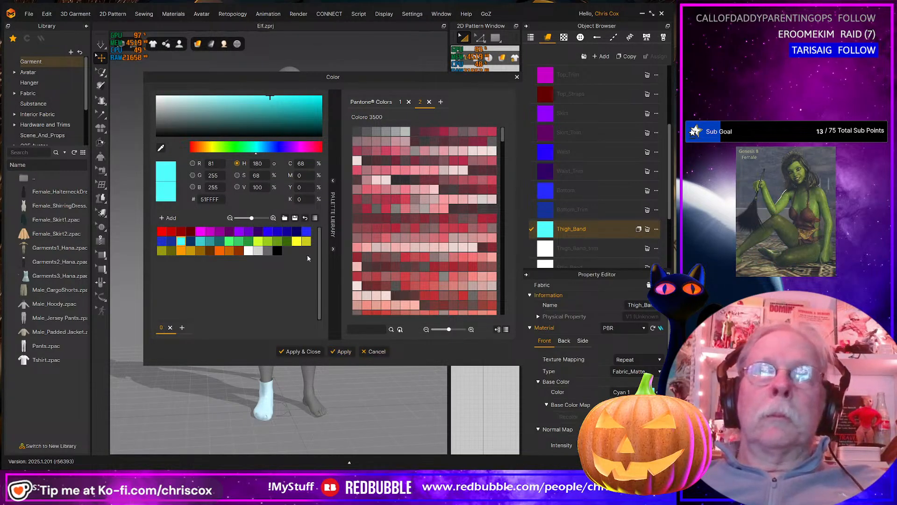
{"action": "left_click", "coordinate": [549, 248]}
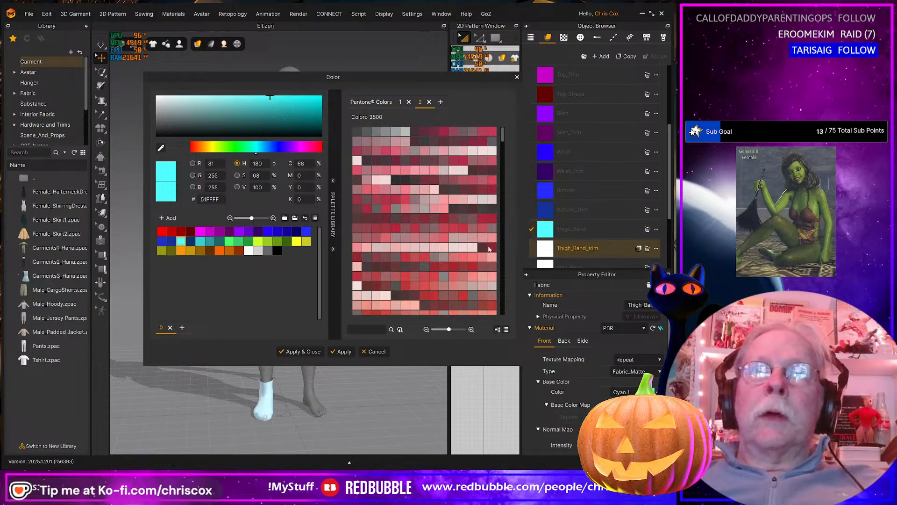
{"action": "left_click", "coordinate": [191, 241]}
{"action": "left_click", "coordinate": [345, 352]}
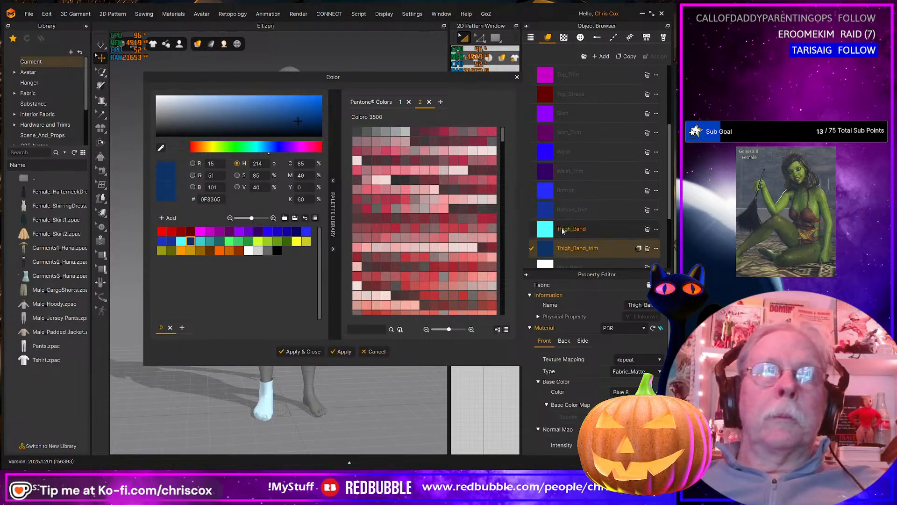
Color the Shin_Band fabric Cyan 2 and the Shin_Band_Trim fabric the darker cyan #2C9A9A
{"action": "scroll", "coordinate": [589, 186], "scroll_direction": "down", "scroll_amount": 3}
{"action": "left_click", "coordinate": [545, 177]}
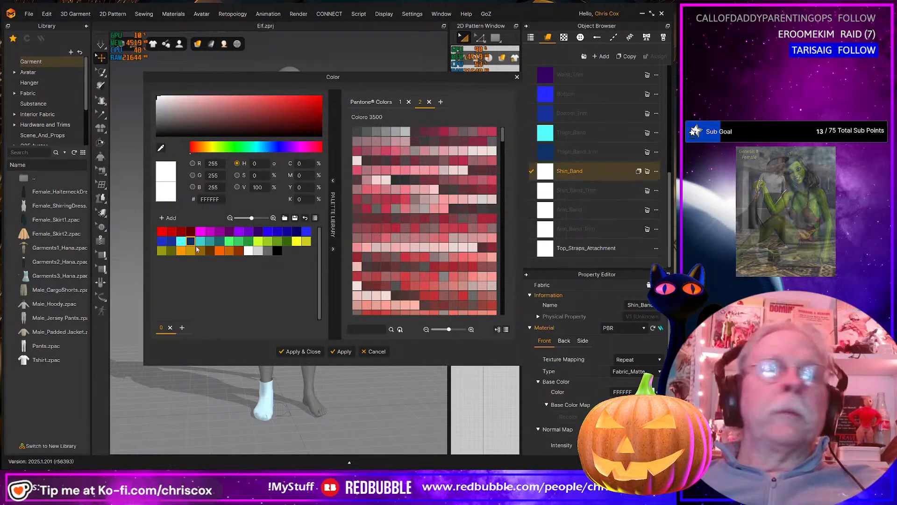
{"action": "left_click", "coordinate": [200, 241]}
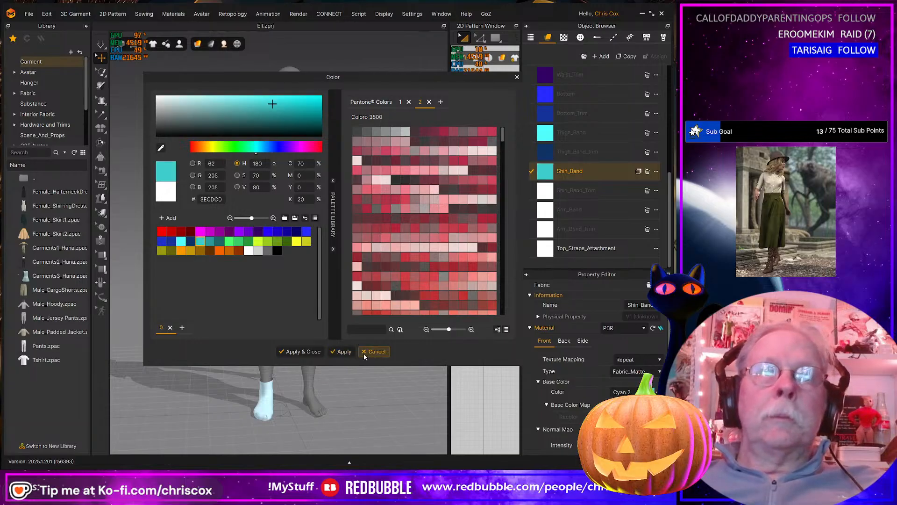
{"action": "left_click", "coordinate": [344, 351]}
{"action": "left_click", "coordinate": [546, 192]}
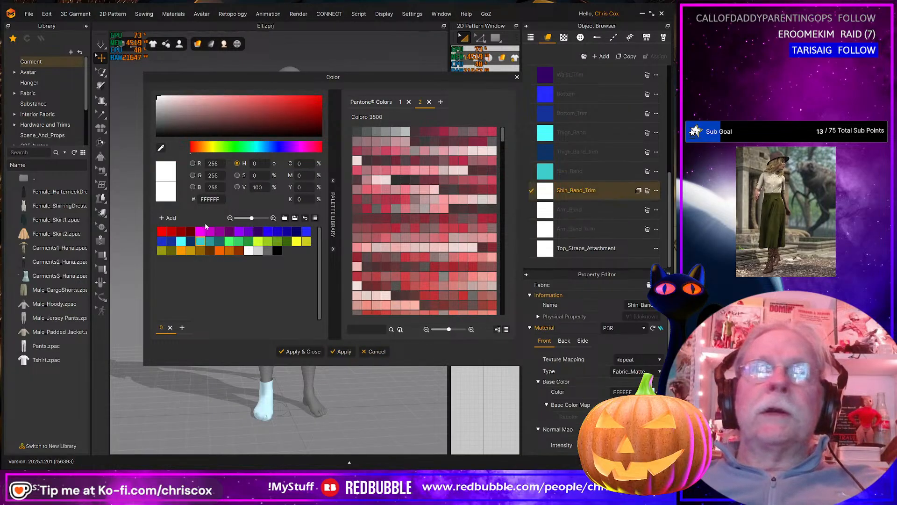
{"action": "left_click", "coordinate": [210, 241]}
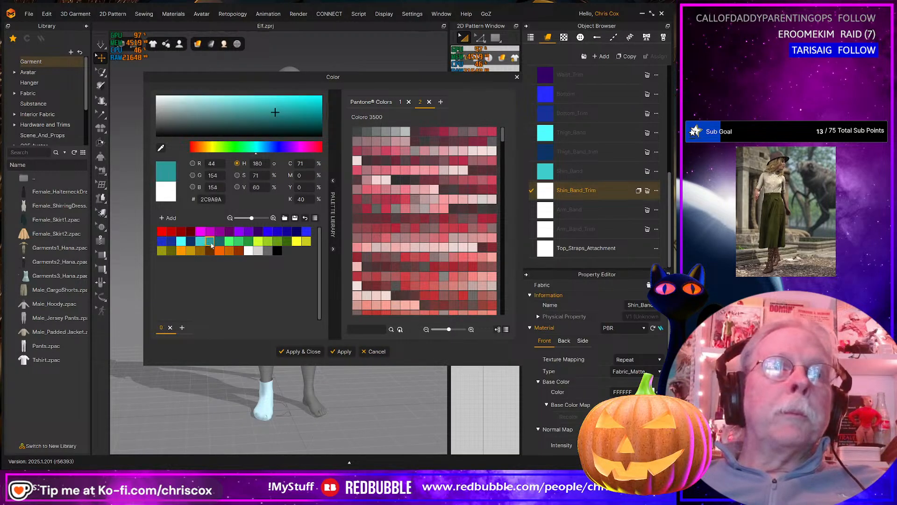
{"action": "left_click", "coordinate": [344, 352]}
Color the Arm_Band fabric Green 1 (#49FF6D) and the Arm_Band_Trim fabric Green 3
{"action": "left_click", "coordinate": [543, 211]}
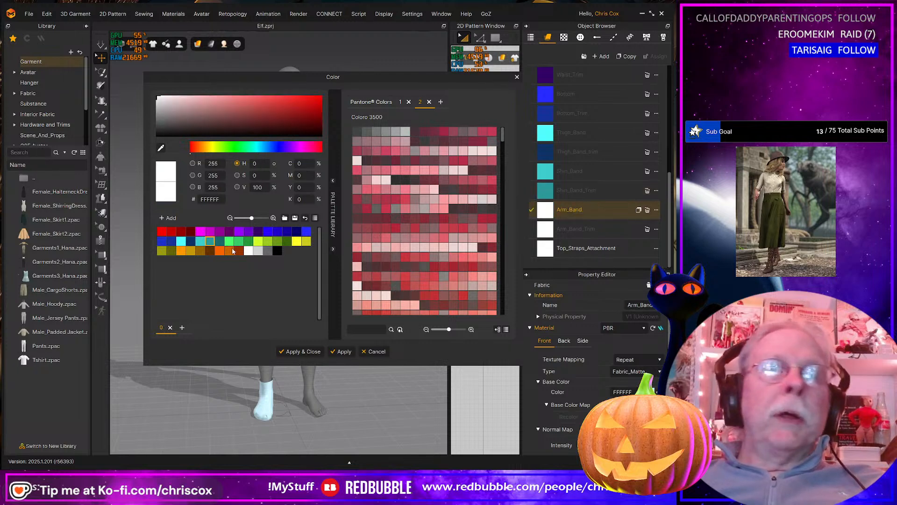
{"action": "left_click", "coordinate": [229, 242]}
{"action": "left_click", "coordinate": [344, 351]}
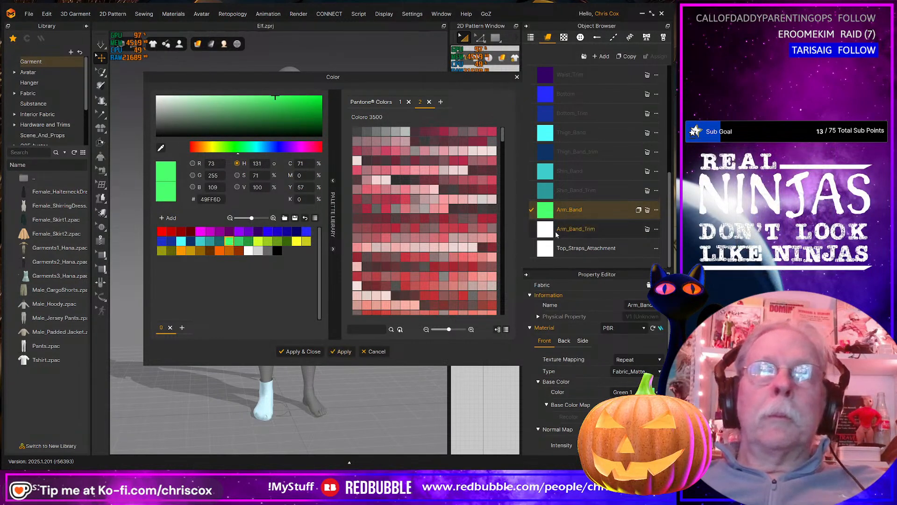
{"action": "left_click", "coordinate": [550, 231]}
{"action": "left_click", "coordinate": [250, 243]}
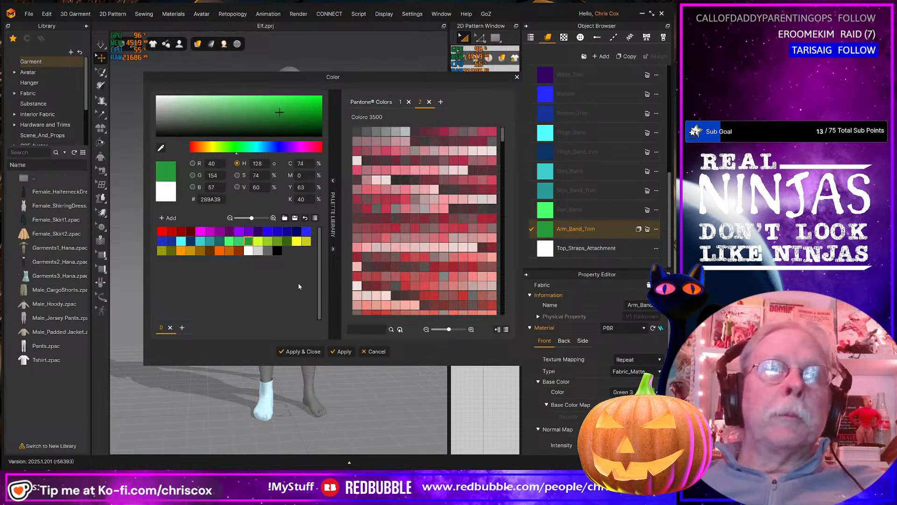
{"action": "left_click", "coordinate": [344, 352]}
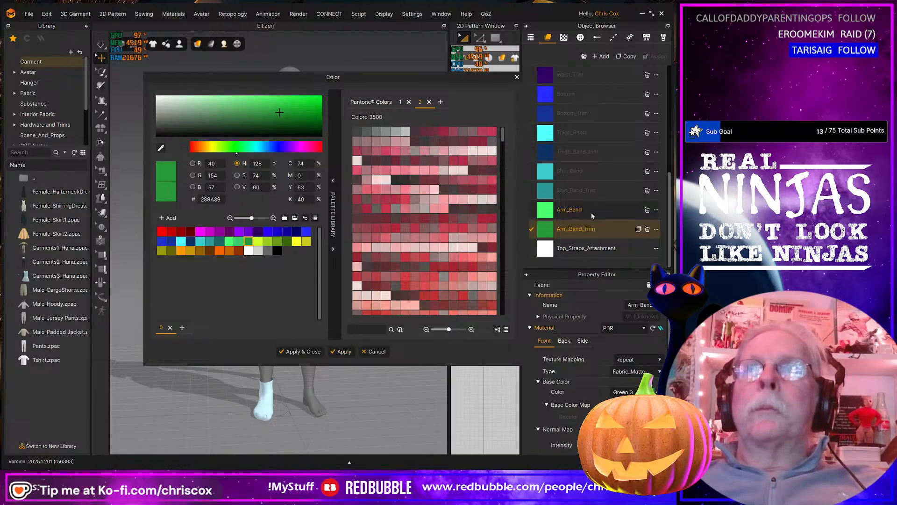
Set the Top_Straps_Attachment fabric's color to orange #F66200, apply it and close the color picker
{"action": "left_click", "coordinate": [544, 251]}
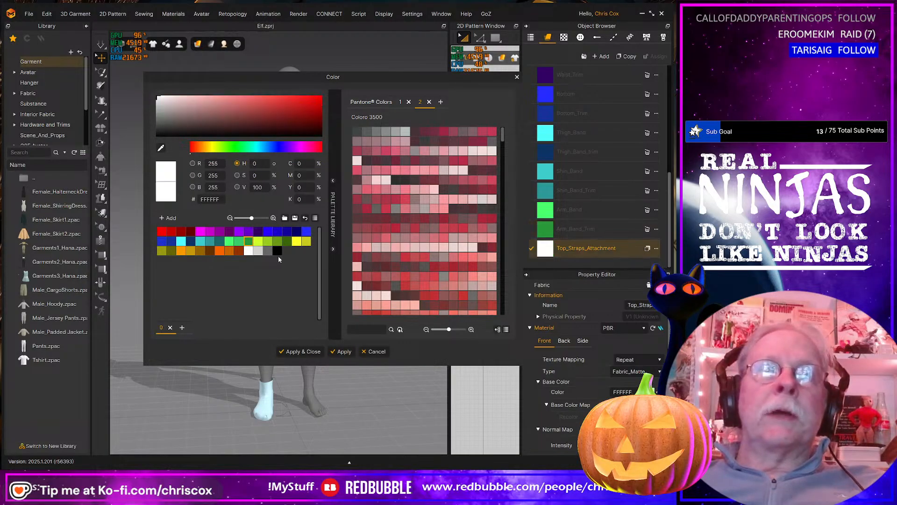
{"action": "left_click", "coordinate": [219, 251]}
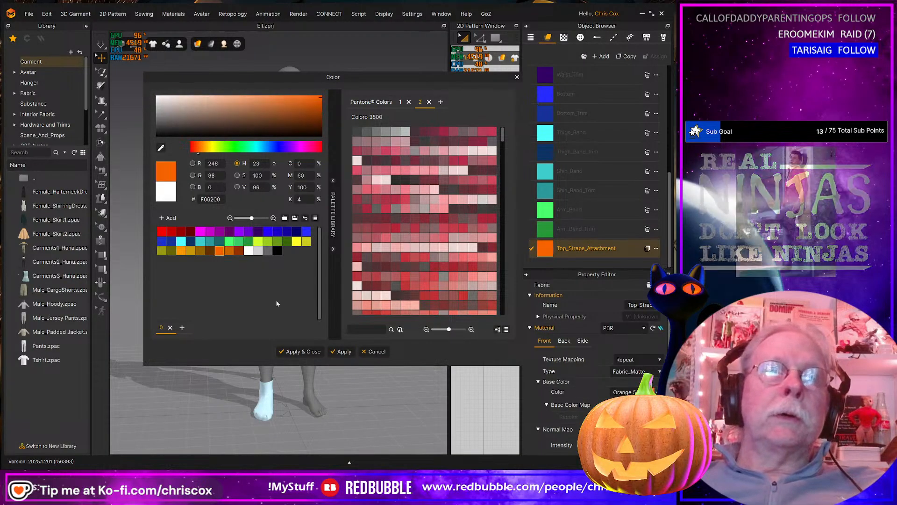
{"action": "left_click", "coordinate": [344, 351]}
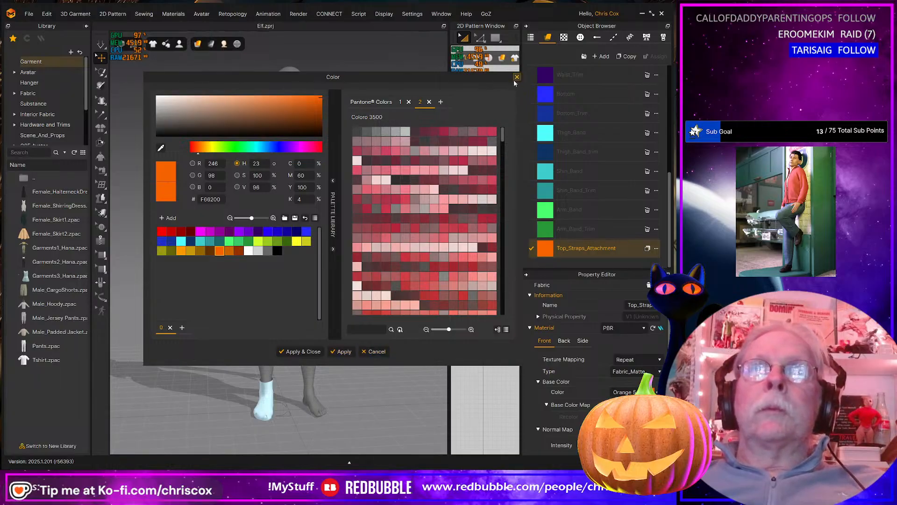
{"action": "left_click", "coordinate": [299, 352]}
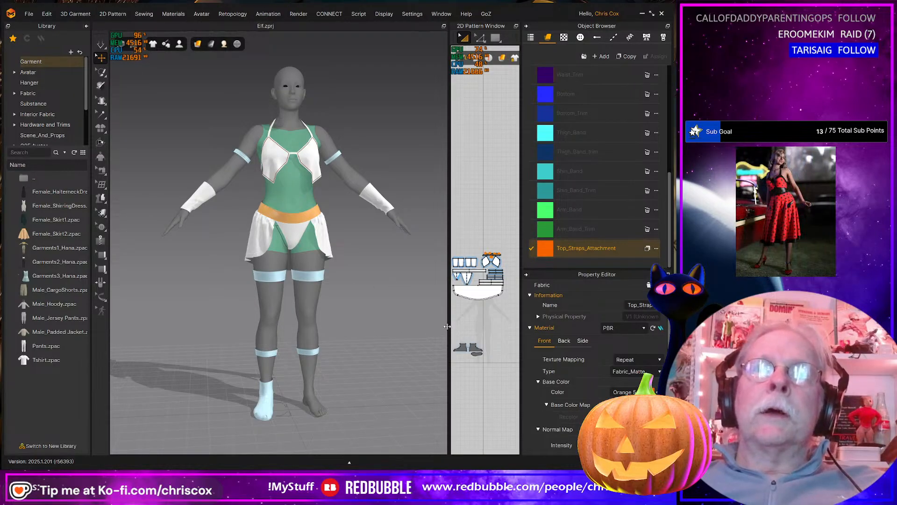
Enlarge the 2D pattern view and assign the Bracers_Trim fabric to all four bracer patterns including their edge trims
{"action": "left_click_drag", "start_coordinate": [447, 326], "coordinate": [308, 327]}
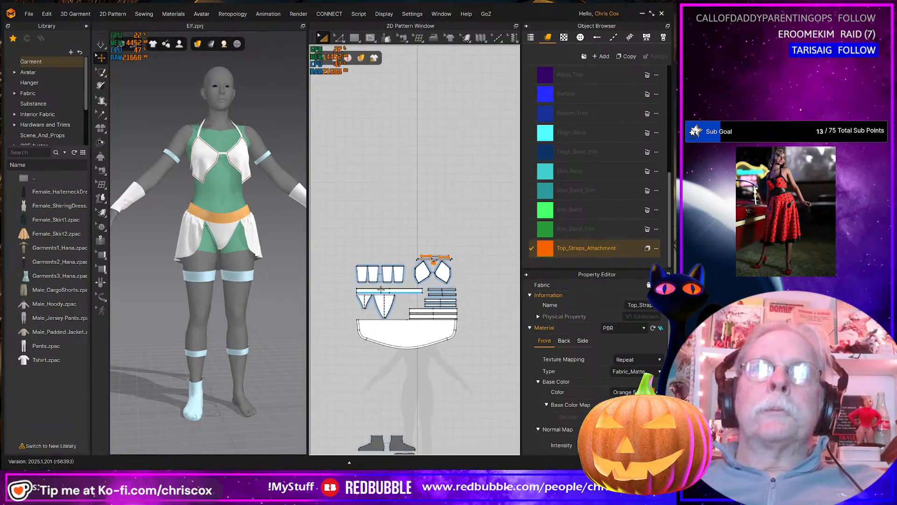
{"action": "left_click_drag", "start_coordinate": [348, 251], "coordinate": [408, 285]}
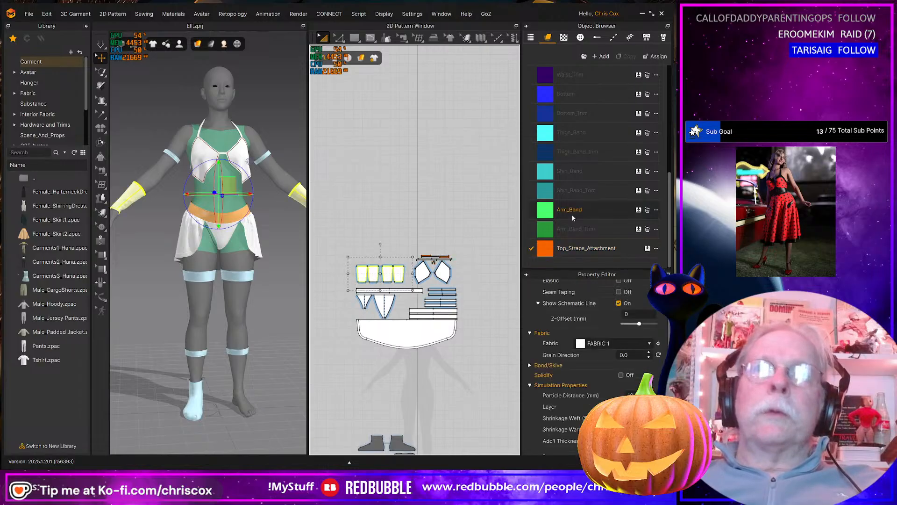
{"action": "scroll", "coordinate": [607, 189], "scroll_direction": "up", "scroll_amount": 5}
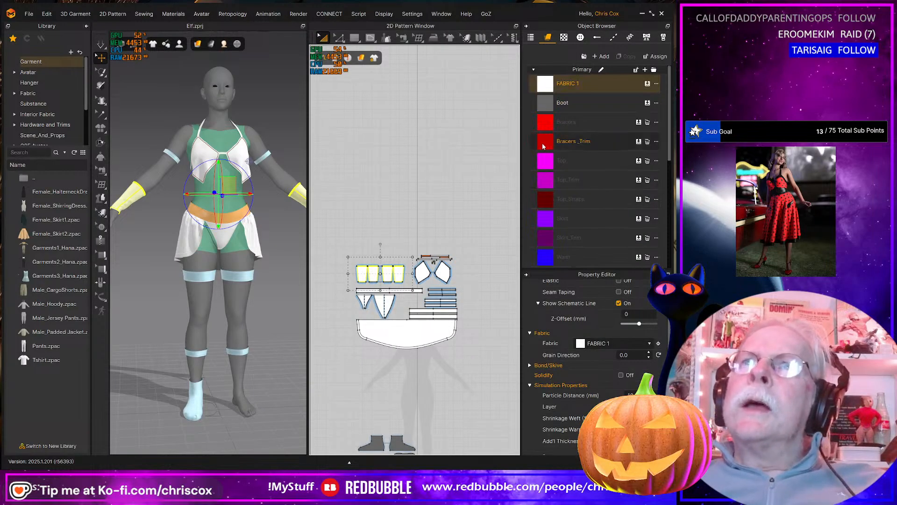
{"action": "left_click_drag", "start_coordinate": [543, 146], "coordinate": [394, 261]}
{"action": "scroll", "coordinate": [394, 261], "scroll_direction": "down", "scroll_amount": 2}
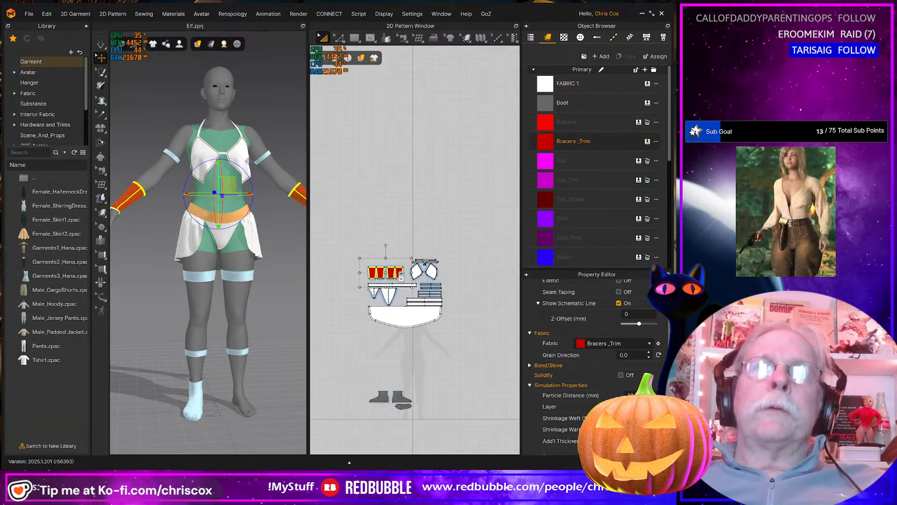
Assign the Bracers fabric to the four main bracer panels only, leaving out their trim strips
{"action": "scroll", "coordinate": [388, 269], "scroll_direction": "up", "scroll_amount": 5}
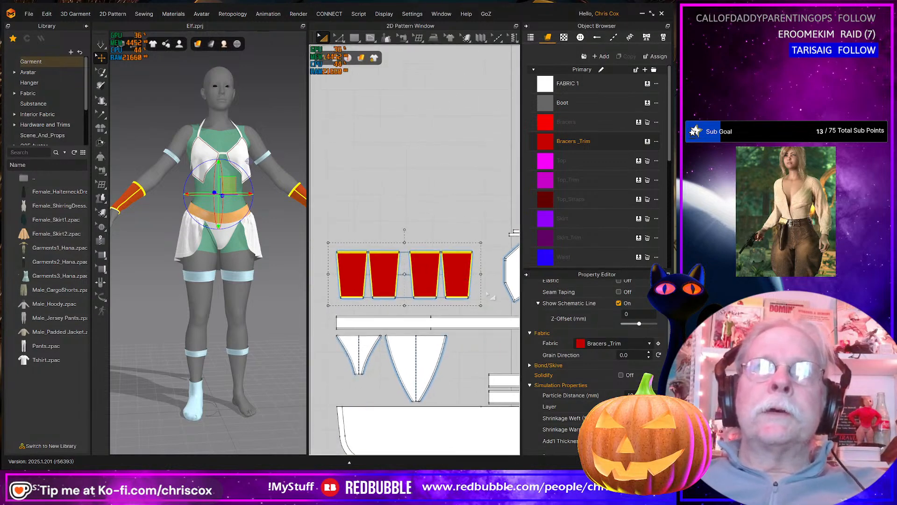
{"action": "left_click", "coordinate": [487, 294]}
{"action": "left_click", "coordinate": [457, 280]}
{"action": "left_click", "coordinate": [424, 279], "text": "shift"}
{"action": "left_click", "coordinate": [385, 279], "text": "shift"}
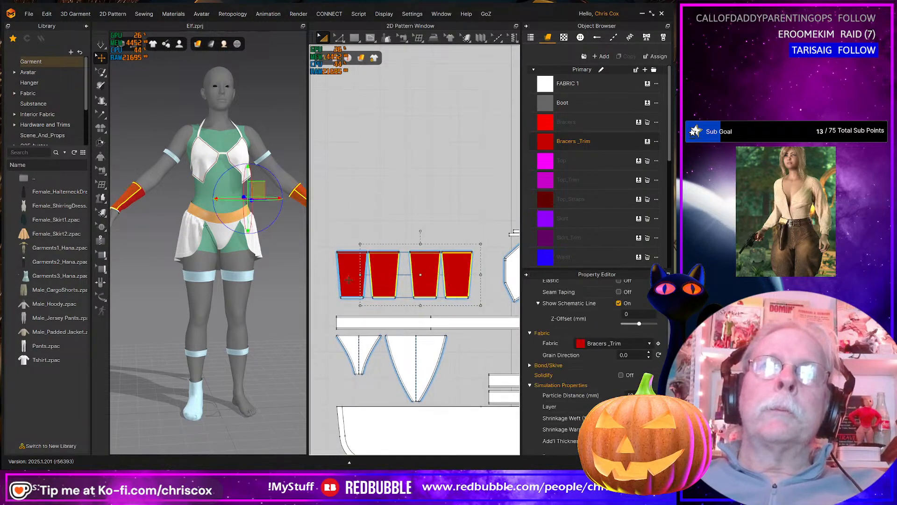
{"action": "left_click", "coordinate": [343, 285], "text": "shift"}
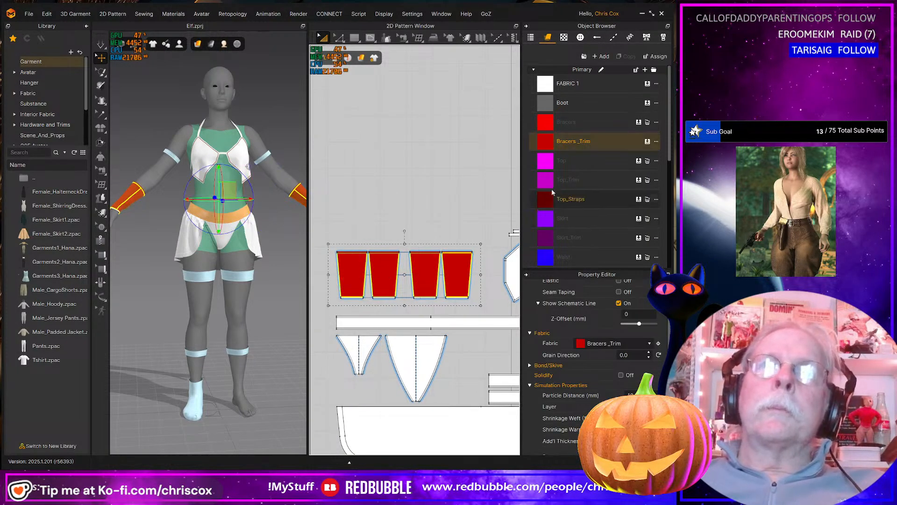
{"action": "left_click_drag", "start_coordinate": [549, 129], "coordinate": [464, 273]}
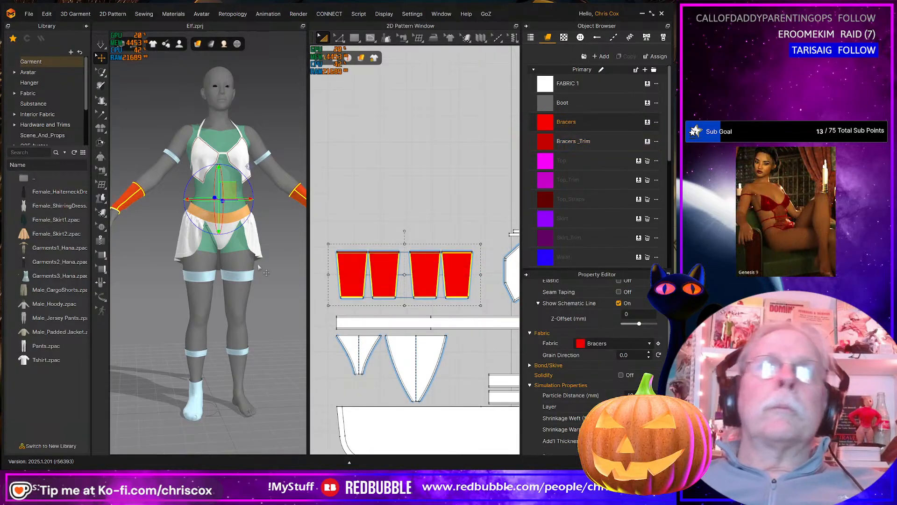
Move the strap patterns above the top's cups slightly upward in the 2D layout
{"action": "middle_click_drag", "start_coordinate": [406, 276], "coordinate": [382, 267]}
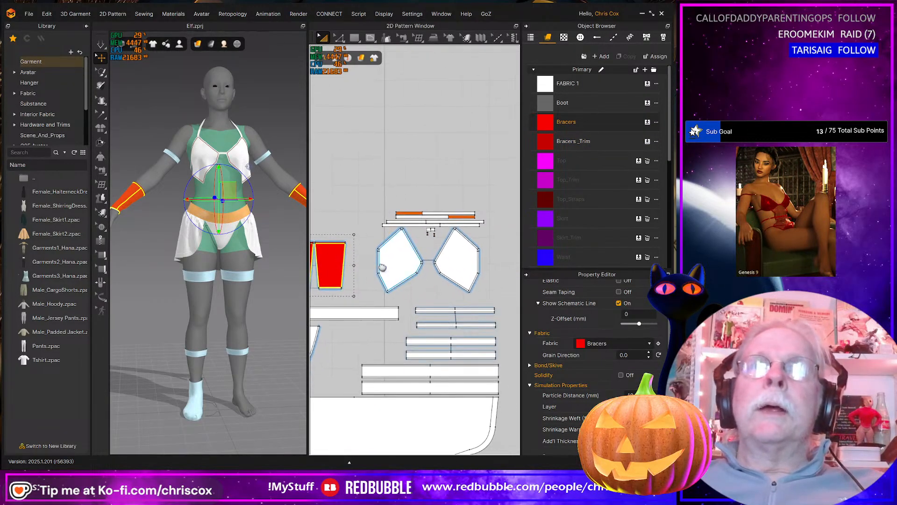
{"action": "left_click", "coordinate": [366, 206]}
{"action": "left_click_drag", "start_coordinate": [363, 198], "coordinate": [506, 239]}
{"action": "key", "text": "Up"}
{"action": "key", "text": "Up"}
{"action": "key", "text": "Up"}
{"action": "key", "text": "Up"}
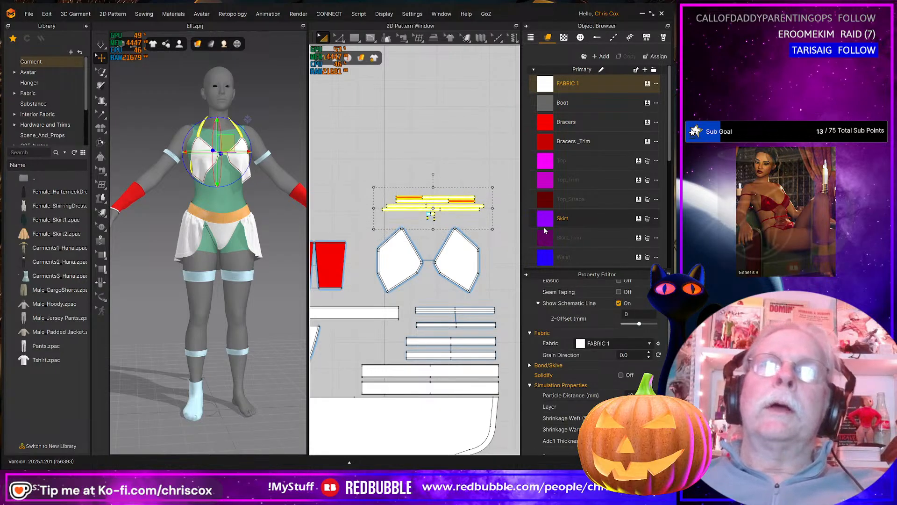
Assign the Top_Trim fabric to both cup patterns of the top together with their edge trims
{"action": "left_click_drag", "start_coordinate": [500, 299], "coordinate": [346, 223]}
{"action": "mouse_move", "coordinate": [542, 185]}
{"action": "left_mouse_down"}
{"action": "mouse_move", "coordinate": [444, 260]}
{"action": "mouse_move", "coordinate": [457, 262]}
{"action": "mouse_move", "coordinate": [534, 188]}
{"action": "left_mouse_up"}
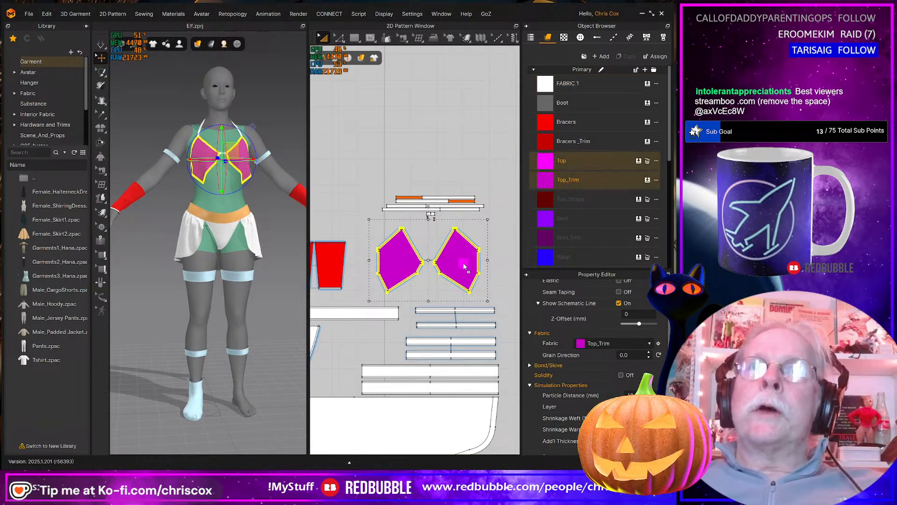
{"action": "left_click_drag", "start_coordinate": [465, 266], "coordinate": [464, 264]}
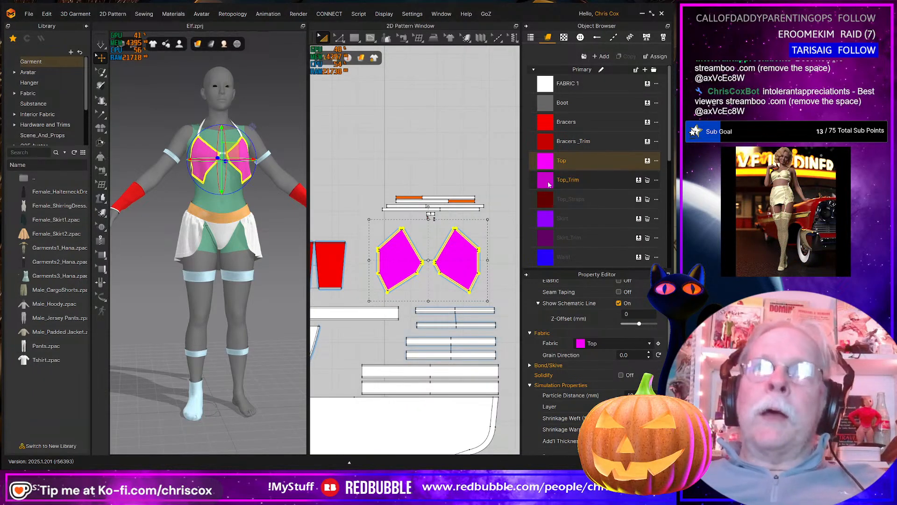
{"action": "left_click_drag", "start_coordinate": [546, 183], "coordinate": [448, 268]}
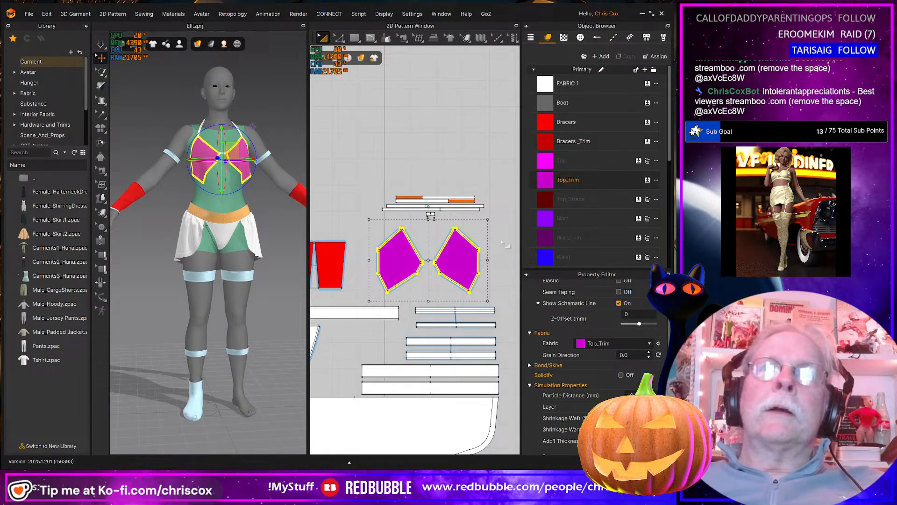
Assign the Top fabric to the two inner cup panels only, then clear the selection
{"action": "left_click", "coordinate": [449, 268]}
{"action": "left_click", "coordinate": [396, 264], "text": "shift"}
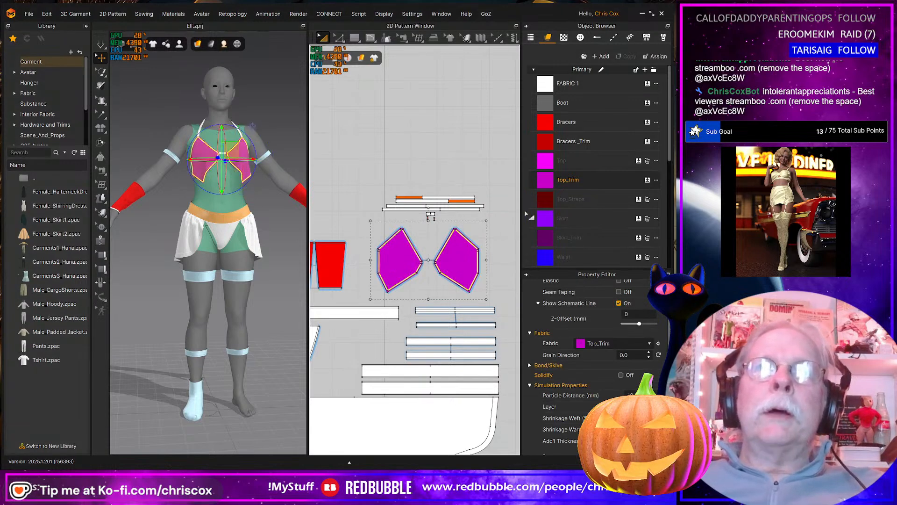
{"action": "left_click", "coordinate": [512, 290]}
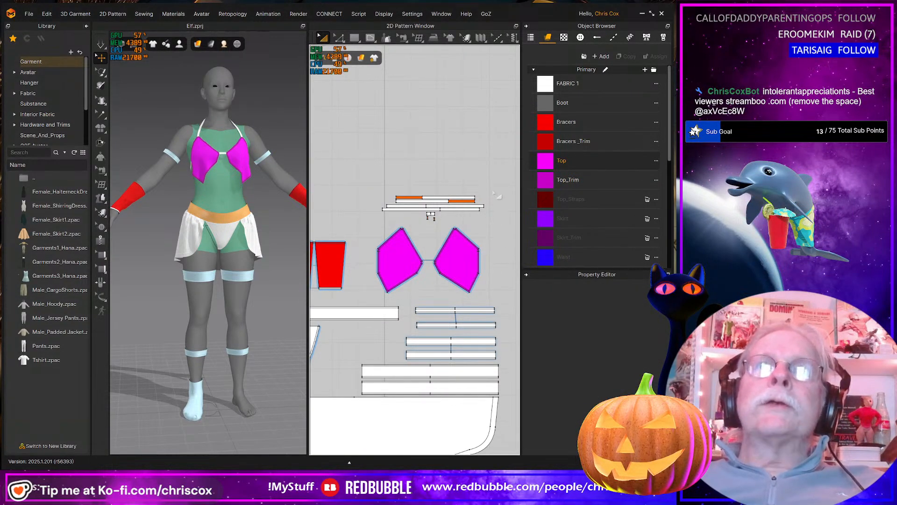
Assign the Top_Straps fabric to the group of strap patterns above the cups
{"action": "left_click_drag", "start_coordinate": [495, 178], "coordinate": [379, 218]}
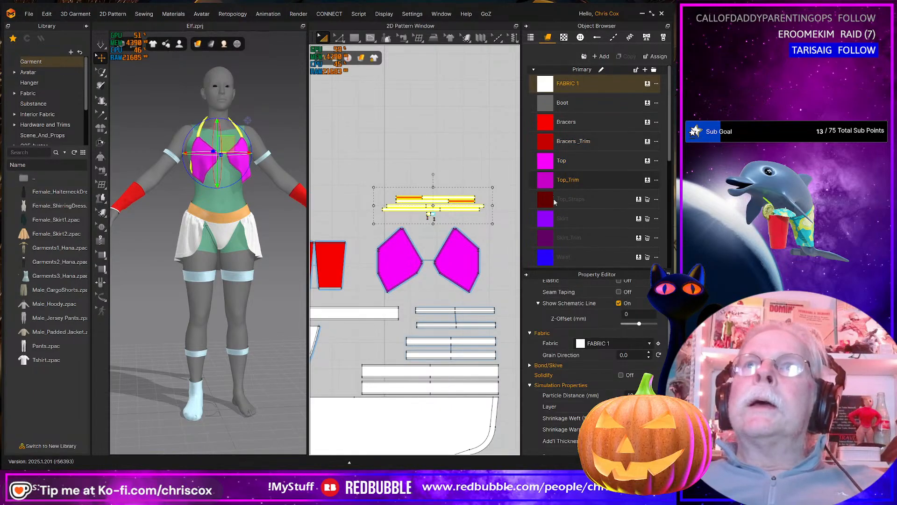
{"action": "left_click_drag", "start_coordinate": [554, 200], "coordinate": [479, 211]}
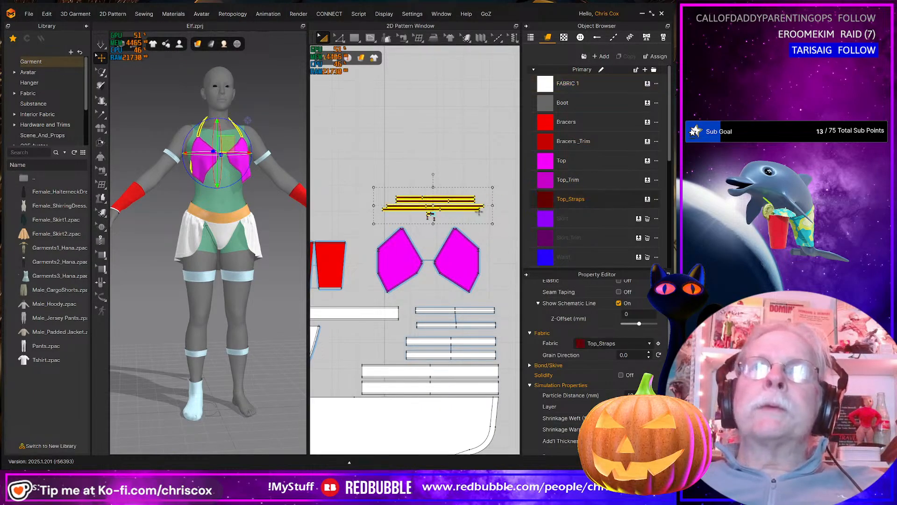
Move the two small orange strap attachment pieces close together, centered beneath the short strap pattern, and select both
{"action": "scroll", "coordinate": [479, 215], "scroll_direction": "up", "scroll_amount": 5}
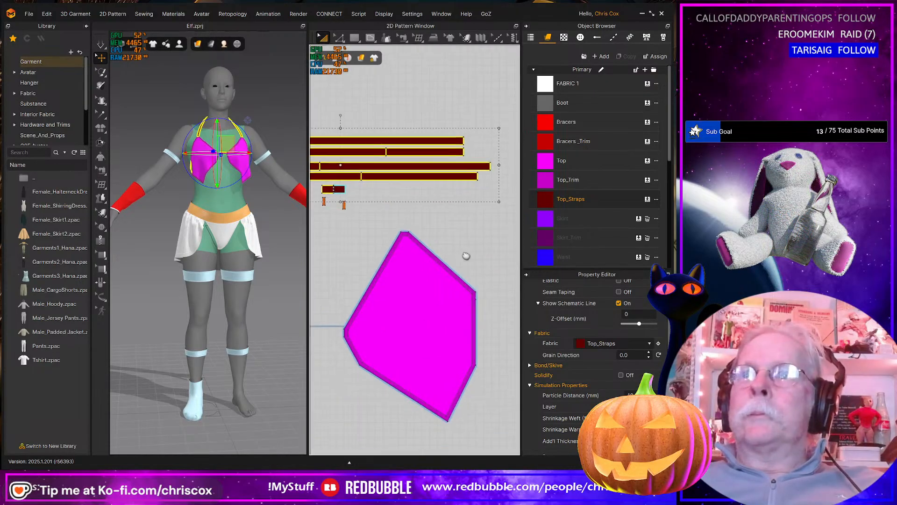
{"action": "middle_click_drag", "start_coordinate": [466, 255], "coordinate": [478, 275]}
{"action": "scroll", "coordinate": [402, 237], "scroll_direction": "up", "scroll_amount": 3}
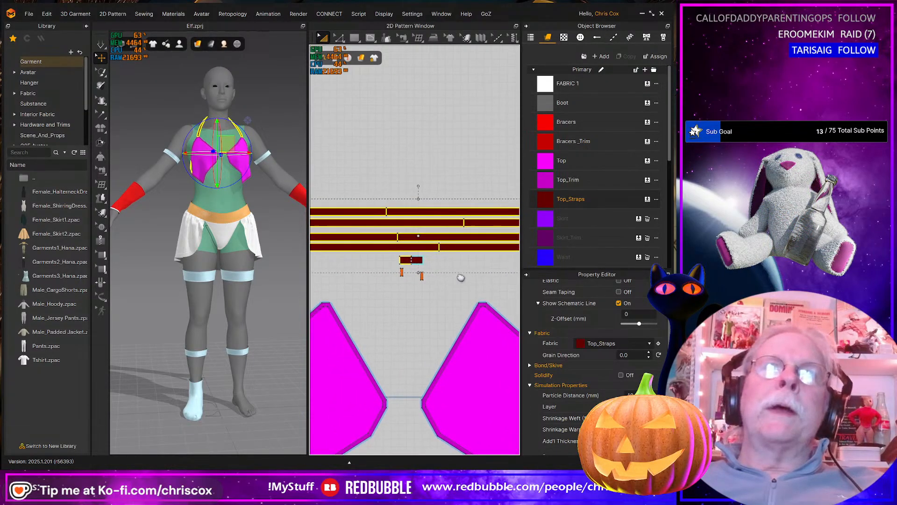
{"action": "left_click", "coordinate": [411, 275]}
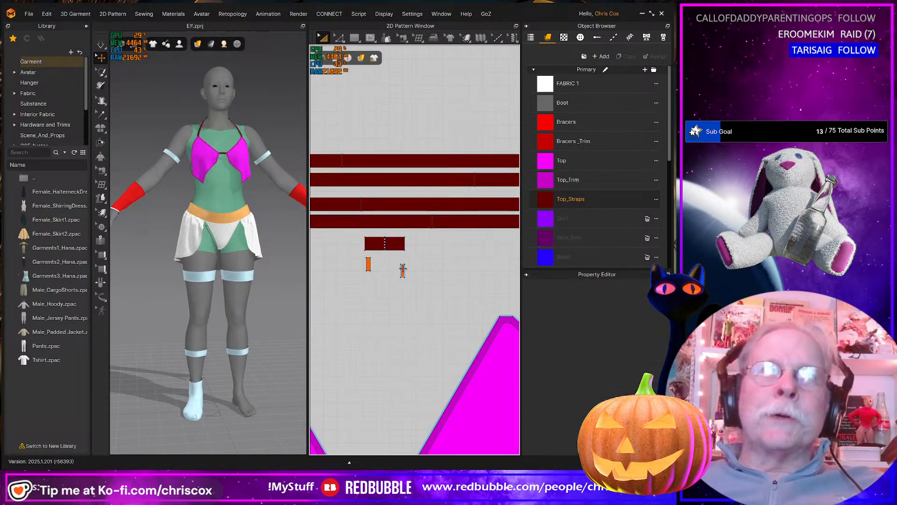
{"action": "left_click_drag", "start_coordinate": [402, 270], "coordinate": [392, 265]}
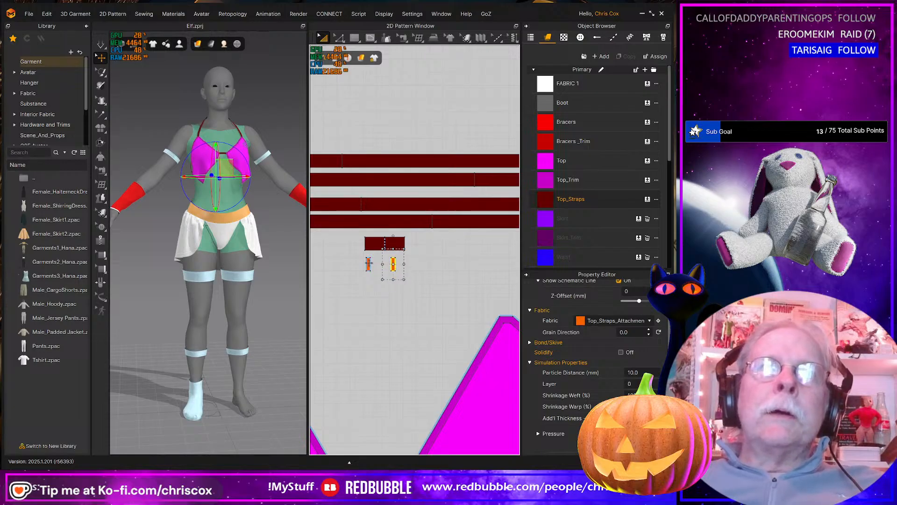
{"action": "left_click", "coordinate": [368, 264]}
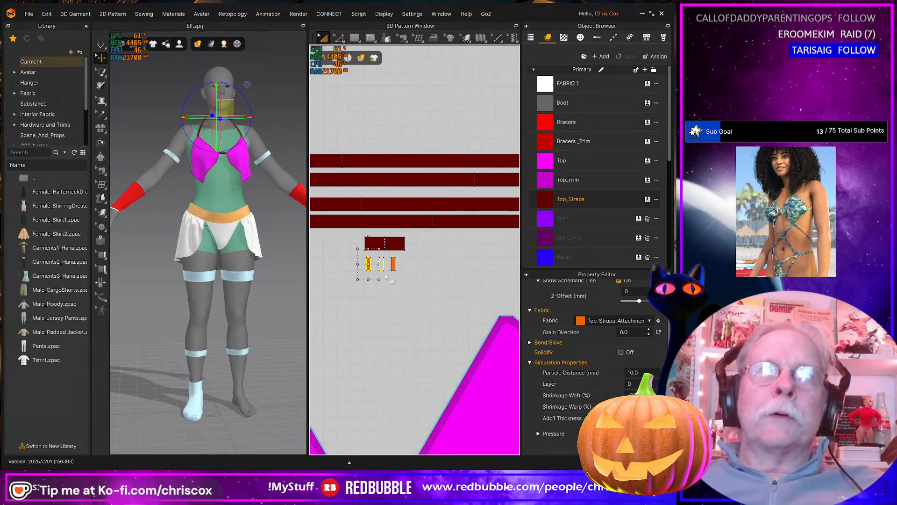
{"action": "scroll", "coordinate": [390, 280], "scroll_direction": "down", "scroll_amount": 3}
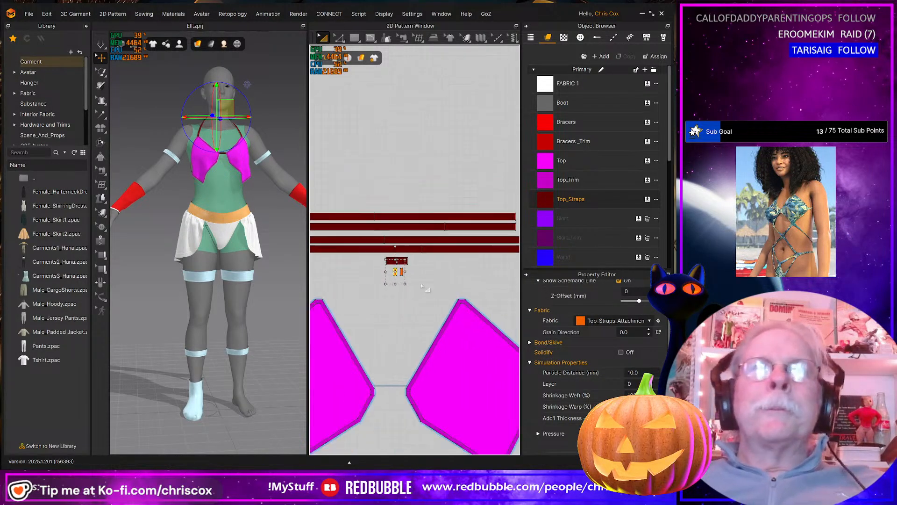
{"action": "left_click_drag", "start_coordinate": [436, 294], "coordinate": [390, 264]}
{"action": "scroll", "coordinate": [612, 169], "scroll_direction": "down", "scroll_amount": 5}
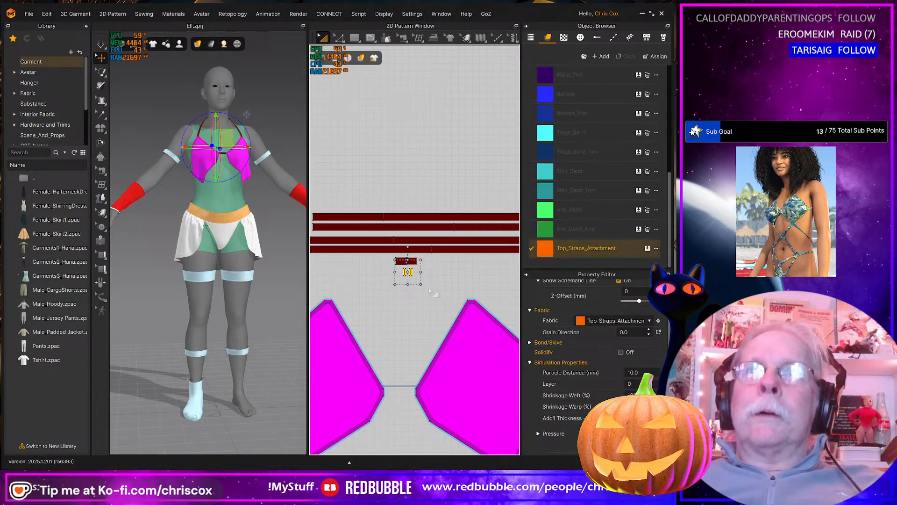
Nudge the whole group of strap patterns and attachments down toward the top's cups and slightly left to center it
{"action": "scroll", "coordinate": [430, 290], "scroll_direction": "down", "scroll_amount": 4}
{"action": "left_click_drag", "start_coordinate": [484, 289], "coordinate": [360, 255]}
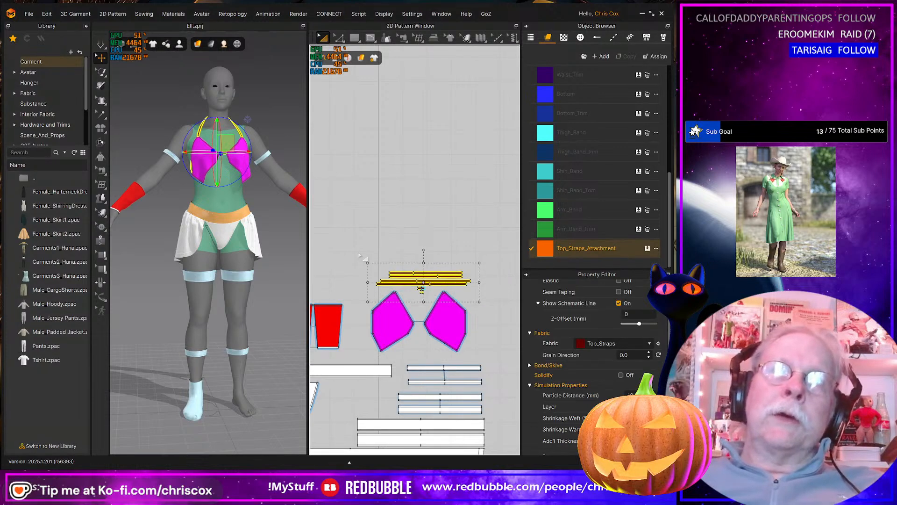
{"action": "key", "text": "Down"}
{"action": "key", "text": "Down"}
{"action": "key", "text": "Down"}
{"action": "key", "text": "Down"}
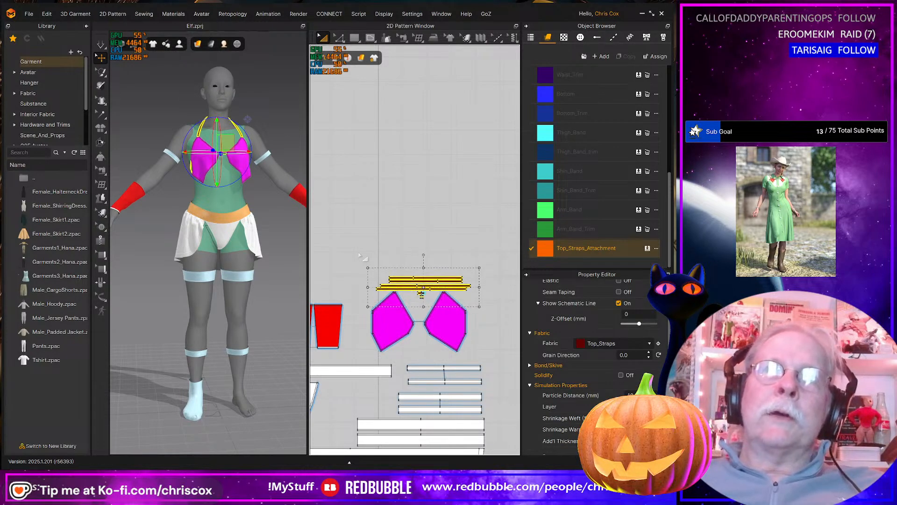
{"action": "key", "text": "Left"}
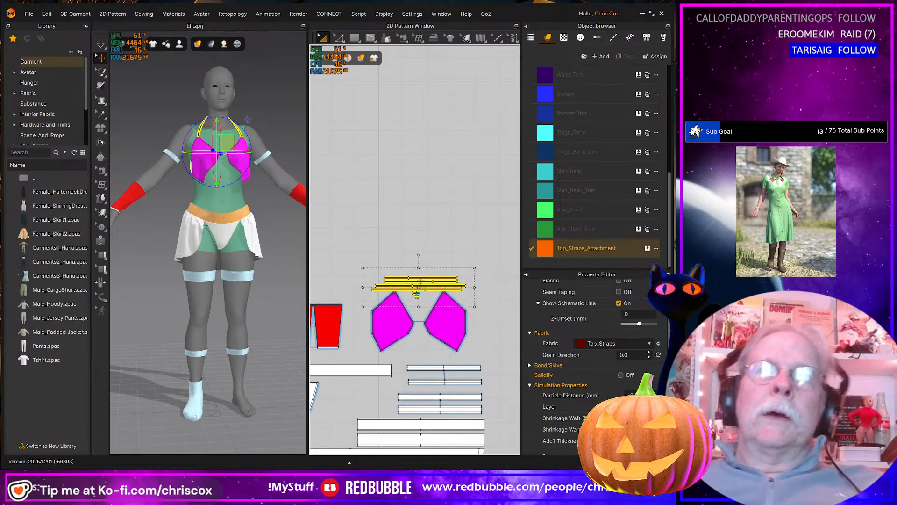
Assign the Waist_Trim fabric to the entire waistband pattern, including its edge trims
{"action": "middle_click_drag", "start_coordinate": [440, 283], "coordinate": [540, 151]}
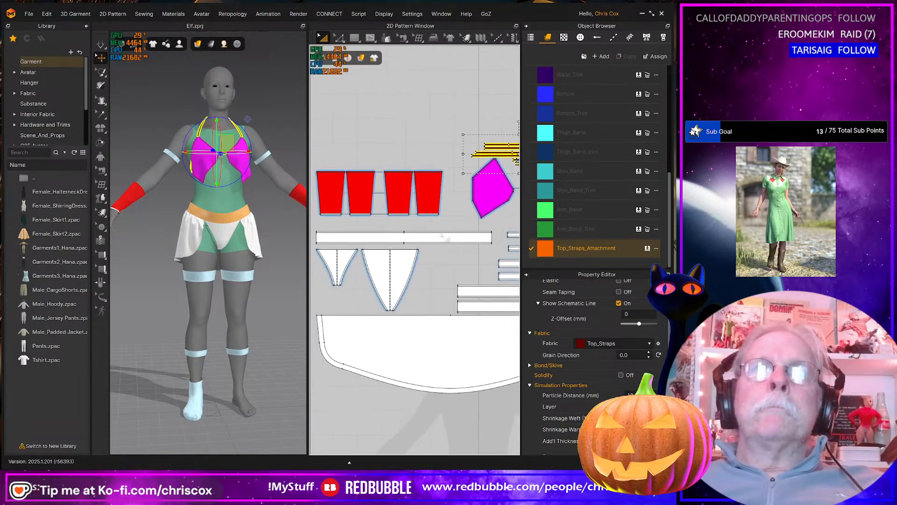
{"action": "left_click", "coordinate": [316, 229]}
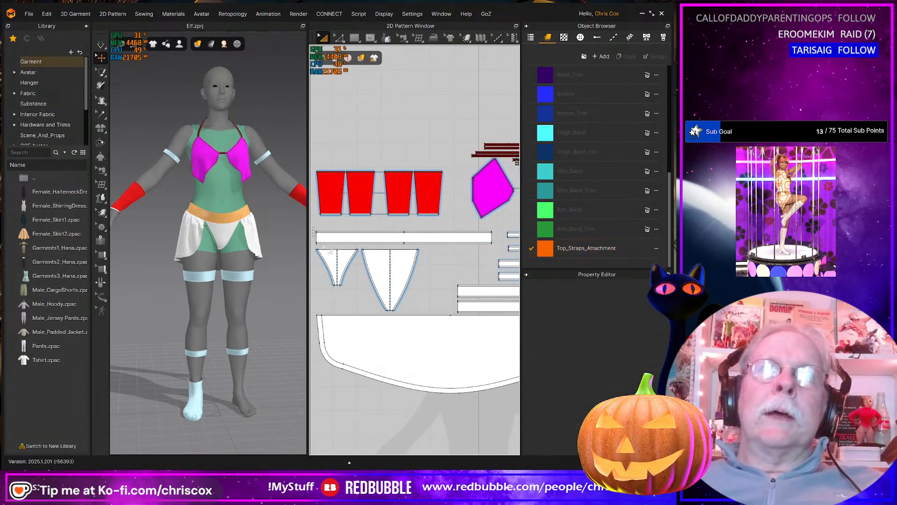
{"action": "left_click_drag", "start_coordinate": [473, 249], "coordinate": [475, 250]}
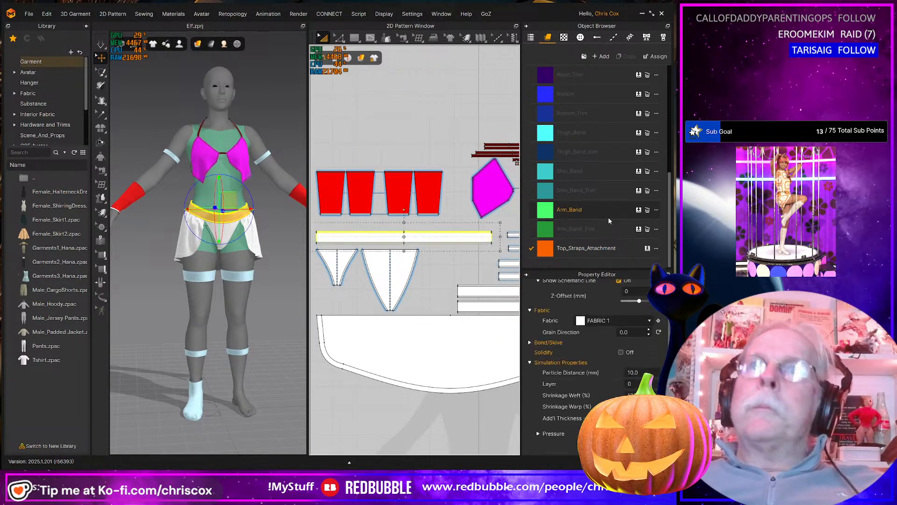
{"action": "scroll", "coordinate": [609, 220], "scroll_direction": "up", "scroll_amount": 3}
{"action": "scroll", "coordinate": [602, 212], "scroll_direction": "down", "scroll_amount": 1}
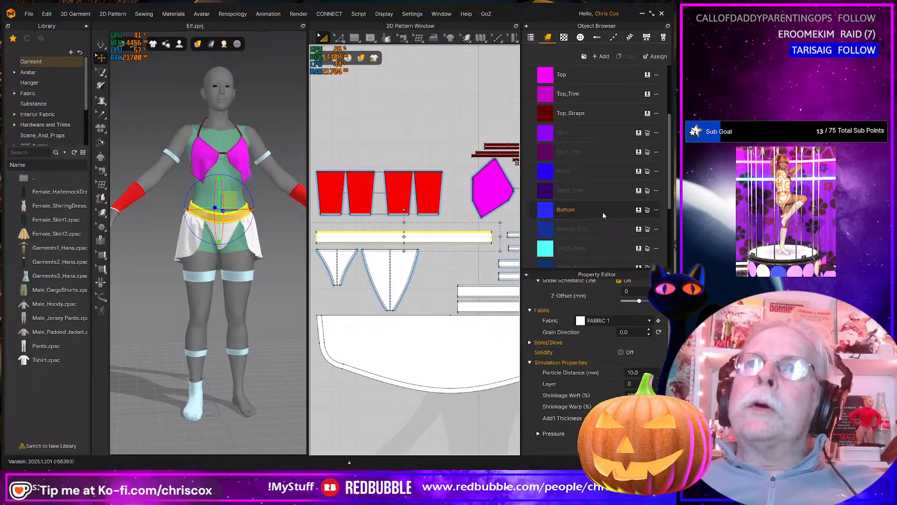
{"action": "left_click_drag", "start_coordinate": [549, 191], "coordinate": [469, 237]}
{"action": "scroll", "coordinate": [462, 236], "scroll_direction": "down", "scroll_amount": 3}
{"action": "scroll", "coordinate": [457, 233], "scroll_direction": "up", "scroll_amount": 7}
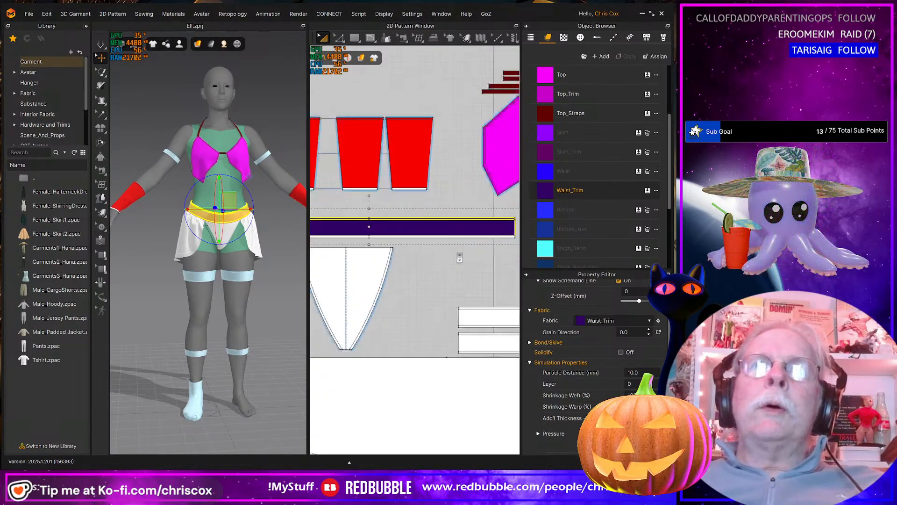
Assign the Waist fabric to the waistband's middle panel only, leaving Waist_Trim on its edges
{"action": "left_click", "coordinate": [455, 226]}
{"action": "left_click_drag", "start_coordinate": [548, 192], "coordinate": [503, 228]}
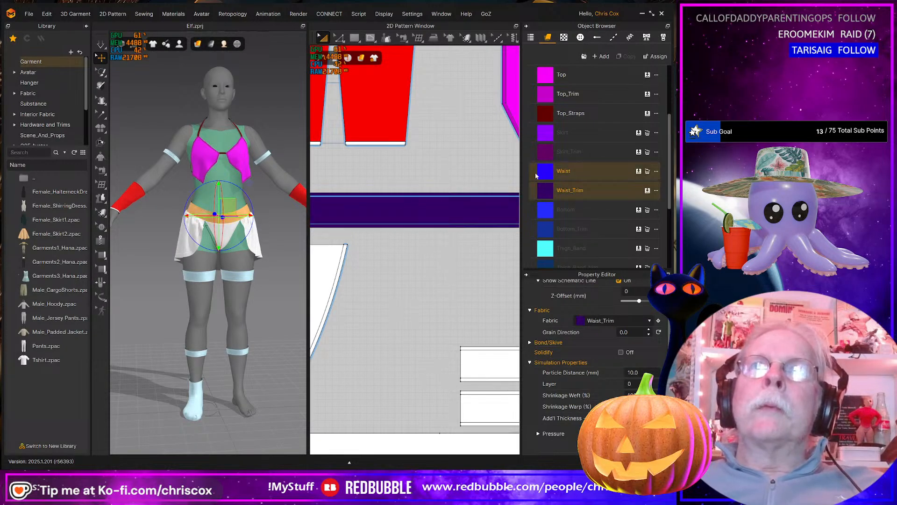
{"action": "left_click_drag", "start_coordinate": [542, 166], "coordinate": [467, 206]}
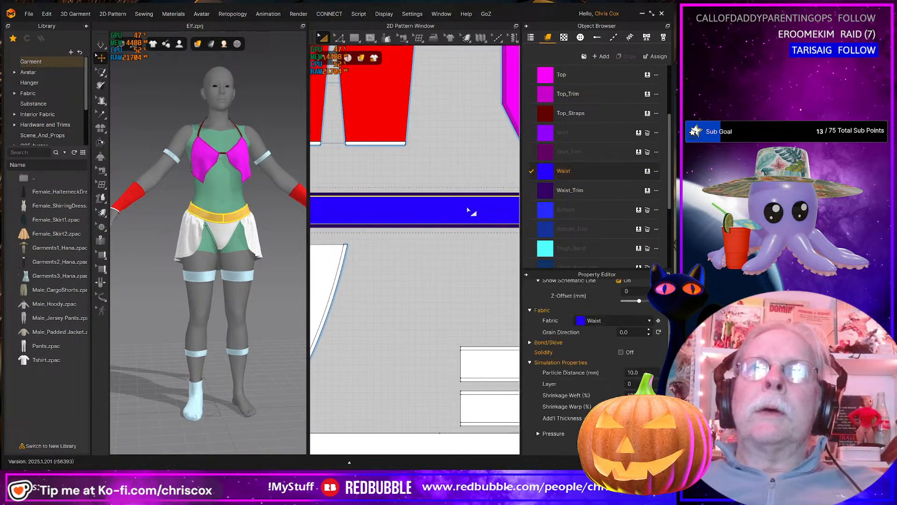
Assign the Bottom_Trim fabric to the front and back bottom patterns together with their edge trims
{"action": "scroll", "coordinate": [325, 229], "scroll_direction": "down", "scroll_amount": 5}
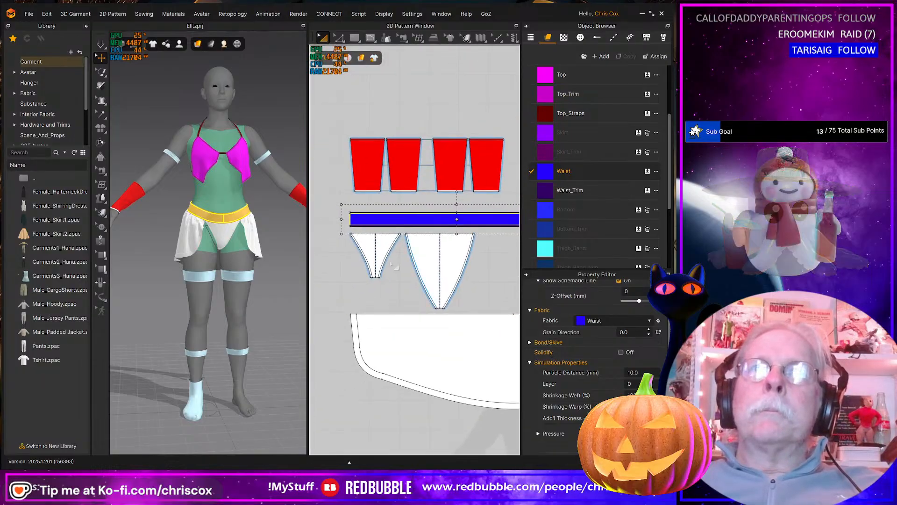
{"action": "left_click_drag", "start_coordinate": [326, 229], "coordinate": [488, 318]}
{"action": "left_click_drag", "start_coordinate": [545, 229], "coordinate": [455, 259]}
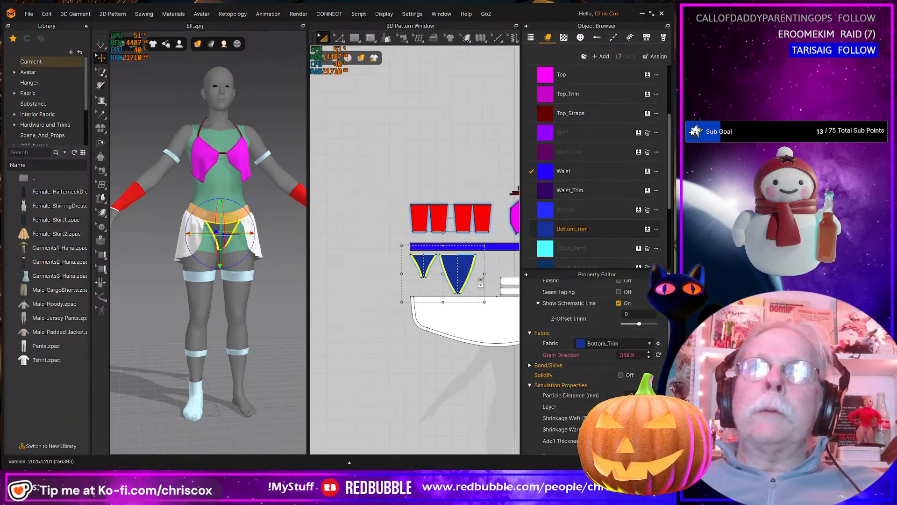
Assign the Bottom fabric to the inner panels of both bottom patterns only, then clear the selection
{"action": "scroll", "coordinate": [480, 282], "scroll_direction": "down", "scroll_amount": 5}
{"action": "scroll", "coordinate": [480, 282], "scroll_direction": "up", "scroll_amount": 3}
{"action": "left_click", "coordinate": [443, 248]}
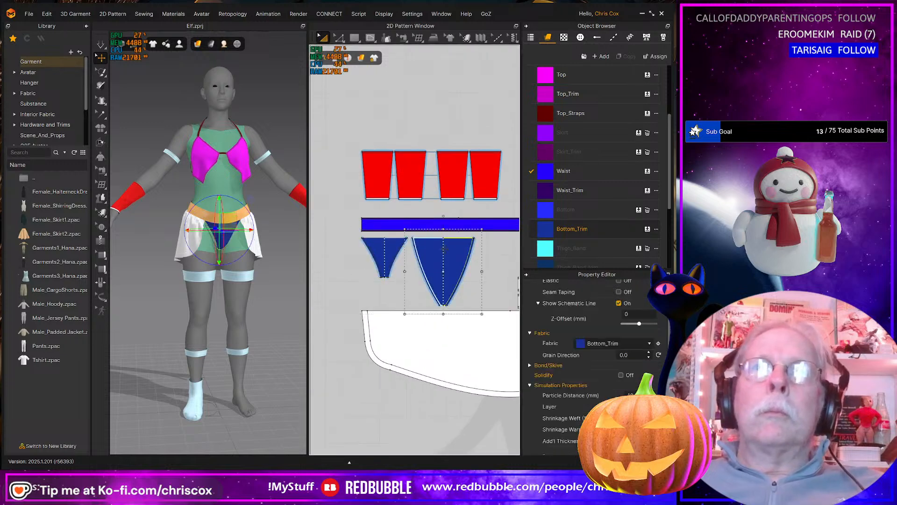
{"action": "left_click", "coordinate": [393, 249], "text": "shift"}
{"action": "left_click_drag", "start_coordinate": [554, 212], "coordinate": [461, 257]}
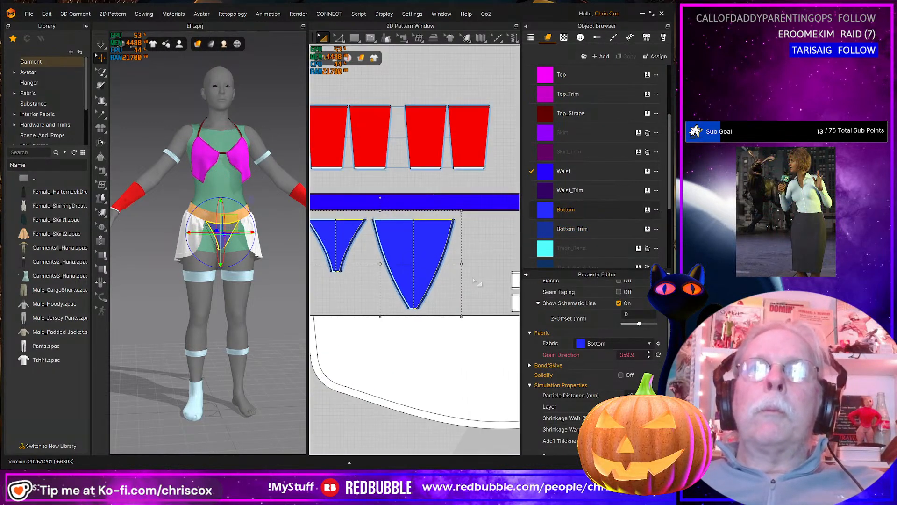
{"action": "left_click", "coordinate": [489, 284]}
Assign the Skirt fabric to the main skirt panel and the Skirt_Trim fabric to its curved hem trim
{"action": "scroll", "coordinate": [468, 261], "scroll_direction": "up", "scroll_amount": 2}
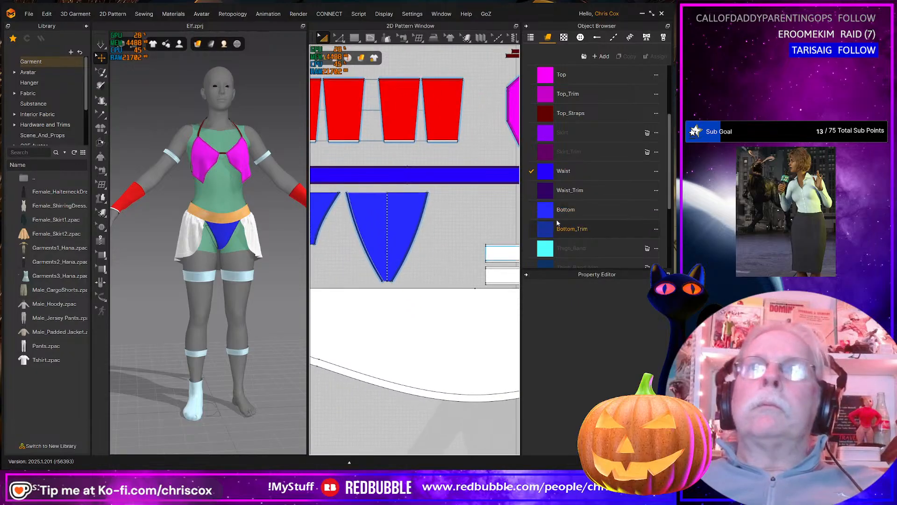
{"action": "left_click_drag", "start_coordinate": [546, 135], "coordinate": [467, 327]}
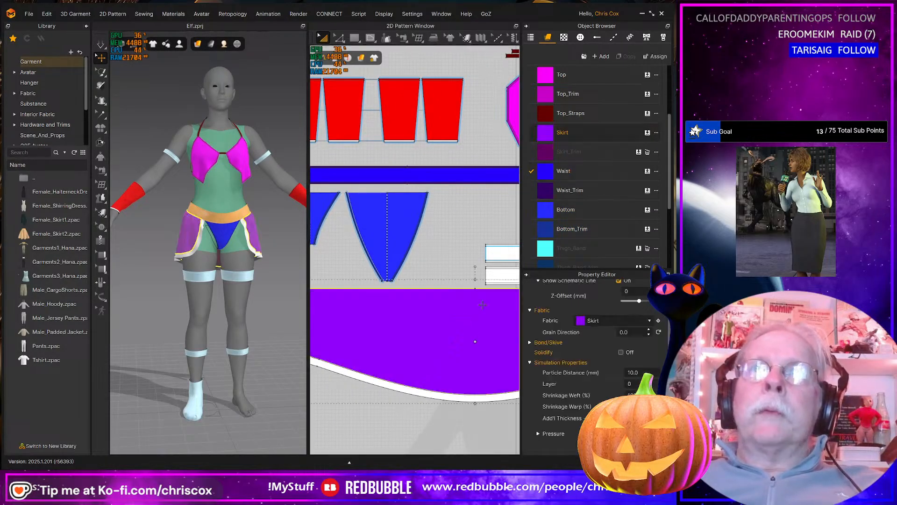
{"action": "left_click_drag", "start_coordinate": [541, 153], "coordinate": [443, 397]}
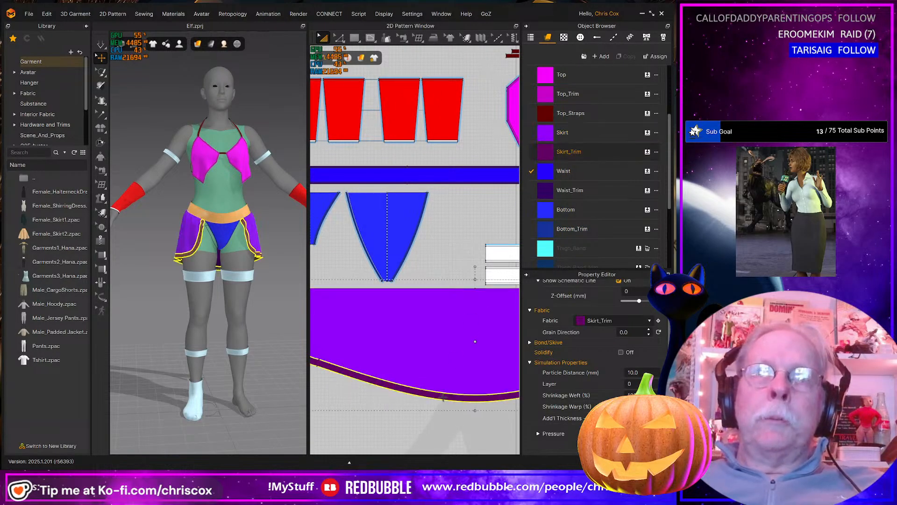
Assign Thigh_Band_trim to both thigh band patterns, replace it with Thigh_Band on their inner panels, and clear the selection
{"action": "middle_click_drag", "start_coordinate": [448, 383], "coordinate": [375, 400]}
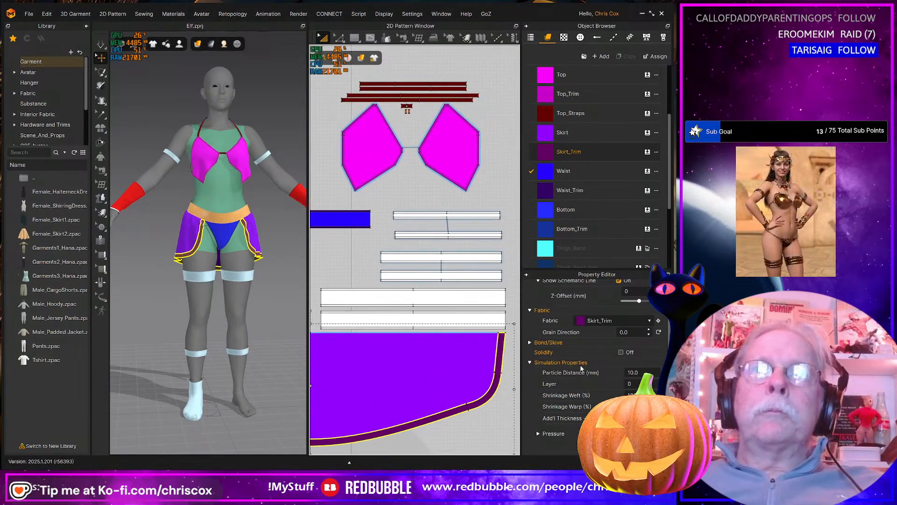
{"action": "left_click_drag", "start_coordinate": [512, 339], "coordinate": [316, 285]}
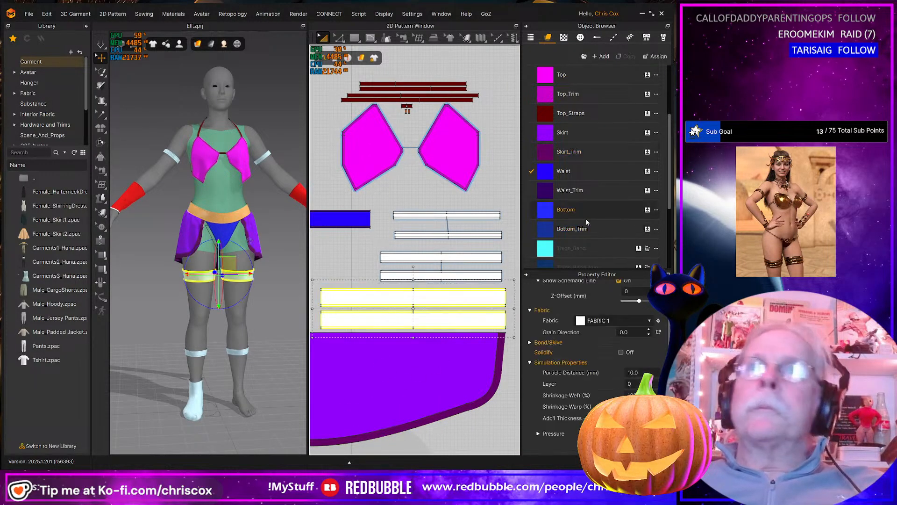
{"action": "scroll", "coordinate": [585, 218], "scroll_direction": "down", "scroll_amount": 5}
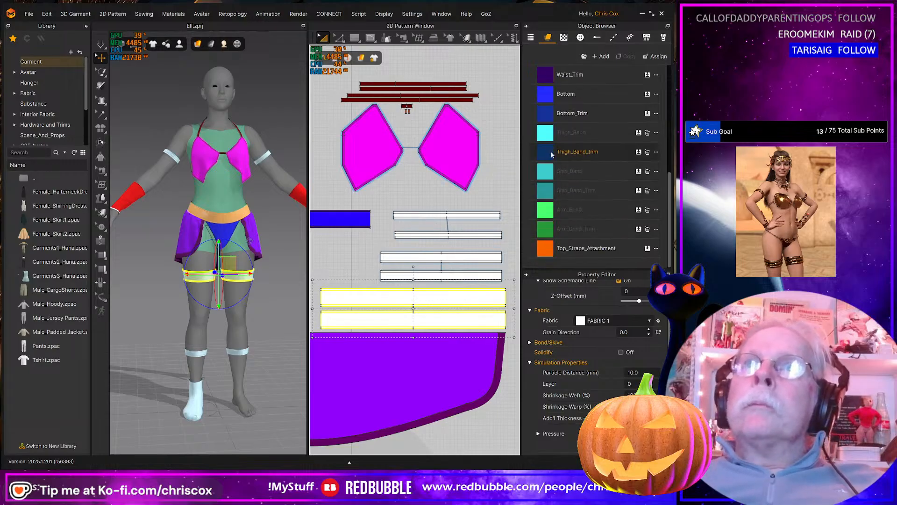
{"action": "left_click", "coordinate": [550, 153]}
{"action": "left_click_drag", "start_coordinate": [458, 300], "coordinate": [457, 301]}
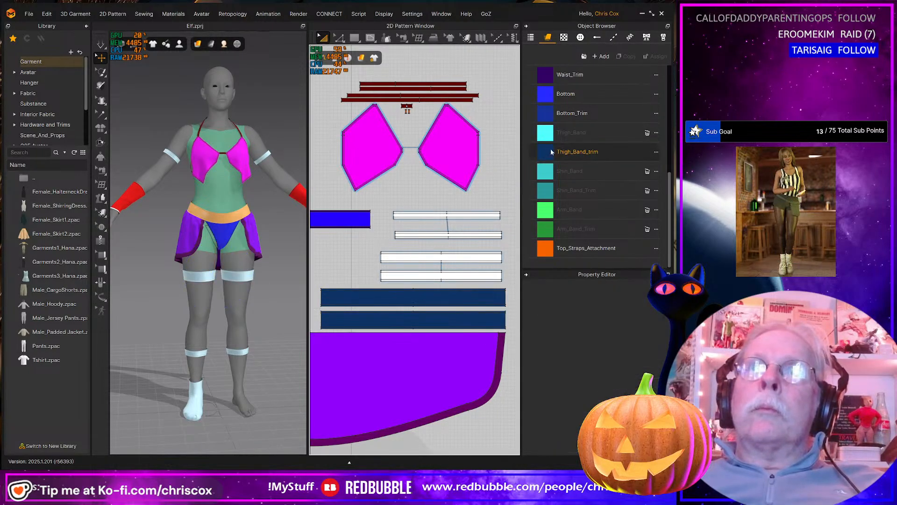
{"action": "left_click_drag", "start_coordinate": [545, 133], "coordinate": [478, 320]}
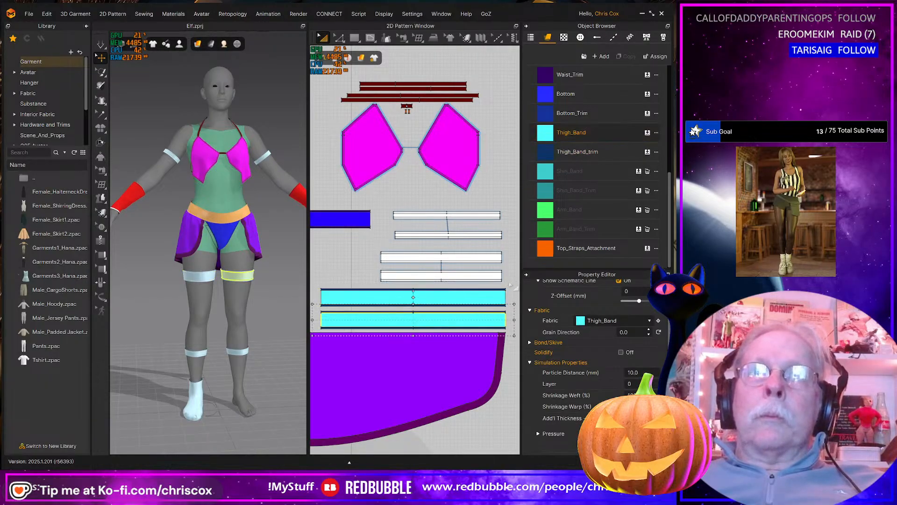
{"action": "left_click", "coordinate": [510, 285]}
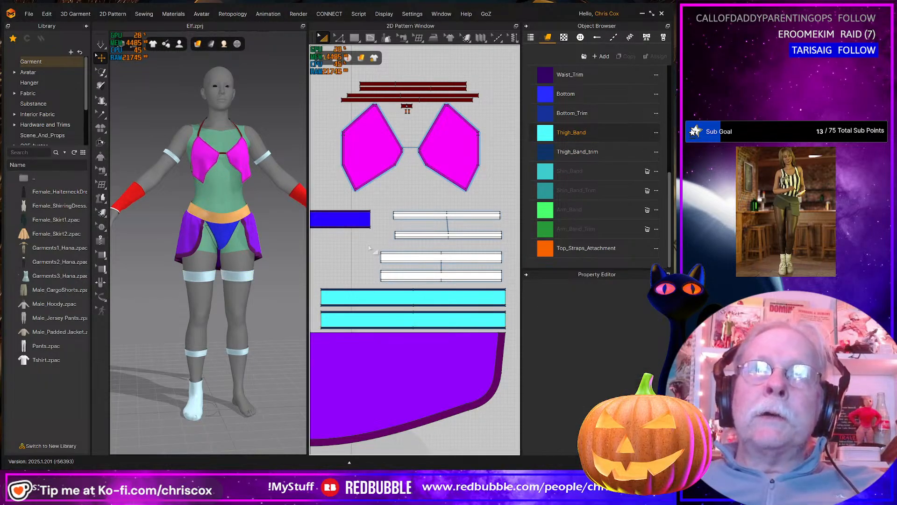
Assign the Shin_Band_Trim fabric to both shin band patterns together with their edge trims
{"action": "left_click_drag", "start_coordinate": [371, 245], "coordinate": [506, 257]}
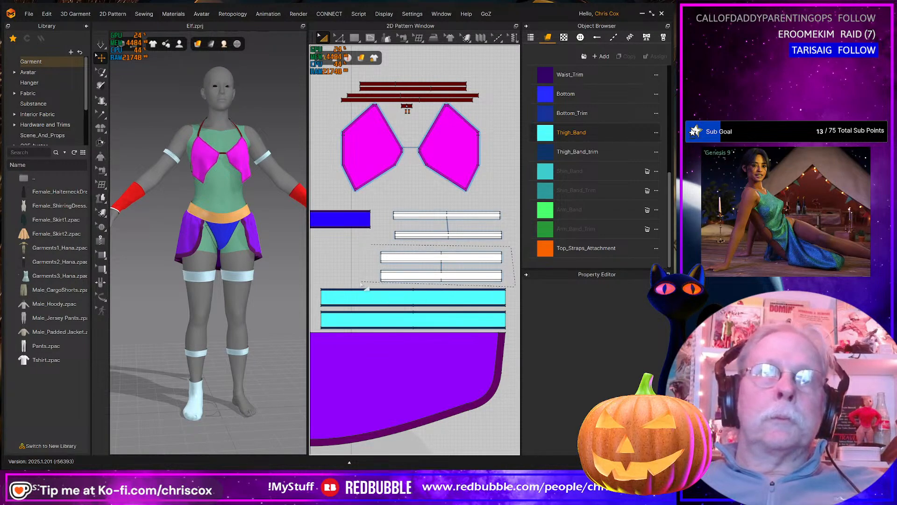
{"action": "left_click_drag", "start_coordinate": [368, 289], "coordinate": [368, 288]}
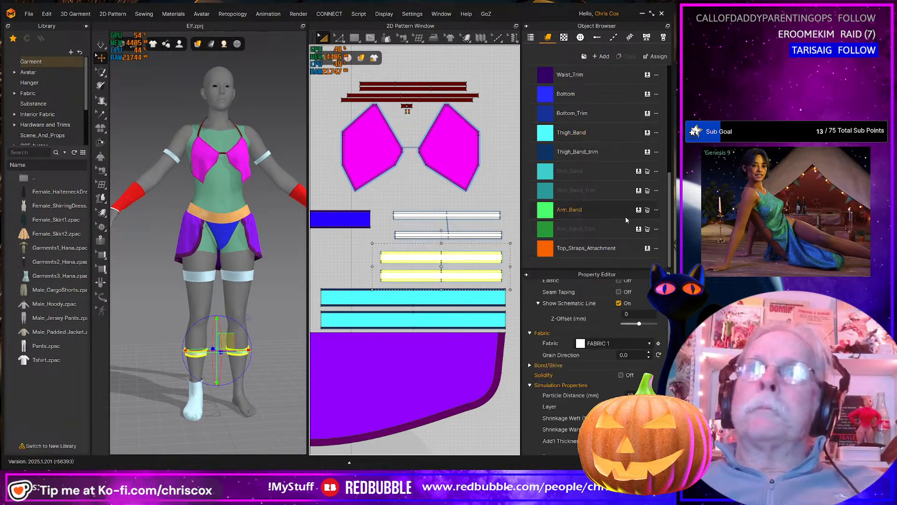
{"action": "left_click_drag", "start_coordinate": [575, 190], "coordinate": [493, 261]}
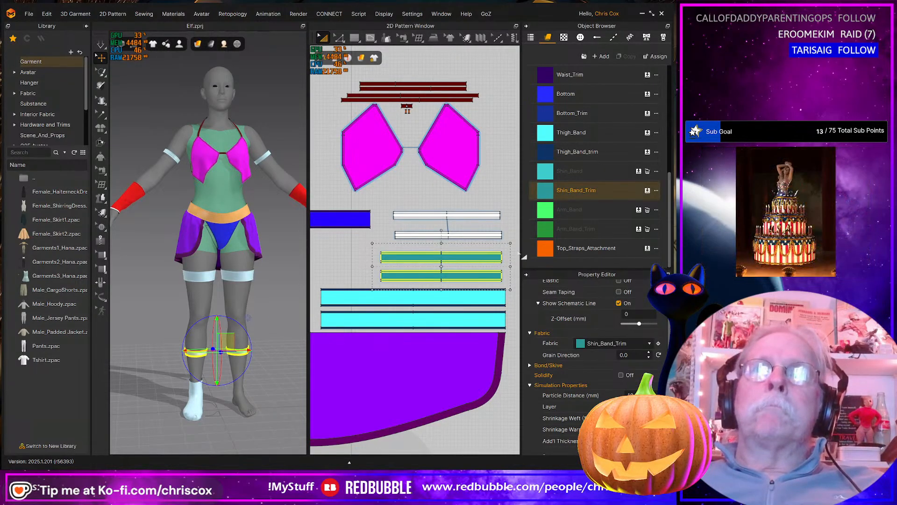
Assign the Shin_Band fabric to the inner panels of the two shin bands only
{"action": "left_click", "coordinate": [514, 255]}
{"action": "left_click", "coordinate": [493, 257]}
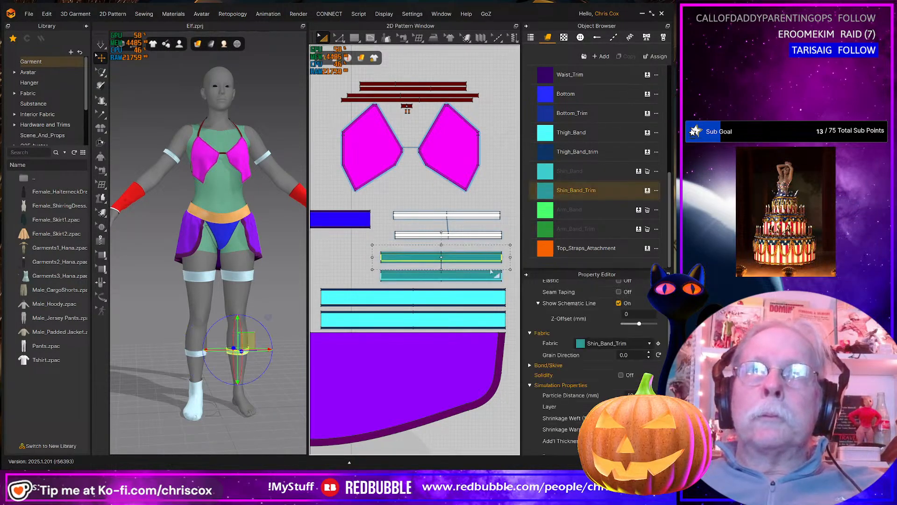
{"action": "left_click", "coordinate": [491, 275], "text": "shift"}
{"action": "left_click_drag", "start_coordinate": [553, 173], "coordinate": [510, 227]}
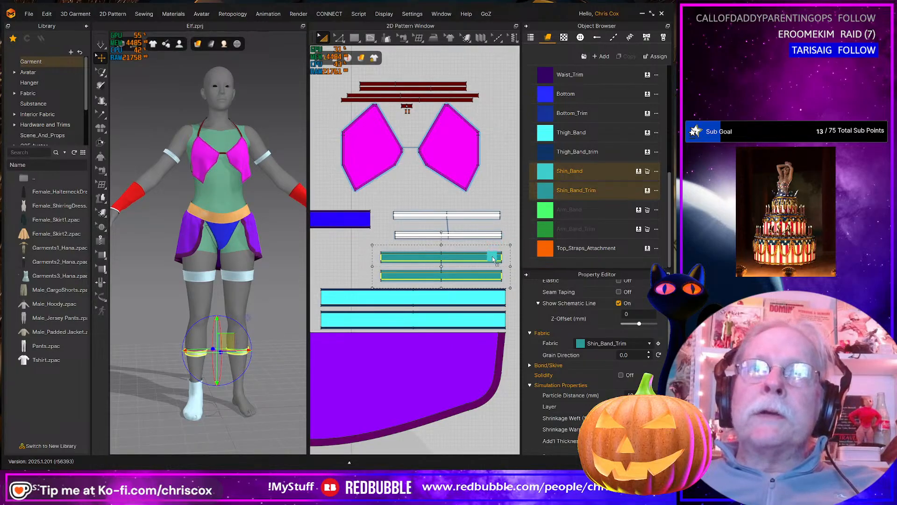
Assign the Arm_Band_Trim fabric to both arm band patterns together with their edge trims
{"action": "left_click_drag", "start_coordinate": [493, 259], "coordinate": [493, 259]}
{"action": "left_click_drag", "start_coordinate": [512, 198], "coordinate": [386, 251]}
{"action": "left_click_drag", "start_coordinate": [553, 228], "coordinate": [477, 220]}
Assign the Arm_Band fabric to the inner panels of the two arm bands only
{"action": "scroll", "coordinate": [486, 187], "scroll_direction": "up", "scroll_amount": 3}
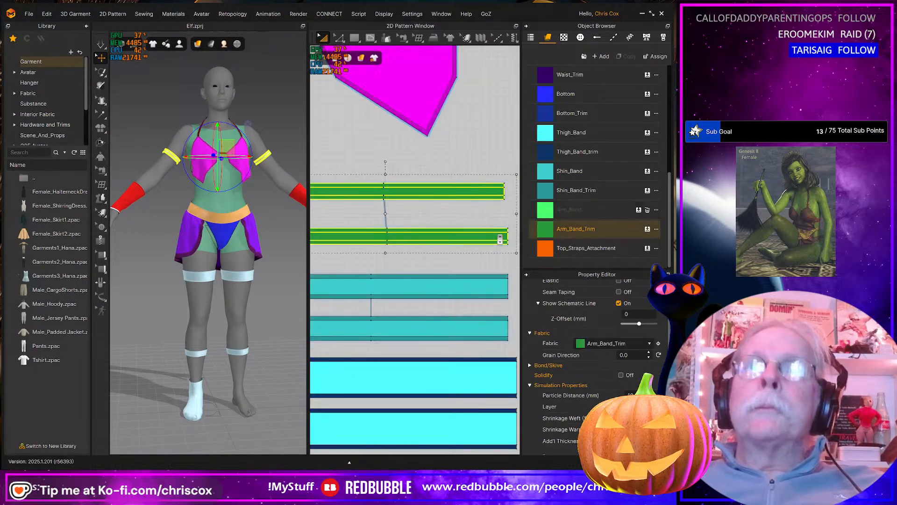
{"action": "left_click", "coordinate": [486, 179]}
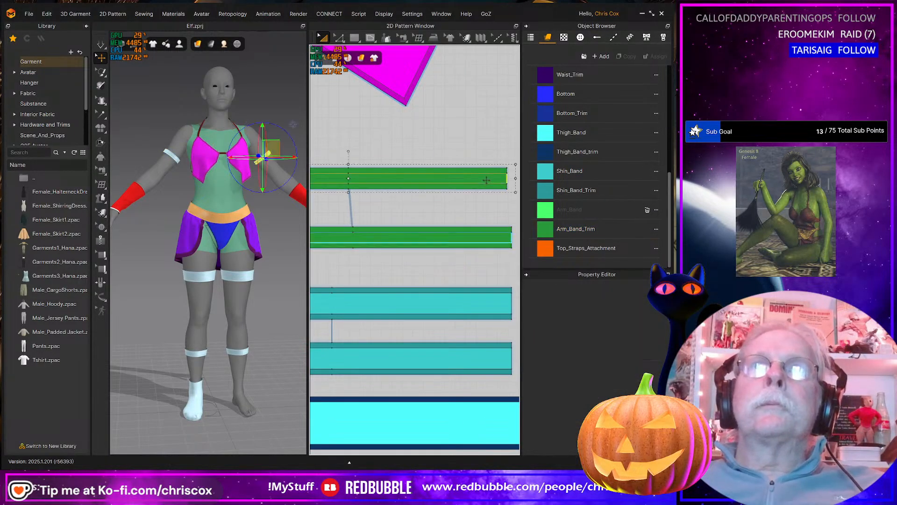
{"action": "left_click", "coordinate": [486, 239], "text": "shift"}
{"action": "left_click_drag", "start_coordinate": [544, 209], "coordinate": [428, 239]}
Save the project under its current name and clear the arm band selection
{"action": "scroll", "coordinate": [428, 239], "scroll_direction": "down", "scroll_amount": 5}
{"action": "scroll", "coordinate": [421, 269], "scroll_direction": "up", "scroll_amount": 4}
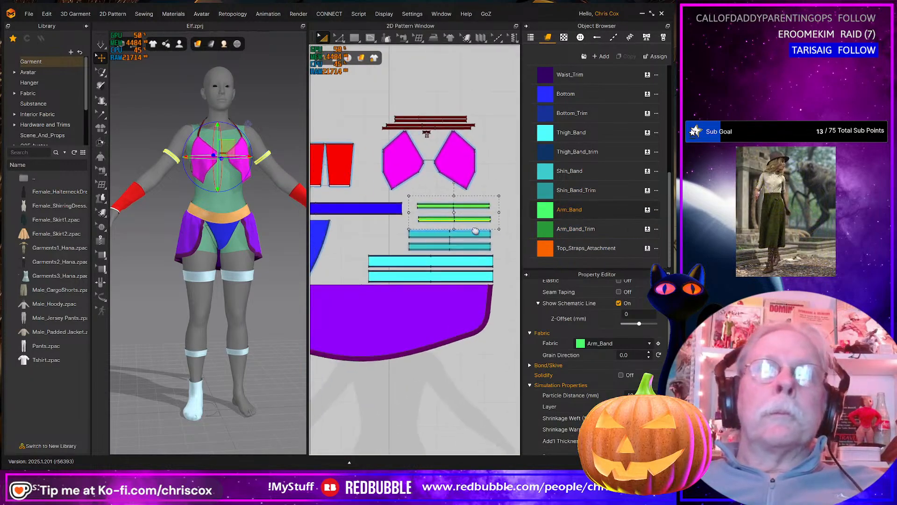
{"action": "scroll", "coordinate": [480, 289], "scroll_direction": "down", "scroll_amount": 2}
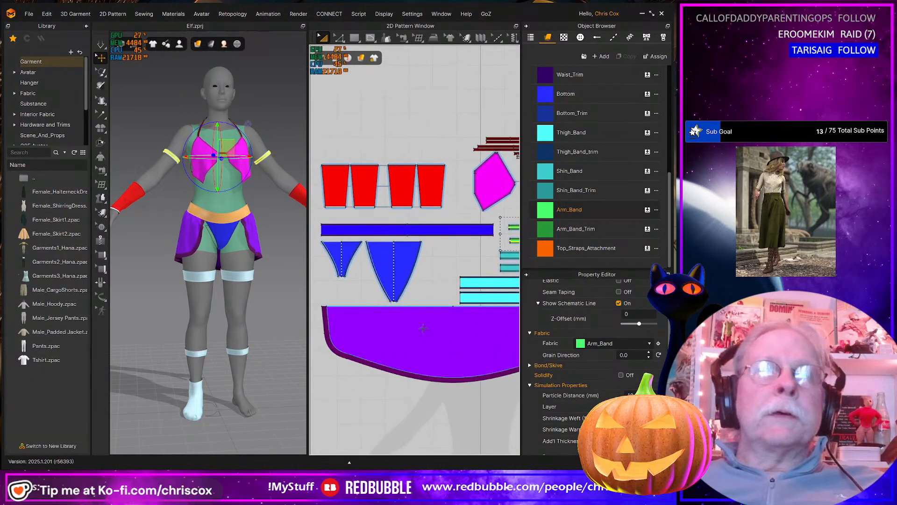
{"action": "key", "text": "ctrl+s"}
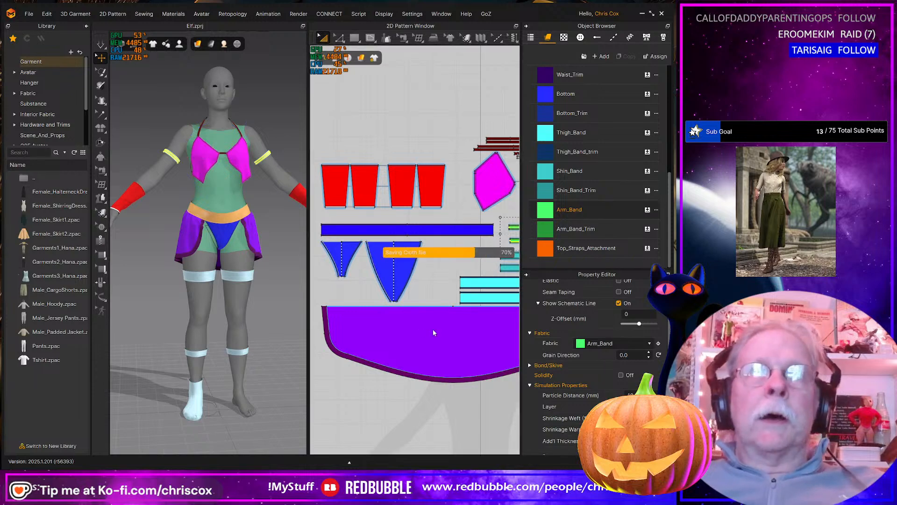
{"action": "scroll", "coordinate": [432, 332], "scroll_direction": "down", "scroll_amount": 4}
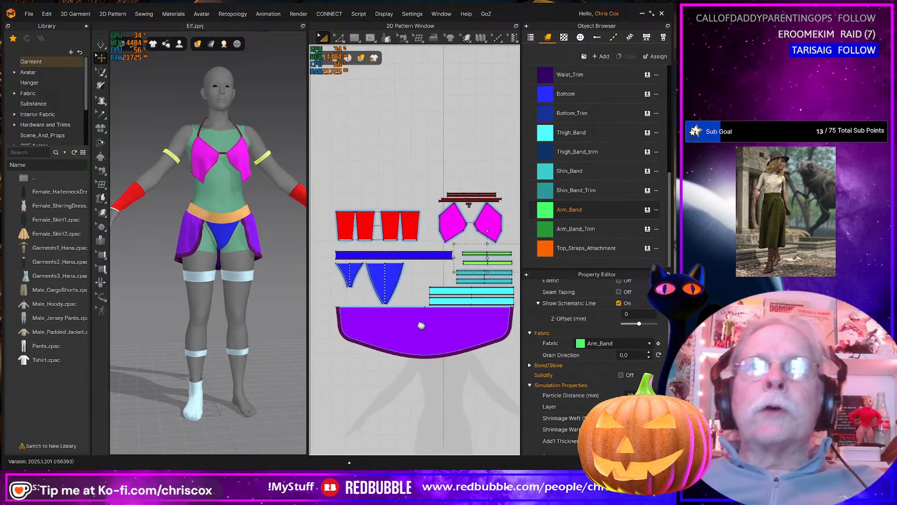
{"action": "left_click", "coordinate": [490, 377]}
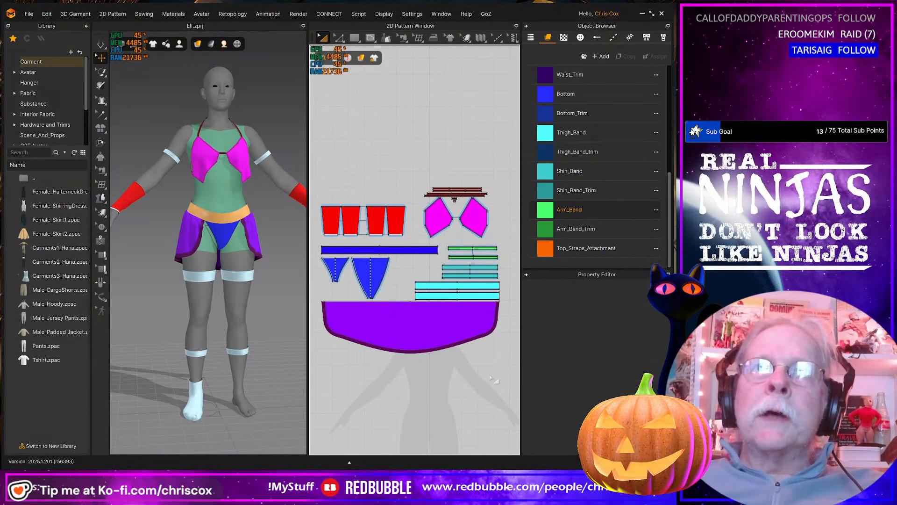
Select all the garment patterns together and look through their geometry properties and the outfit on the avatar
{"action": "left_click_drag", "start_coordinate": [514, 377], "coordinate": [324, 161]}
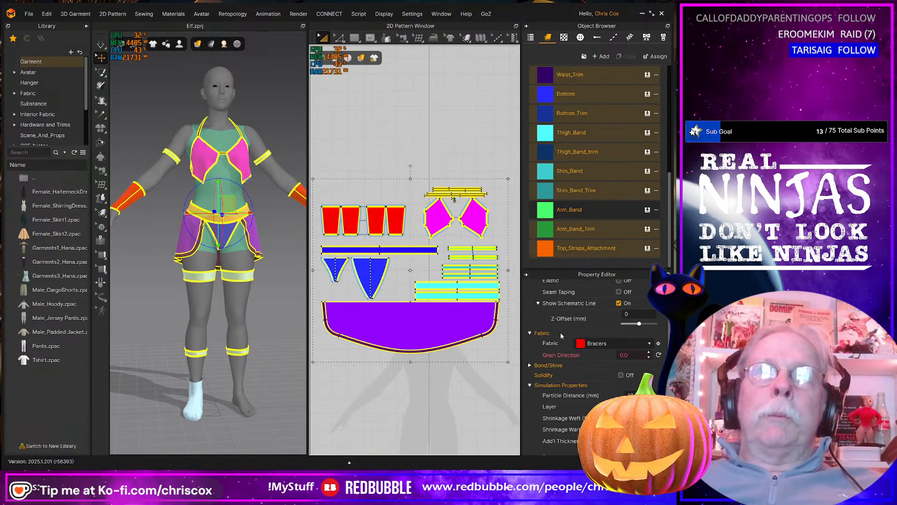
{"action": "scroll", "coordinate": [591, 353], "scroll_direction": "down", "scroll_amount": 3}
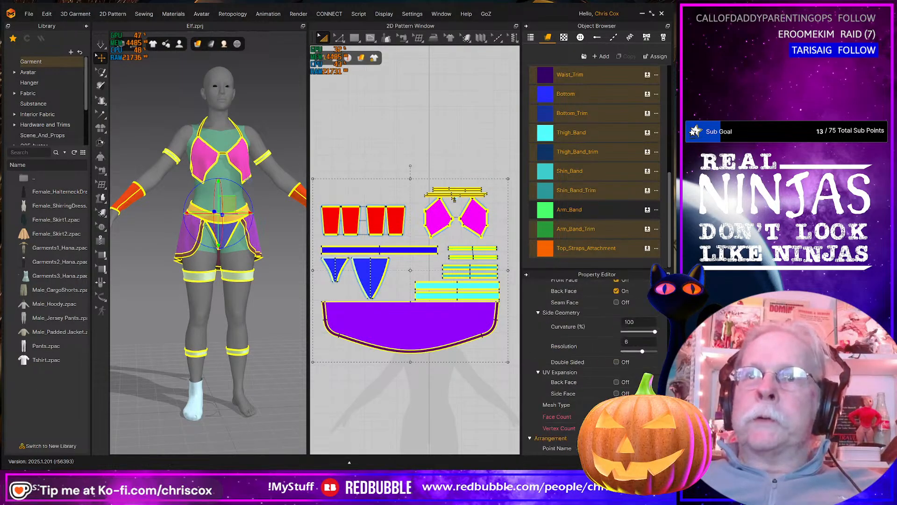
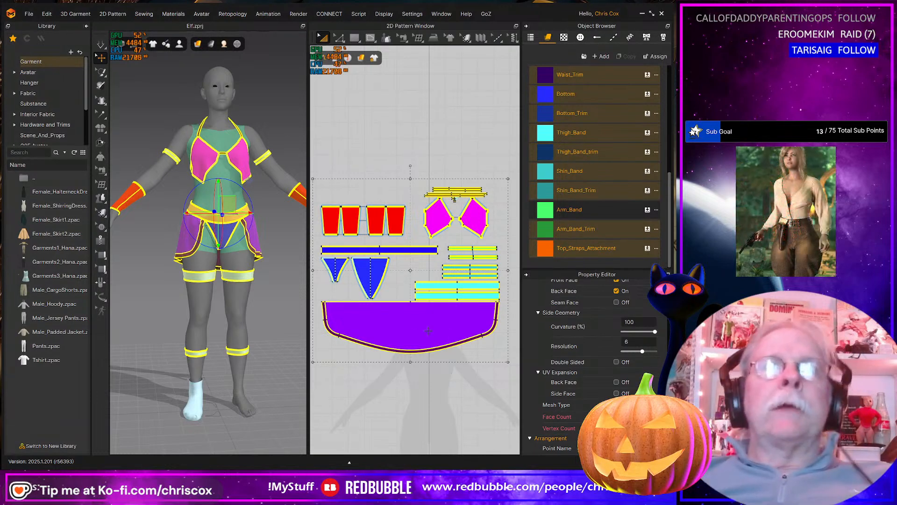
{"action": "mouse_move", "coordinate": [210, 367]}
{"action": "middle_mouse_down"}
{"action": "mouse_move", "coordinate": [251, 361]}
{"action": "mouse_move", "coordinate": [225, 359]}
{"action": "middle_mouse_up"}
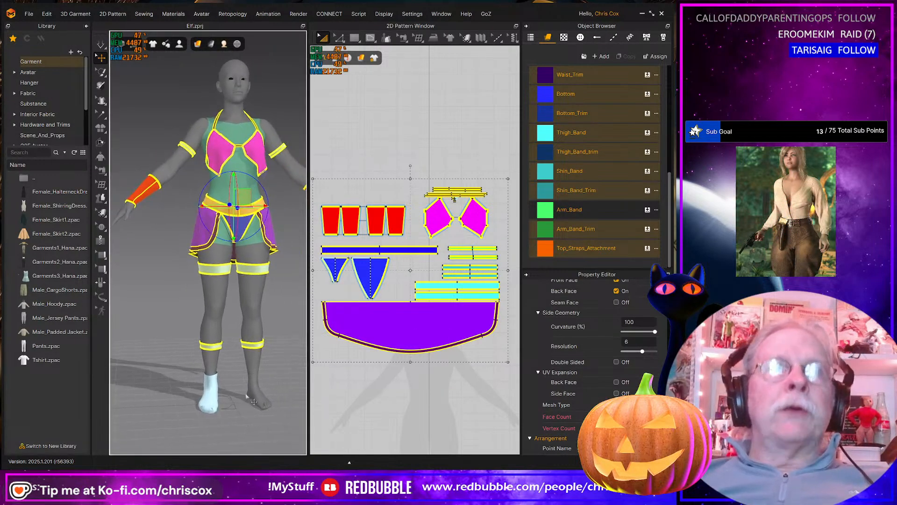
Save a copy of the project as Elf Shoe in the Elf project folder
{"action": "left_click", "coordinate": [28, 14]}
{"action": "mouse_move", "coordinate": [56, 71]}
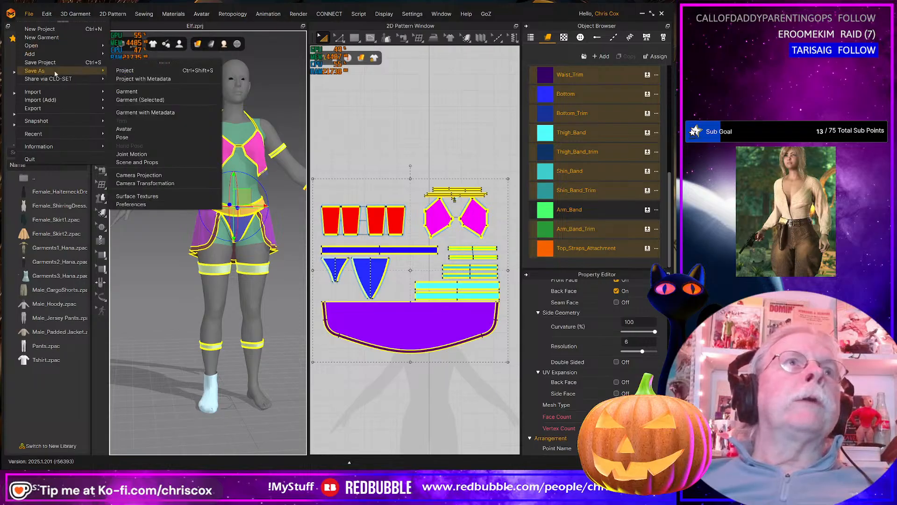
{"action": "left_click", "coordinate": [144, 79]}
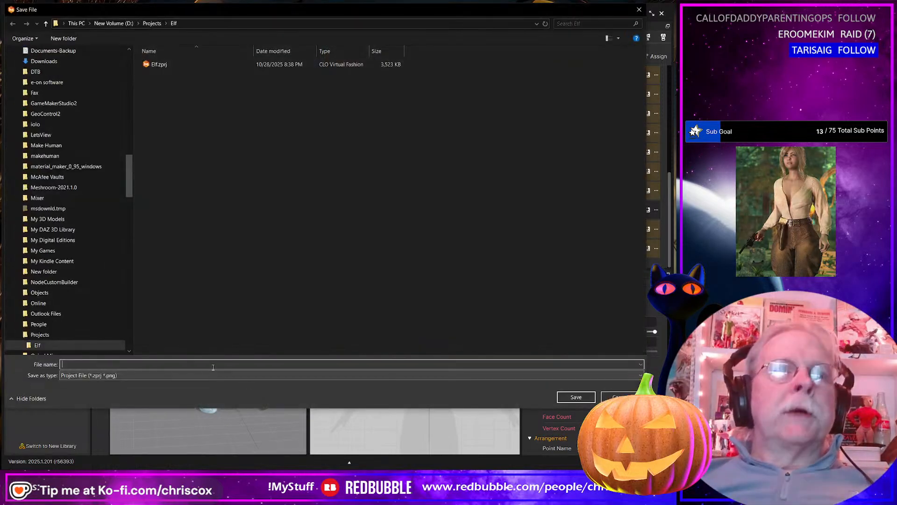
{"action": "type", "text": "E"}
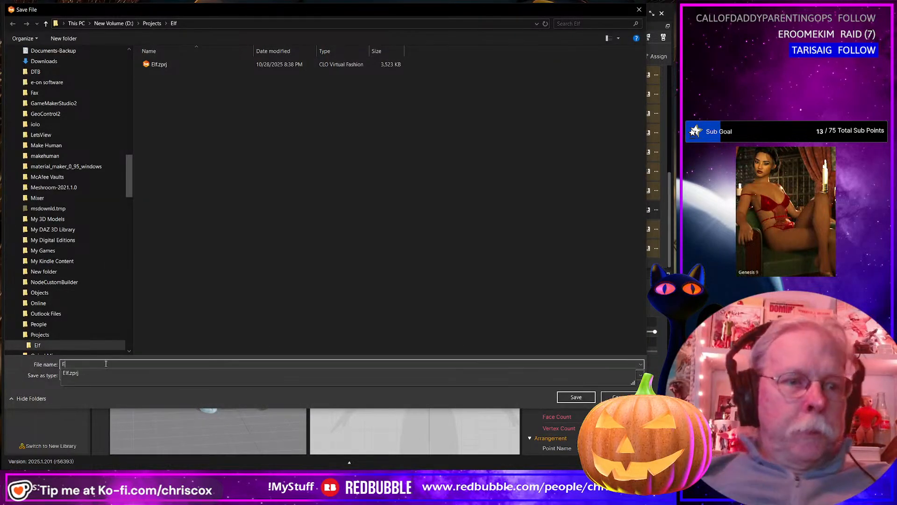
{"action": "type", "text": "lf Shoe"}
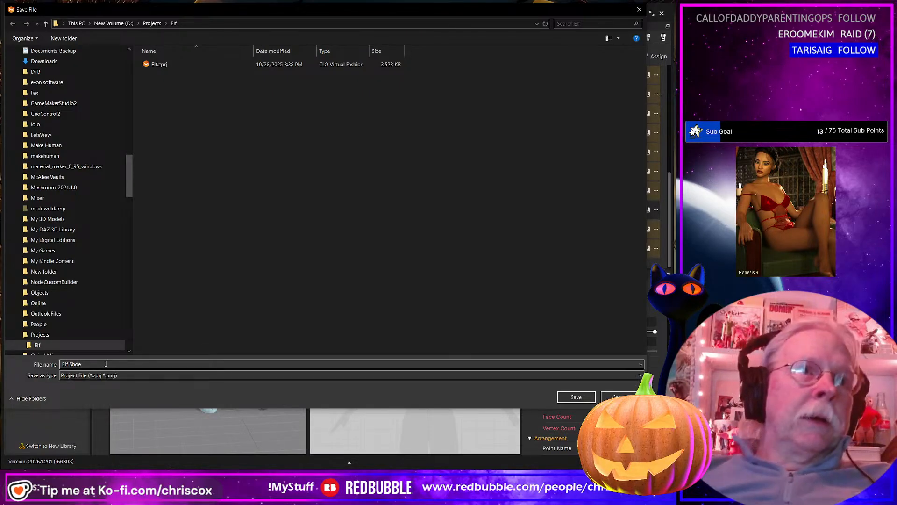
{"action": "key", "text": "Return"}
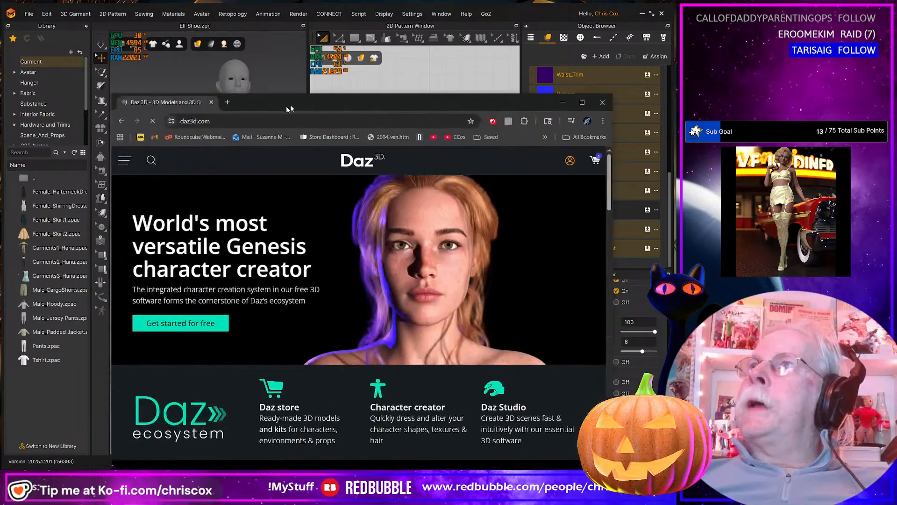
Switch to the browser, search the Daz 3D store for "arden", look through the results, and return to the garment project
{"action": "left_click_drag", "start_coordinate": [286, 106], "coordinate": [239, 44]}
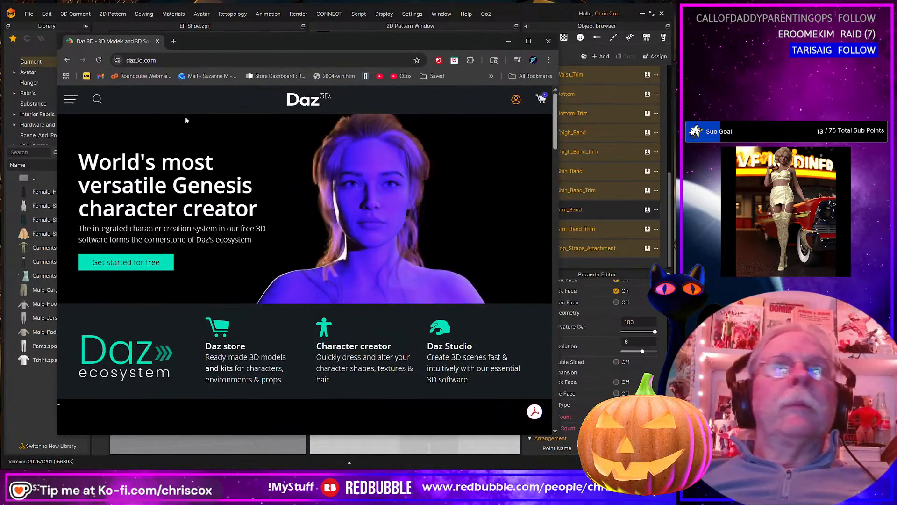
{"action": "left_click", "coordinate": [98, 99]}
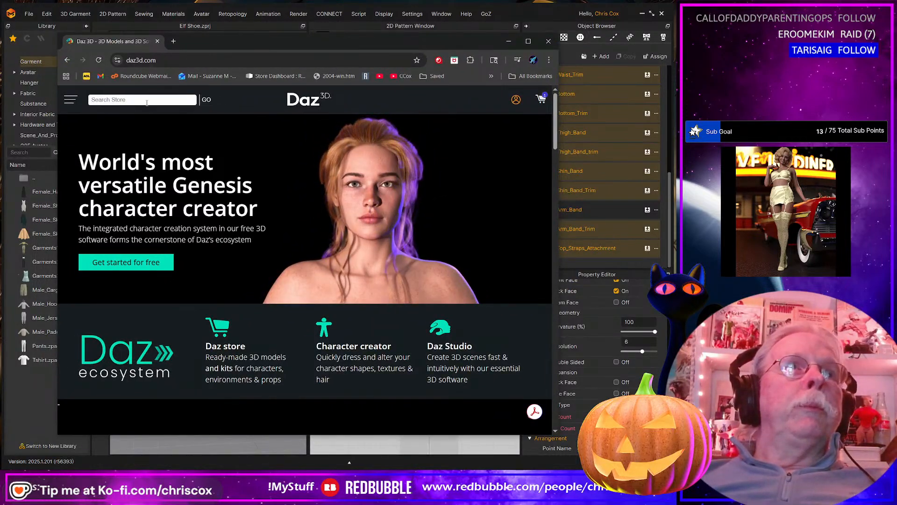
{"action": "type", "text": "ard"}
{"action": "type", "text": "en"}
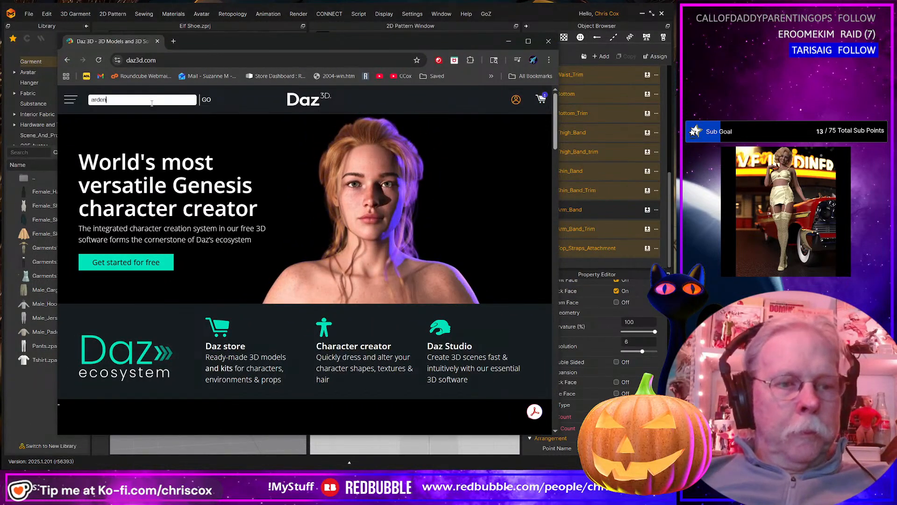
{"action": "key", "text": "Return"}
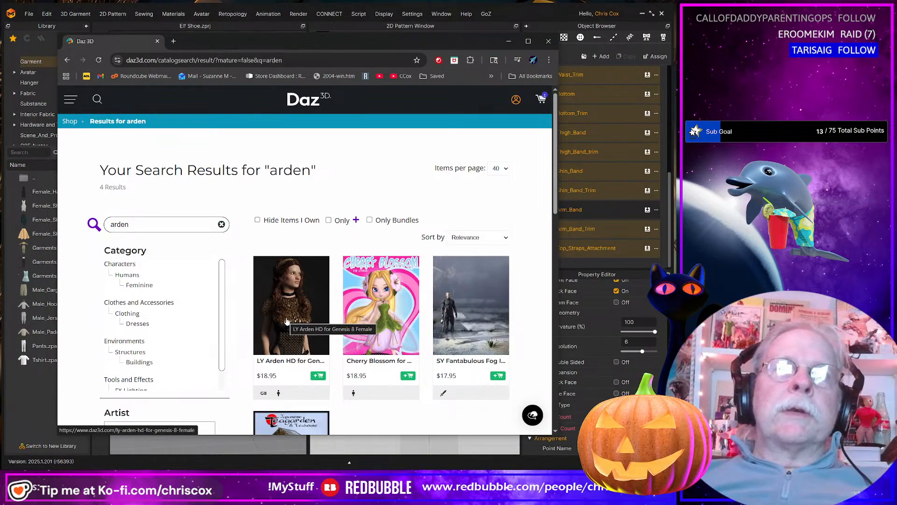
{"action": "scroll", "coordinate": [387, 322], "scroll_direction": "down", "scroll_amount": 2}
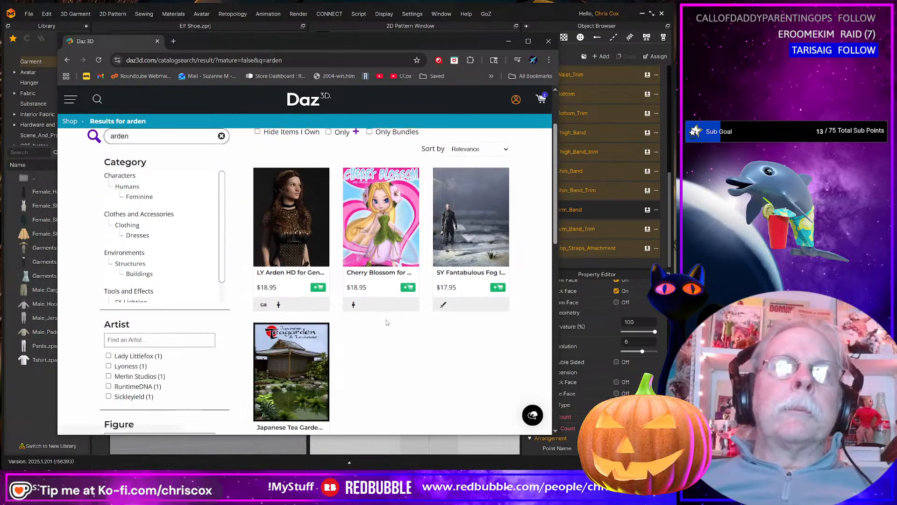
{"action": "scroll", "coordinate": [387, 323], "scroll_direction": "down", "scroll_amount": 1}
{"action": "scroll", "coordinate": [386, 320], "scroll_direction": "up", "scroll_amount": 2}
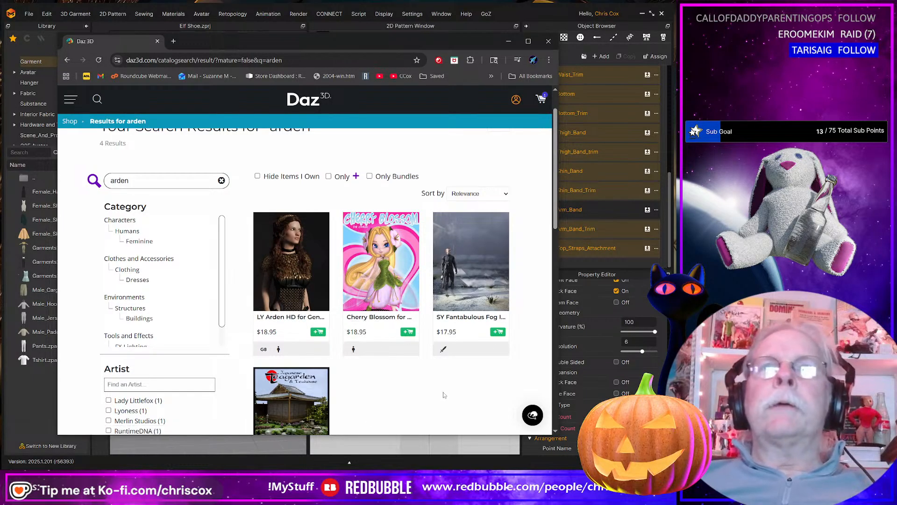
{"action": "left_click", "coordinate": [508, 41]}
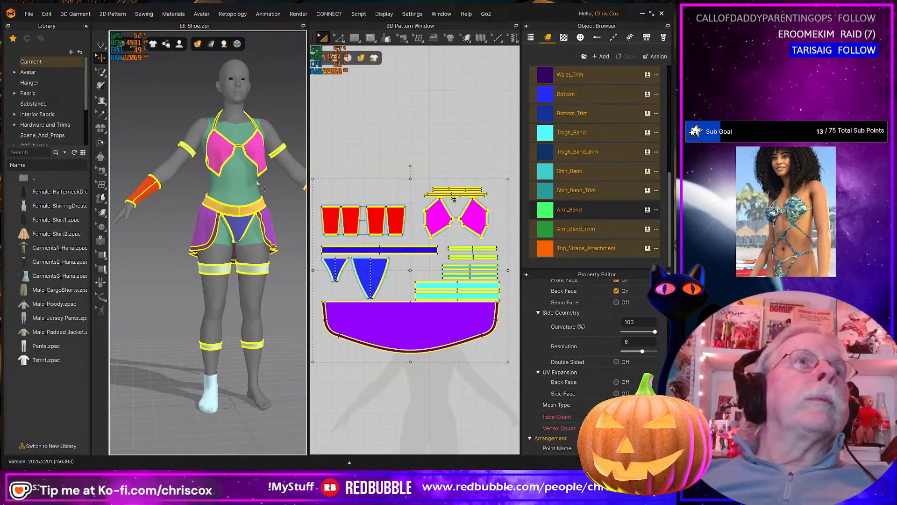
Start saving the project under another name and rename the existing Elf.zprj file to Arden Outfit.zprj
{"action": "scroll", "coordinate": [265, 188], "scroll_direction": "down", "scroll_amount": 3}
{"action": "left_click", "coordinate": [28, 14]}
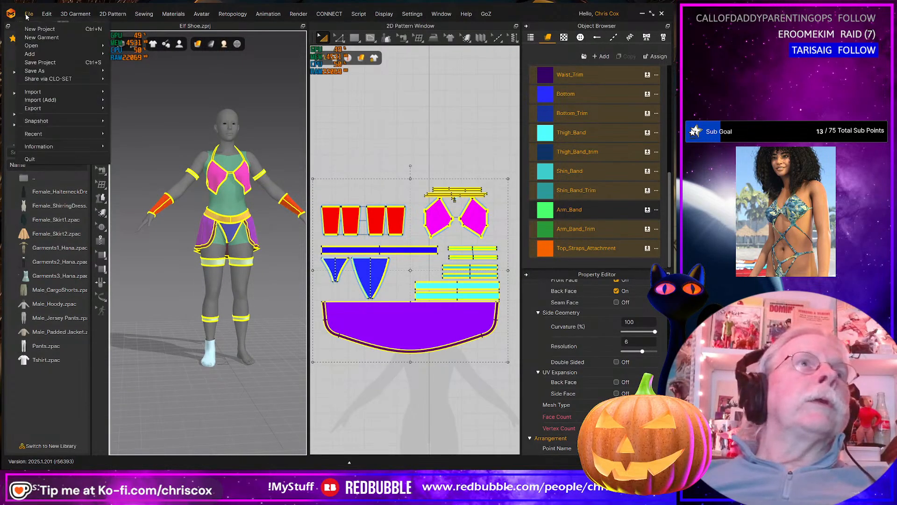
{"action": "mouse_move", "coordinate": [41, 73]}
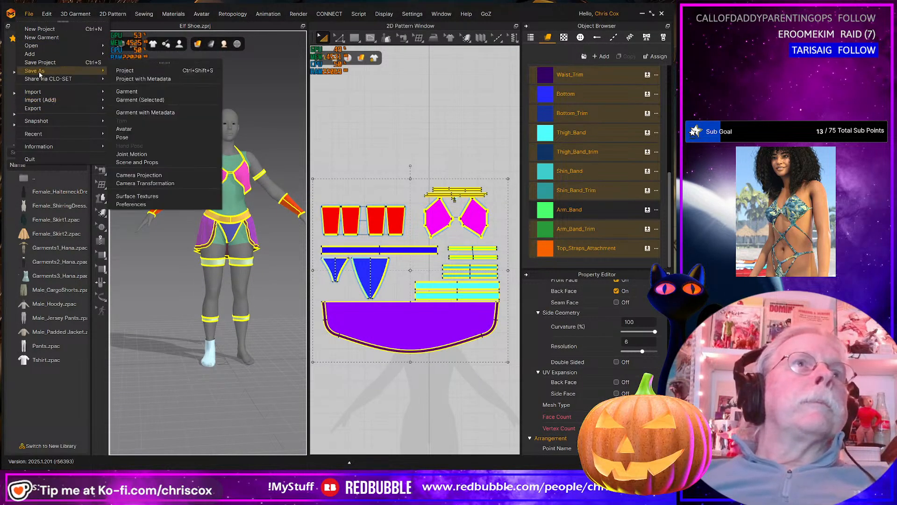
{"action": "left_click", "coordinate": [119, 70]}
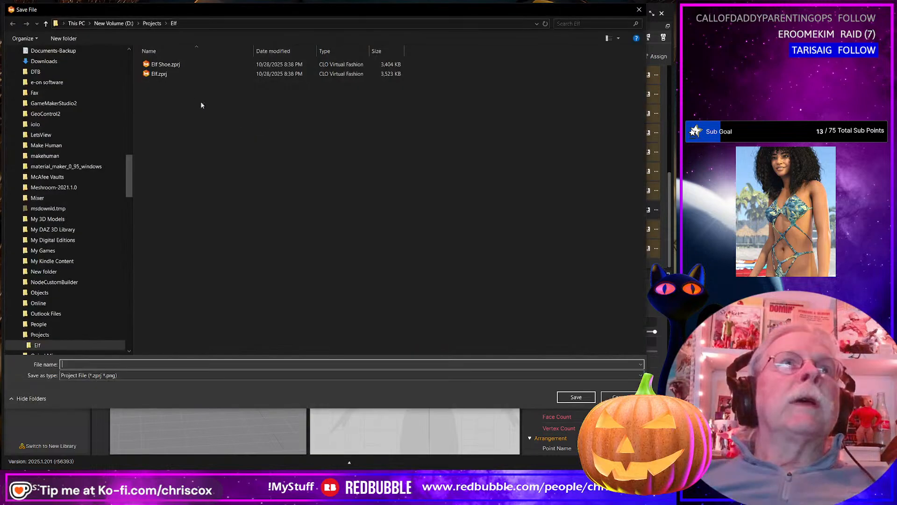
{"action": "left_click", "coordinate": [159, 74]}
{"action": "left_click", "coordinate": [91, 364]}
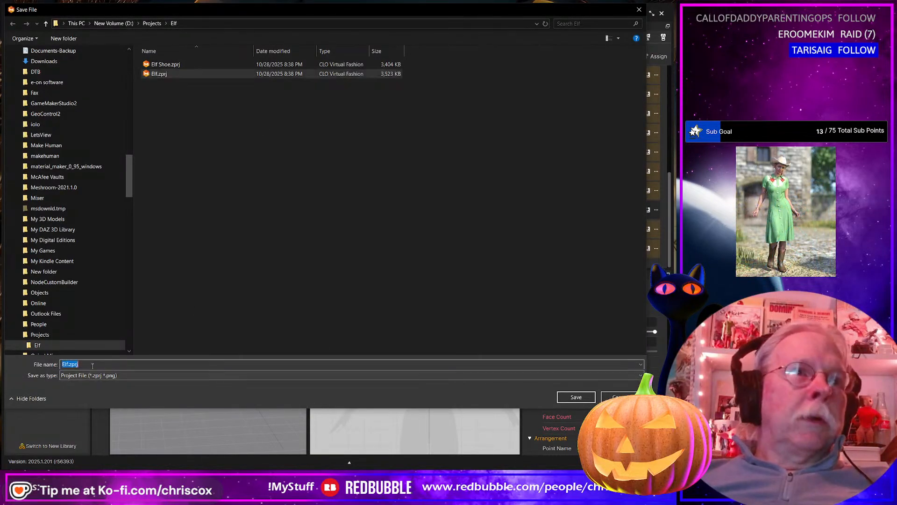
{"action": "left_click", "coordinate": [153, 76]}
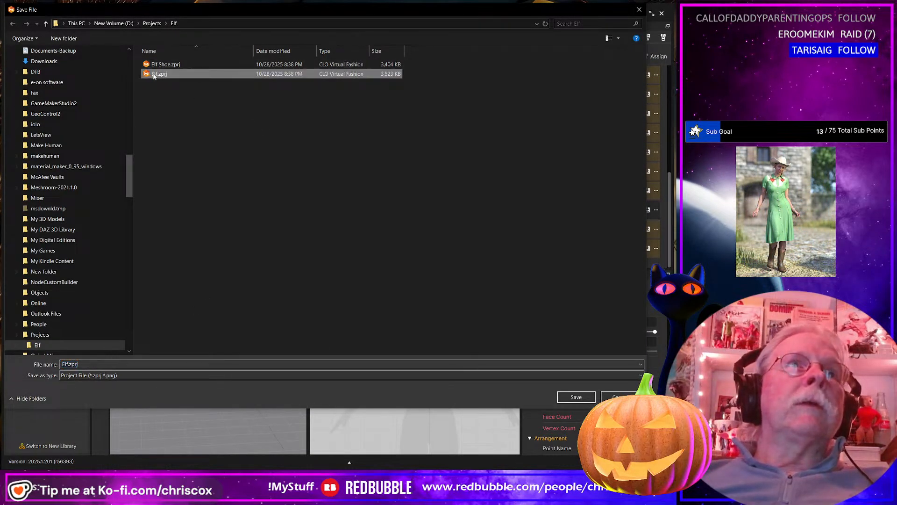
{"action": "left_click", "coordinate": [154, 74]}
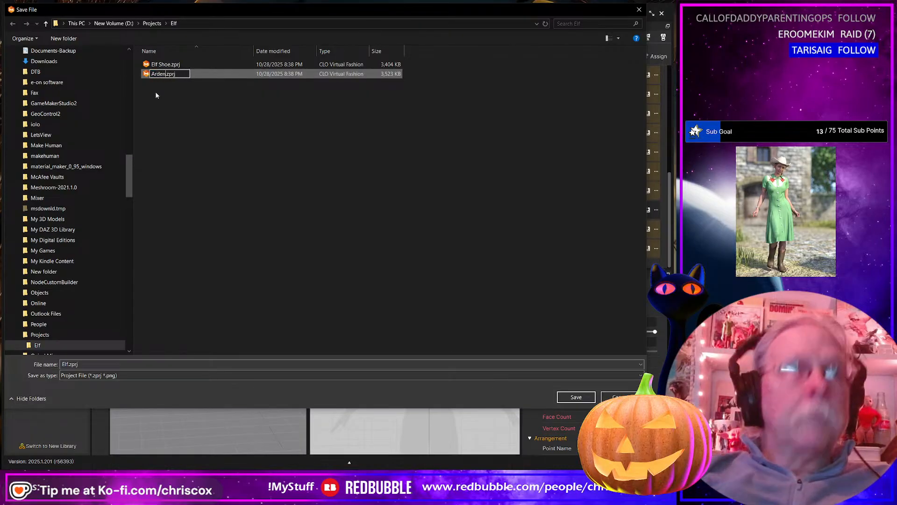
{"action": "type", "text": "Arden Out"}
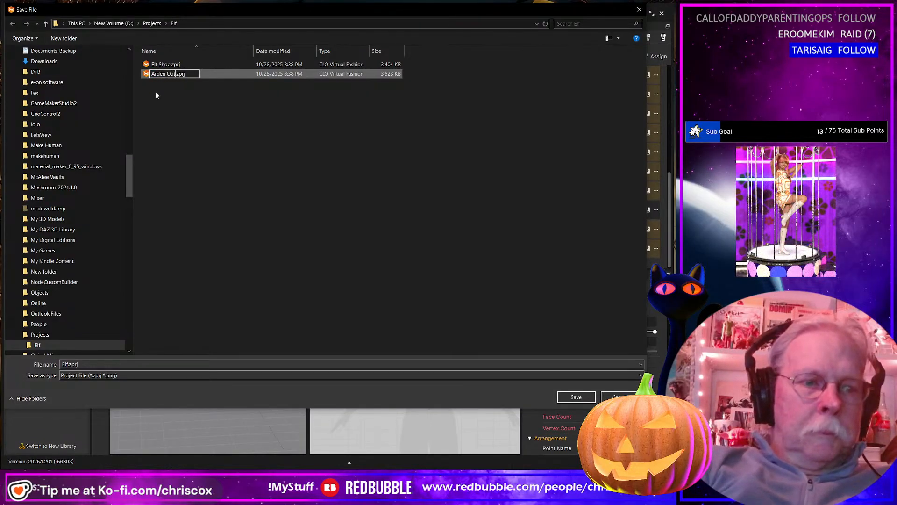
{"action": "type", "text": "fit"}
{"action": "left_click", "coordinate": [156, 95]}
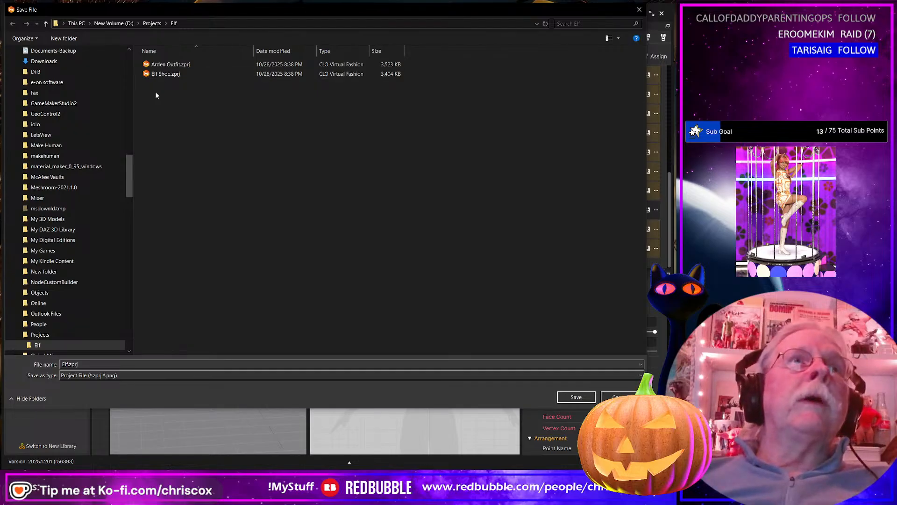
Save the current project over Arden Outfit.zprj, replacing the existing file
{"action": "left_click", "coordinate": [160, 65]}
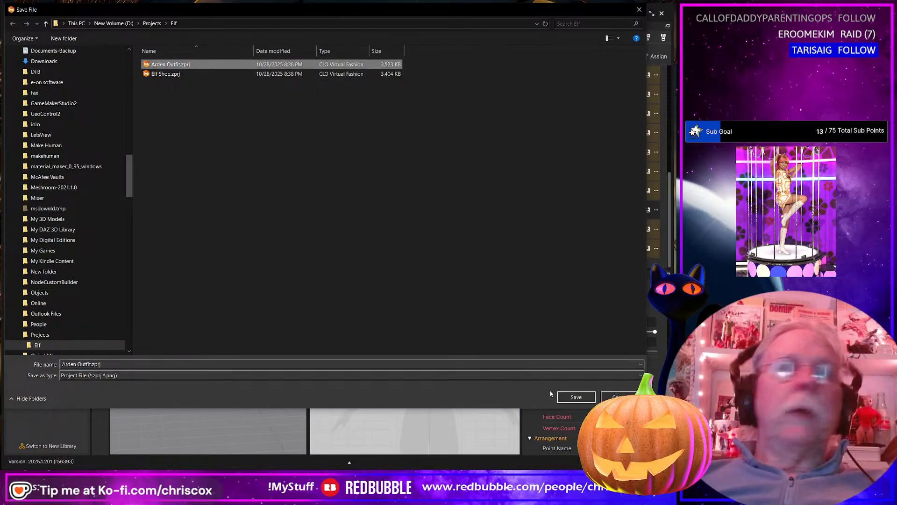
{"action": "left_click", "coordinate": [576, 396]}
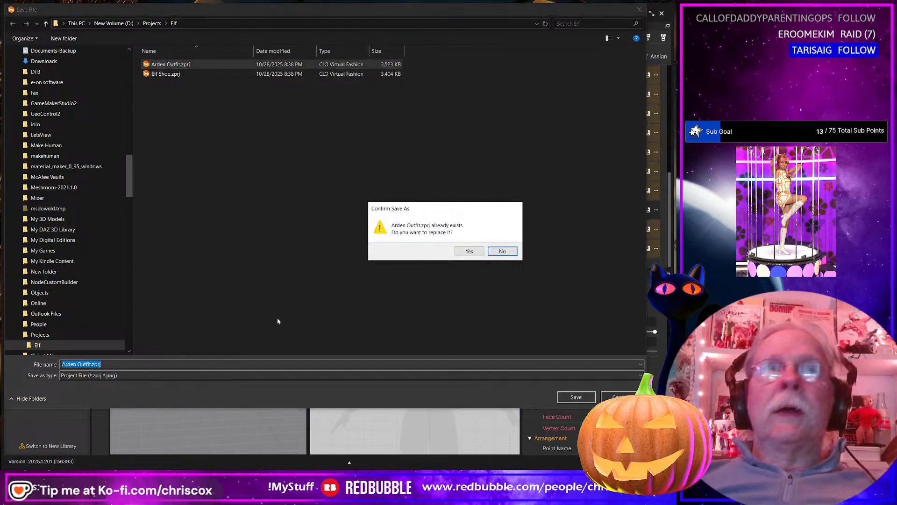
{"action": "left_click", "coordinate": [468, 251]}
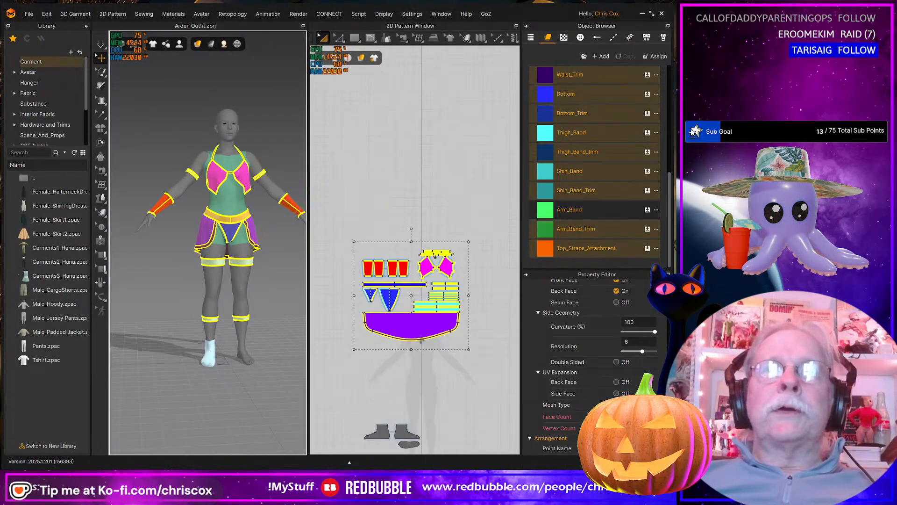
Select all the shoe patterns and start an OBJ export of them into the Projects > Elf folder
{"action": "left_click_drag", "start_coordinate": [458, 360], "coordinate": [358, 417]}
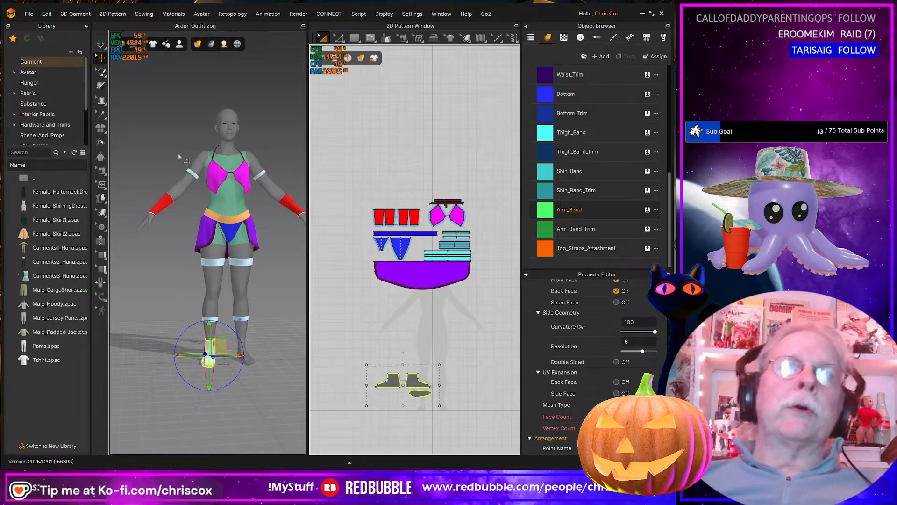
{"action": "left_click", "coordinate": [27, 13]}
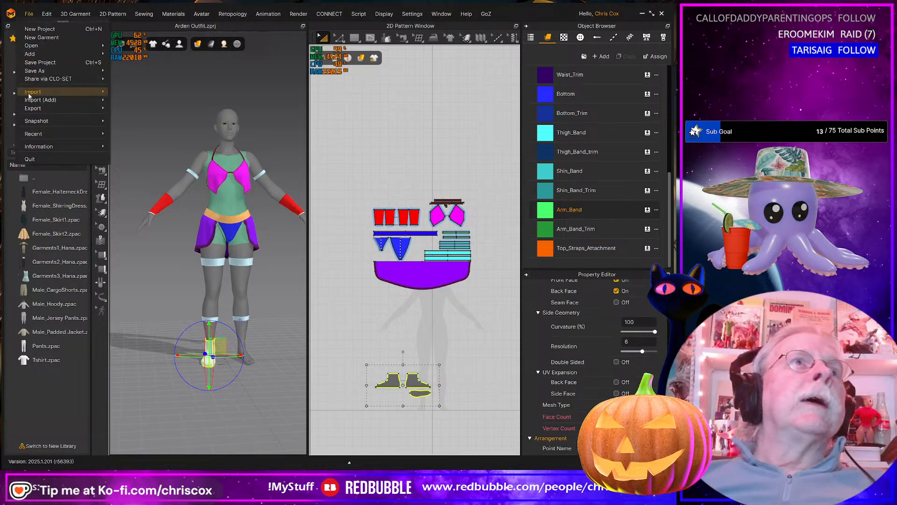
{"action": "mouse_move", "coordinate": [35, 109]}
{"action": "left_click", "coordinate": [137, 116]}
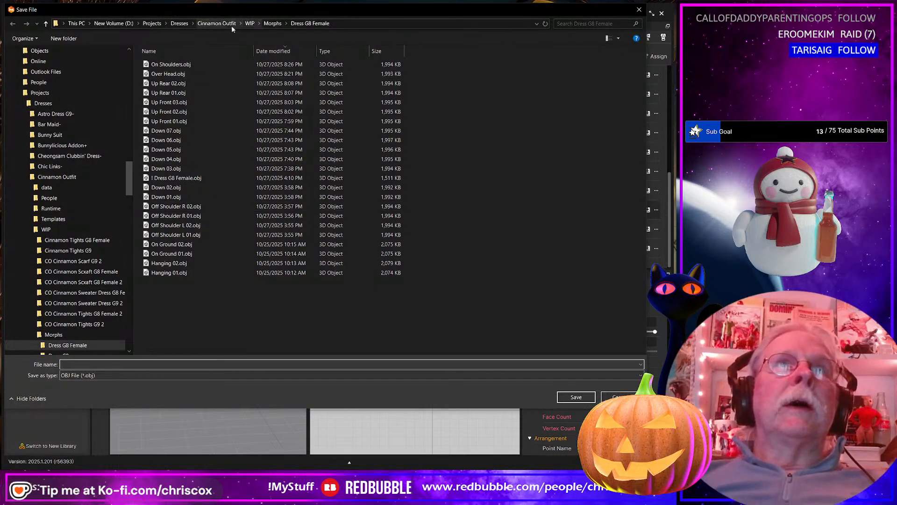
{"action": "left_click", "coordinate": [152, 23]}
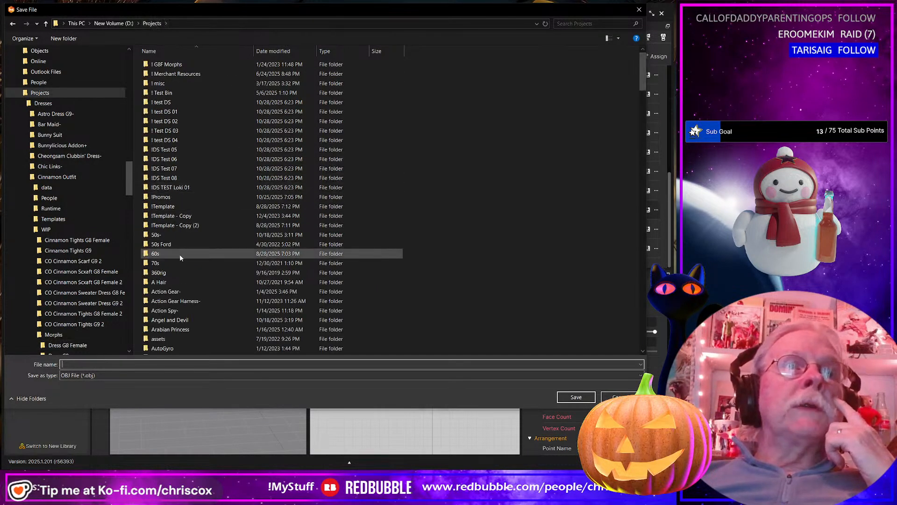
{"action": "scroll", "coordinate": [178, 258], "scroll_direction": "down", "scroll_amount": 9}
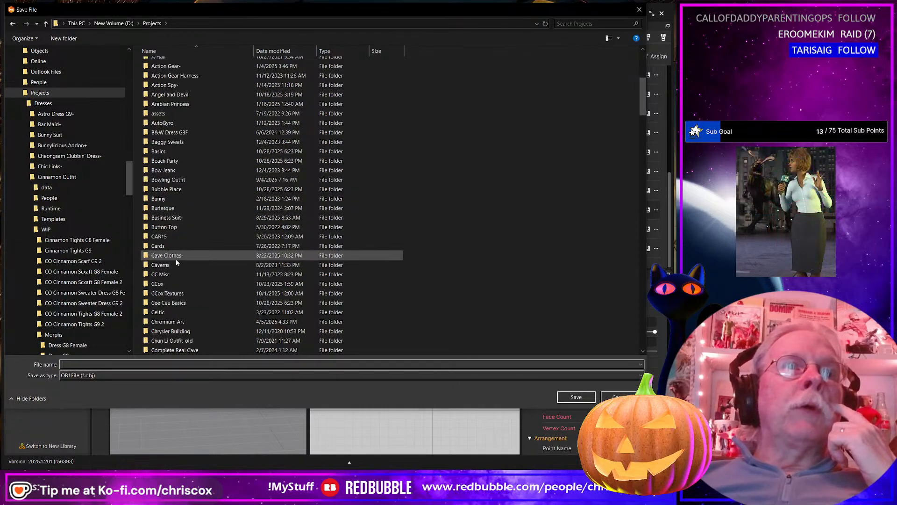
{"action": "scroll", "coordinate": [177, 264], "scroll_direction": "down", "scroll_amount": 7}
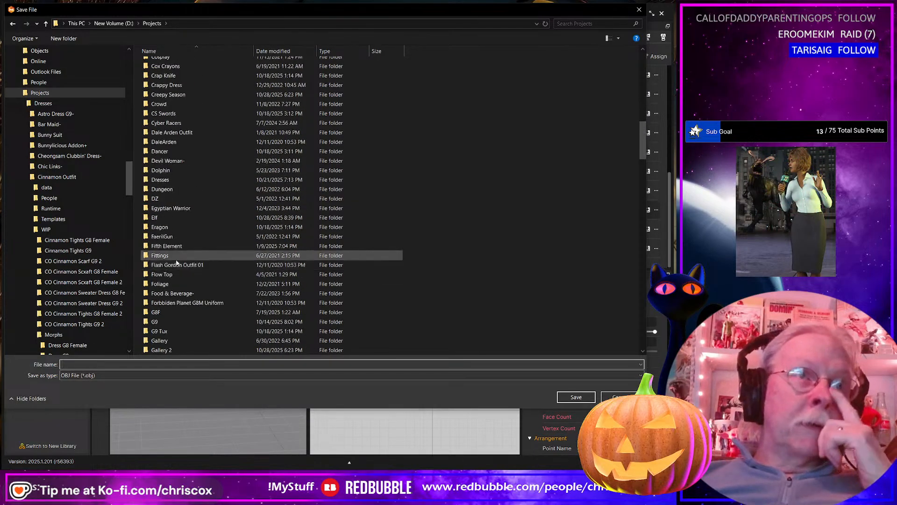
{"action": "left_click", "coordinate": [154, 219]}
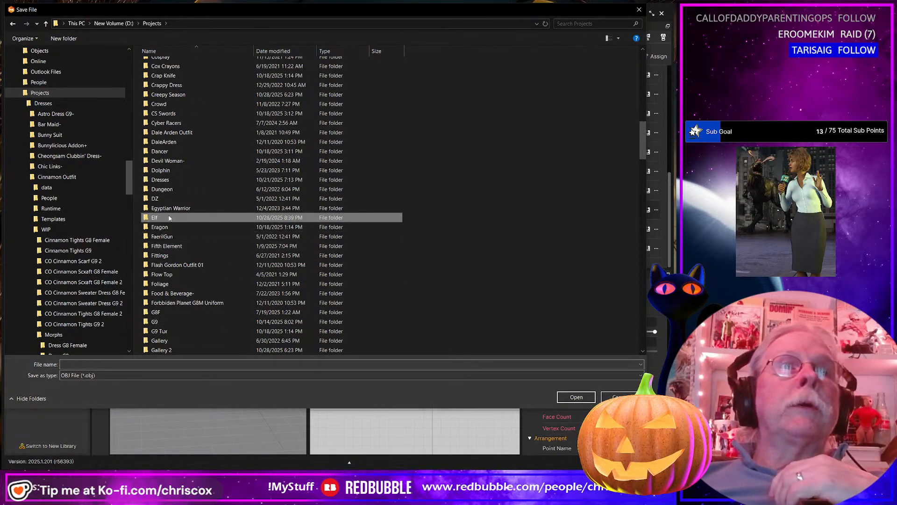
{"action": "double_click", "coordinate": [169, 218]}
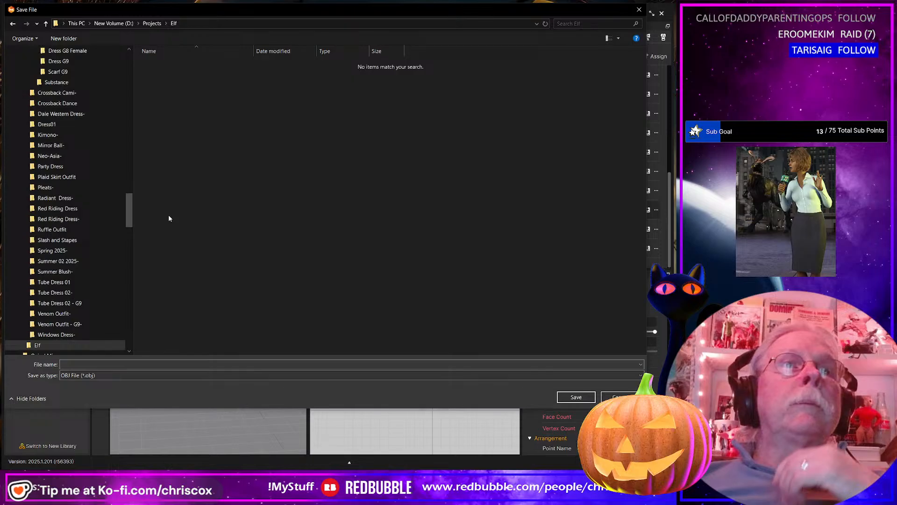
Name the OBJ file Arden Boot and export it as a single object with Weld and Thin, scaled in metres
{"action": "left_click", "coordinate": [130, 364]}
{"action": "type", "text": "Ar"}
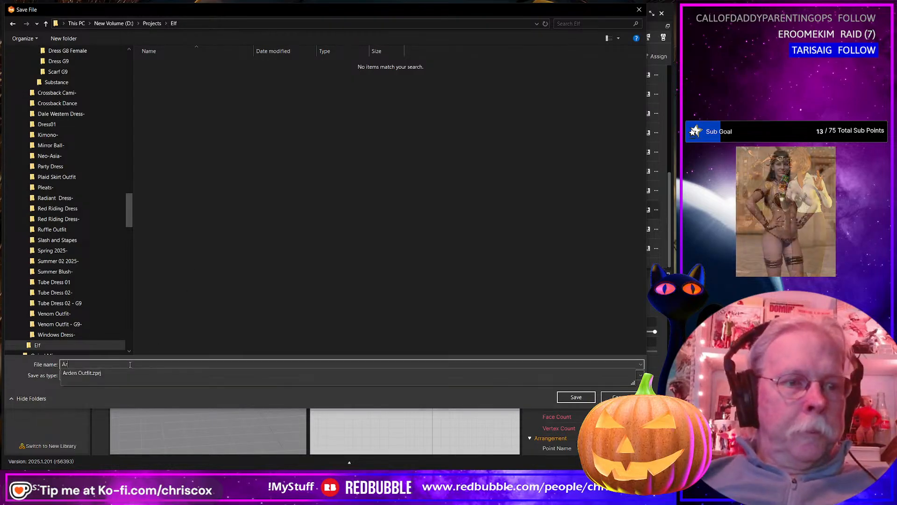
{"action": "type", "text": "den B"}
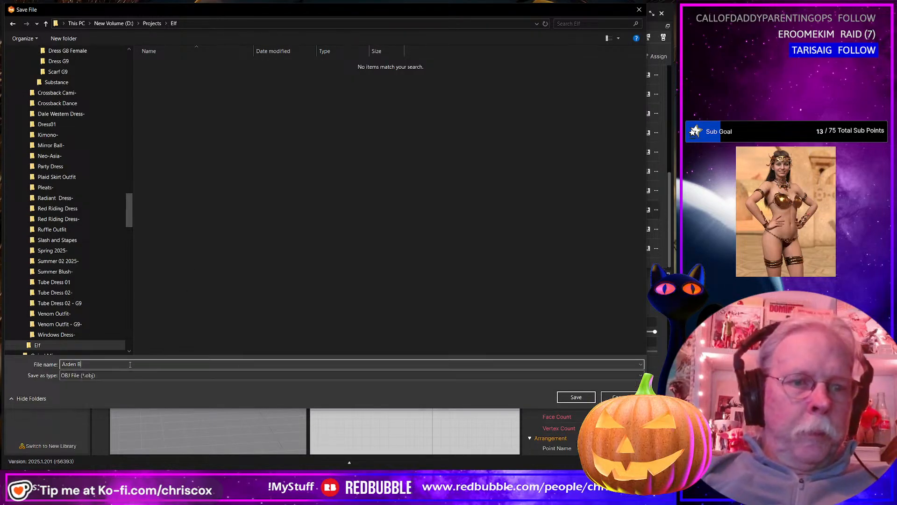
{"action": "type", "text": "oots"}
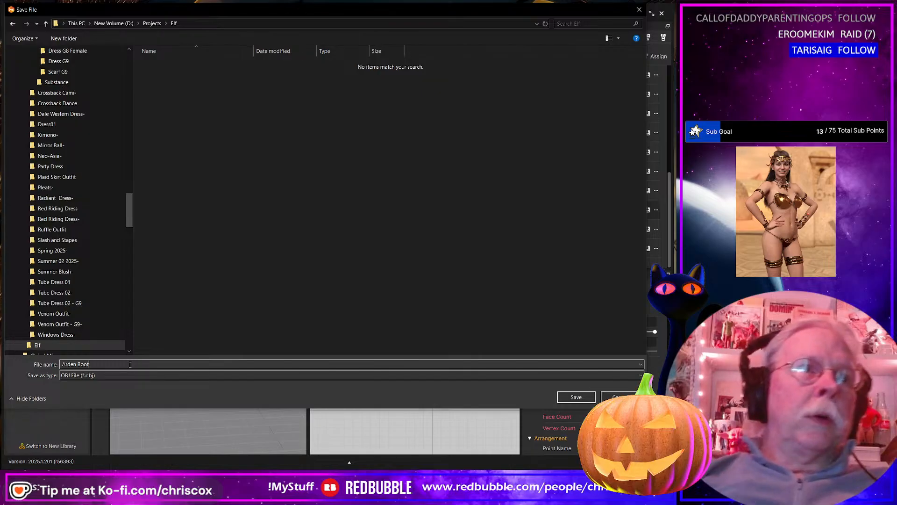
{"action": "key", "text": "Return"}
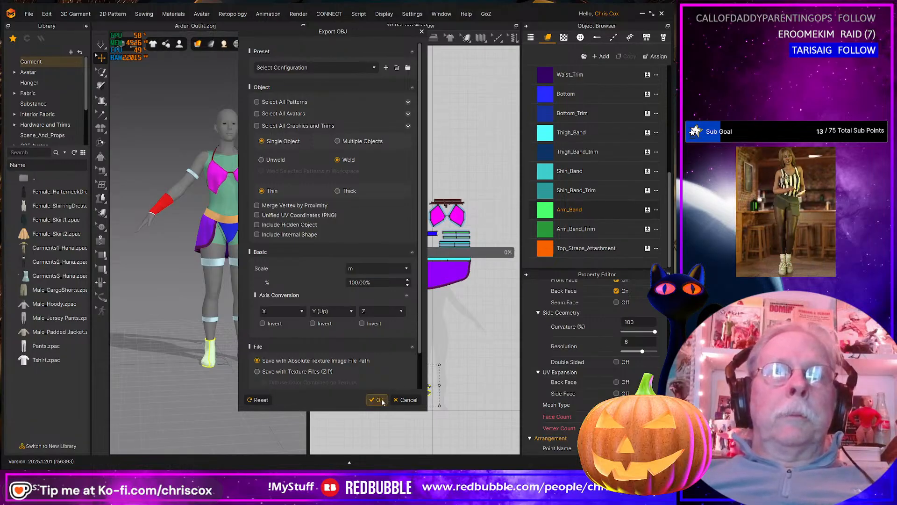
{"action": "left_click", "coordinate": [397, 400]}
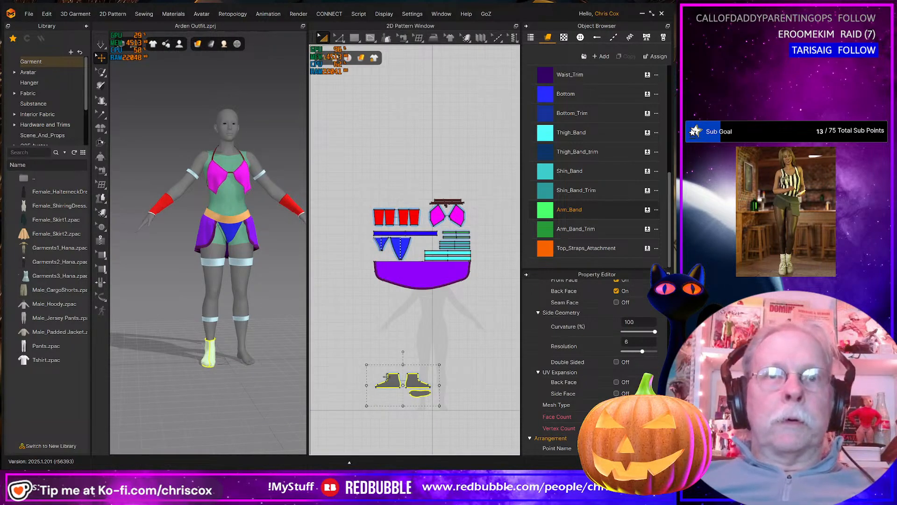
Delete the shoe patterns from the Arden Outfit project
{"action": "scroll", "coordinate": [385, 375], "scroll_direction": "up", "scroll_amount": 3}
{"action": "scroll", "coordinate": [417, 353], "scroll_direction": "down", "scroll_amount": 4}
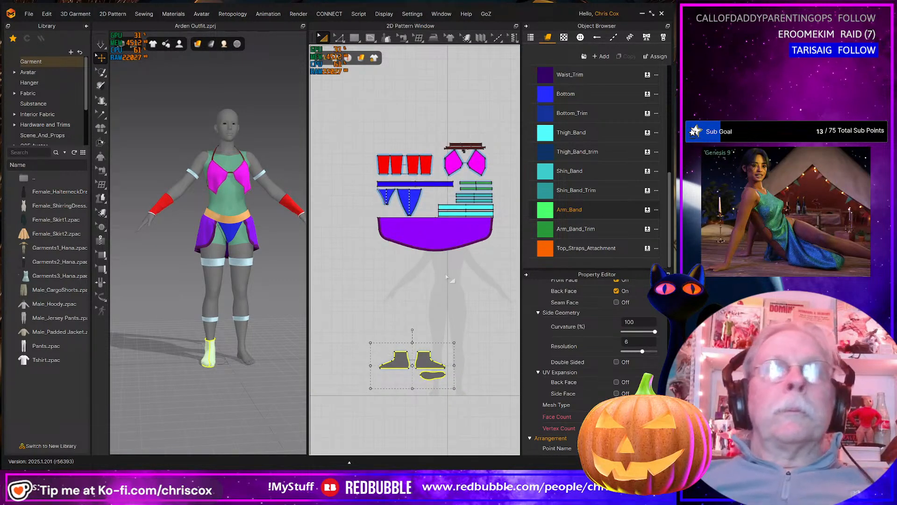
{"action": "middle_click_drag", "start_coordinate": [446, 277], "coordinate": [439, 314]}
{"action": "key", "text": "Delete"}
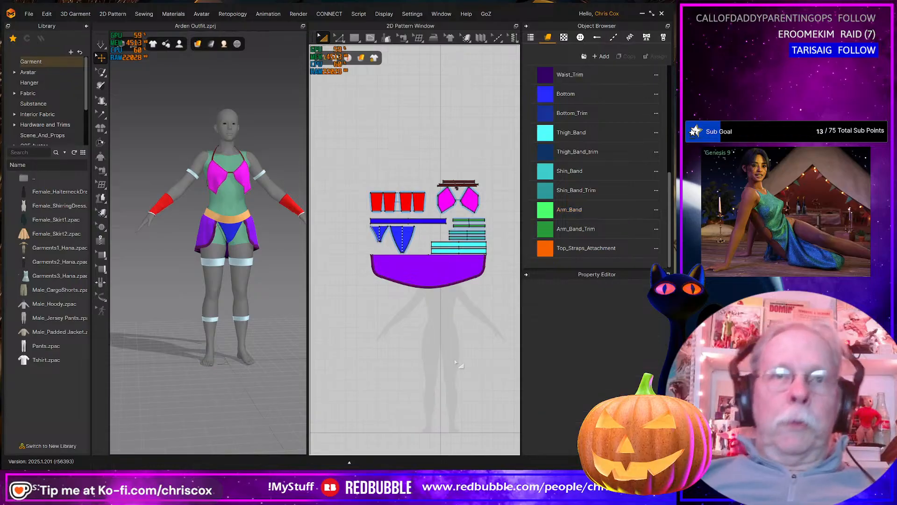
Select all the remaining outfit patterns and move them down together in the 2D pattern layout
{"action": "middle_click_drag", "start_coordinate": [454, 359], "coordinate": [449, 387]}
{"action": "key", "text": "ctrl+a"}
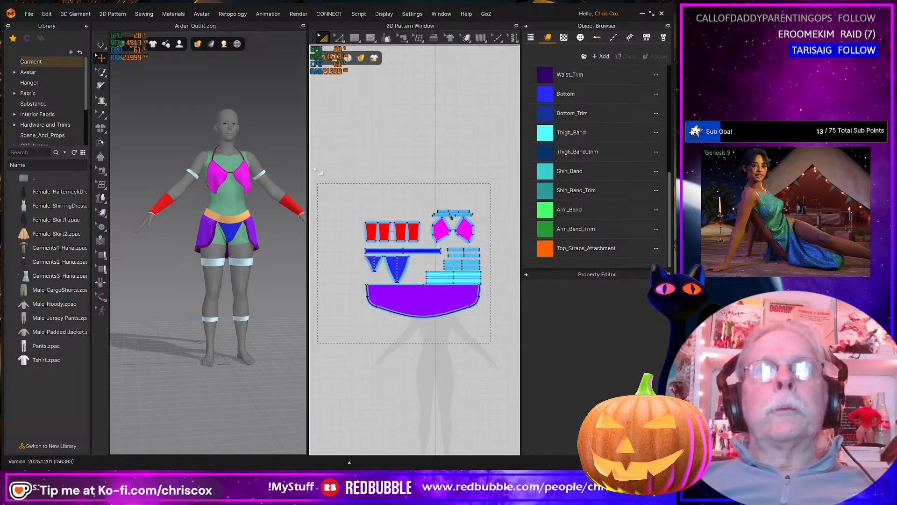
{"action": "key", "text": "ctrl+c"}
{"action": "key", "text": "ctrl+v"}
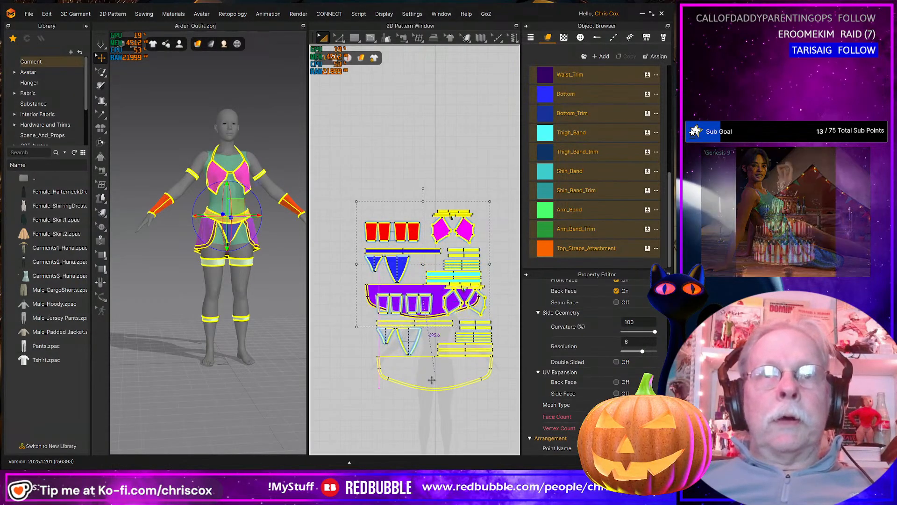
{"action": "left_click", "coordinate": [431, 383]}
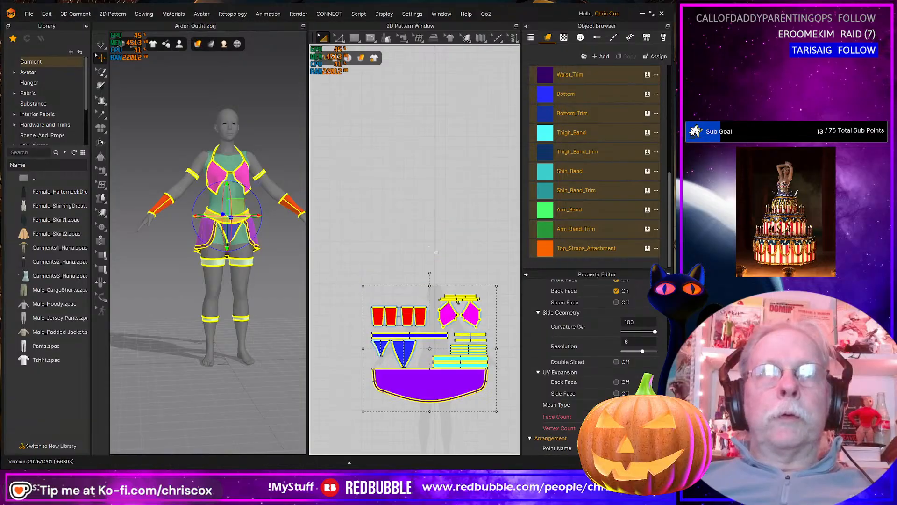
Open the UV Editor and reset the UVs to the 2D arrangement
{"action": "right_click", "coordinate": [412, 29]}
{"action": "left_click", "coordinate": [433, 47]}
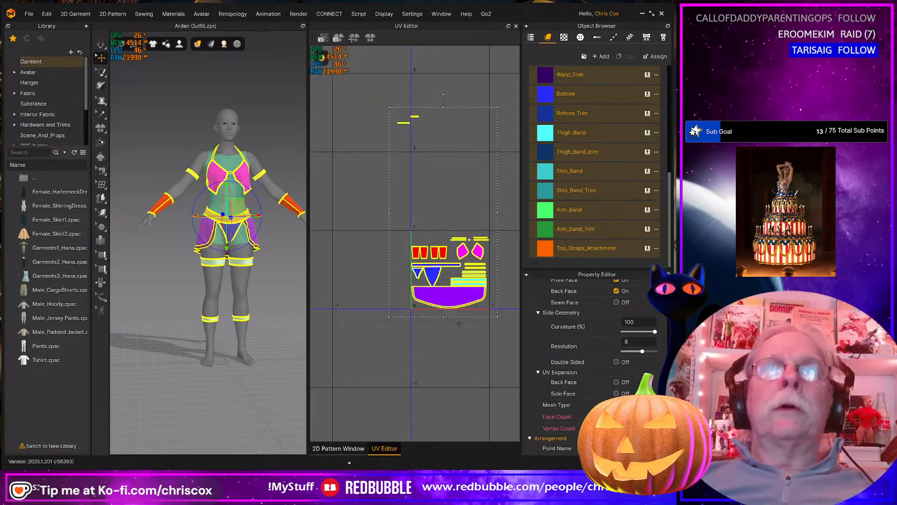
{"action": "right_click", "coordinate": [443, 374]}
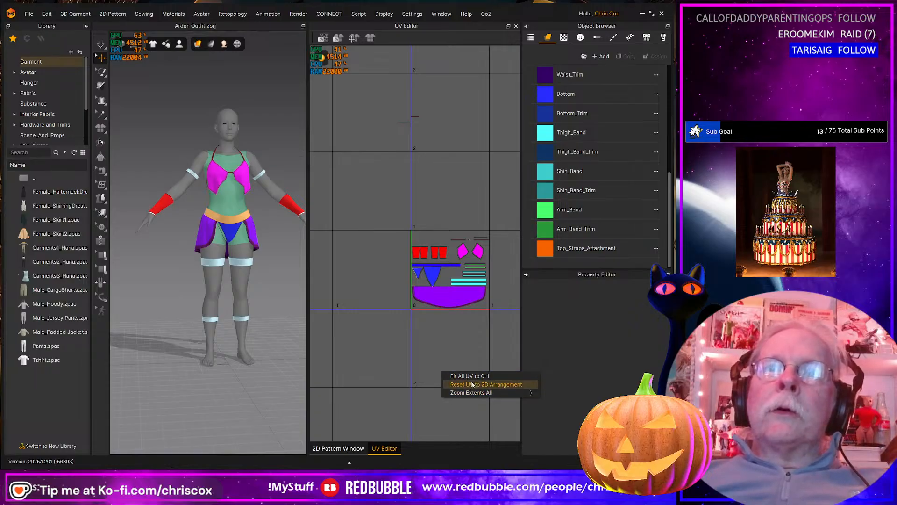
{"action": "left_click", "coordinate": [473, 385]}
Fit all UVs to 0-1 with a relative UV coordinate spacing of 0.010, and close the UV Editor
{"action": "right_click", "coordinate": [435, 375]}
{"action": "left_click", "coordinate": [462, 382]}
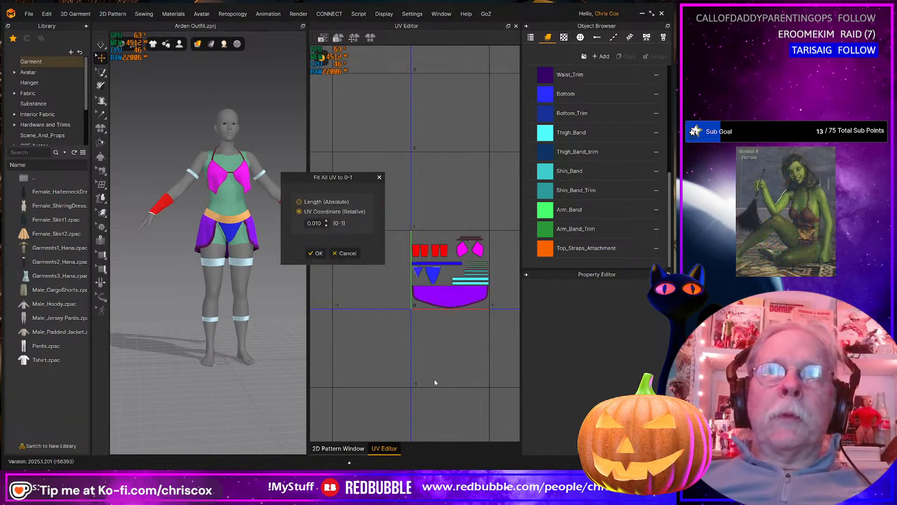
{"action": "left_click", "coordinate": [316, 253]}
{"action": "scroll", "coordinate": [468, 321], "scroll_direction": "up", "scroll_amount": 5}
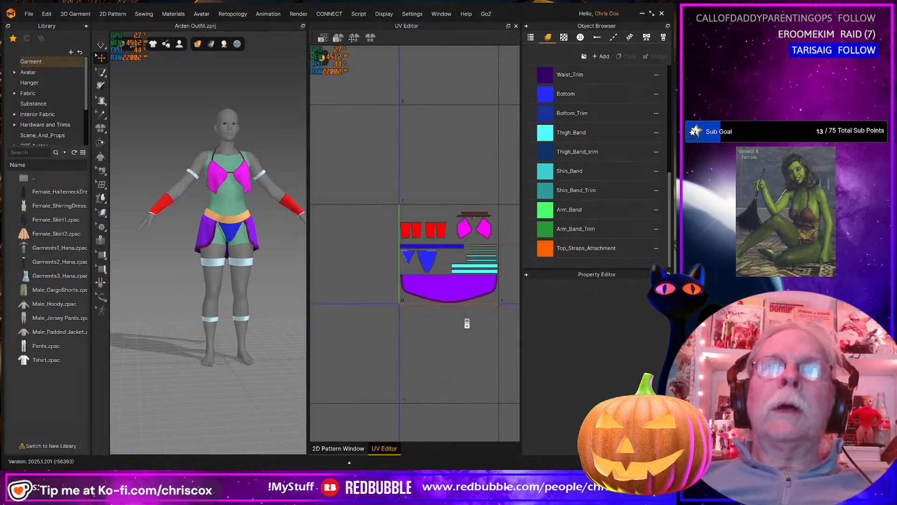
{"action": "middle_click_drag", "start_coordinate": [459, 319], "coordinate": [433, 351]}
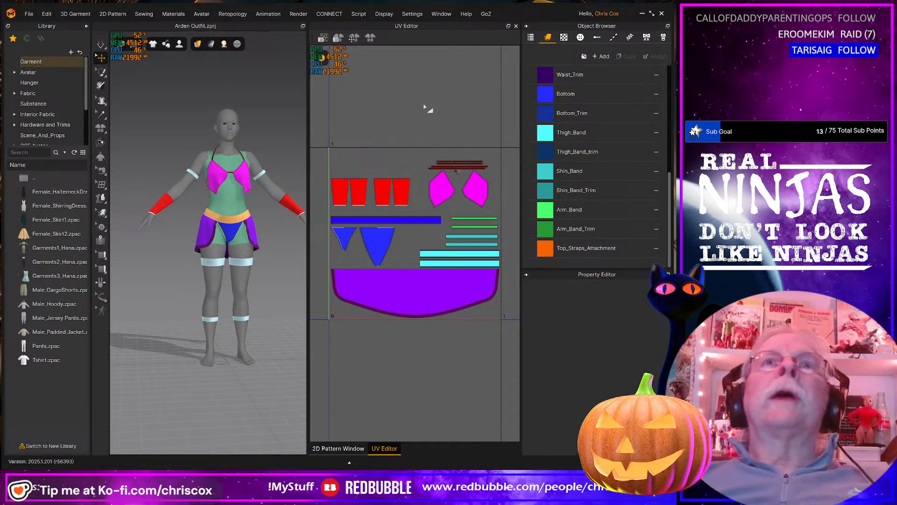
{"action": "left_click", "coordinate": [408, 29]}
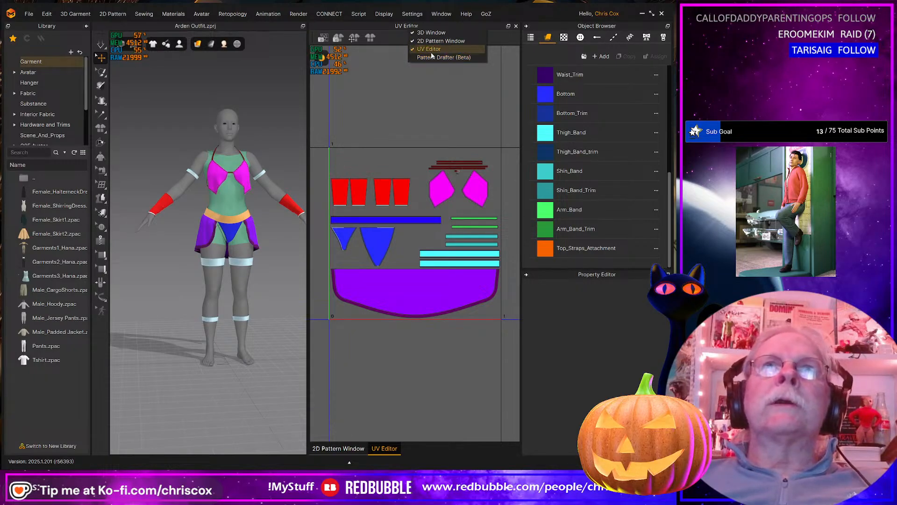
{"action": "left_click", "coordinate": [430, 50]}
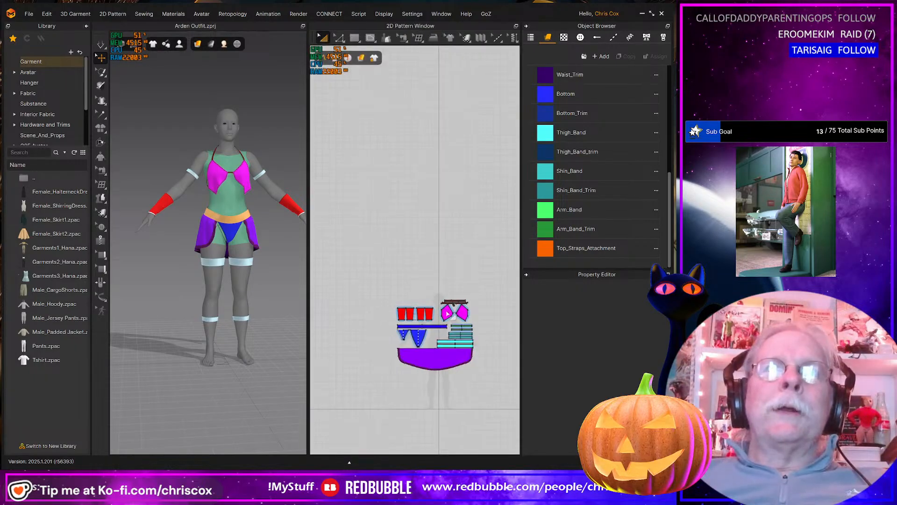
Examine the outfit on the avatar from the back and front, then closely around the bottom and thigh bands
{"action": "scroll", "coordinate": [447, 313], "scroll_direction": "up", "scroll_amount": 5}
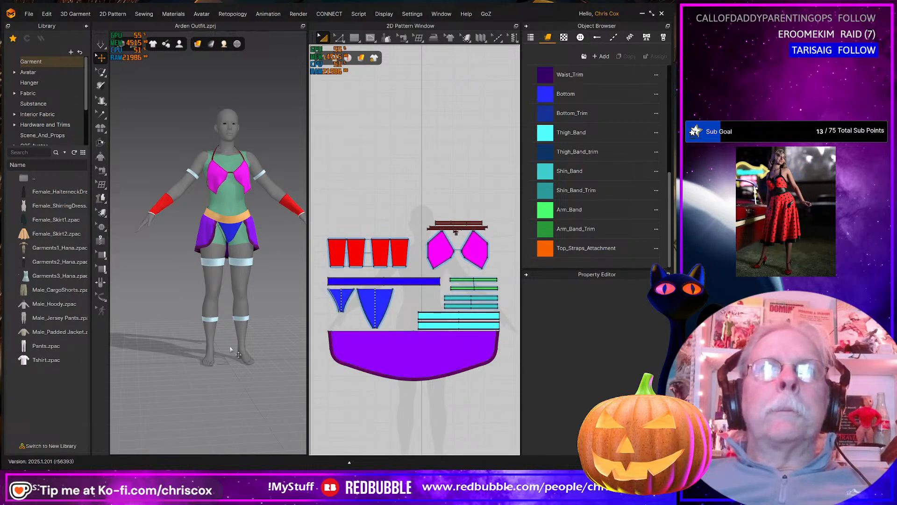
{"action": "middle_click_drag", "start_coordinate": [230, 348], "coordinate": [178, 354]}
{"action": "right_click_drag", "start_coordinate": [178, 353], "coordinate": [316, 347]}
{"action": "middle_click_drag", "start_coordinate": [252, 340], "coordinate": [299, 327]}
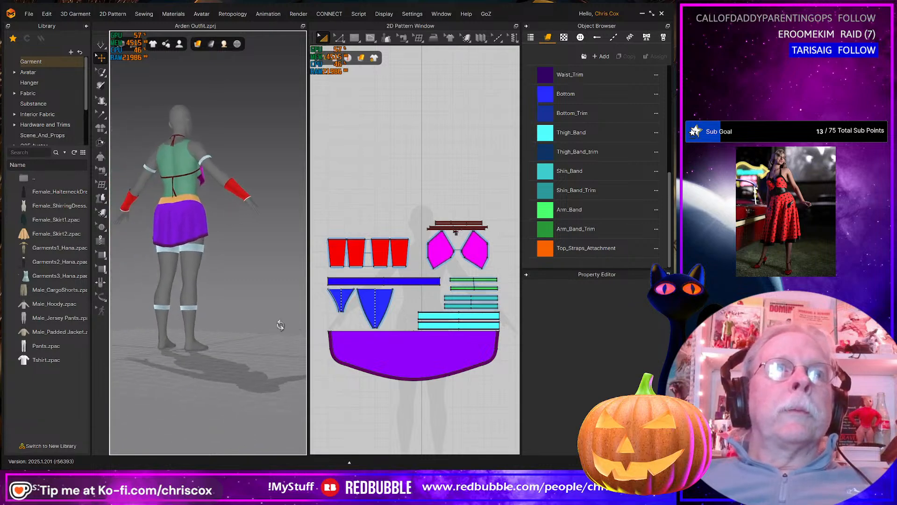
{"action": "right_click_drag", "start_coordinate": [280, 327], "coordinate": [170, 326]}
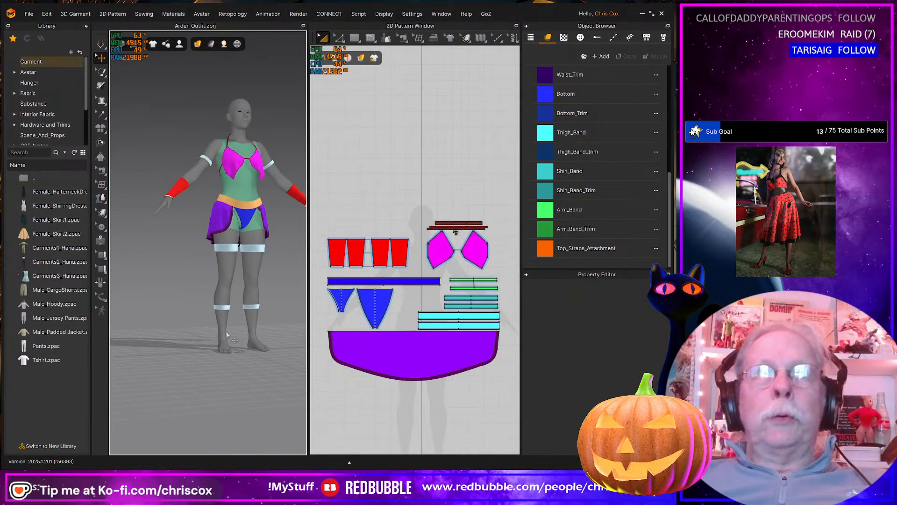
{"action": "scroll", "coordinate": [210, 328], "scroll_direction": "up", "scroll_amount": 6}
{"action": "right_click_drag", "start_coordinate": [211, 327], "coordinate": [251, 318]}
{"action": "middle_click_drag", "start_coordinate": [251, 318], "coordinate": [194, 335]}
{"action": "scroll", "coordinate": [197, 338], "scroll_direction": "up", "scroll_amount": 3}
{"action": "scroll", "coordinate": [196, 338], "scroll_direction": "up", "scroll_amount": 1}
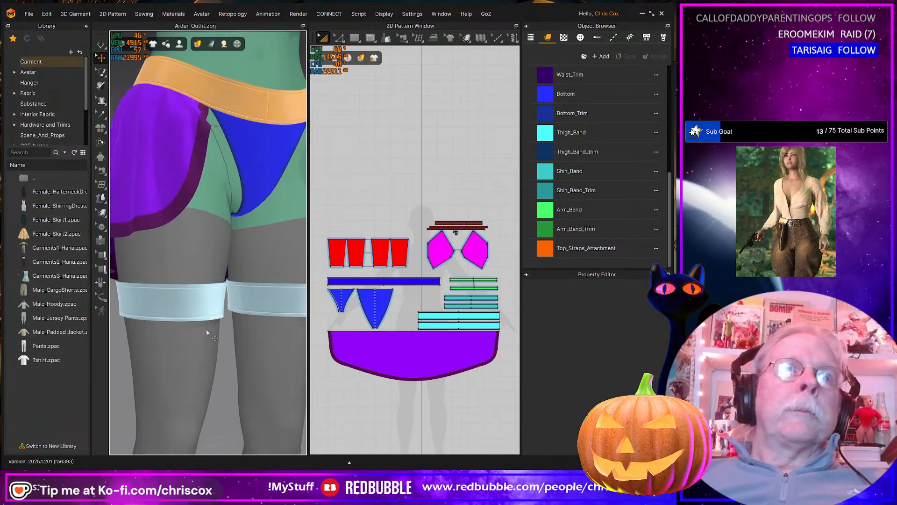
{"action": "scroll", "coordinate": [205, 330], "scroll_direction": "up", "scroll_amount": 2}
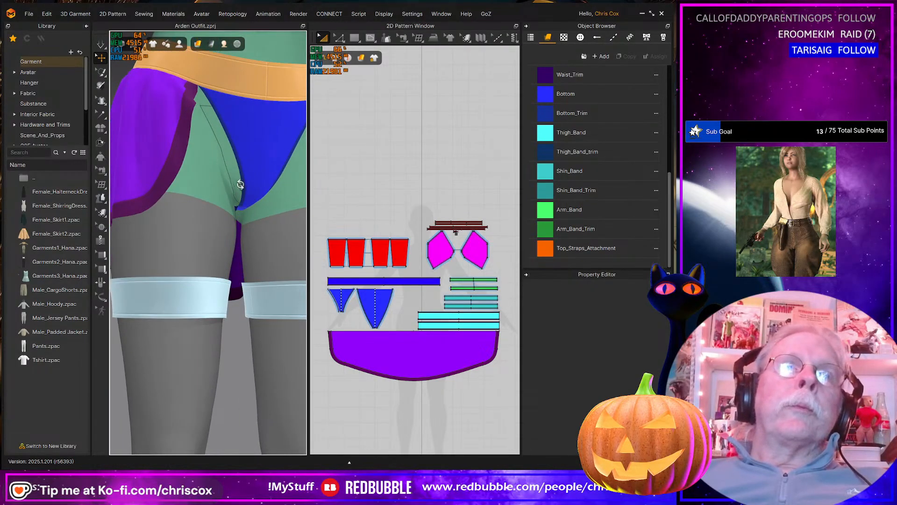
Run the simulation and tug the front bottom panel at the crotch and the waistband to settle their fit on the avatar
{"action": "right_click_drag", "start_coordinate": [244, 175], "coordinate": [227, 189]}
{"action": "key", "text": "space"}
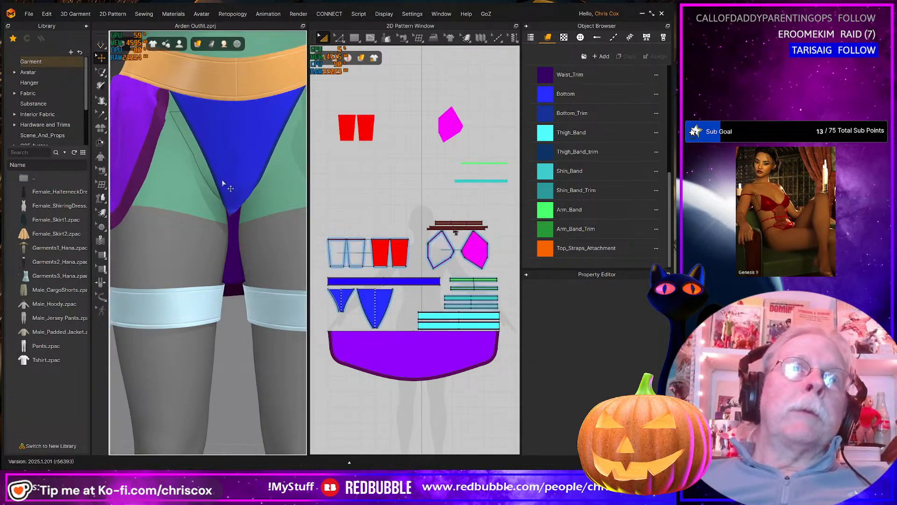
{"action": "left_click", "coordinate": [226, 184]}
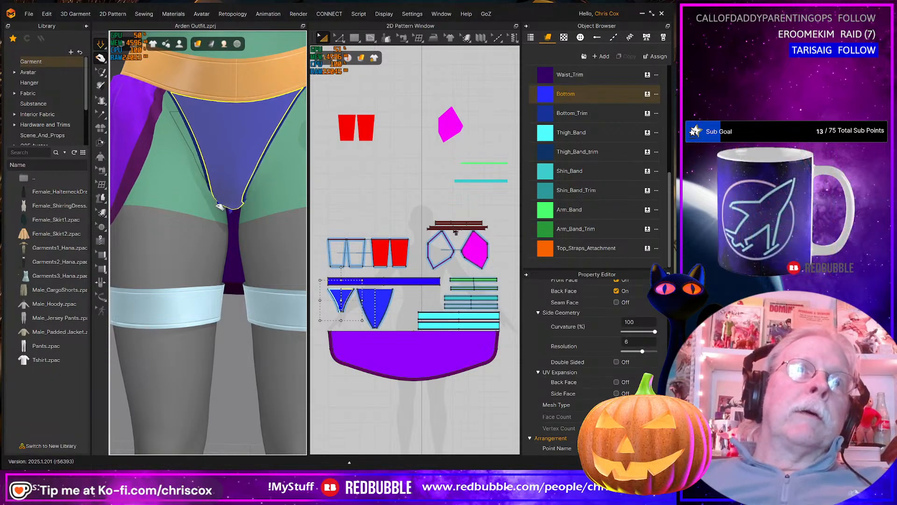
{"action": "right_click_drag", "start_coordinate": [232, 216], "coordinate": [242, 201]}
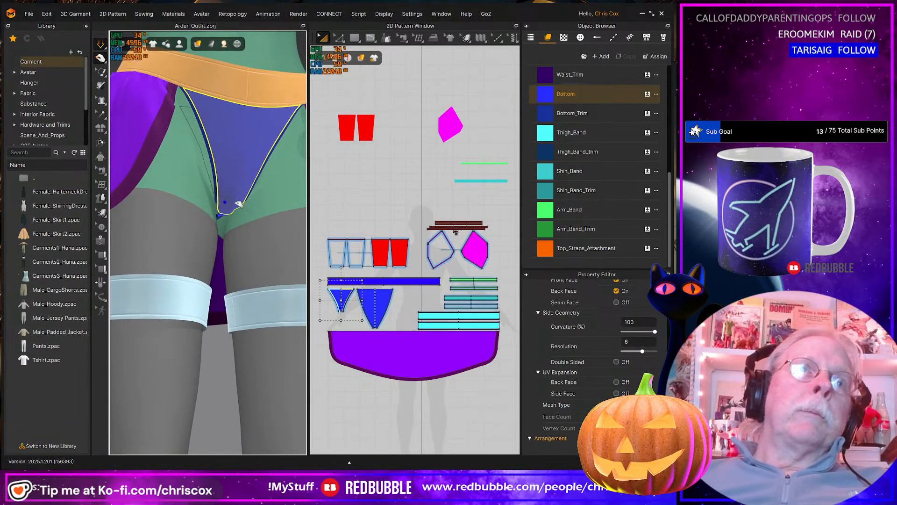
{"action": "left_click_drag", "start_coordinate": [235, 203], "coordinate": [226, 203]}
{"action": "right_click_drag", "start_coordinate": [234, 203], "coordinate": [211, 191]}
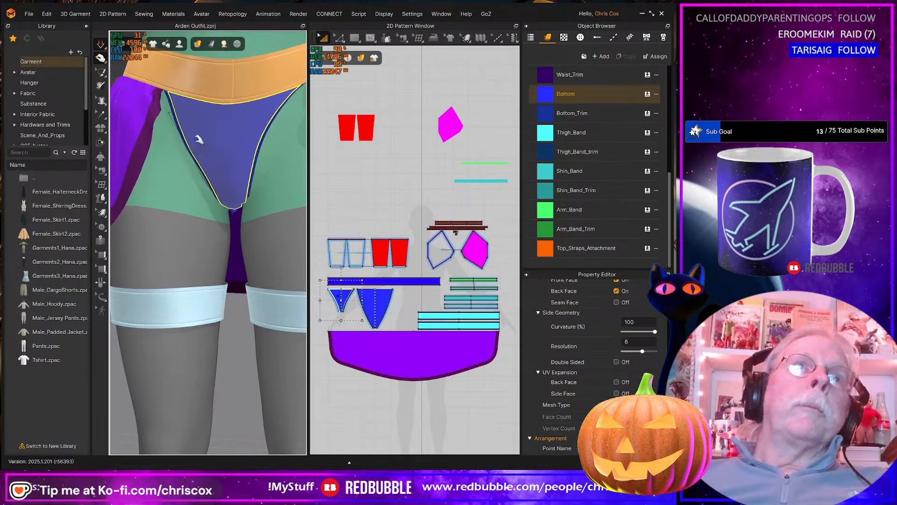
{"action": "left_click", "coordinate": [196, 83]}
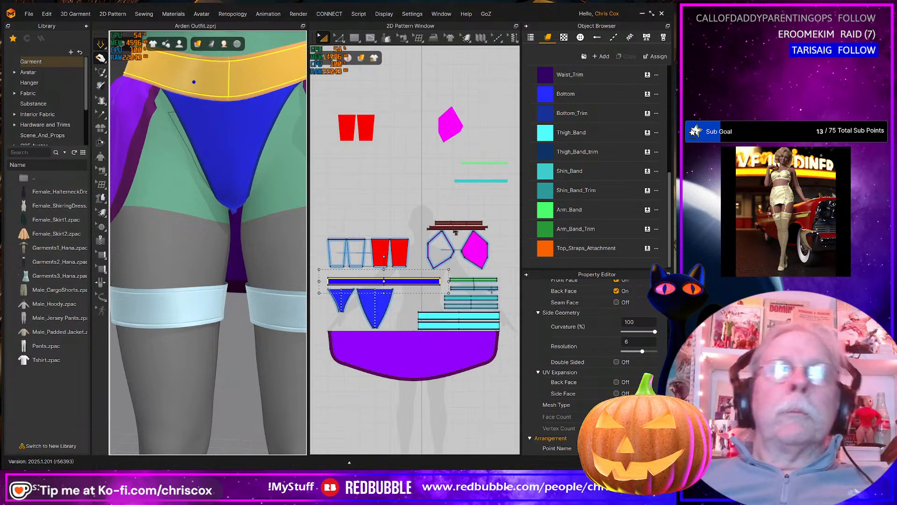
Select the Bottom_Trim strips along the leg openings of the front and back bottom patterns in the 2D layout
{"action": "scroll", "coordinate": [455, 232], "scroll_direction": "up", "scroll_amount": 6}
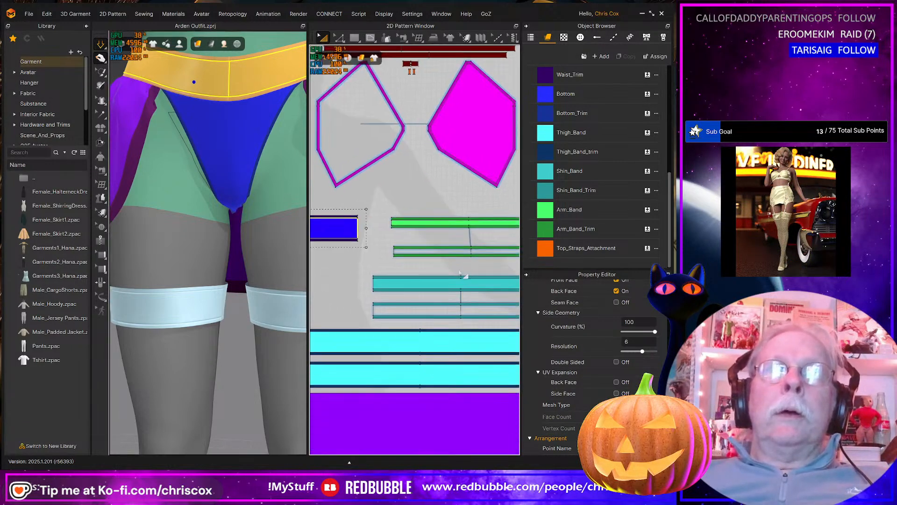
{"action": "scroll", "coordinate": [459, 272], "scroll_direction": "down", "scroll_amount": 6}
{"action": "scroll", "coordinate": [413, 296], "scroll_direction": "up", "scroll_amount": 4}
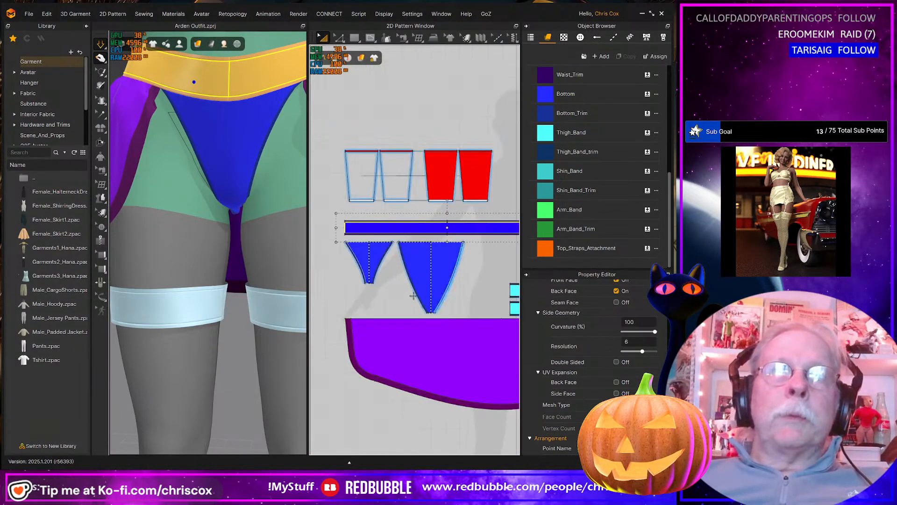
{"action": "left_click", "coordinate": [413, 295]}
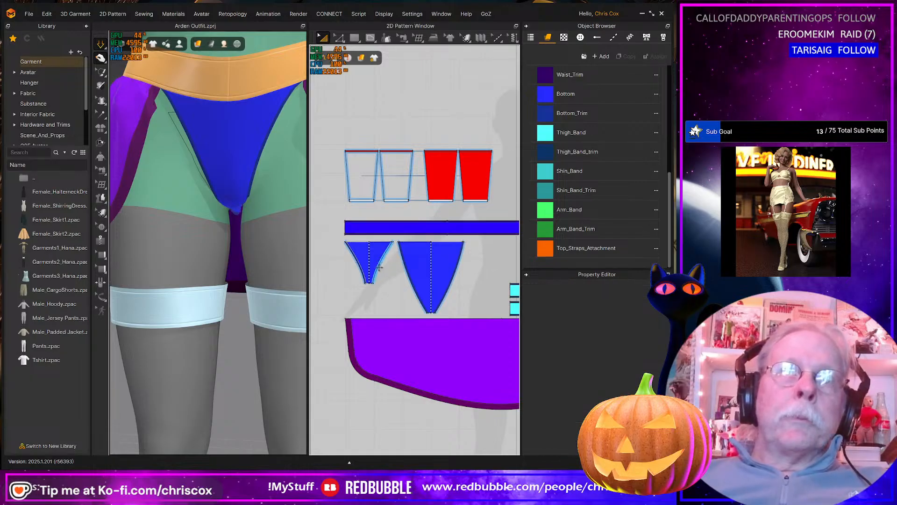
{"action": "left_click", "coordinate": [380, 267]}
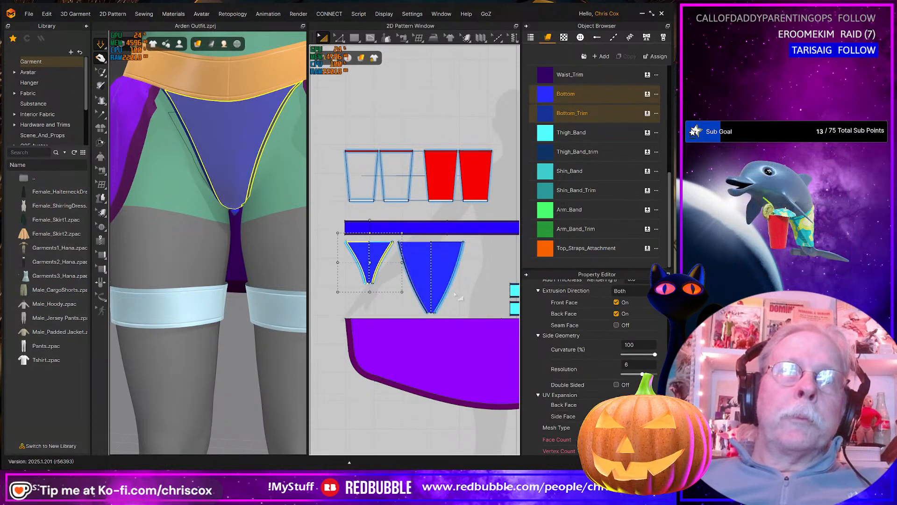
{"action": "left_click", "coordinate": [384, 309]}
{"action": "scroll", "coordinate": [384, 309], "scroll_direction": "up", "scroll_amount": 5}
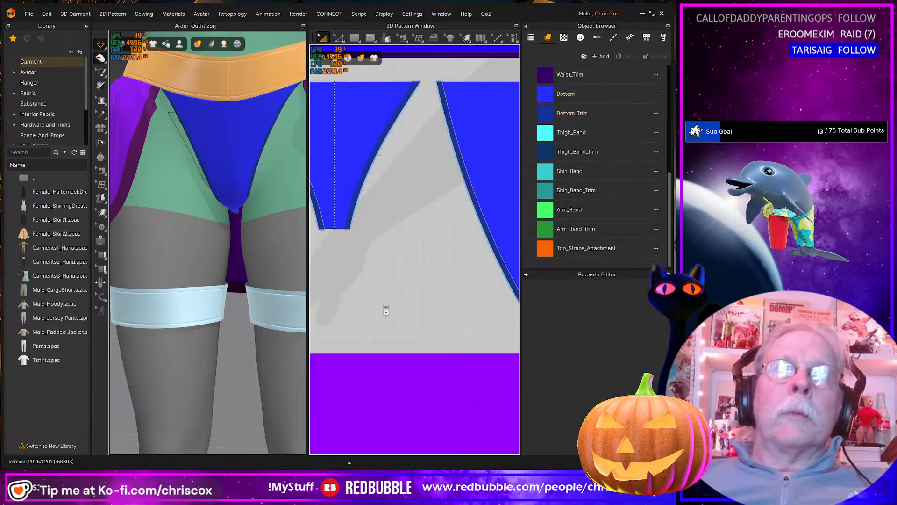
{"action": "left_click", "coordinate": [378, 155]}
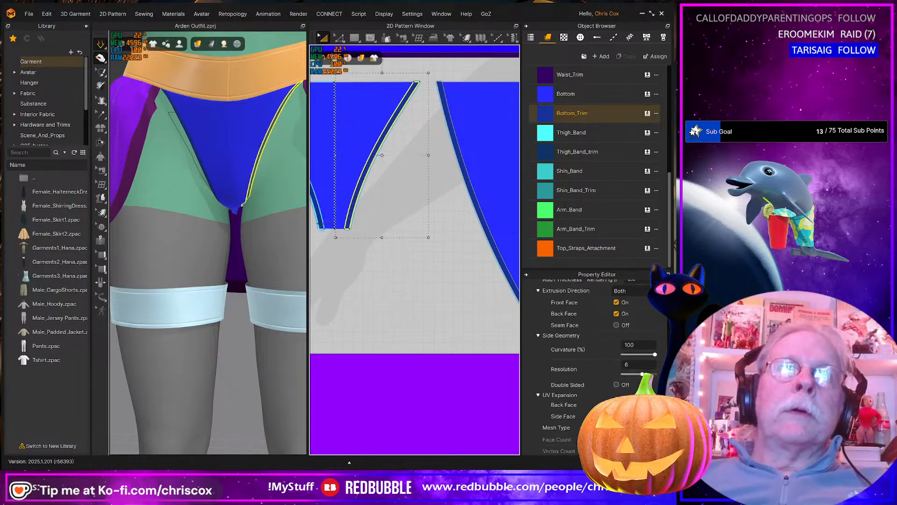
{"action": "left_click", "coordinate": [483, 236], "text": "shift"}
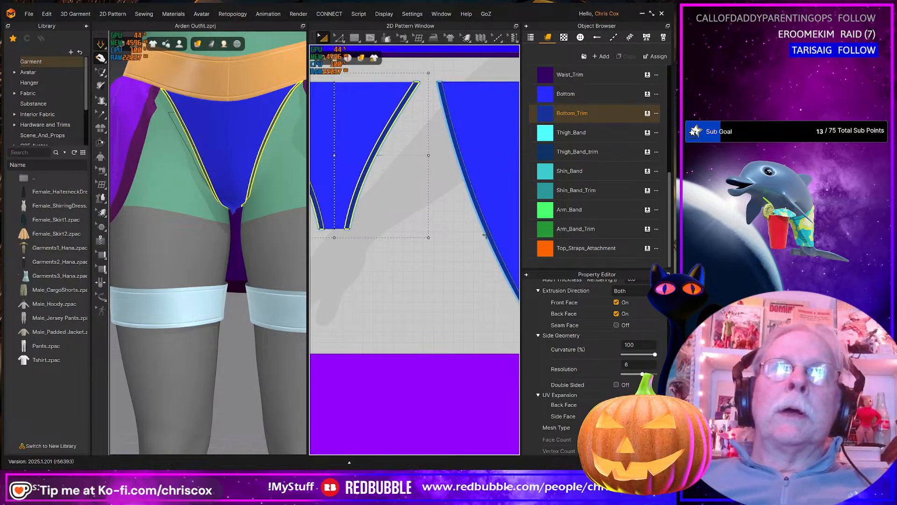
{"action": "middle_click_drag", "start_coordinate": [485, 237], "coordinate": [336, 234]}
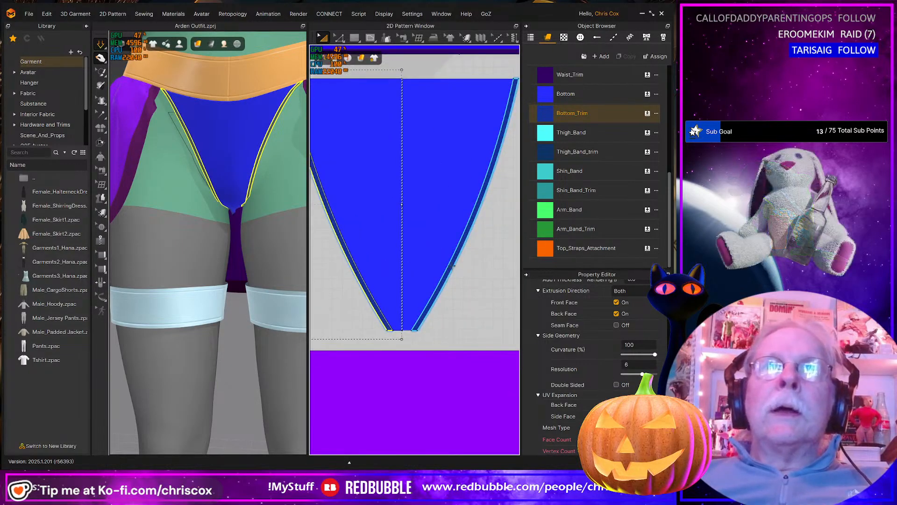
{"action": "left_click", "coordinate": [452, 267], "text": "shift"}
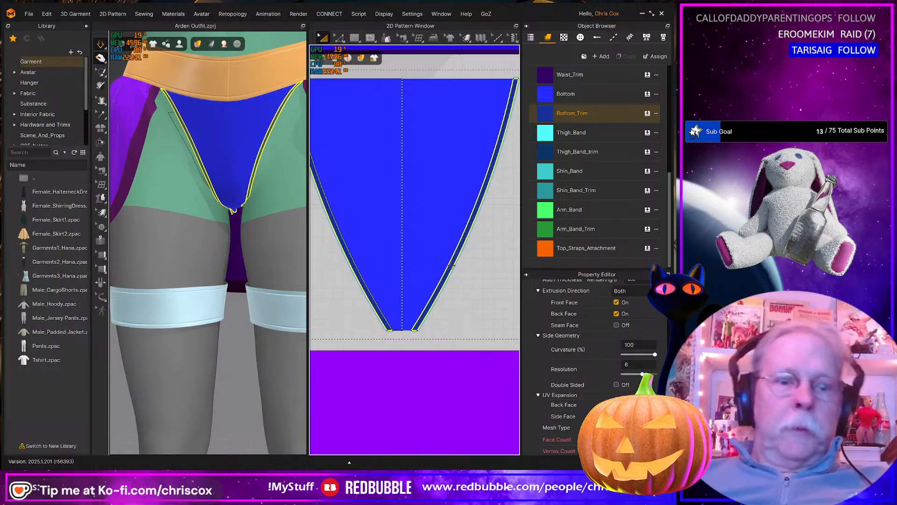
Stop the simulation, check the leg-opening trims from underneath, and clear the selection with the whole avatar in view
{"action": "right_click_drag", "start_coordinate": [250, 225], "coordinate": [242, 194]}
{"action": "scroll", "coordinate": [240, 209], "scroll_direction": "up", "scroll_amount": 2}
{"action": "key", "text": "space"}
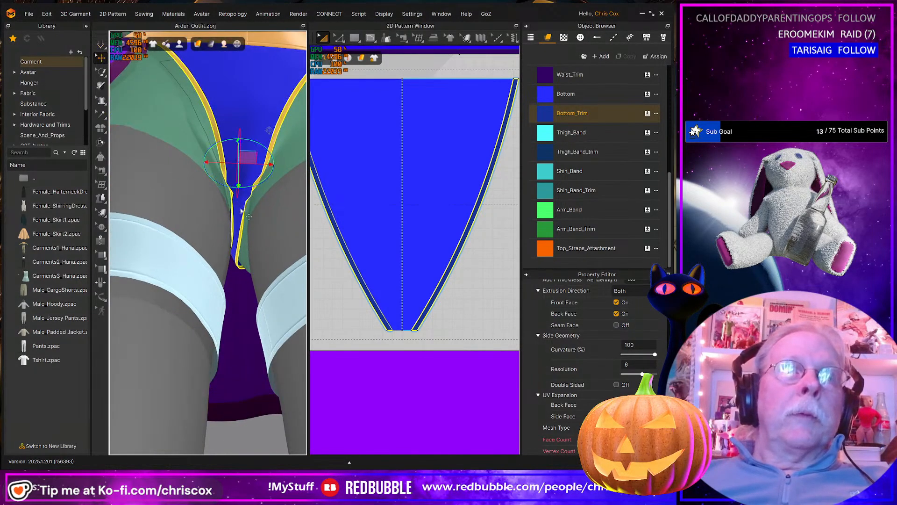
{"action": "scroll", "coordinate": [240, 206], "scroll_direction": "up", "scroll_amount": 2}
{"action": "scroll", "coordinate": [241, 207], "scroll_direction": "down", "scroll_amount": 1}
{"action": "right_click_drag", "start_coordinate": [241, 202], "coordinate": [236, 262]}
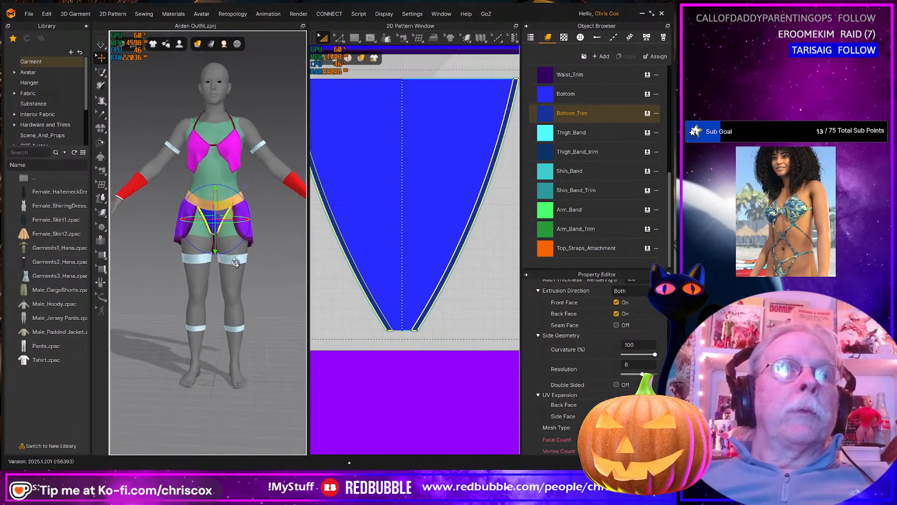
{"action": "right_click", "coordinate": [272, 294]}
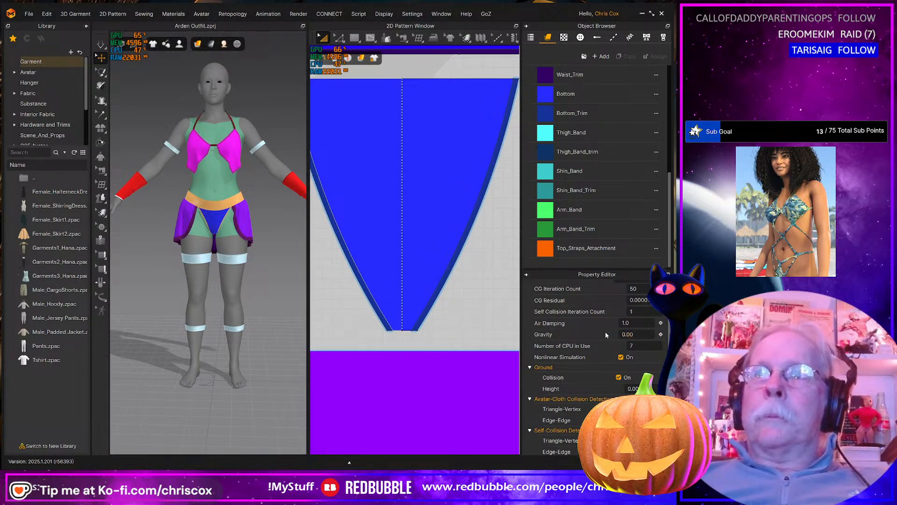
Examine the overall pattern layout, the outfit from the side, and the bracer's wrist edge up close
{"action": "scroll", "coordinate": [444, 263], "scroll_direction": "down", "scroll_amount": 10}
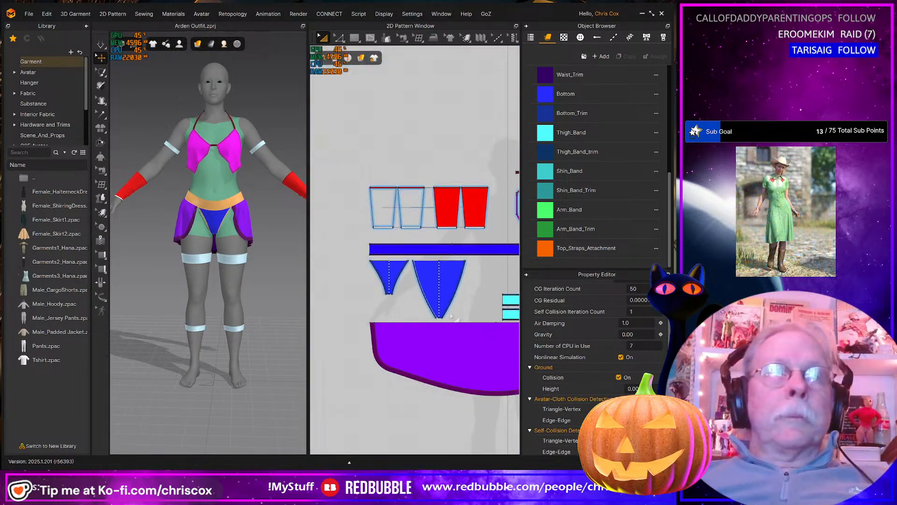
{"action": "scroll", "coordinate": [444, 263], "scroll_direction": "down", "scroll_amount": 5}
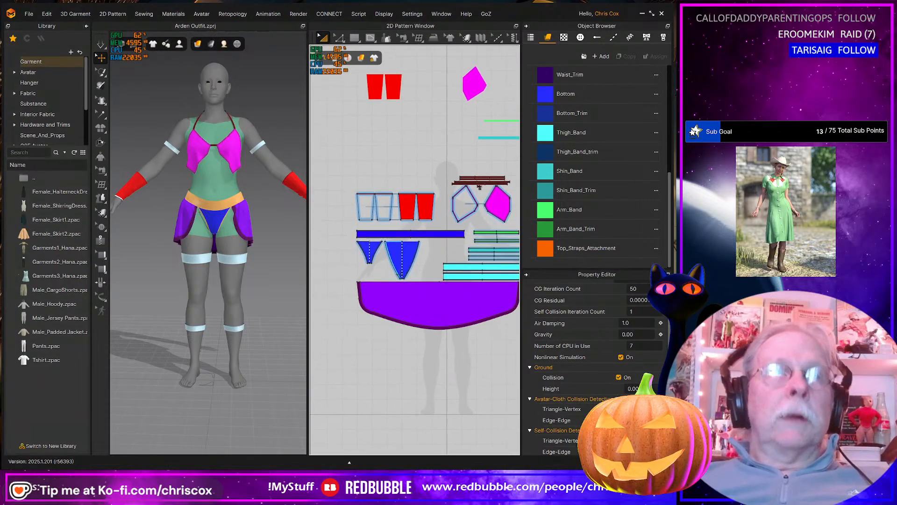
{"action": "middle_click_drag", "start_coordinate": [412, 291], "coordinate": [404, 293]}
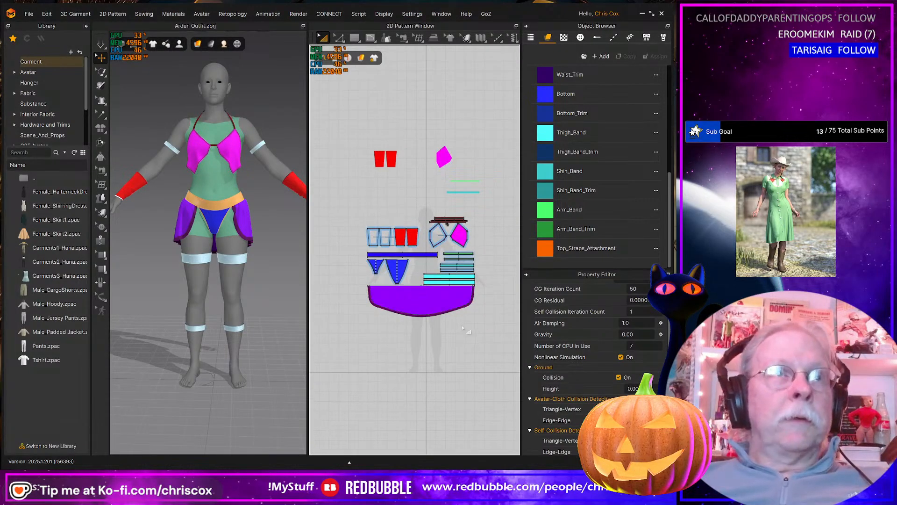
{"action": "mouse_move", "coordinate": [266, 319]}
{"action": "right_mouse_down"}
{"action": "mouse_move", "coordinate": [274, 319]}
{"action": "mouse_move", "coordinate": [271, 308]}
{"action": "right_mouse_up"}
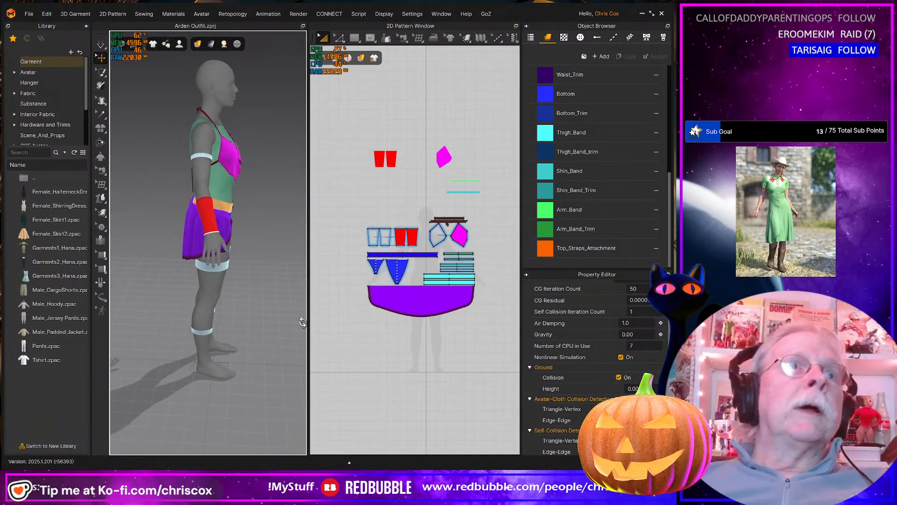
{"action": "scroll", "coordinate": [270, 301], "scroll_direction": "up", "scroll_amount": 3}
{"action": "scroll", "coordinate": [265, 307], "scroll_direction": "up", "scroll_amount": 4}
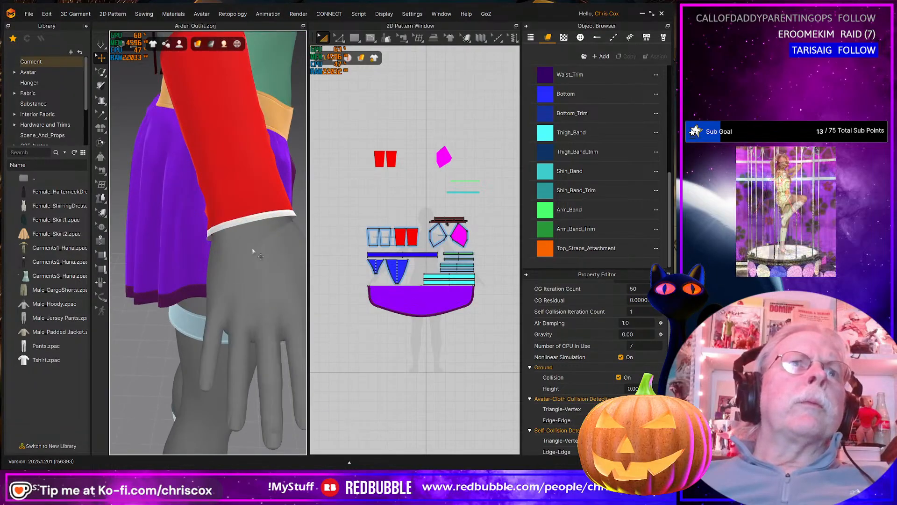
{"action": "scroll", "coordinate": [373, 234], "scroll_direction": "up", "scroll_amount": 8}
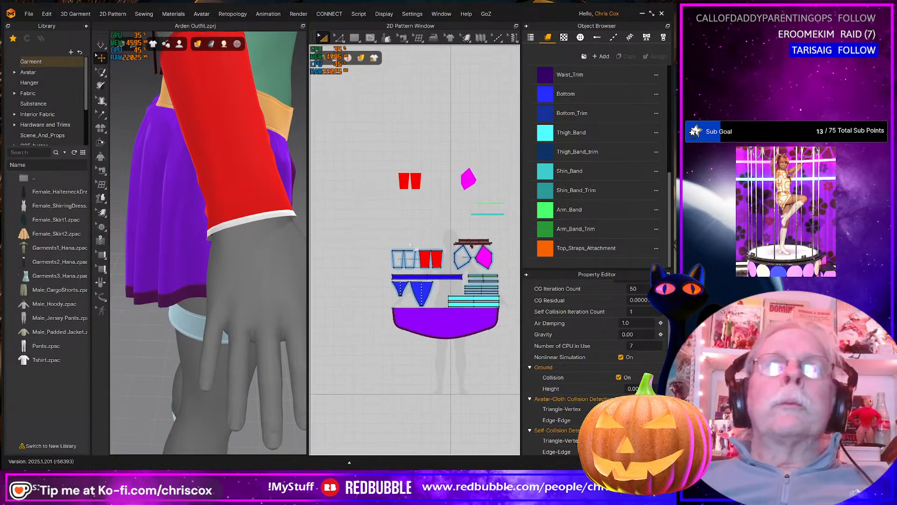
Try to apply the Bracers _Trim fabric to the wrist strips of the bracer patterns, and undo the assignment
{"action": "middle_click_drag", "start_coordinate": [448, 314], "coordinate": [406, 268]}
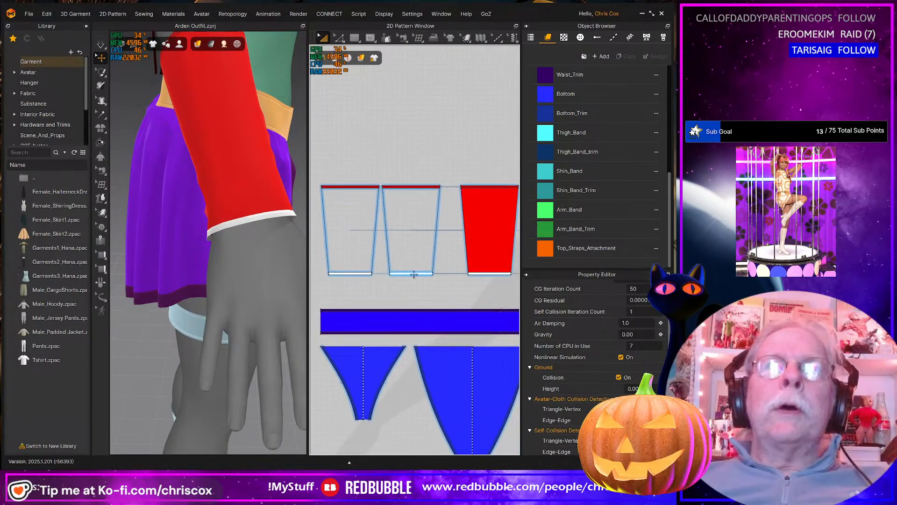
{"action": "scroll", "coordinate": [388, 283], "scroll_direction": "down", "scroll_amount": 2}
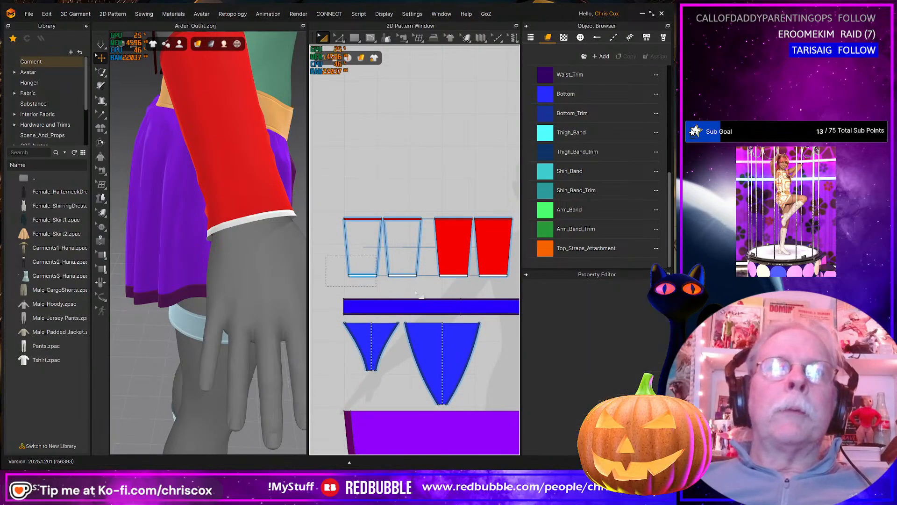
{"action": "left_click_drag", "start_coordinate": [329, 261], "coordinate": [520, 290]}
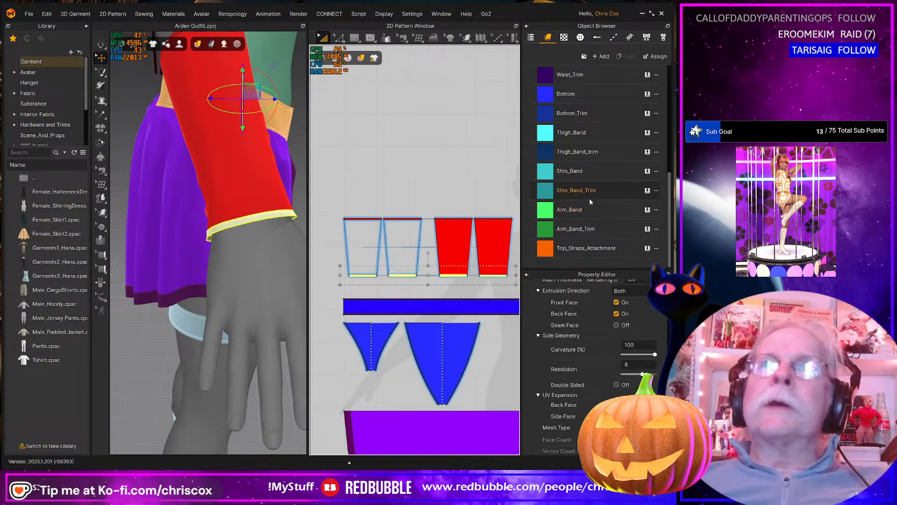
{"action": "scroll", "coordinate": [584, 159], "scroll_direction": "up", "scroll_amount": 5}
{"action": "scroll", "coordinate": [585, 154], "scroll_direction": "down", "scroll_amount": 2}
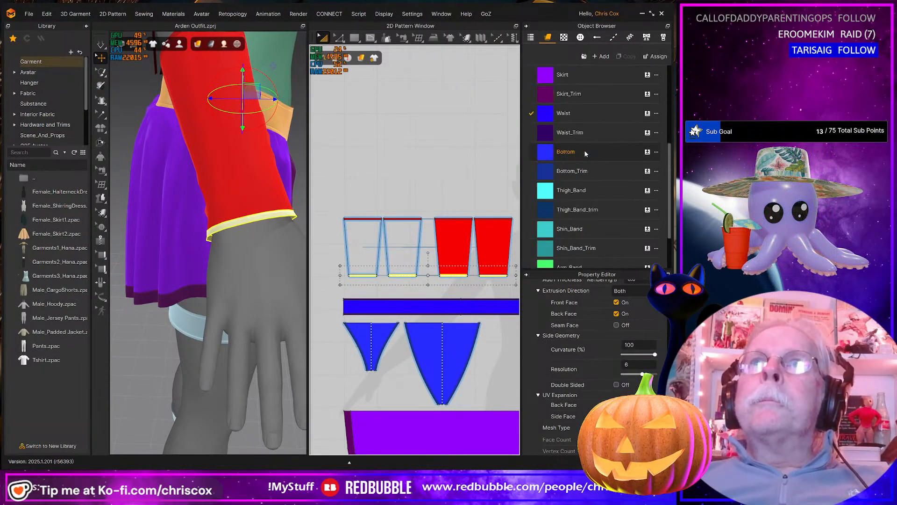
{"action": "scroll", "coordinate": [584, 154], "scroll_direction": "up", "scroll_amount": 2}
{"action": "left_click", "coordinate": [549, 117]}
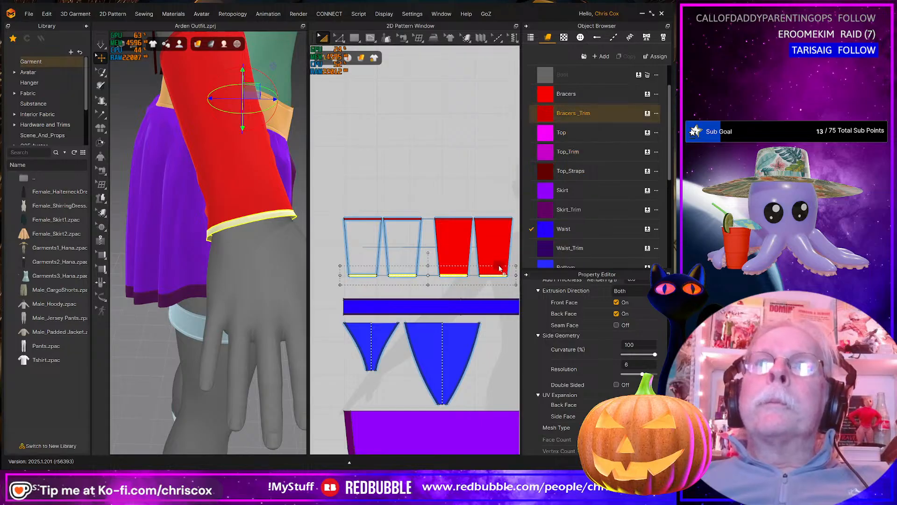
{"action": "left_click", "coordinate": [498, 279]}
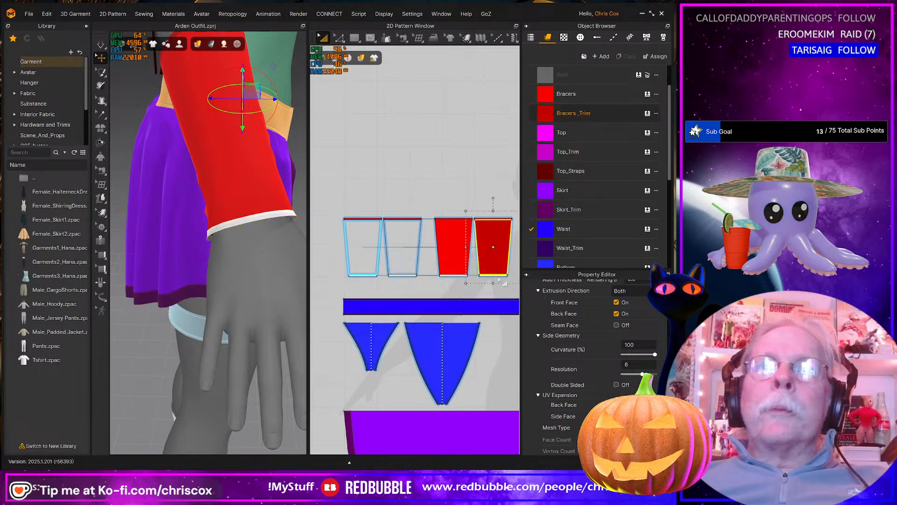
{"action": "key", "text": "ctrl+z"}
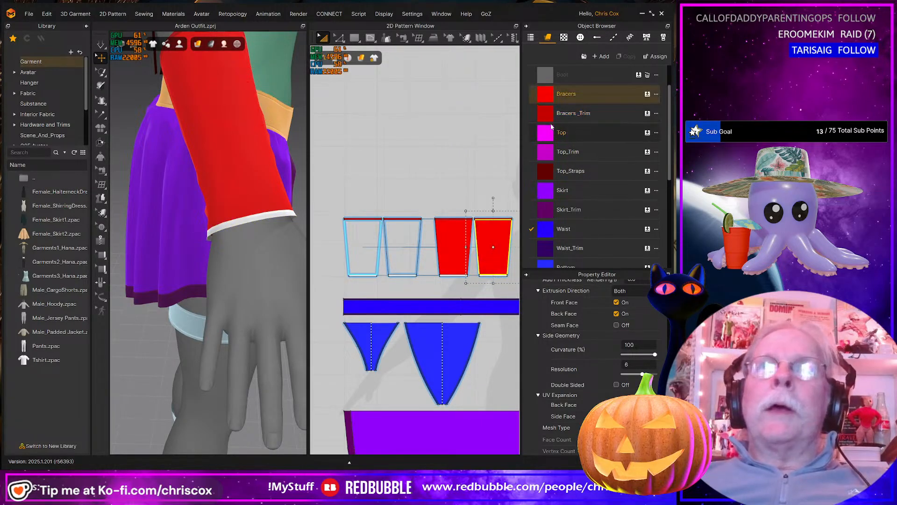
Select the wrist strips of all four bracer patterns and assign the Bracers _Trim fabric to them
{"action": "scroll", "coordinate": [497, 276], "scroll_direction": "up", "scroll_amount": 2}
{"action": "scroll", "coordinate": [489, 285], "scroll_direction": "down", "scroll_amount": 3}
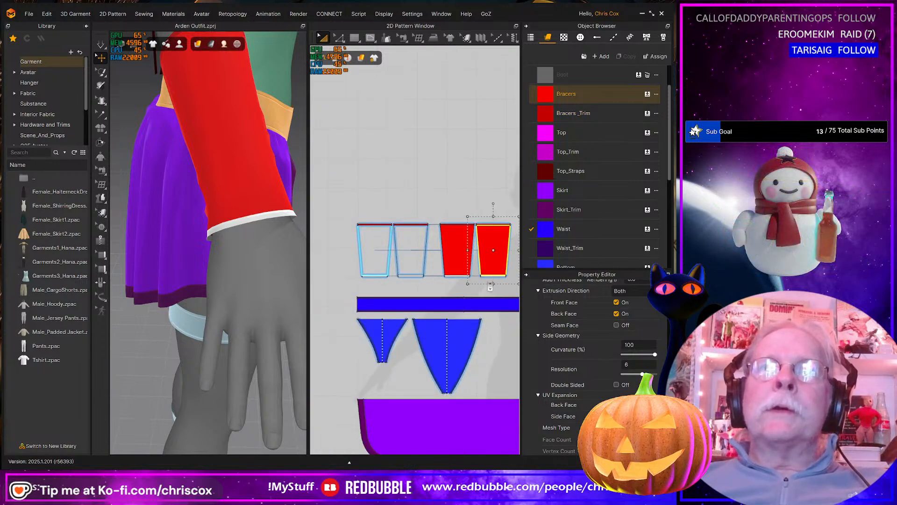
{"action": "left_click", "coordinate": [513, 290]}
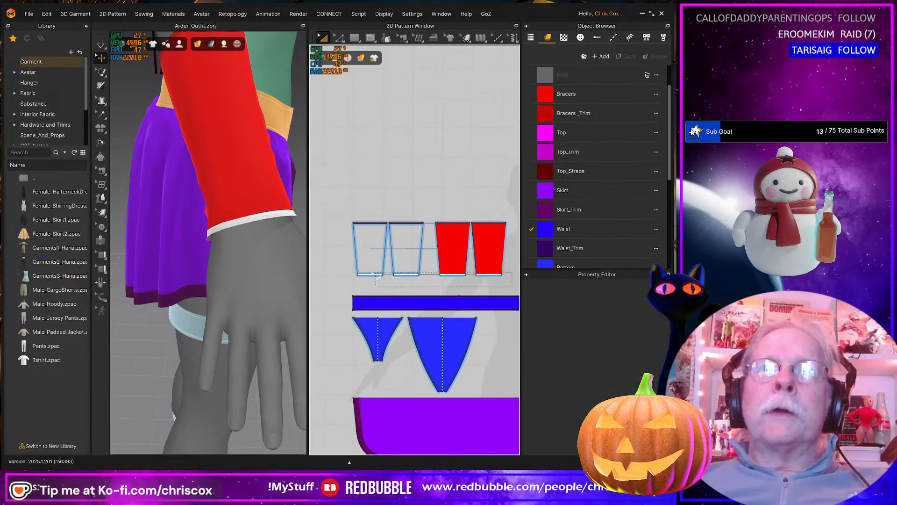
{"action": "left_click_drag", "start_coordinate": [345, 268], "coordinate": [345, 266]}
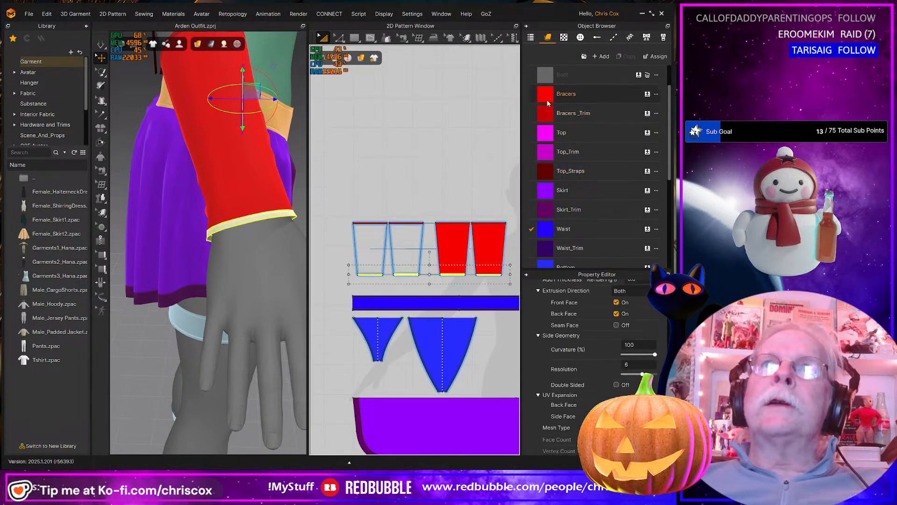
{"action": "left_click_drag", "start_coordinate": [546, 113], "coordinate": [493, 280]}
{"action": "scroll", "coordinate": [493, 279], "scroll_direction": "up", "scroll_amount": 4}
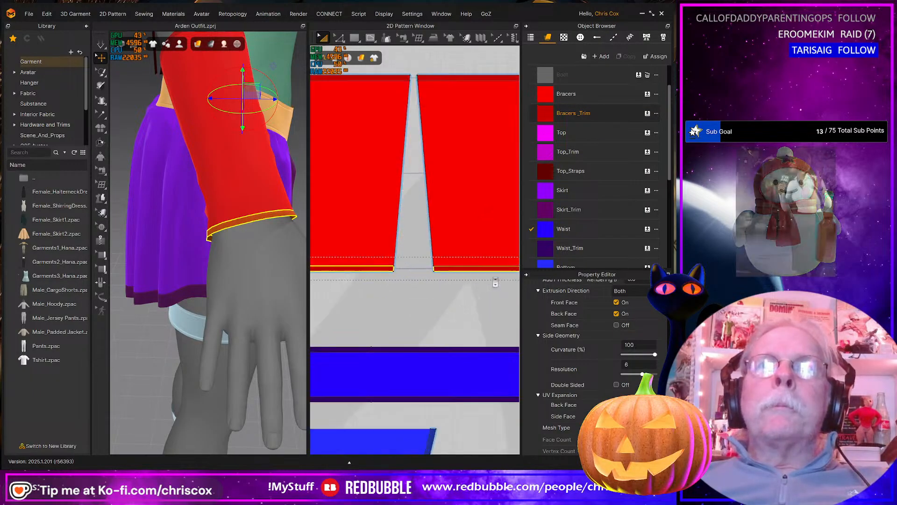
{"action": "scroll", "coordinate": [494, 281], "scroll_direction": "down", "scroll_amount": 5}
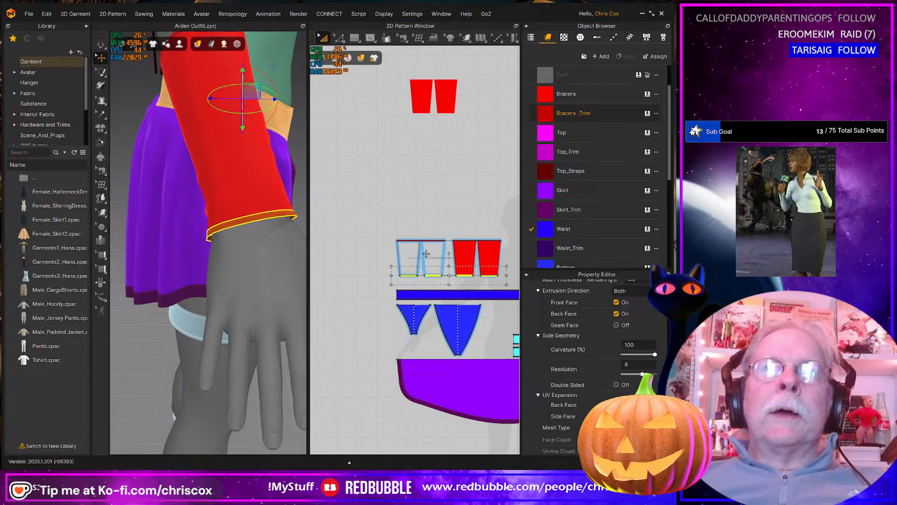
Select the elbow-end edges of the four bracer patterns and save the project with the whole avatar in view
{"action": "key", "text": "z"}
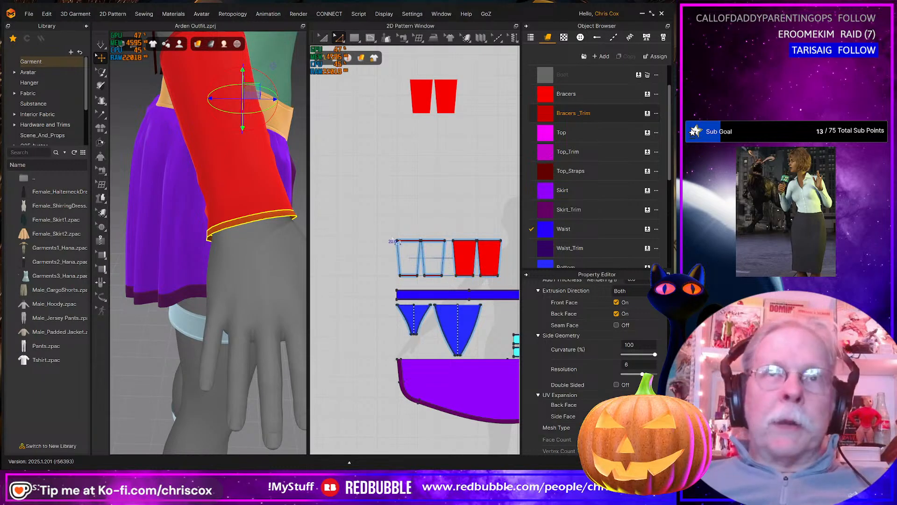
{"action": "left_click_drag", "start_coordinate": [379, 223], "coordinate": [451, 253]}
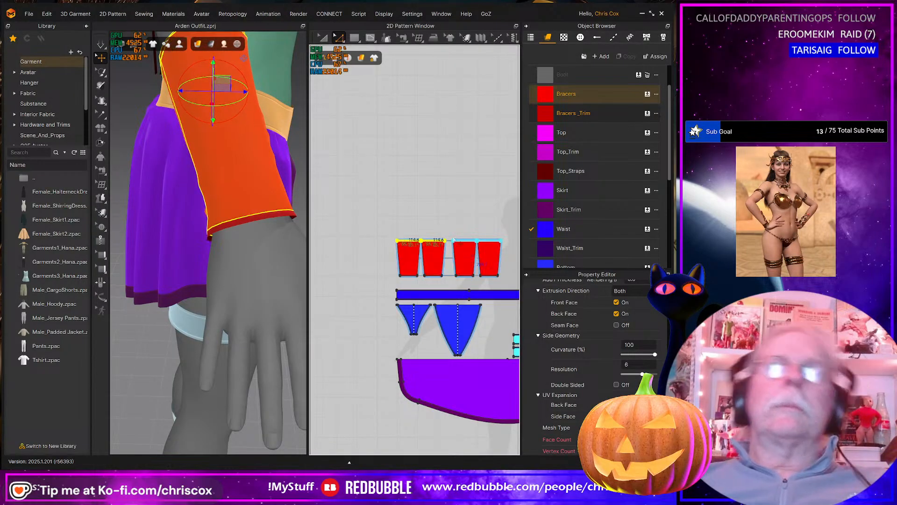
{"action": "scroll", "coordinate": [397, 225], "scroll_direction": "down", "scroll_amount": 5}
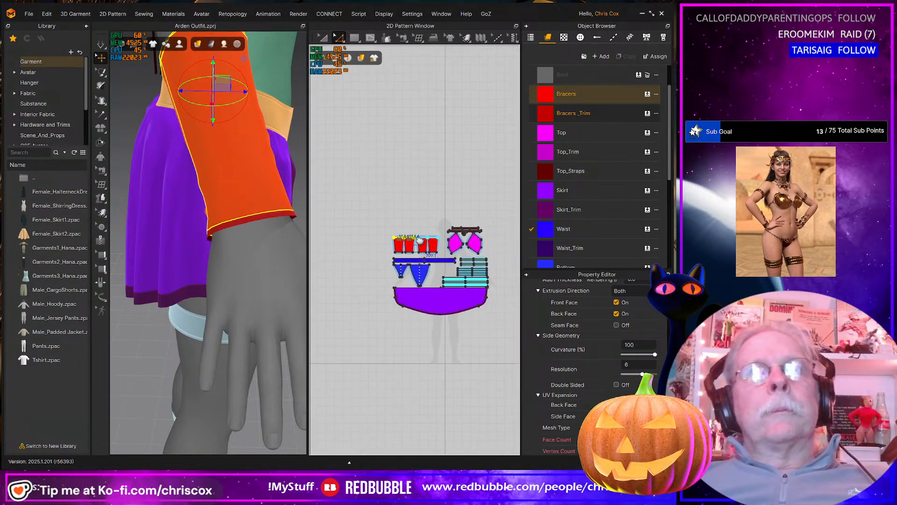
{"action": "right_click_drag", "start_coordinate": [285, 301], "coordinate": [208, 280]}
{"action": "scroll", "coordinate": [213, 285], "scroll_direction": "down", "scroll_amount": 3}
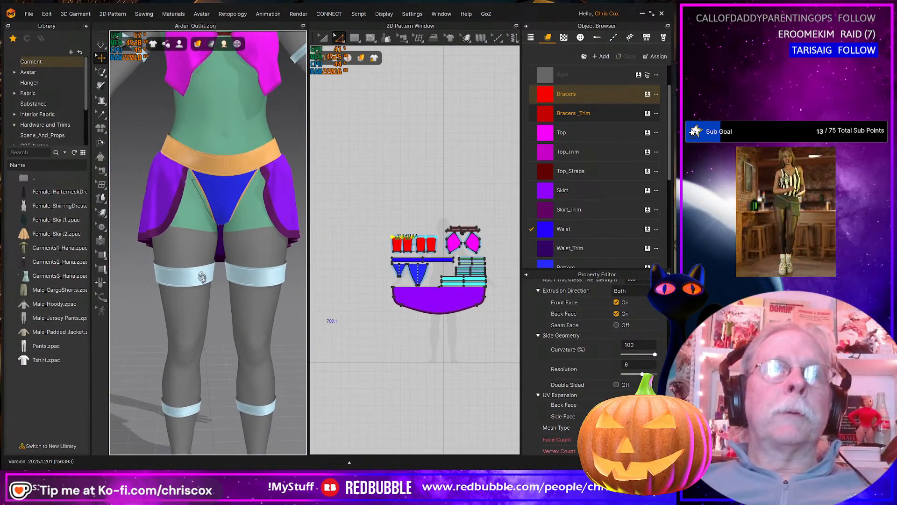
{"action": "scroll", "coordinate": [220, 284], "scroll_direction": "down", "scroll_amount": 4}
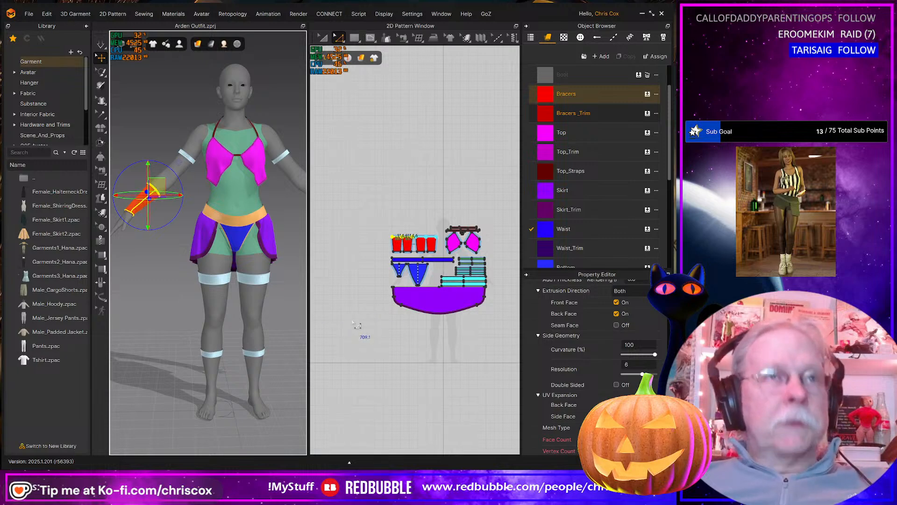
{"action": "key", "text": "ctrl+s"}
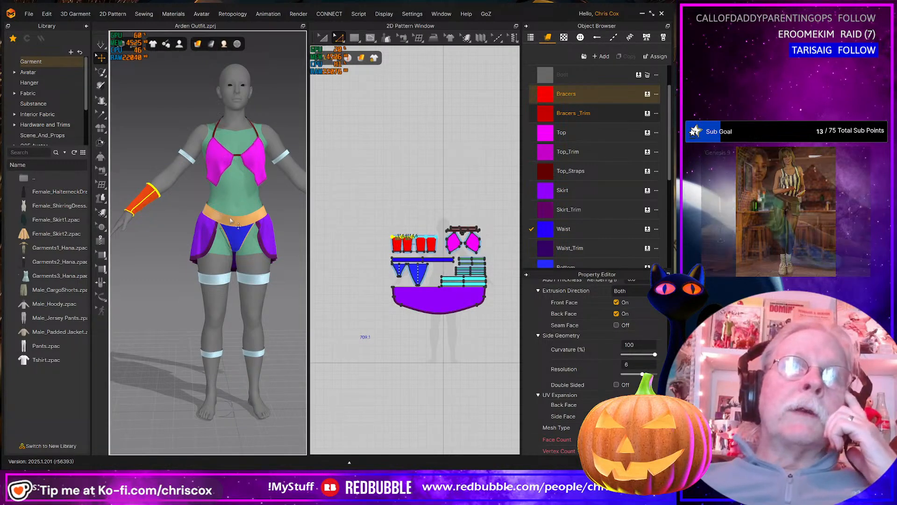
Select all of the outfit's patterns and freeze them
{"action": "right_click_drag", "start_coordinate": [237, 209], "coordinate": [272, 228]}
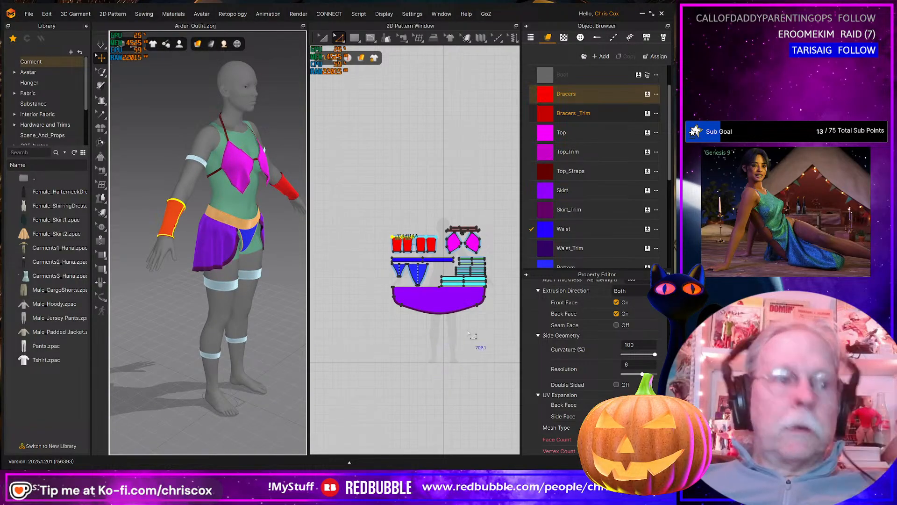
{"action": "key", "text": "a"}
{"action": "key", "text": "ctrl+a"}
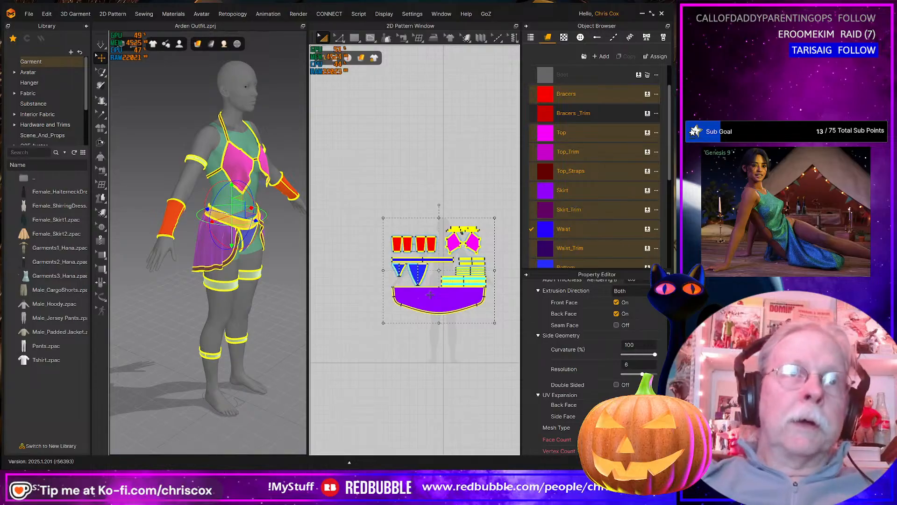
{"action": "key", "text": "ctrl+k"}
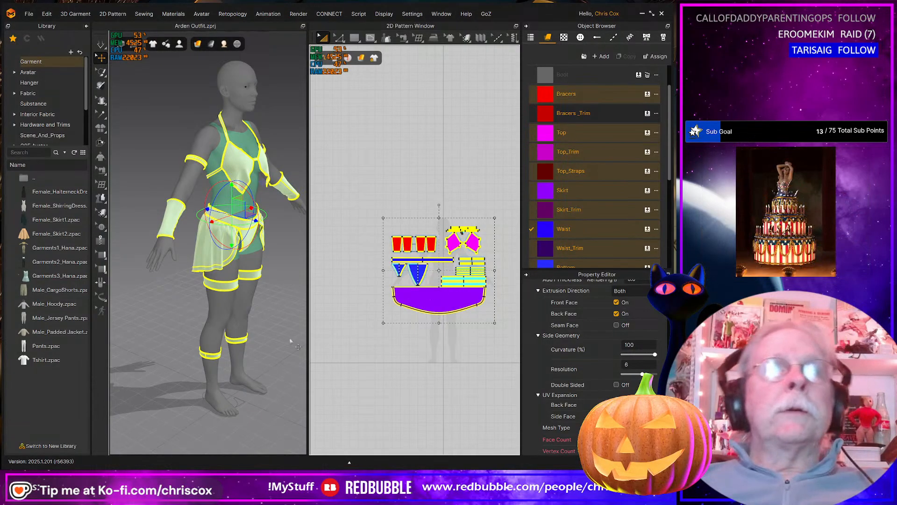
{"action": "key", "text": "2"}
Select the thigh, calf and arm band patterns together and strengthen them
{"action": "scroll", "coordinate": [474, 292], "scroll_direction": "up", "scroll_amount": 5}
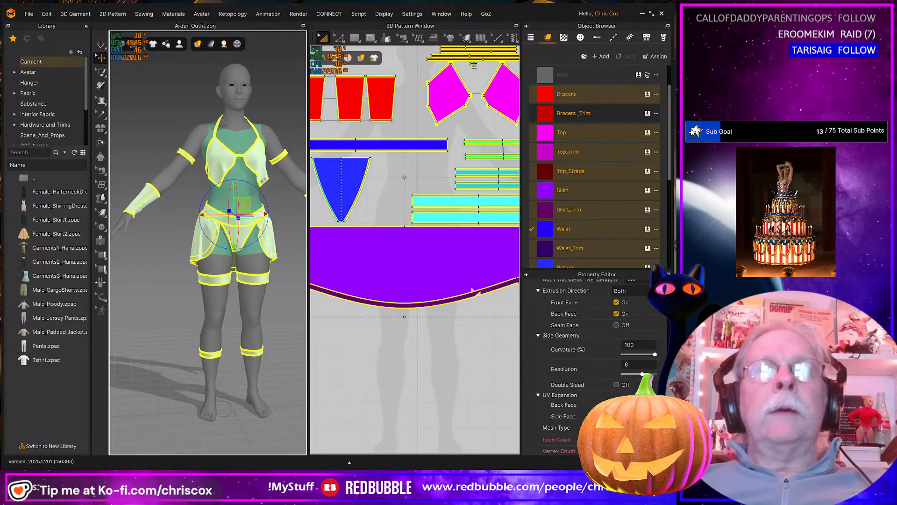
{"action": "middle_click_drag", "start_coordinate": [474, 292], "coordinate": [453, 346]}
{"action": "middle_click_drag", "start_coordinate": [501, 317], "coordinate": [459, 335]}
{"action": "left_click", "coordinate": [500, 327]}
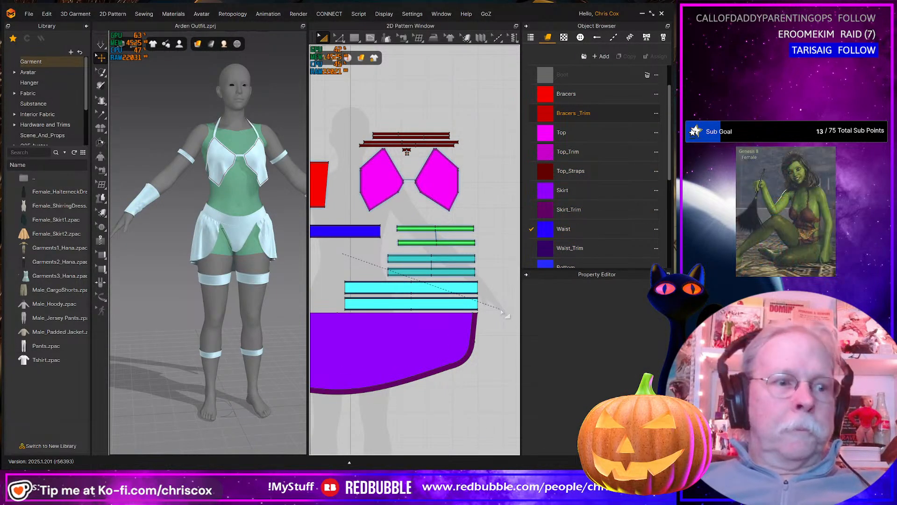
{"action": "left_click_drag", "start_coordinate": [503, 313], "coordinate": [330, 256]}
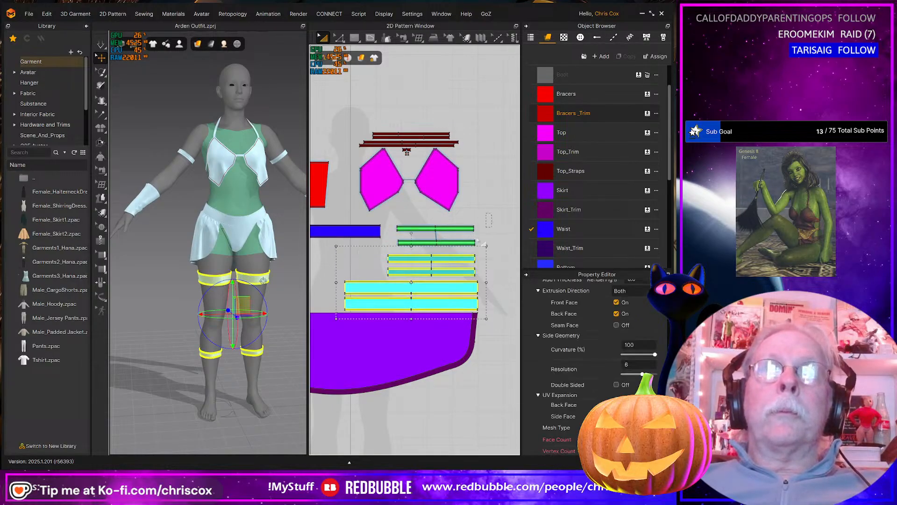
{"action": "left_click_drag", "start_coordinate": [477, 239], "coordinate": [388, 252]}
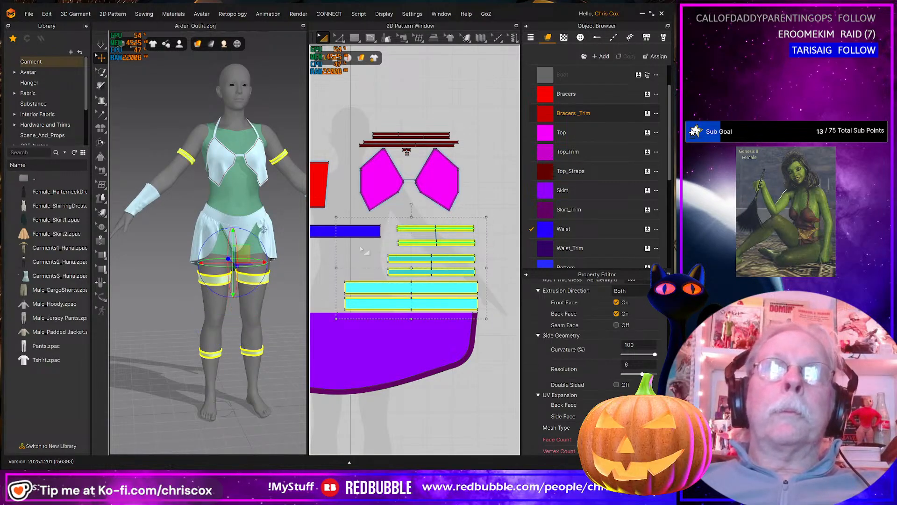
{"action": "middle_click_drag", "start_coordinate": [360, 248], "coordinate": [441, 228]}
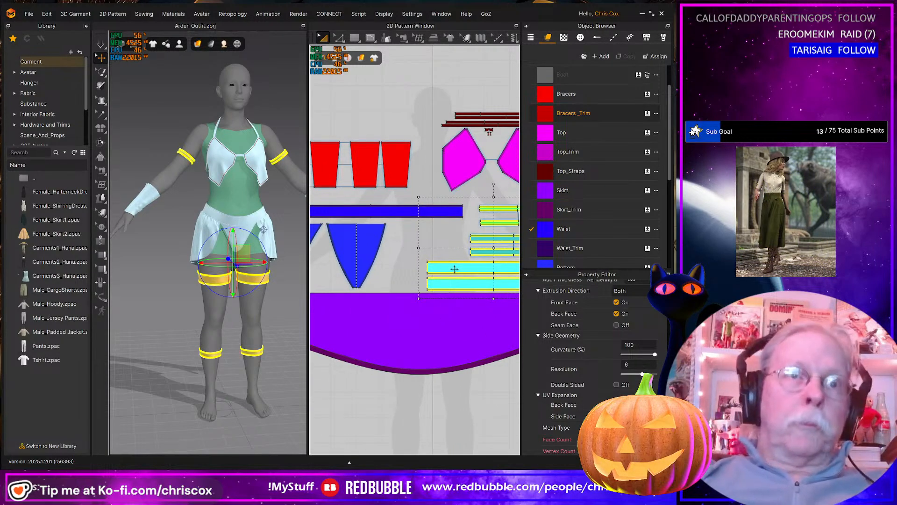
{"action": "right_click_drag", "start_coordinate": [196, 304], "coordinate": [219, 303]}
{"action": "scroll", "coordinate": [394, 372], "scroll_direction": "down", "scroll_amount": 3}
{"action": "middle_click_drag", "start_coordinate": [459, 375], "coordinate": [453, 356]}
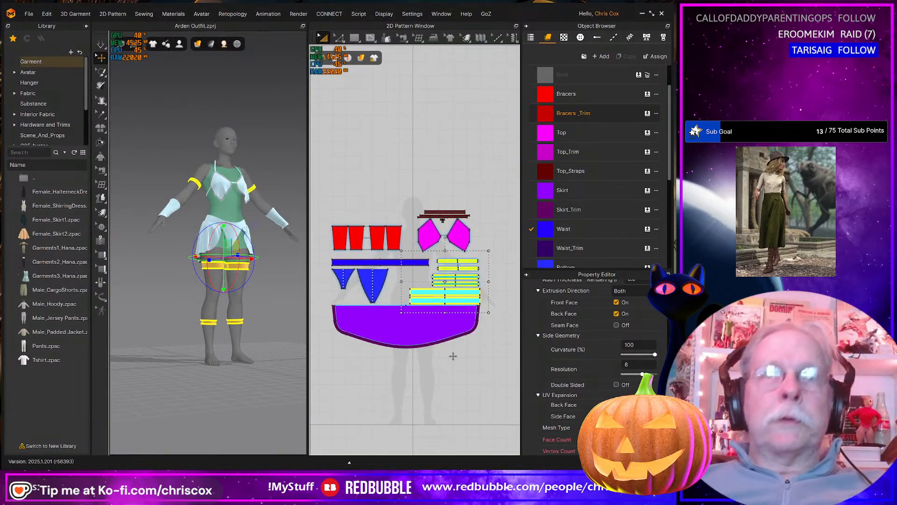
Select all of the outfit's patterns, unfreeze them, and run the simulation briefly to drape the outfit
{"action": "left_click_drag", "start_coordinate": [510, 370], "coordinate": [317, 207]}
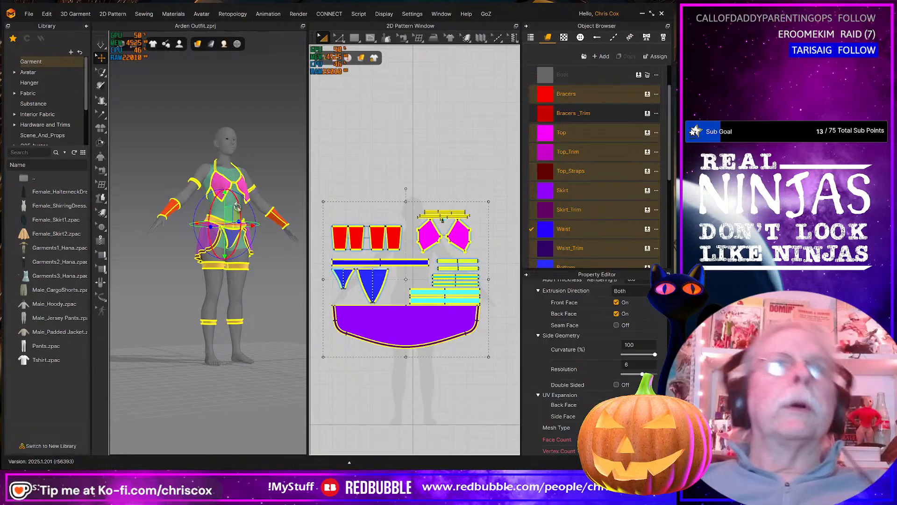
{"action": "right_click_drag", "start_coordinate": [268, 210], "coordinate": [237, 215]}
{"action": "scroll", "coordinate": [237, 215], "scroll_direction": "up", "scroll_amount": 2}
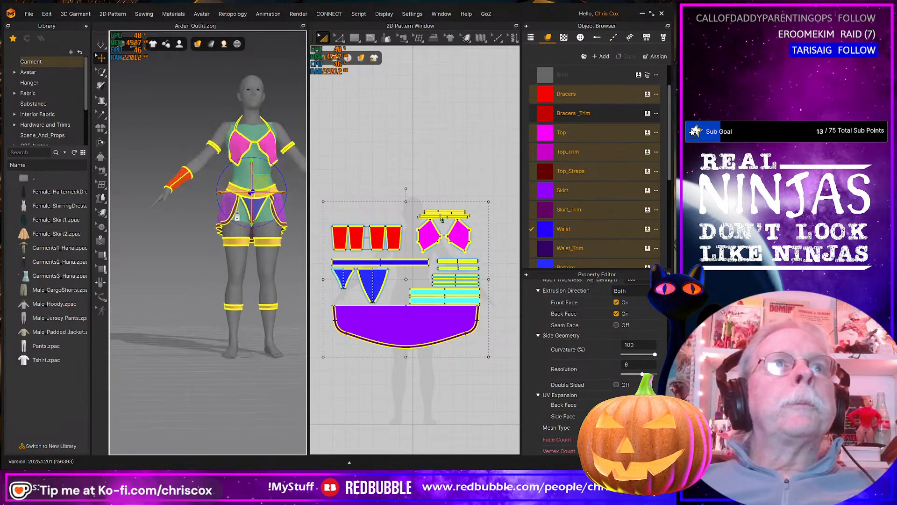
{"action": "scroll", "coordinate": [195, 232], "scroll_direction": "up", "scroll_amount": 2}
{"action": "key", "text": "space"}
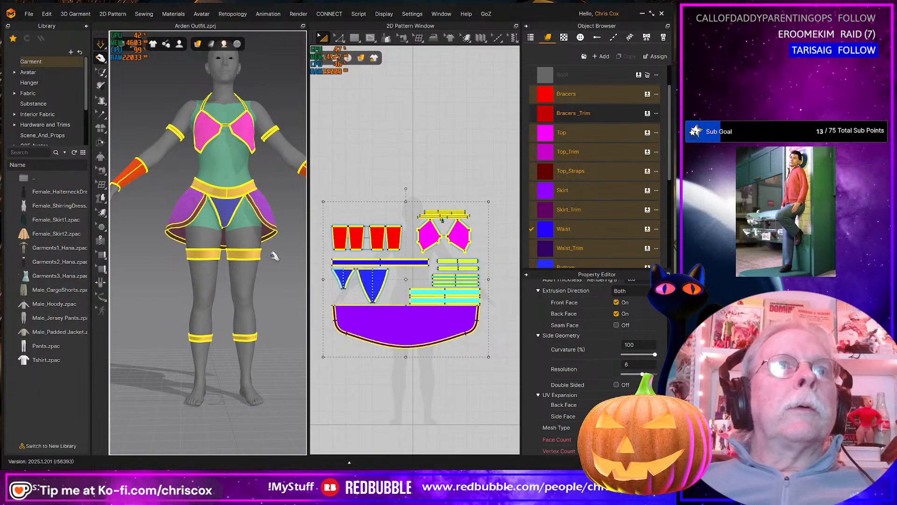
{"action": "right_click_drag", "start_coordinate": [263, 278], "coordinate": [279, 263]}
{"action": "mouse_move", "coordinate": [279, 219]}
{"action": "right_mouse_down"}
{"action": "mouse_move", "coordinate": [307, 226]}
{"action": "mouse_move", "coordinate": [288, 228]}
{"action": "right_mouse_up"}
{"action": "key", "text": "space"}
Widen the 3D view, examine the draped outfit from behind and from the front, and clear the selection
{"action": "scroll", "coordinate": [355, 409], "scroll_direction": "down", "scroll_amount": 3}
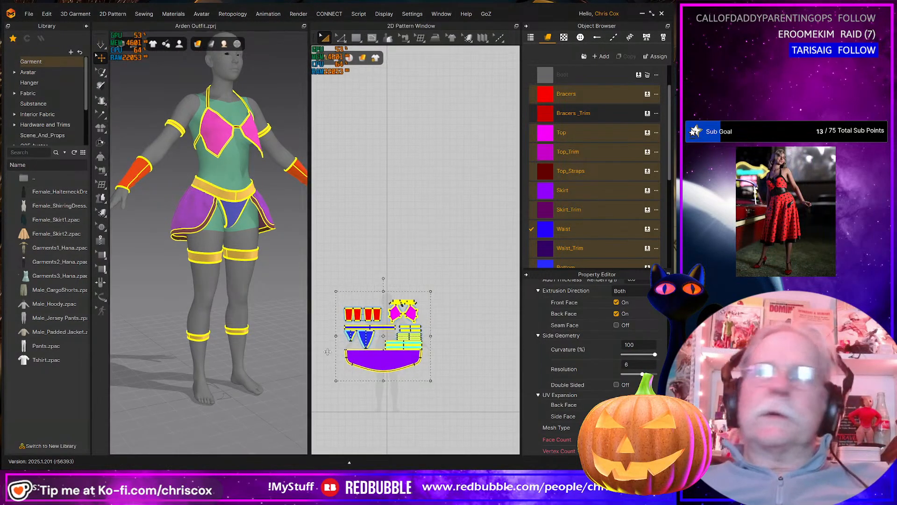
{"action": "left_click_drag", "start_coordinate": [308, 358], "coordinate": [375, 355]}
{"action": "right_click_drag", "start_coordinate": [298, 280], "coordinate": [302, 219]}
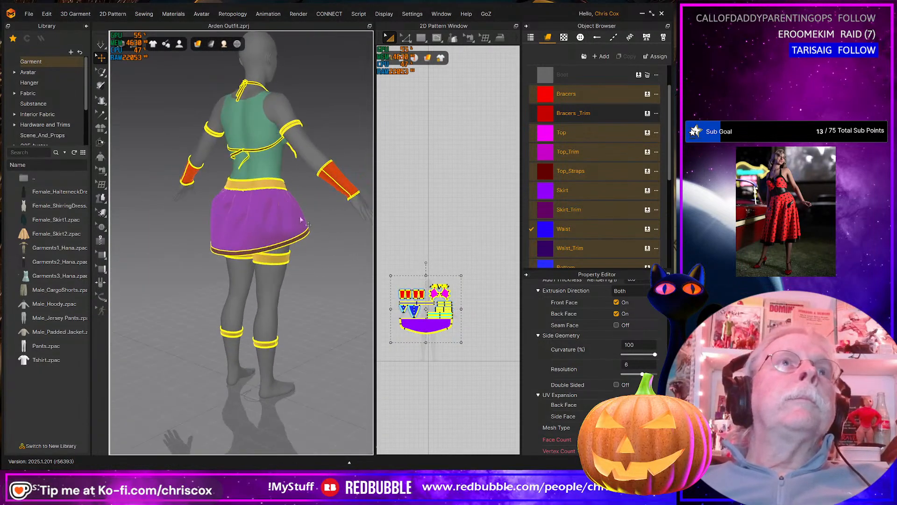
{"action": "right_click_drag", "start_coordinate": [285, 180], "coordinate": [209, 182]}
{"action": "right_click_drag", "start_coordinate": [303, 226], "coordinate": [266, 210]}
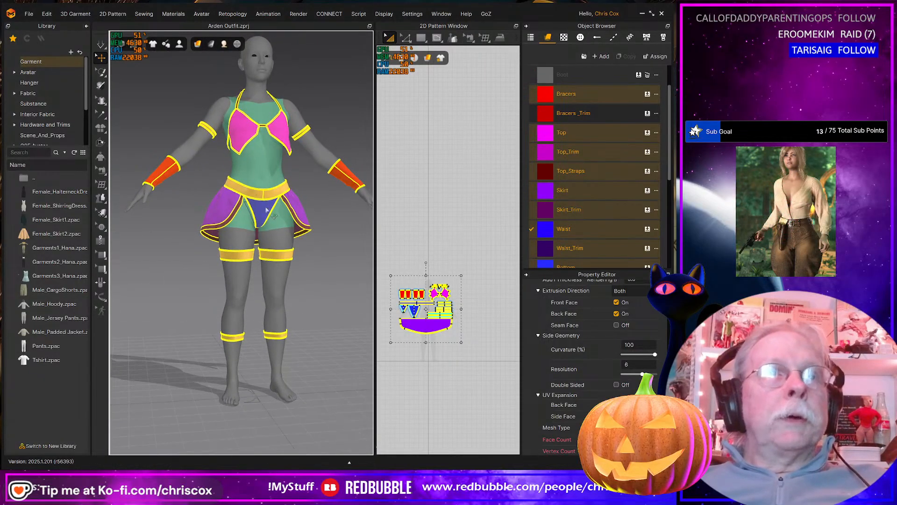
{"action": "left_click", "coordinate": [29, 14]}
{"action": "left_click", "coordinate": [150, 326]}
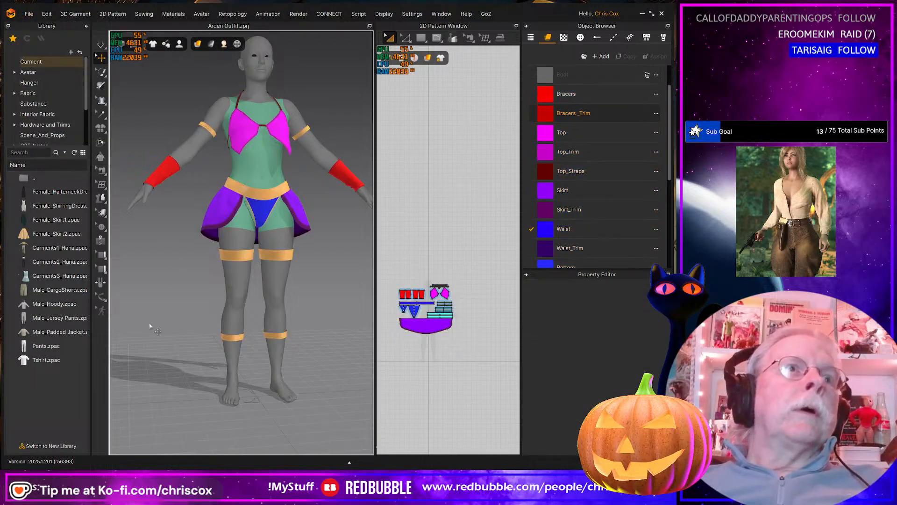
Load G9 Base.avt from the G9 Avatars library as a morph target with a morphing frame count of 30
{"action": "scroll", "coordinate": [55, 92], "scroll_direction": "down", "scroll_amount": 3}
{"action": "left_click", "coordinate": [45, 104]}
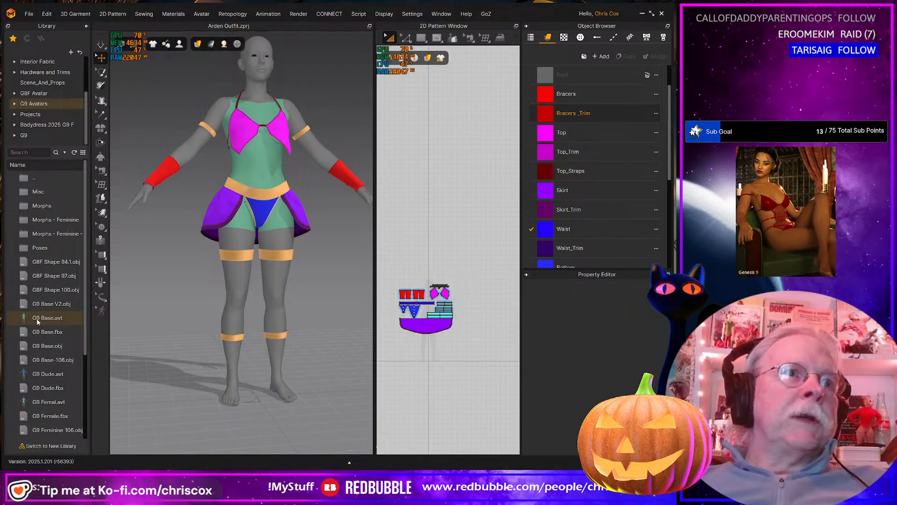
{"action": "right_click", "coordinate": [38, 320]}
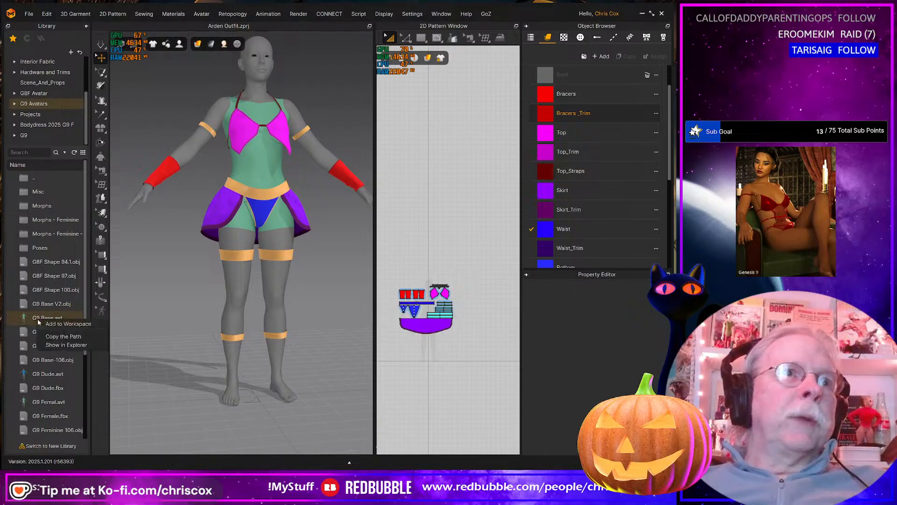
{"action": "left_click", "coordinate": [63, 323]}
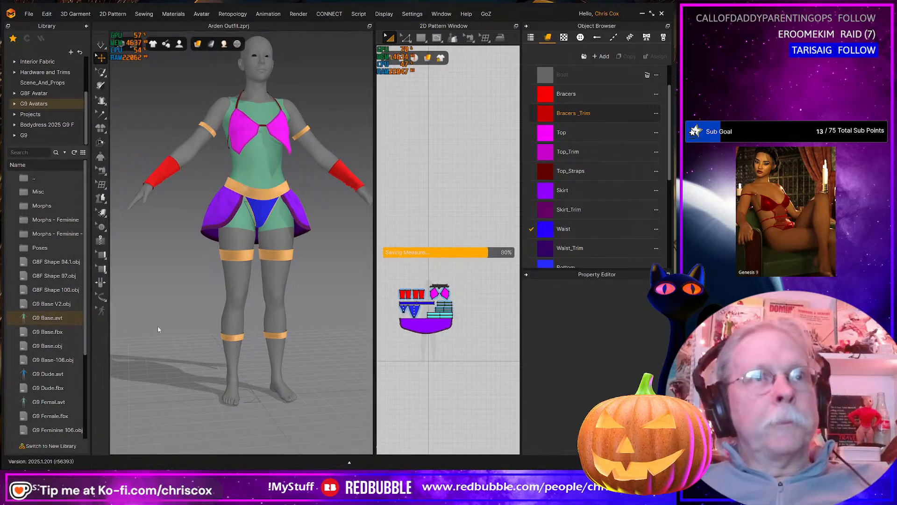
{"action": "right_click", "coordinate": [56, 319]}
{"action": "left_click", "coordinate": [83, 321]}
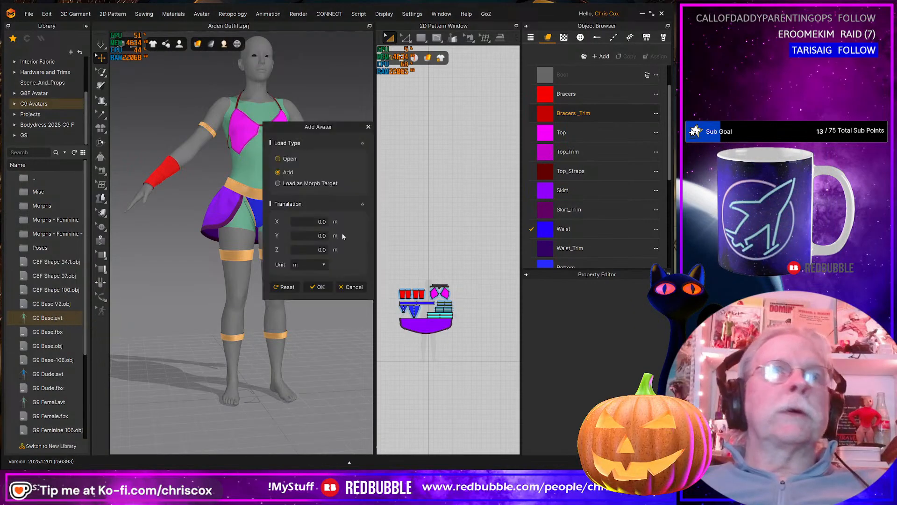
{"action": "left_click", "coordinate": [310, 183]}
{"action": "left_click", "coordinate": [329, 221]}
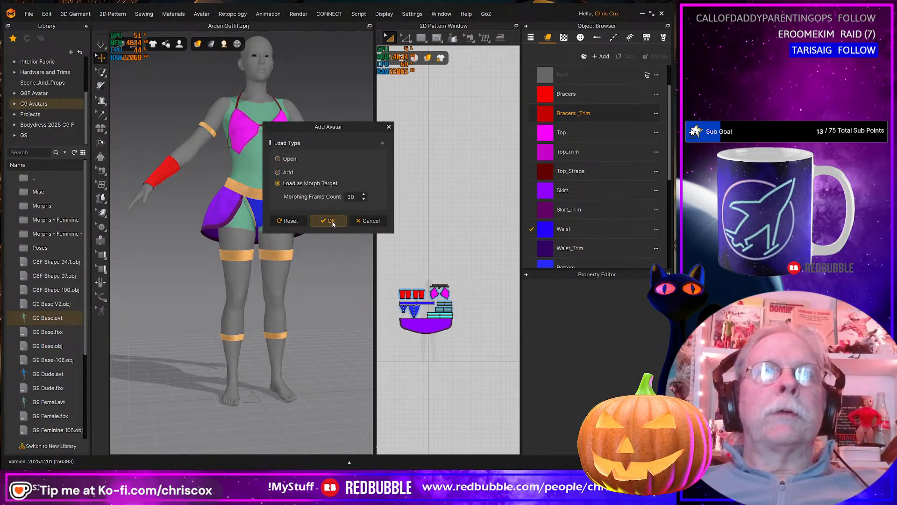
Set the gravity in the simulation properties to -9800
{"action": "right_click", "coordinate": [332, 277]}
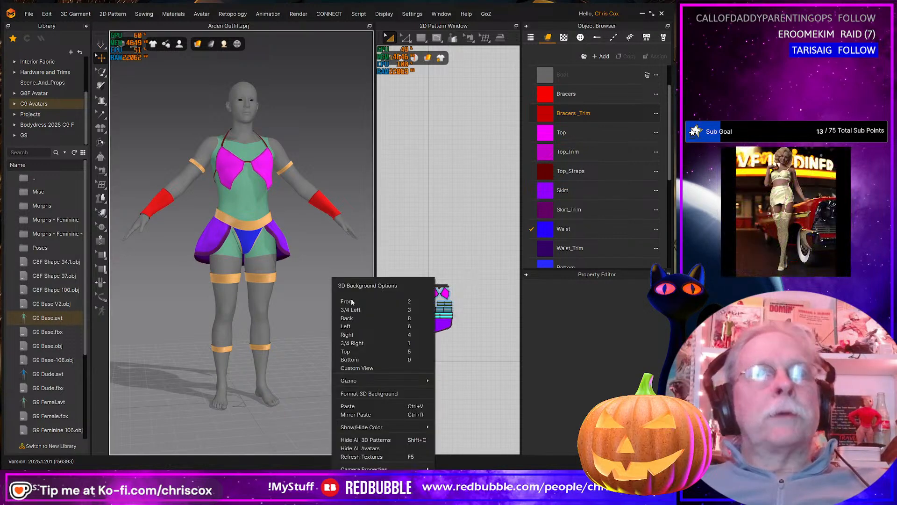
{"action": "left_click", "coordinate": [367, 481]}
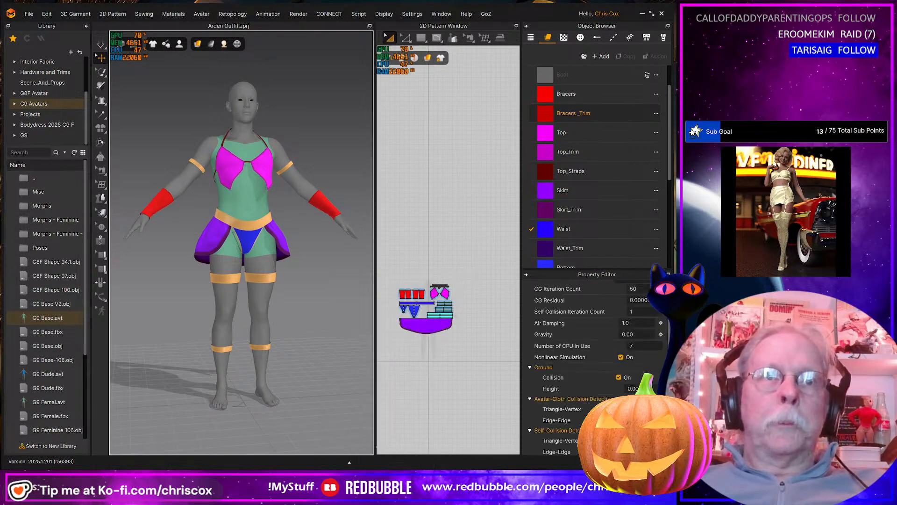
{"action": "left_click", "coordinate": [647, 331]}
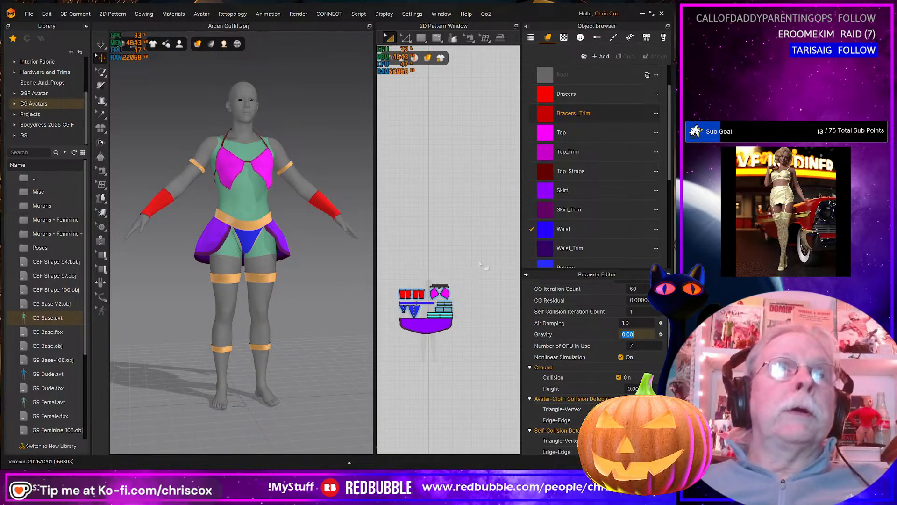
{"action": "type", "text": "-9800"}
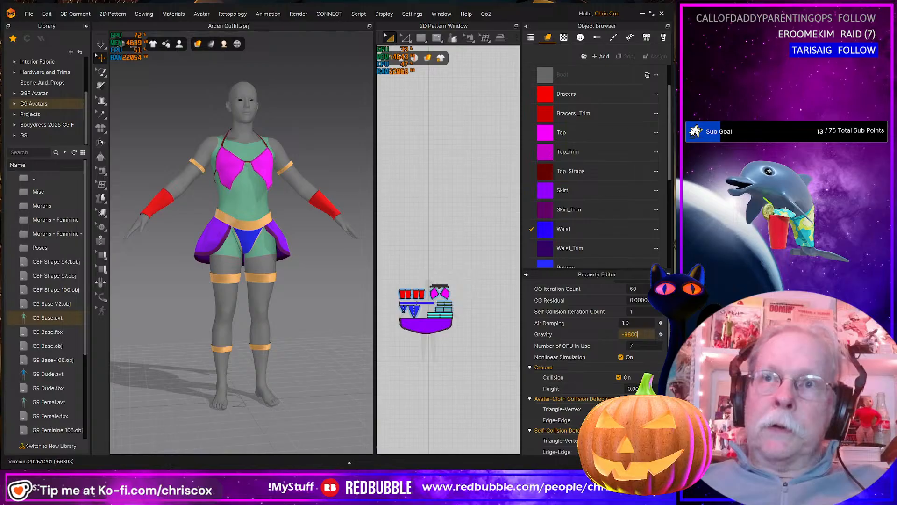
{"action": "key", "text": "Return"}
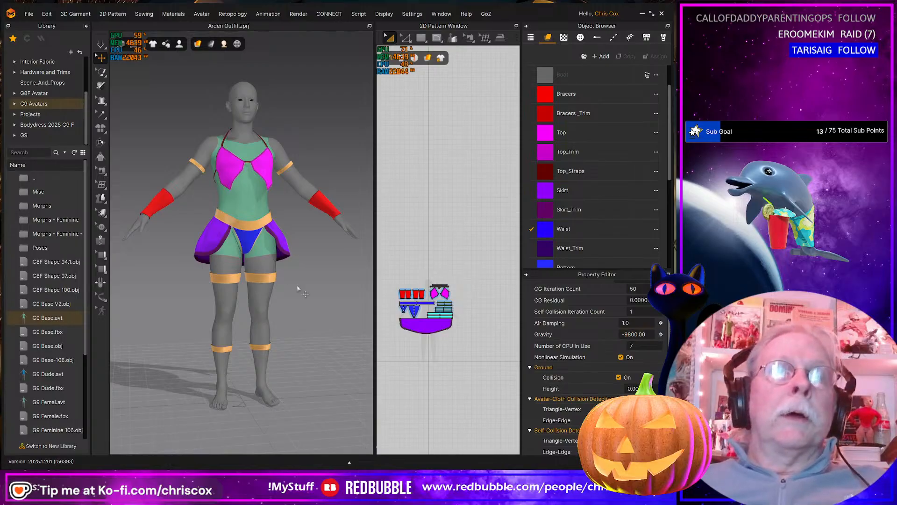
Simulate the outfit briefly on the morphed avatar and select the skirt
{"action": "key", "text": "space"}
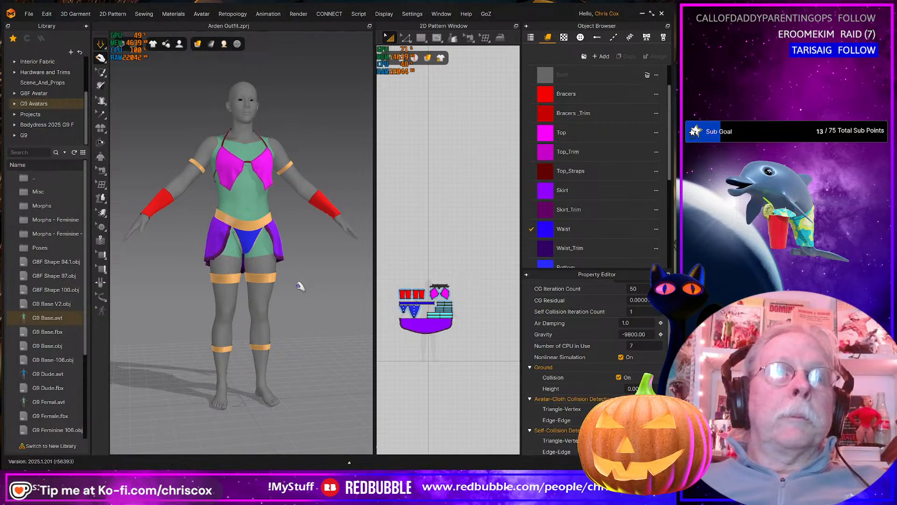
{"action": "key", "text": "space"}
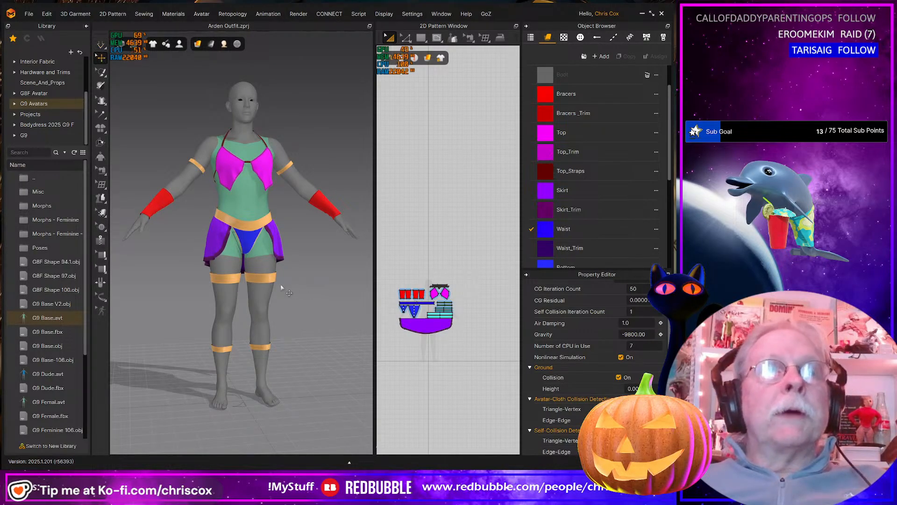
{"action": "right_click_drag", "start_coordinate": [282, 287], "coordinate": [273, 264]}
{"action": "left_click", "coordinate": [224, 242]}
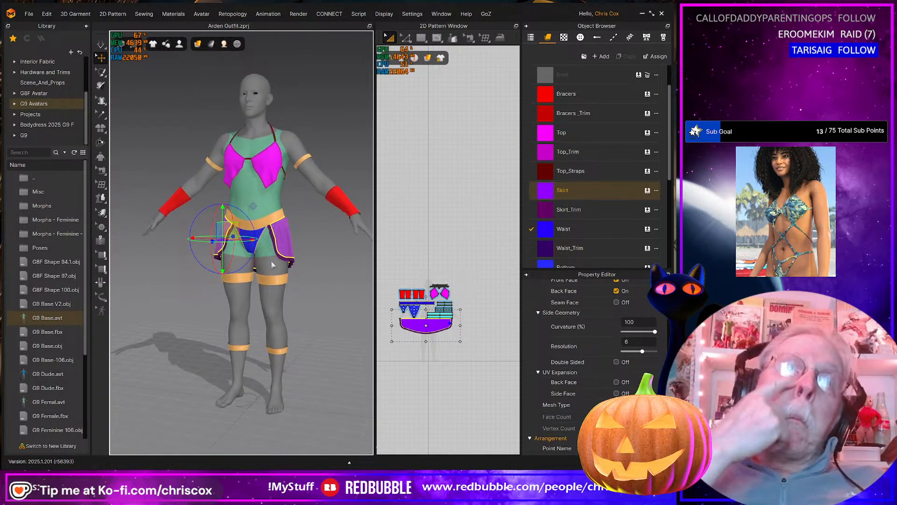
Select all pattern pieces and export them to the Elf folder as the OBJ Arden Outfit G9 Base, with Unified UV Coordinates enabled
{"action": "left_click_drag", "start_coordinate": [474, 347], "coordinate": [391, 272]}
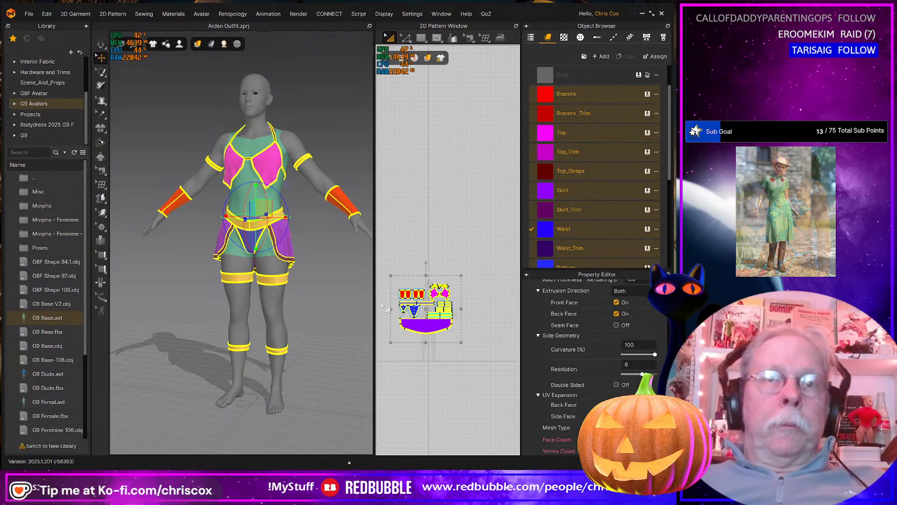
{"action": "left_click", "coordinate": [33, 14]}
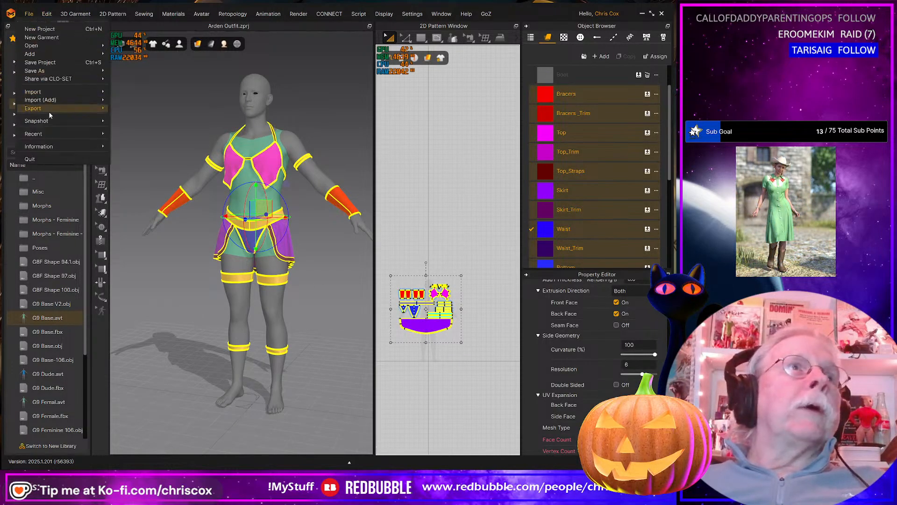
{"action": "mouse_move", "coordinate": [49, 110]}
{"action": "left_click", "coordinate": [135, 116]}
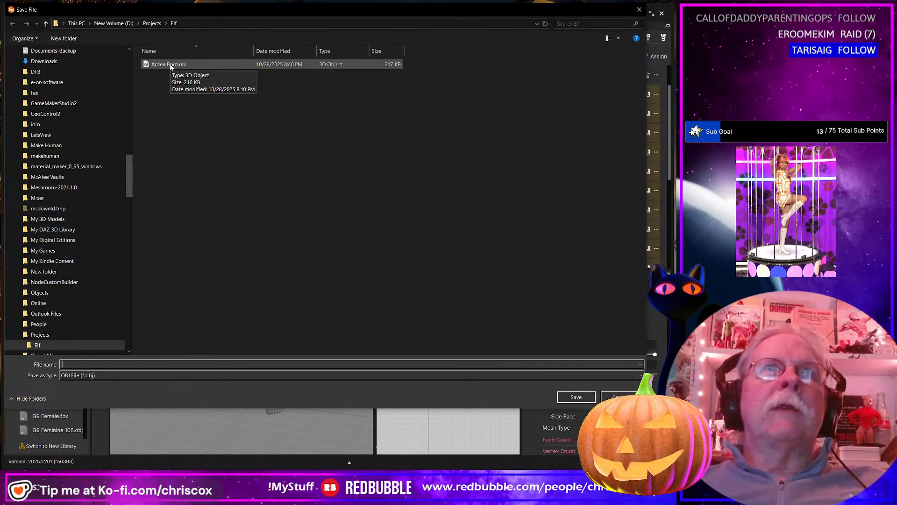
{"action": "left_click", "coordinate": [169, 65]}
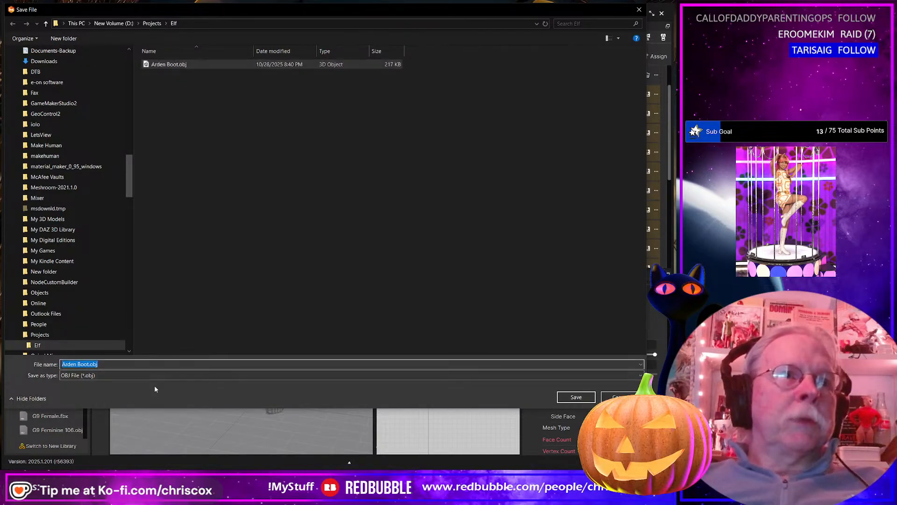
{"action": "type", "text": "Arden "}
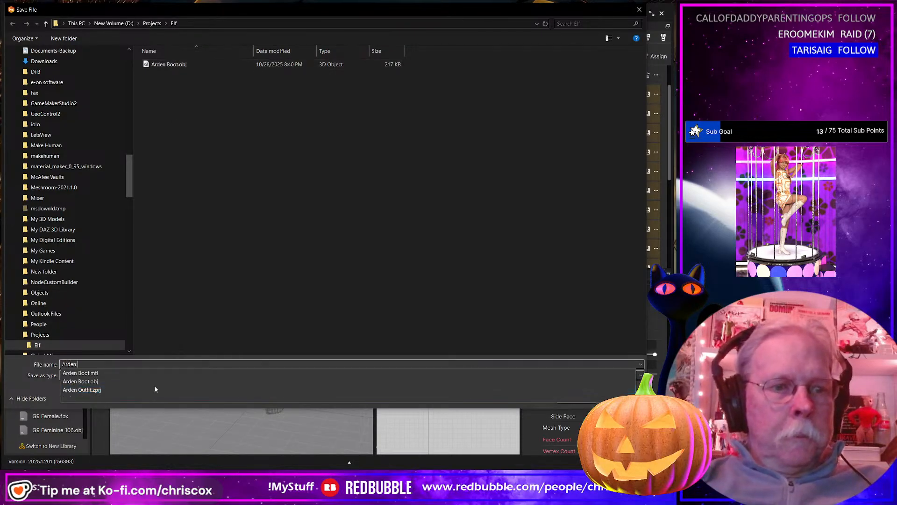
{"action": "type", "text": "Outfit"}
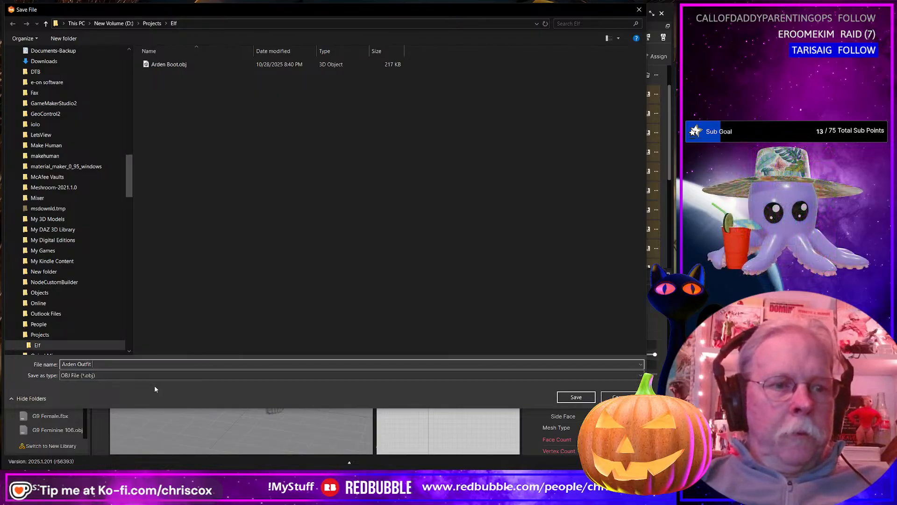
{"action": "type", "text": " G9 Ba"}
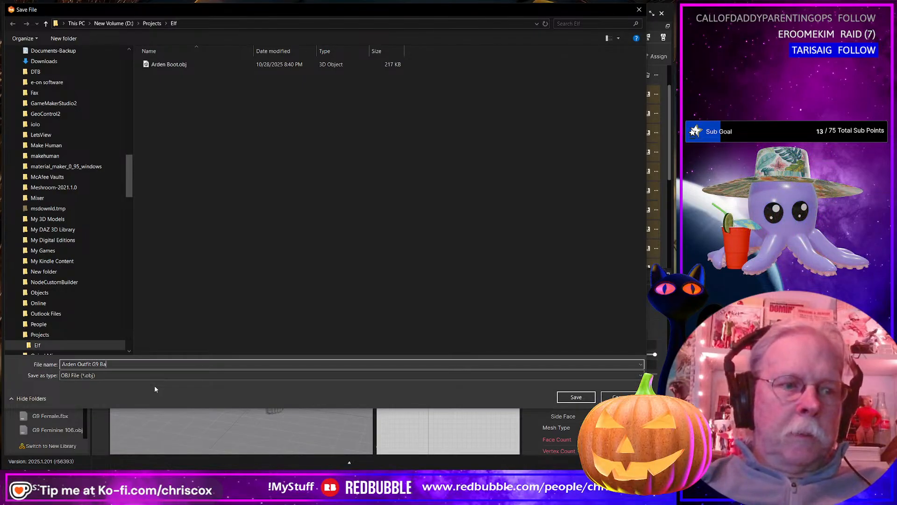
{"action": "type", "text": "se"}
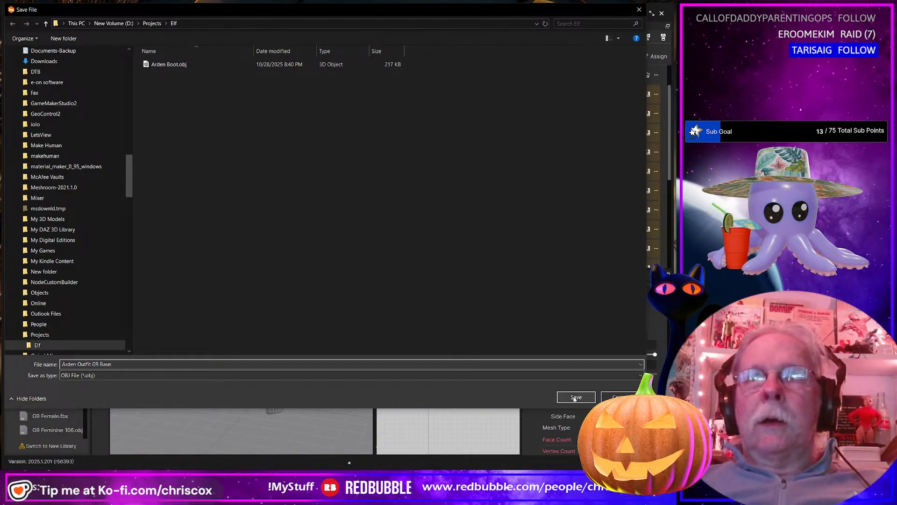
{"action": "key", "text": "Return"}
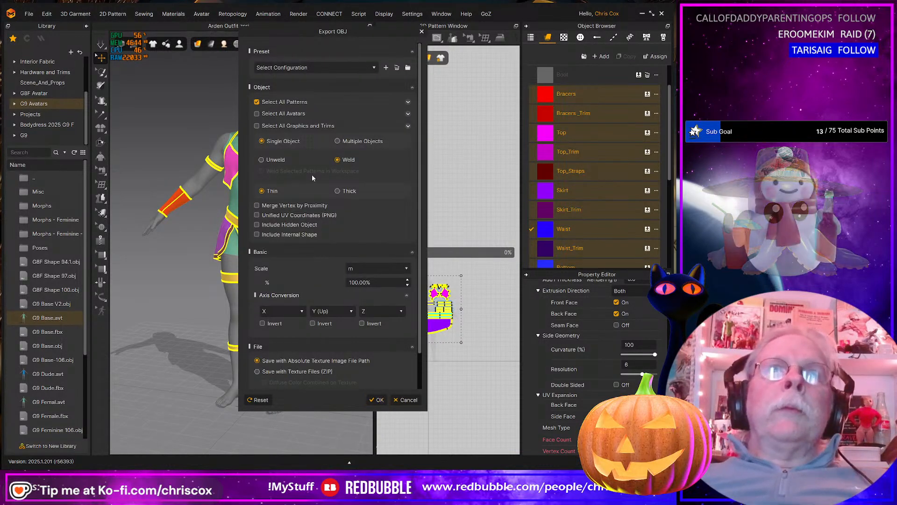
{"action": "left_click", "coordinate": [256, 215]}
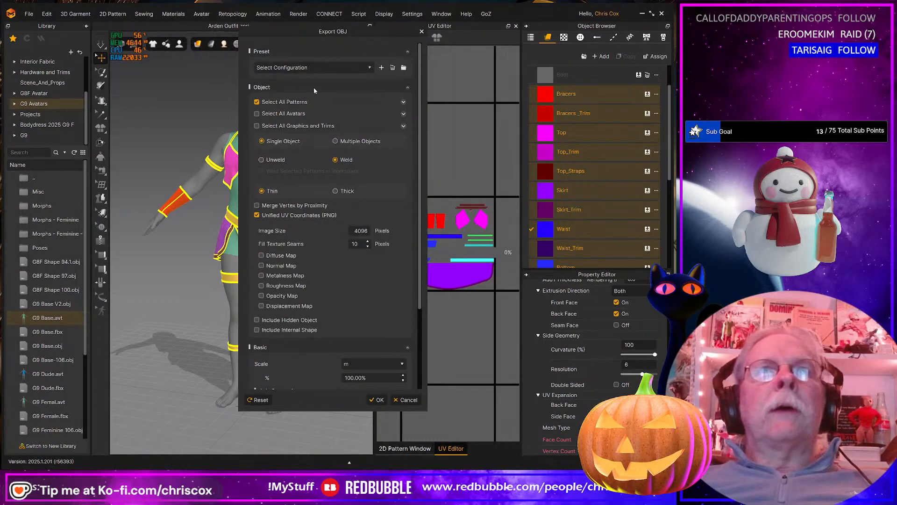
{"action": "left_click", "coordinate": [377, 400]}
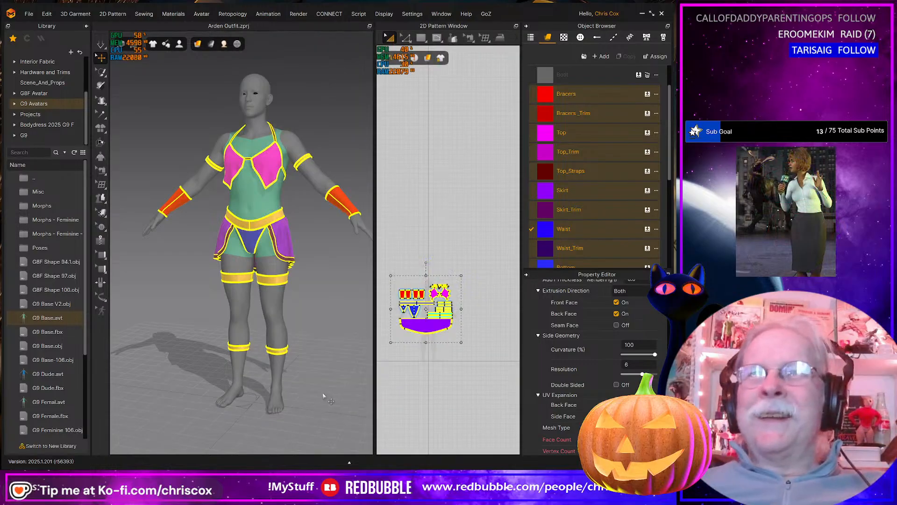
Save the project under the new name Arden Outfit G9 Base.zprj in the Elf folder
{"action": "mouse_move", "coordinate": [317, 396]}
{"action": "right_mouse_down"}
{"action": "mouse_move", "coordinate": [326, 383]}
{"action": "mouse_move", "coordinate": [316, 378]}
{"action": "mouse_move", "coordinate": [311, 401]}
{"action": "mouse_move", "coordinate": [318, 394]}
{"action": "right_mouse_up"}
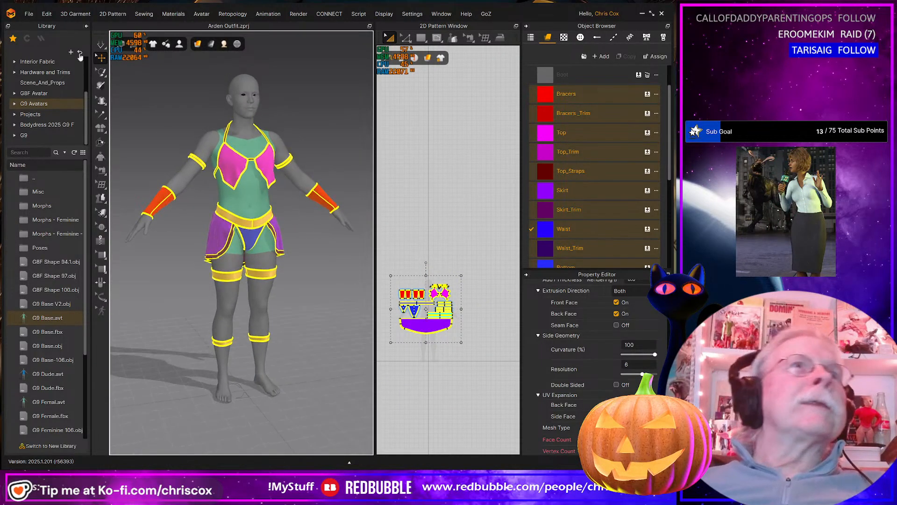
{"action": "left_click", "coordinate": [28, 14]}
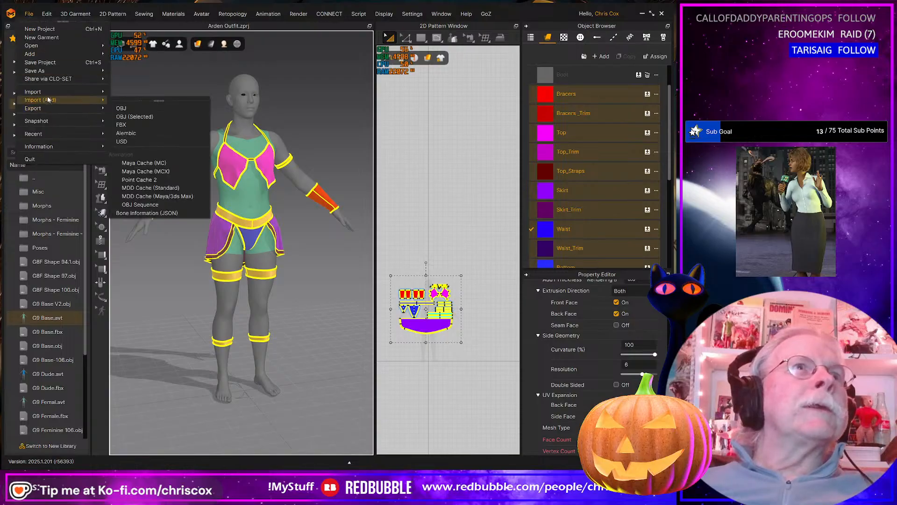
{"action": "mouse_move", "coordinate": [70, 71]}
{"action": "left_click", "coordinate": [135, 71]}
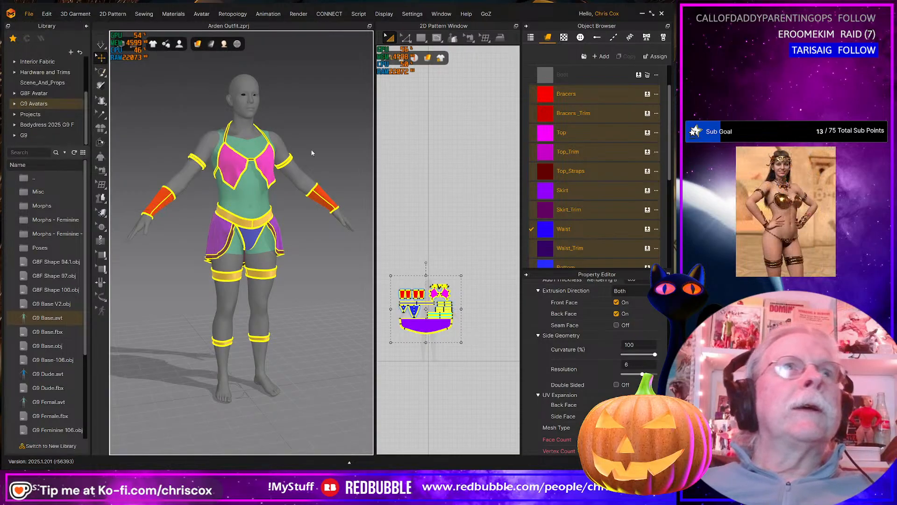
{"action": "left_click", "coordinate": [168, 67]}
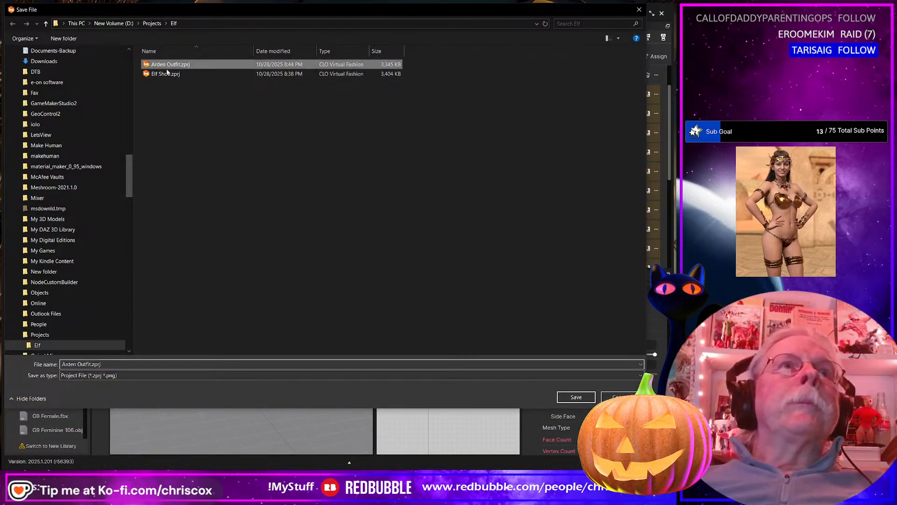
{"action": "left_click", "coordinate": [129, 365]}
{"action": "left_click", "coordinate": [128, 364]}
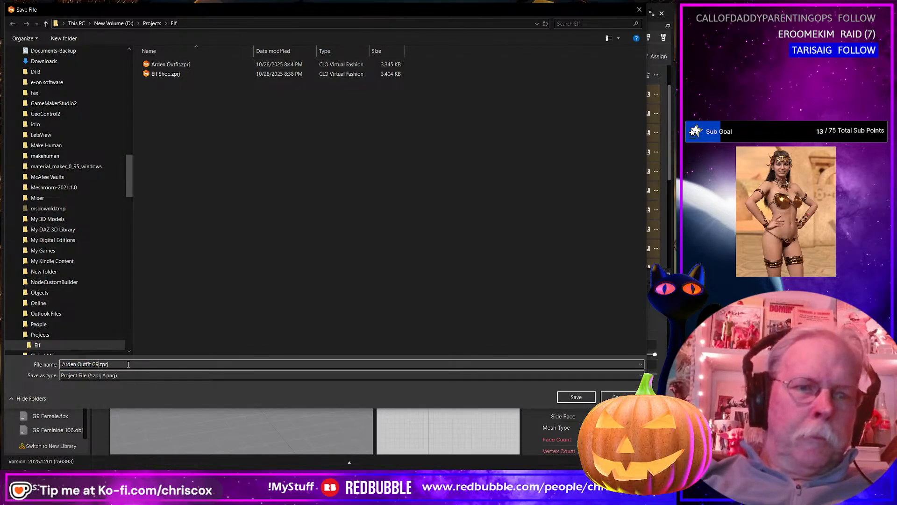
{"action": "type", "text": "G9 Base"}
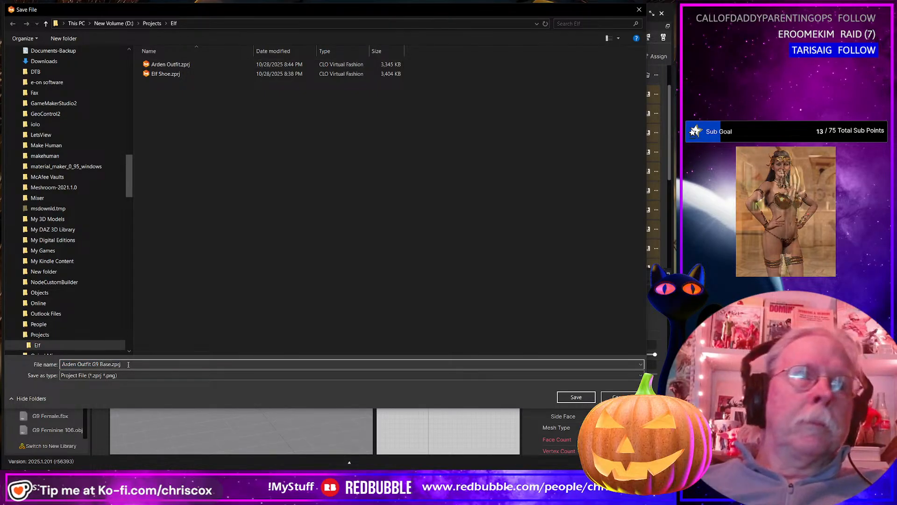
{"action": "key", "text": "Return"}
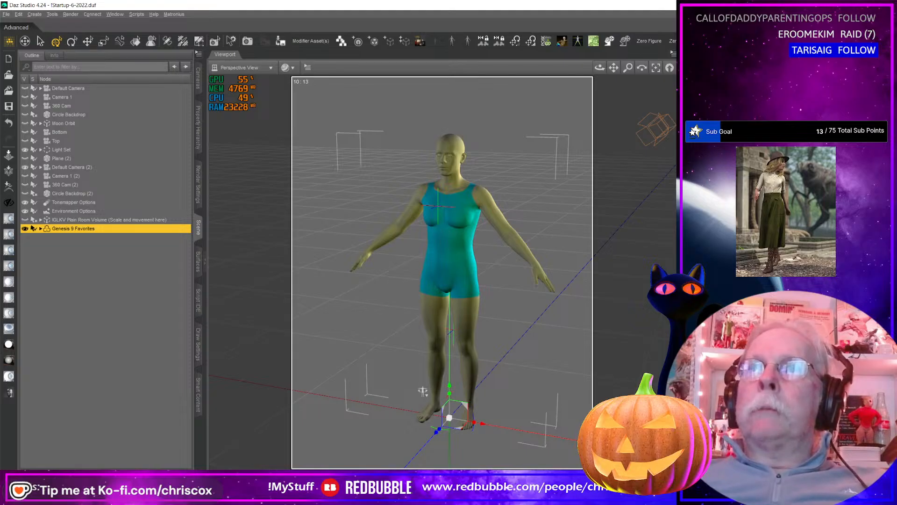
Switch to Daz Studio, restore its window from full size, then reposition and enlarge it so the viewport and parameters fit
{"action": "key", "text": "super+Down"}
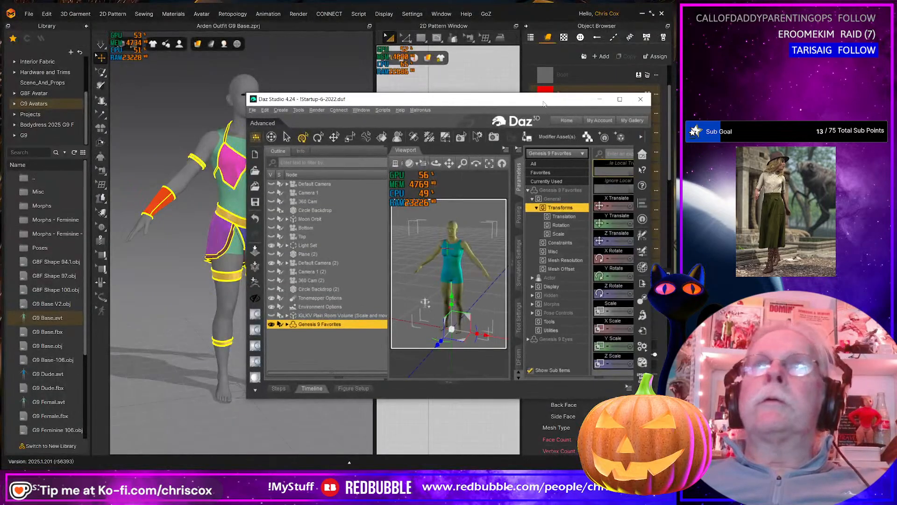
{"action": "left_click_drag", "start_coordinate": [543, 103], "coordinate": [299, 14]}
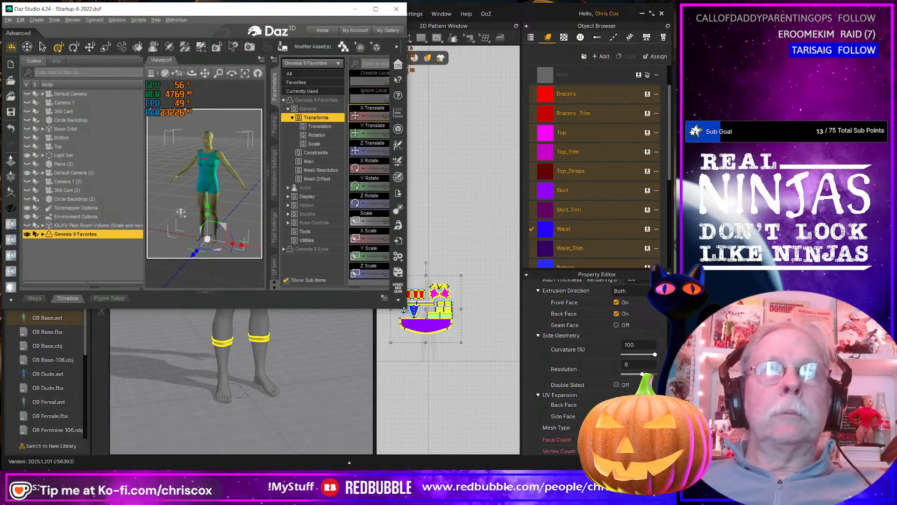
{"action": "left_click_drag", "start_coordinate": [406, 309], "coordinate": [670, 467]}
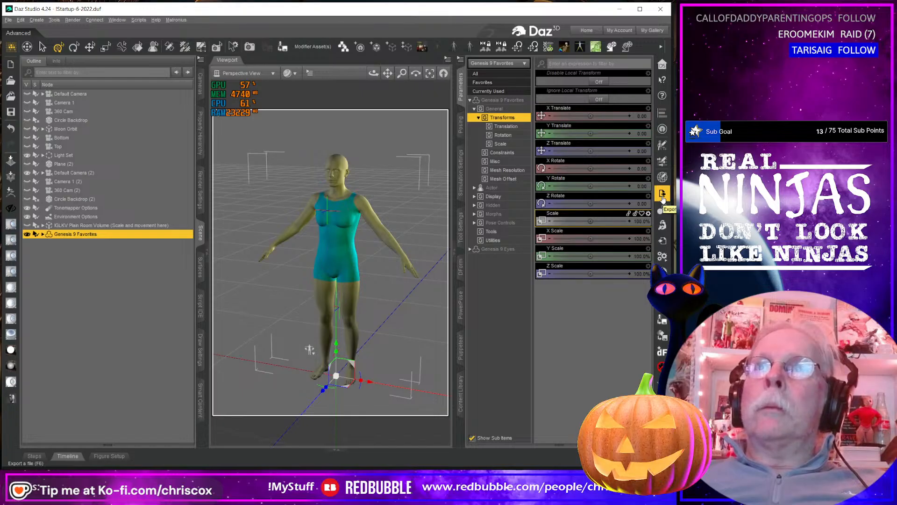
Import Arden Outfit G9 Base.obj from the Projects Elf folder onto the Genesis 9 figure, accepting the Custom preset at 10000% scale
{"action": "left_click", "coordinate": [665, 242]}
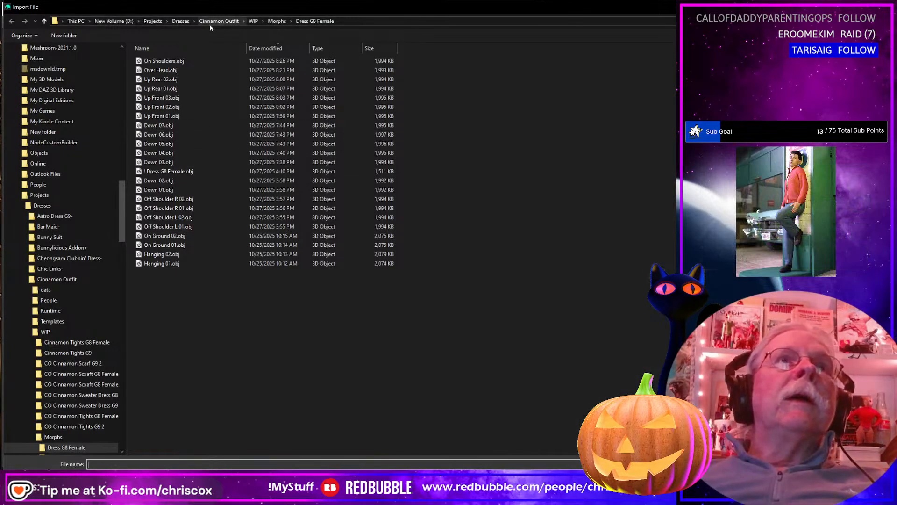
{"action": "left_click", "coordinate": [153, 20]}
{"action": "scroll", "coordinate": [209, 230], "scroll_direction": "down", "scroll_amount": 10}
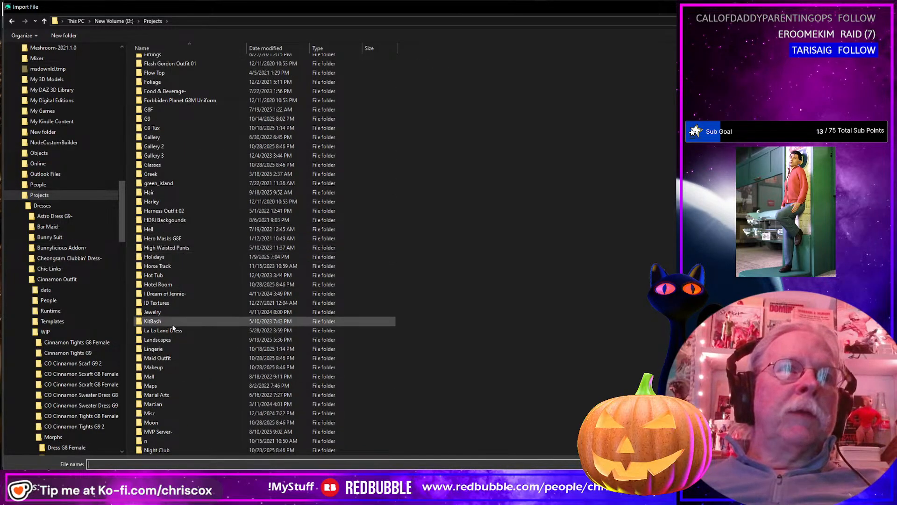
{"action": "scroll", "coordinate": [171, 327], "scroll_direction": "down", "scroll_amount": 1}
{"action": "scroll", "coordinate": [171, 325], "scroll_direction": "up", "scroll_amount": 4}
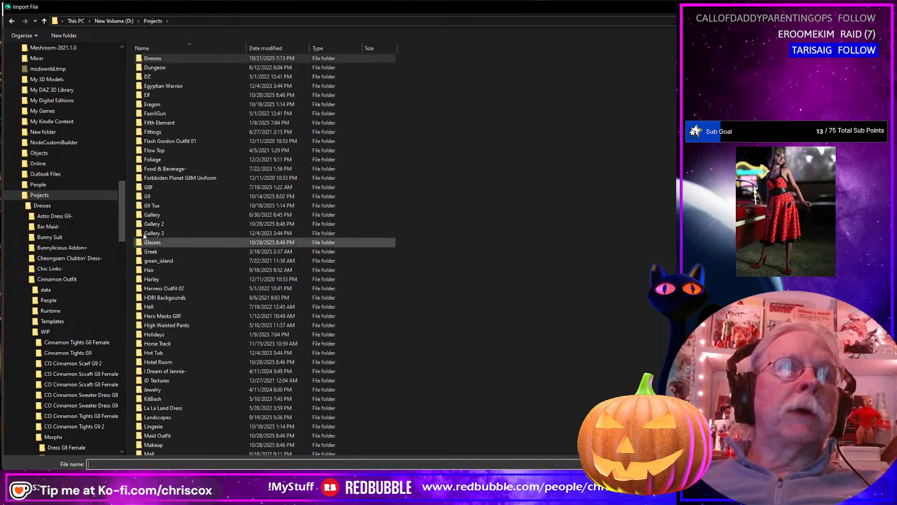
{"action": "left_click", "coordinate": [156, 96]}
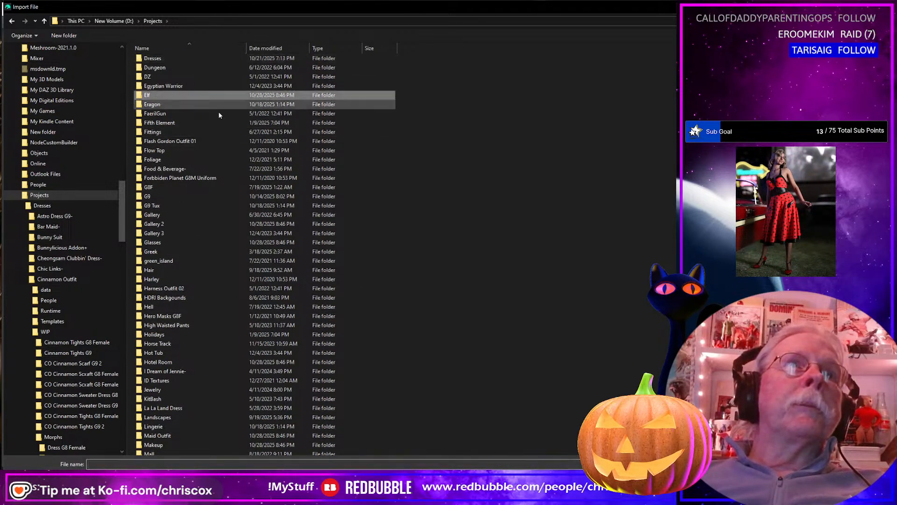
{"action": "double_click", "coordinate": [359, 145]}
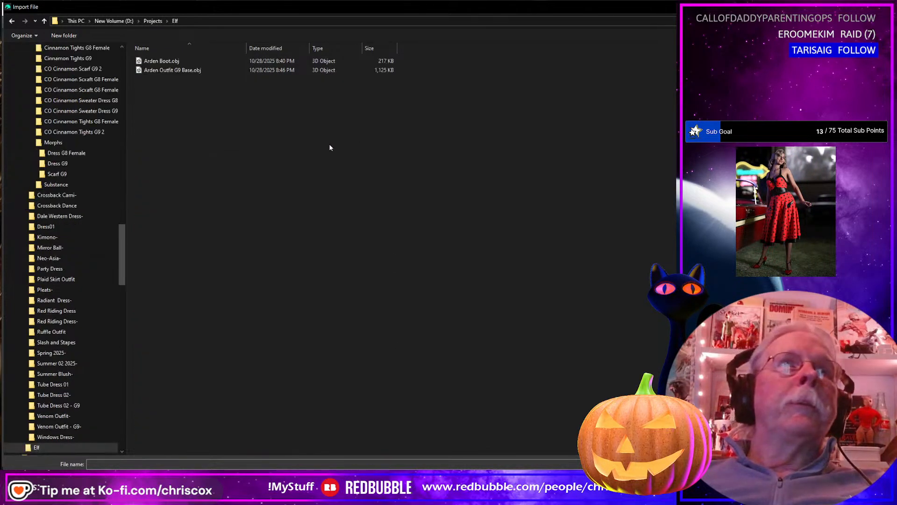
{"action": "double_click", "coordinate": [189, 70]}
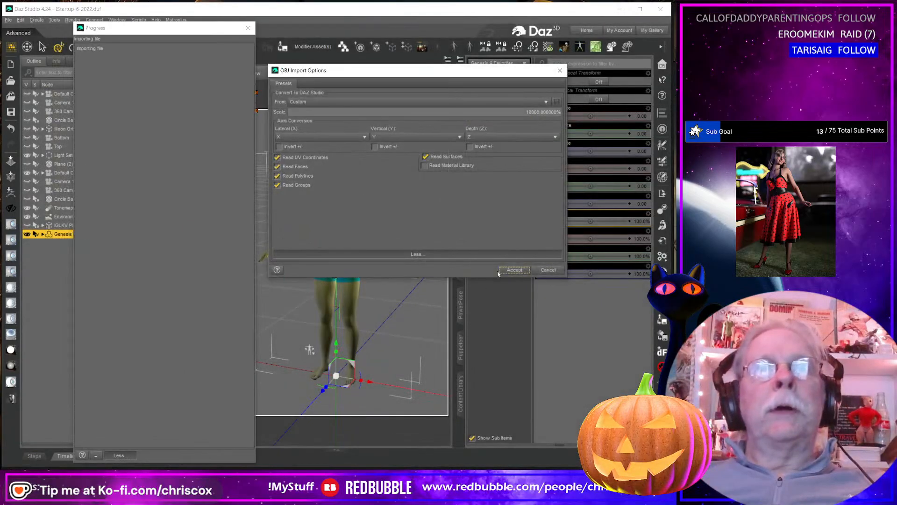
{"action": "left_click", "coordinate": [507, 273]}
{"action": "middle_click_drag", "start_coordinate": [335, 337], "coordinate": [357, 347]}
{"action": "scroll", "coordinate": [336, 335], "scroll_direction": "up", "scroll_amount": 4}
{"action": "scroll", "coordinate": [336, 336], "scroll_direction": "down", "scroll_amount": 2}
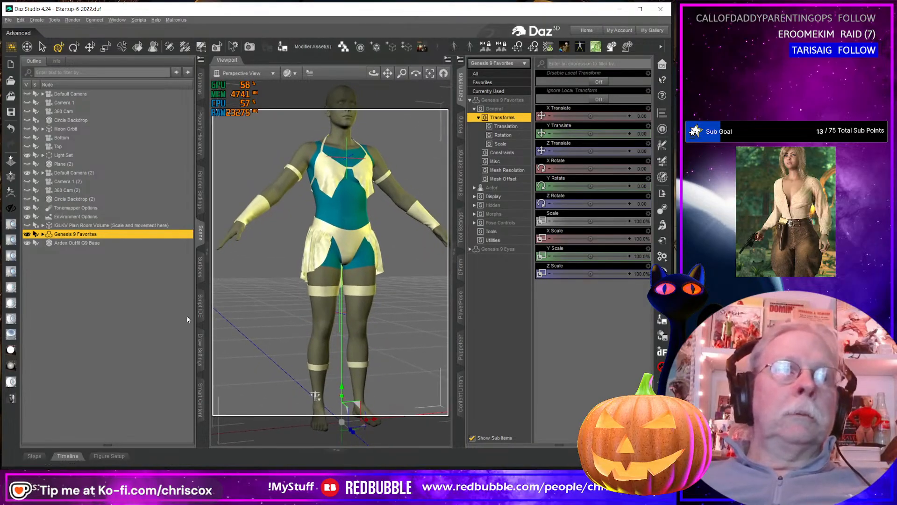
Select the imported Arden Outfit G9 Base, open its surface settings and inspect its texture layout in the UV View
{"action": "left_click", "coordinate": [114, 244]}
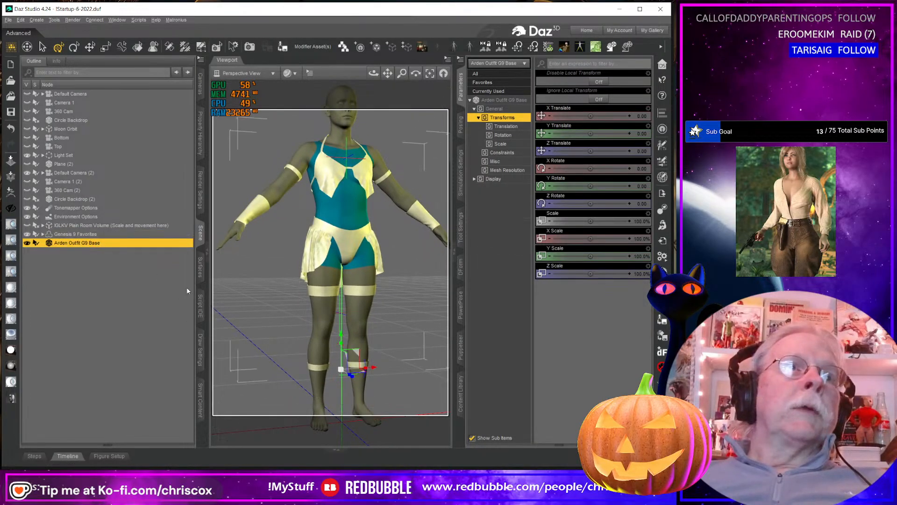
{"action": "left_click", "coordinate": [200, 268]}
{"action": "left_click", "coordinate": [58, 108]}
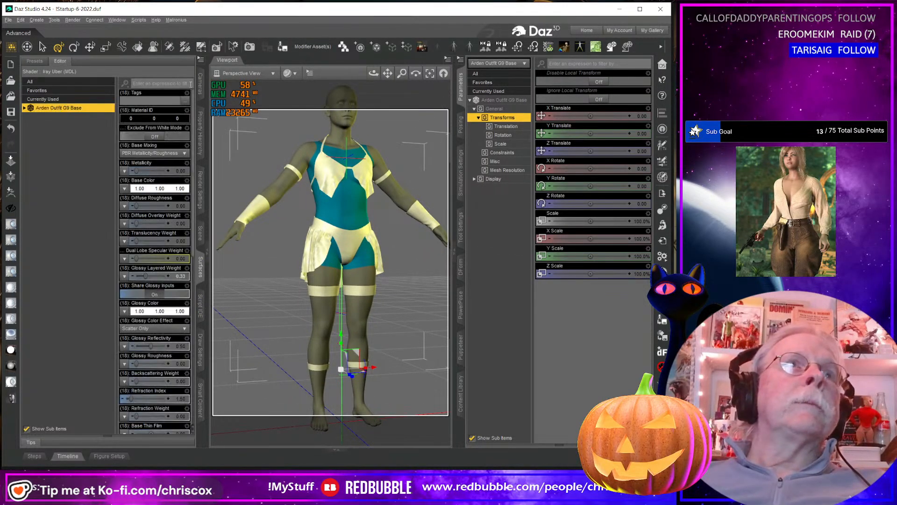
{"action": "left_click", "coordinate": [243, 73]}
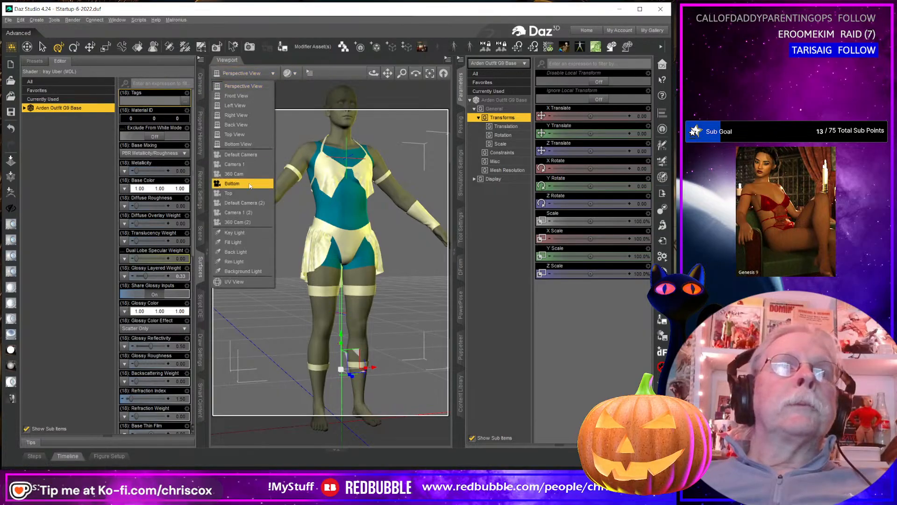
{"action": "left_click", "coordinate": [233, 281]}
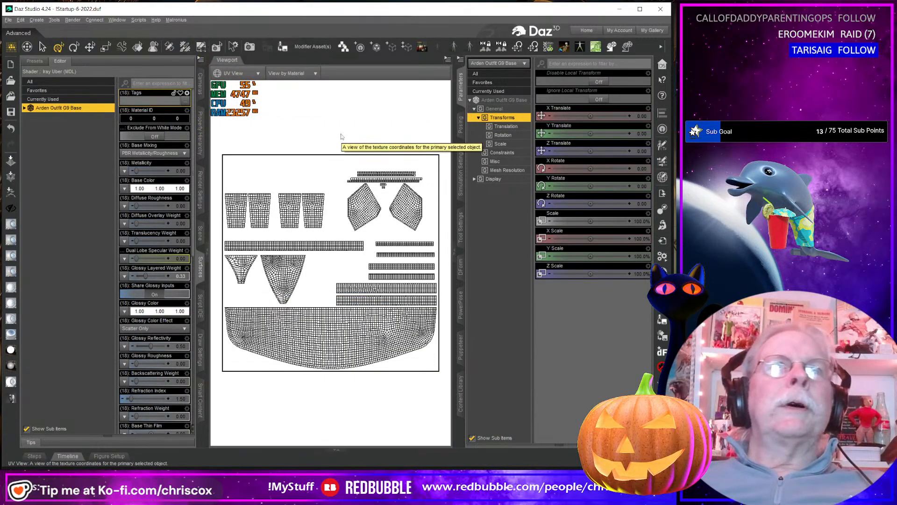
Switch back to Marvelous Designer and reopen the recent project Arden Outfit.zprj with its garment, avatar and display settings
{"action": "left_click", "coordinate": [660, 9]}
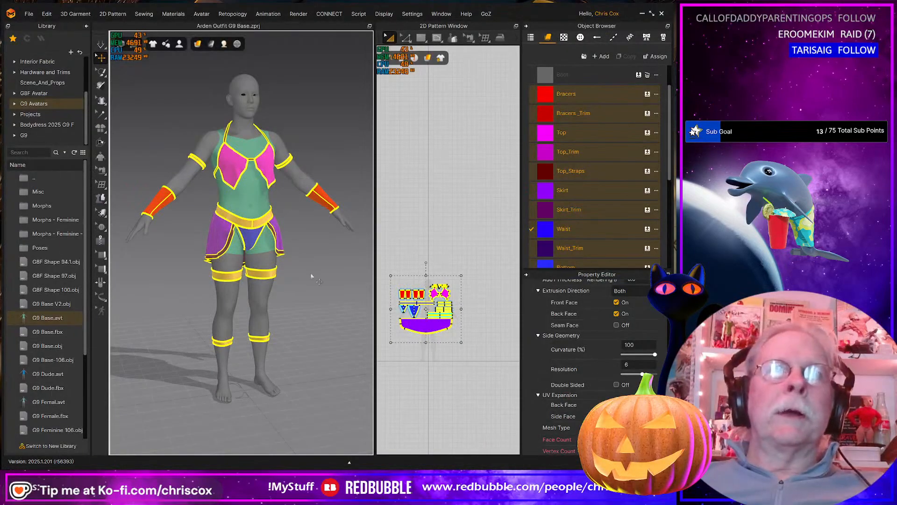
{"action": "left_click", "coordinate": [28, 13]}
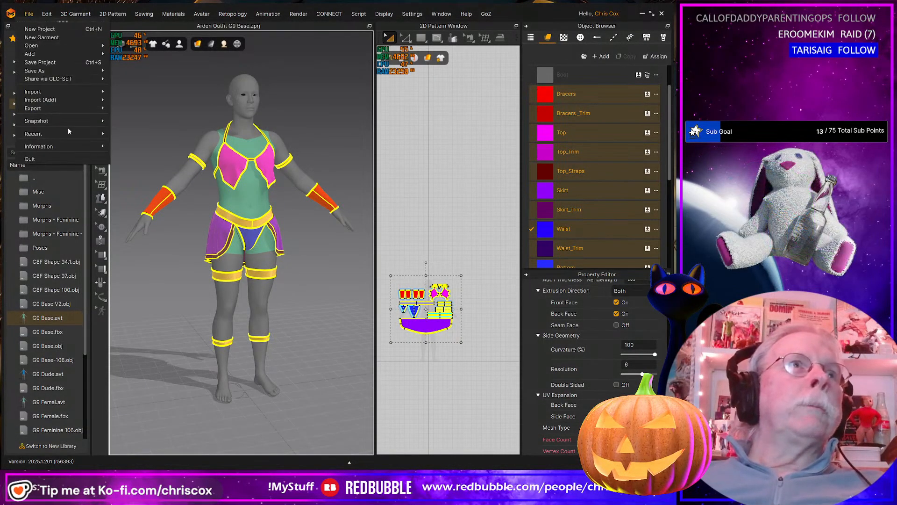
{"action": "mouse_move", "coordinate": [44, 108]}
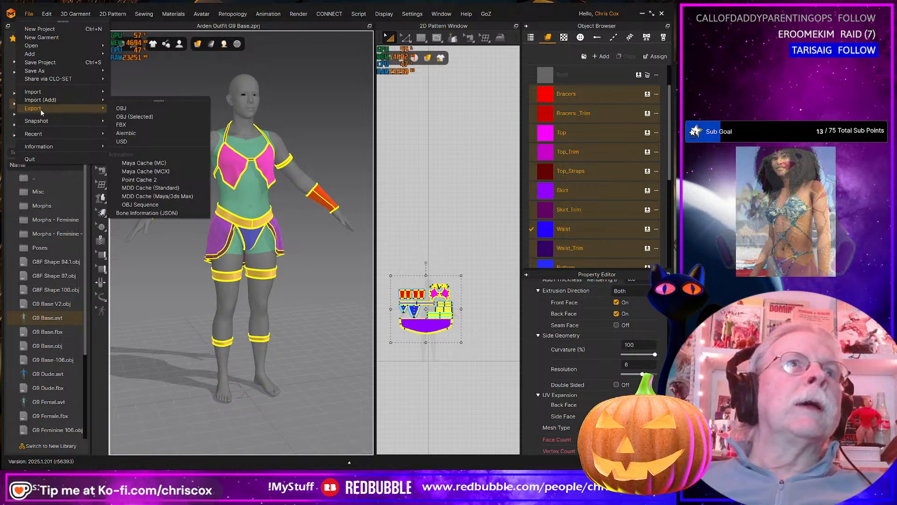
{"action": "mouse_move", "coordinate": [52, 131]}
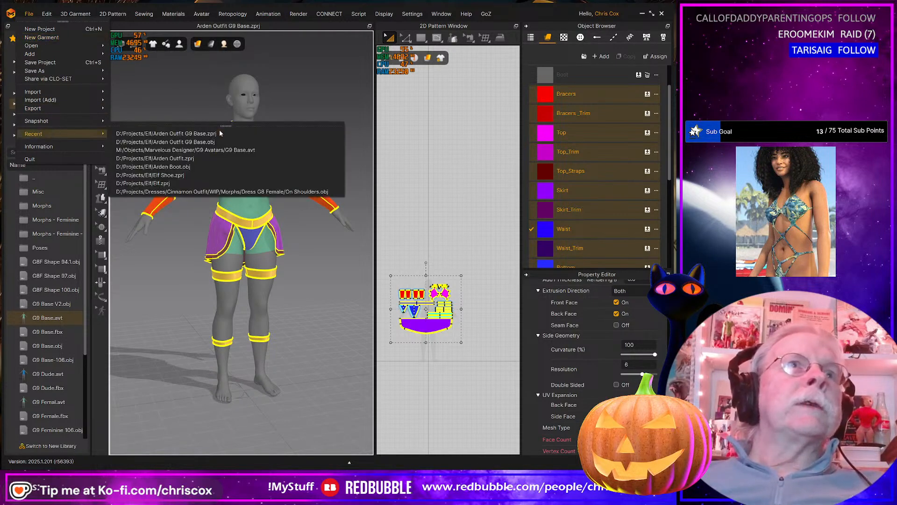
{"action": "left_click", "coordinate": [191, 158]}
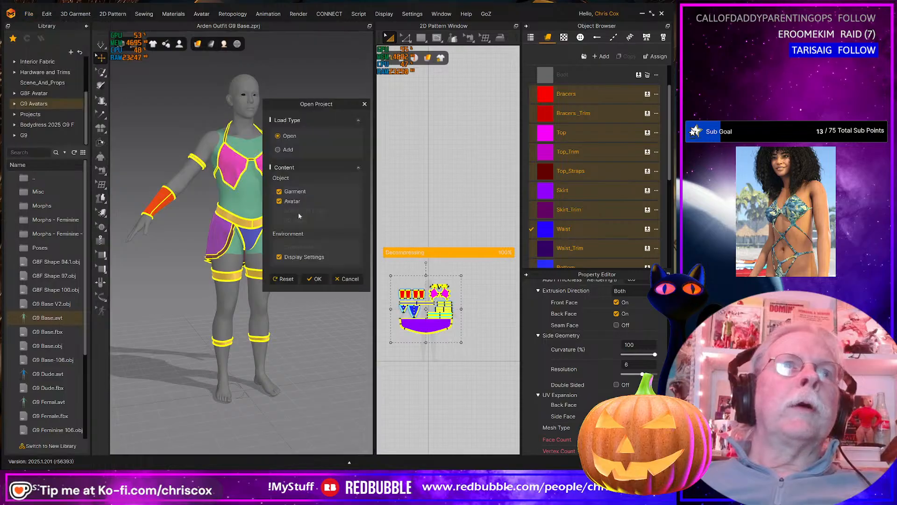
{"action": "left_click", "coordinate": [317, 279]}
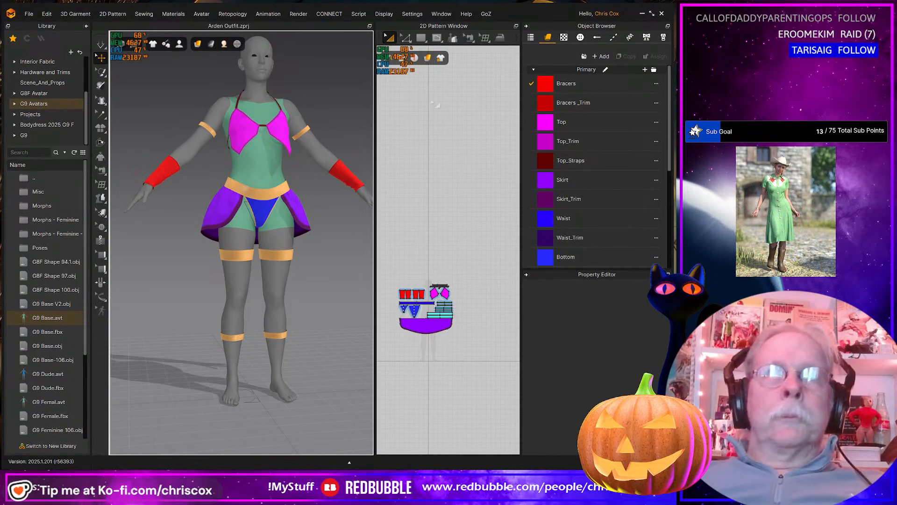
Display the 2D patterns as wireframe and examine the mesh on the bottoms, top pieces, bands and Top_Straps pieces
{"action": "mouse_move", "coordinate": [427, 58]}
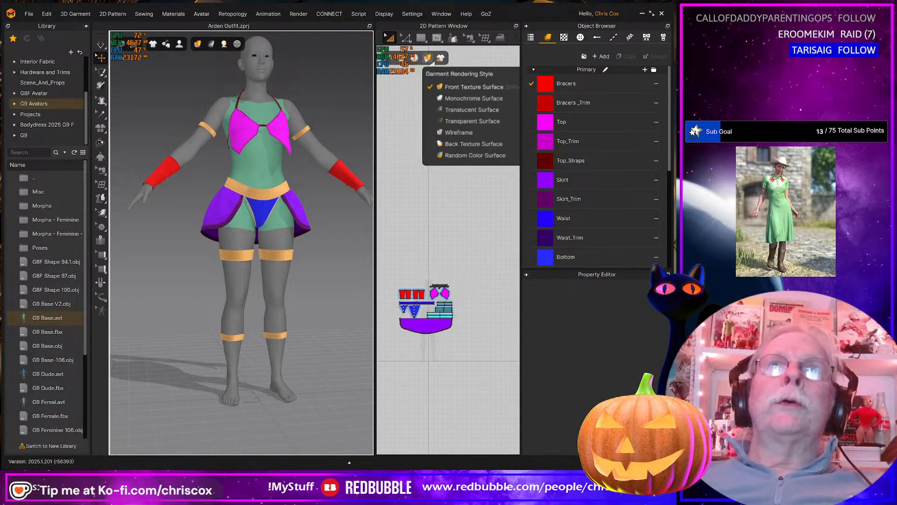
{"action": "left_click", "coordinate": [451, 133]}
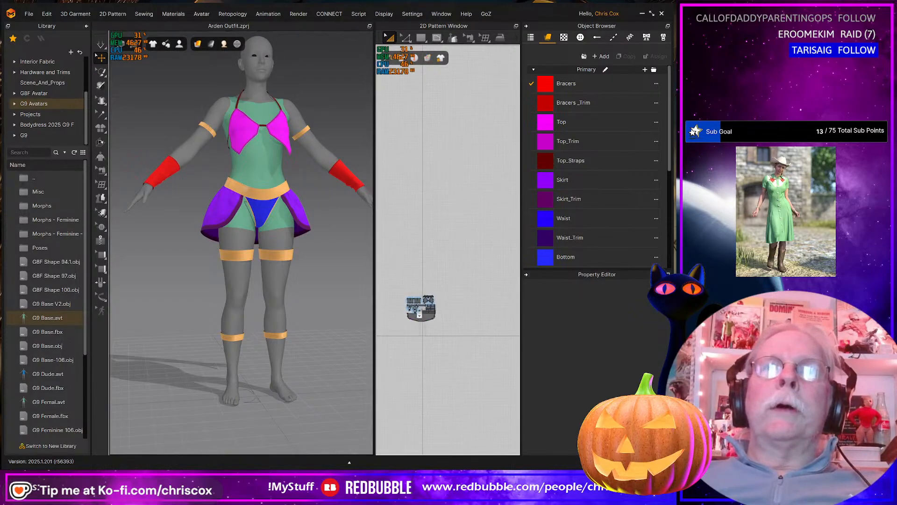
{"action": "scroll", "coordinate": [414, 309], "scroll_direction": "up", "scroll_amount": 6}
{"action": "scroll", "coordinate": [415, 310], "scroll_direction": "up", "scroll_amount": 4}
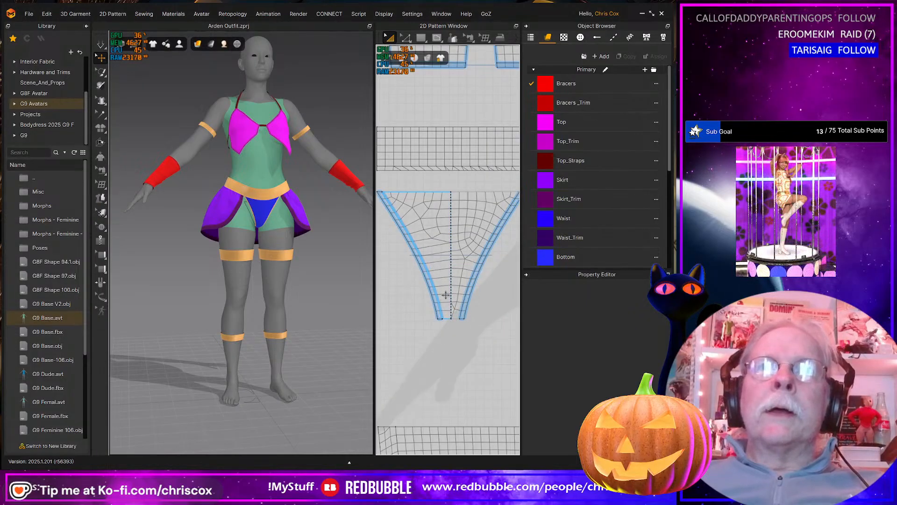
{"action": "scroll", "coordinate": [445, 296], "scroll_direction": "down", "scroll_amount": 3}
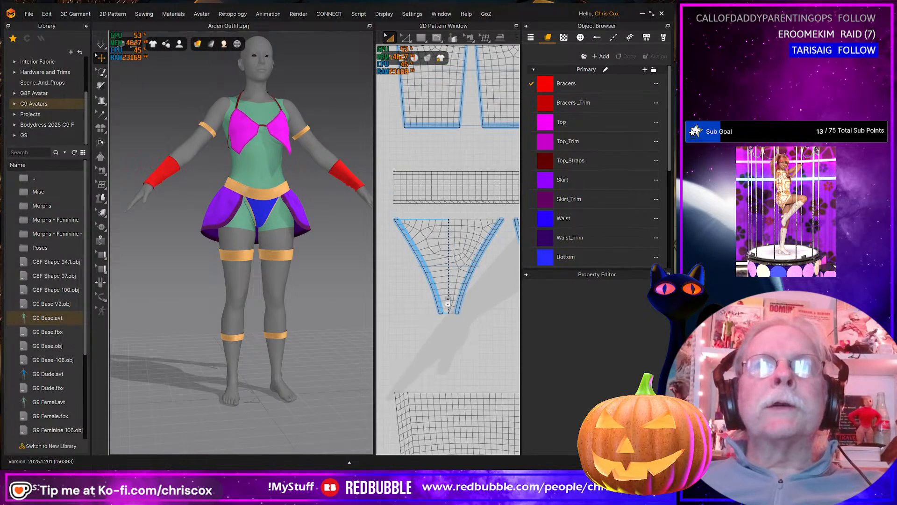
{"action": "middle_click_drag", "start_coordinate": [448, 301], "coordinate": [416, 285]}
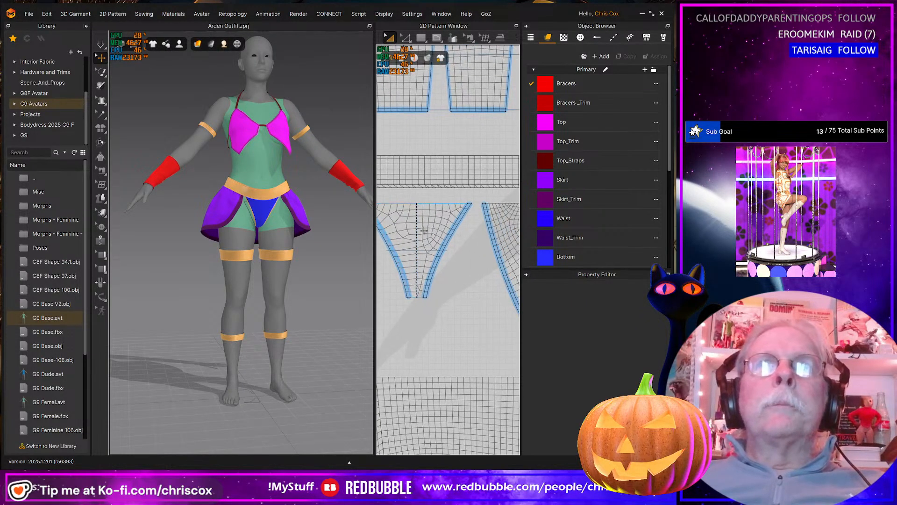
{"action": "scroll", "coordinate": [406, 256], "scroll_direction": "down", "scroll_amount": 5}
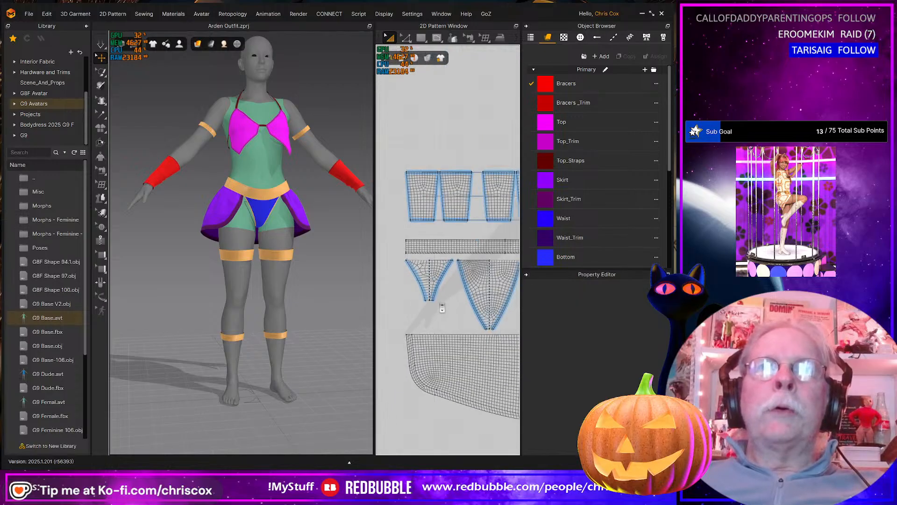
{"action": "scroll", "coordinate": [420, 303], "scroll_direction": "up", "scroll_amount": 2}
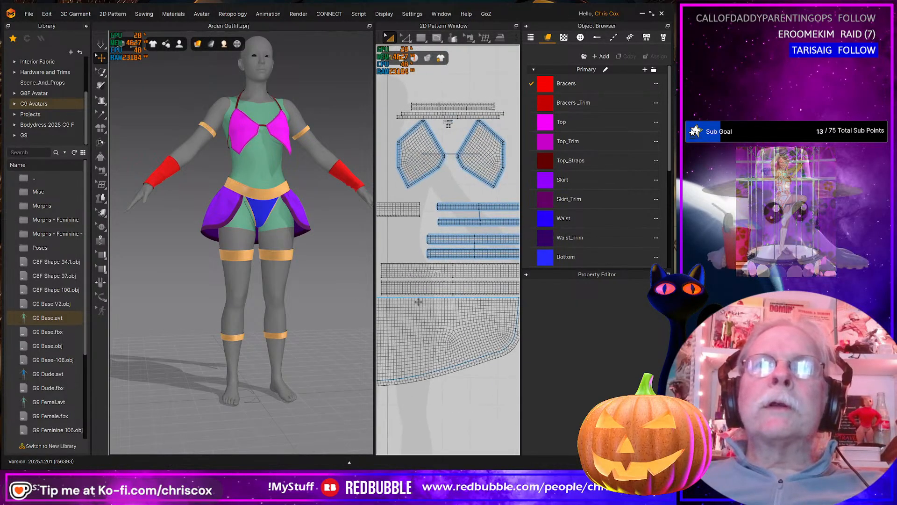
{"action": "mouse_move", "coordinate": [443, 312]}
{"action": "middle_mouse_down"}
{"action": "mouse_move", "coordinate": [406, 330]}
{"action": "mouse_move", "coordinate": [415, 332]}
{"action": "middle_mouse_up"}
{"action": "mouse_move", "coordinate": [425, 251]}
{"action": "middle_mouse_down"}
{"action": "mouse_move", "coordinate": [432, 286]}
{"action": "mouse_move", "coordinate": [484, 291]}
{"action": "middle_mouse_up"}
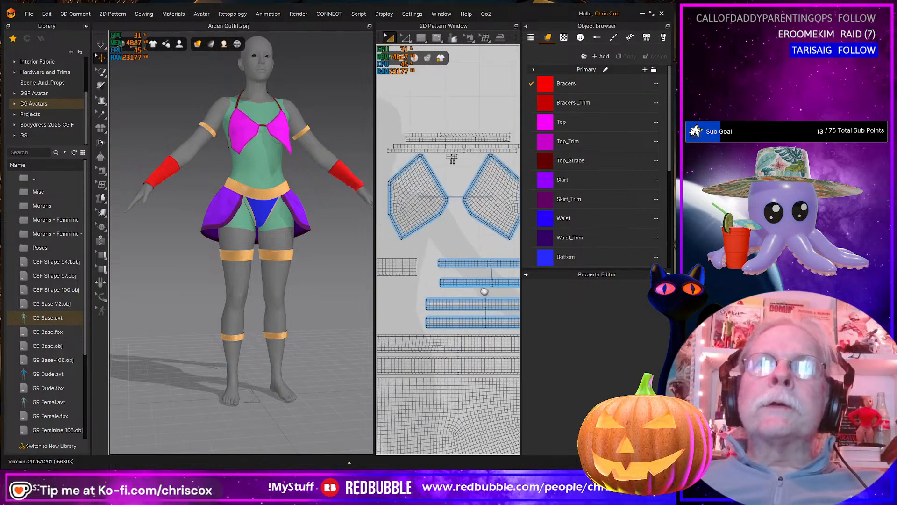
{"action": "scroll", "coordinate": [453, 307], "scroll_direction": "down", "scroll_amount": 3}
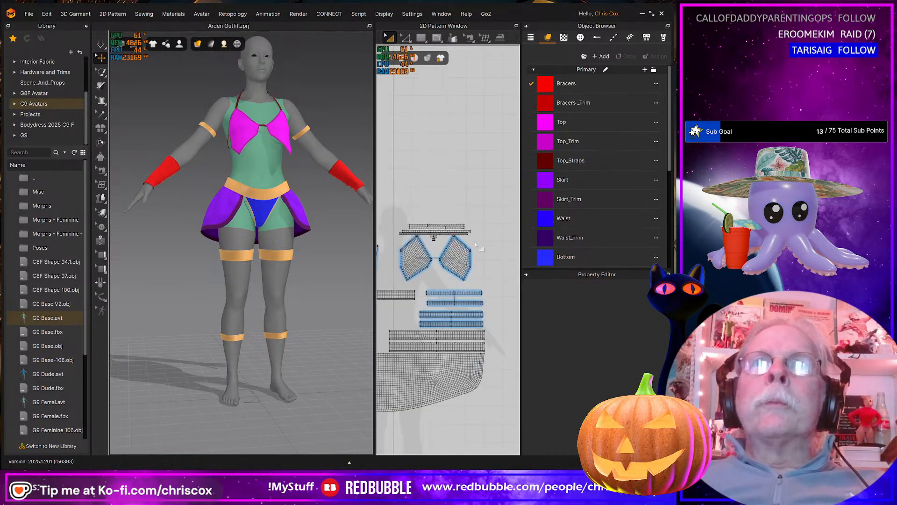
{"action": "scroll", "coordinate": [475, 244], "scroll_direction": "up", "scroll_amount": 3}
{"action": "middle_click_drag", "start_coordinate": [423, 279], "coordinate": [466, 281]}
{"action": "scroll", "coordinate": [497, 214], "scroll_direction": "up", "scroll_amount": 5}
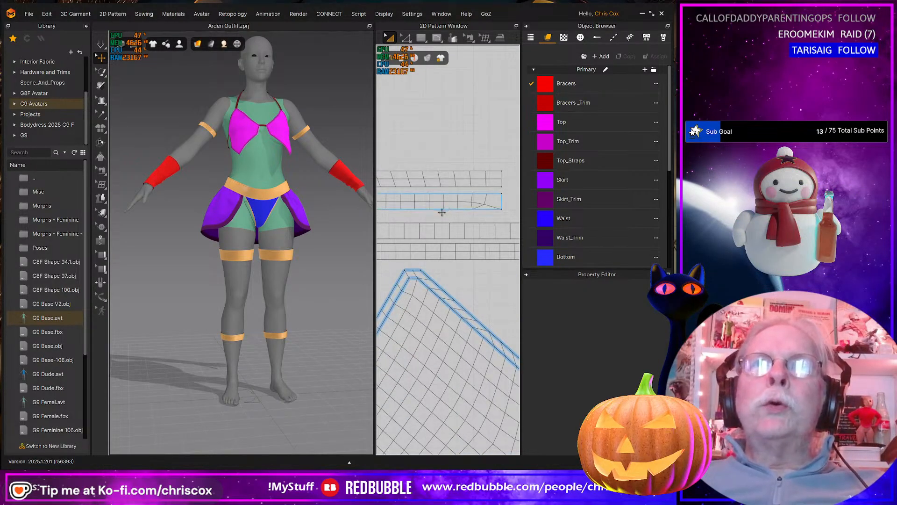
{"action": "scroll", "coordinate": [442, 213], "scroll_direction": "down", "scroll_amount": 4}
{"action": "scroll", "coordinate": [441, 229], "scroll_direction": "up", "scroll_amount": 2}
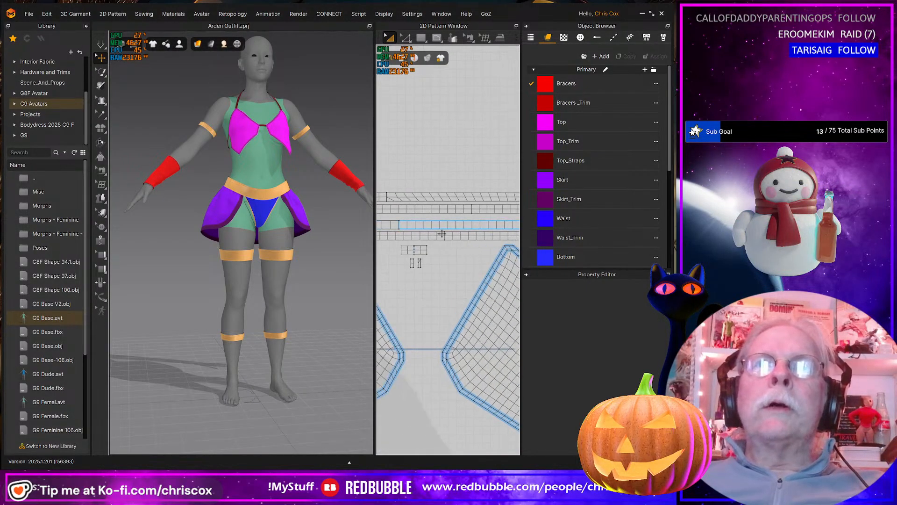
{"action": "scroll", "coordinate": [469, 235], "scroll_direction": "up", "scroll_amount": 4}
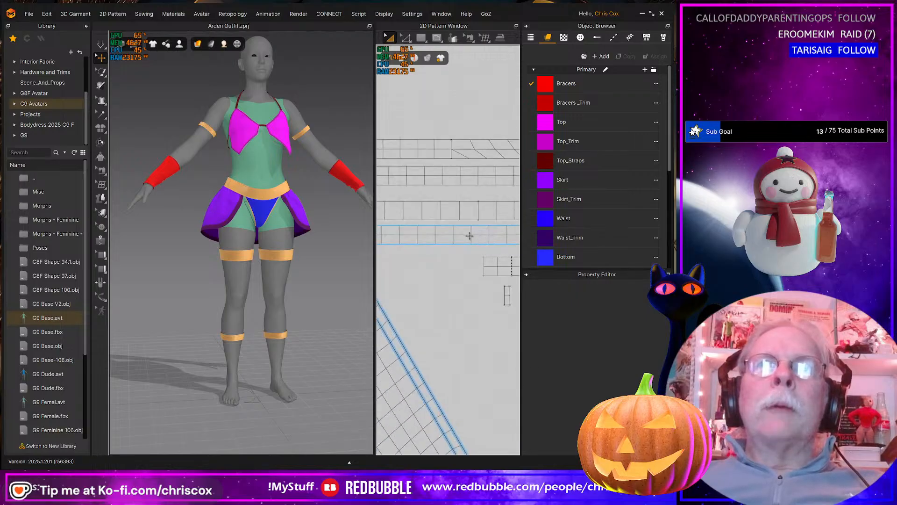
{"action": "middle_click_drag", "start_coordinate": [451, 233], "coordinate": [510, 263]}
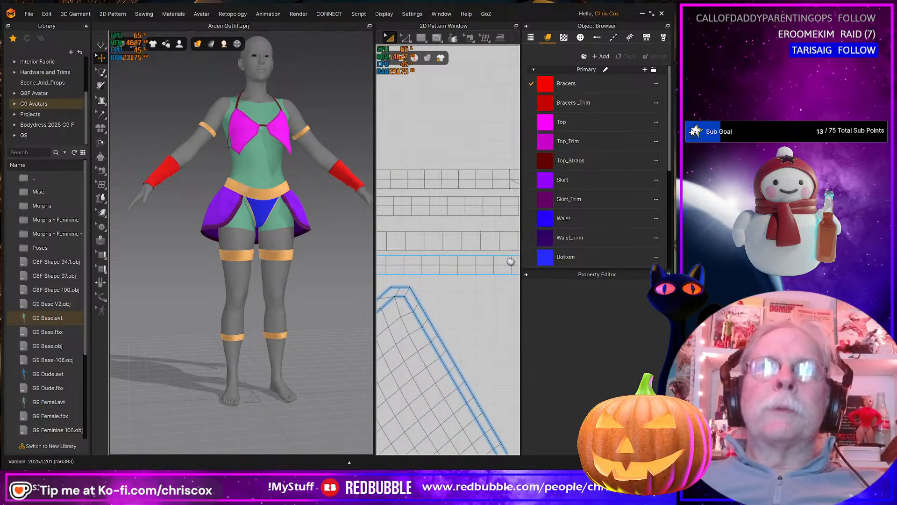
Distribute one internal line between the long edges of the uppermost Top_Straps piece, 5.0 mm from the segment edge
{"action": "left_click", "coordinate": [438, 187]}
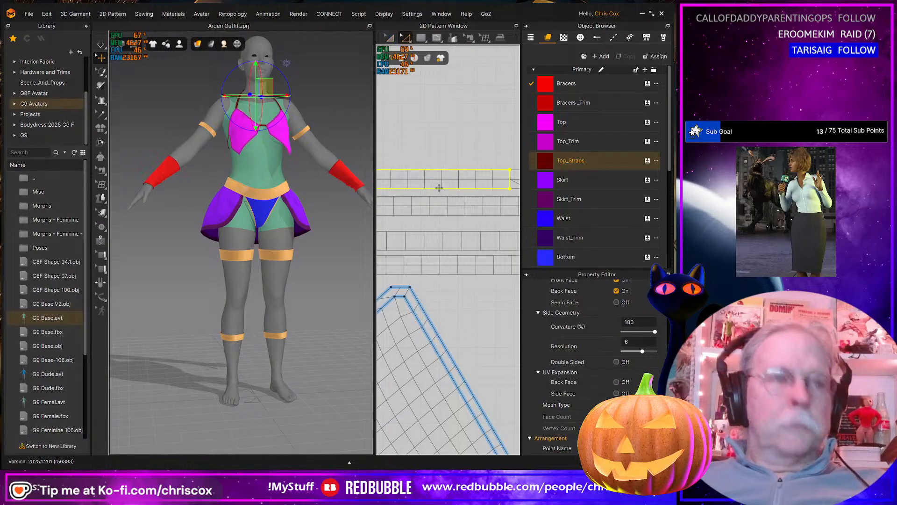
{"action": "left_click", "coordinate": [439, 190]}
{"action": "middle_click_drag", "start_coordinate": [442, 193], "coordinate": [365, 194]}
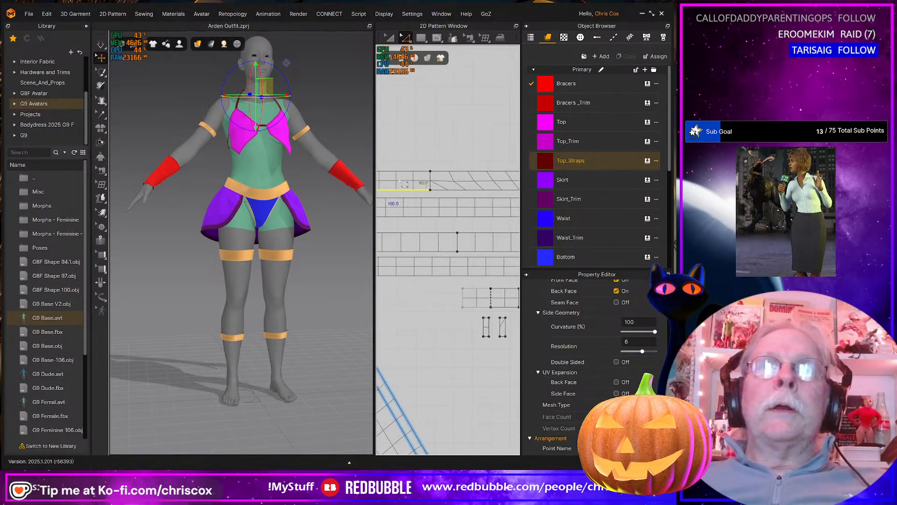
{"action": "left_click", "coordinate": [416, 173], "text": "shift"}
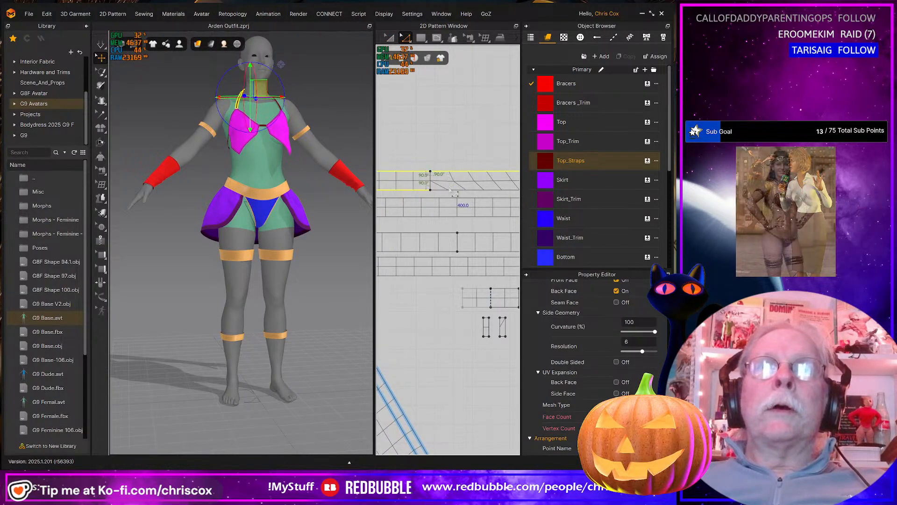
{"action": "right_click", "coordinate": [450, 192]}
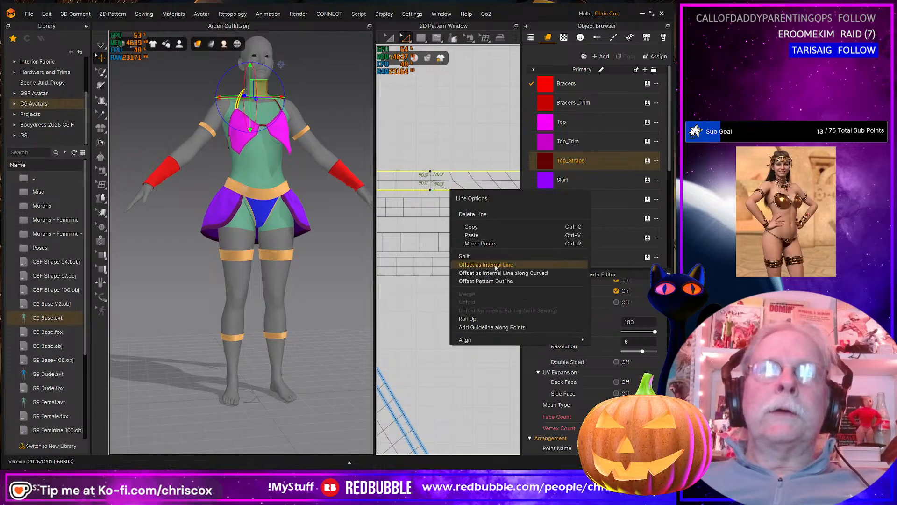
{"action": "left_click", "coordinate": [497, 274]}
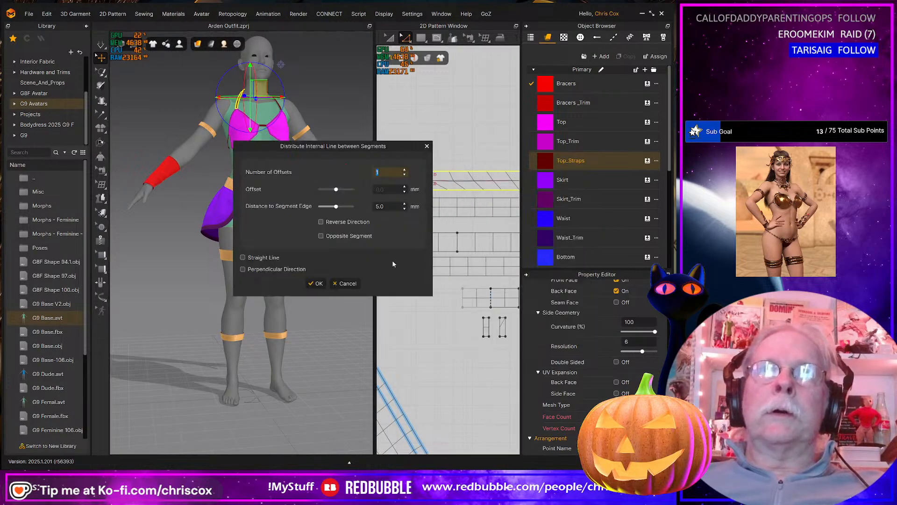
{"action": "left_click", "coordinate": [317, 284]}
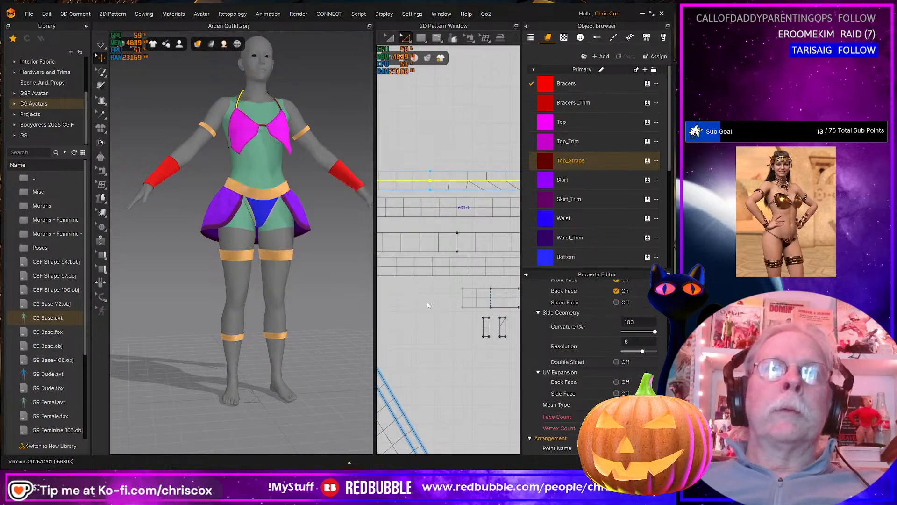
Add one internal line between the long edges of the second Top_Straps piece, 5.0 mm from the segment edge
{"action": "left_click", "coordinate": [463, 198]}
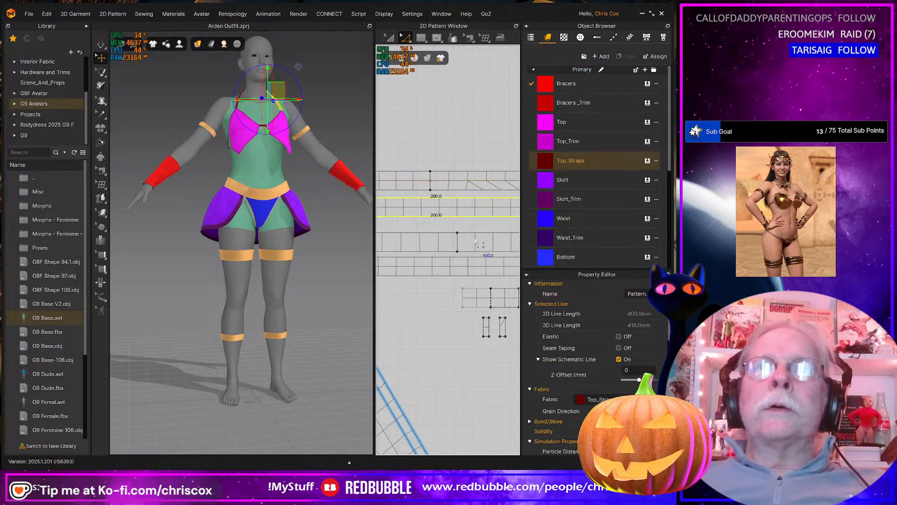
{"action": "scroll", "coordinate": [475, 242], "scroll_direction": "down", "scroll_amount": 5}
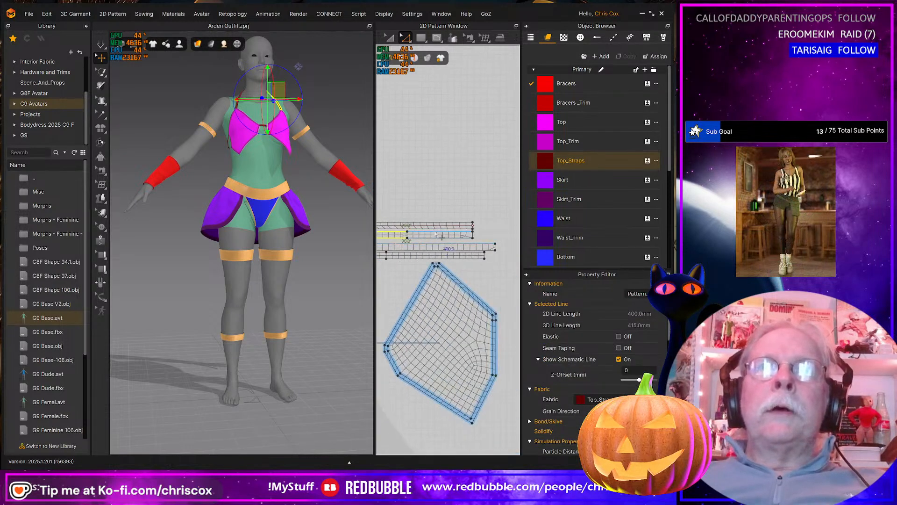
{"action": "left_click", "coordinate": [437, 235], "text": "shift"}
{"action": "right_click", "coordinate": [437, 239]}
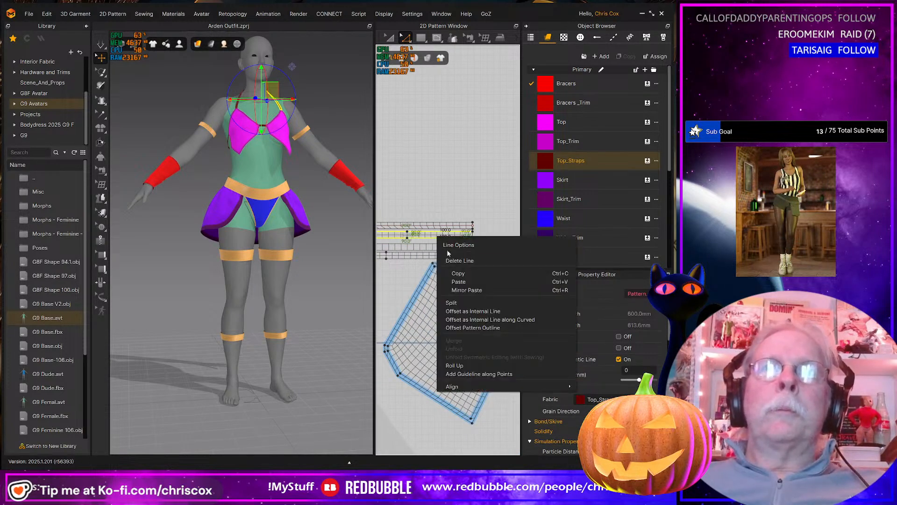
{"action": "left_click", "coordinate": [470, 311]}
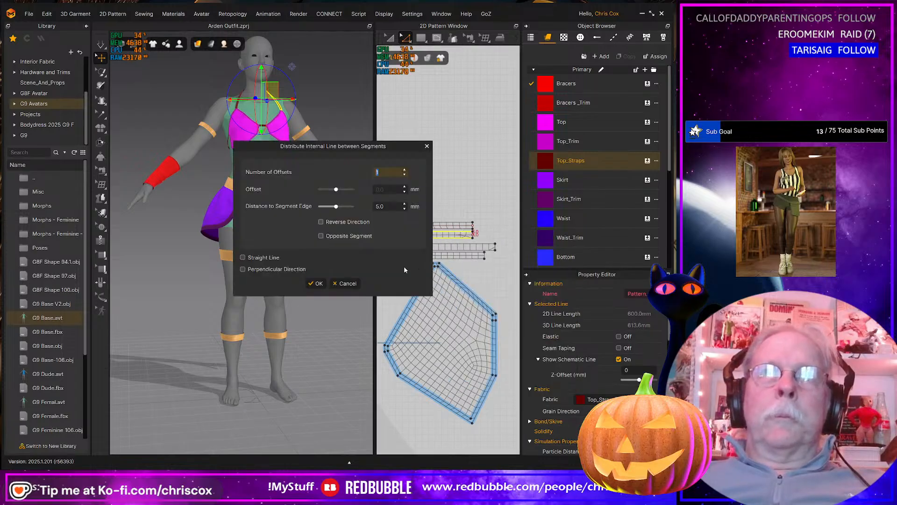
{"action": "left_click", "coordinate": [315, 283]}
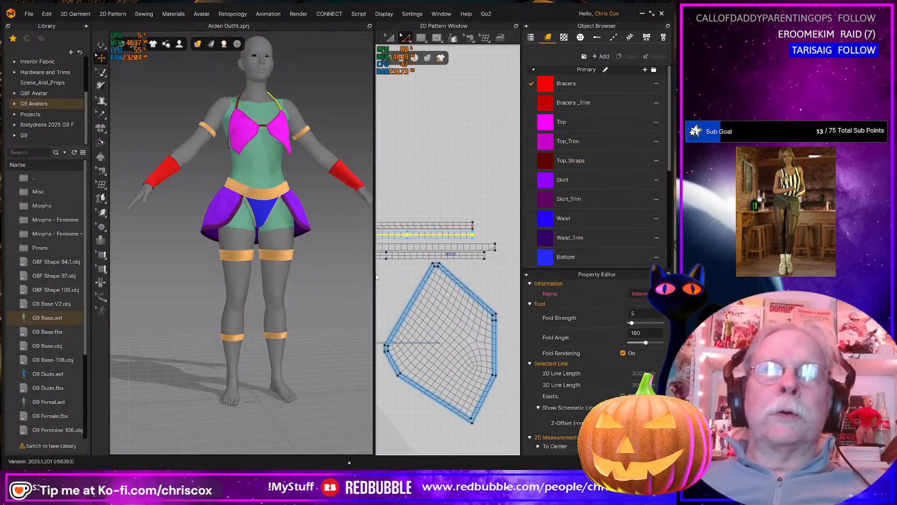
Offset the long edges of the two lower Top_Straps pieces inward to create their centre internal lines
{"action": "scroll", "coordinate": [452, 264], "scroll_direction": "up", "scroll_amount": 5}
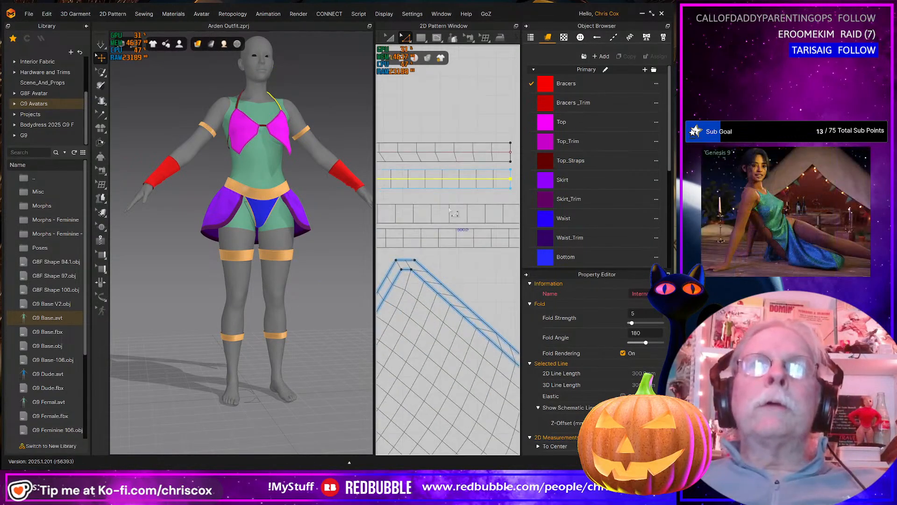
{"action": "left_click", "coordinate": [453, 222]}
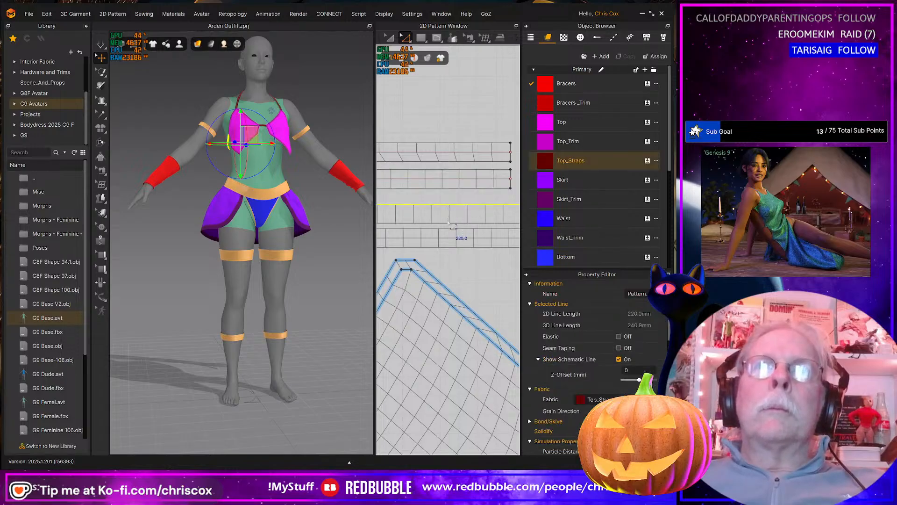
{"action": "left_click", "coordinate": [447, 247]}
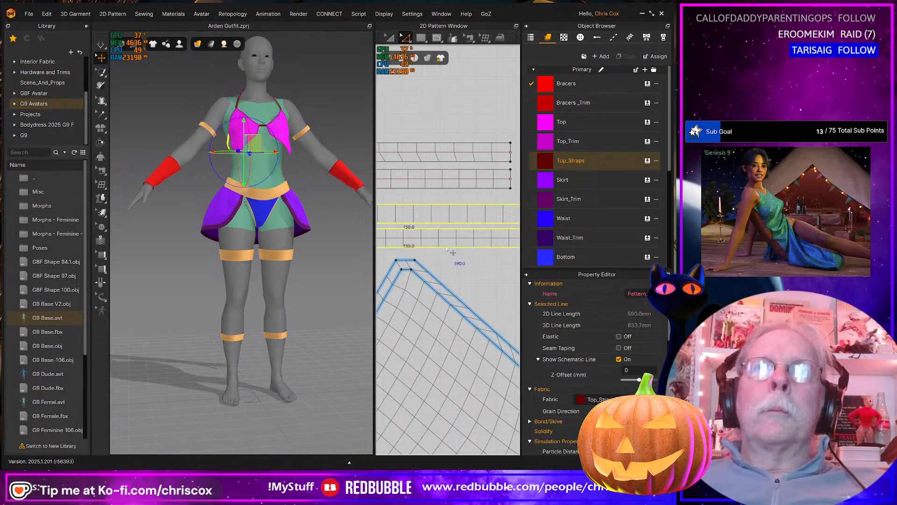
{"action": "scroll", "coordinate": [435, 257], "scroll_direction": "down", "scroll_amount": 4}
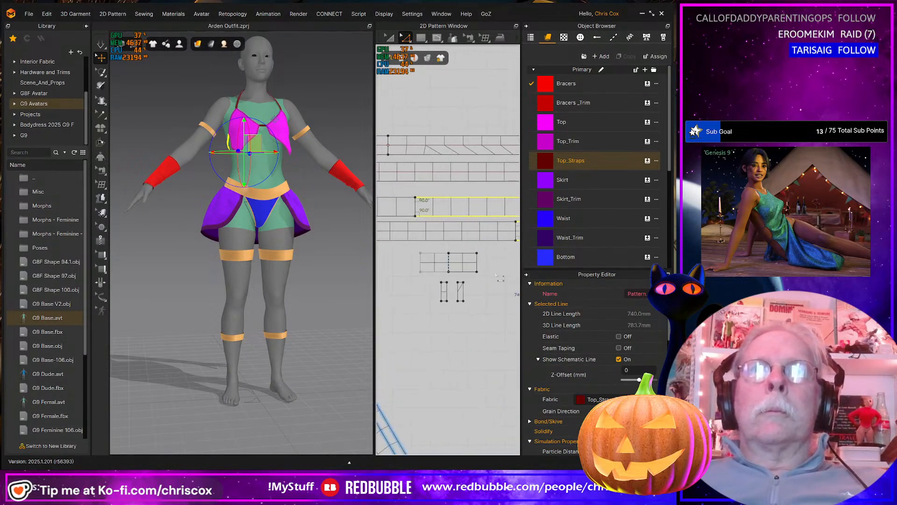
{"action": "middle_click_drag", "start_coordinate": [432, 226], "coordinate": [507, 229]}
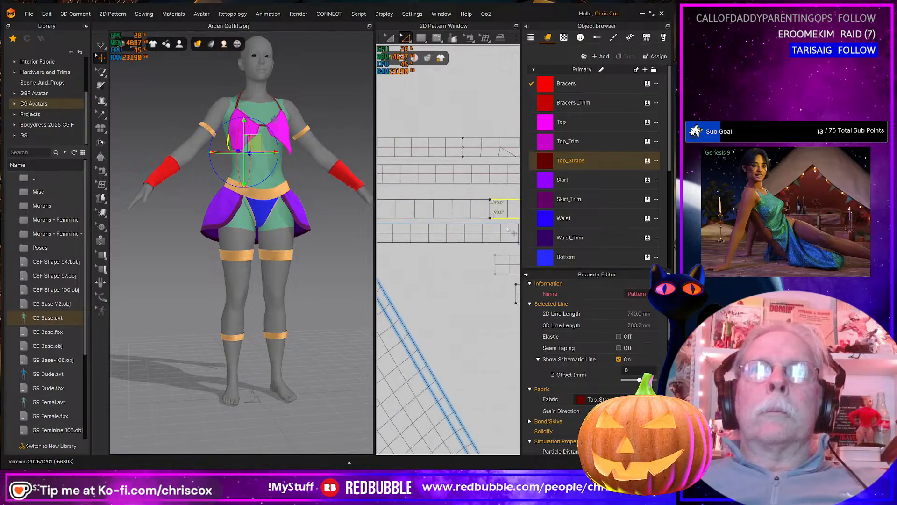
{"action": "left_click", "coordinate": [455, 201]}
{"action": "left_click", "coordinate": [452, 225], "text": "shift"}
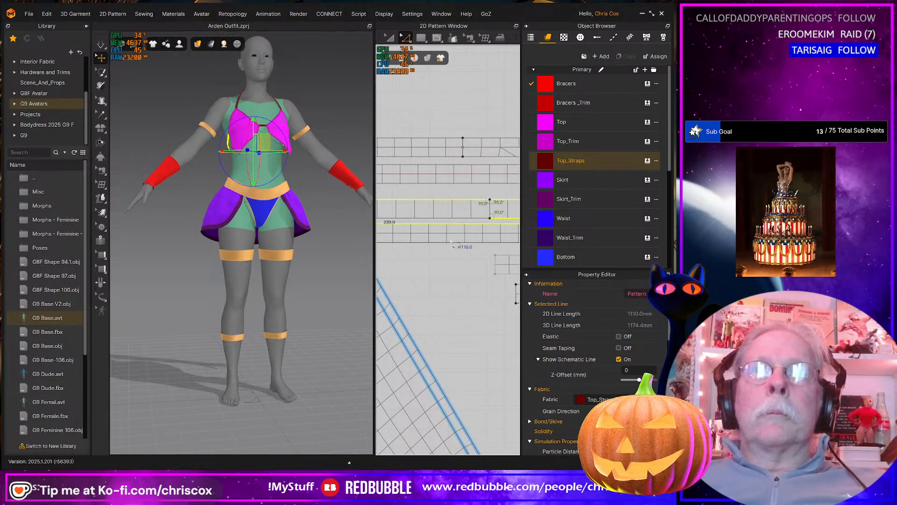
{"action": "left_click", "coordinate": [451, 243], "text": "shift"}
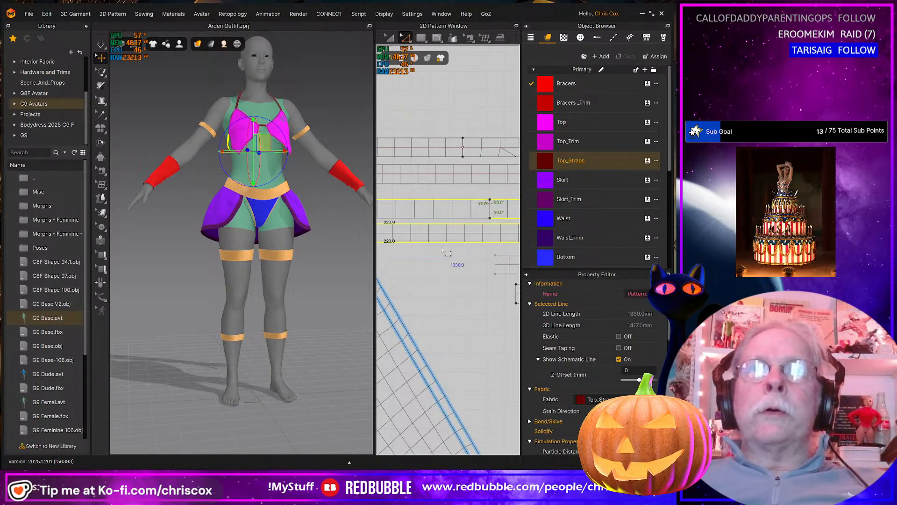
{"action": "middle_click_drag", "start_coordinate": [442, 250], "coordinate": [525, 249]}
{"action": "middle_click_drag", "start_coordinate": [453, 242], "coordinate": [532, 250]}
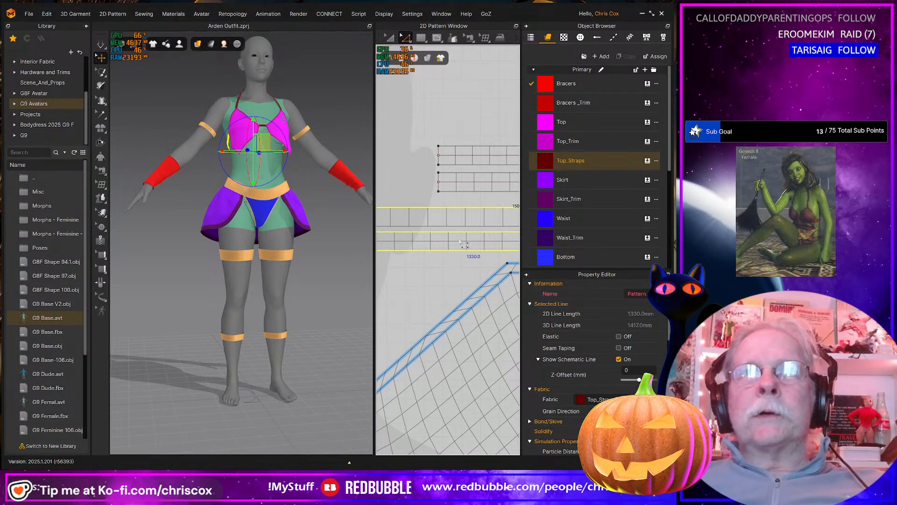
{"action": "right_click", "coordinate": [438, 253]}
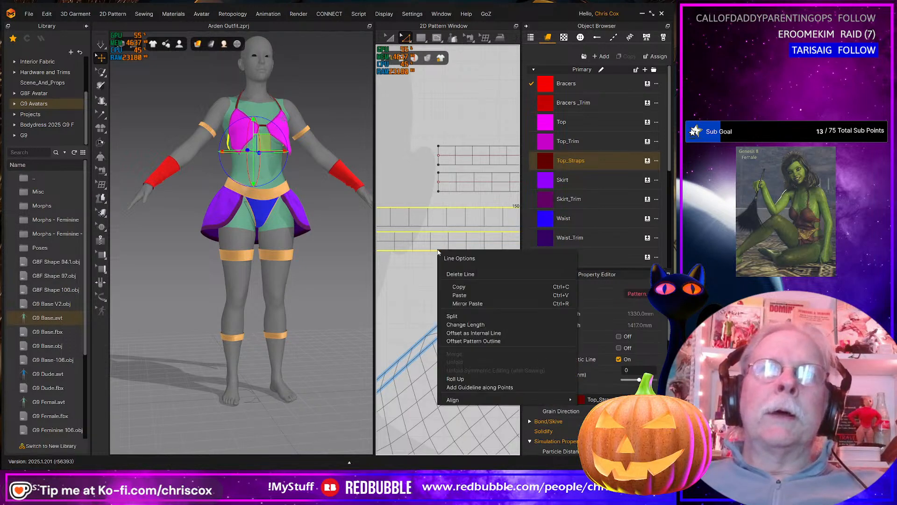
{"action": "left_click", "coordinate": [467, 329]}
{"action": "key", "text": "Return"}
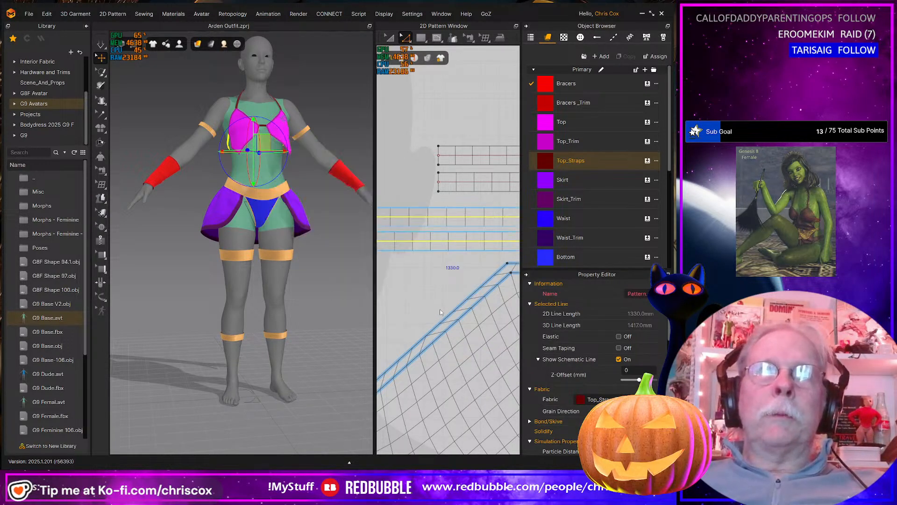
Move the Bottom_Trim pieces outward, away from both leg edges of the leftmost Bottom piece
{"action": "scroll", "coordinate": [439, 310], "scroll_direction": "down", "scroll_amount": 3}
{"action": "scroll", "coordinate": [443, 312], "scroll_direction": "down", "scroll_amount": 2}
{"action": "middle_click_drag", "start_coordinate": [443, 312], "coordinate": [530, 274]}
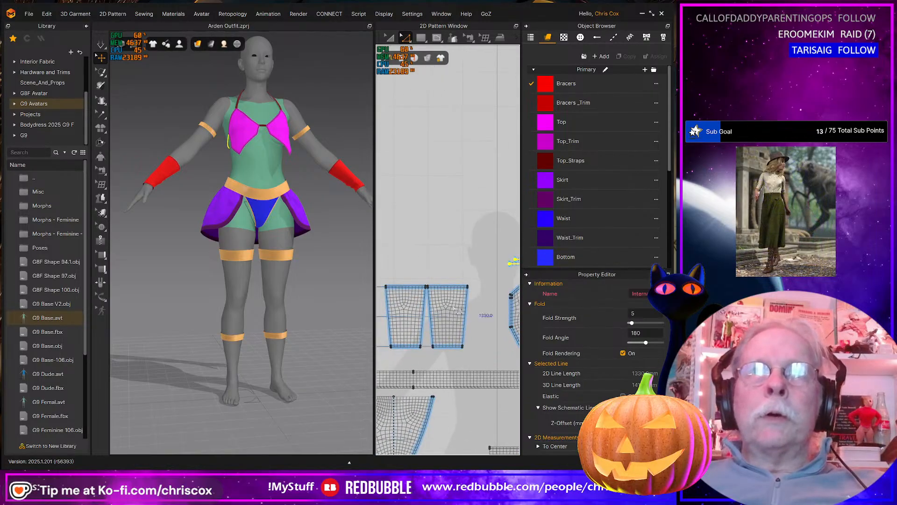
{"action": "middle_click_drag", "start_coordinate": [470, 301], "coordinate": [563, 262]}
{"action": "left_click_drag", "start_coordinate": [563, 263], "coordinate": [562, 261]}
{"action": "middle_click_drag", "start_coordinate": [471, 301], "coordinate": [452, 235]}
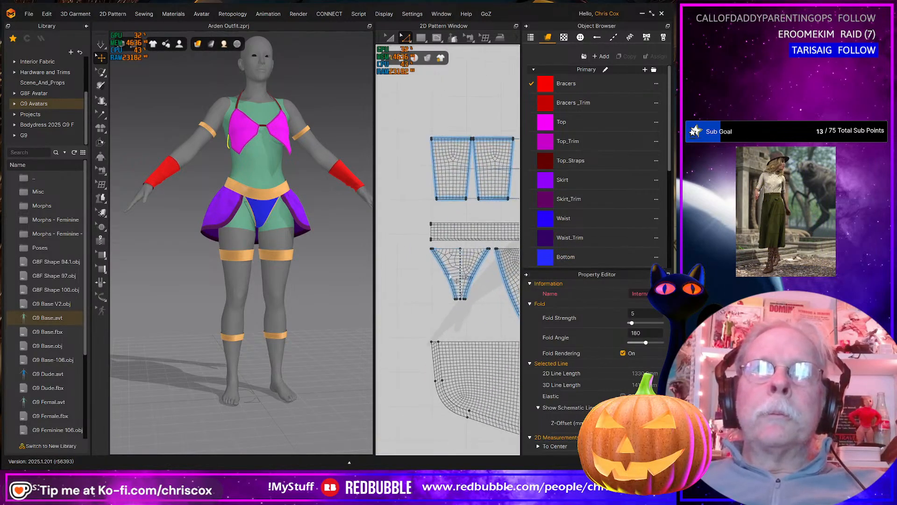
{"action": "scroll", "coordinate": [449, 275], "scroll_direction": "up", "scroll_amount": 5}
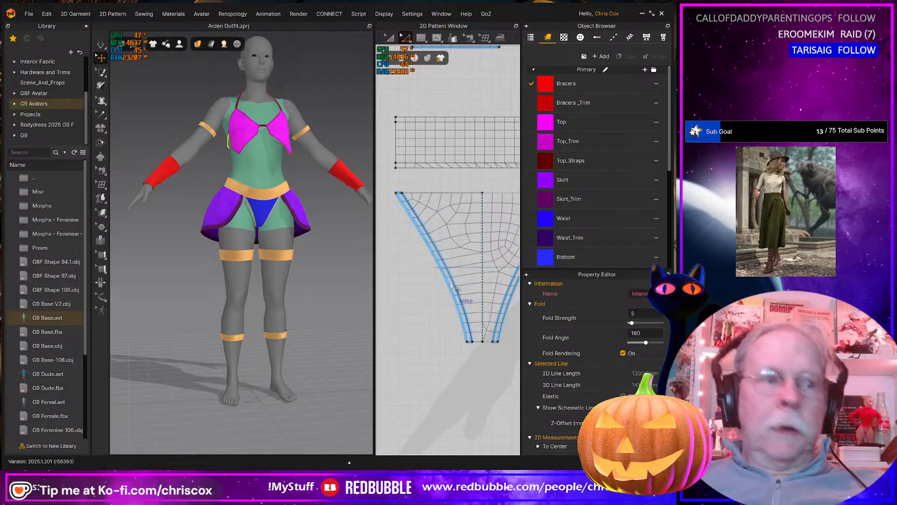
{"action": "key", "text": "a"}
{"action": "left_click", "coordinate": [451, 286]}
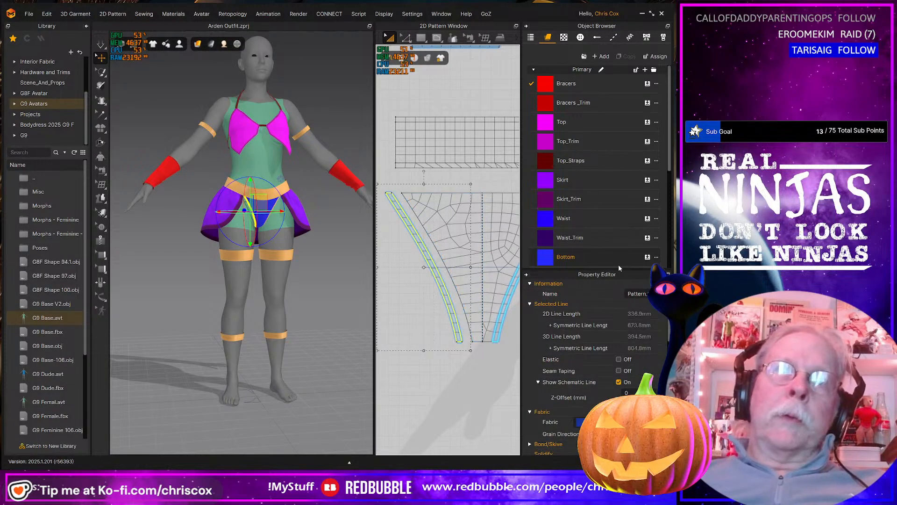
{"action": "scroll", "coordinate": [618, 267], "scroll_direction": "down", "scroll_amount": 2}
{"action": "scroll", "coordinate": [480, 322], "scroll_direction": "up", "scroll_amount": 3}
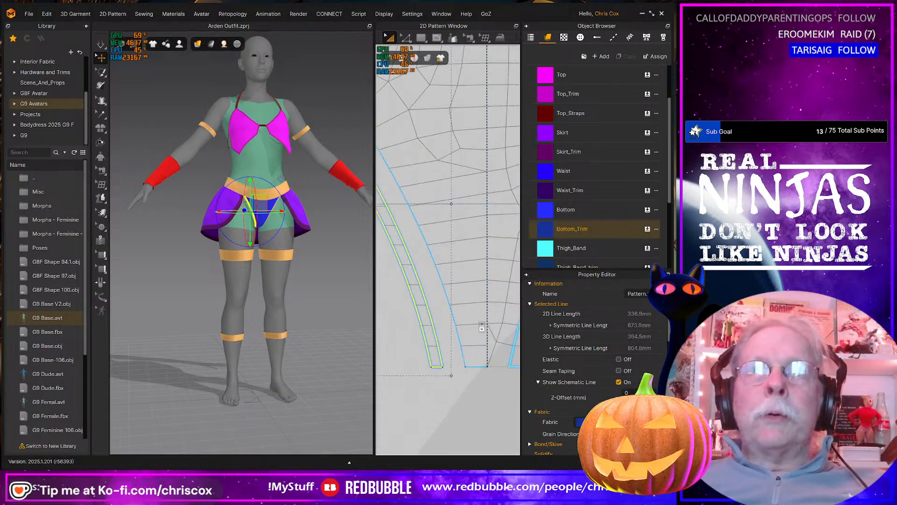
{"action": "left_click", "coordinate": [478, 367]}
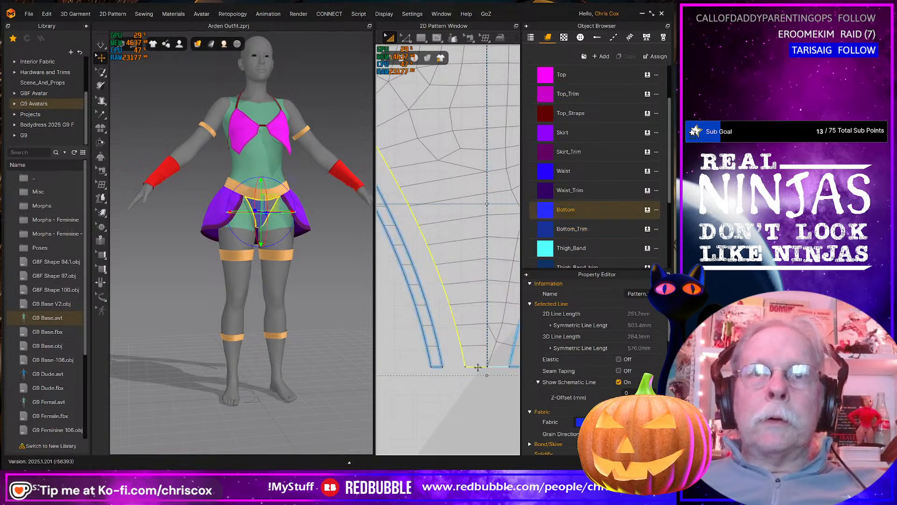
{"action": "left_click", "coordinate": [518, 358]}
Offset the Bottom piece's leg edge as one internal line at 5.0 mm, with extend and maintain curvature enabled
{"action": "key", "text": "z"}
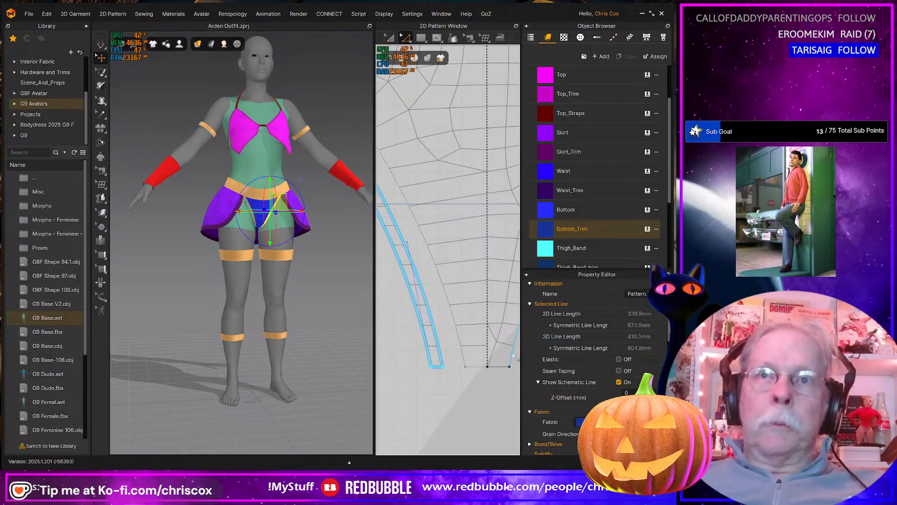
{"action": "left_click", "coordinate": [514, 359]}
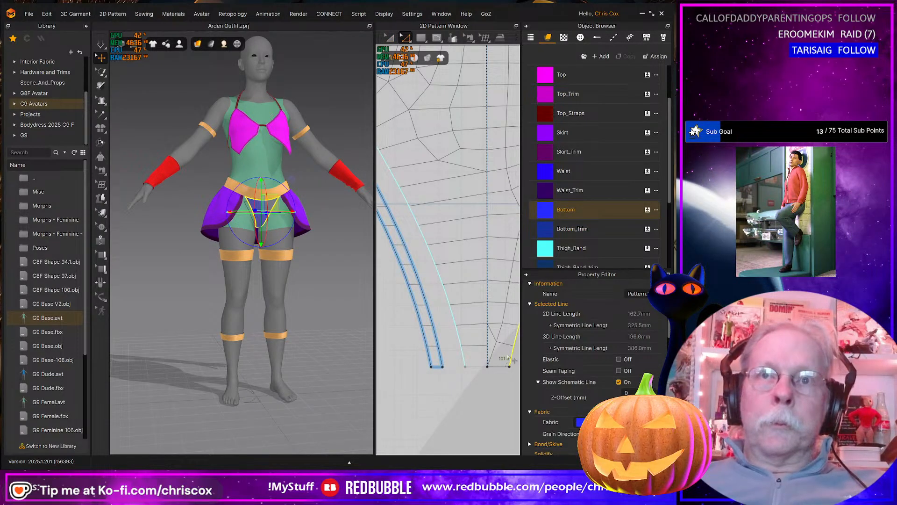
{"action": "right_click", "coordinate": [469, 357]}
{"action": "left_click", "coordinate": [502, 293]}
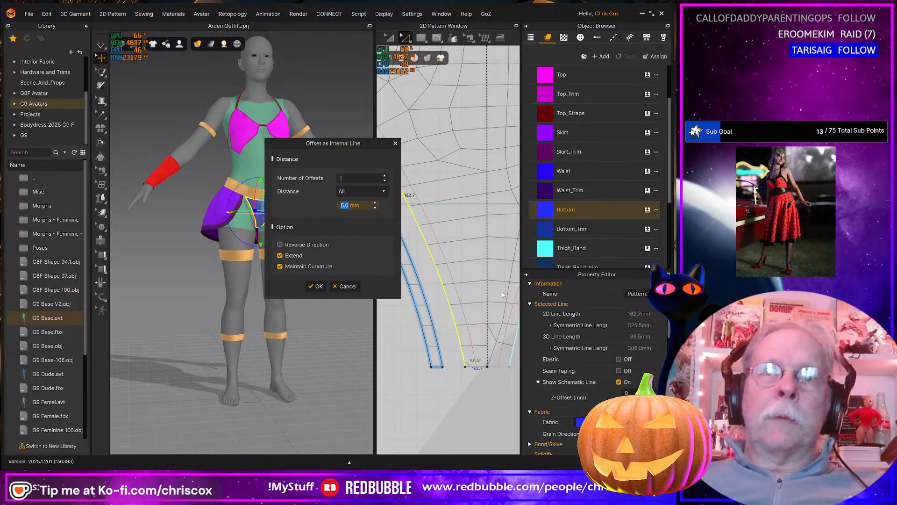
{"action": "left_click", "coordinate": [318, 286]}
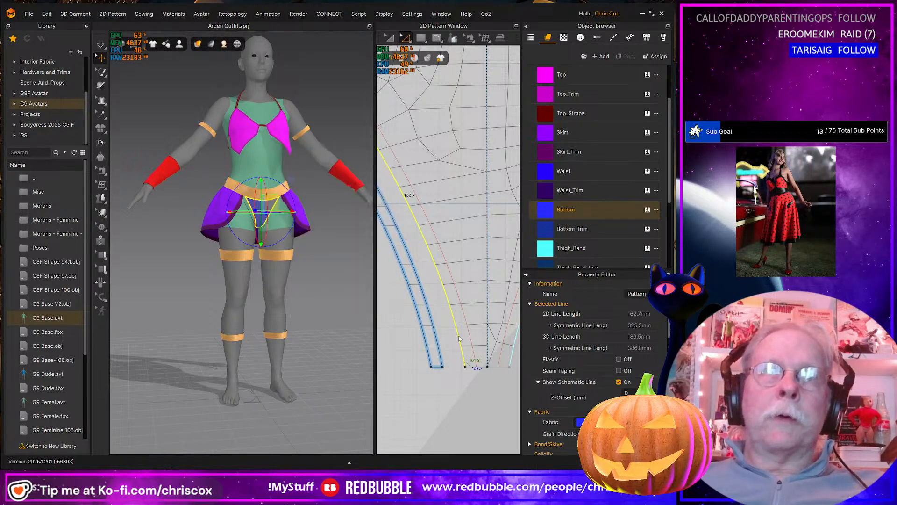
{"action": "scroll", "coordinate": [463, 340], "scroll_direction": "down", "scroll_amount": 5}
{"action": "scroll", "coordinate": [463, 340], "scroll_direction": "down", "scroll_amount": 2}
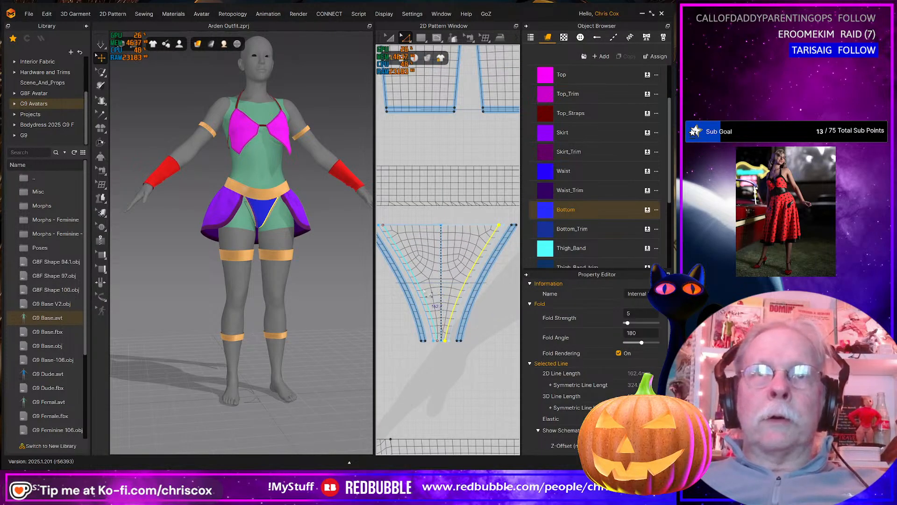
Move both Bottom_Trim pieces back inward against the leg edges of the Bottom piece
{"action": "scroll", "coordinate": [428, 295], "scroll_direction": "up", "scroll_amount": 4}
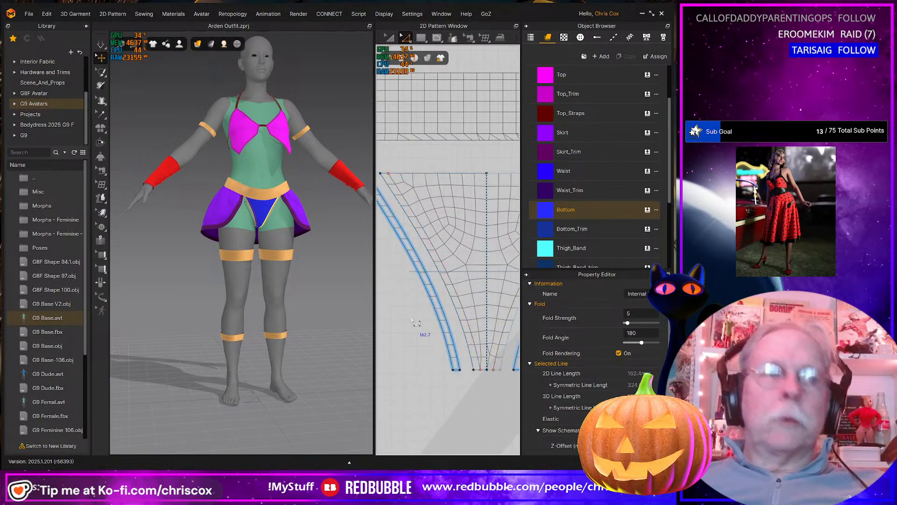
{"action": "left_click", "coordinate": [441, 309]}
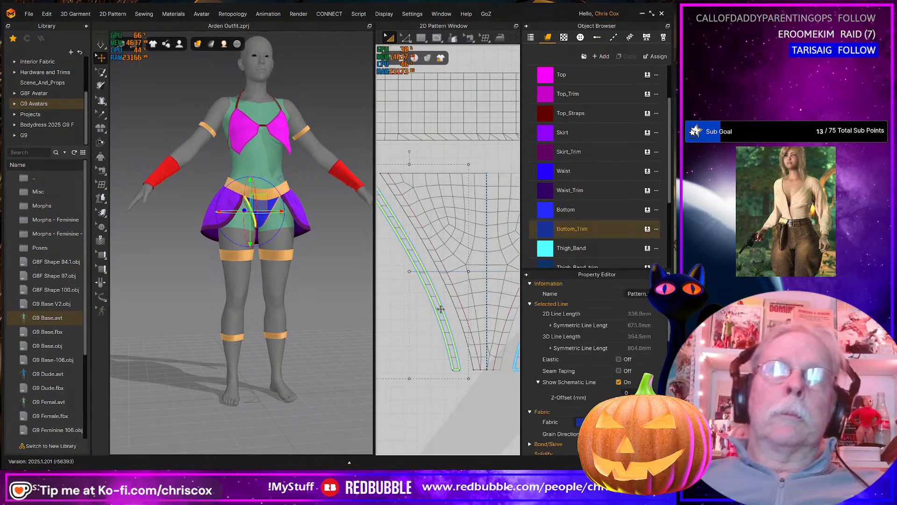
{"action": "key", "text": "Right"}
{"action": "middle_click_drag", "start_coordinate": [440, 309], "coordinate": [405, 310]}
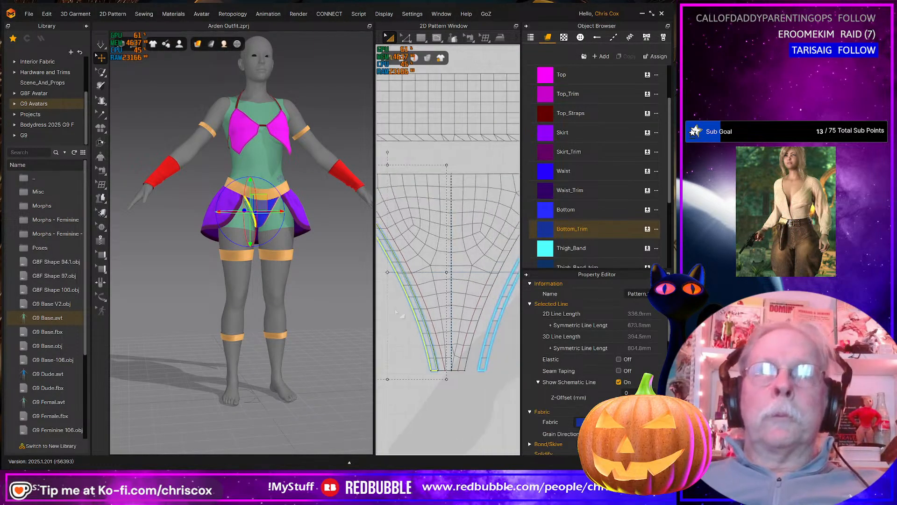
{"action": "left_click", "coordinate": [487, 343]}
{"action": "key", "text": "Left"}
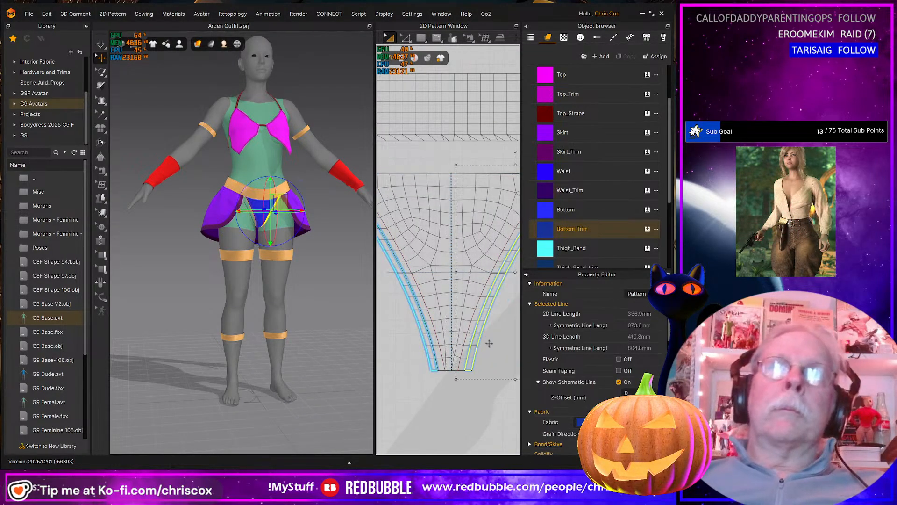
Examine the mesh along the Waist_Trim strip and its geometry and mesh properties
{"action": "scroll", "coordinate": [489, 342], "scroll_direction": "down", "scroll_amount": 3}
{"action": "scroll", "coordinate": [470, 265], "scroll_direction": "up", "scroll_amount": 1}
{"action": "scroll", "coordinate": [470, 265], "scroll_direction": "up", "scroll_amount": 2}
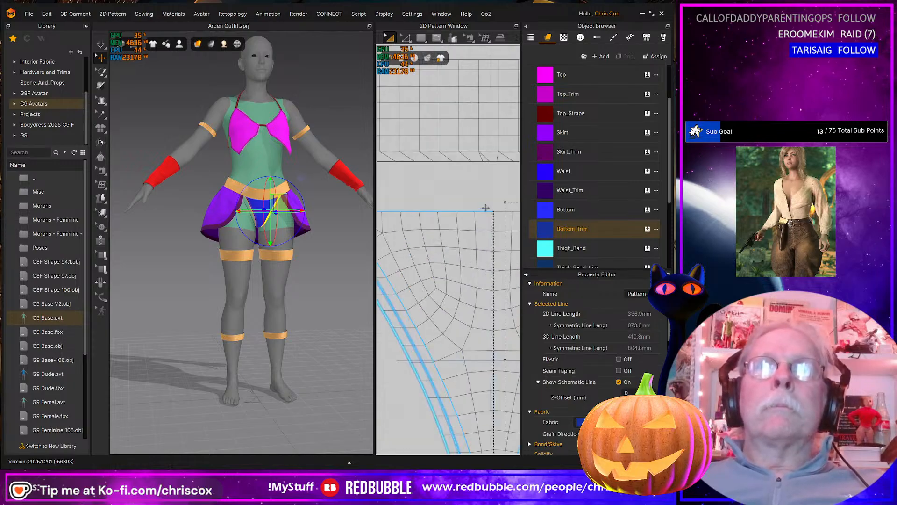
{"action": "scroll", "coordinate": [430, 262], "scroll_direction": "up", "scroll_amount": 2}
{"action": "left_click", "coordinate": [430, 218]}
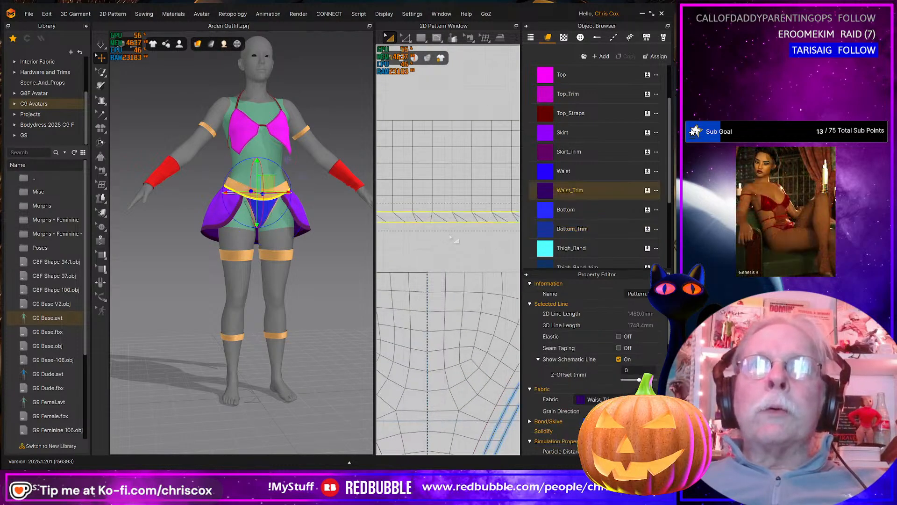
{"action": "scroll", "coordinate": [473, 253], "scroll_direction": "down", "scroll_amount": 3}
{"action": "scroll", "coordinate": [474, 253], "scroll_direction": "up", "scroll_amount": 4}
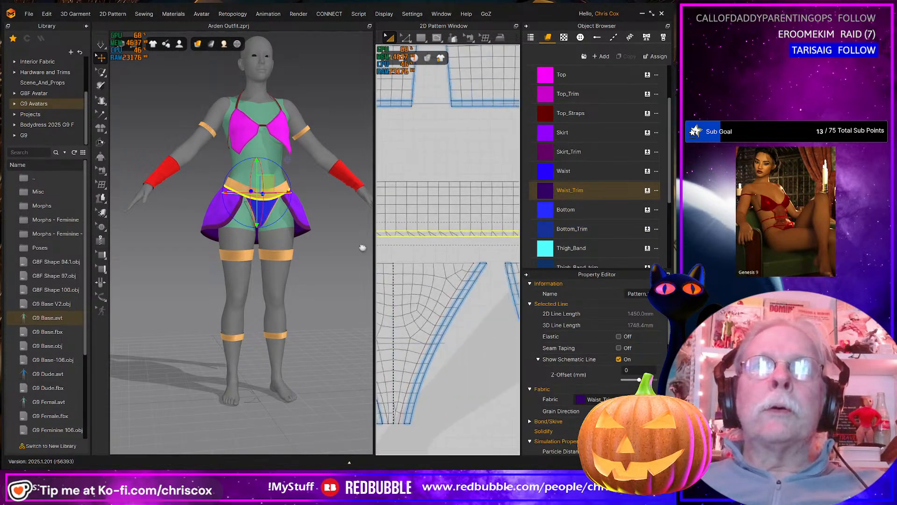
{"action": "scroll", "coordinate": [385, 248], "scroll_direction": "down", "scroll_amount": 2}
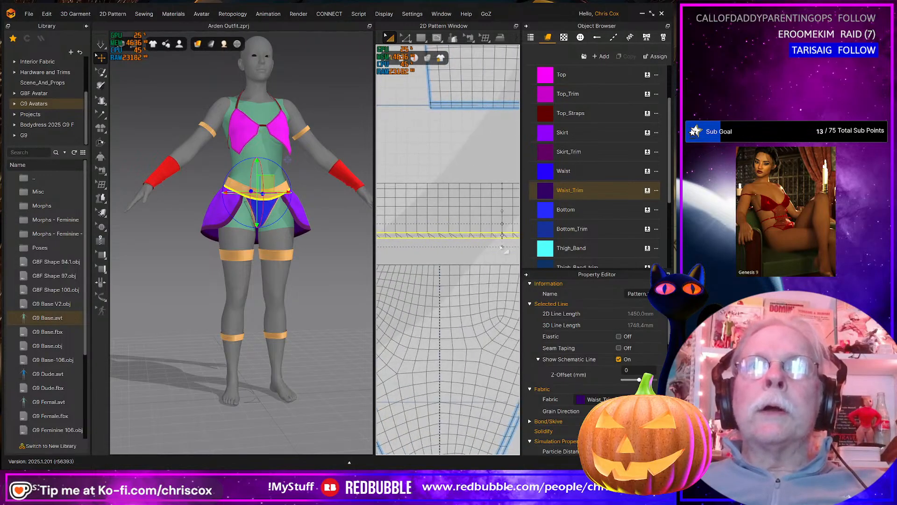
{"action": "middle_click_drag", "start_coordinate": [496, 258], "coordinate": [458, 265]}
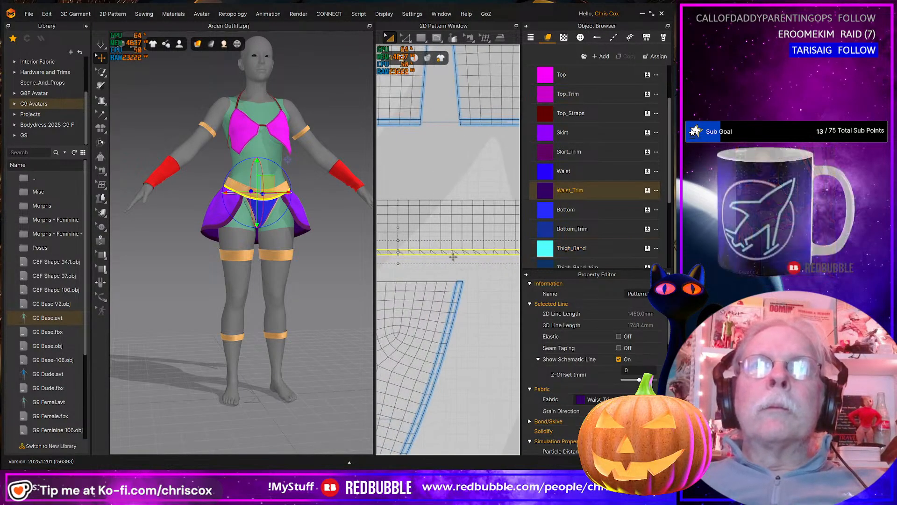
{"action": "scroll", "coordinate": [632, 378], "scroll_direction": "down", "scroll_amount": 3}
{"action": "scroll", "coordinate": [632, 377], "scroll_direction": "down", "scroll_amount": 4}
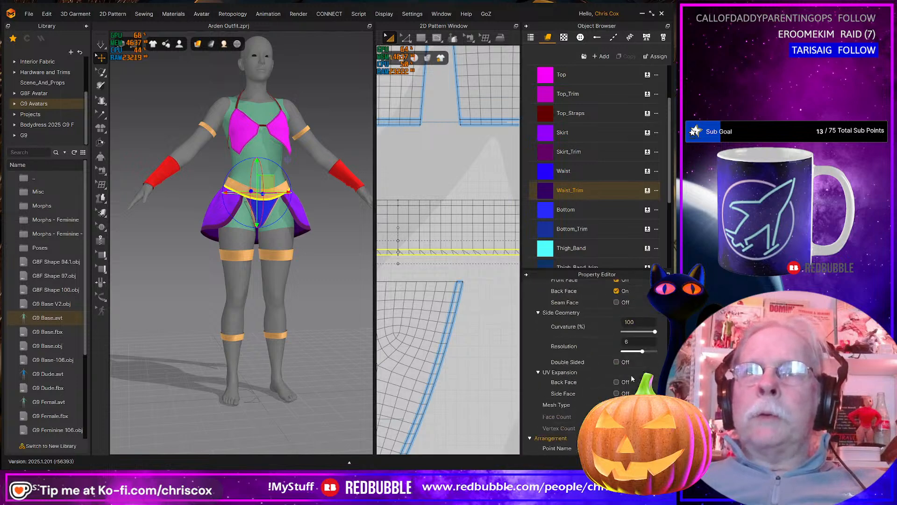
{"action": "scroll", "coordinate": [452, 294], "scroll_direction": "down", "scroll_amount": 2}
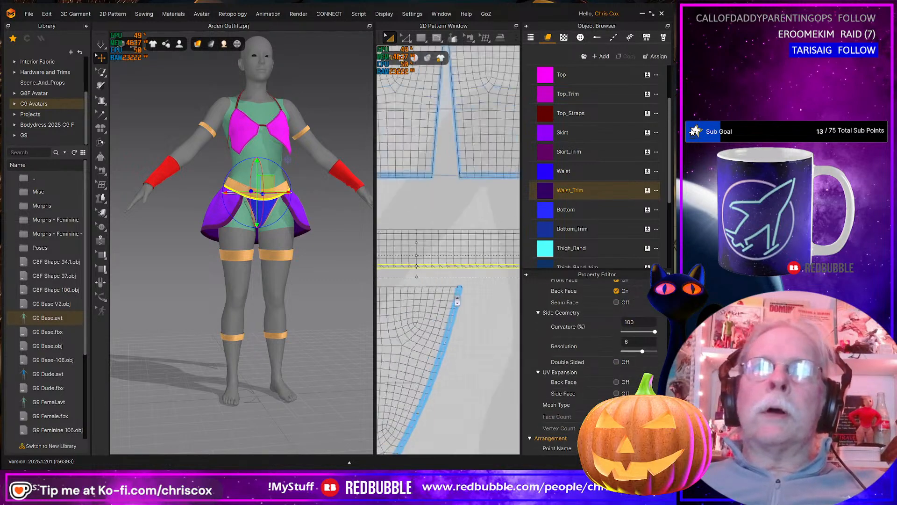
{"action": "scroll", "coordinate": [449, 290], "scroll_direction": "up", "scroll_amount": 6}
{"action": "middle_click_drag", "start_coordinate": [467, 243], "coordinate": [522, 281]}
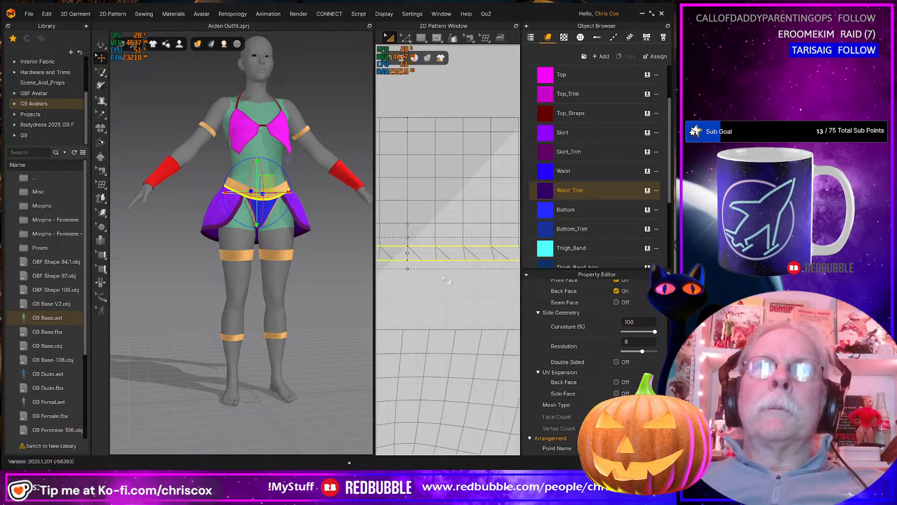
Offset the Waist_Trim strip's lower edge as one internal line at 2.5 mm, with extend and maintain curvature enabled
{"action": "left_click", "coordinate": [433, 265]}
{"action": "key", "text": "z"}
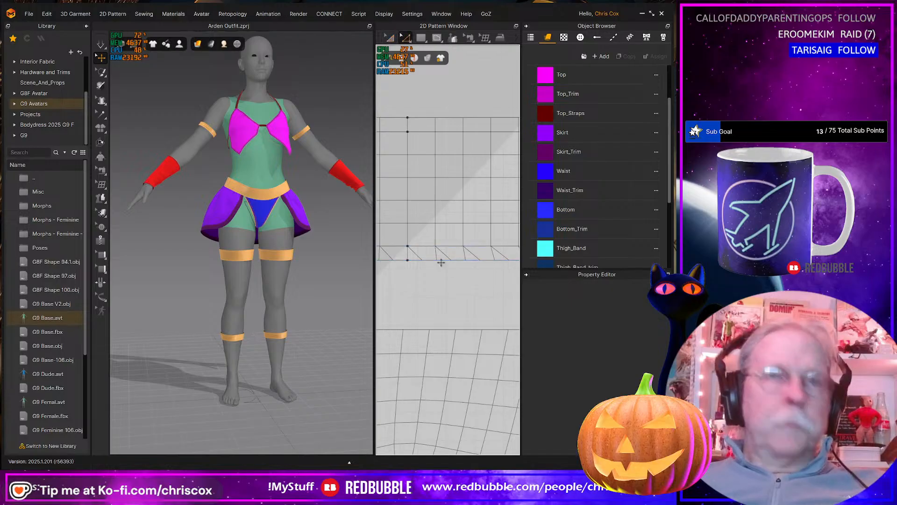
{"action": "left_click", "coordinate": [415, 264]}
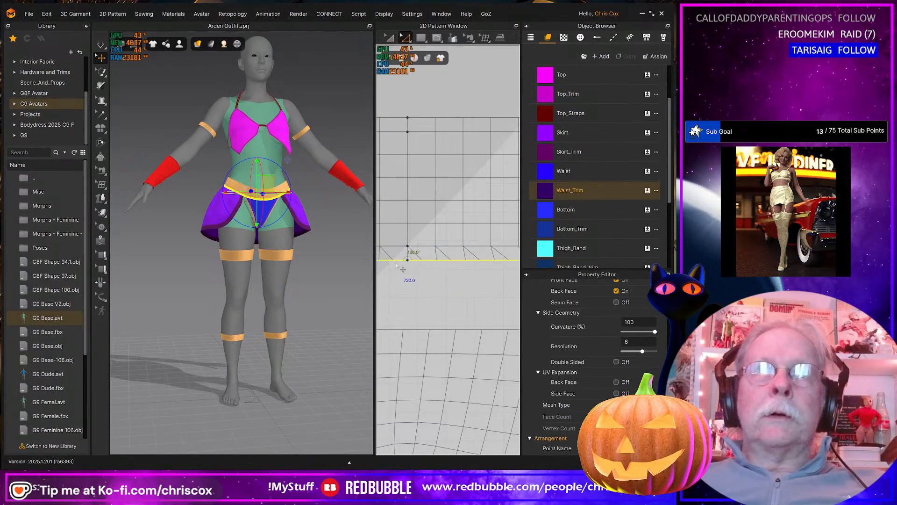
{"action": "scroll", "coordinate": [439, 285], "scroll_direction": "down", "scroll_amount": 5}
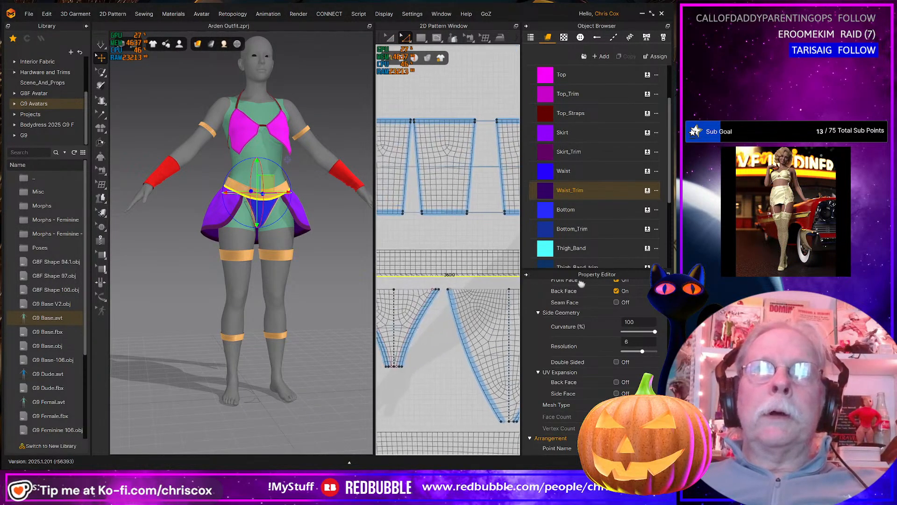
{"action": "scroll", "coordinate": [418, 307], "scroll_direction": "up", "scroll_amount": 8}
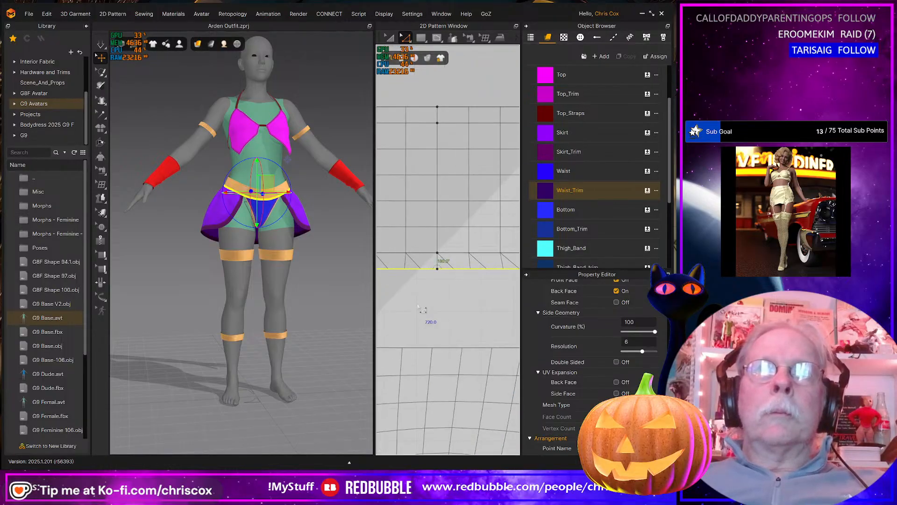
{"action": "right_click", "coordinate": [410, 268]}
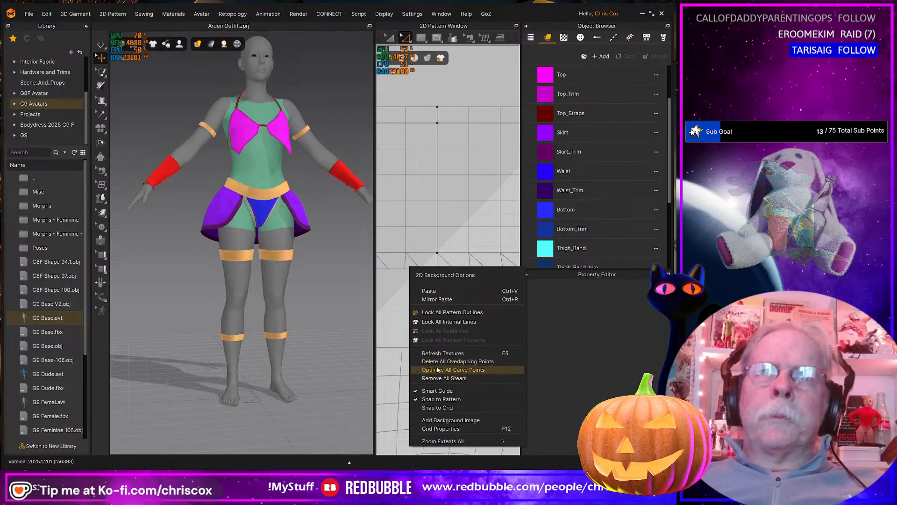
{"action": "left_click", "coordinate": [412, 302]}
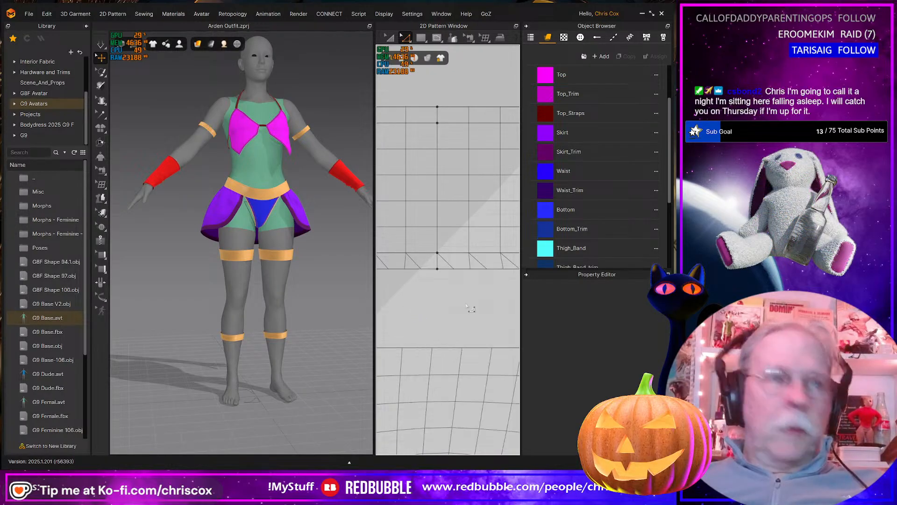
{"action": "left_click", "coordinate": [502, 268]}
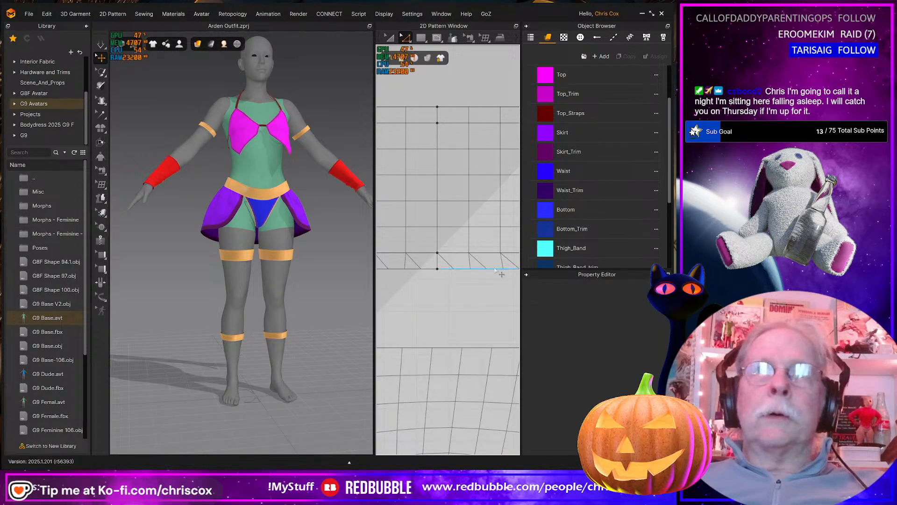
{"action": "left_click", "coordinate": [420, 269], "text": "shift"}
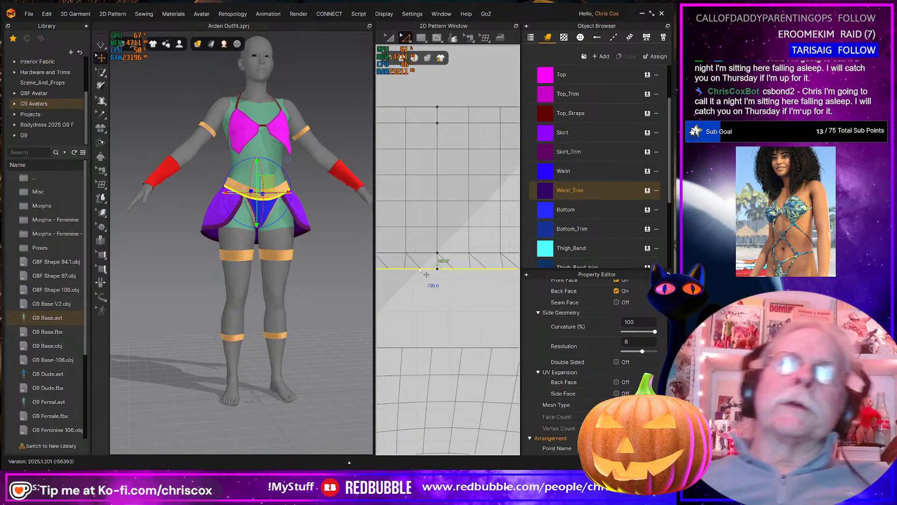
{"action": "right_click", "coordinate": [420, 270]}
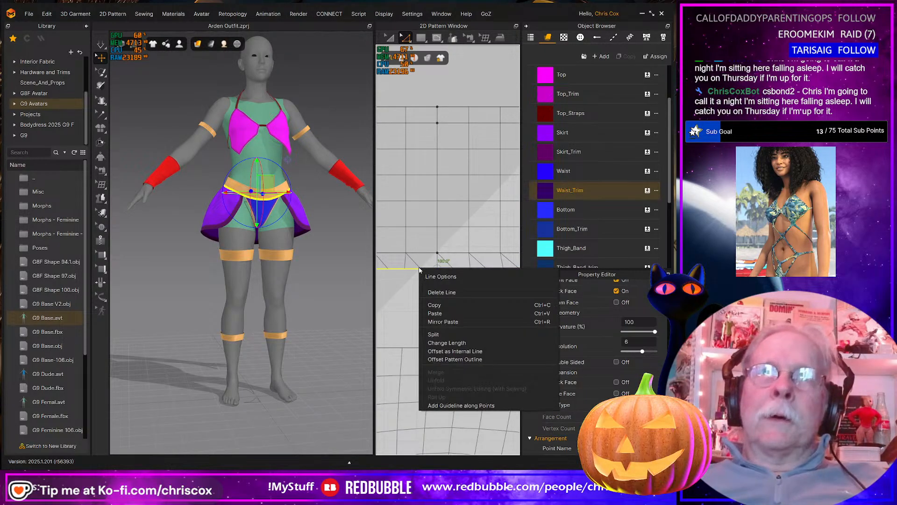
{"action": "left_click", "coordinate": [455, 351]}
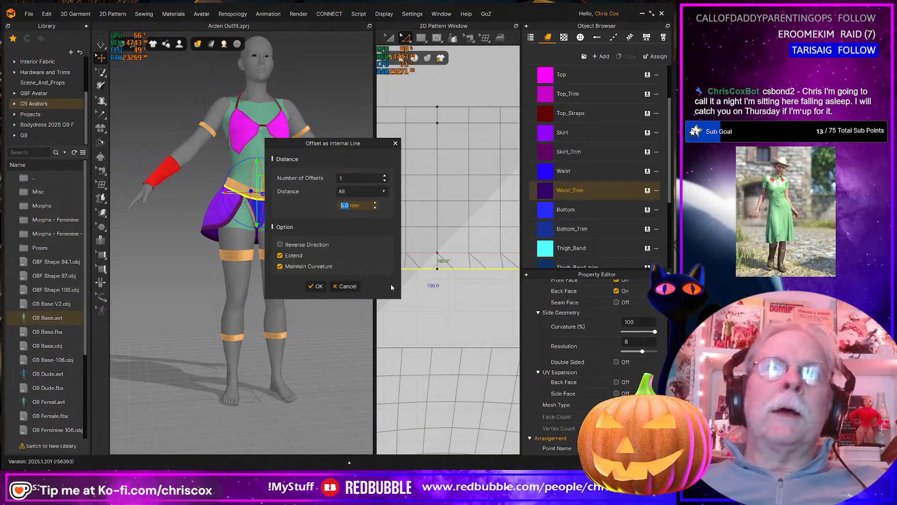
{"action": "type", "text": "2"}
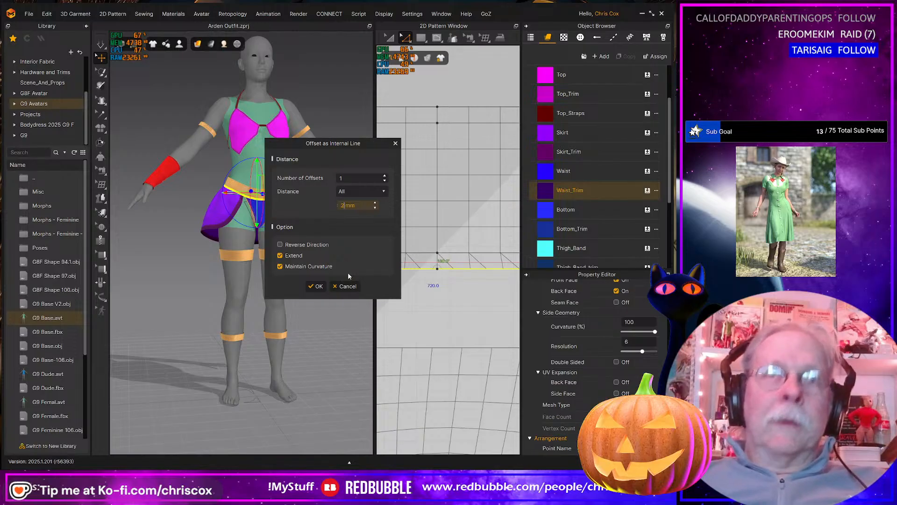
{"action": "type", "text": ".5"}
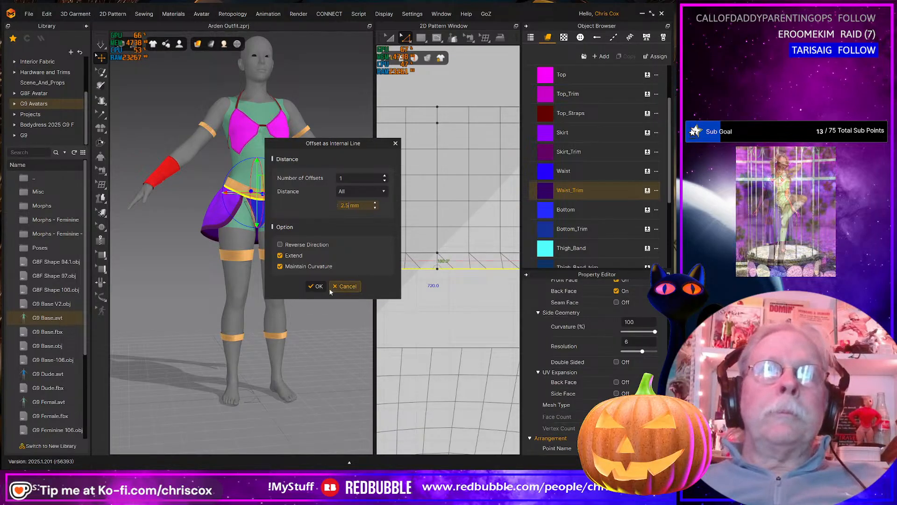
{"action": "key", "text": "Return"}
Simulate the outfit briefly and save the Arden Outfit project
{"action": "scroll", "coordinate": [449, 304], "scroll_direction": "down", "scroll_amount": 5}
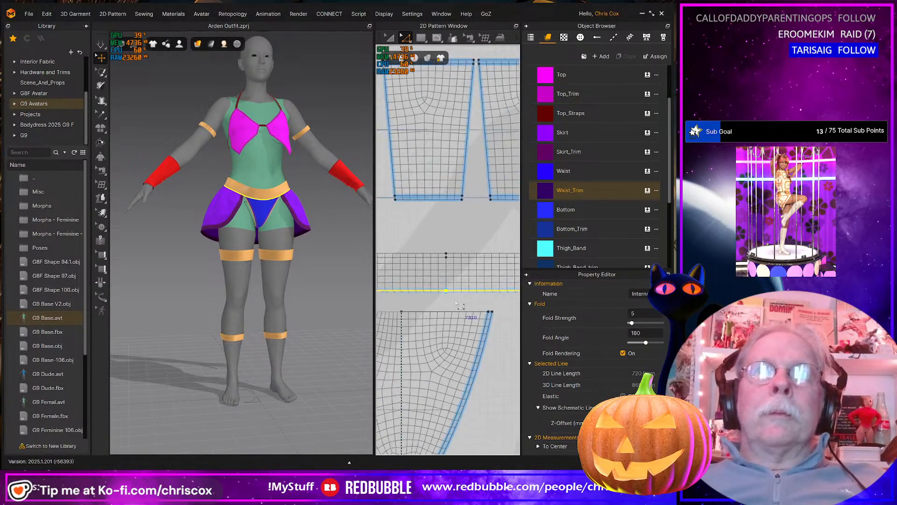
{"action": "mouse_move", "coordinate": [504, 294]}
{"action": "middle_mouse_down"}
{"action": "mouse_move", "coordinate": [401, 284]}
{"action": "mouse_move", "coordinate": [336, 199]}
{"action": "middle_mouse_up"}
{"action": "middle_click_drag", "start_coordinate": [444, 234], "coordinate": [448, 145]}
{"action": "mouse_move", "coordinate": [480, 280]}
{"action": "middle_mouse_down"}
{"action": "mouse_move", "coordinate": [409, 223]}
{"action": "mouse_move", "coordinate": [332, 254]}
{"action": "mouse_move", "coordinate": [405, 309]}
{"action": "mouse_move", "coordinate": [441, 238]}
{"action": "mouse_move", "coordinate": [459, 253]}
{"action": "middle_mouse_up"}
{"action": "middle_click_drag", "start_coordinate": [477, 313], "coordinate": [476, 286]}
{"action": "scroll", "coordinate": [462, 320], "scroll_direction": "down", "scroll_amount": 10}
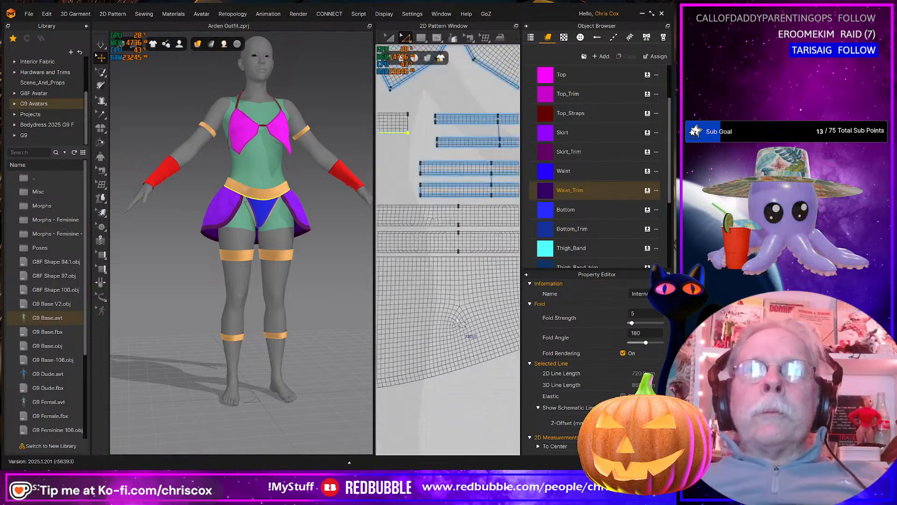
{"action": "middle_click_drag", "start_coordinate": [477, 330], "coordinate": [509, 330]}
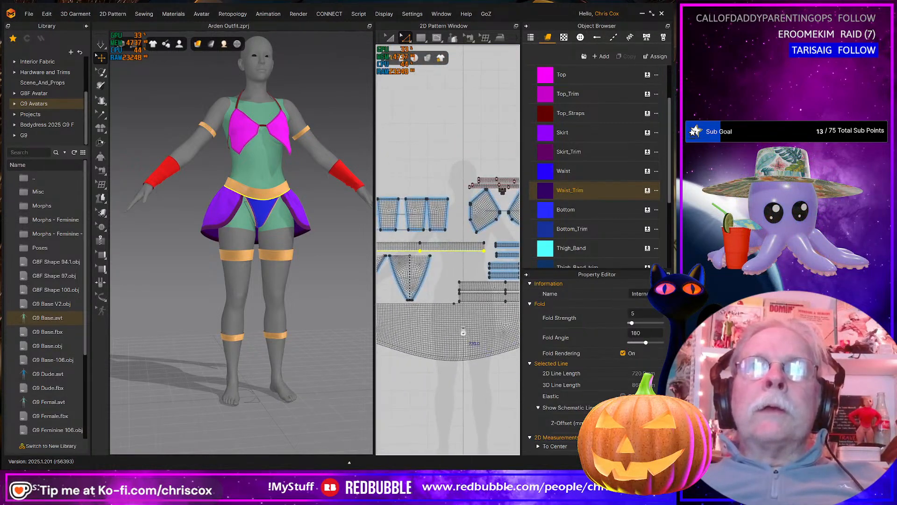
{"action": "scroll", "coordinate": [463, 332], "scroll_direction": "down", "scroll_amount": 1}
{"action": "key", "text": "space"}
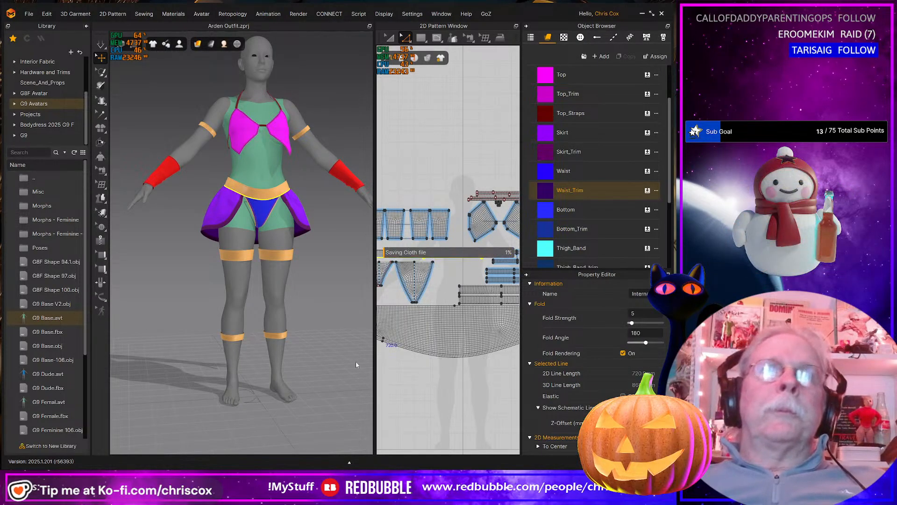
{"action": "scroll", "coordinate": [430, 366], "scroll_direction": "down", "scroll_amount": 3}
{"action": "scroll", "coordinate": [433, 372], "scroll_direction": "up", "scroll_amount": 5}
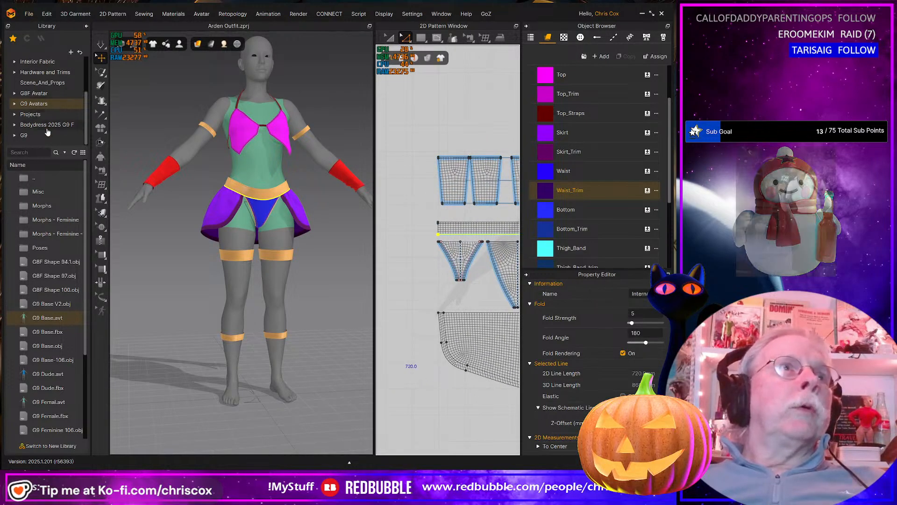
Load the G9 Base.avt avatar as a morph target with a morphing frame count of 30
{"action": "right_click", "coordinate": [52, 320]}
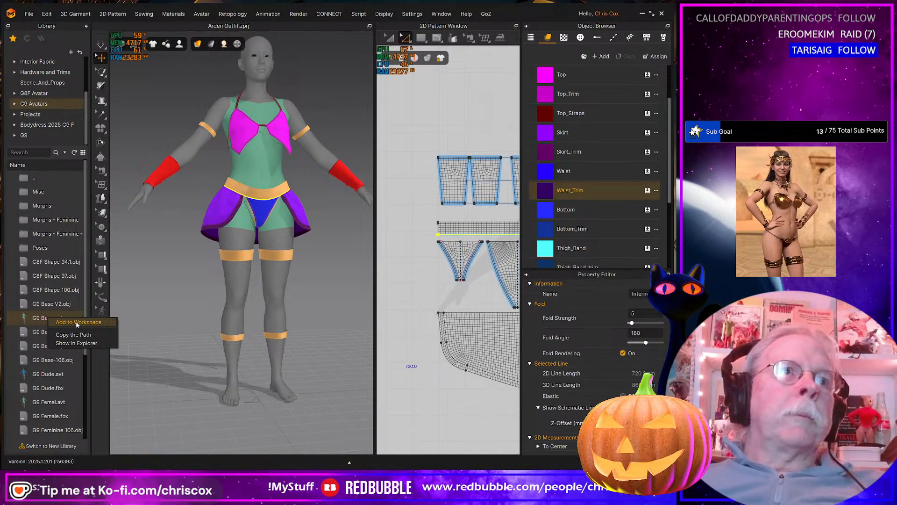
{"action": "left_click", "coordinate": [77, 323]}
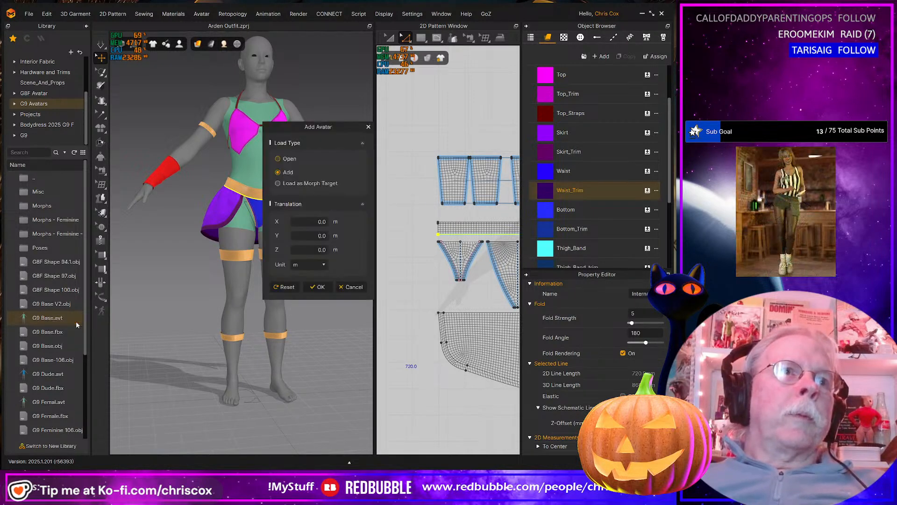
{"action": "left_click", "coordinate": [295, 184]}
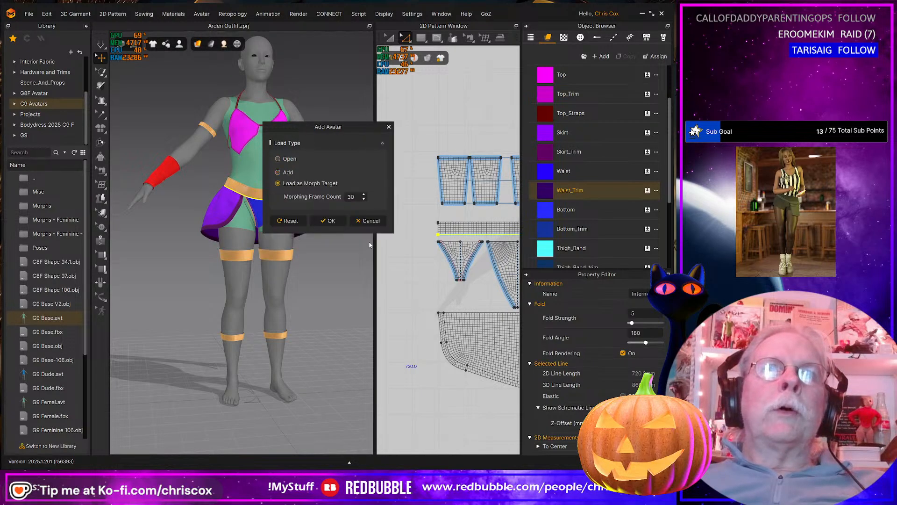
{"action": "left_click", "coordinate": [330, 221]}
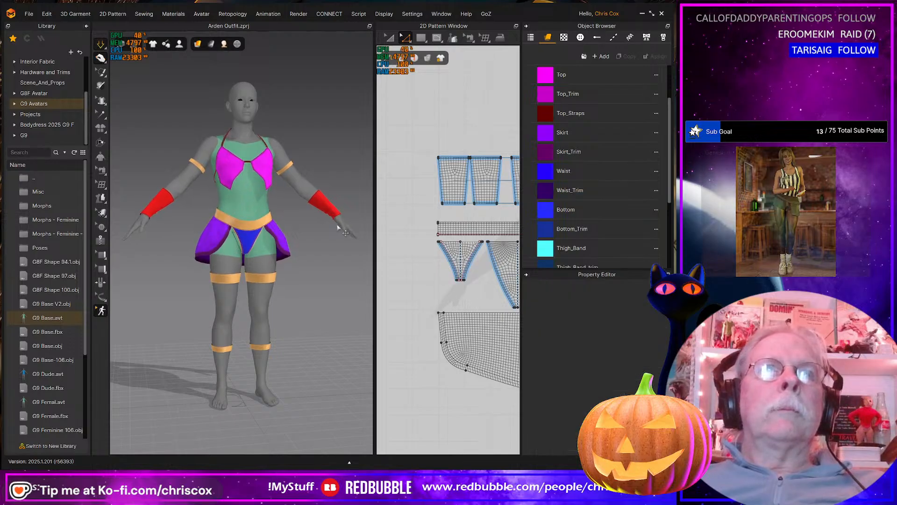
Set the simulation gravity to -9800 and simulate the outfit so it drapes on the base avatar
{"action": "right_click", "coordinate": [330, 278]}
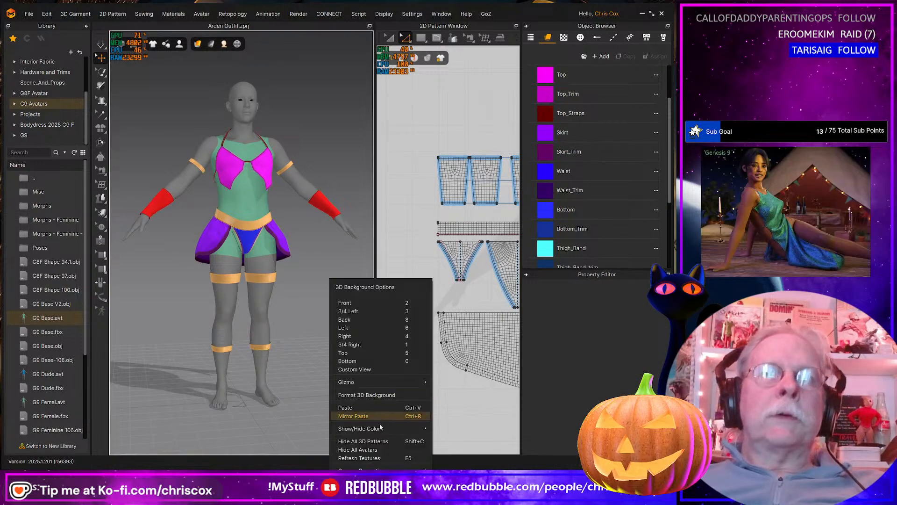
{"action": "left_click", "coordinate": [351, 468]}
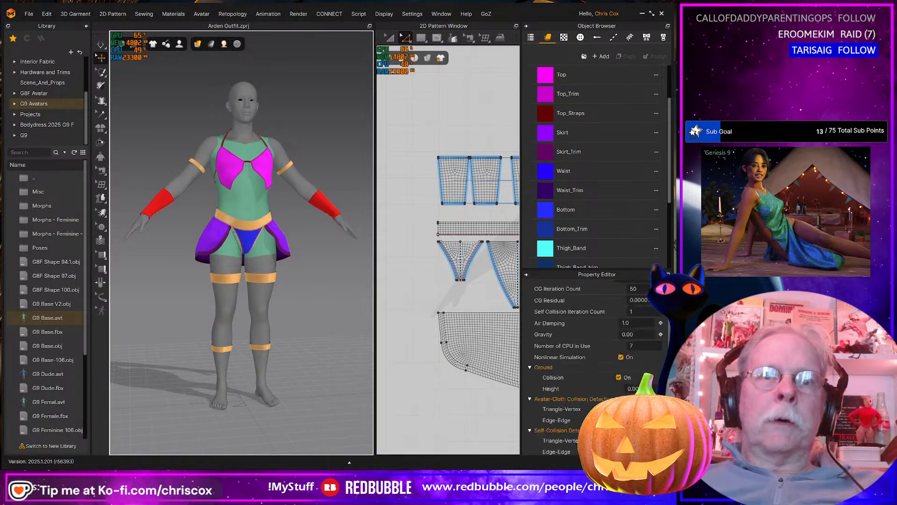
{"action": "left_click", "coordinate": [651, 333]}
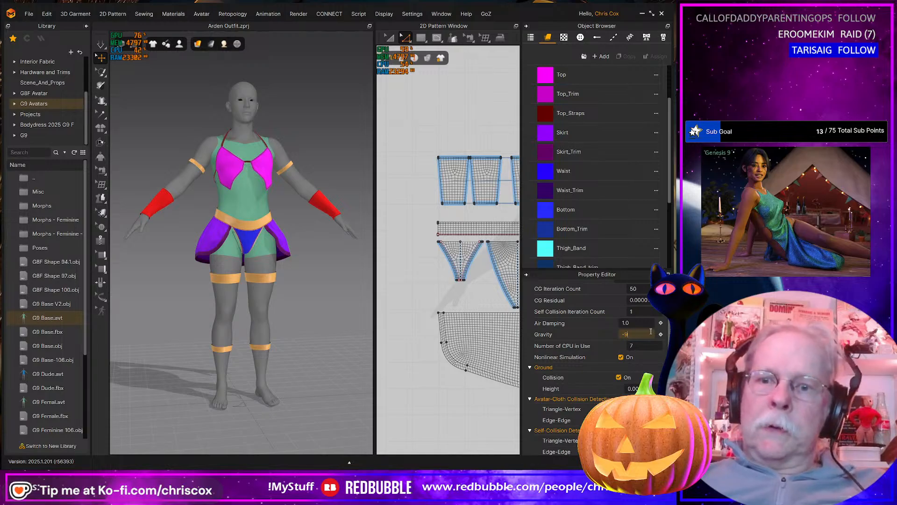
{"action": "key", "text": "Return"}
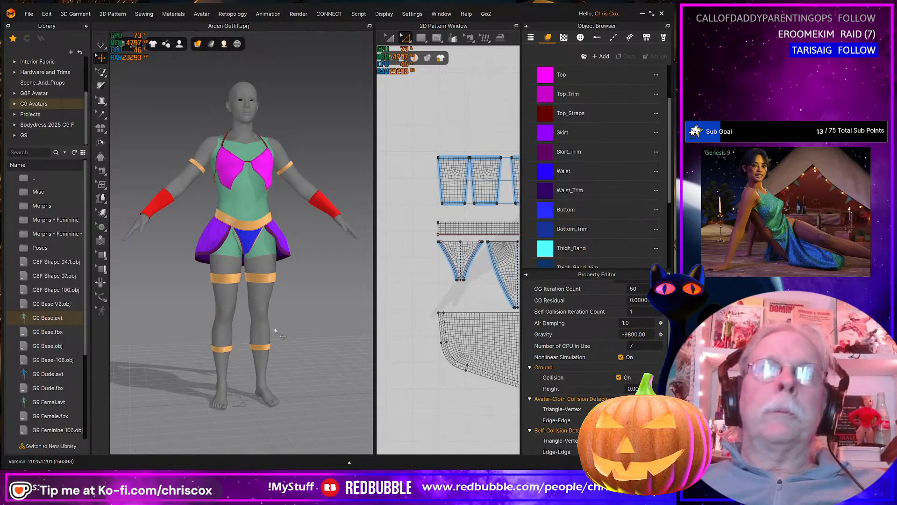
{"action": "key", "text": "space"}
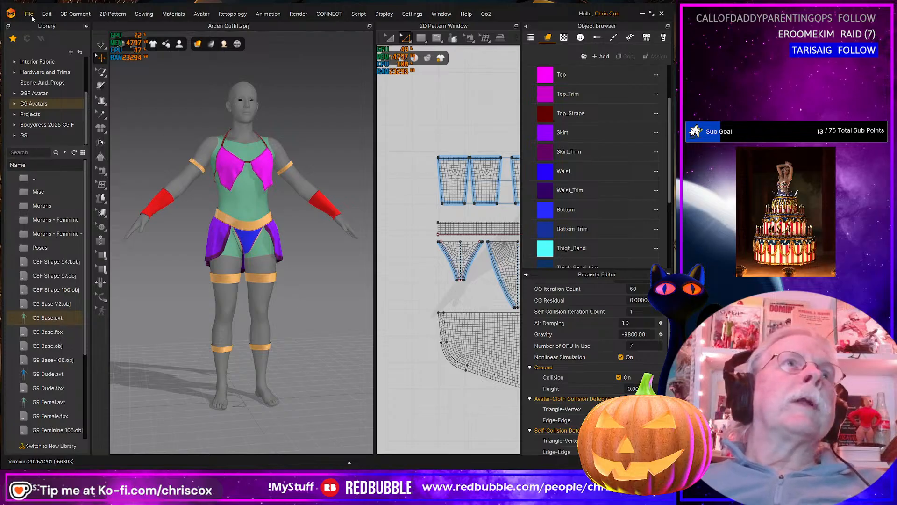
Save the project as Arden Outfit G9 Base.zprj in the Elf folder, replacing the existing file
{"action": "scroll", "coordinate": [420, 308], "scroll_direction": "down", "scroll_amount": 10}
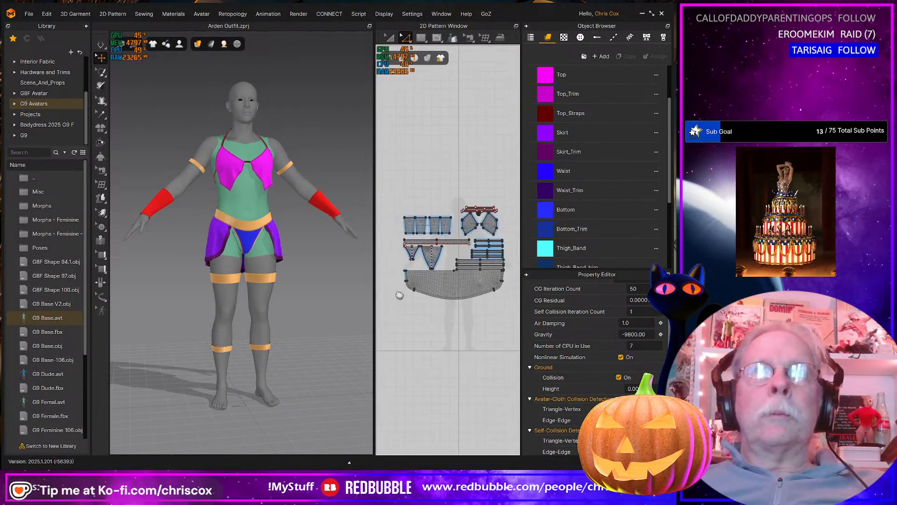
{"action": "left_click", "coordinate": [28, 14]}
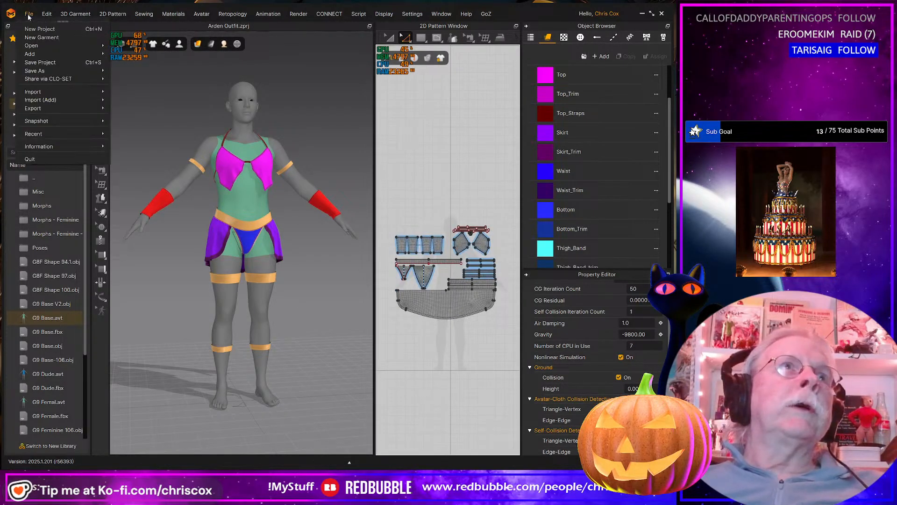
{"action": "mouse_move", "coordinate": [40, 71]}
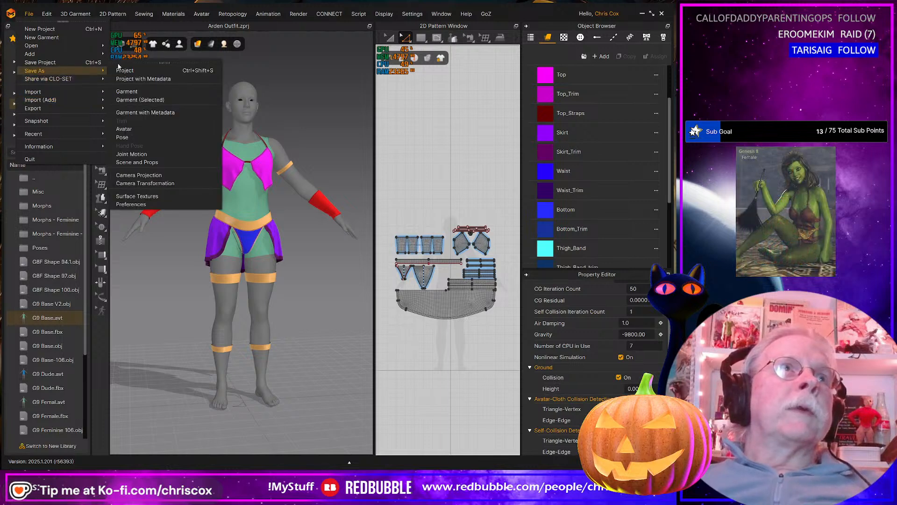
{"action": "left_click", "coordinate": [136, 70]}
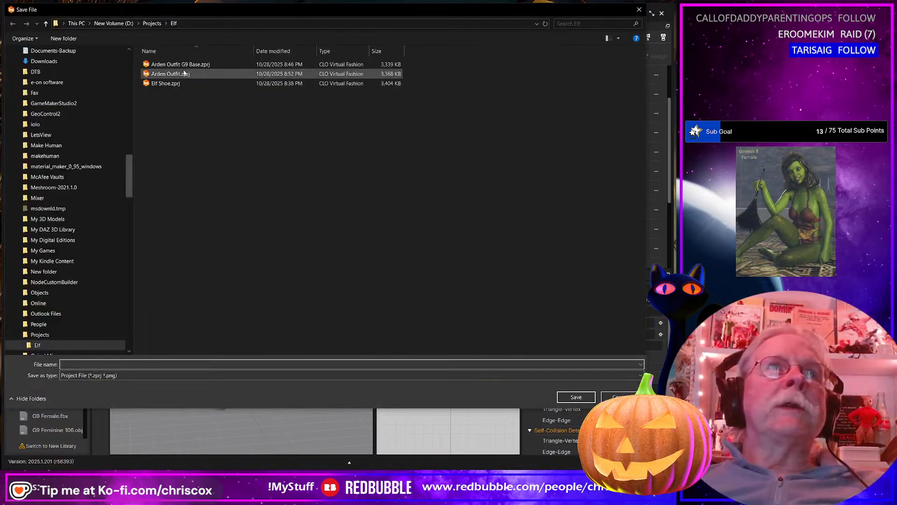
{"action": "double_click", "coordinate": [196, 65]}
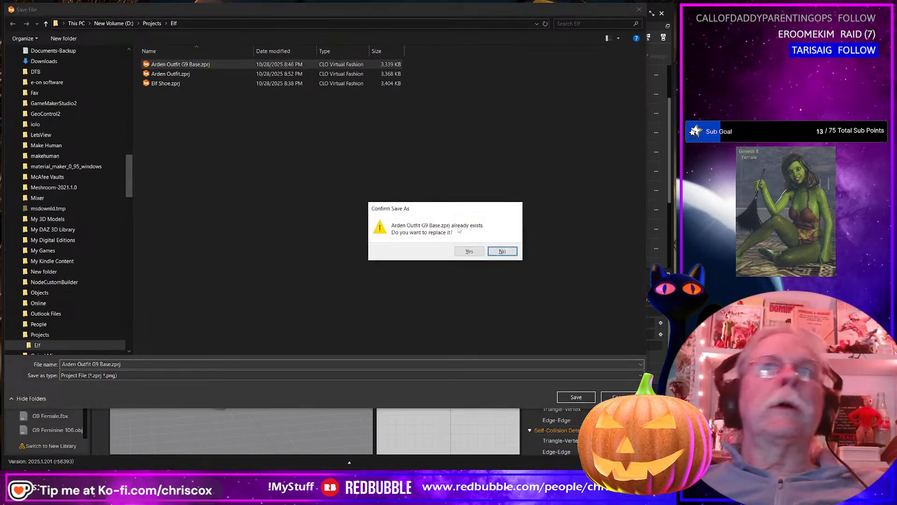
{"action": "left_click", "coordinate": [469, 251]}
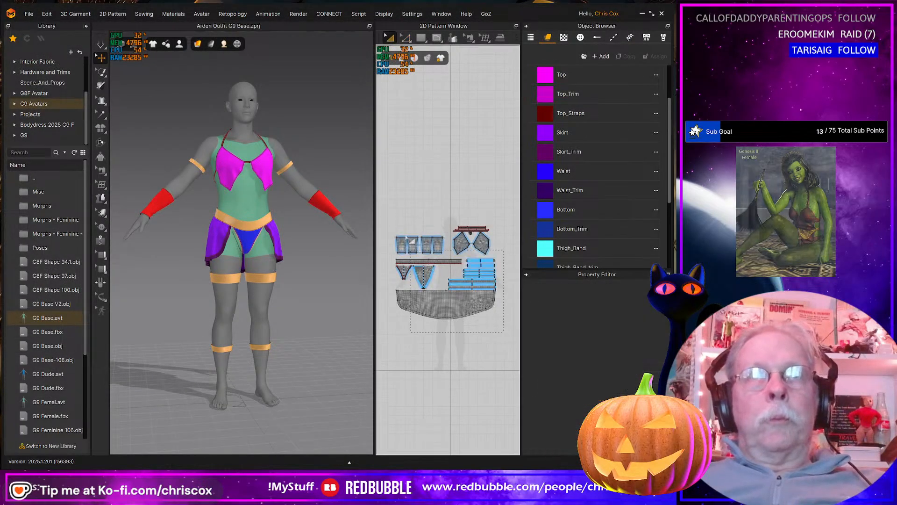
Select all patterns and export them as a welded, thin single-object OBJ, overwriting Arden Outfit G9 Base.obj in the Elf folder
{"action": "key", "text": "ctrl+a"}
{"action": "left_click", "coordinate": [24, 14]}
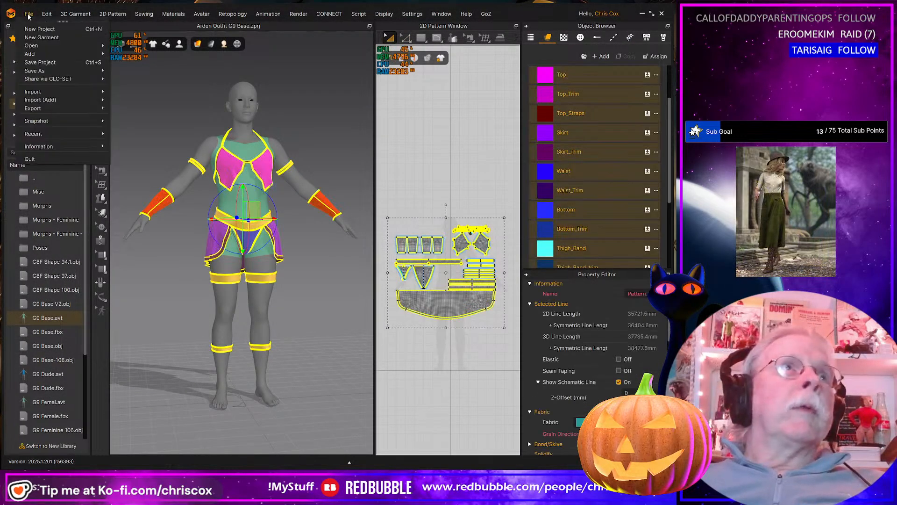
{"action": "mouse_move", "coordinate": [70, 108]}
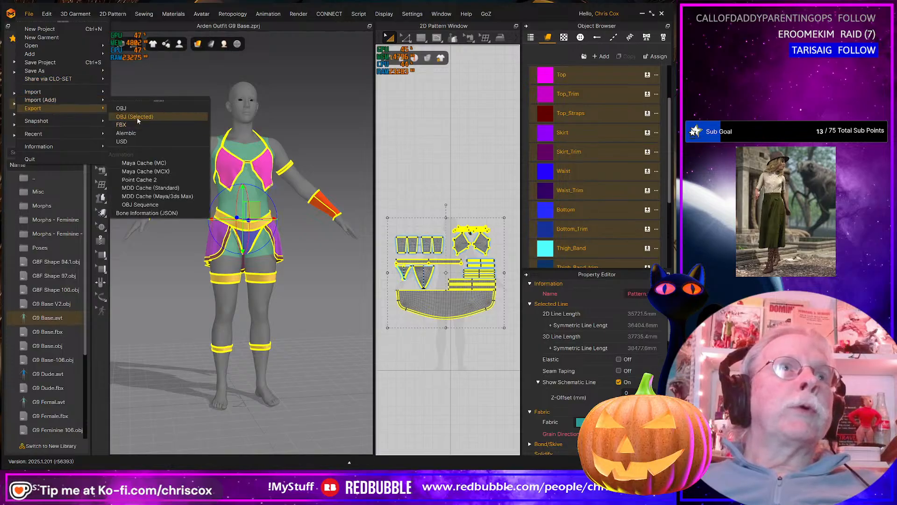
{"action": "left_click", "coordinate": [137, 119]}
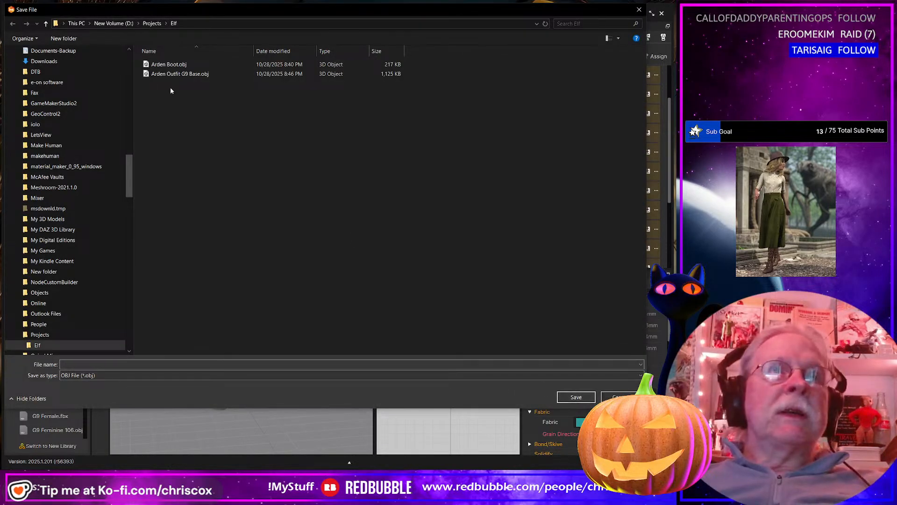
{"action": "left_click", "coordinate": [163, 73]}
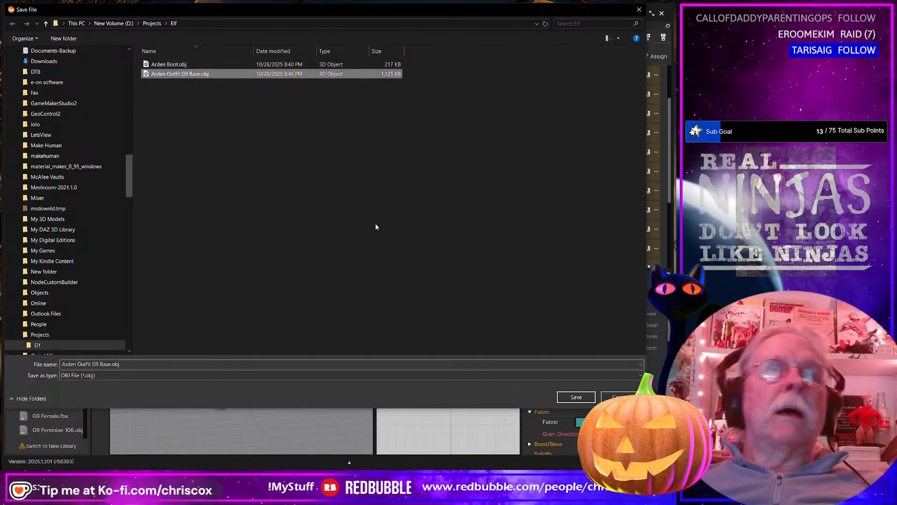
{"action": "left_click", "coordinate": [576, 397]}
{"action": "left_click", "coordinate": [469, 252]}
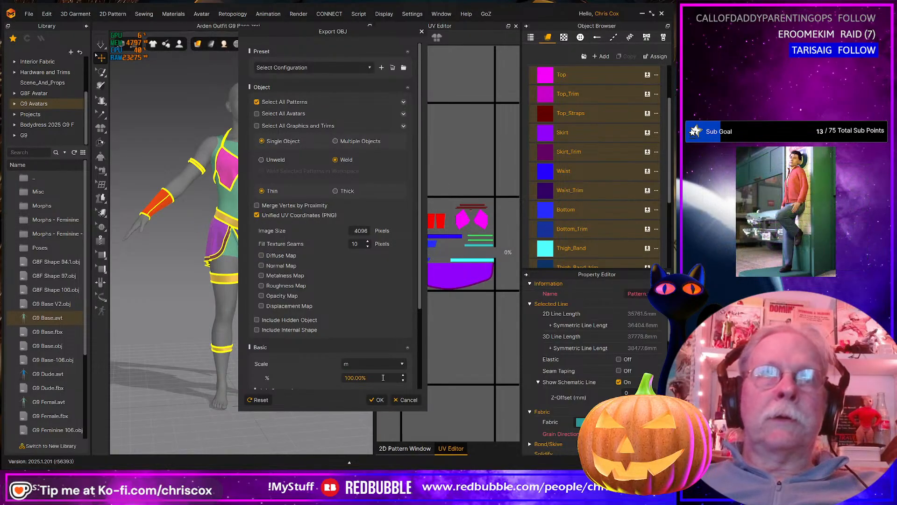
{"action": "left_click", "coordinate": [382, 401]}
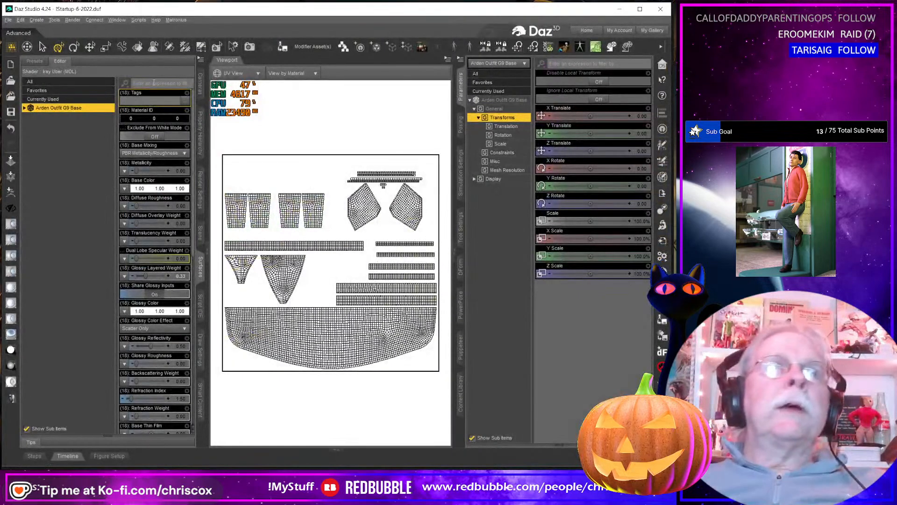
Switch to Daz Studio and, in Perspective View, delete the previously imported Arden Outfit G9 Base object
{"action": "left_click", "coordinate": [227, 73]}
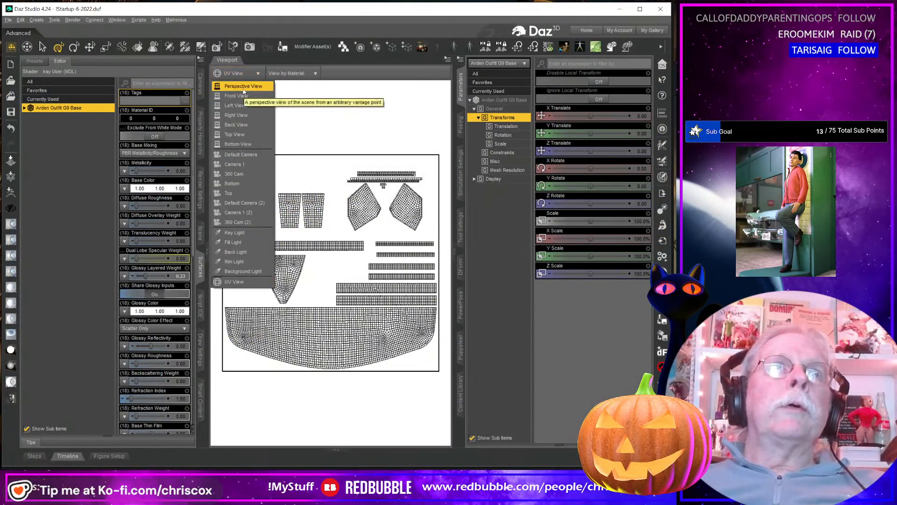
{"action": "left_click", "coordinate": [252, 86]}
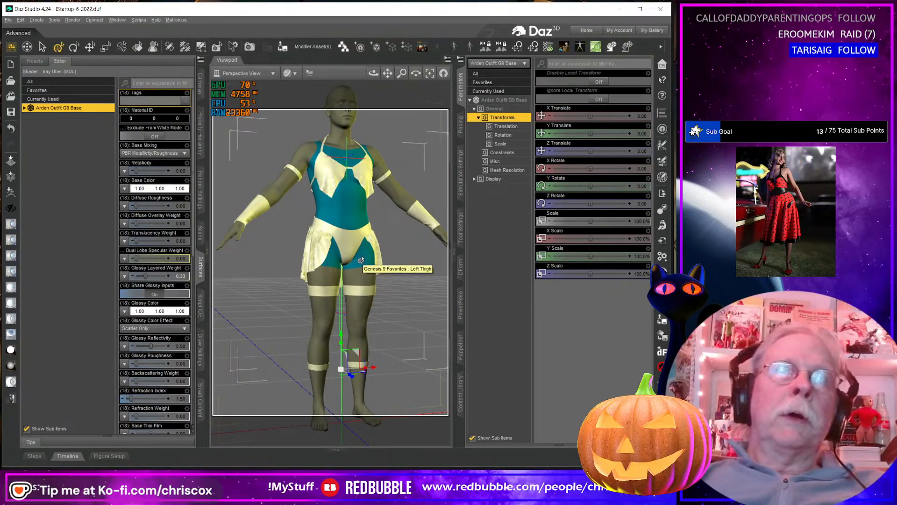
{"action": "key", "text": "Delete"}
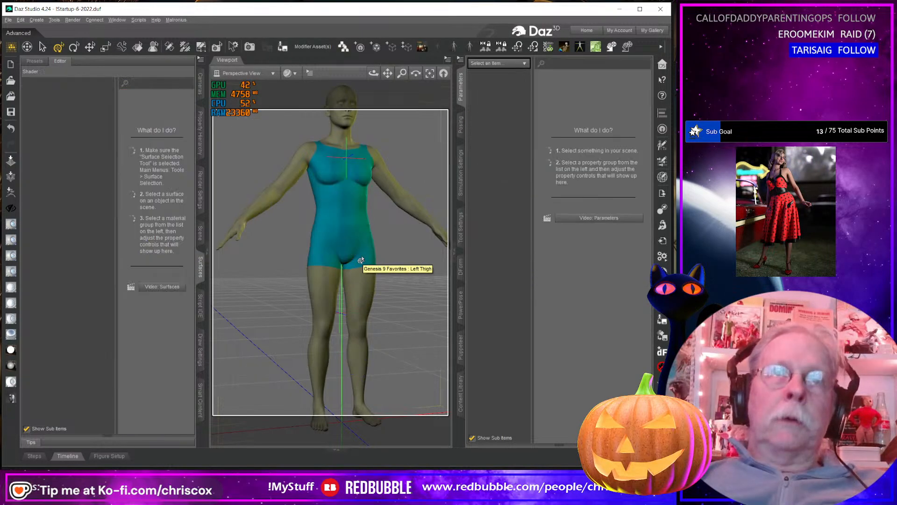
Import Arden Outfit G9 Base.obj from the Elf folder, then select the outfit and expand its list of surfaces
{"action": "left_click", "coordinate": [663, 241]}
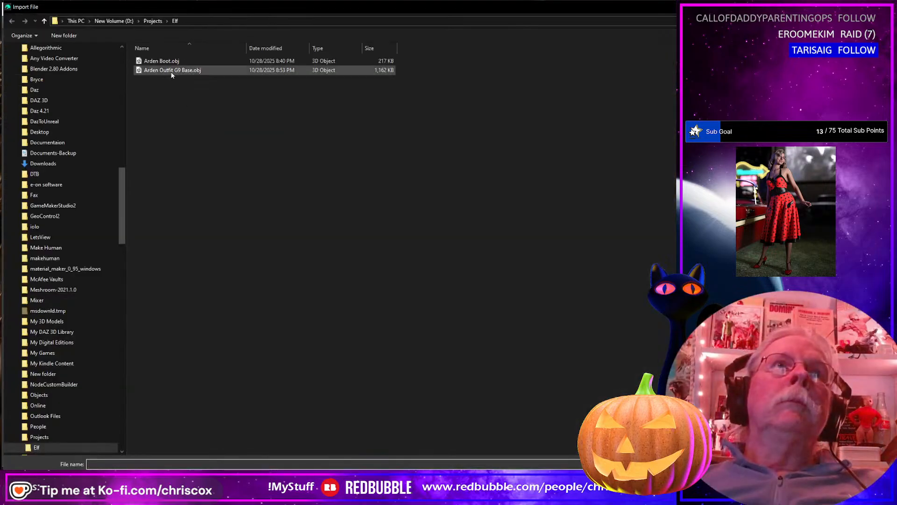
{"action": "double_click", "coordinate": [172, 71]}
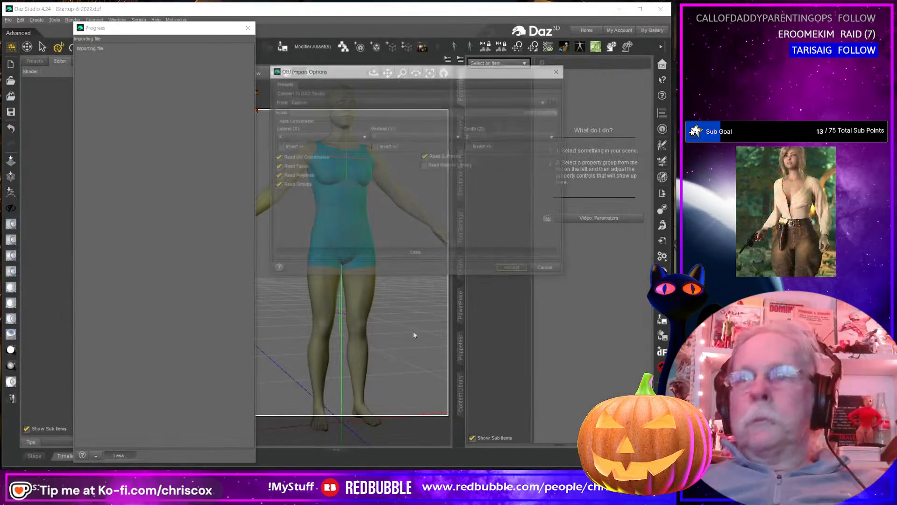
{"action": "left_click", "coordinate": [513, 268]}
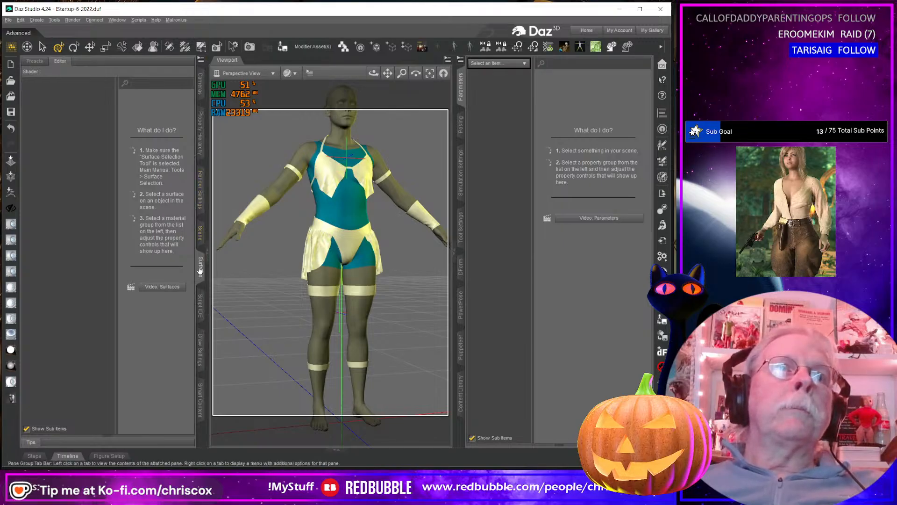
{"action": "right_click", "coordinate": [325, 181]}
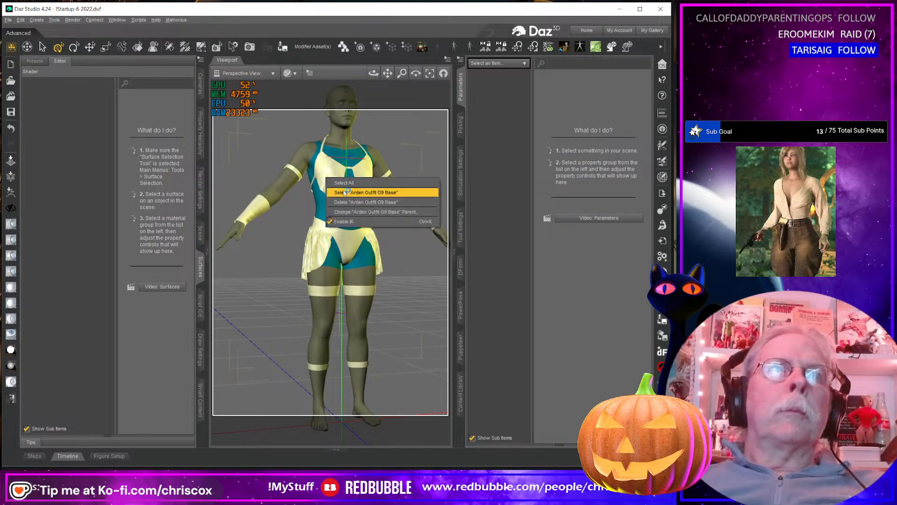
{"action": "left_click", "coordinate": [345, 192]}
{"action": "left_click", "coordinate": [26, 108]}
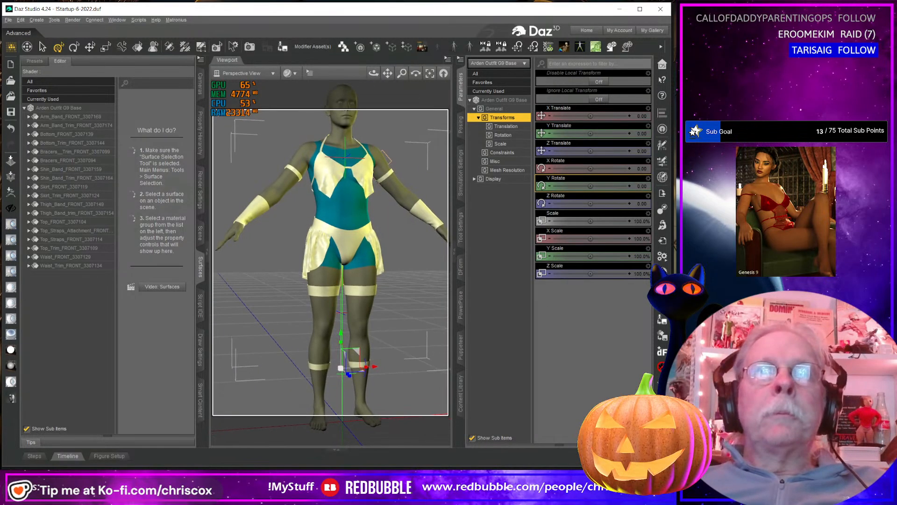
Rig the outfit with the Transfer Utility from Genesis 9 Favorites to Arden Outfit G9 Base, using the Base/Bodysuit Loose Template projection
{"action": "left_click", "coordinate": [662, 209]}
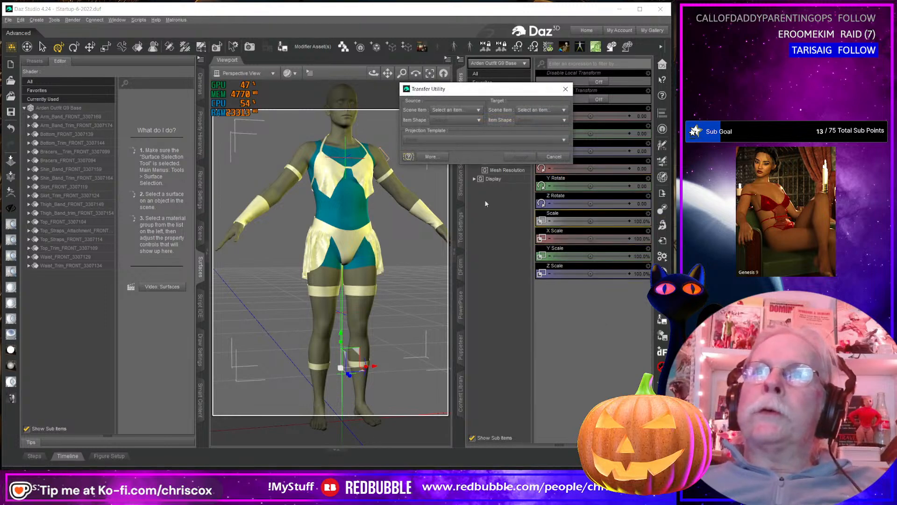
{"action": "left_click", "coordinate": [455, 110]}
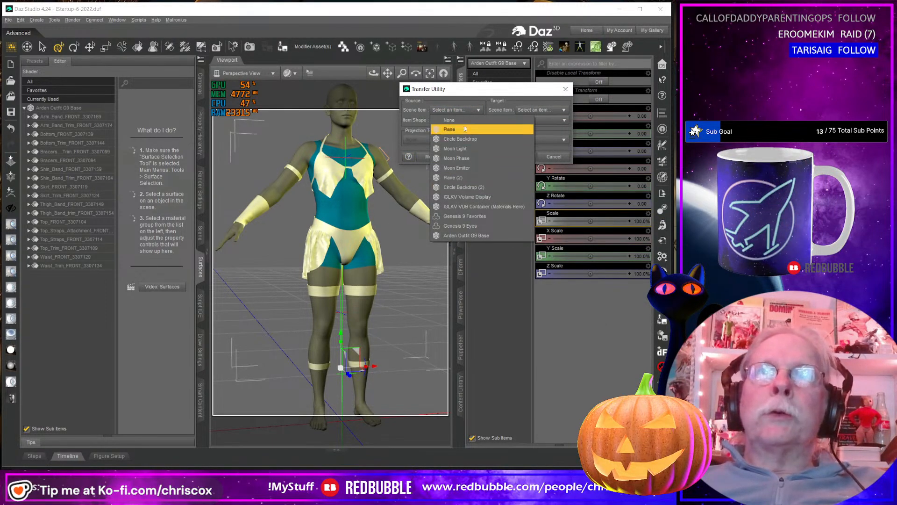
{"action": "left_click", "coordinate": [465, 216]}
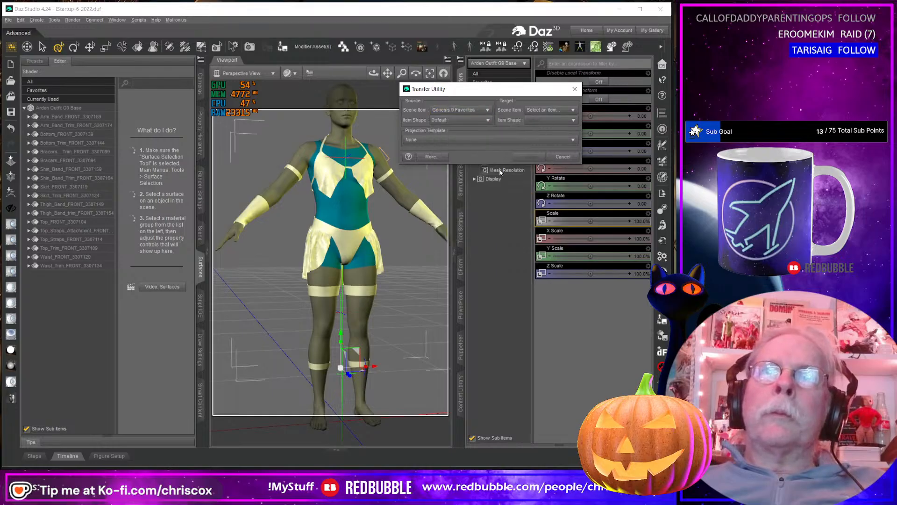
{"action": "left_click", "coordinate": [546, 110]}
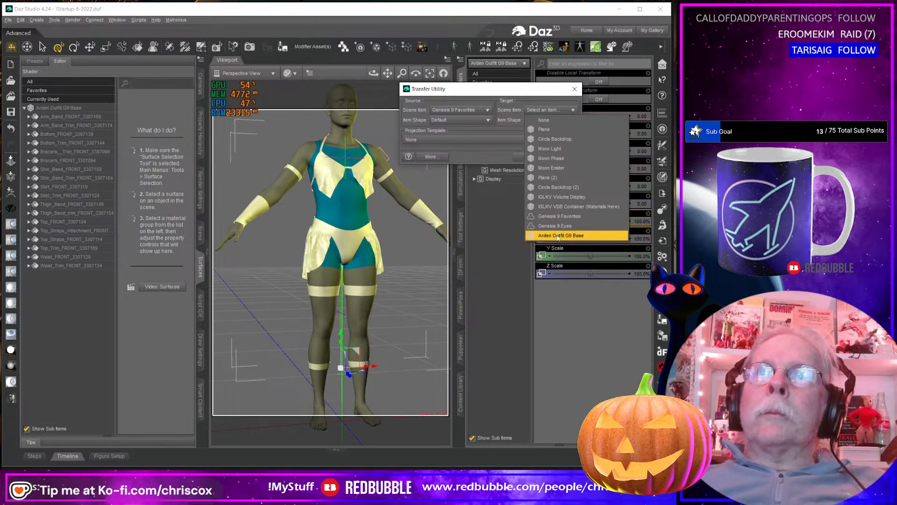
{"action": "left_click", "coordinate": [559, 236]}
{"action": "left_click", "coordinate": [446, 141]}
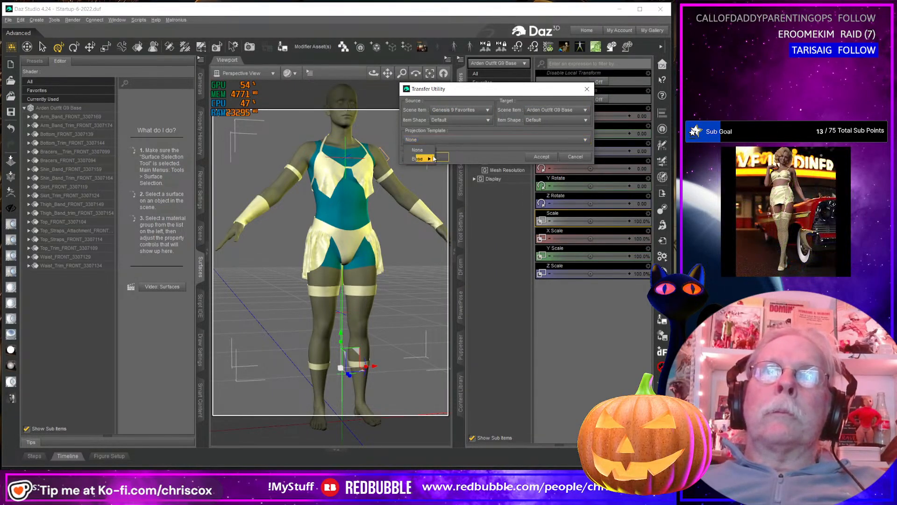
{"action": "mouse_move", "coordinate": [434, 158]}
{"action": "left_click", "coordinate": [467, 159]}
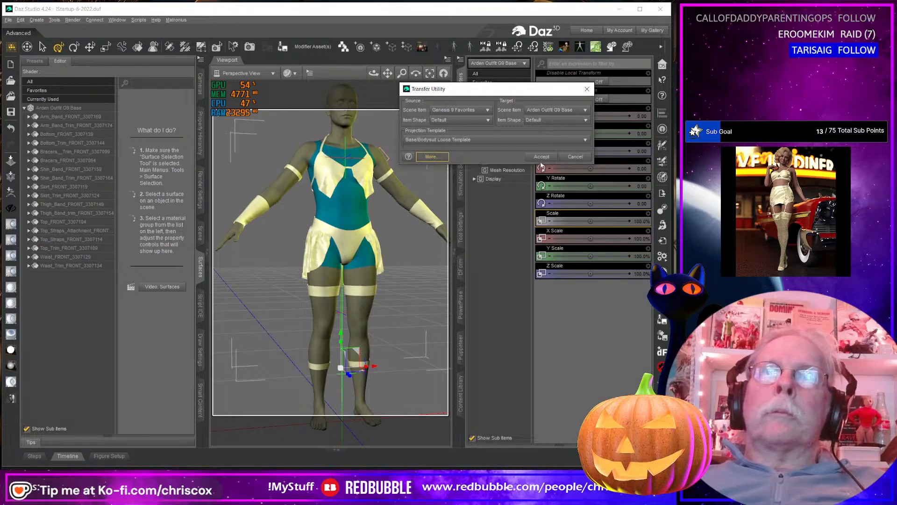
{"action": "left_click", "coordinate": [542, 157]}
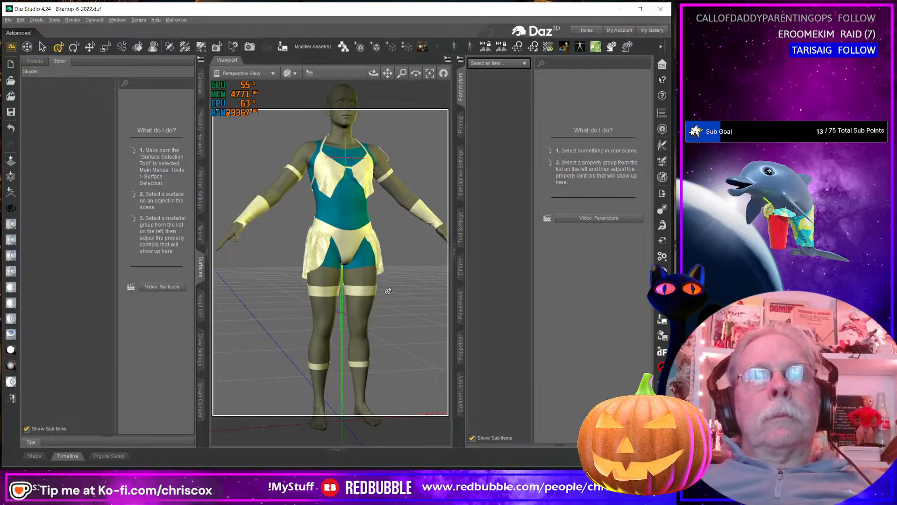
Select the Arden Outfit G9 Base and run a cloth simulation on it, stopping during the stabilizing phase
{"action": "scroll", "coordinate": [388, 290], "scroll_direction": "down", "scroll_amount": 5}
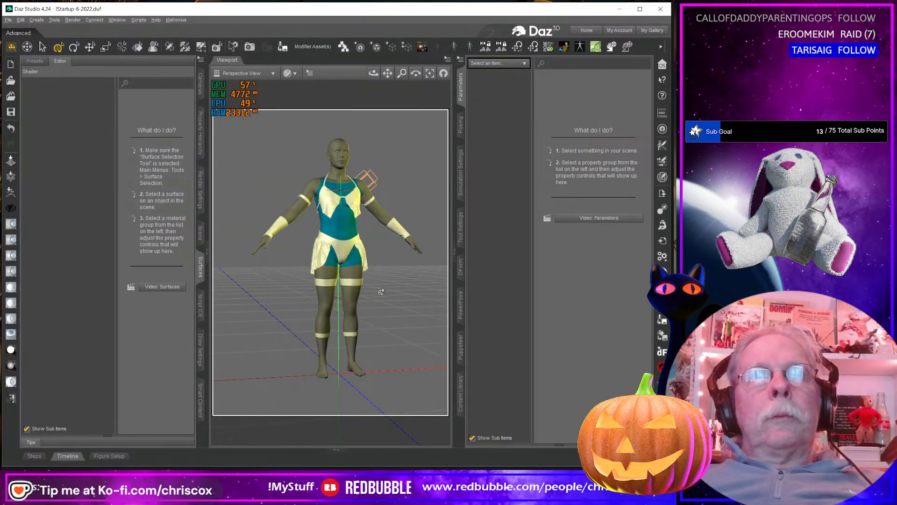
{"action": "scroll", "coordinate": [381, 292], "scroll_direction": "up", "scroll_amount": 3}
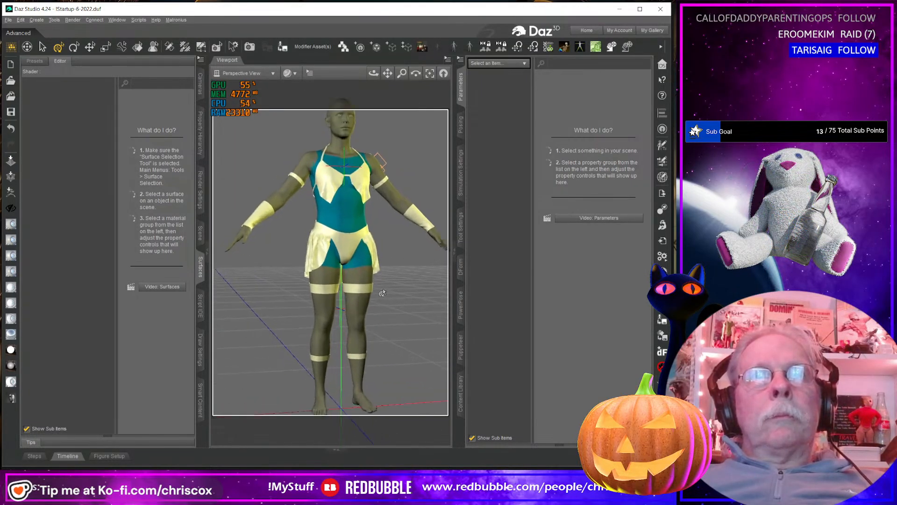
{"action": "right_click", "coordinate": [325, 244]}
{"action": "left_click", "coordinate": [346, 255]}
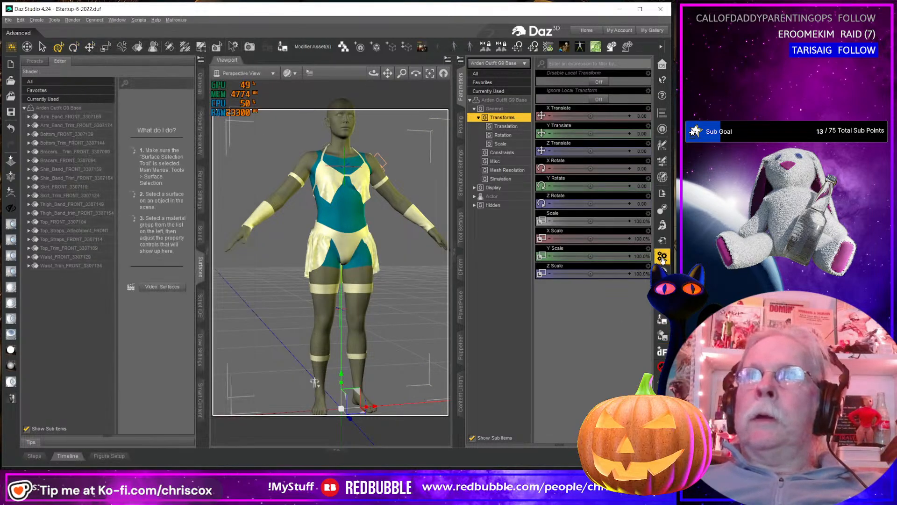
{"action": "left_click", "coordinate": [662, 258]}
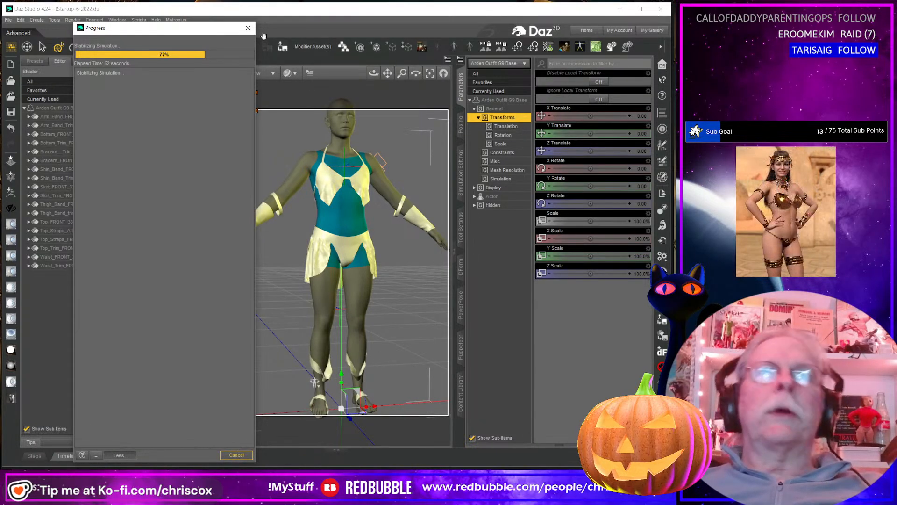
{"action": "left_click", "coordinate": [248, 27]}
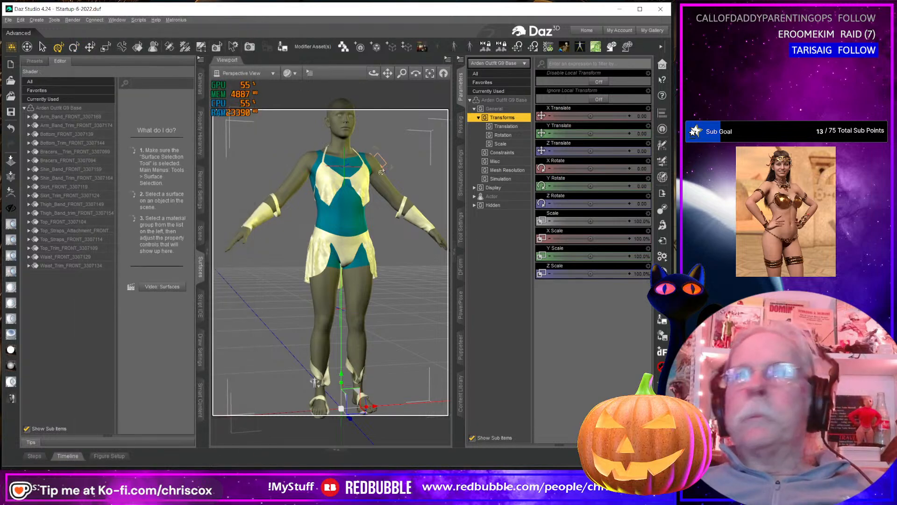
Examine the simulated outfit from back and front, checking the skirt, waist, neck straps, bracers and leg bands
{"action": "middle_click_drag", "start_coordinate": [349, 263], "coordinate": [303, 251]}
{"action": "scroll", "coordinate": [365, 262], "scroll_direction": "down", "scroll_amount": 4}
{"action": "right_click", "coordinate": [354, 275]}
{"action": "scroll", "coordinate": [303, 250], "scroll_direction": "up", "scroll_amount": 5}
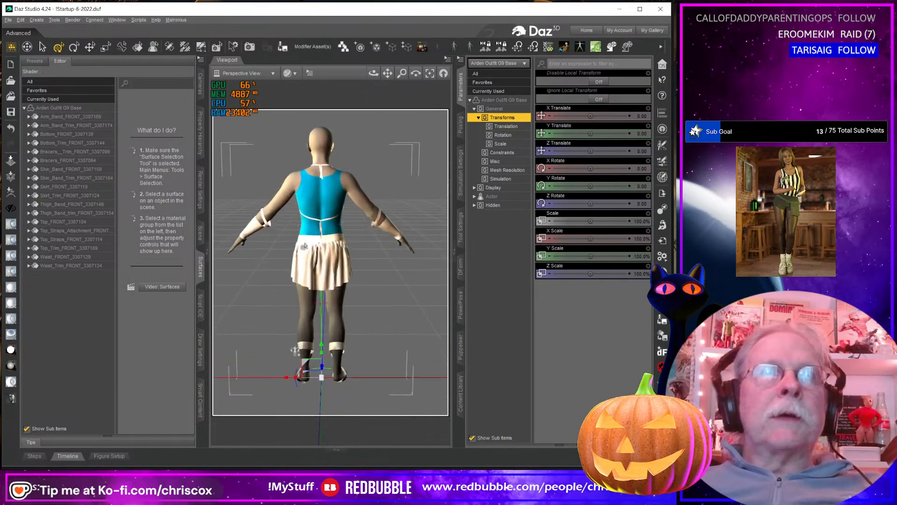
{"action": "scroll", "coordinate": [302, 251], "scroll_direction": "up", "scroll_amount": 3}
{"action": "scroll", "coordinate": [311, 210], "scroll_direction": "up", "scroll_amount": 4}
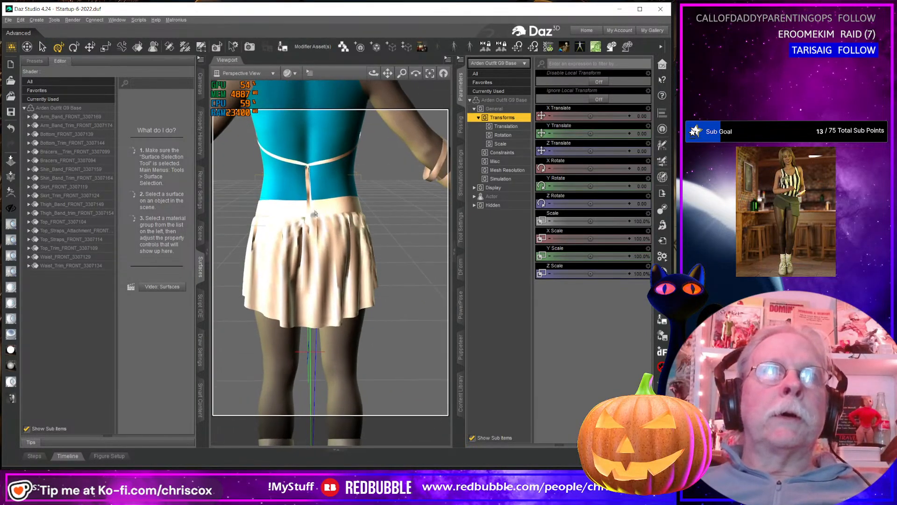
{"action": "scroll", "coordinate": [324, 91], "scroll_direction": "down", "scroll_amount": 2}
{"action": "scroll", "coordinate": [337, 156], "scroll_direction": "up", "scroll_amount": 4}
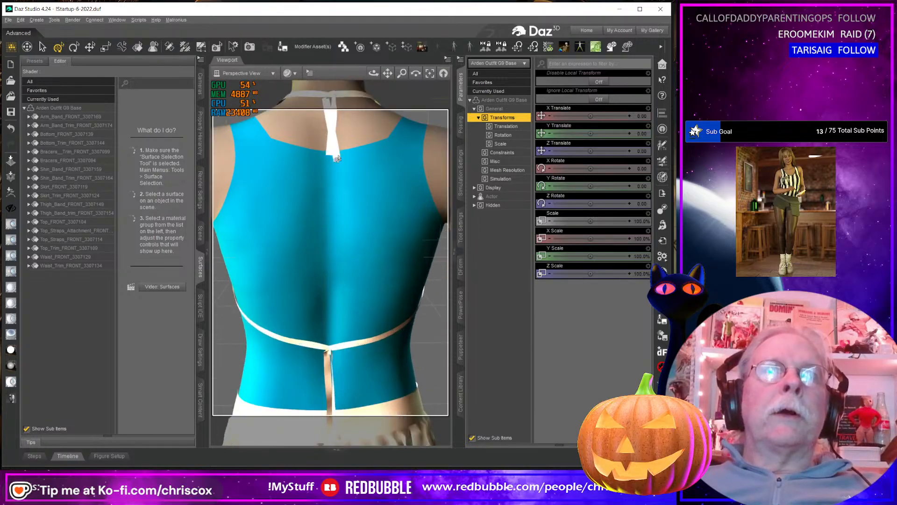
{"action": "right_click_drag", "start_coordinate": [337, 157], "coordinate": [349, 185]}
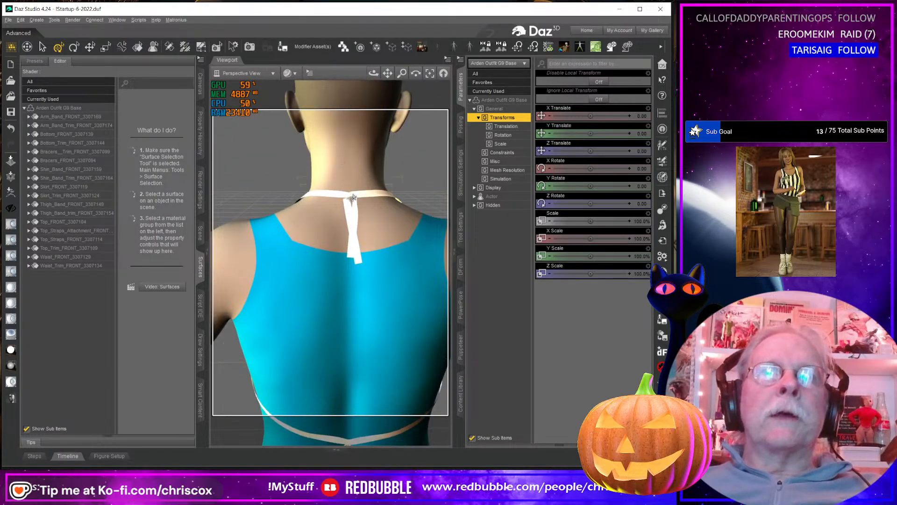
{"action": "scroll", "coordinate": [349, 205], "scroll_direction": "down", "scroll_amount": 3}
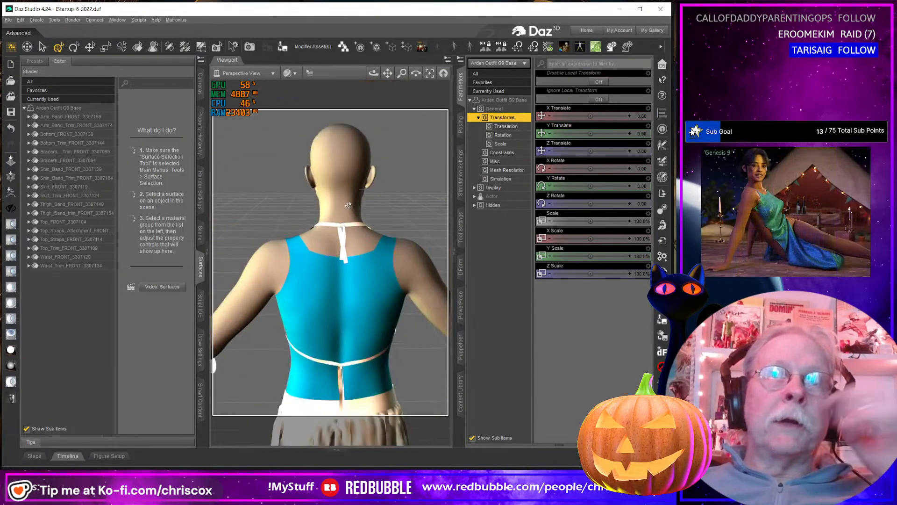
{"action": "scroll", "coordinate": [348, 205], "scroll_direction": "down", "scroll_amount": 4}
{"action": "middle_click_drag", "start_coordinate": [349, 205], "coordinate": [357, 285]}
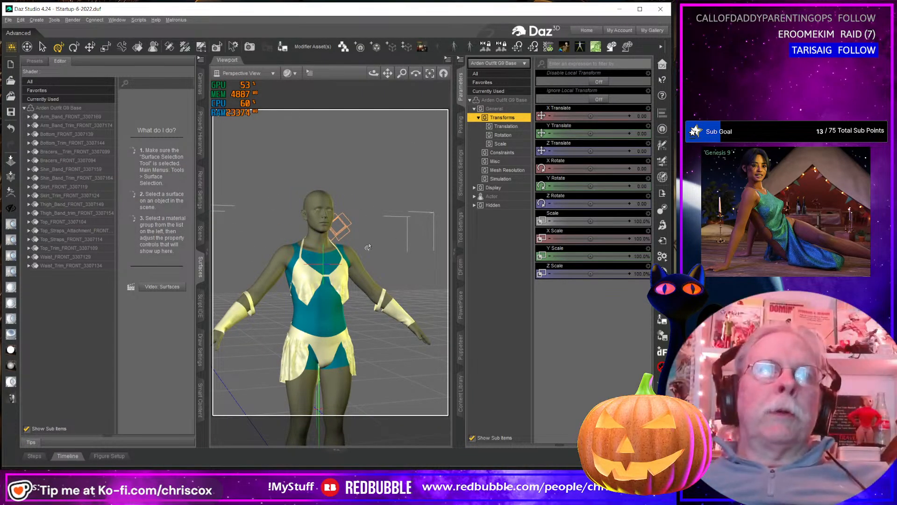
{"action": "middle_click_drag", "start_coordinate": [371, 273], "coordinate": [349, 307]}
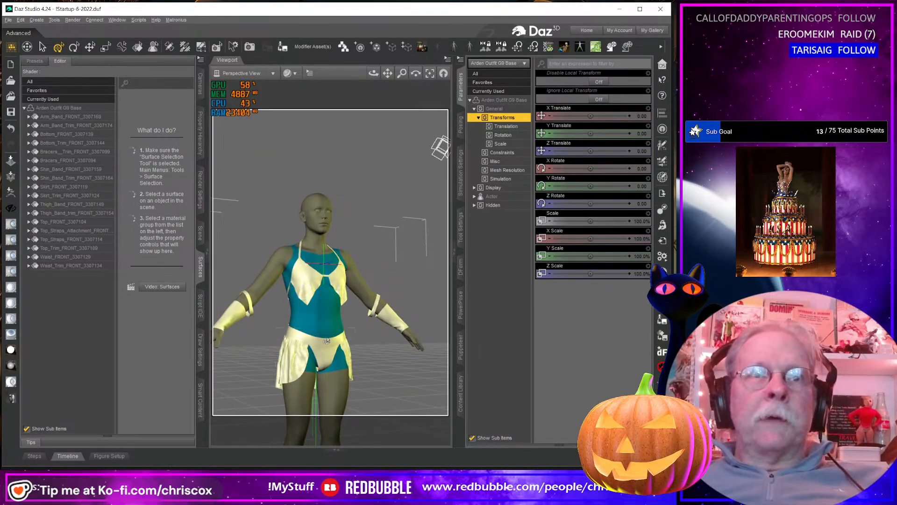
{"action": "mouse_move", "coordinate": [317, 346]}
{"action": "middle_mouse_down"}
{"action": "mouse_move", "coordinate": [411, 348]}
{"action": "mouse_move", "coordinate": [317, 346]}
{"action": "middle_mouse_up"}
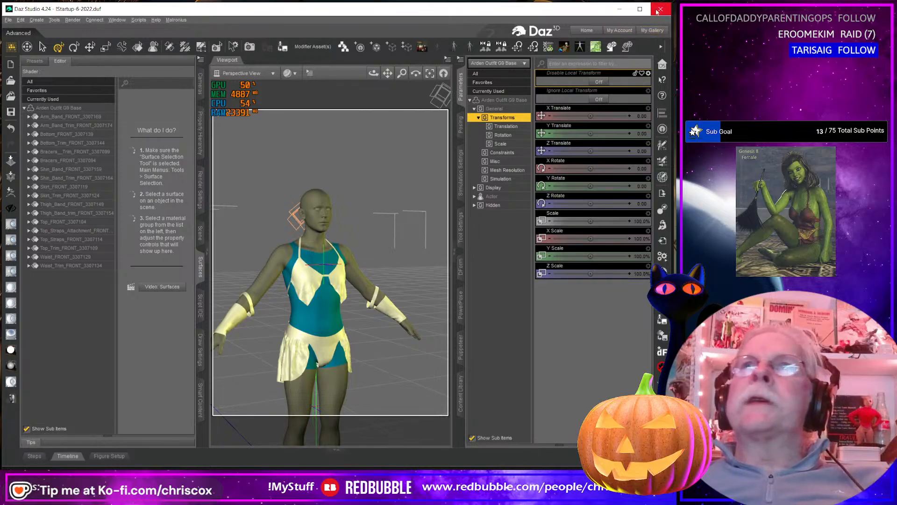
{"action": "middle_click_drag", "start_coordinate": [379, 348], "coordinate": [383, 253]}
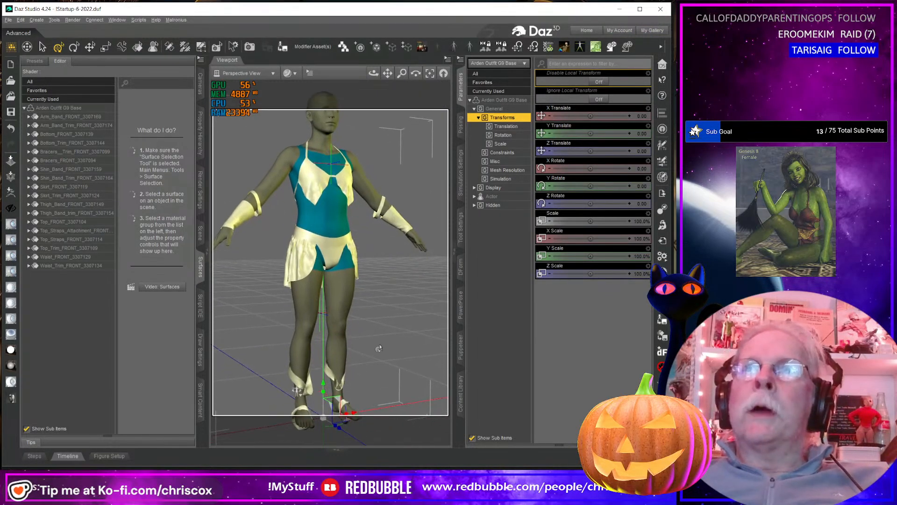